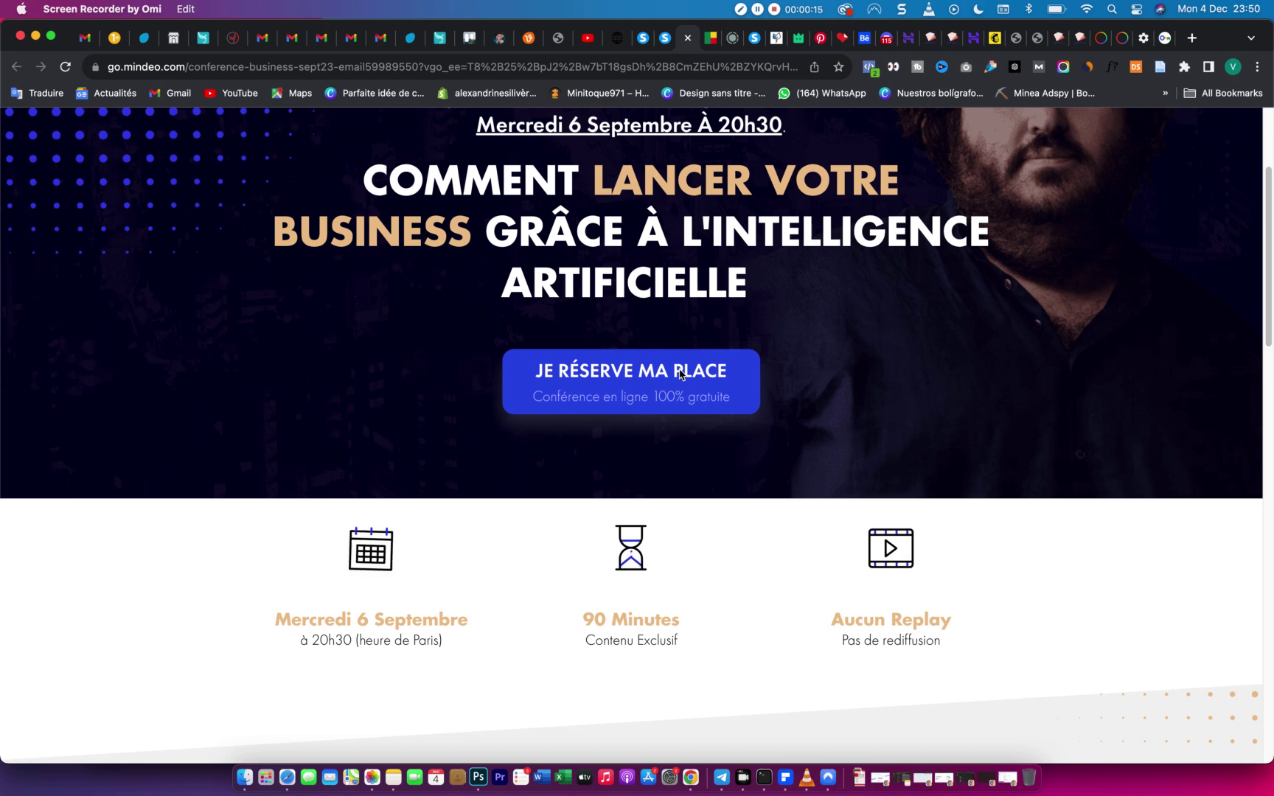
# Open the "TV Oussama AMa" folder inside the Desktop's TV folder in Finder.
pyautogui.scroll(3, 751, 382)
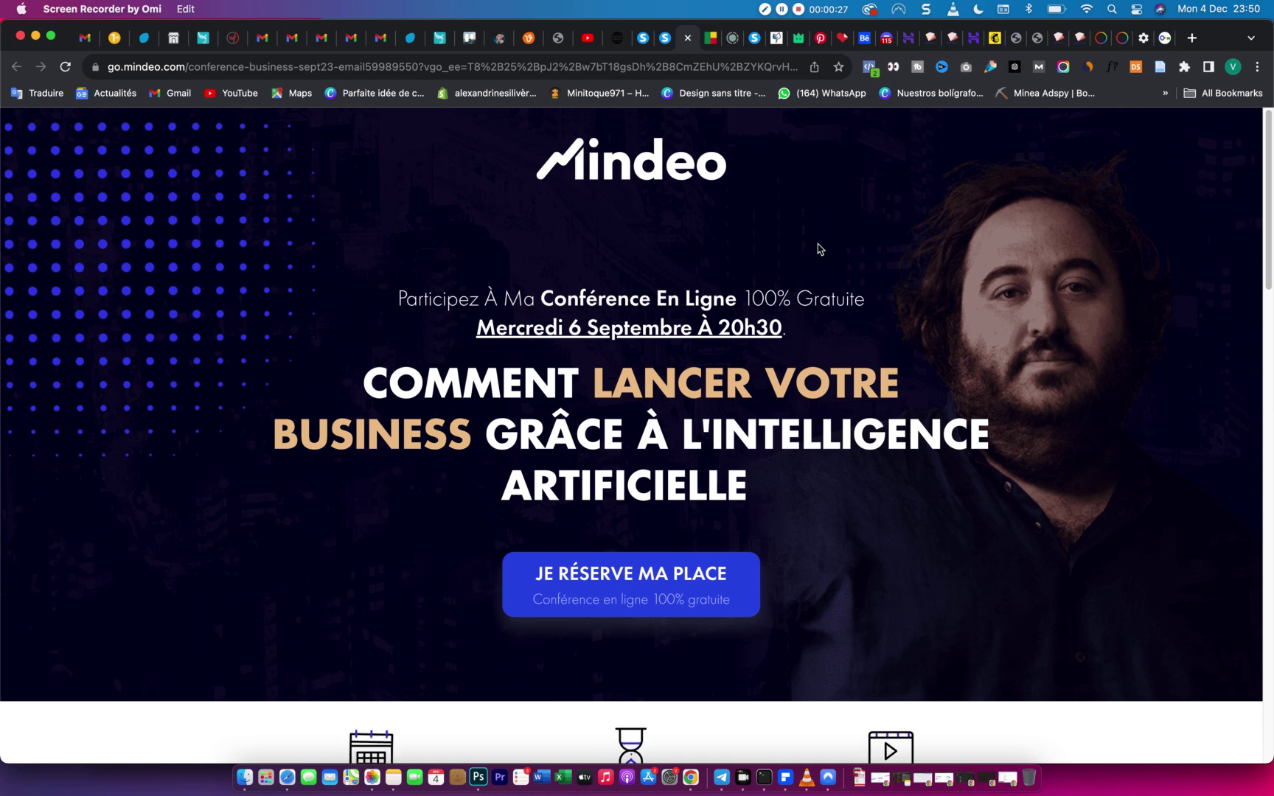
pyautogui.click(250, 756)
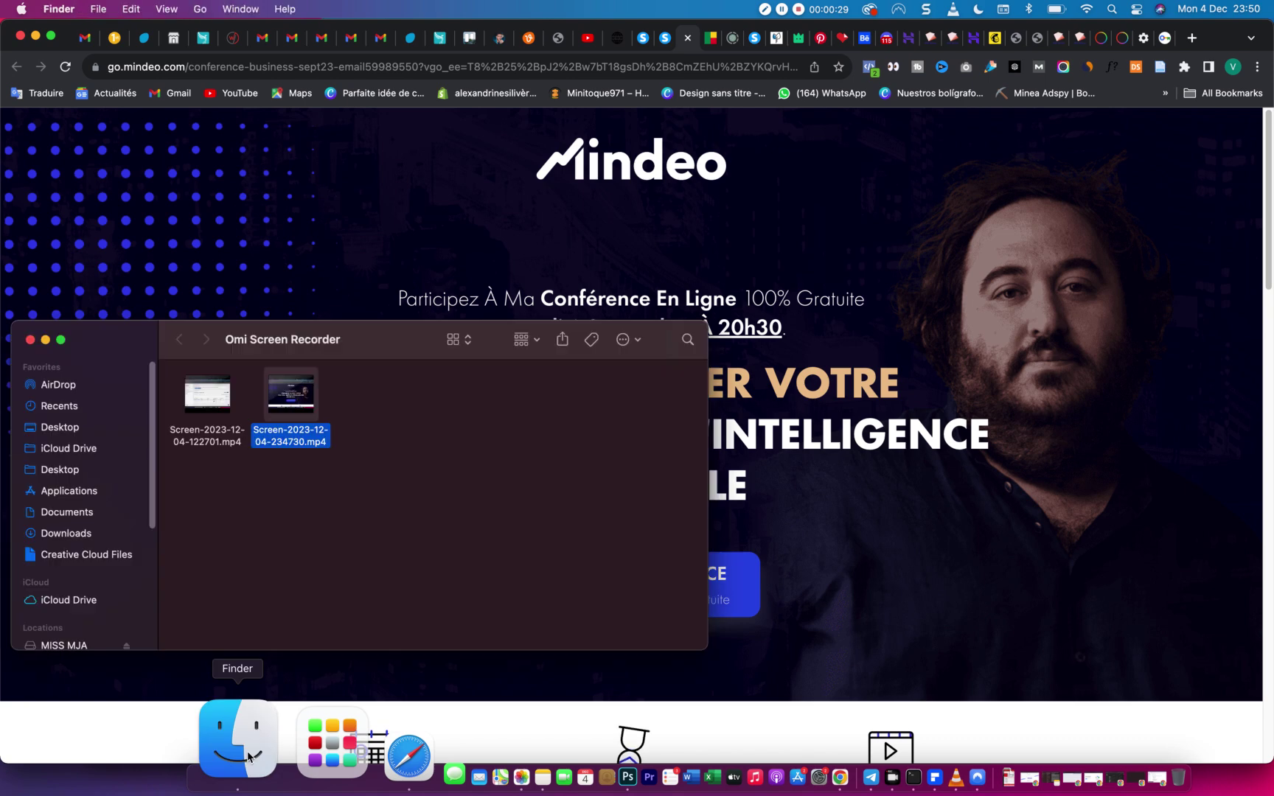
pyautogui.click(65, 515)
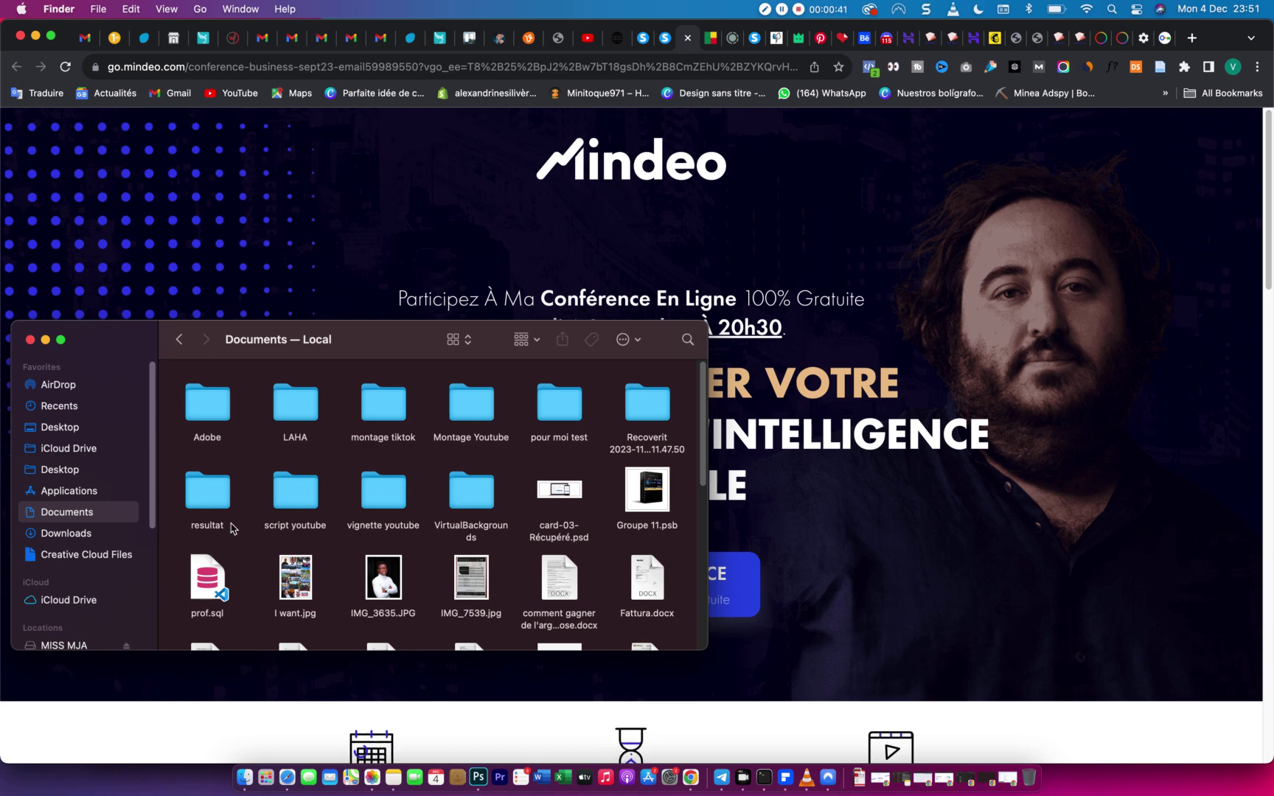
pyautogui.click(65, 435)
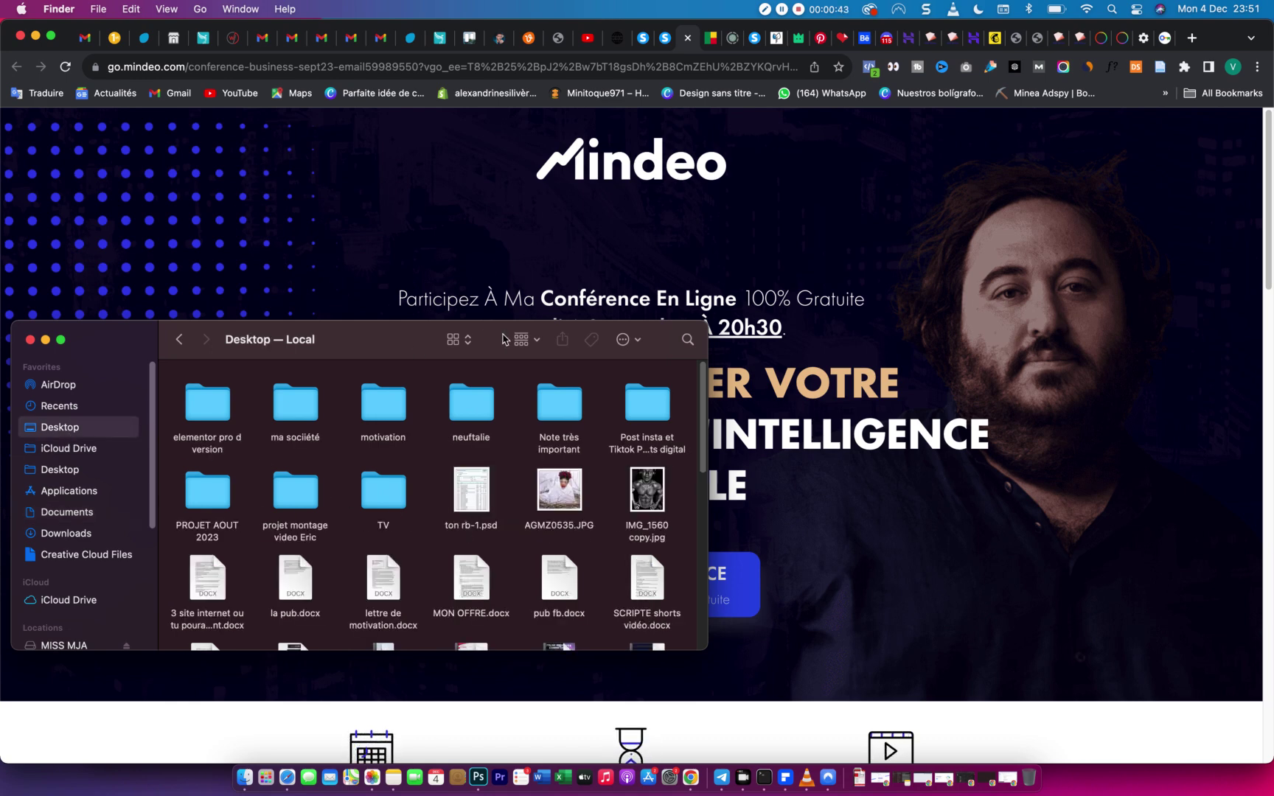
pyautogui.doubleClick(383, 491)
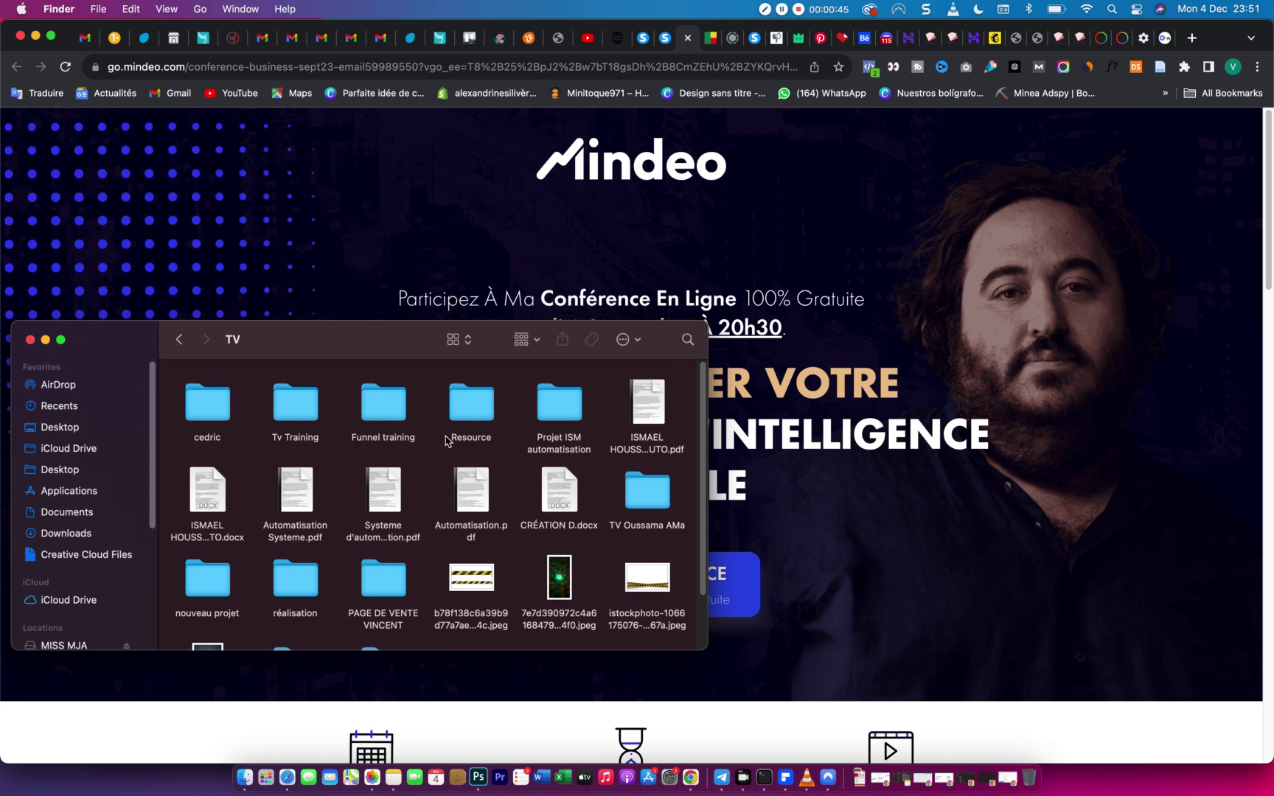
pyautogui.scroll(-2, 619, 501)
pyautogui.click(643, 453)
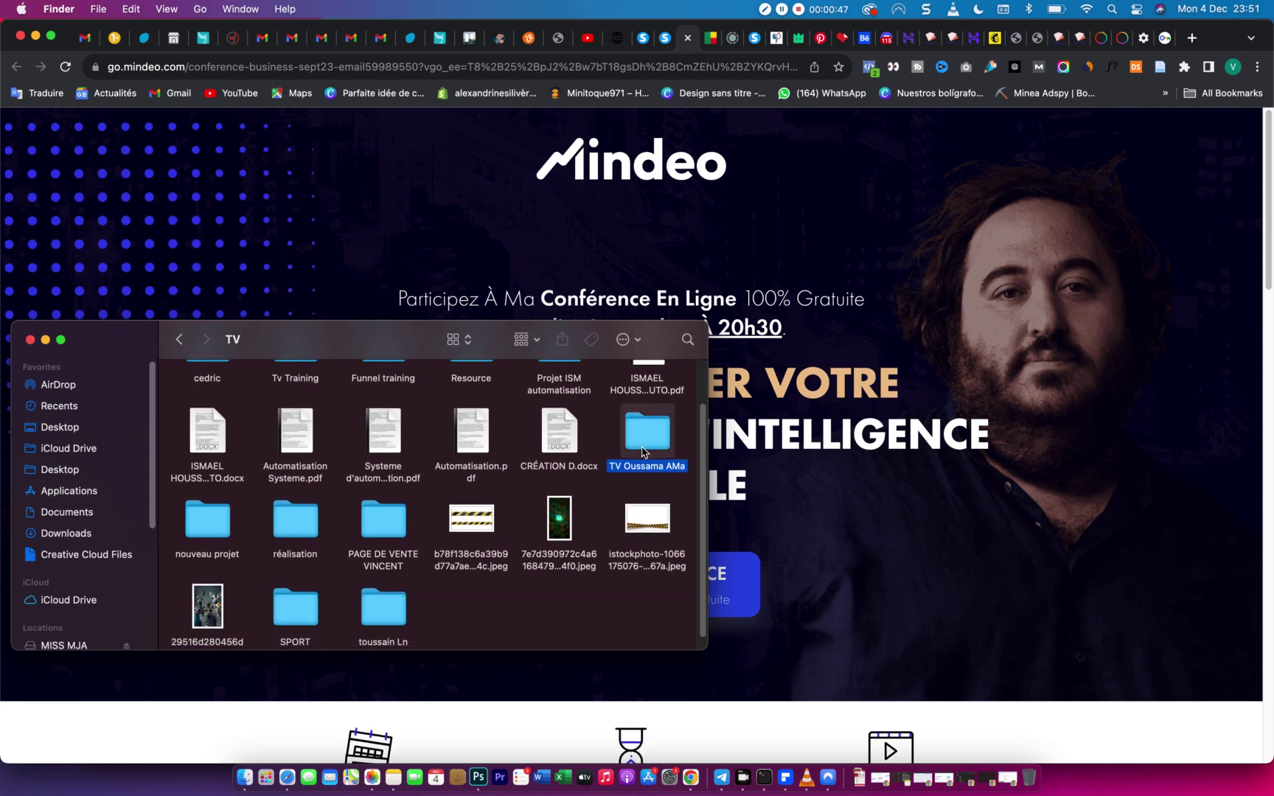
pyautogui.doubleClick(643, 453)
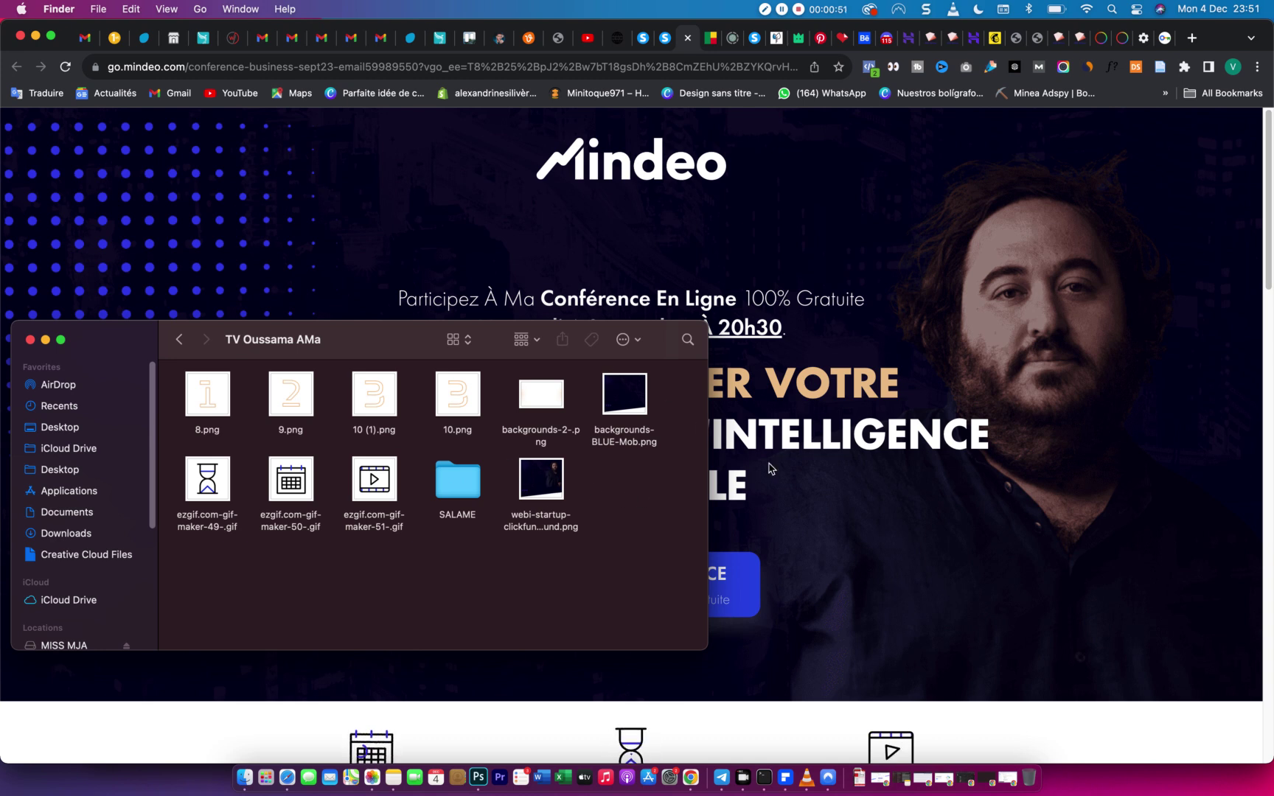
# Preview the image backgrounds-BLUE-Mob.png, close it and return to the browser.
pyautogui.doubleClick(631, 404)
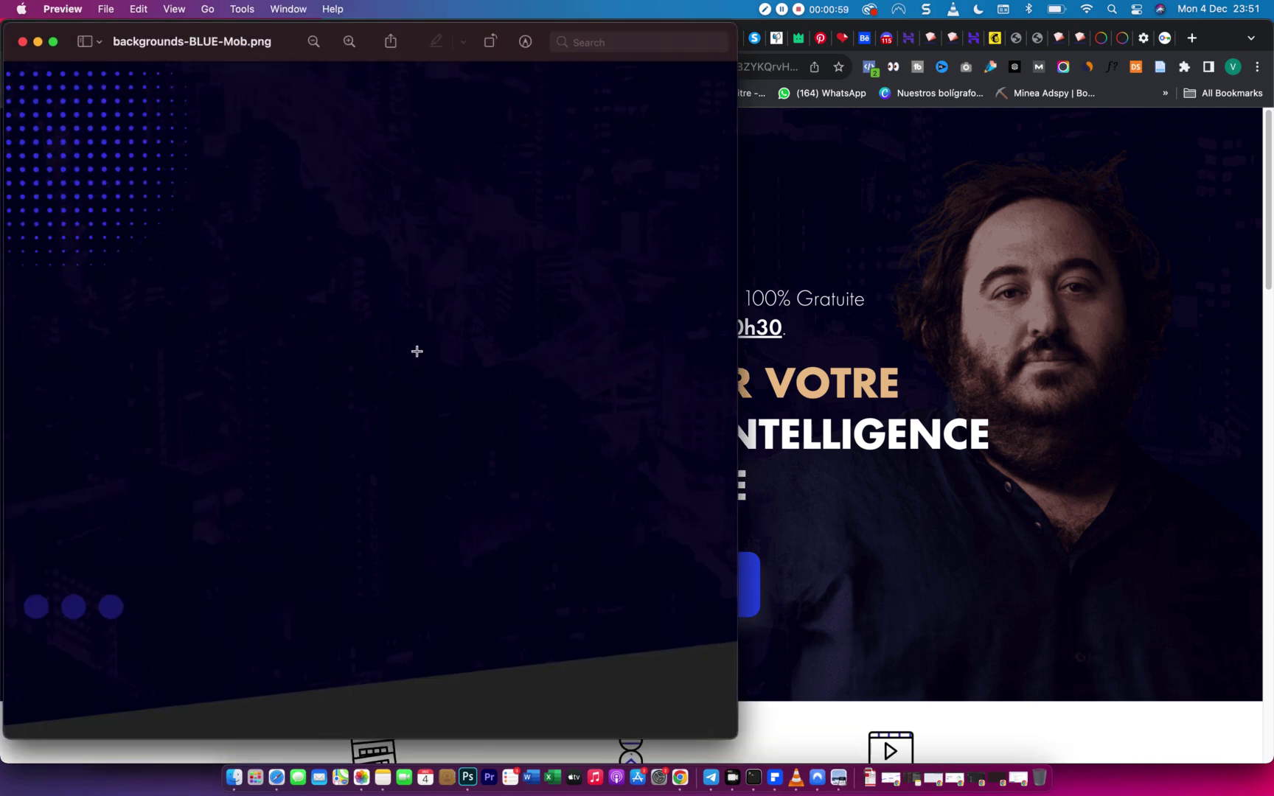
pyautogui.click(24, 44)
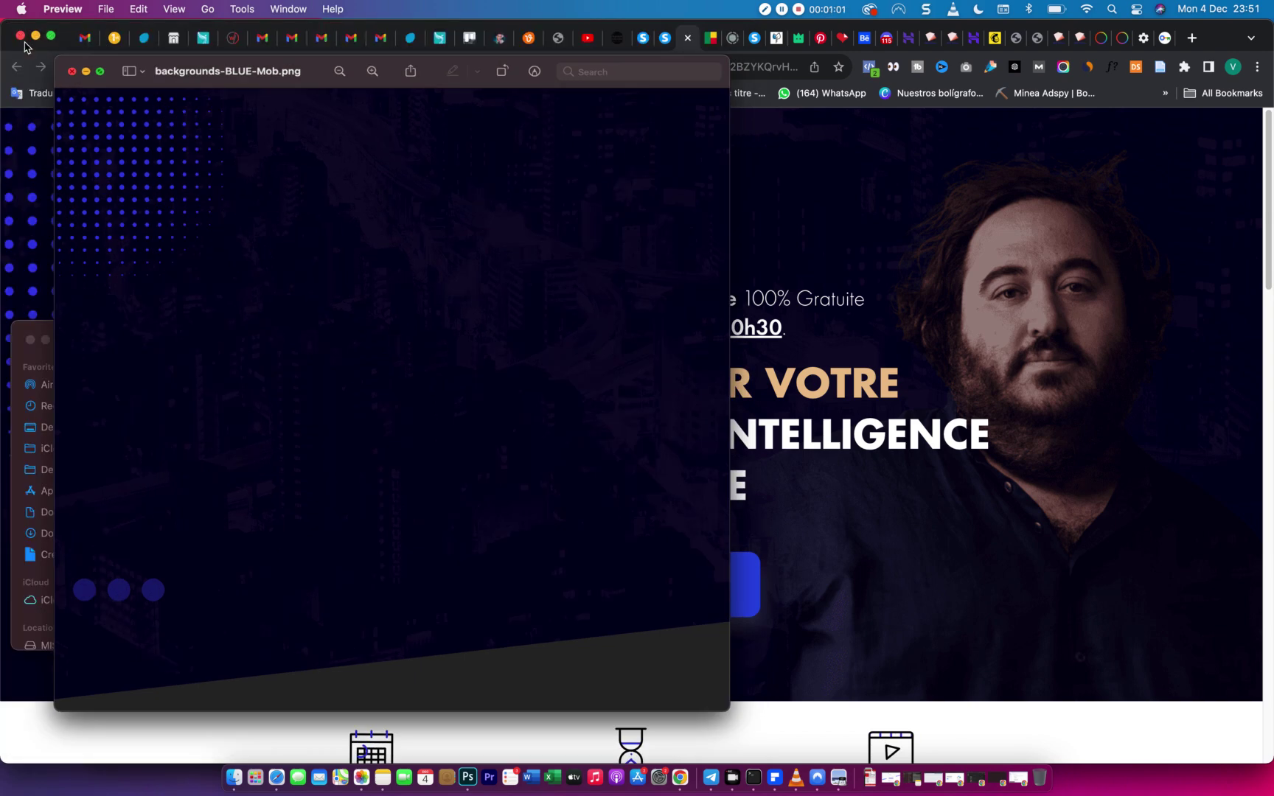
pyautogui.click(667, 213)
# In the systeme.io funnel, apply the dark house-transformation template to the "Oussama Ama" capture page and open the page for editing.
pyautogui.click(676, 33)
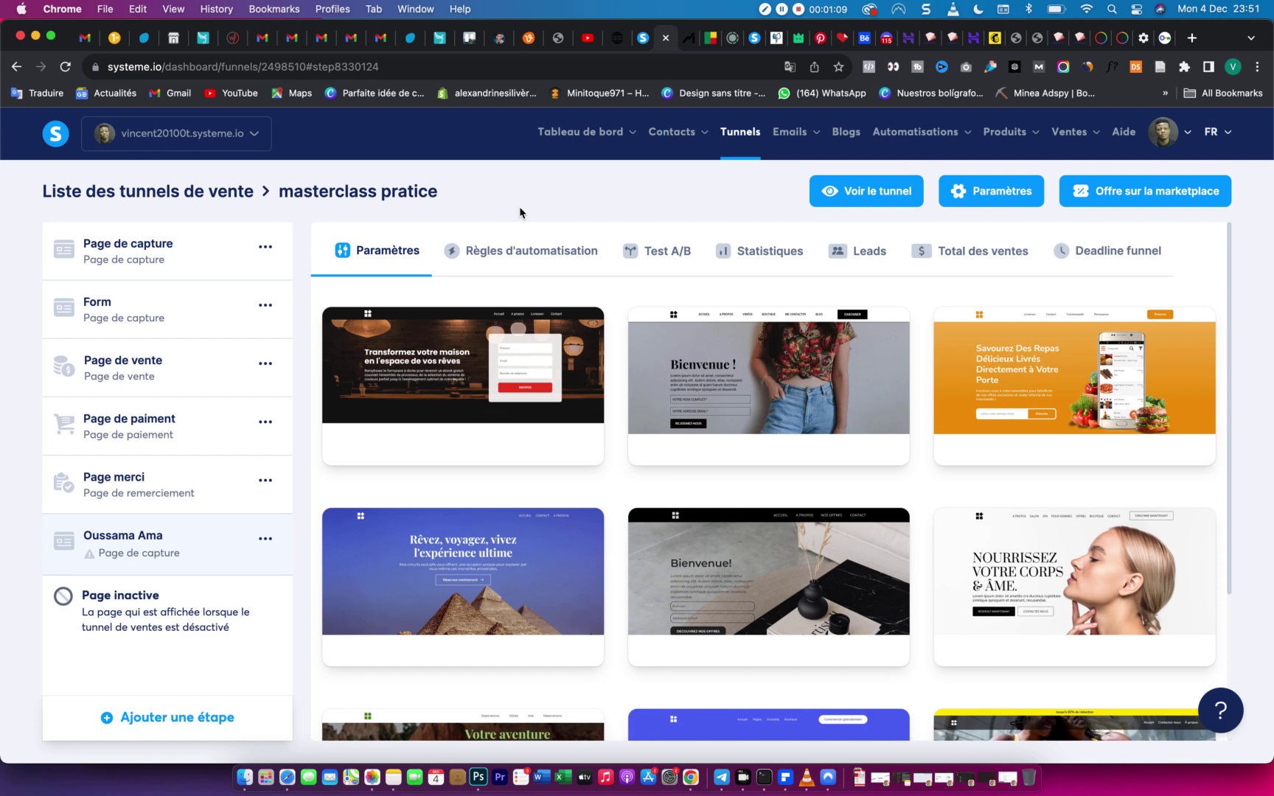
pyautogui.moveTo(483, 387)
pyautogui.click(409, 387)
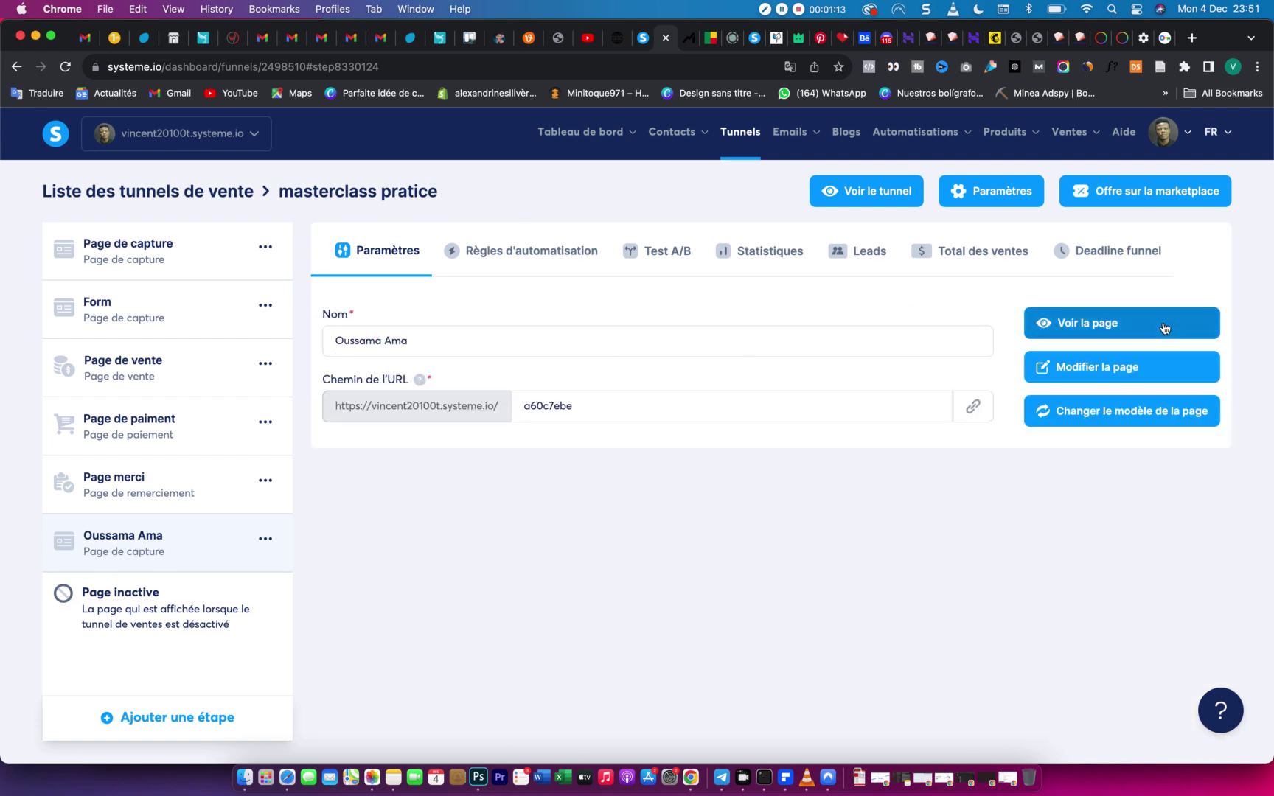
pyautogui.click(1112, 371)
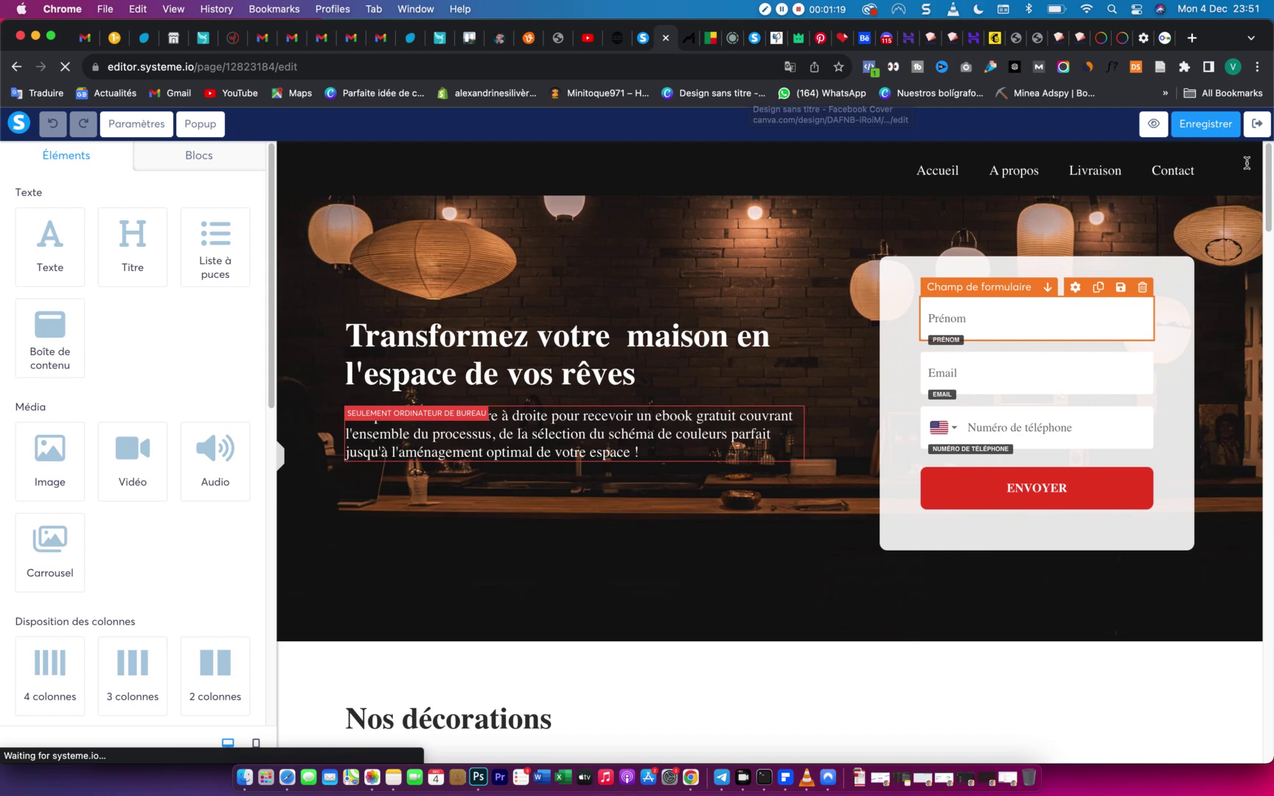
# Delete every template section, from the header menu to the footer, confirming each deletion, to leave a blank page.
pyautogui.press('BackSpace')
pyautogui.click(759, 154)
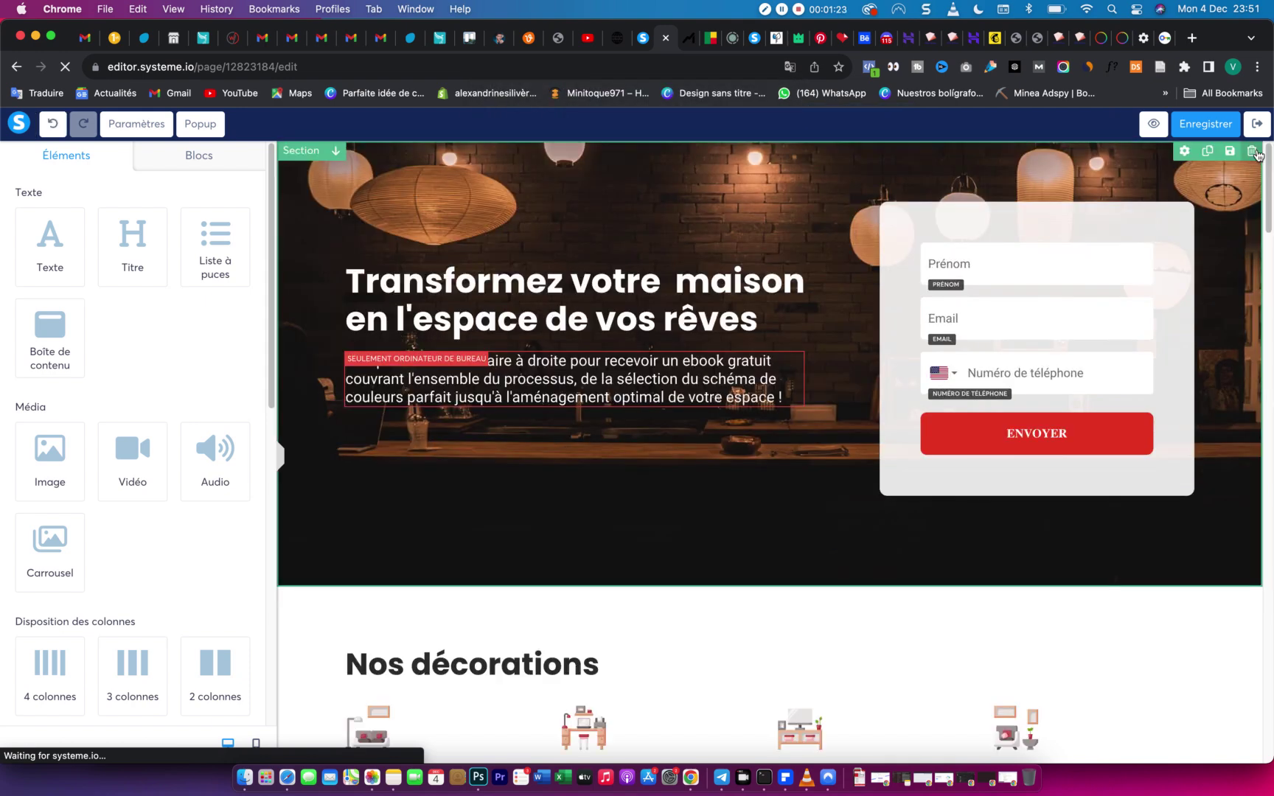
pyautogui.press('BackSpace')
pyautogui.click(760, 154)
pyautogui.click(1251, 152)
pyautogui.click(760, 154)
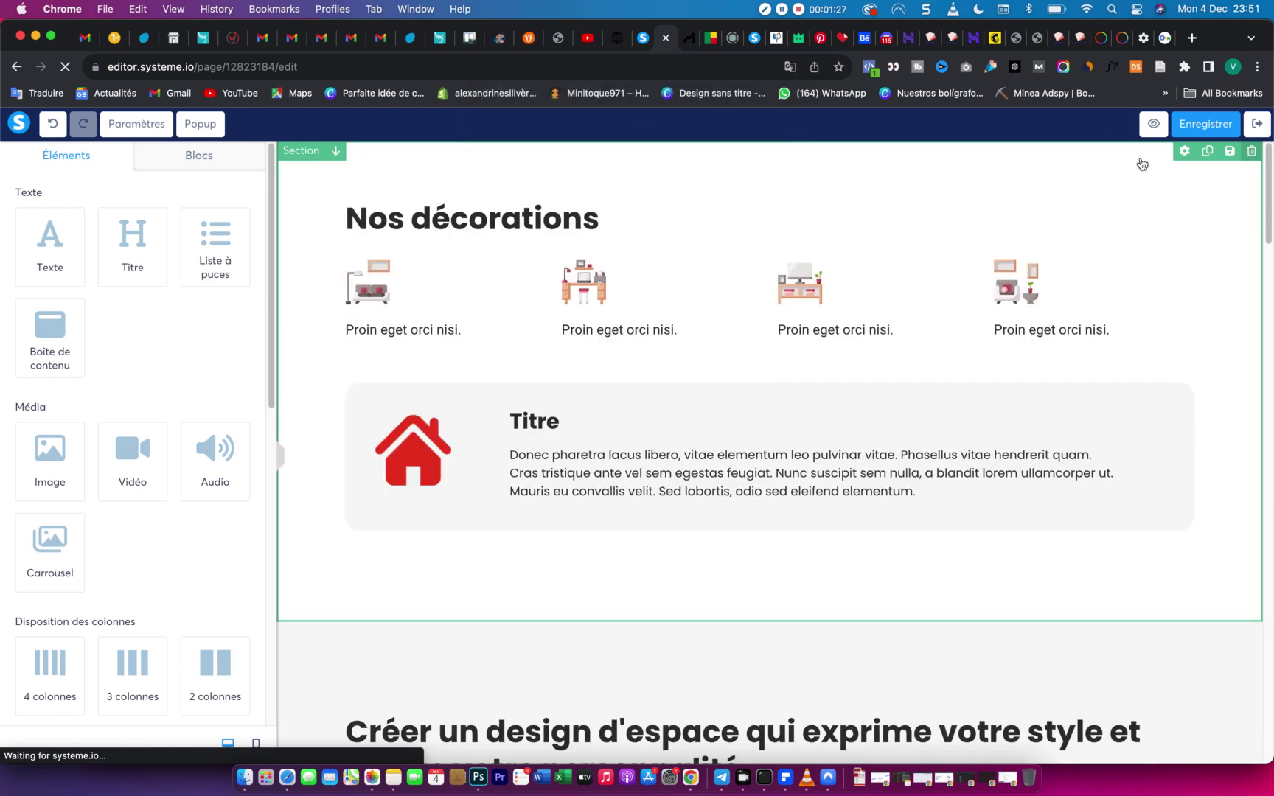
pyautogui.click(1251, 151)
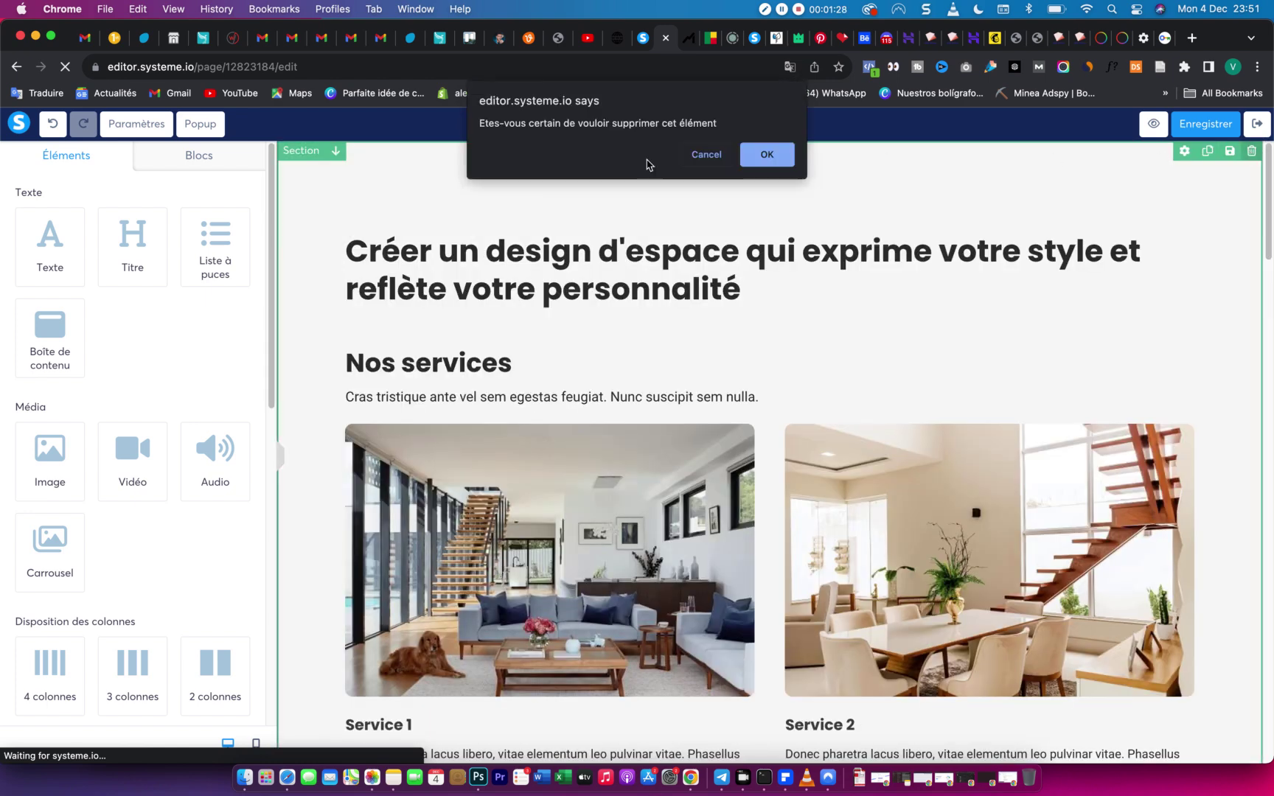
pyautogui.click(760, 154)
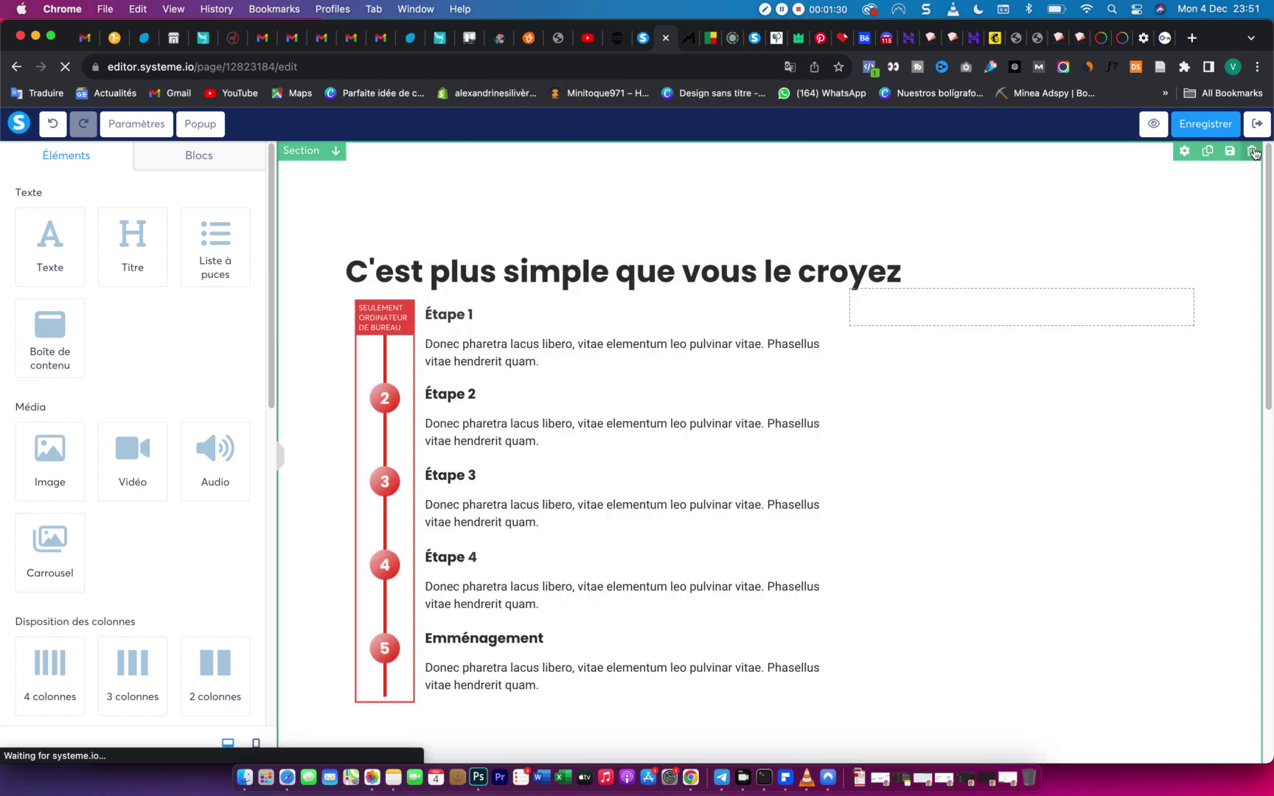
pyautogui.click(1251, 152)
pyautogui.click(759, 154)
pyautogui.click(1251, 151)
pyautogui.click(762, 154)
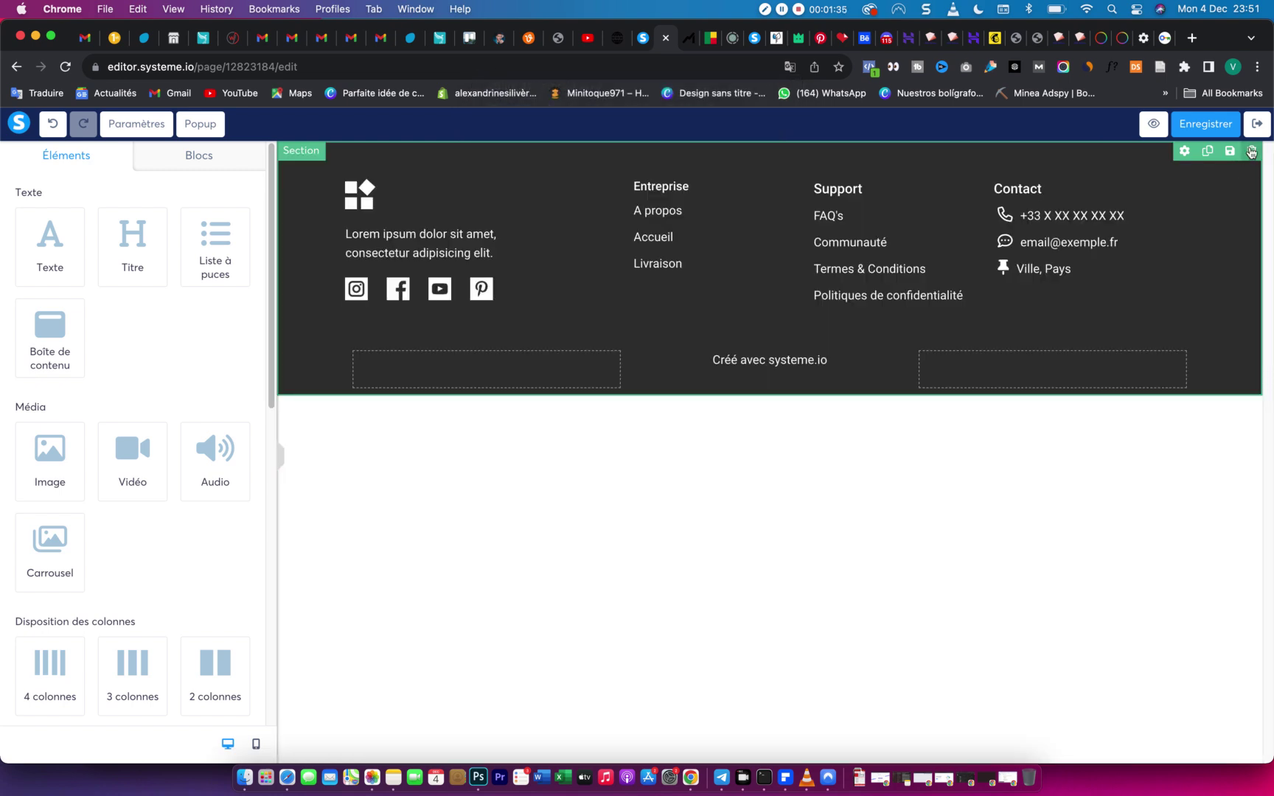
pyautogui.click(1251, 152)
pyautogui.click(766, 154)
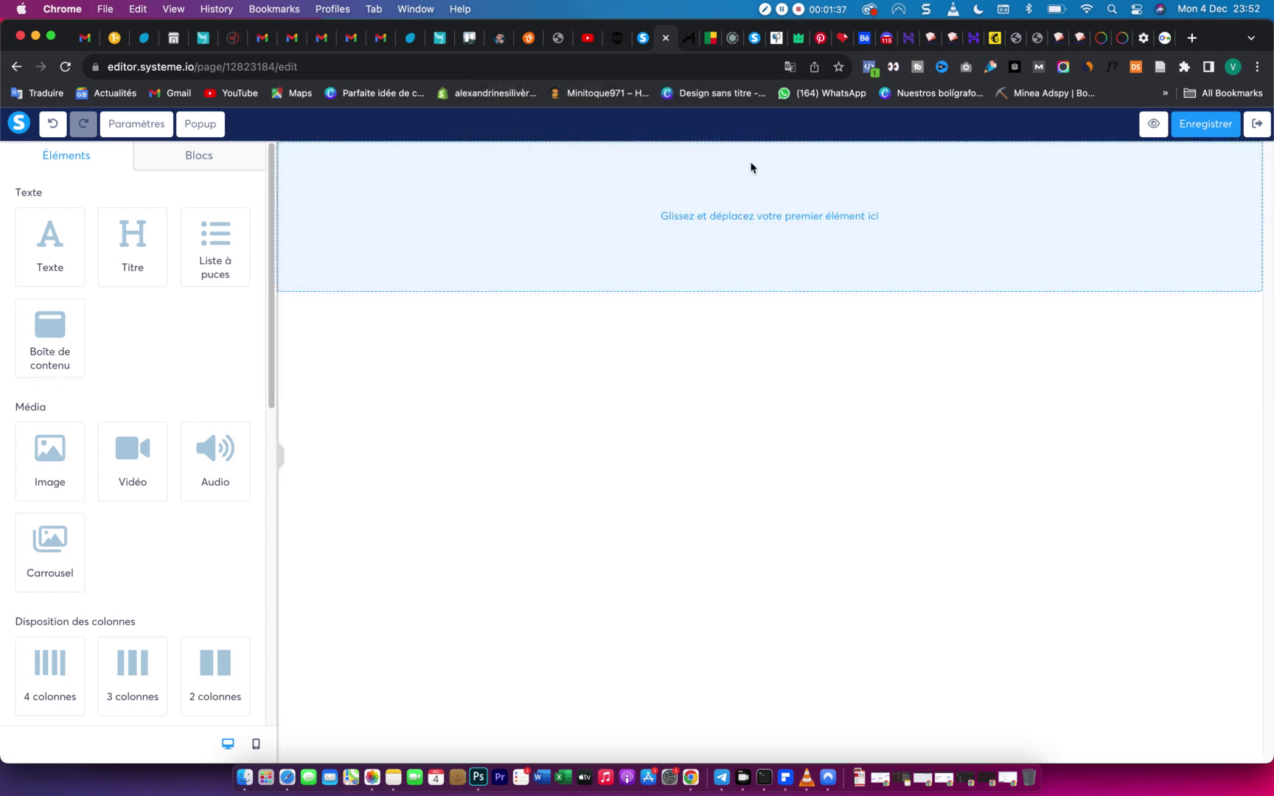
# Switch to the Mindeo reference page, look over its hero section and activate the WhatFont extension.
pyautogui.click(686, 44)
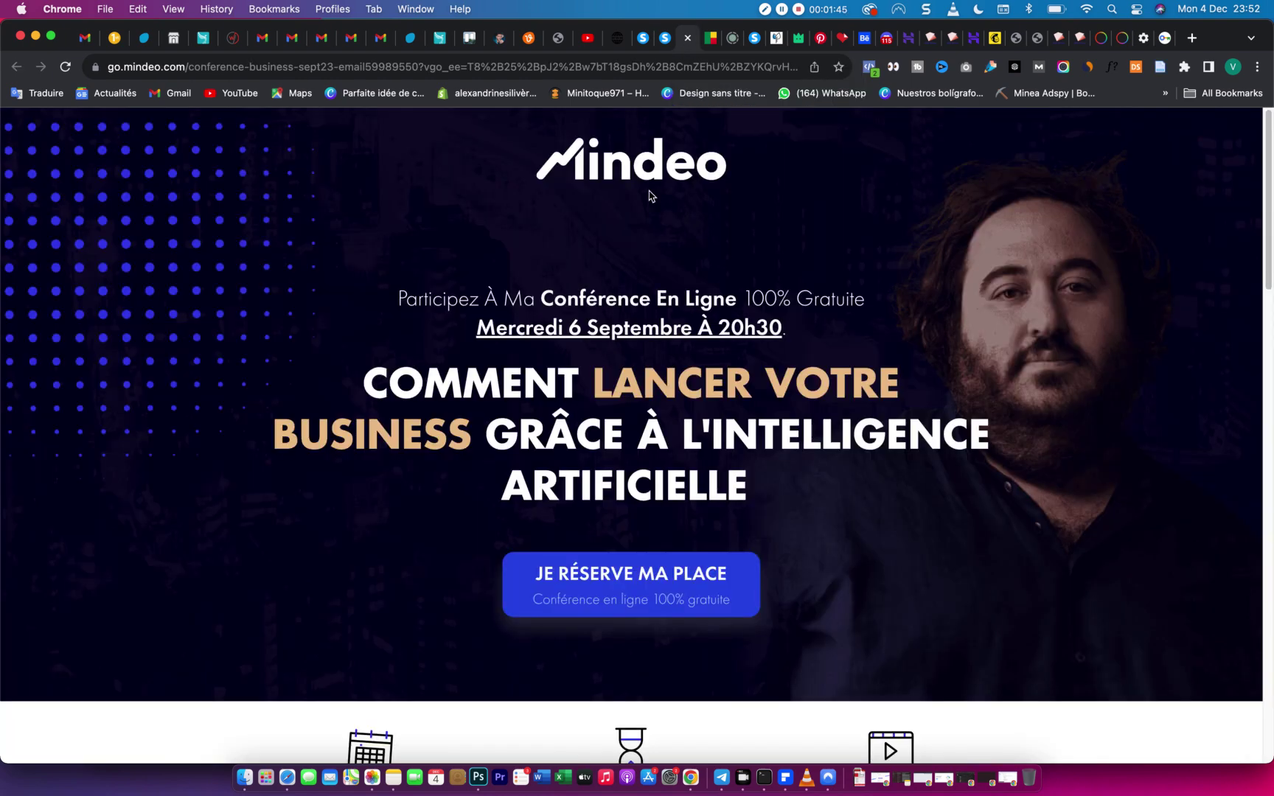
pyautogui.scroll(-4, 600, 285)
pyautogui.scroll(4, 601, 284)
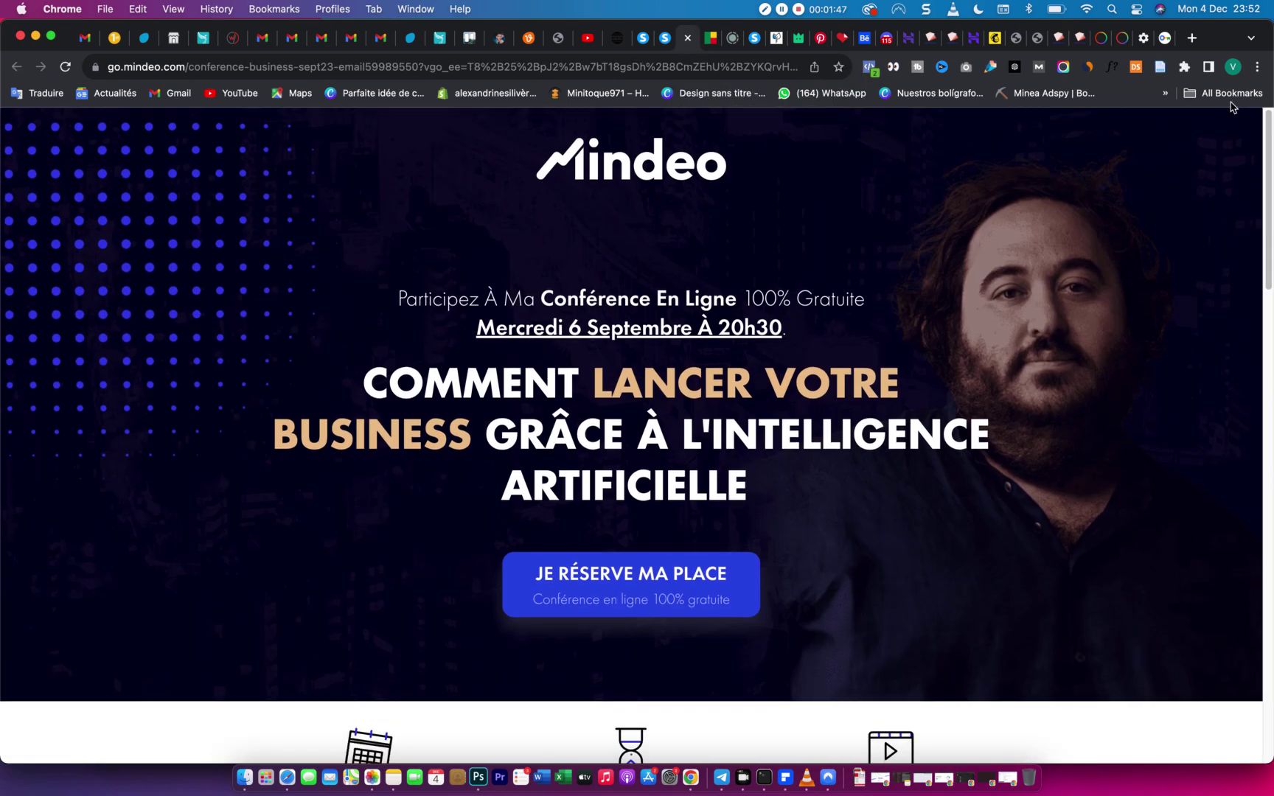
pyautogui.moveTo(594, 373); pyautogui.dragTo(767, 502)
pyautogui.click(788, 404)
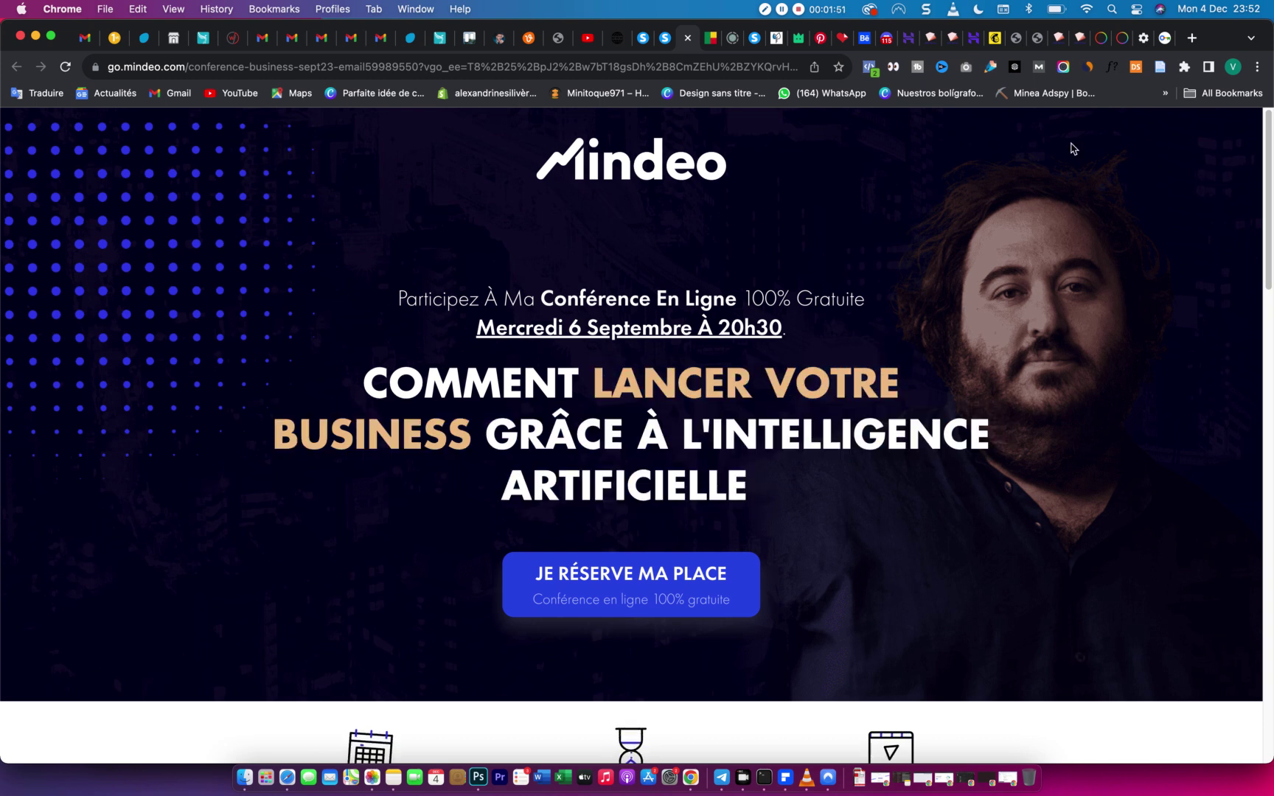
pyautogui.click(1112, 70)
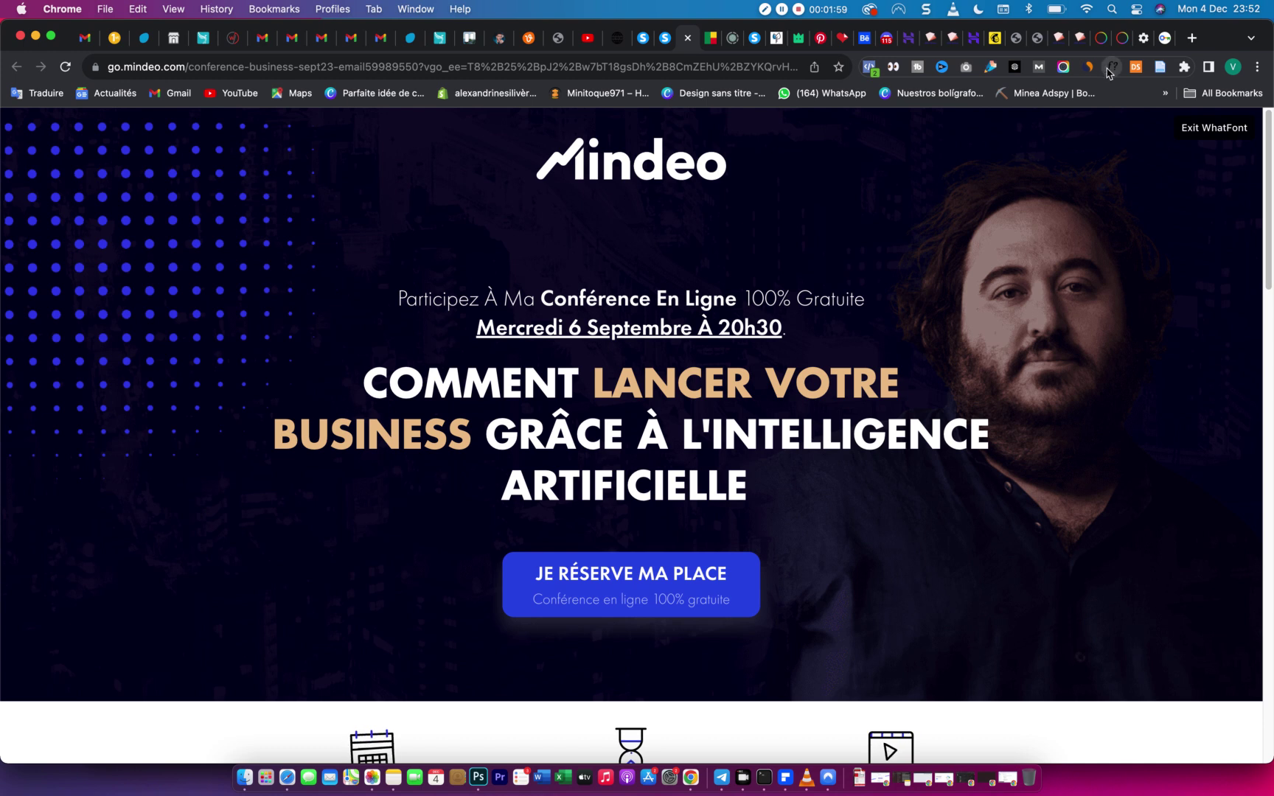
# Look through the browser's extensions list to locate WhatFont, then close the list.
pyautogui.rightClick(1111, 68)
pyautogui.click(1189, 67)
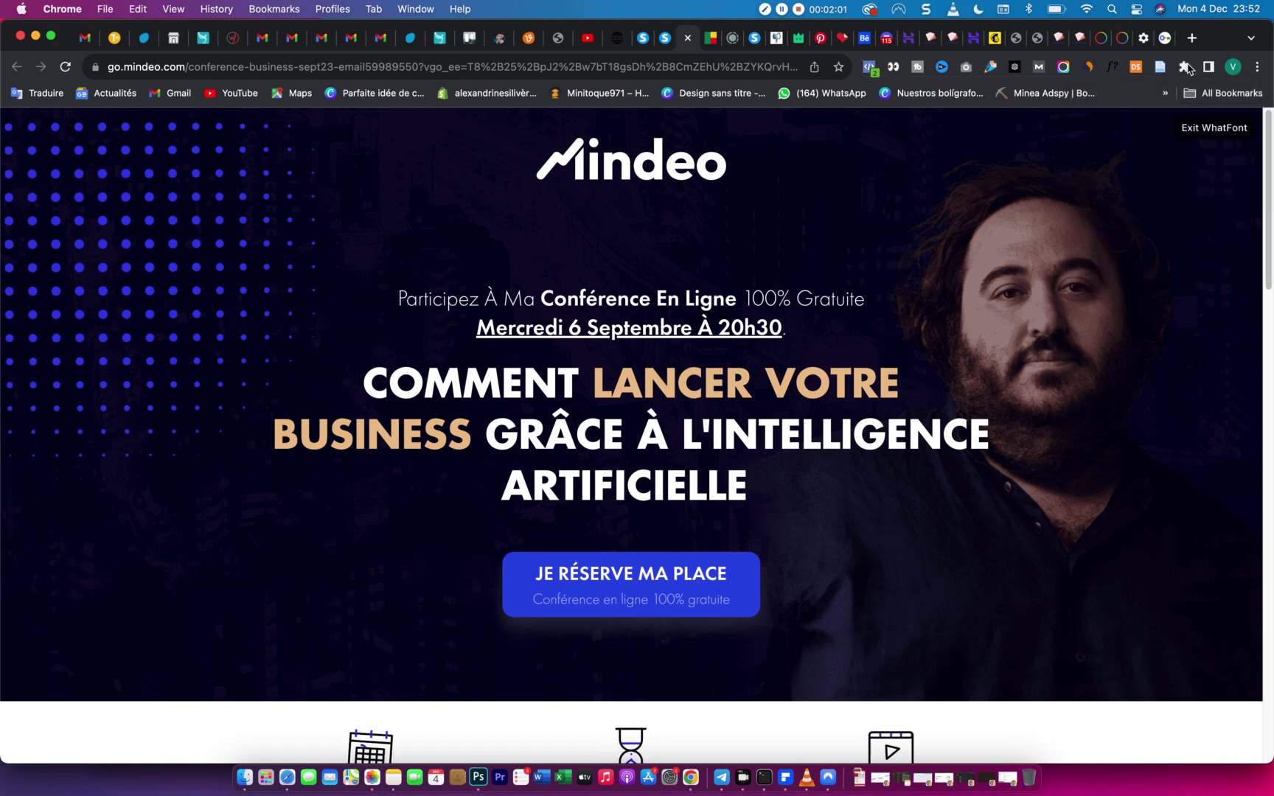
pyautogui.click(1184, 67)
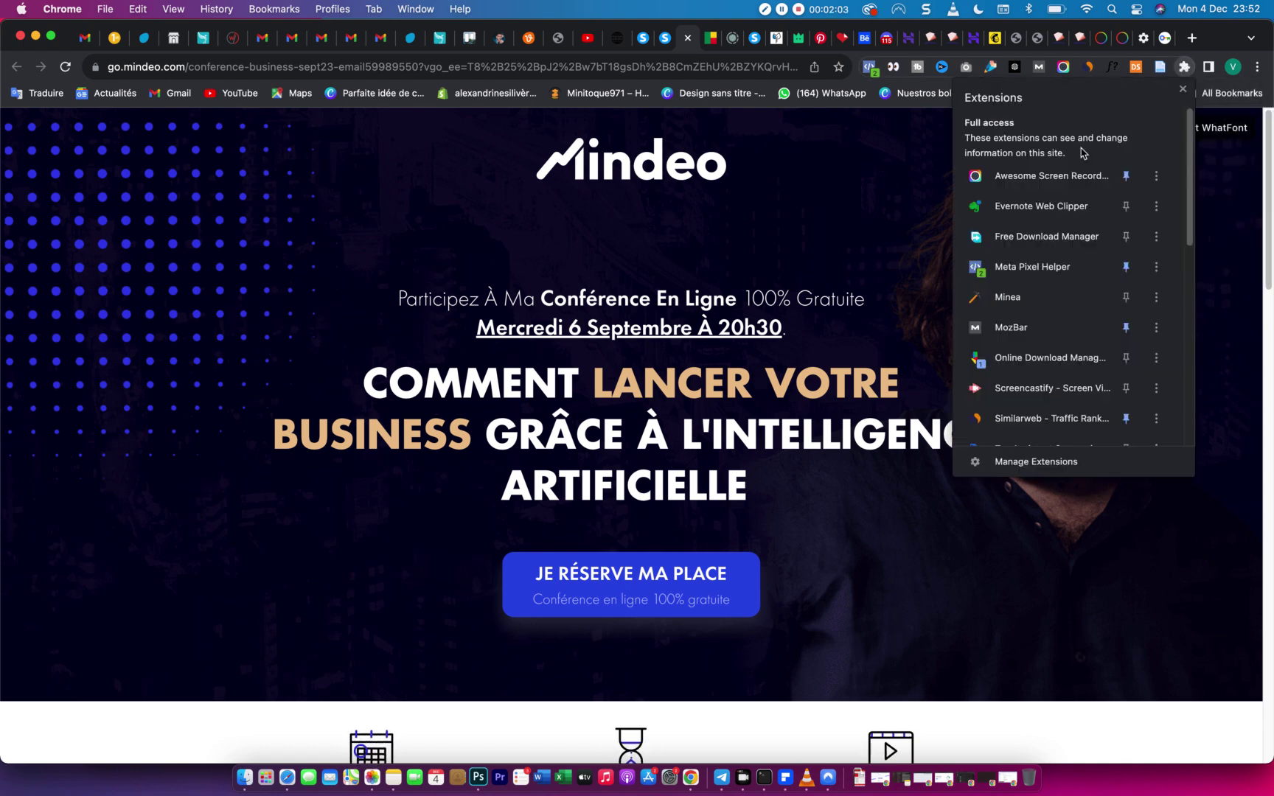
pyautogui.scroll(-1, 1091, 361)
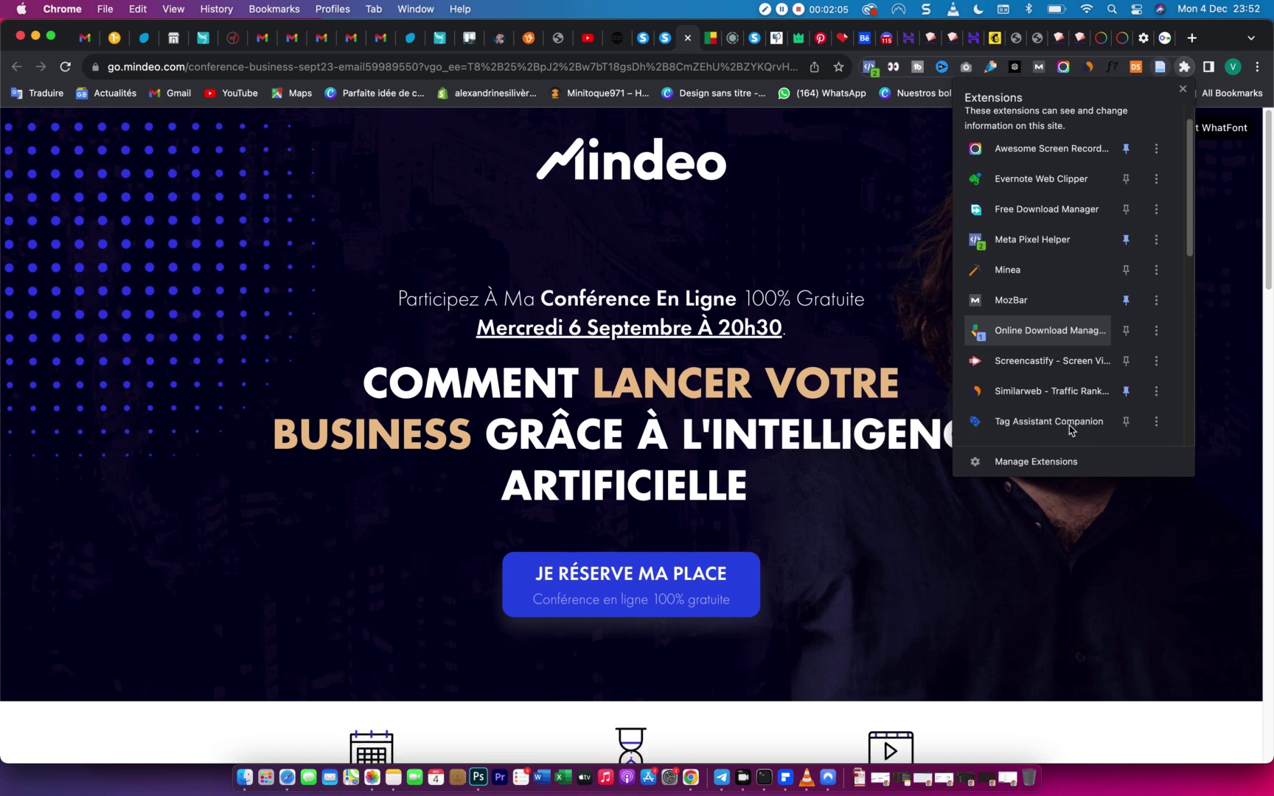
pyautogui.scroll(-5, 1083, 359)
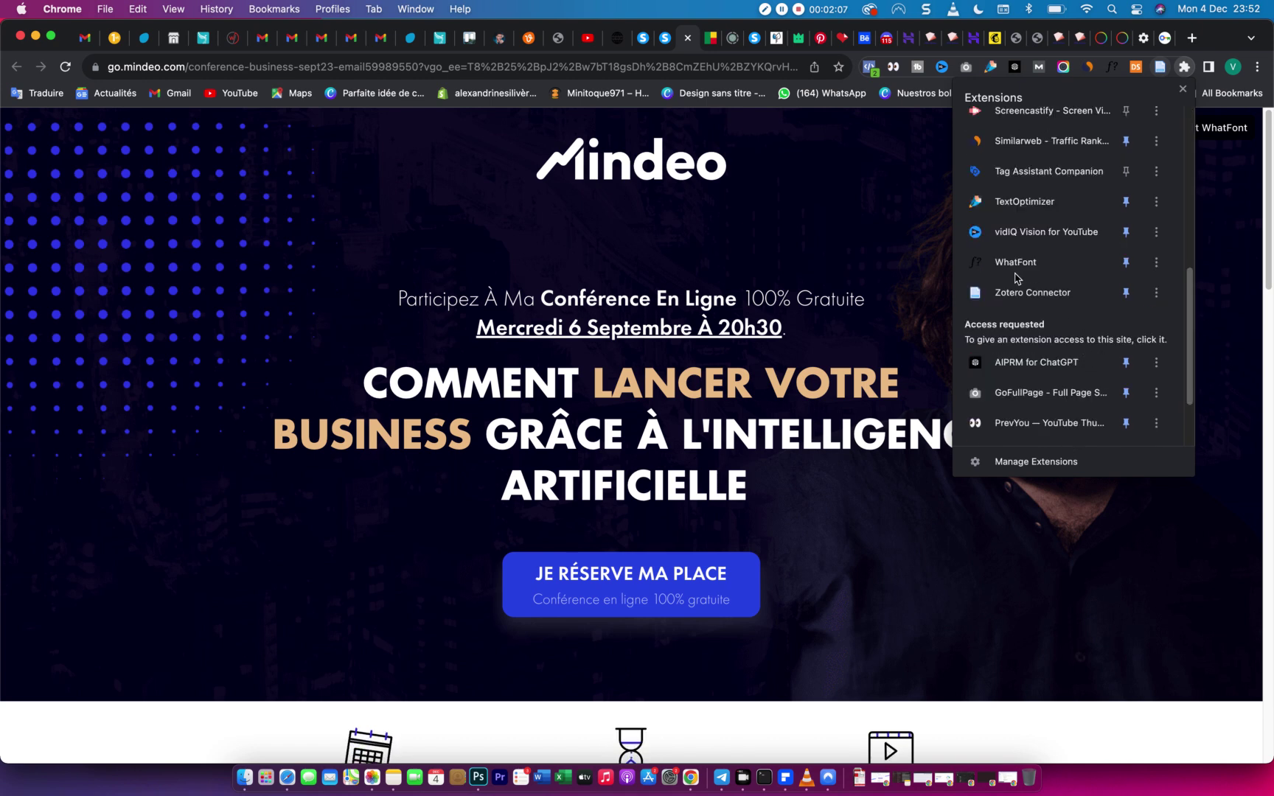
pyautogui.scroll(6, 1016, 274)
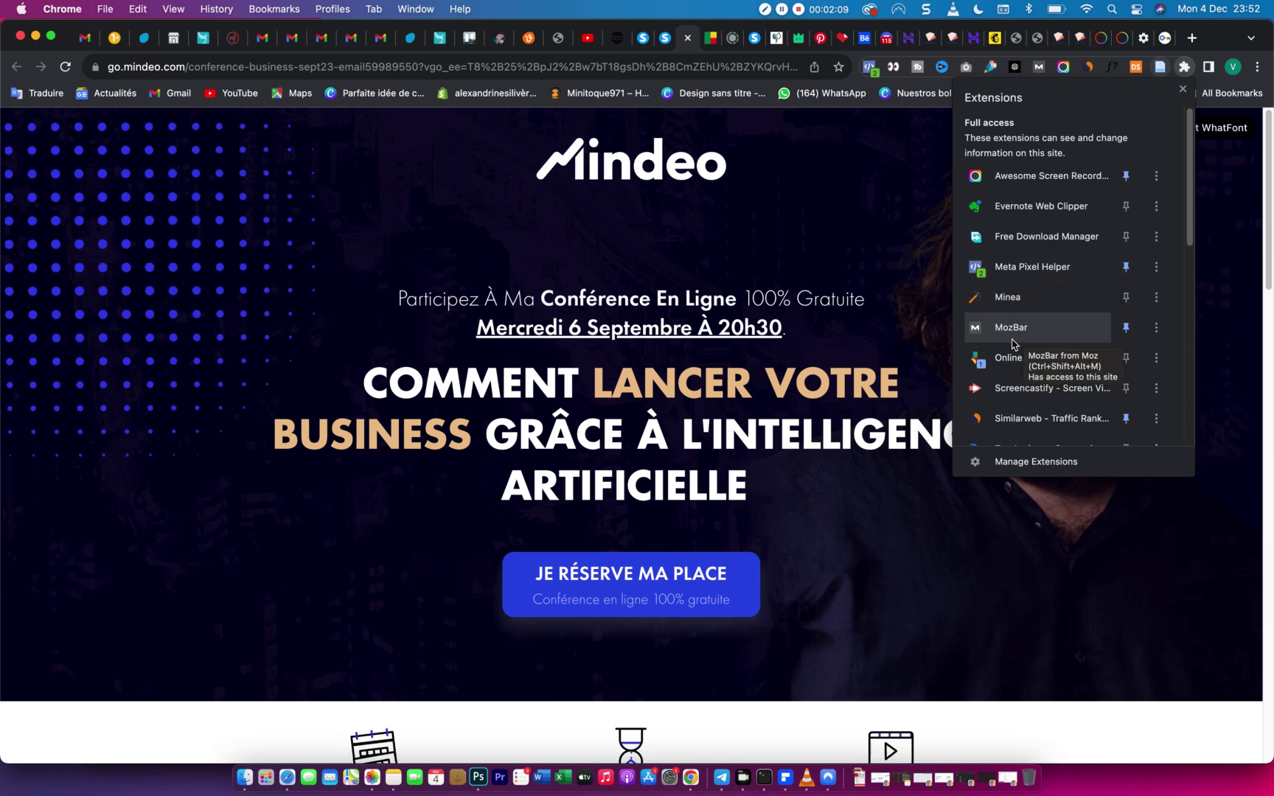
pyautogui.scroll(-3, 1190, 265)
pyautogui.scroll(-4, 1190, 266)
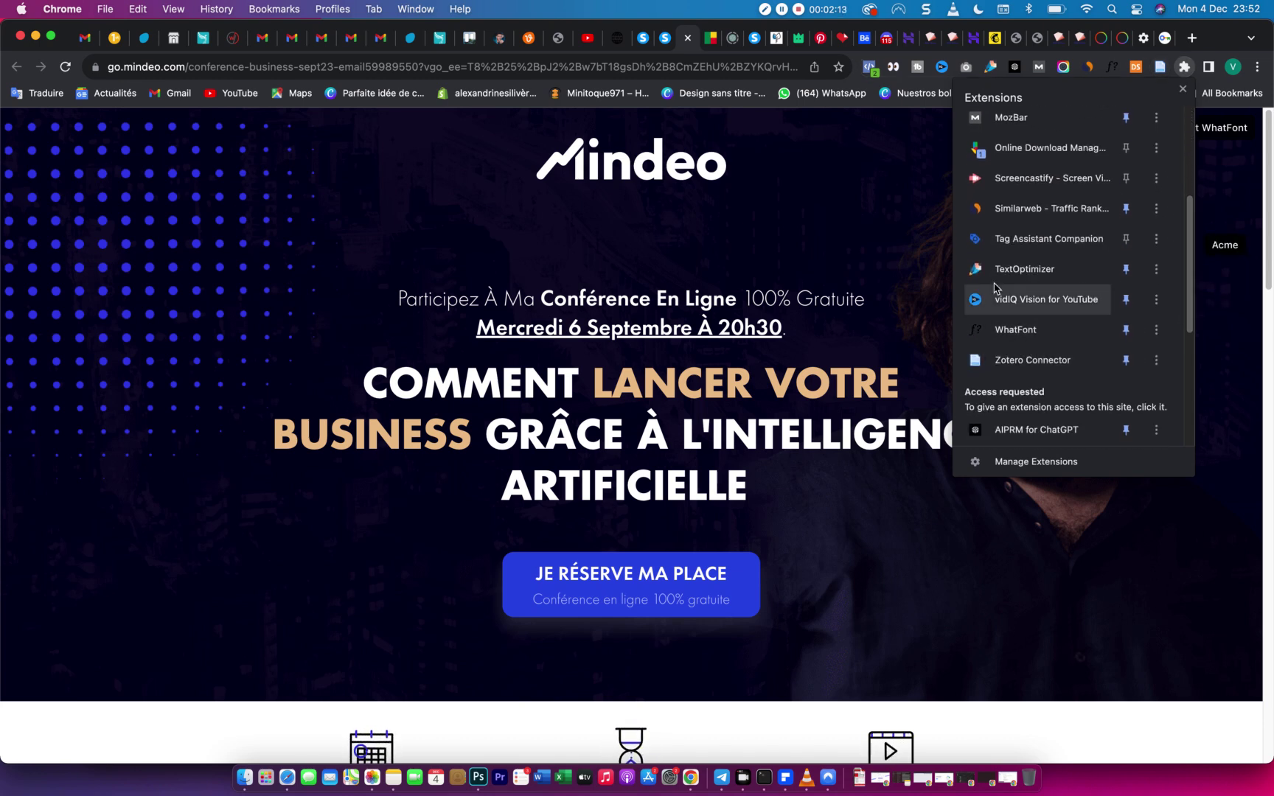
pyautogui.click(1240, 36)
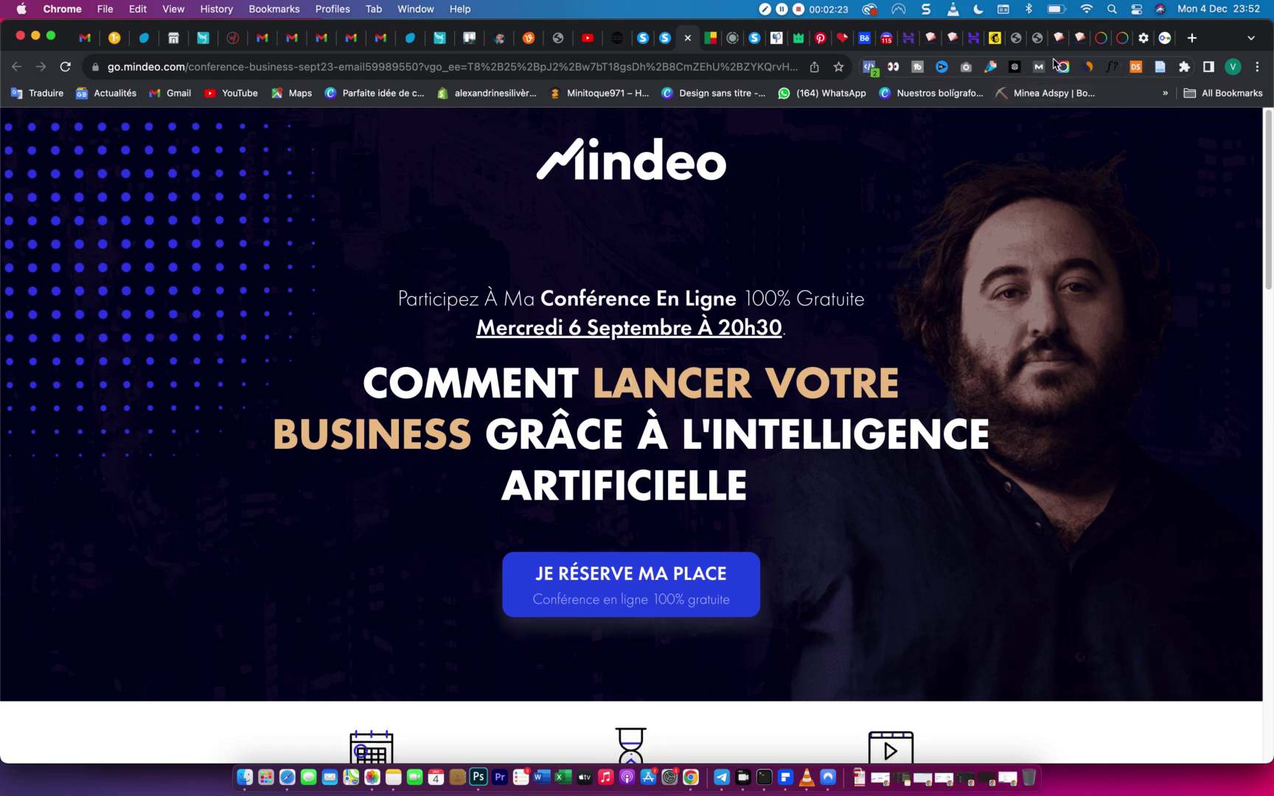
# Inspect the fonts of the Mindeo page's headline, call-to-action button and lower sections with WhatFont.
pyautogui.click(1111, 66)
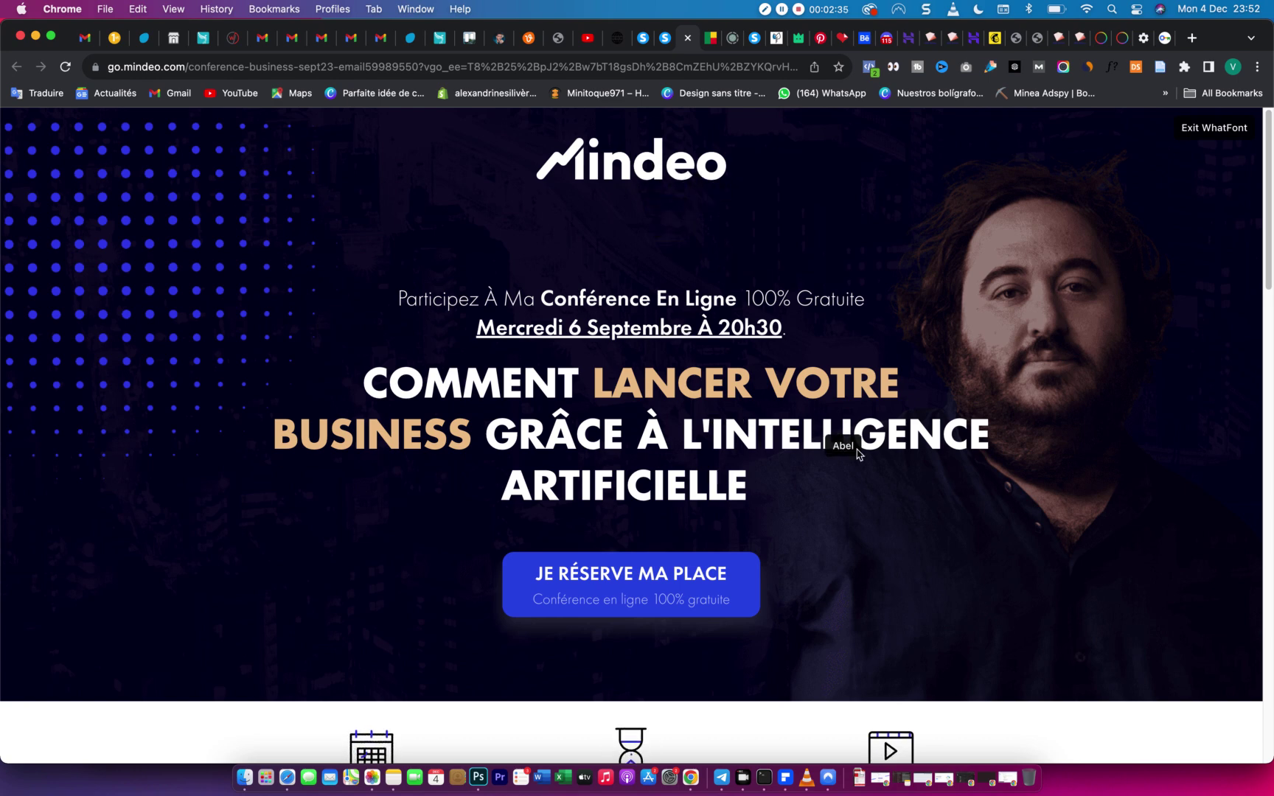
pyautogui.scroll(-3, 832, 529)
pyautogui.scroll(-2, 831, 530)
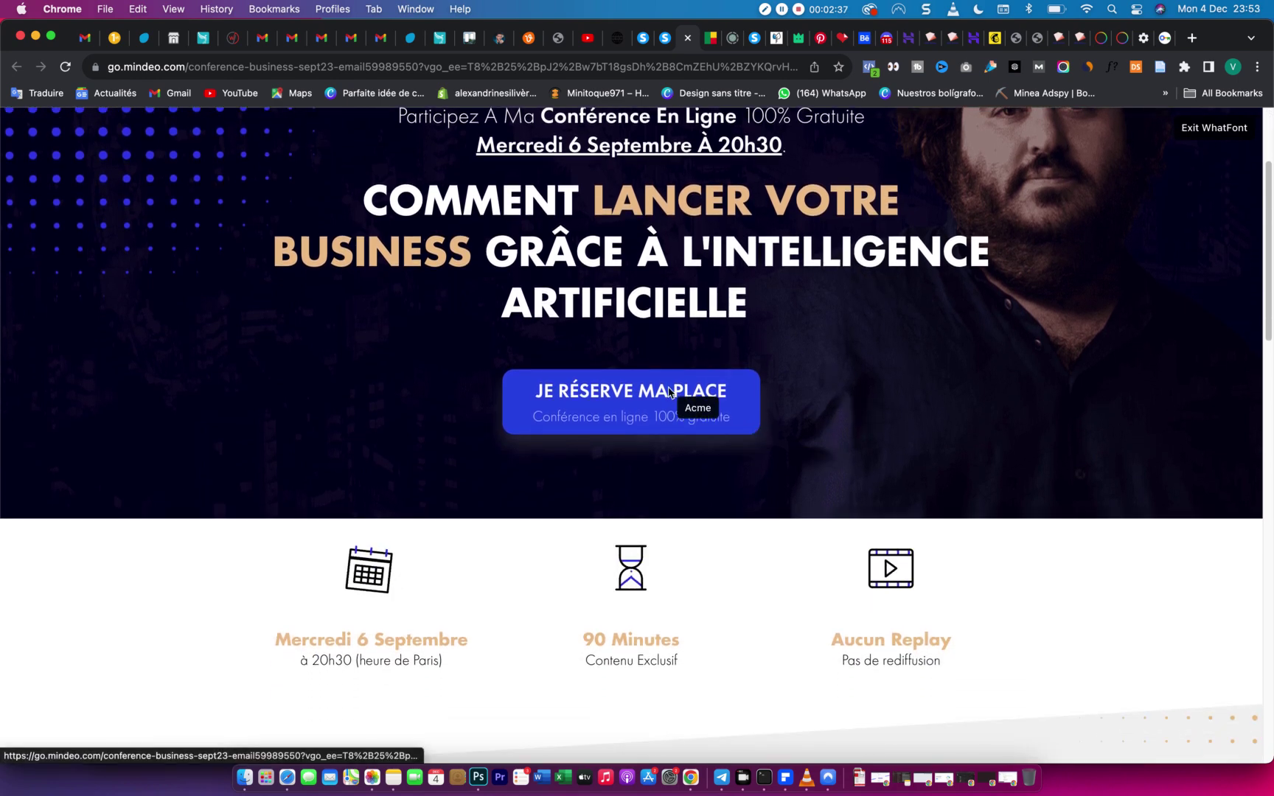
pyautogui.scroll(-2, 669, 391)
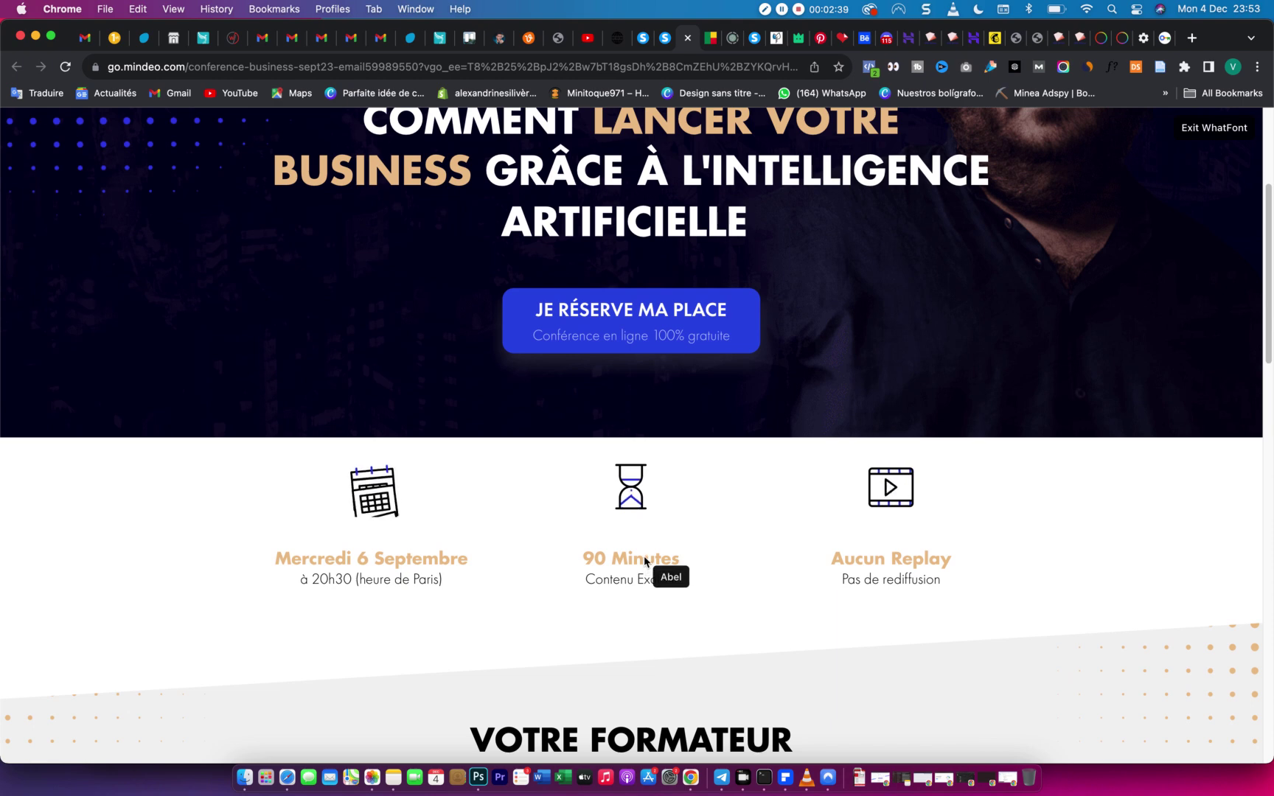
pyautogui.scroll(-10, 648, 577)
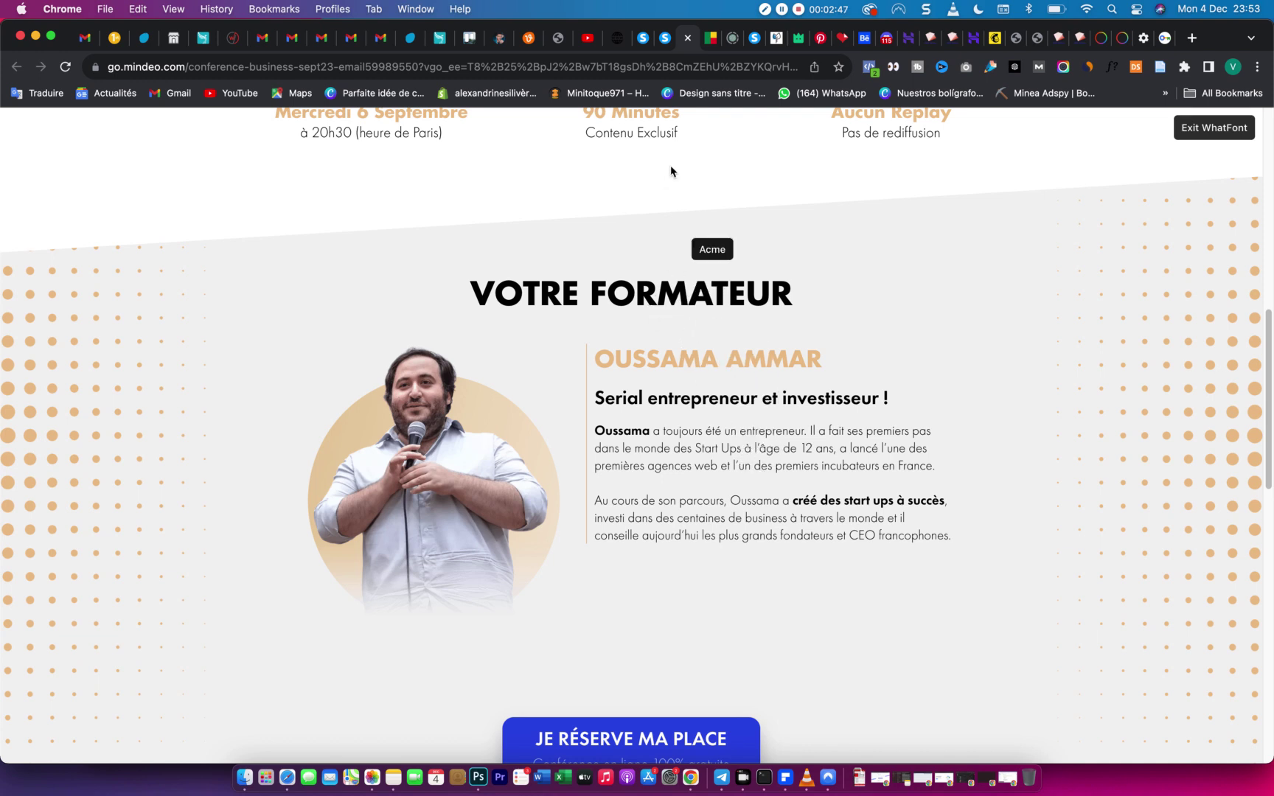
# Switch to the systeme.io editor, open the page settings and choose Google fonts as the default text font type.
pyautogui.click(665, 41)
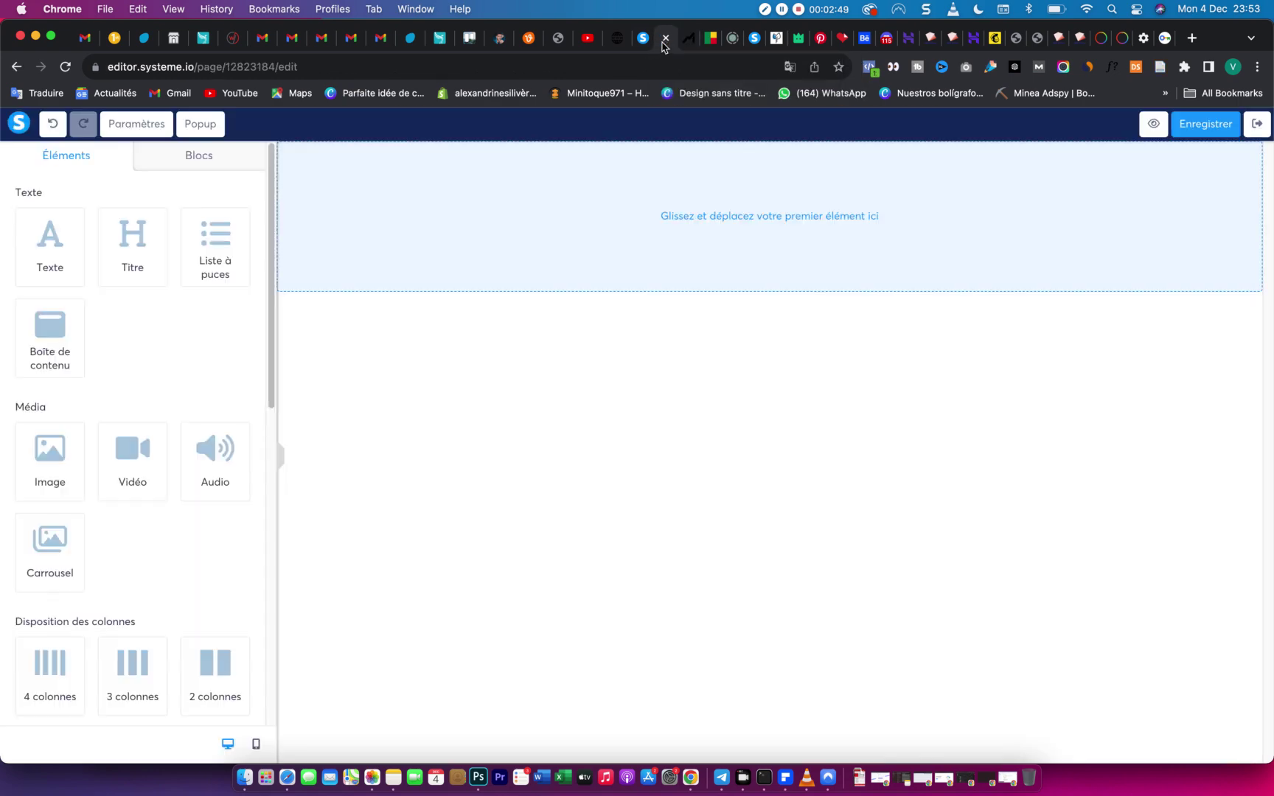
pyautogui.click(151, 127)
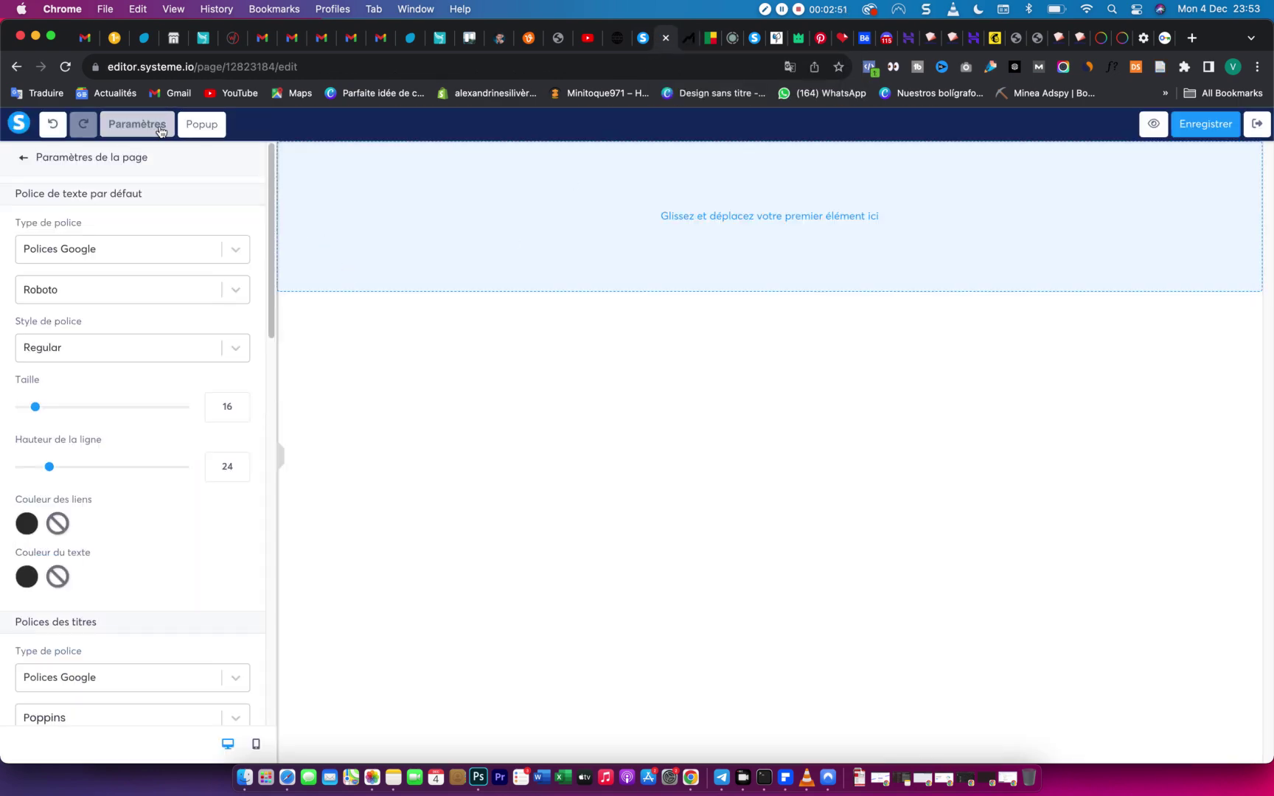
pyautogui.click(236, 290)
pyautogui.click(55, 293)
pyautogui.click(54, 293)
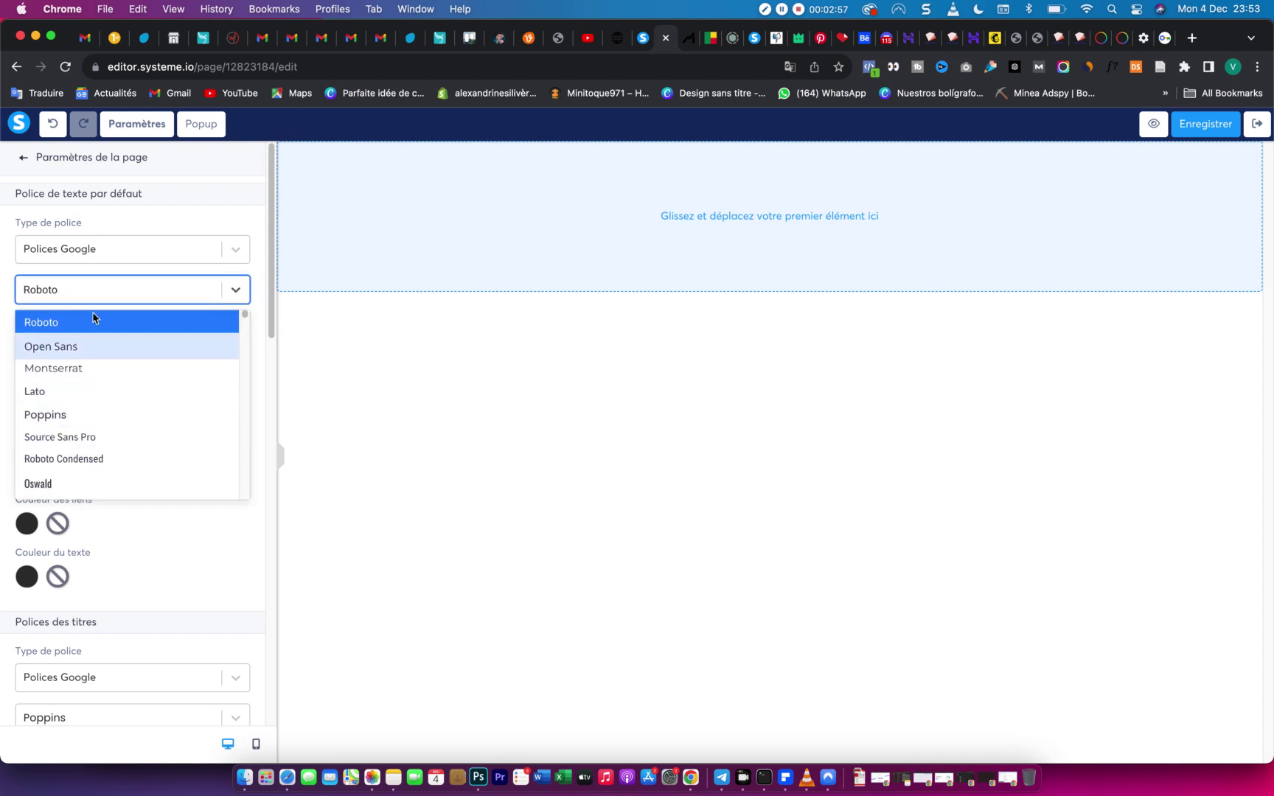
pyautogui.click(163, 247)
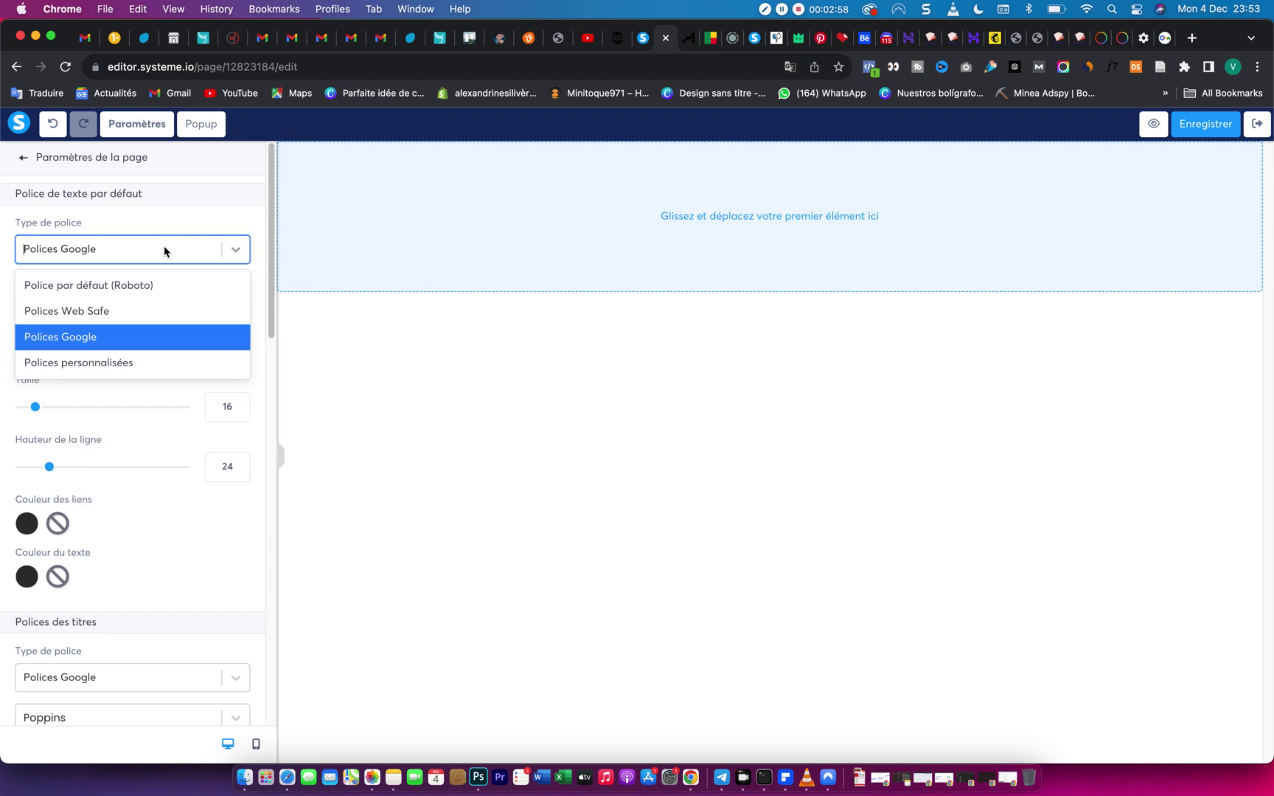
pyautogui.click(76, 340)
# Find Acme among the Google fonts and set it as the page's default text font.
pyautogui.click(236, 292)
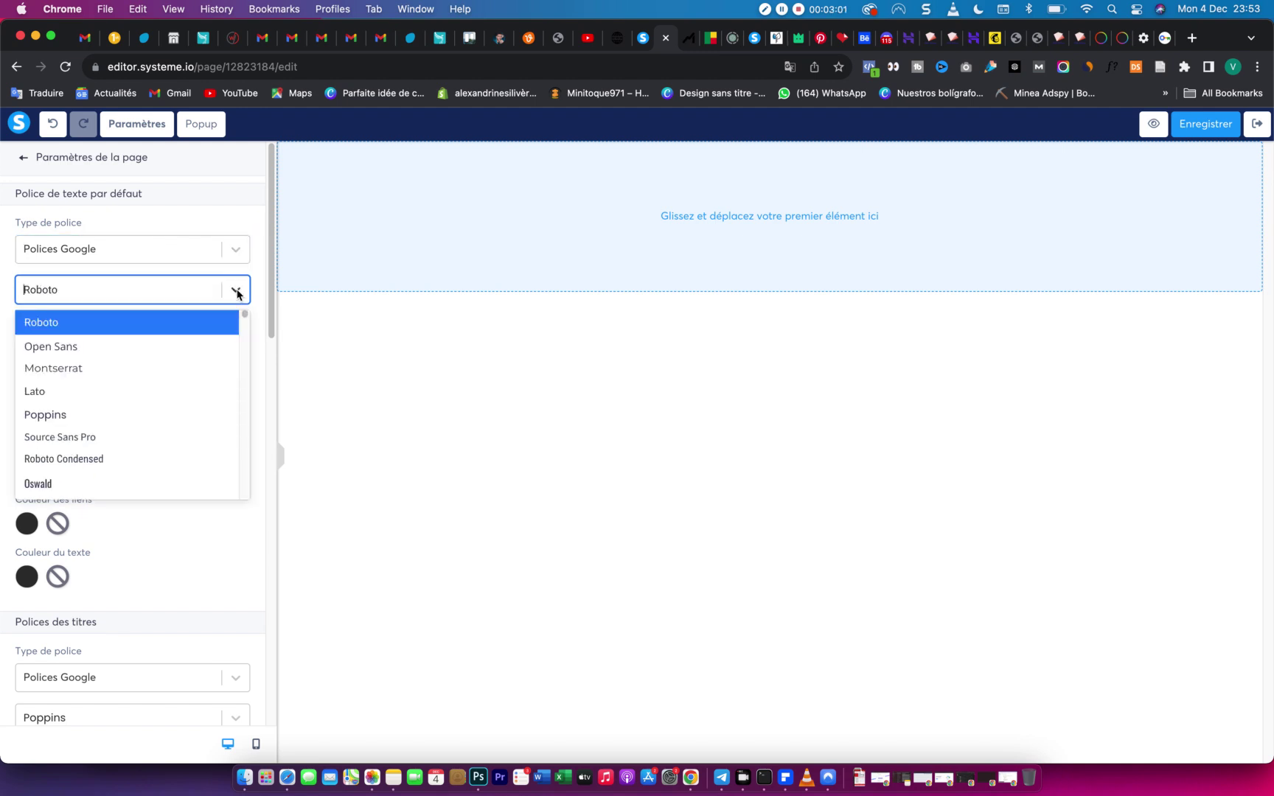
pyautogui.scroll(-5, 190, 421)
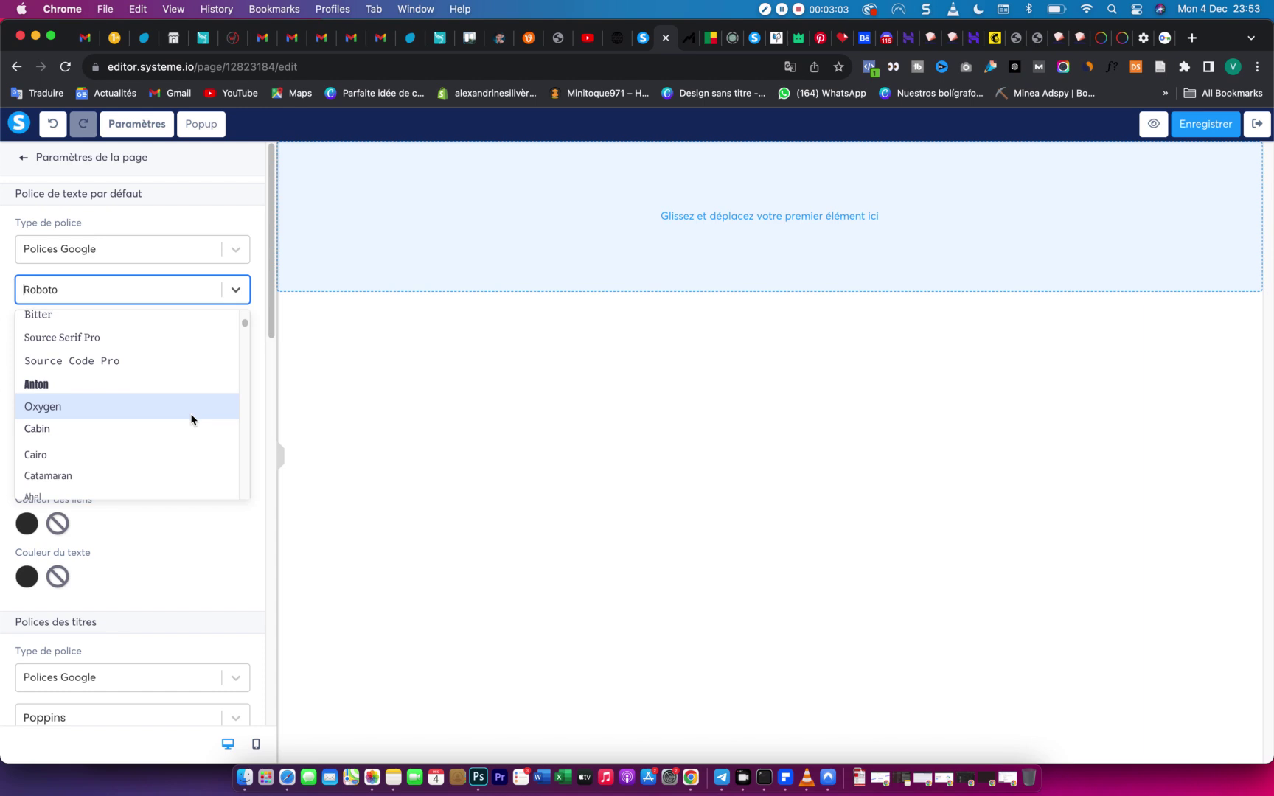
pyautogui.scroll(2, 190, 420)
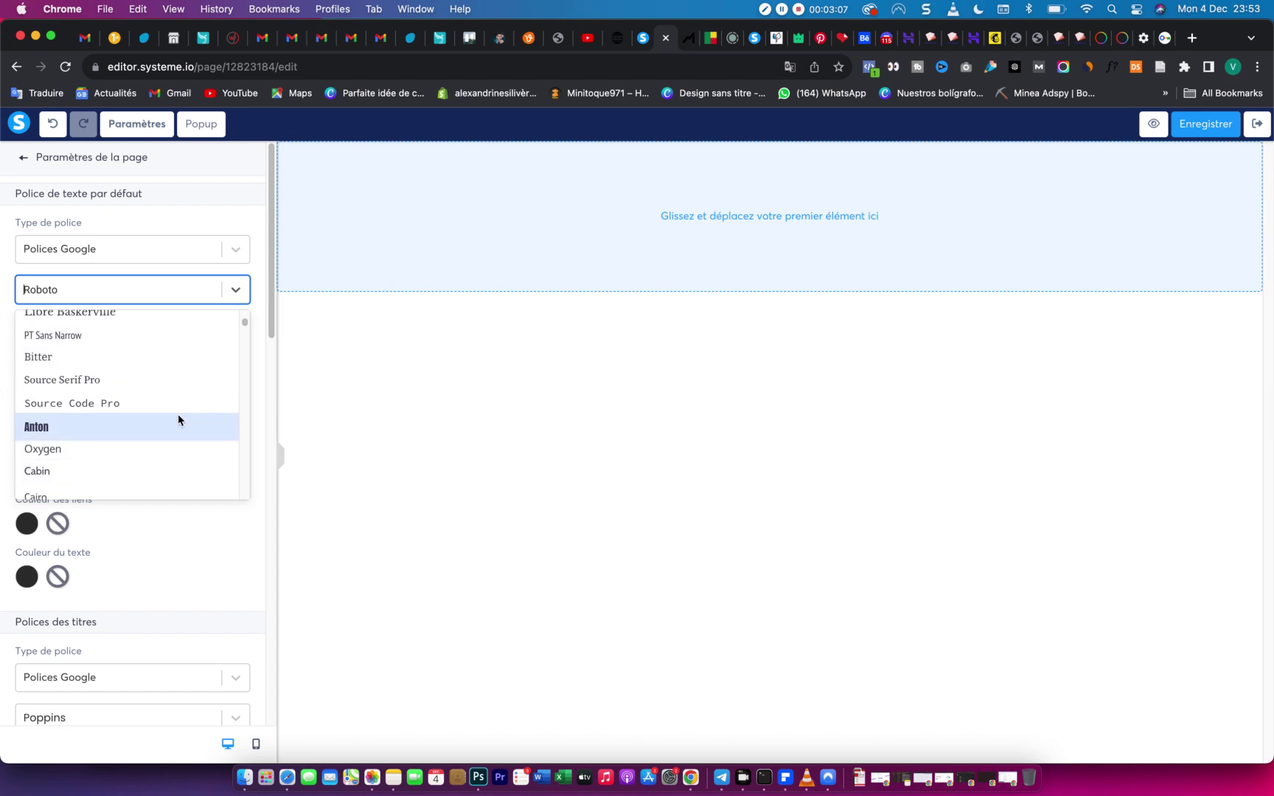
pyautogui.write('a')
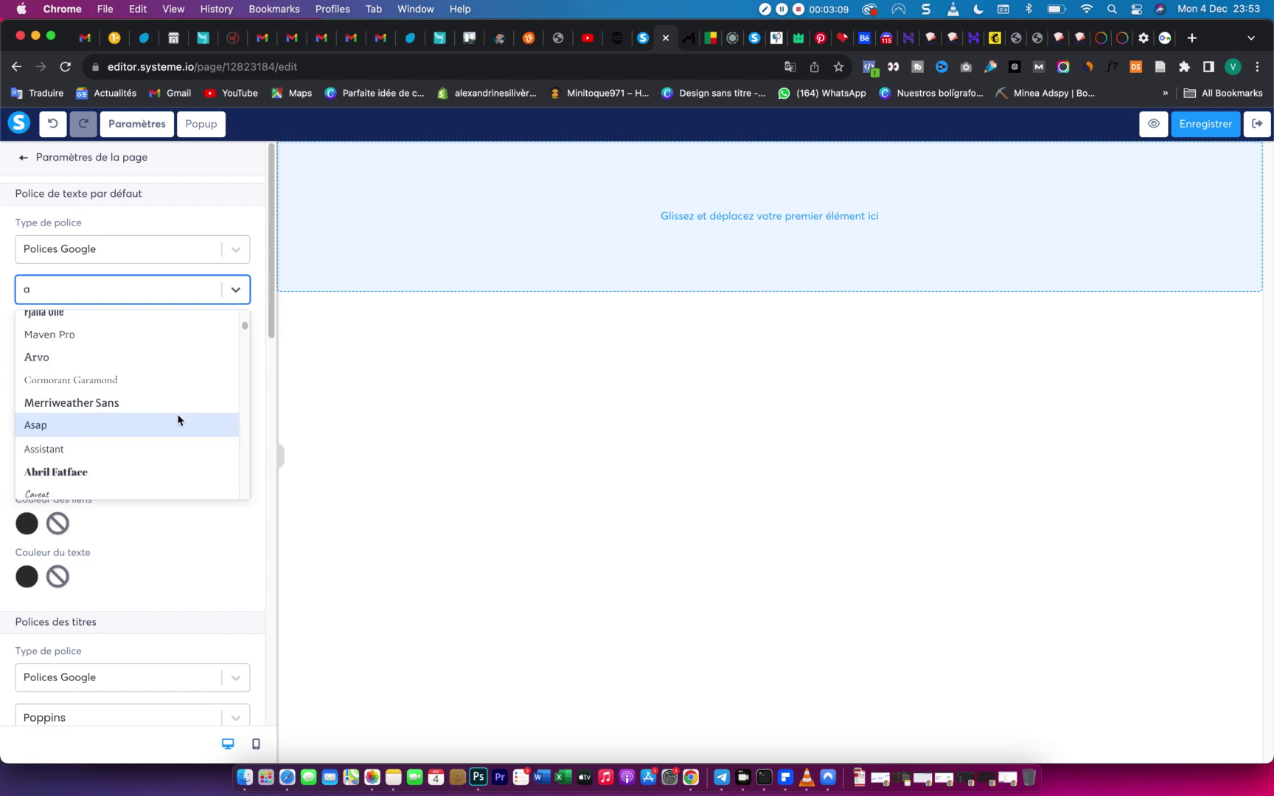
pyautogui.write('c')
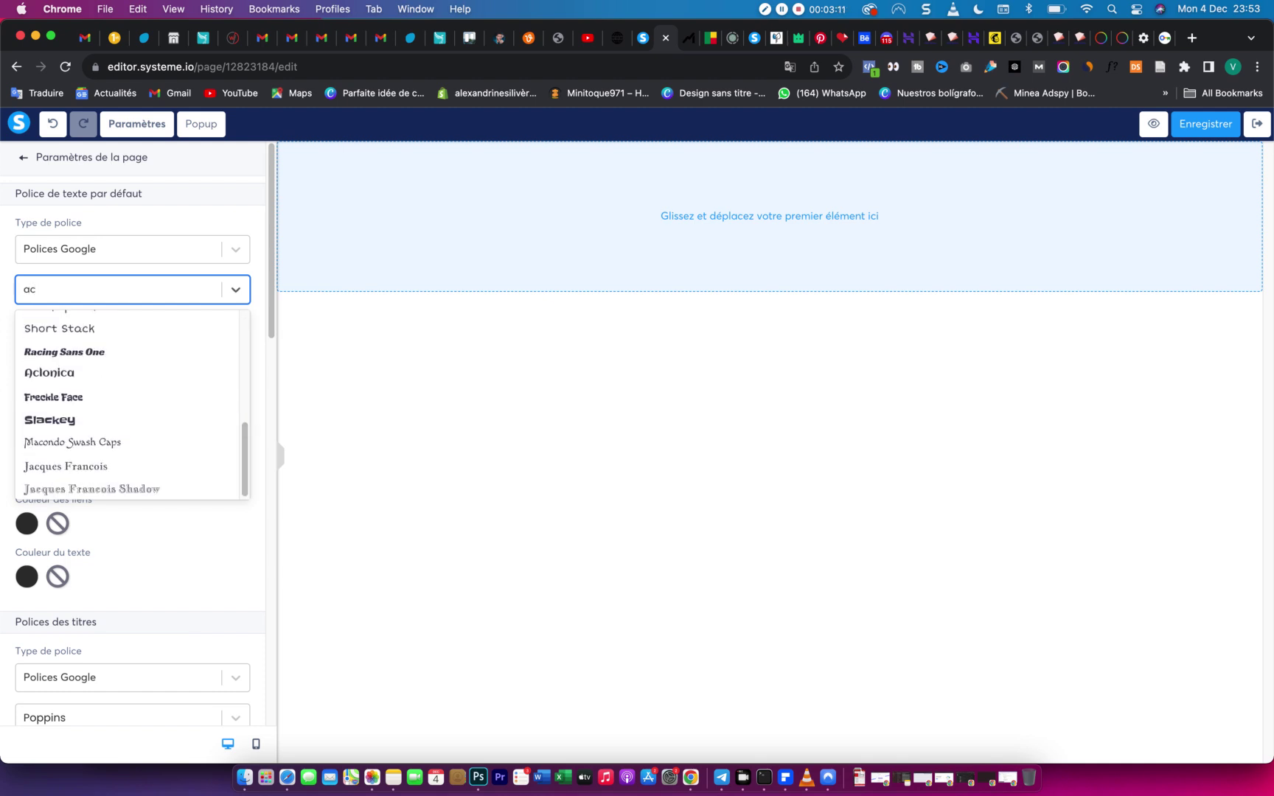
pyautogui.write('me')
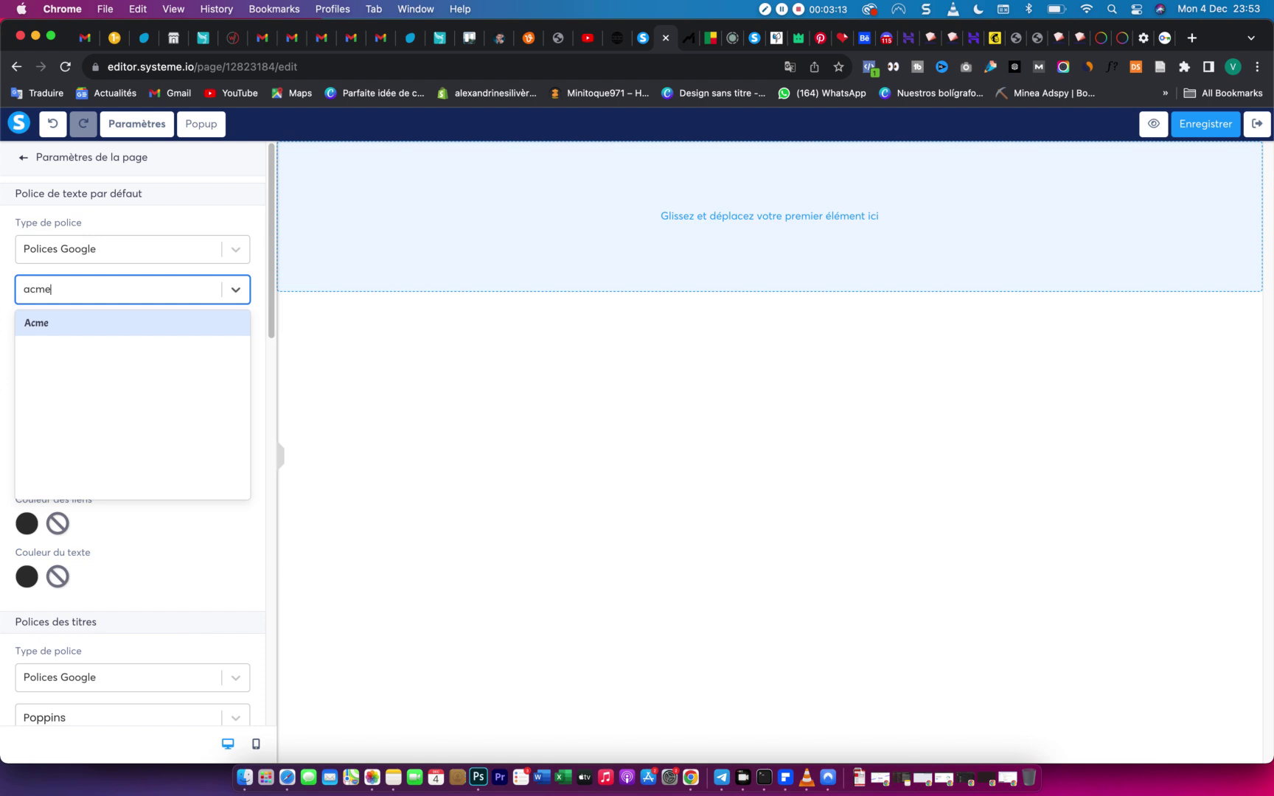
pyautogui.click(69, 326)
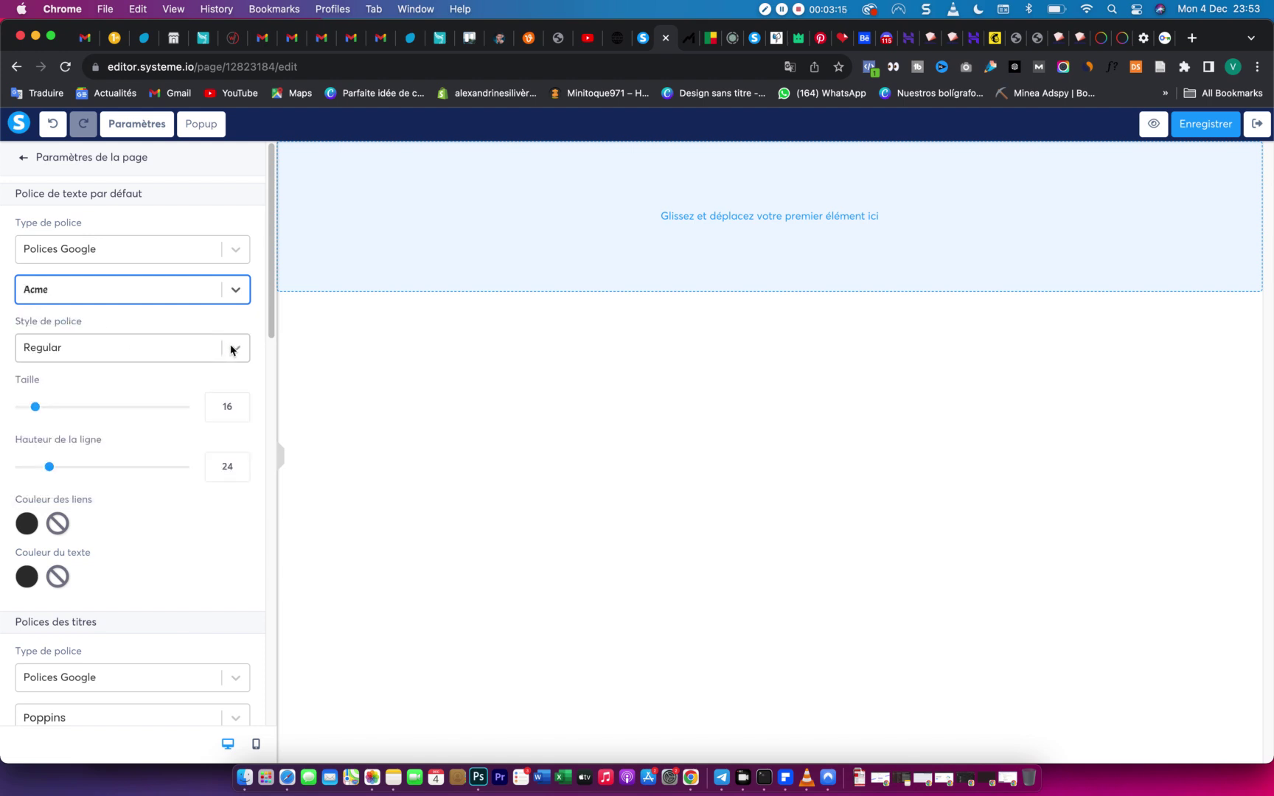
# Set the default text colour of the page to black (000000).
pyautogui.scroll(-3, 172, 413)
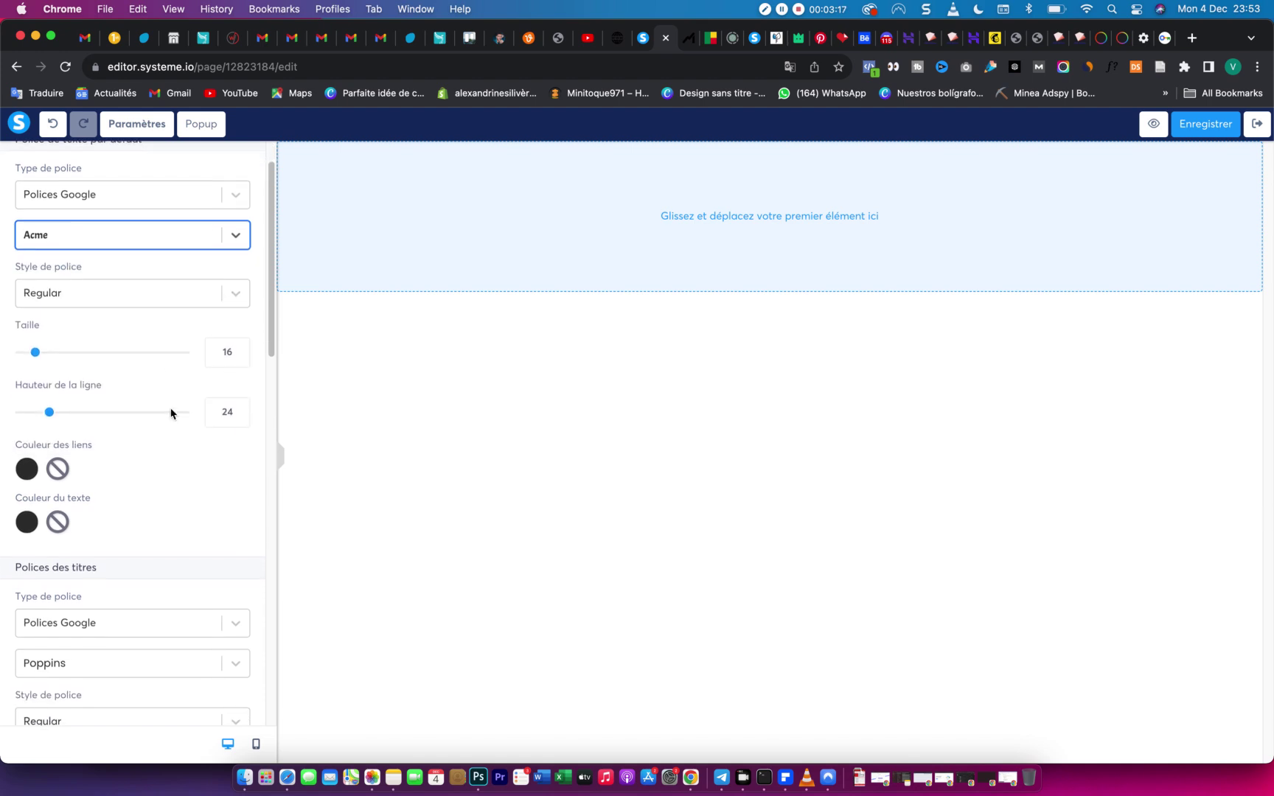
pyautogui.scroll(2, 43, 413)
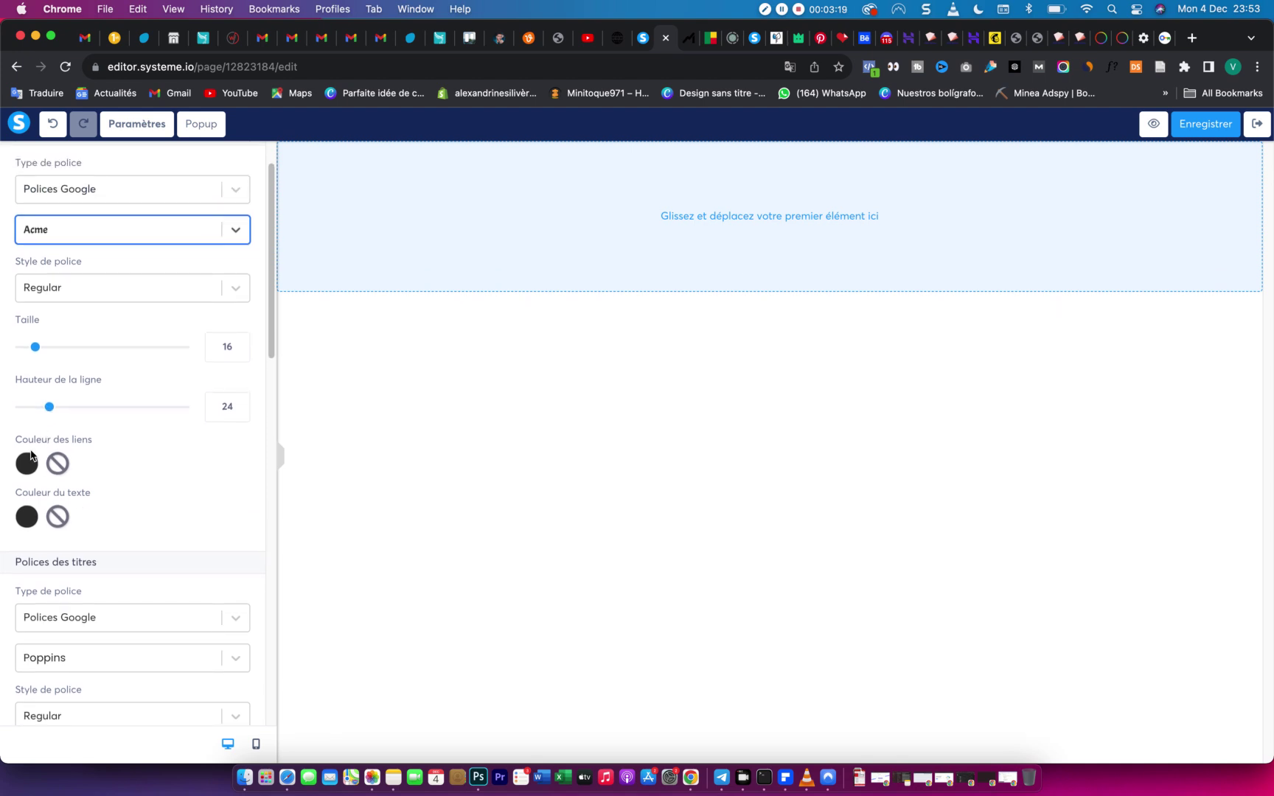
pyautogui.scroll(-1, 31, 462)
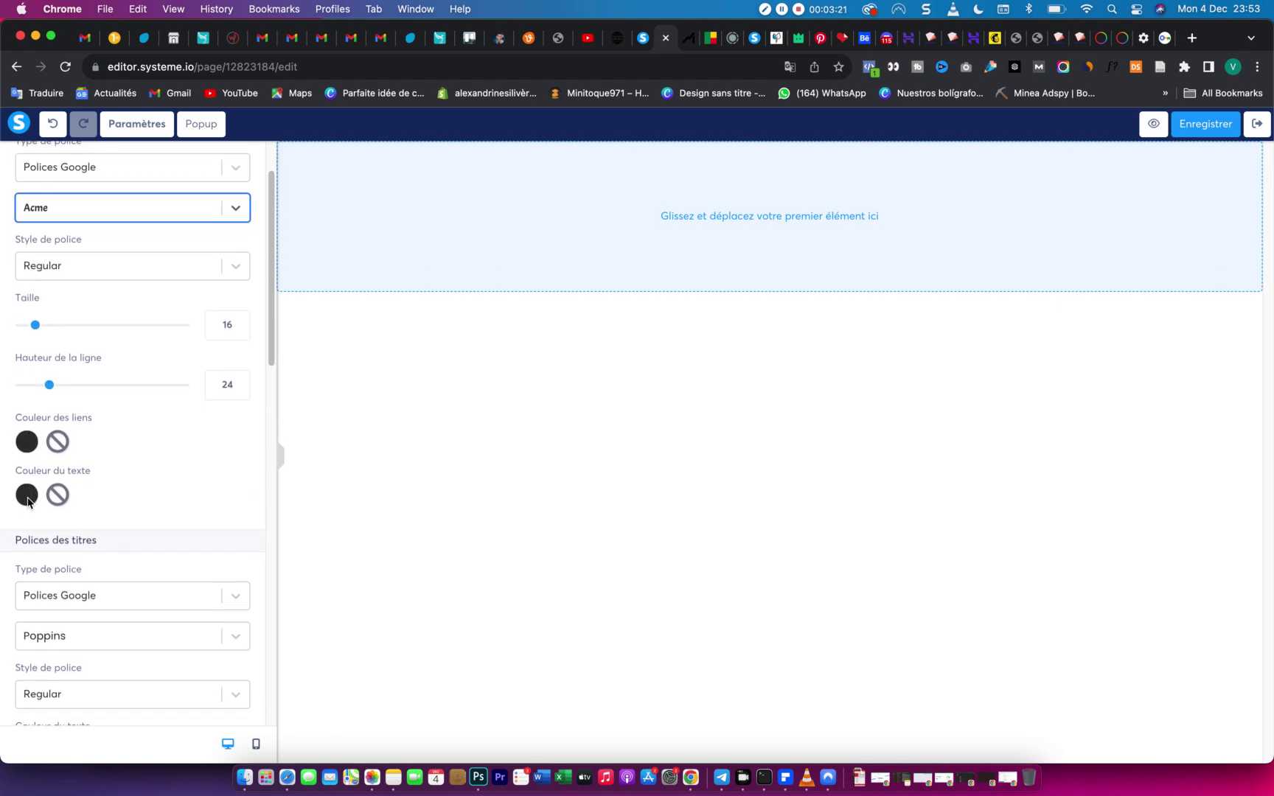
pyautogui.click(28, 496)
pyautogui.click(145, 582)
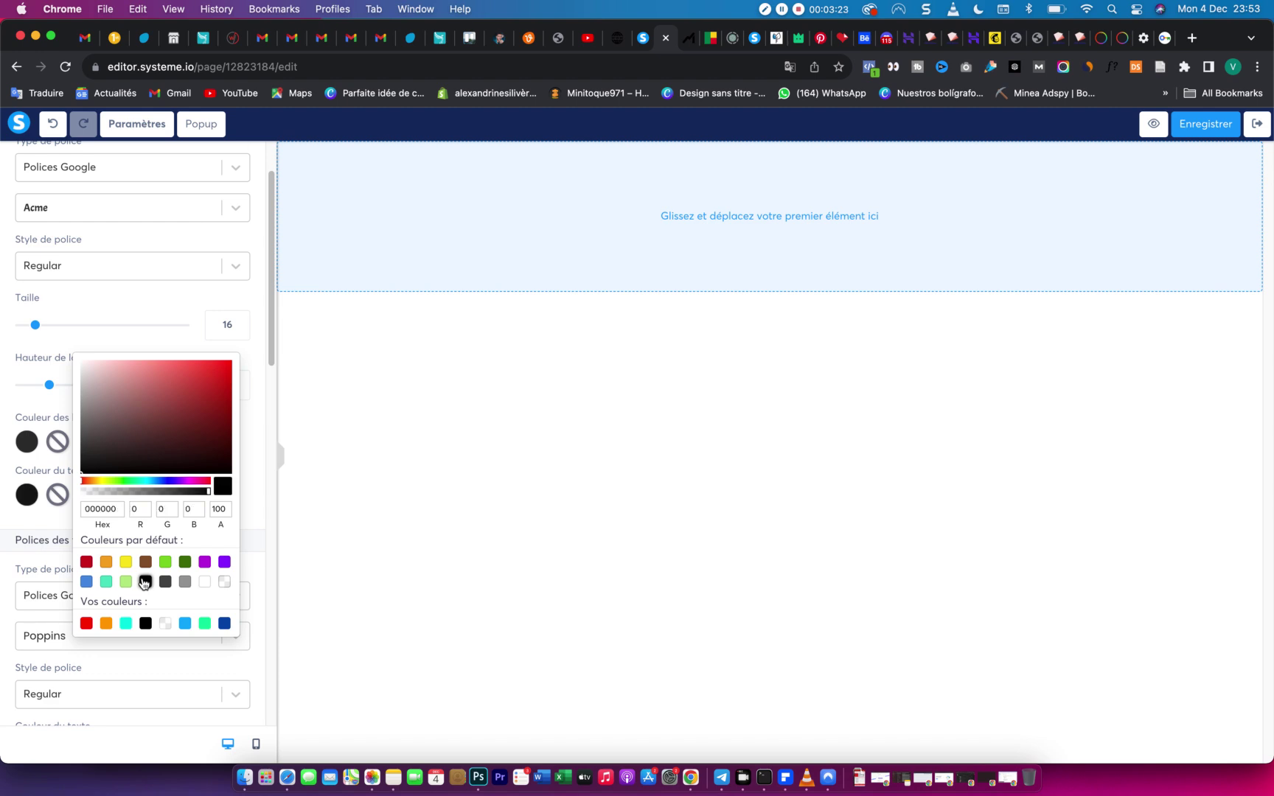
pyautogui.click(24, 478)
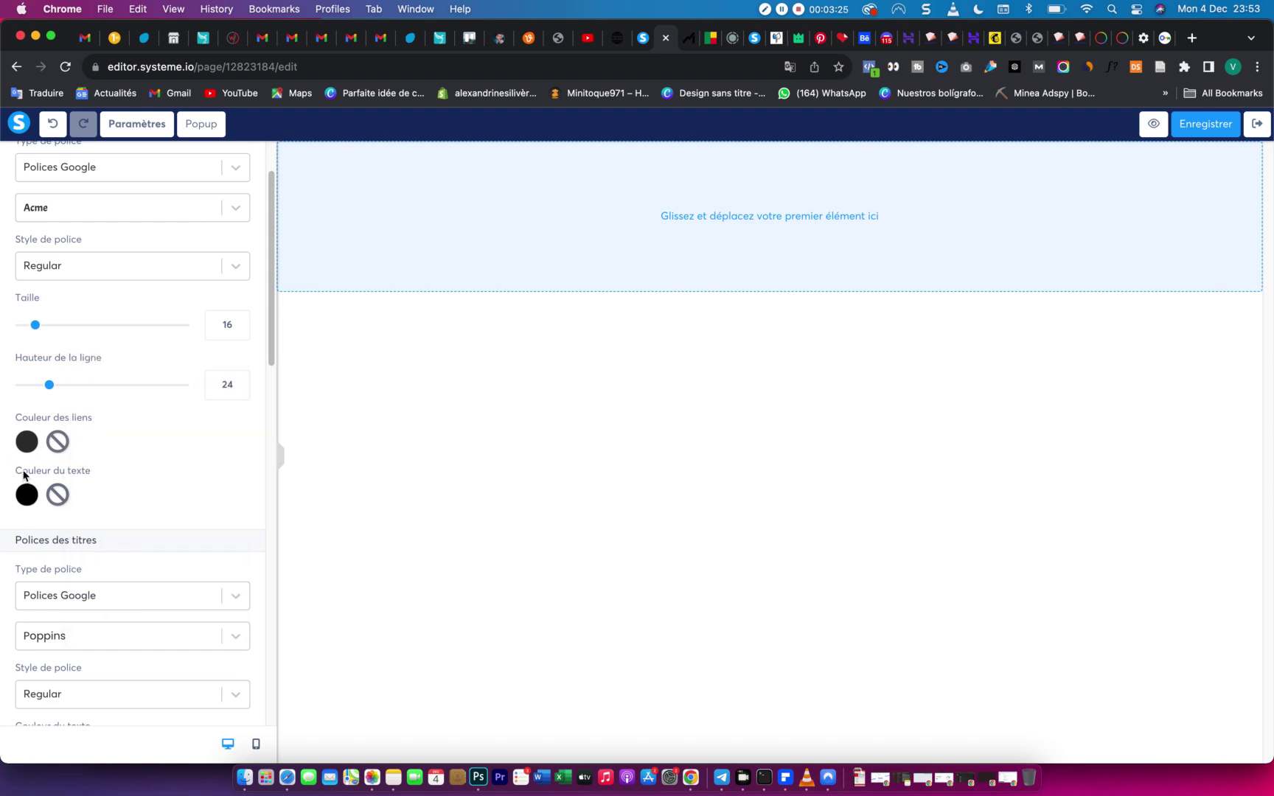
# Set the heading font to Abel and the heading text colour to black (000000).
pyautogui.scroll(-5, 34, 472)
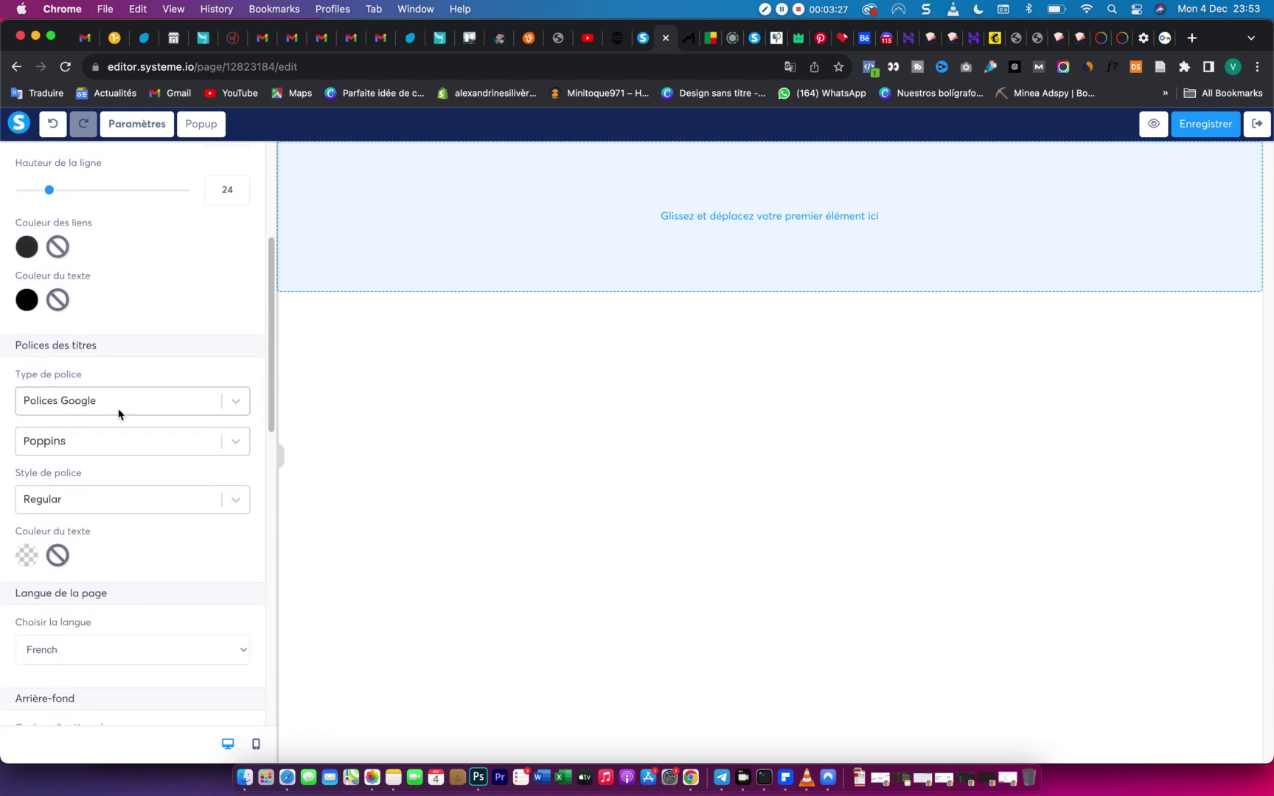
pyautogui.click(224, 448)
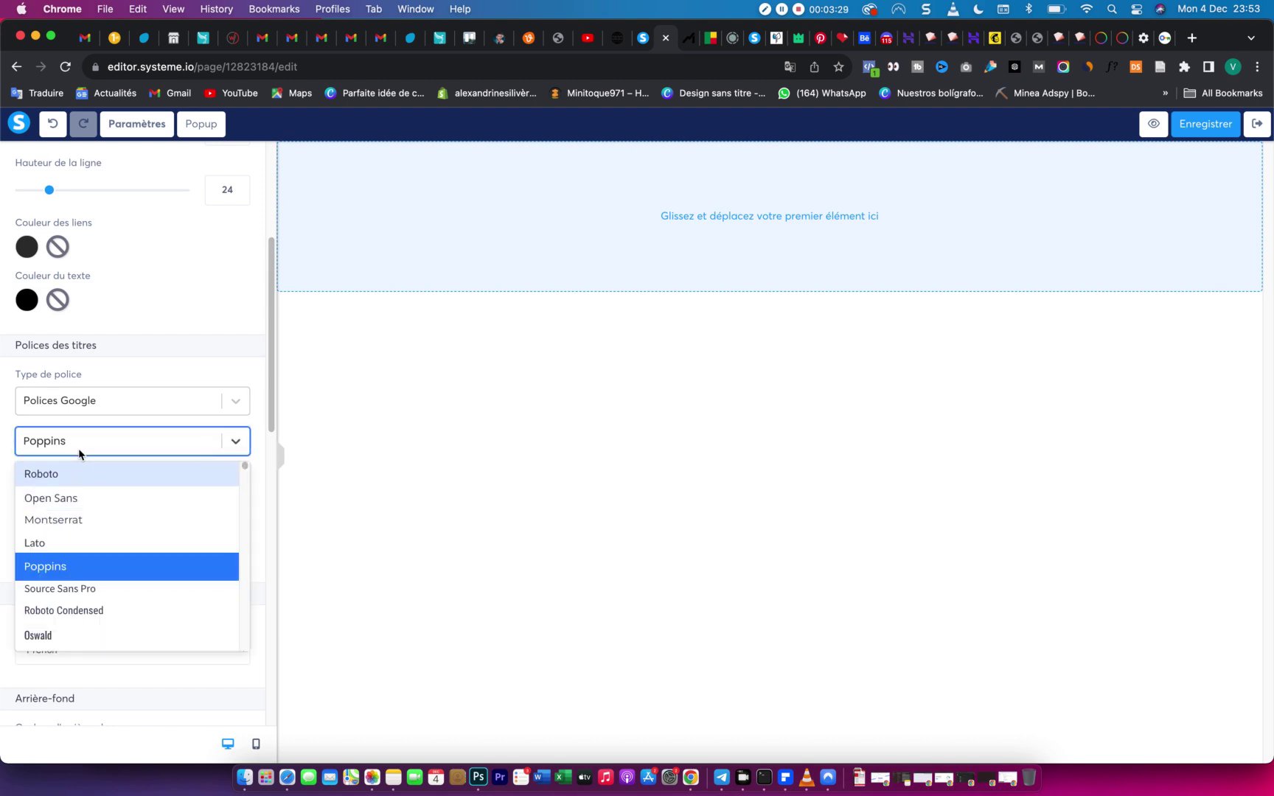
pyautogui.write('abel')
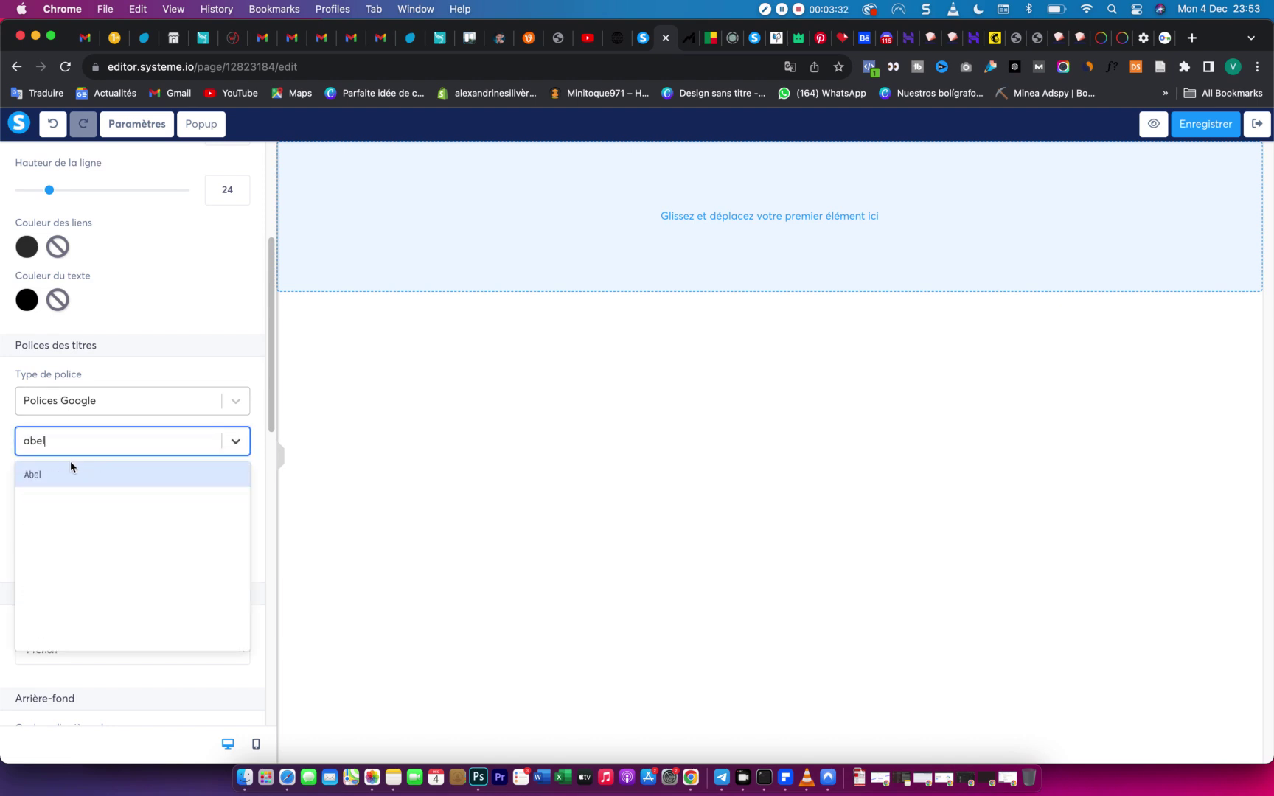
pyautogui.click(71, 466)
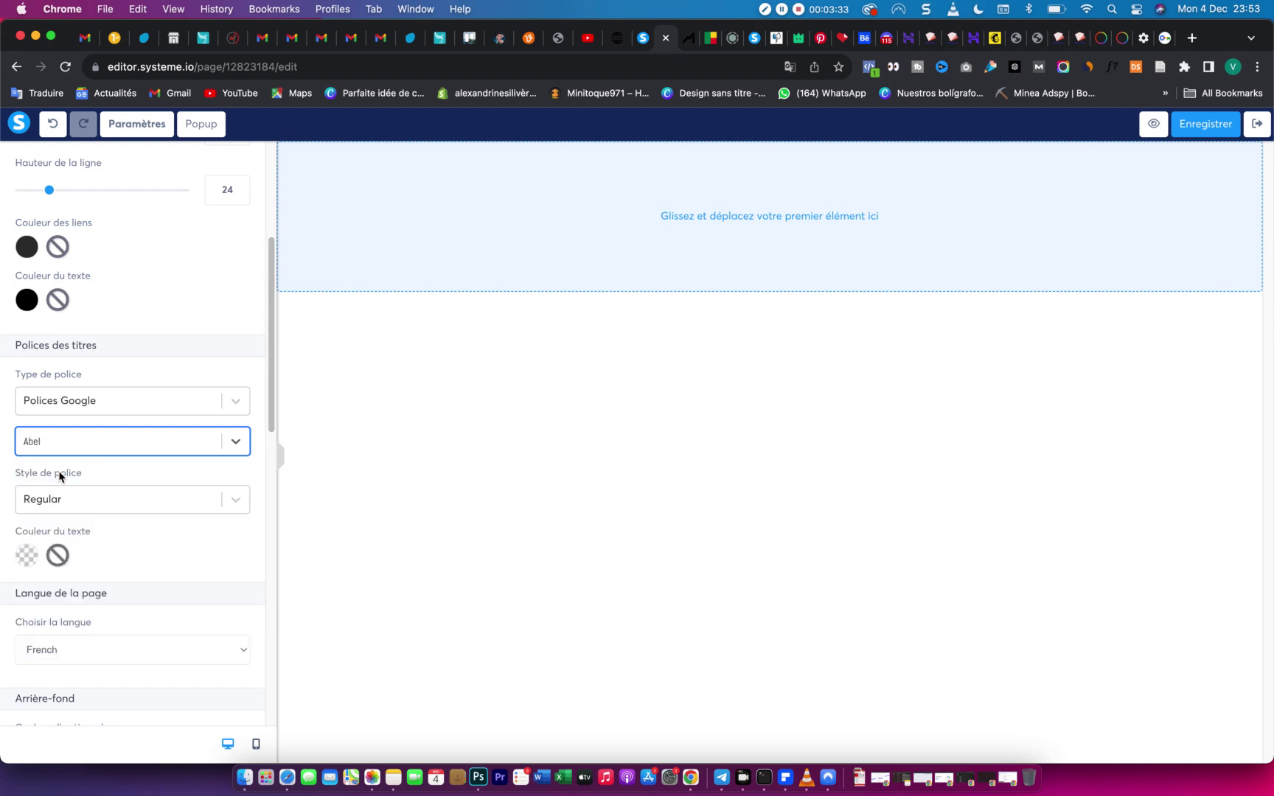
pyautogui.click(31, 561)
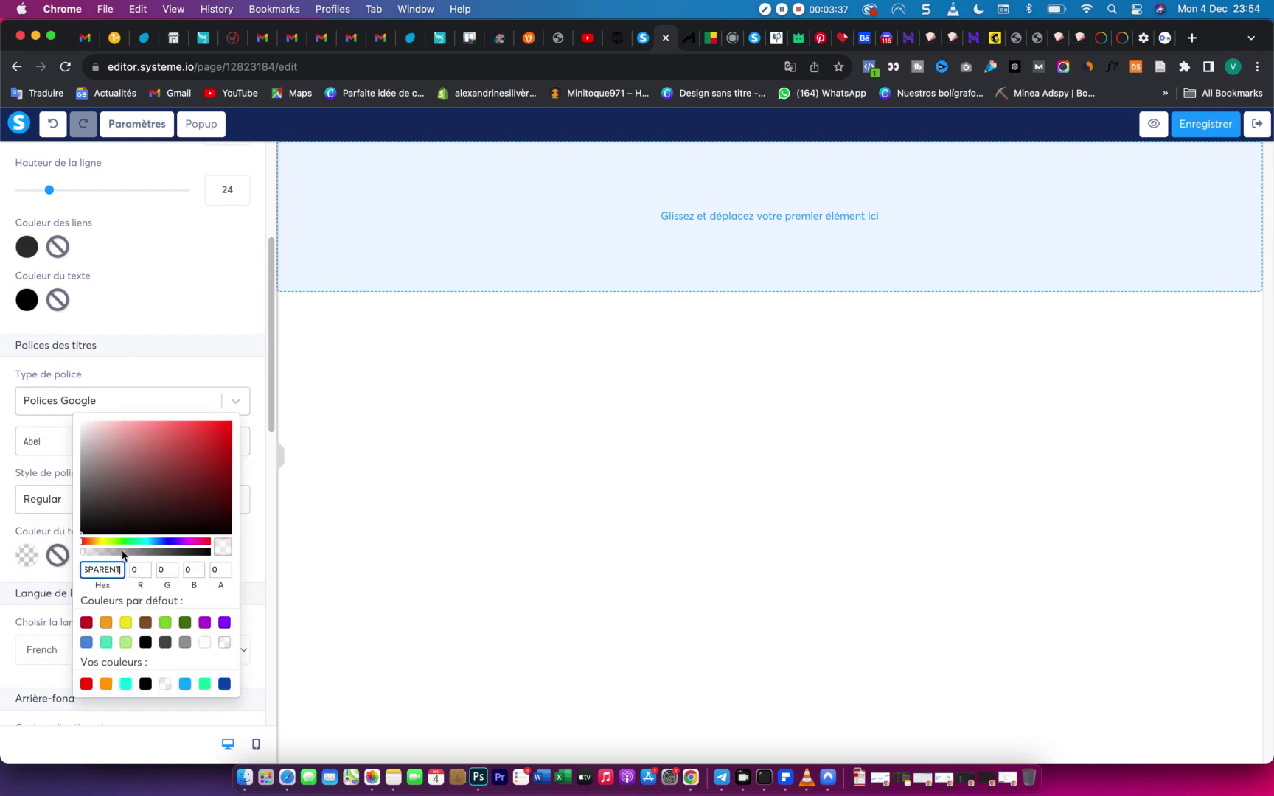
pyautogui.click(146, 685)
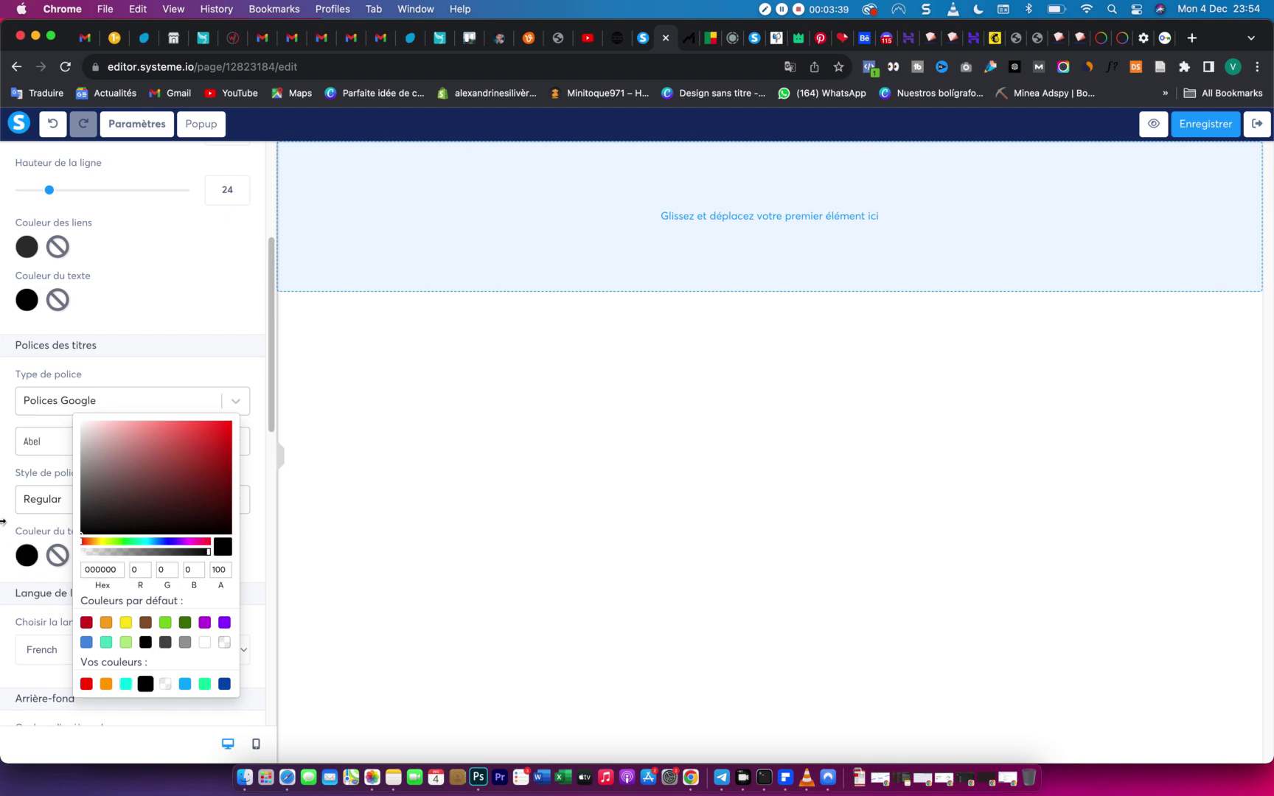
# Set the page's background colour to white (FFFFFF).
pyautogui.scroll(-5, 28, 531)
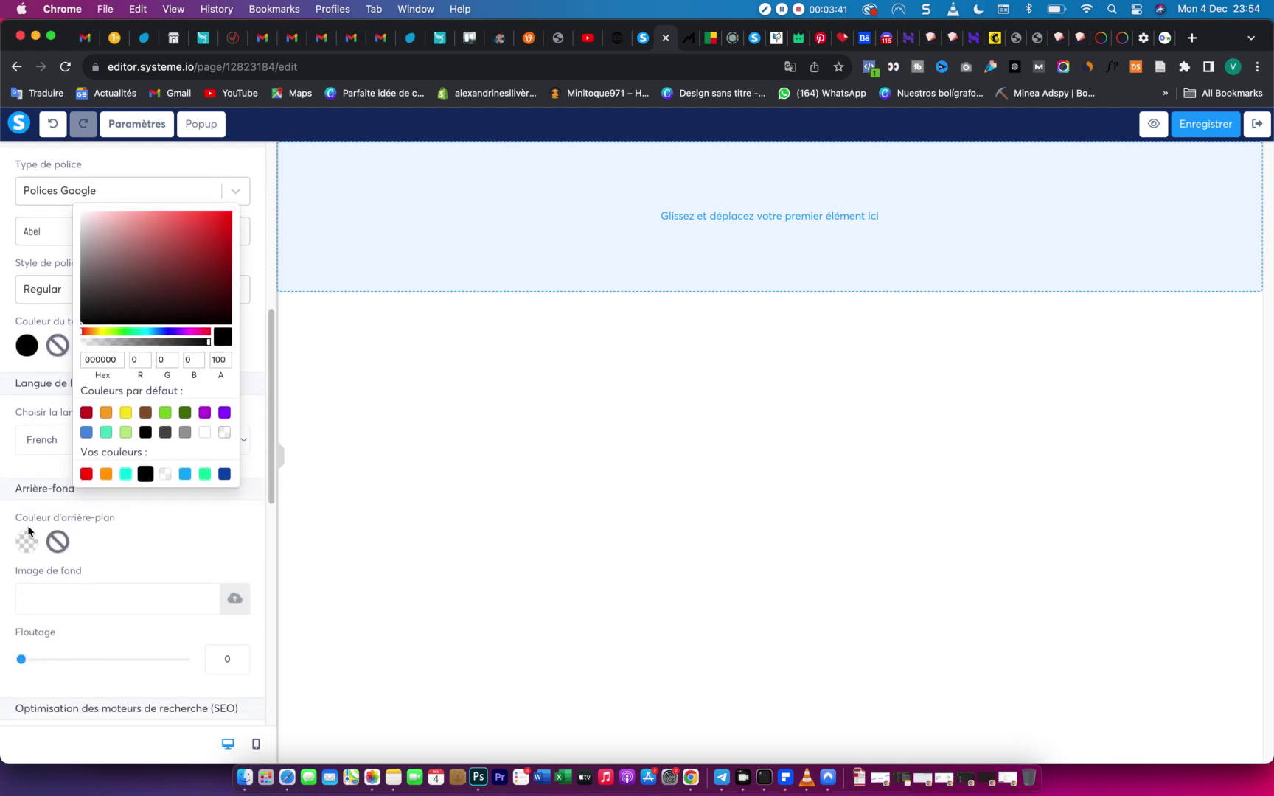
pyautogui.click(29, 544)
pyautogui.click(27, 543)
pyautogui.click(204, 631)
# Replace the page's SEO title with "oussama ama" and save the page.
pyautogui.scroll(-6, 12, 516)
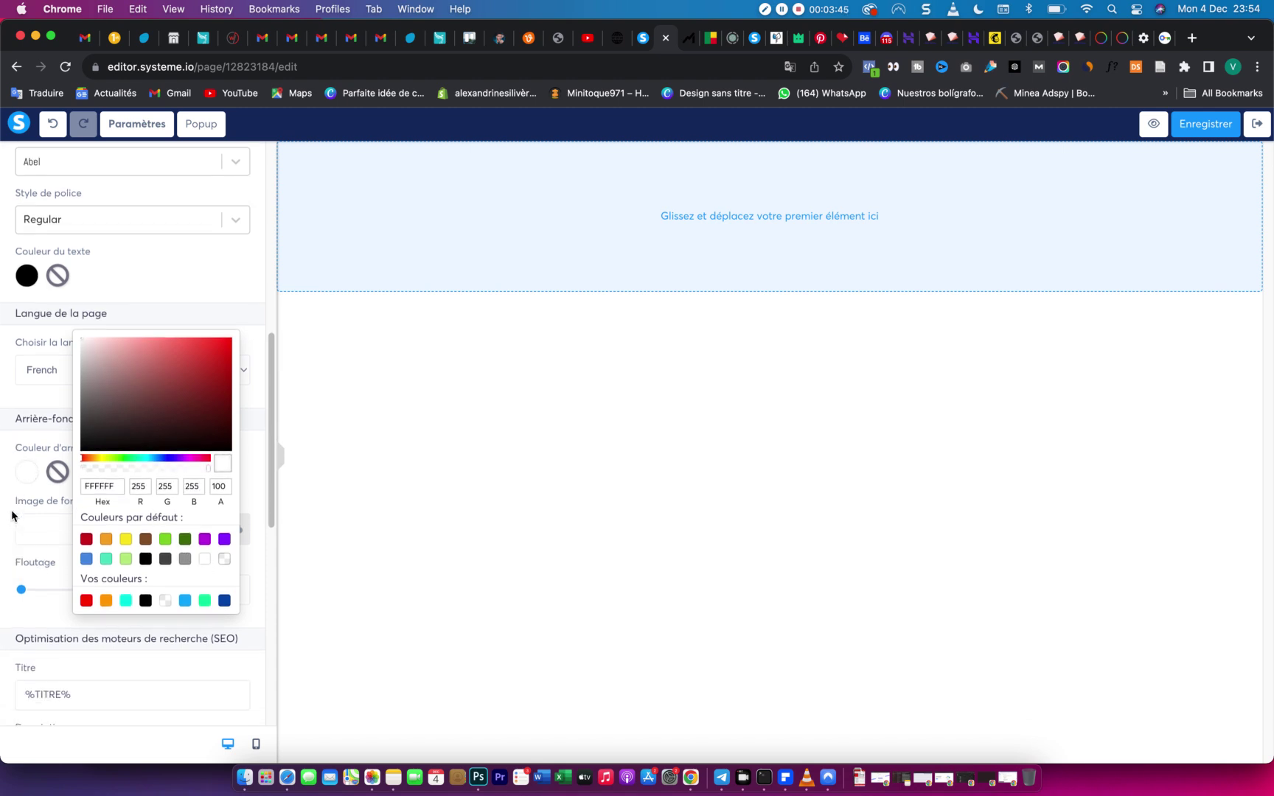
pyautogui.tripleClick(44, 508)
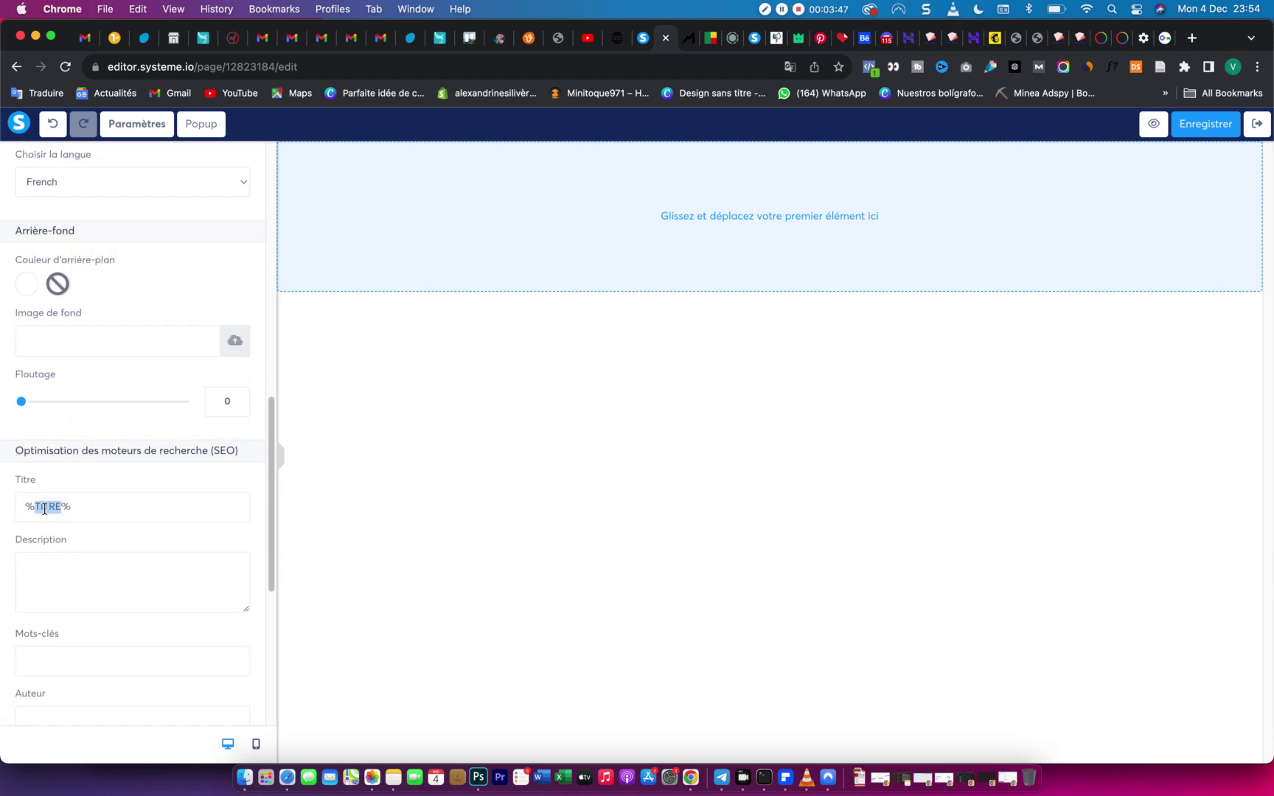
pyautogui.write('oussama ama')
pyautogui.click(1182, 131)
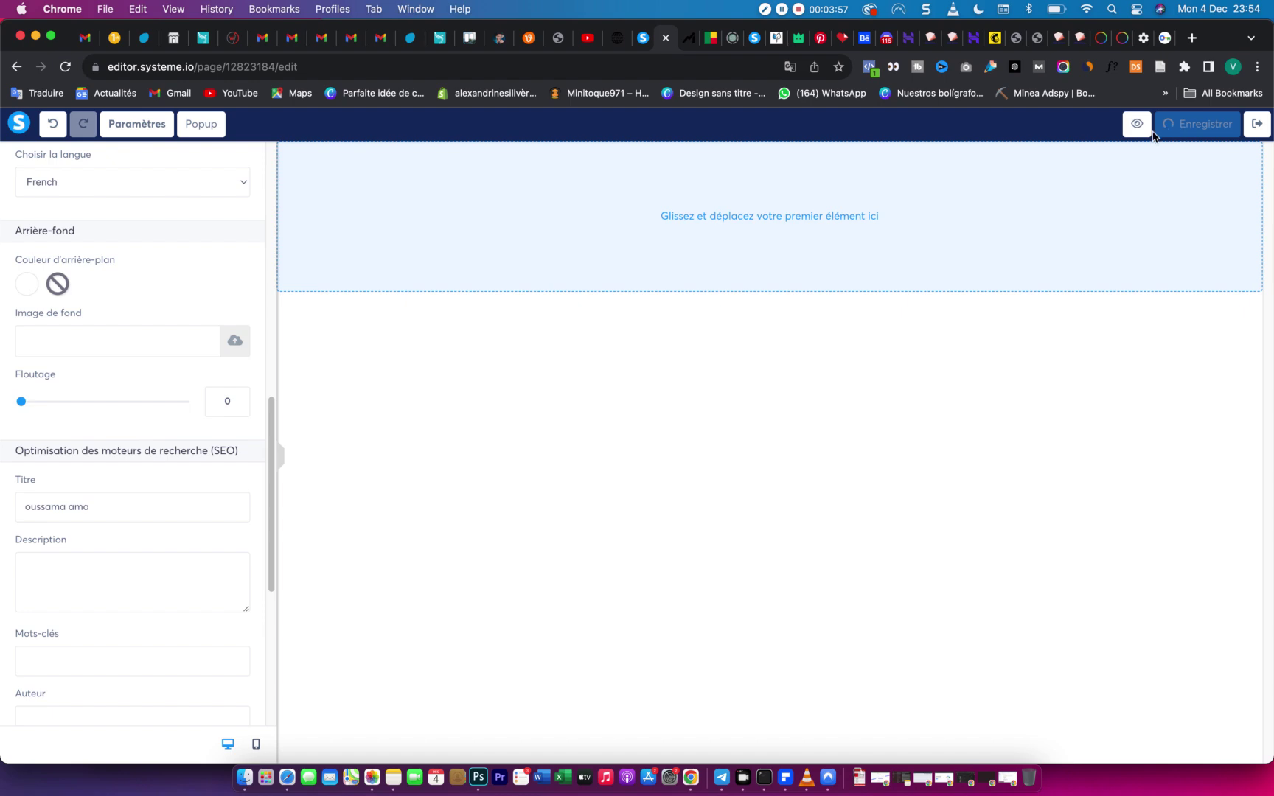
# Switch to the Mindeo reference page and examine its section layout from the hero down to the footer.
pyautogui.click(687, 46)
pyautogui.scroll(10, 607, 324)
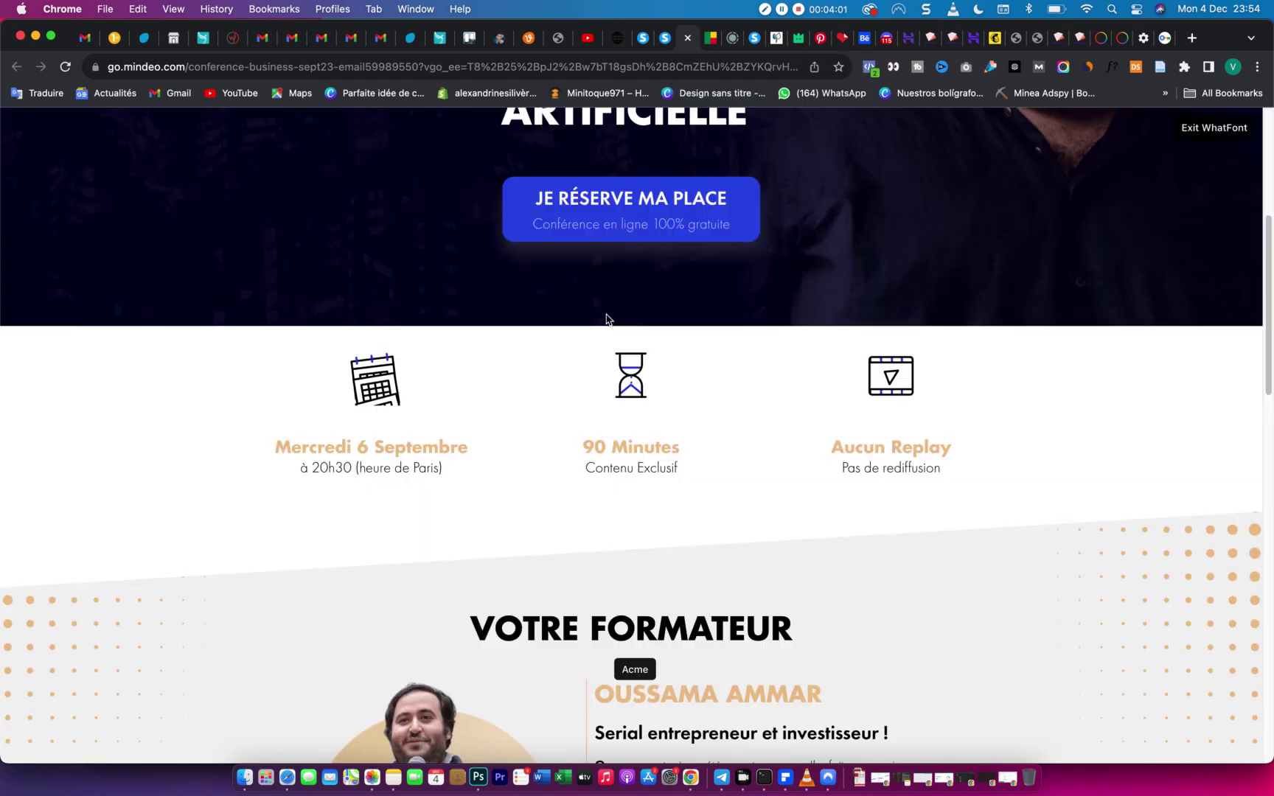
pyautogui.scroll(-20, 1075, 344)
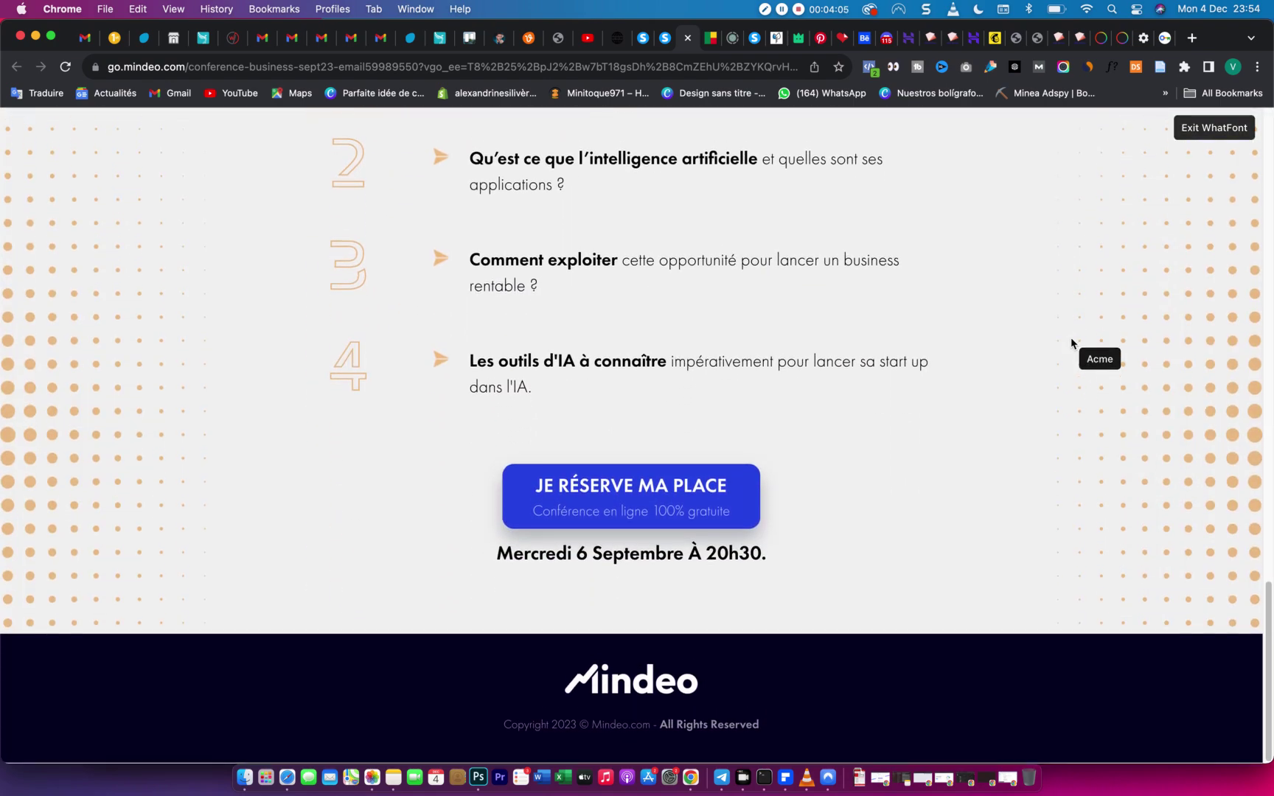
pyautogui.scroll(20, 1071, 341)
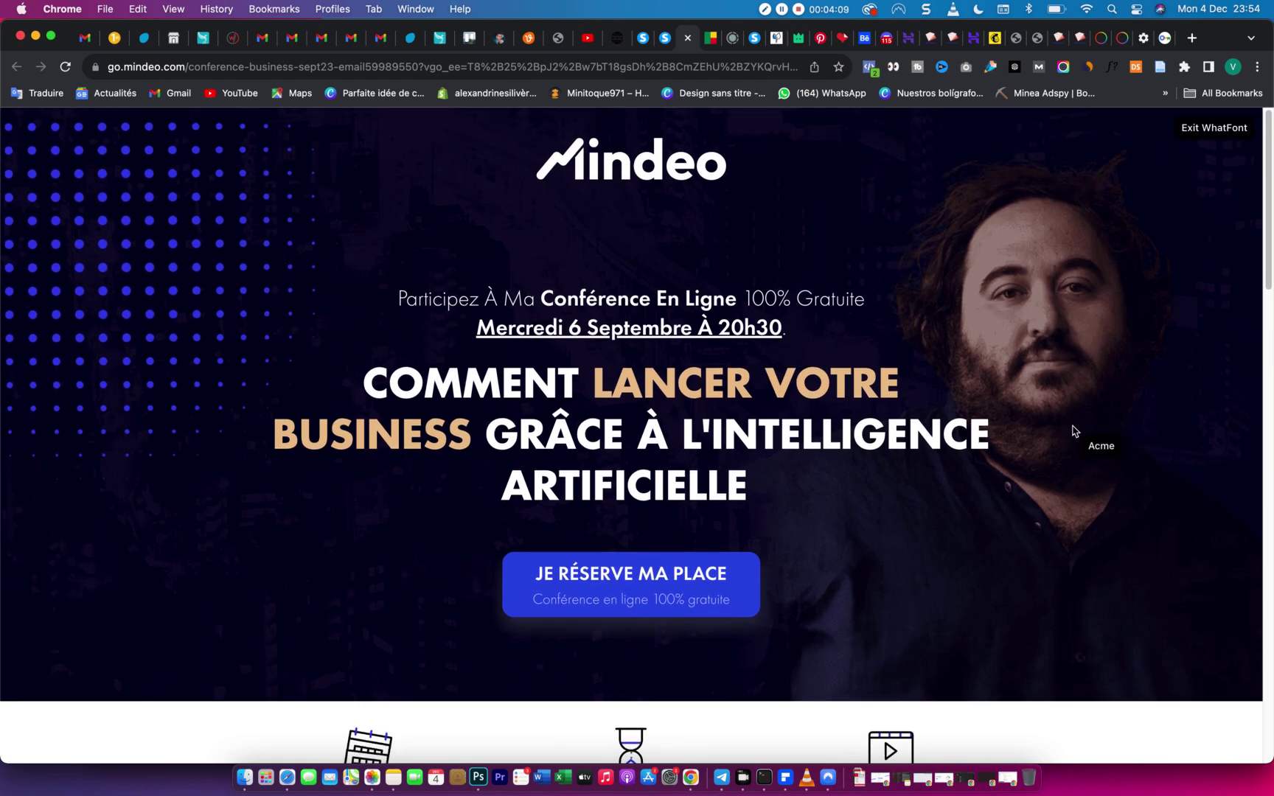
pyautogui.scroll(-5, 1084, 435)
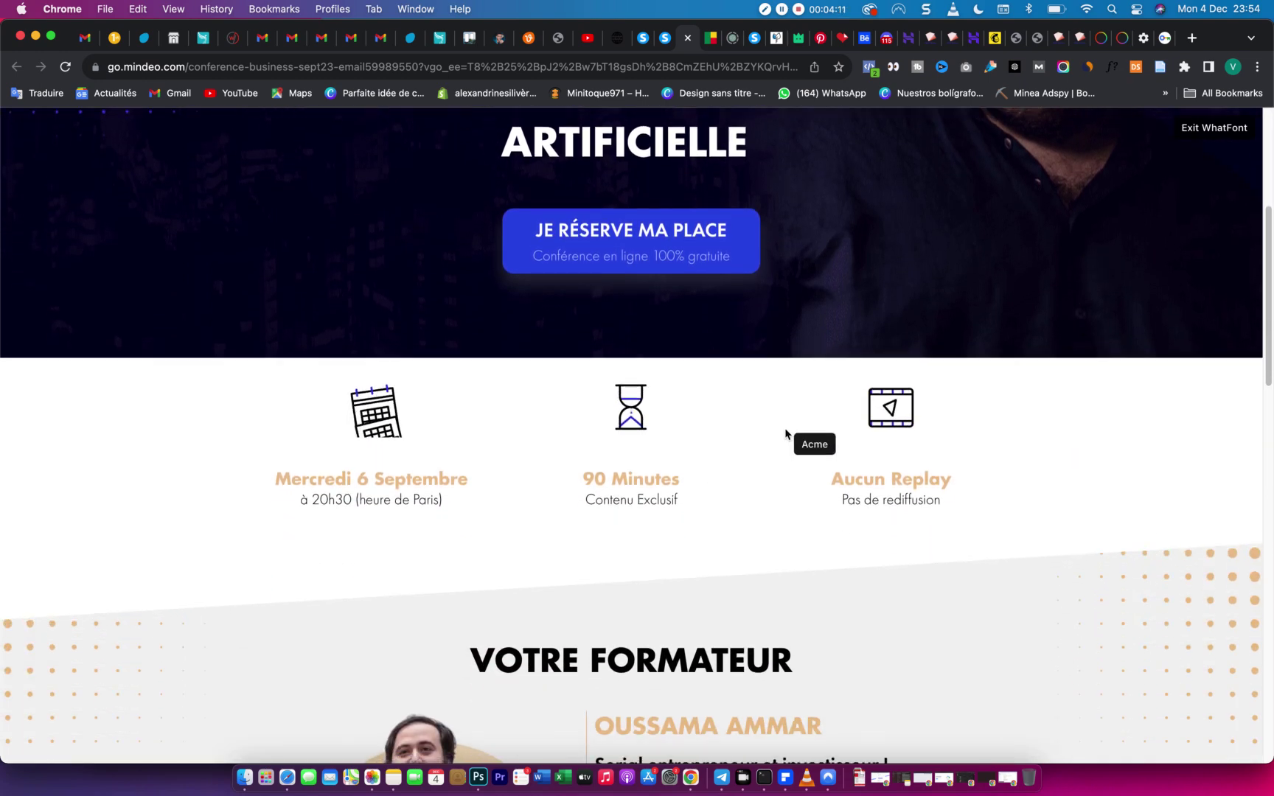
pyautogui.scroll(-6, 787, 435)
pyautogui.scroll(-9, 879, 320)
pyautogui.scroll(5, 760, 318)
pyautogui.scroll(1, 582, 560)
pyautogui.scroll(-9, 548, 581)
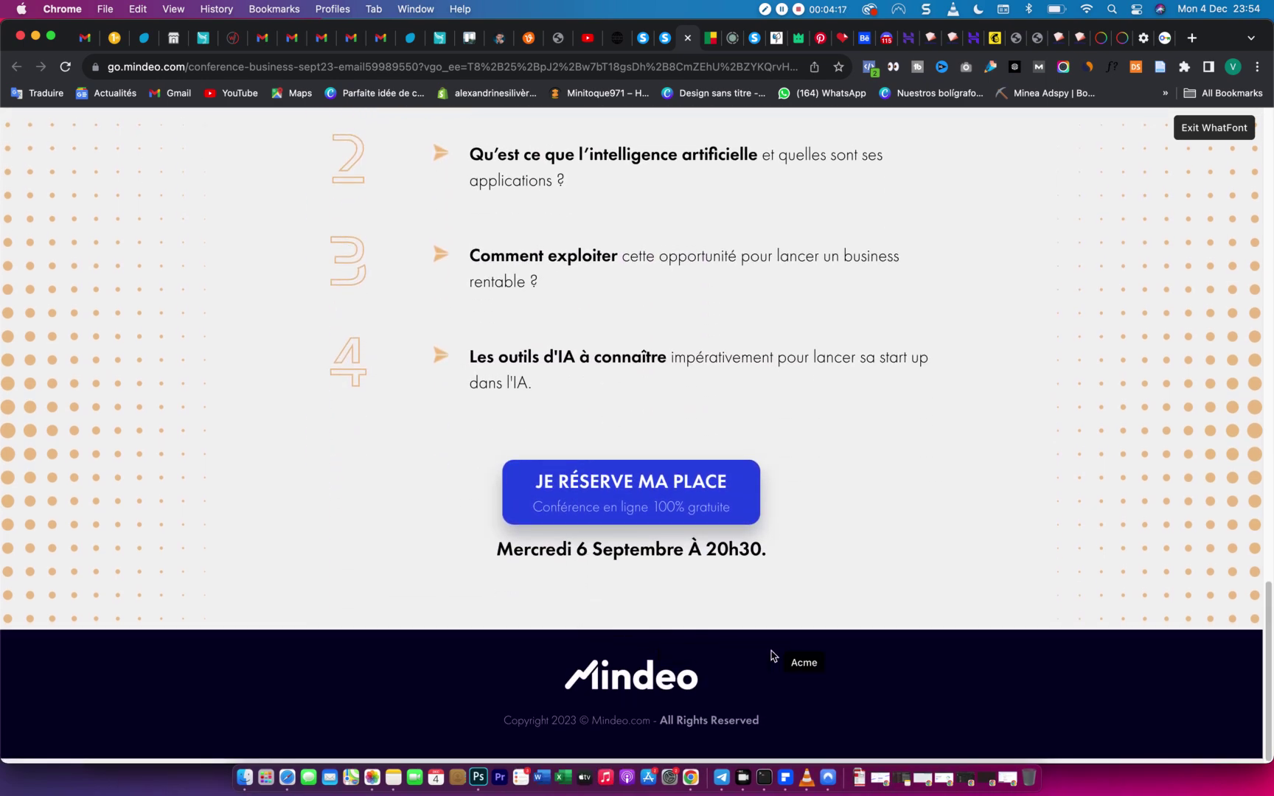
# Switch back to the systeme.io editor and add a section to the blank page.
pyautogui.click(686, 38)
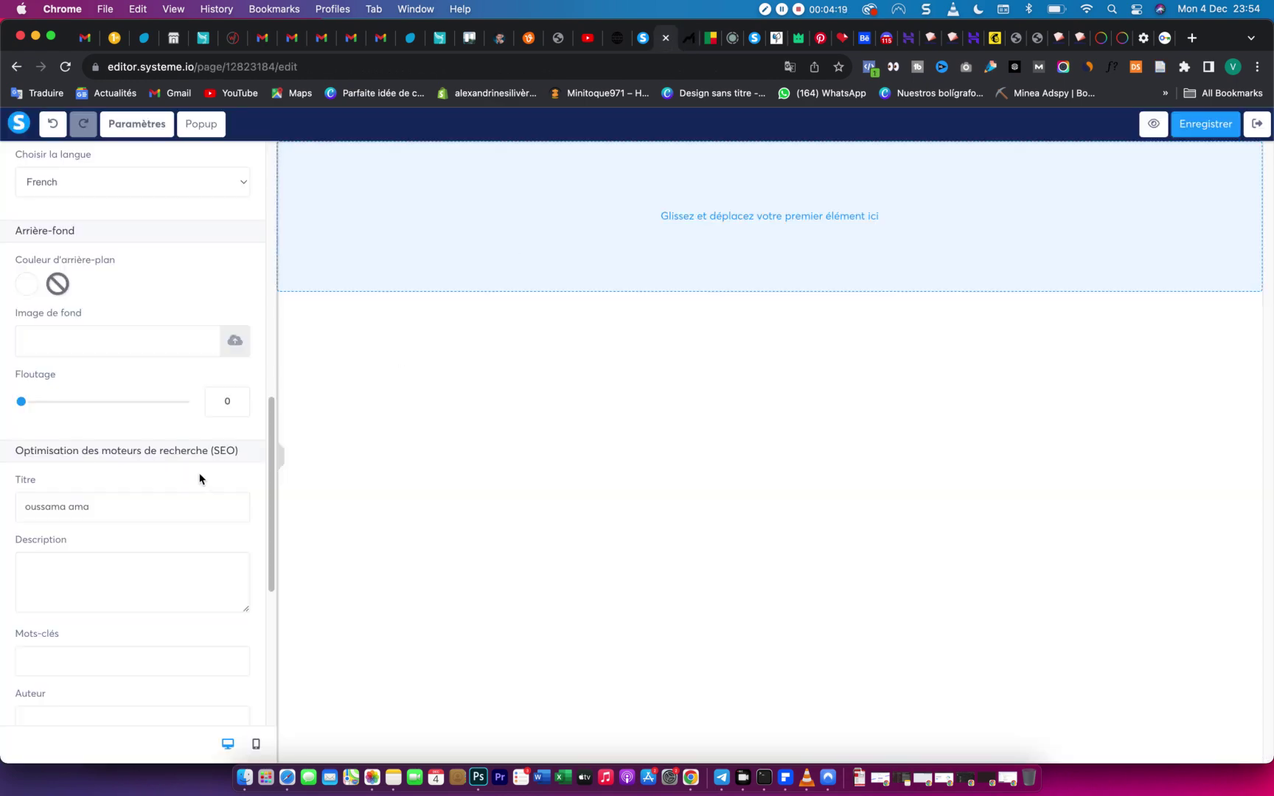
pyautogui.scroll(15, 118, 156)
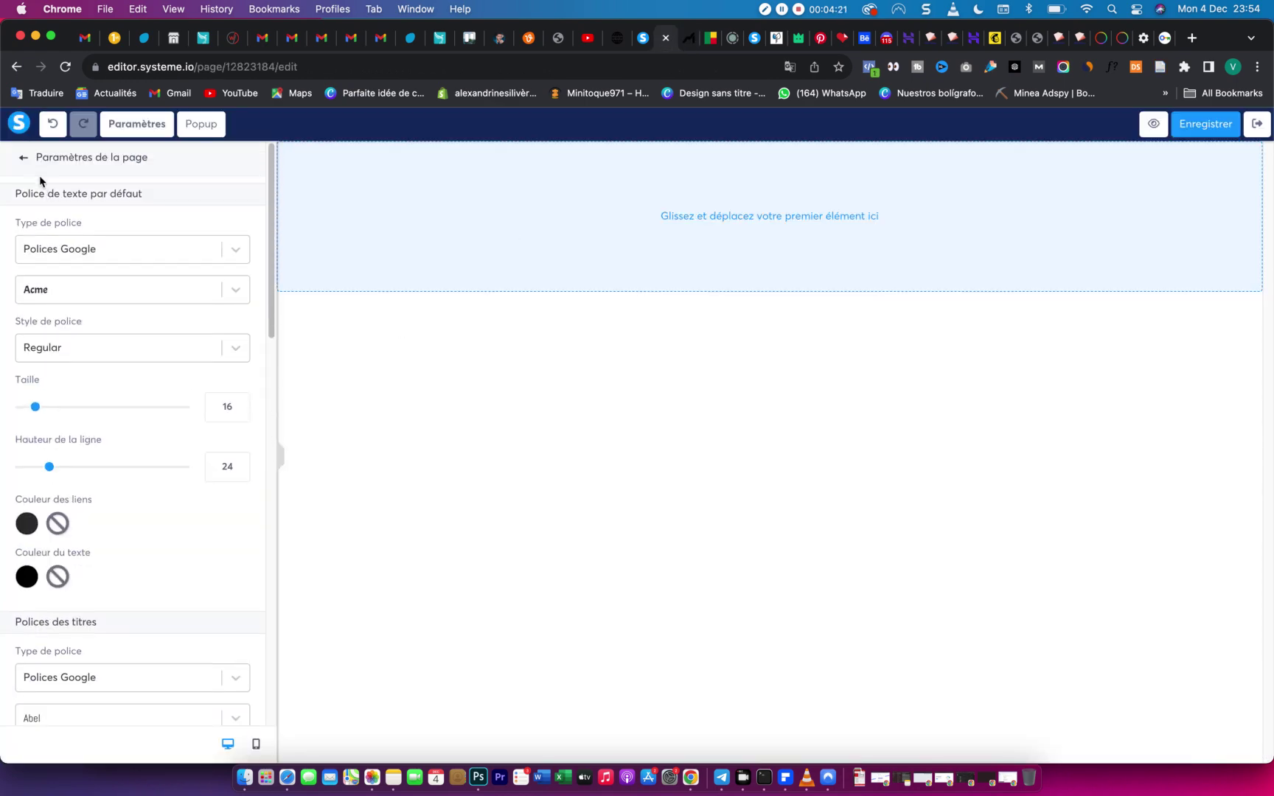
pyautogui.click(24, 159)
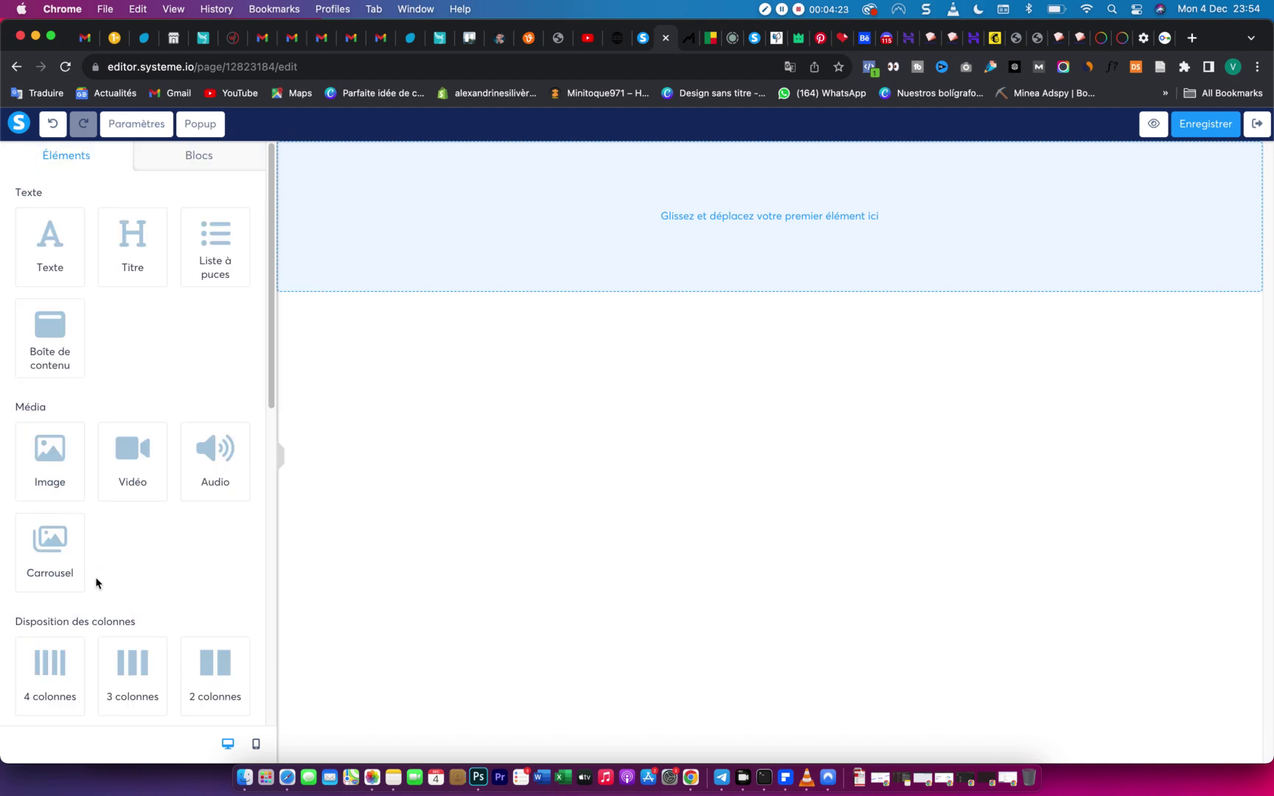
pyautogui.scroll(-5, 96, 582)
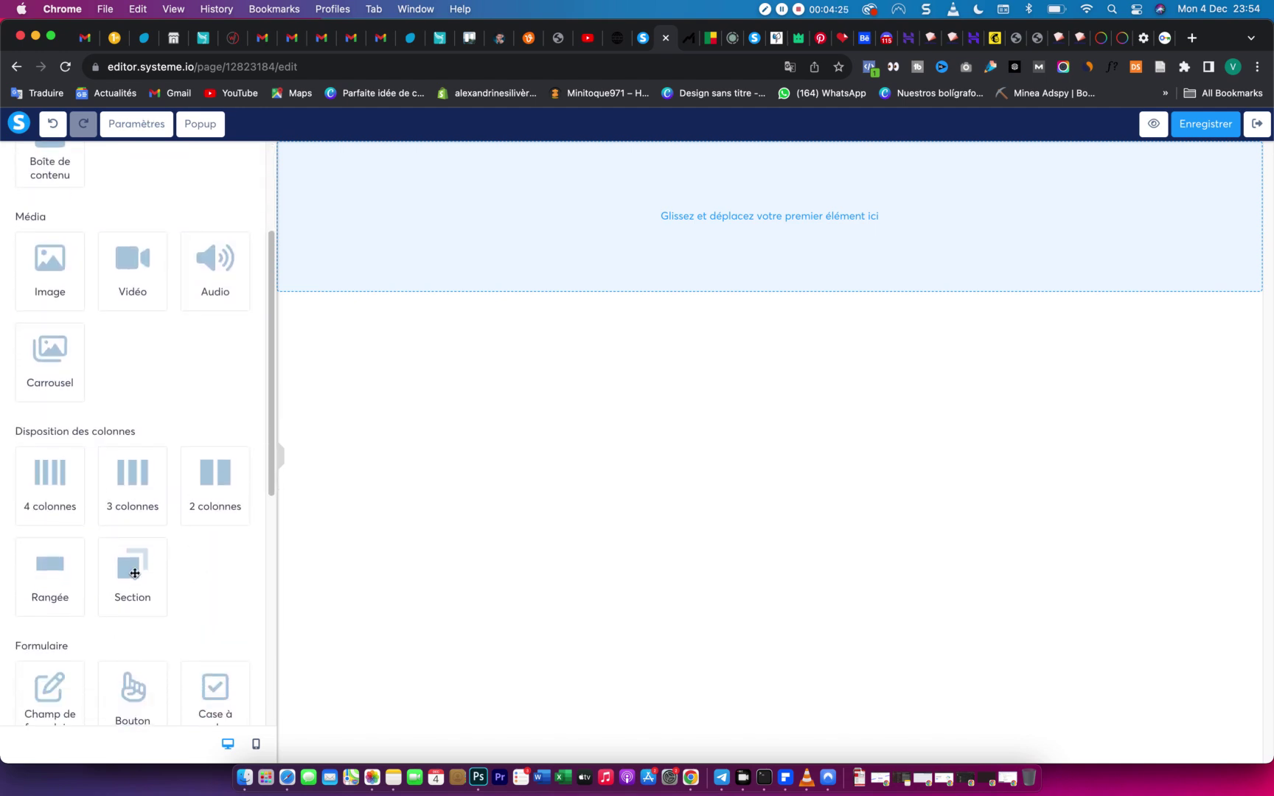
pyautogui.moveTo(134, 573); pyautogui.dragTo(386, 500)
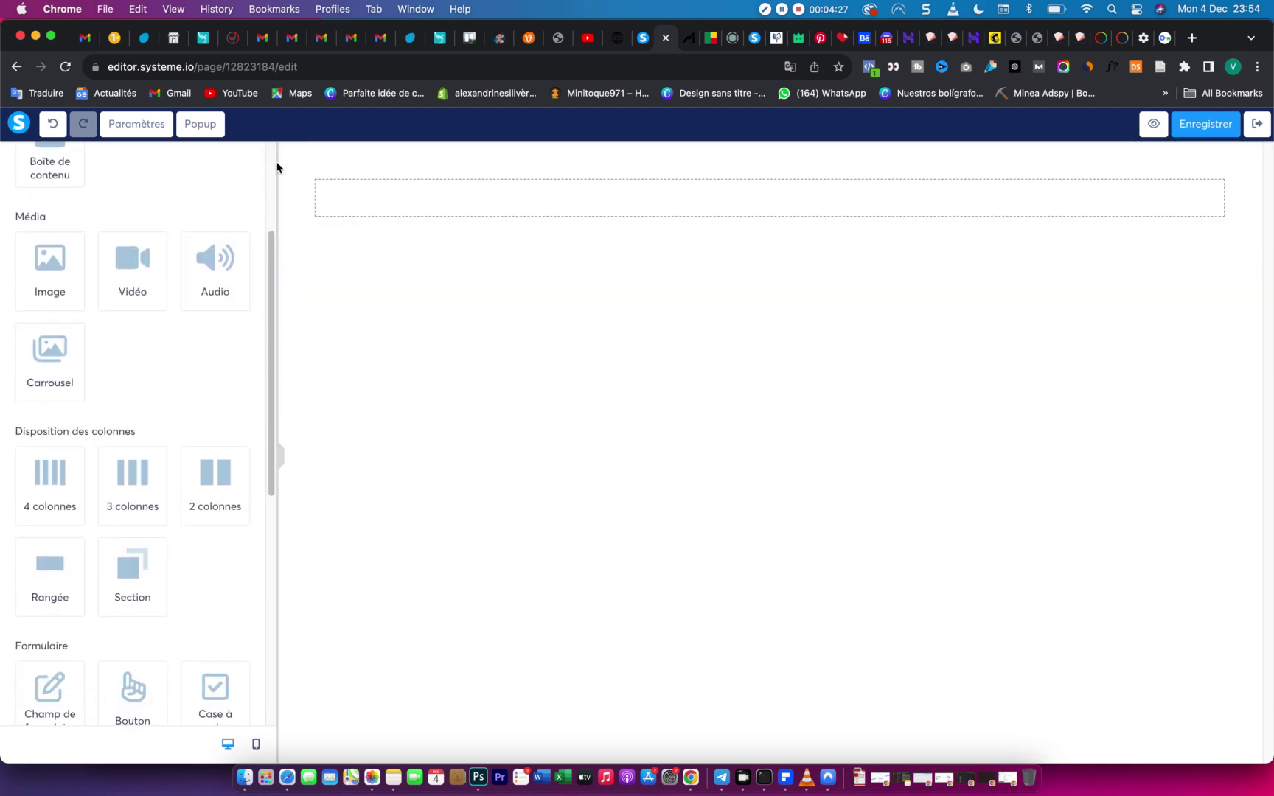
# Check the hero layout on the Mindeo reference page and set the new section's content width to the option between Large and Petit.
pyautogui.hotkey('ctrl', 'Tab')
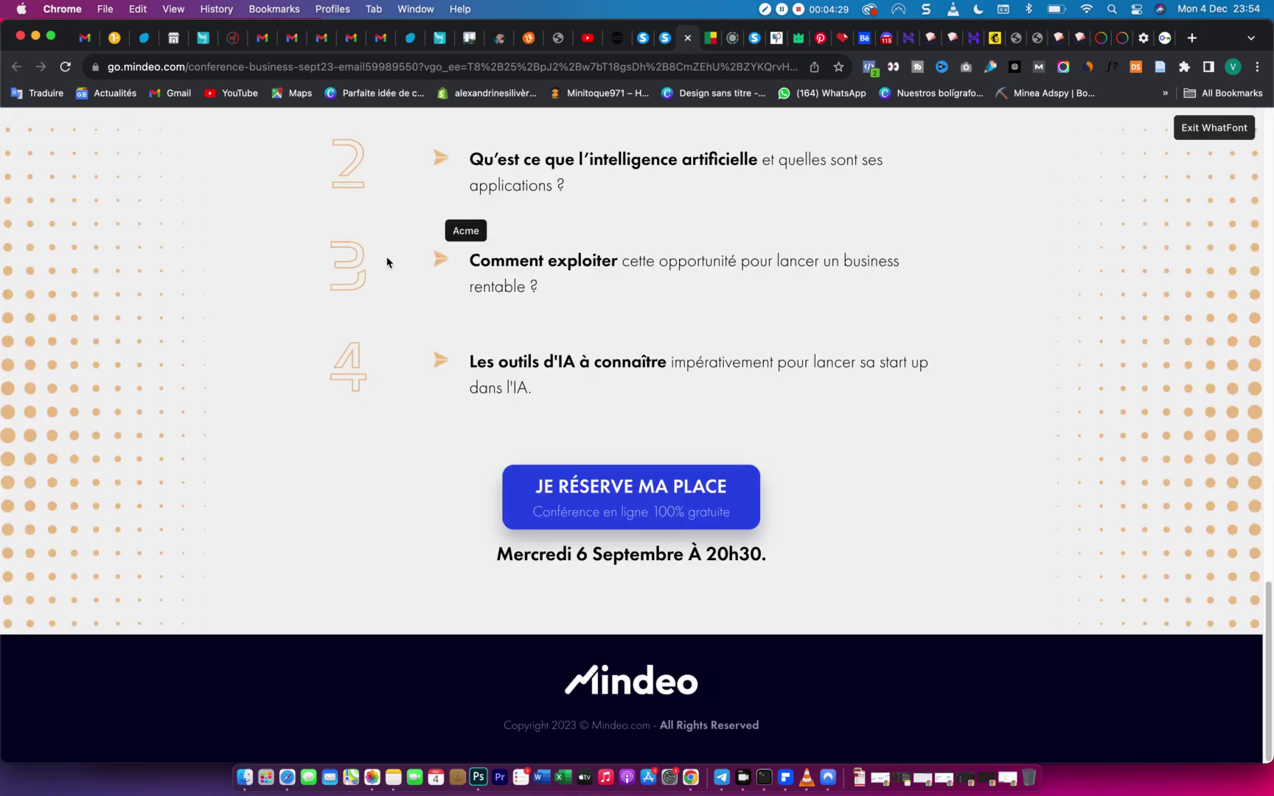
pyautogui.scroll(20, 426, 275)
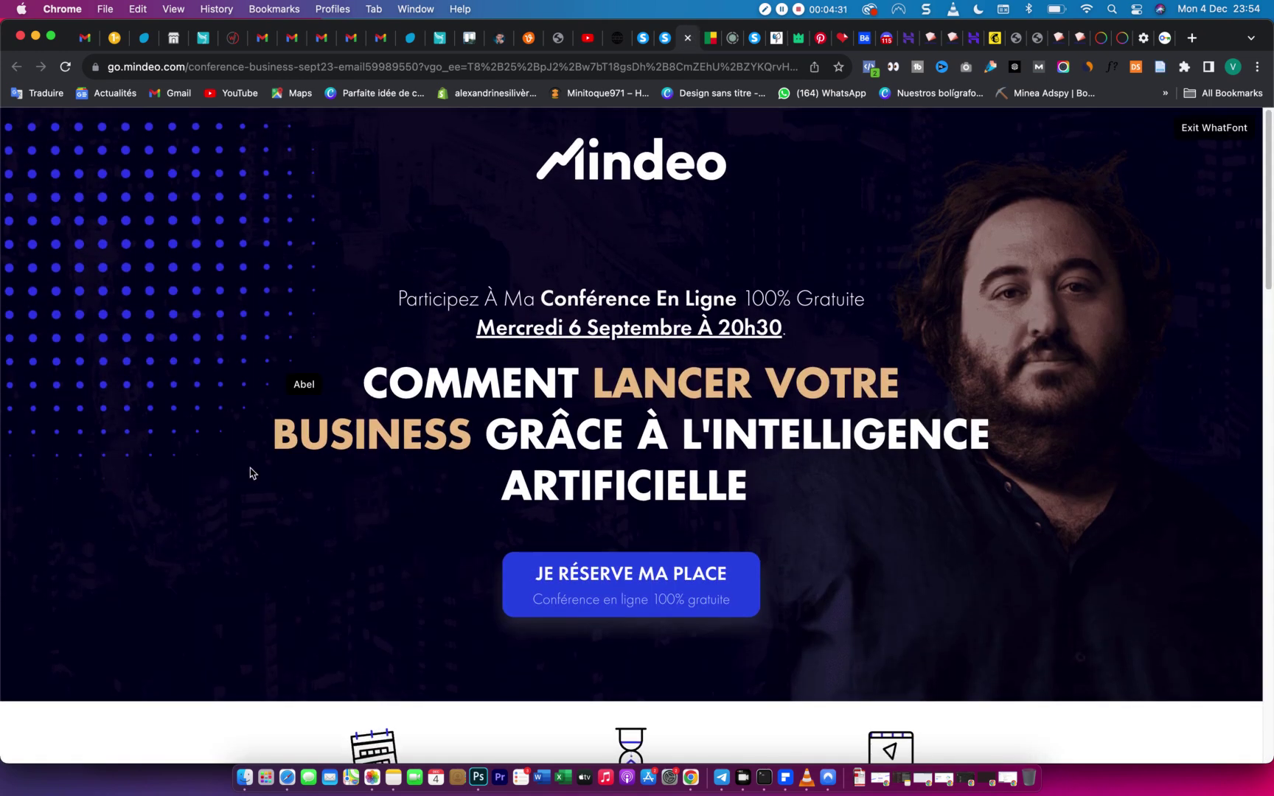
pyautogui.click(667, 42)
pyautogui.click(287, 208)
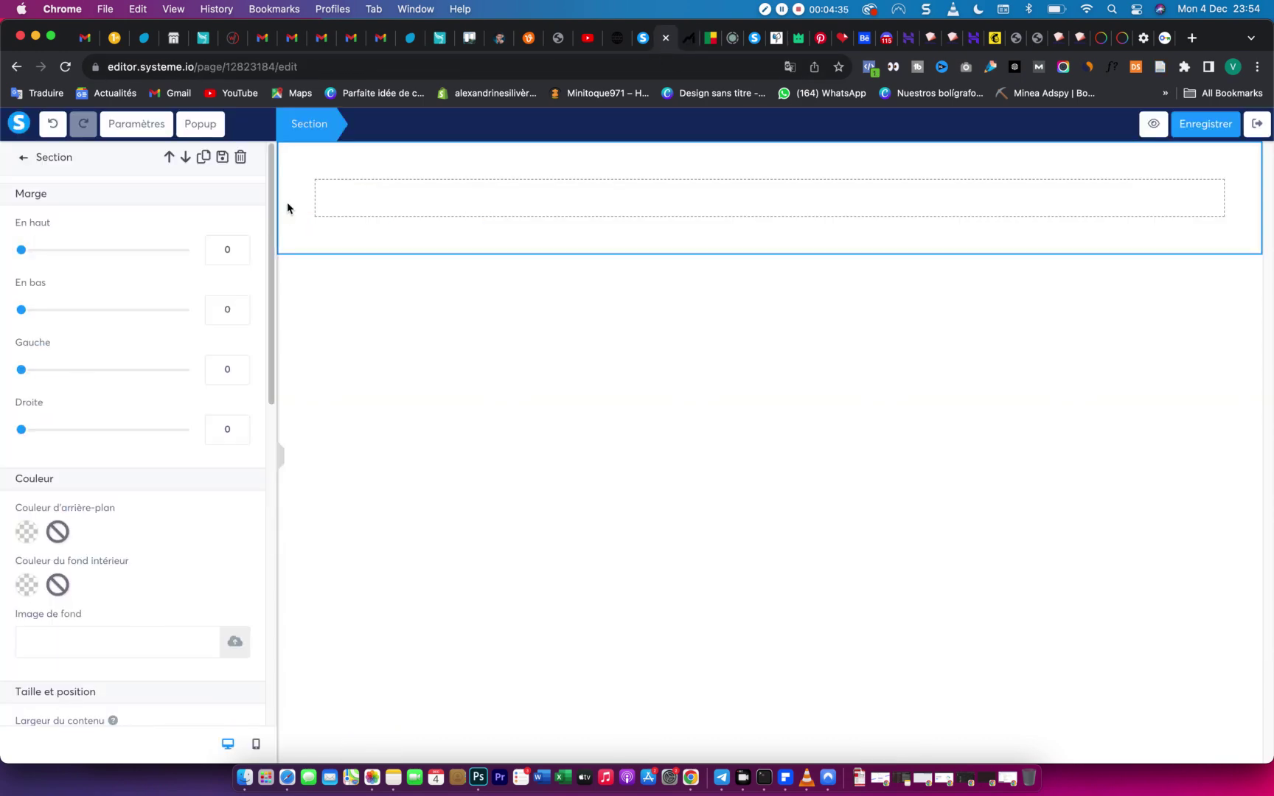
pyautogui.scroll(-3, 111, 582)
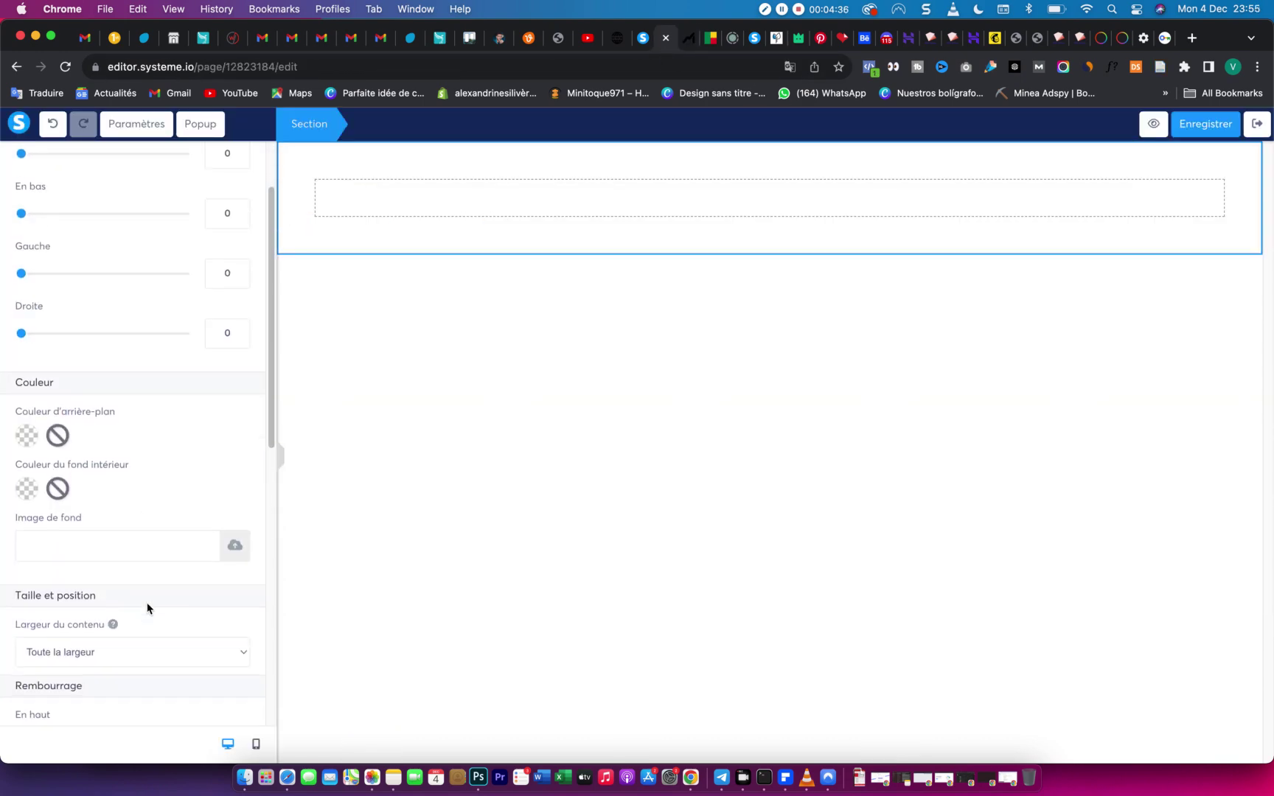
pyautogui.click(203, 638)
pyautogui.click(56, 673)
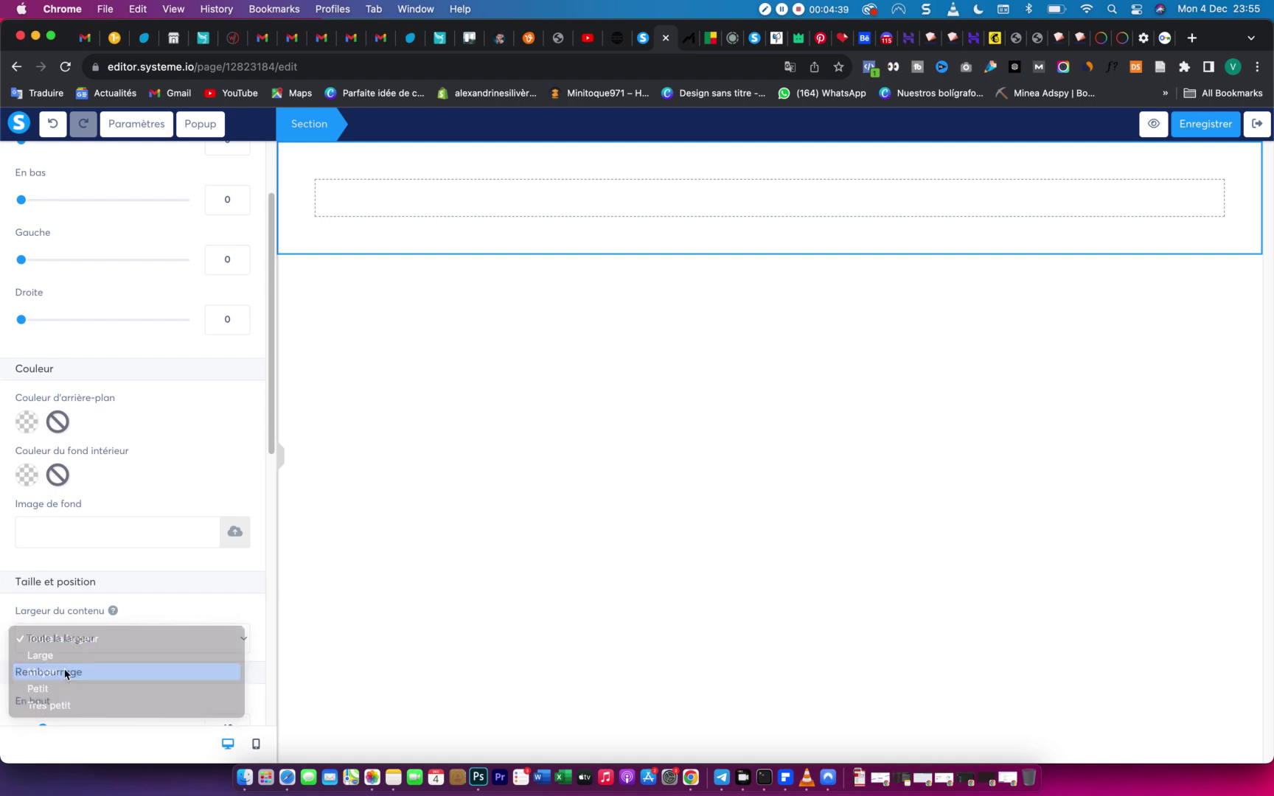
pyautogui.click(333, 196)
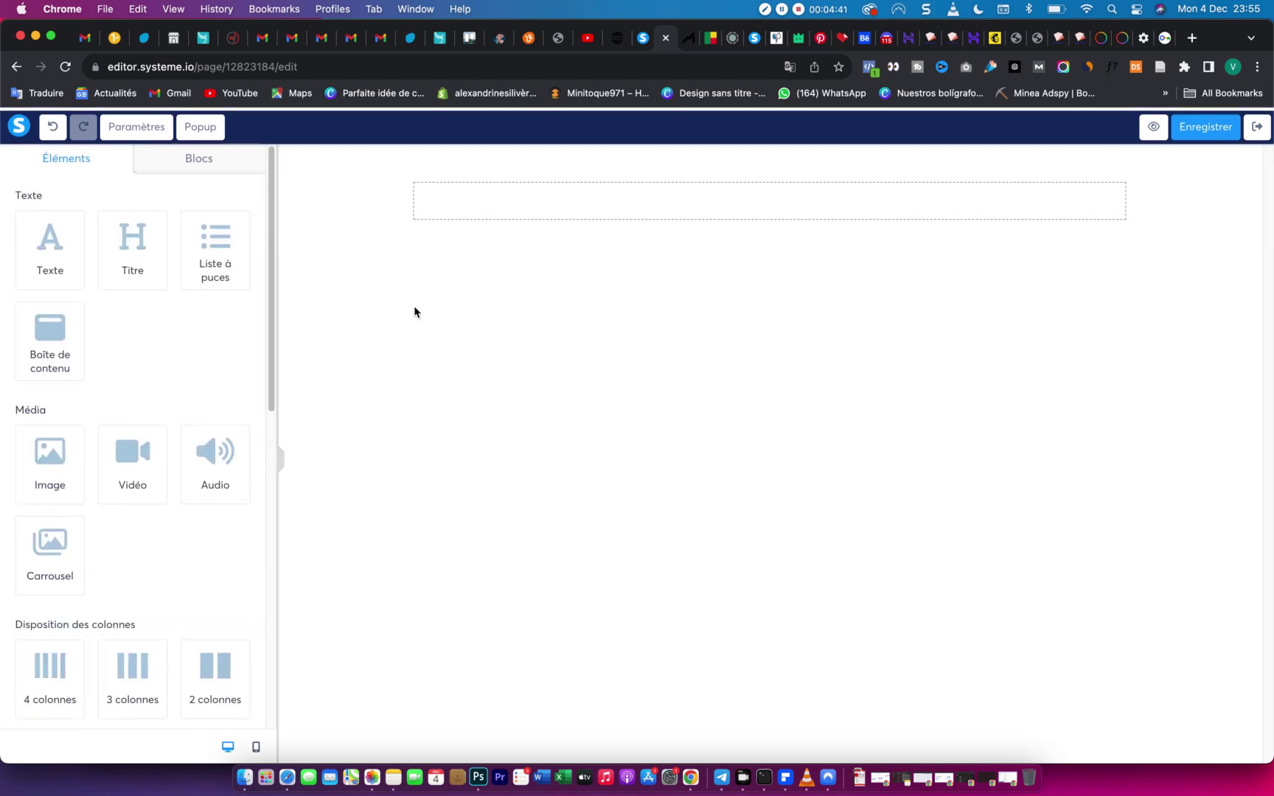
# Check the logo placement in the Mindeo hero and add an image element inside the section's row.
pyautogui.click(307, 151)
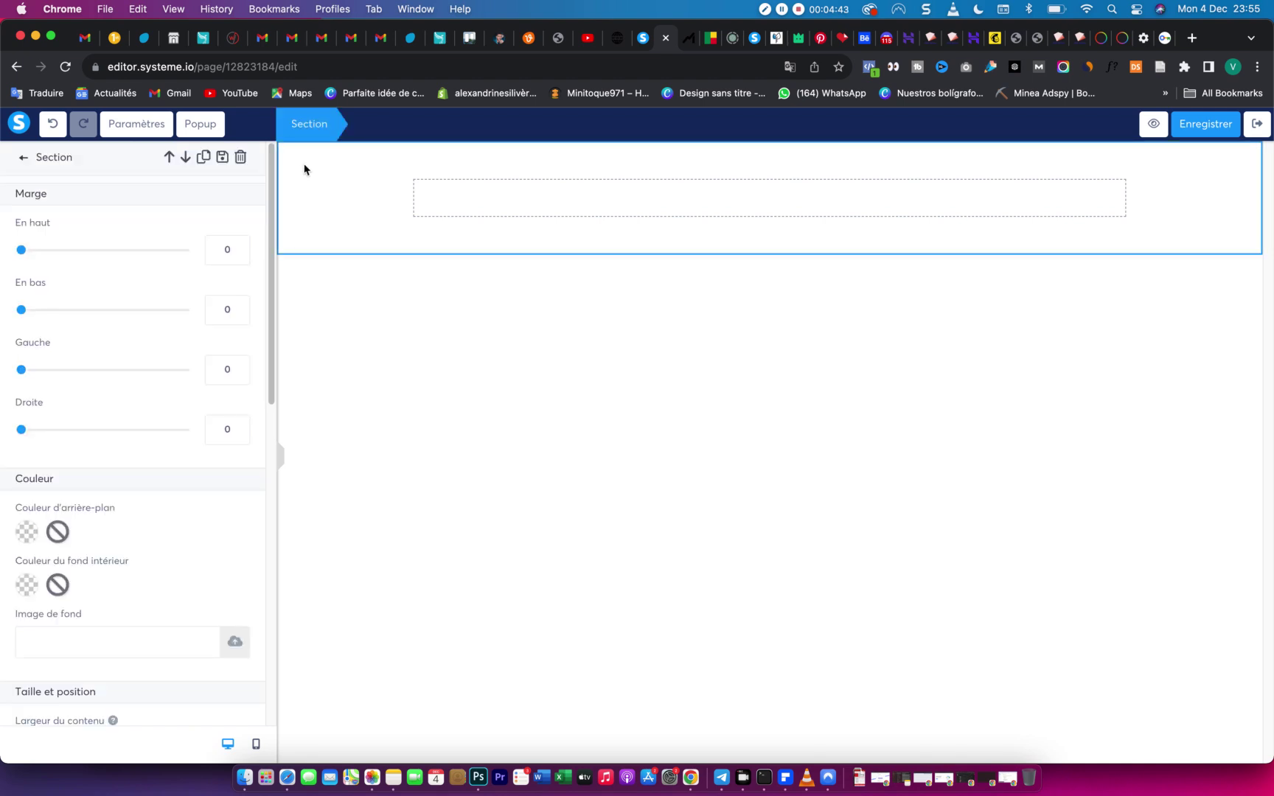
pyautogui.click(686, 41)
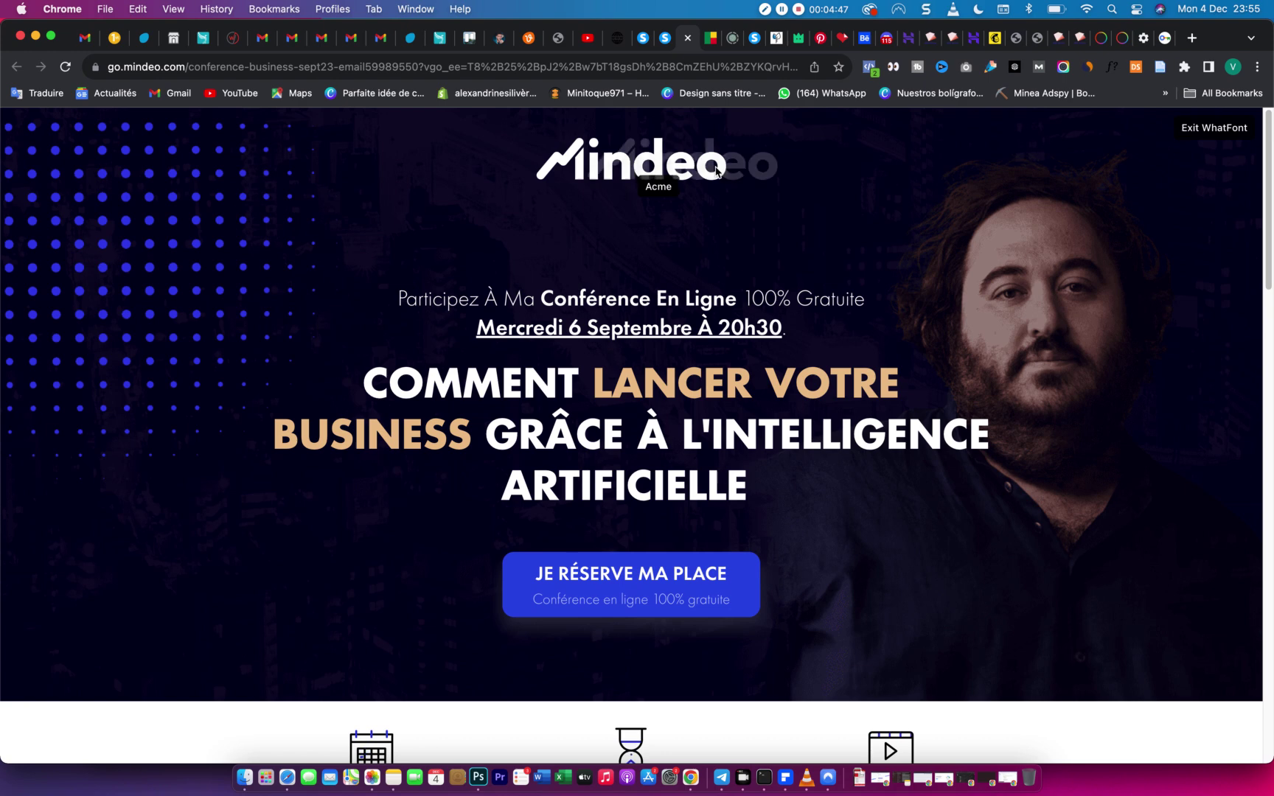
pyautogui.click(670, 48)
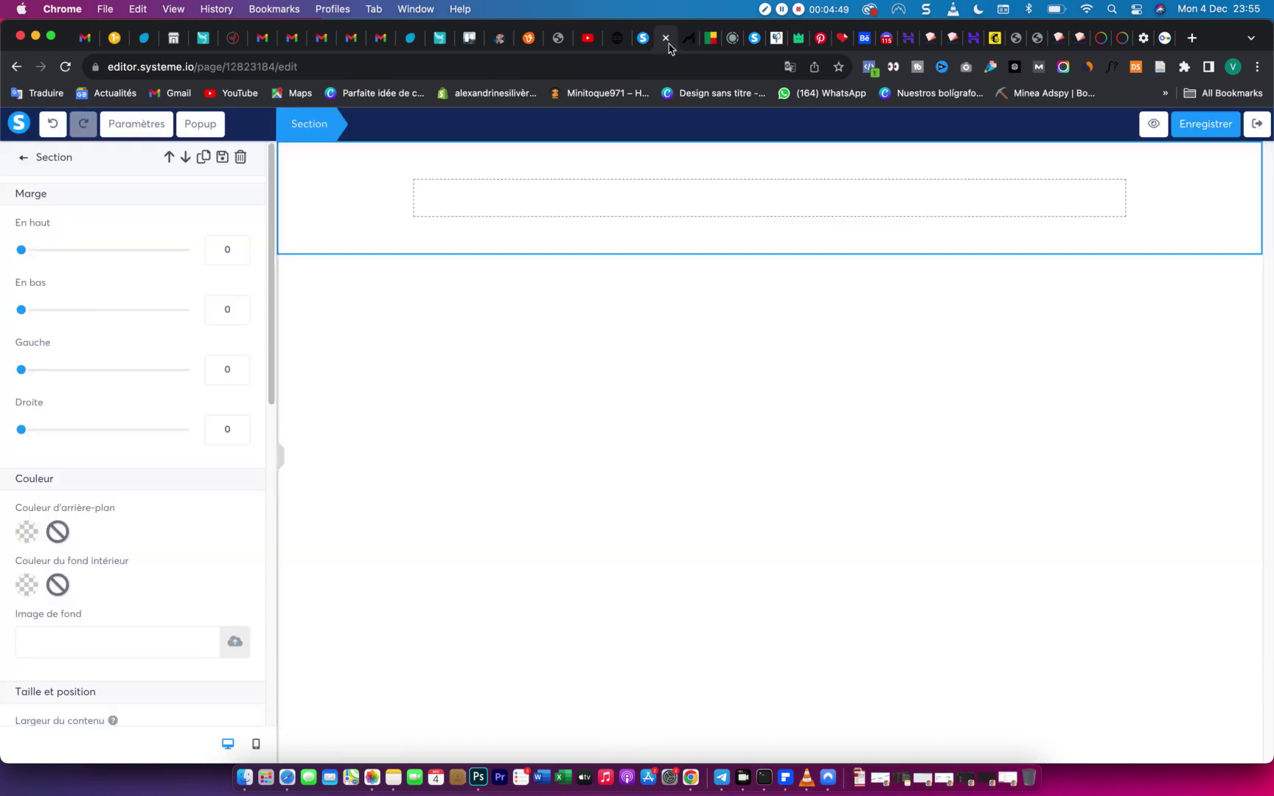
pyautogui.click(22, 160)
pyautogui.moveTo(59, 467); pyautogui.dragTo(586, 213)
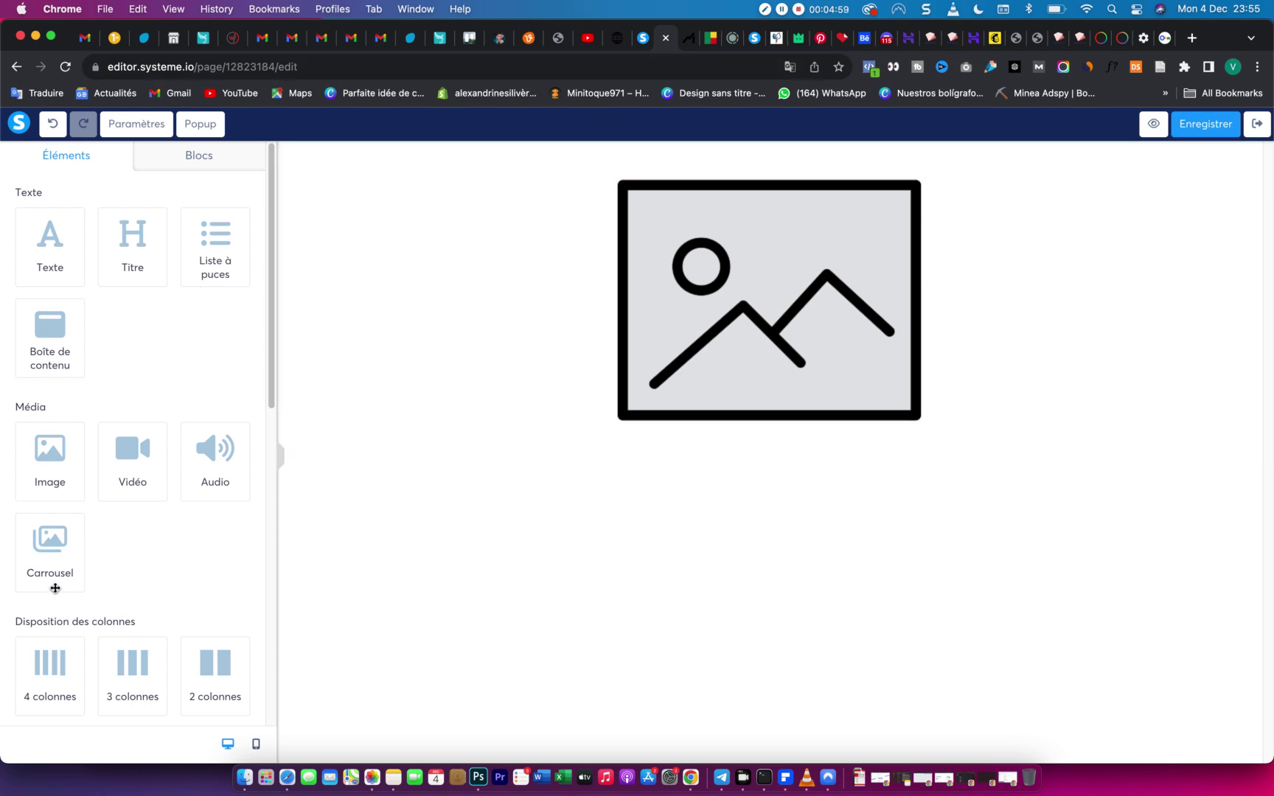
# Add a nested row holding the image placeholder and a second, empty row directly below it.
pyautogui.scroll(-5, 178, 642)
pyautogui.rightClick(50, 626)
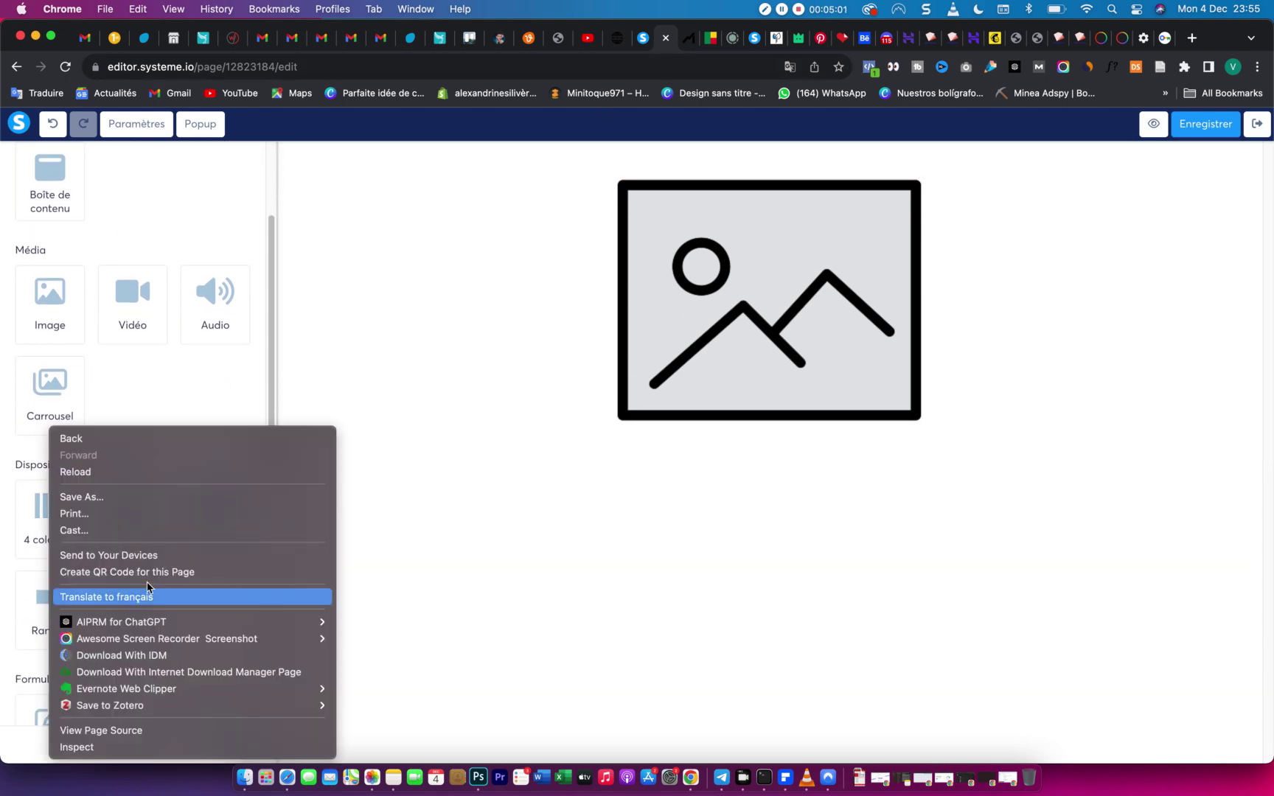
pyautogui.click(25, 491)
pyautogui.moveTo(44, 605); pyautogui.dragTo(624, 214)
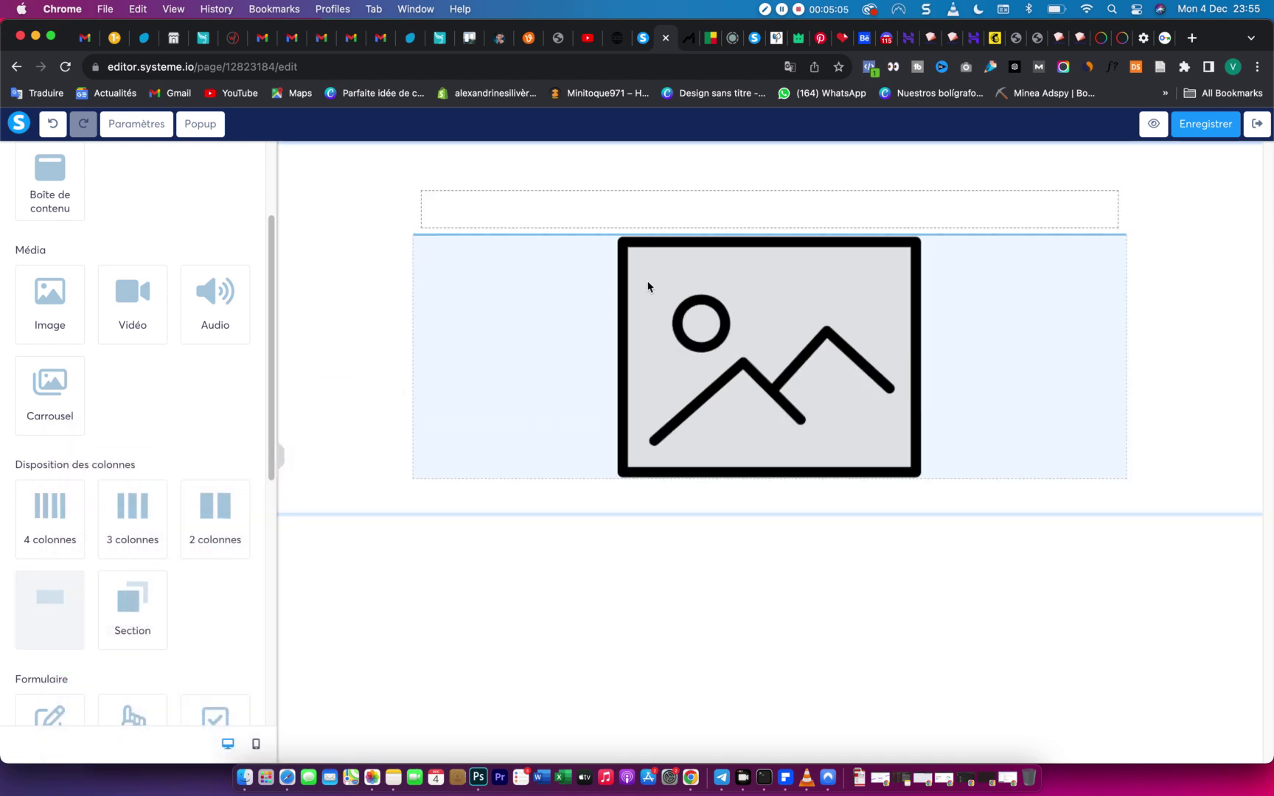
pyautogui.press('super+p')
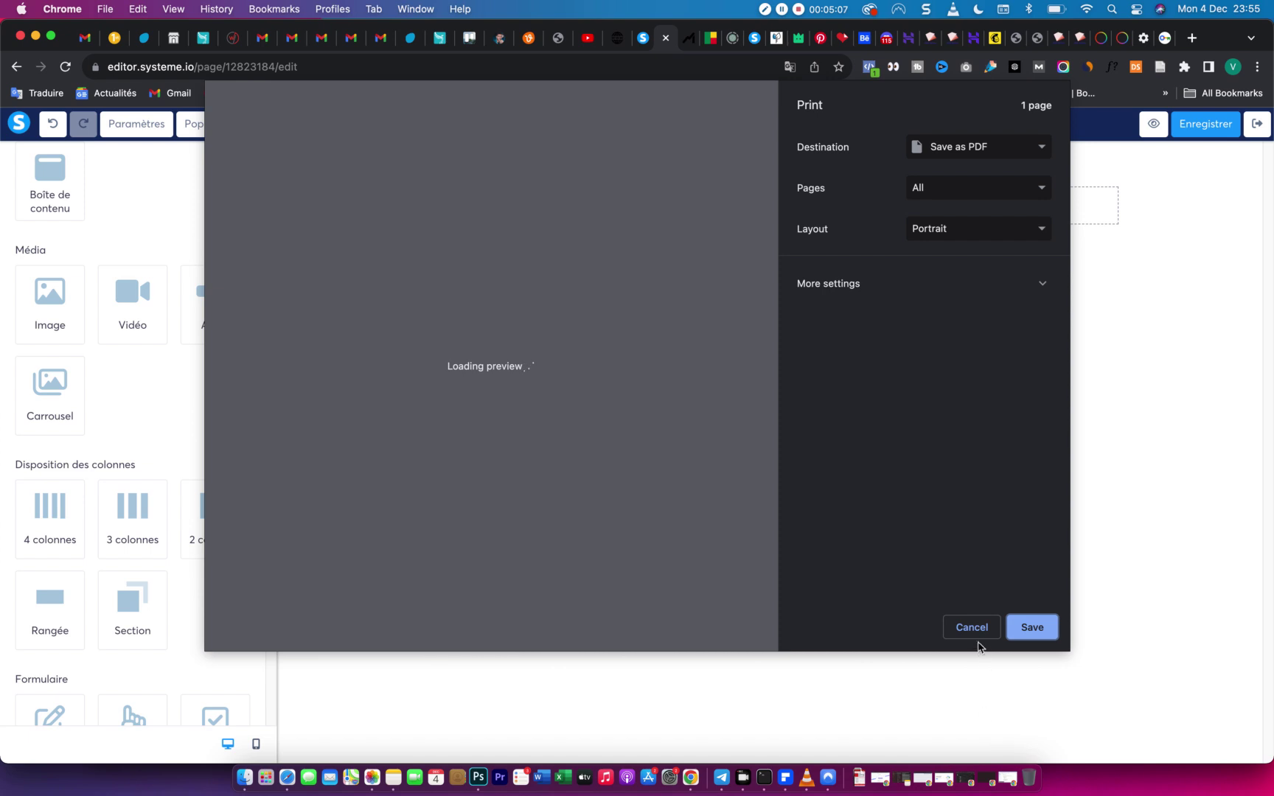
pyautogui.click(972, 627)
pyautogui.moveTo(662, 322); pyautogui.dragTo(637, 219)
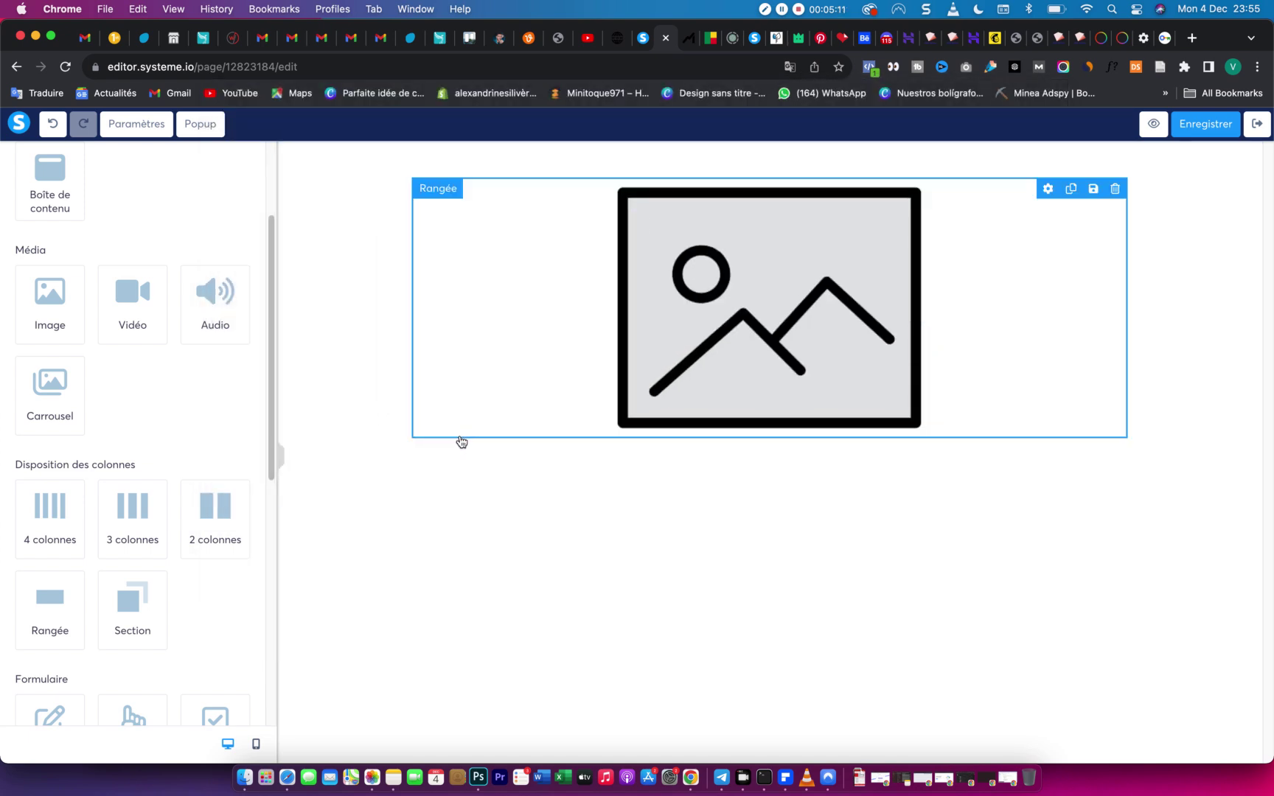
pyautogui.moveTo(44, 626); pyautogui.dragTo(607, 444)
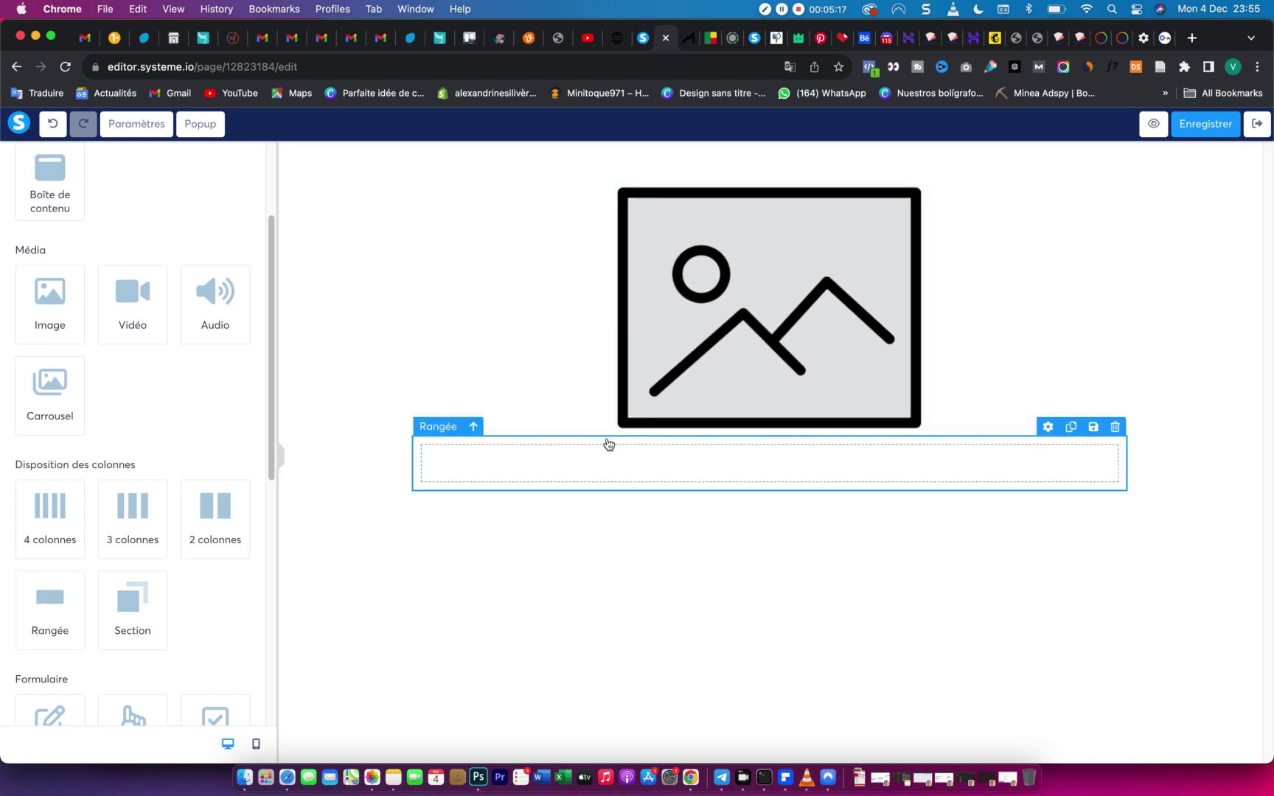
# Copy the conference invitation and date text from the Mindeo hero and add a text element to the empty row below the image.
pyautogui.click(687, 44)
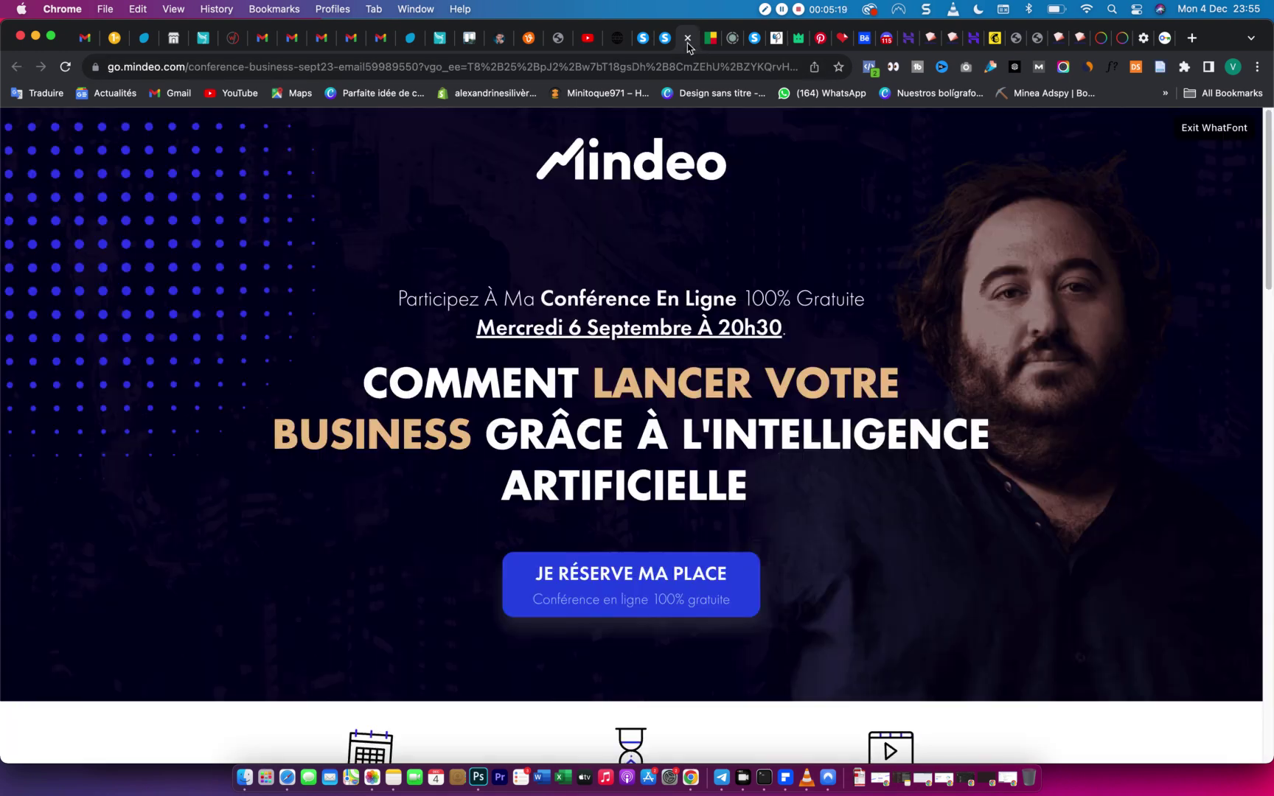
pyautogui.moveTo(400, 299); pyautogui.dragTo(864, 322)
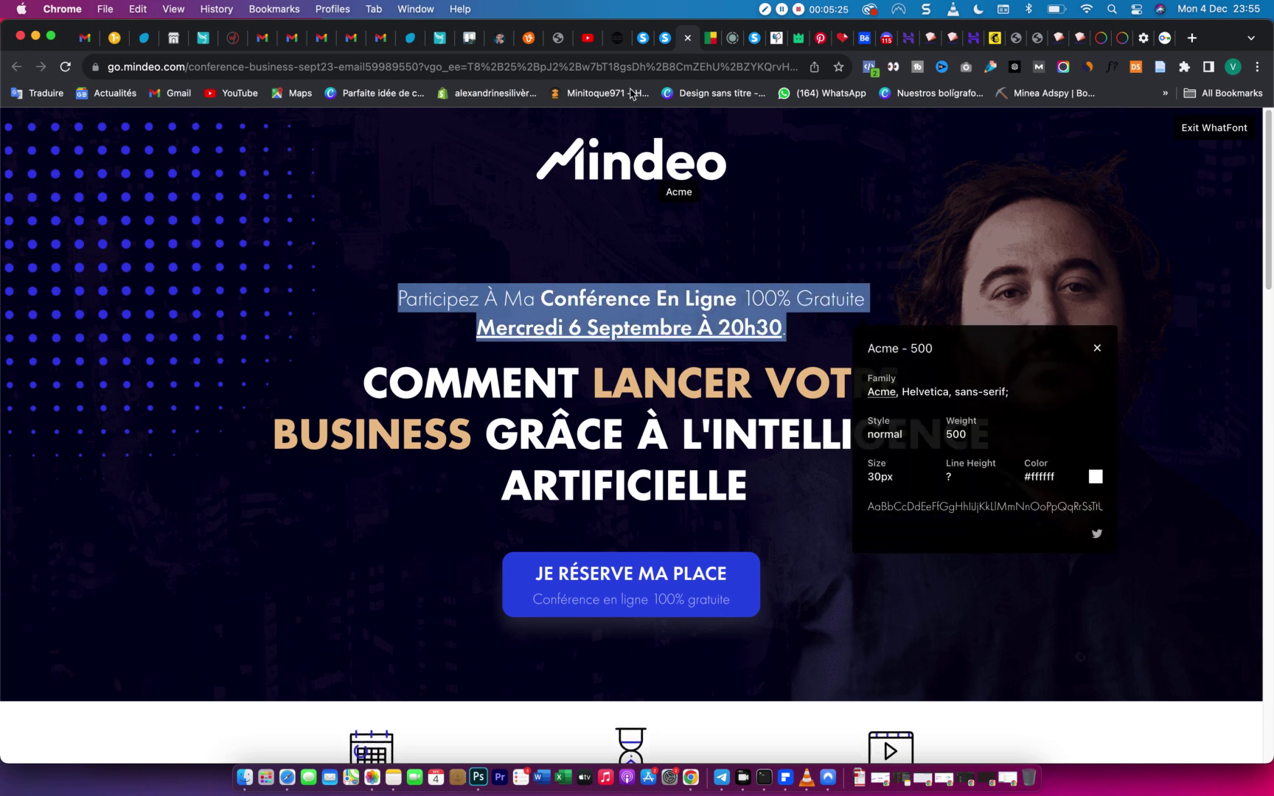
pyautogui.click(666, 52)
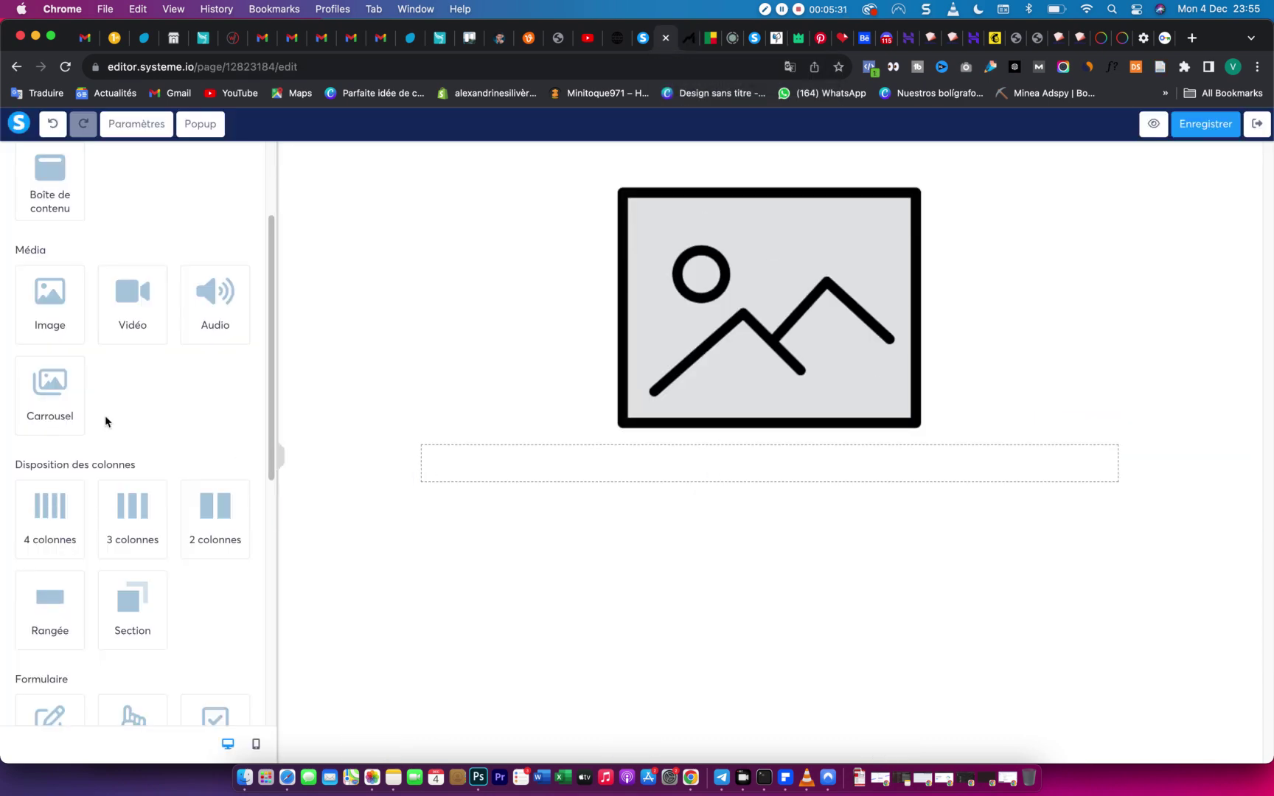
pyautogui.scroll(3, 107, 608)
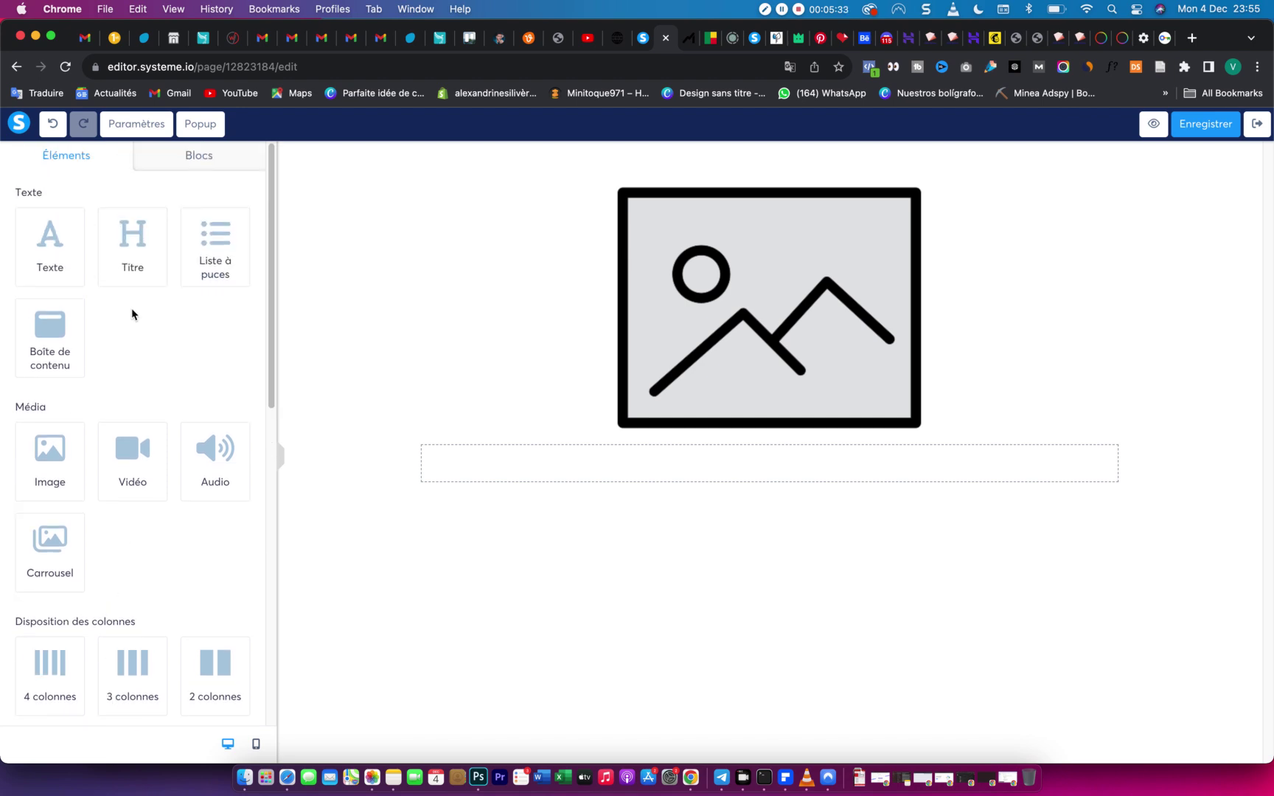
pyautogui.moveTo(52, 239); pyautogui.dragTo(825, 460)
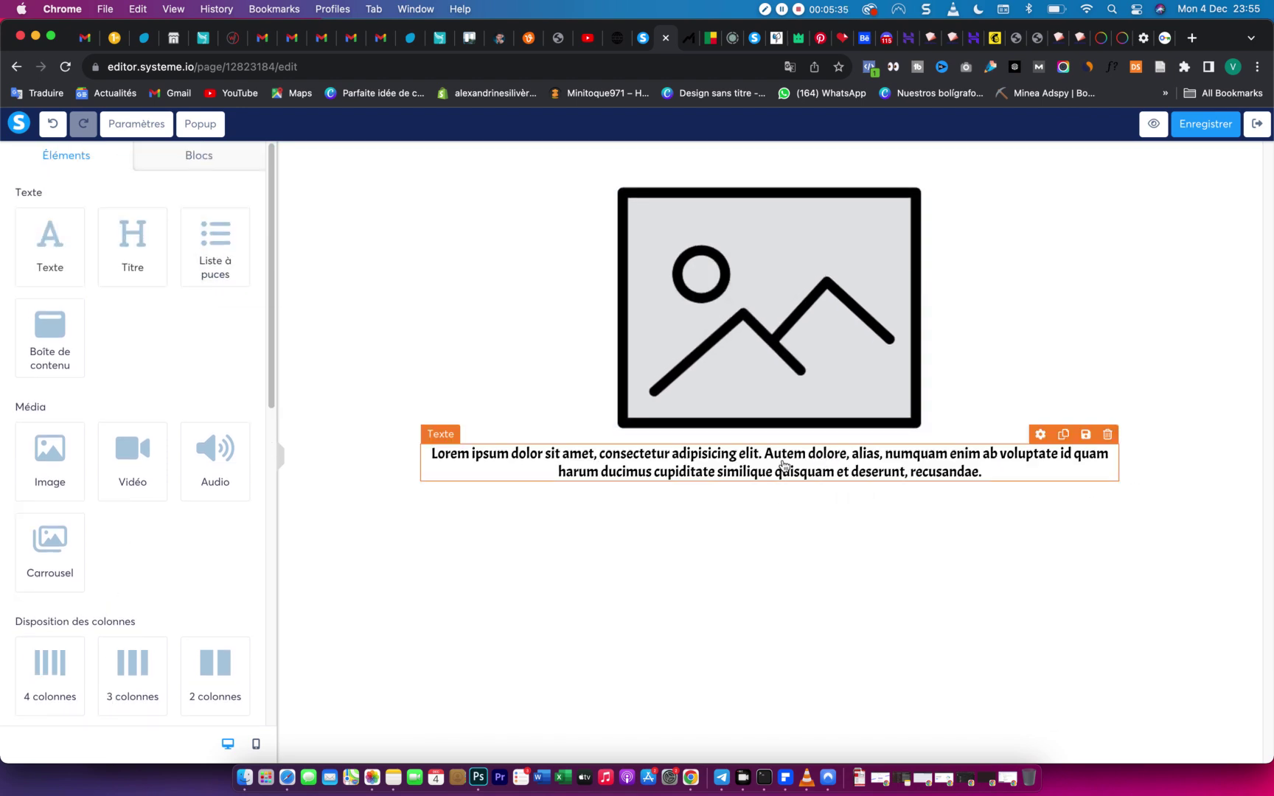
# Replace the placeholder text with "Participez À Ma Conférence En Ligne 100% GratuiteMercredi 6 Septembre À 20h30.".
pyautogui.click(765, 462)
pyautogui.click(580, 457)
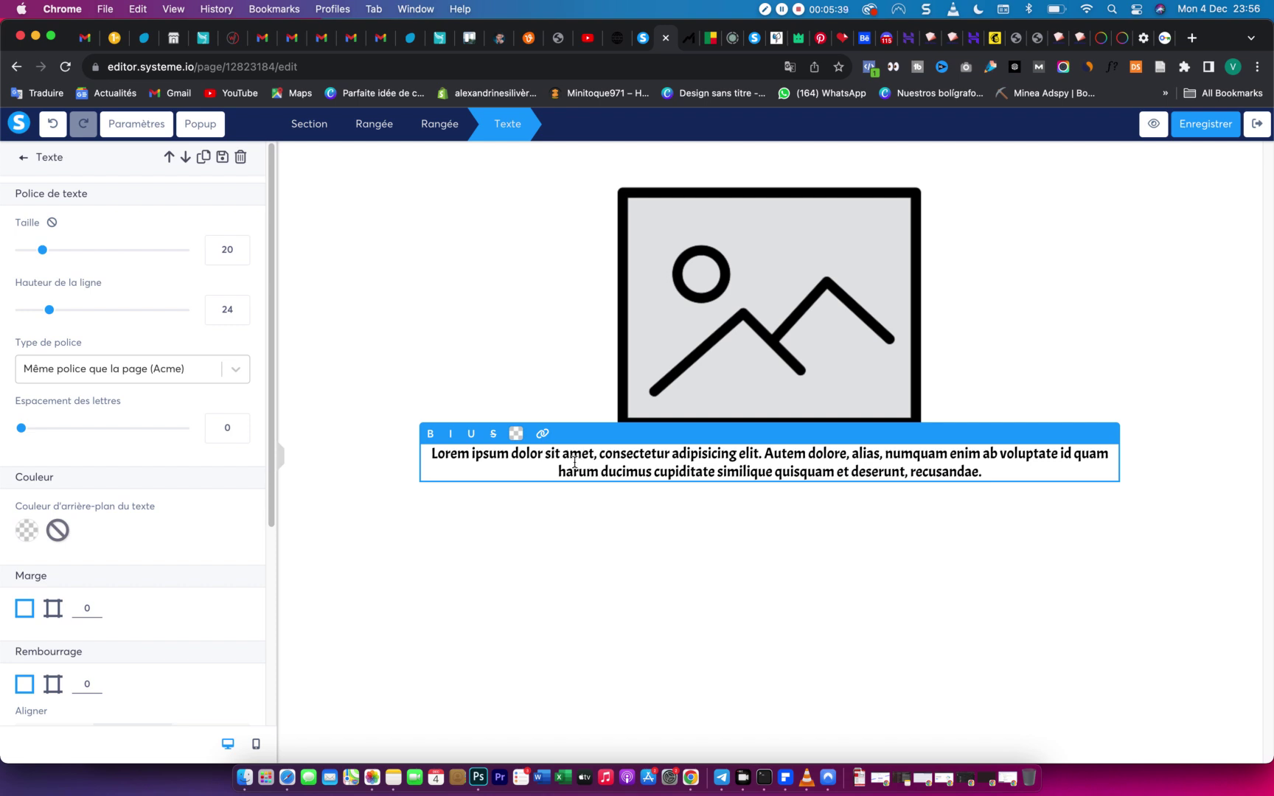
pyautogui.tripleClick(617, 458)
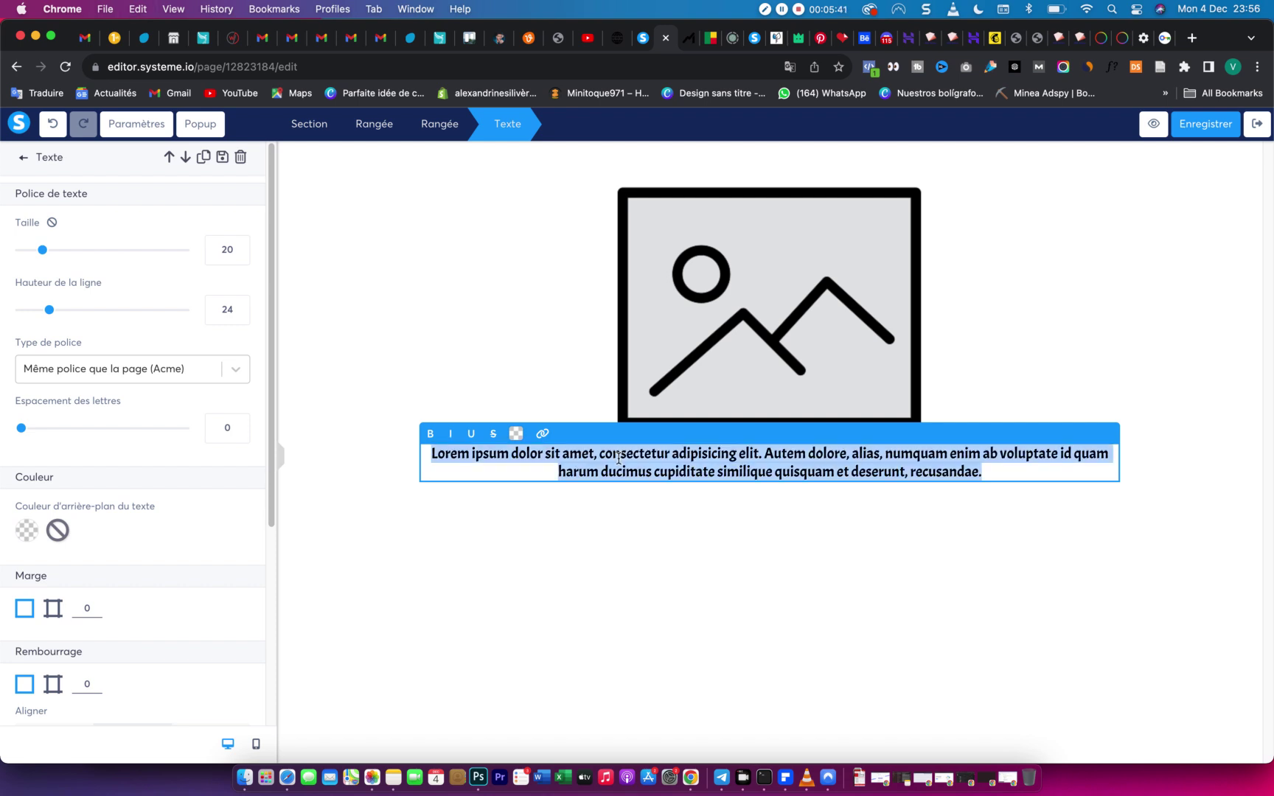
pyautogui.write('Participez À Ma Conférence En Ligne 100% GratuiteMercredi 6 Septembre À 20h30.')
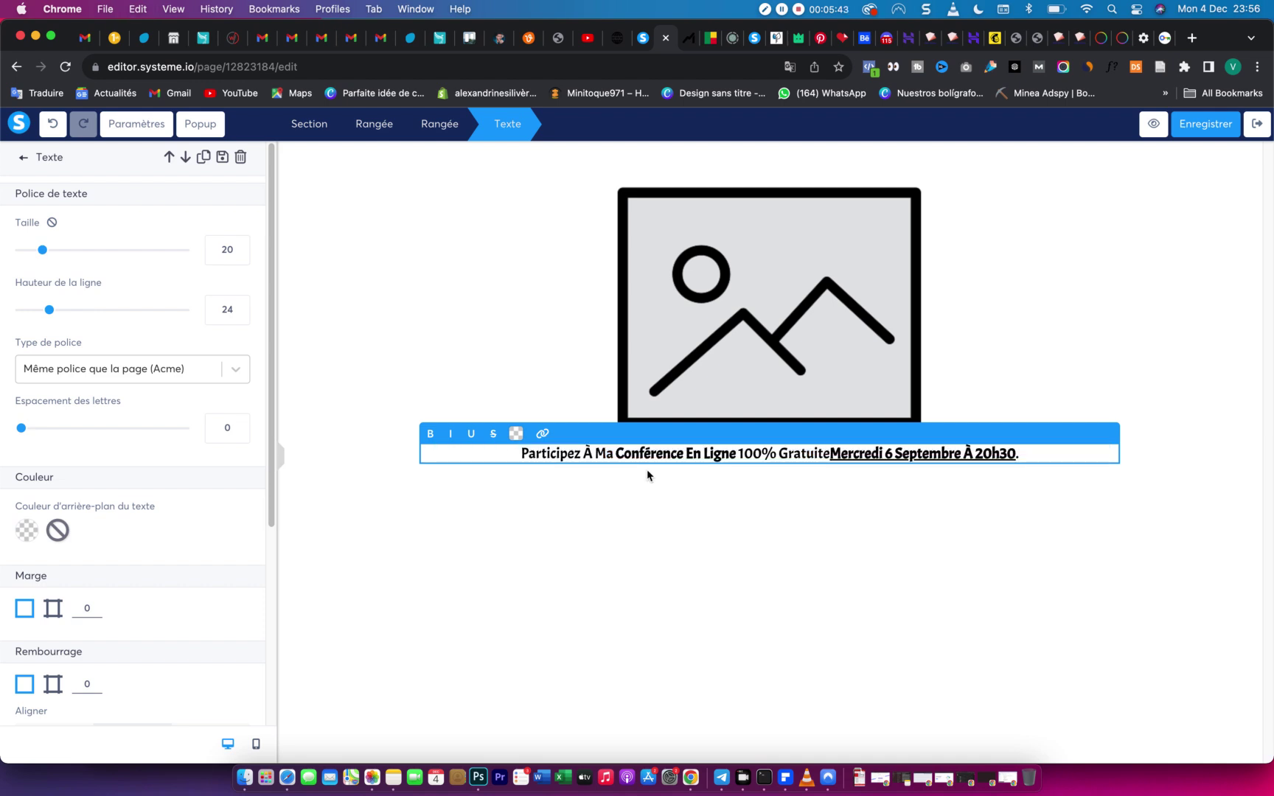
# Compare the invitation text's font on the Mindeo page with the text element's font type and the page's default font style options.
pyautogui.click(688, 42)
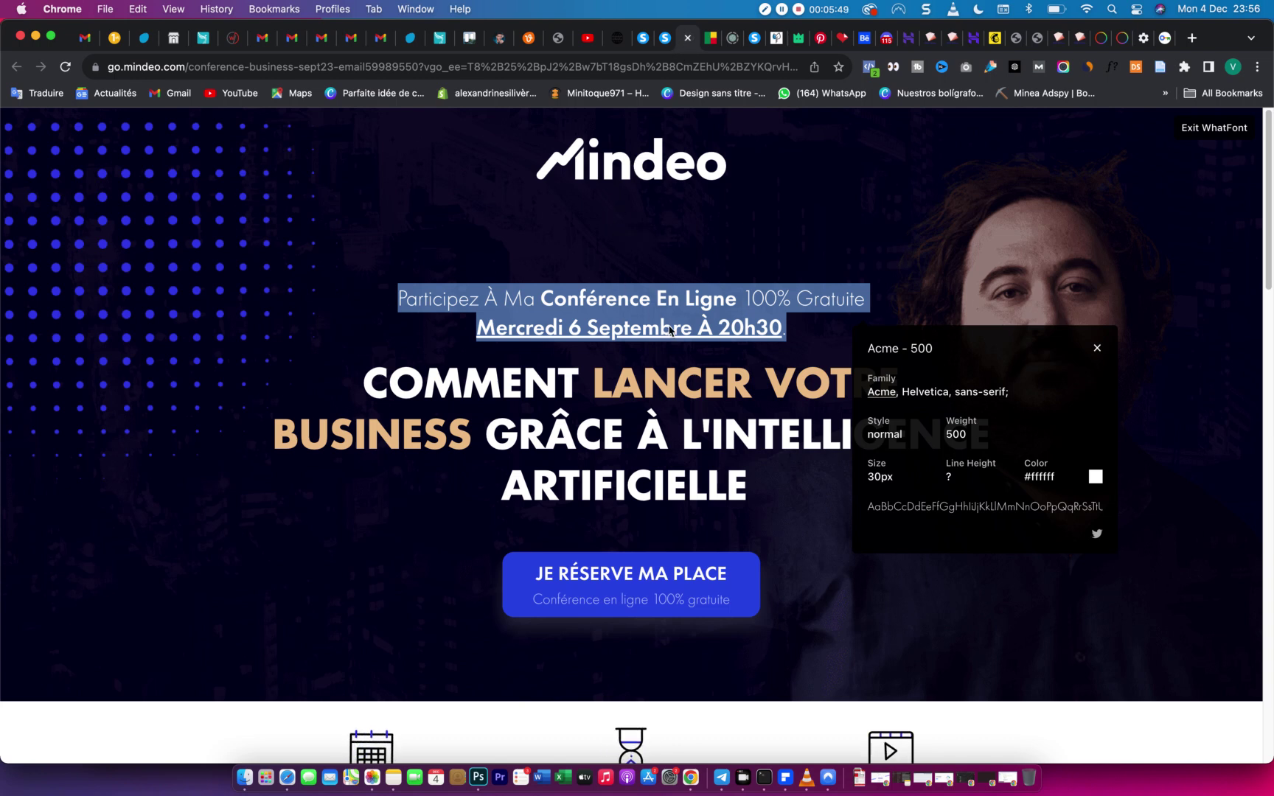
pyautogui.click(666, 40)
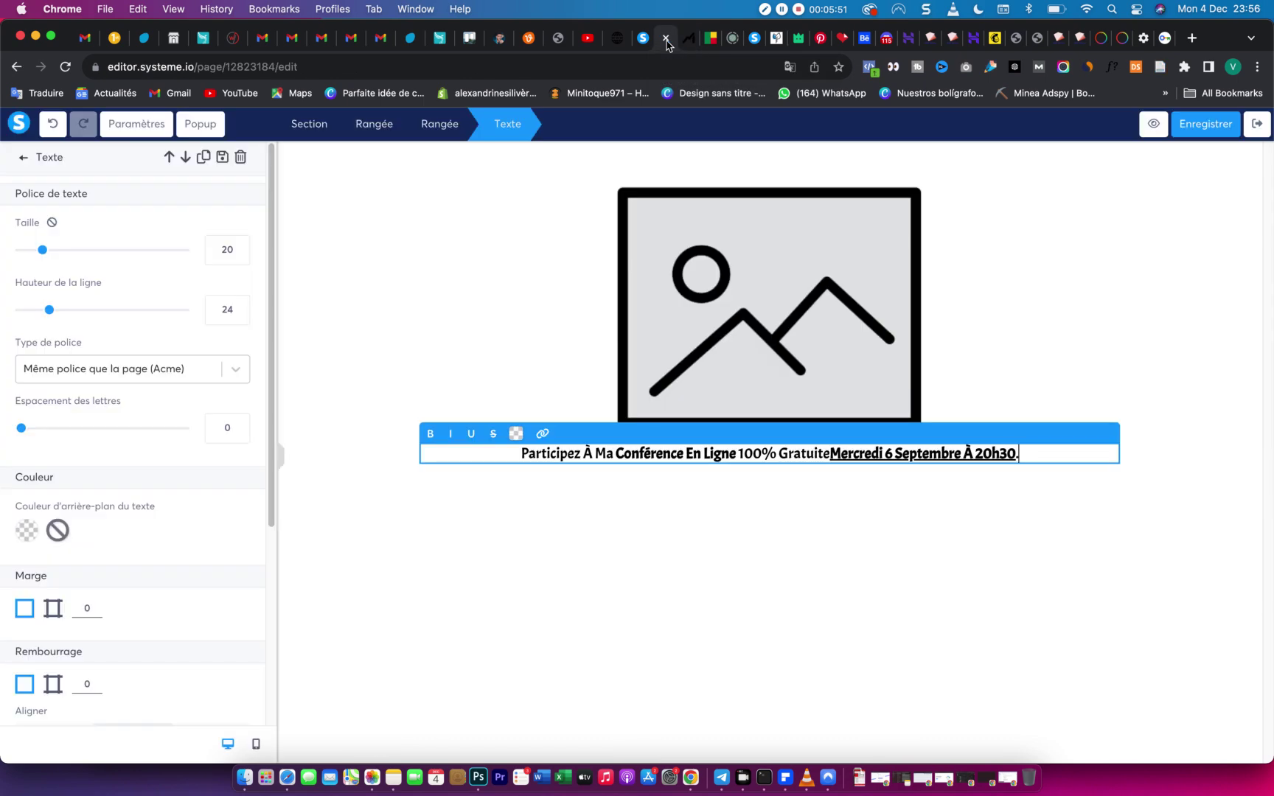
pyautogui.click(121, 372)
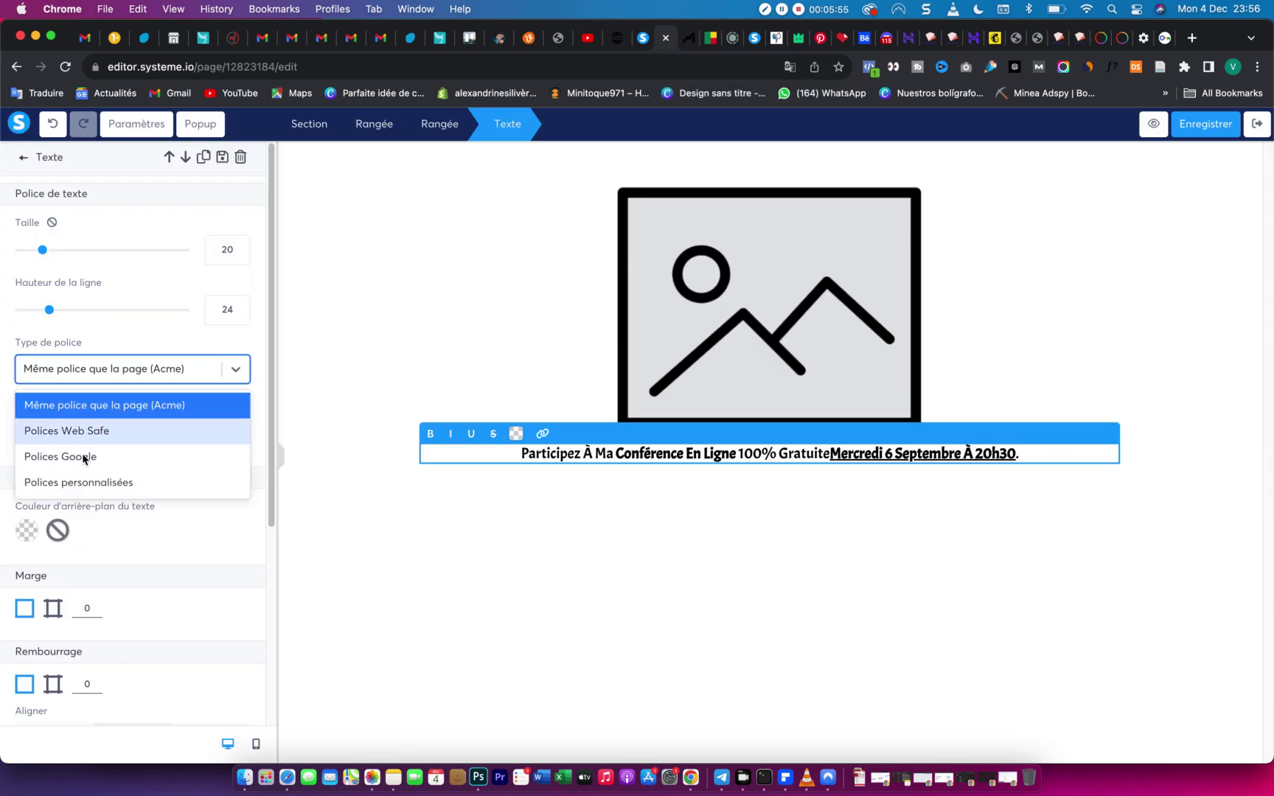
pyautogui.click(138, 126)
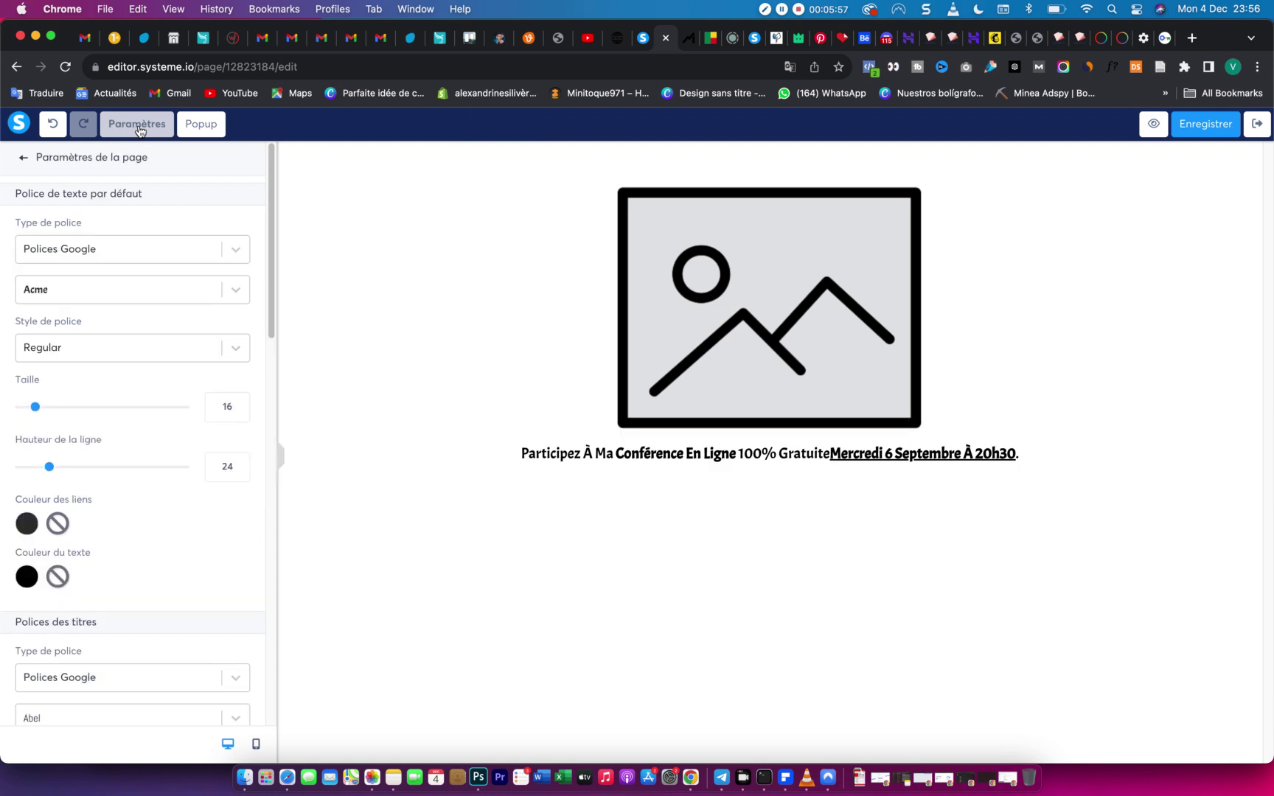
pyautogui.click(240, 349)
pyautogui.click(172, 394)
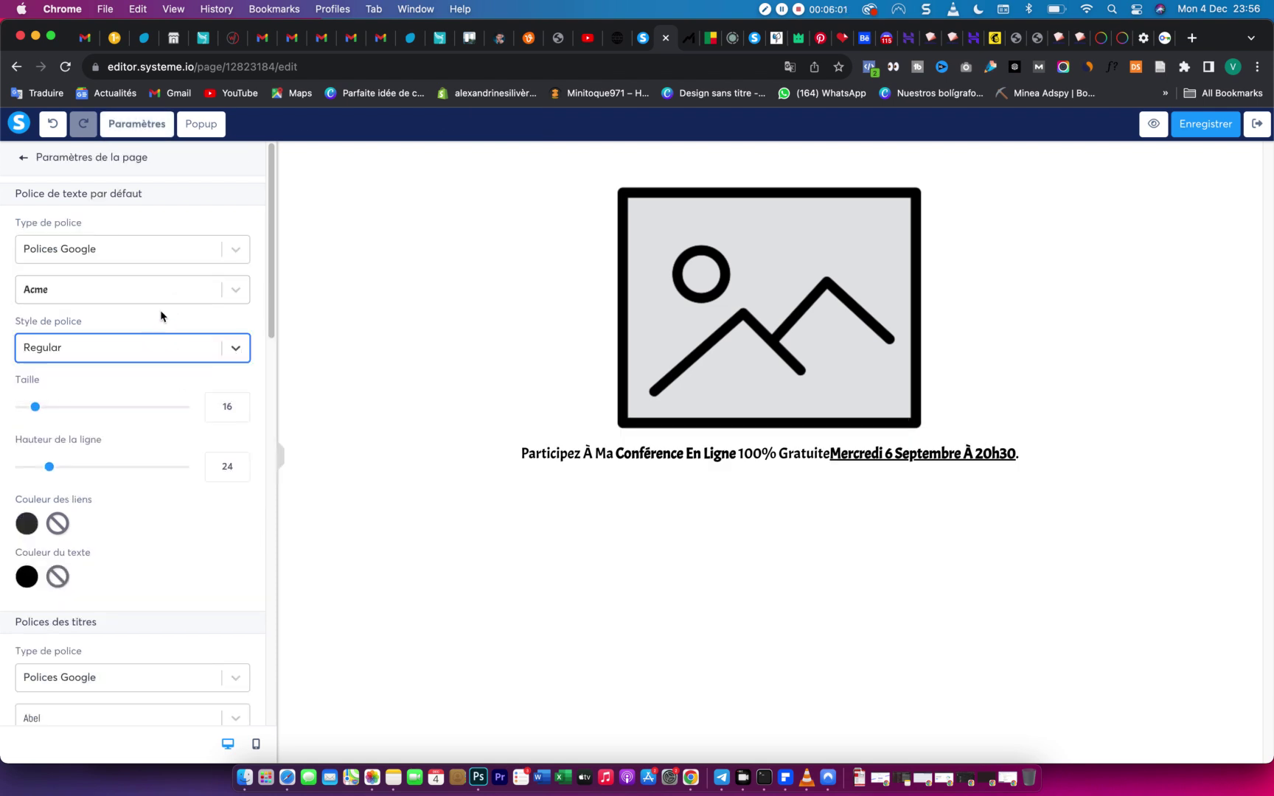
# Check the invitation text's font family on the Mindeo page against the editor's list of default text fonts.
pyautogui.click(697, 43)
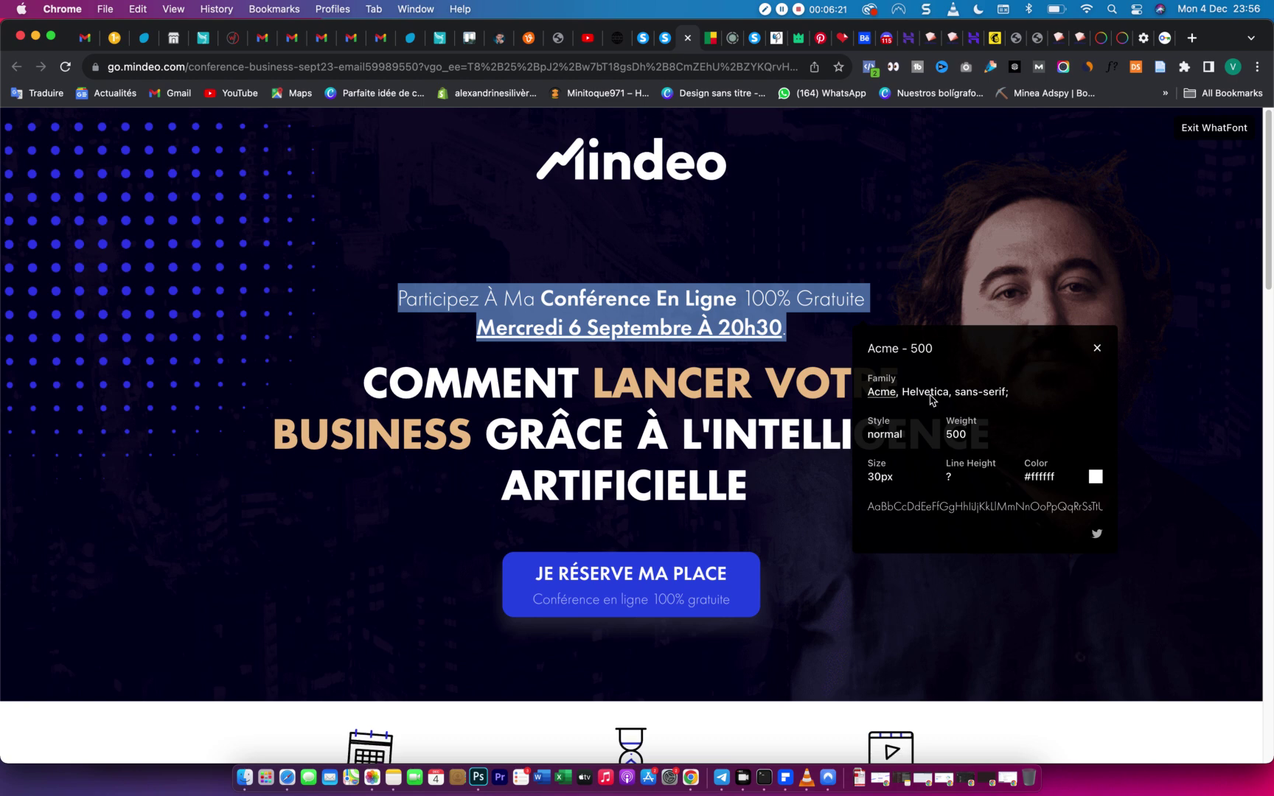
pyautogui.click(664, 38)
pyautogui.click(131, 293)
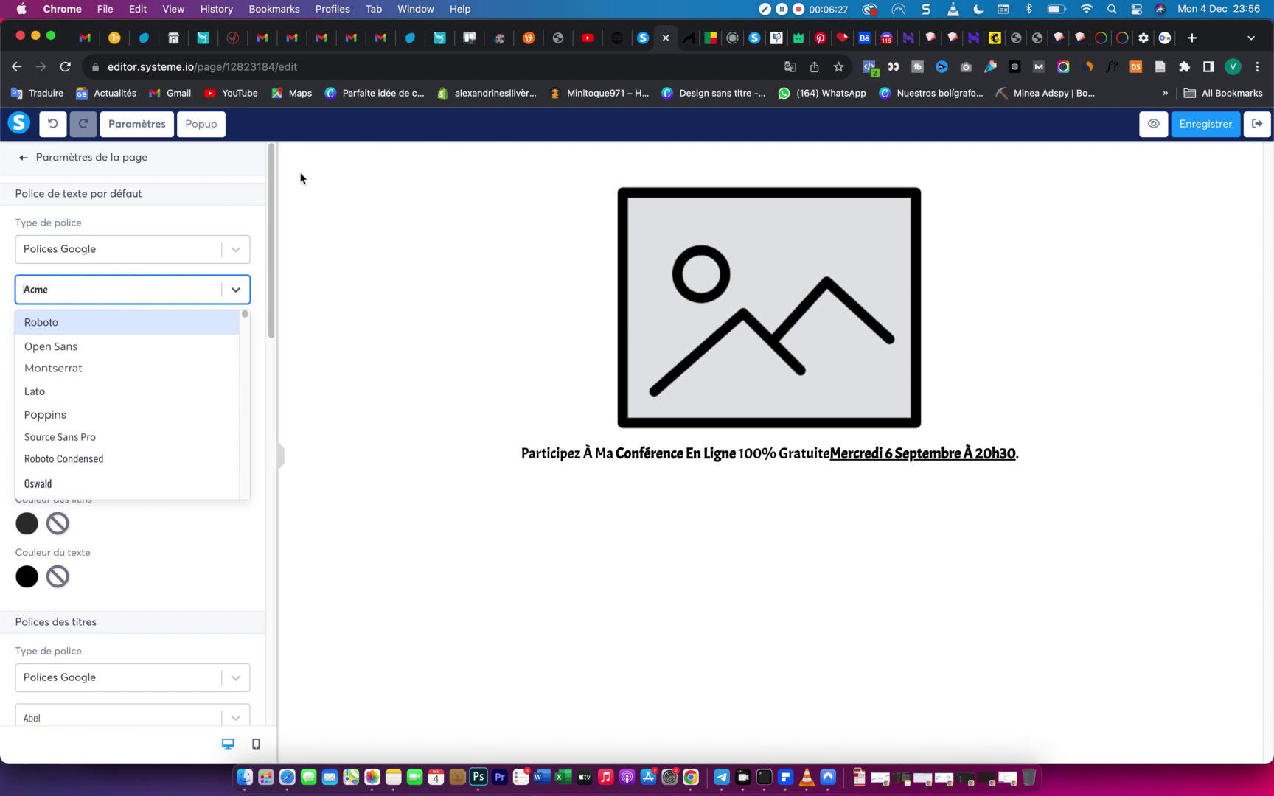
pyautogui.click(690, 39)
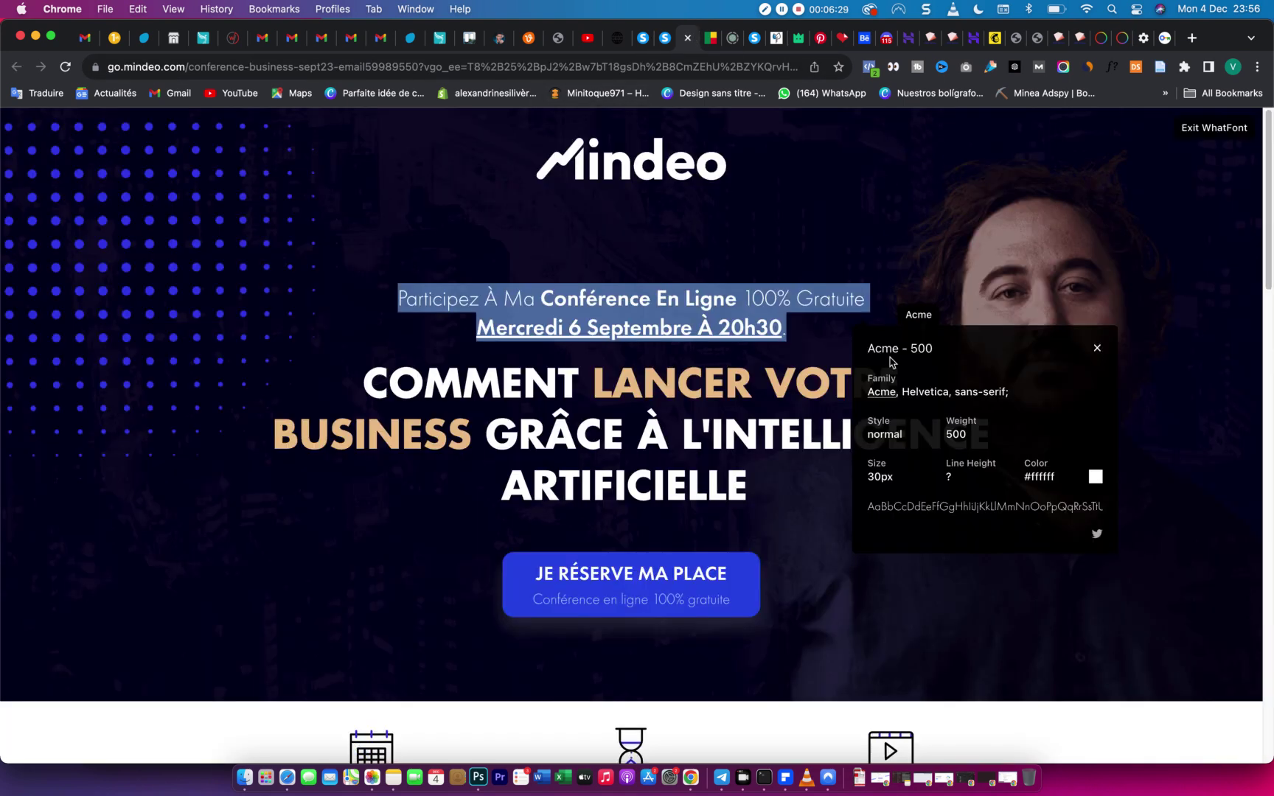
pyautogui.click(666, 38)
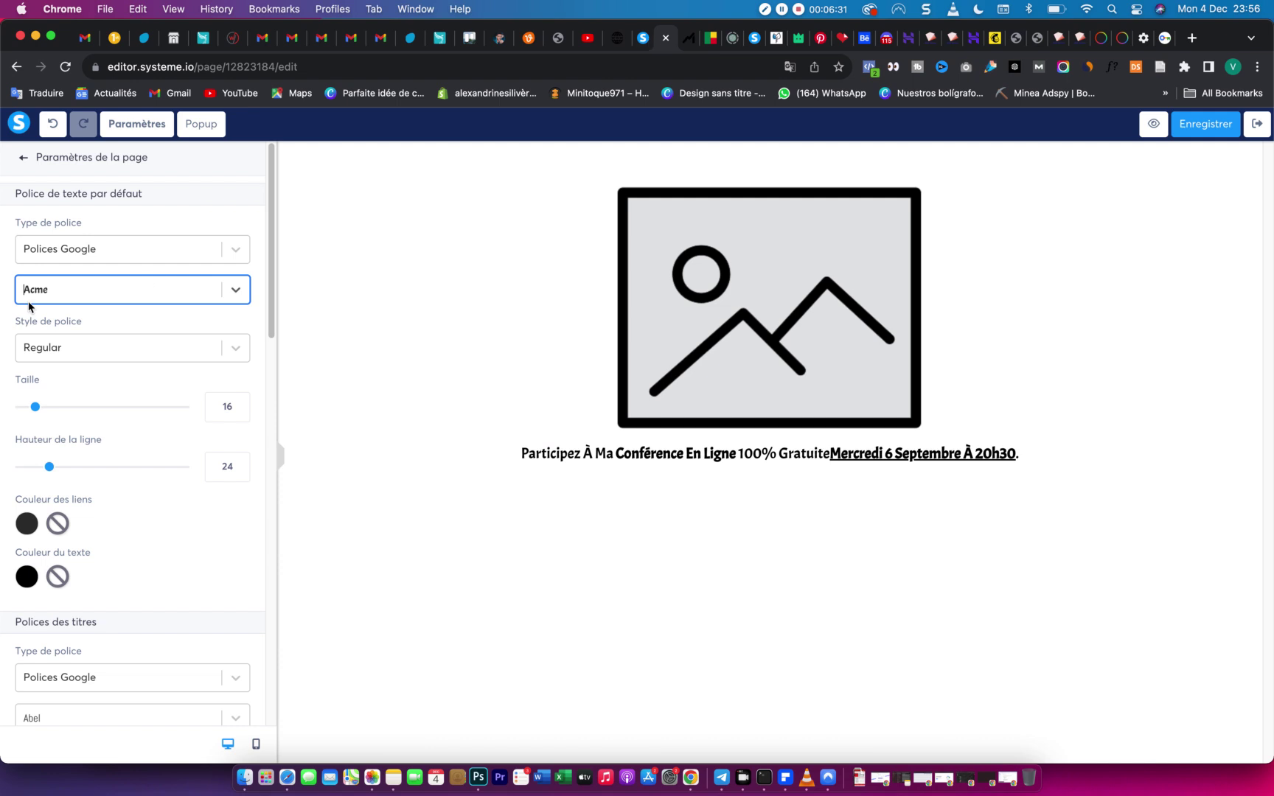
# Search the Google fonts for the default text font with "helve" and "aria".
pyautogui.write('hel')
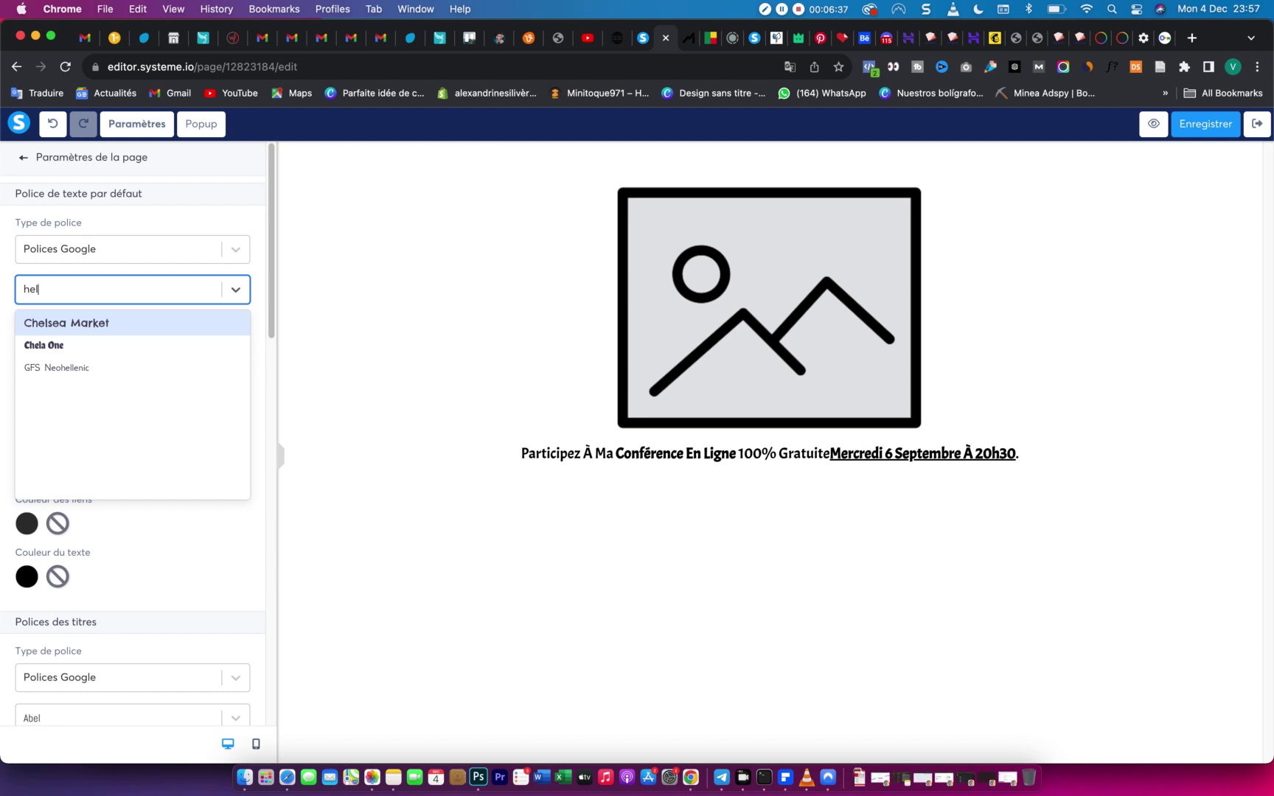
pyautogui.write('ve')
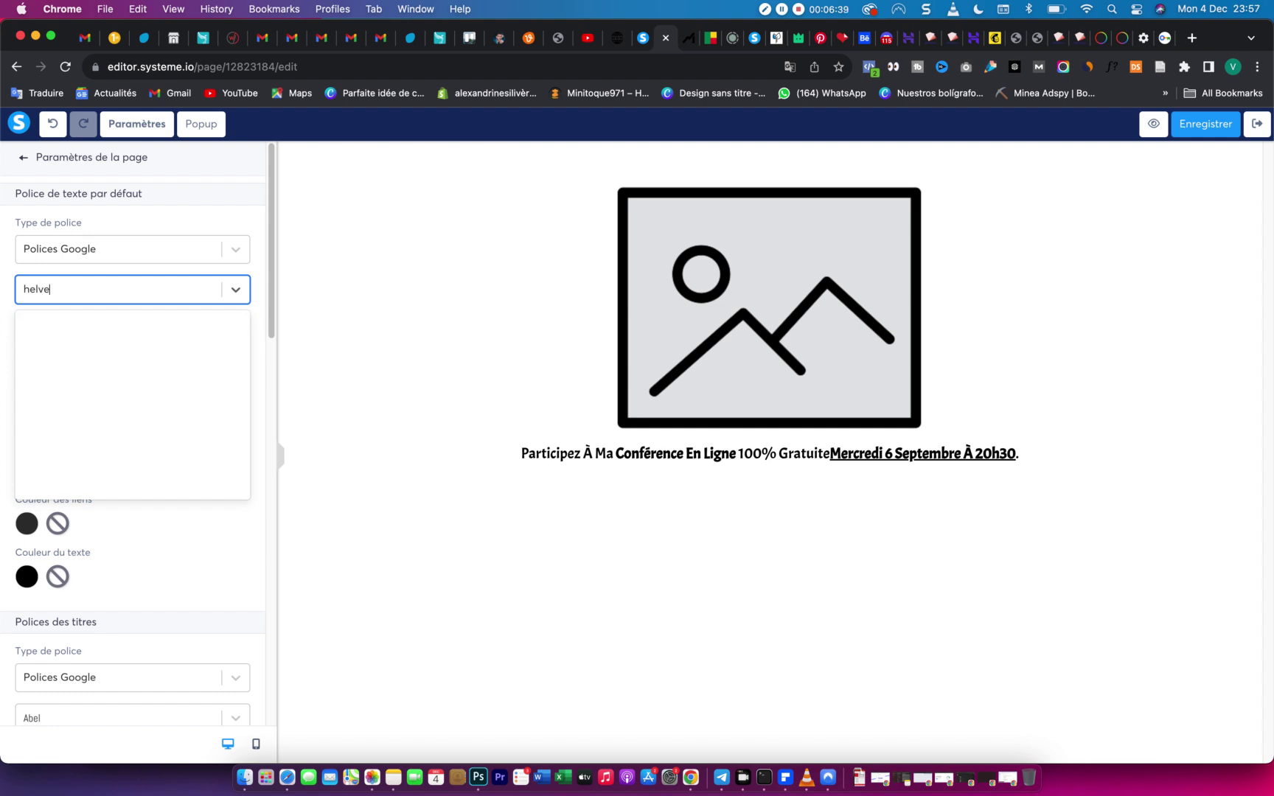
pyautogui.press('BackSpace')
pyautogui.press('BackSpace')
pyautogui.press('BackSpace')
pyautogui.press('BackSpace')
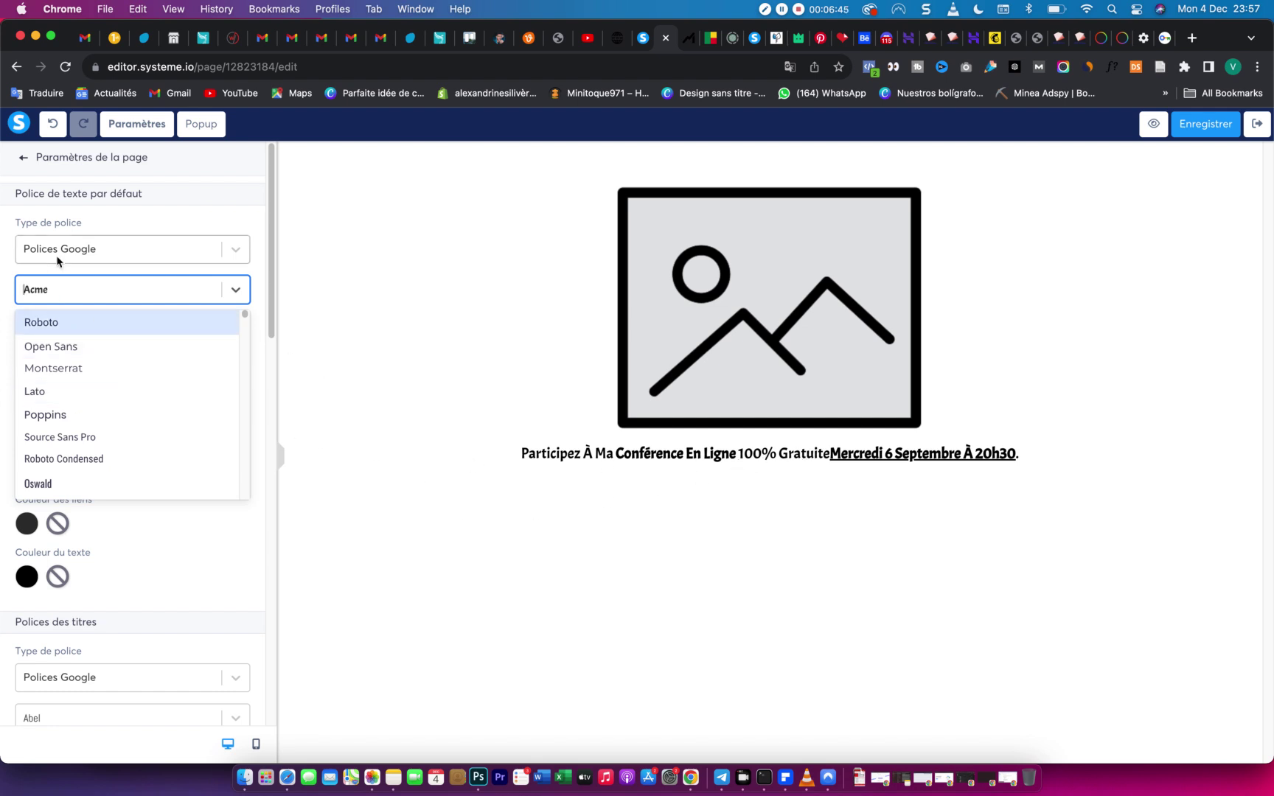
pyautogui.write('aria')
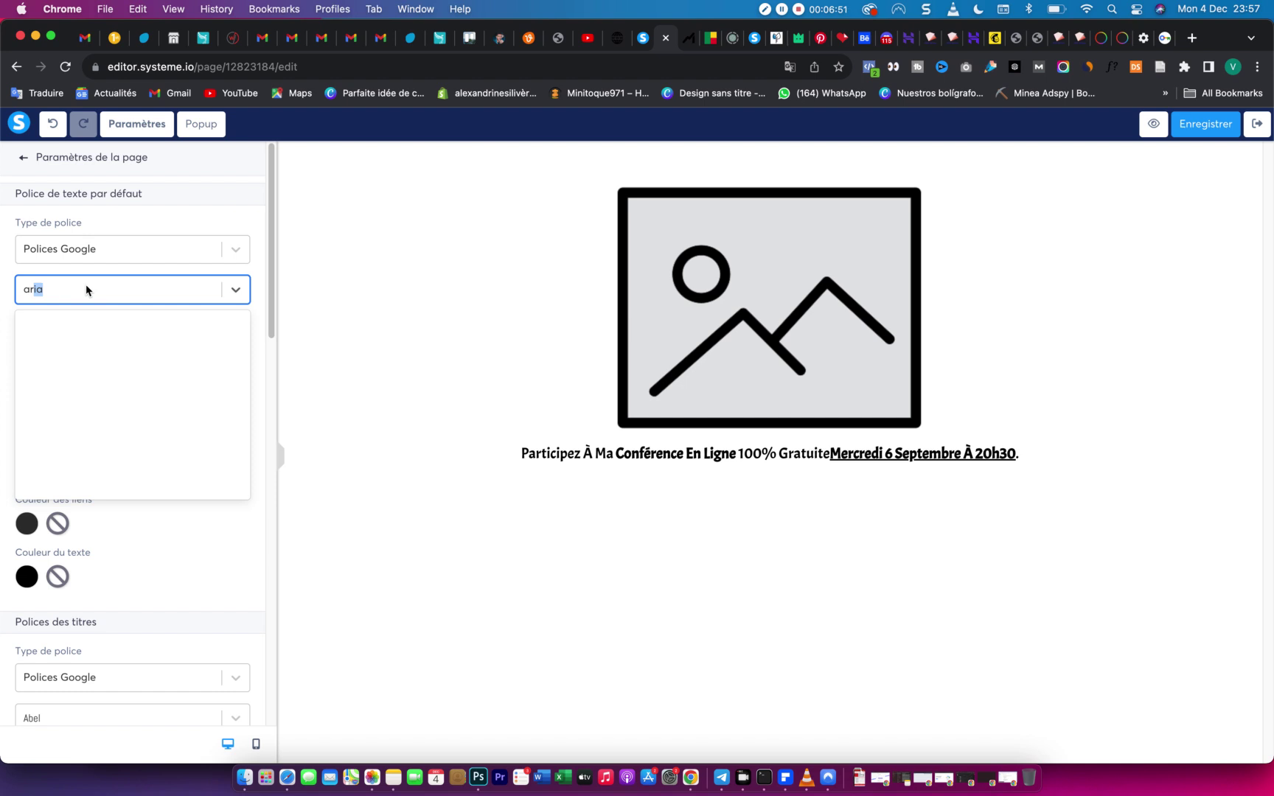
pyautogui.press('BackSpace')
pyautogui.press('BackSpace')
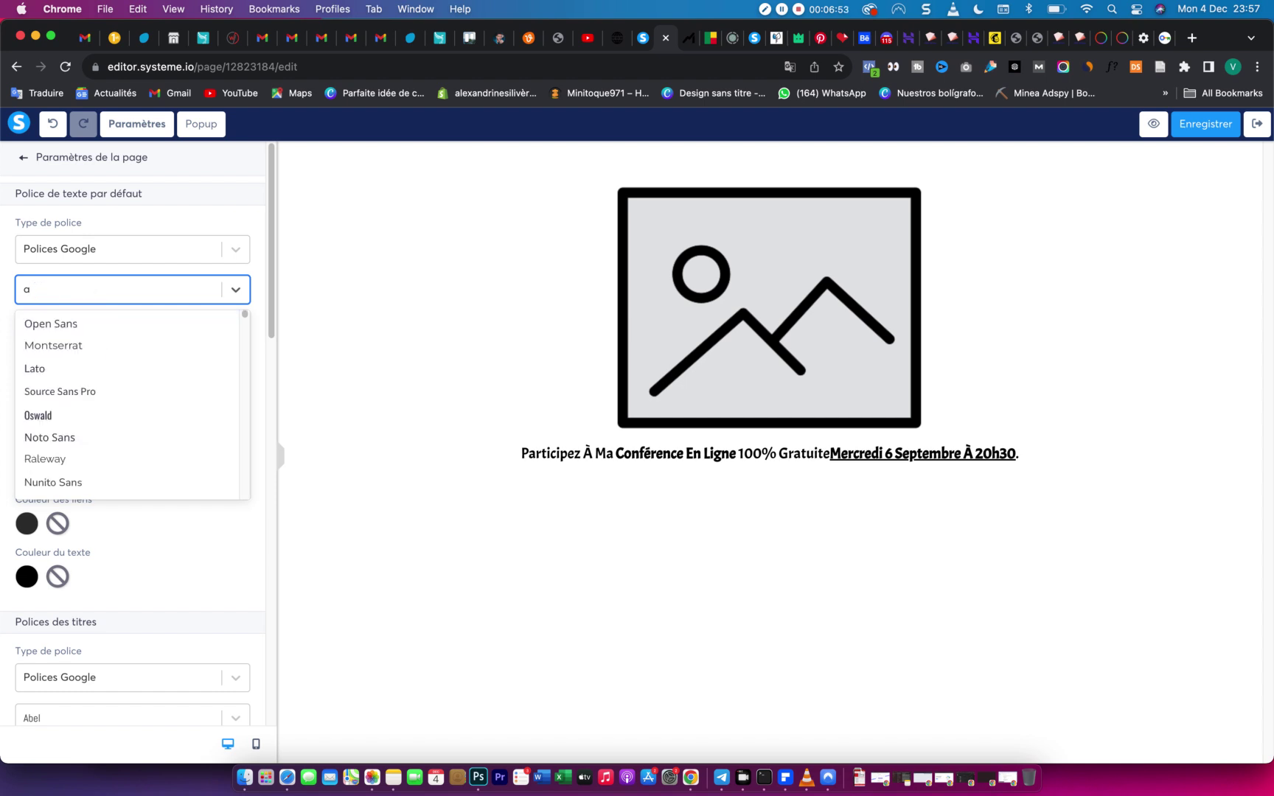
pyautogui.press('BackSpace')
# Look up fonts matching "po", clear the search and set the page's default text font to Montserrat.
pyautogui.write('po')
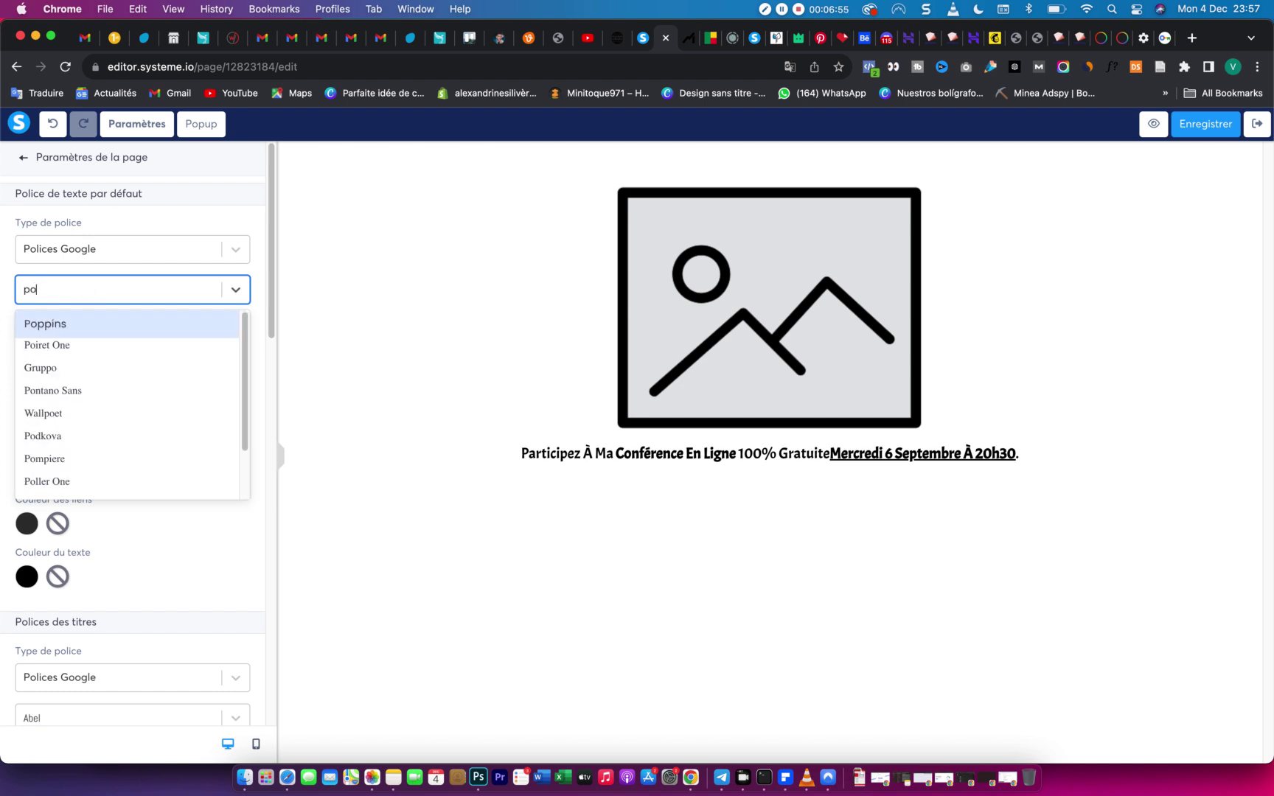
pyautogui.press('BackSpace')
pyautogui.press('BackSpace')
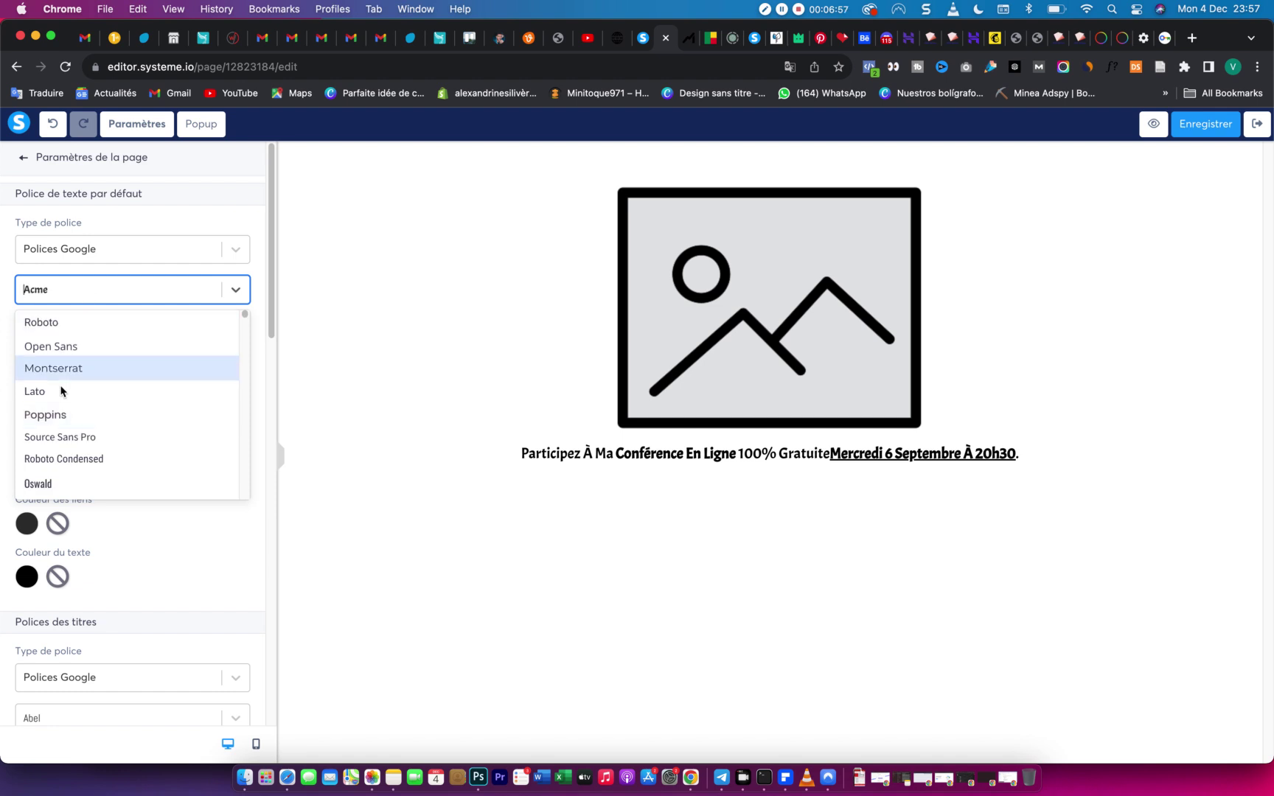
pyautogui.click(73, 368)
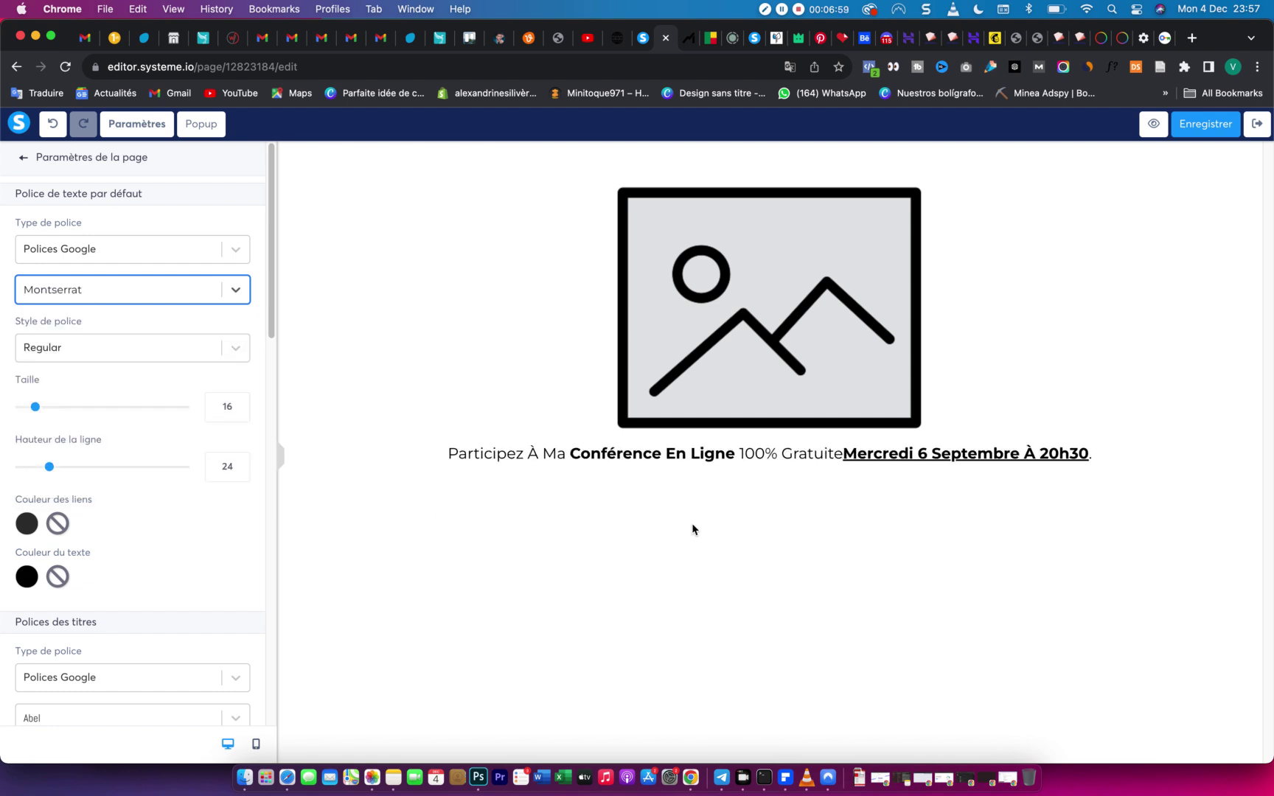
# Break the invitation text before "Mercredi" so the date starts on its own line.
pyautogui.click(819, 448)
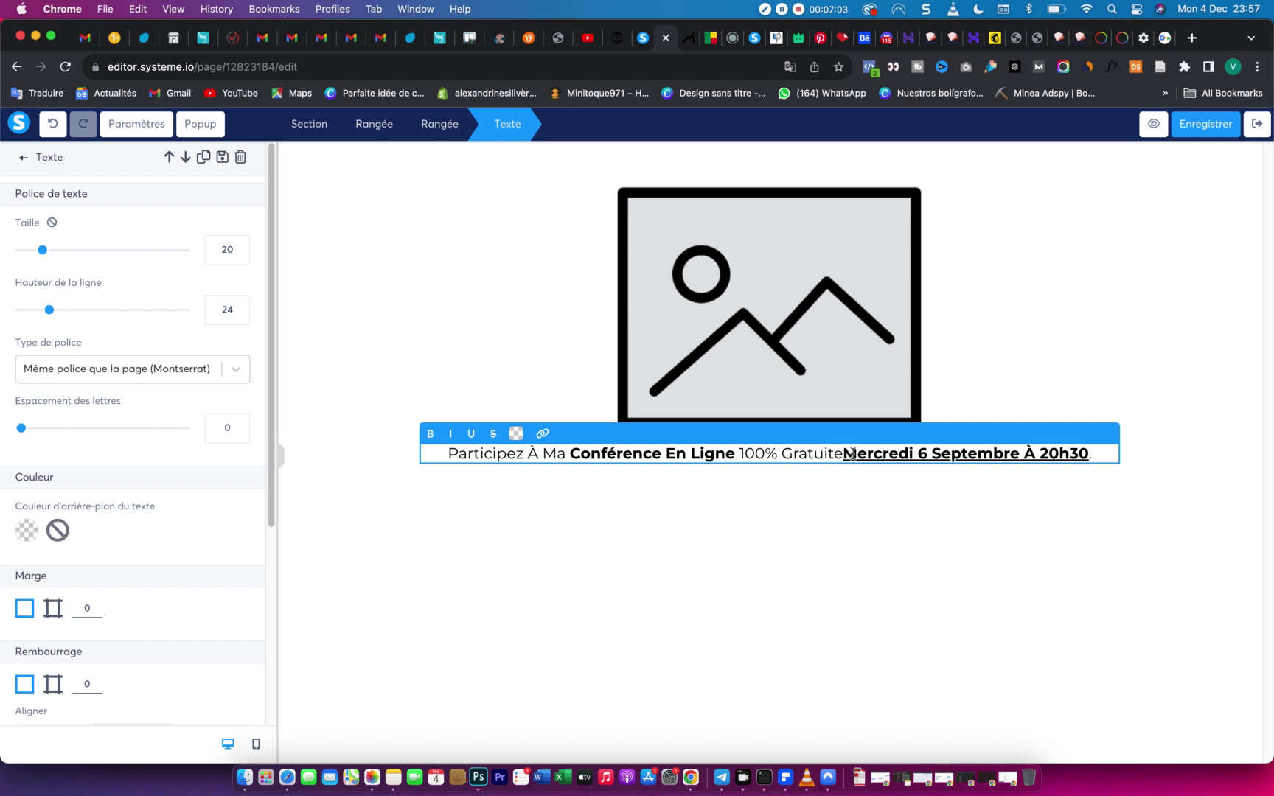
pyautogui.click(851, 453)
pyautogui.press('Return')
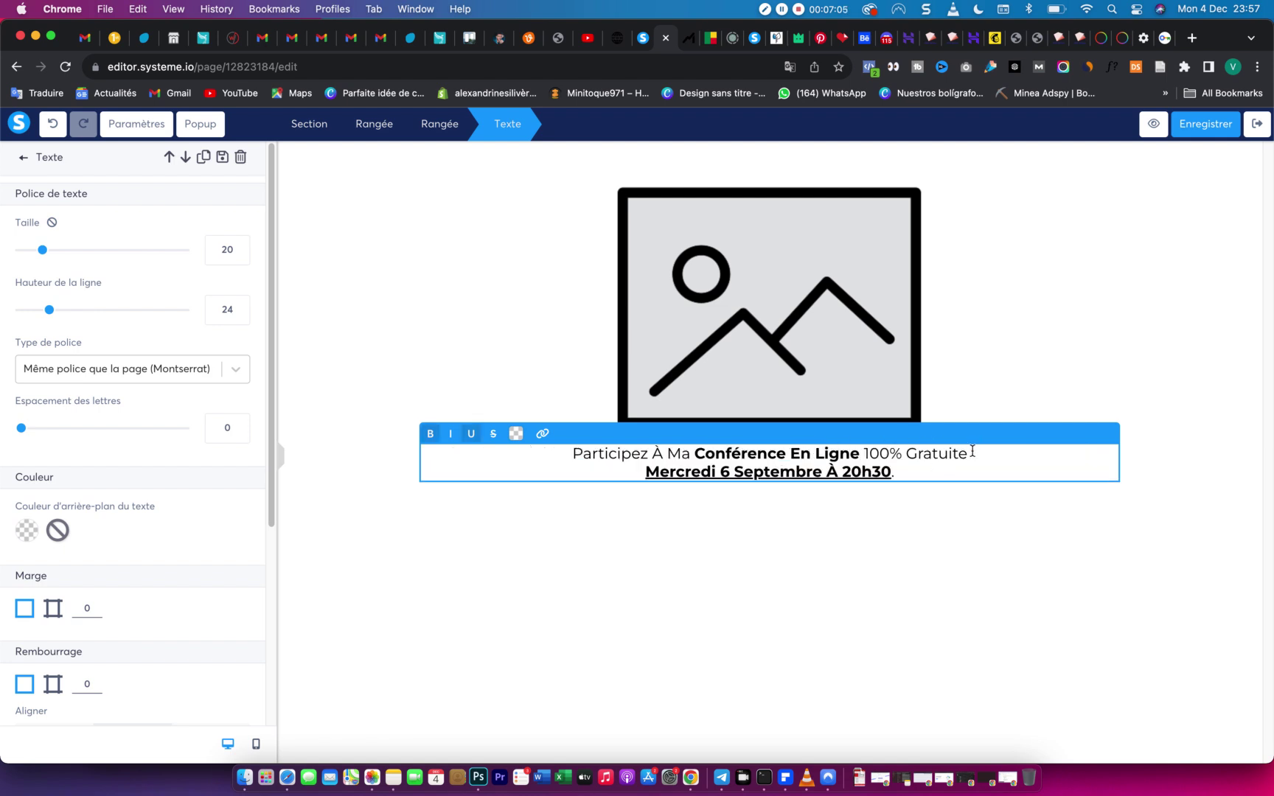
# Set the invitation text's size to 27 and its line height to 31.
pyautogui.moveTo(973, 452); pyautogui.dragTo(560, 448)
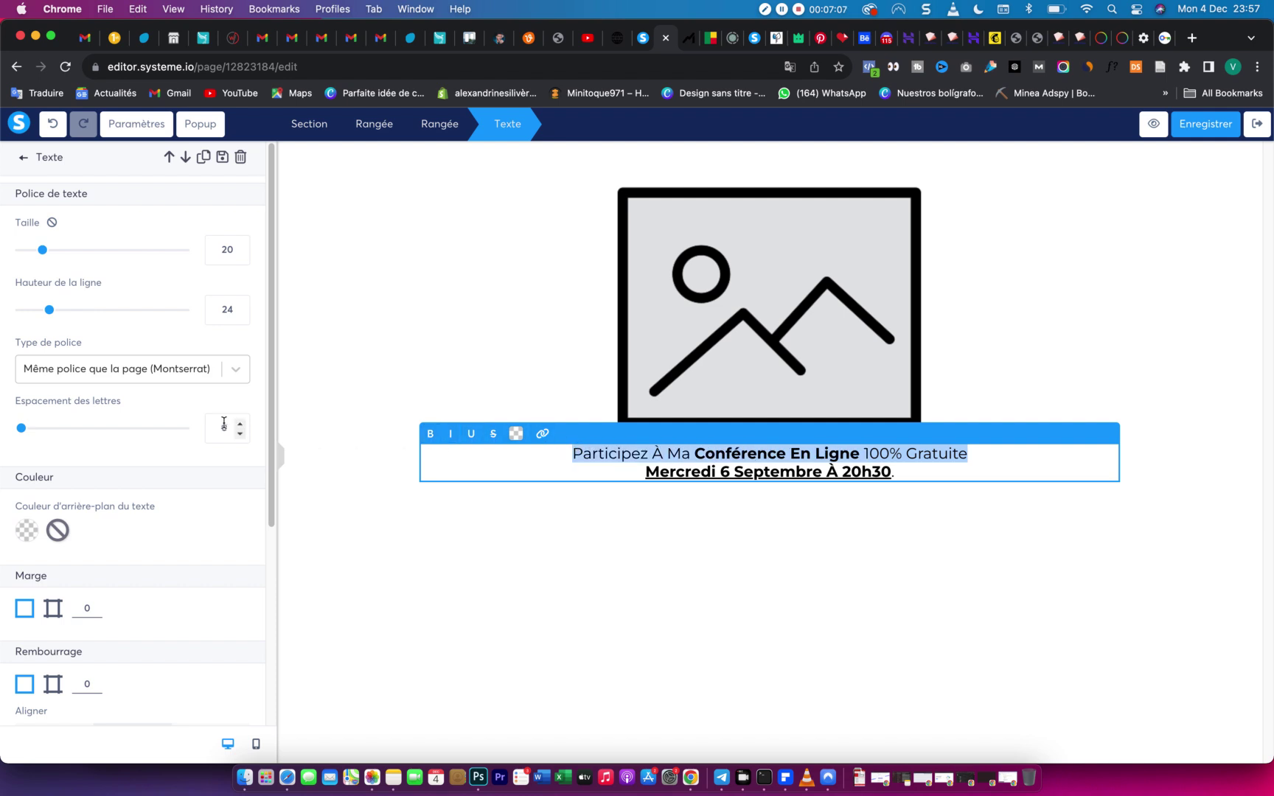
pyautogui.moveTo(43, 250); pyautogui.dragTo(56, 254)
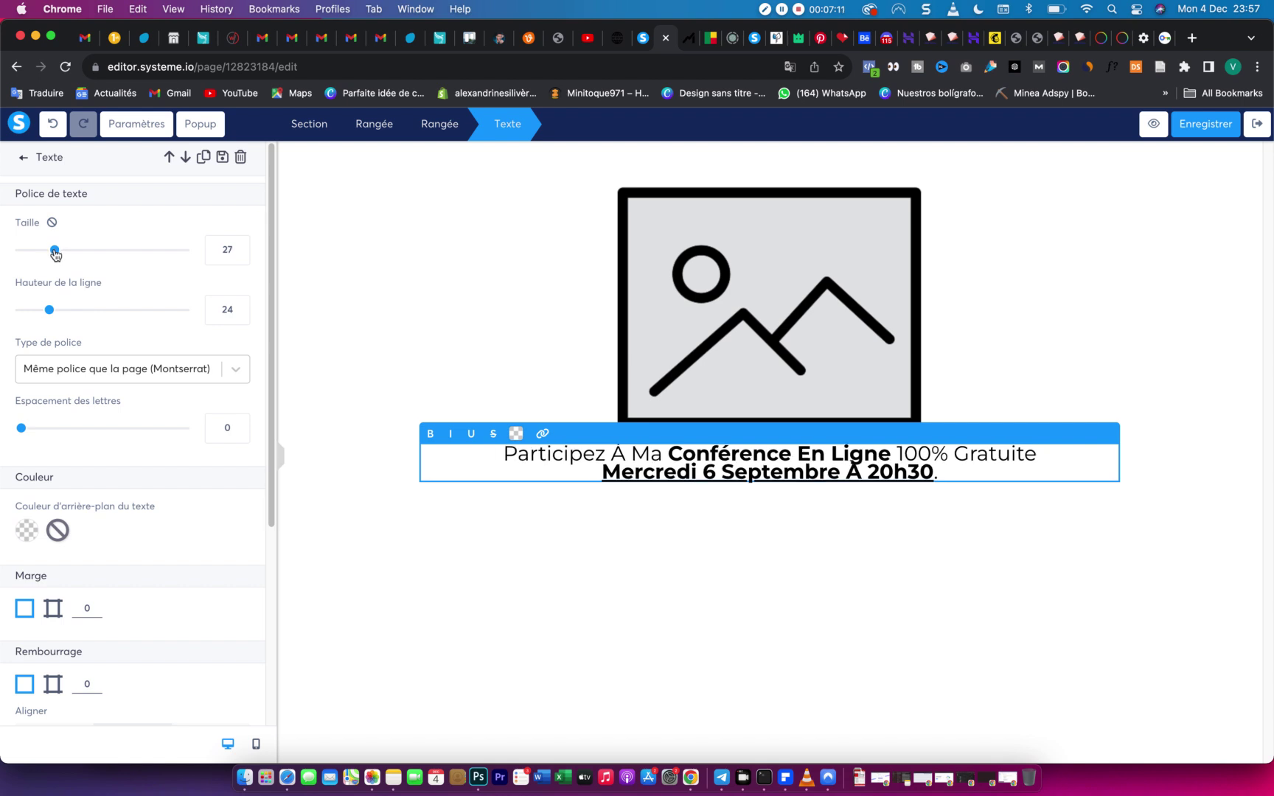
pyautogui.click(696, 48)
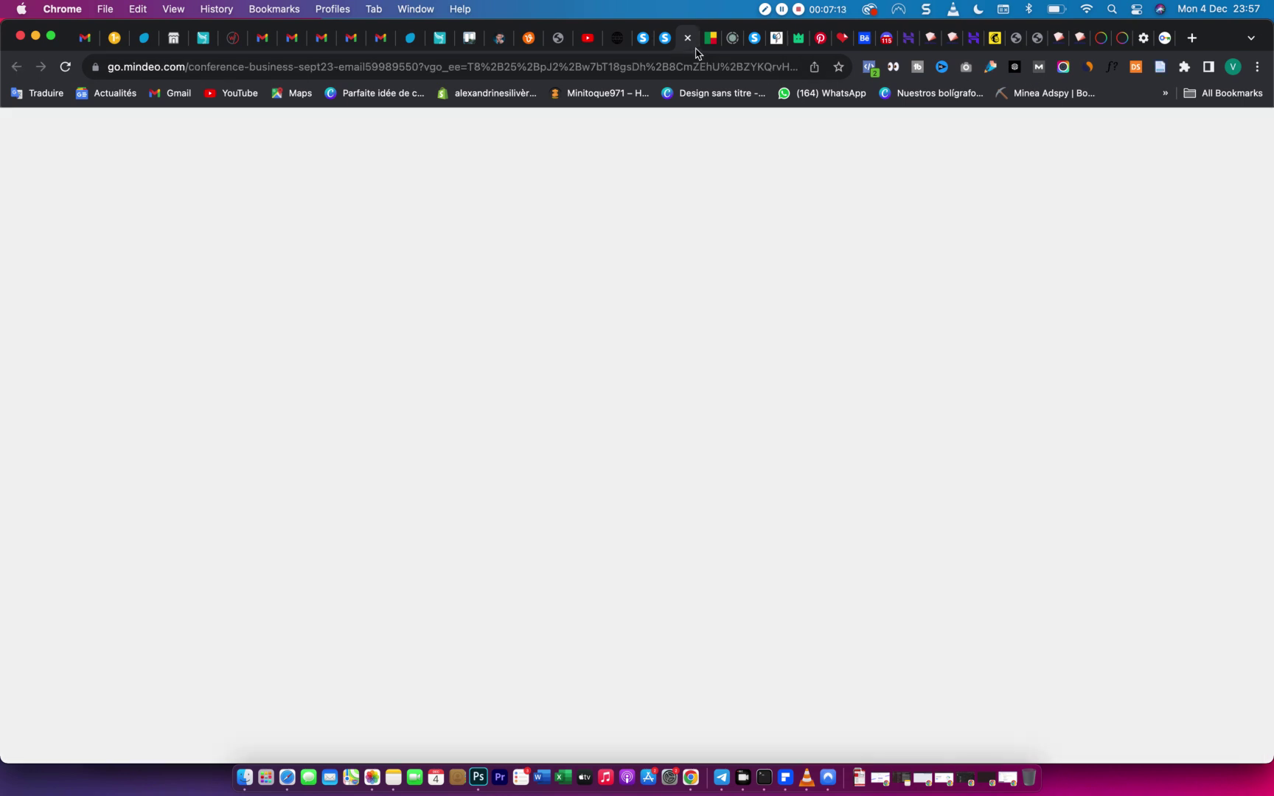
pyautogui.click(656, 49)
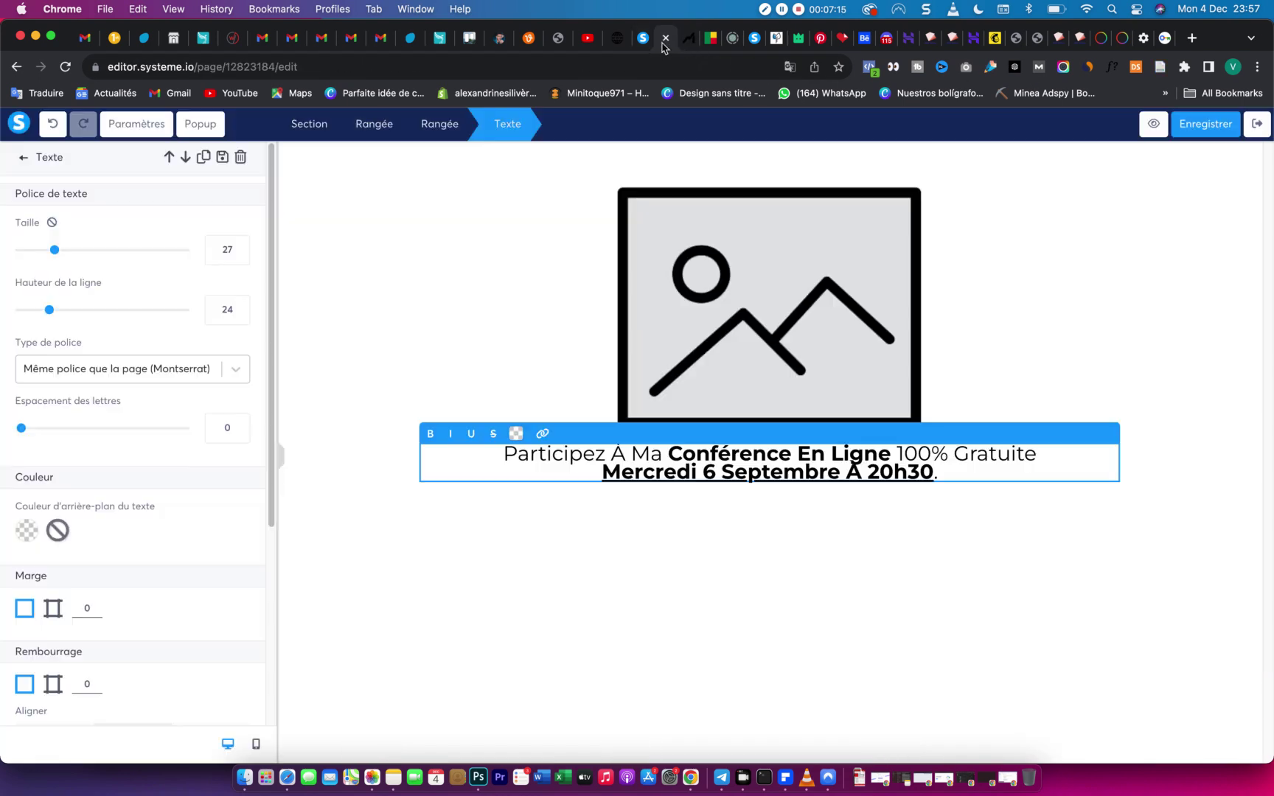
pyautogui.moveTo(49, 309); pyautogui.dragTo(62, 313)
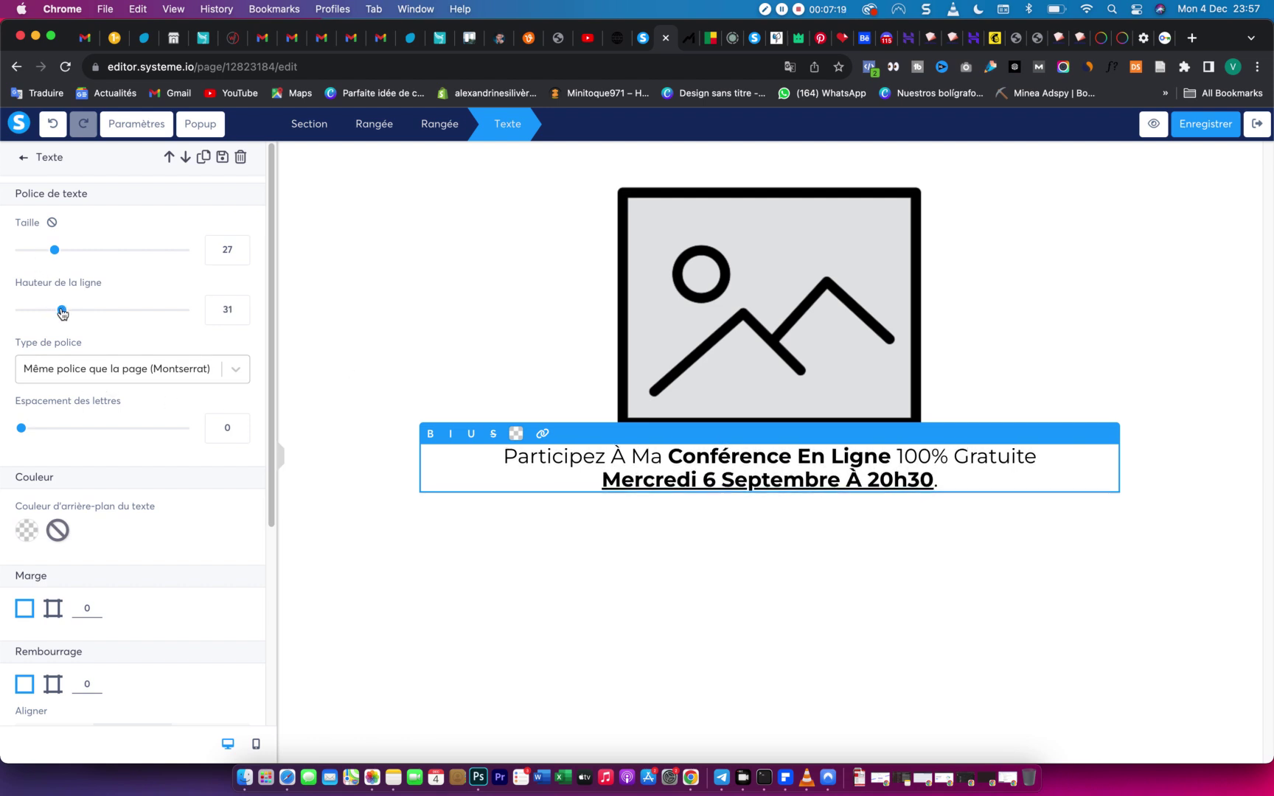
# Change the date in the invitation text to "Mercredi 17 Décembbre", keeping the time.
pyautogui.click(727, 483)
pyautogui.doubleClick(709, 479)
pyautogui.write('2')
pyautogui.press('BackSpace')
pyautogui.write('17')
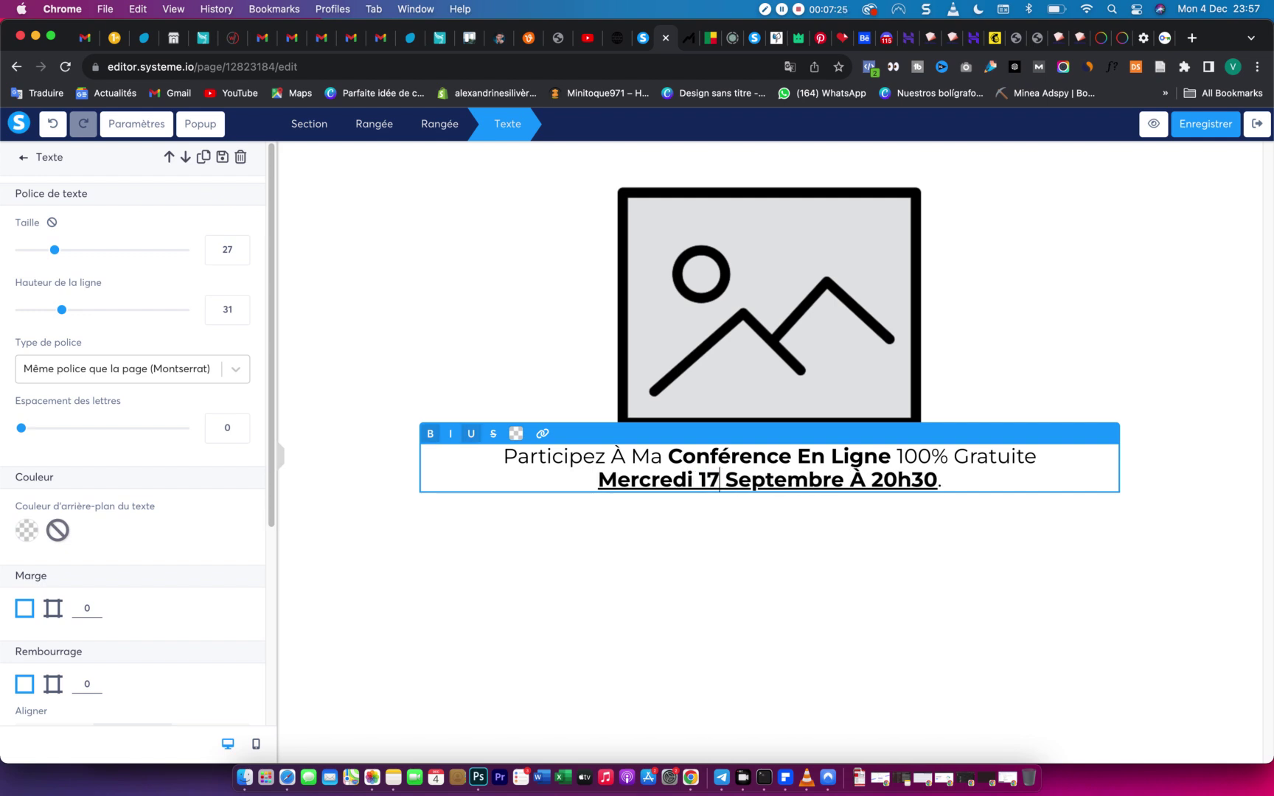
pyautogui.doubleClick(785, 477)
pyautogui.write('De')
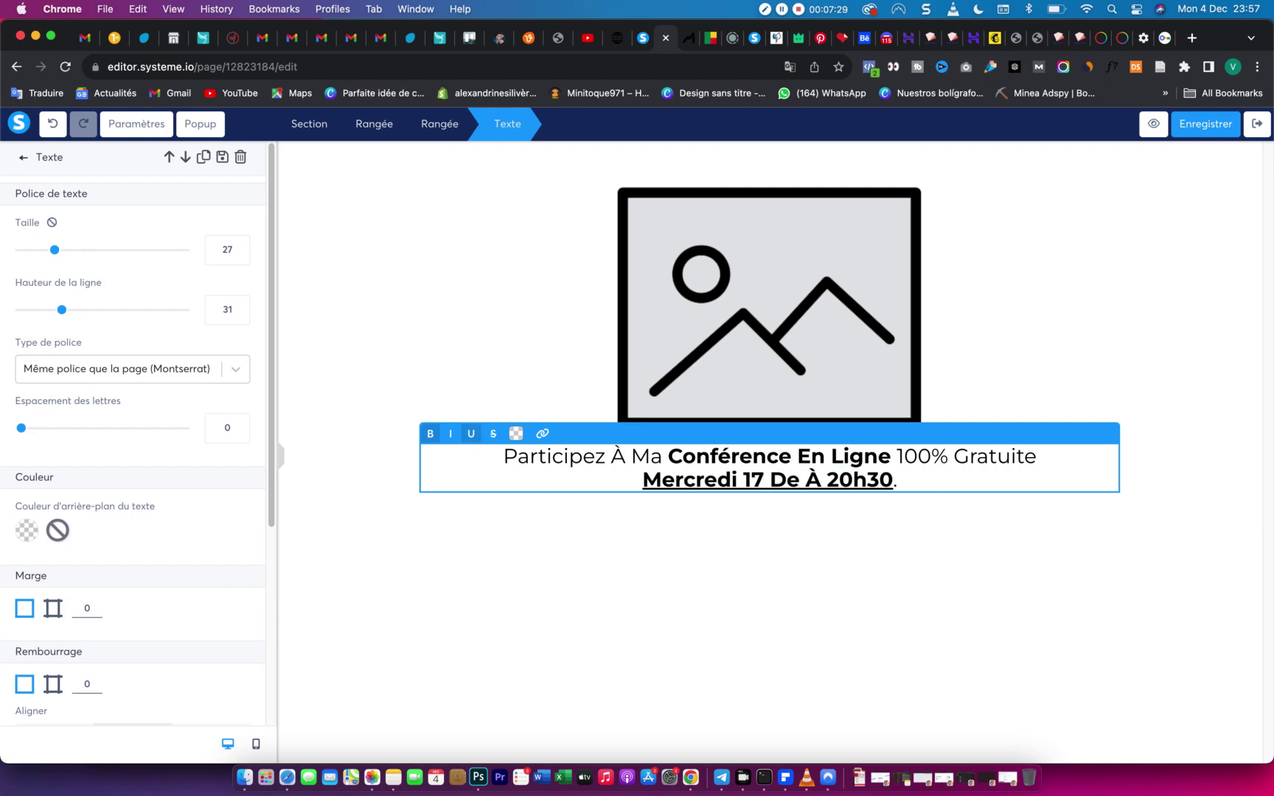
pyautogui.write('écembbre')
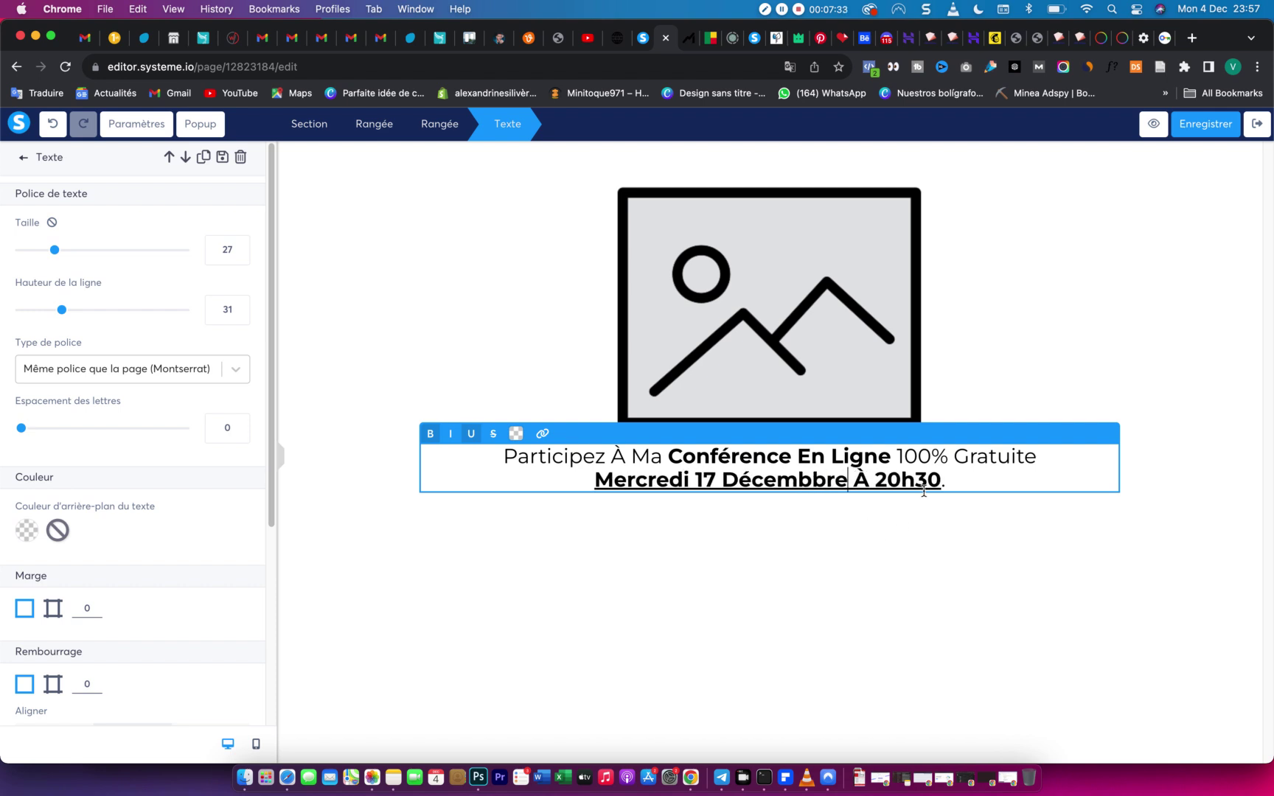
pyautogui.click(960, 485)
# Upload backgrounds-2-.png to the image library from the image placeholder's settings and close the library without inserting it.
pyautogui.click(794, 307)
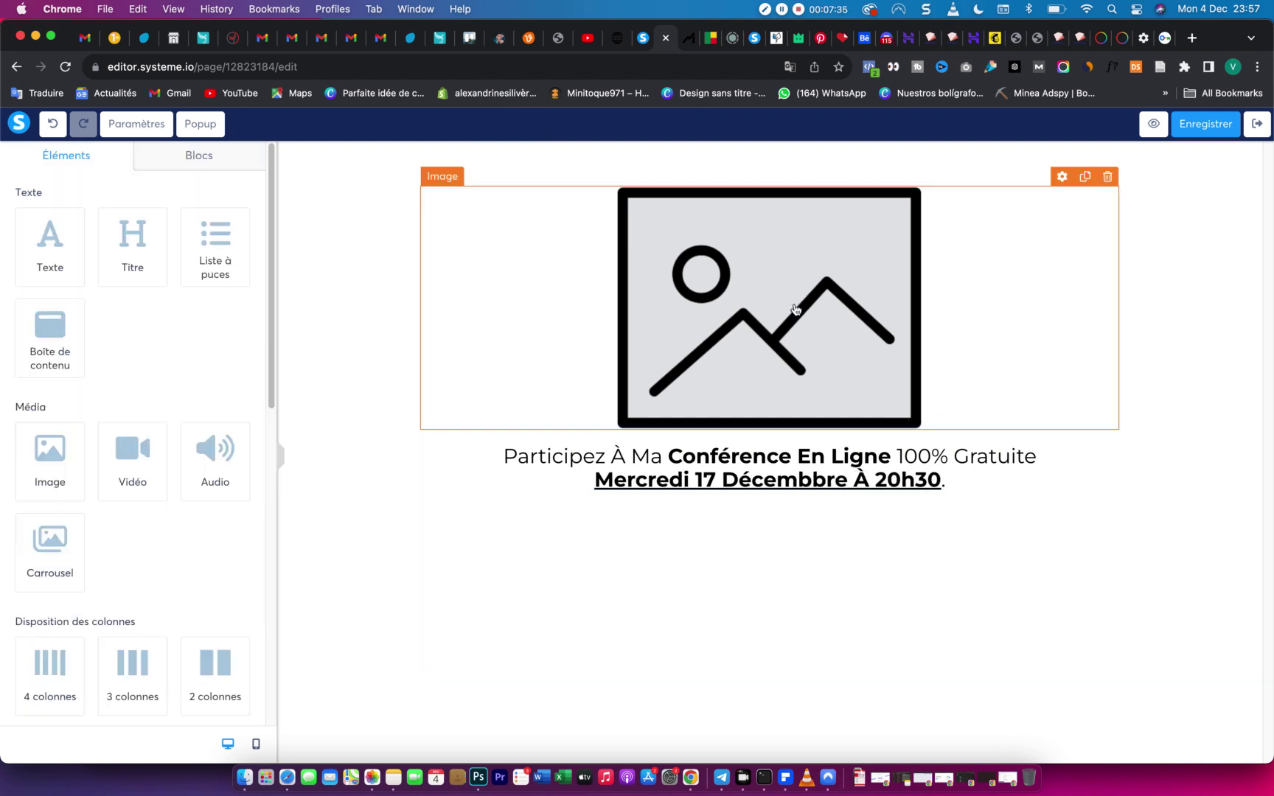
pyautogui.click(812, 305)
pyautogui.click(812, 305)
pyautogui.click(741, 256)
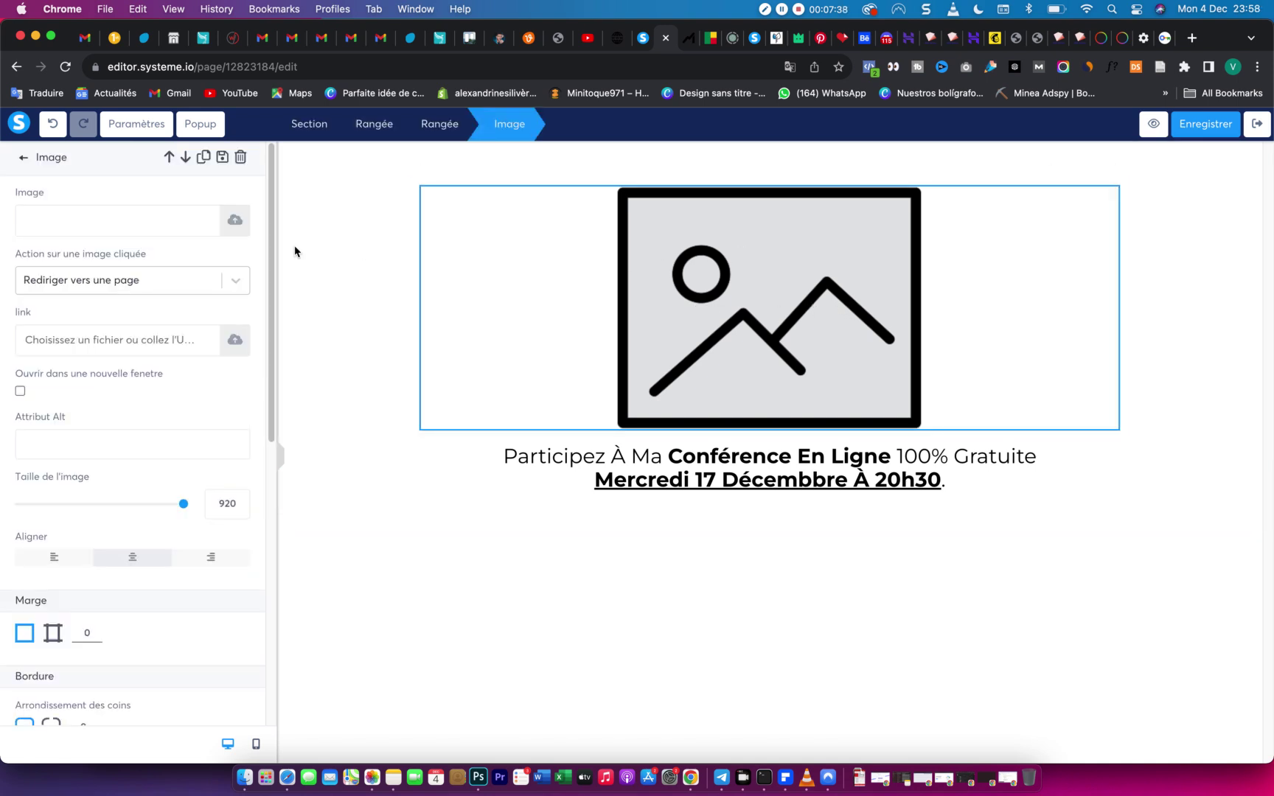
pyautogui.click(242, 231)
pyautogui.click(236, 741)
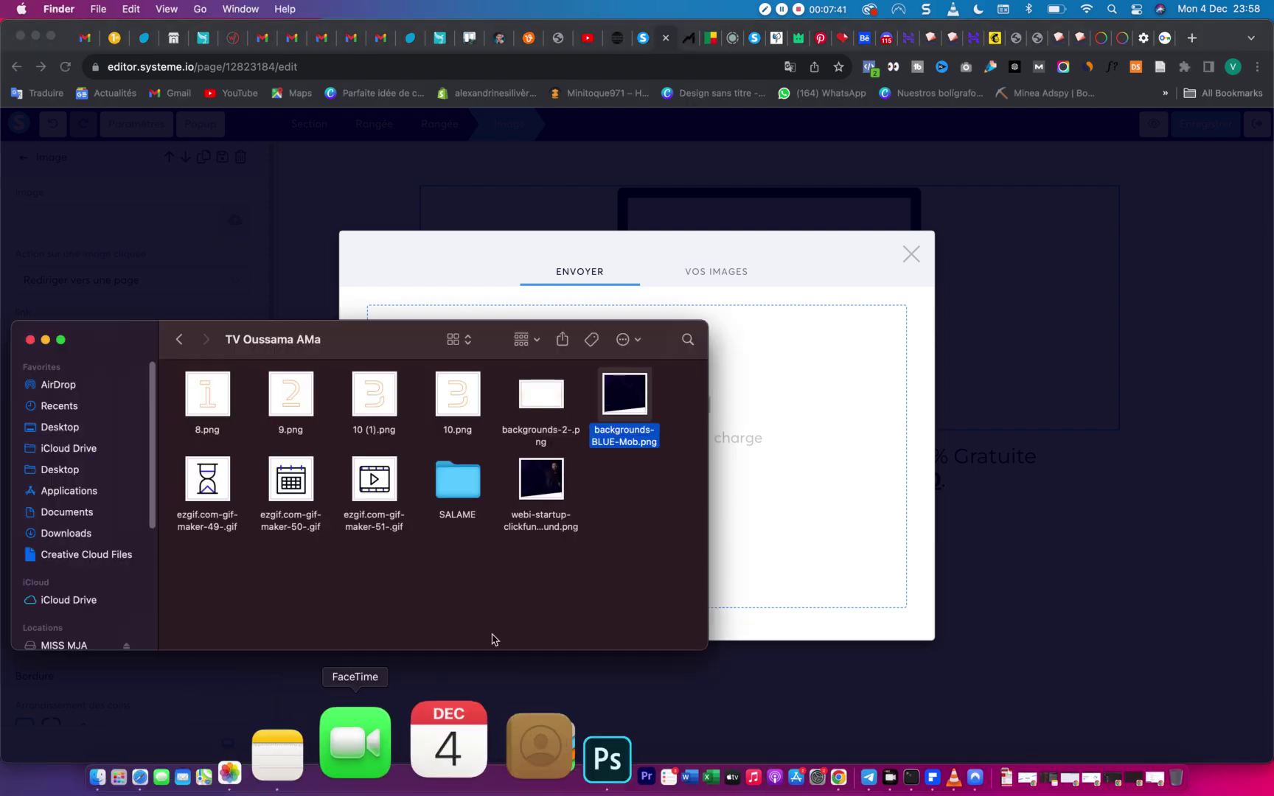
pyautogui.moveTo(549, 400); pyautogui.dragTo(770, 409)
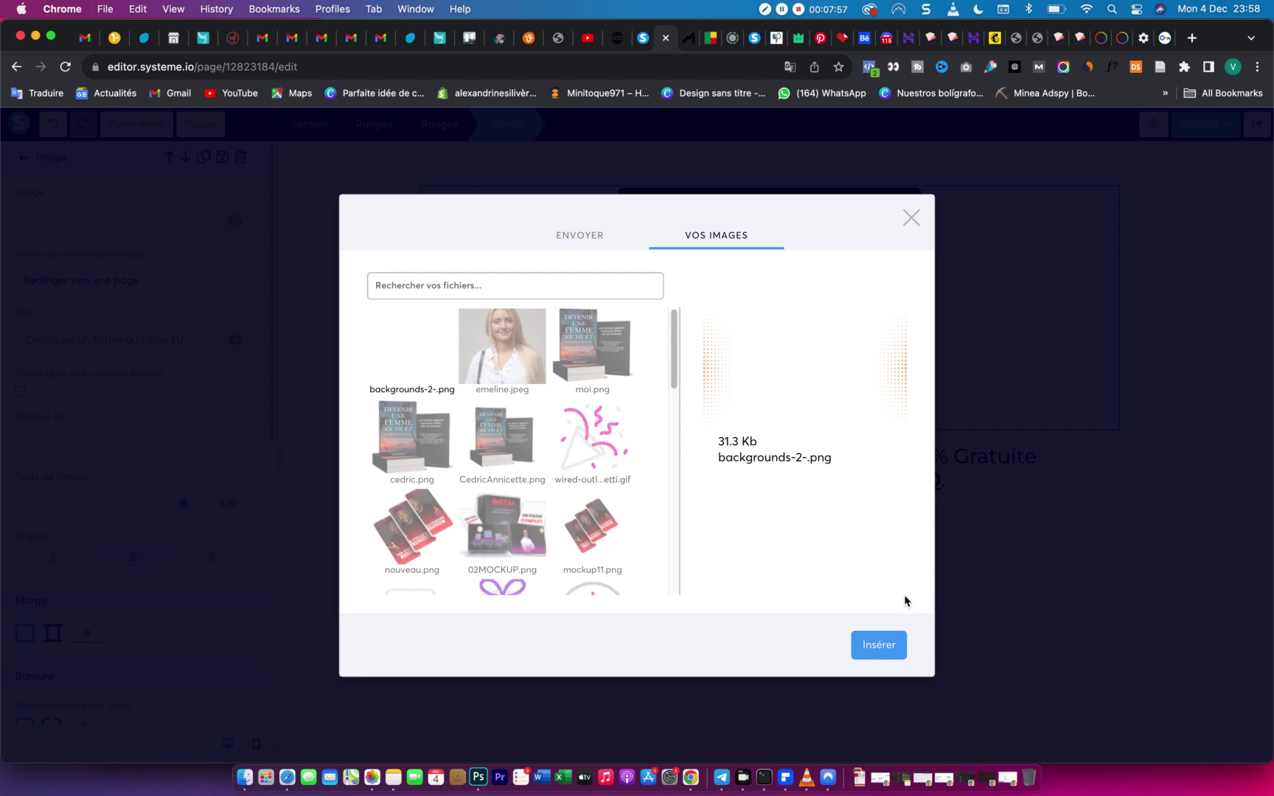
pyautogui.click(912, 221)
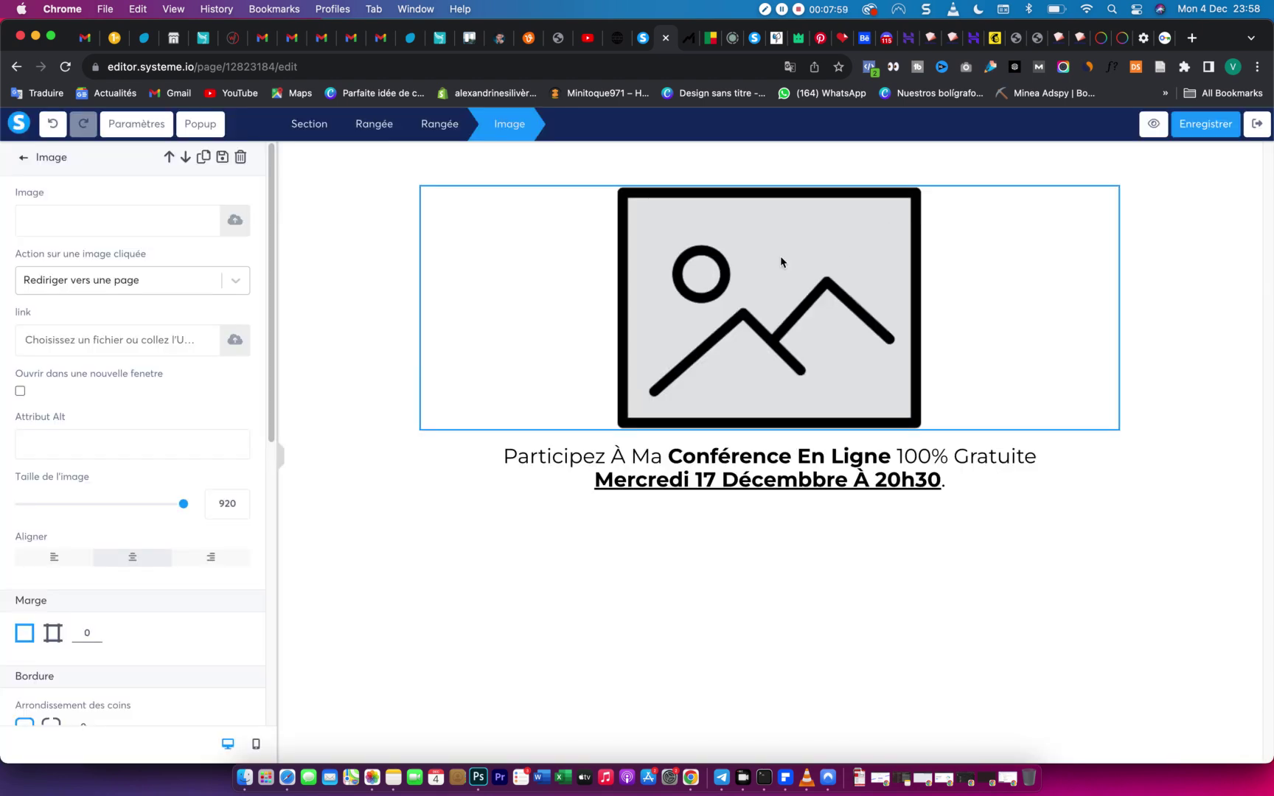
# Save the white Mindeo logo from the Mindeo page to the Downloads folder as Mindeo_Logotype_Blanc.
pyautogui.hotkey('ctrl', 'Tab')
pyautogui.rightClick(645, 168)
pyautogui.click(711, 186)
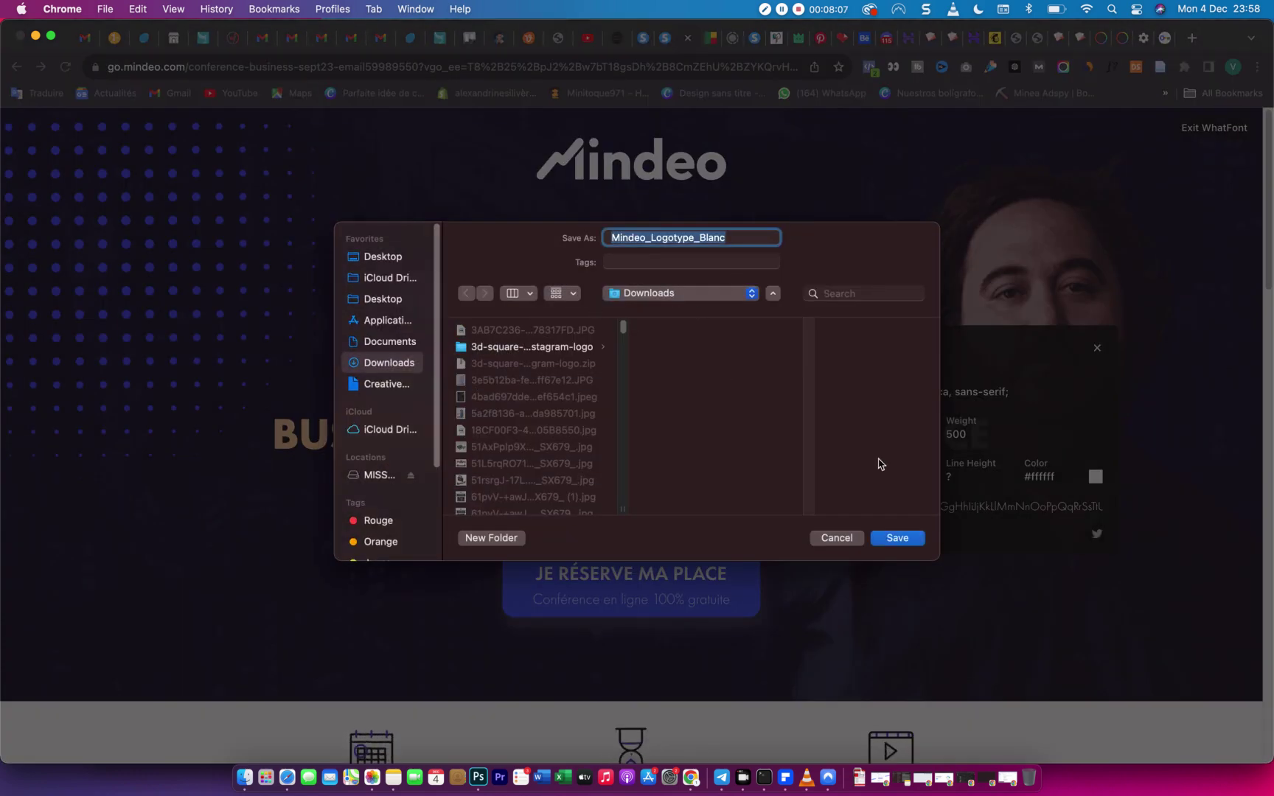
pyautogui.click(895, 537)
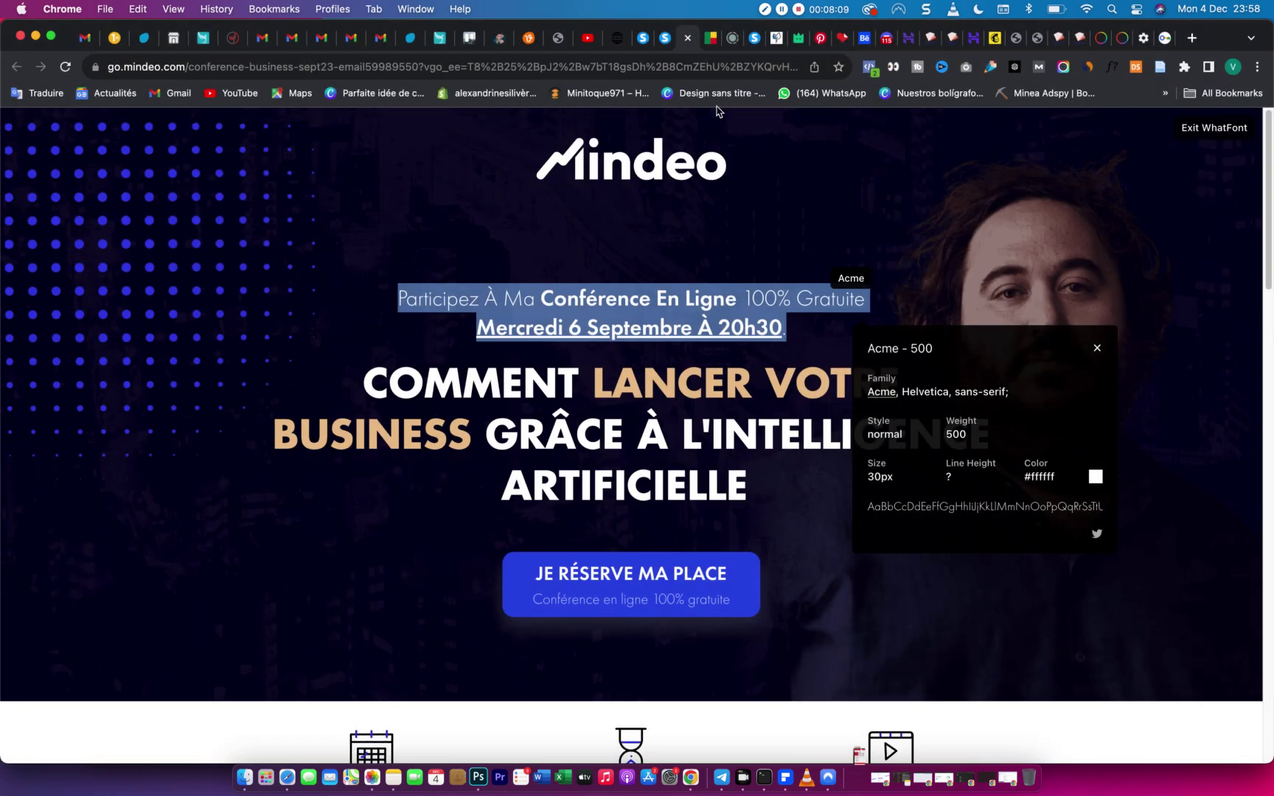
# Upload Mindeo_Logotype_Blanc.png from the Downloads folder and insert it into the image placeholder above the invitation text.
pyautogui.click(667, 43)
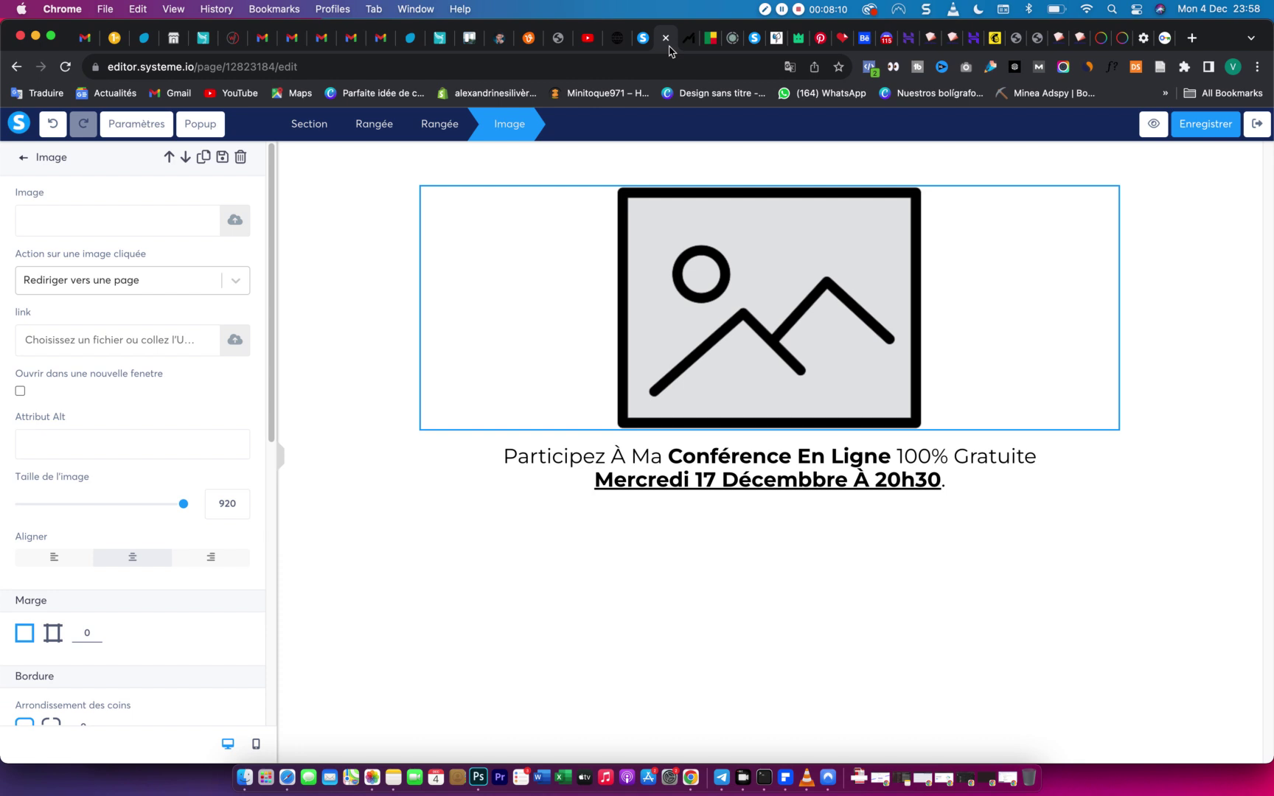
pyautogui.click(225, 221)
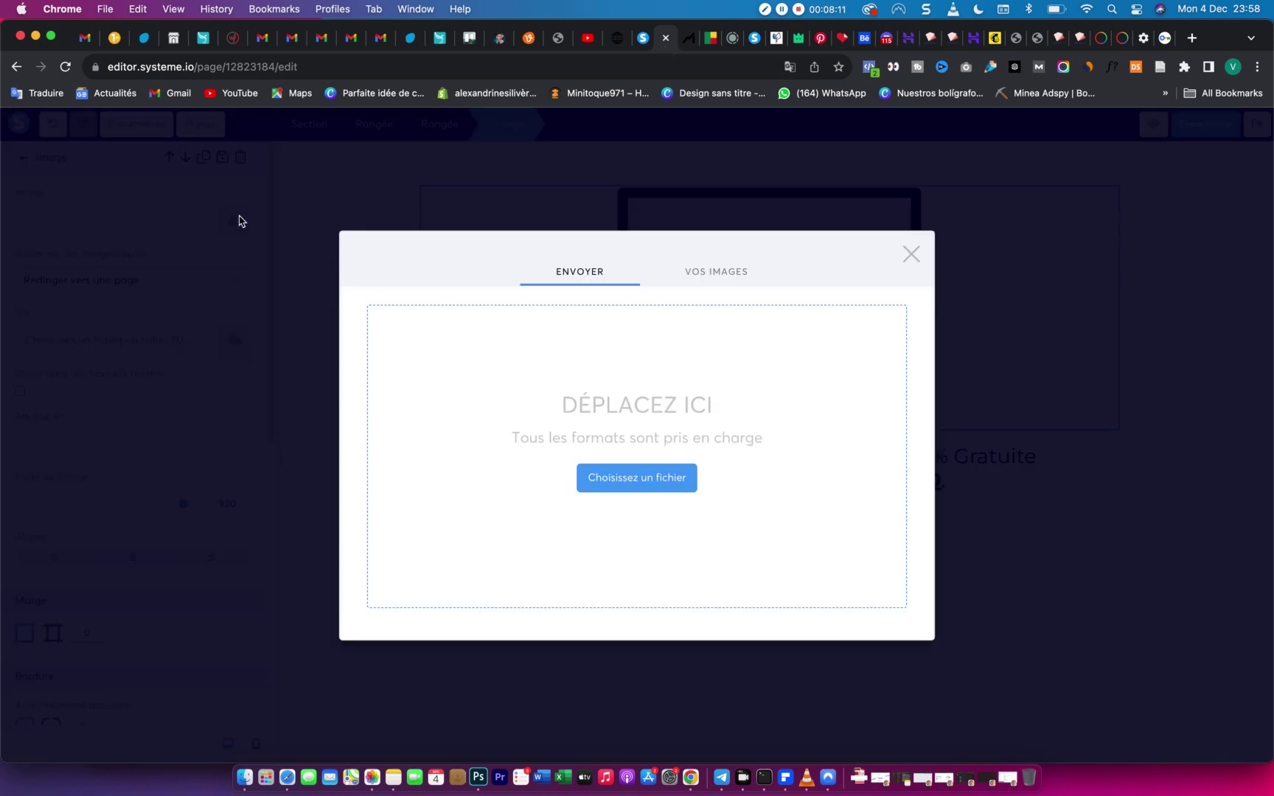
pyautogui.click(244, 775)
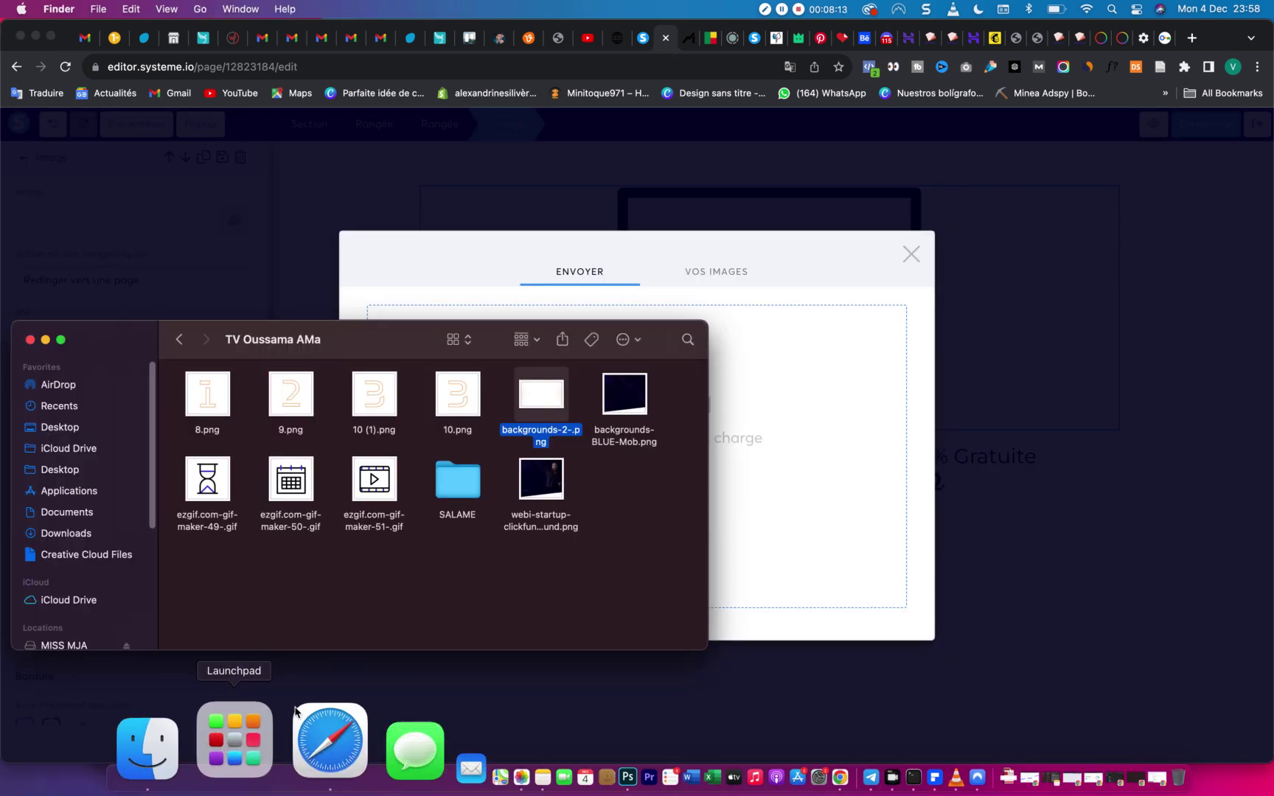
pyautogui.click(62, 536)
pyautogui.moveTo(206, 397); pyautogui.dragTo(799, 380)
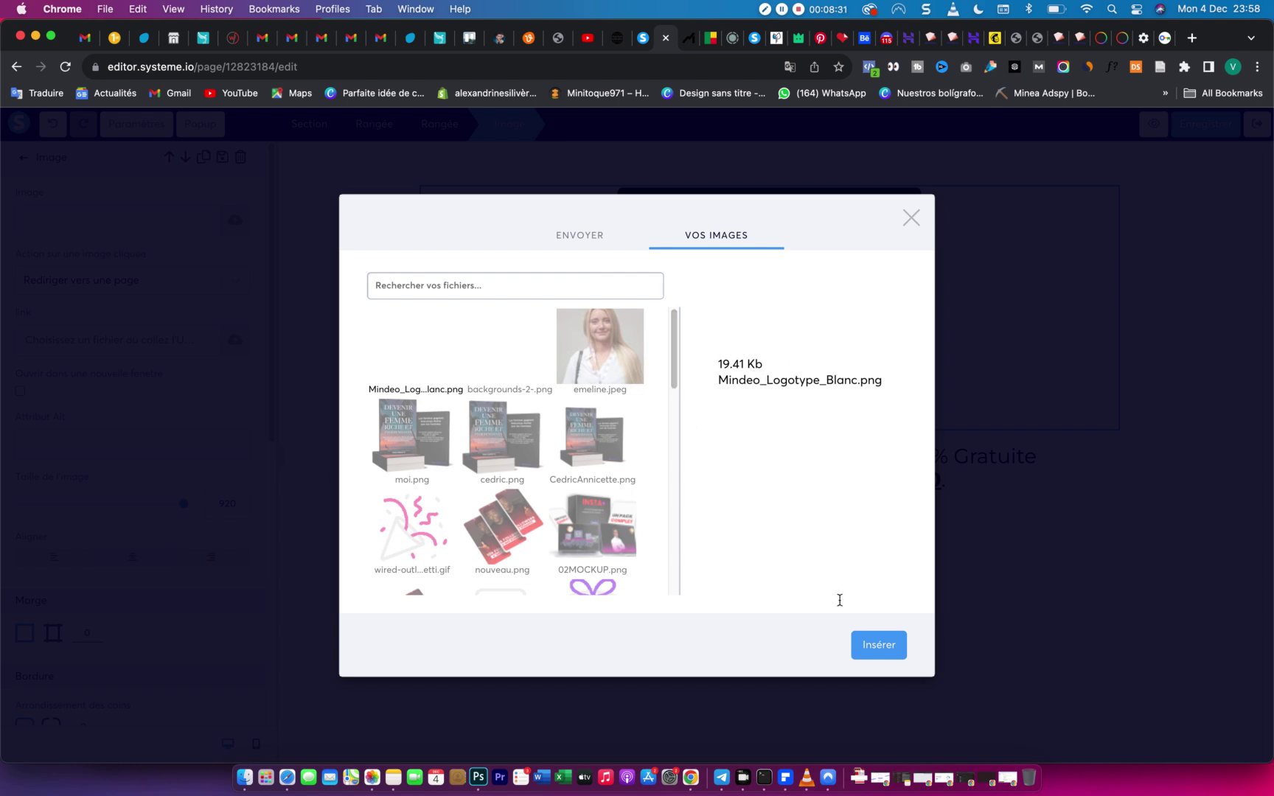
pyautogui.click(879, 647)
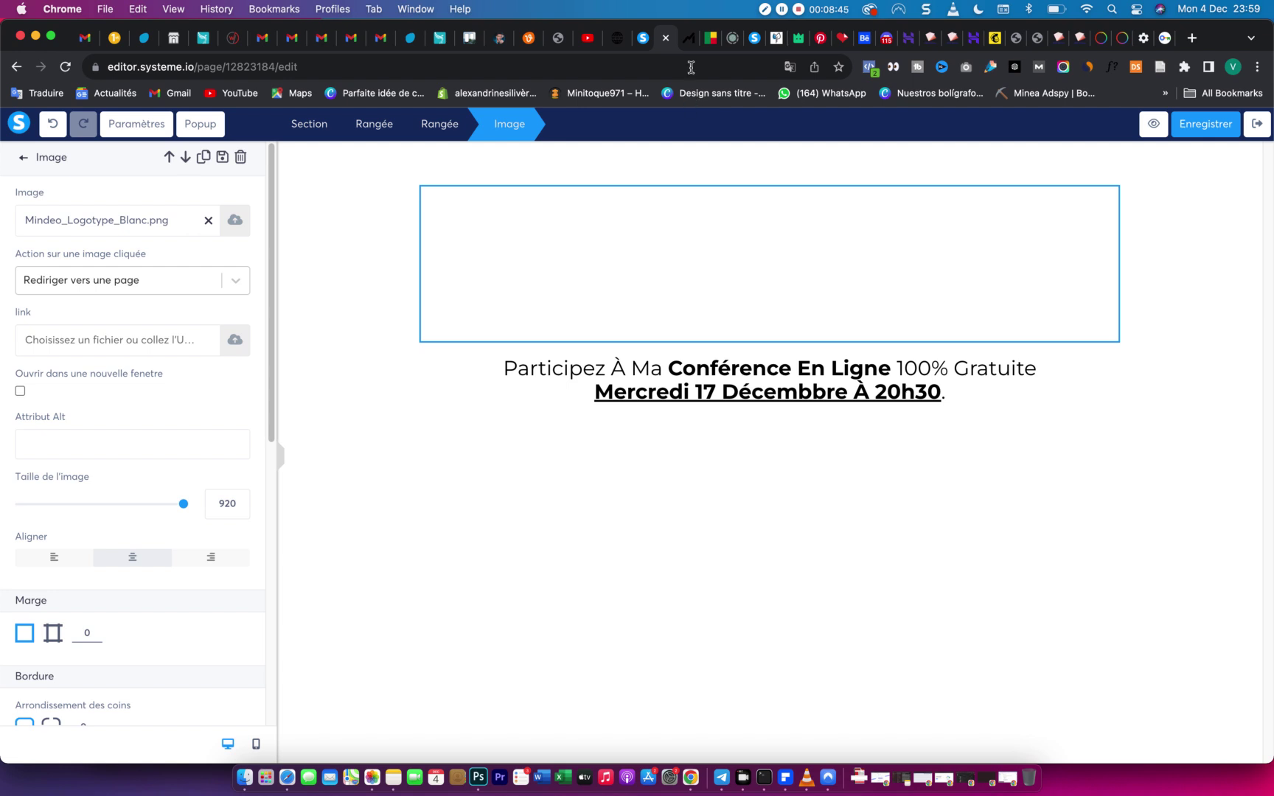
# Switch to the Mindeo page, exit WhatFont and copy the headline "COMMENT LANCER VOTRE BUSINESS GRÂCE À L'INTELLIGENCE ARTIFICIELLE".
pyautogui.click(688, 37)
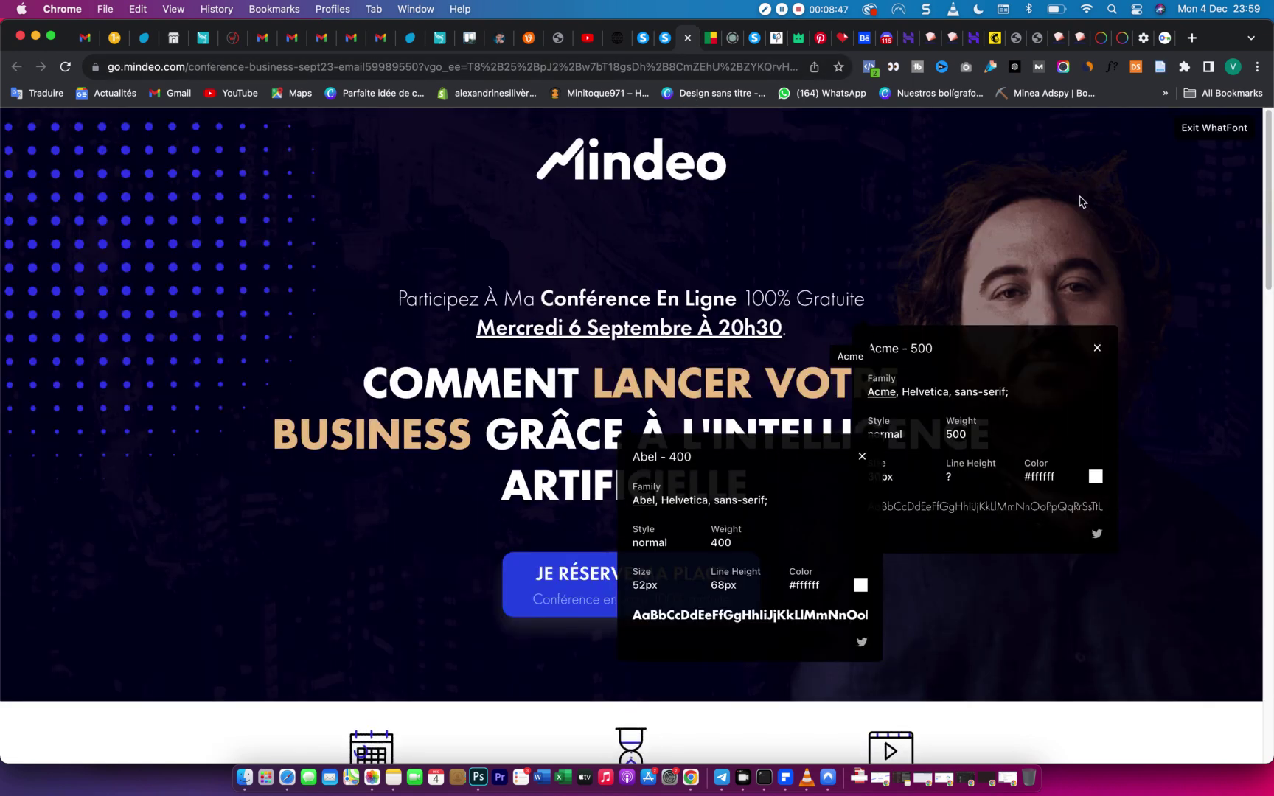
pyautogui.click(1111, 68)
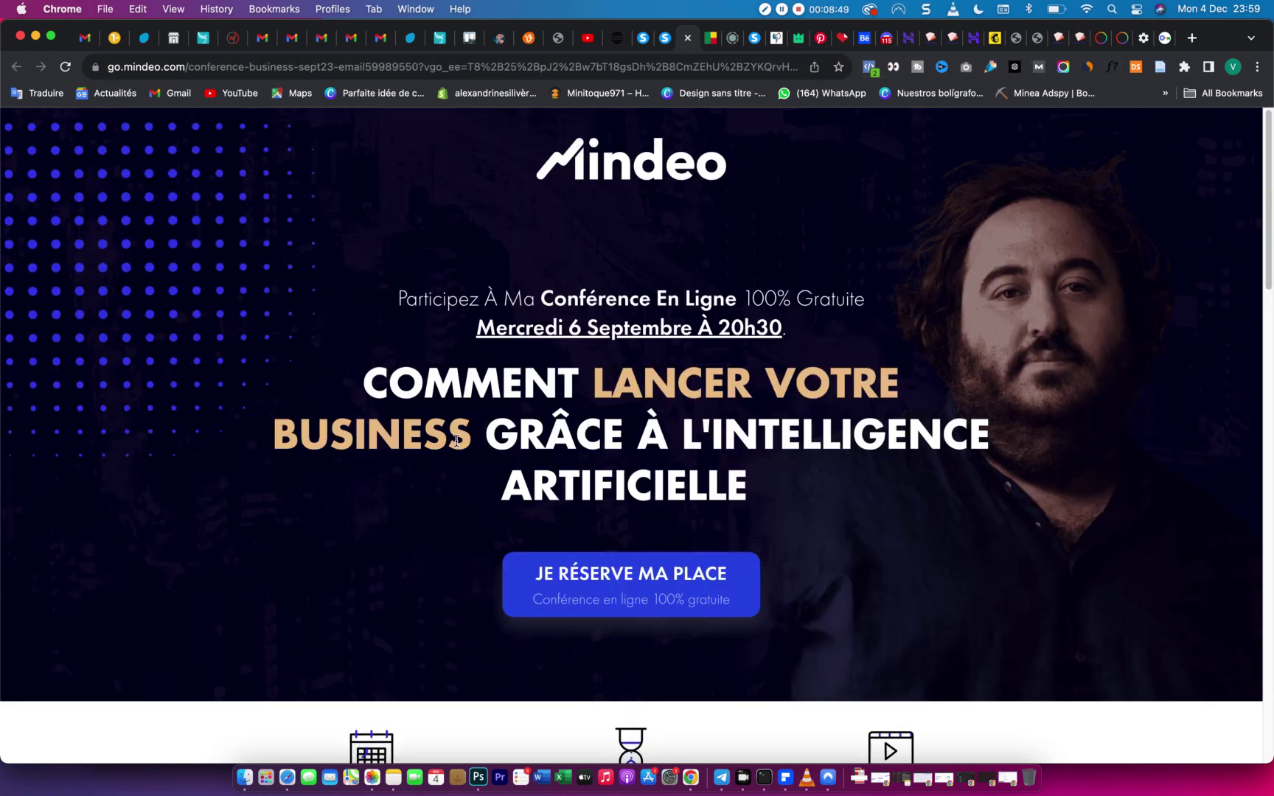
pyautogui.moveTo(377, 384); pyautogui.dragTo(810, 503)
pyautogui.press('super+c')
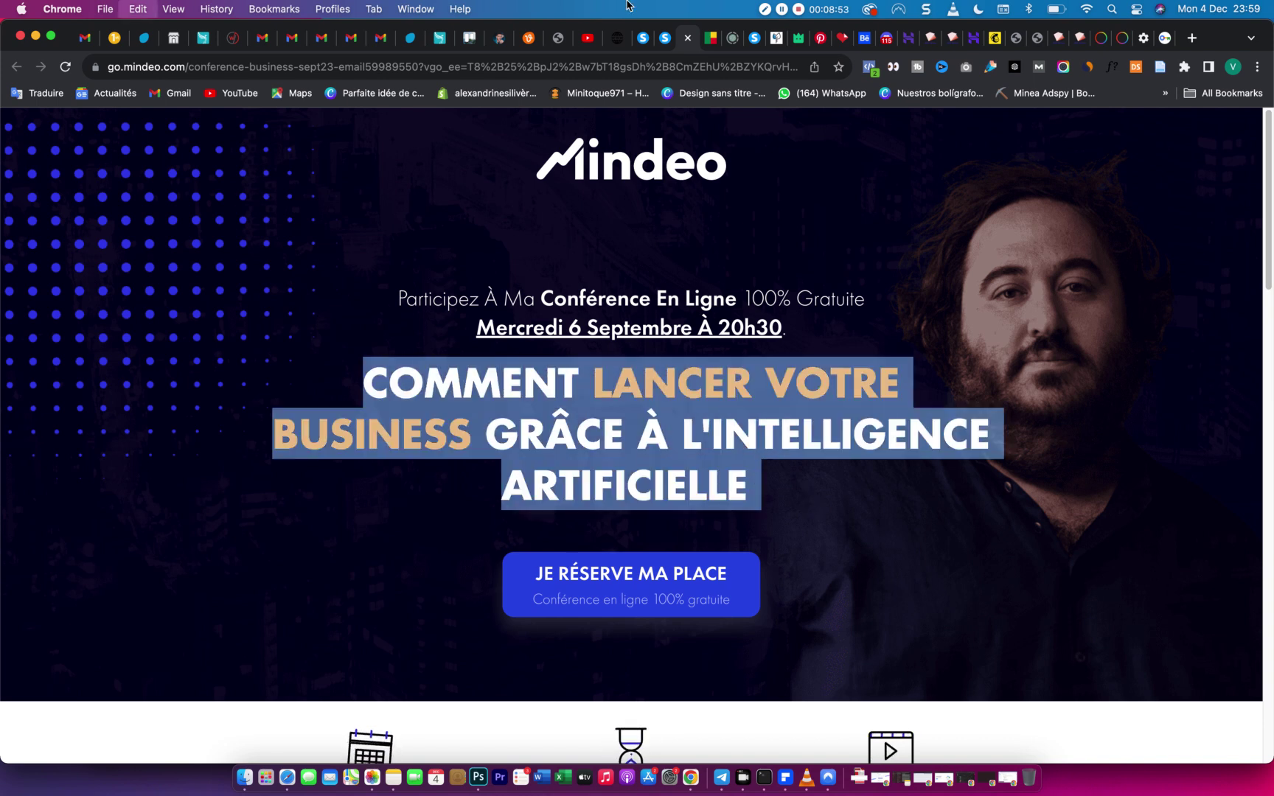
# Back in the systeme.io editor, add a title element in a duplicate of the invitation row and delete the duplicated invitation text.
pyautogui.click(662, 42)
pyautogui.click(648, 459)
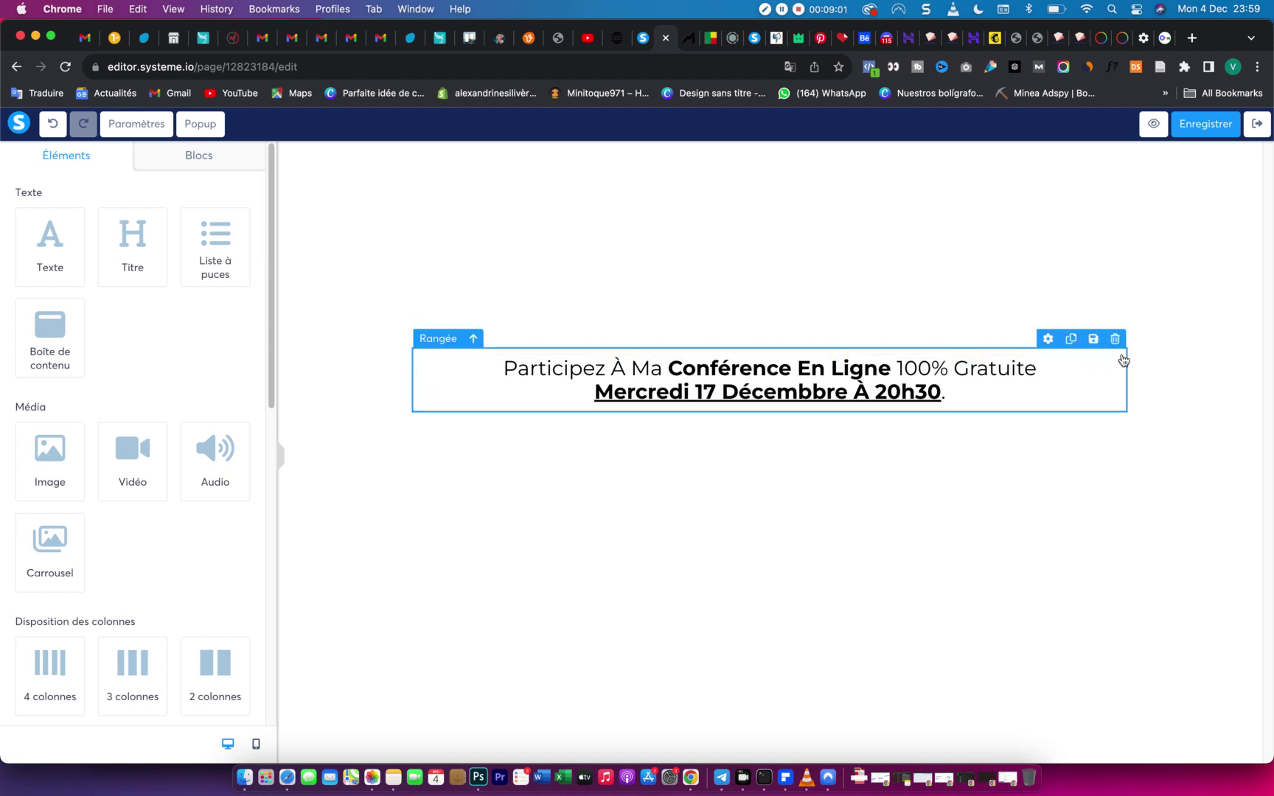
pyautogui.click(1071, 340)
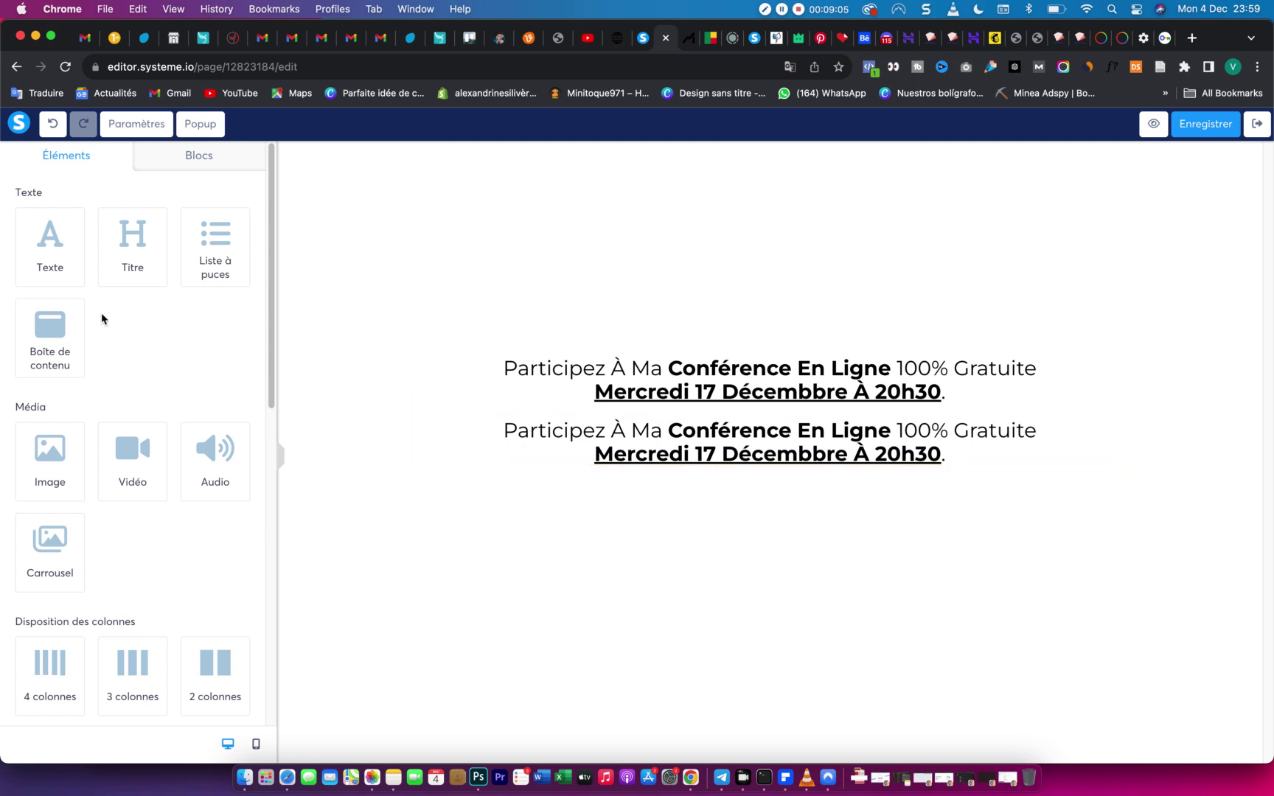
pyautogui.moveTo(122, 245); pyautogui.dragTo(721, 456)
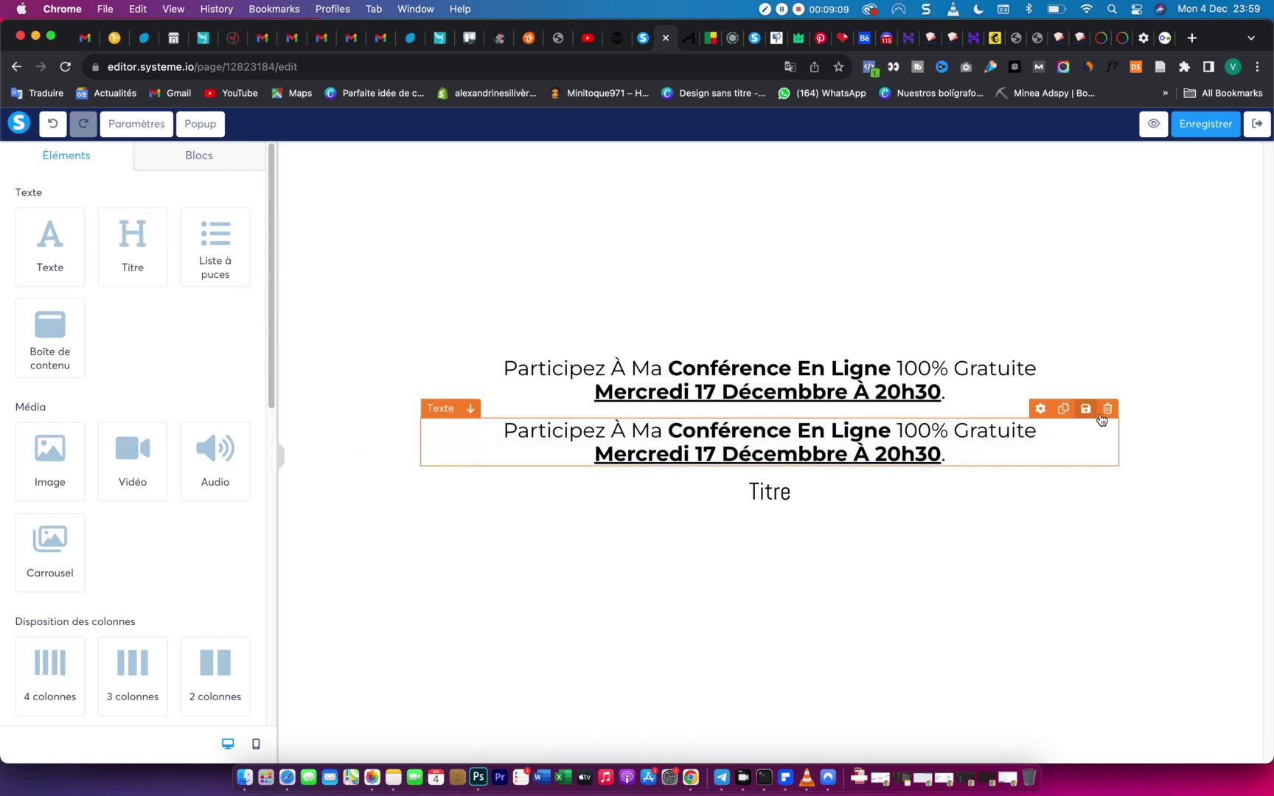
pyautogui.click(1106, 410)
pyautogui.click(767, 154)
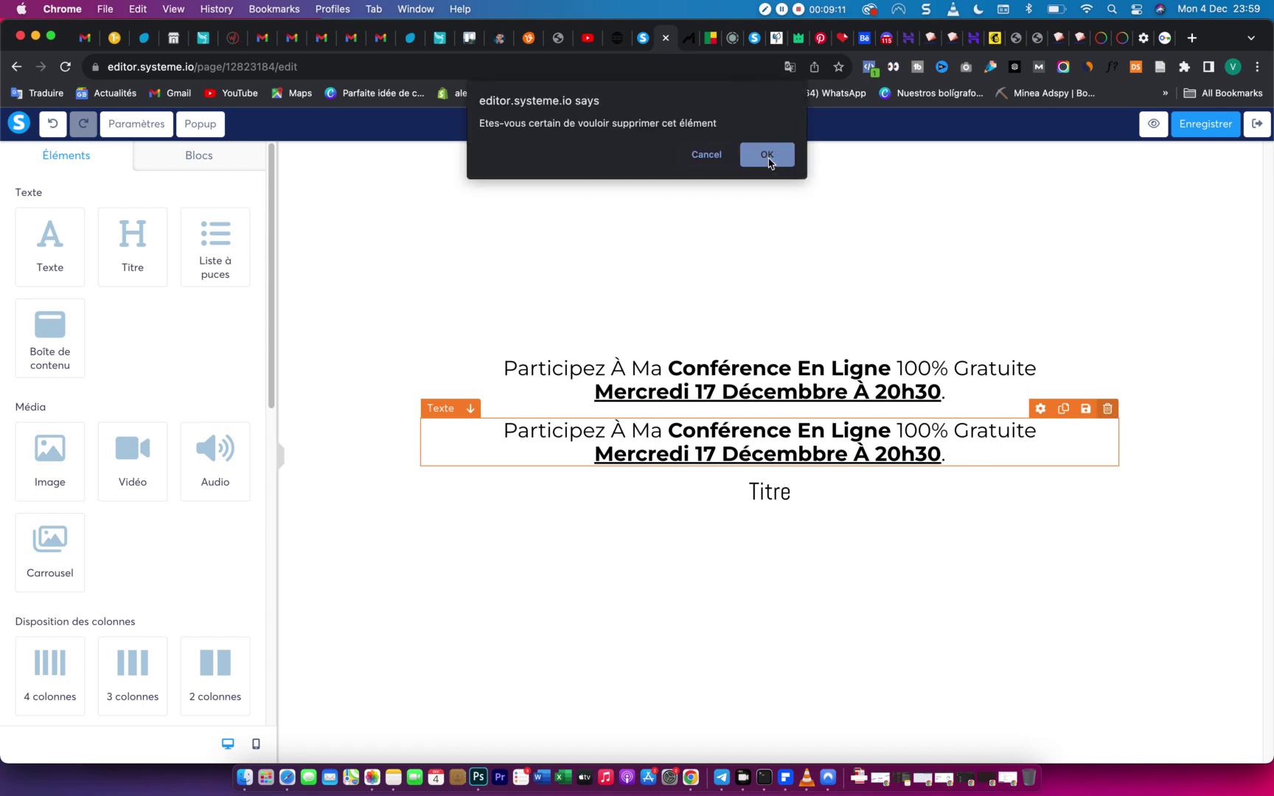
# Replace the title's placeholder text with the copied headline "COMMENT LANCER VOTRE BUSINESS GRÂCE À L'INTELLIGENCE ARTIFICIELLE".
pyautogui.click(774, 446)
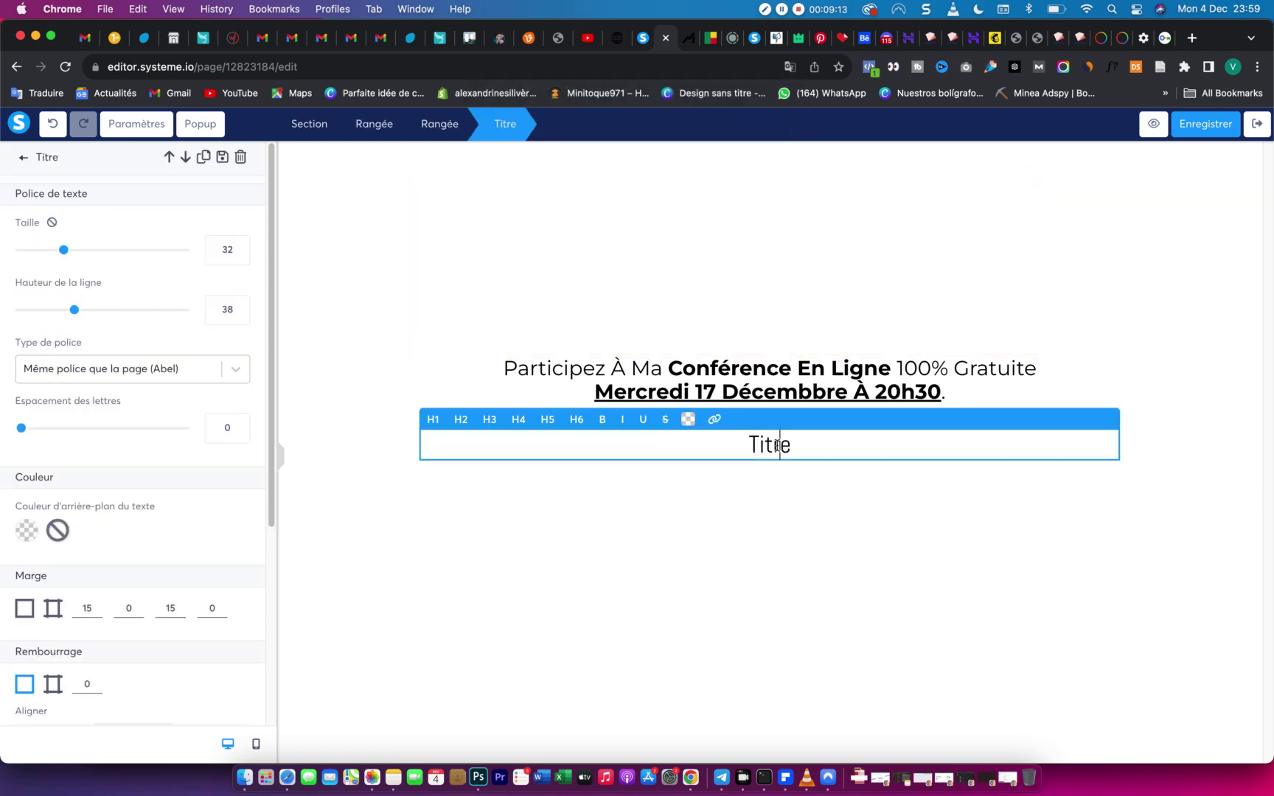
pyautogui.doubleClick(776, 445)
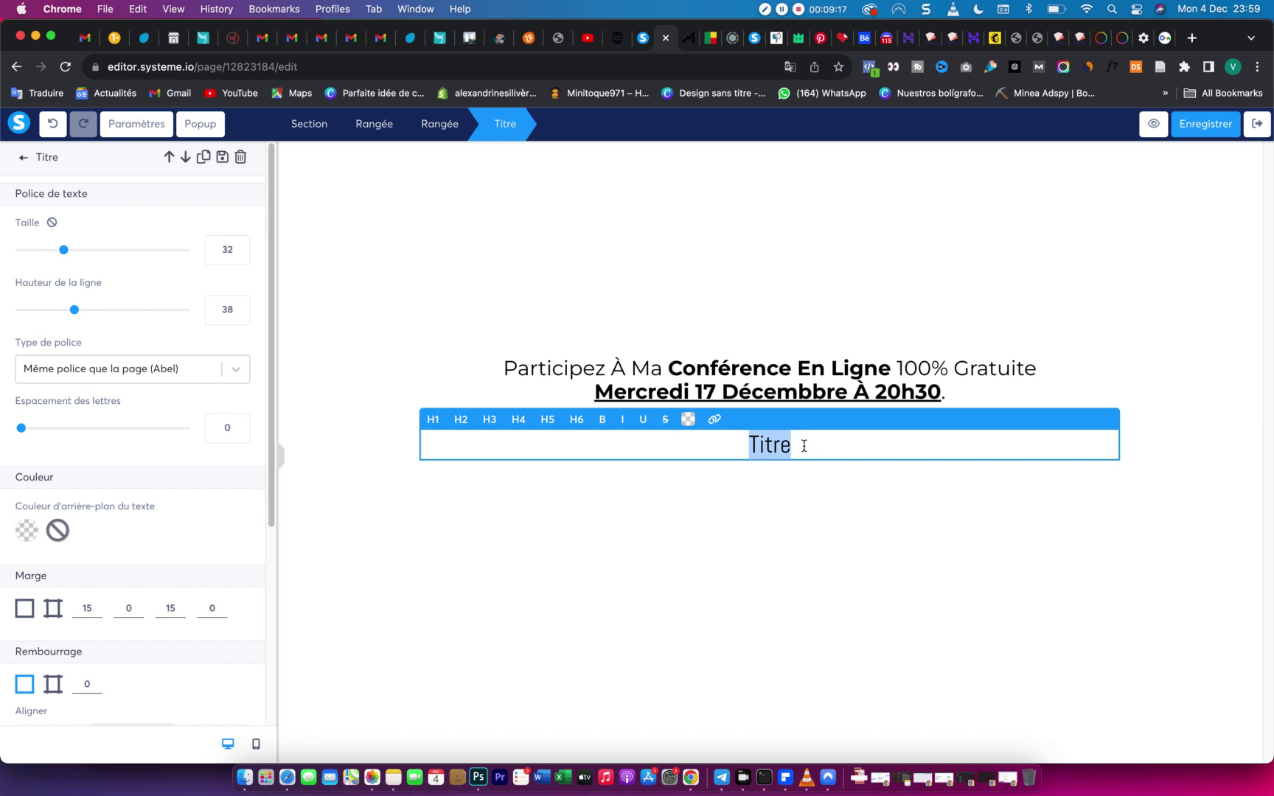
pyautogui.press('super+v')
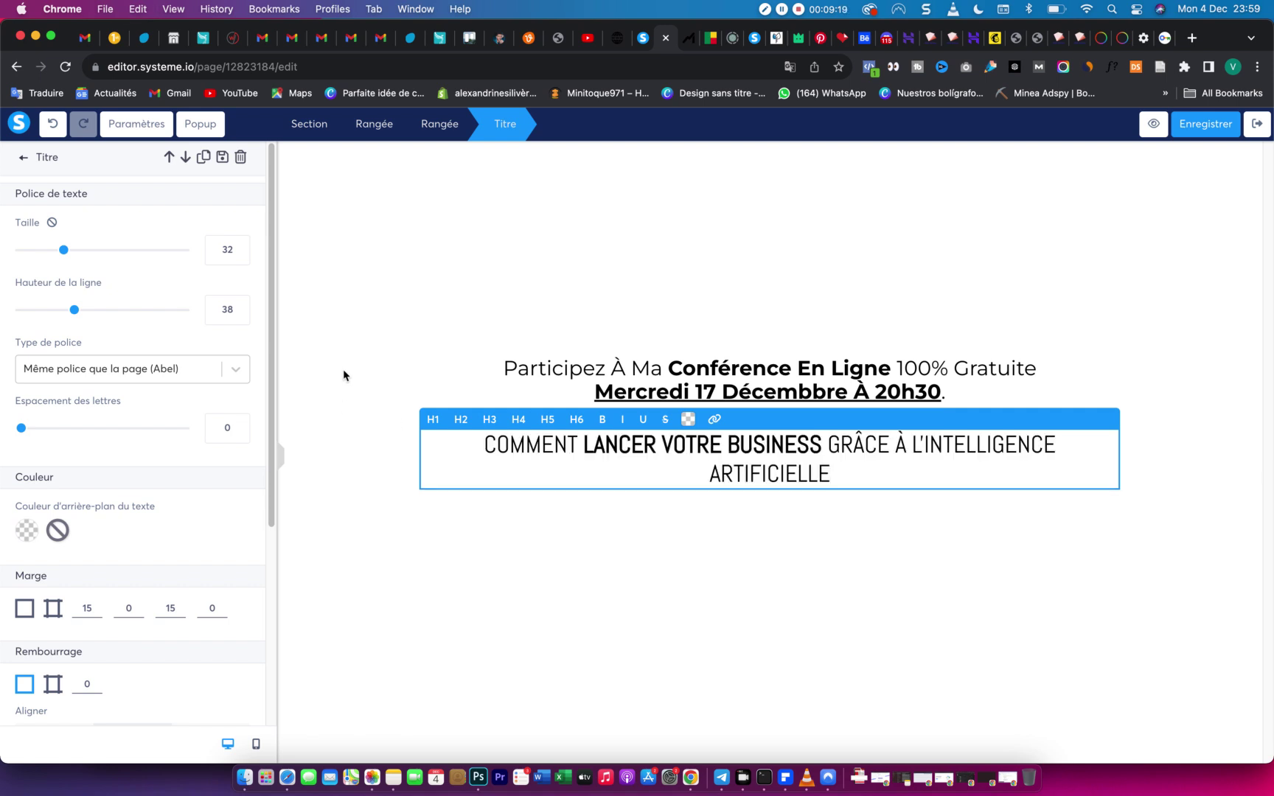
# Set the page-wide title font to the Google font Poppins in the page settings.
pyautogui.click(688, 41)
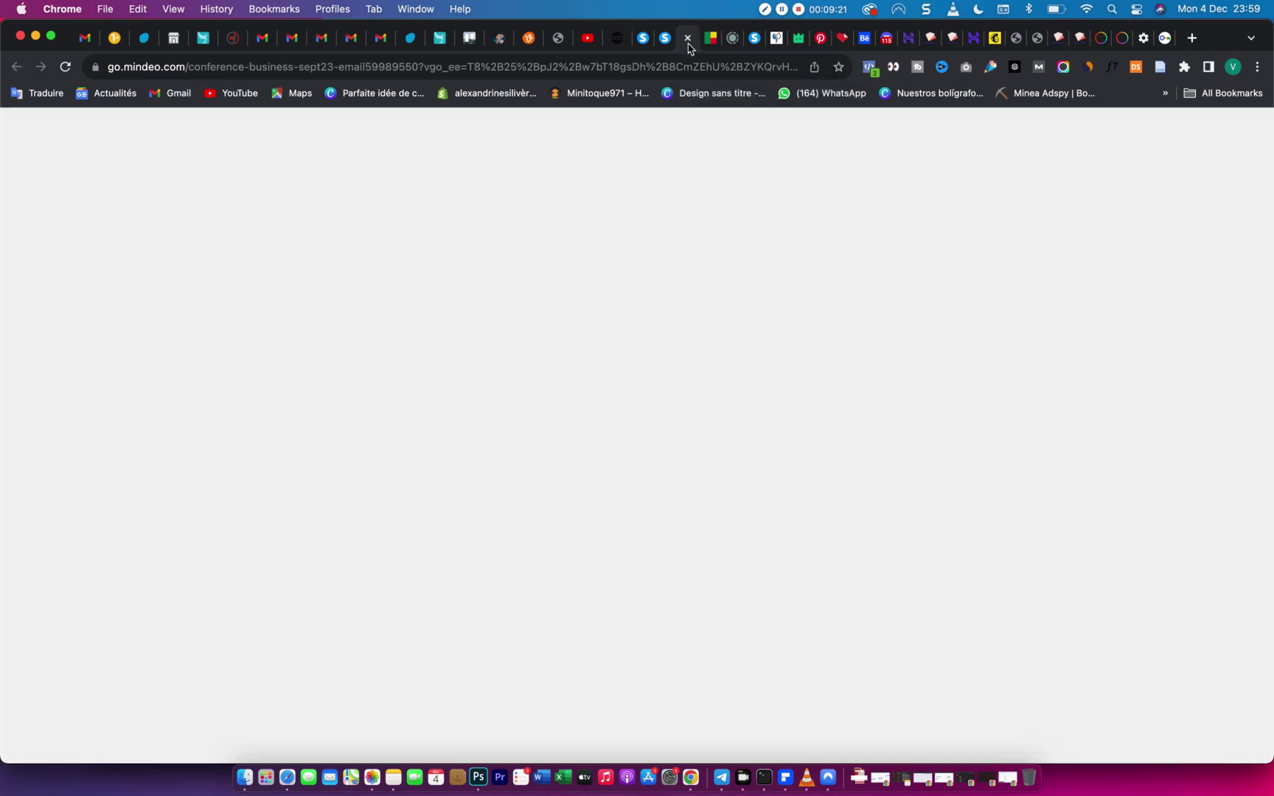
pyautogui.click(664, 46)
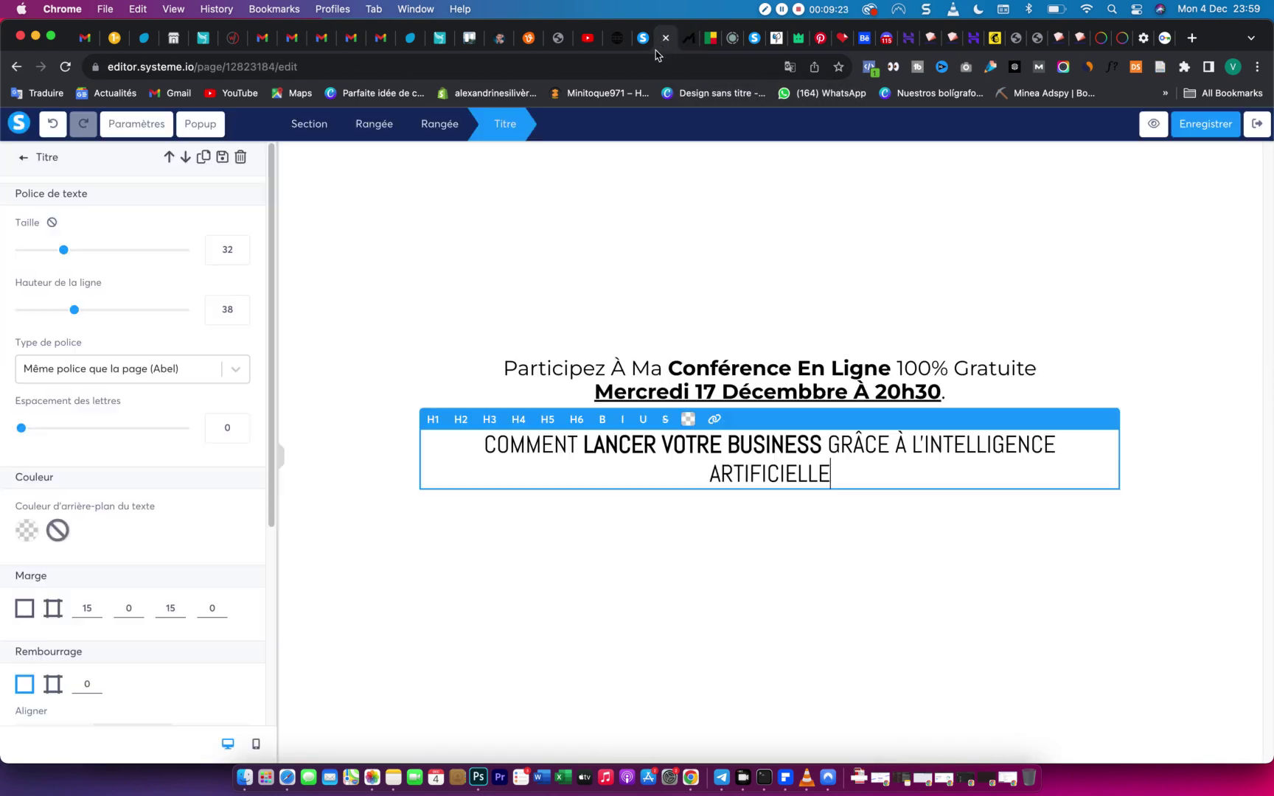
pyautogui.click(149, 130)
pyautogui.scroll(-10, 170, 433)
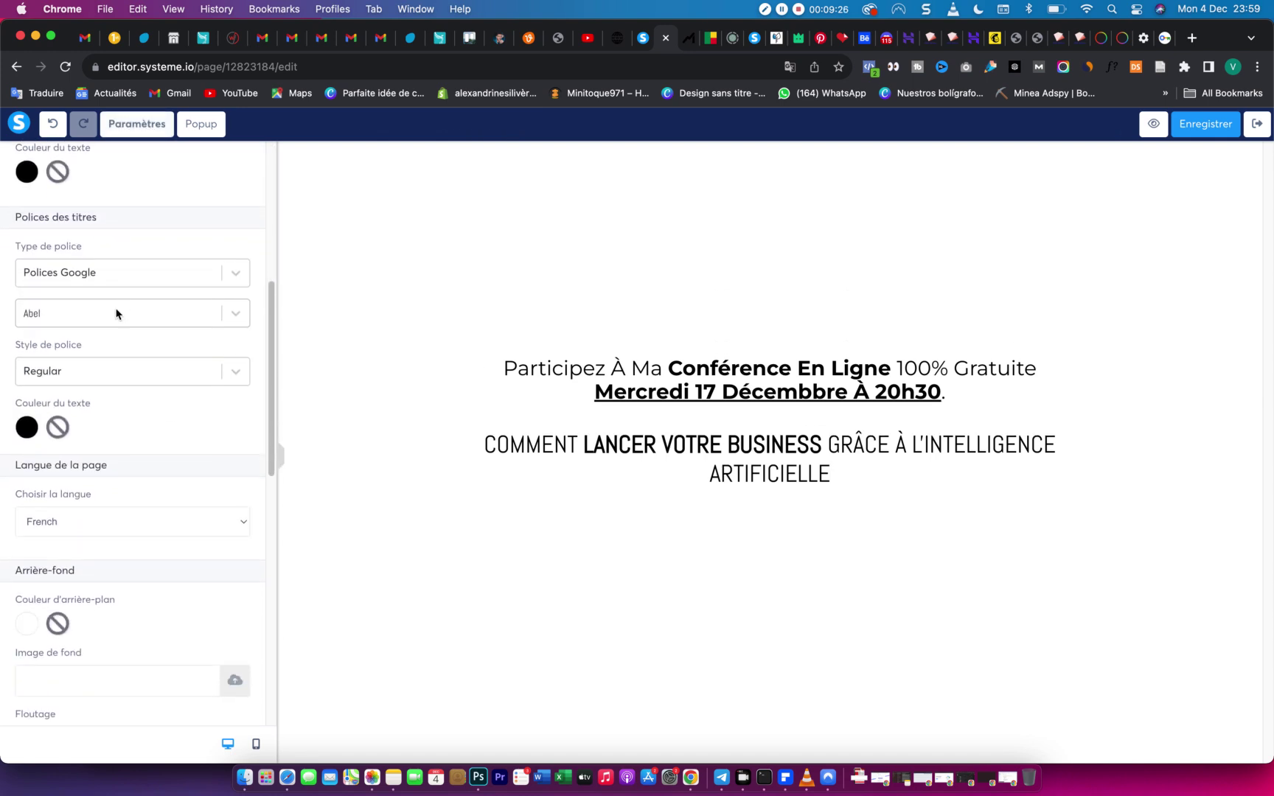
pyautogui.click(234, 376)
pyautogui.click(170, 412)
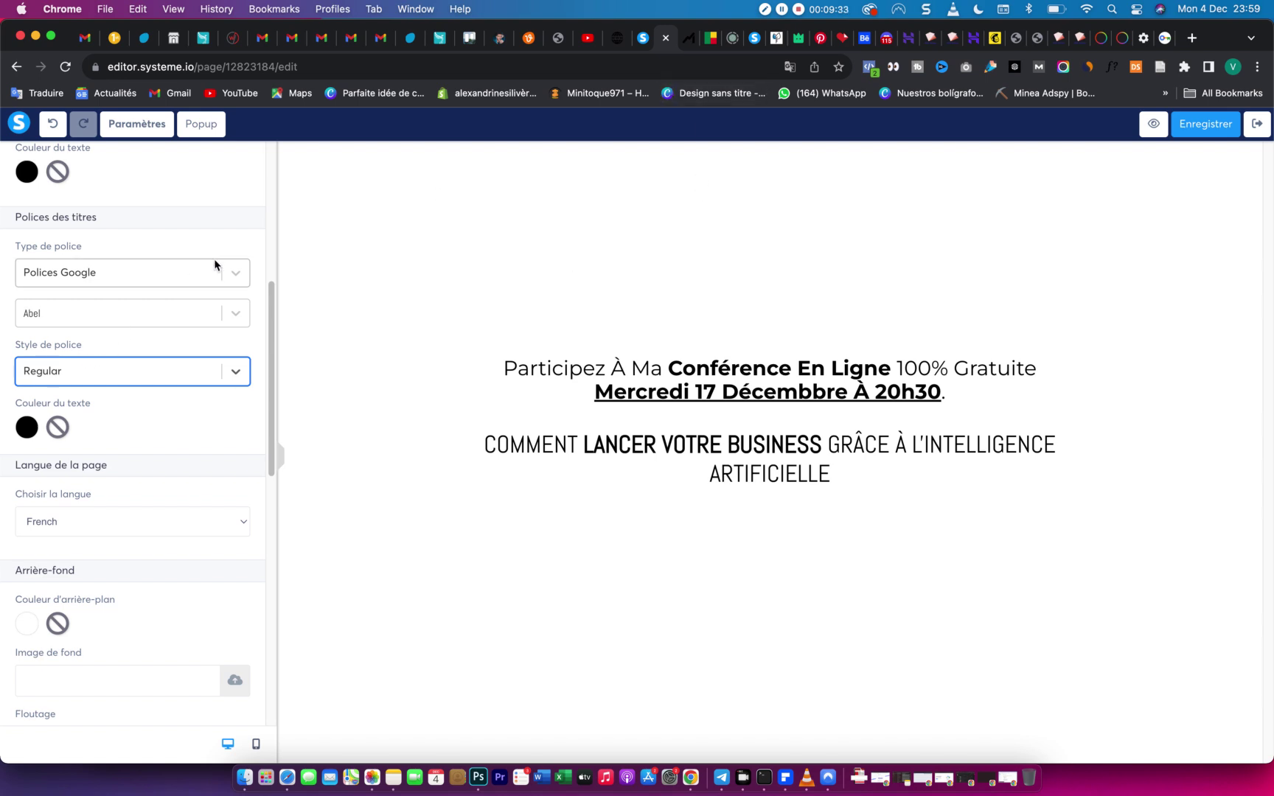
pyautogui.click(233, 277)
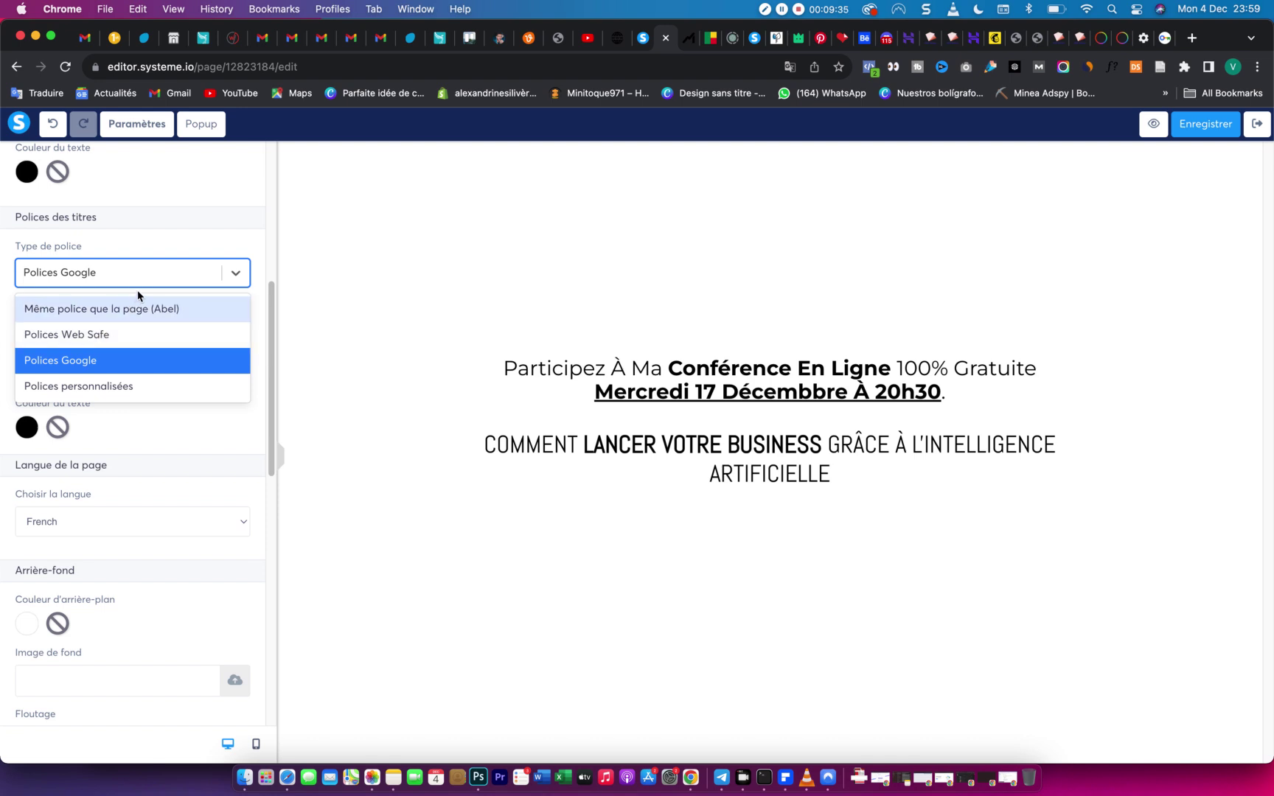
pyautogui.click(195, 244)
pyautogui.click(228, 325)
pyautogui.click(169, 326)
pyautogui.click(158, 321)
pyautogui.write('popi')
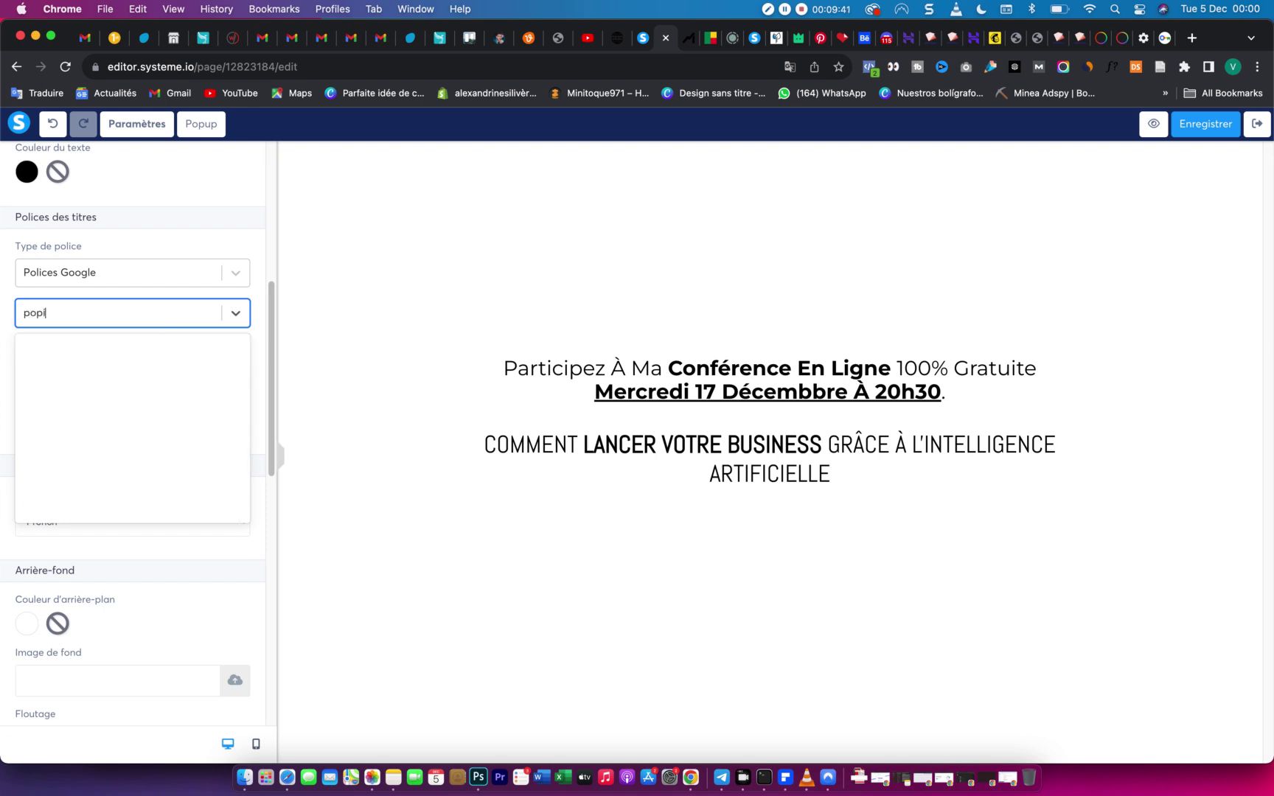
pyautogui.write('n')
pyautogui.click(36, 313)
pyautogui.write('p')
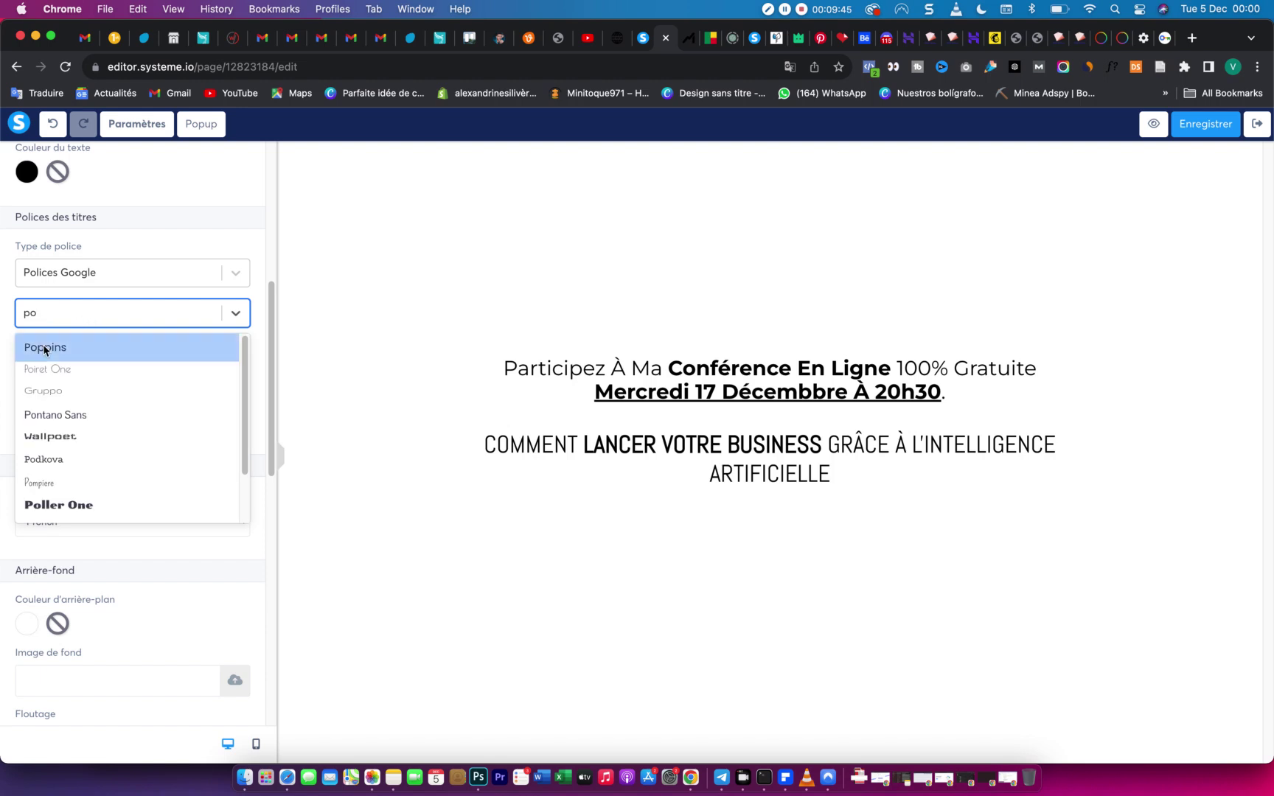
pyautogui.click(43, 347)
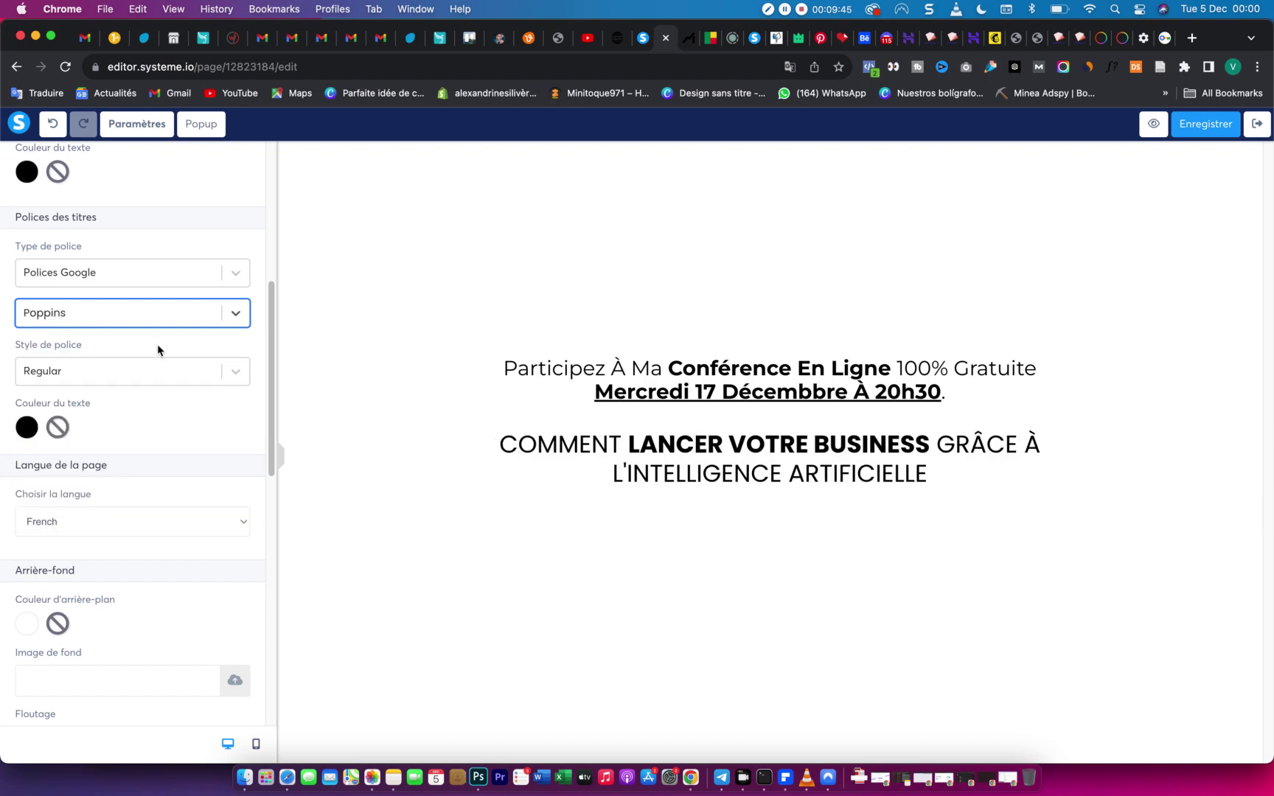
# Set the title font style to Black 900 and compare it with the headline on the Mindeo page.
pyautogui.click(177, 381)
pyautogui.scroll(-5, 85, 586)
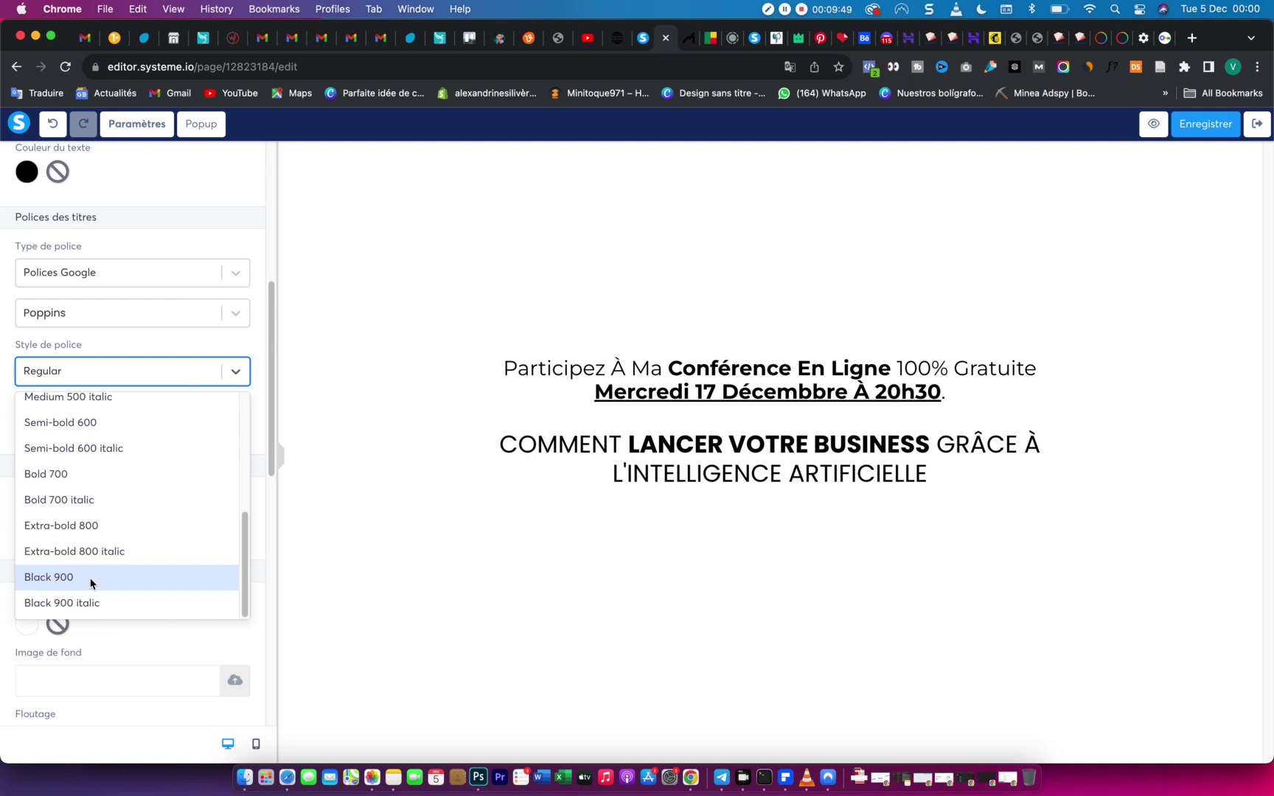
pyautogui.click(87, 576)
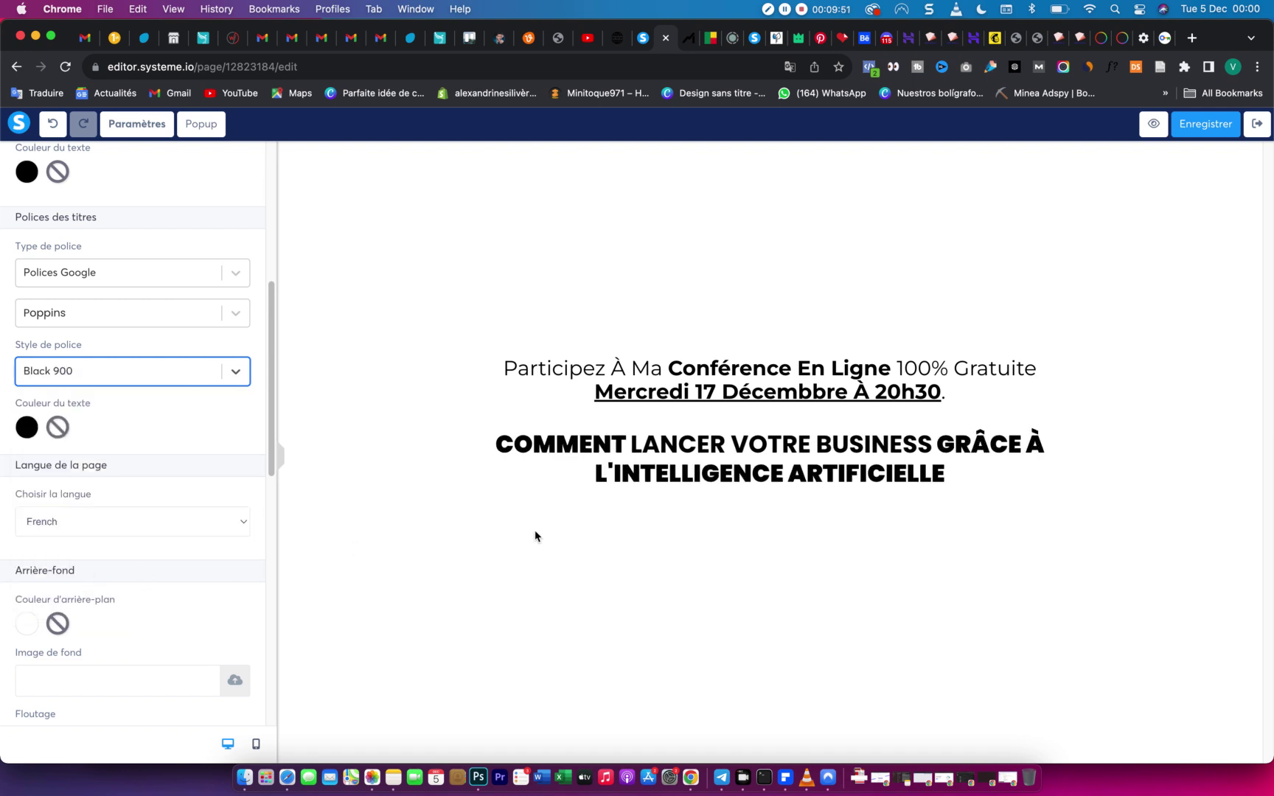
pyautogui.click(691, 38)
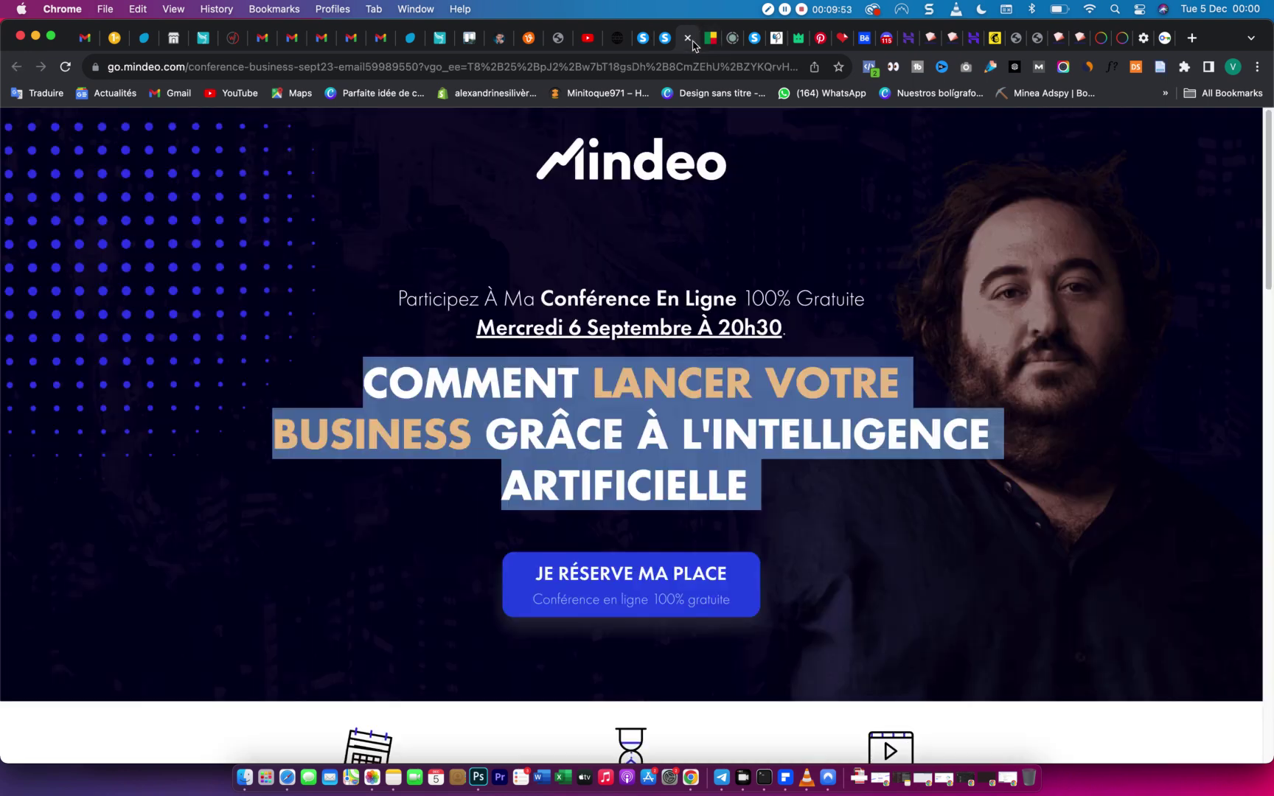
pyautogui.click(666, 38)
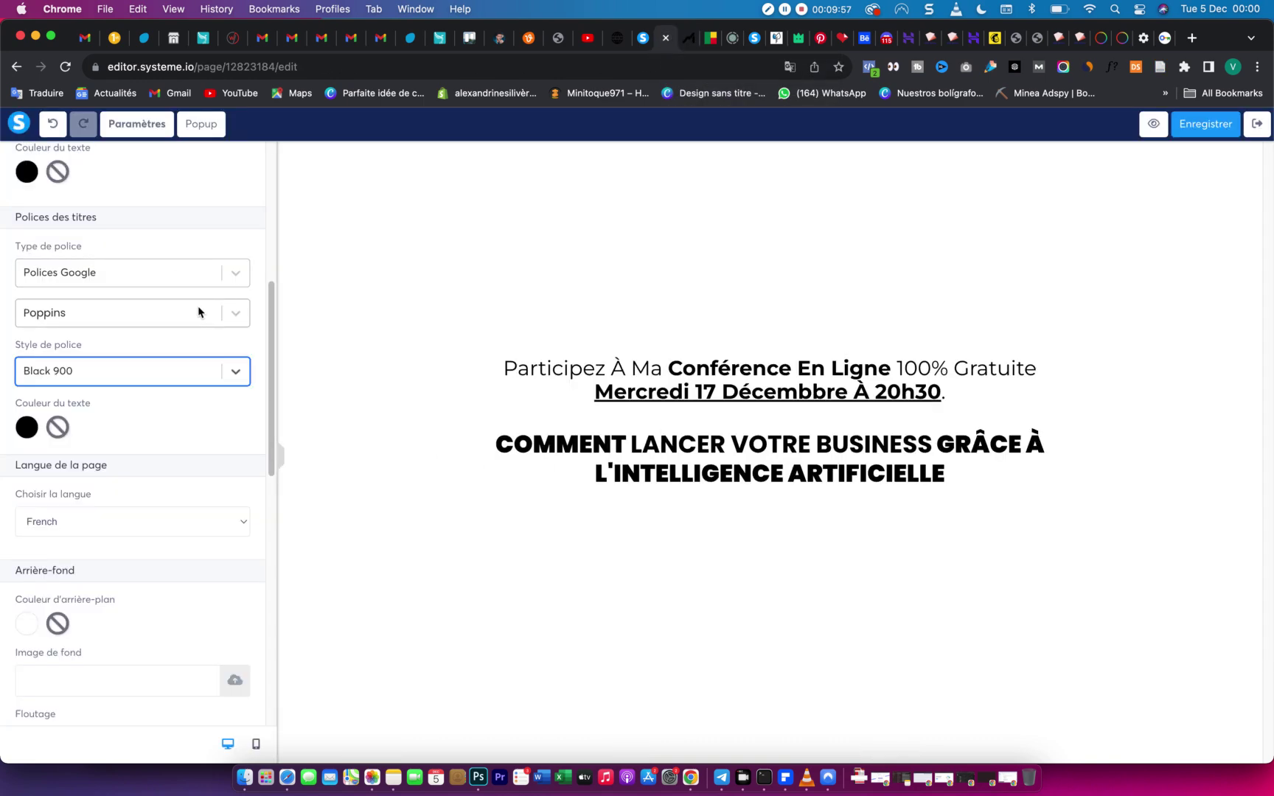
# Format the headline as H1 and set its font size to 47, checking it against the Mindeo page.
pyautogui.scroll(3, 155, 317)
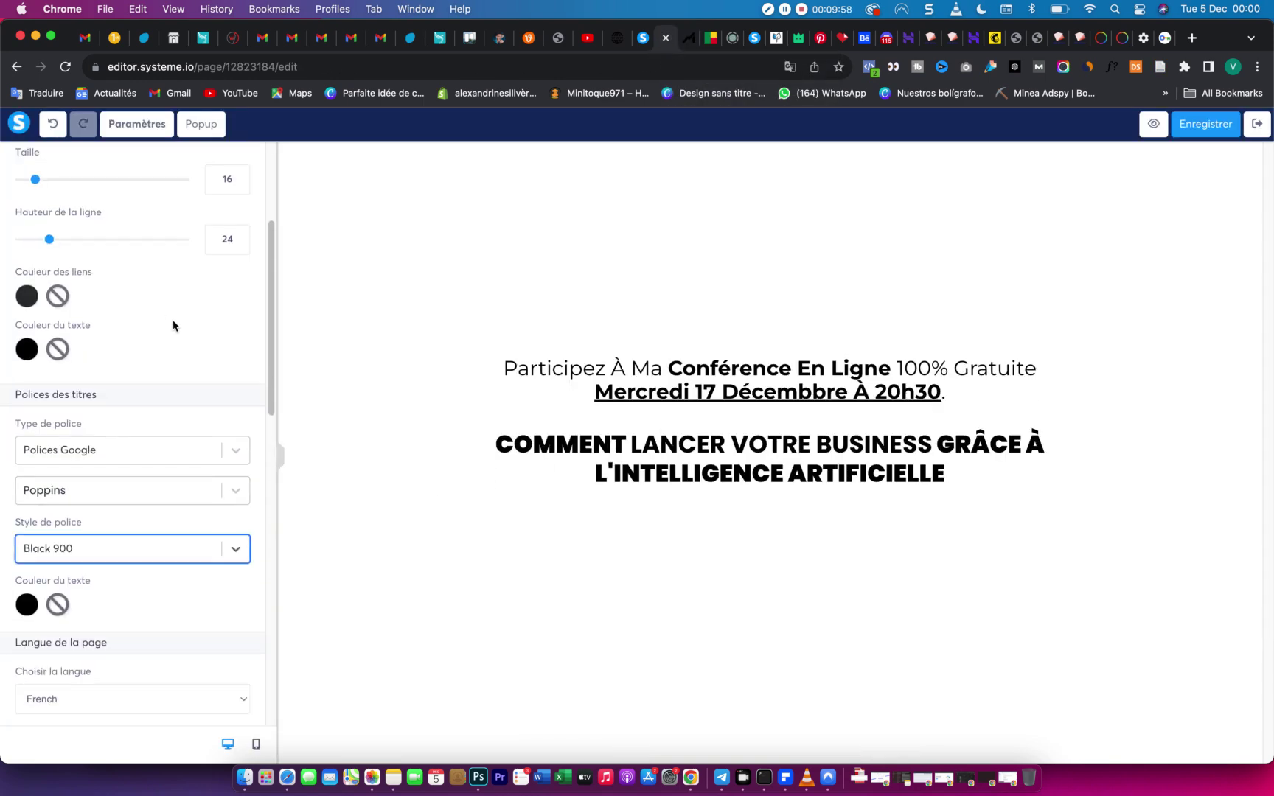
pyautogui.click(669, 461)
pyautogui.click(668, 461)
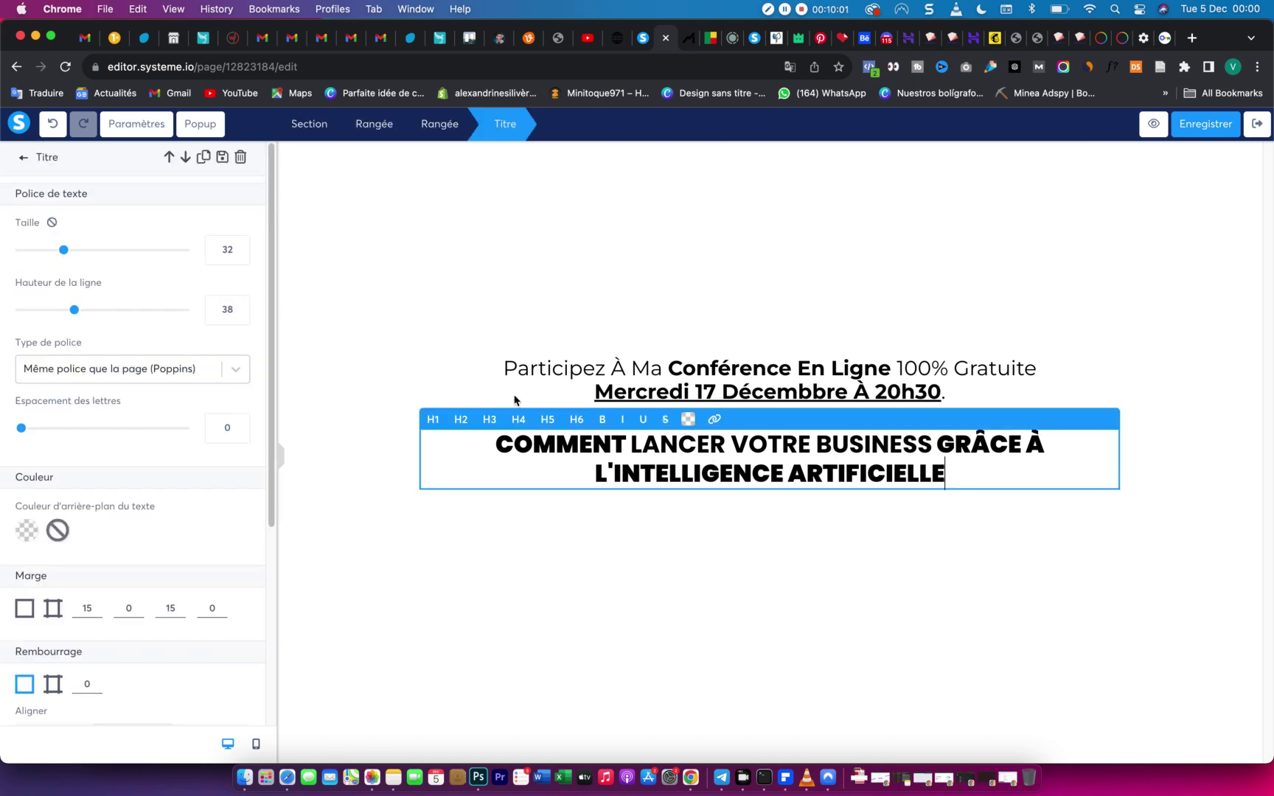
pyautogui.click(433, 418)
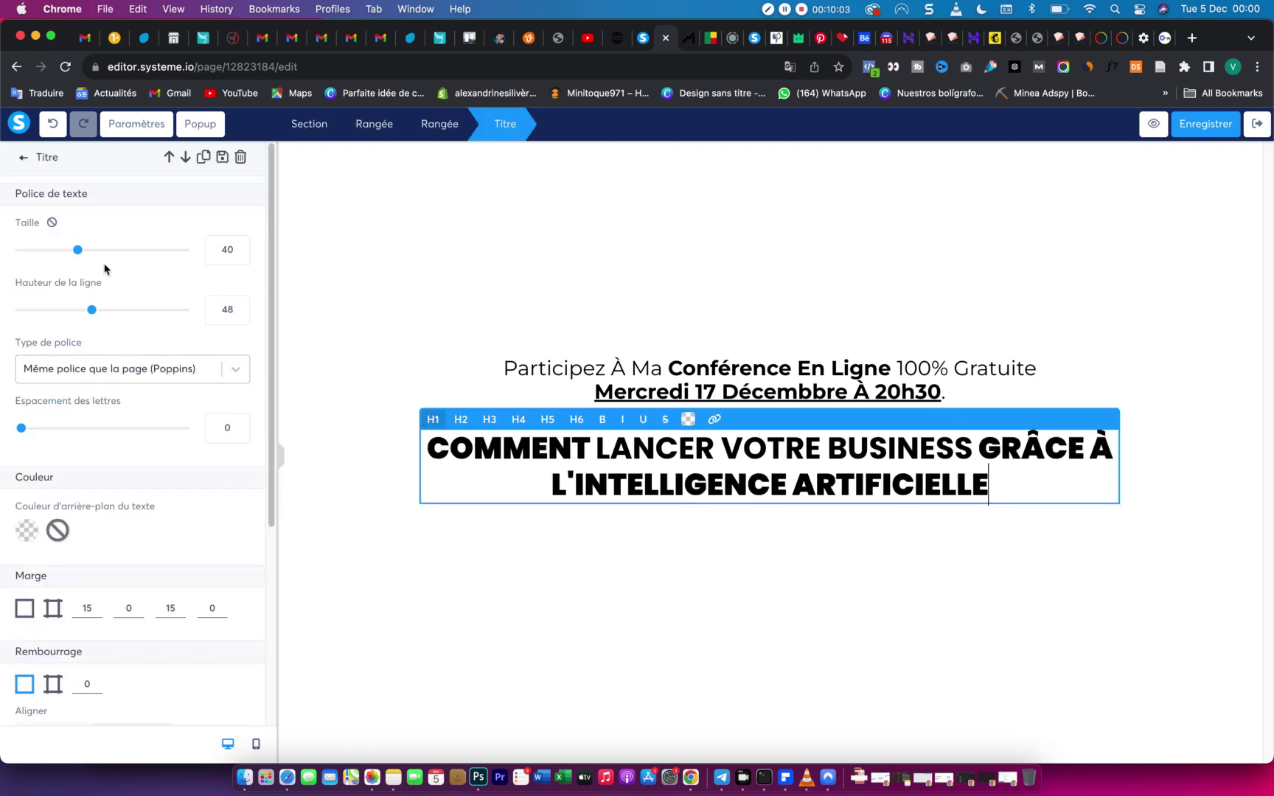
pyautogui.moveTo(78, 251); pyautogui.dragTo(84, 251)
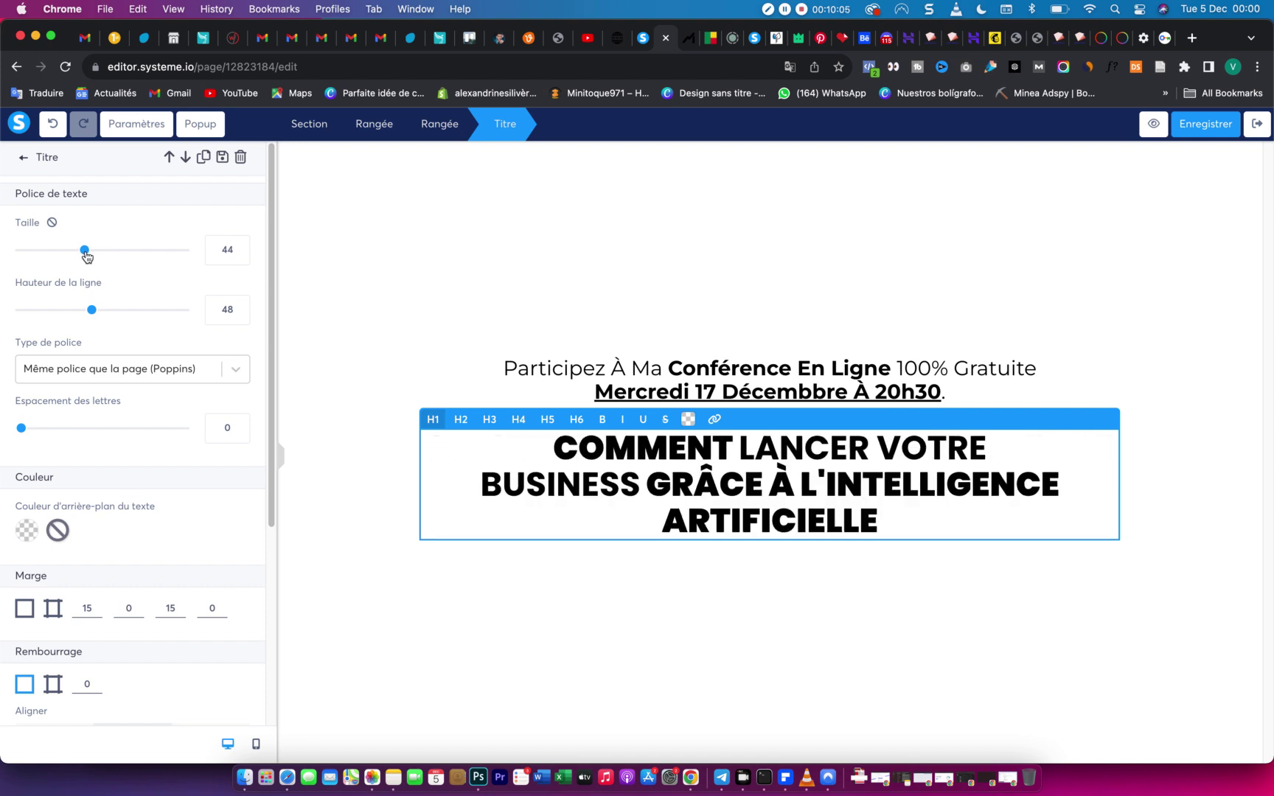
pyautogui.click(688, 44)
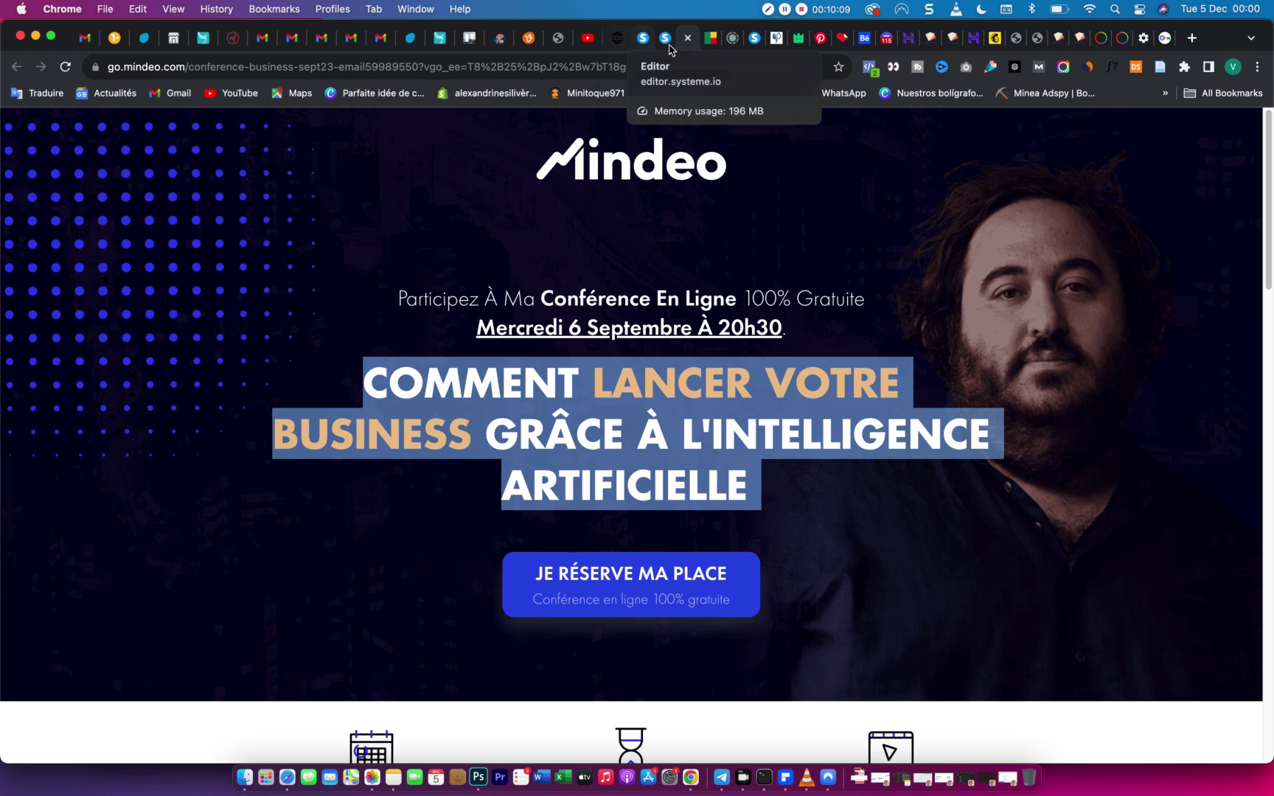
pyautogui.click(667, 40)
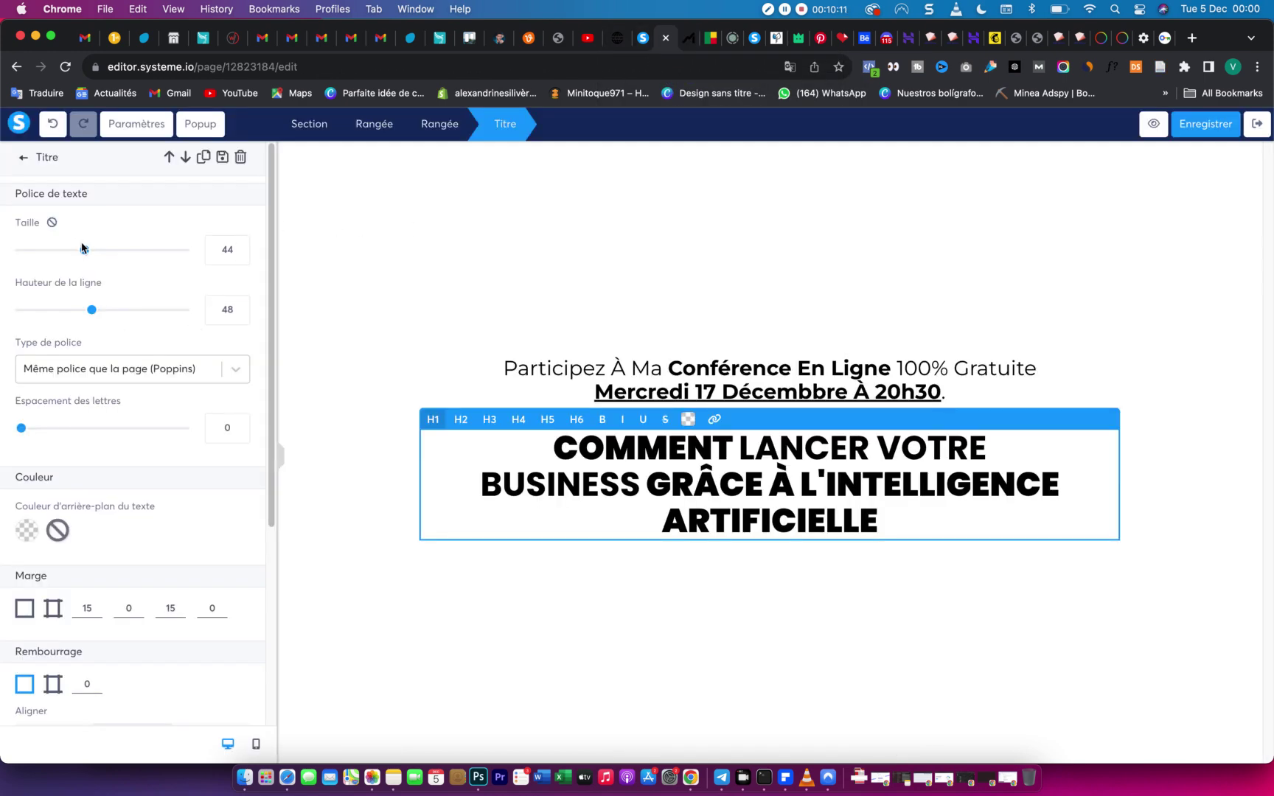
pyautogui.moveTo(86, 252); pyautogui.dragTo(91, 252)
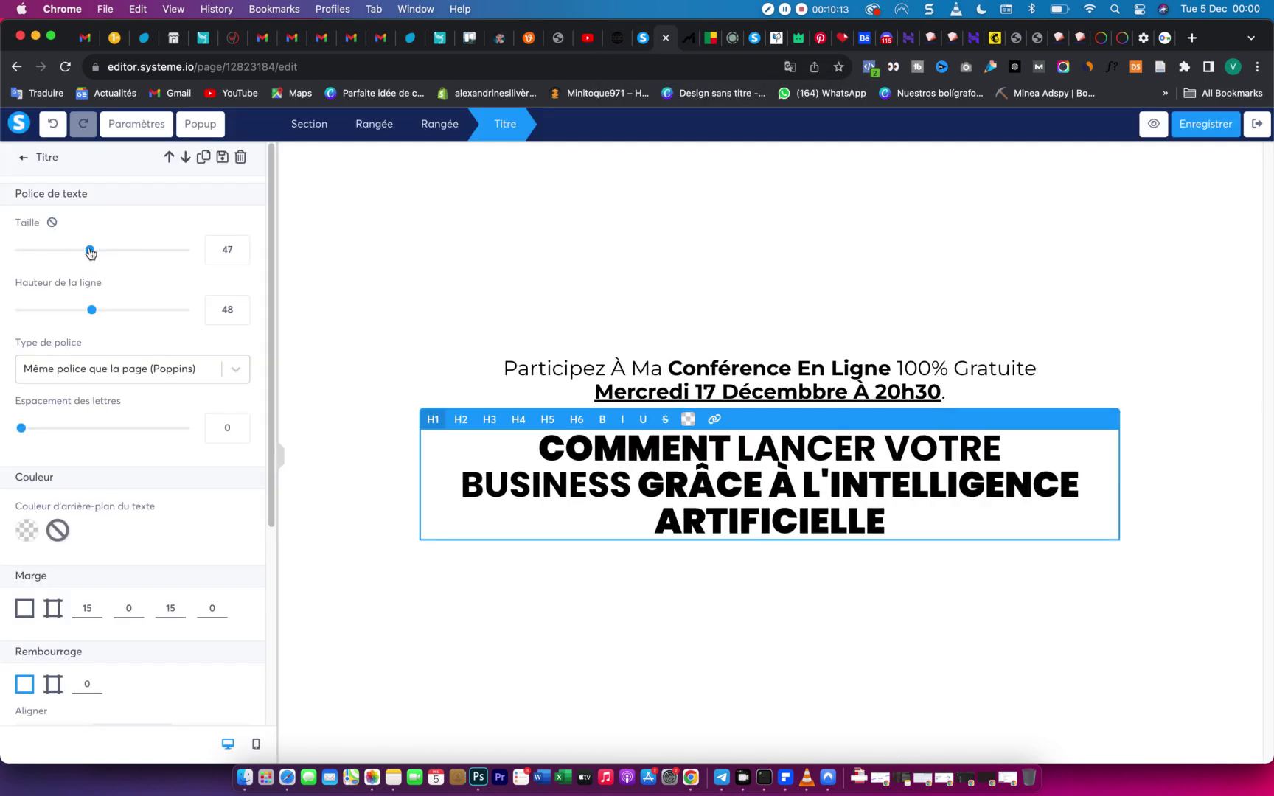
# Inspect the gold words of the Mindeo page's headline with WhatFont and copy their colour code eac18c.
pyautogui.click(691, 38)
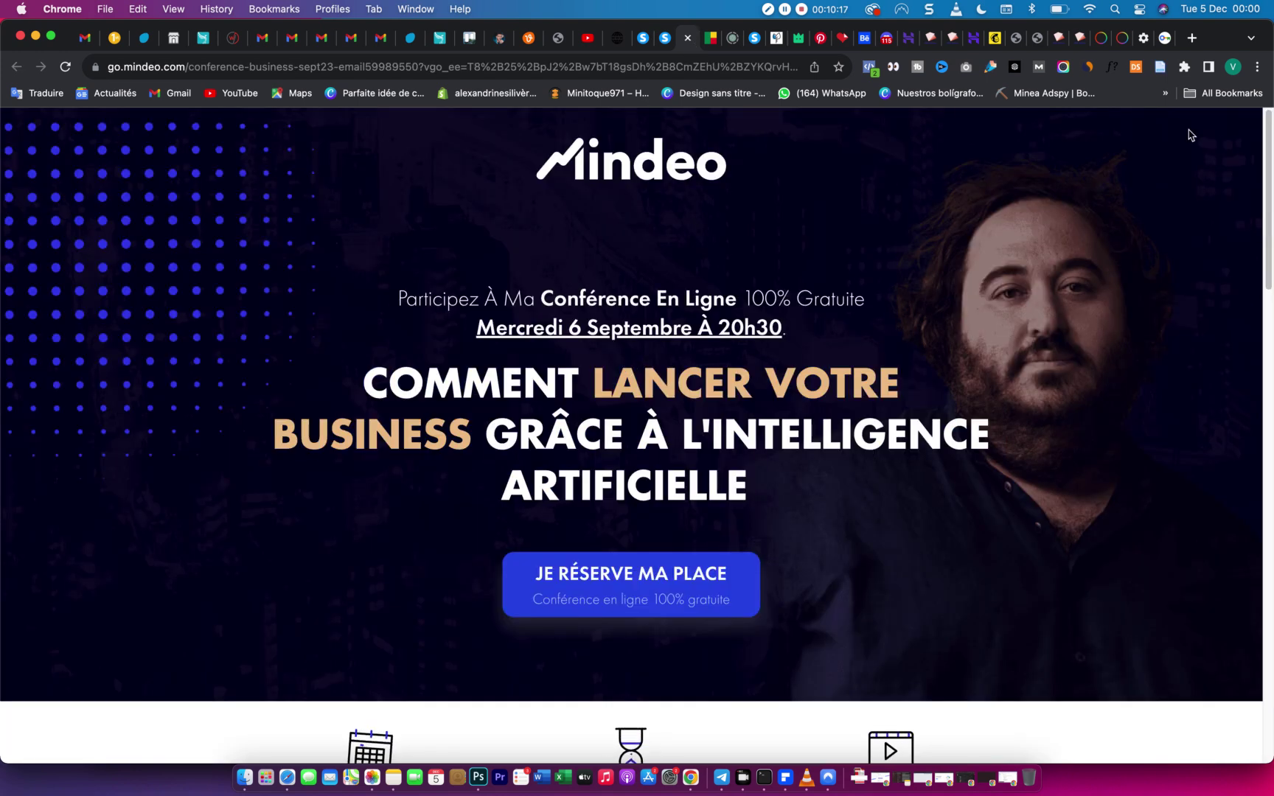
pyautogui.click(1112, 68)
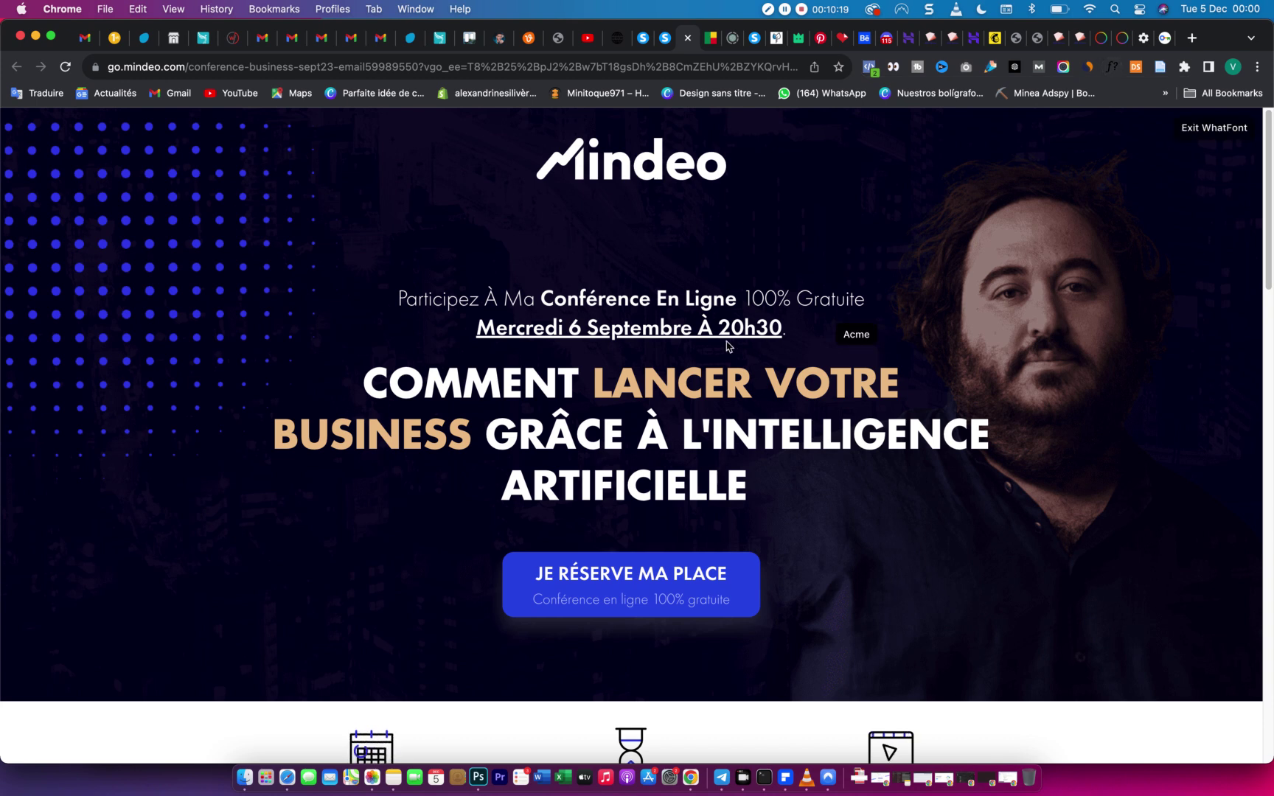
pyautogui.click(706, 383)
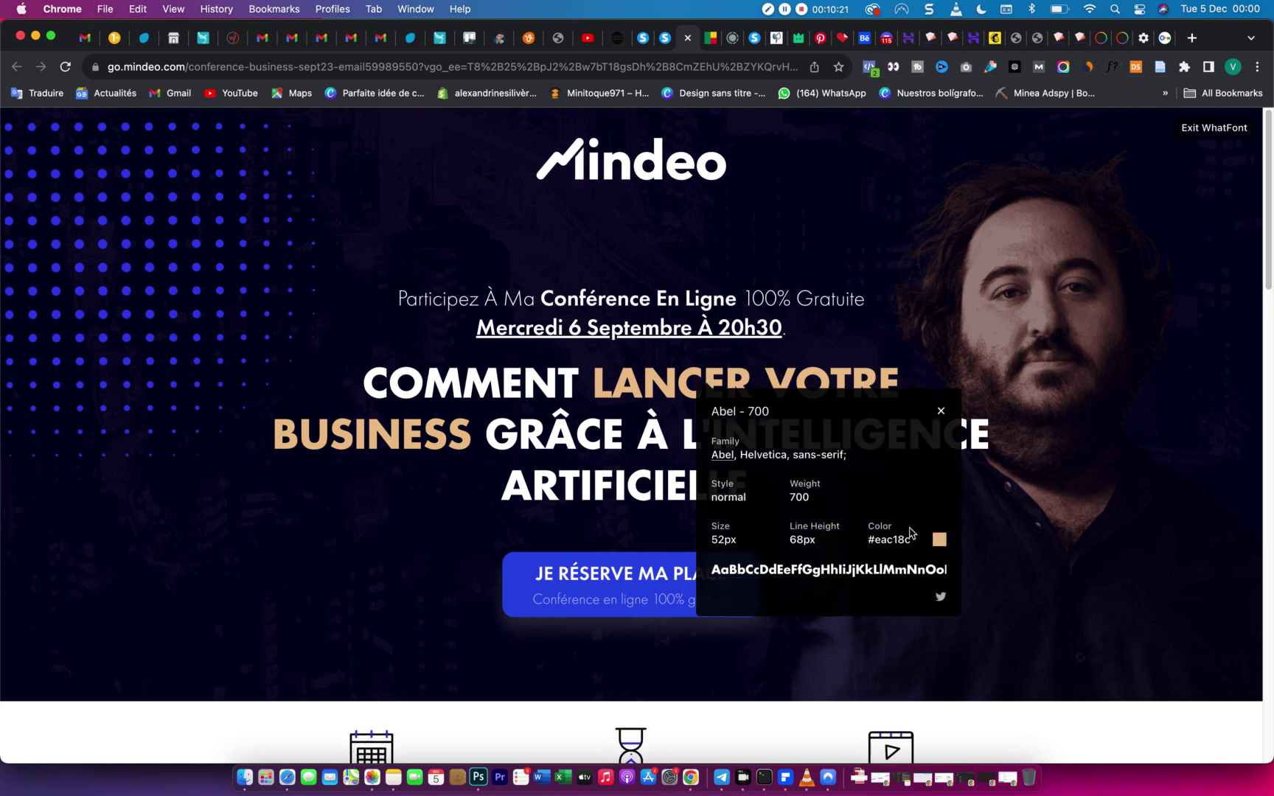
pyautogui.moveTo(913, 541); pyautogui.dragTo(874, 544)
pyautogui.press('super+c')
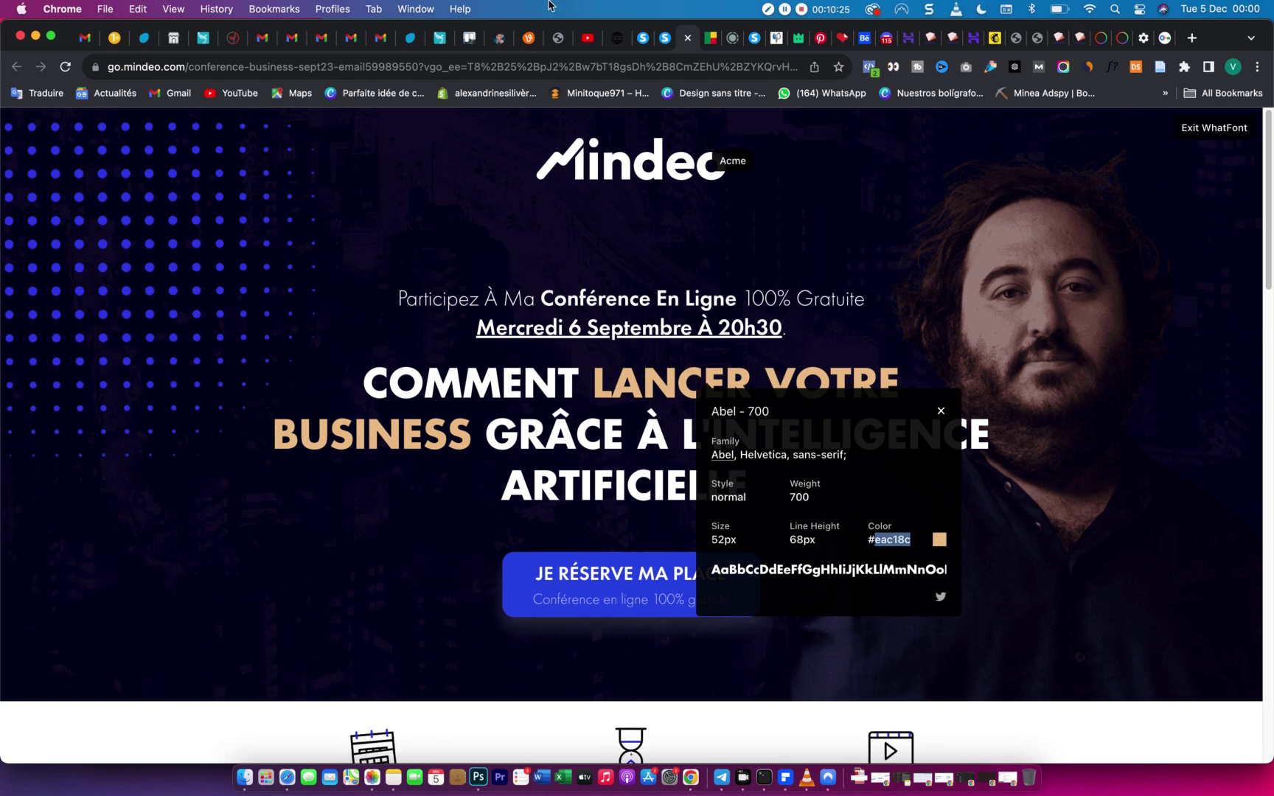
# Remove the bold formatting from the whole headline so that all its words share the same weight.
pyautogui.hotkey('ctrl', 'shift', 'Tab')
pyautogui.click(813, 456)
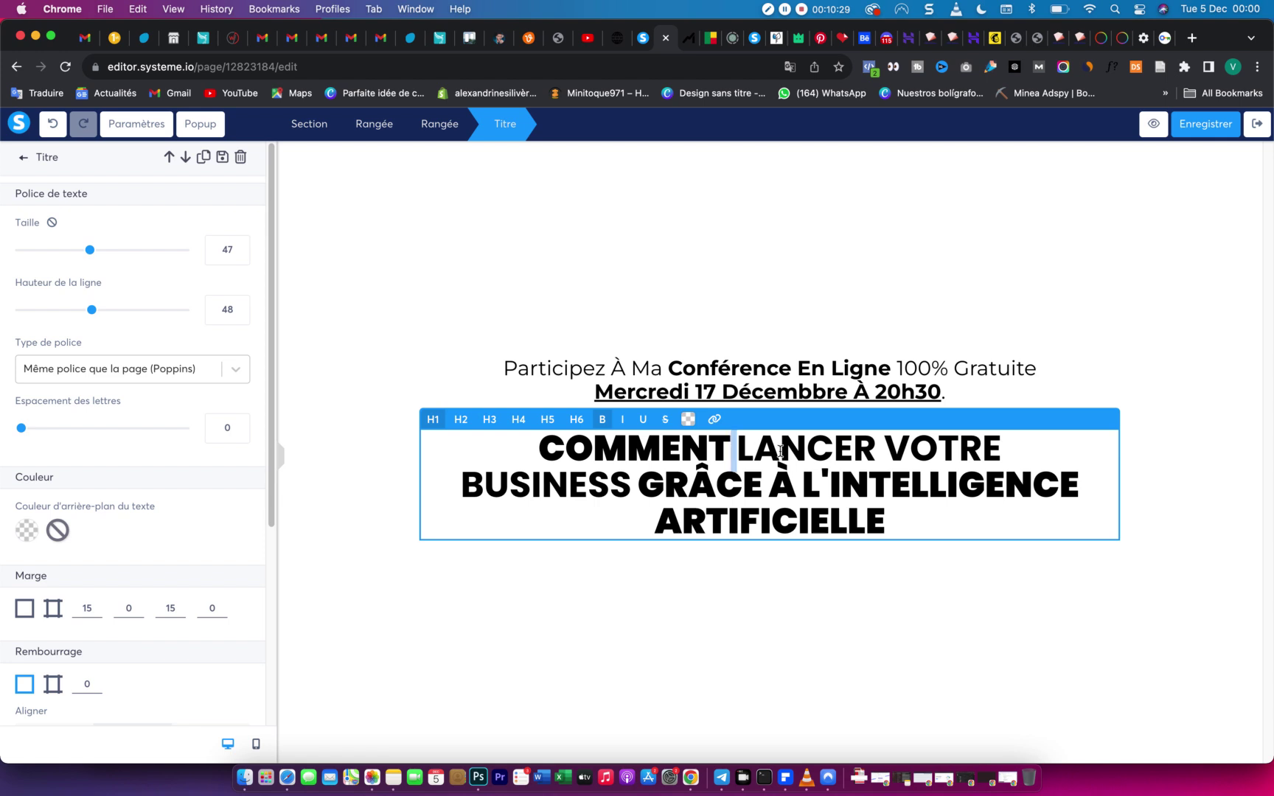
pyautogui.moveTo(732, 450); pyautogui.dragTo(910, 516)
pyautogui.press('super+a')
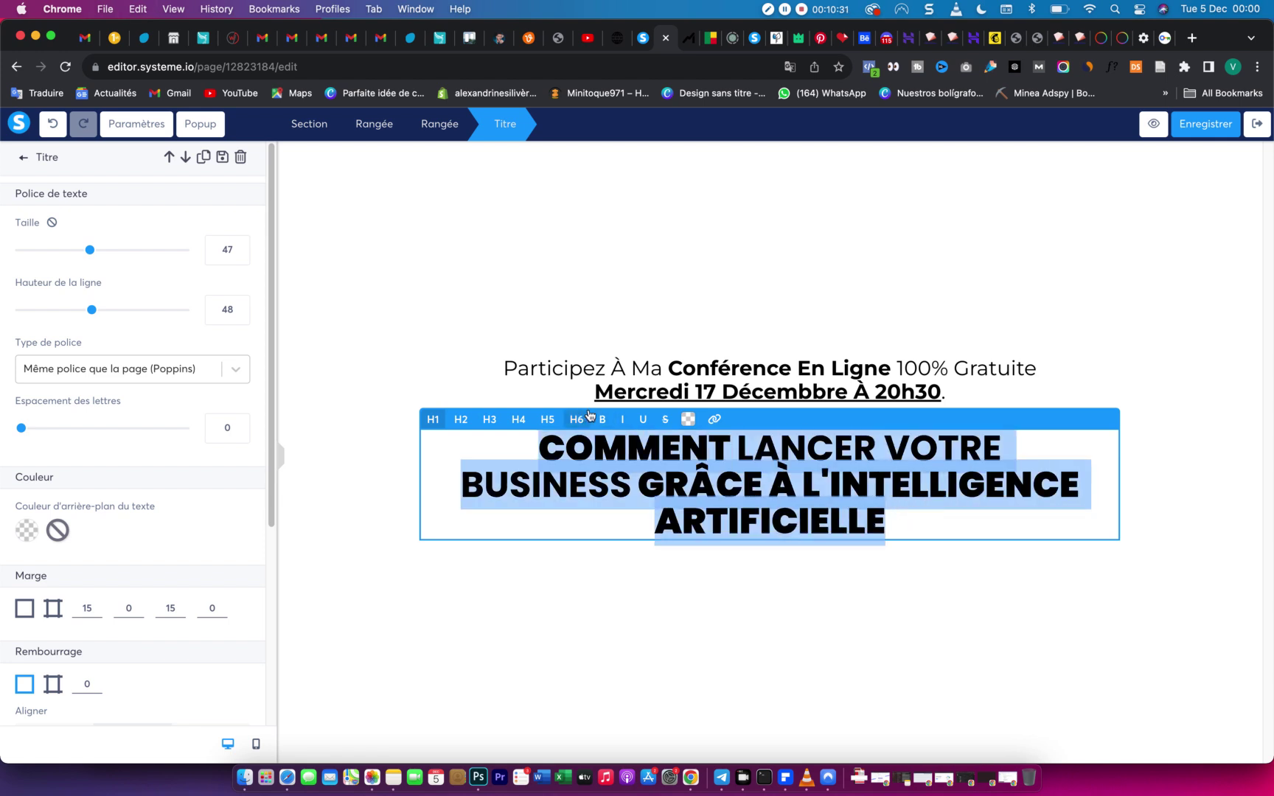
pyautogui.click(603, 419)
pyautogui.click(605, 420)
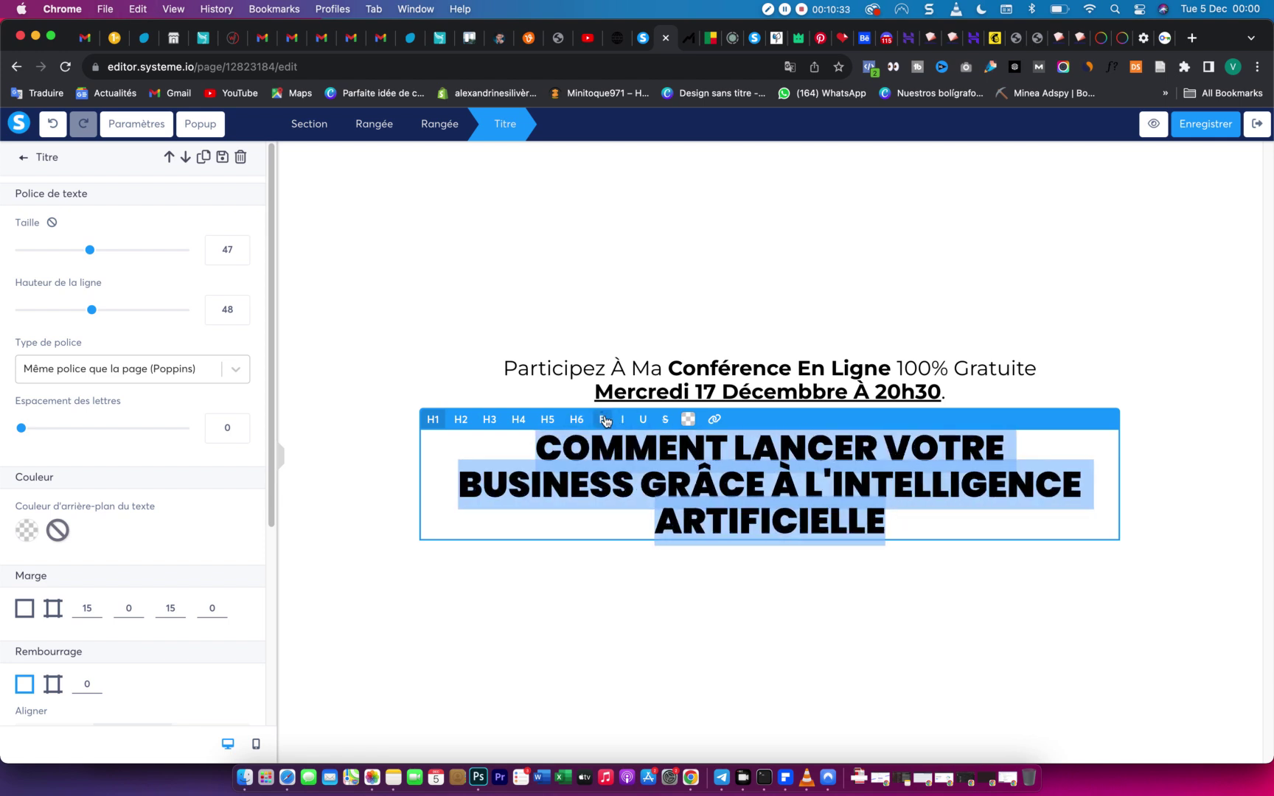
pyautogui.click(828, 476)
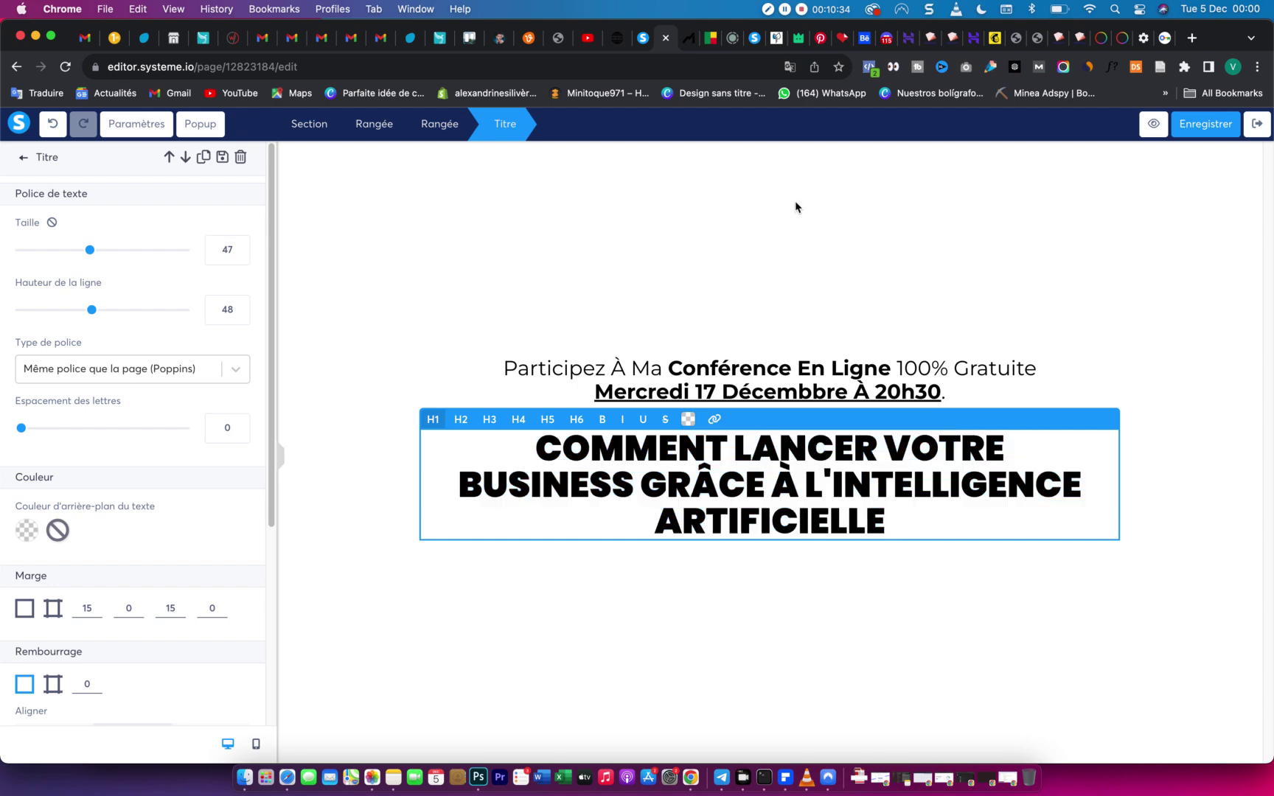
# Colour the headline words LANCER VOTRE BUSINESS with eac18c, storing it in place of the red saved colour.
pyautogui.click(693, 39)
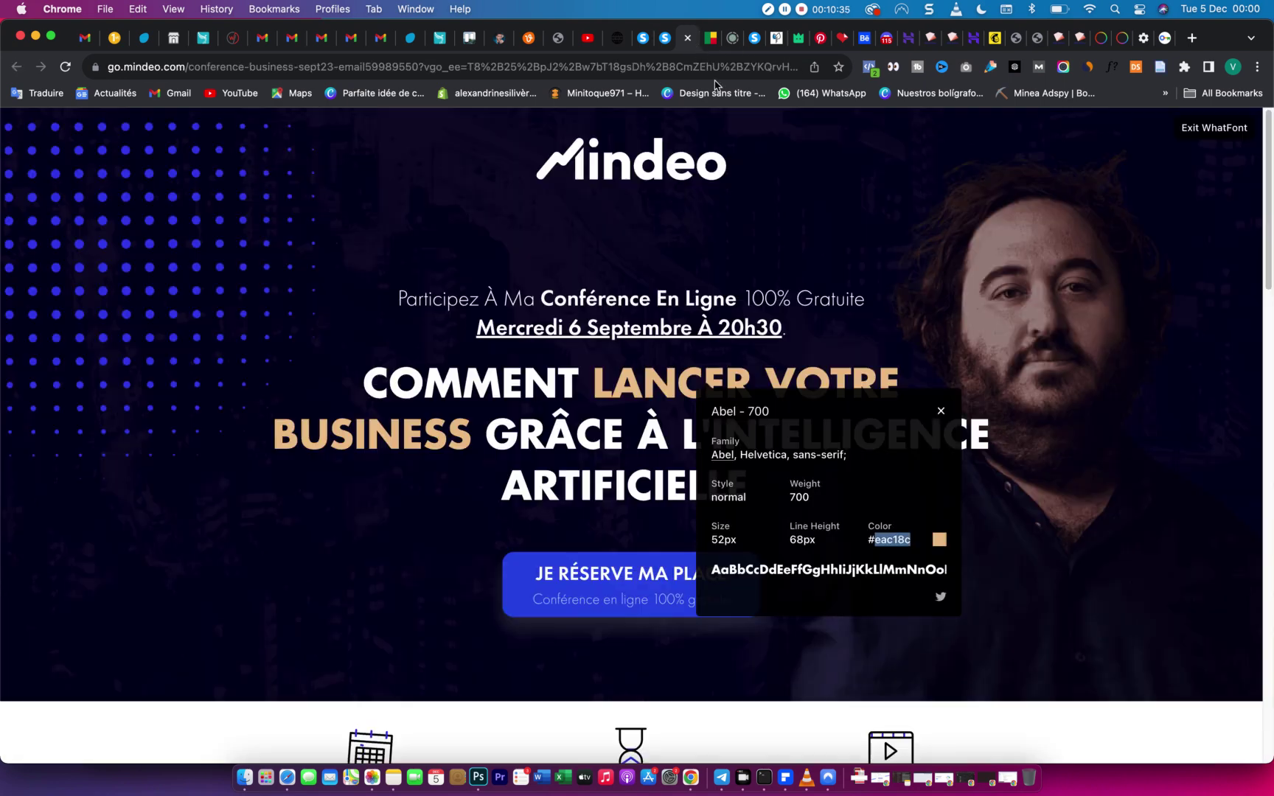
pyautogui.click(665, 38)
pyautogui.moveTo(741, 444); pyautogui.dragTo(645, 475)
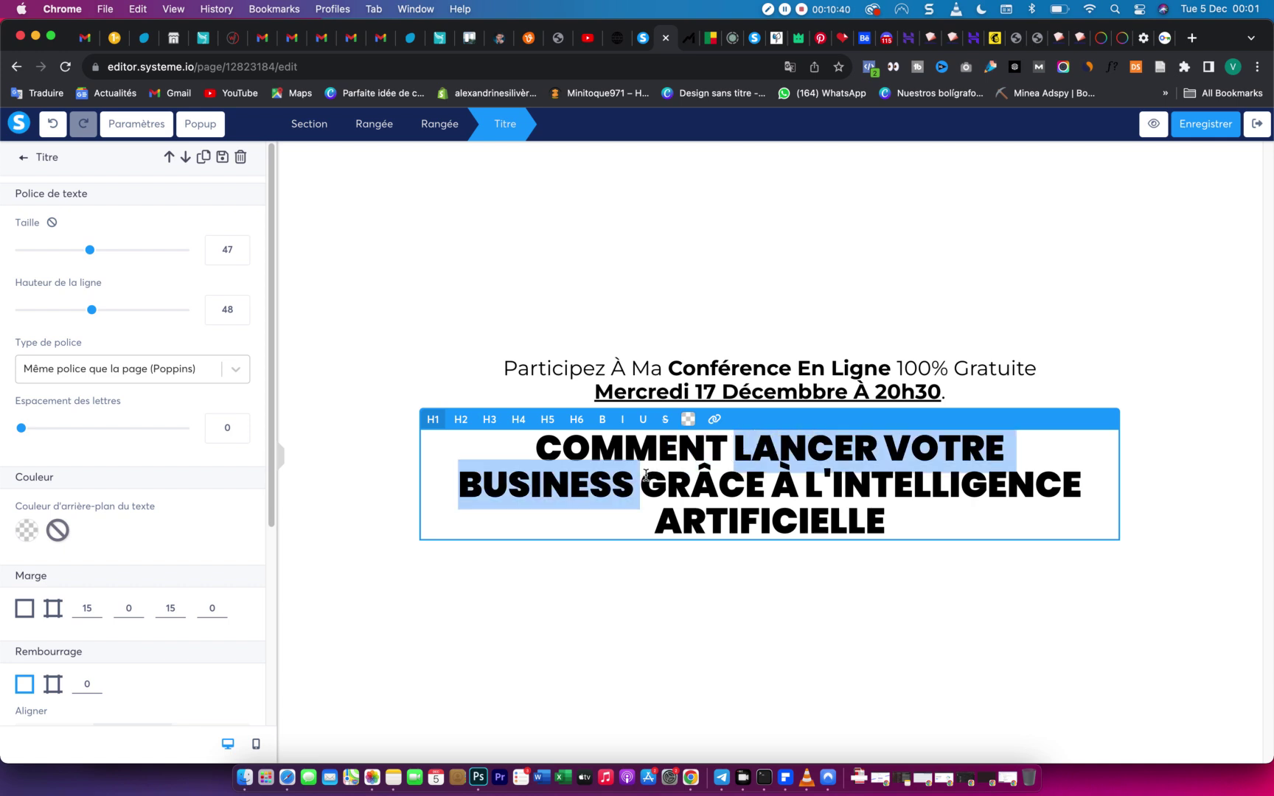
pyautogui.click(693, 419)
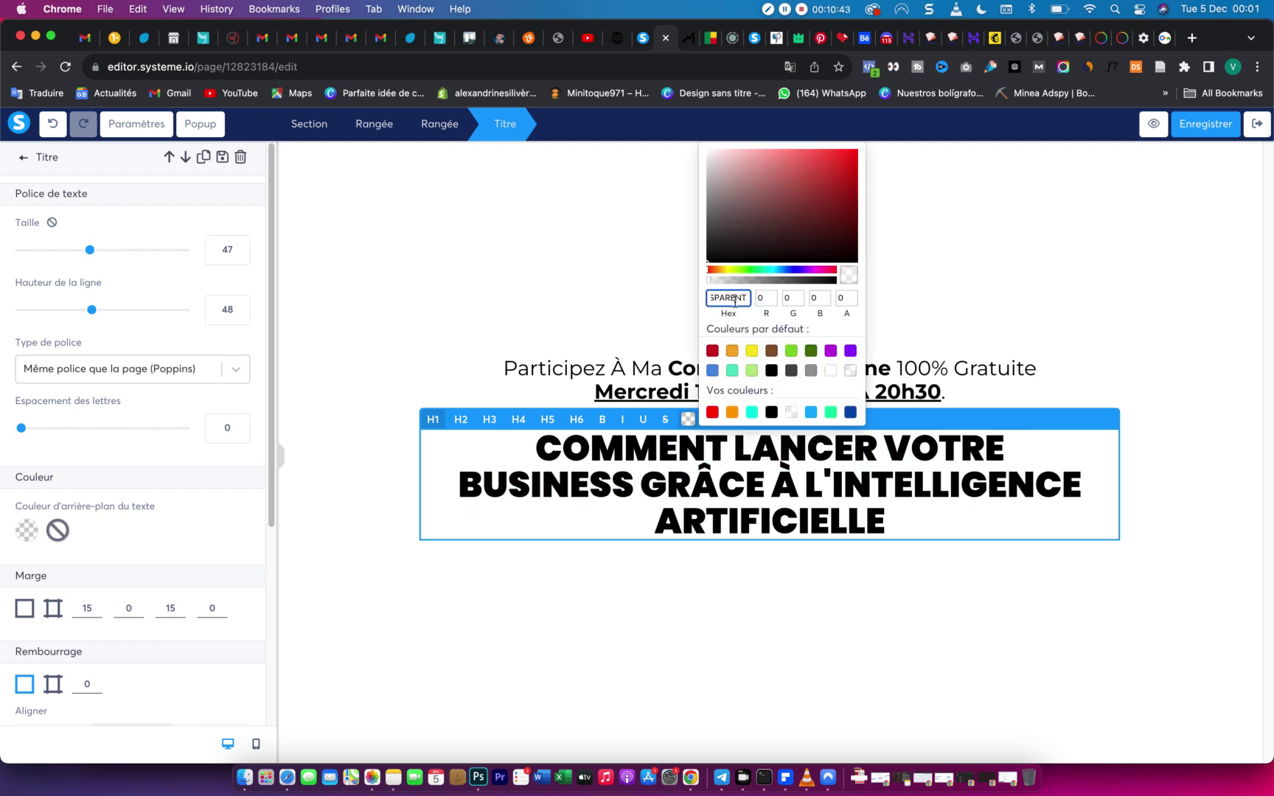
pyautogui.press('super+v')
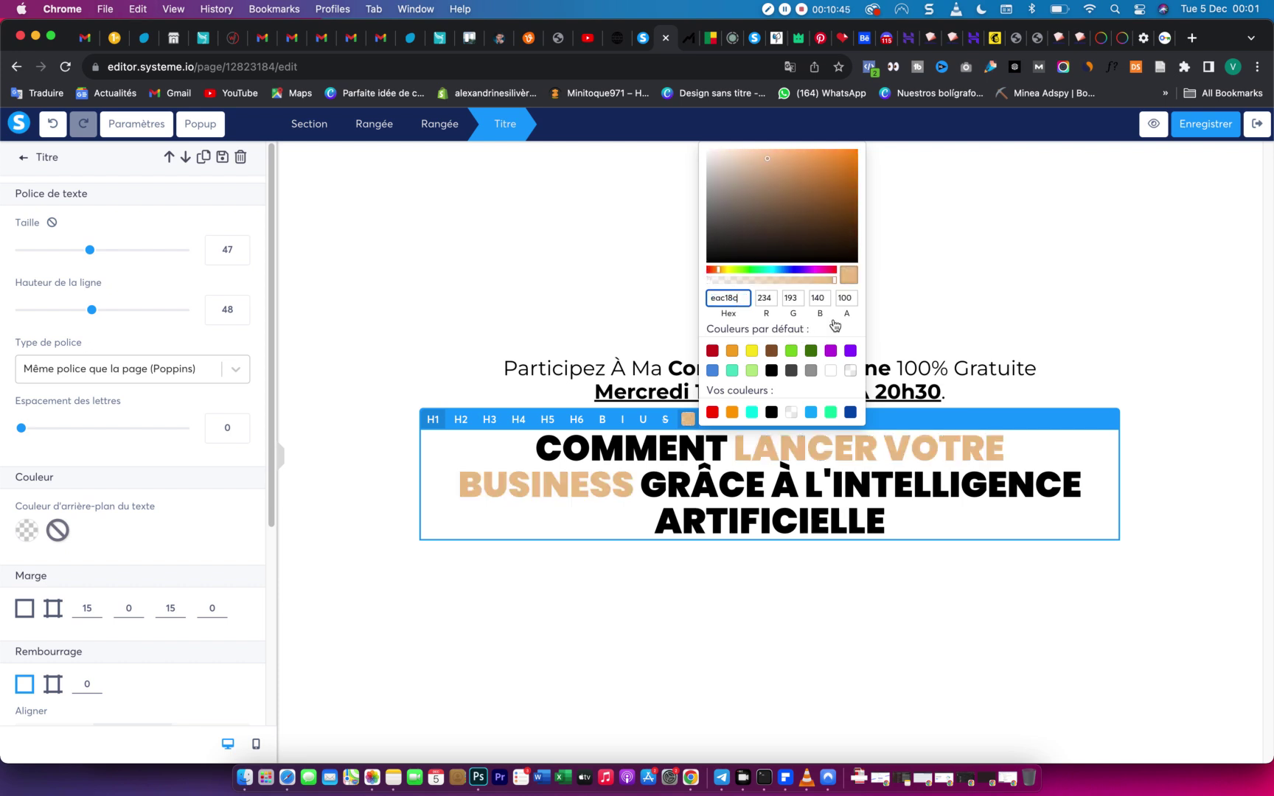
pyautogui.press('super+z')
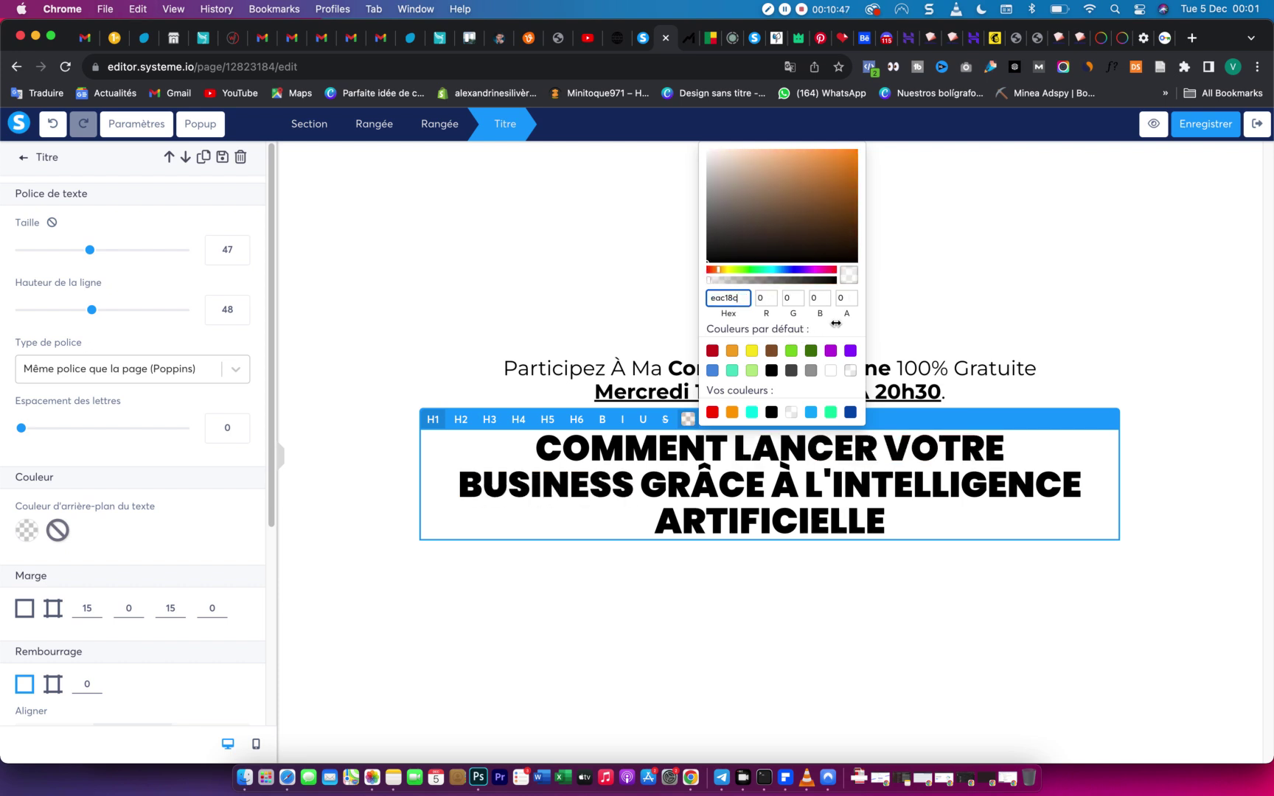
pyautogui.click(737, 298)
pyautogui.click(833, 330)
pyautogui.click(712, 412)
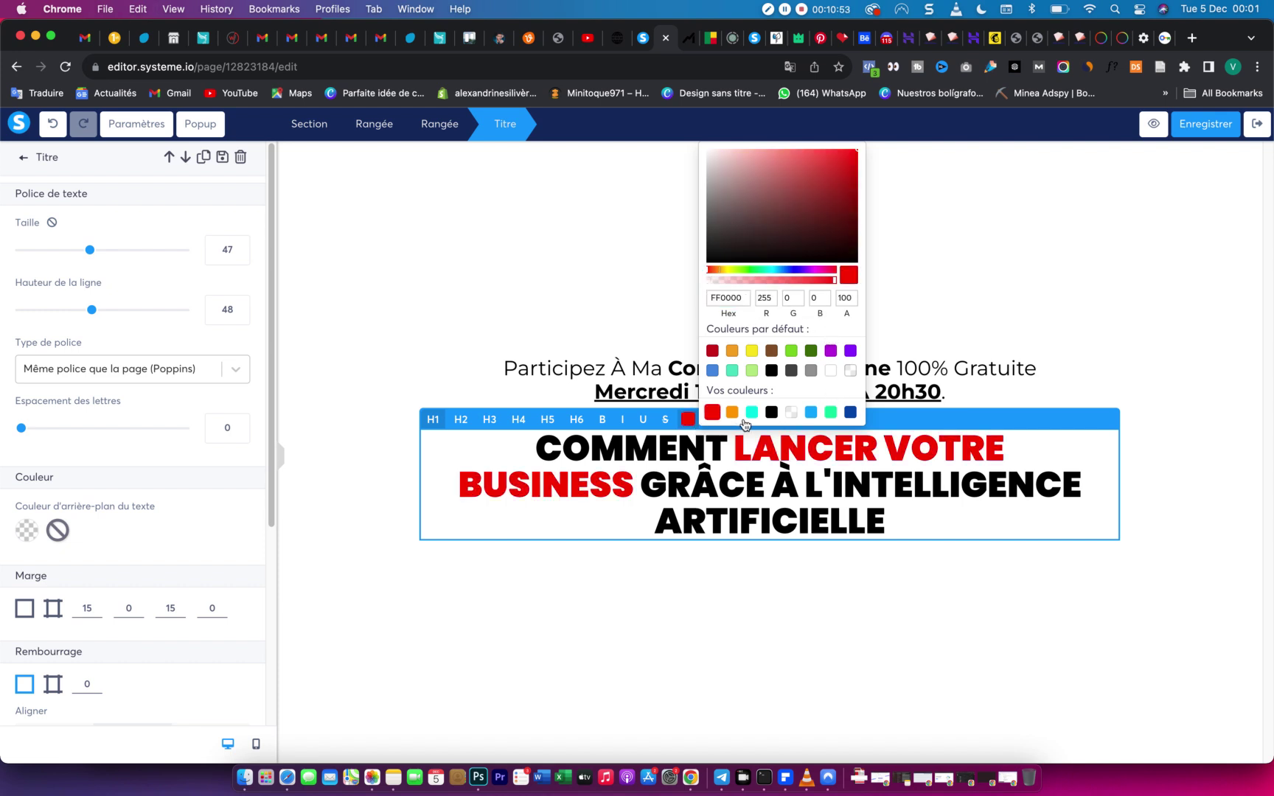
pyautogui.doubleClick(740, 297)
pyautogui.press('super+v')
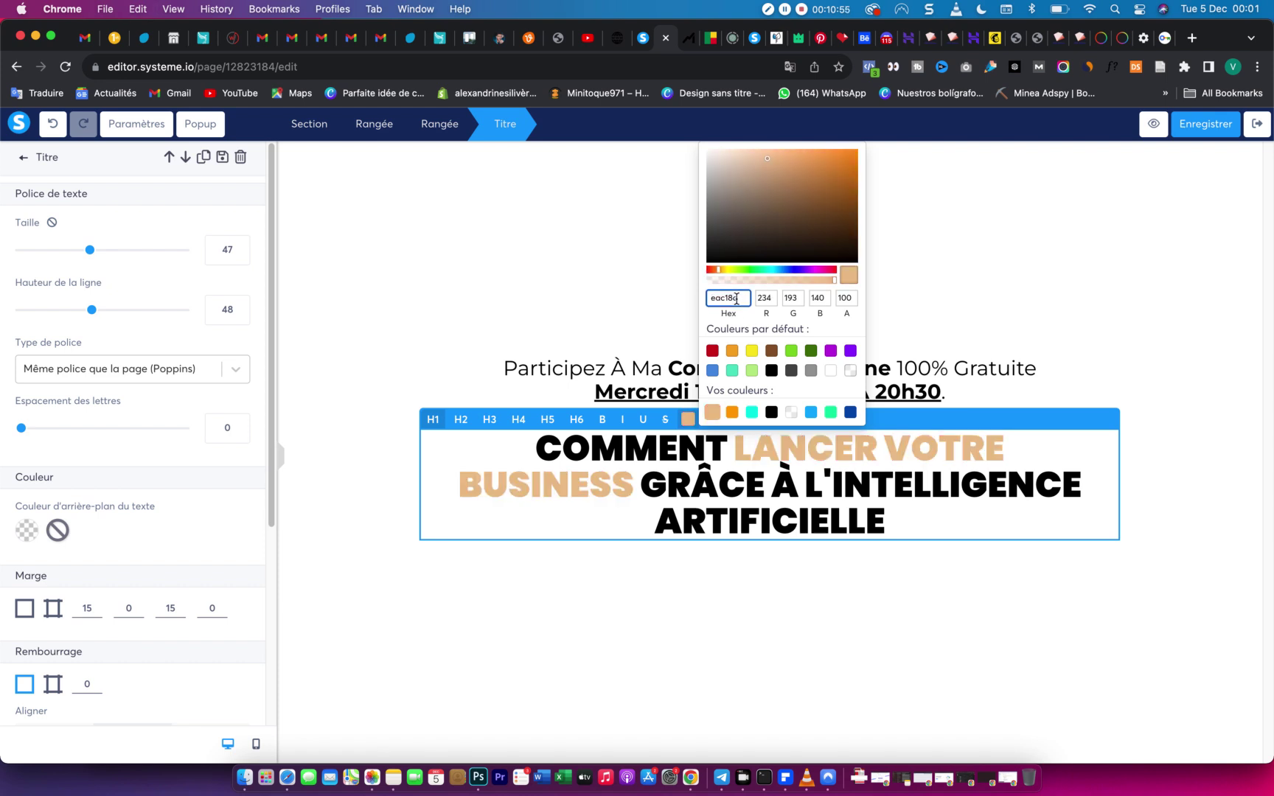
pyautogui.click(845, 339)
pyautogui.click(966, 336)
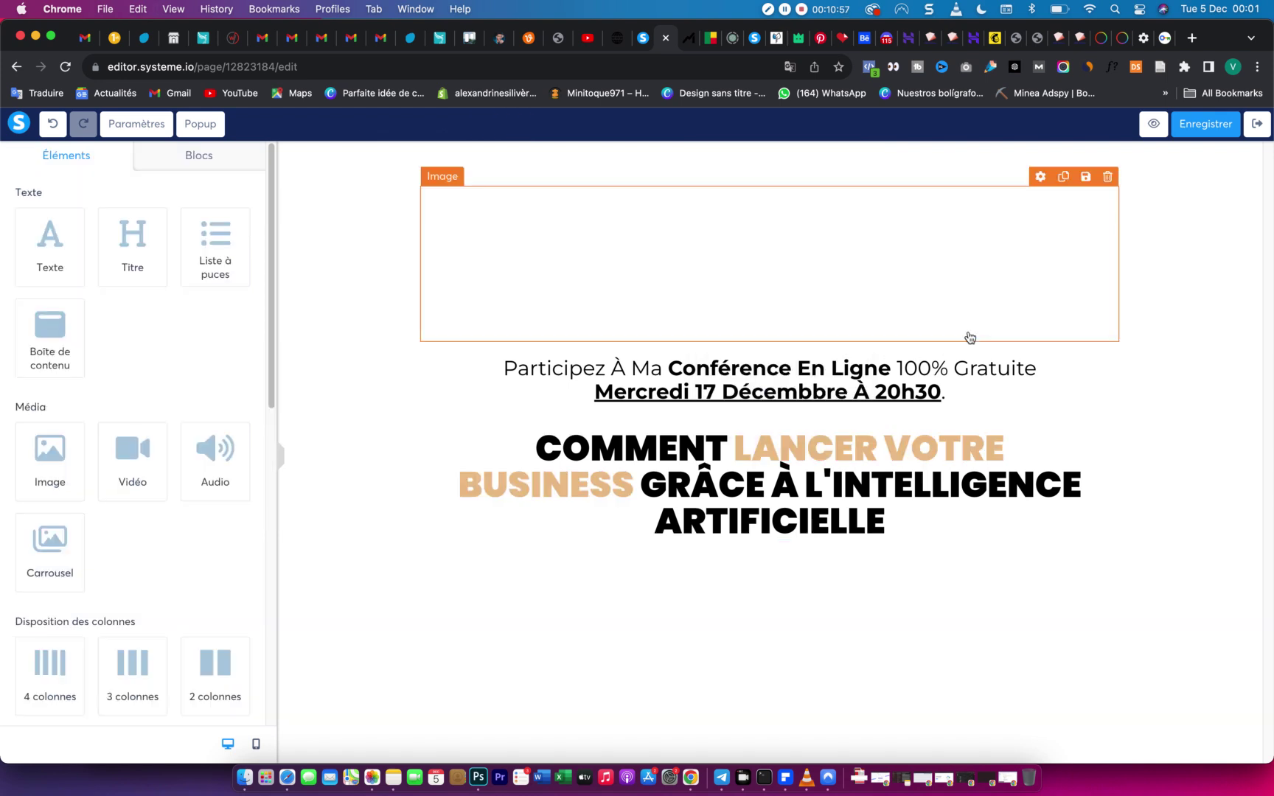
# Compare the headline with the Mindeo page and set its line height to 56.
pyautogui.click(688, 41)
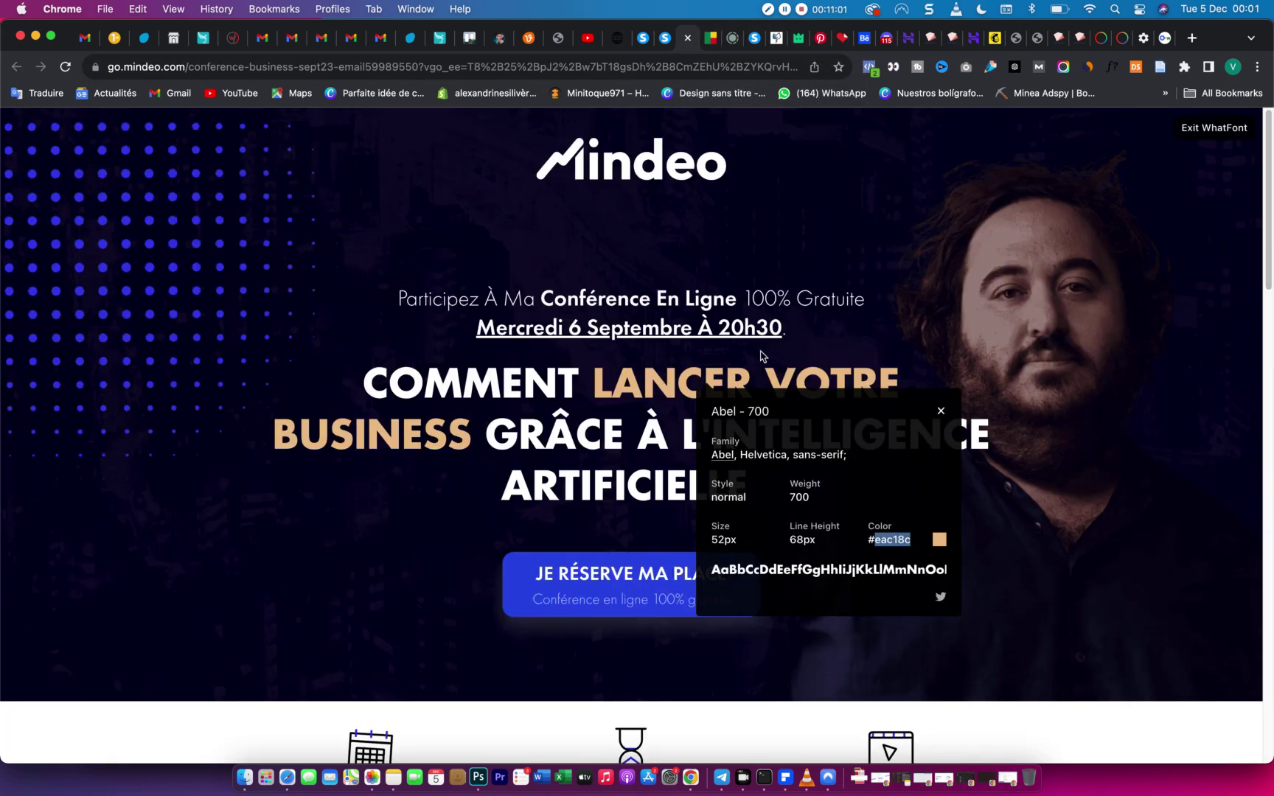
pyautogui.click(674, 43)
pyautogui.click(743, 479)
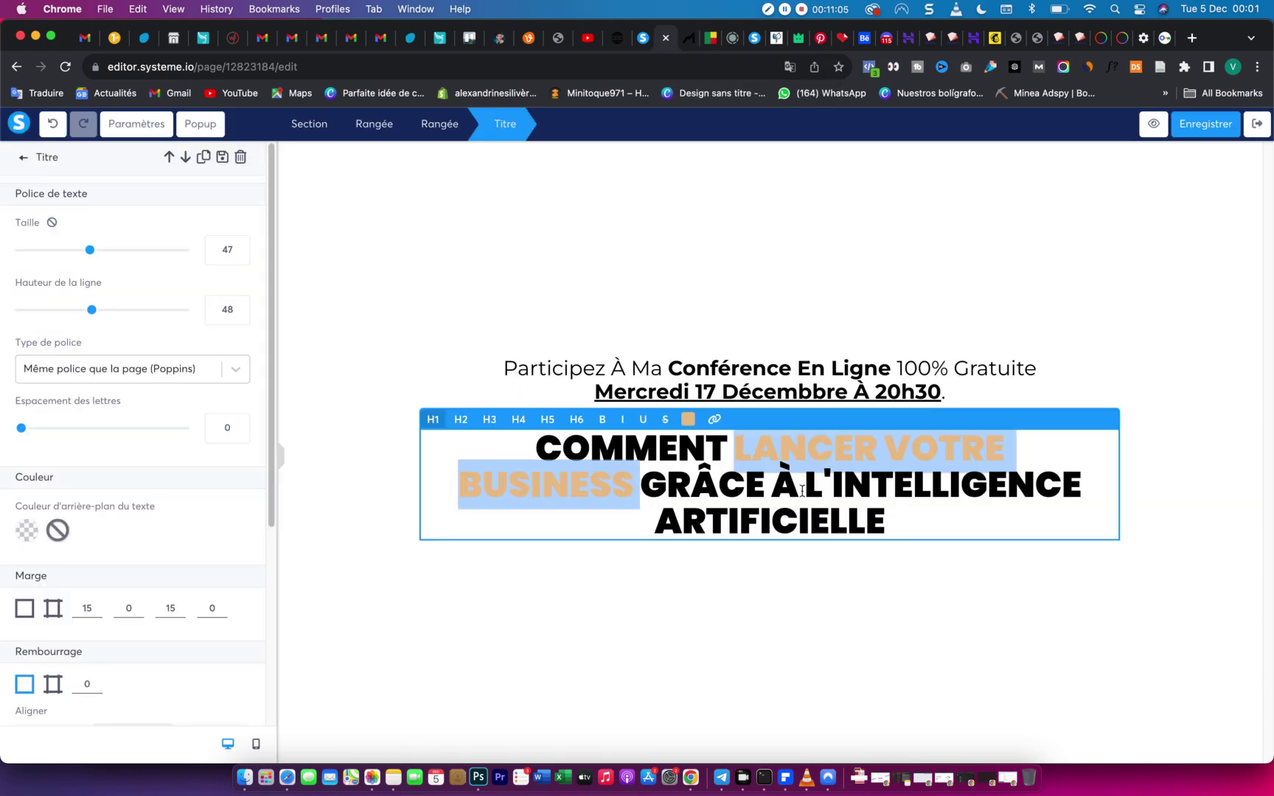
pyautogui.moveTo(92, 311); pyautogui.dragTo(107, 311)
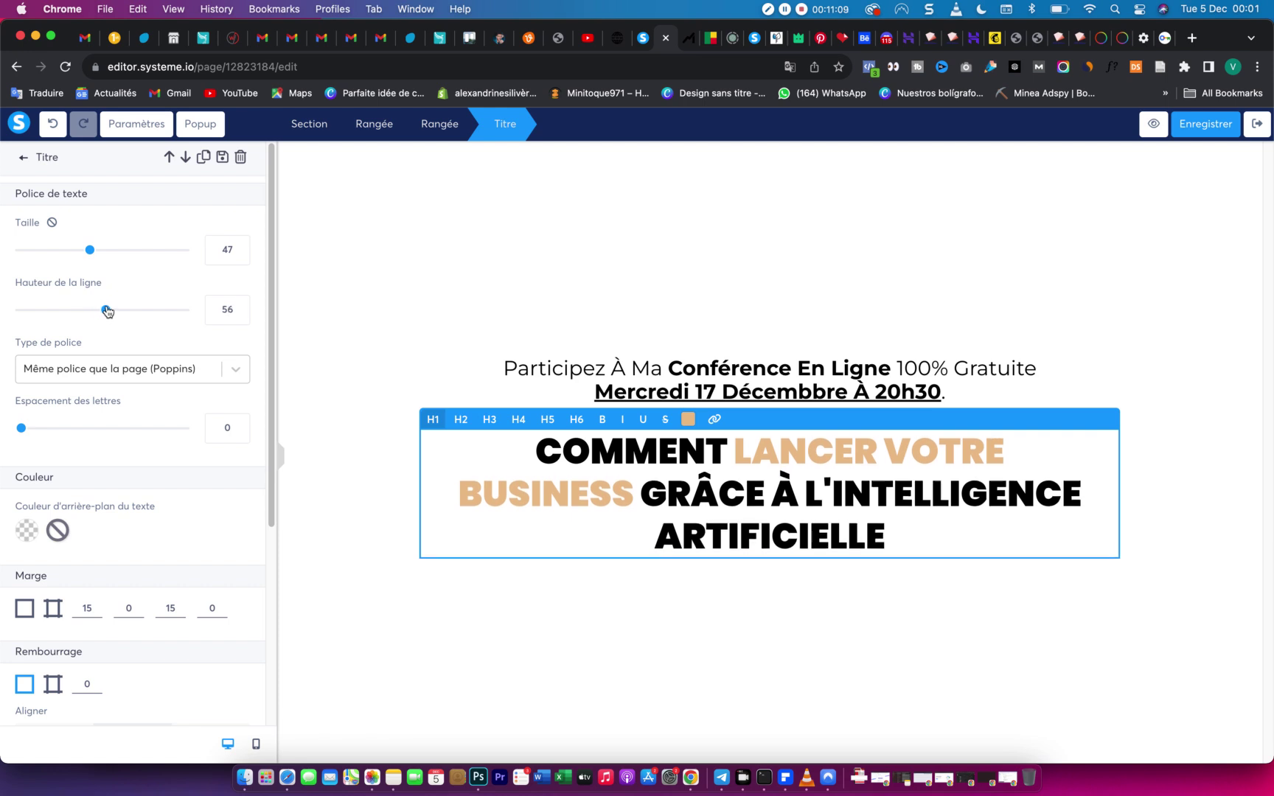
# Check the Mindeo headline's font details, set the headline's font size to 52 and save the page.
pyautogui.click(680, 40)
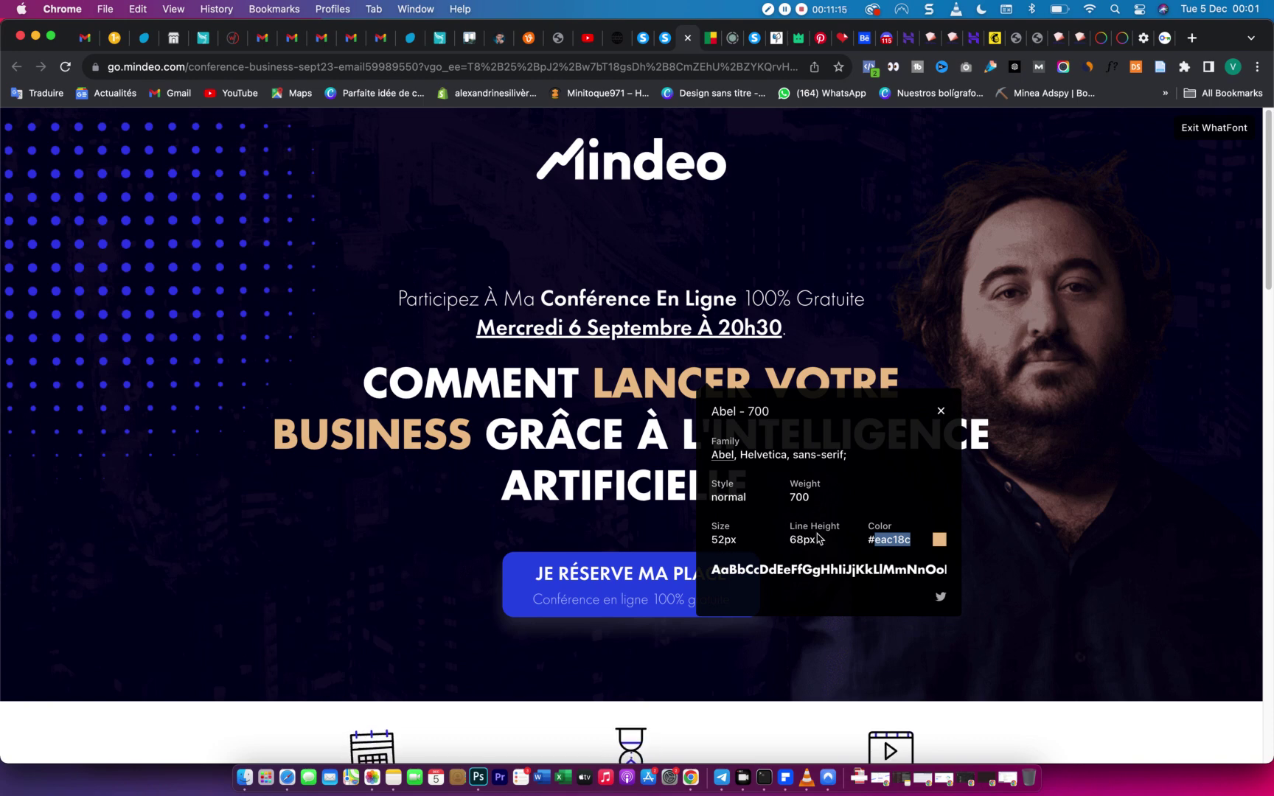
pyautogui.click(664, 45)
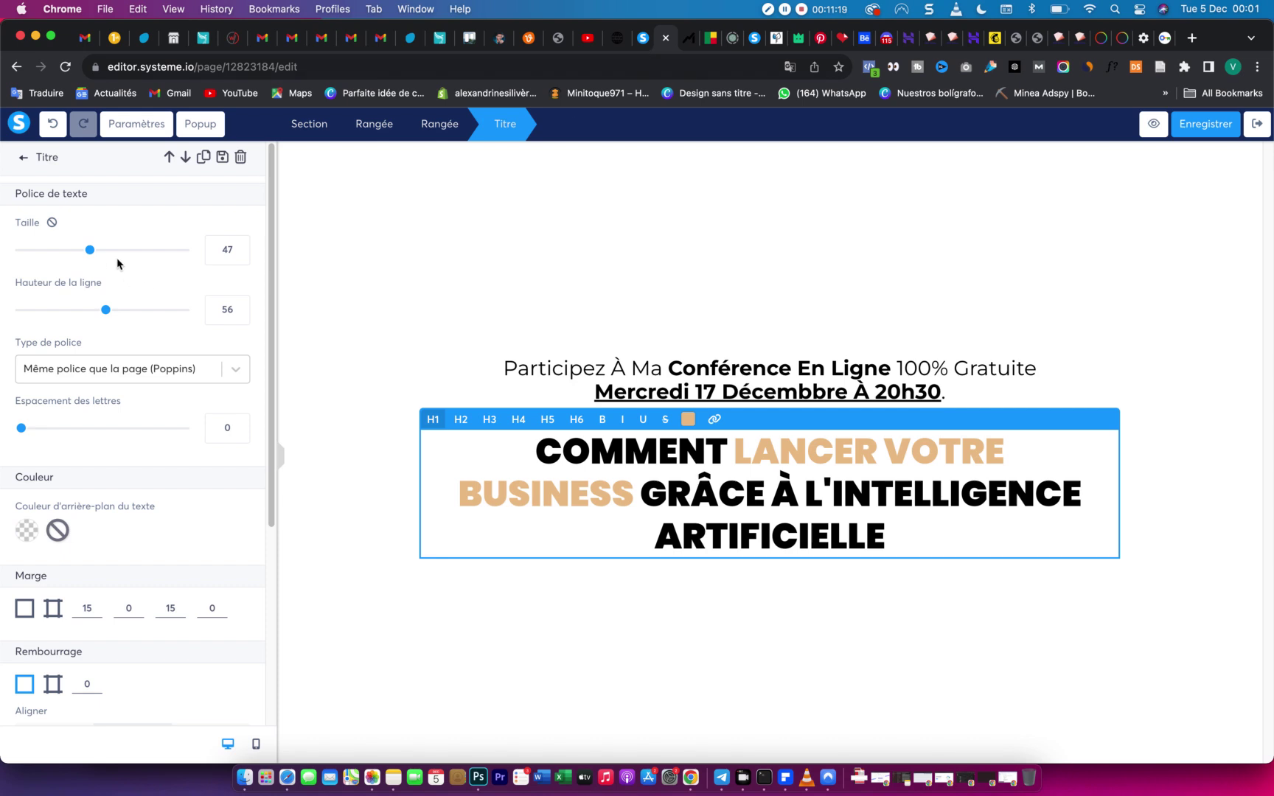
pyautogui.moveTo(91, 256); pyautogui.dragTo(110, 255)
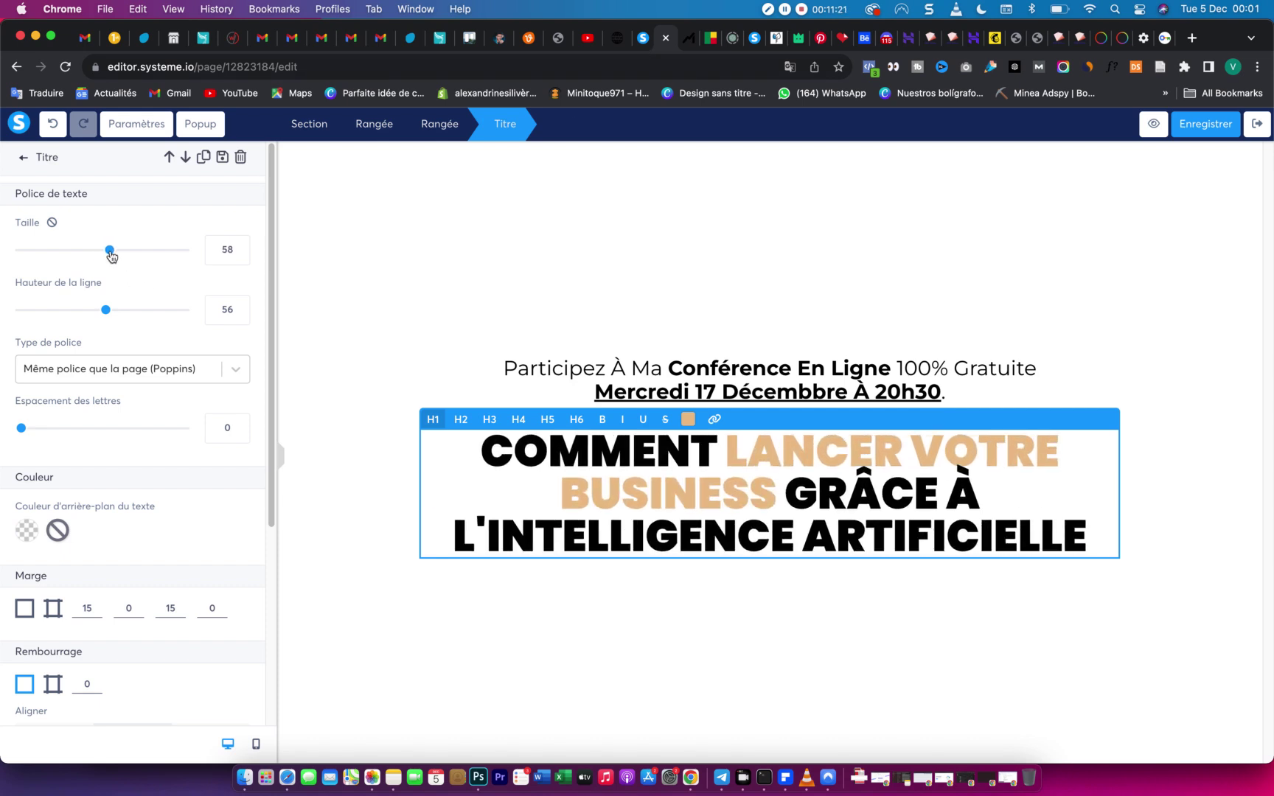
pyautogui.moveTo(113, 255)
pyautogui.mouseDown()
pyautogui.moveTo(130, 256)
pyautogui.moveTo(98, 256)
pyautogui.mouseUp()
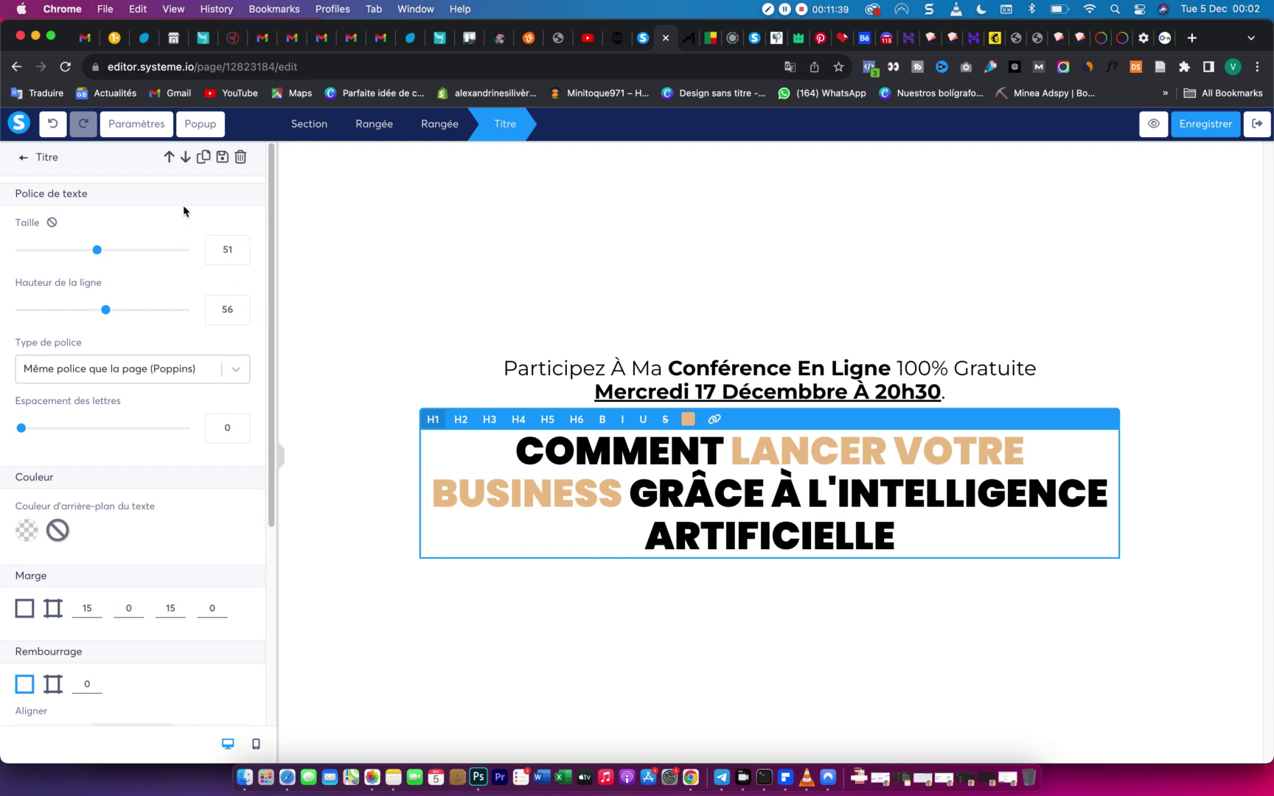
pyautogui.click(239, 249)
pyautogui.click(239, 248)
pyautogui.click(239, 248)
pyautogui.click(239, 256)
pyautogui.click(238, 256)
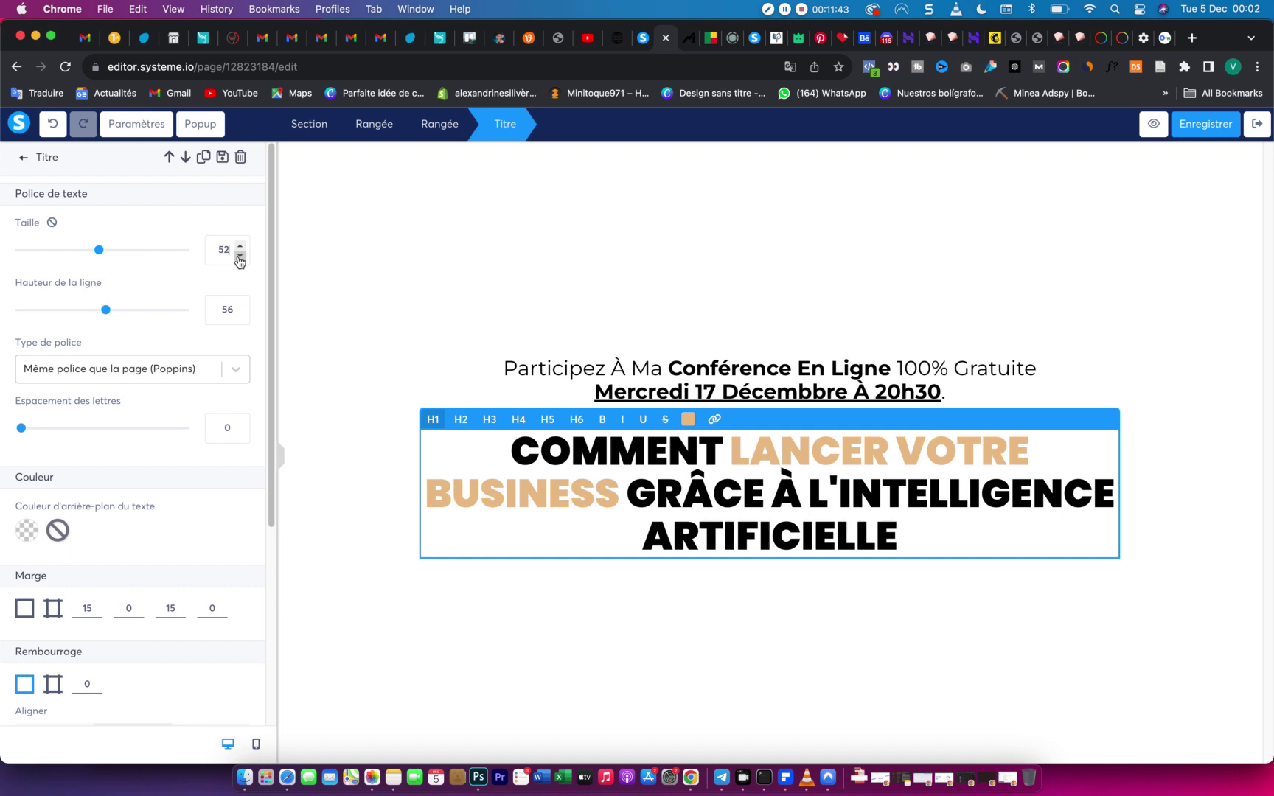
pyautogui.click(1176, 133)
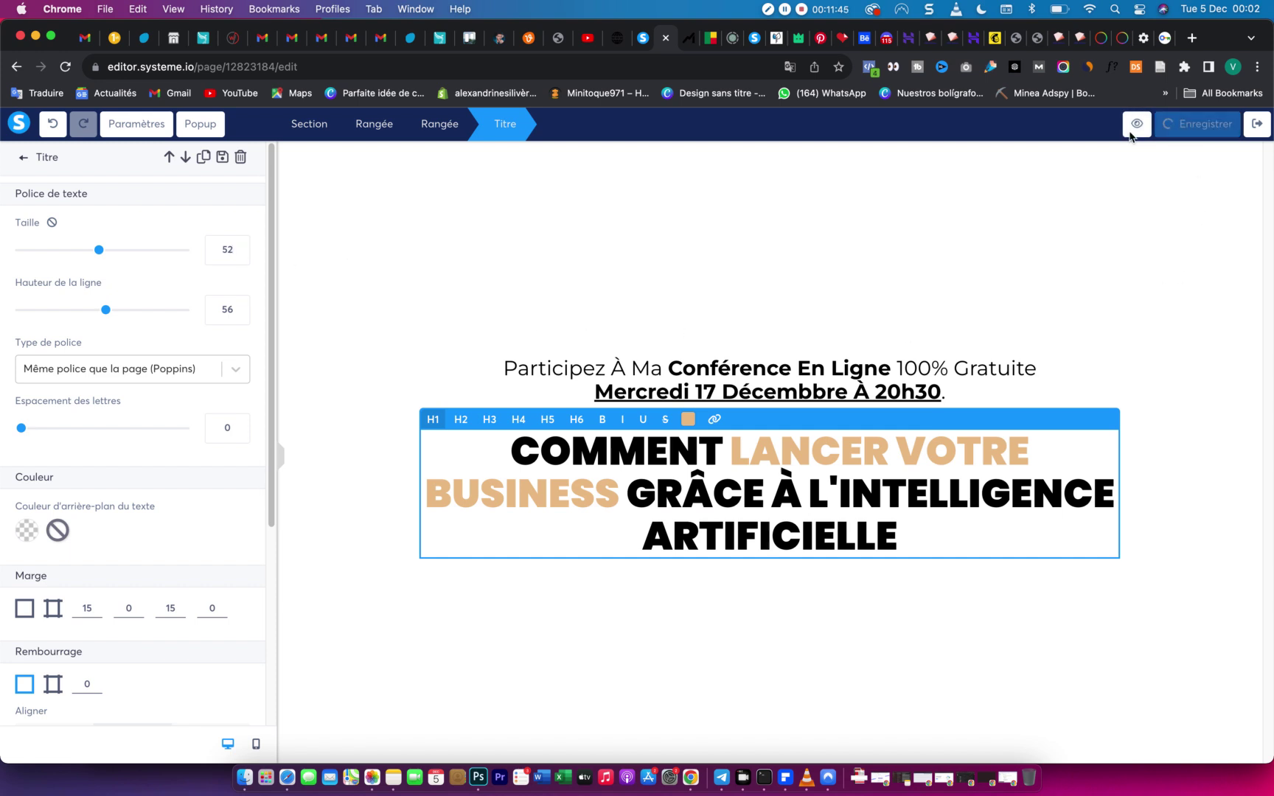
# Place a button below the headline, in a duplicate of the headline's row emptied of its copied title.
pyautogui.click(22, 160)
pyautogui.scroll(-10, 80, 417)
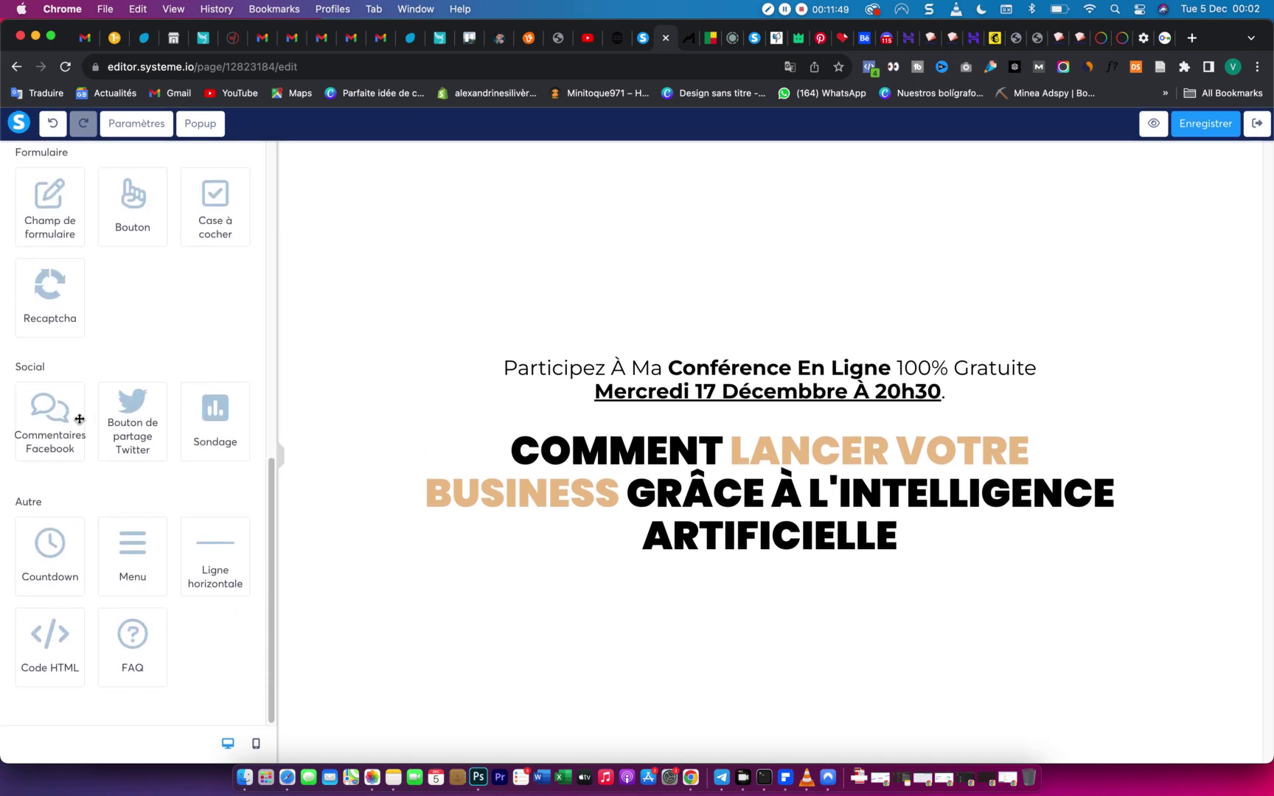
pyautogui.scroll(2, 110, 331)
pyautogui.moveTo(134, 266); pyautogui.dragTo(767, 588)
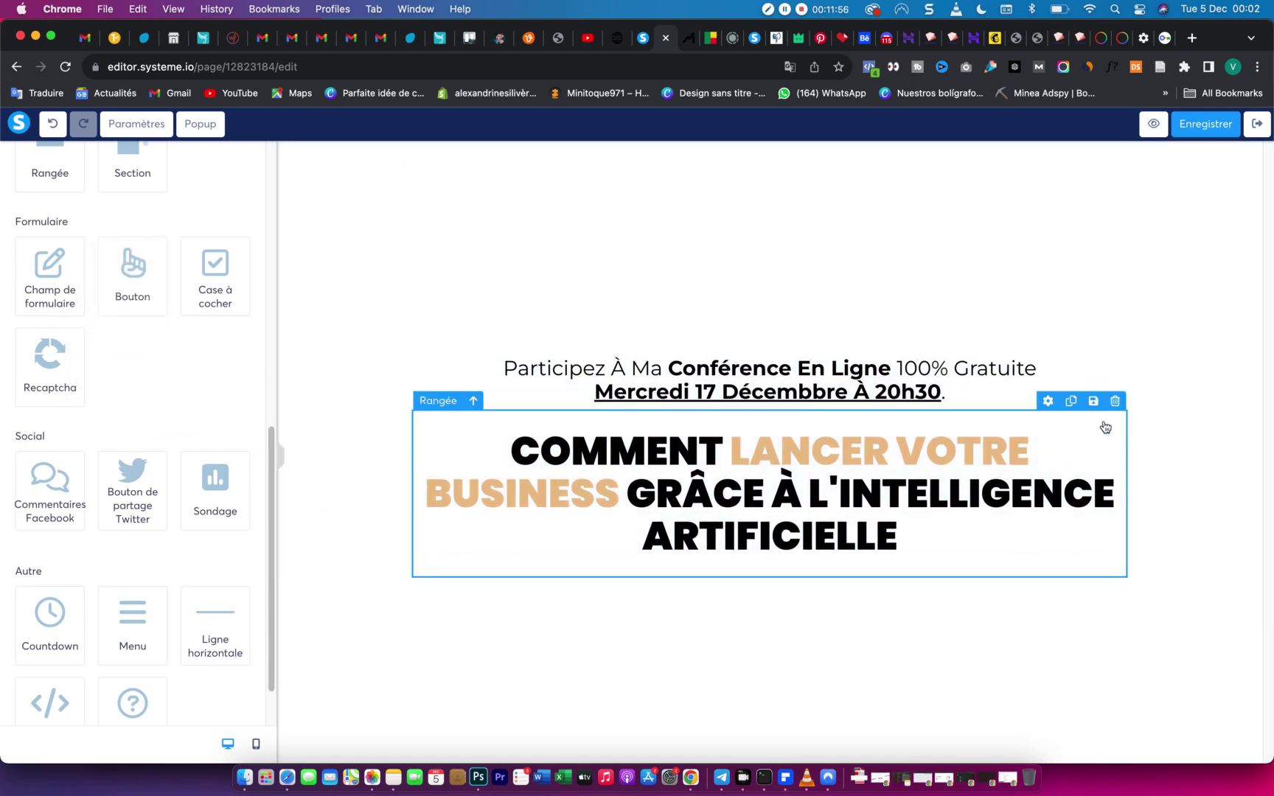
pyautogui.click(1070, 402)
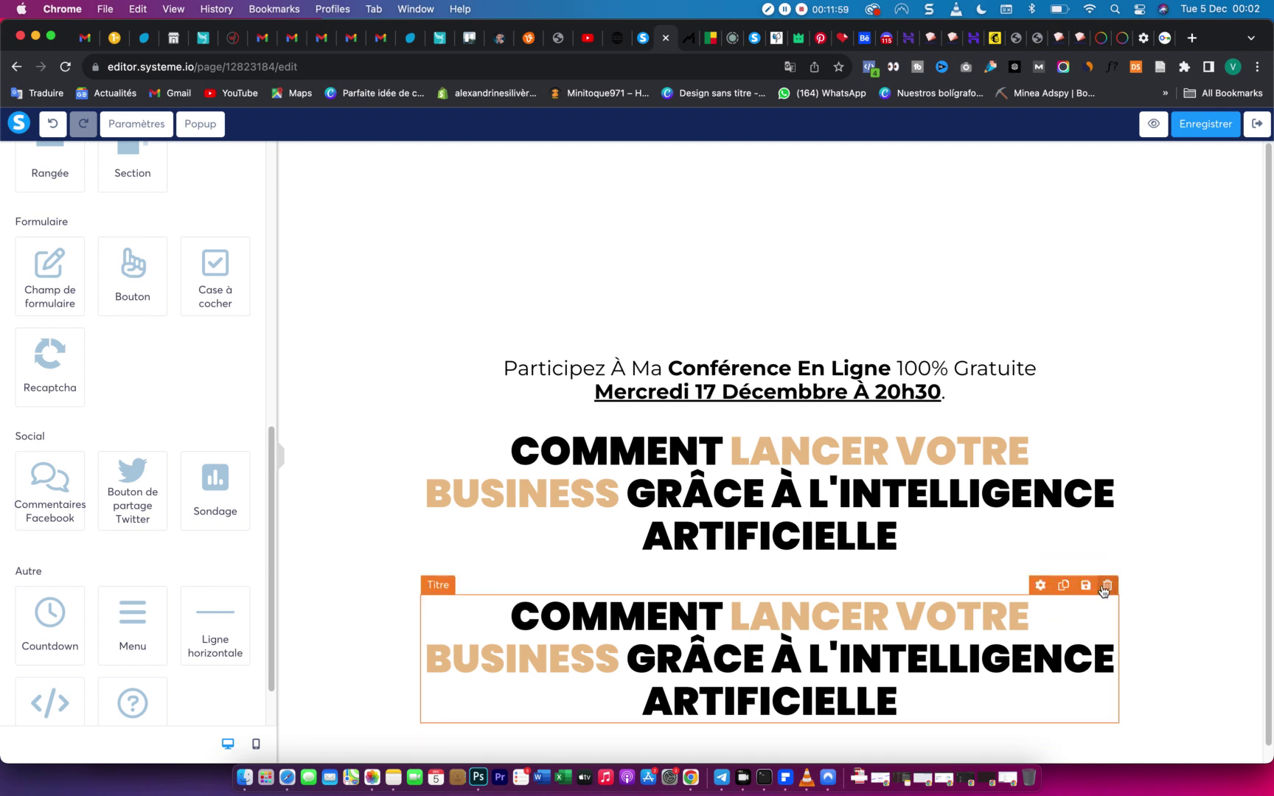
pyautogui.click(771, 162)
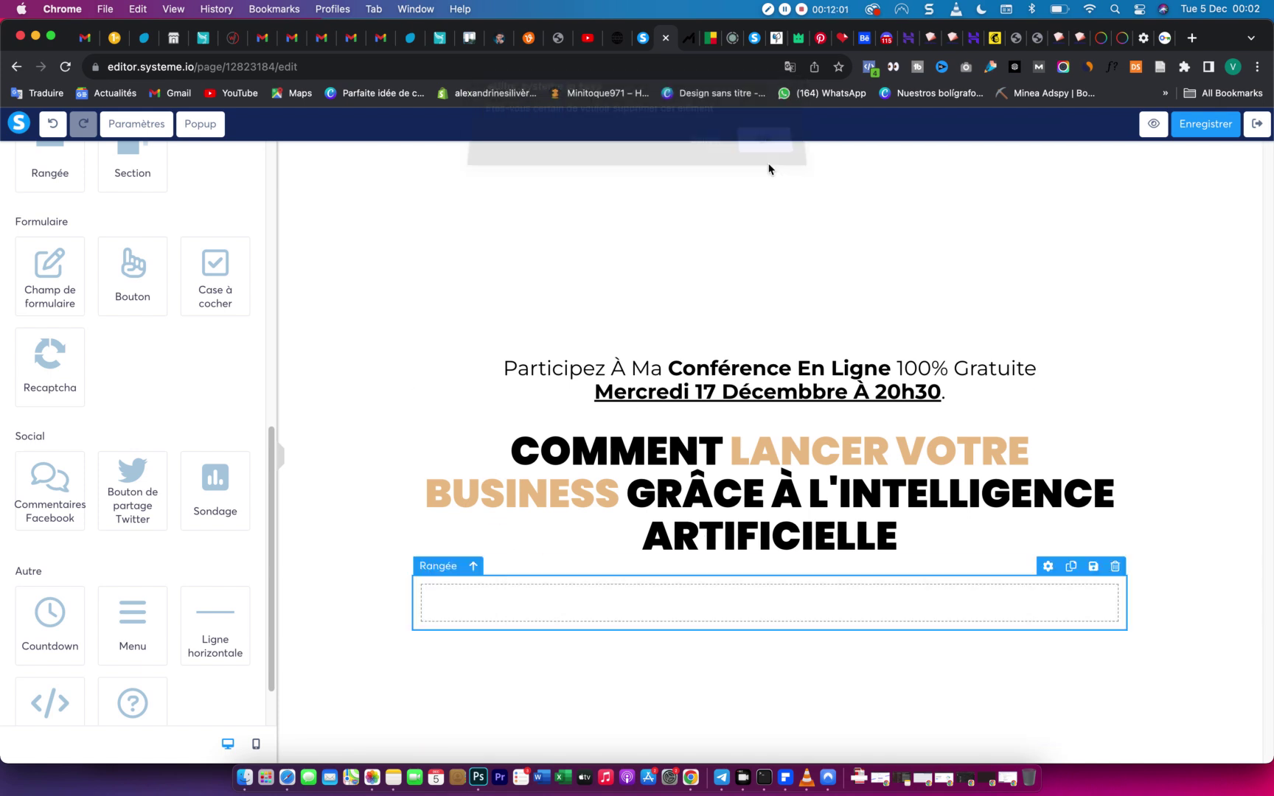
pyautogui.moveTo(131, 307); pyautogui.dragTo(769, 623)
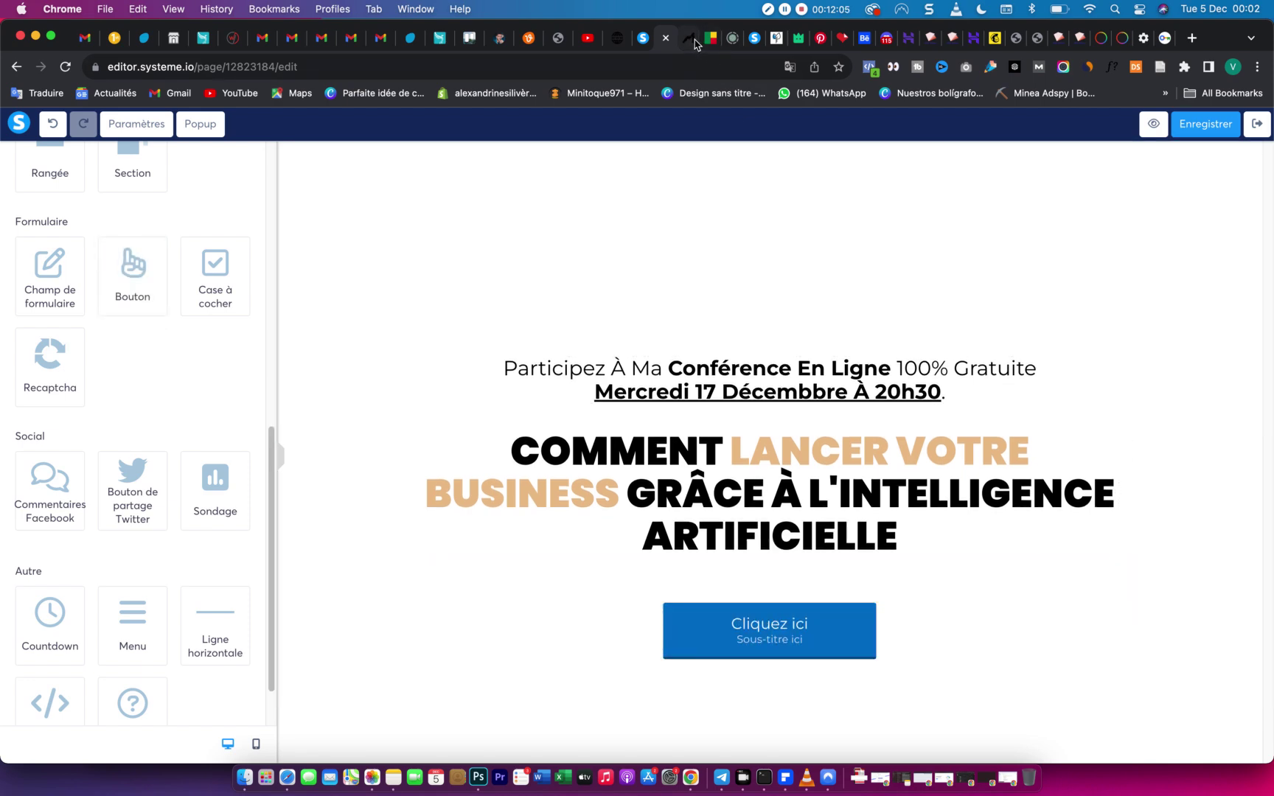
# Inspect the title and subtitle fonts of the Mindeo page's reservation button with WhatFont, and exit the inspector.
pyautogui.click(695, 43)
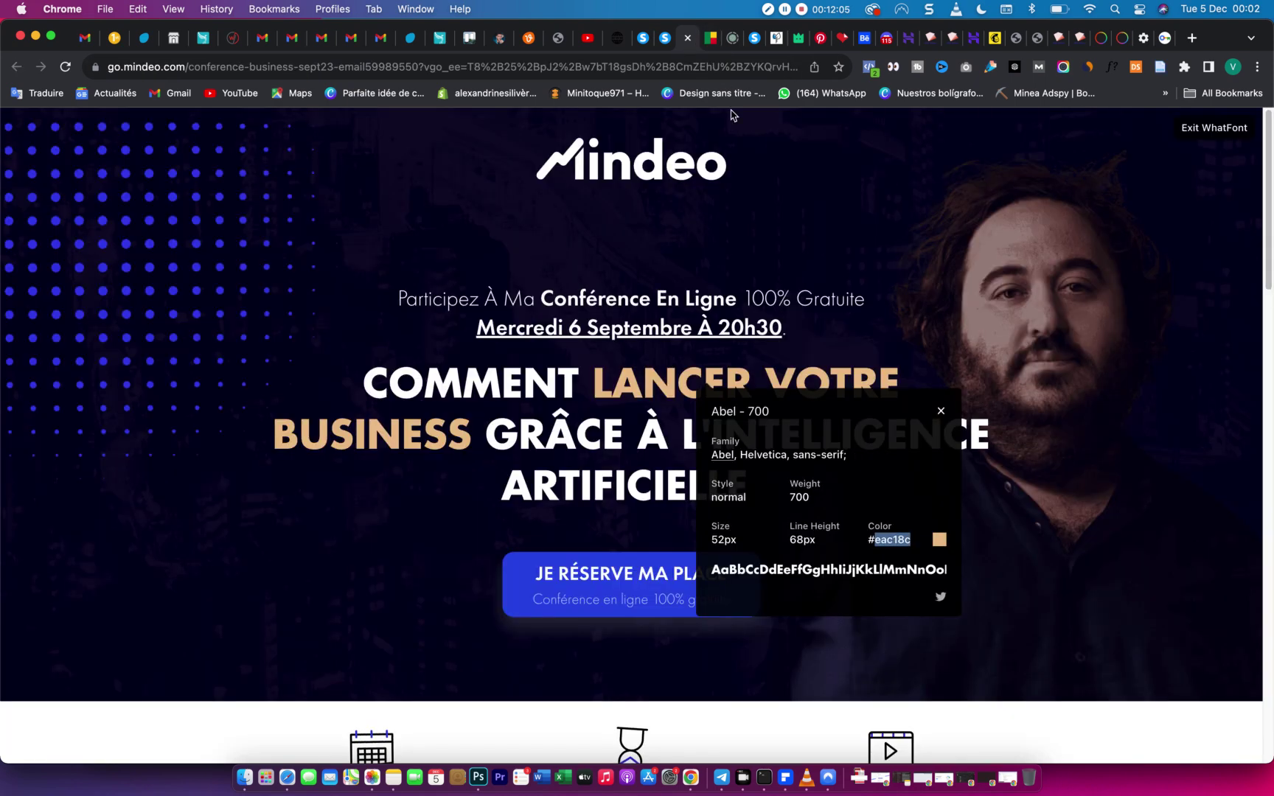
pyautogui.click(631, 593)
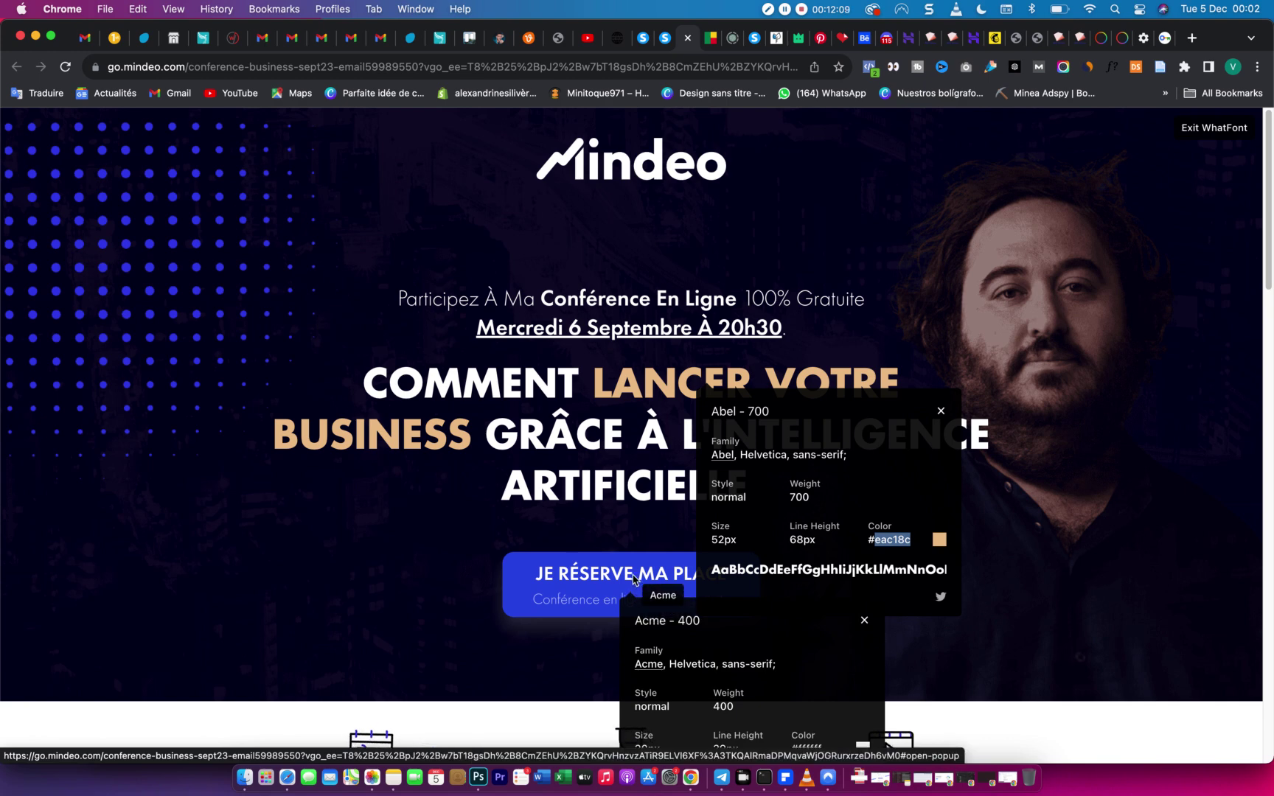
pyautogui.scroll(-5, 634, 580)
pyautogui.click(515, 401)
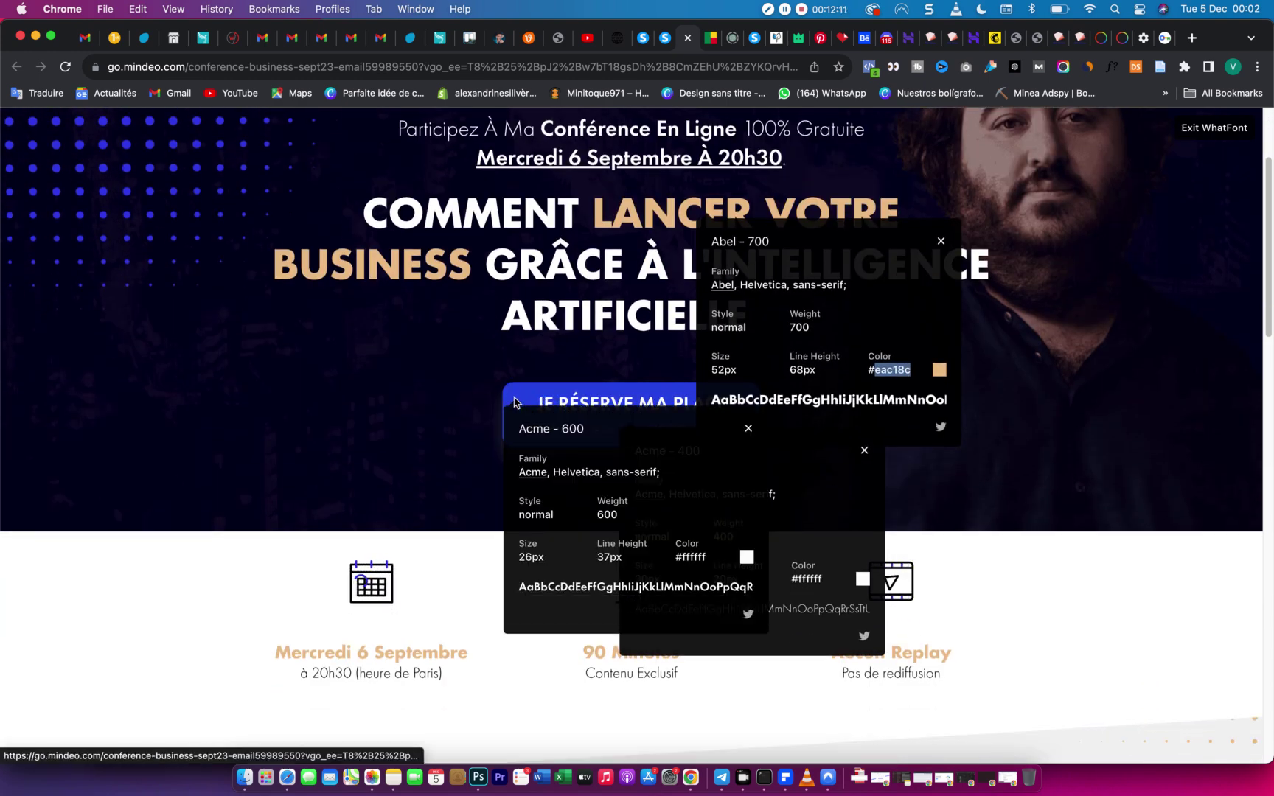
pyautogui.click(525, 395)
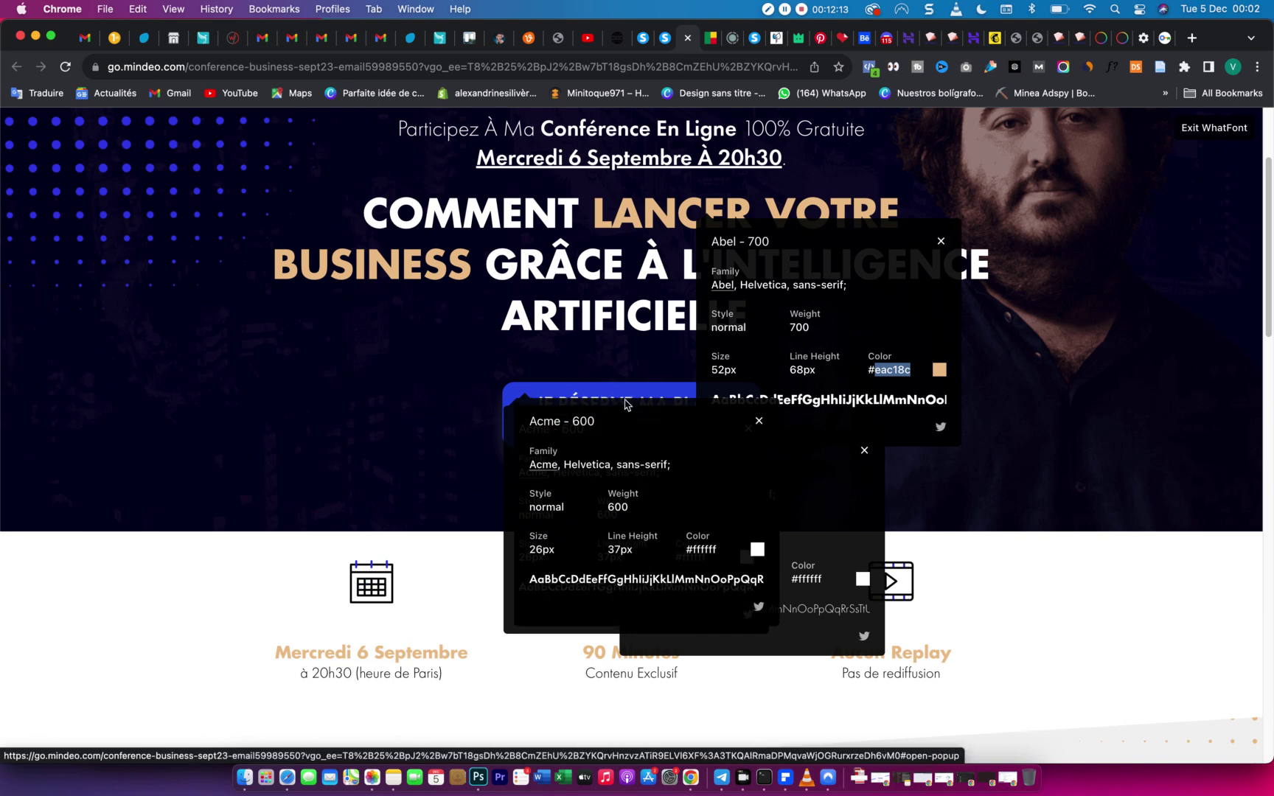
pyautogui.click(372, 392)
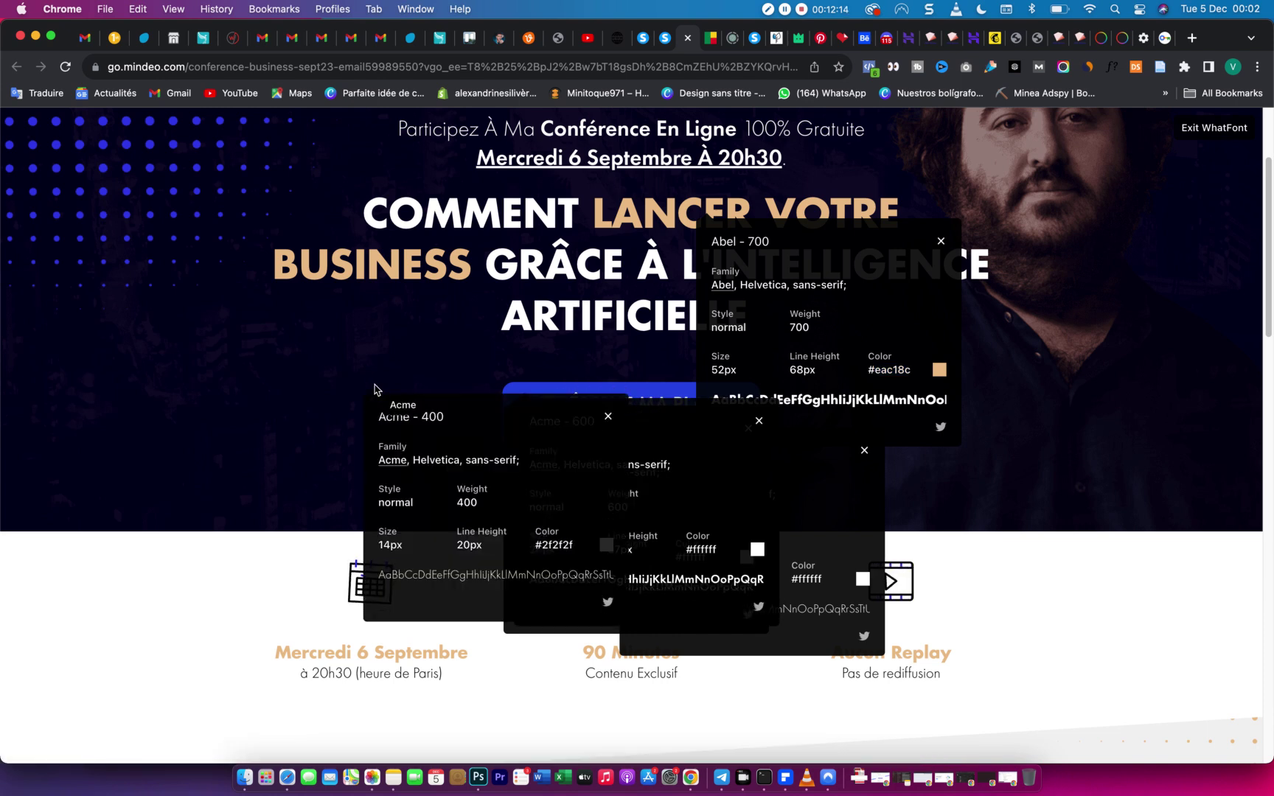
pyautogui.click(1217, 123)
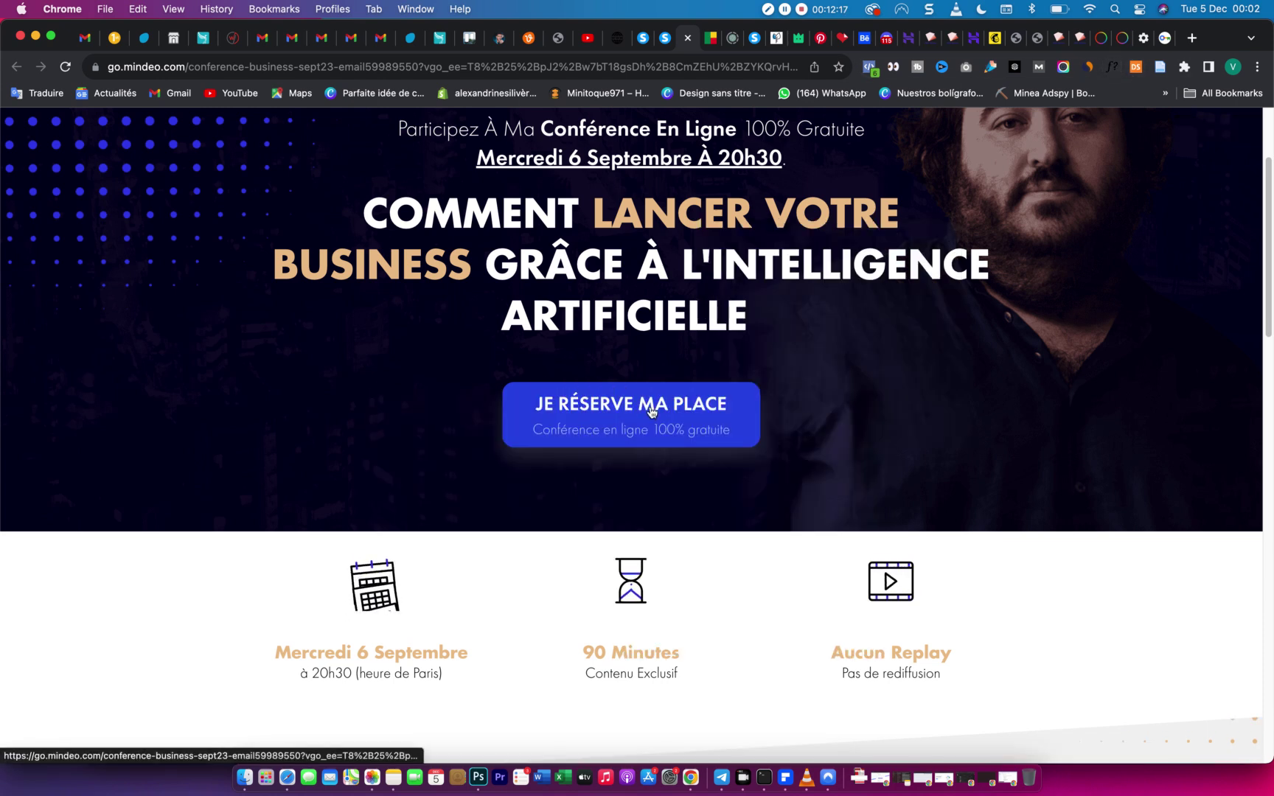
# Set the main text of the button below the headline to "JE RESERVE MA PLACE".
pyautogui.click(664, 39)
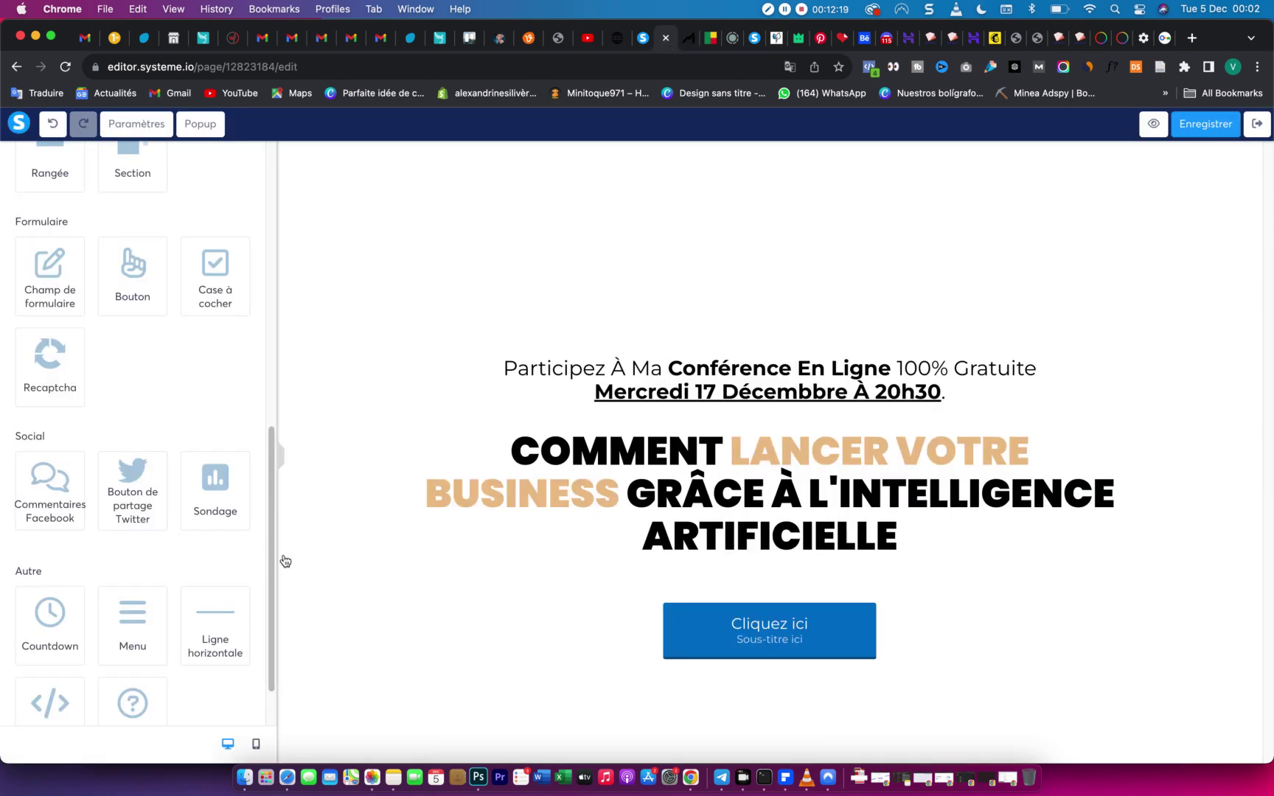
pyautogui.click(752, 626)
pyautogui.scroll(-4, 80, 554)
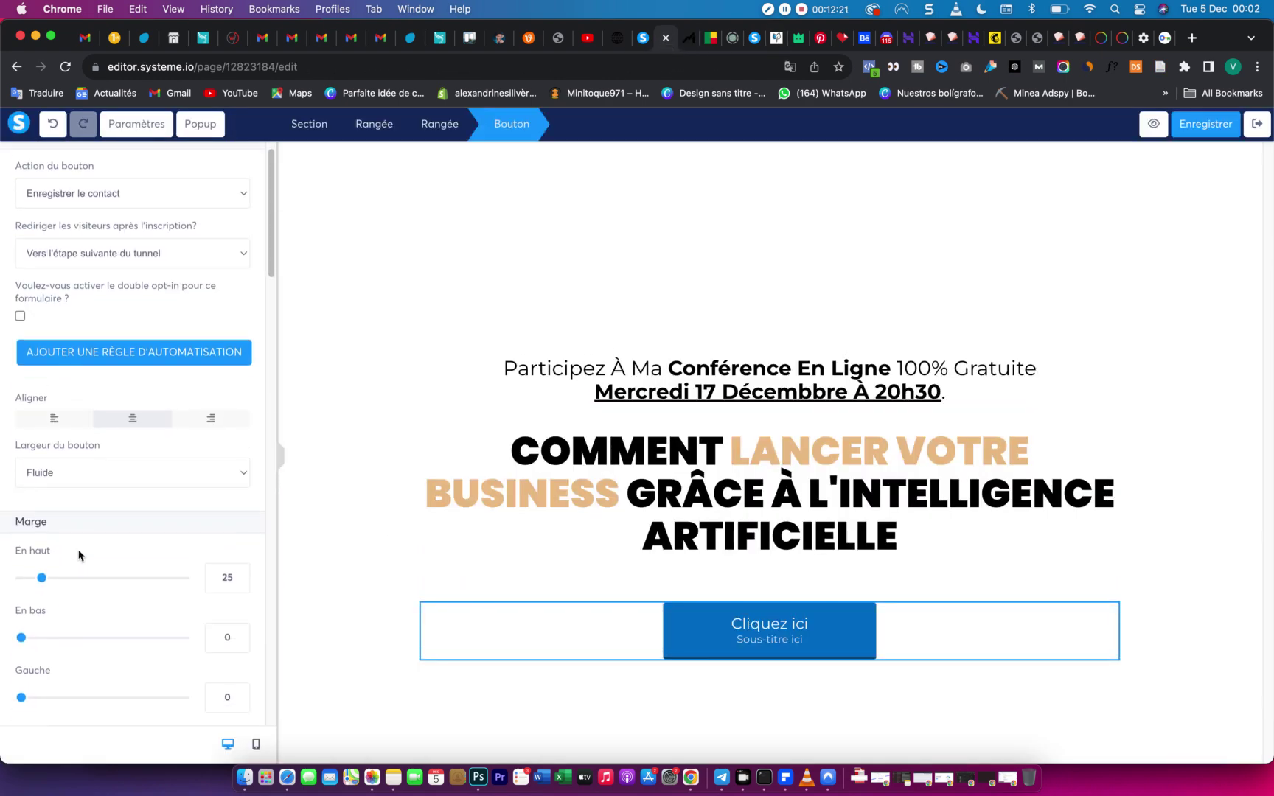
pyautogui.scroll(-2, 78, 560)
pyautogui.tripleClick(68, 552)
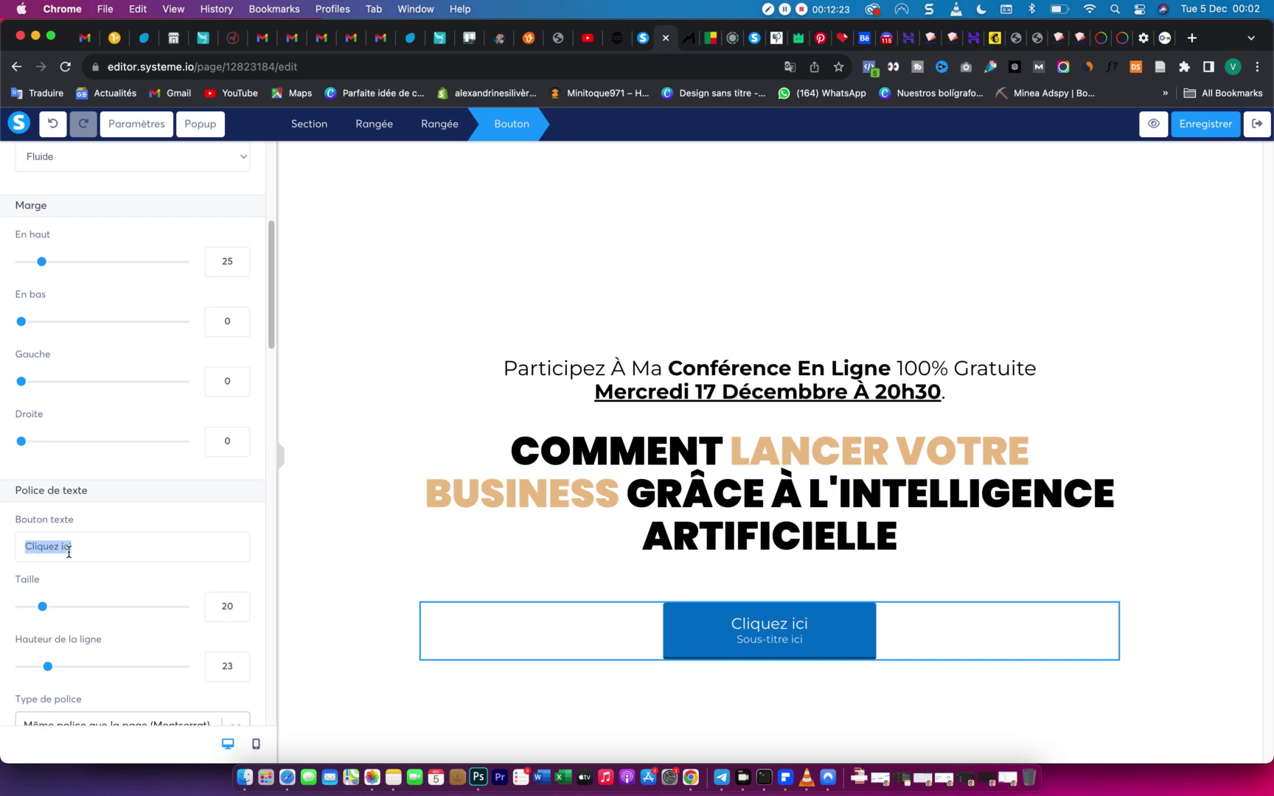
pyautogui.write('JE RESERV')
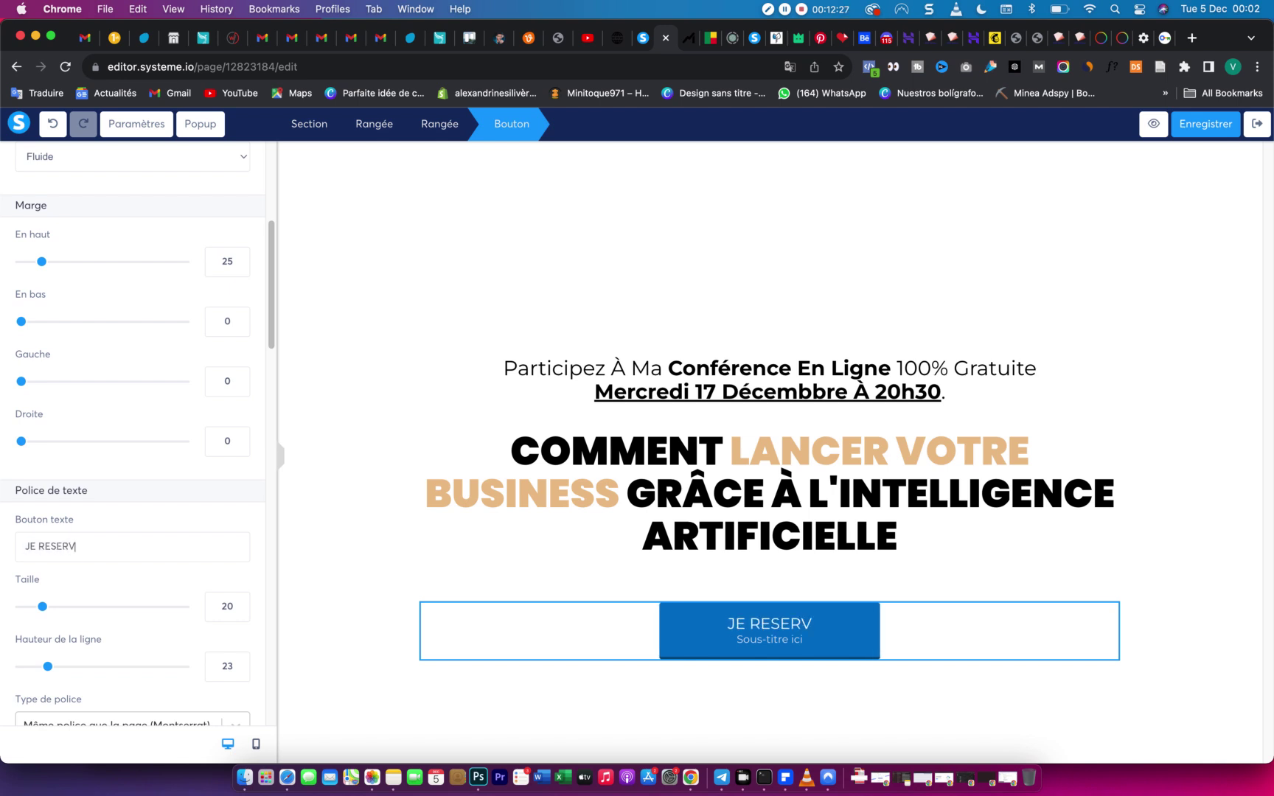
pyautogui.write('E MA PLACE')
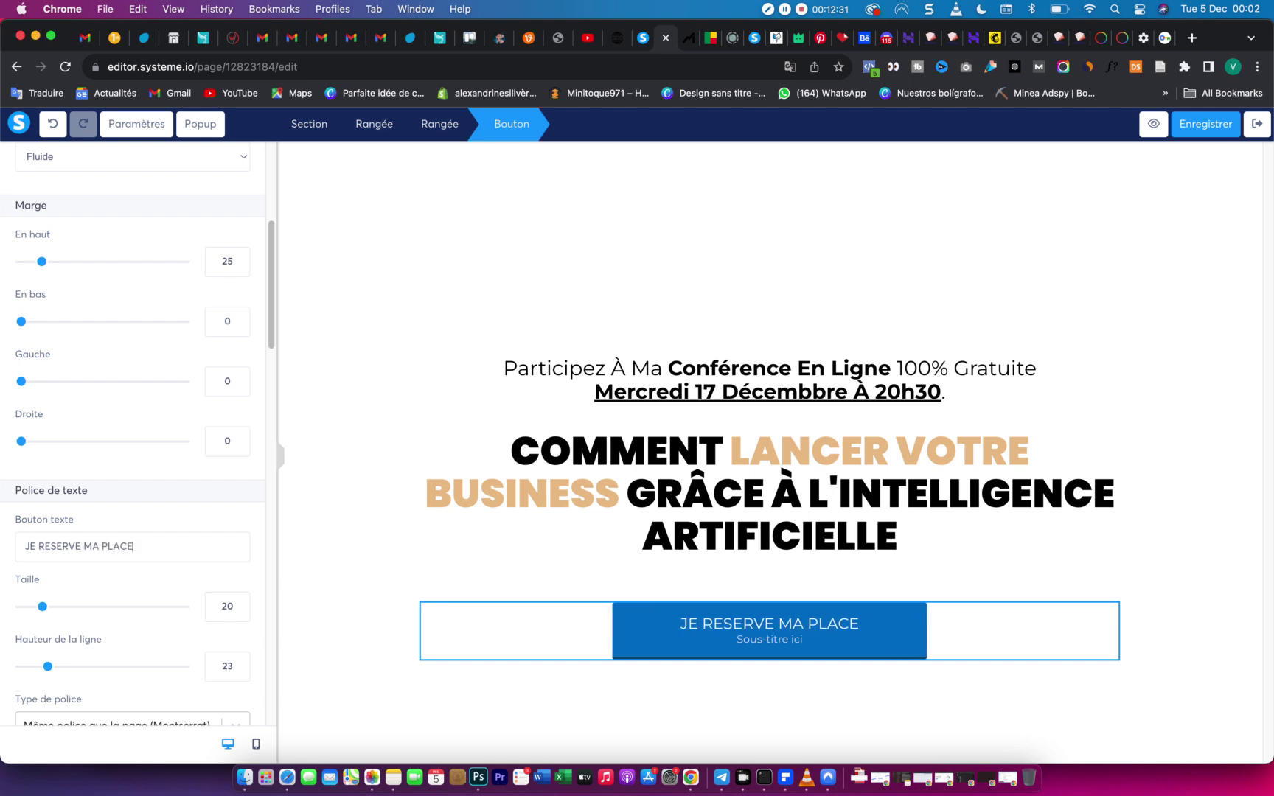
# Check the subtitle of the Mindeo reservation button and set the button's subtext to "Conférence en ligne 100% gratuite".
pyautogui.click(697, 41)
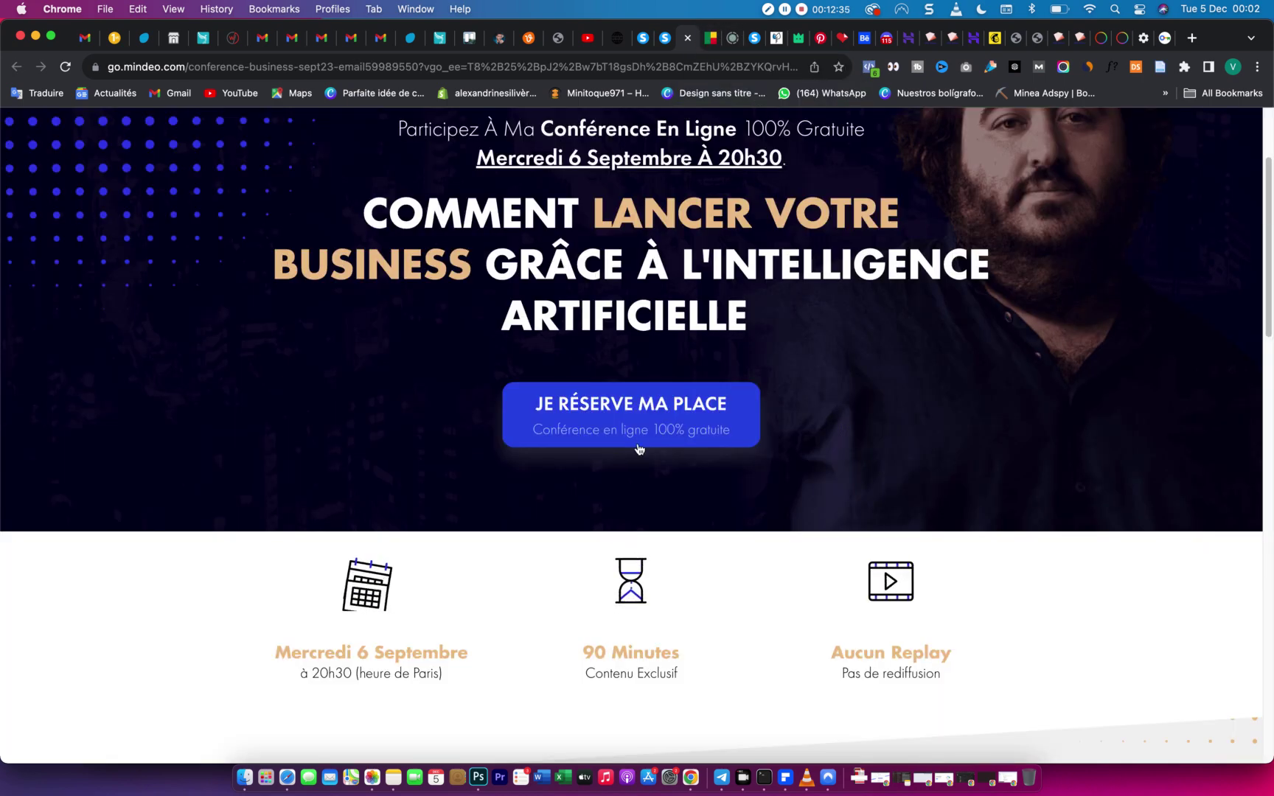
pyautogui.click(665, 37)
pyautogui.scroll(-5, 91, 606)
pyautogui.tripleClick(84, 583)
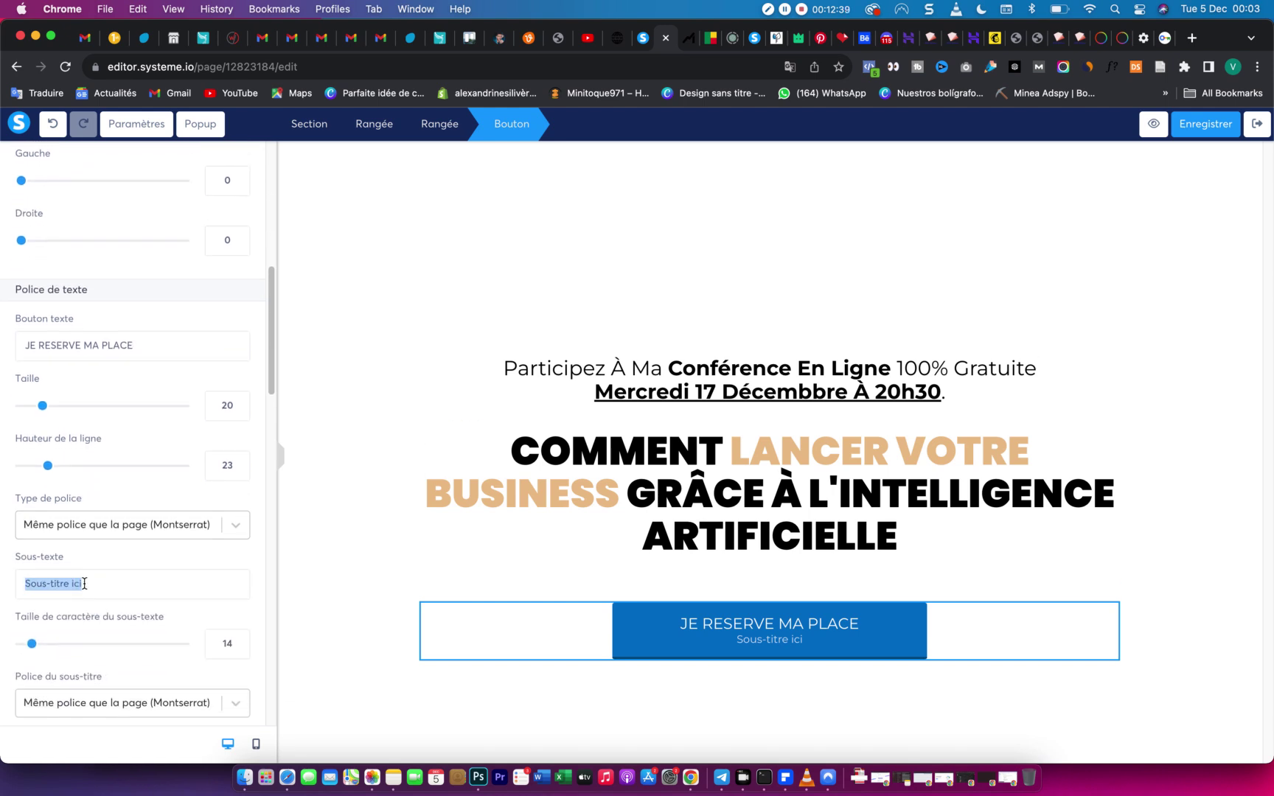
pyautogui.write('CONFÉRENCE EE')
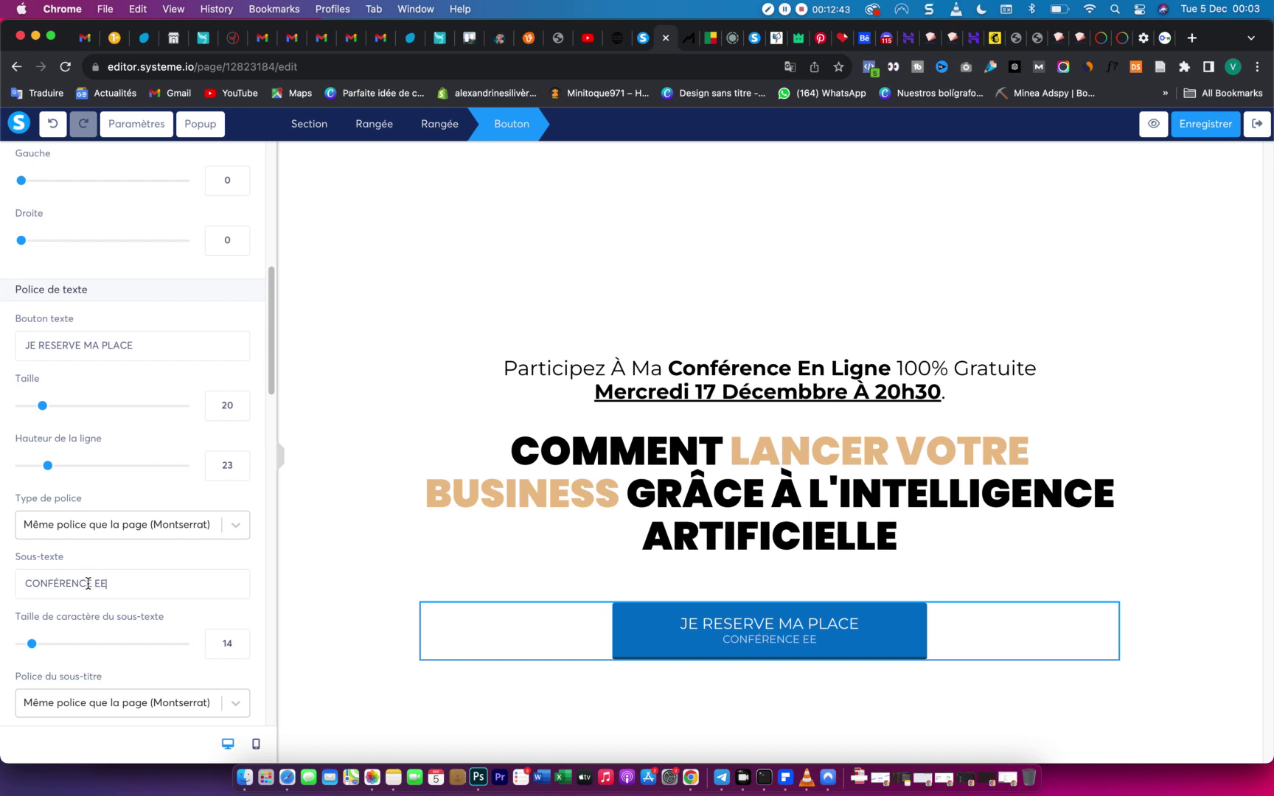
pyautogui.tripleClick(88, 583)
pyautogui.write('Co')
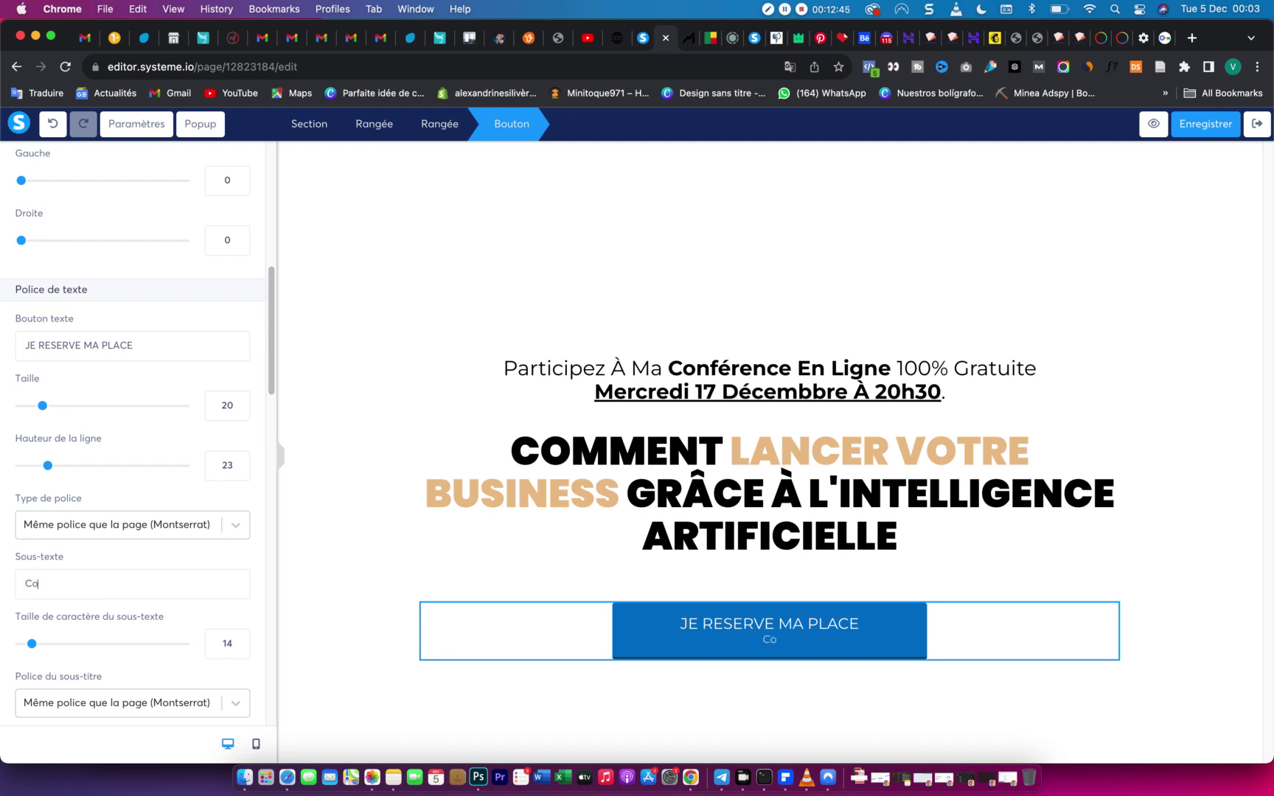
pyautogui.write('nférence en ligne 100')
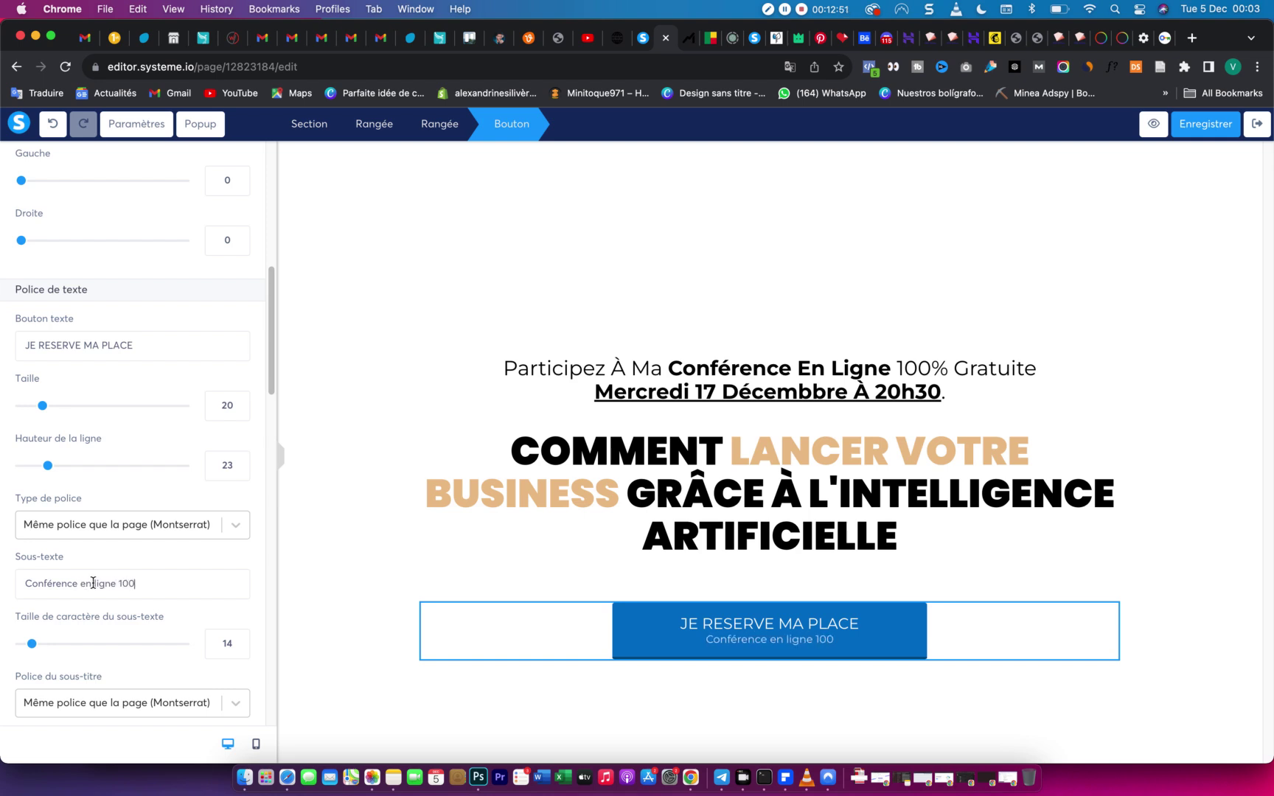
pyautogui.write('% gratuite')
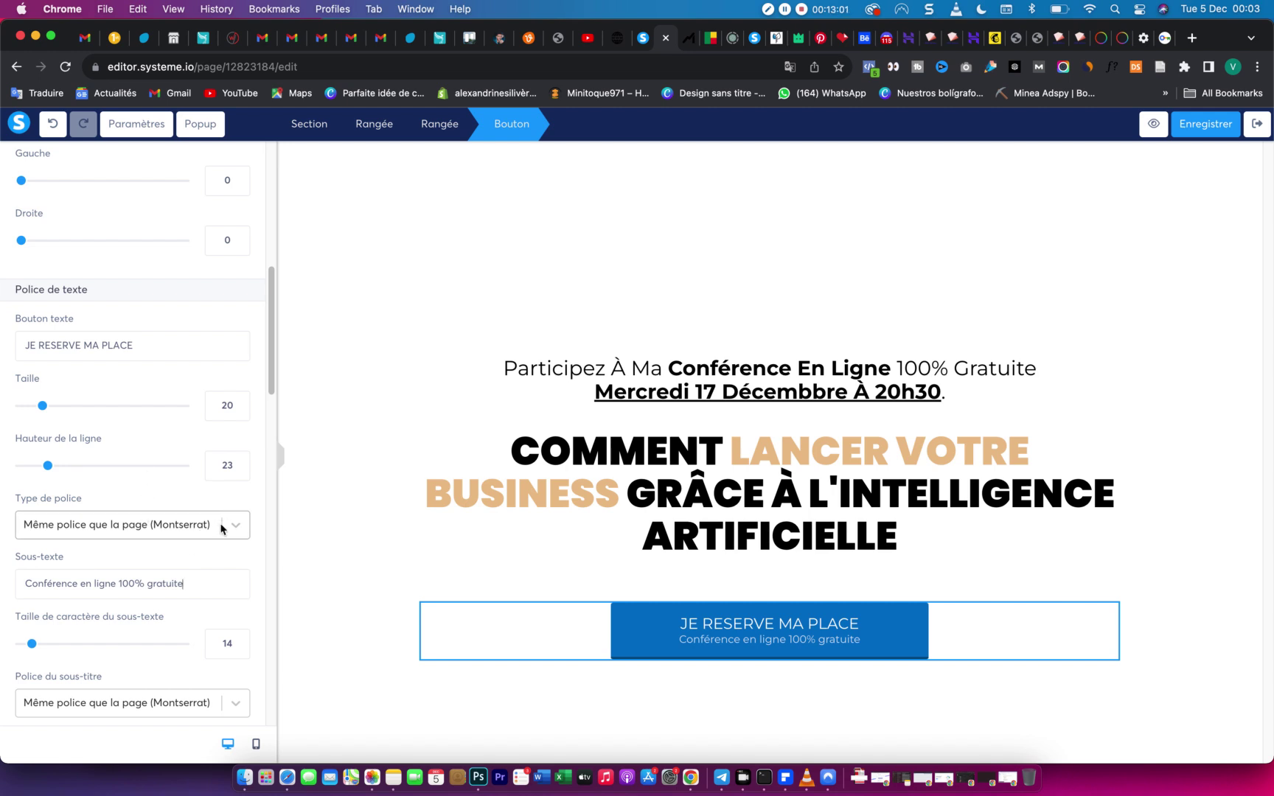
# Set the button text's font to the Google font Poppins in the Black 900 style.
pyautogui.scroll(5, 221, 528)
pyautogui.scroll(8, 221, 528)
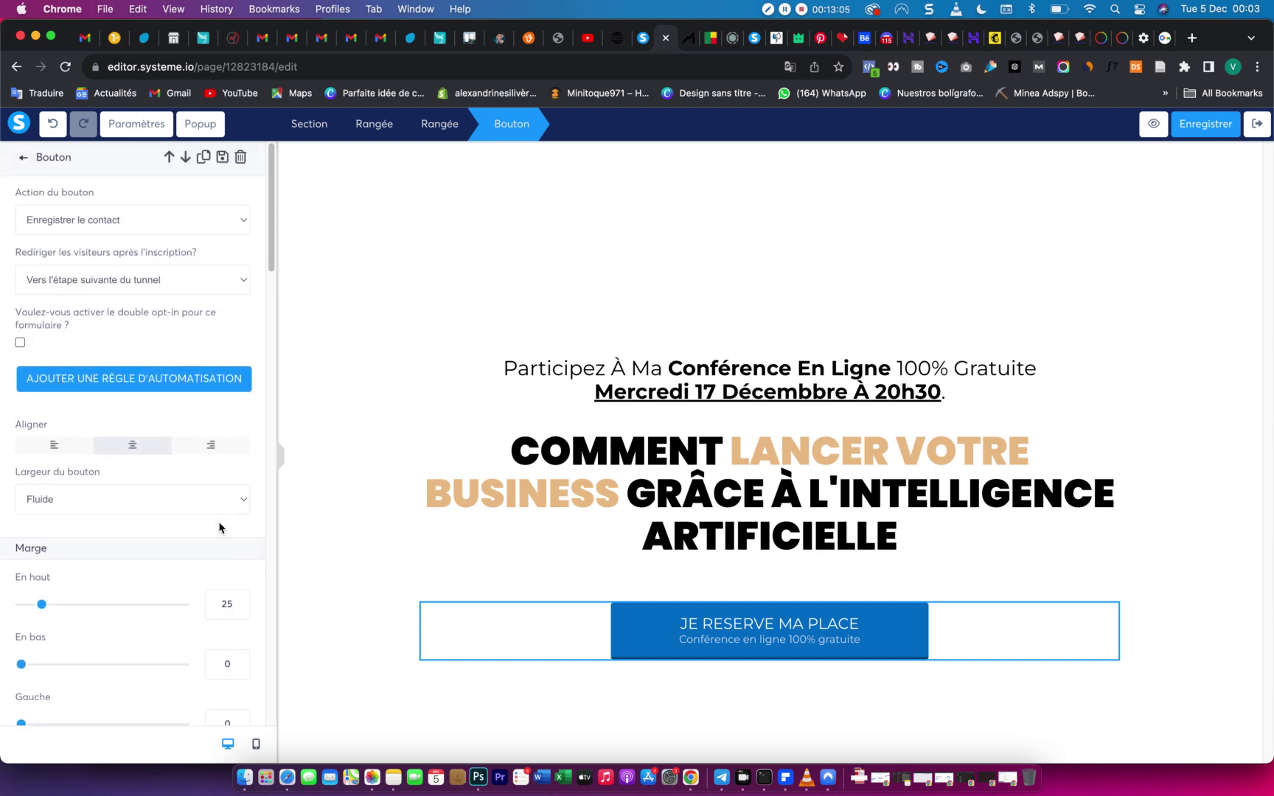
pyautogui.scroll(-13, 219, 528)
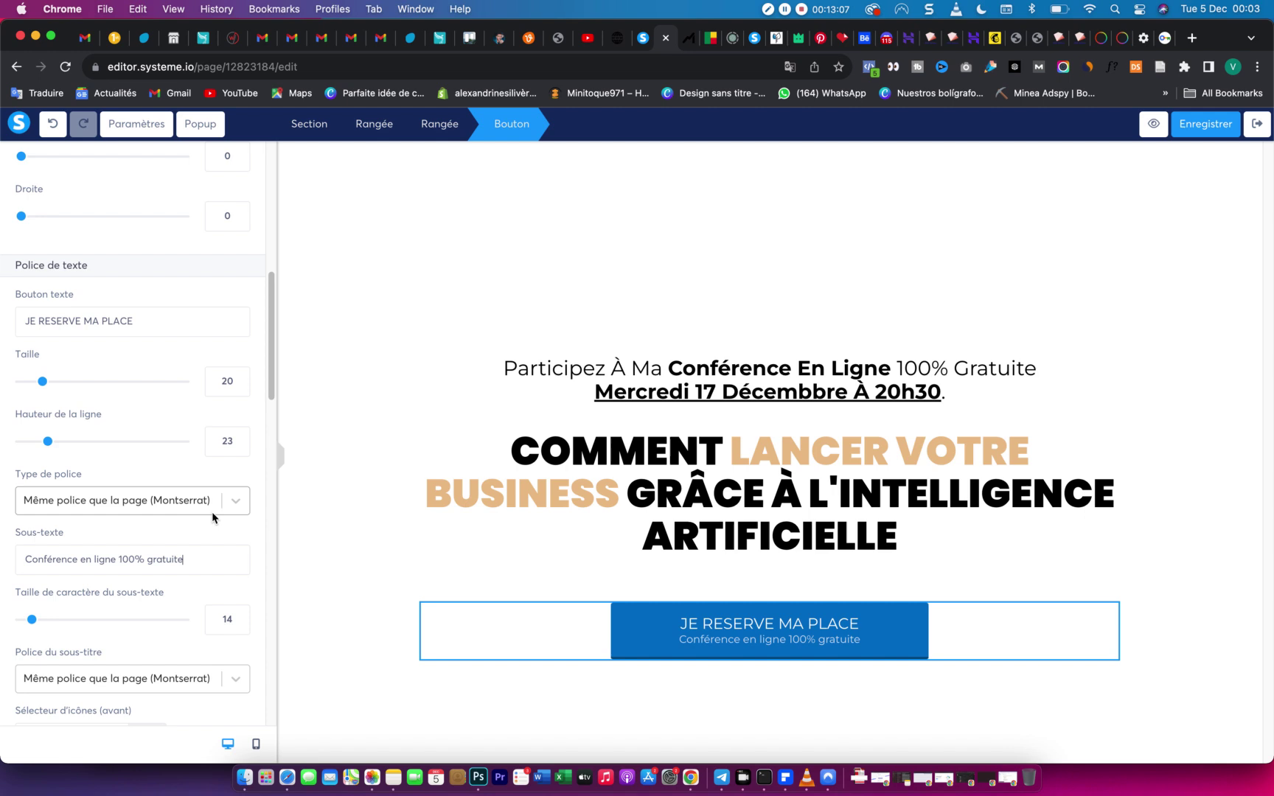
pyautogui.scroll(-3, 212, 513)
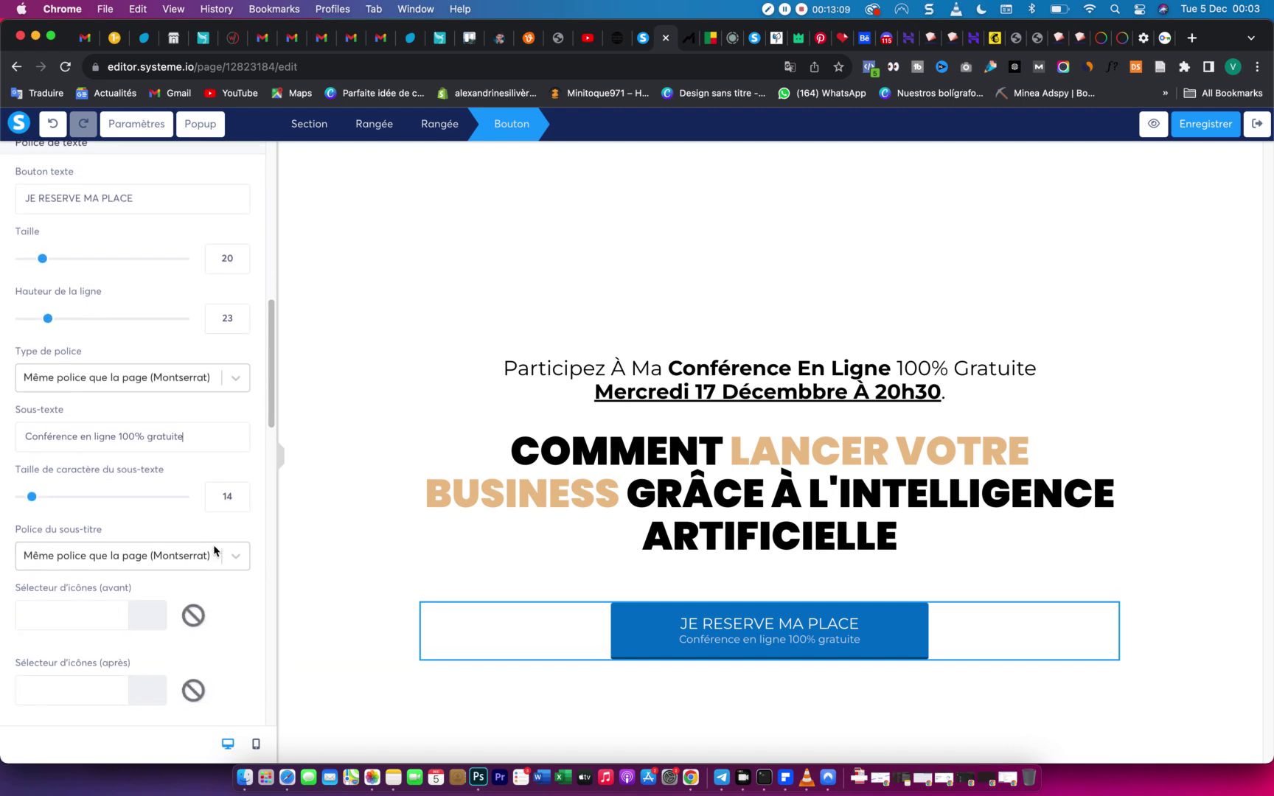
pyautogui.scroll(-1, 215, 550)
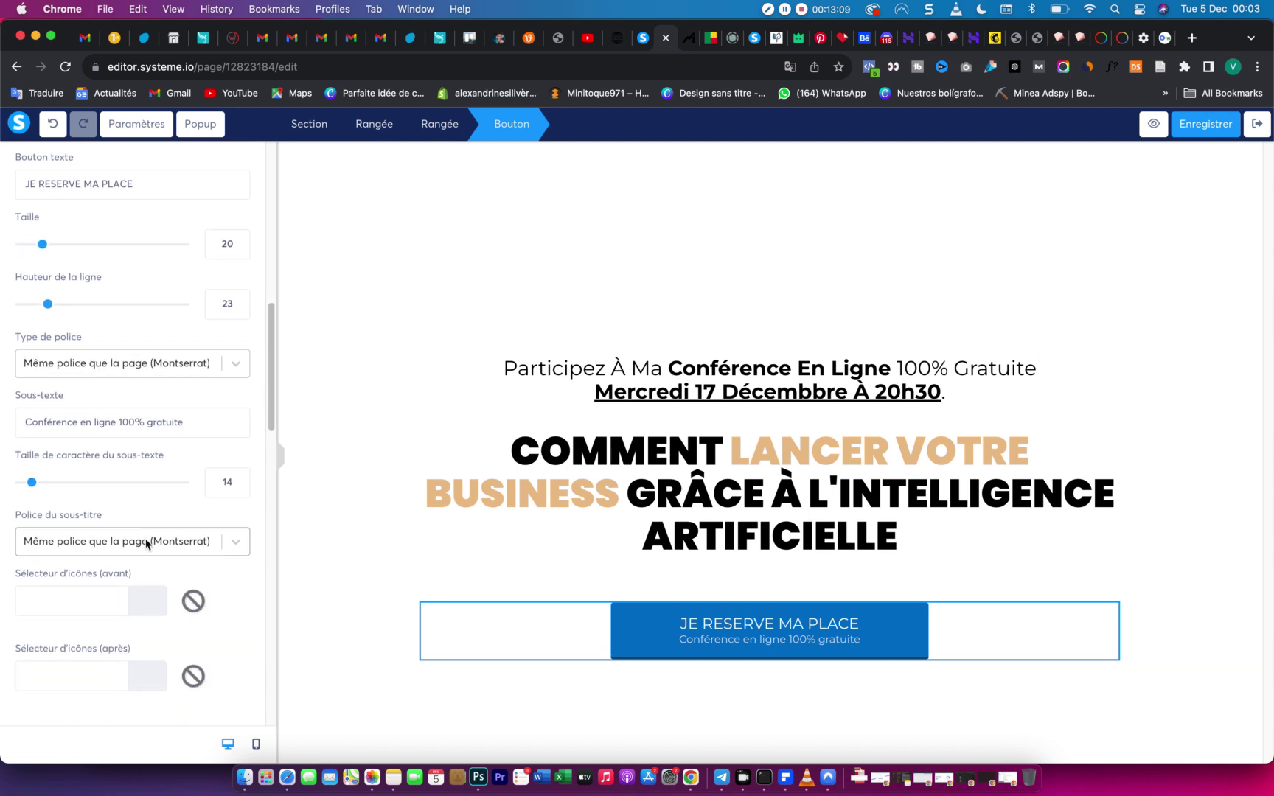
pyautogui.click(229, 378)
pyautogui.click(114, 453)
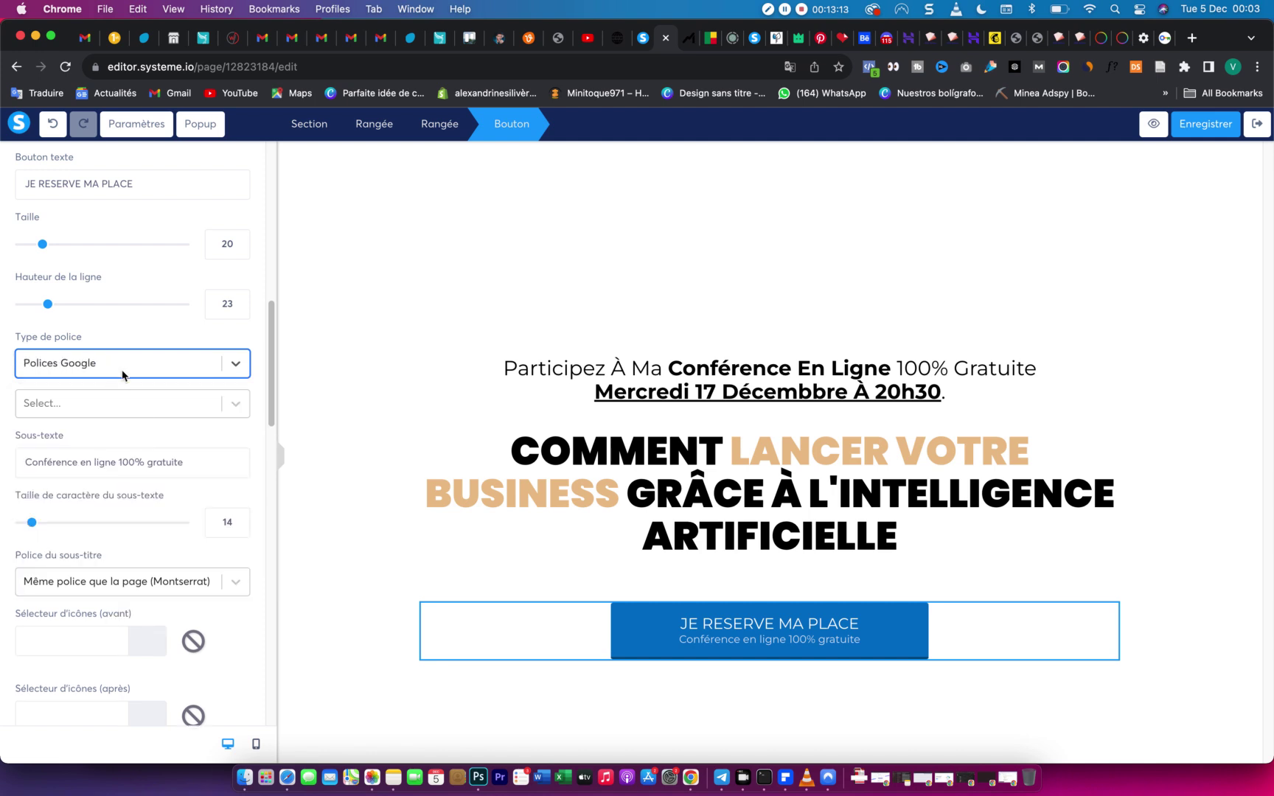
pyautogui.click(93, 401)
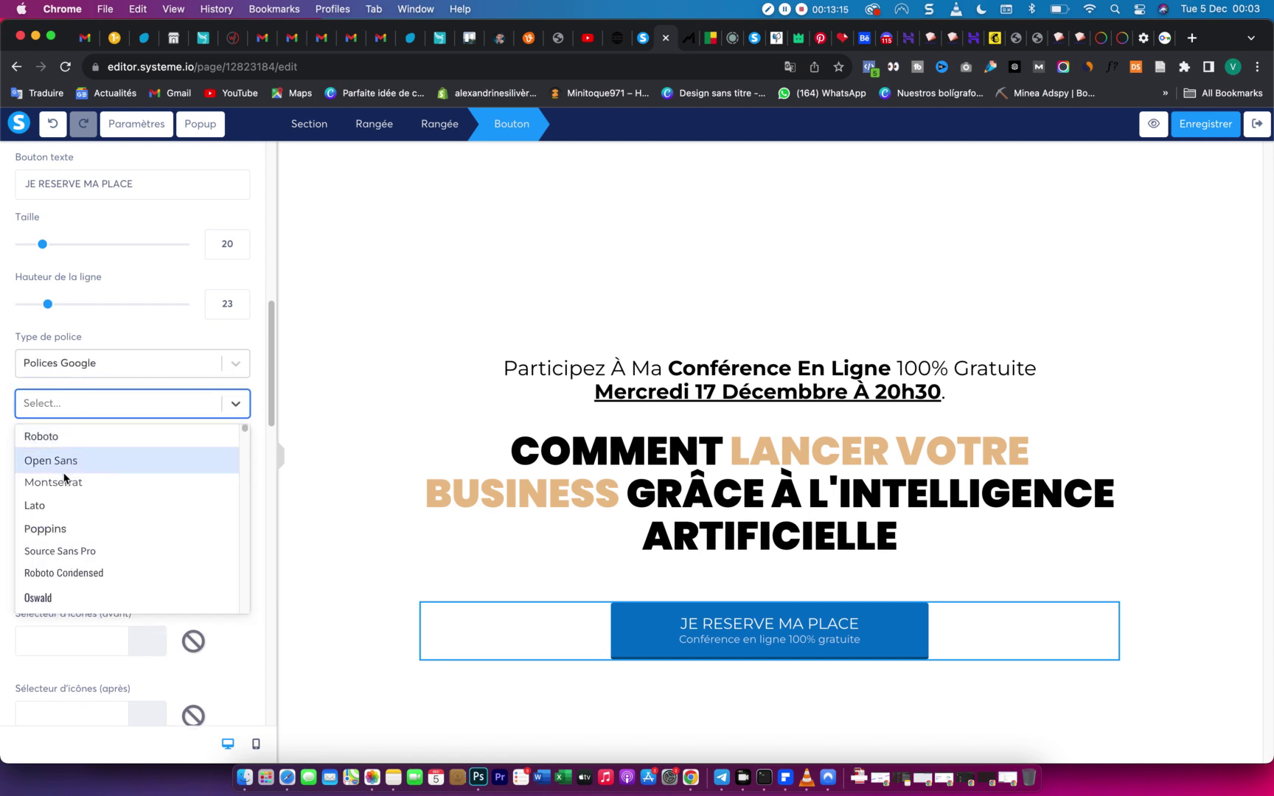
pyautogui.click(67, 527)
pyautogui.click(171, 466)
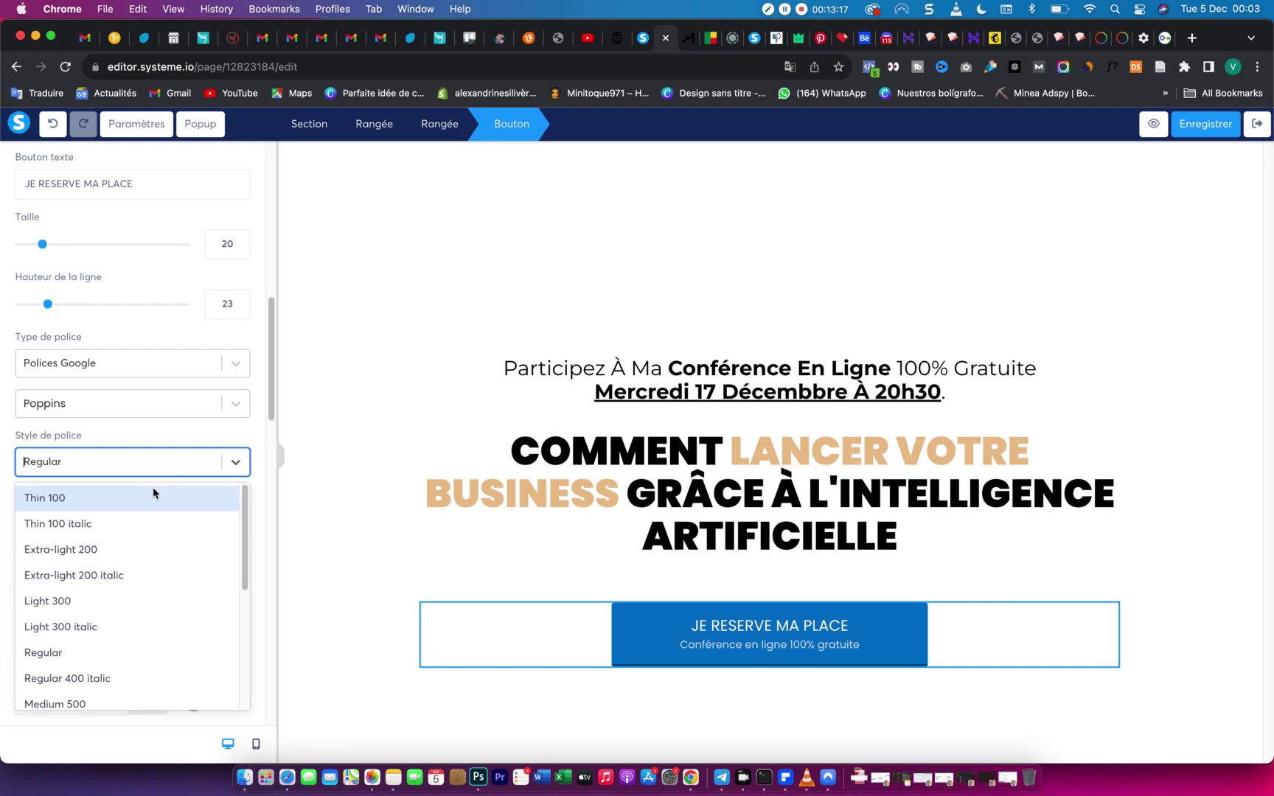
pyautogui.scroll(-3, 89, 642)
pyautogui.click(78, 678)
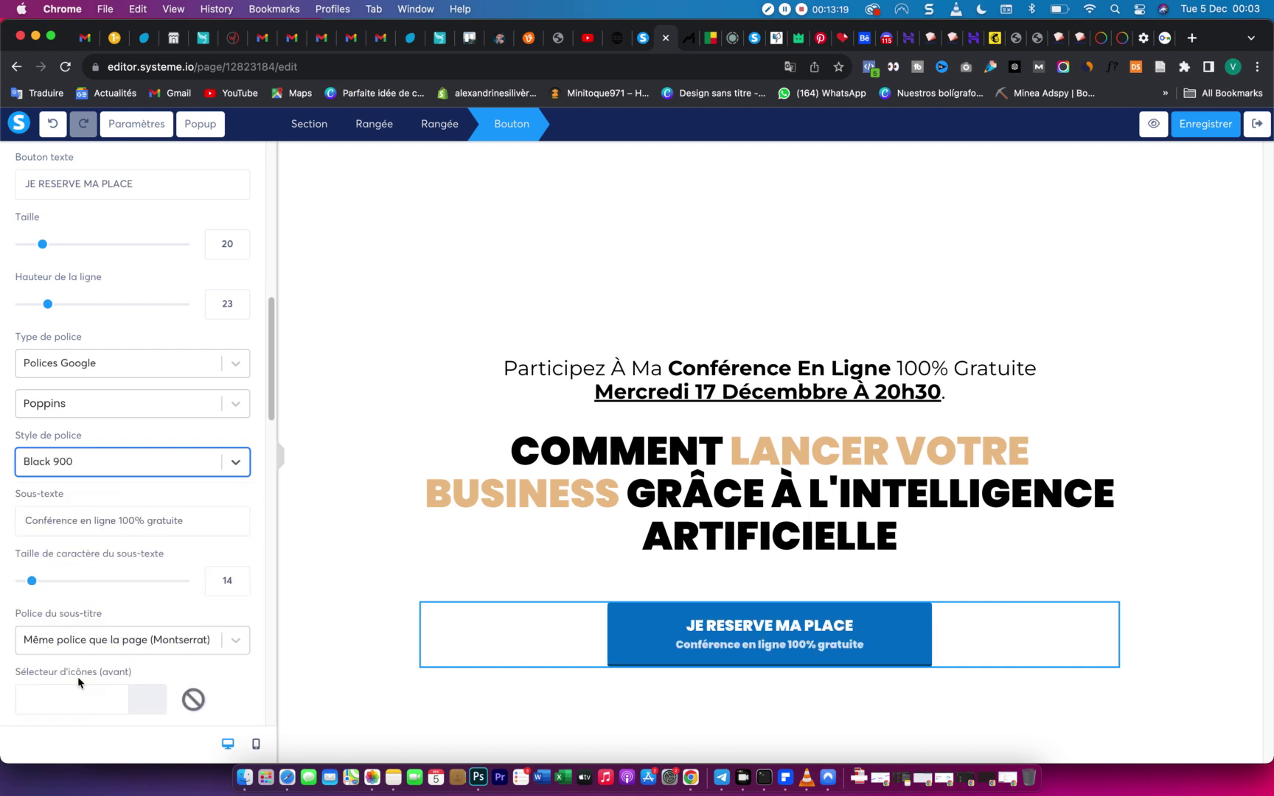
pyautogui.click(115, 501)
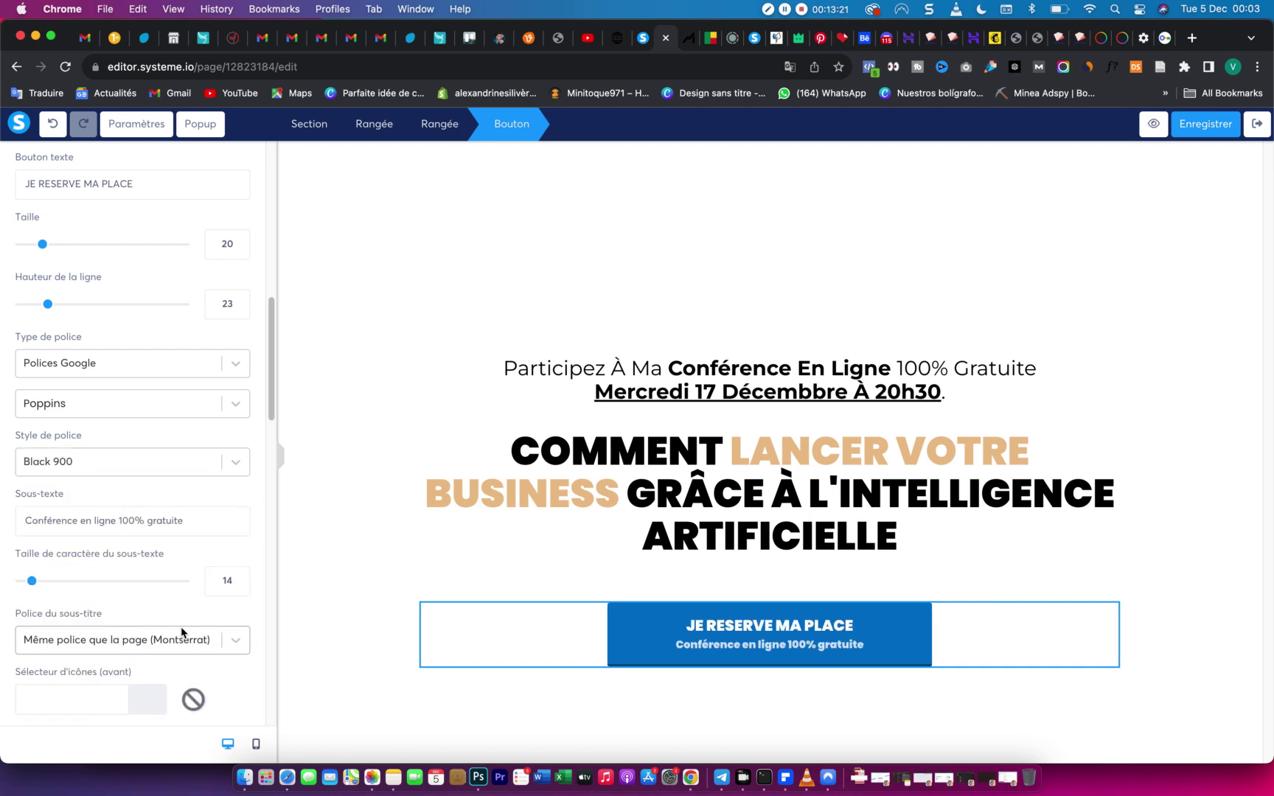
# Increase the button text's font size to 25.
pyautogui.scroll(-3, 182, 631)
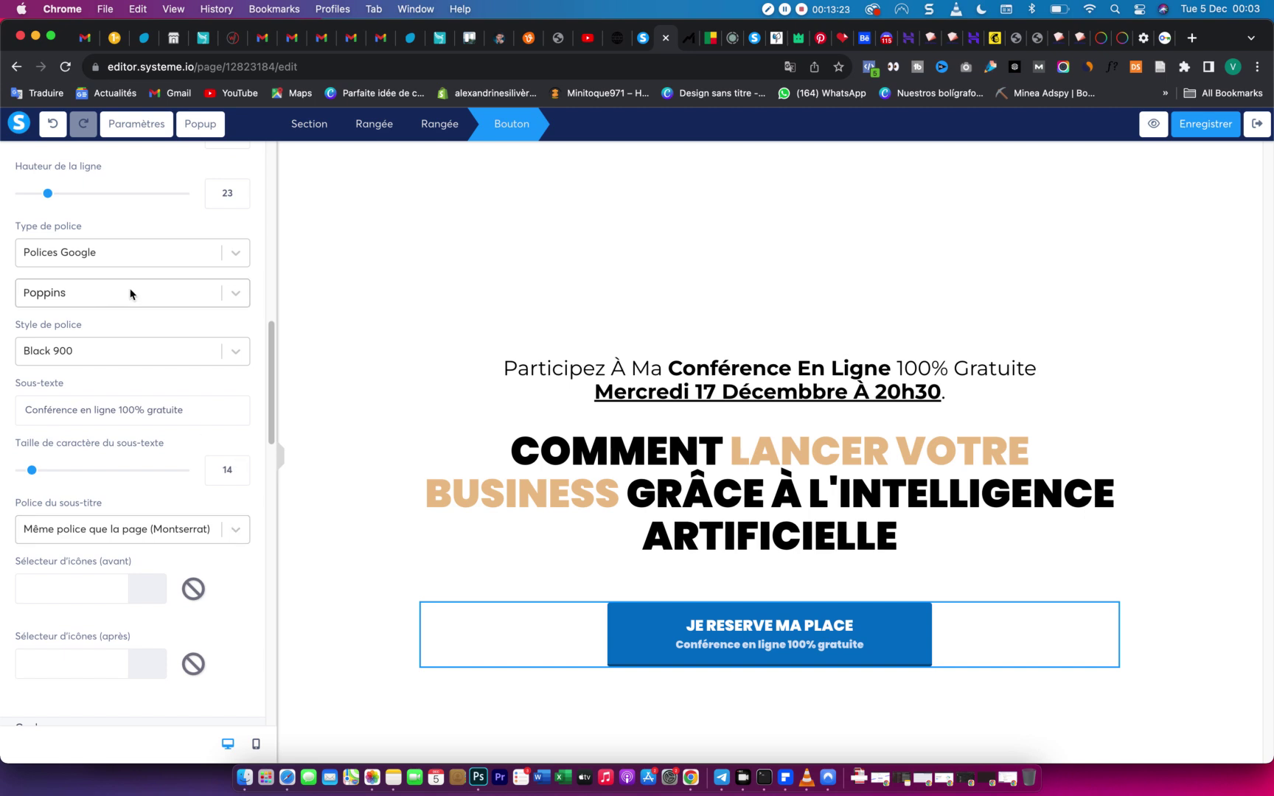
pyautogui.scroll(4, 98, 218)
pyautogui.scroll(1, 66, 250)
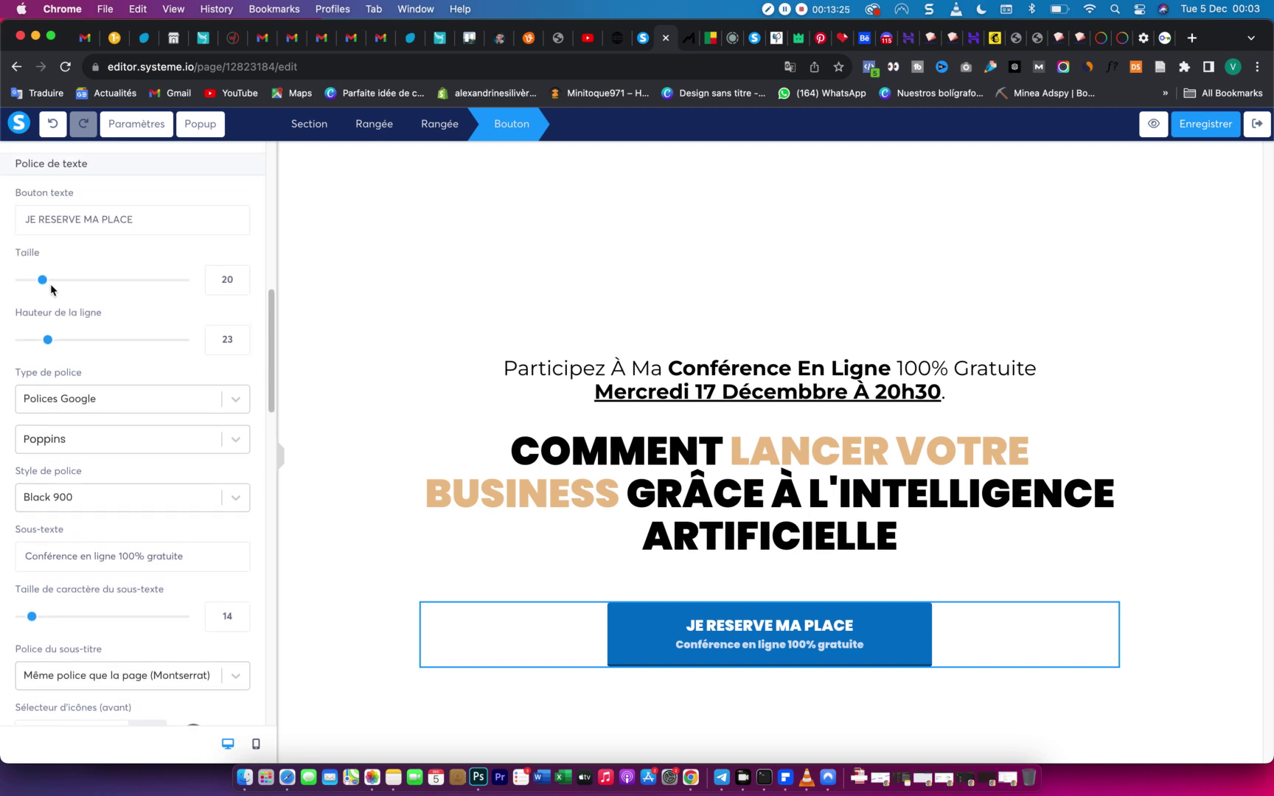
pyautogui.moveTo(43, 282); pyautogui.dragTo(49, 283)
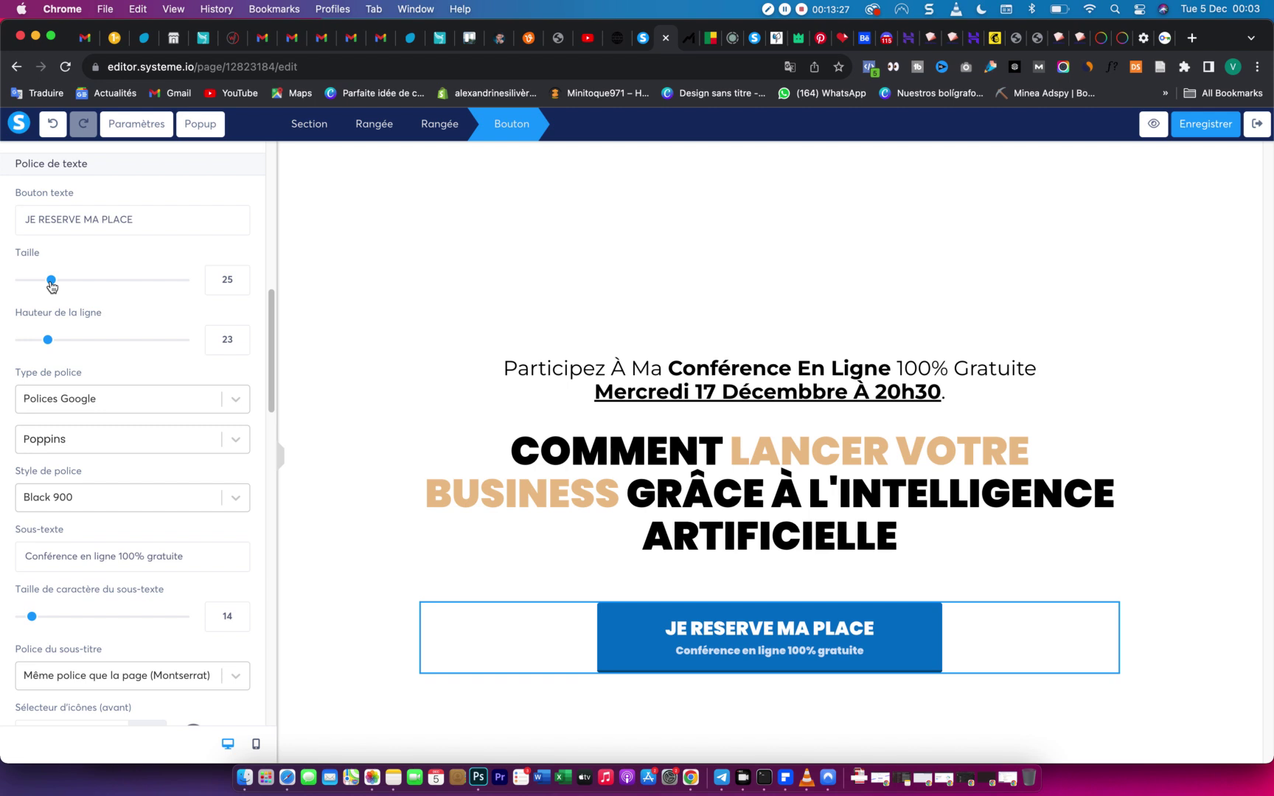
# Change the button's background to the solid bright blue 005DFD.
pyautogui.click(627, 627)
pyautogui.click(605, 631)
pyautogui.scroll(-10, 145, 461)
pyautogui.scroll(-3, 46, 498)
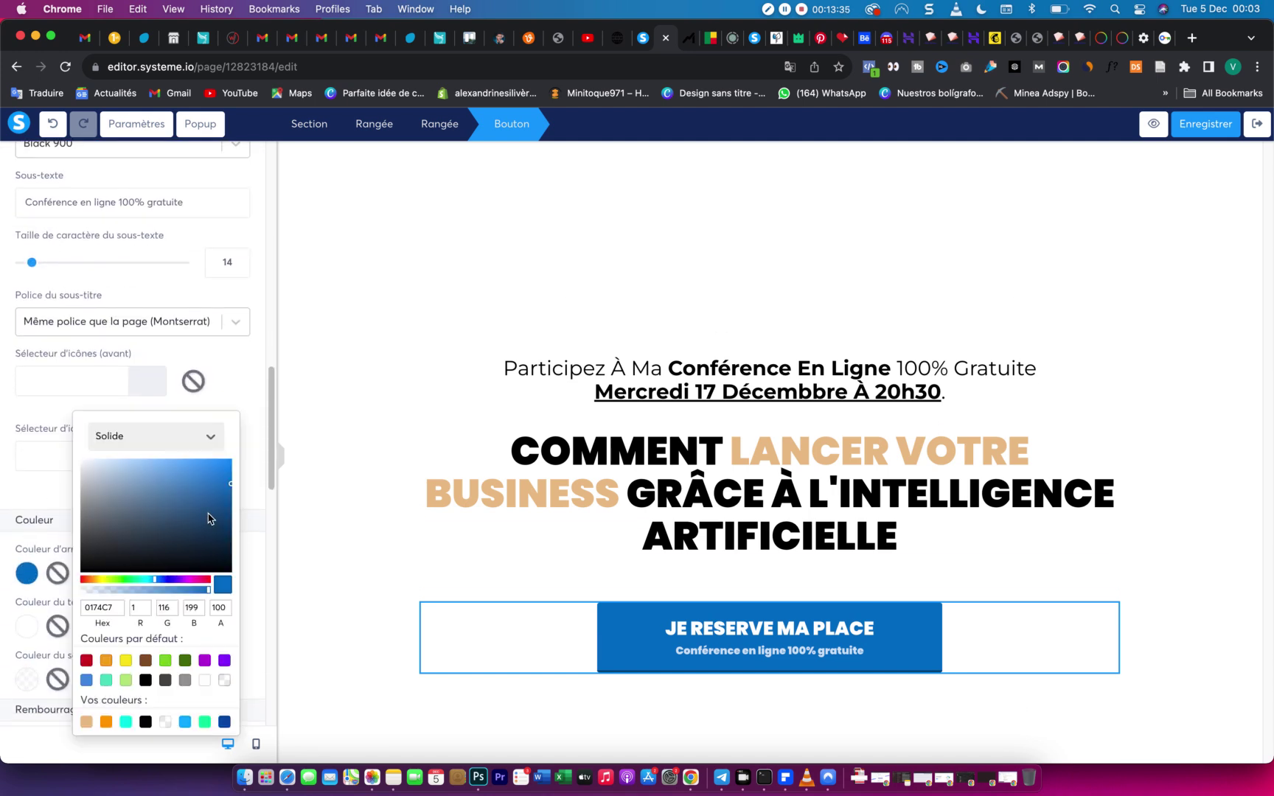
pyautogui.click(163, 580)
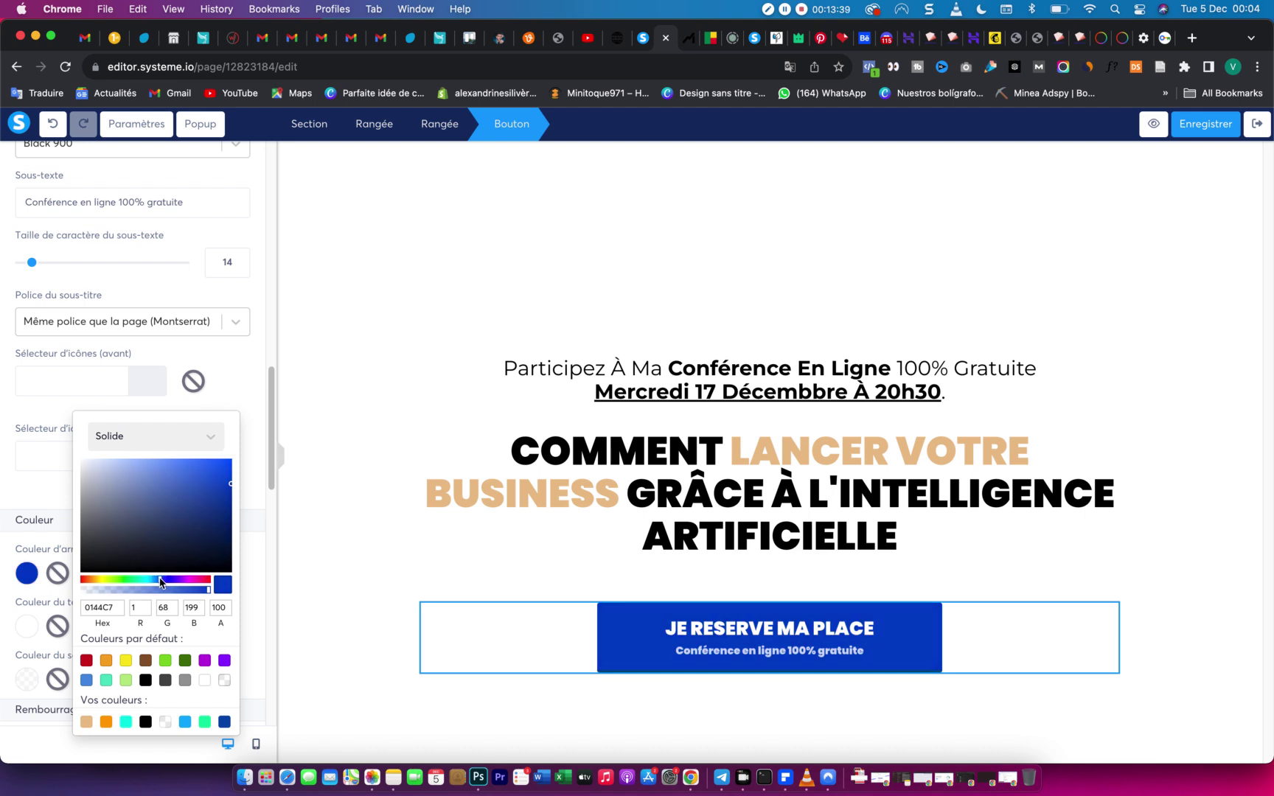
pyautogui.click(231, 464)
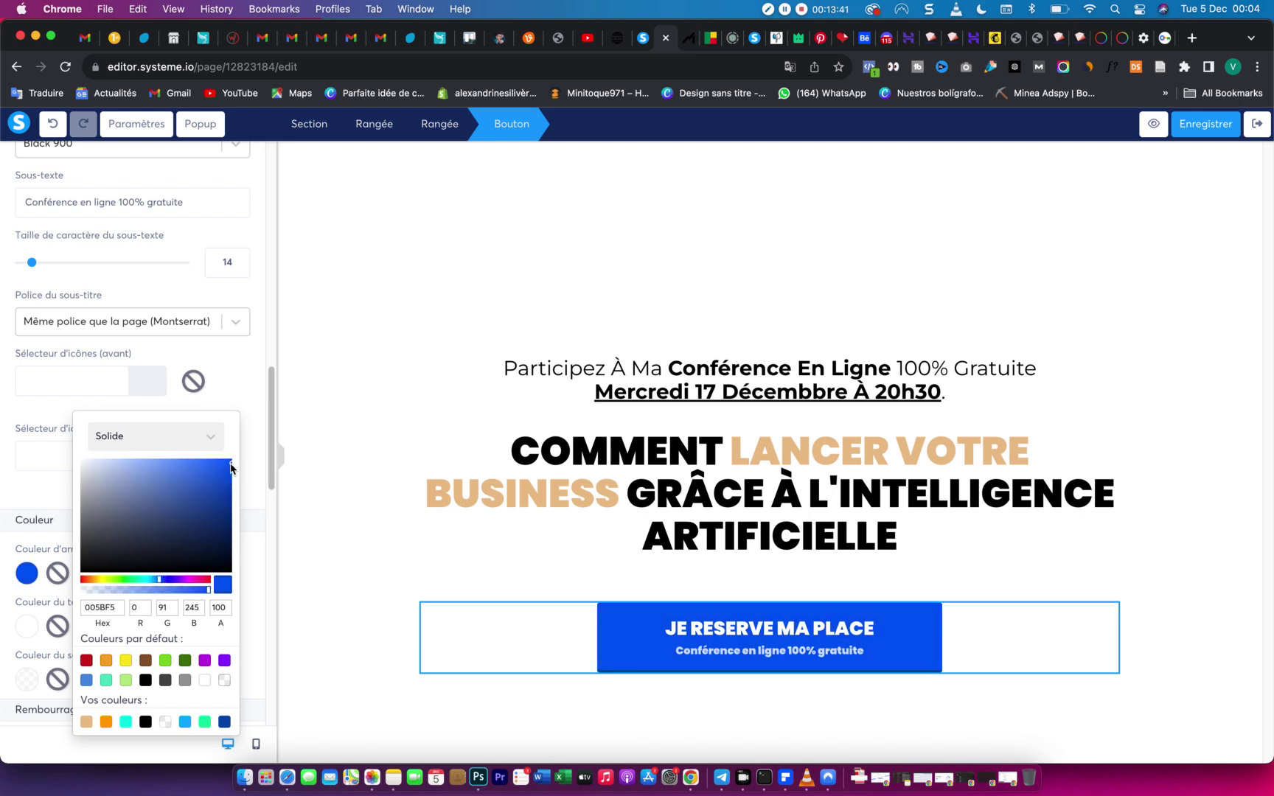
pyautogui.moveTo(233, 460); pyautogui.dragTo(246, 460)
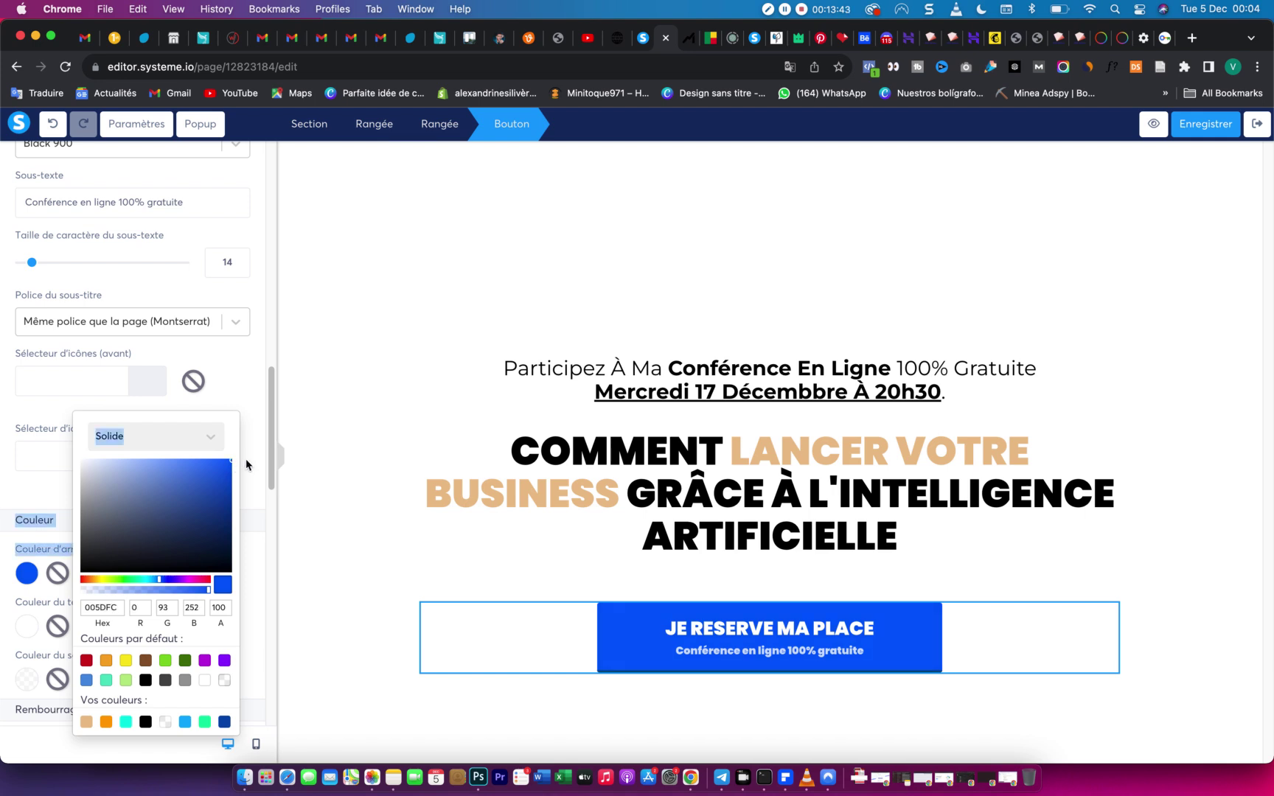
pyautogui.click(8, 472)
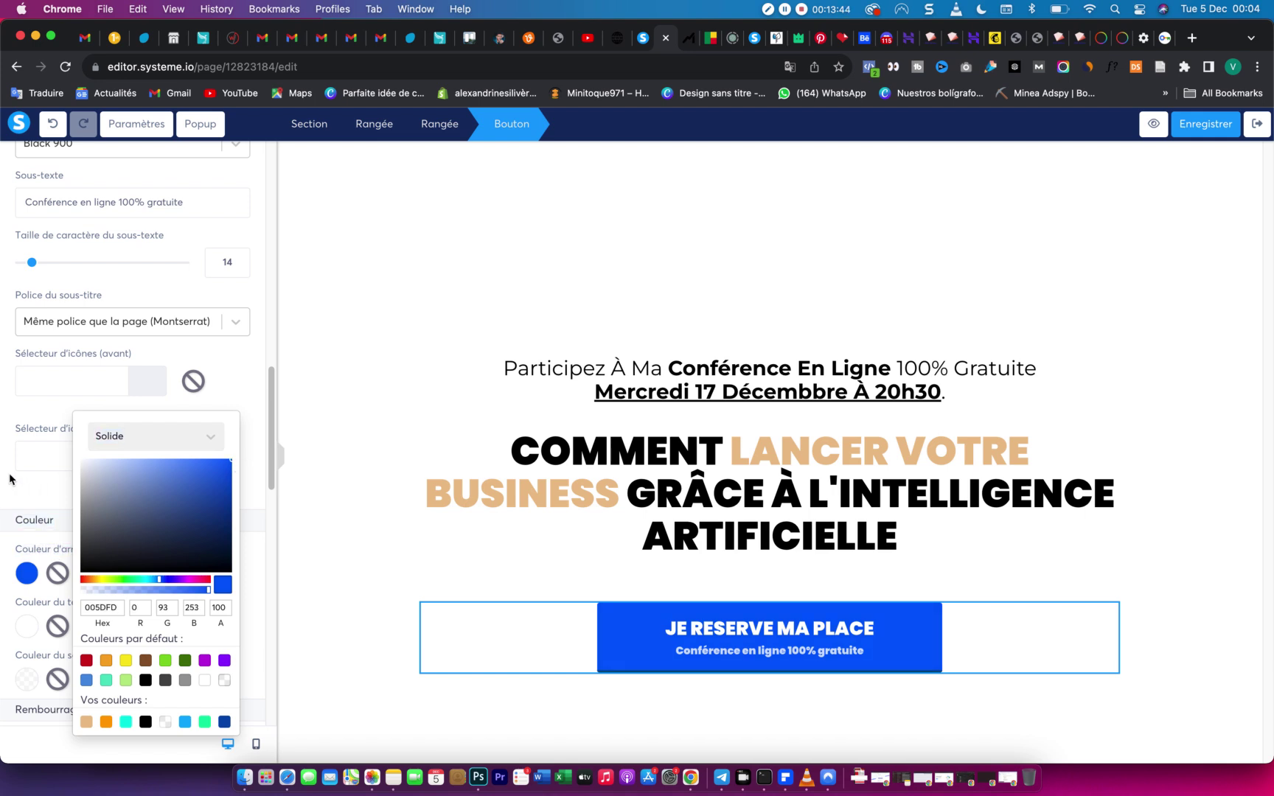
pyautogui.click(44, 506)
# Compare the button with the one on the Mindeo page and set its border style to Aucun.
pyautogui.scroll(-2, 59, 627)
pyautogui.scroll(-6, 67, 634)
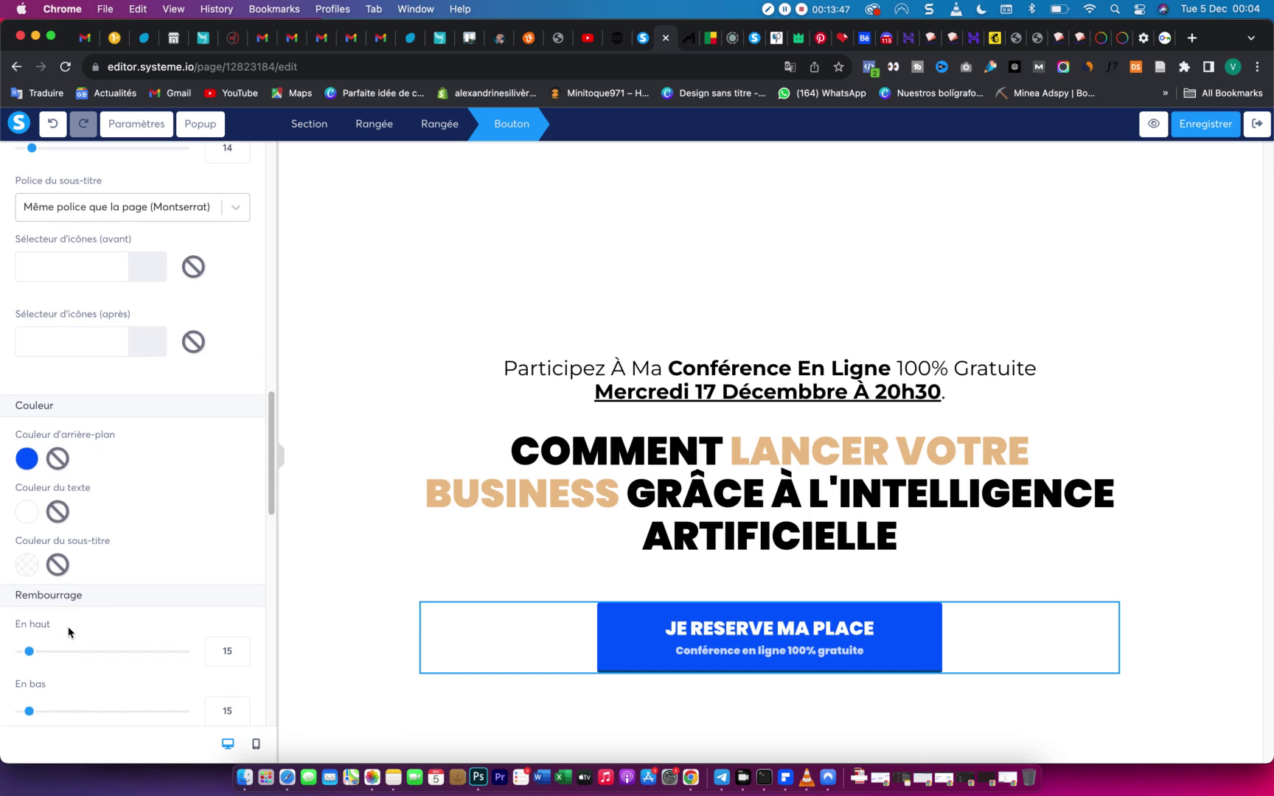
pyautogui.scroll(-1, 69, 631)
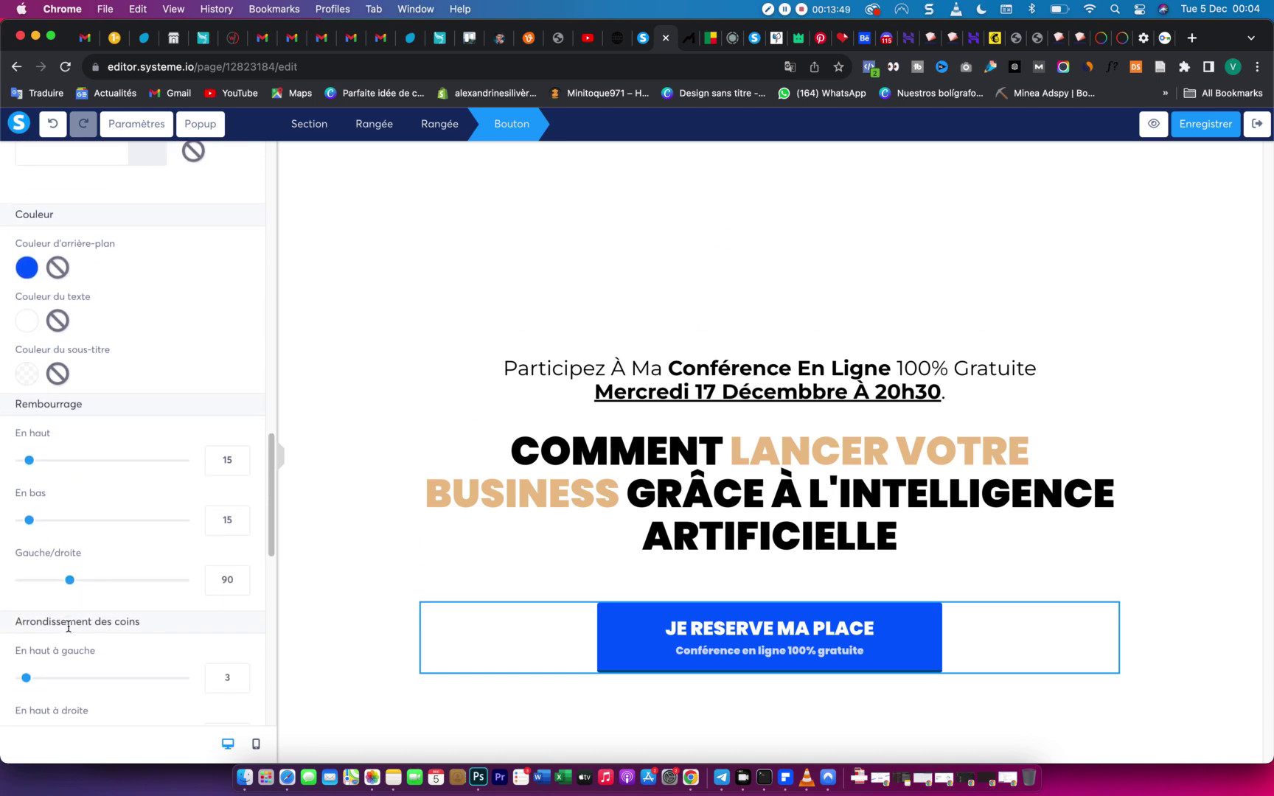
pyautogui.scroll(-8, 68, 627)
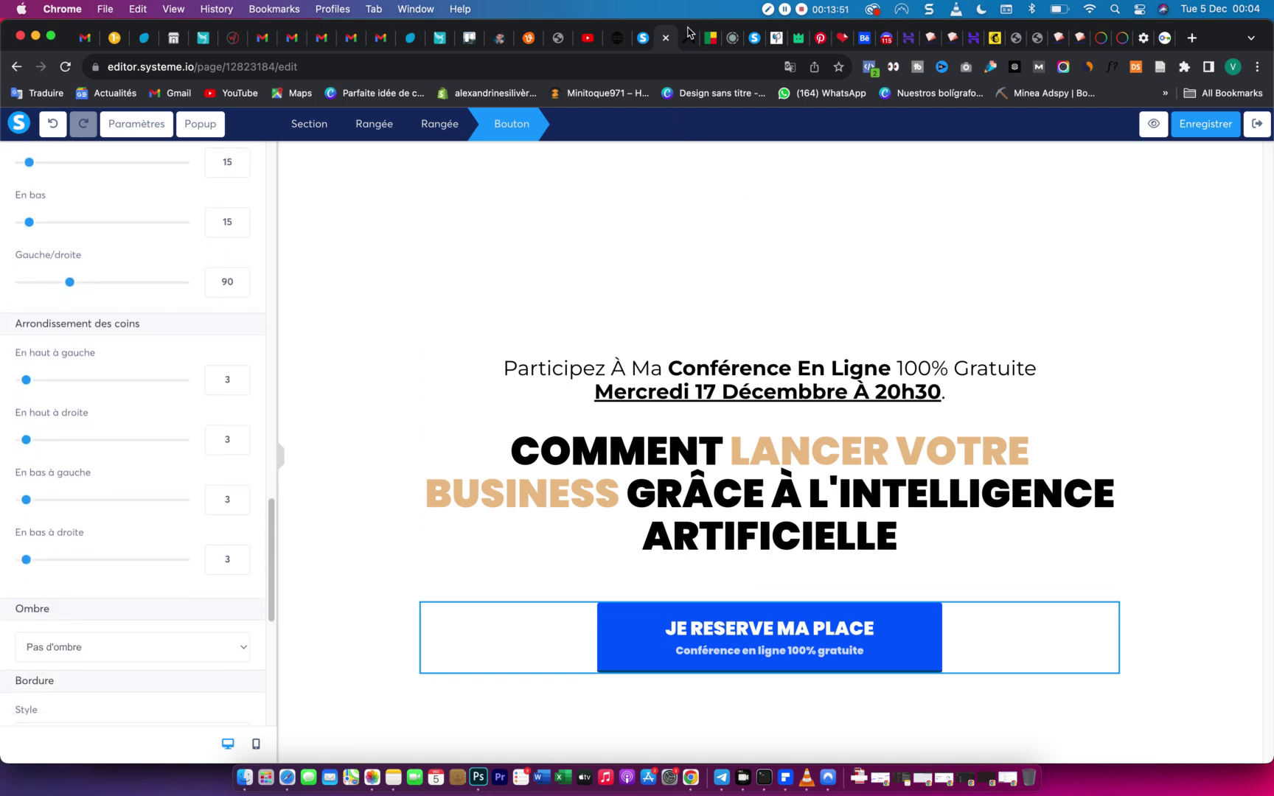
pyautogui.click(687, 35)
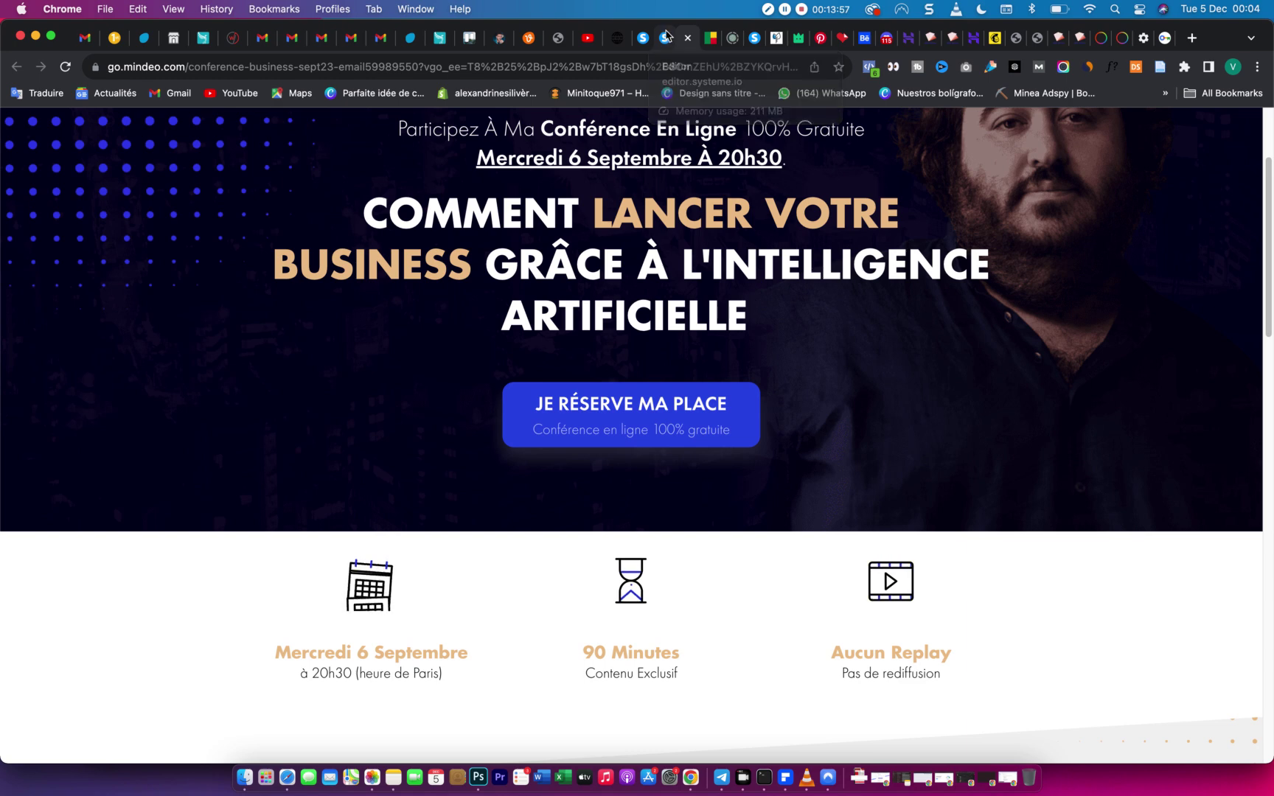
pyautogui.click(666, 35)
pyautogui.scroll(-5, 73, 628)
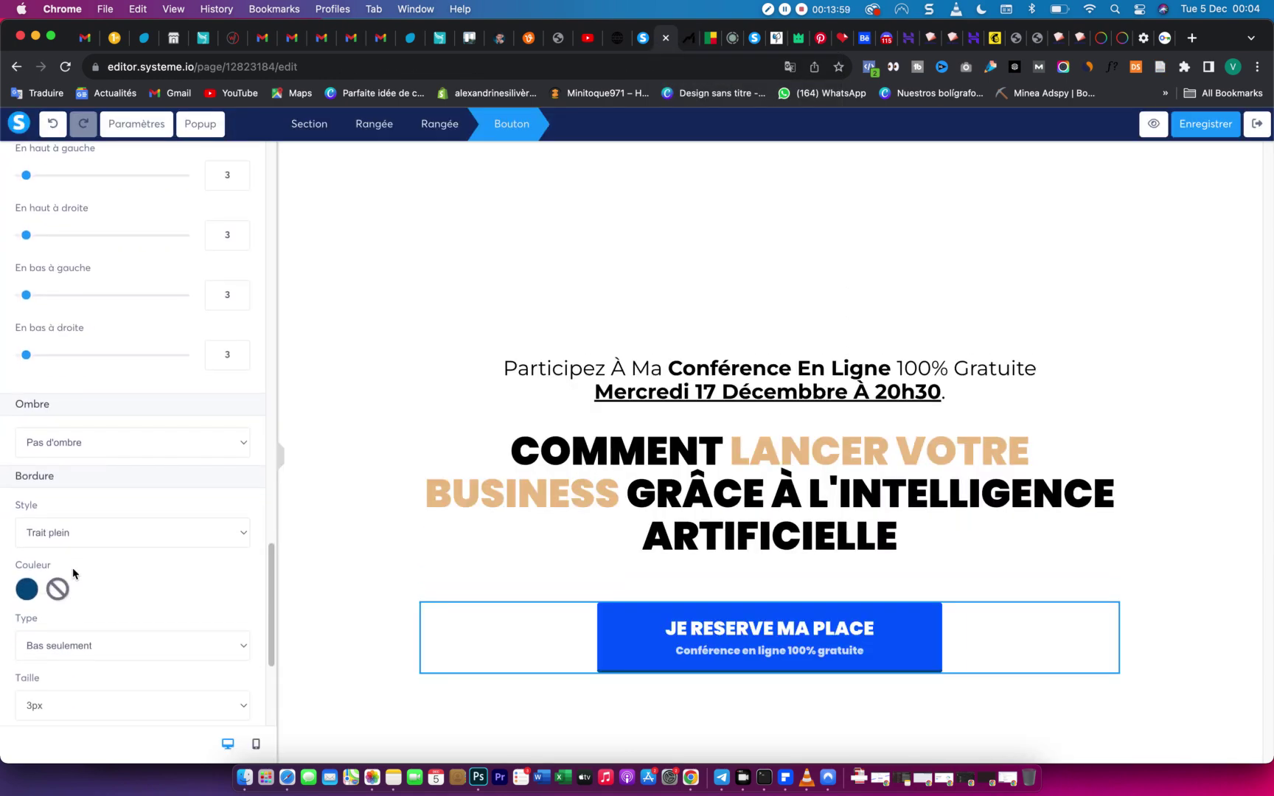
pyautogui.click(129, 532)
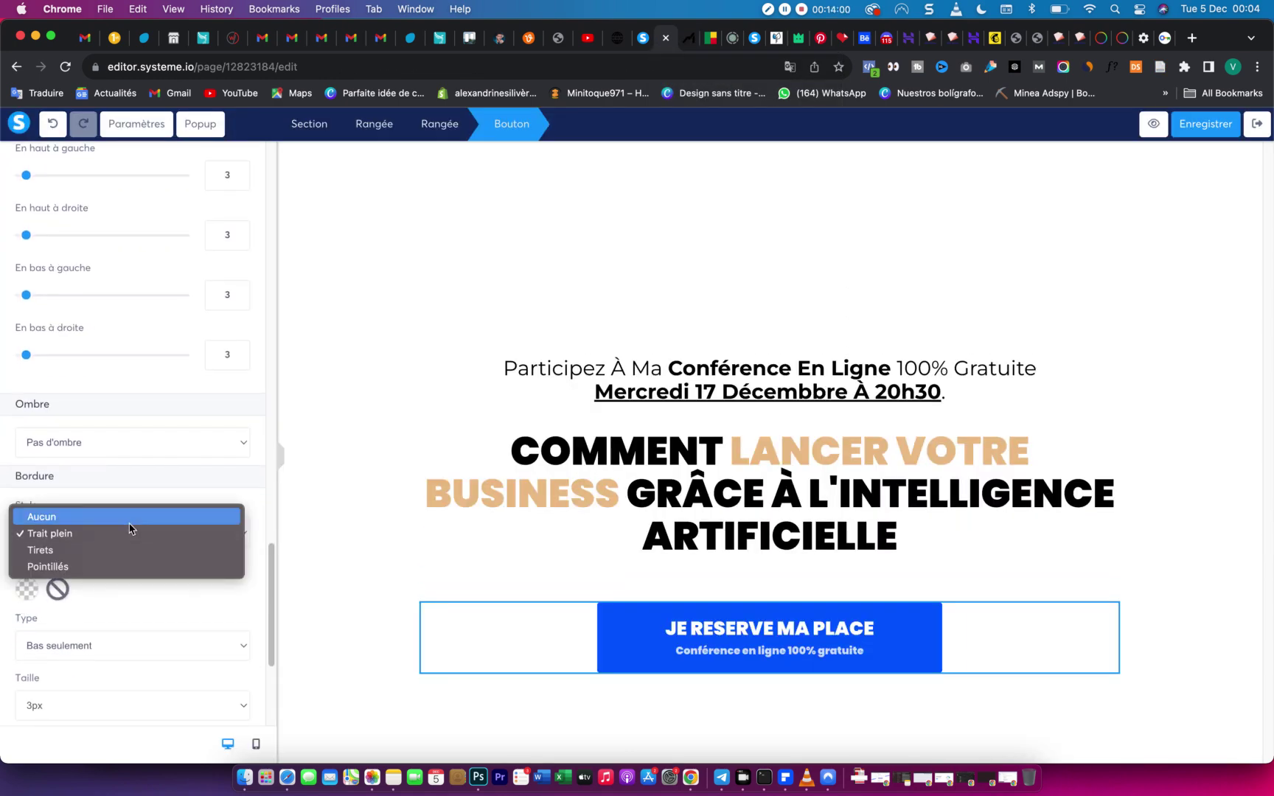
pyautogui.click(70, 529)
pyautogui.click(65, 531)
pyautogui.click(57, 516)
pyautogui.scroll(-2, 111, 612)
pyautogui.scroll(6, 185, 612)
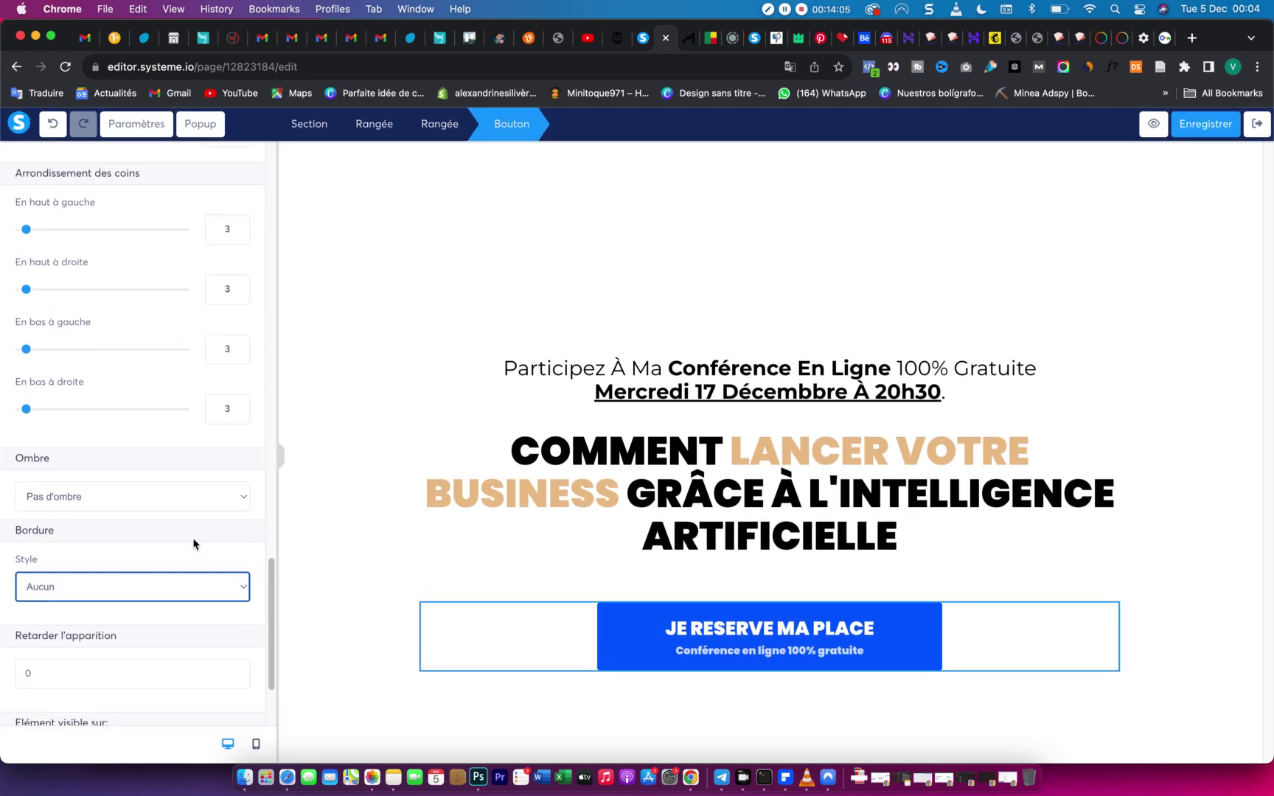
# Set the rounding of all four corners of the call-to-action button to 23.
pyautogui.scroll(-1, 213, 533)
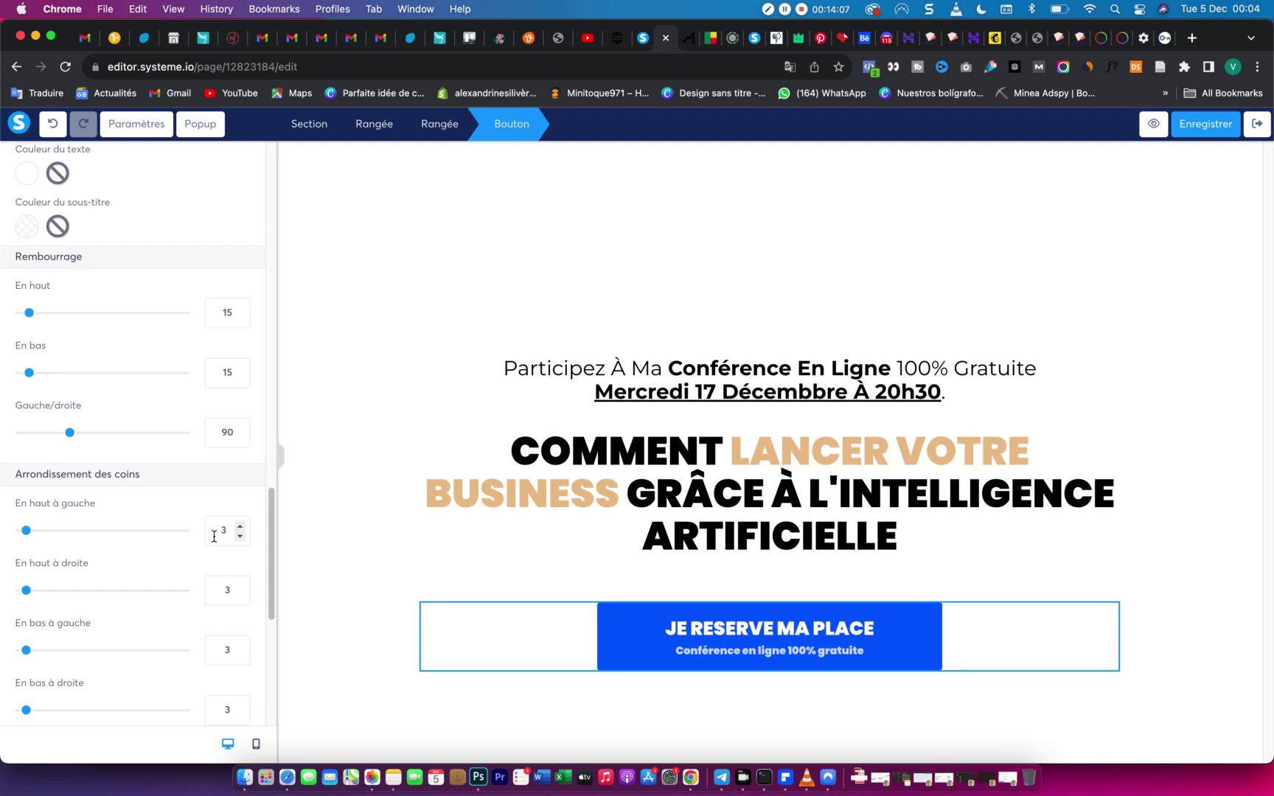
pyautogui.click(213, 536)
pyautogui.write('2')
pyautogui.write('2')
pyautogui.click(222, 651)
pyautogui.write('2')
pyautogui.click(215, 704)
pyautogui.write('2')
# Set the call-to-action button's top margin to 23.
pyautogui.scroll(5, 146, 455)
pyautogui.scroll(10, 145, 456)
pyautogui.moveTo(41, 333); pyautogui.dragTo(33, 339)
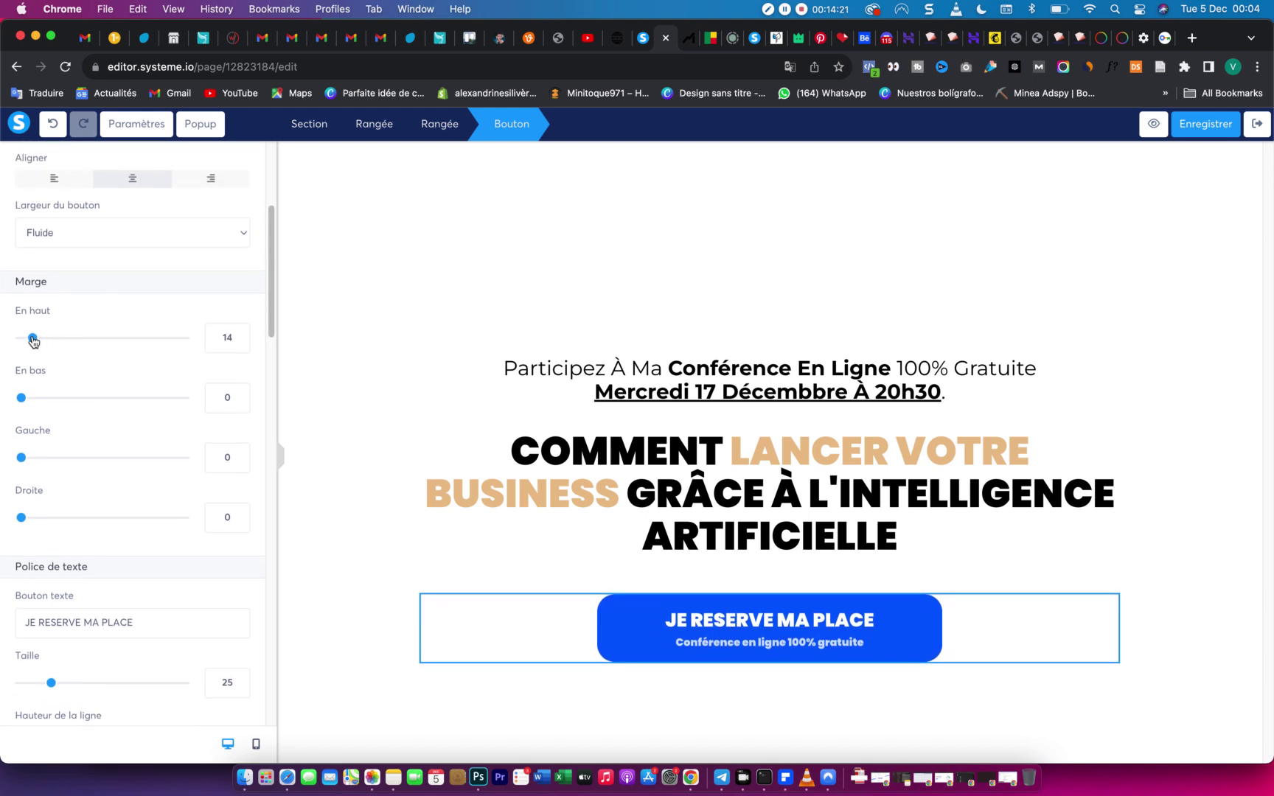
pyautogui.moveTo(32, 338); pyautogui.dragTo(40, 354)
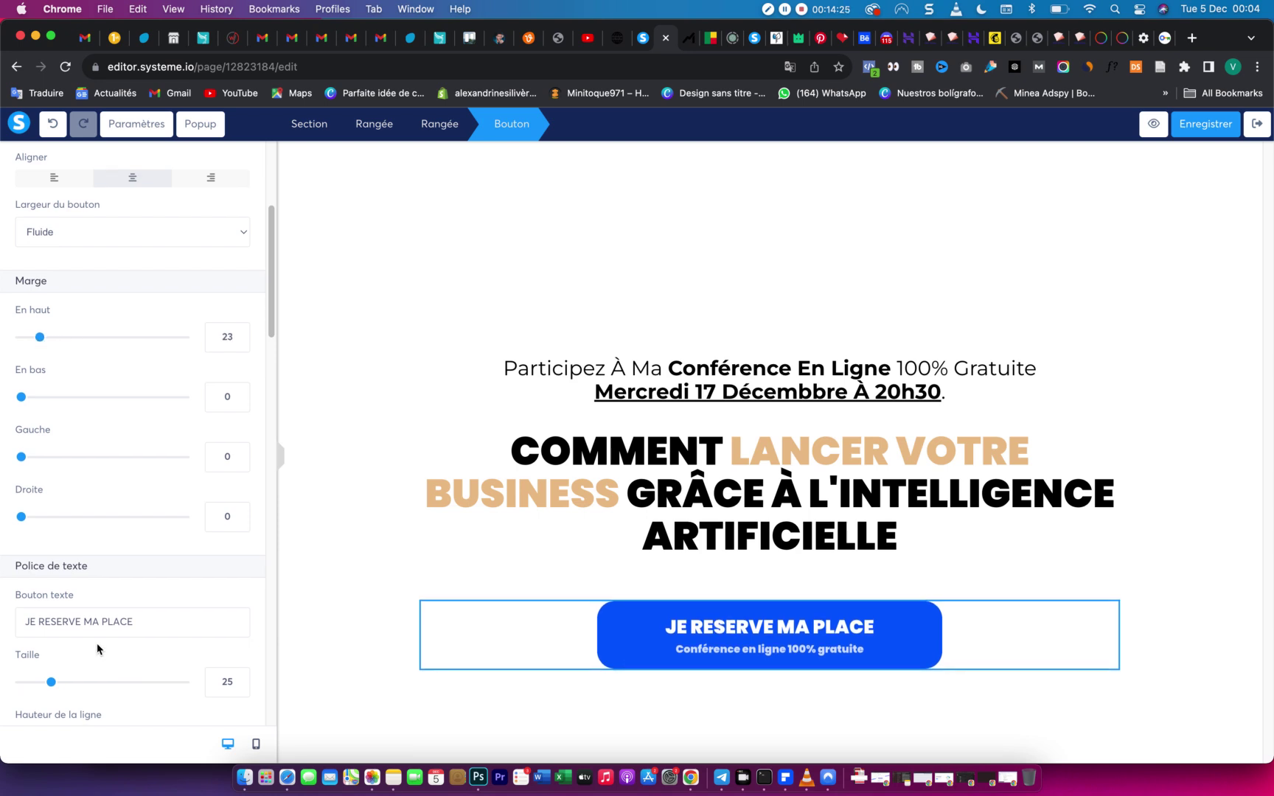
# Reduce the button's text size to 21 and its sub-text size to 12, and save the page.
pyautogui.scroll(-3, 98, 644)
pyautogui.moveTo(52, 543); pyautogui.dragTo(45, 545)
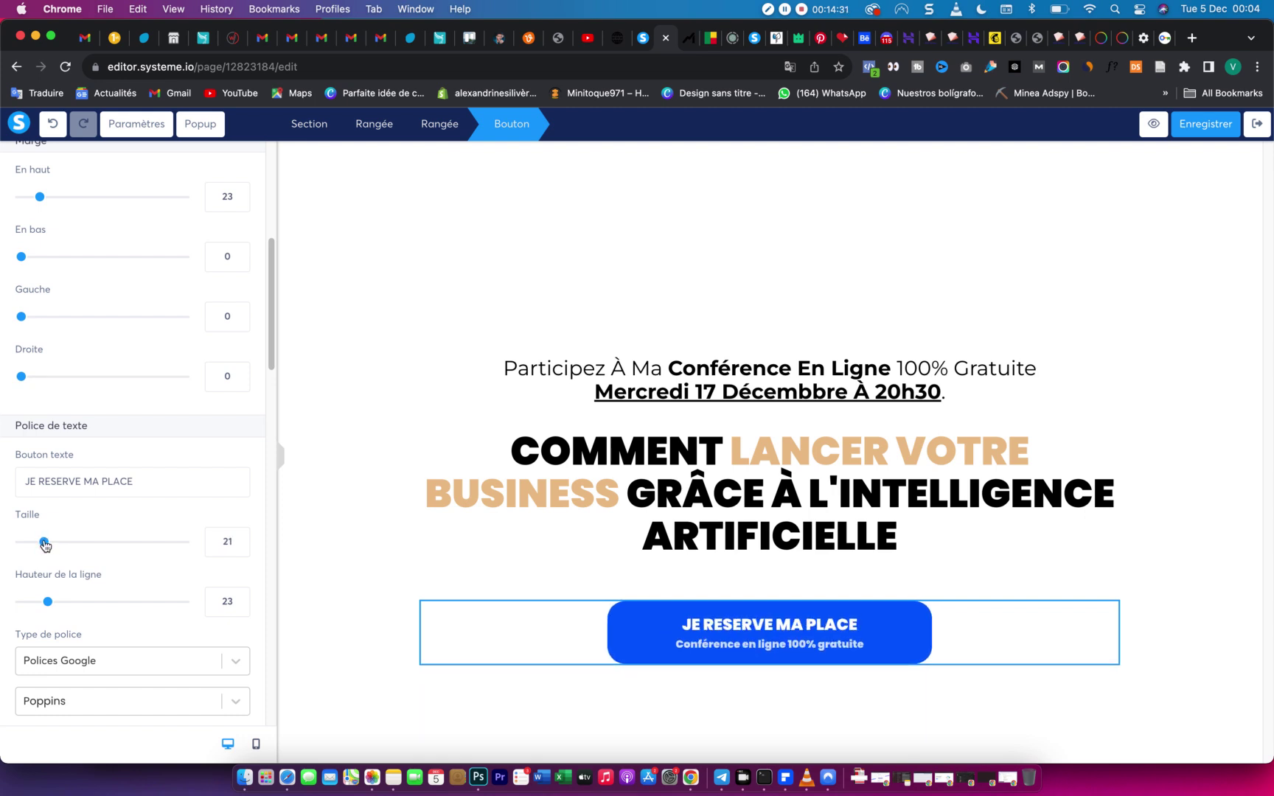
pyautogui.scroll(-5, 49, 605)
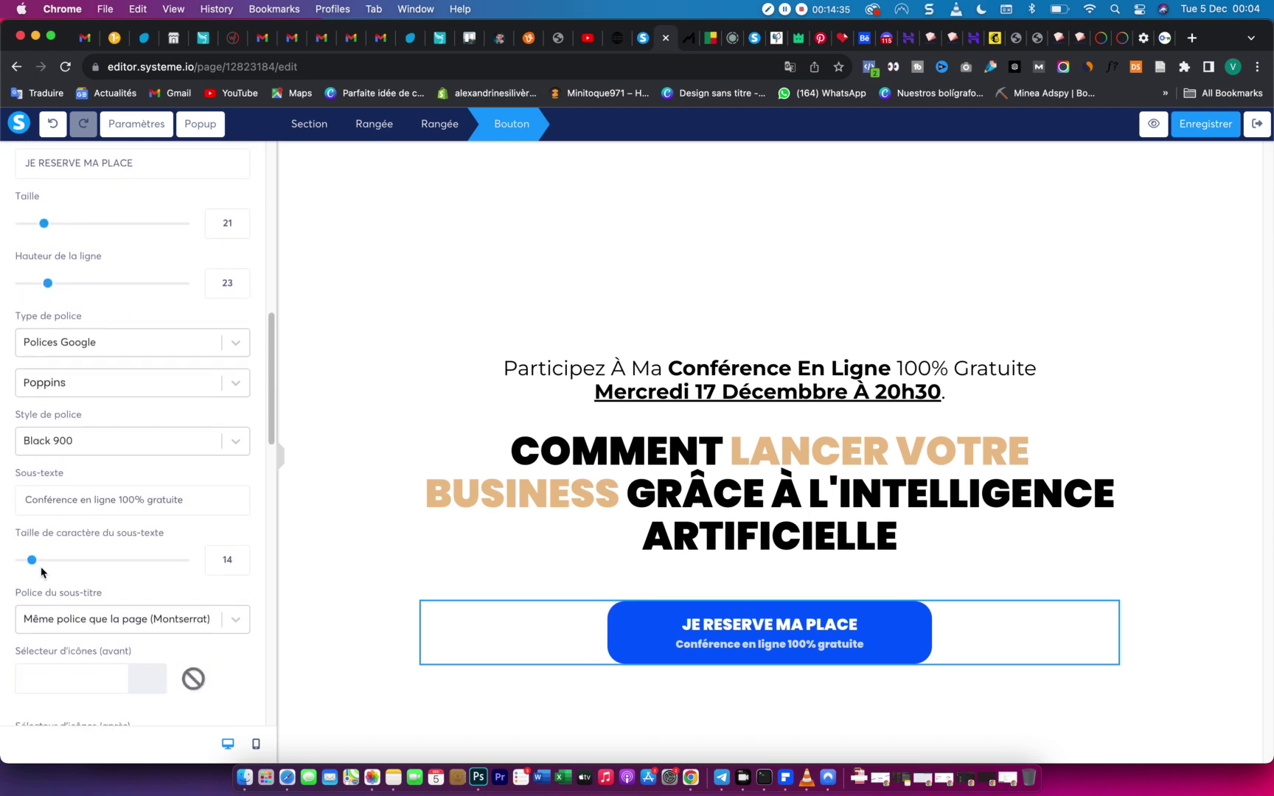
pyautogui.moveTo(33, 566); pyautogui.dragTo(31, 566)
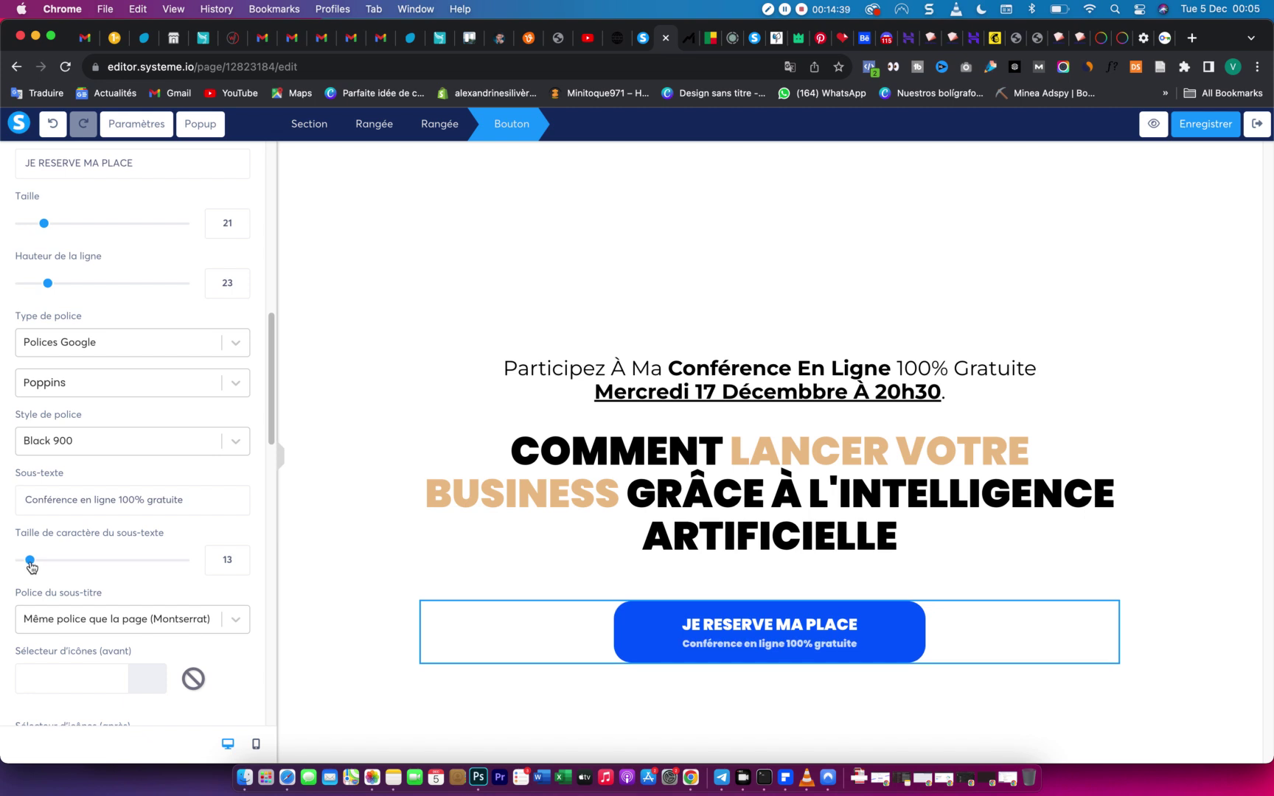
pyautogui.moveTo(29, 566); pyautogui.dragTo(27, 566)
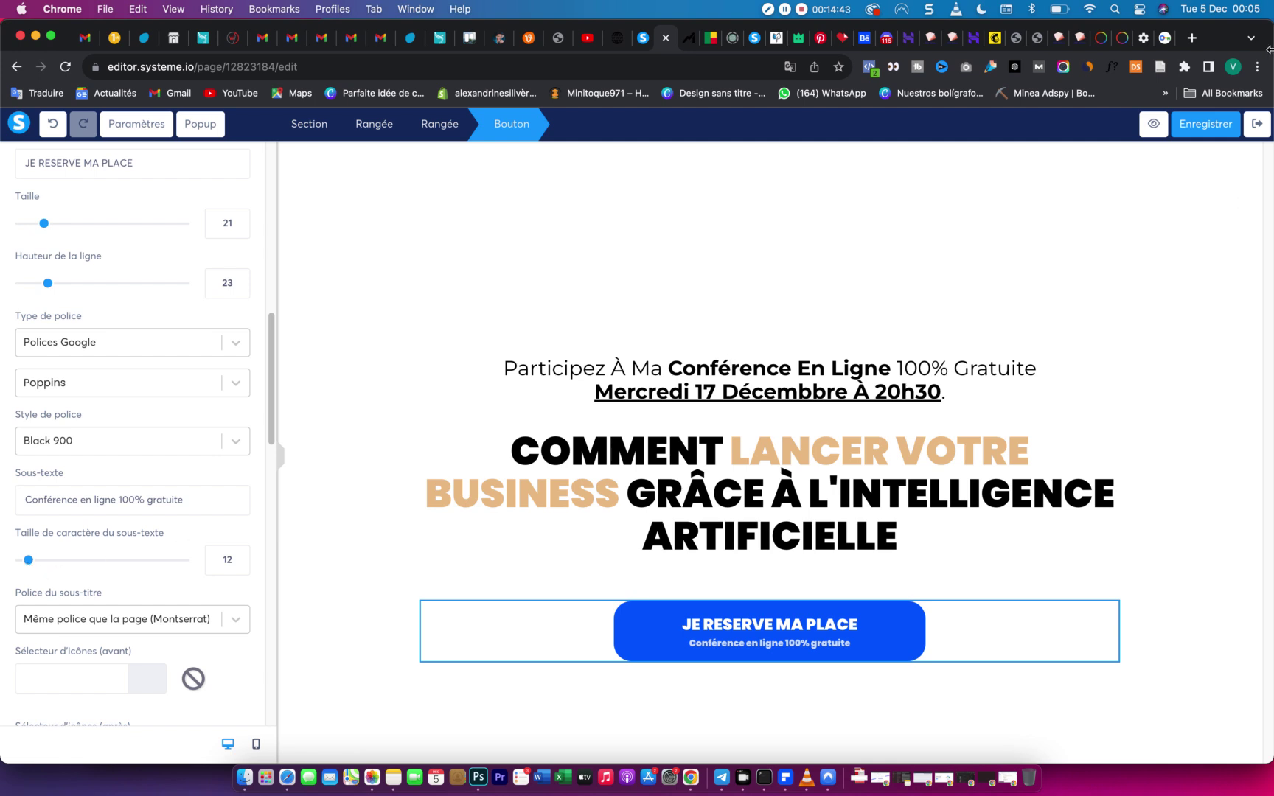
pyautogui.click(1198, 122)
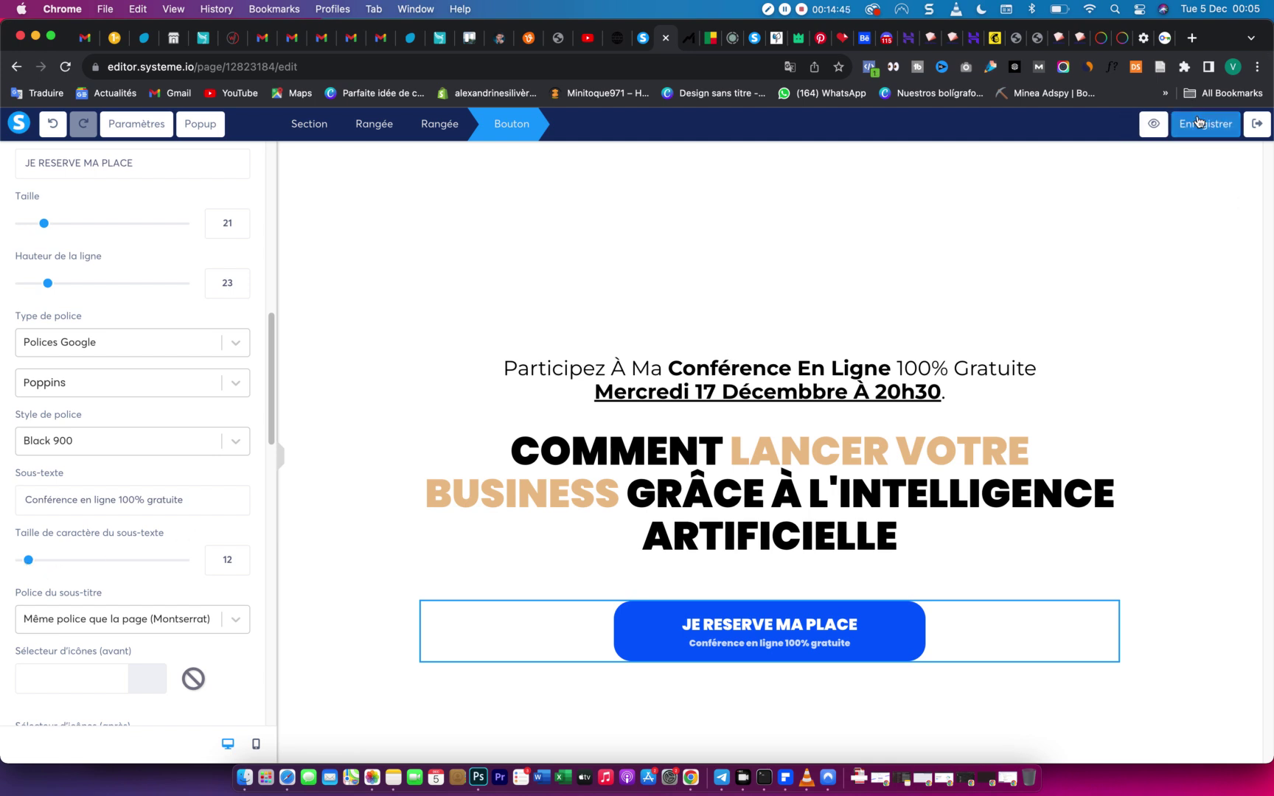
# Select the whole hero section and open the image upload for its background image.
pyautogui.click(316, 330)
pyautogui.click(319, 276)
pyautogui.click(319, 276)
pyautogui.click(319, 276)
pyautogui.click(320, 277)
pyautogui.click(313, 252)
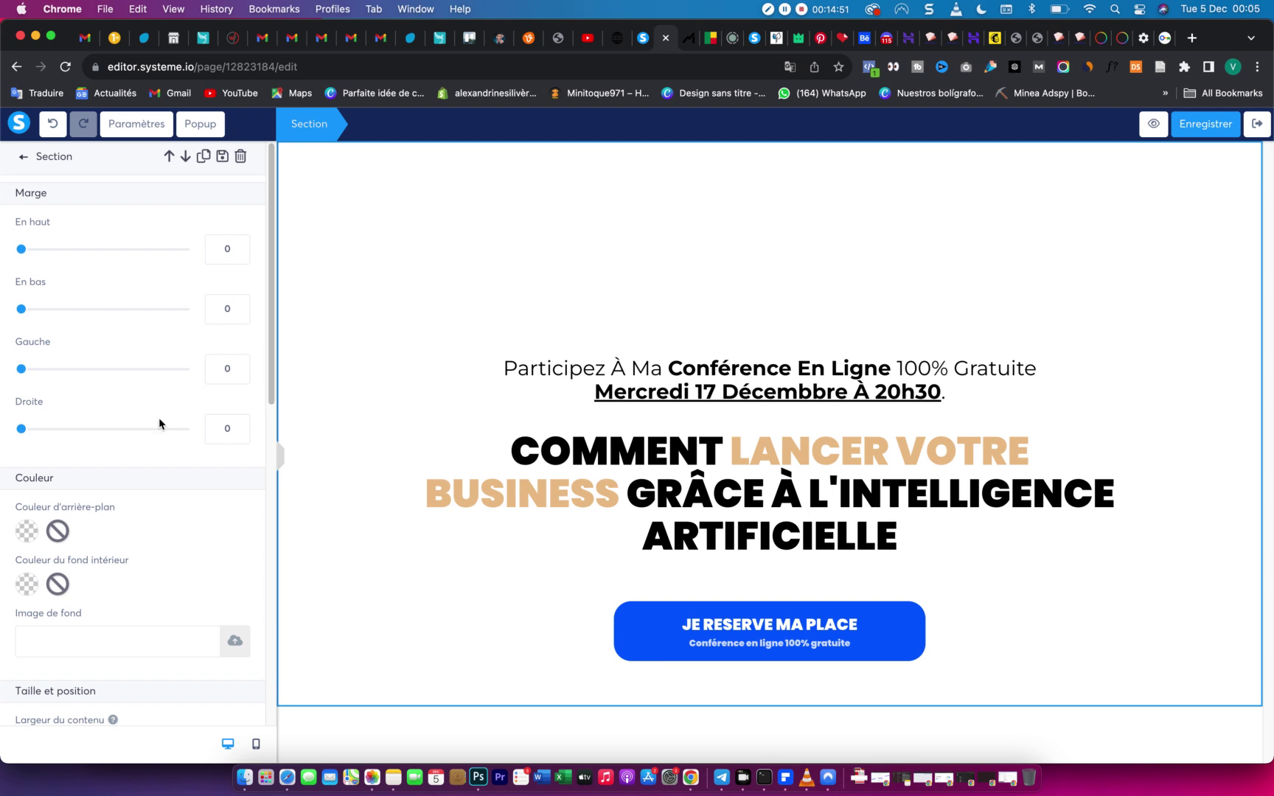
pyautogui.scroll(-3, 94, 421)
pyautogui.click(231, 439)
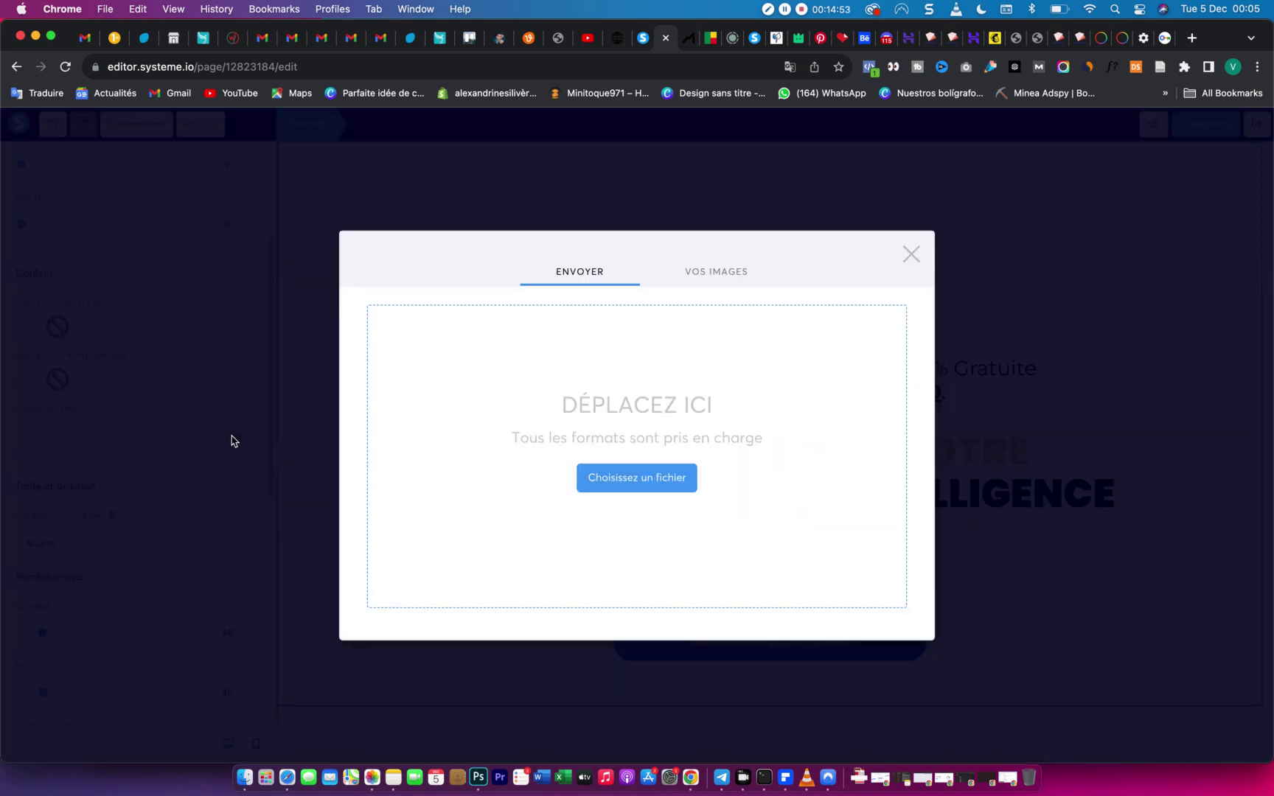
# Insert webi-startup-clickfunnels-background.png from the TV Oussama AMa folder as the section background, displayed as Remplir à 100% en largeur.
pyautogui.click(248, 748)
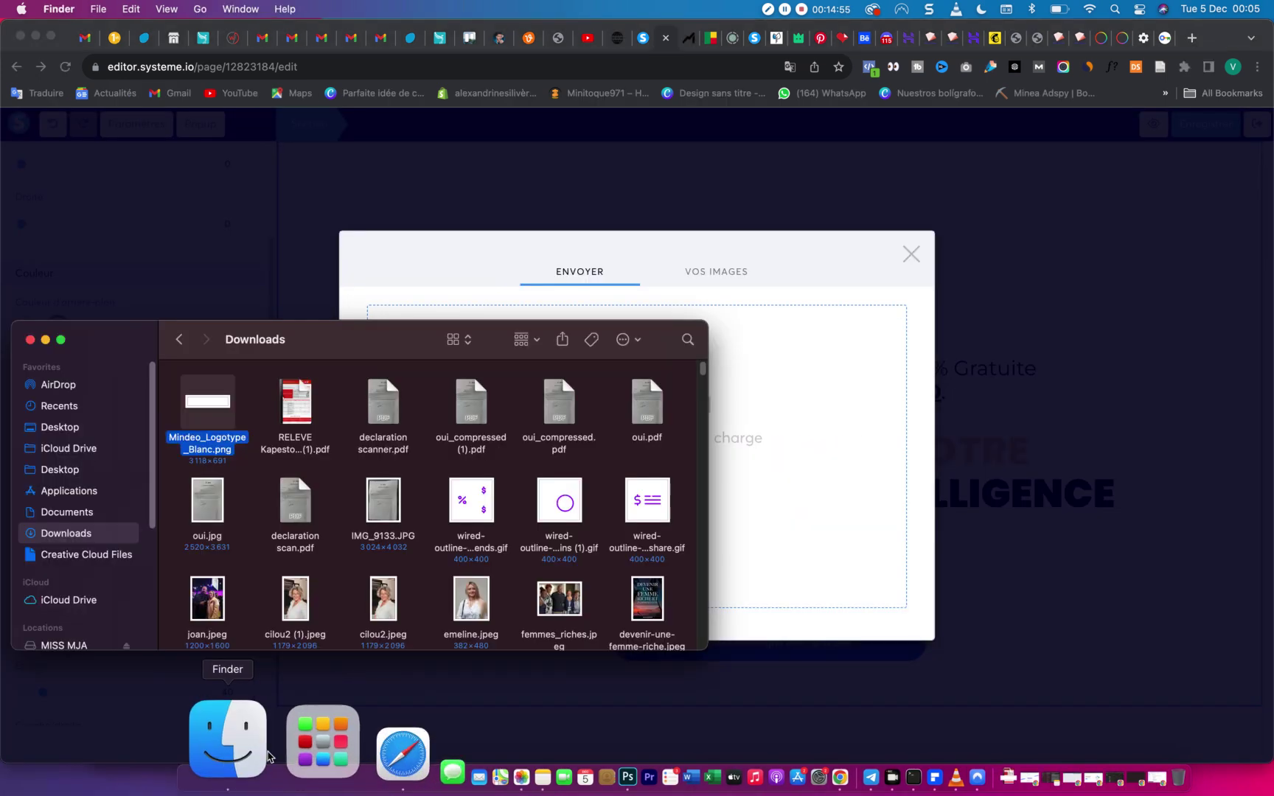
pyautogui.click(61, 427)
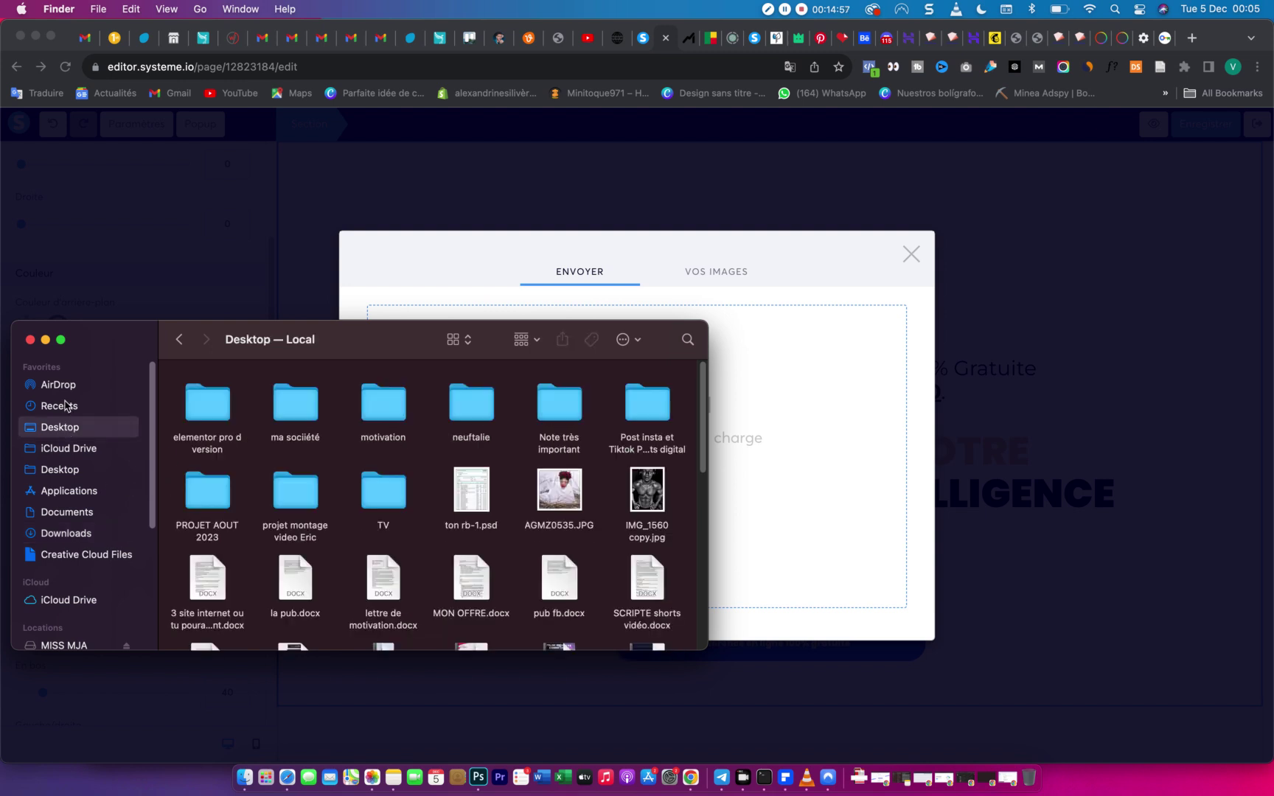
pyautogui.click(179, 340)
pyautogui.click(179, 339)
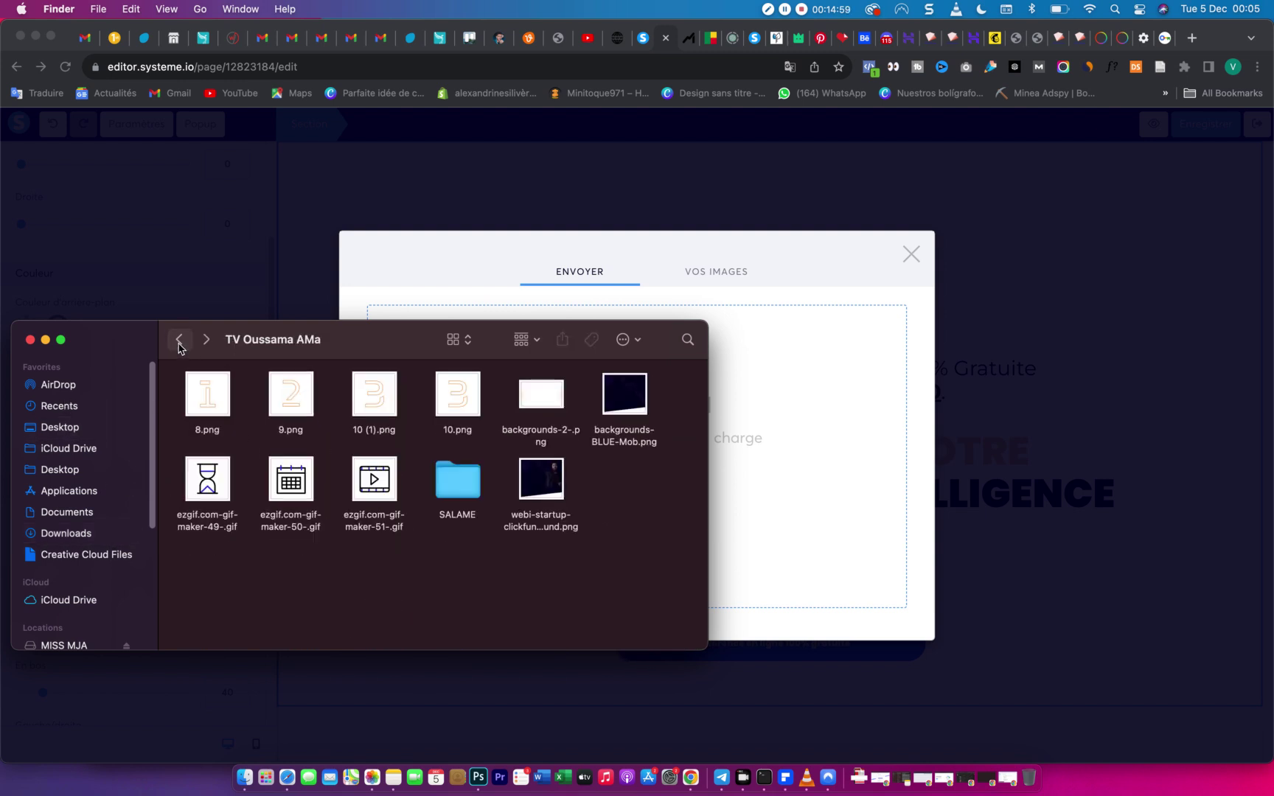
pyautogui.moveTo(542, 480); pyautogui.dragTo(799, 430)
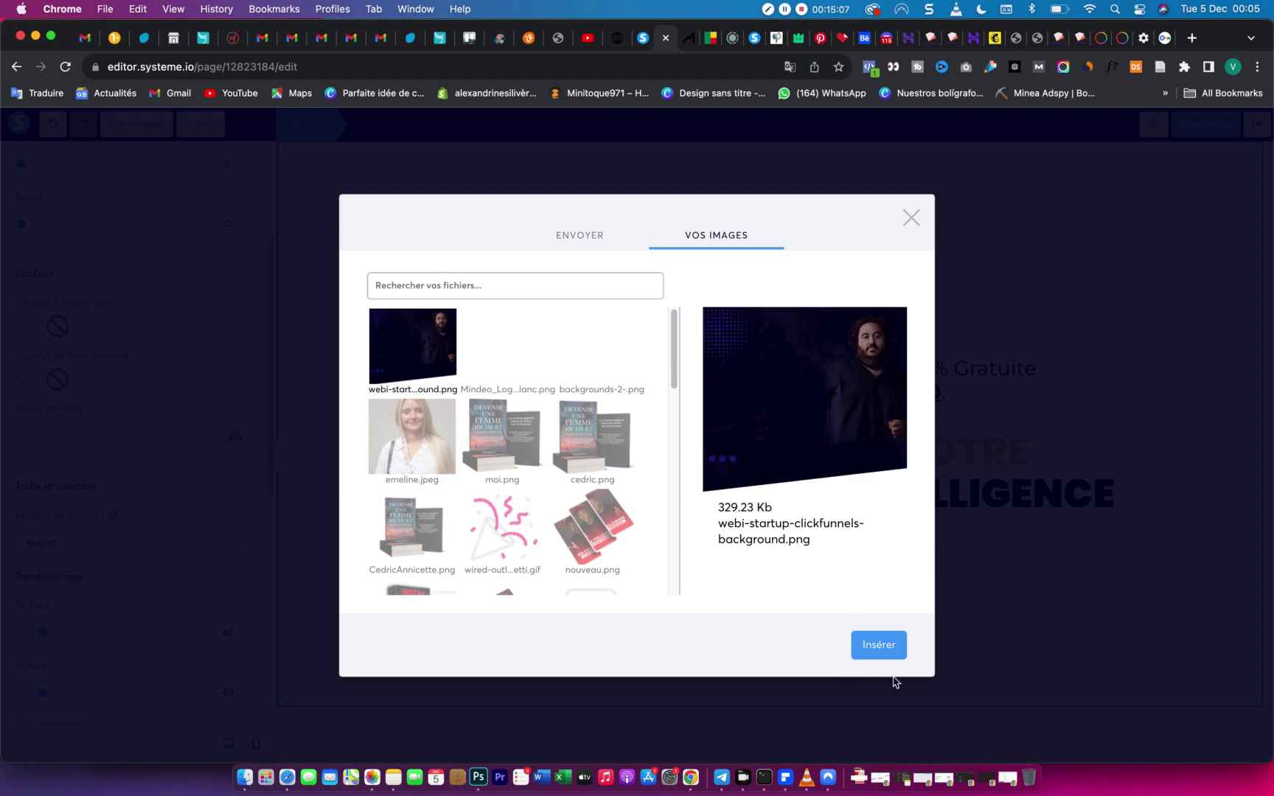
pyautogui.click(887, 653)
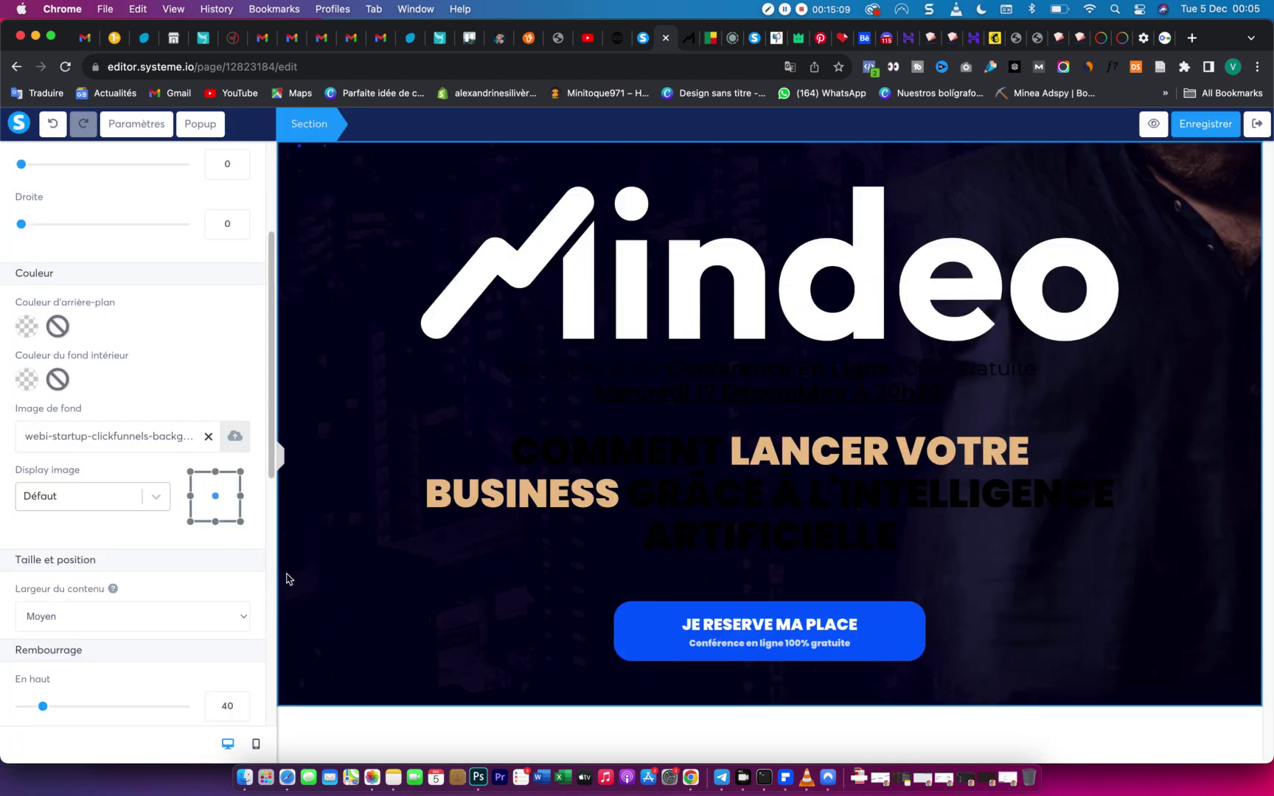
pyautogui.click(158, 498)
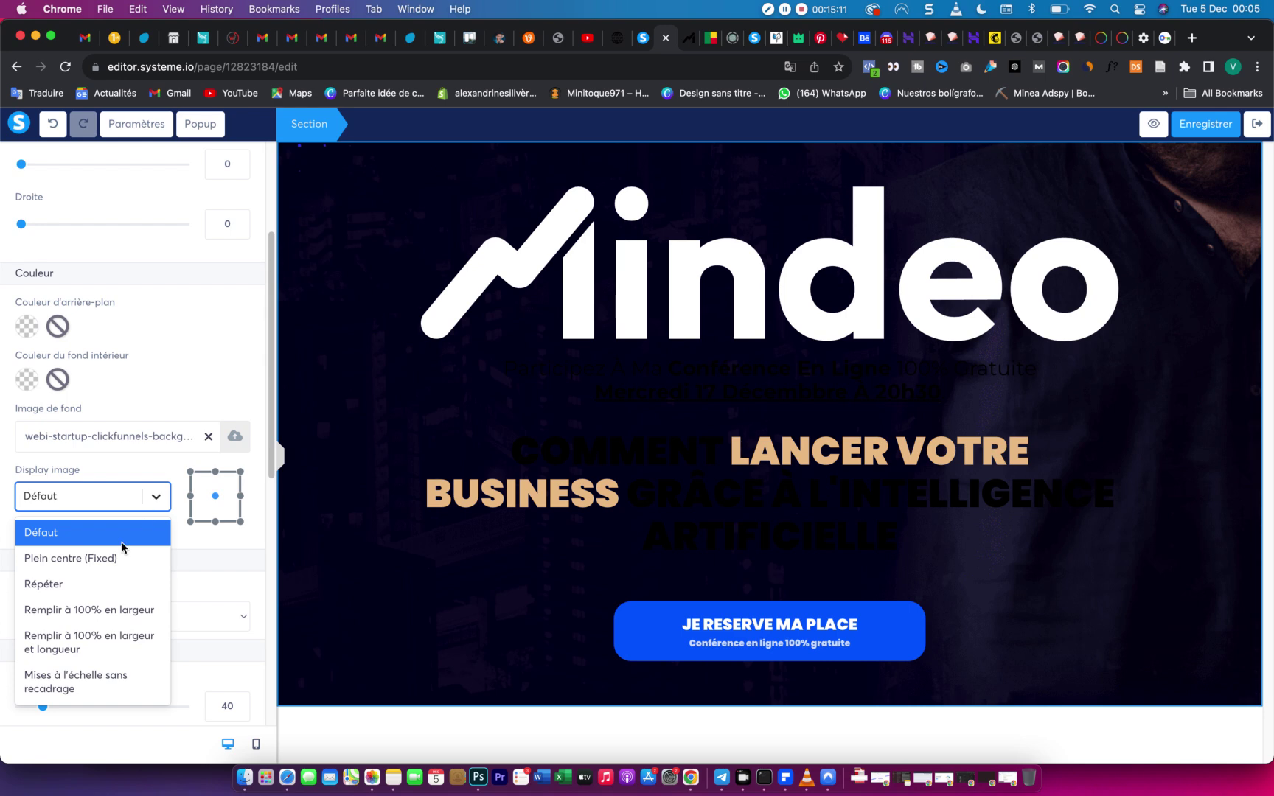
pyautogui.click(98, 611)
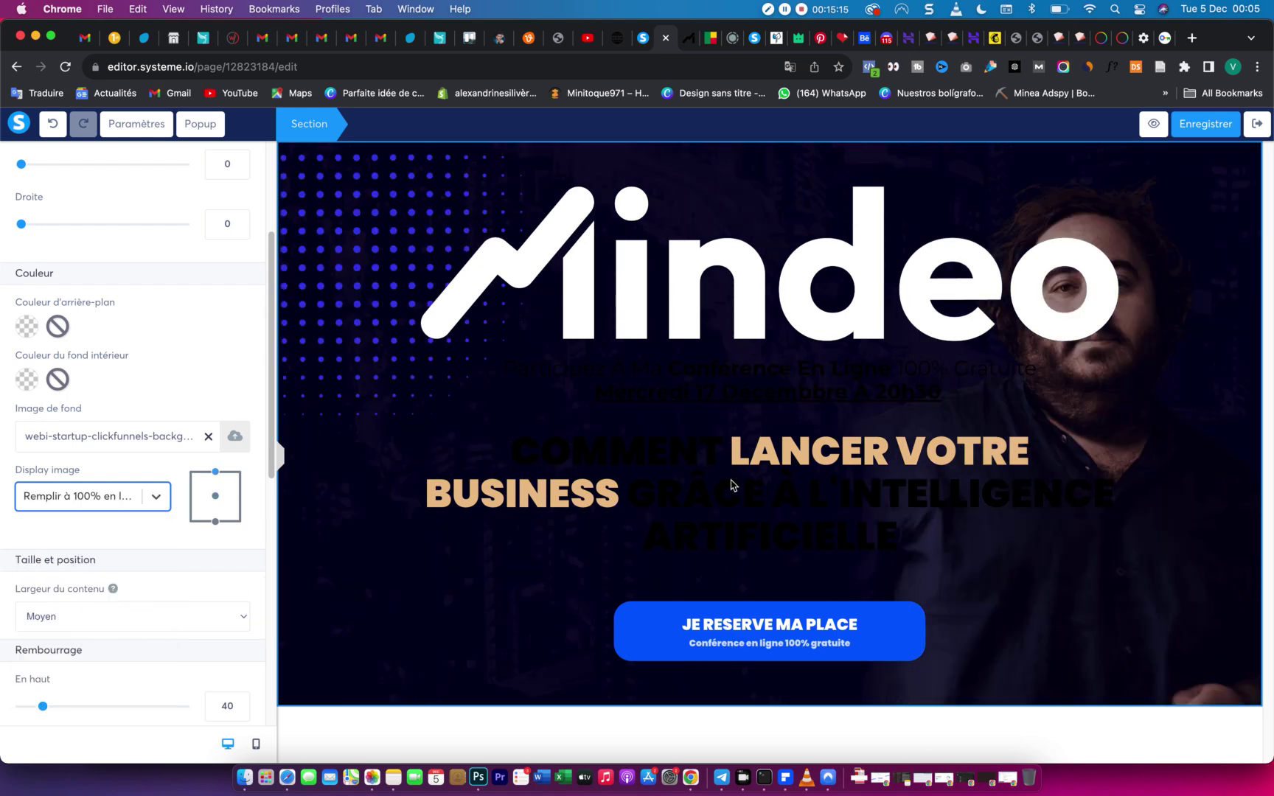
# Color the headline words COMMENT and GRÂCE À L'INTELLIGENCE ARTIFICIELLE white.
pyautogui.click(734, 457)
pyautogui.click(717, 450)
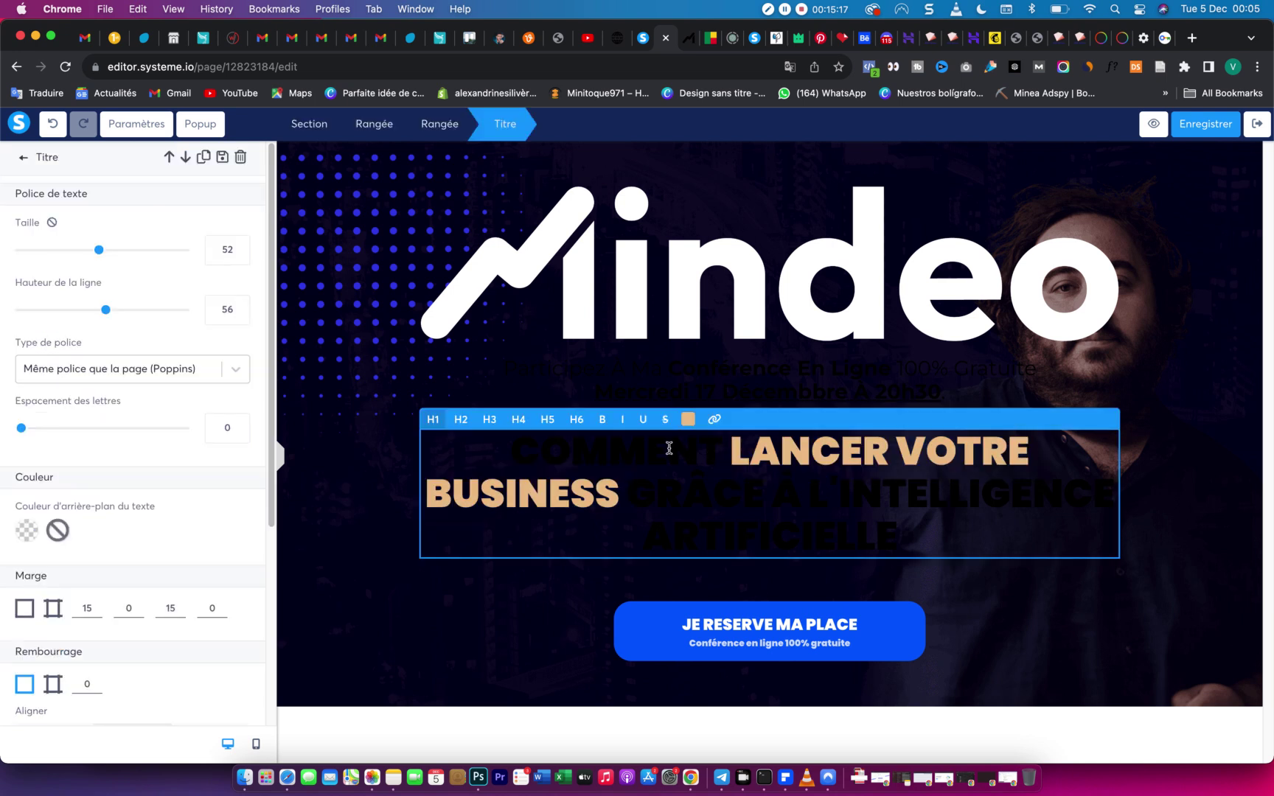
pyautogui.moveTo(484, 458); pyautogui.dragTo(728, 443)
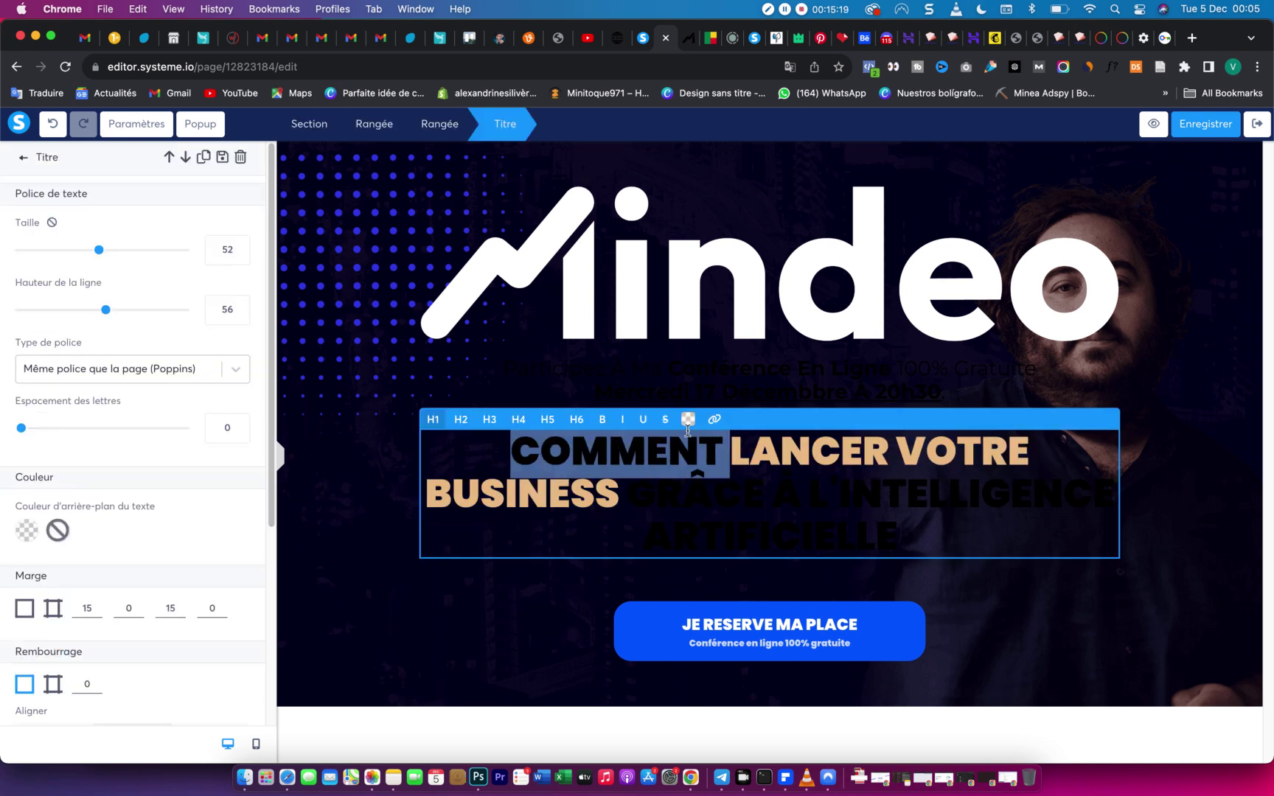
pyautogui.click(688, 419)
pyautogui.click(836, 372)
pyautogui.click(709, 507)
pyautogui.moveTo(639, 495); pyautogui.dragTo(988, 566)
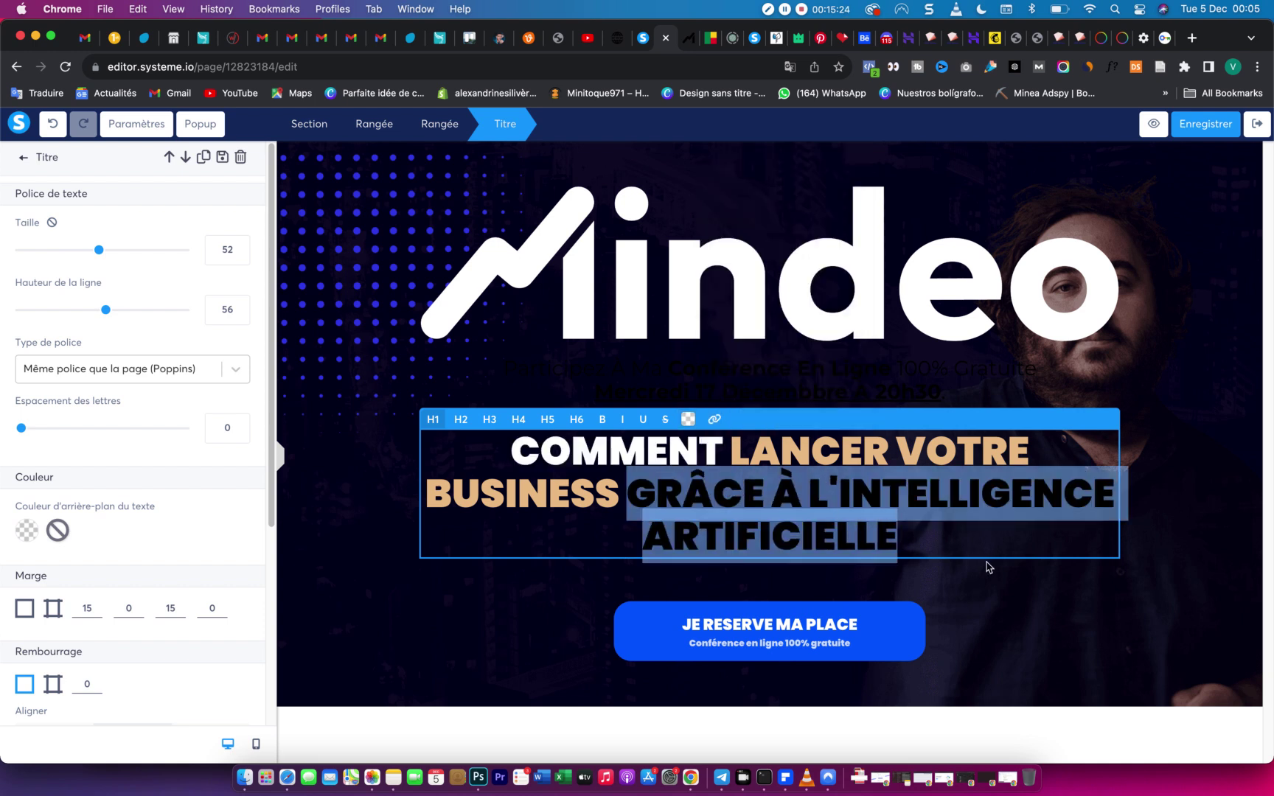
pyautogui.click(688, 419)
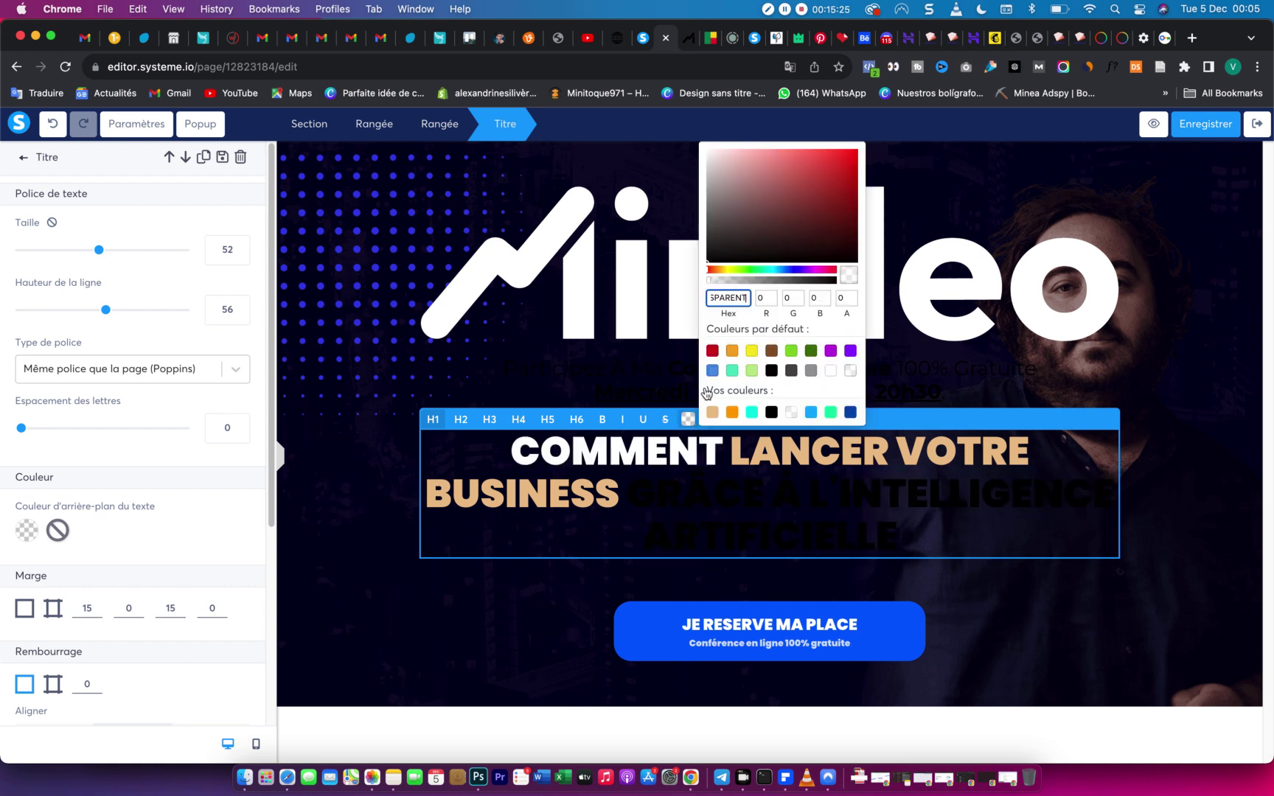
pyautogui.click(830, 372)
pyautogui.click(705, 279)
# Reduce the Mindeo logo's image size to 195.
pyautogui.click(745, 275)
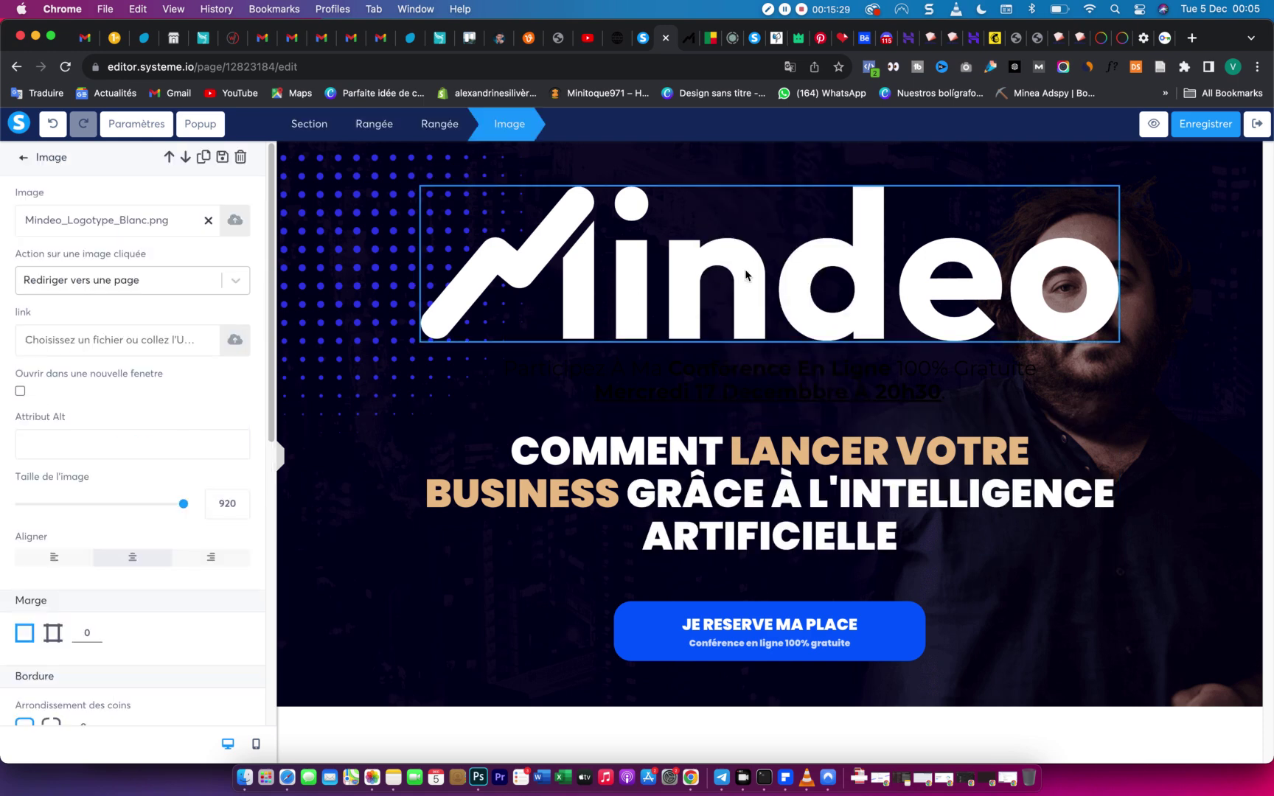
pyautogui.moveTo(191, 504); pyautogui.dragTo(57, 501)
pyautogui.scroll(-10, 59, 494)
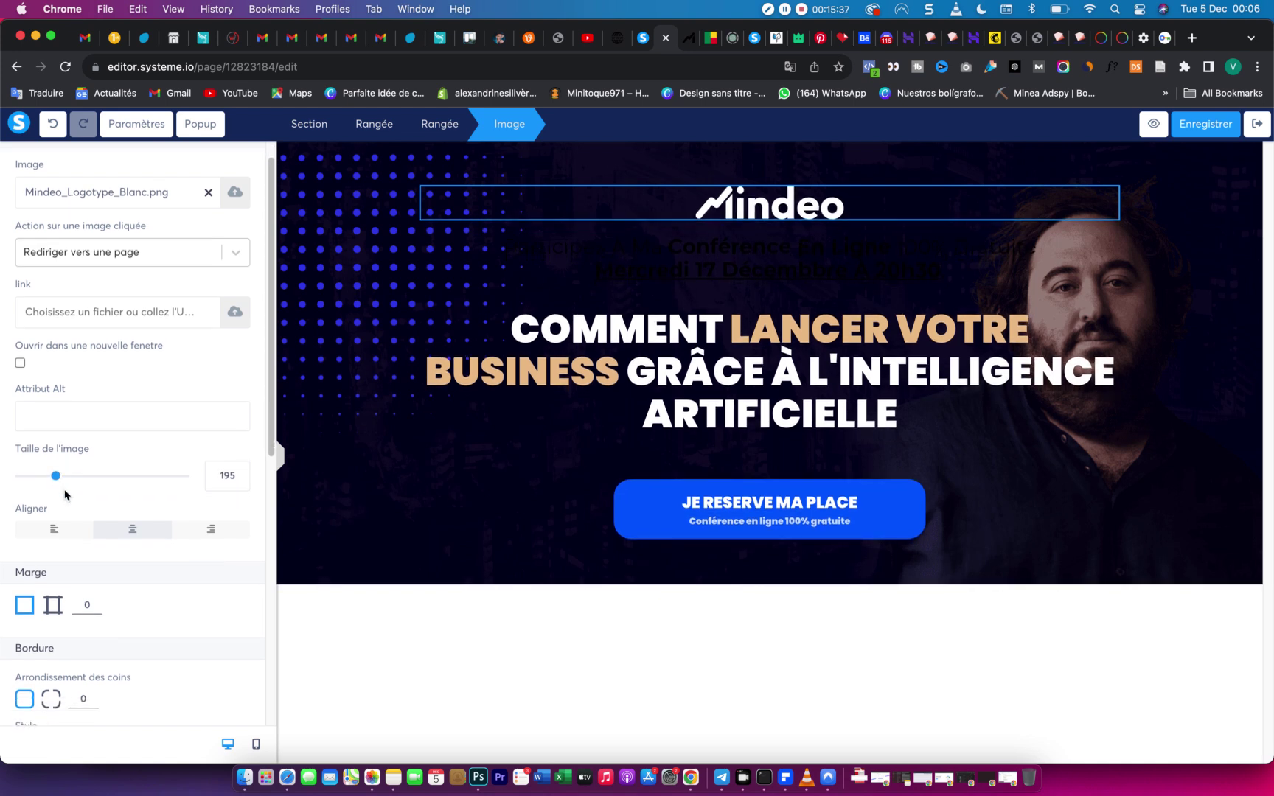
pyautogui.scroll(-1, 64, 494)
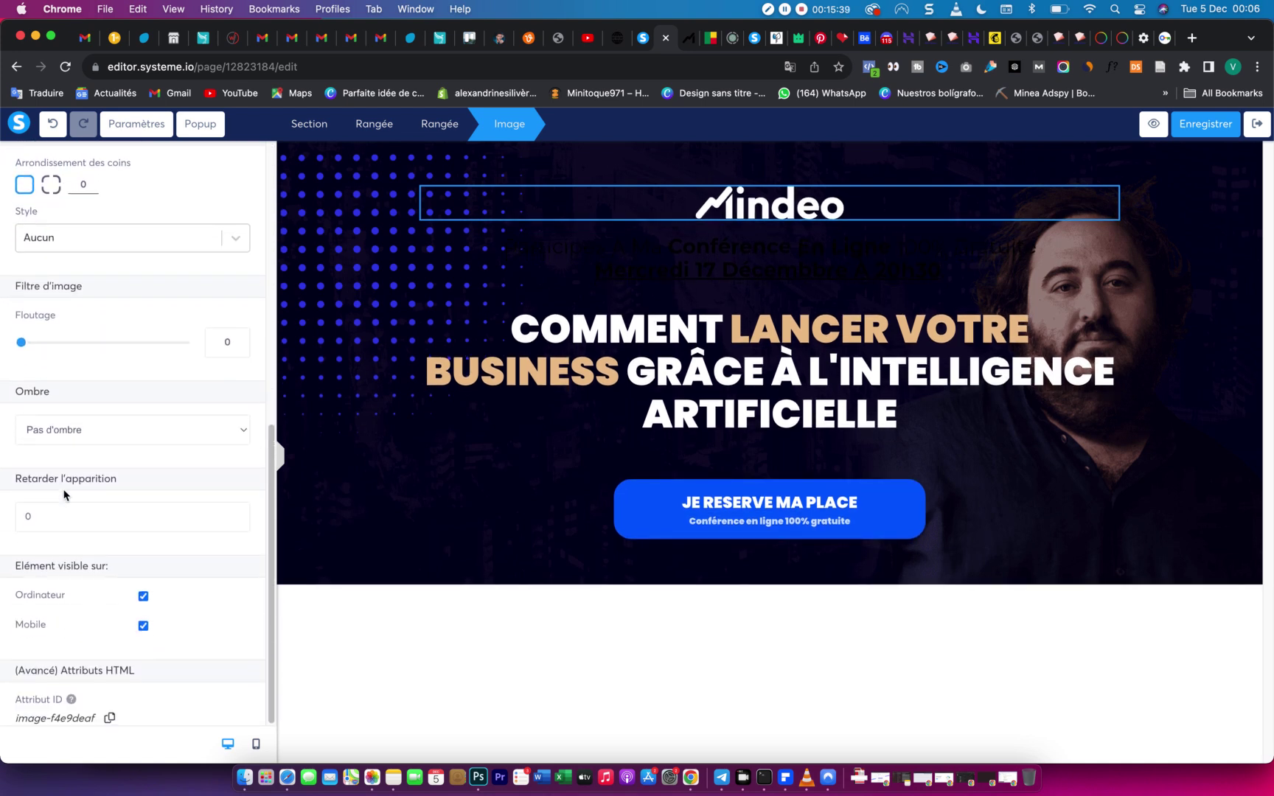
# Increase the bottom margin of the row that holds the logo to space it from the invitation text.
pyautogui.click(691, 226)
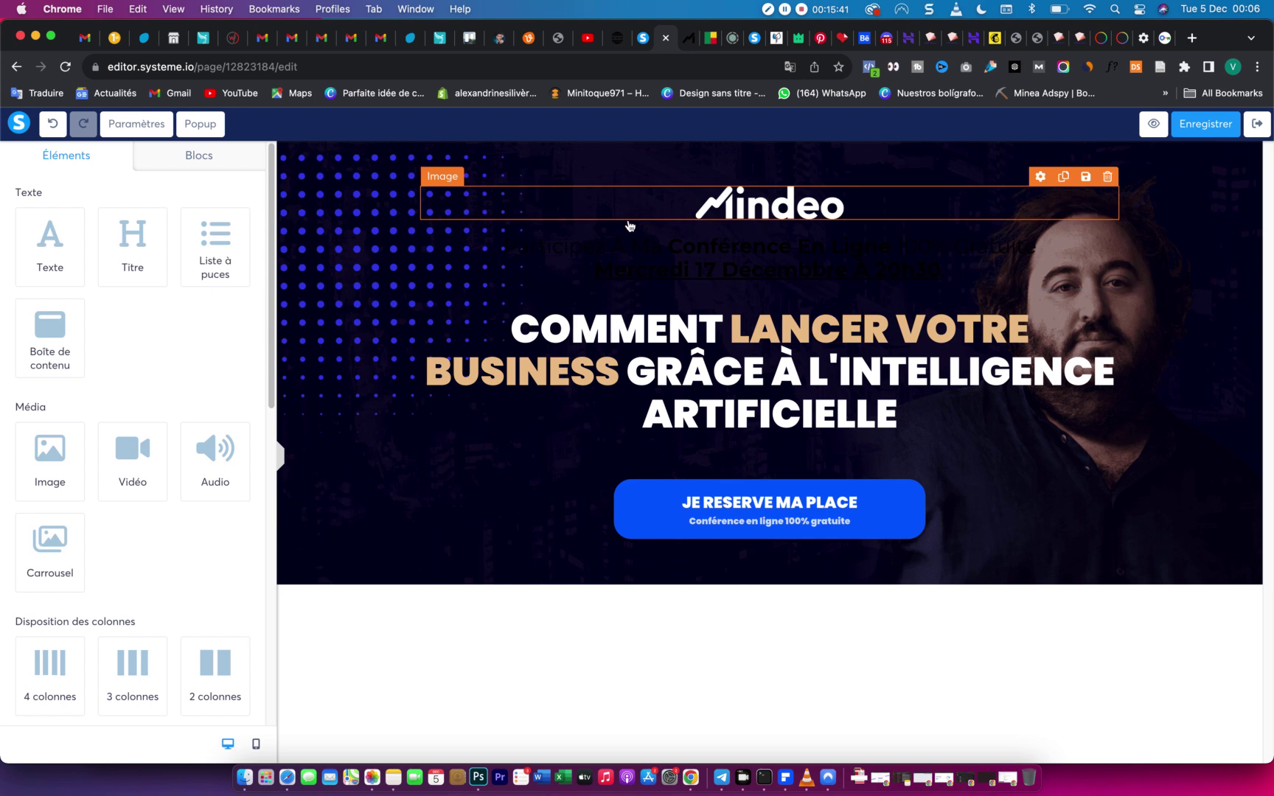
pyautogui.click(627, 228)
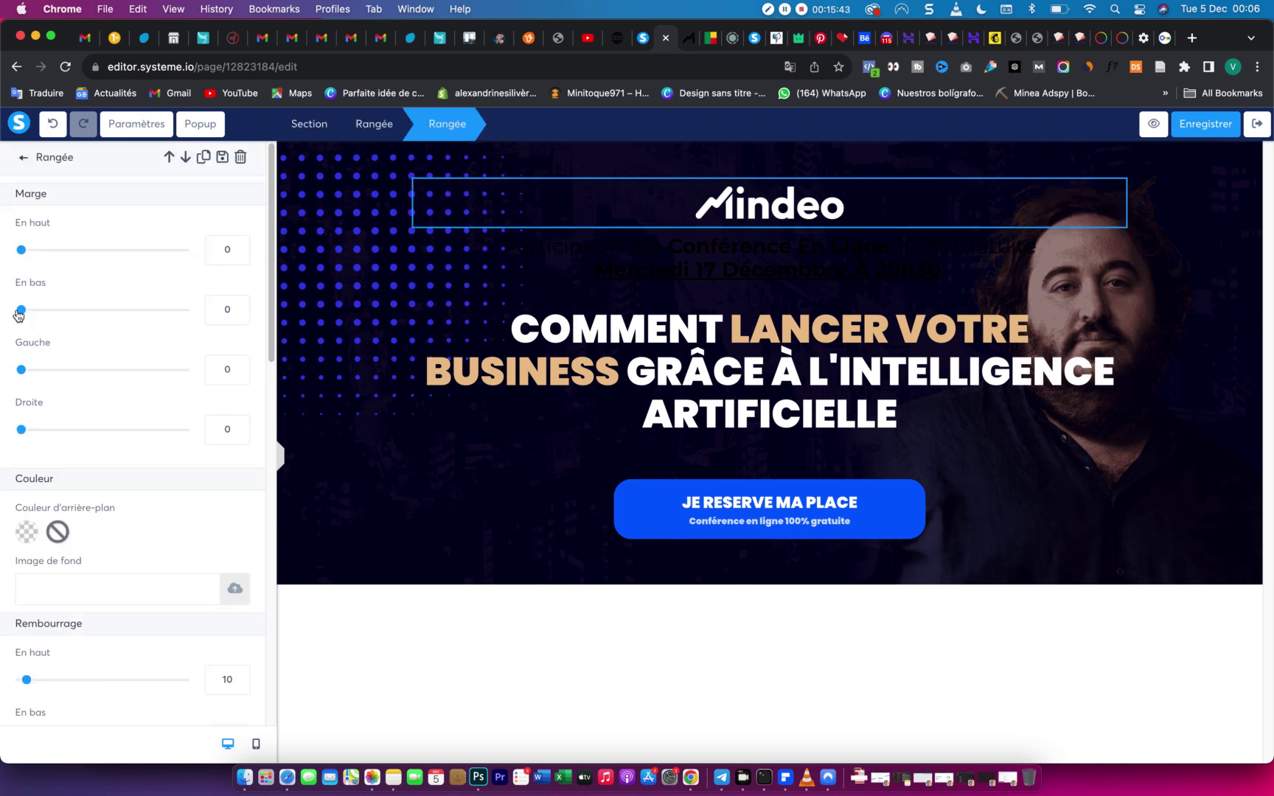
pyautogui.moveTo(20, 314); pyautogui.dragTo(89, 312)
# Color the whole two-line invitation text above the headline white.
pyautogui.click(759, 313)
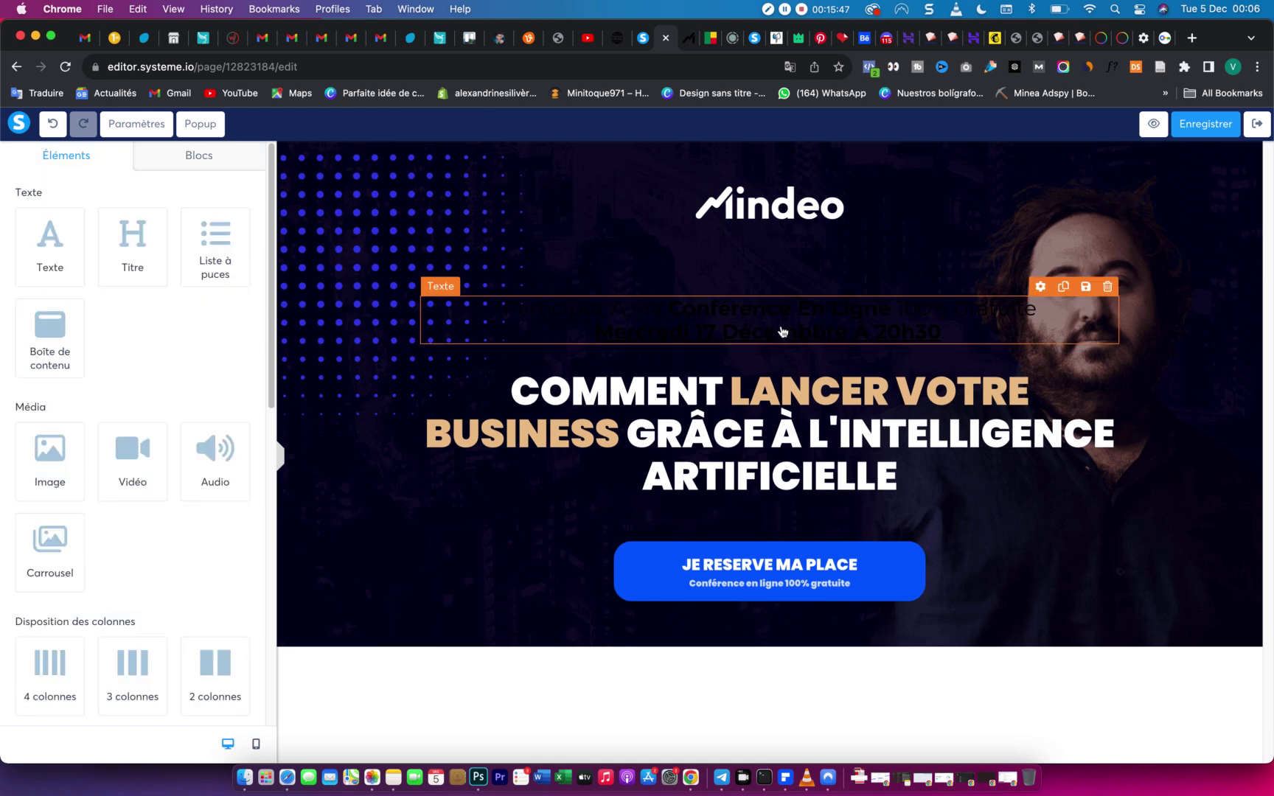
pyautogui.tripleClick(789, 326)
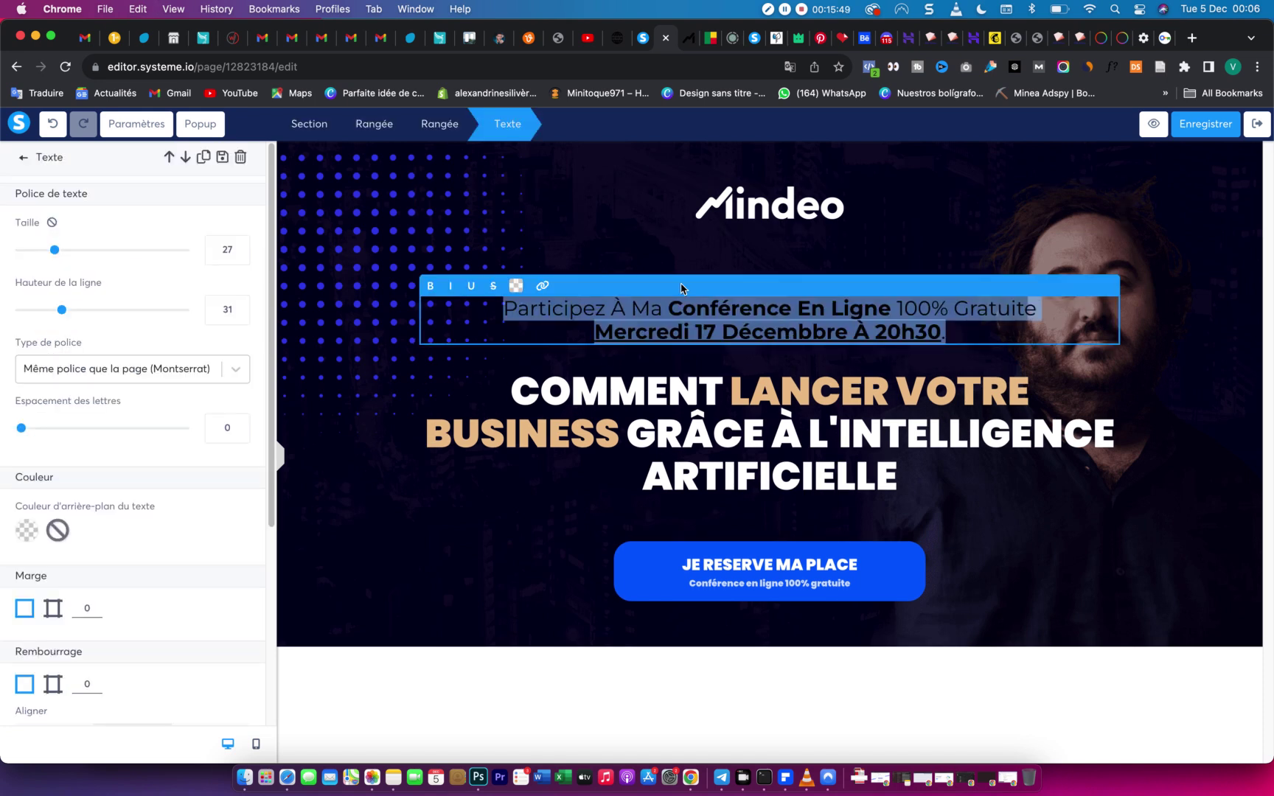
pyautogui.click(516, 285)
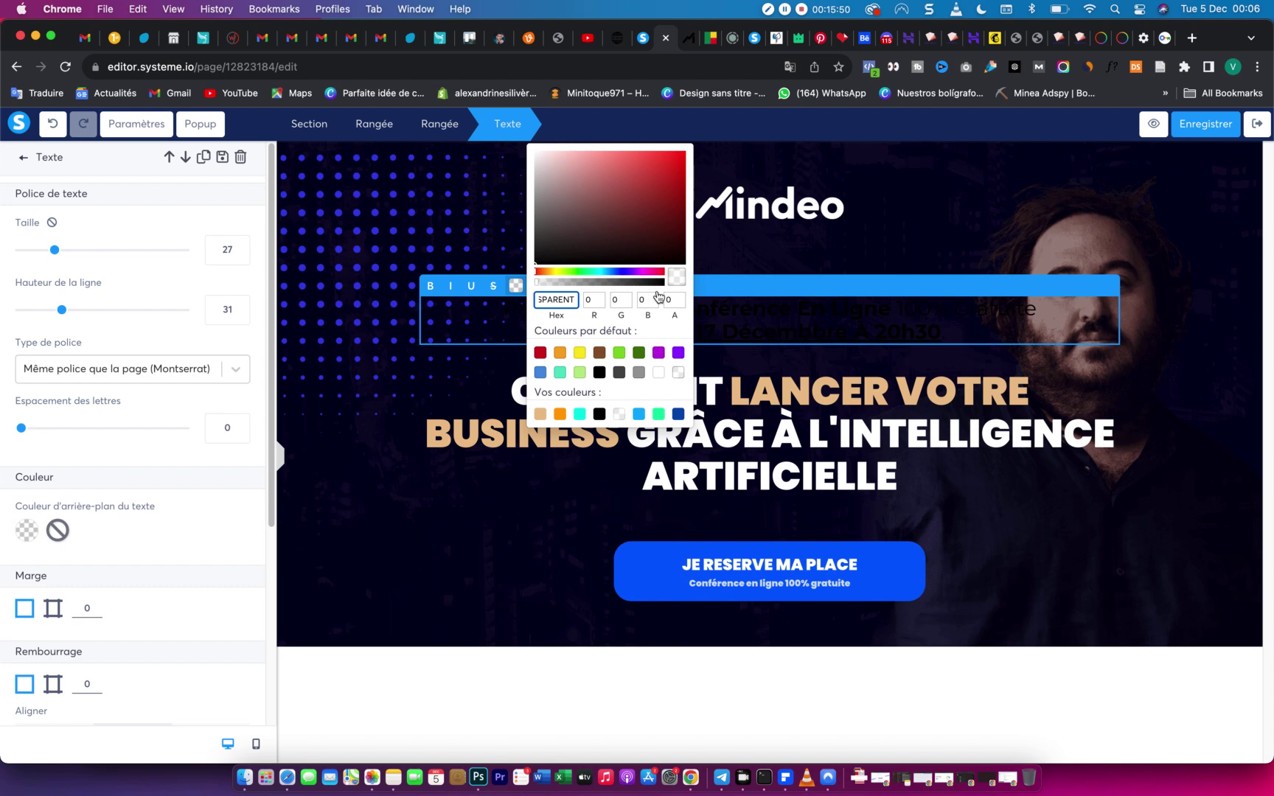
pyautogui.click(658, 372)
pyautogui.click(513, 453)
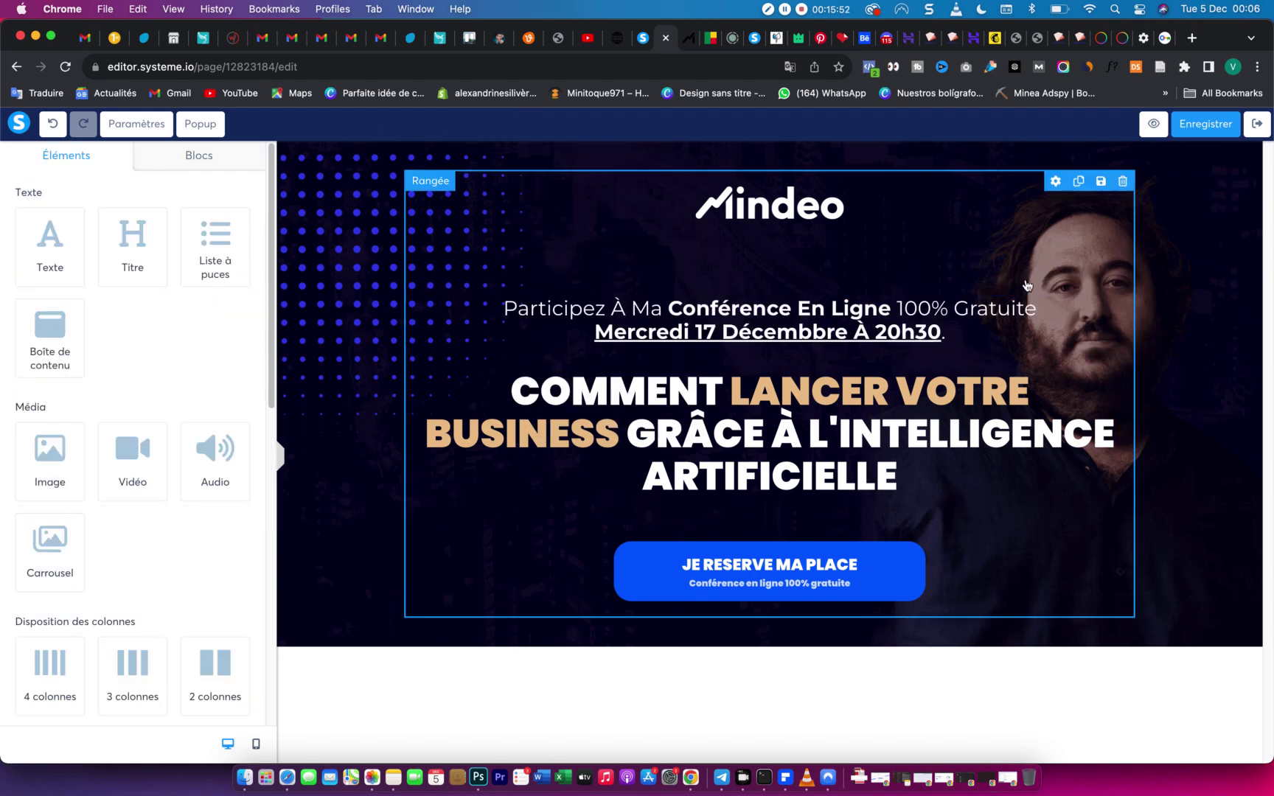
# Save the page and compare its preview with the hero section of the original Mindeo page.
pyautogui.click(1226, 127)
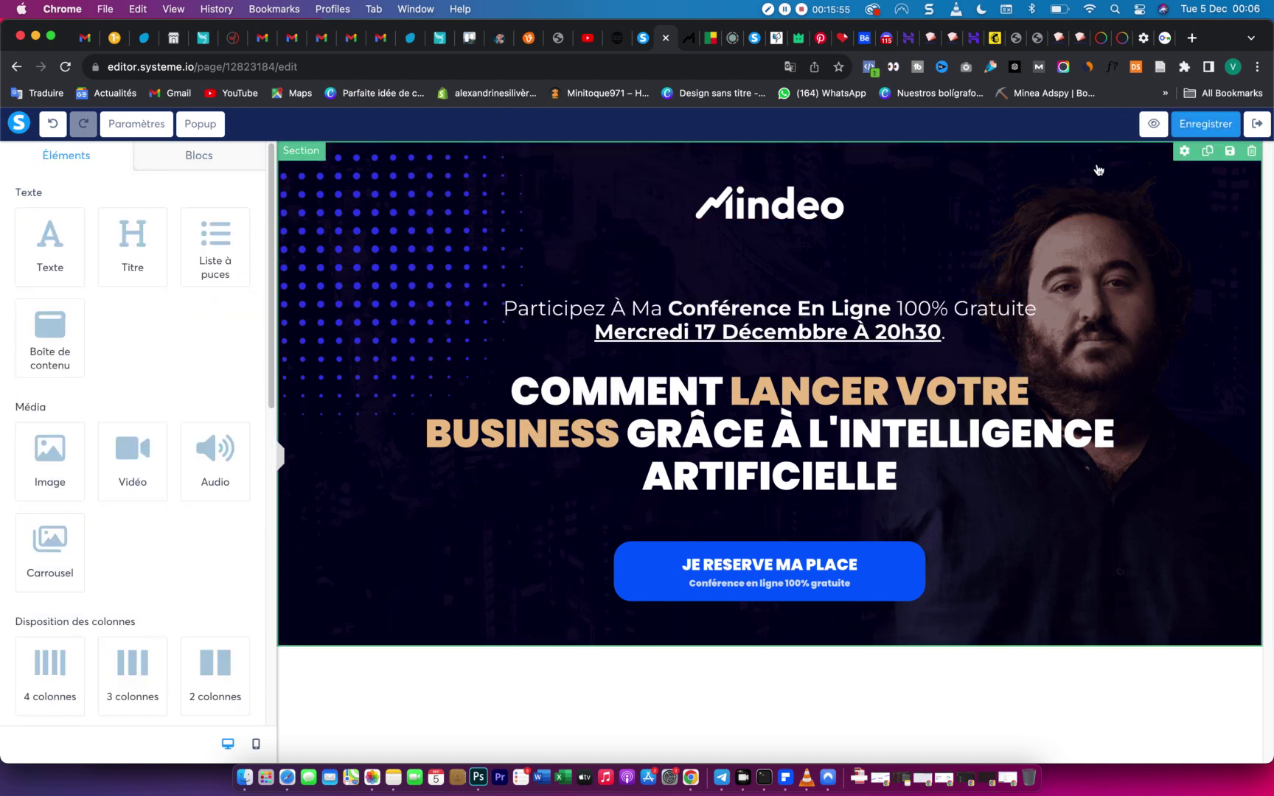
pyautogui.click(1156, 125)
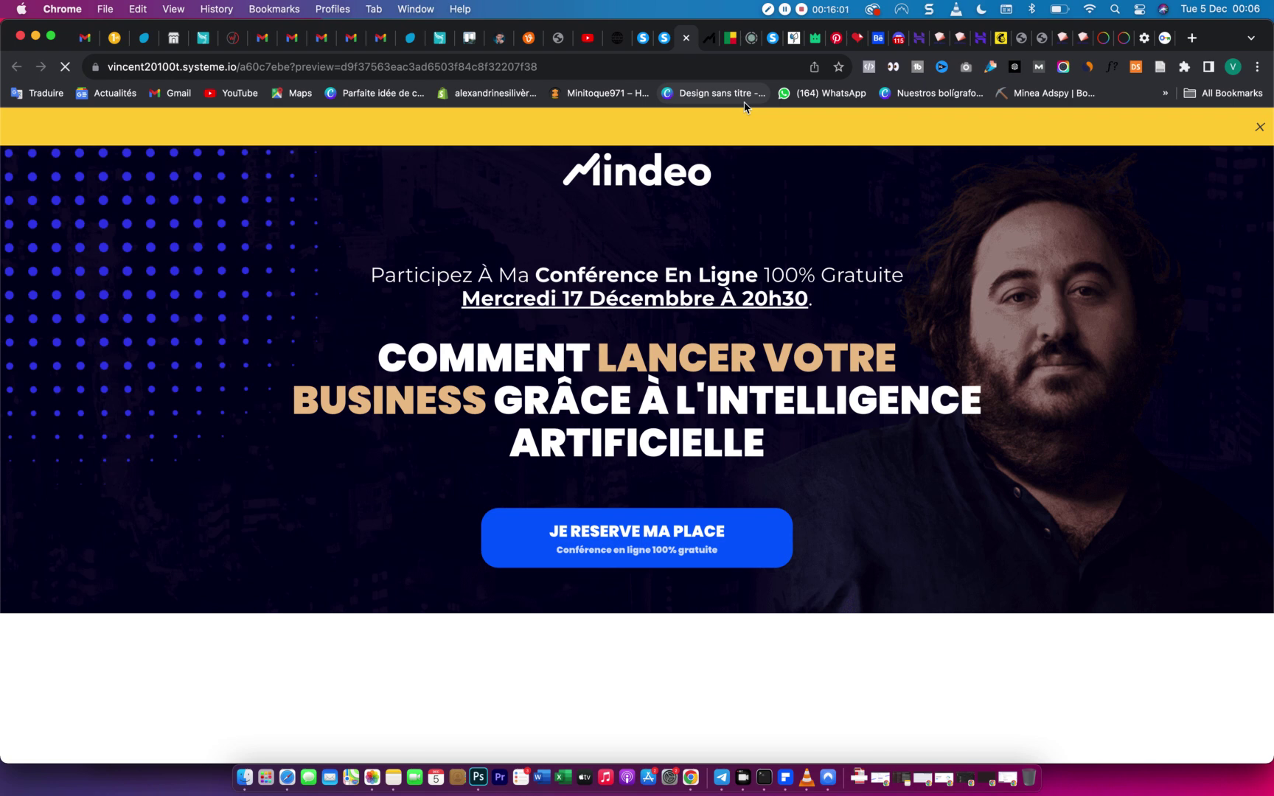
pyautogui.click(711, 47)
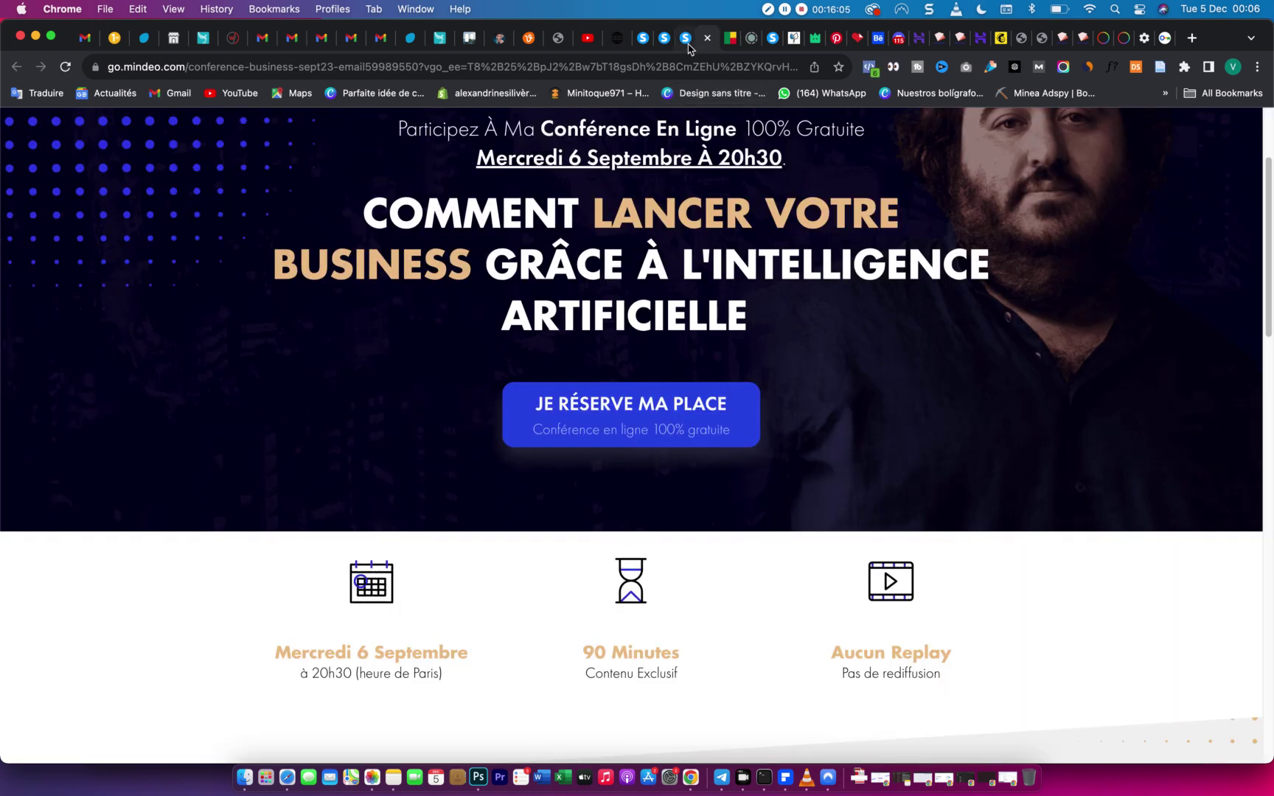
pyautogui.click(689, 45)
pyautogui.click(712, 47)
pyautogui.scroll(4, 691, 281)
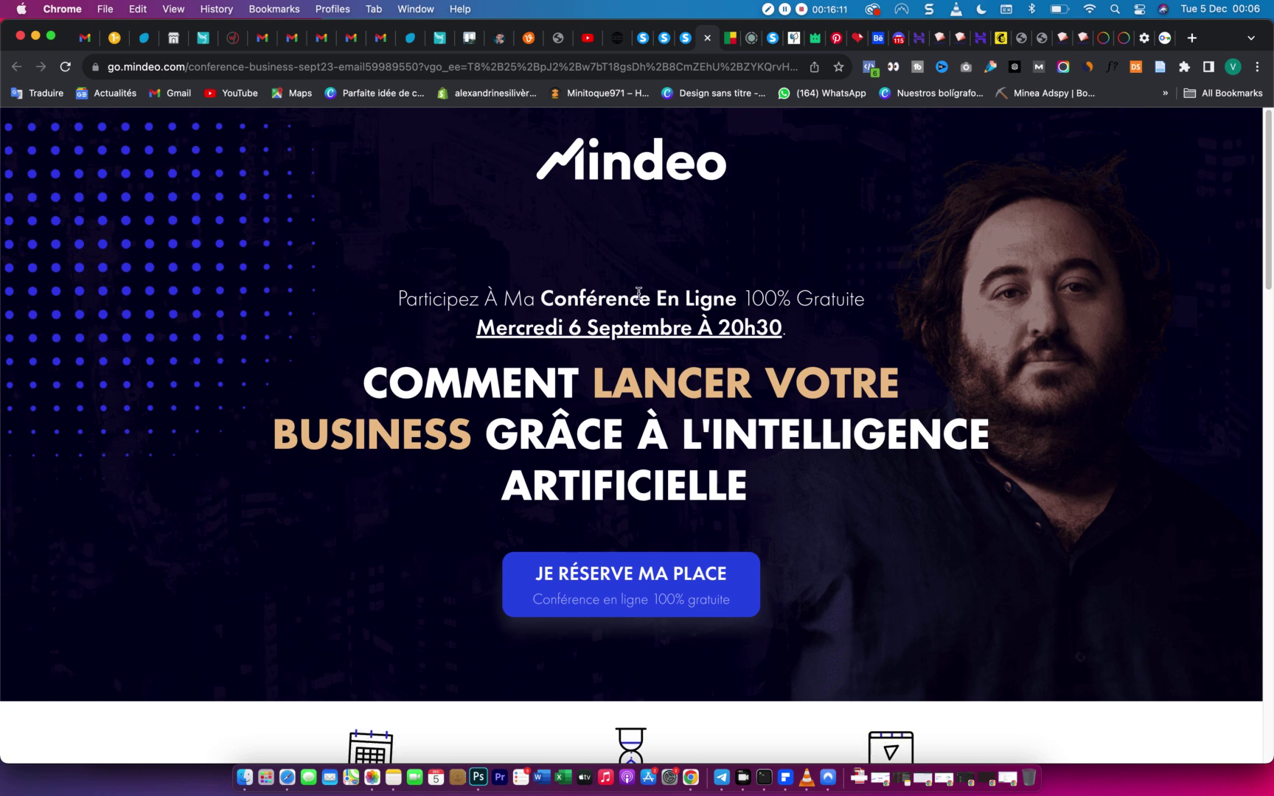
pyautogui.click(686, 37)
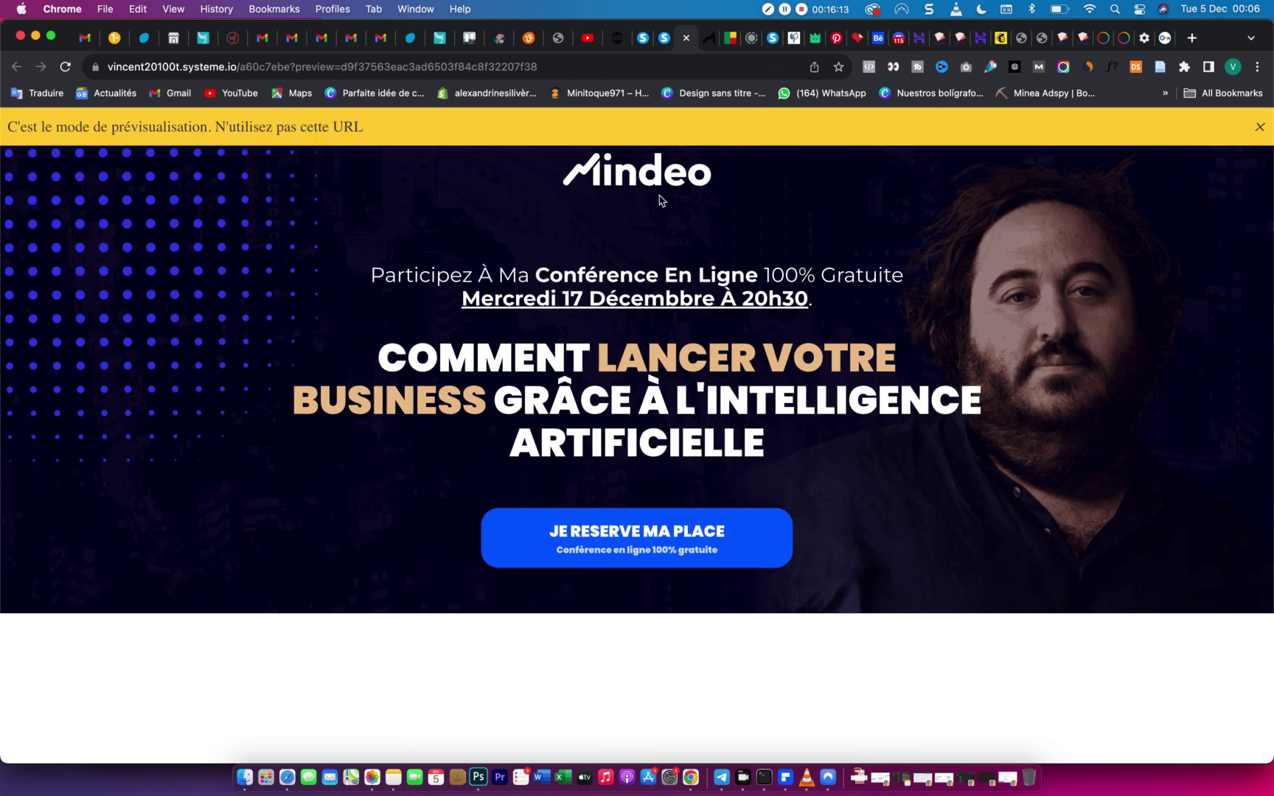
# Return to the page editor and enlarge the Mindeo logo at the head of the hero section.
pyautogui.click(666, 43)
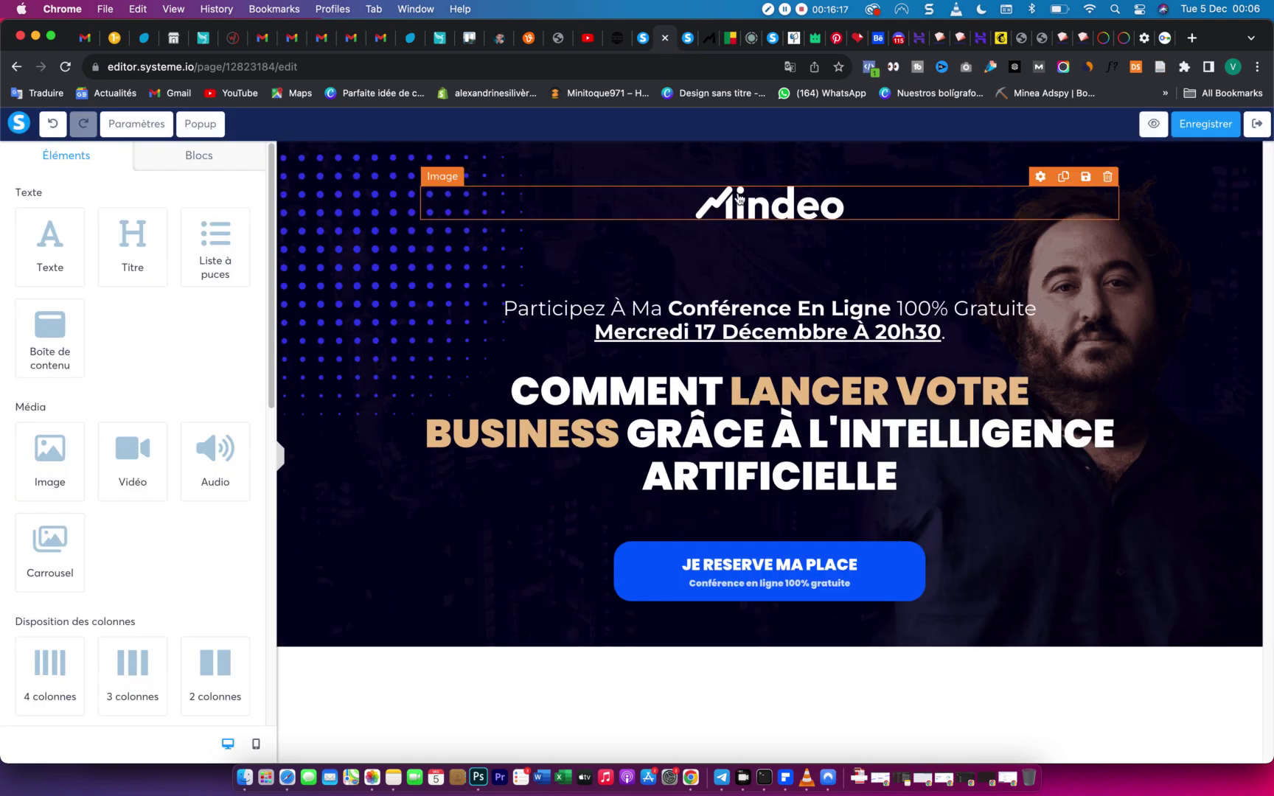
pyautogui.click(738, 197)
pyautogui.moveTo(55, 505); pyautogui.dragTo(66, 504)
# Set the bottom margin of the row holding the Mindeo logo to 148 and save the page.
pyautogui.click(546, 262)
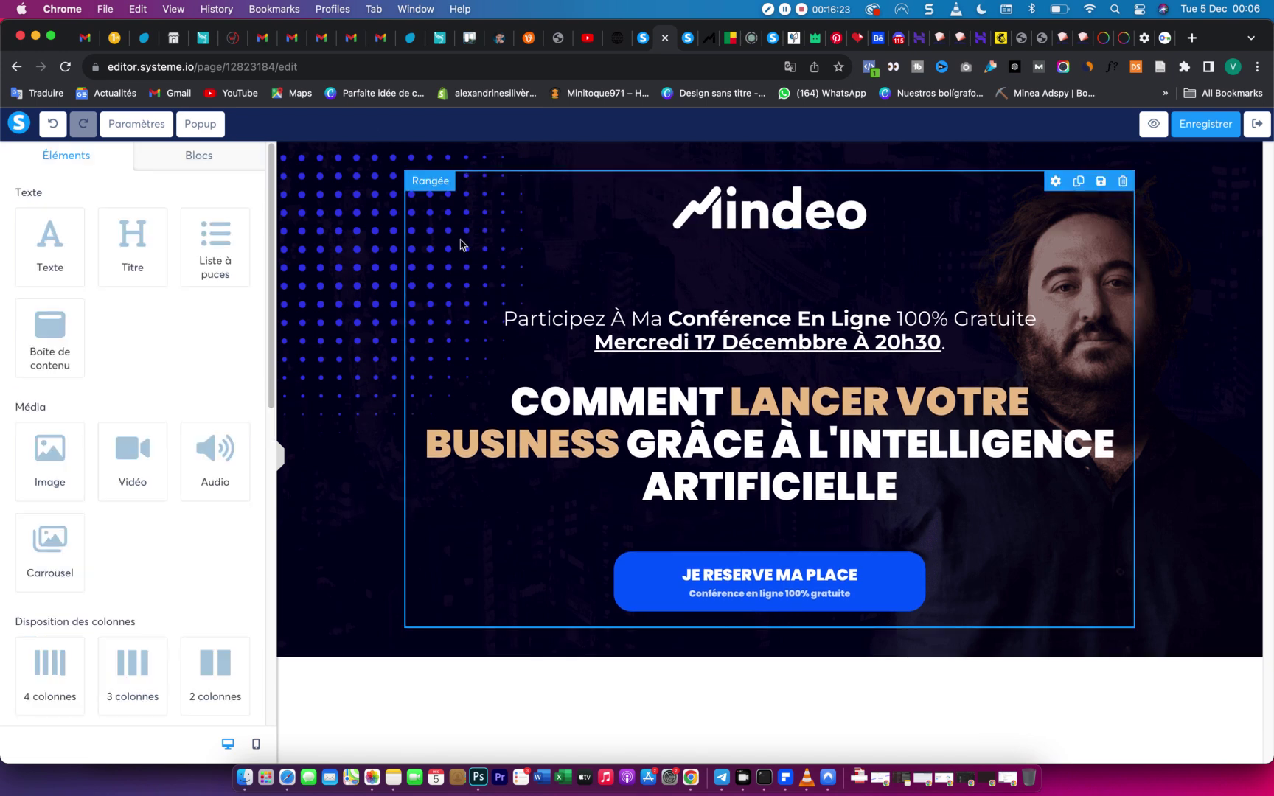
pyautogui.click(534, 239)
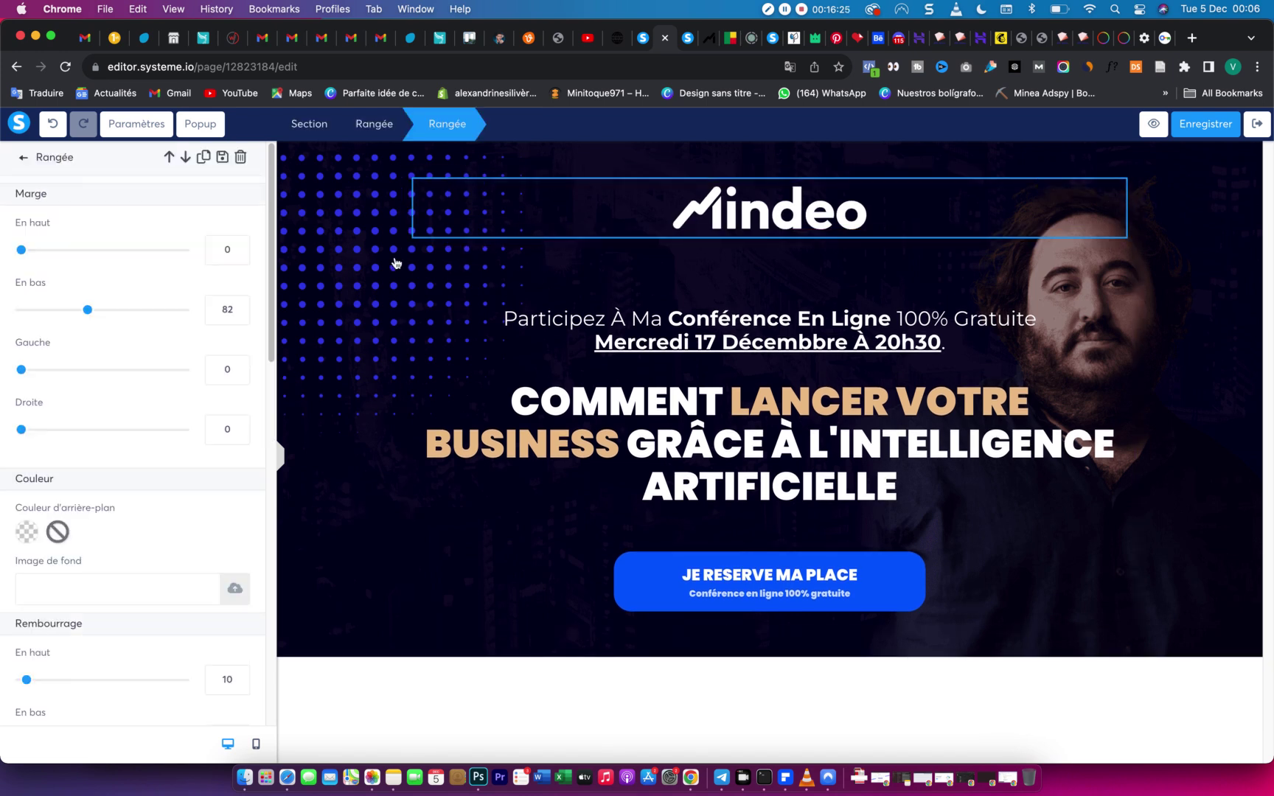
pyautogui.moveTo(87, 311); pyautogui.dragTo(142, 316)
pyautogui.click(1216, 123)
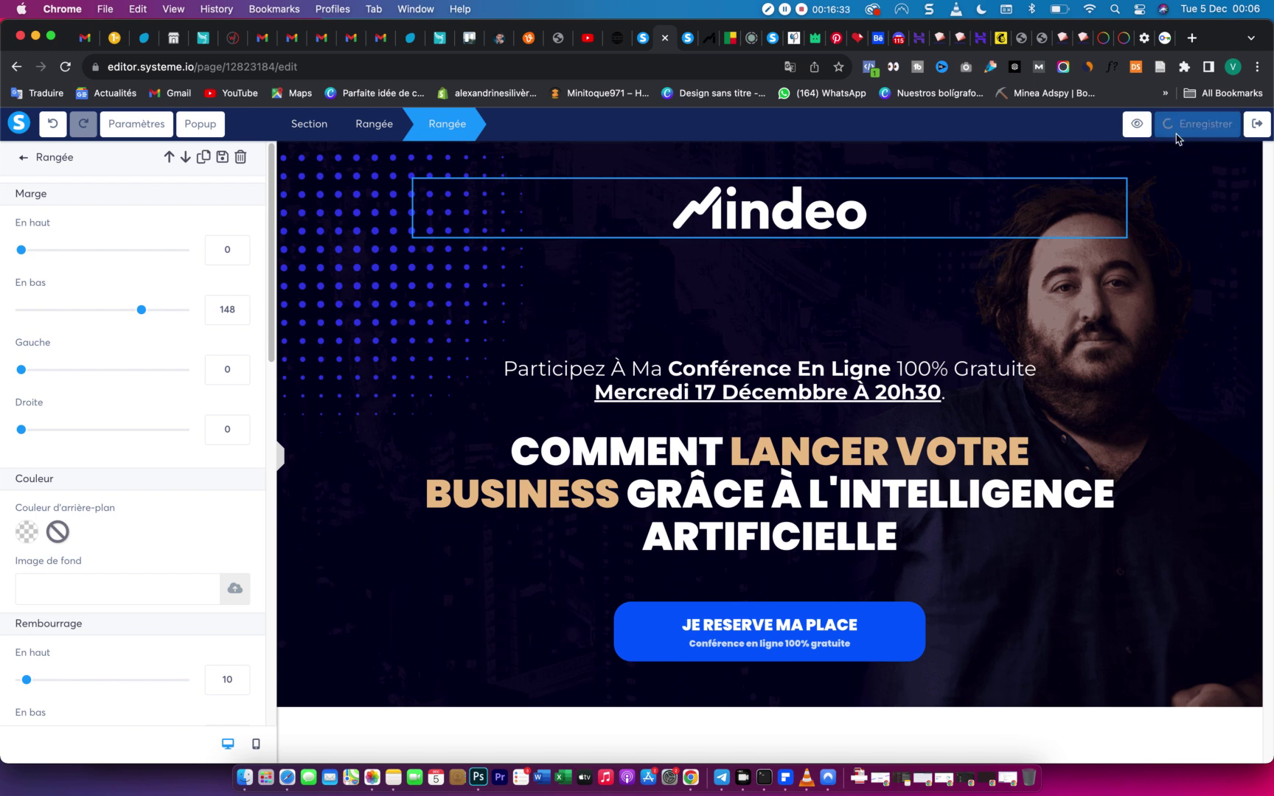
# View the edited hero section at full width and compare its layout with the original Mindeo page.
pyautogui.click(282, 459)
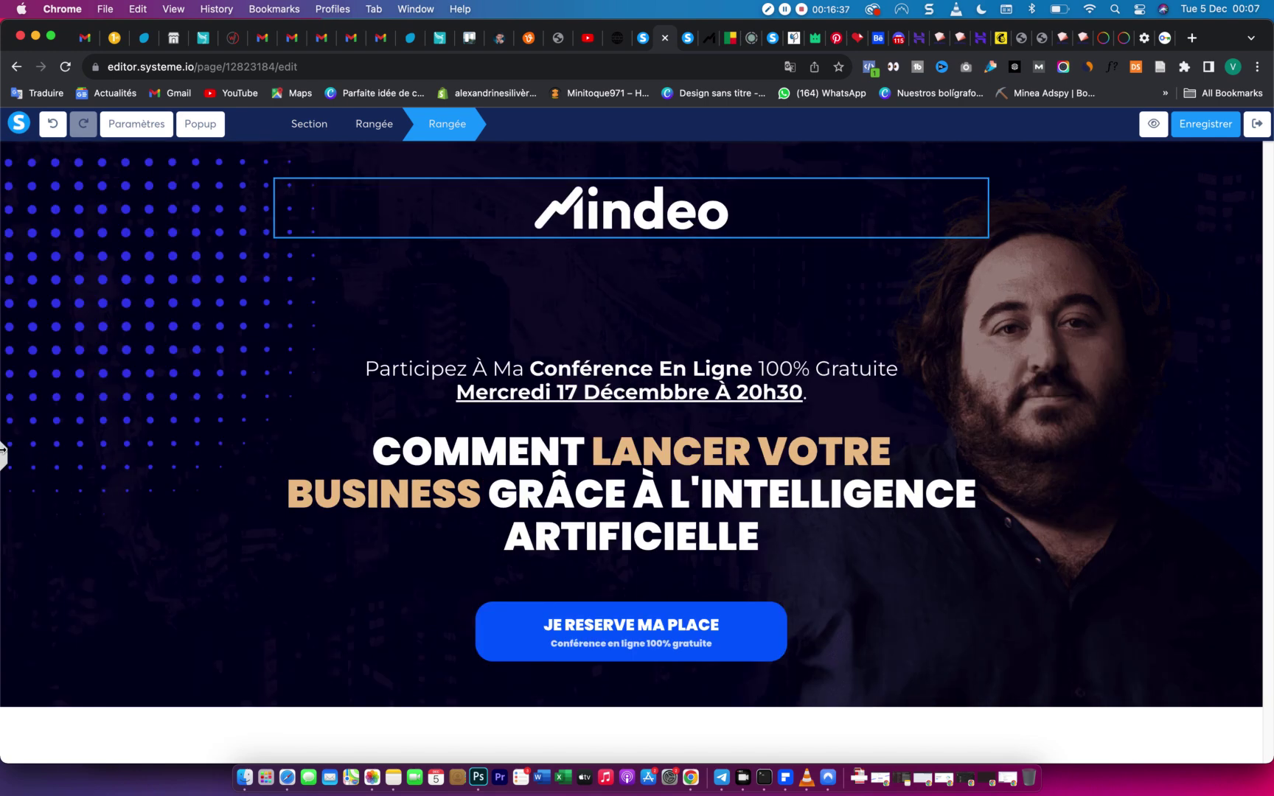
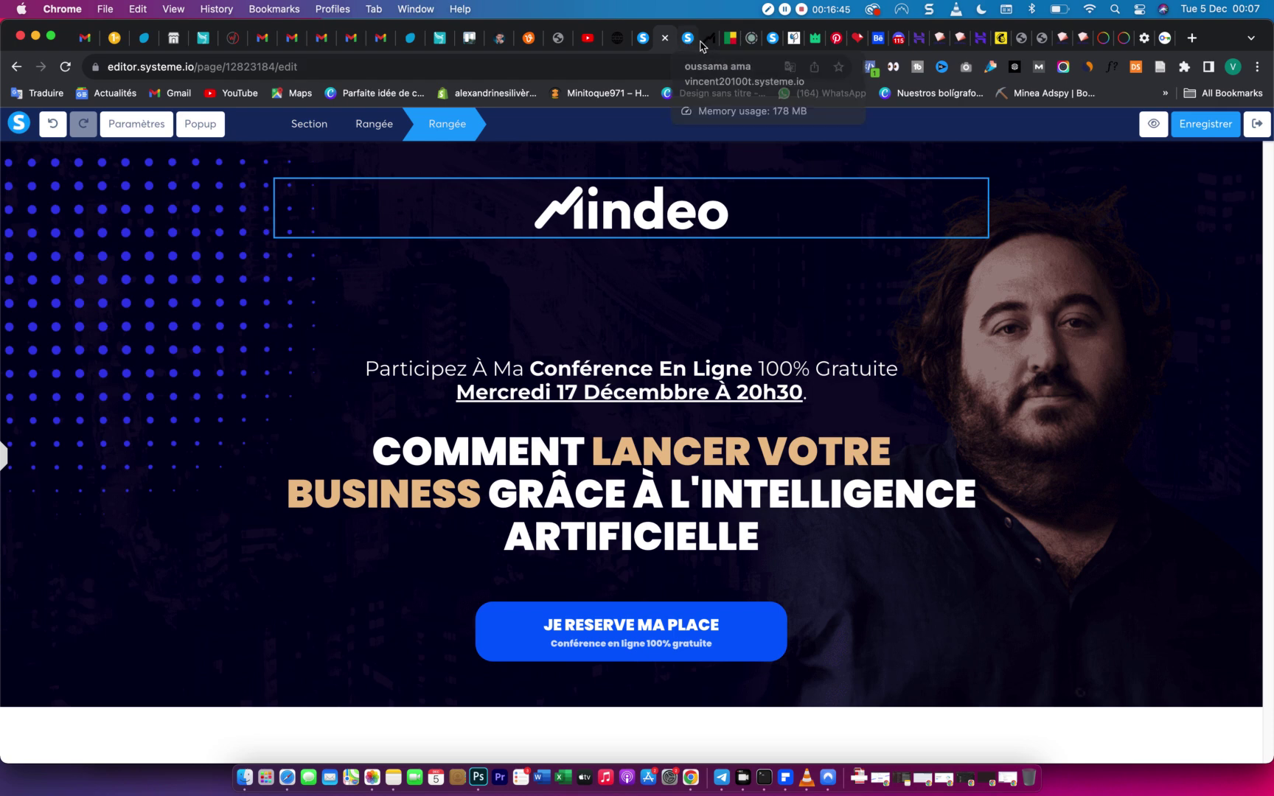
pyautogui.click(706, 40)
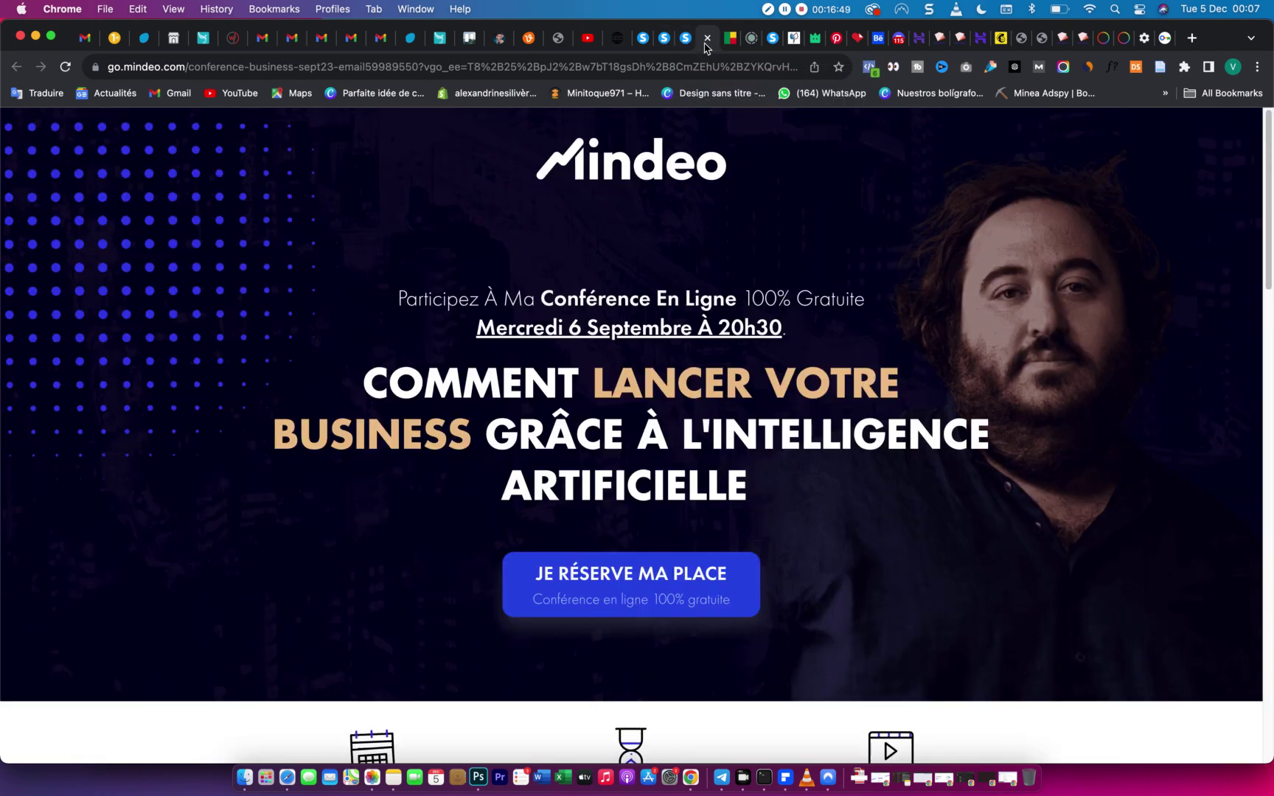
pyautogui.click(664, 40)
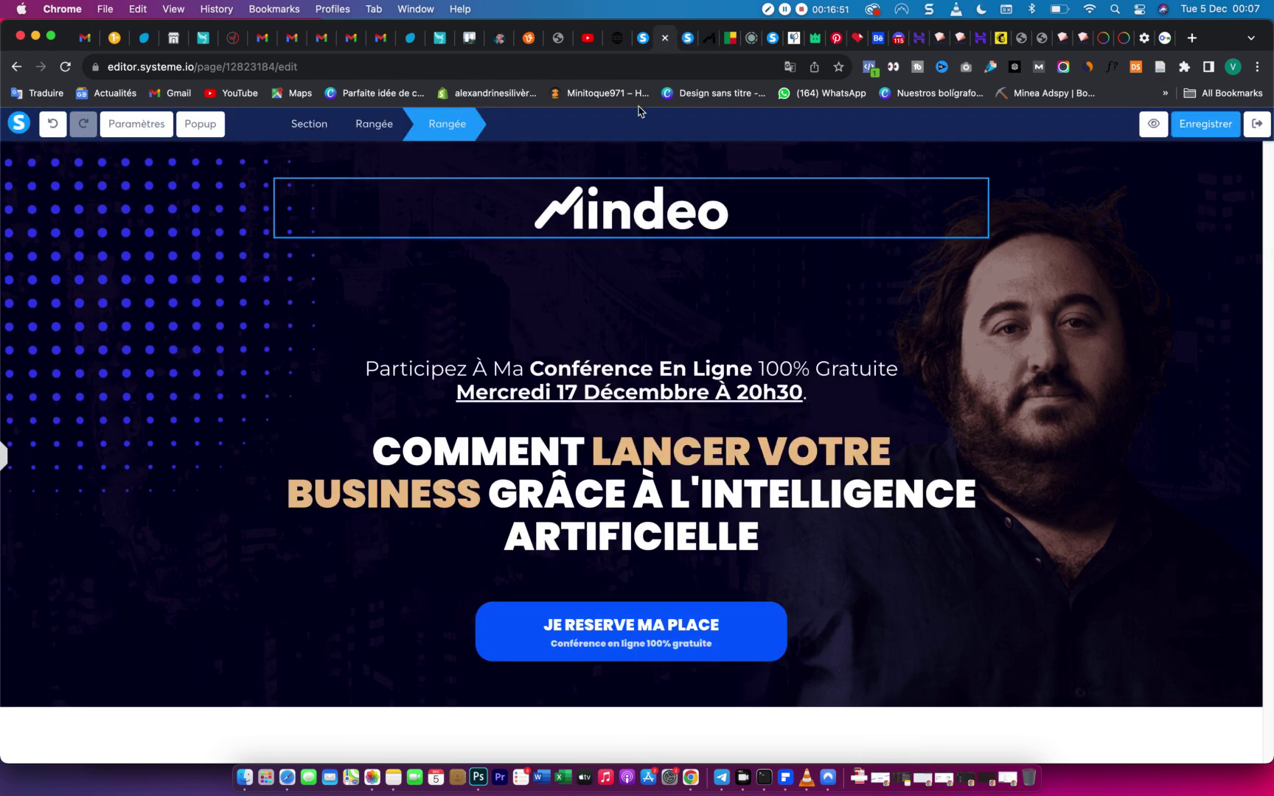
pyautogui.click(3, 454)
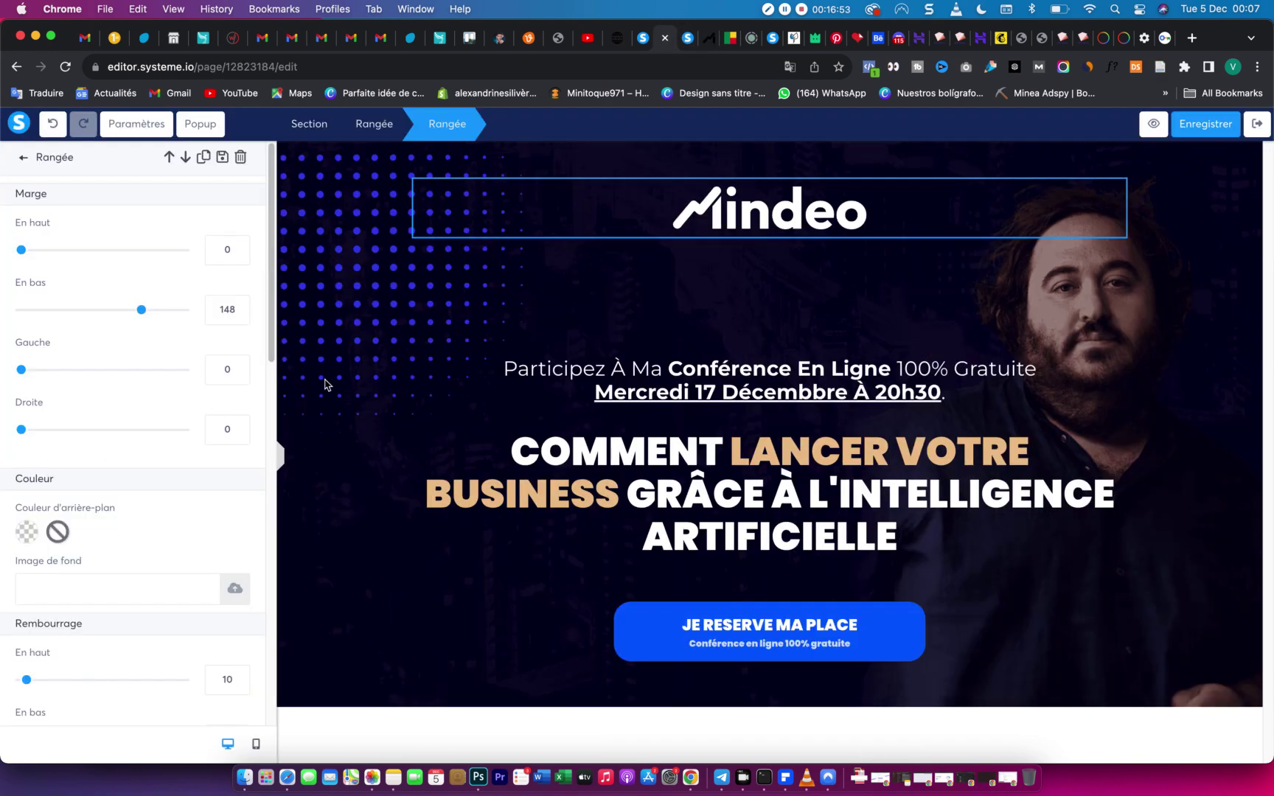
# Set the bottom margin of the row holding the call-to-action button to 51, using the original page as reference.
pyautogui.click(325, 384)
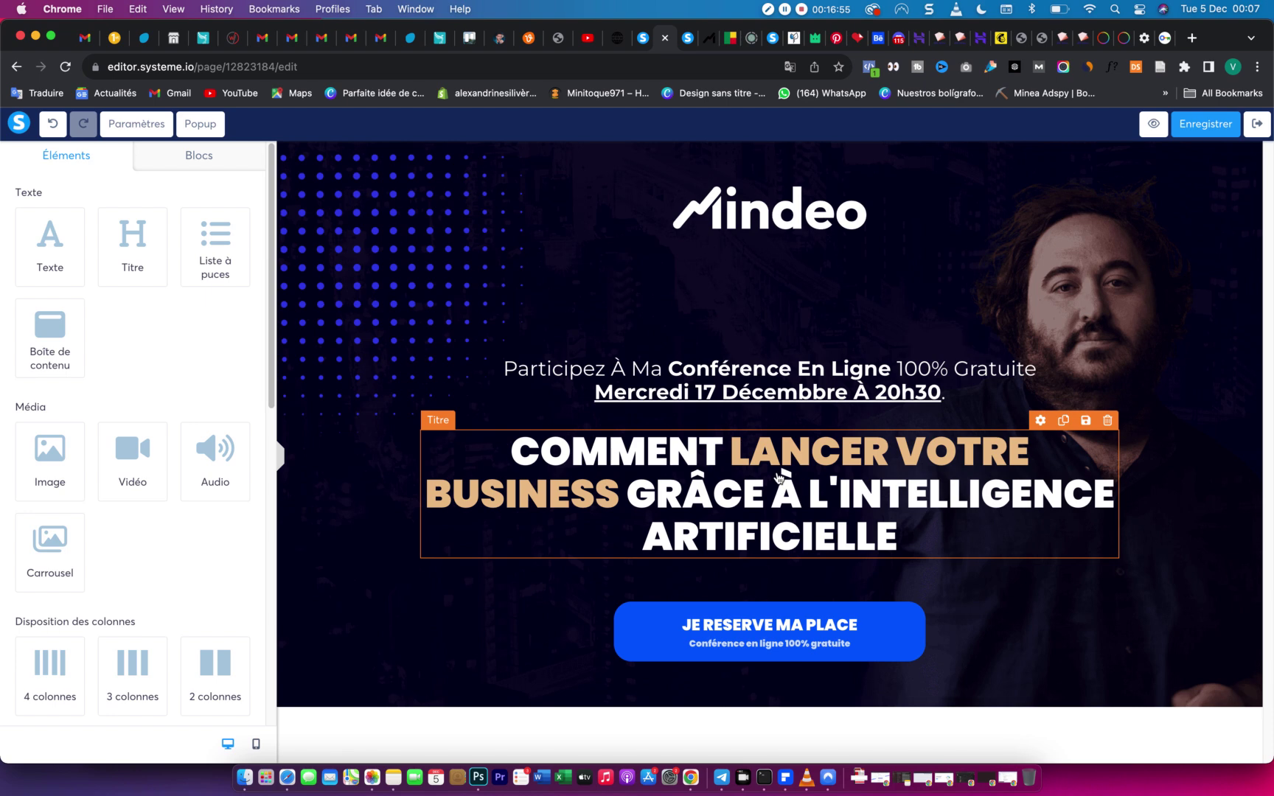
pyautogui.click(918, 568)
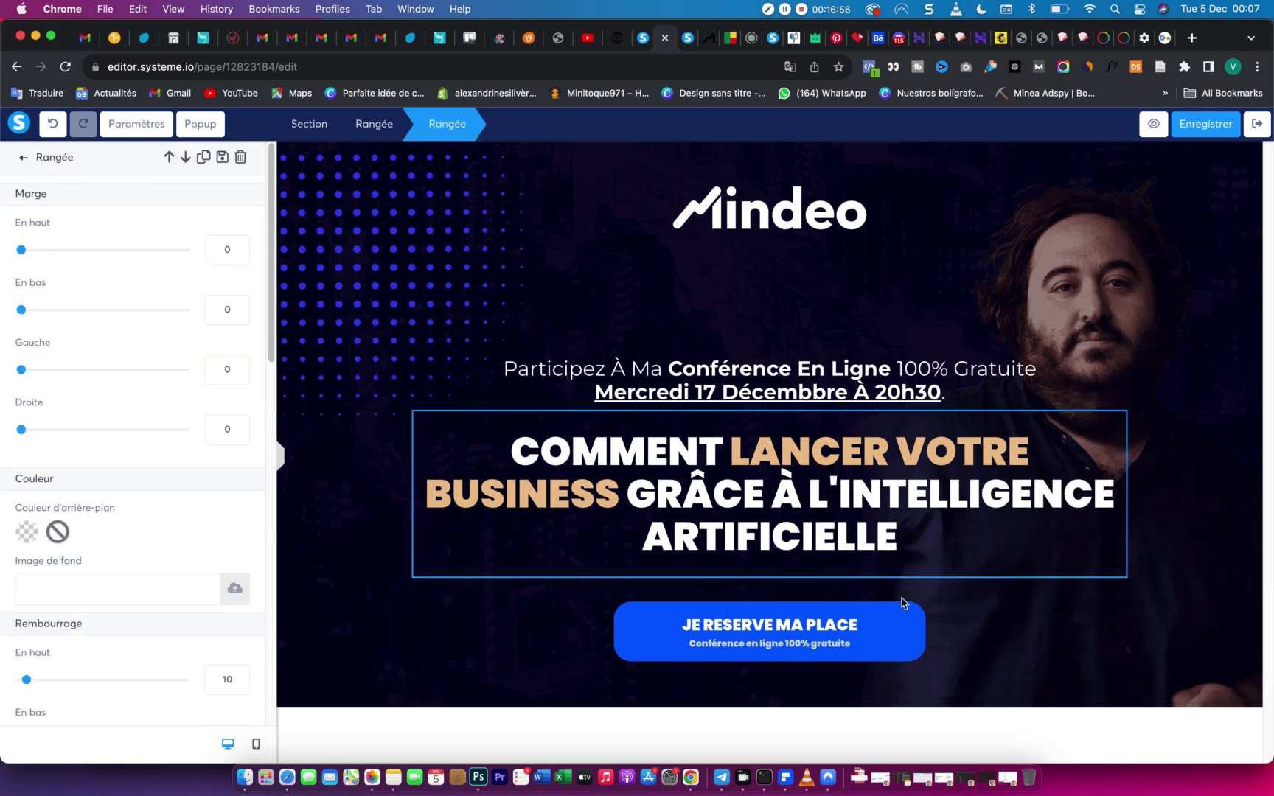
pyautogui.click(687, 41)
pyautogui.click(706, 41)
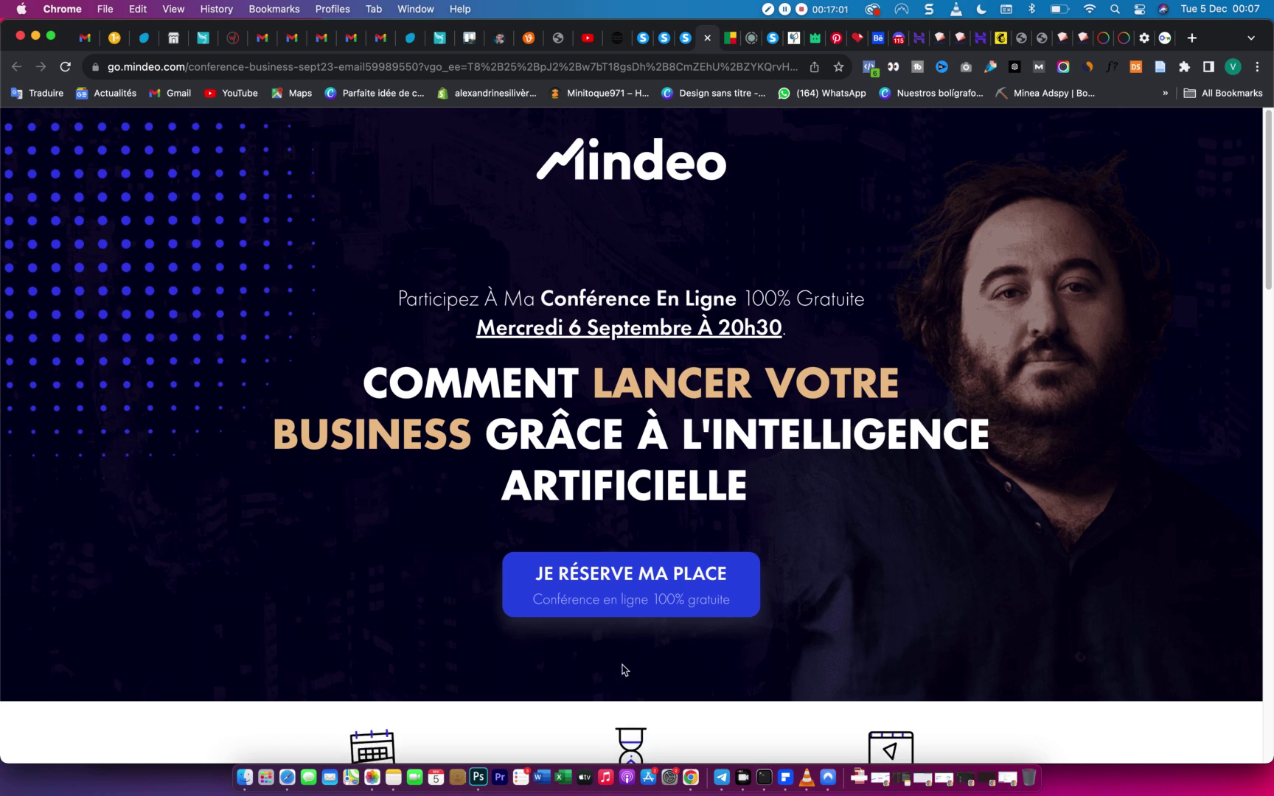
pyautogui.click(666, 40)
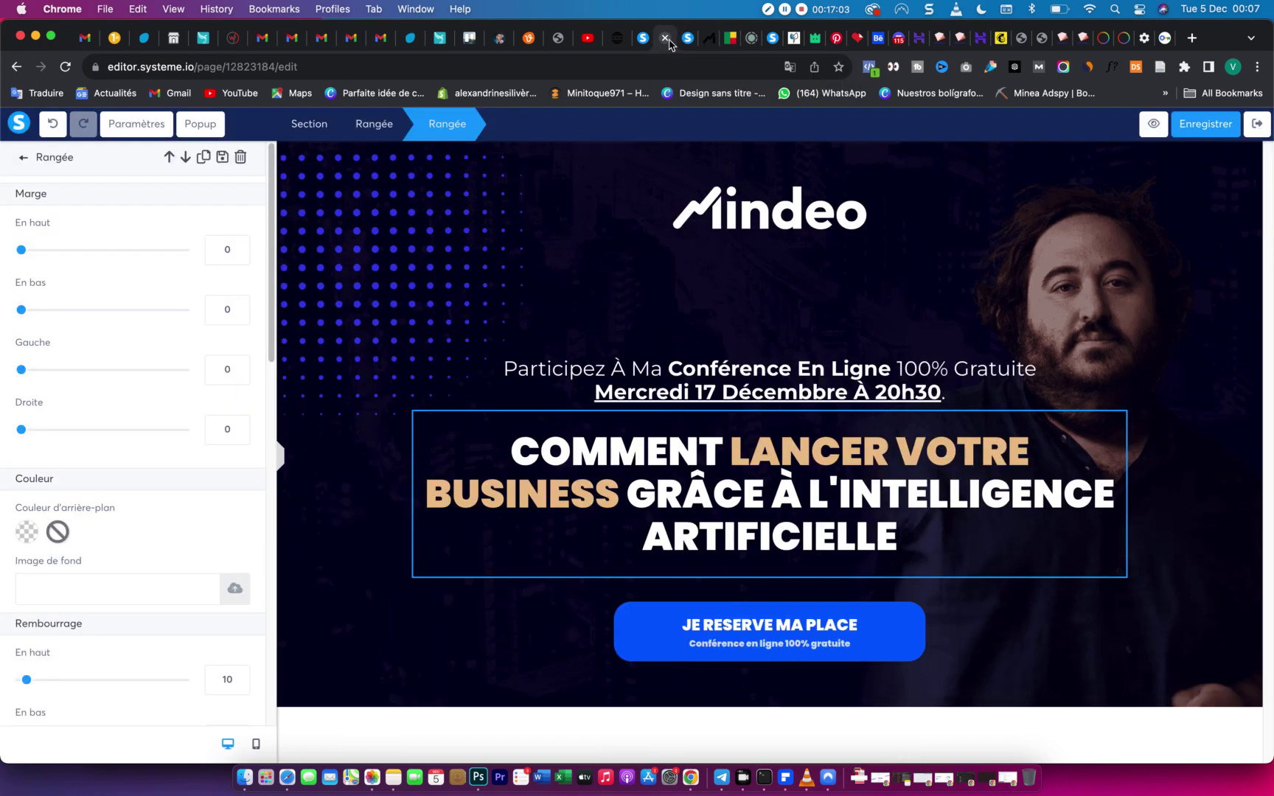
pyautogui.click(602, 622)
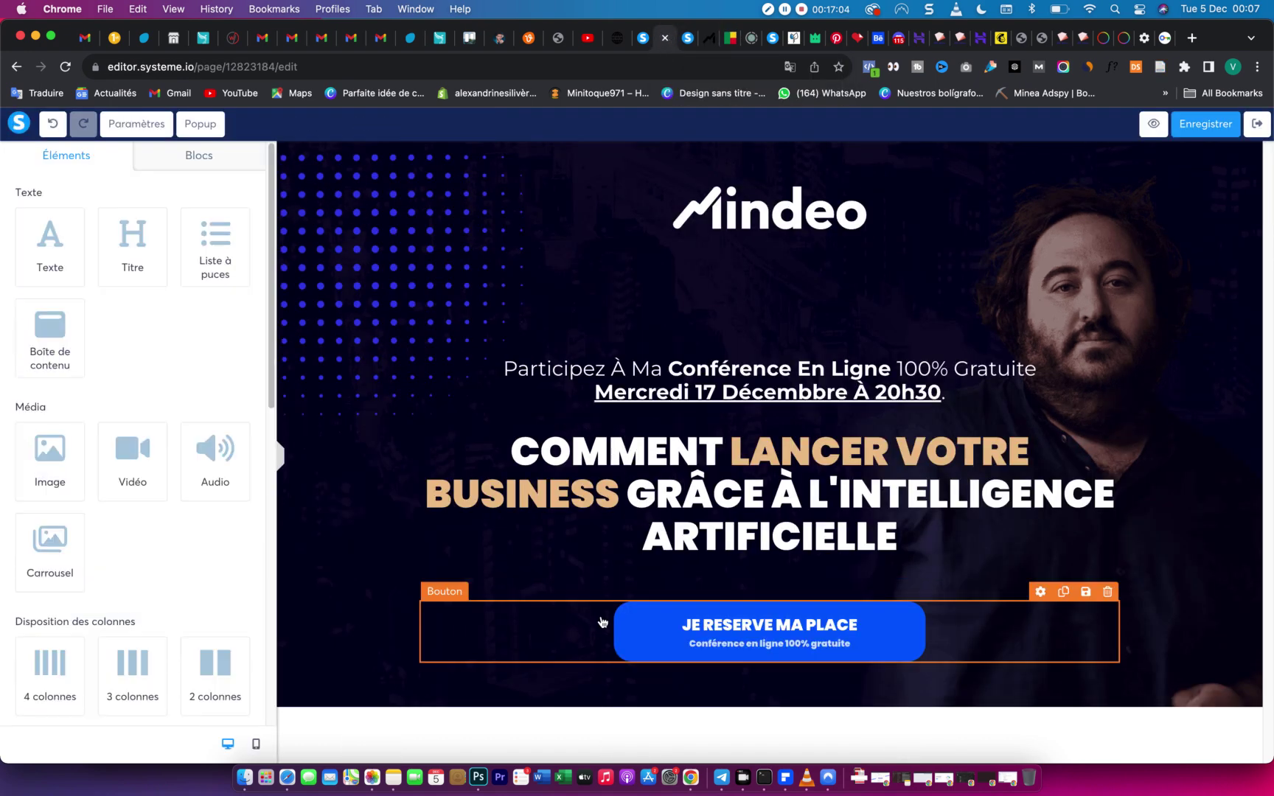
pyautogui.click(464, 670)
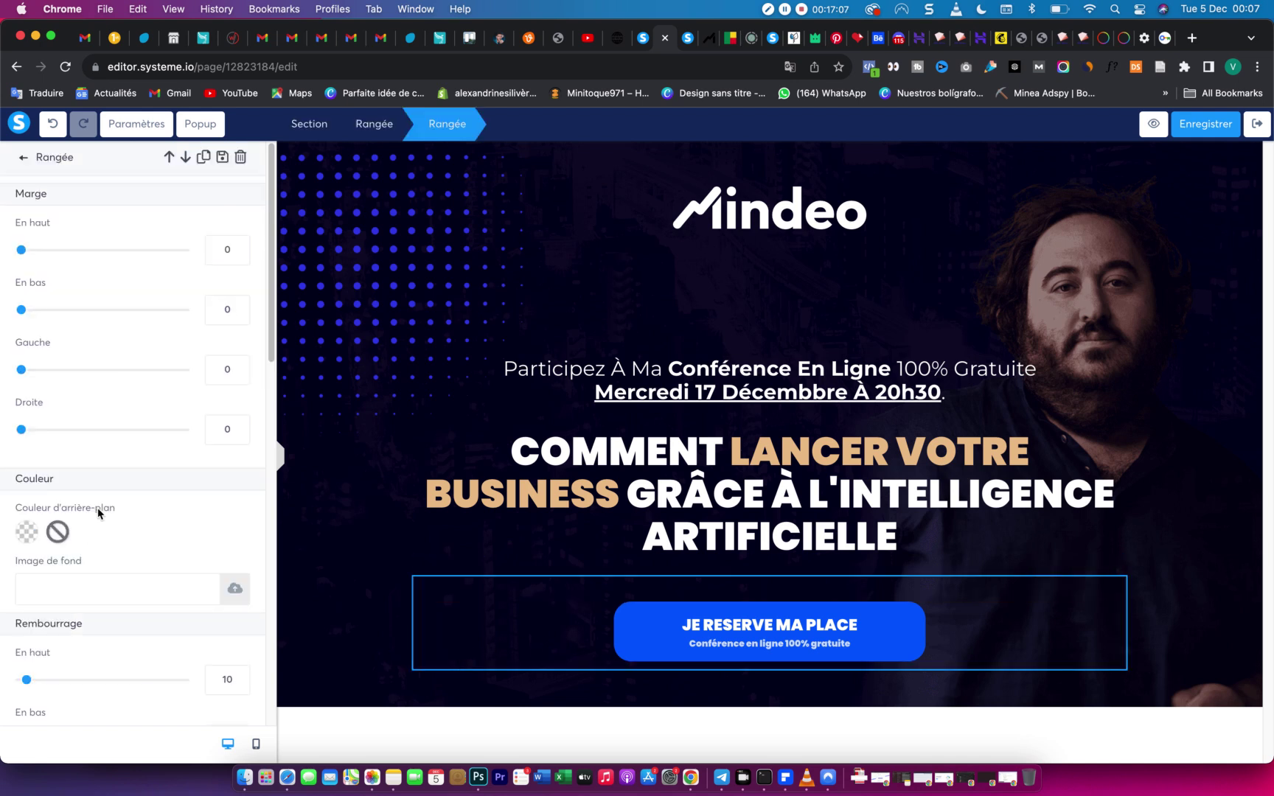
pyautogui.moveTo(26, 312); pyautogui.dragTo(63, 312)
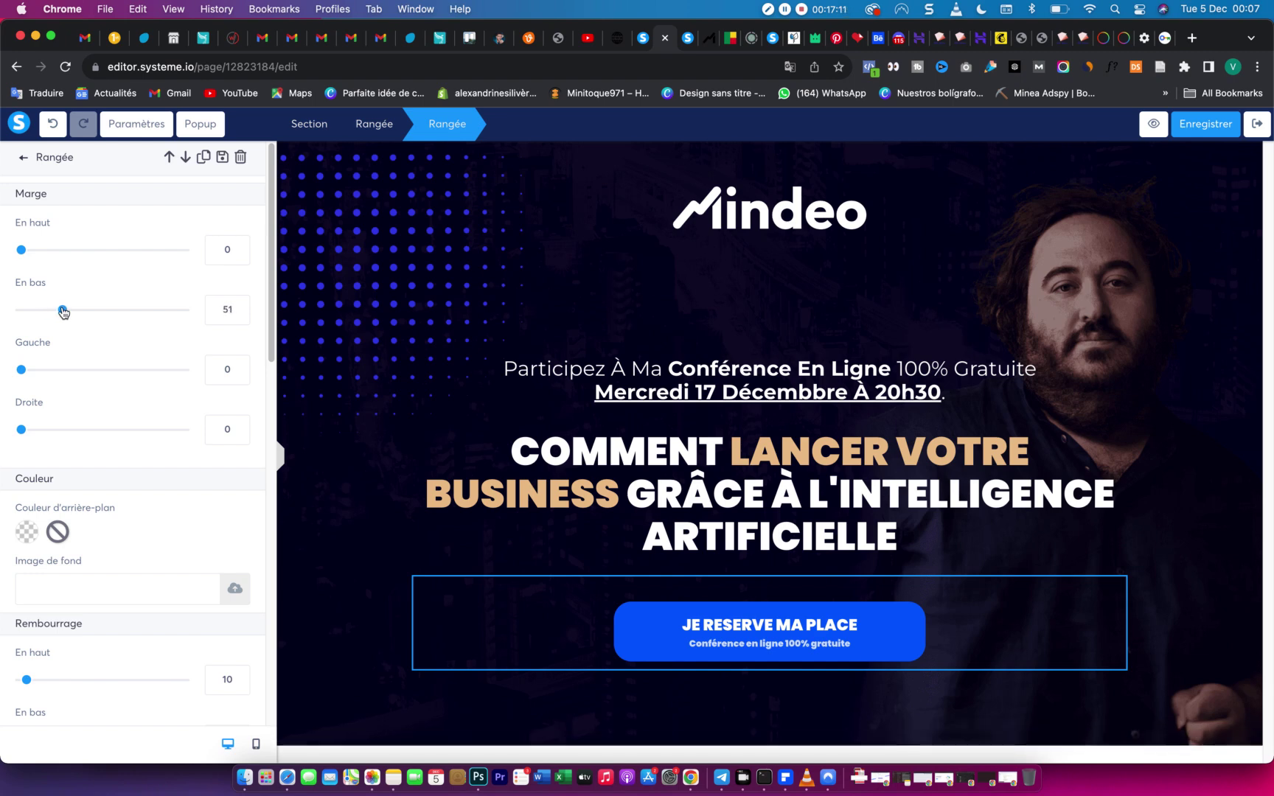
# Save the page and compare a fresh preview of the hero's spacing with the original Mindeo page.
pyautogui.click(695, 42)
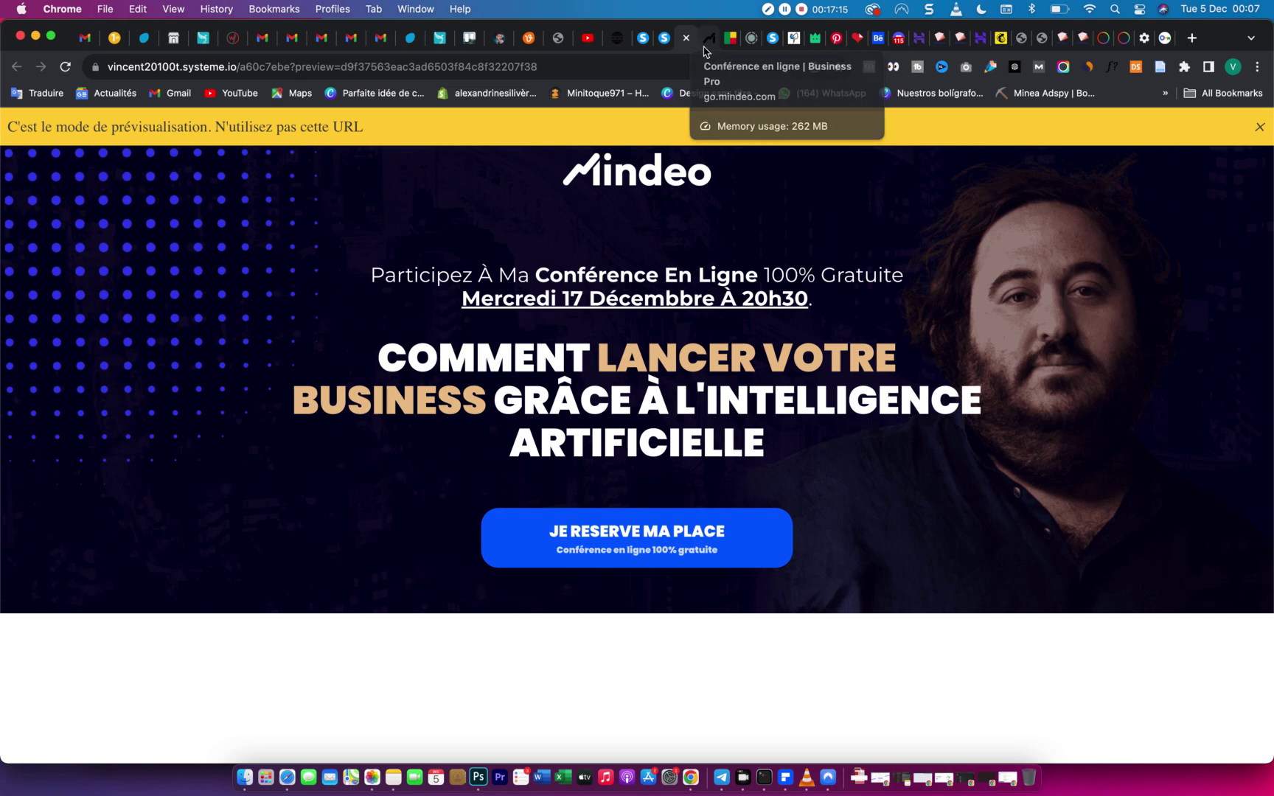
pyautogui.click(707, 46)
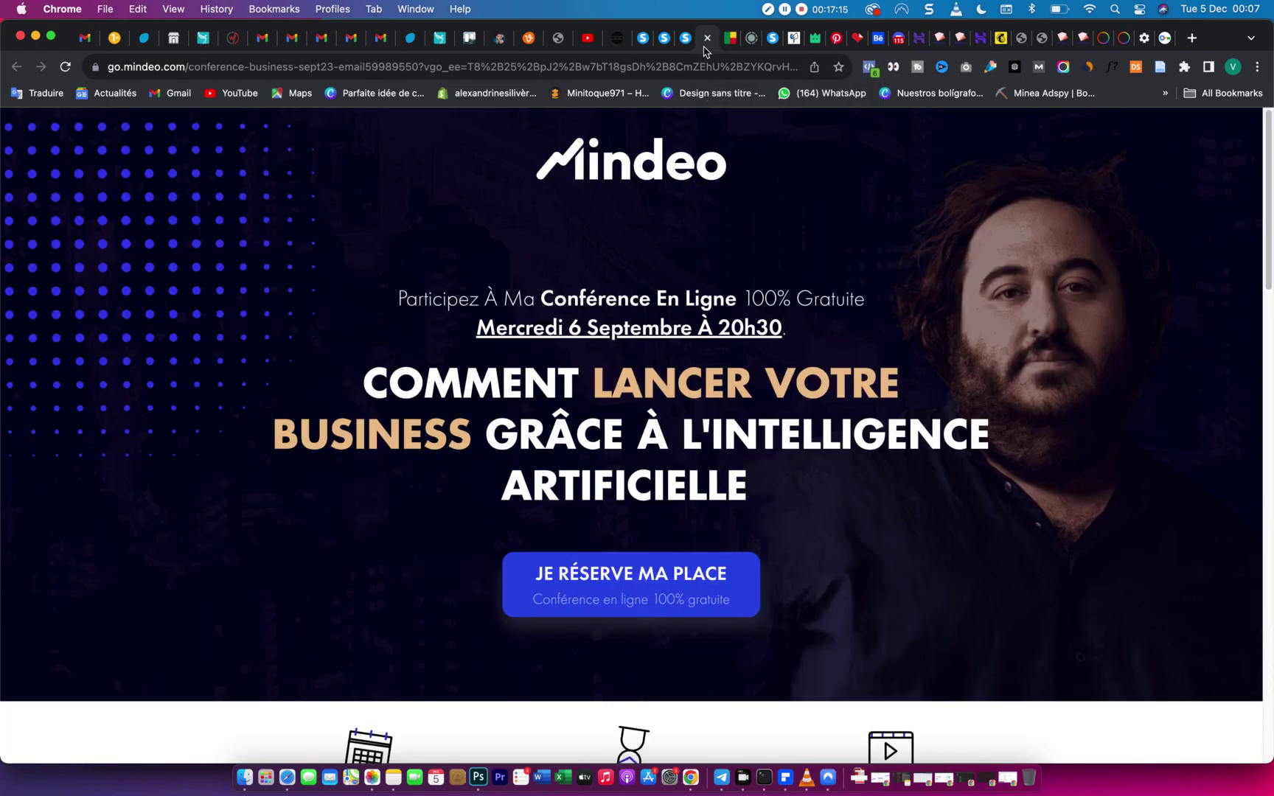
pyautogui.click(664, 44)
pyautogui.click(1200, 123)
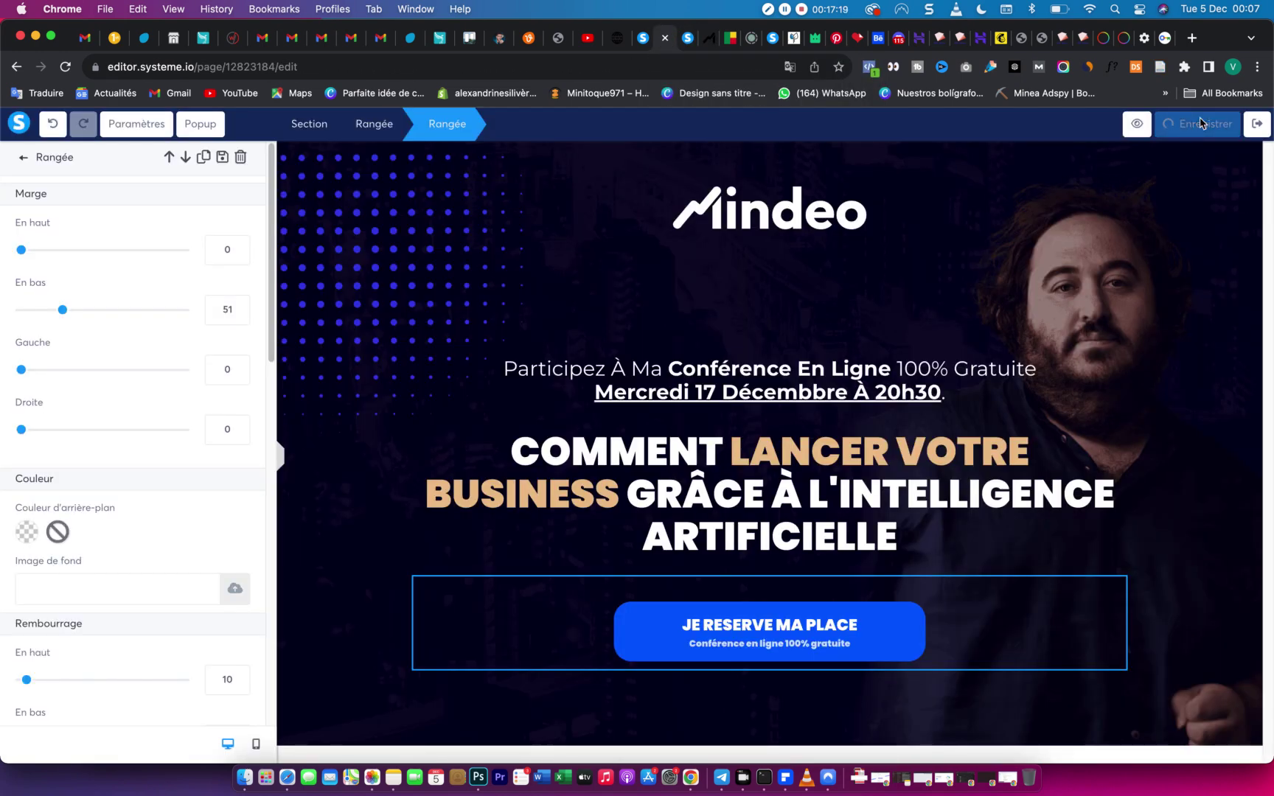
pyautogui.click(1147, 133)
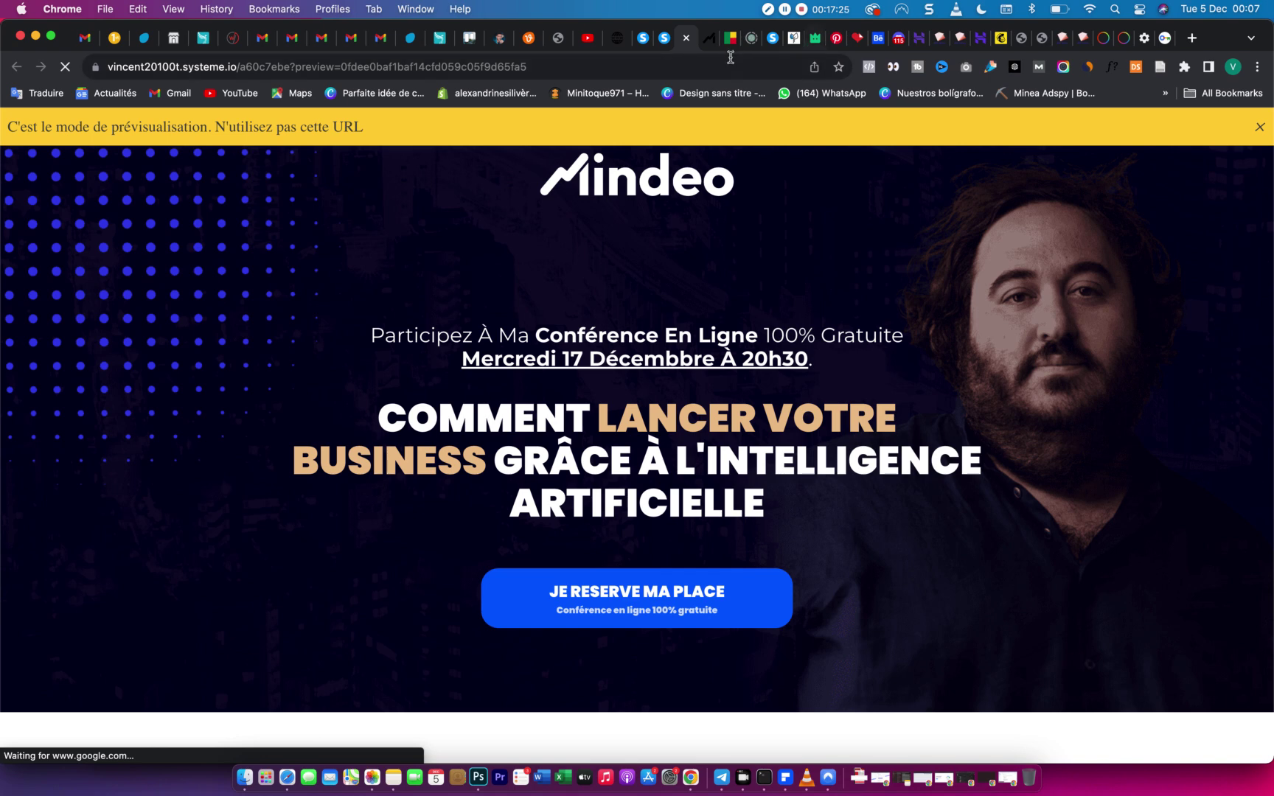
pyautogui.click(709, 45)
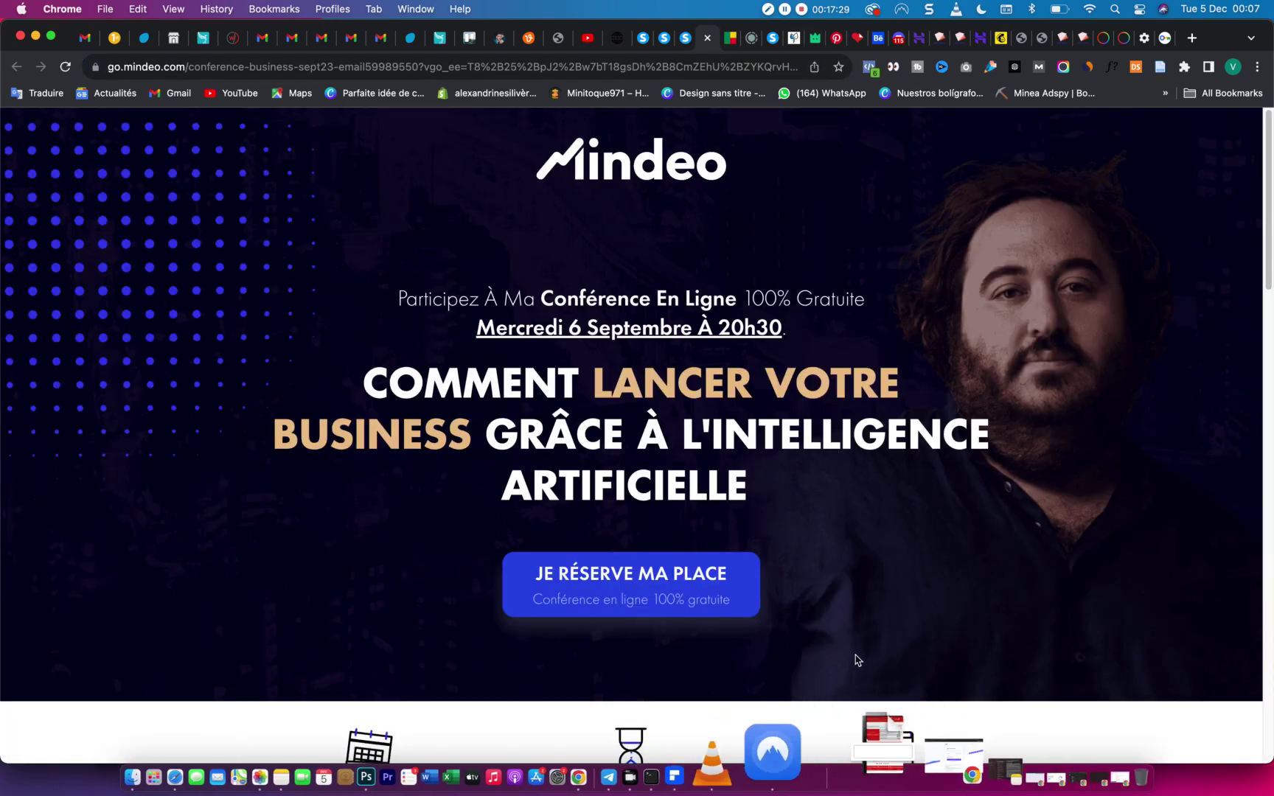
pyautogui.click(665, 41)
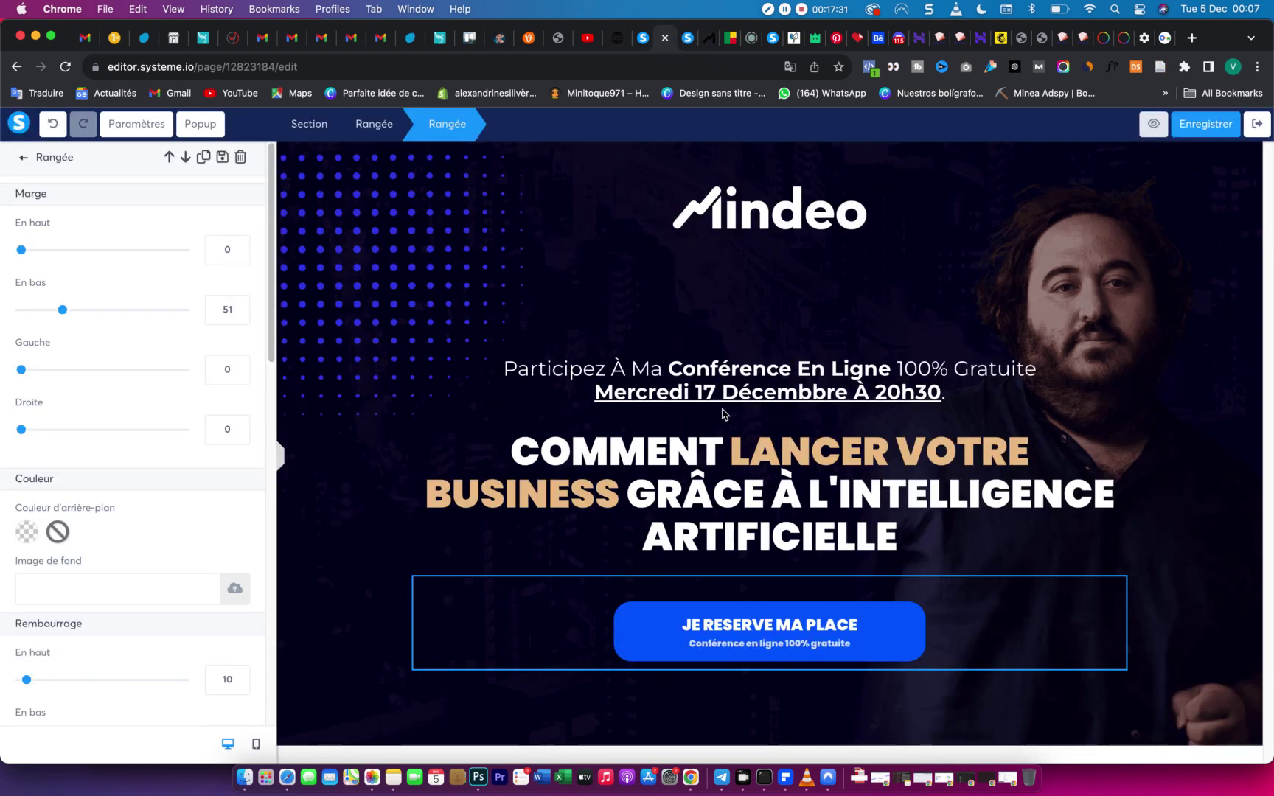
# Add a new empty section directly below the hero section.
pyautogui.click(26, 160)
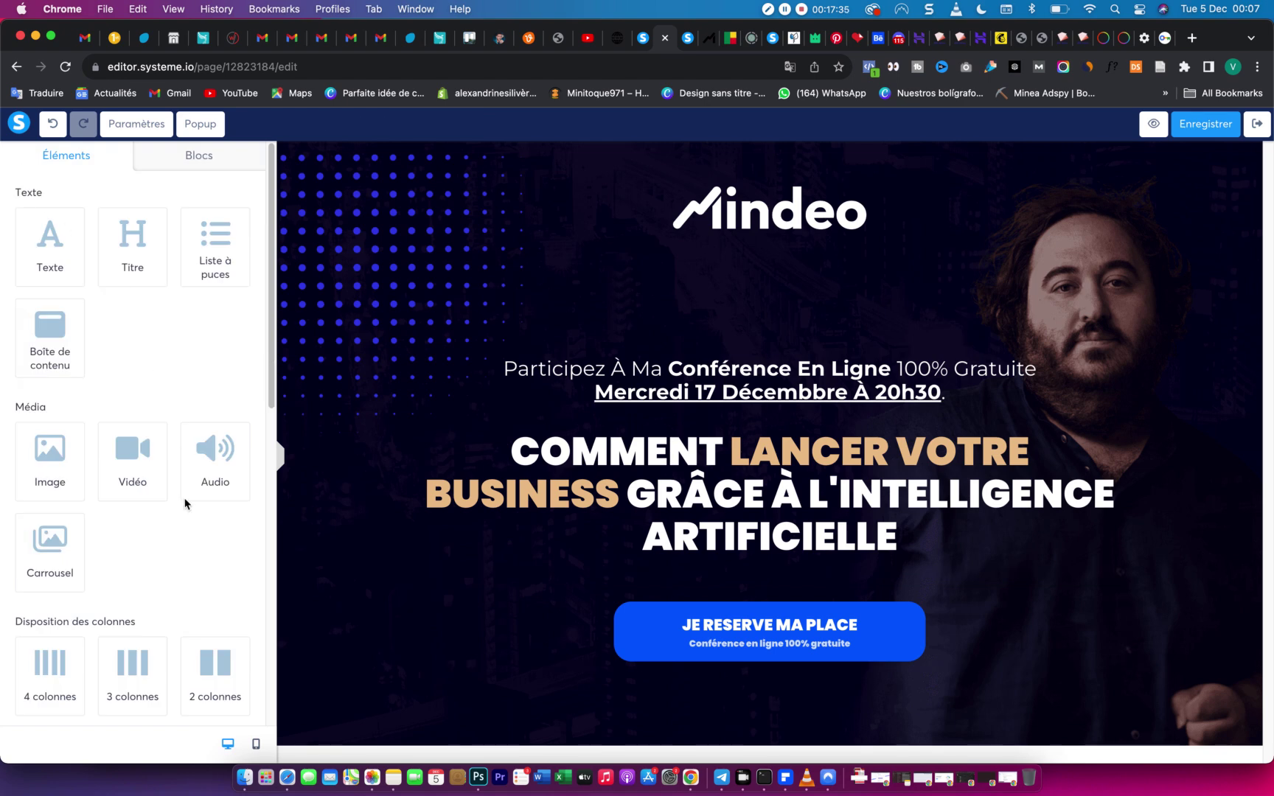
pyautogui.scroll(-3, 125, 557)
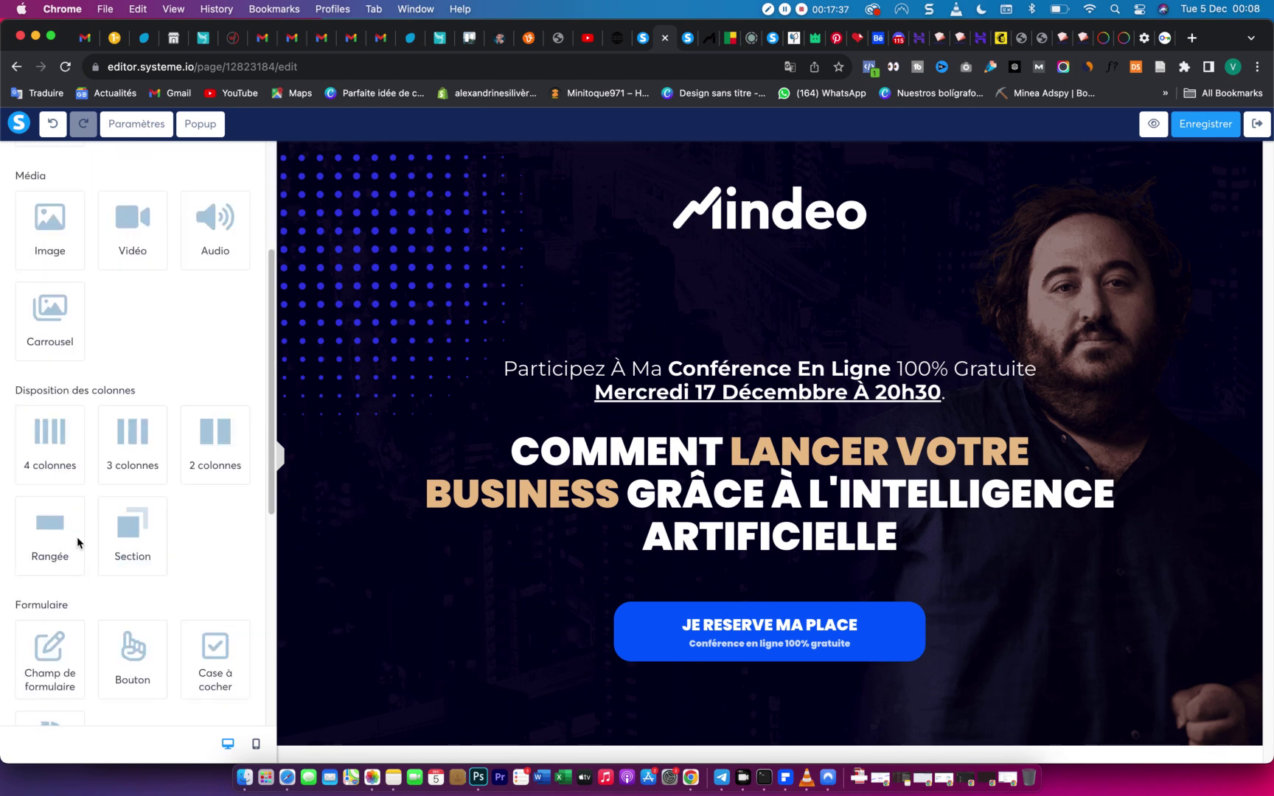
pyautogui.scroll(-5, 148, 677)
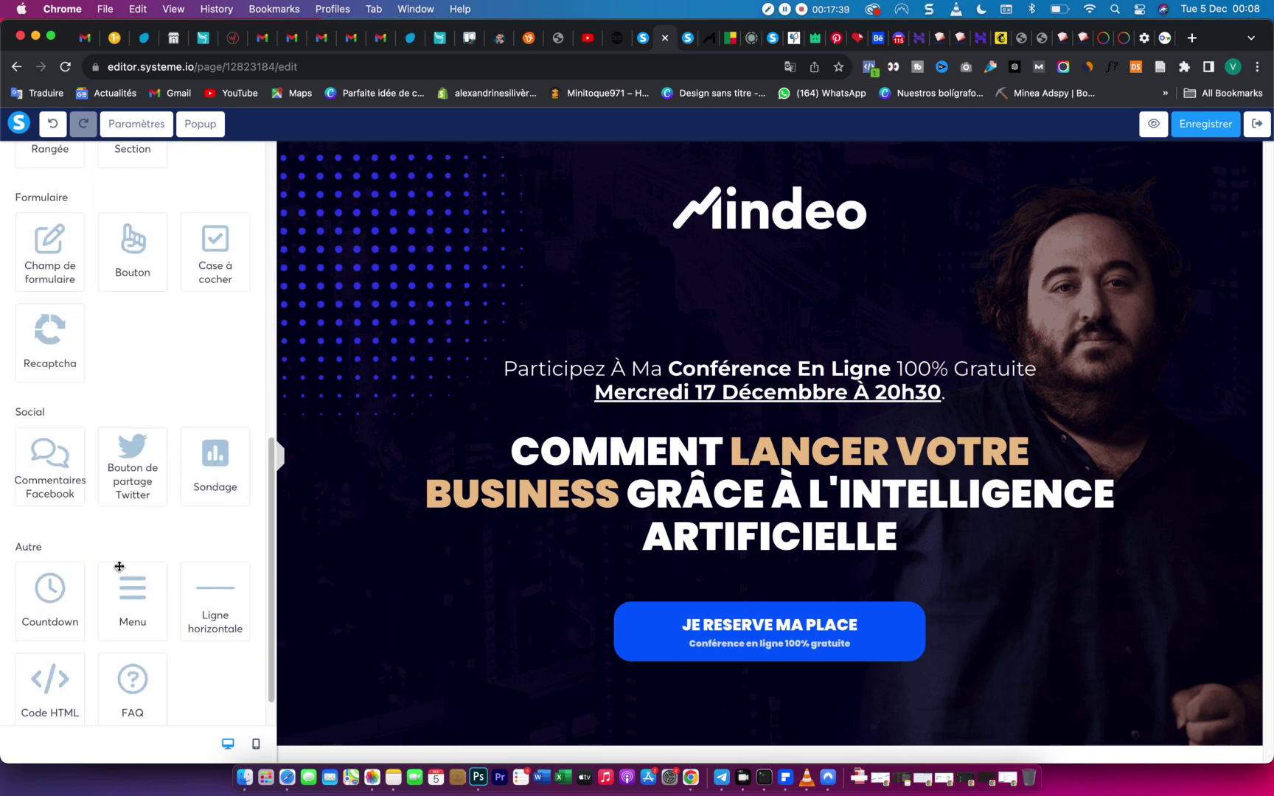
pyautogui.scroll(7, 177, 590)
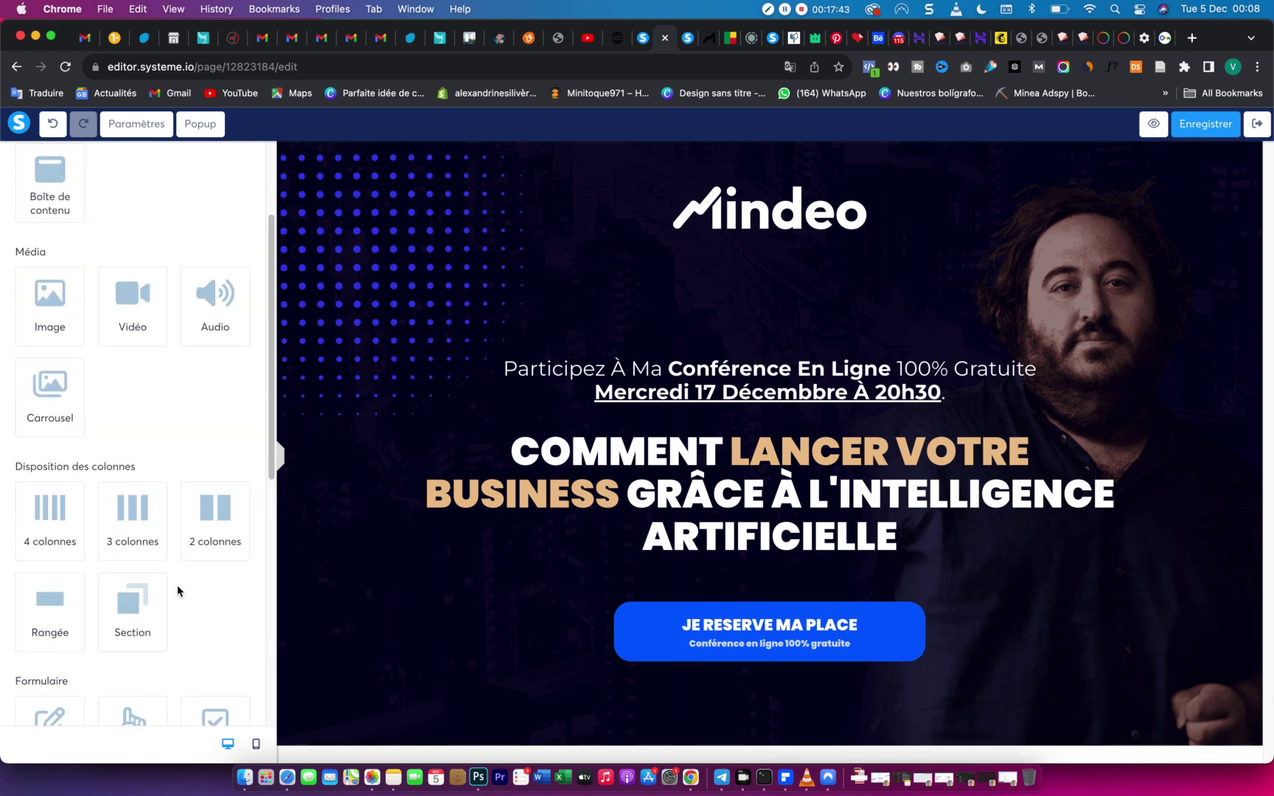
pyautogui.moveTo(161, 619); pyautogui.dragTo(274, 678)
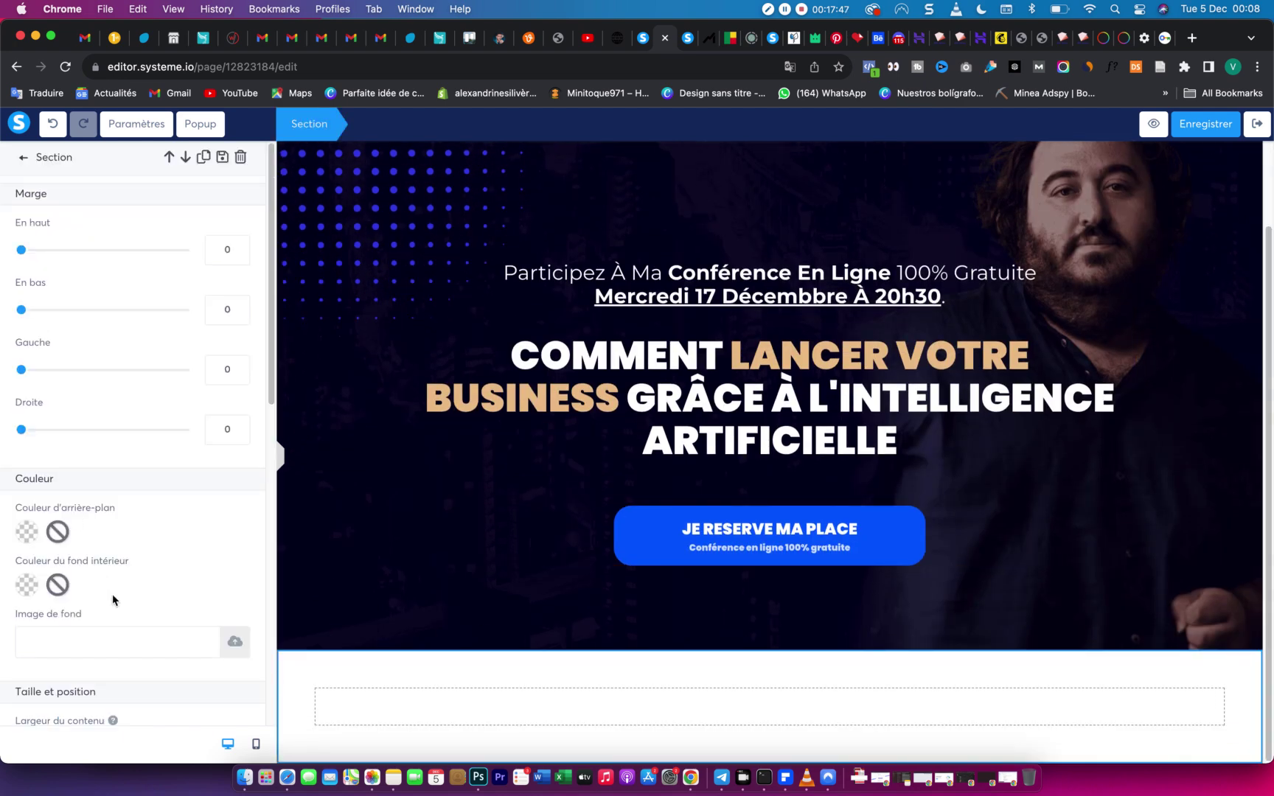
# Narrow the new section's content width to match the hero's content, then return to the list of page elements.
pyautogui.scroll(-3, 112, 598)
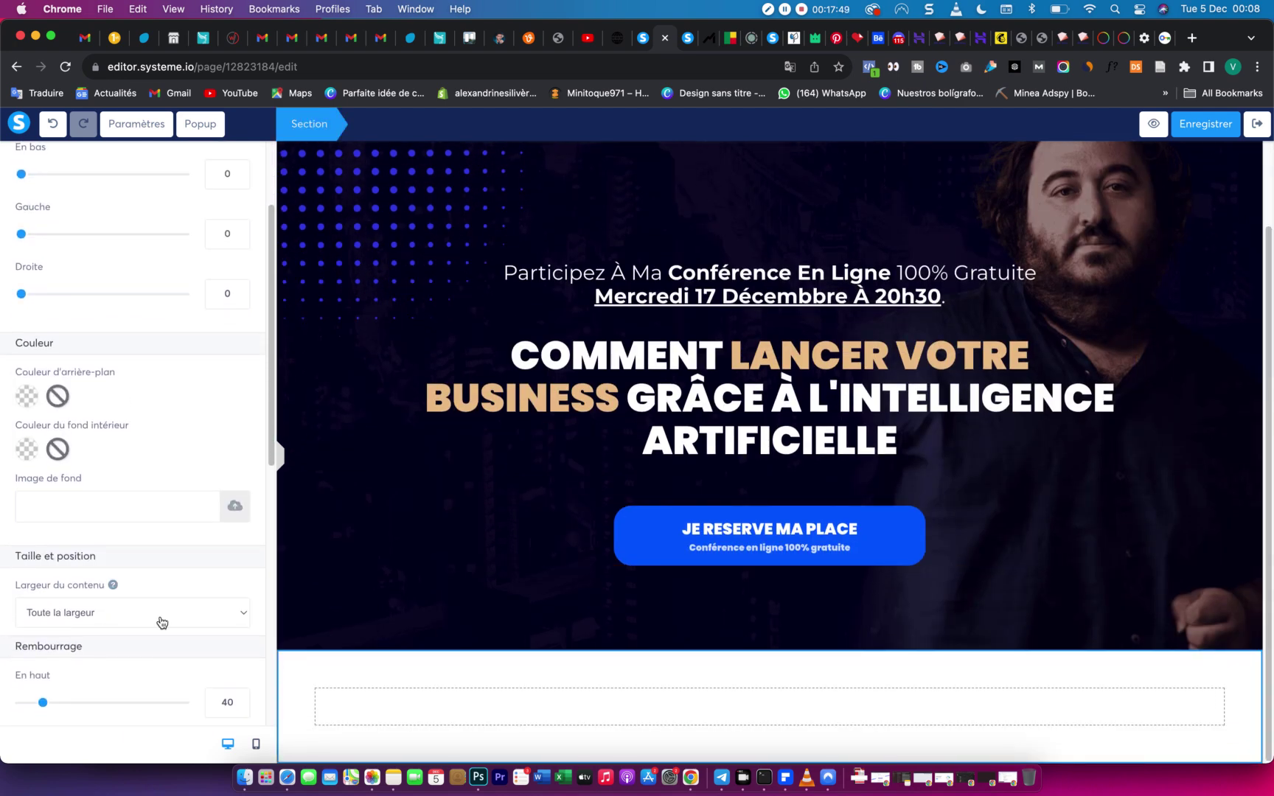
pyautogui.click(118, 625)
pyautogui.click(118, 646)
pyautogui.scroll(3, 62, 310)
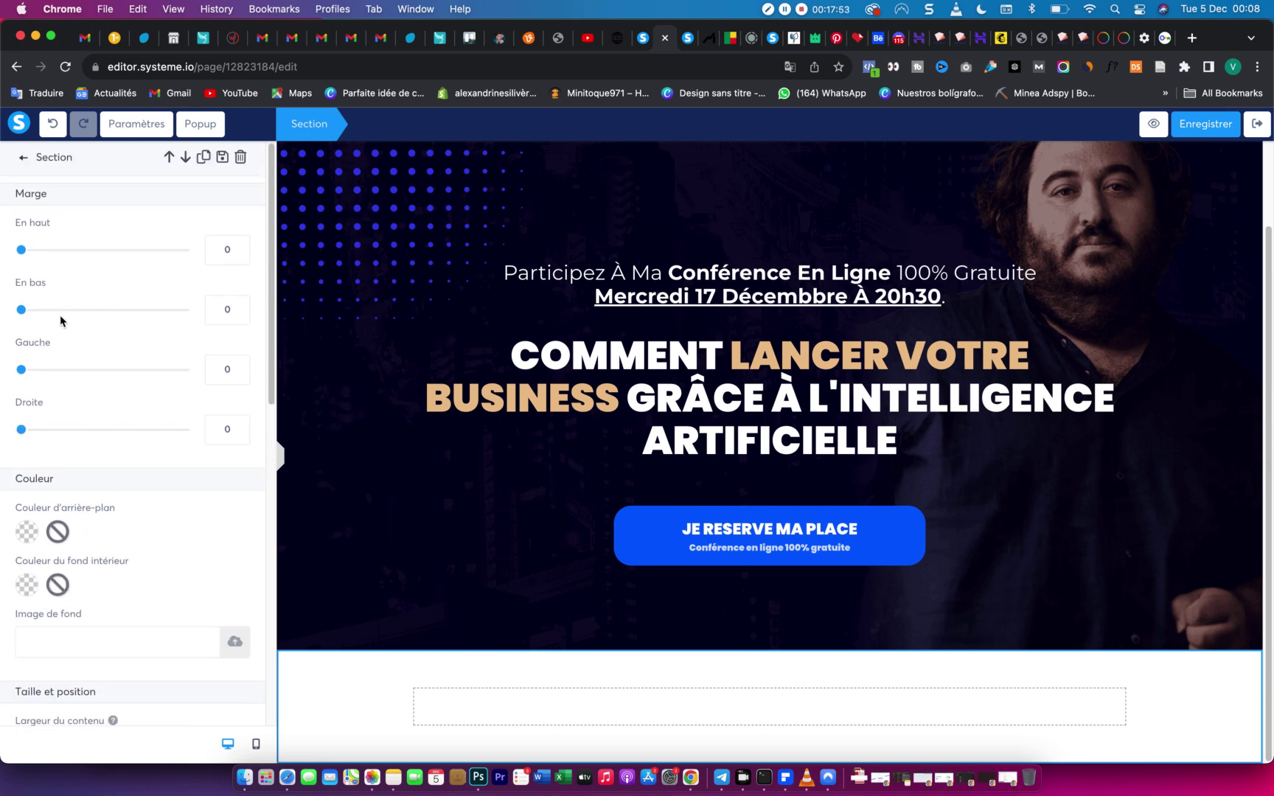
pyautogui.click(24, 157)
pyautogui.scroll(-2, 122, 473)
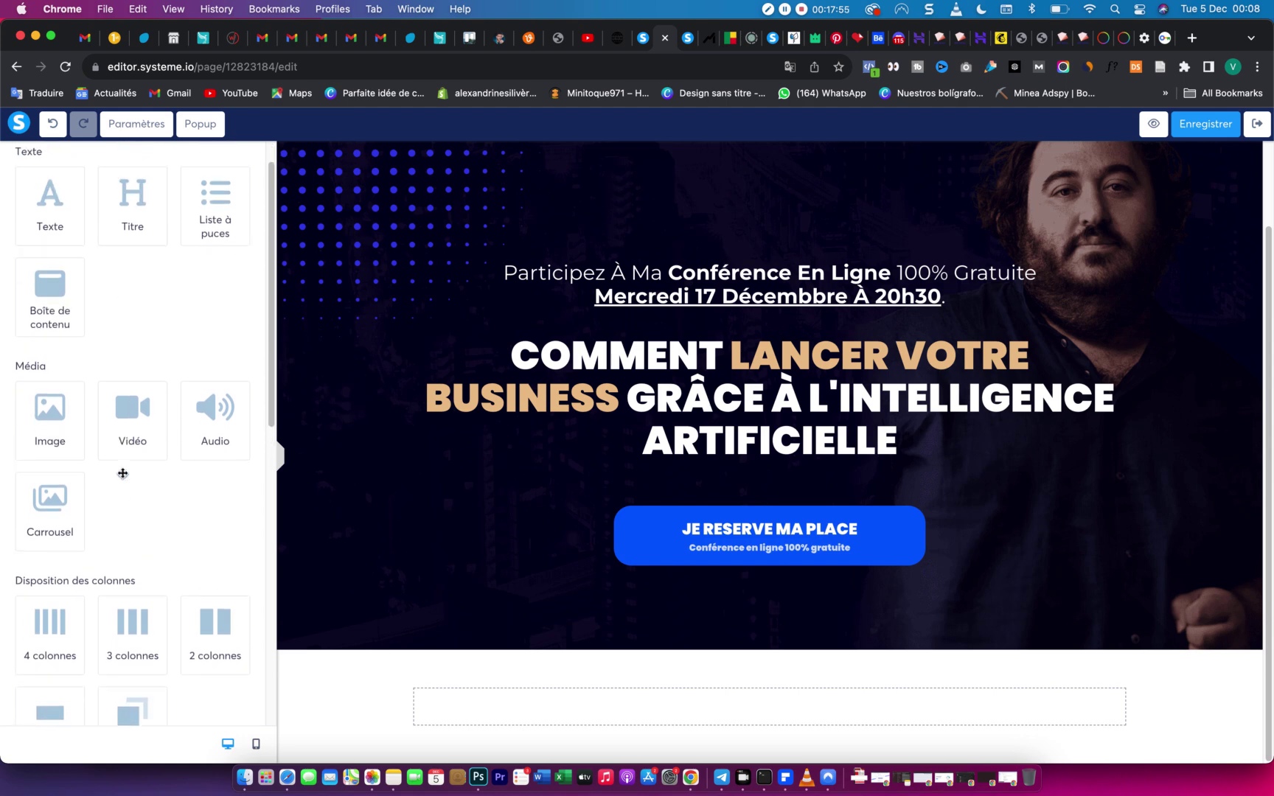
# Add a three-column layout in the empty area below the hero section and place a row inside its first column.
pyautogui.moveTo(153, 606); pyautogui.dragTo(697, 725)
pyautogui.scroll(2, 296, 389)
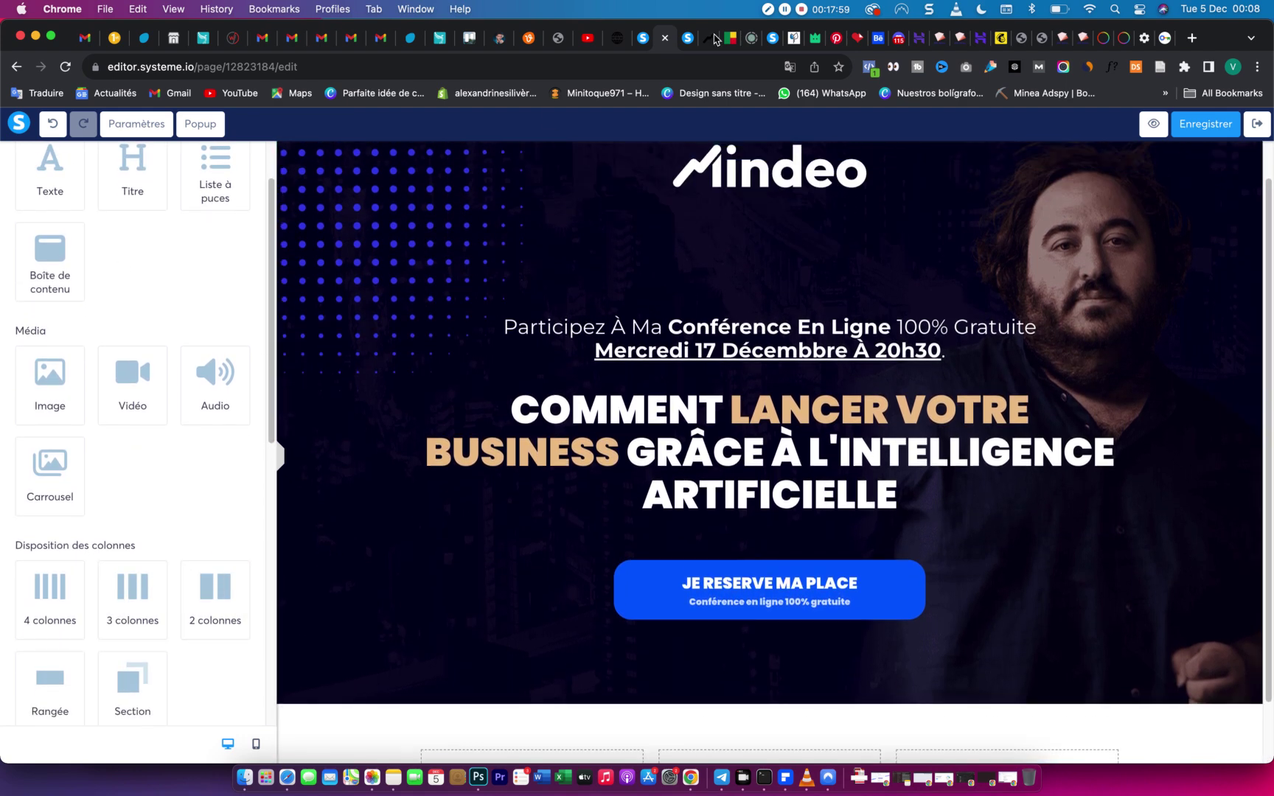
pyautogui.click(691, 41)
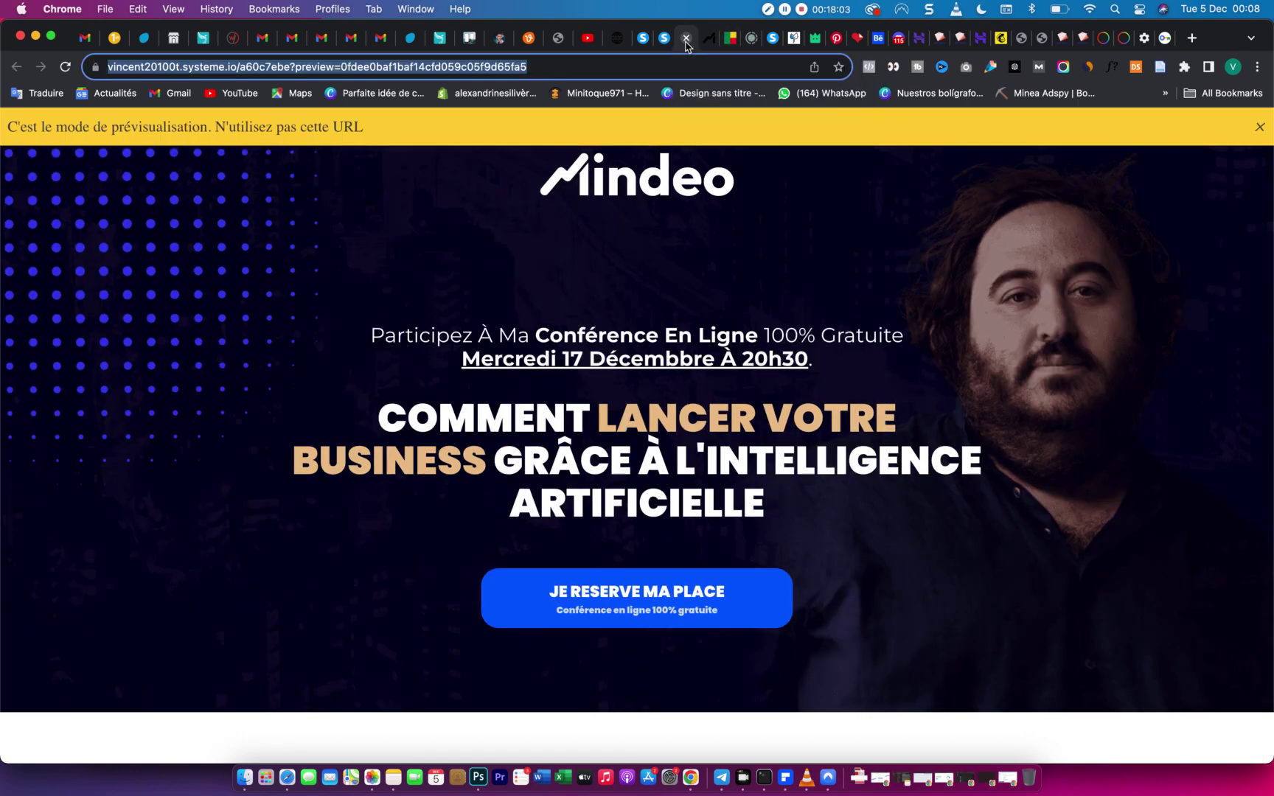
pyautogui.click(685, 38)
pyautogui.scroll(-8, 378, 514)
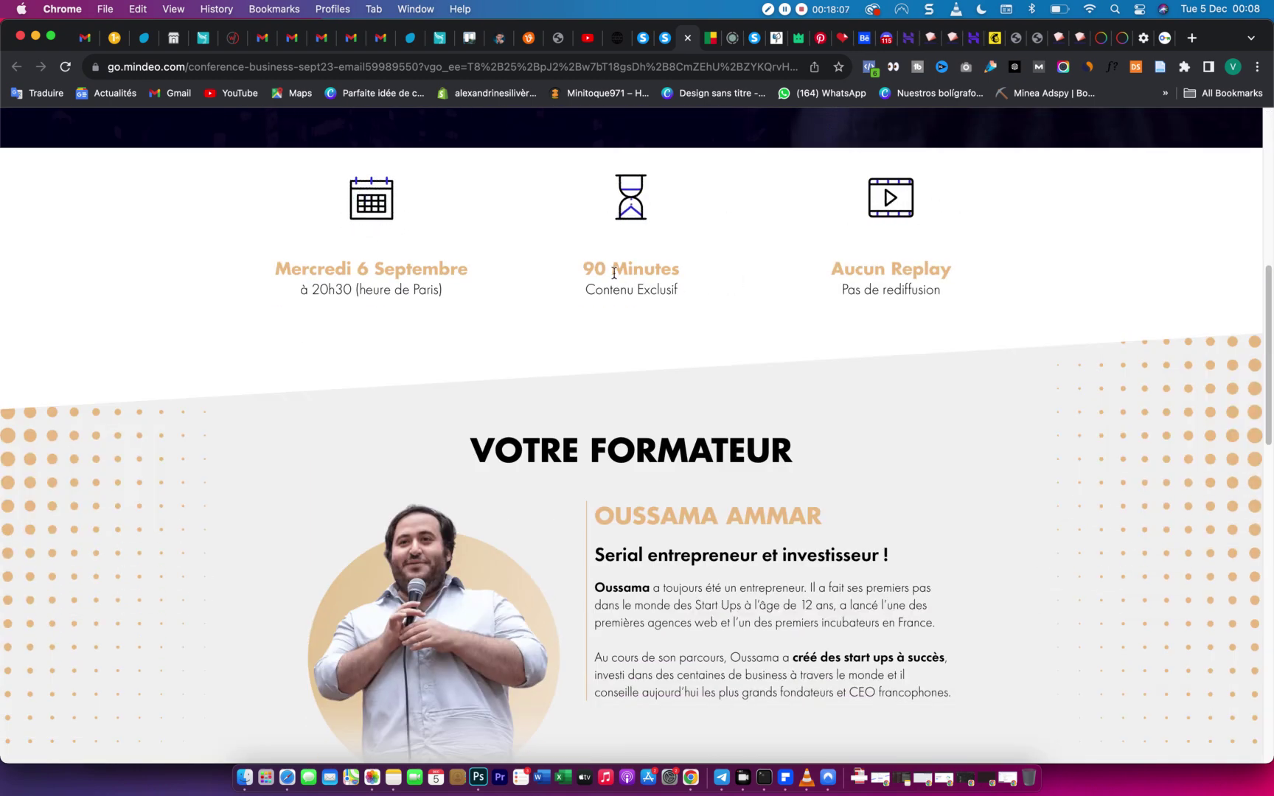
pyautogui.click(665, 41)
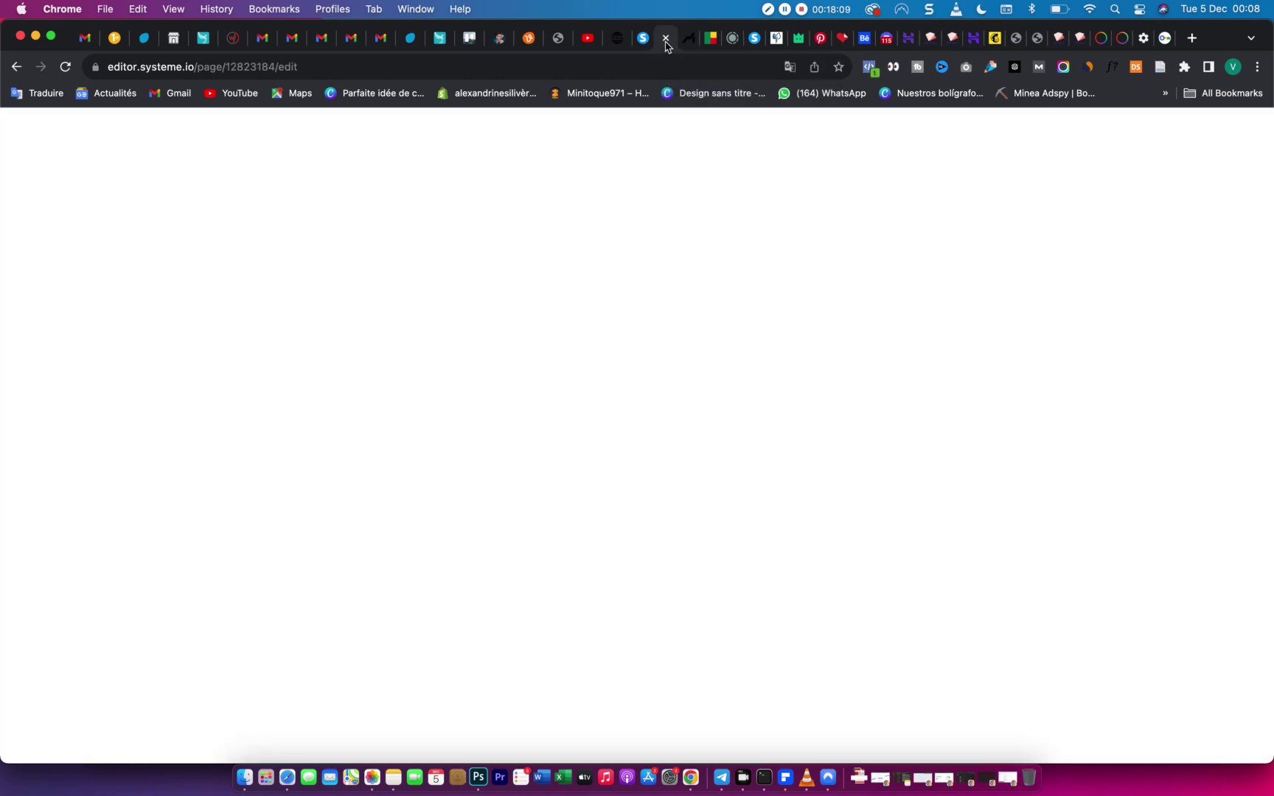
pyautogui.scroll(-1, 387, 627)
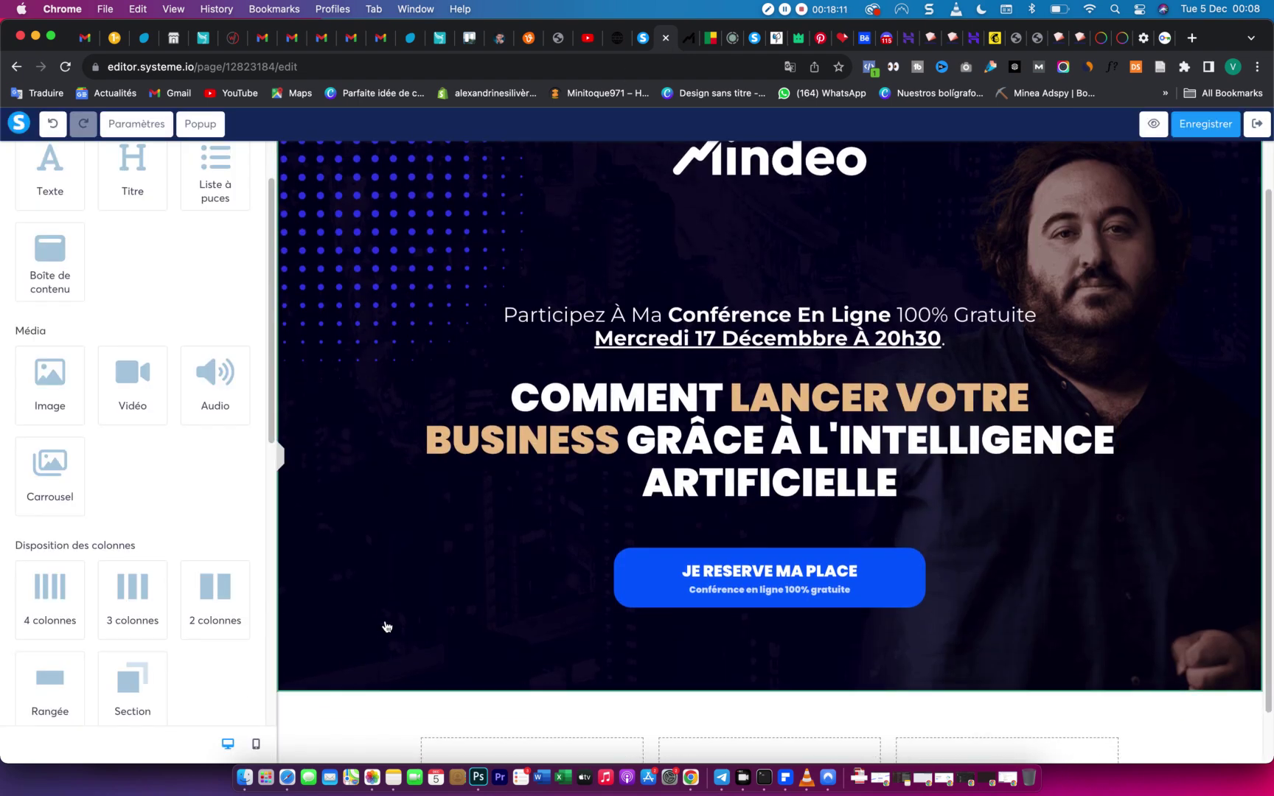
pyautogui.moveTo(43, 707); pyautogui.dragTo(521, 637)
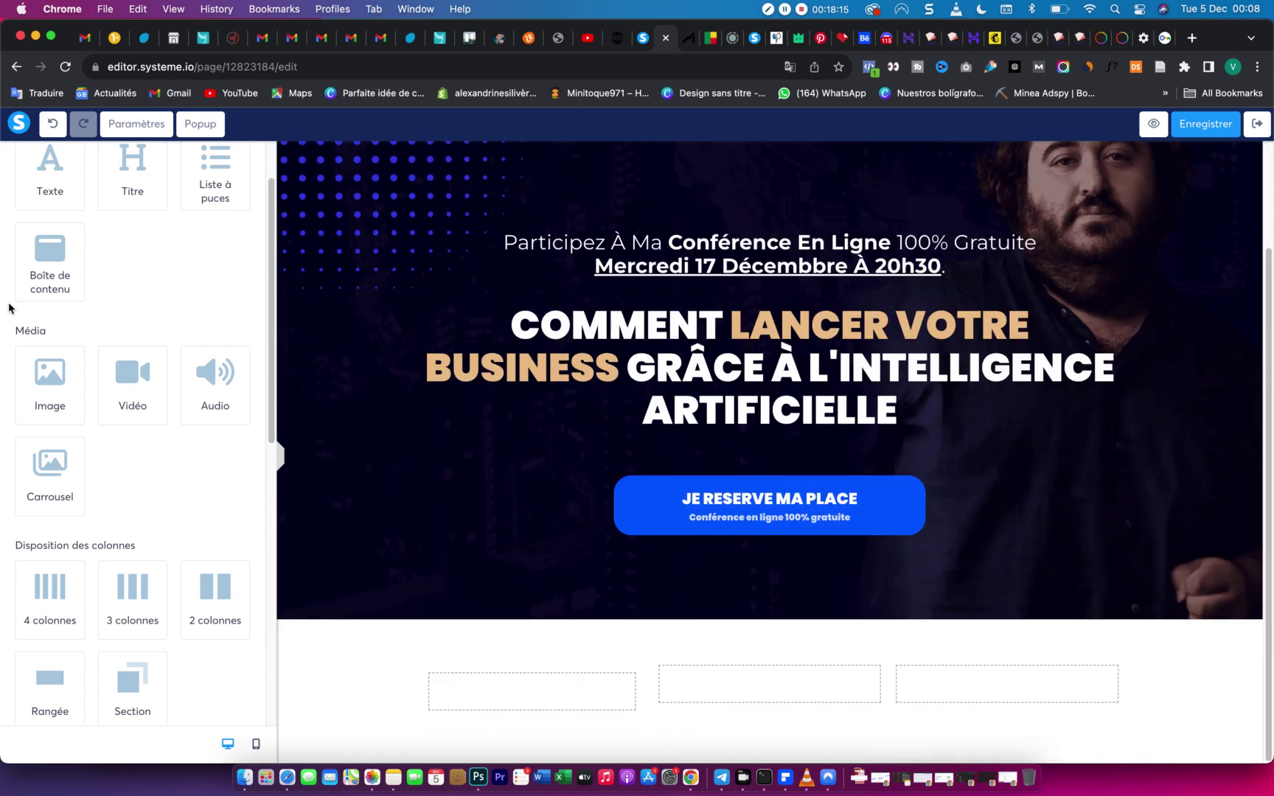
# Fill the first column's row with an image element, a title beneath it and a text element under the title.
pyautogui.moveTo(69, 373); pyautogui.dragTo(518, 707)
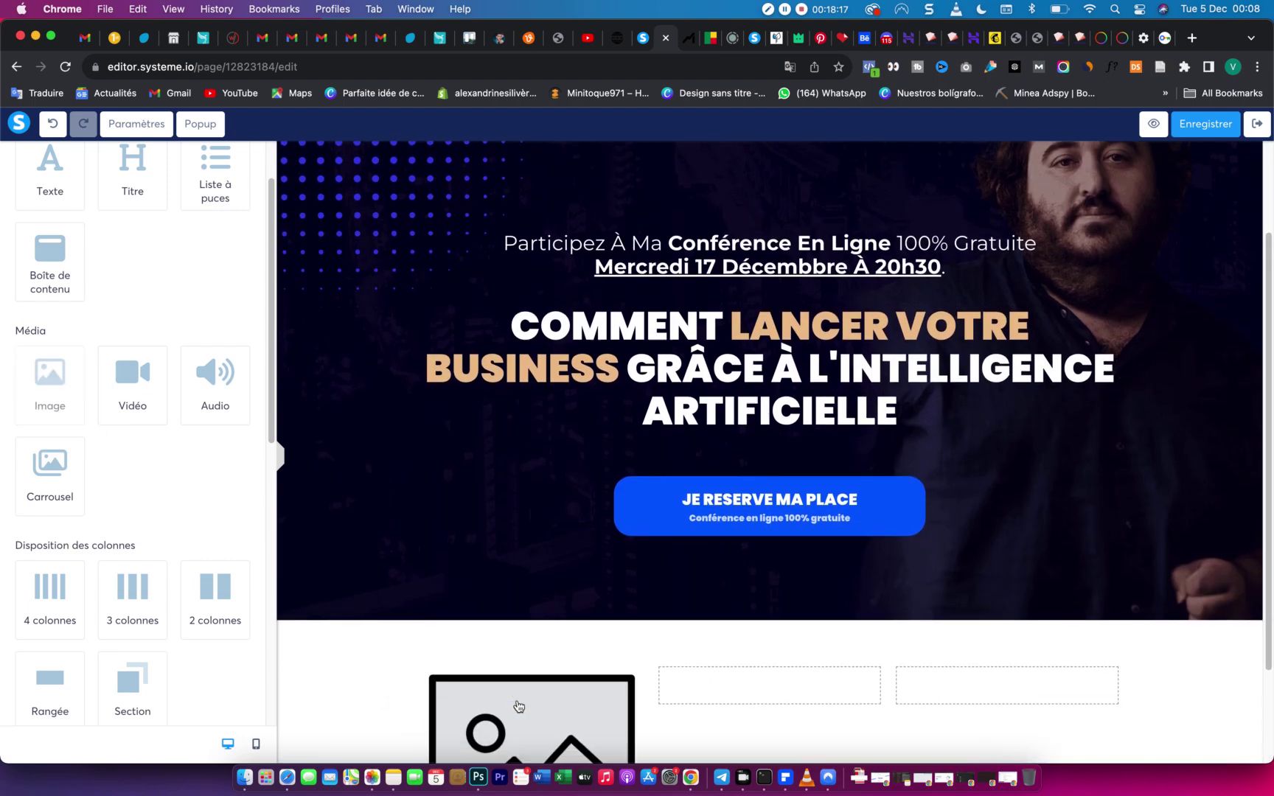
pyautogui.moveTo(133, 195); pyautogui.dragTo(506, 721)
pyautogui.moveTo(64, 189); pyautogui.dragTo(603, 745)
pyautogui.scroll(2, 618, 611)
pyautogui.scroll(-1, 789, 469)
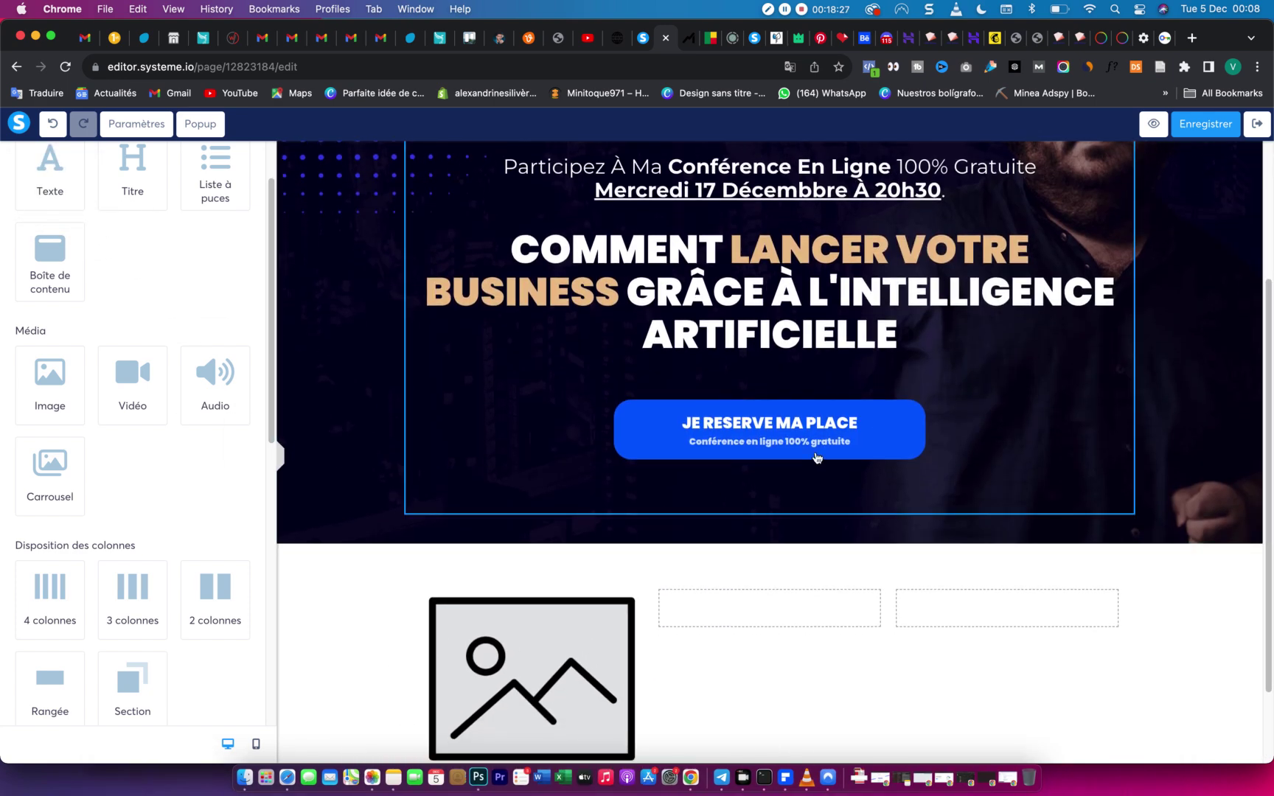
pyautogui.scroll(-3, 833, 472)
pyautogui.moveTo(58, 174); pyautogui.dragTo(522, 693)
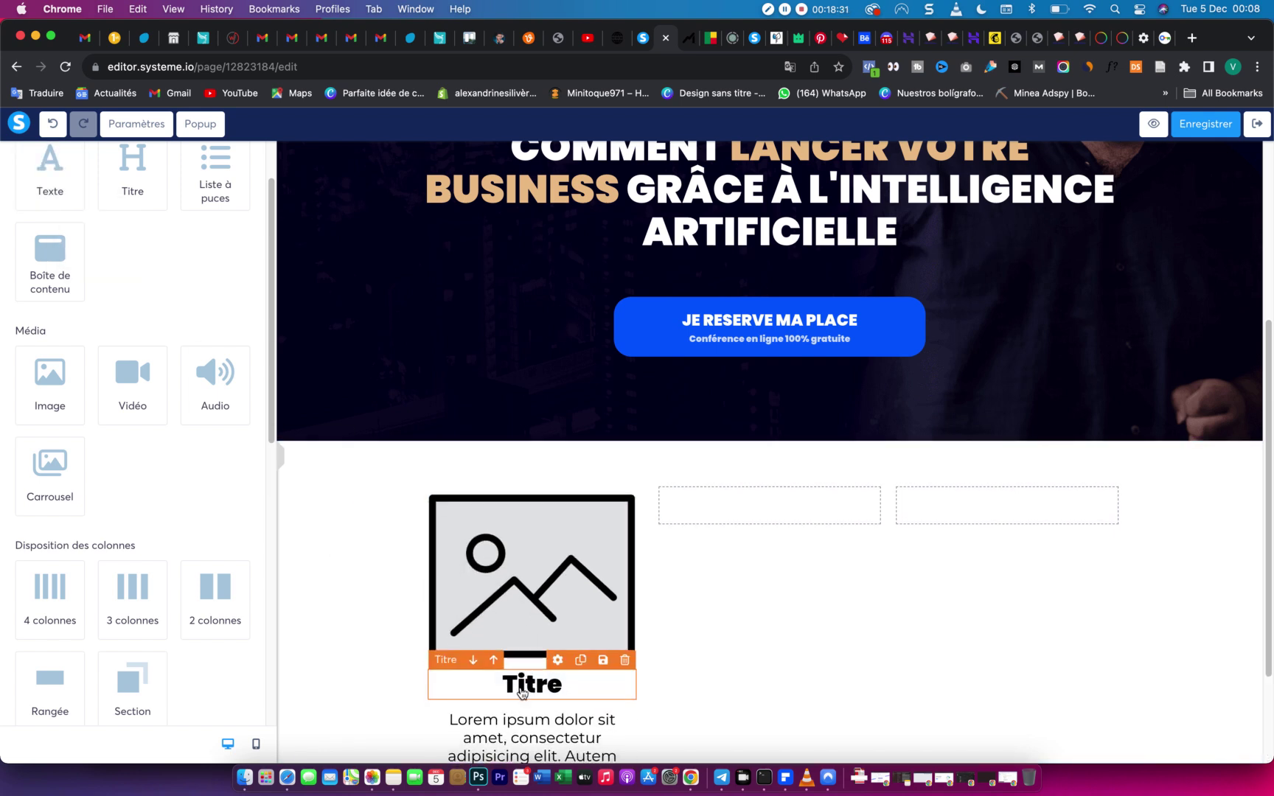
pyautogui.scroll(-4, 542, 560)
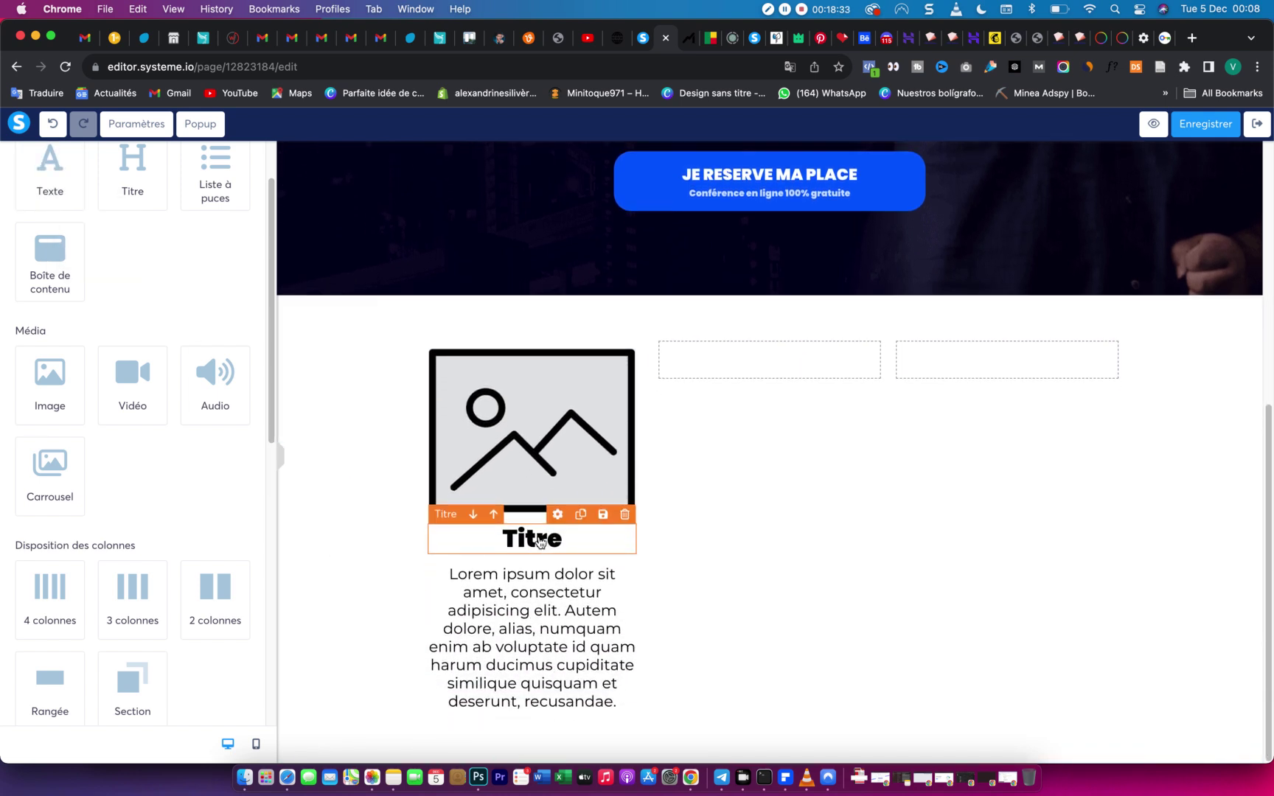
# Replace the first column's placeholder title with "Samedi 17 Decembre", following the date block on the Mindeo reference page.
pyautogui.click(540, 542)
pyautogui.click(690, 47)
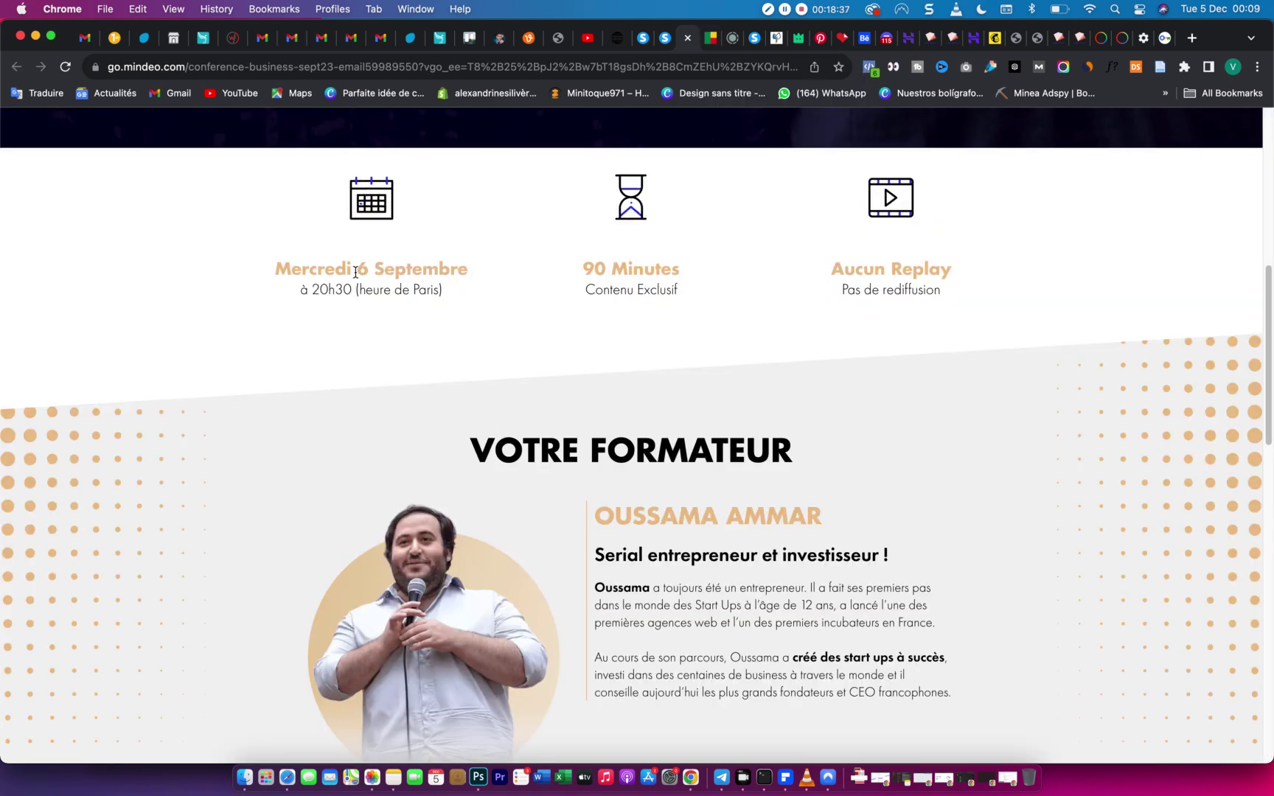
pyautogui.moveTo(275, 270); pyautogui.dragTo(334, 270)
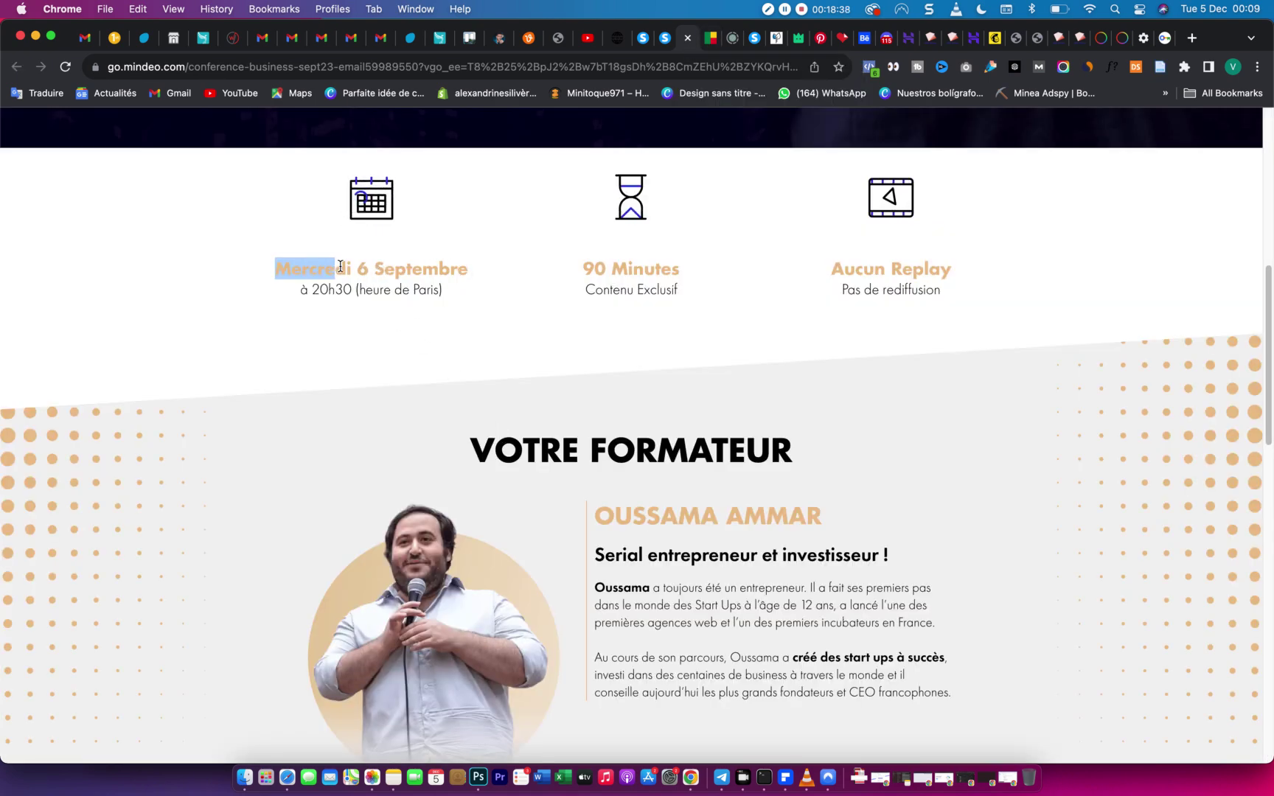
pyautogui.click(687, 38)
pyautogui.doubleClick(522, 536)
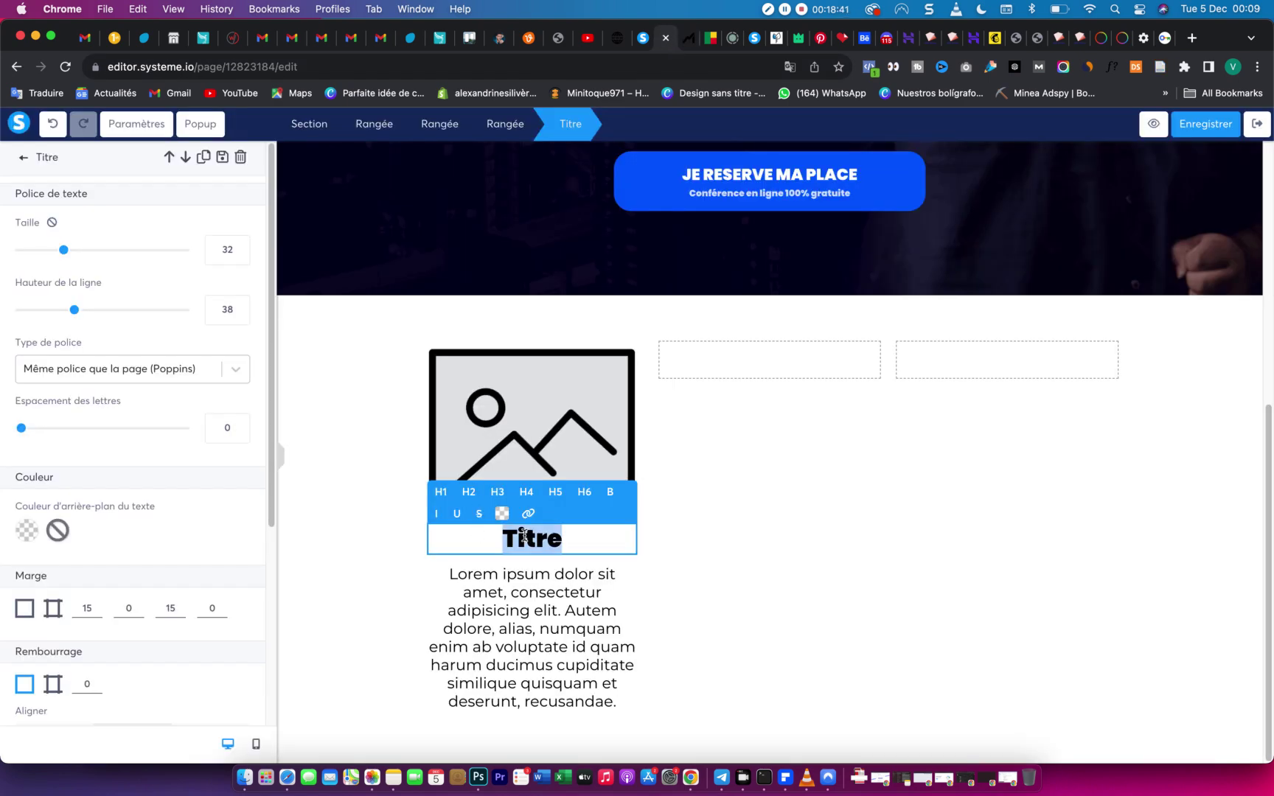
pyautogui.write('S')
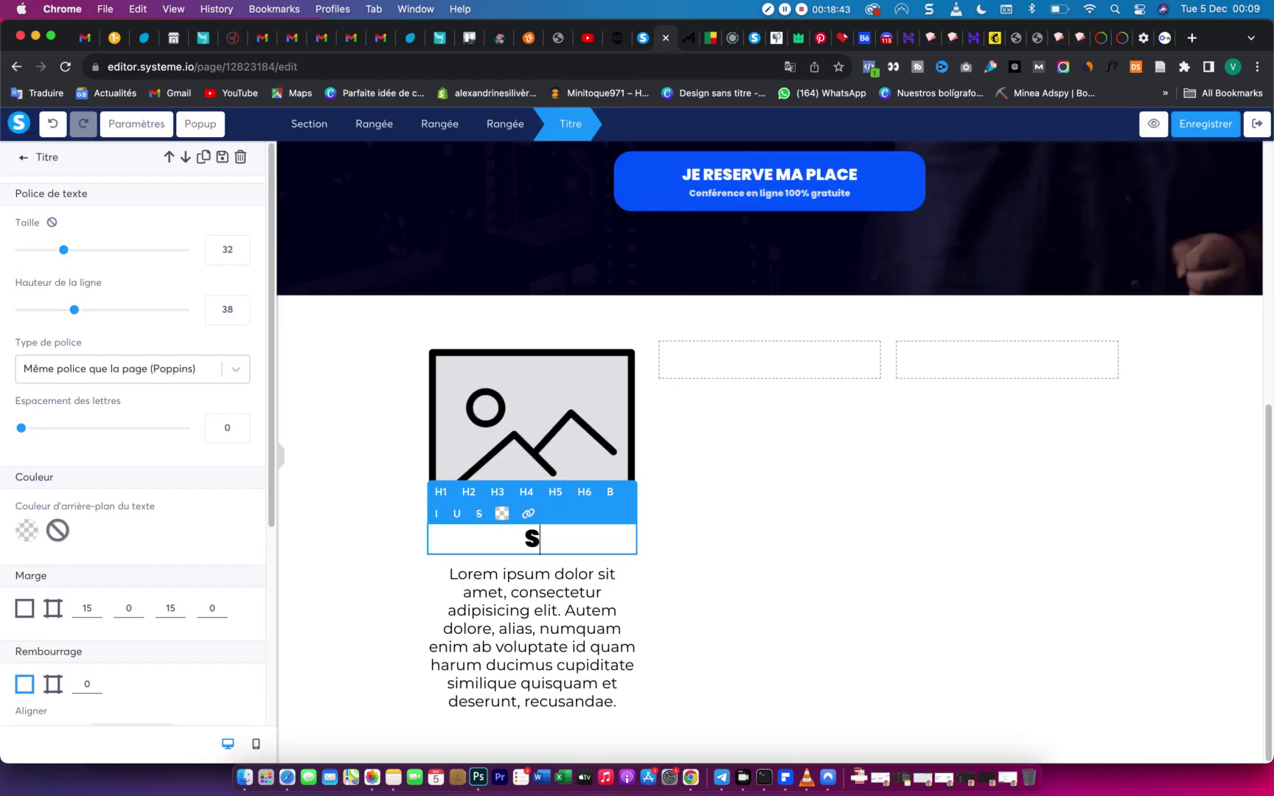
pyautogui.write('amedi ')
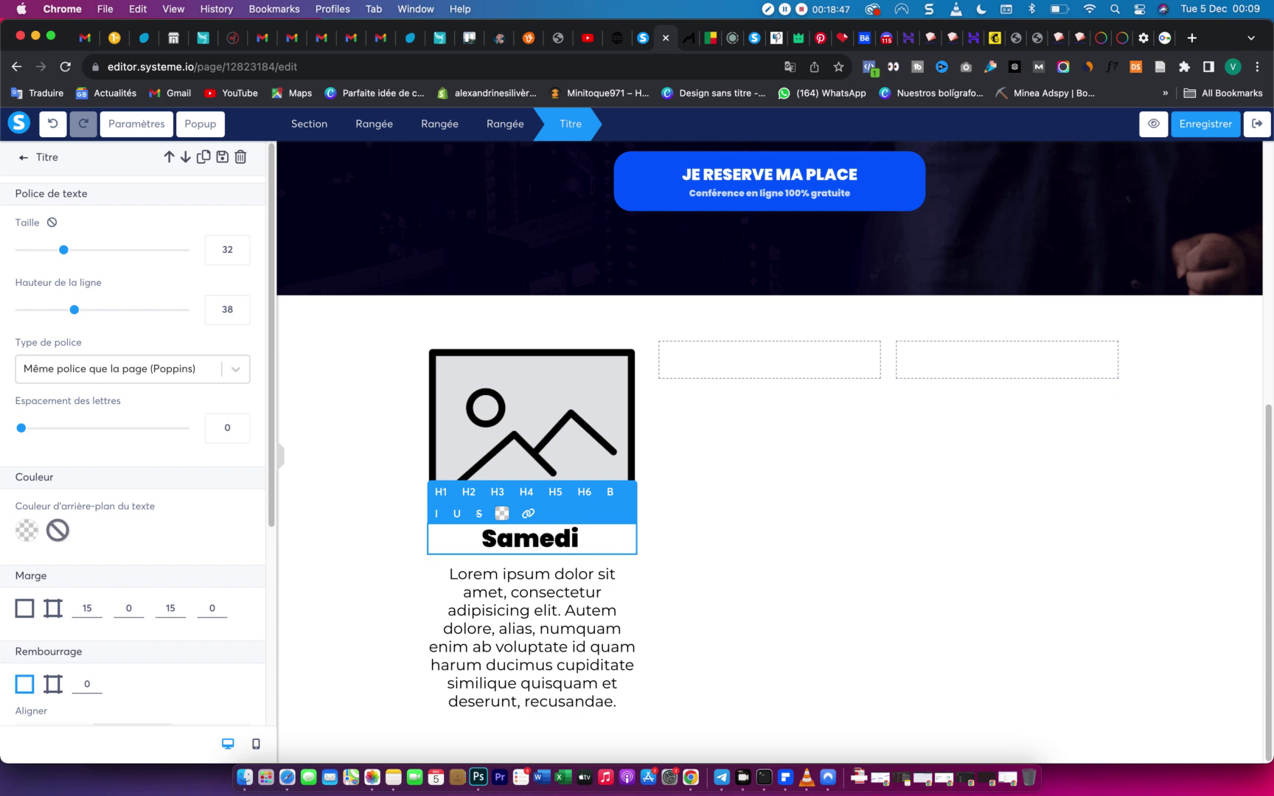
pyautogui.write('17')
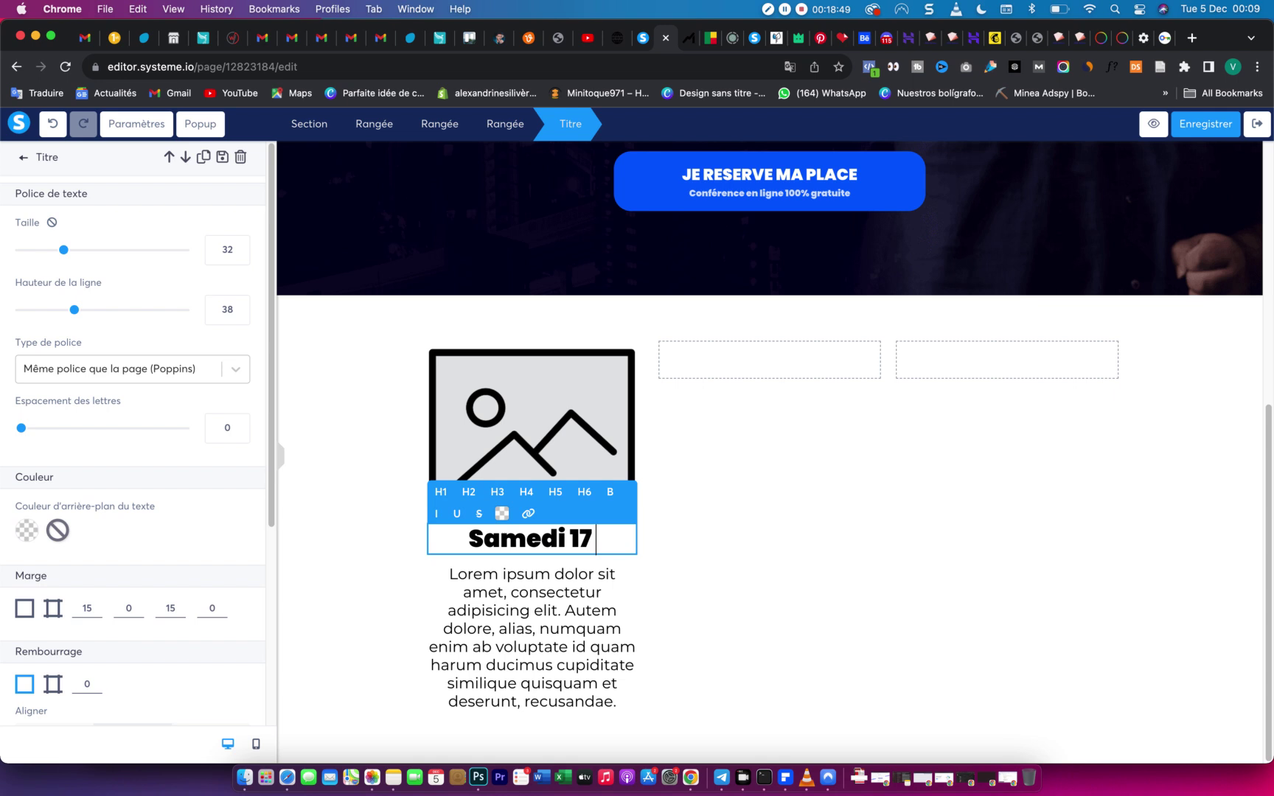
pyautogui.write(' V')
pyautogui.press('BackSpace')
pyautogui.write('V')
pyautogui.press('BackSpace')
pyautogui.write('De')
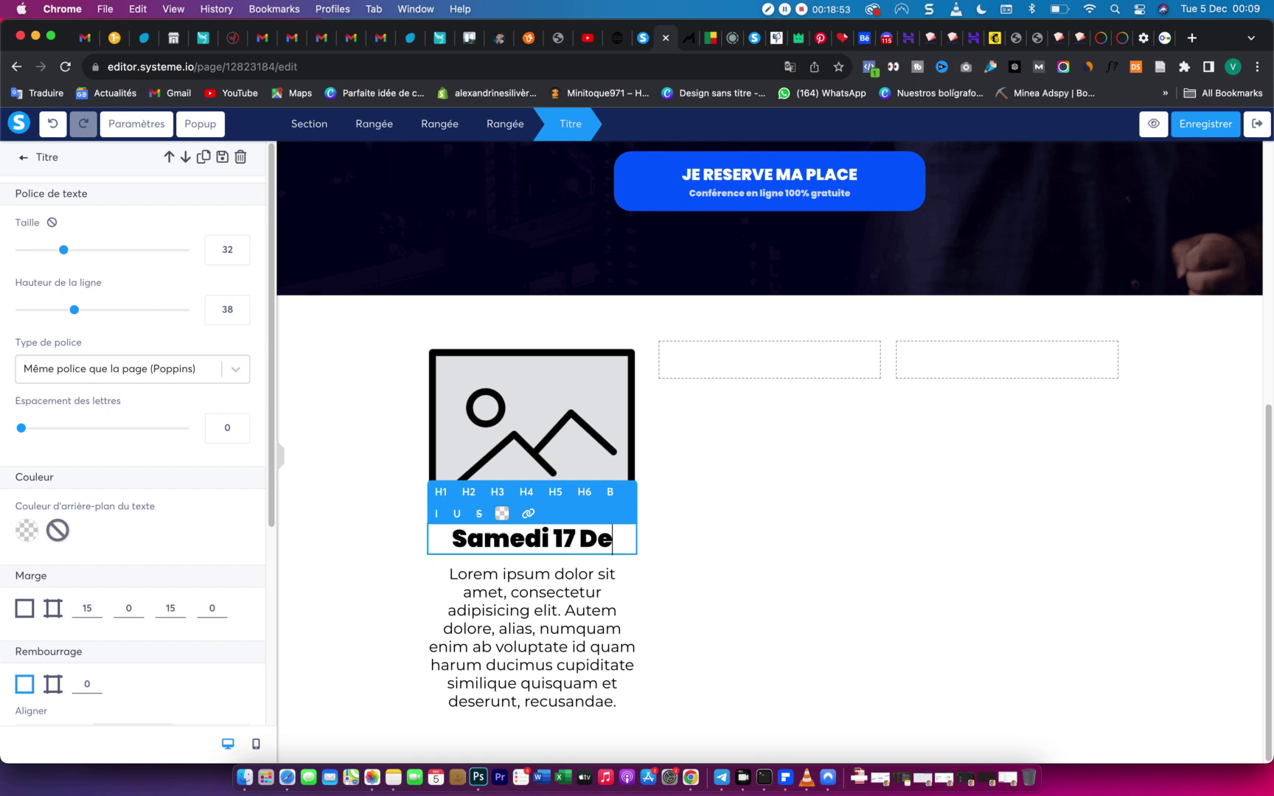
pyautogui.write('cembbre')
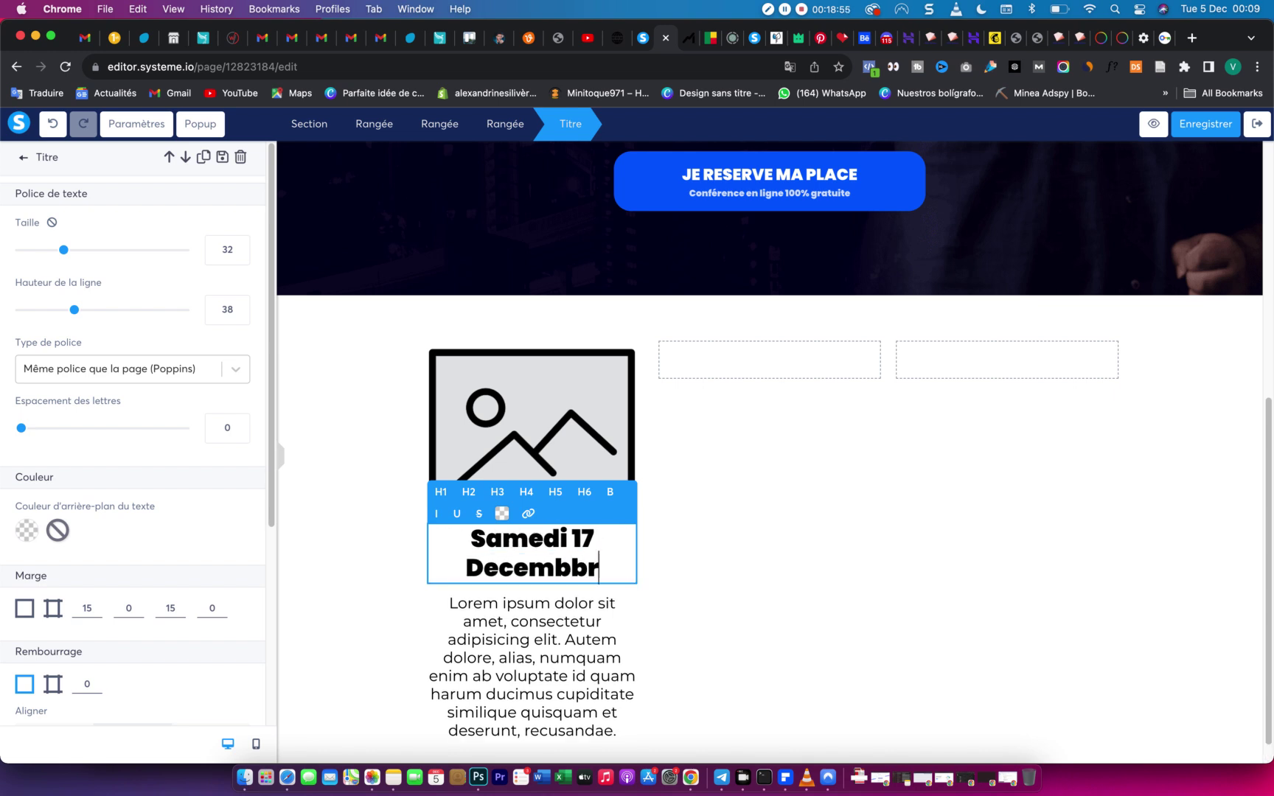
pyautogui.press('BackSpace')
pyautogui.press('BackSpace')
pyautogui.press('BackSpace')
pyautogui.write('re')
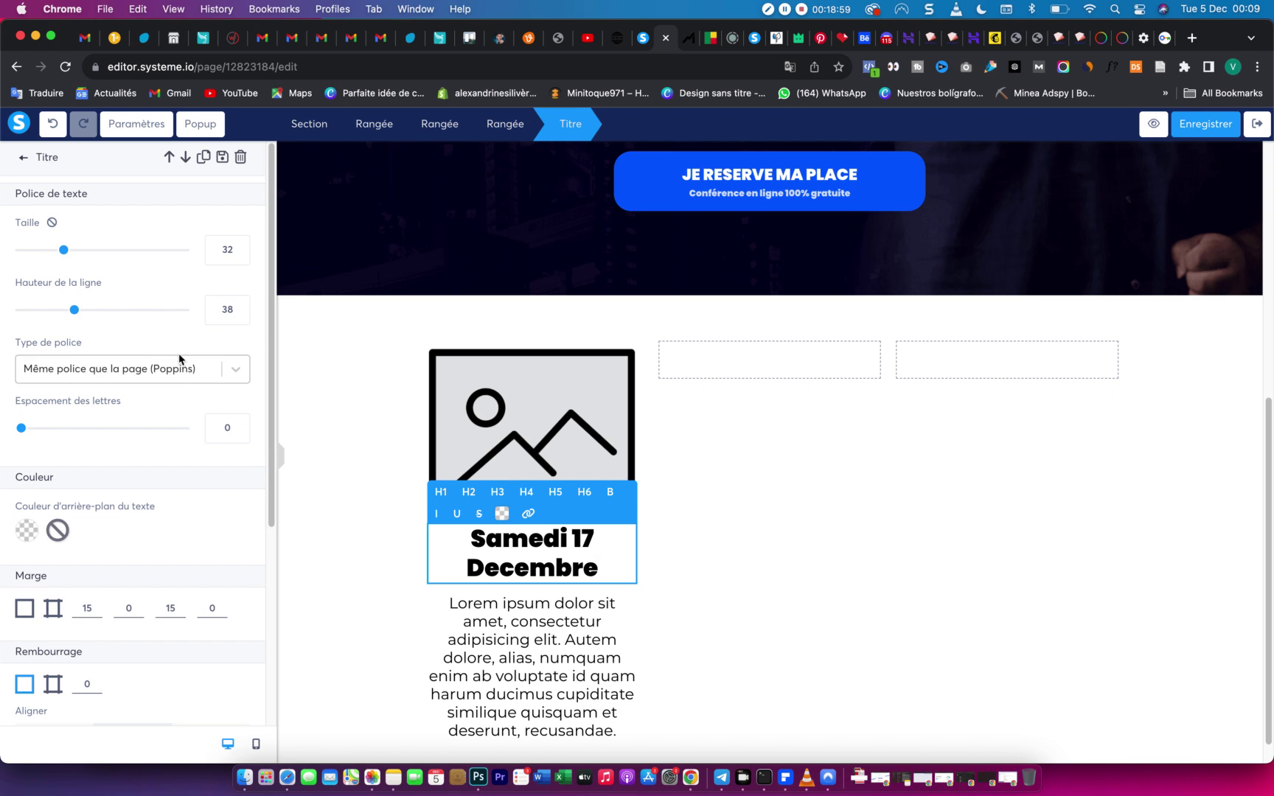
# Set the "Samedi 17 Decembre" title's font size to 23 and align it to the centre.
pyautogui.moveTo(63, 252); pyautogui.dragTo(50, 253)
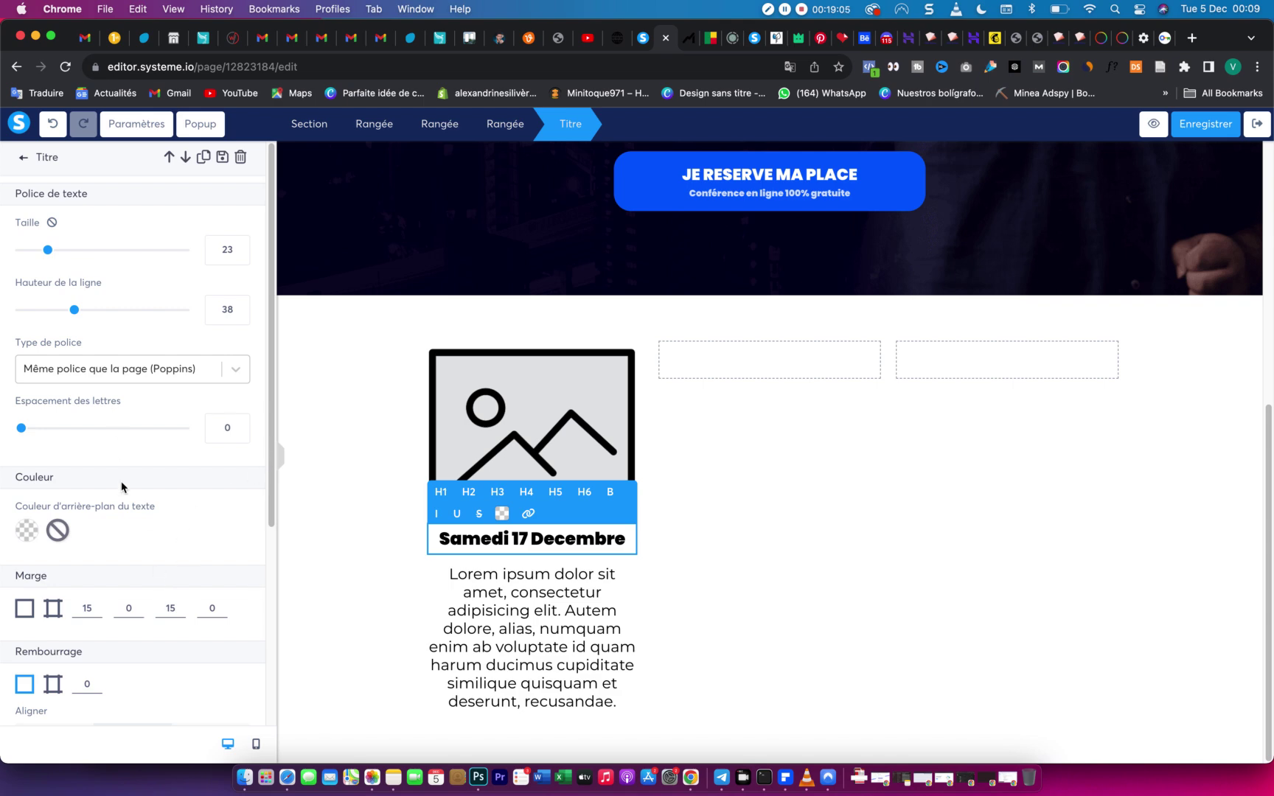
pyautogui.scroll(-5, 122, 487)
pyautogui.click(71, 437)
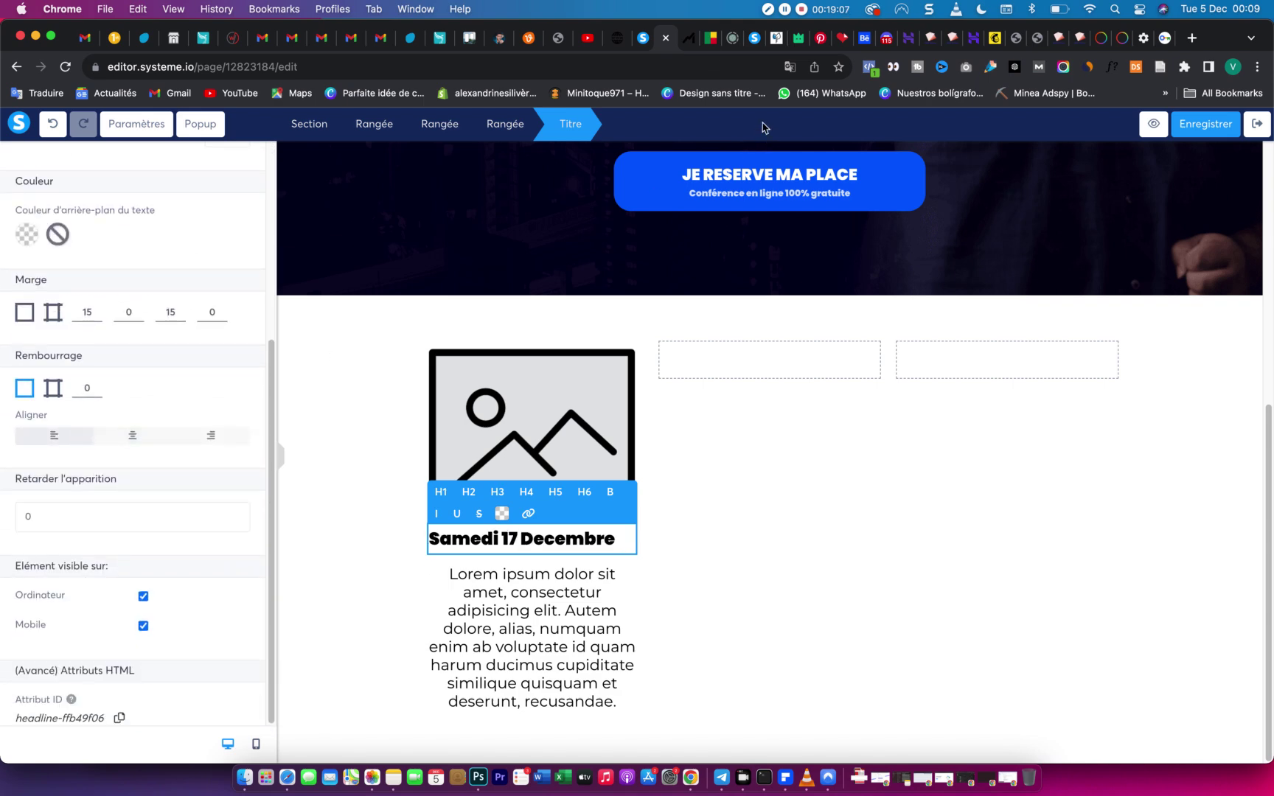
pyautogui.click(685, 49)
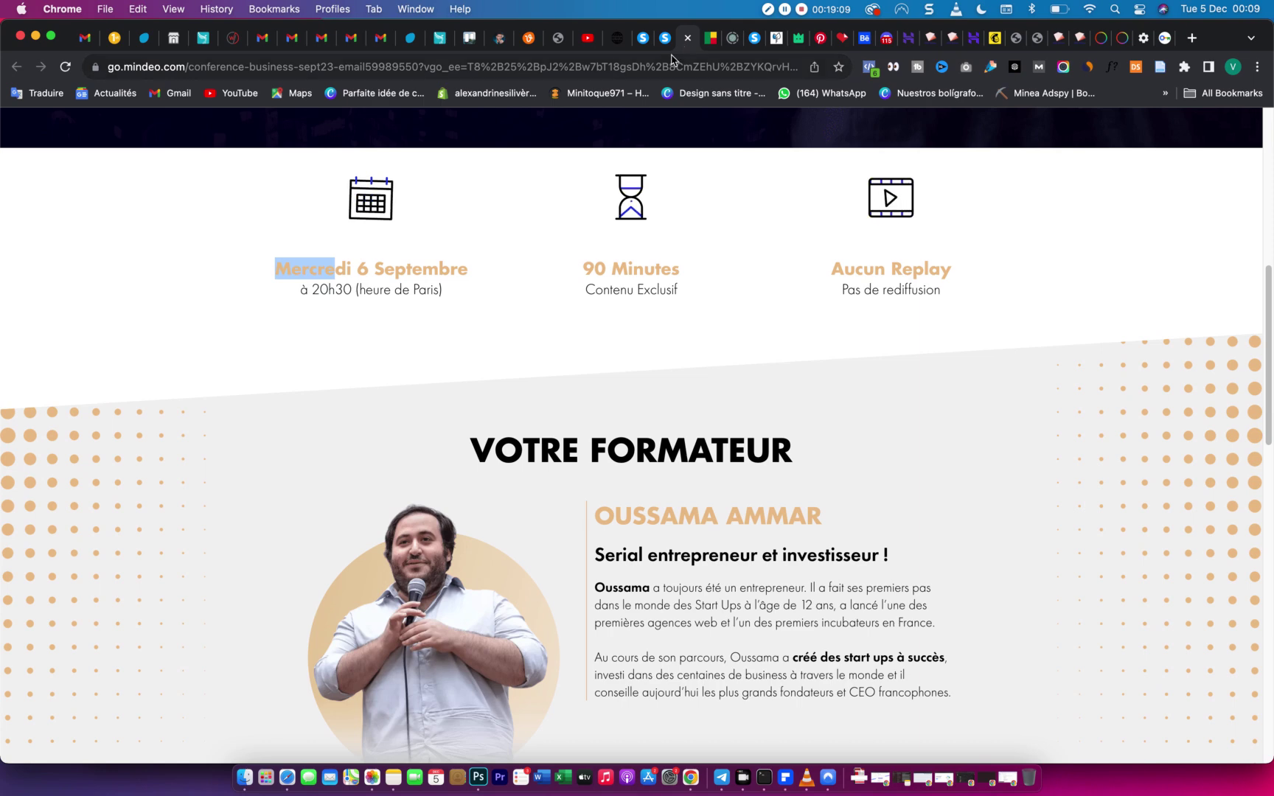
pyautogui.click(664, 47)
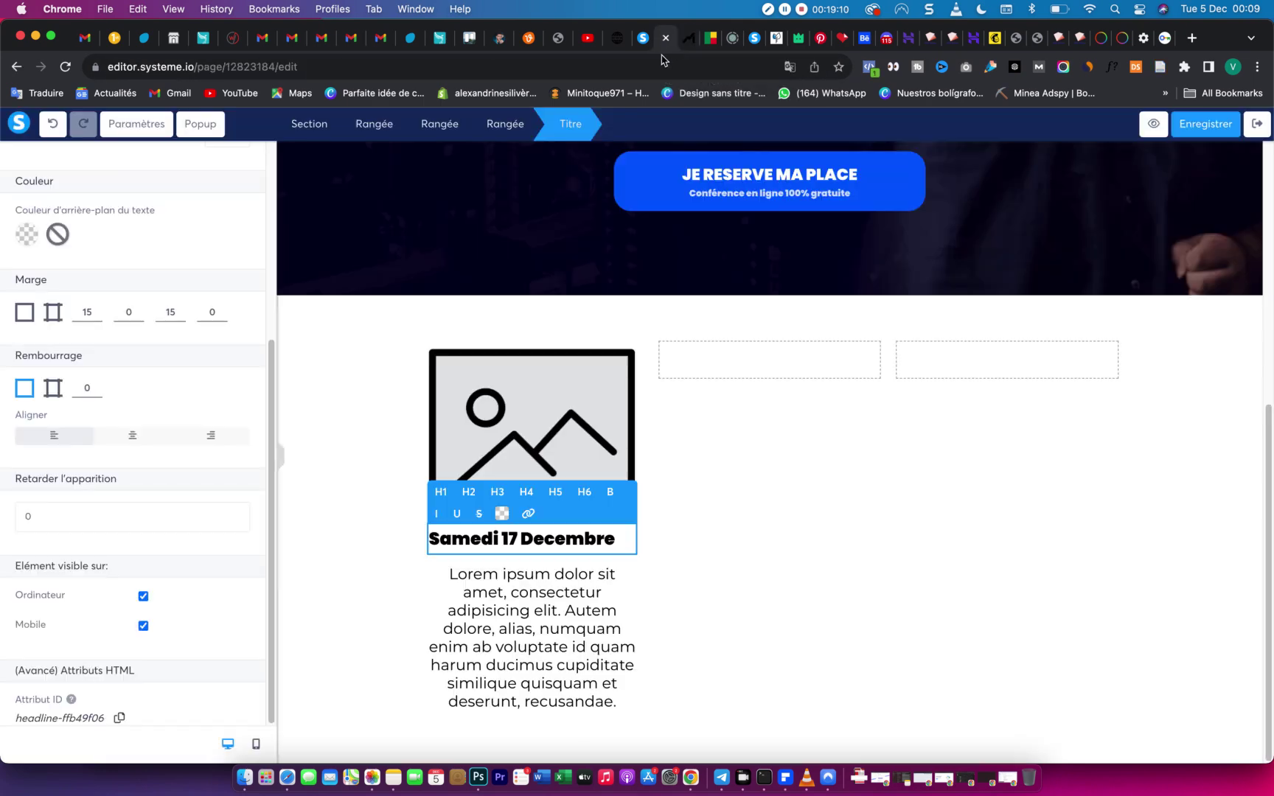
pyautogui.click(133, 435)
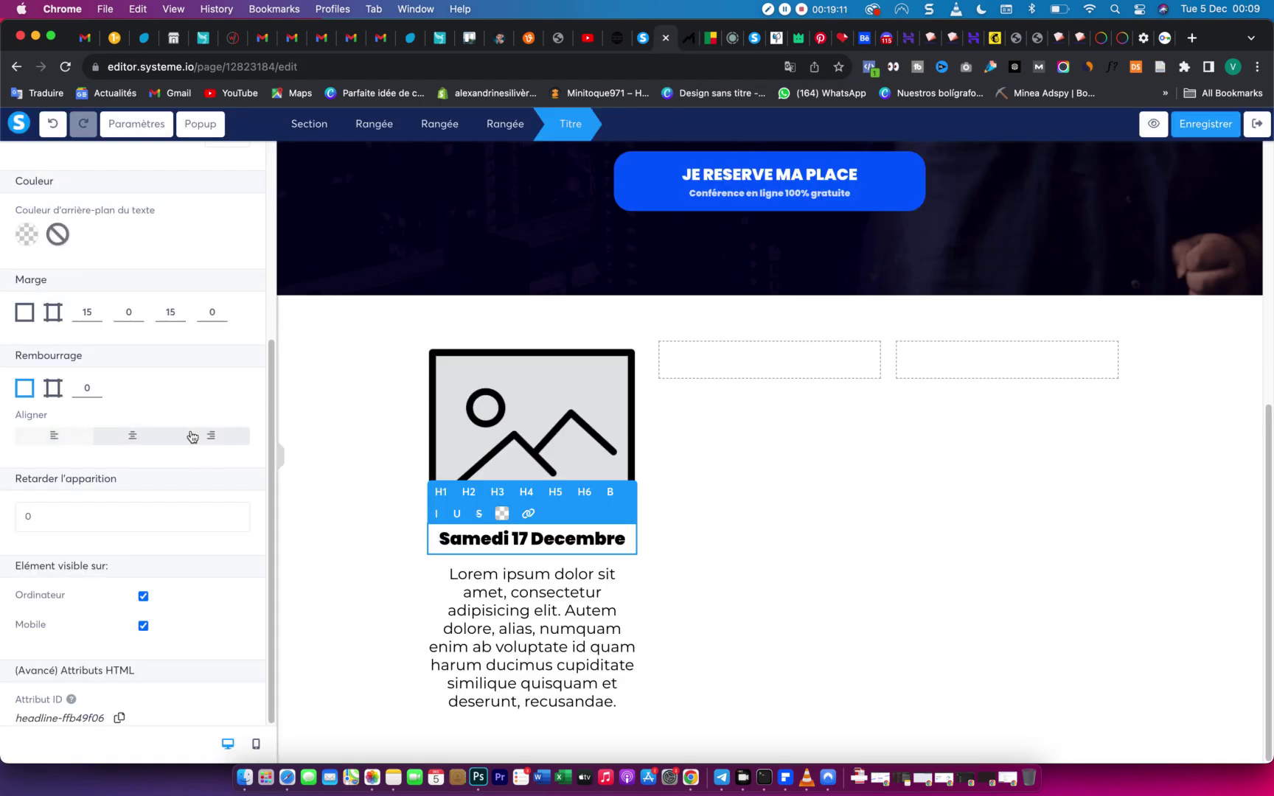
# Colour the whole "Samedi 17 Decembre" title with the saved beige colour, matching the reference page's date heading.
pyautogui.click(690, 46)
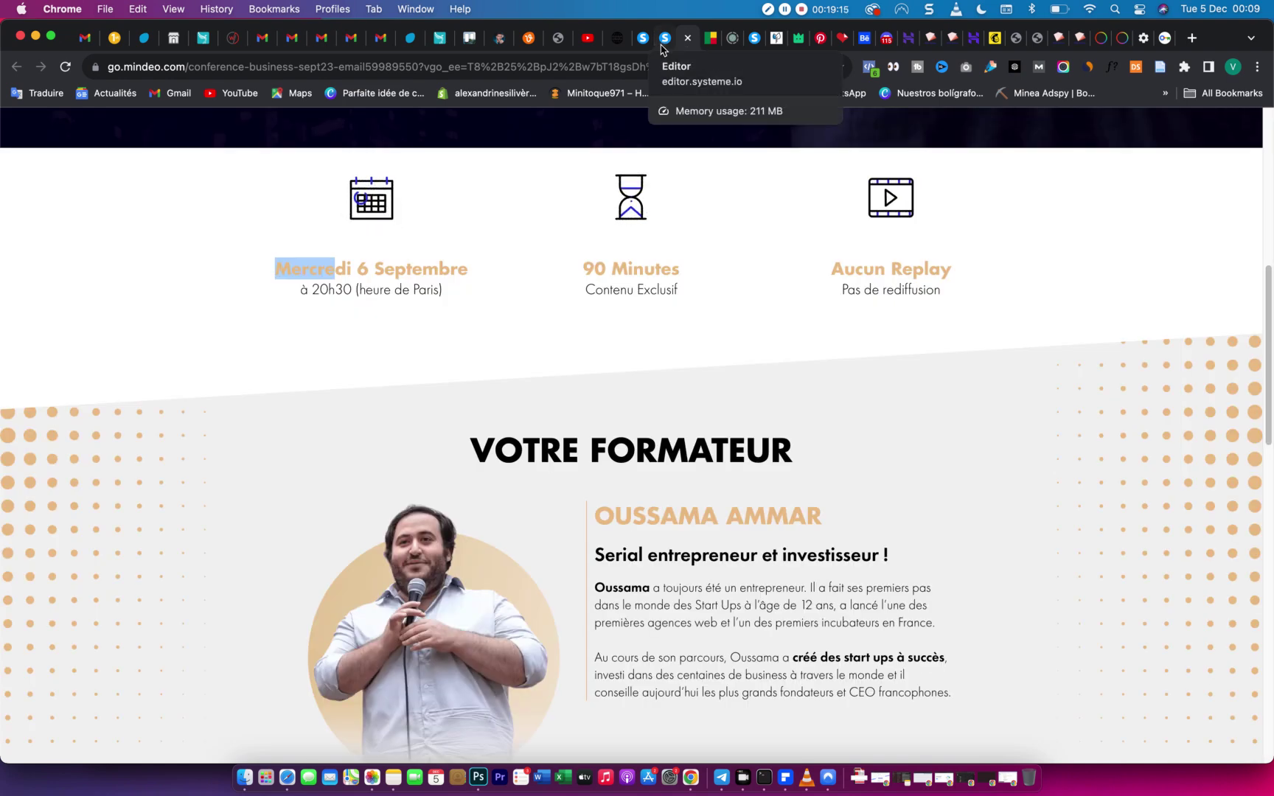
pyautogui.click(662, 49)
pyautogui.tripleClick(534, 544)
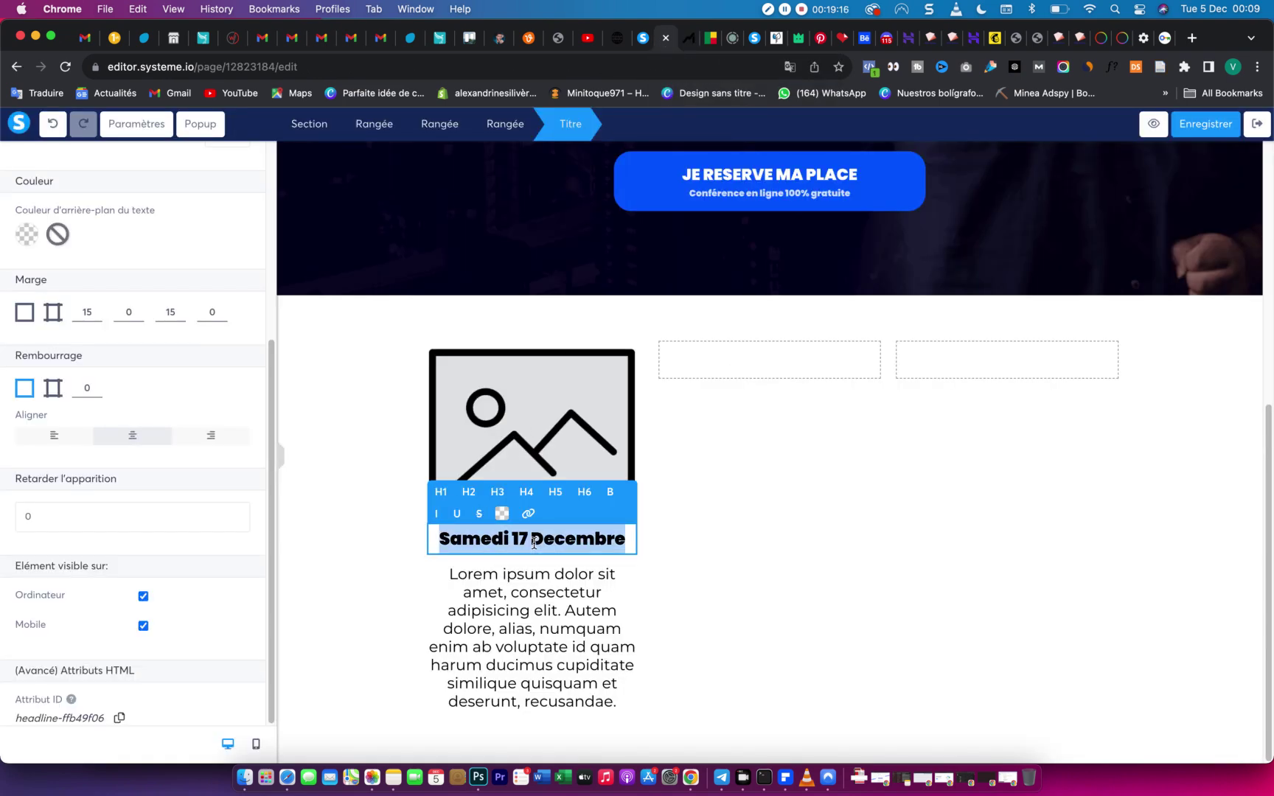
pyautogui.click(496, 518)
pyautogui.click(502, 514)
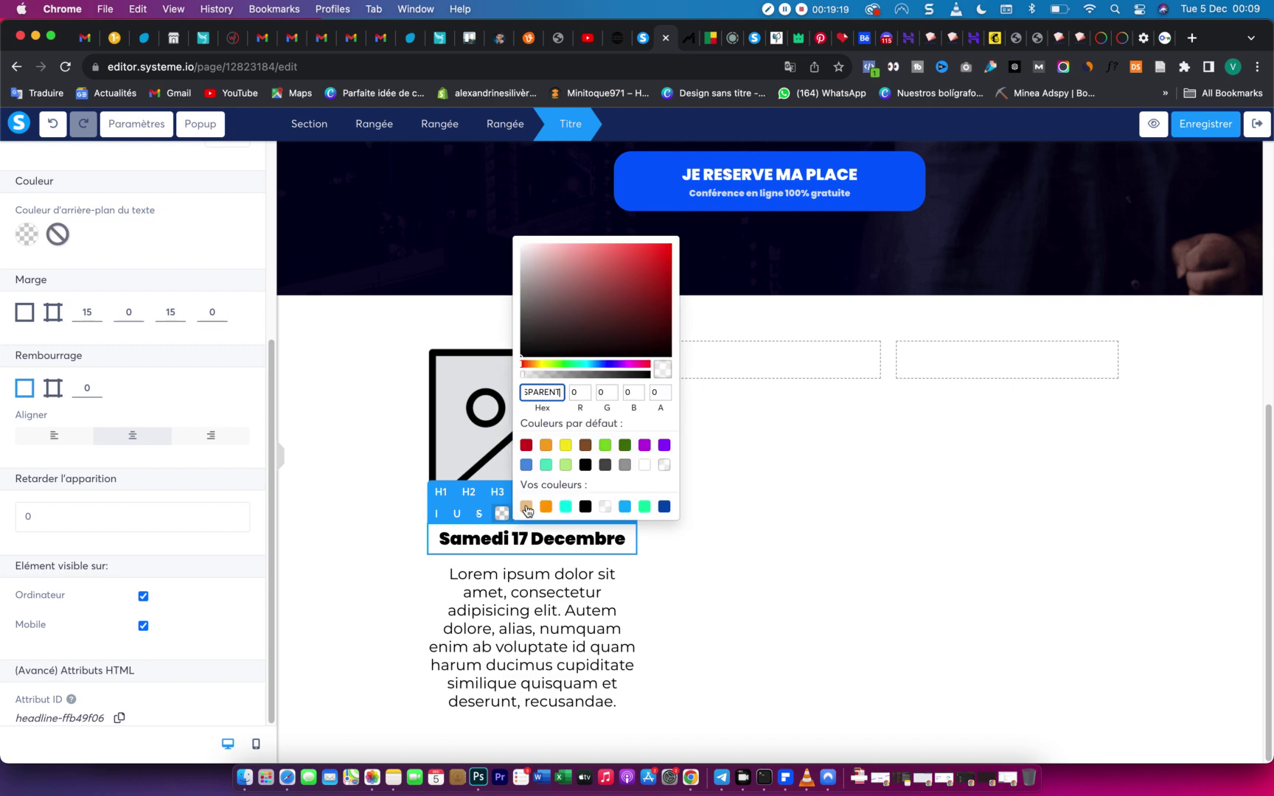
pyautogui.click(526, 506)
pyautogui.click(528, 594)
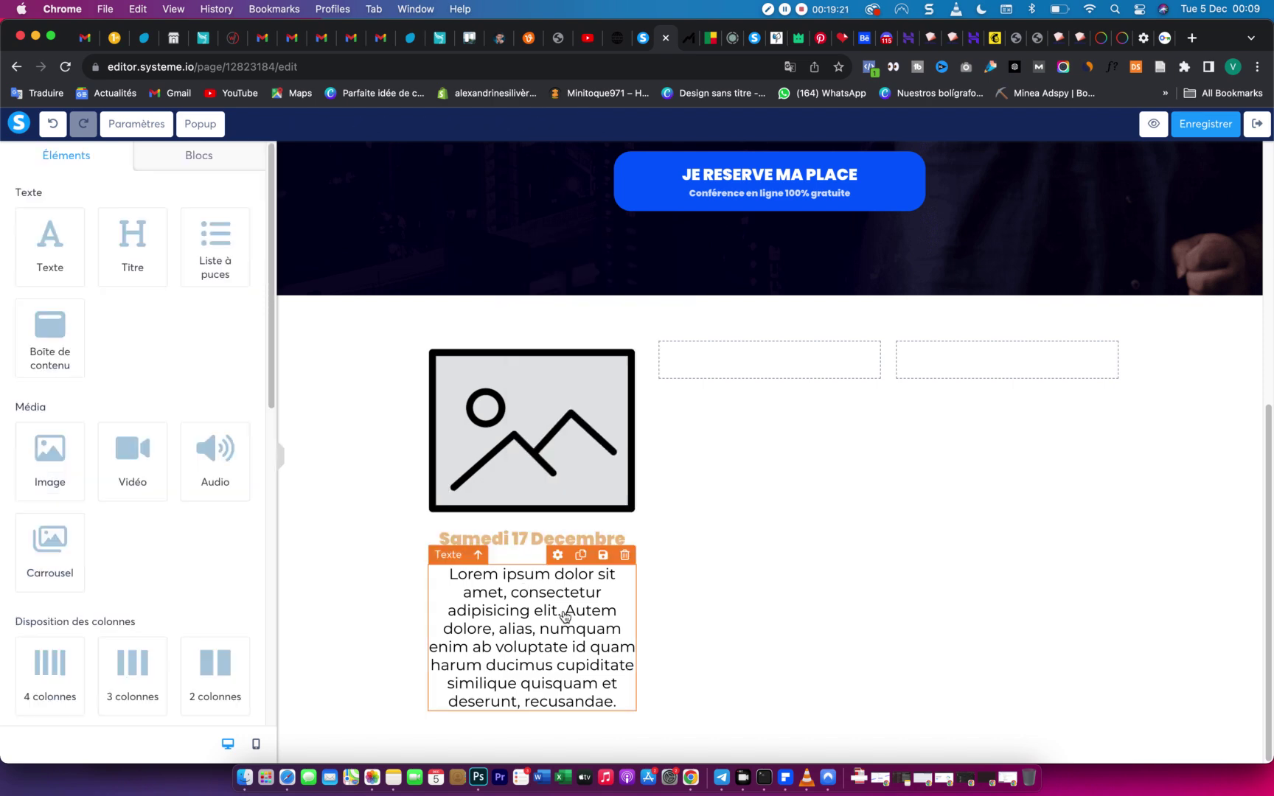
# Copy "à 20h30 (heure de Paris)" from the reference page and replace the first column's placeholder paragraph with it.
pyautogui.click(685, 40)
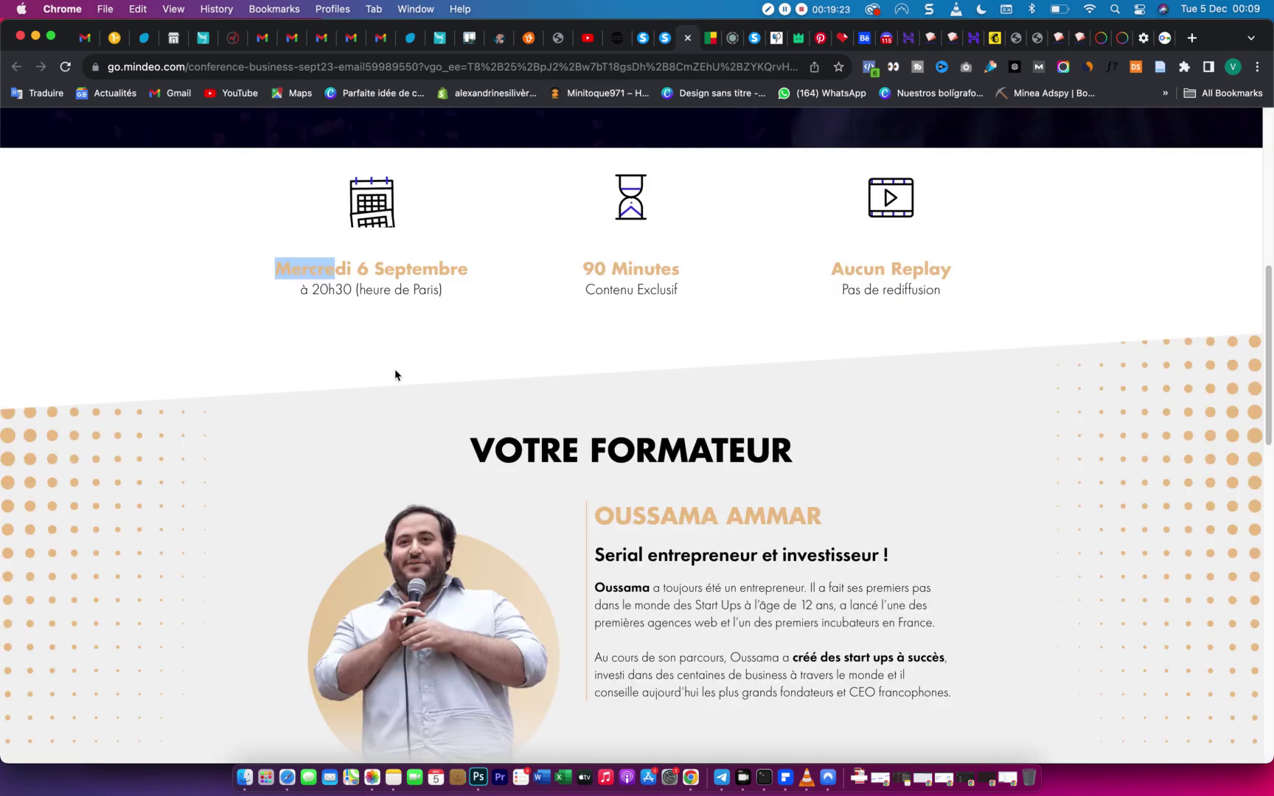
pyautogui.doubleClick(336, 288)
pyautogui.tripleClick(336, 288)
pyautogui.press('super+c')
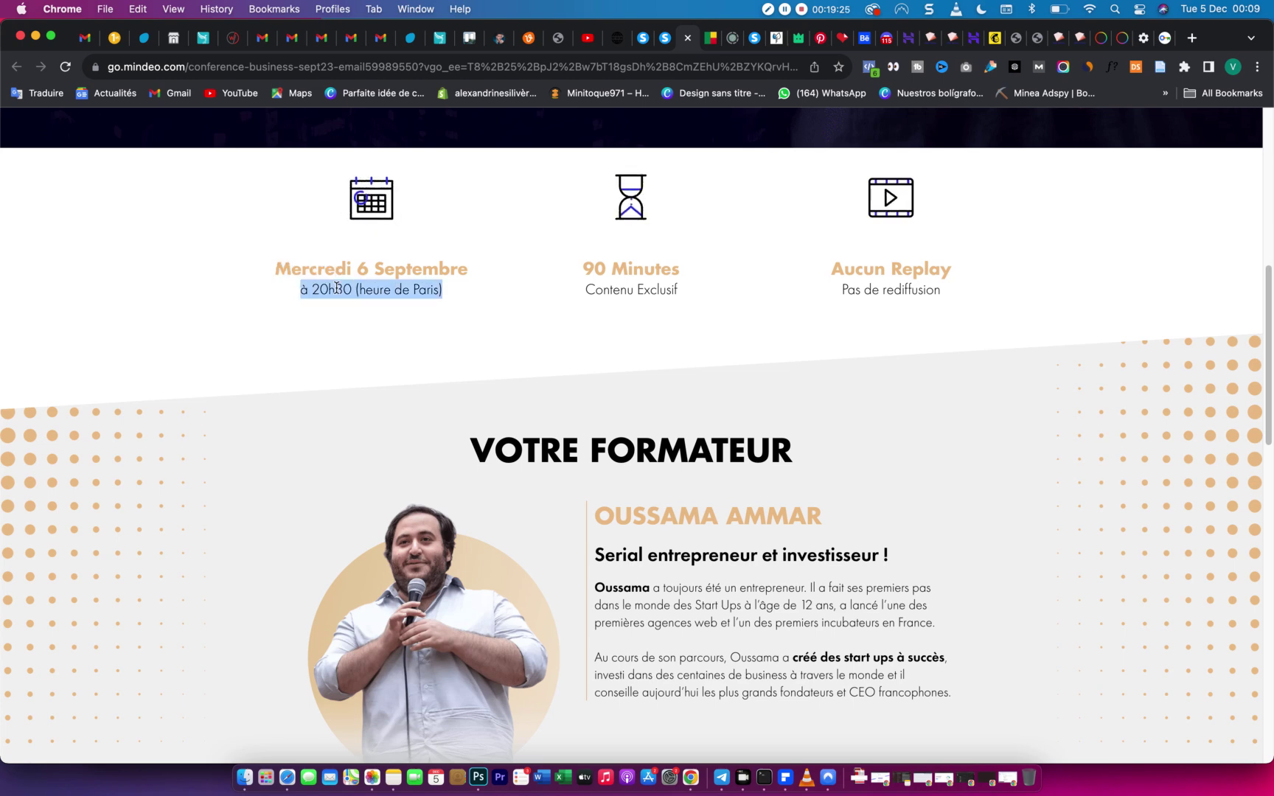
pyautogui.click(666, 38)
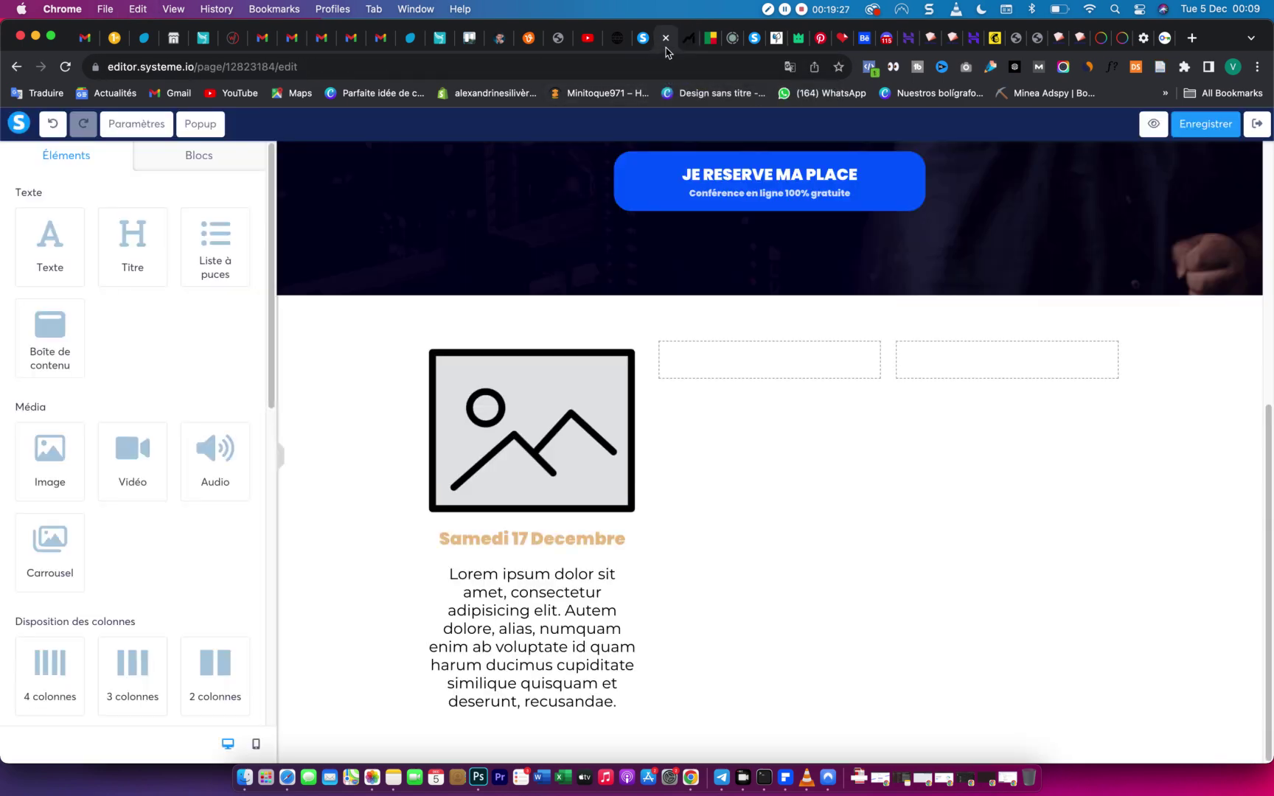
pyautogui.click(568, 622)
pyautogui.tripleClick(568, 622)
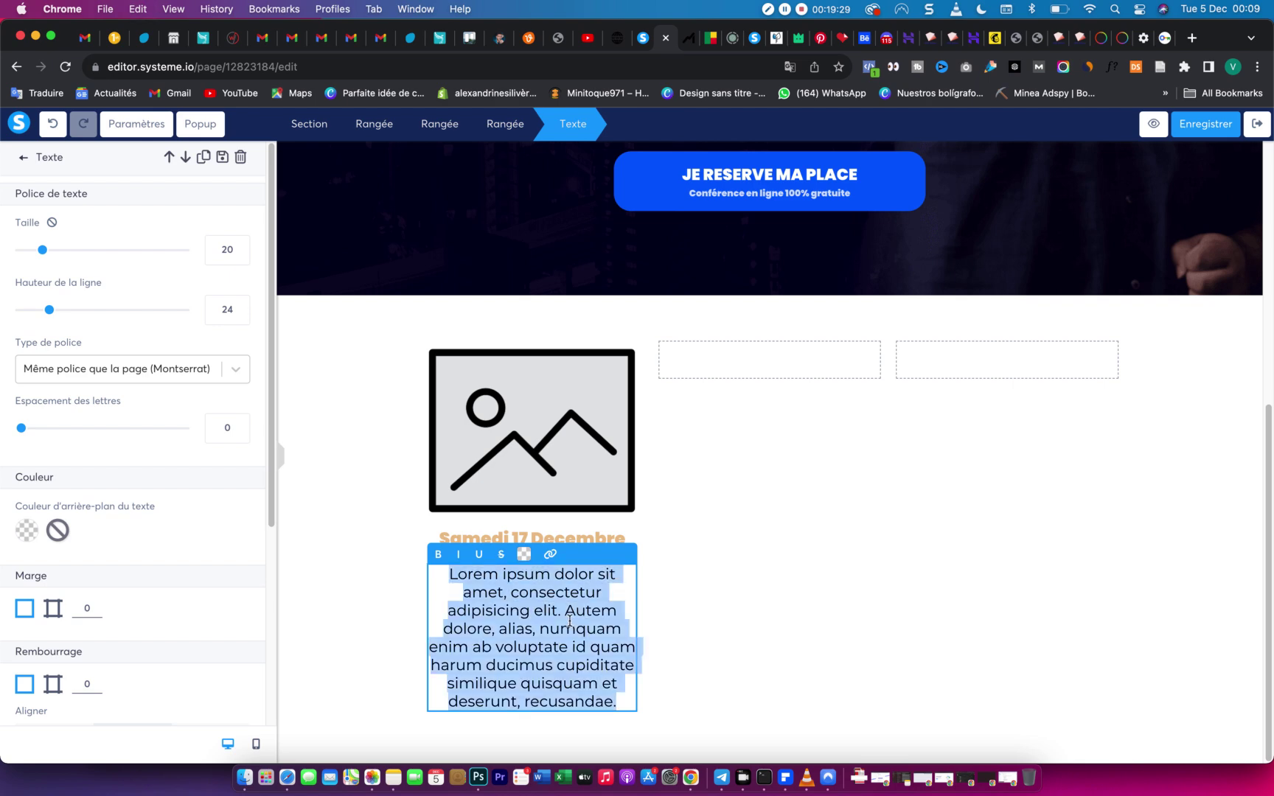
pyautogui.press('super+v')
pyautogui.click(733, 634)
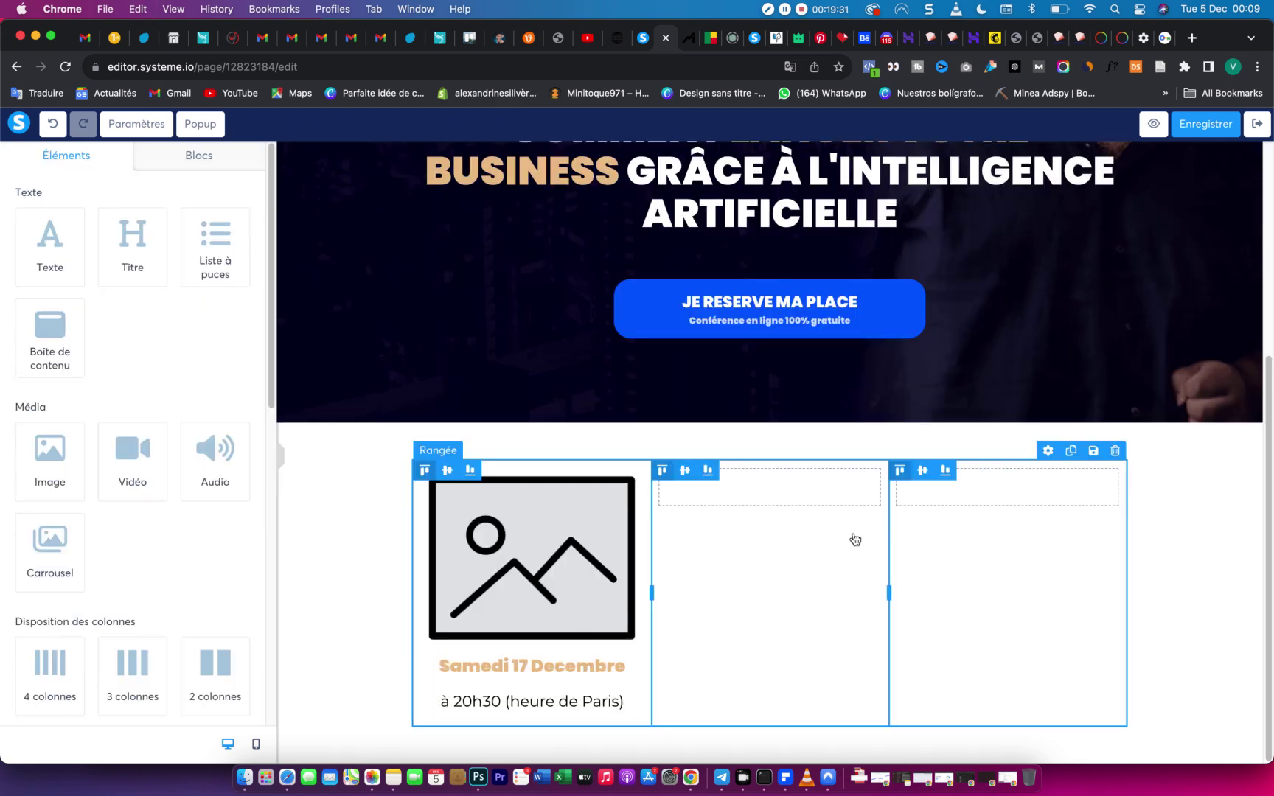
# Upload ezgif.com-gif-maker-50-.gif as the first column's image and reduce the image size to 93.
pyautogui.click(517, 545)
pyautogui.click(233, 221)
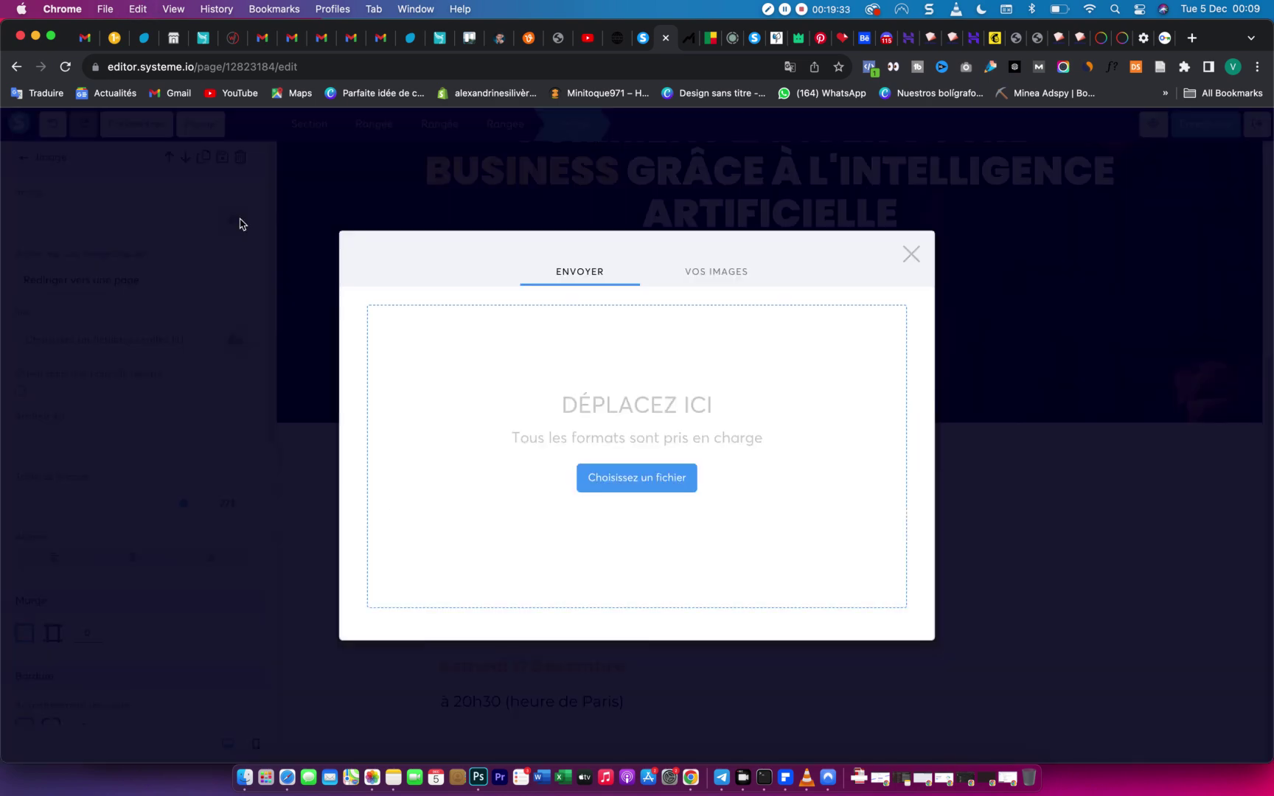
pyautogui.click(222, 745)
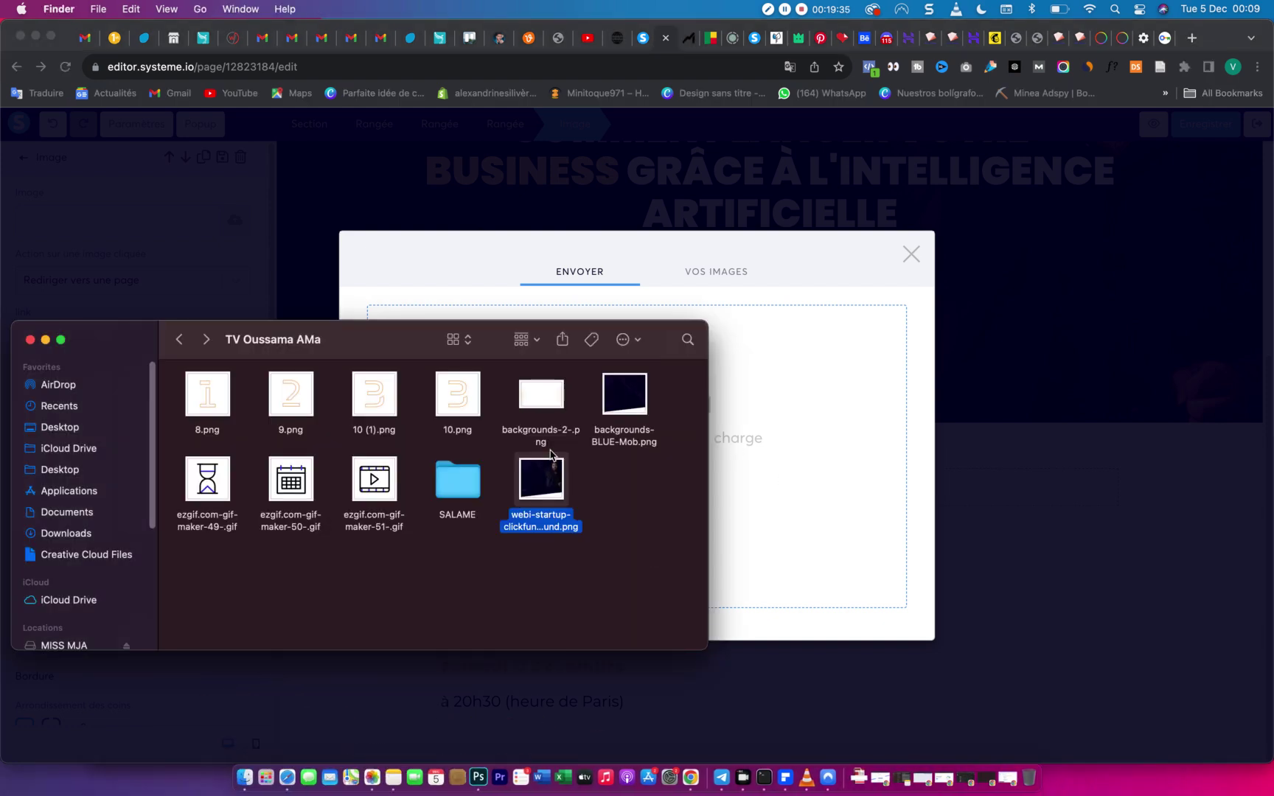
pyautogui.click(306, 520)
pyautogui.moveTo(306, 520); pyautogui.dragTo(816, 389)
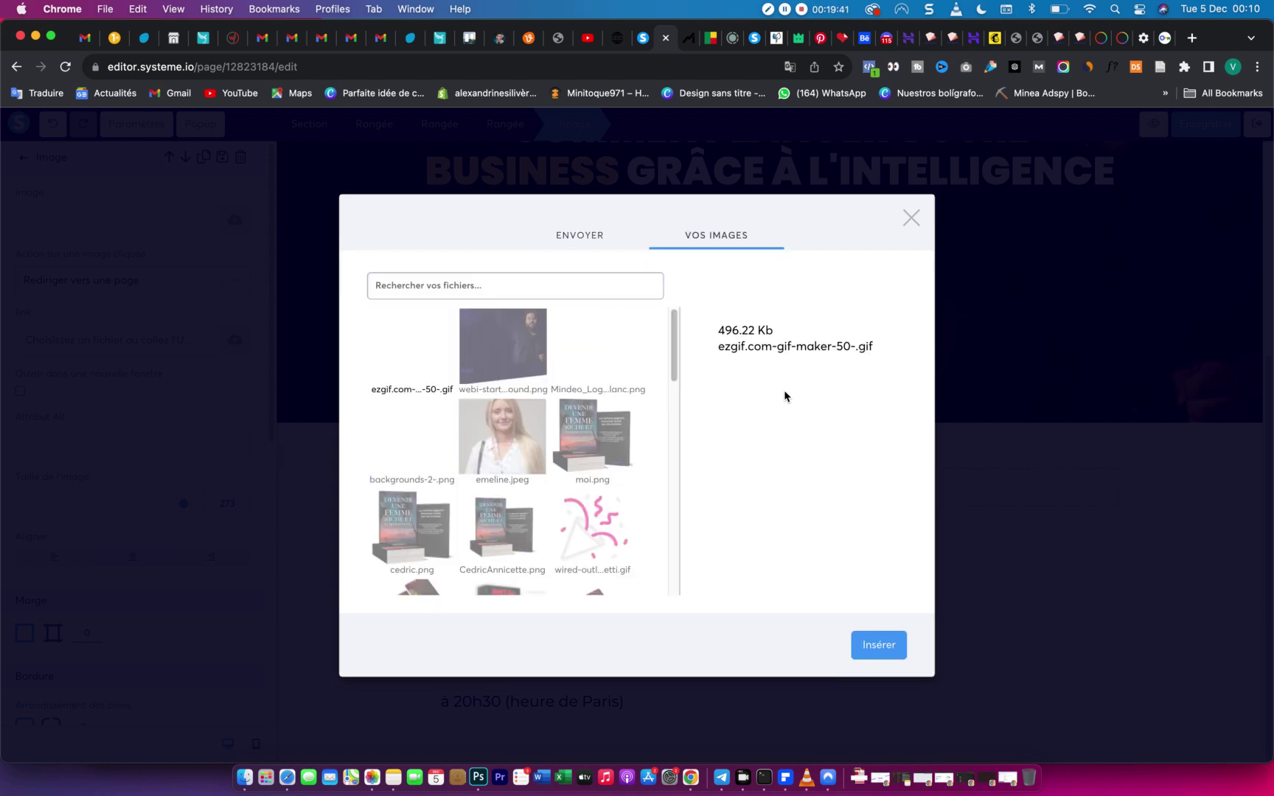
pyautogui.click(874, 647)
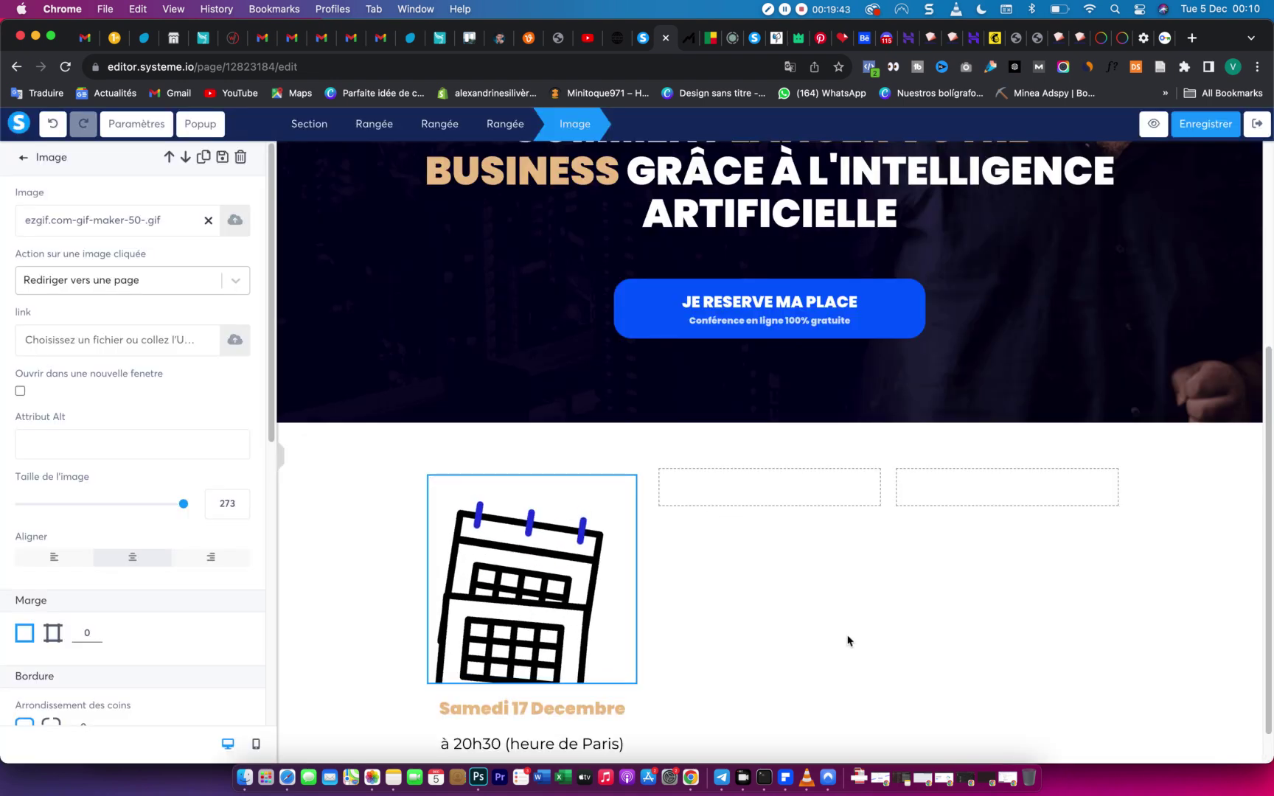
pyautogui.moveTo(184, 504); pyautogui.dragTo(78, 506)
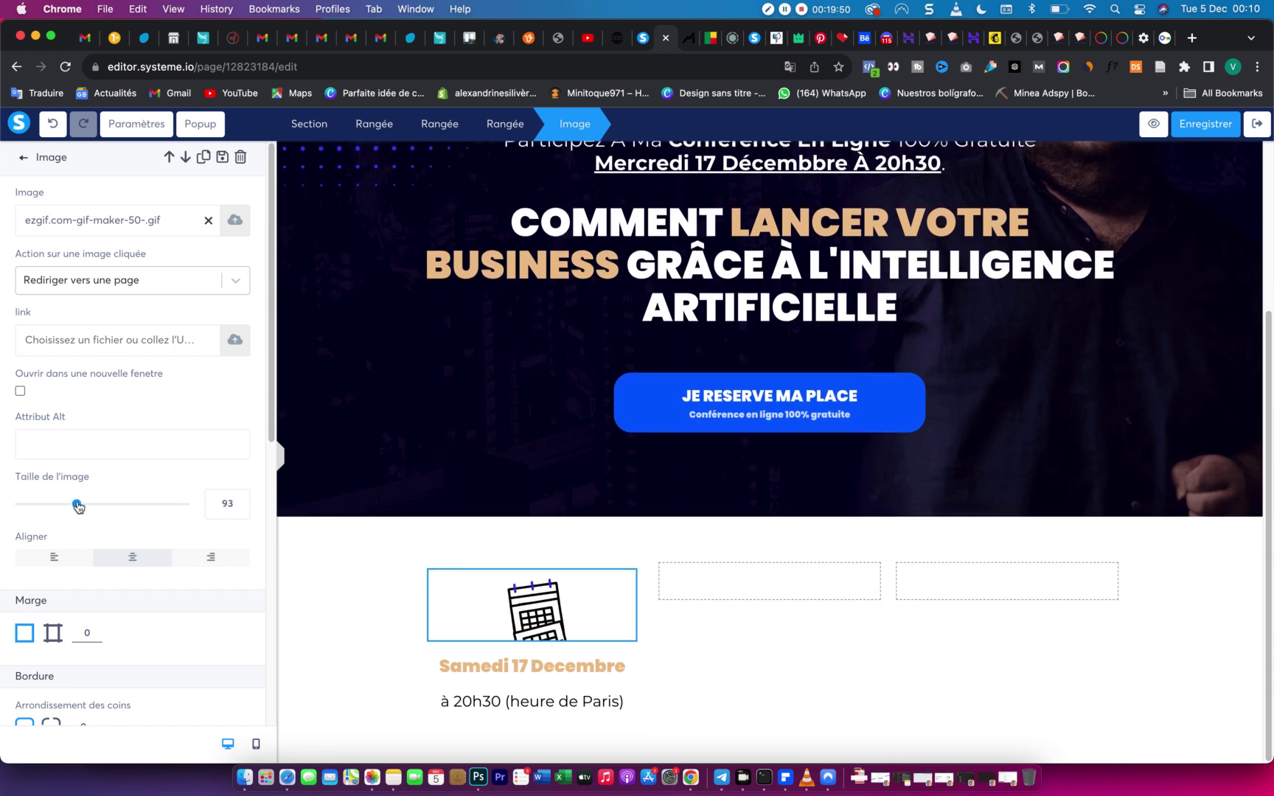
pyautogui.click(744, 672)
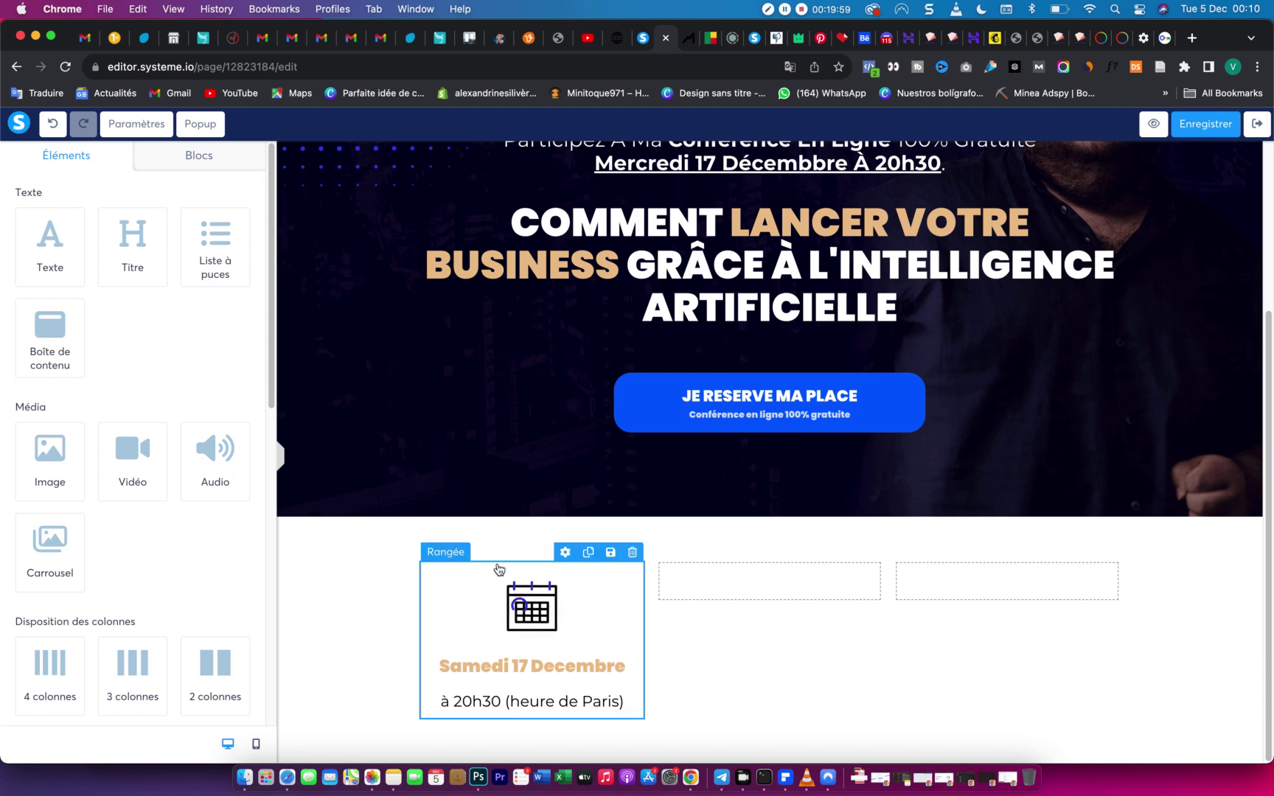
# Duplicate the first column's date block and place one copy in each of the two empty columns.
pyautogui.click(591, 553)
pyautogui.scroll(-2, 590, 516)
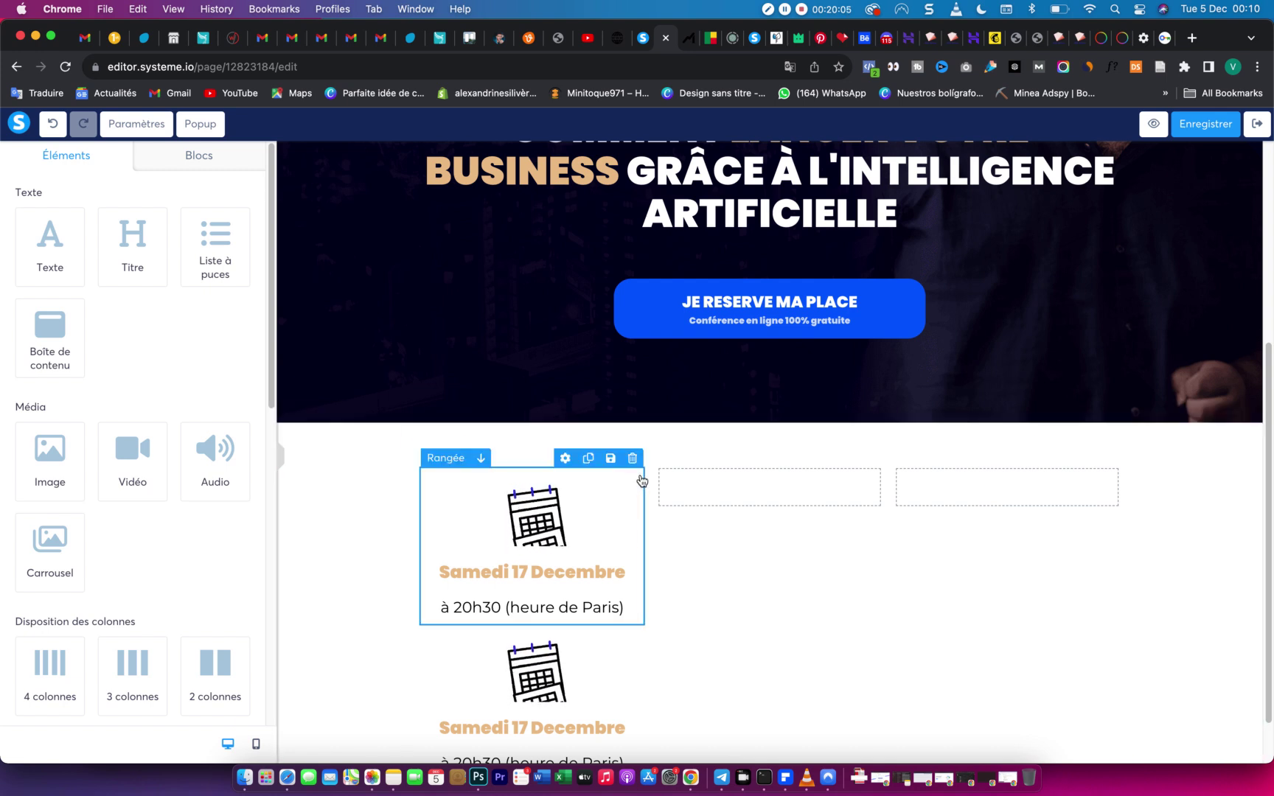
pyautogui.moveTo(435, 458); pyautogui.dragTo(458, 488)
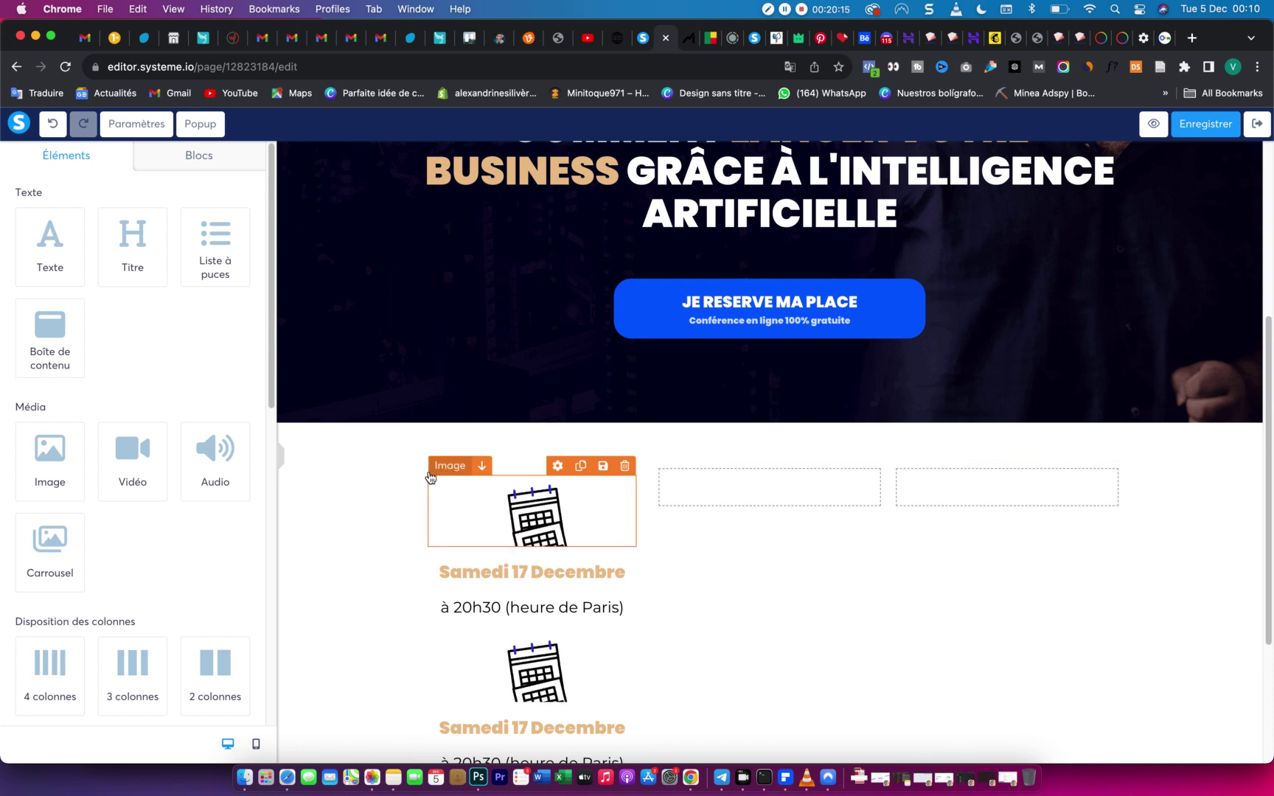
pyautogui.moveTo(427, 461); pyautogui.dragTo(899, 495)
pyautogui.moveTo(431, 463); pyautogui.dragTo(730, 535)
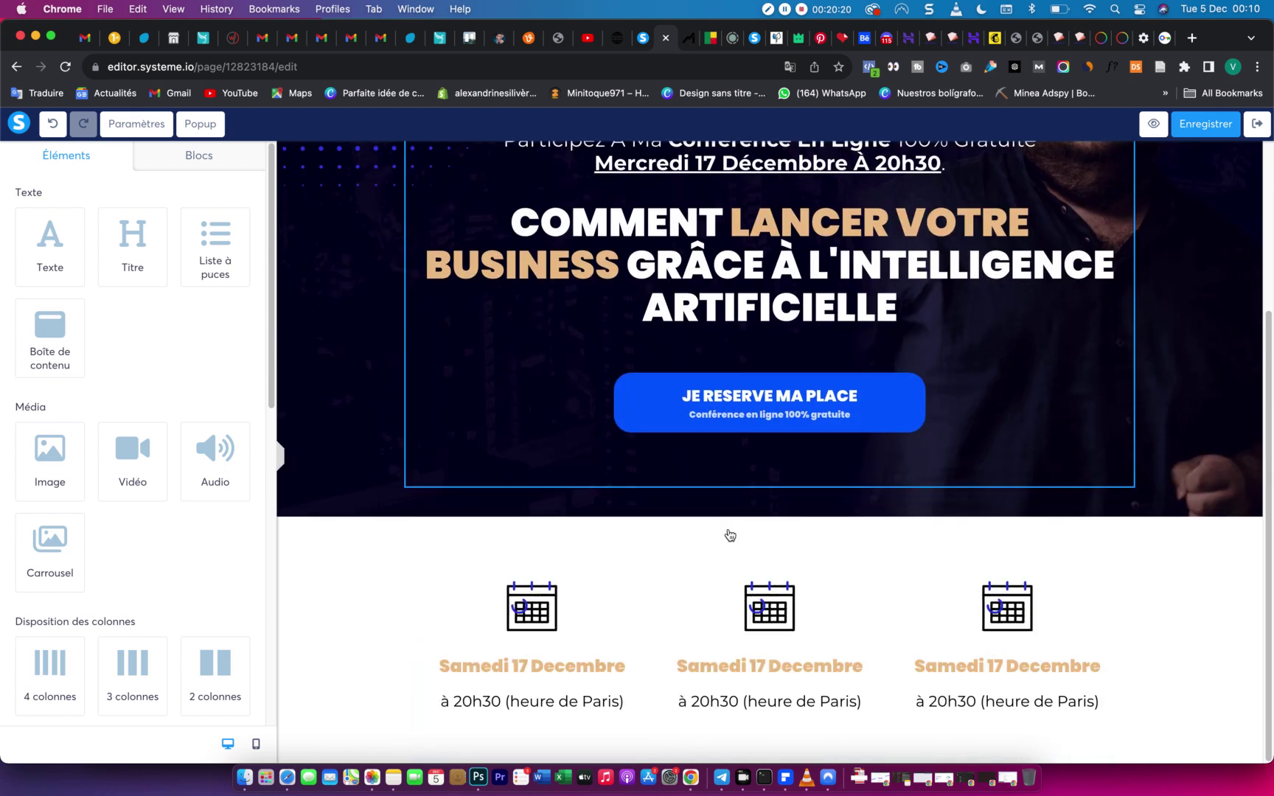
# Replace the second column's calendar icon with the hourglass image ezgif.com-gif-maker-49-.gif.
pyautogui.click(763, 614)
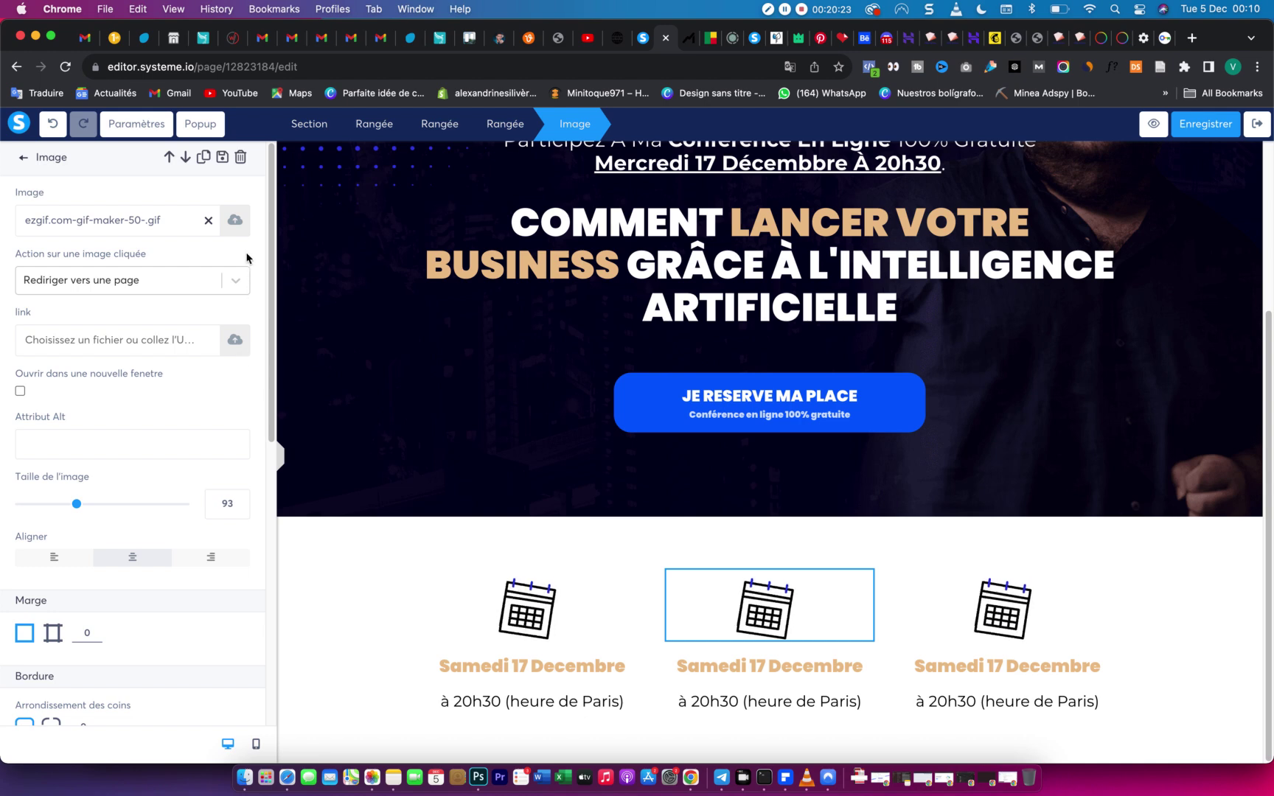
pyautogui.click(230, 221)
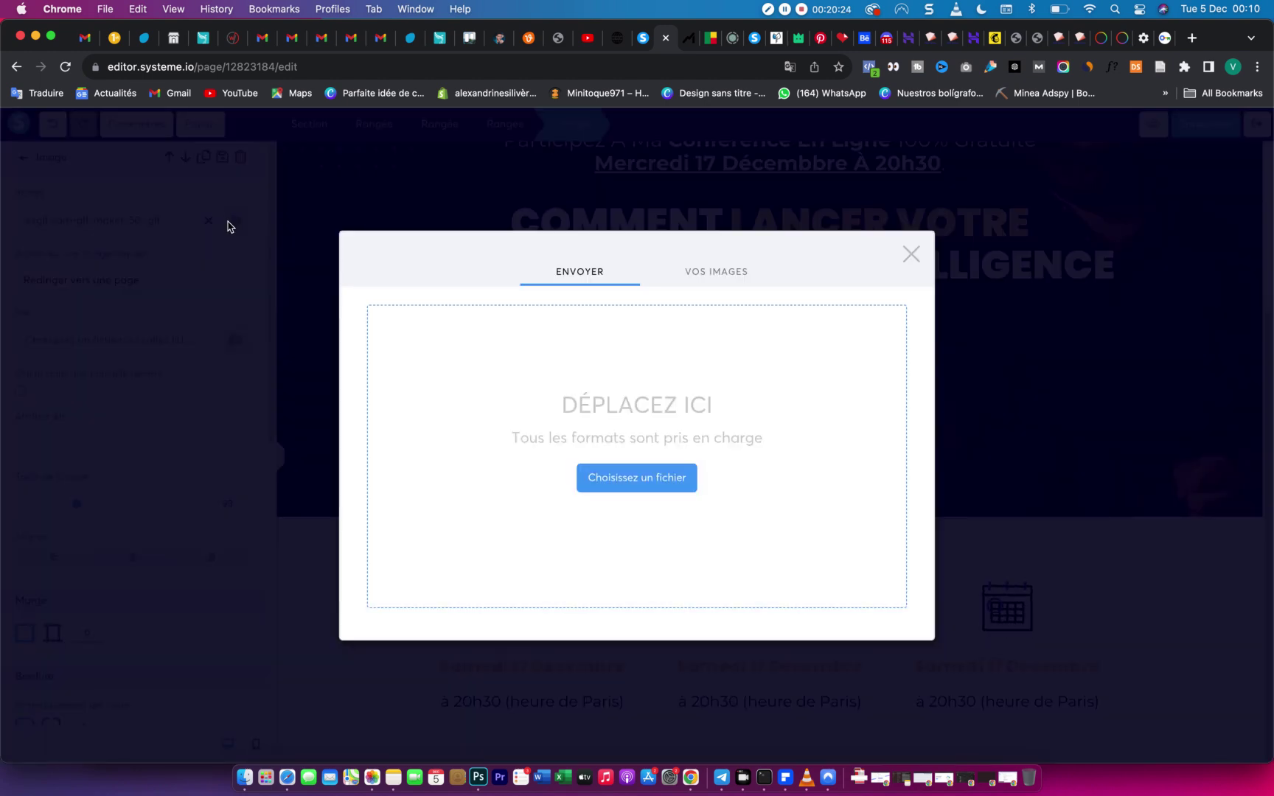
pyautogui.click(244, 777)
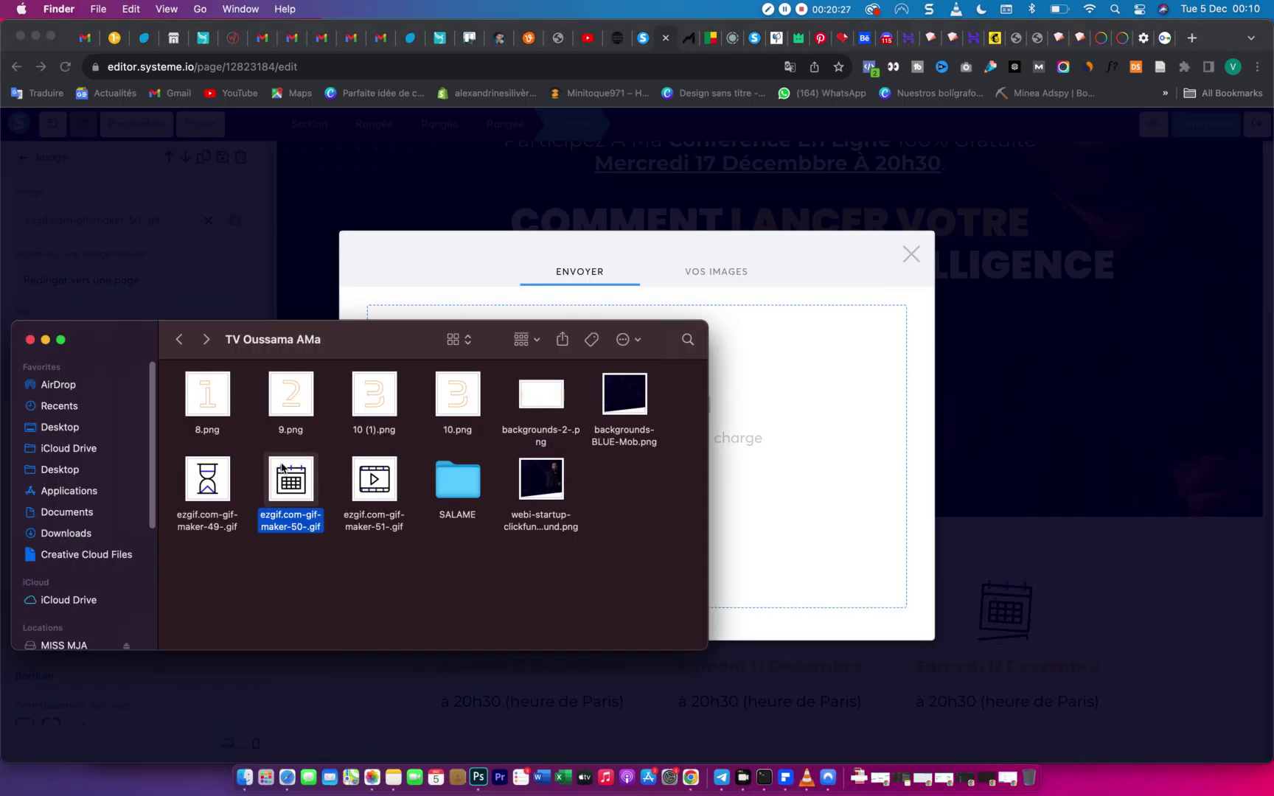
pyautogui.moveTo(201, 495); pyautogui.dragTo(822, 429)
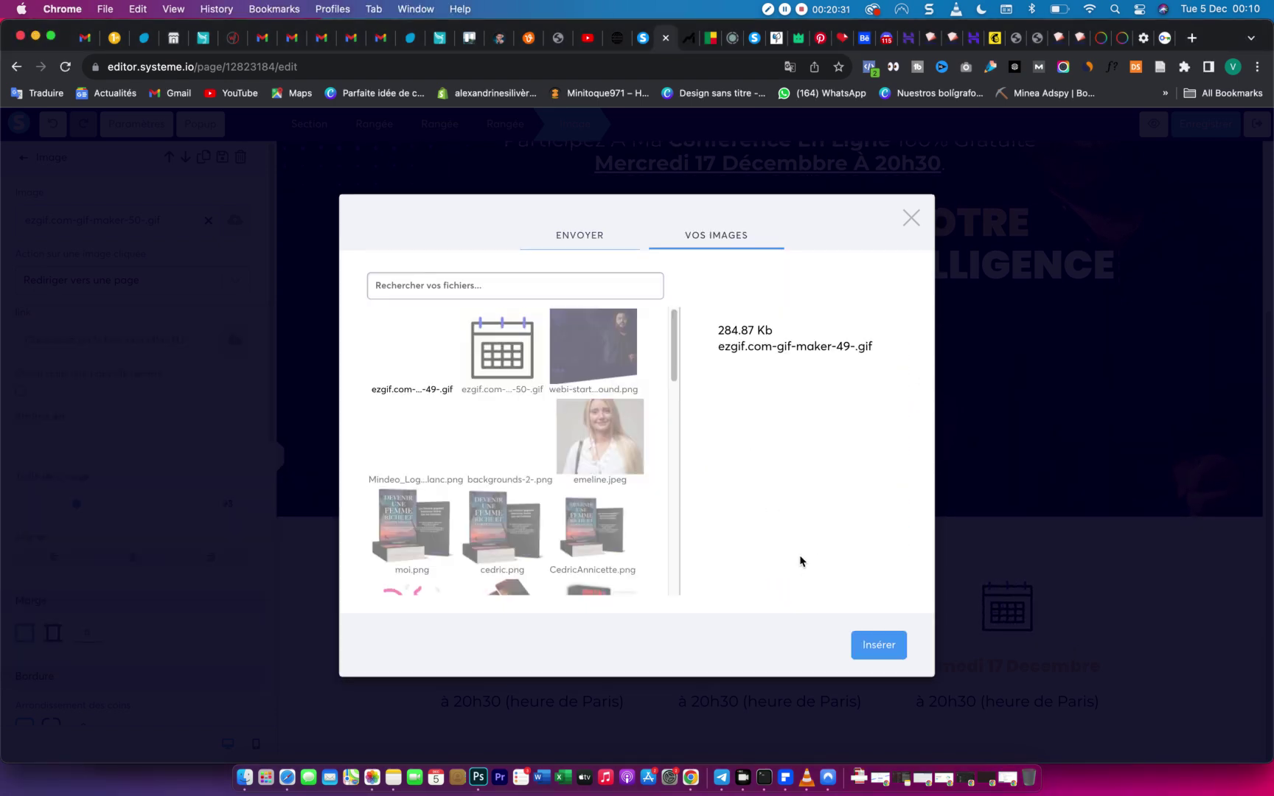
pyautogui.click(885, 648)
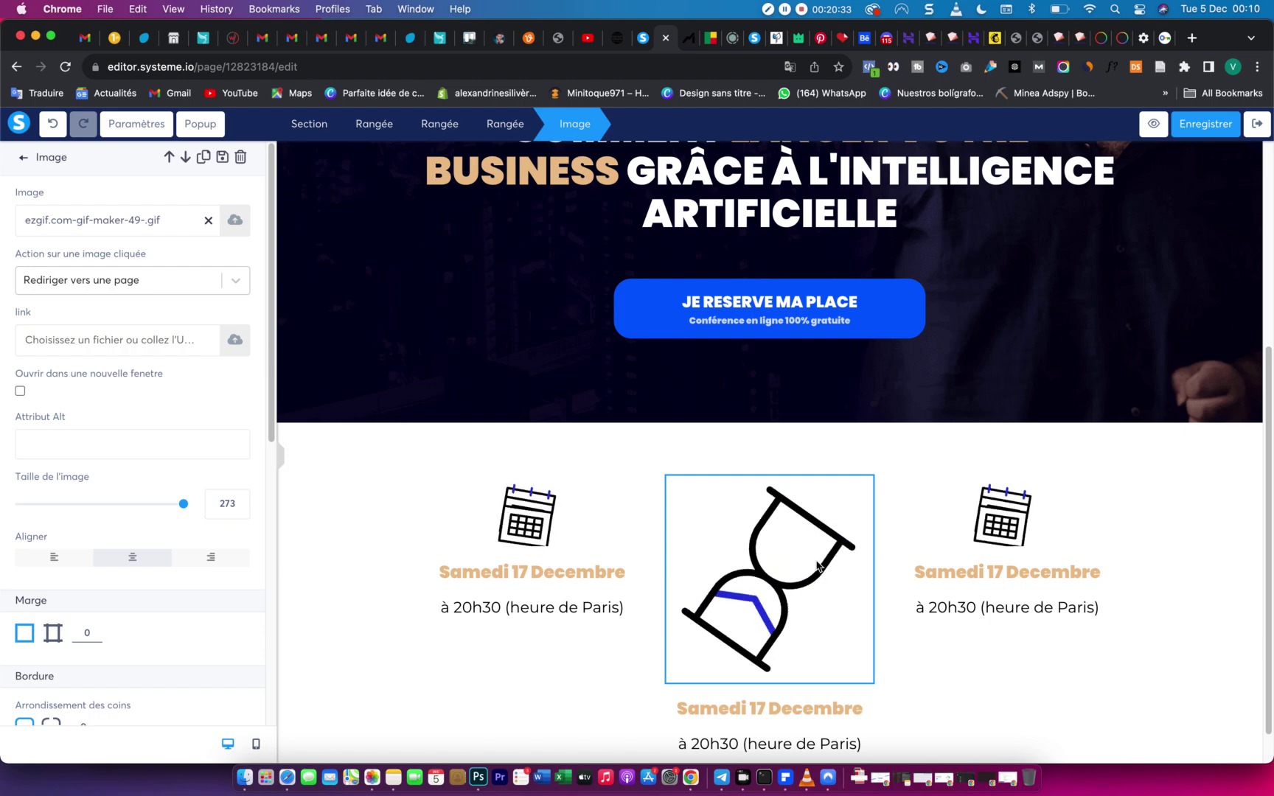
# Set the hourglass image's size to 93, matching the first column's icon.
pyautogui.click(531, 514)
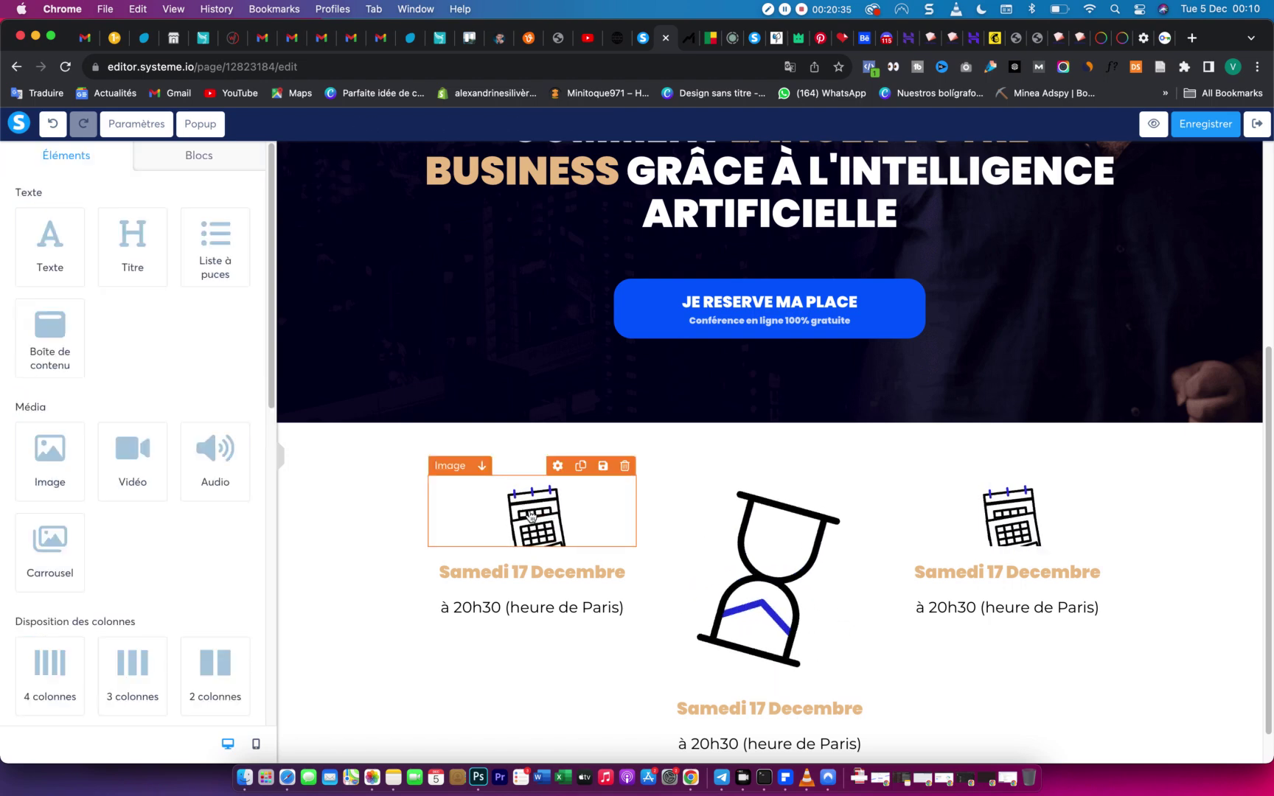
pyautogui.click(738, 560)
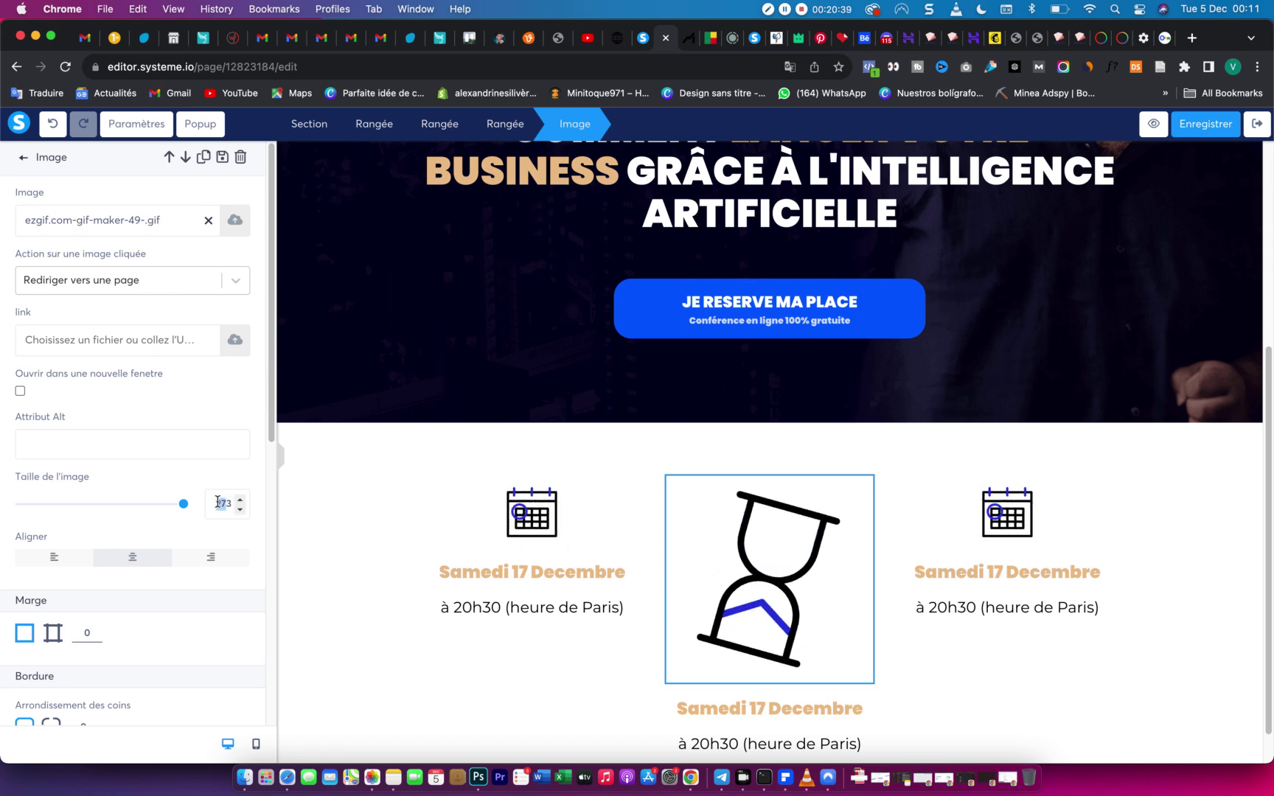
pyautogui.moveTo(226, 502); pyautogui.dragTo(218, 502)
pyautogui.write('93')
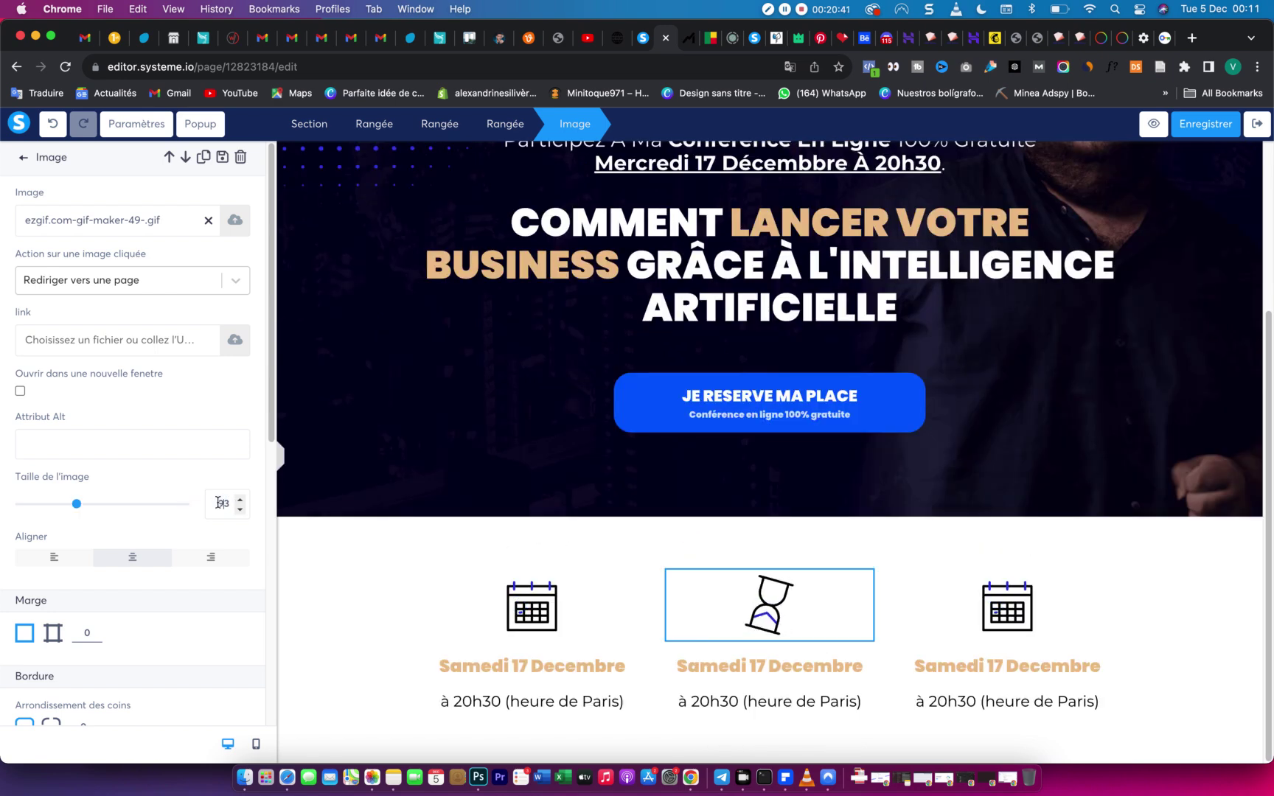
# Replace the third column's calendar icon with the video image ezgif.com-gif-maker-51-.gif and set its size to 93.
pyautogui.click(947, 620)
pyautogui.click(235, 221)
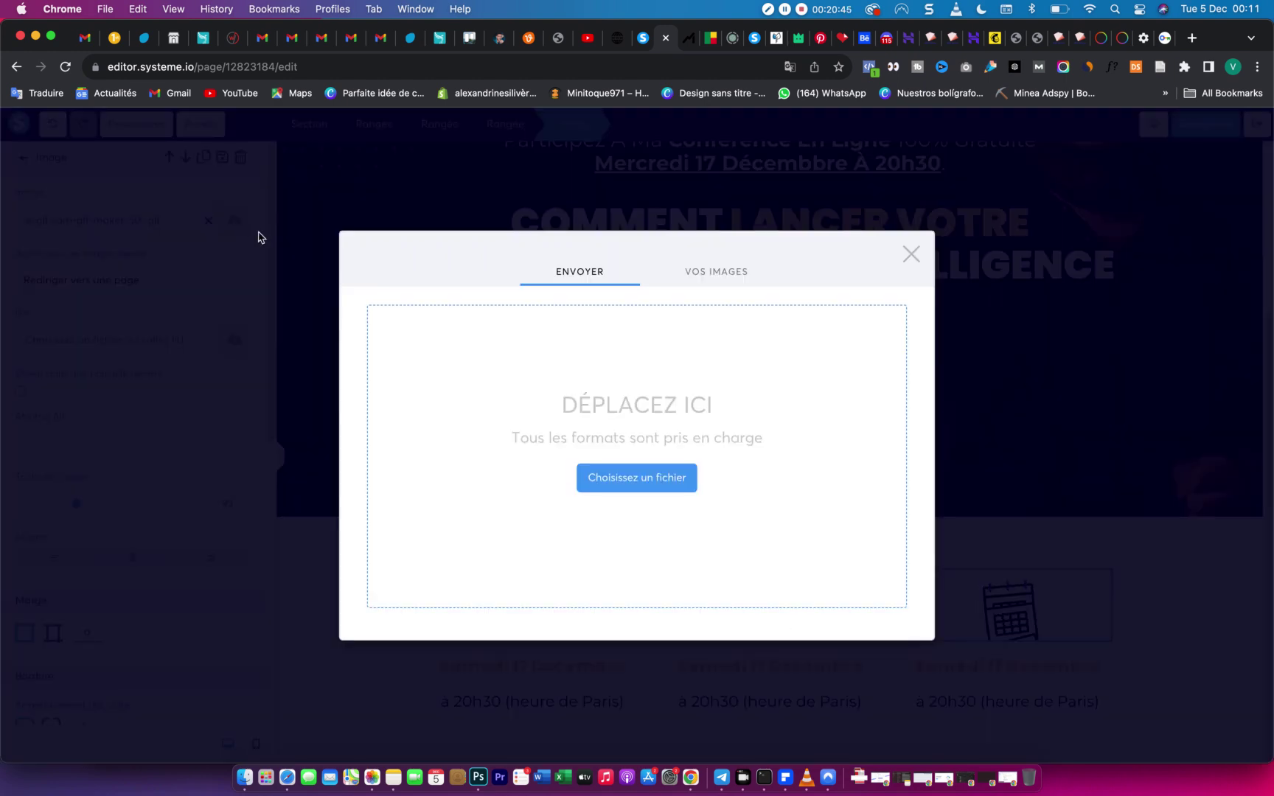
pyautogui.click(244, 760)
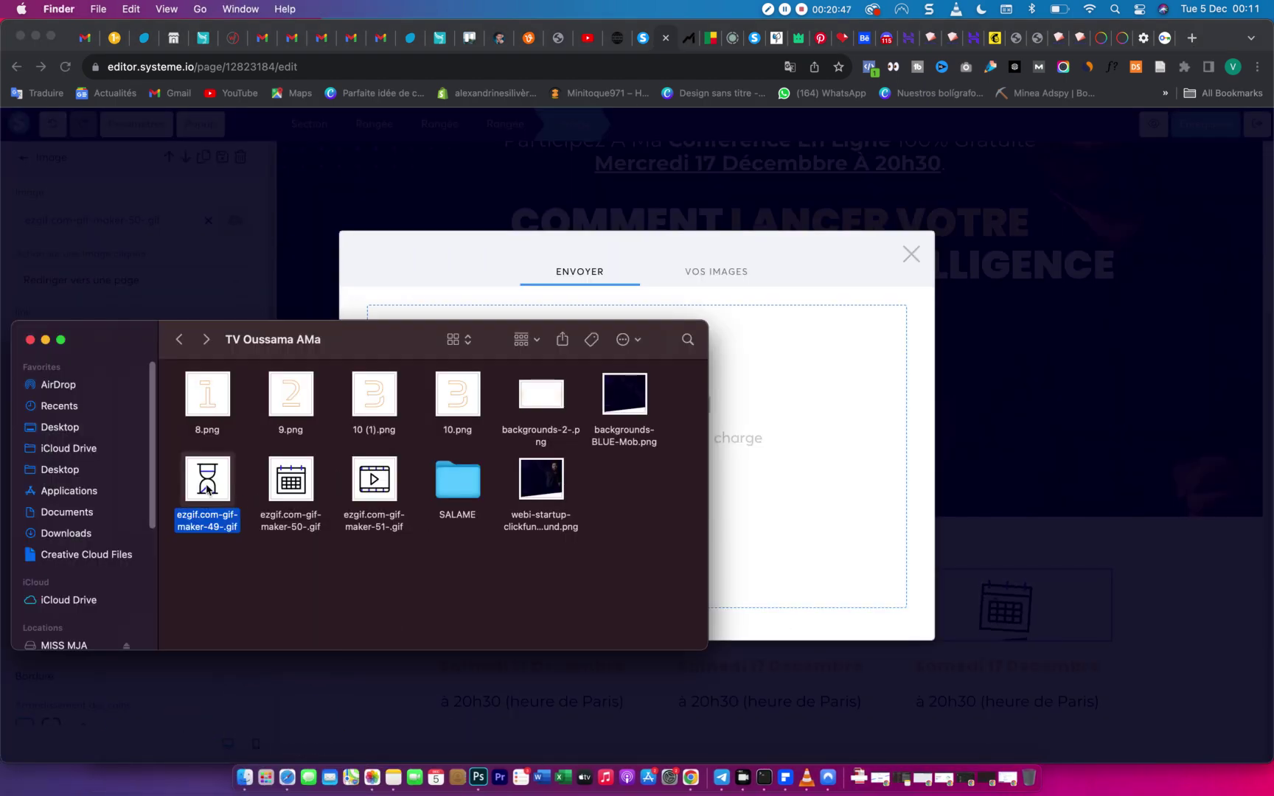
pyautogui.moveTo(380, 487); pyautogui.dragTo(795, 501)
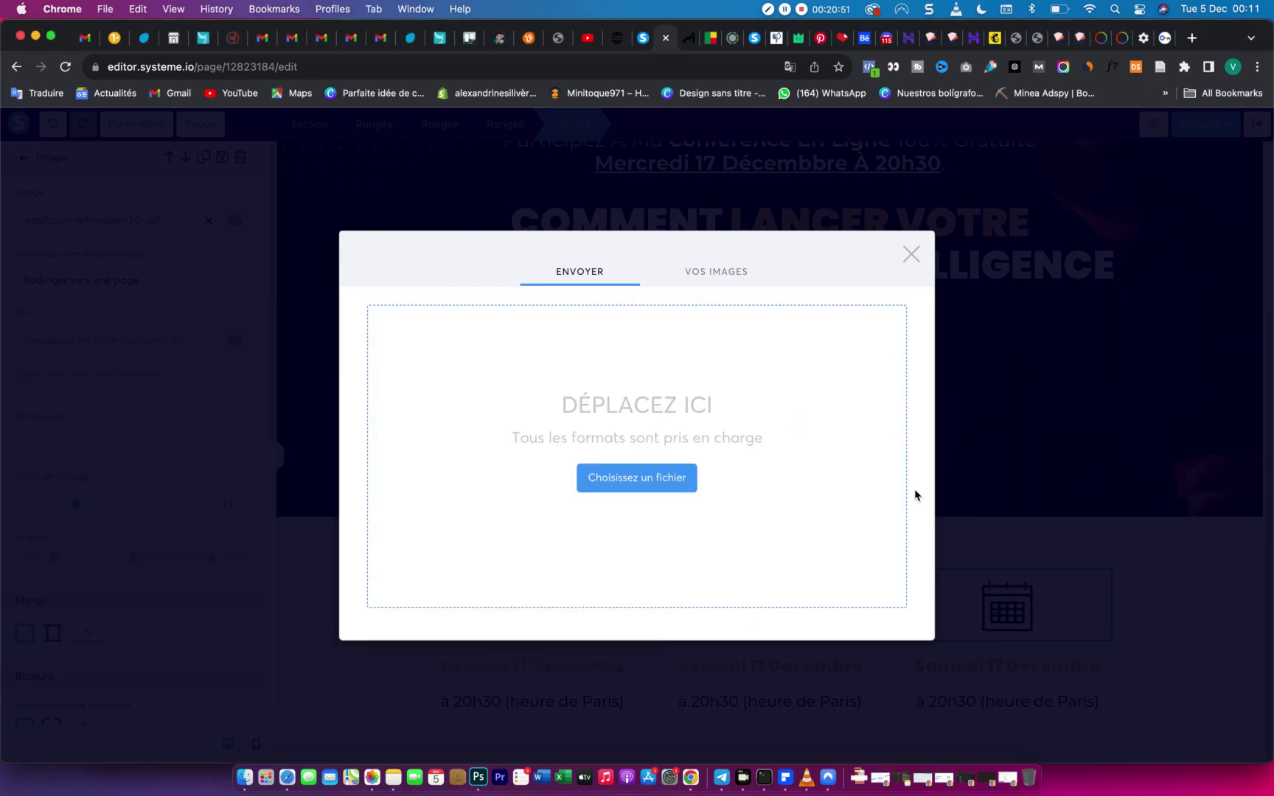
pyautogui.click(885, 642)
pyautogui.moveTo(235, 510); pyautogui.dragTo(204, 505)
pyautogui.write('93')
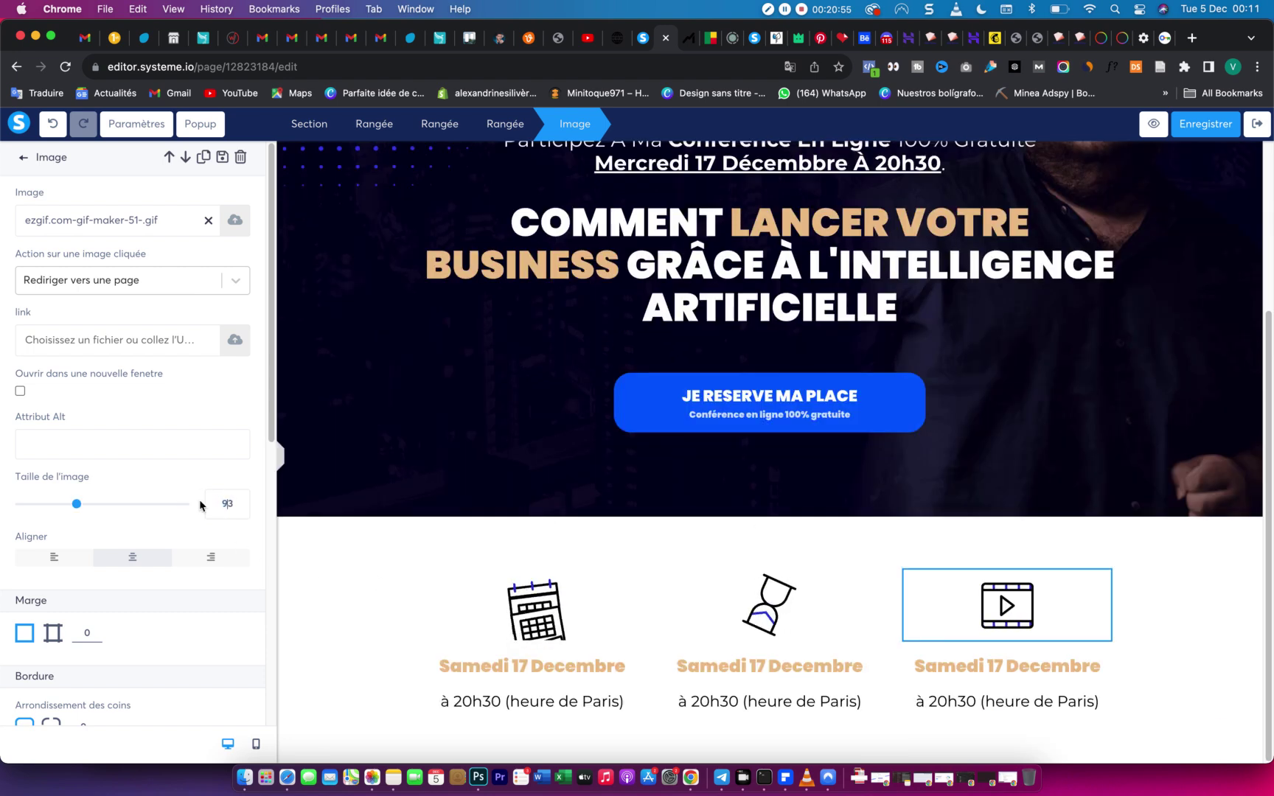
pyautogui.click(1120, 565)
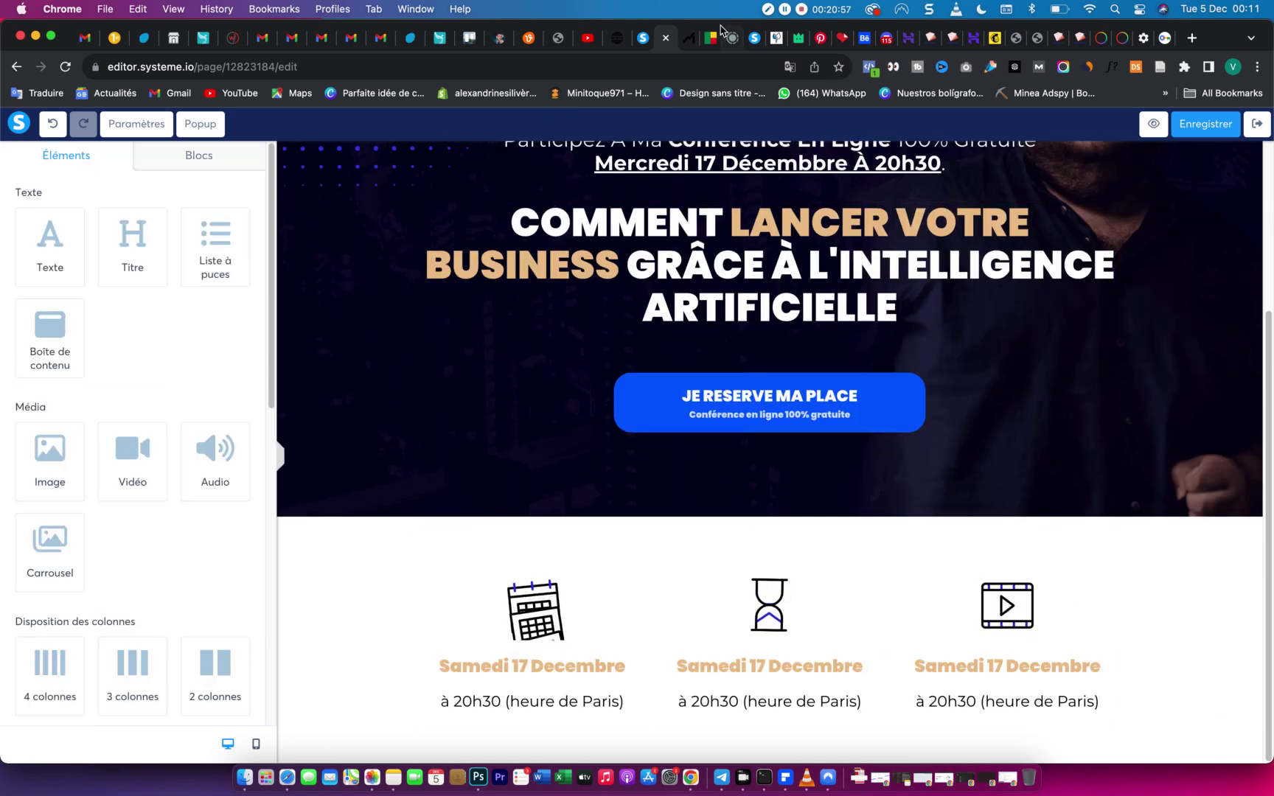
# Copy "90 Minutes" from the Mindeo reference page and replace the second column's title with it.
pyautogui.hotkey('ctrl', 'Tab')
pyautogui.moveTo(666, 273); pyautogui.dragTo(586, 263)
pyautogui.press('super+c')
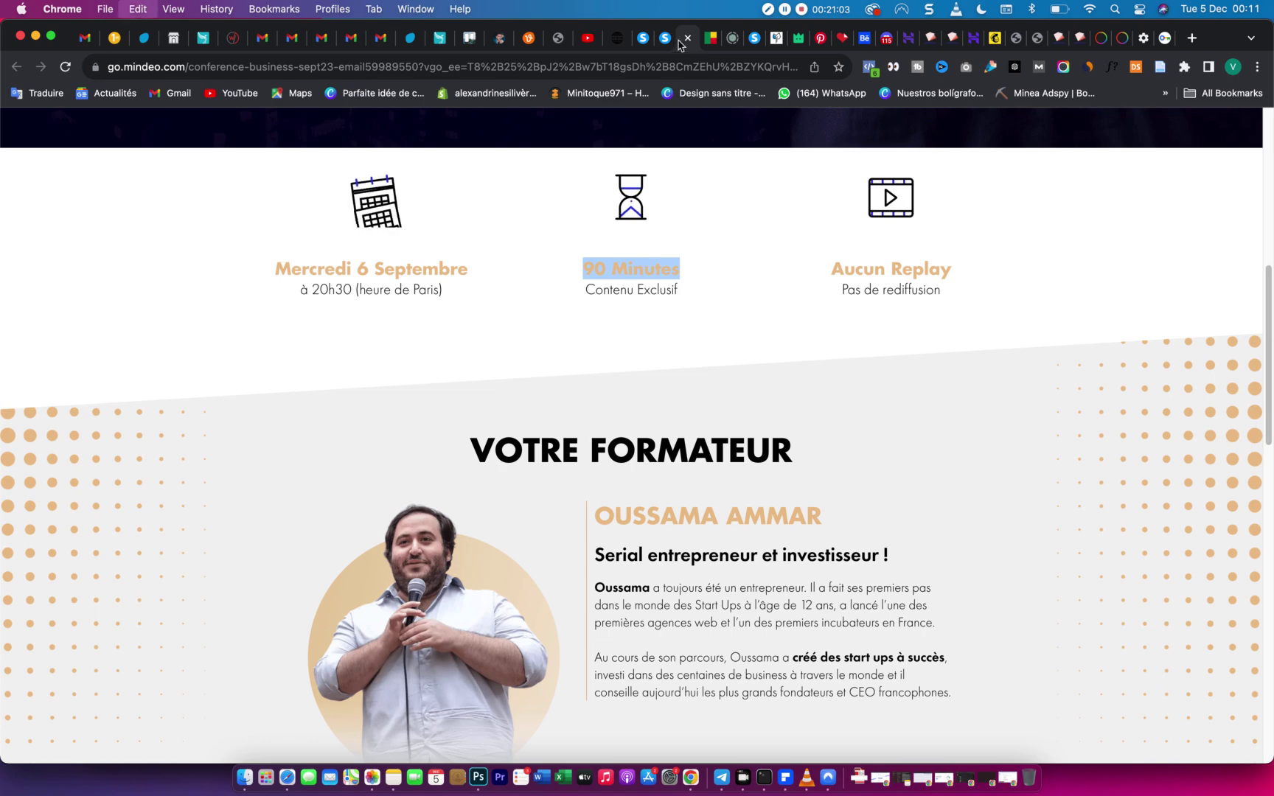
pyautogui.hotkey('ctrl', 'shift', 'Tab')
pyautogui.click(806, 669)
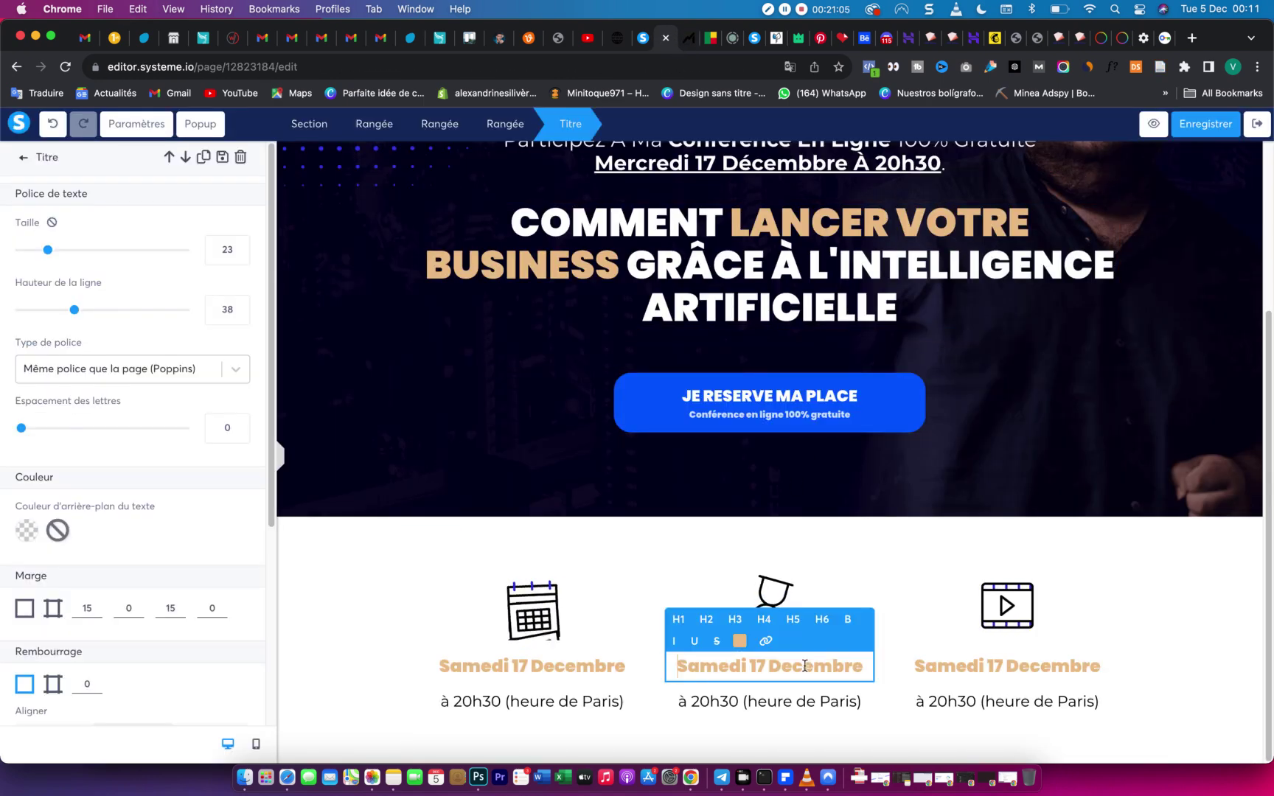
pyautogui.press('super+a')
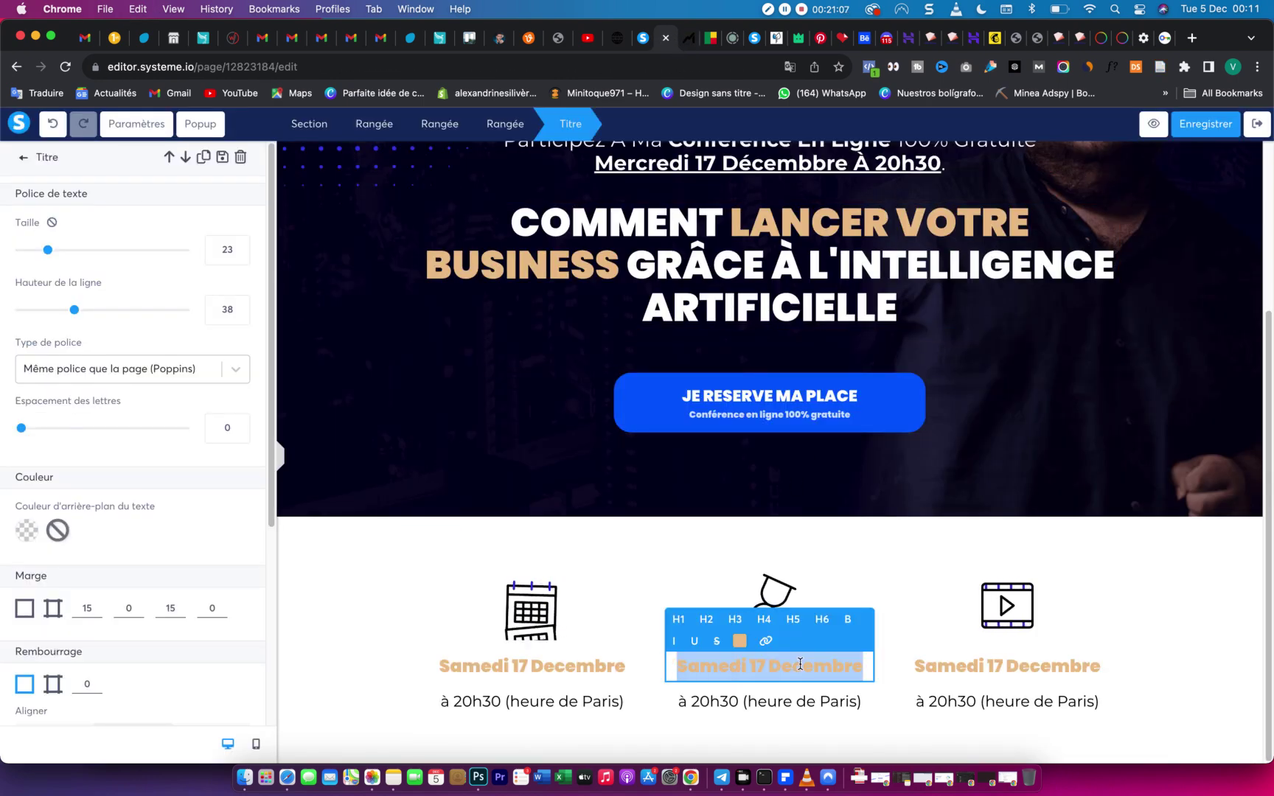
pyautogui.press('super+v')
# Colour the "90 Minutes" title with the saved beige EAC18C.
pyautogui.doubleClick(785, 664)
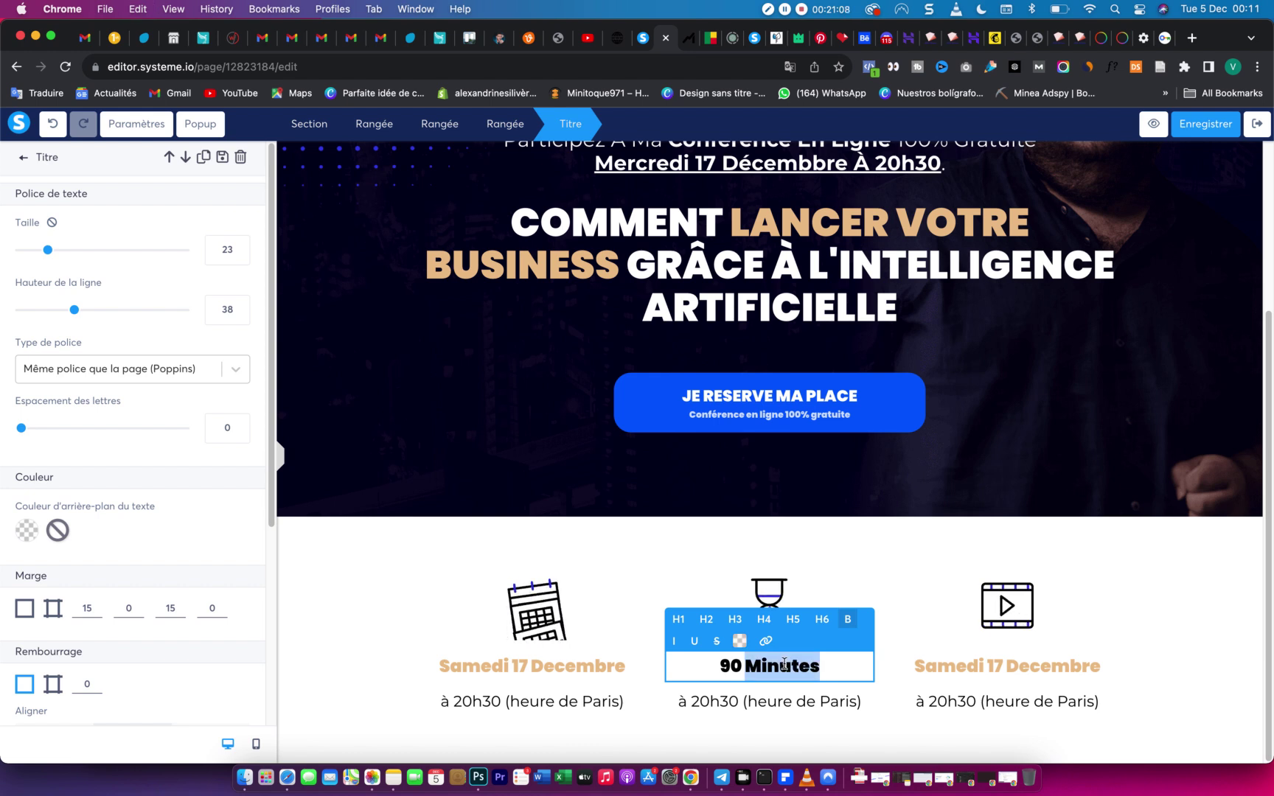
pyautogui.click(740, 640)
pyautogui.click(764, 635)
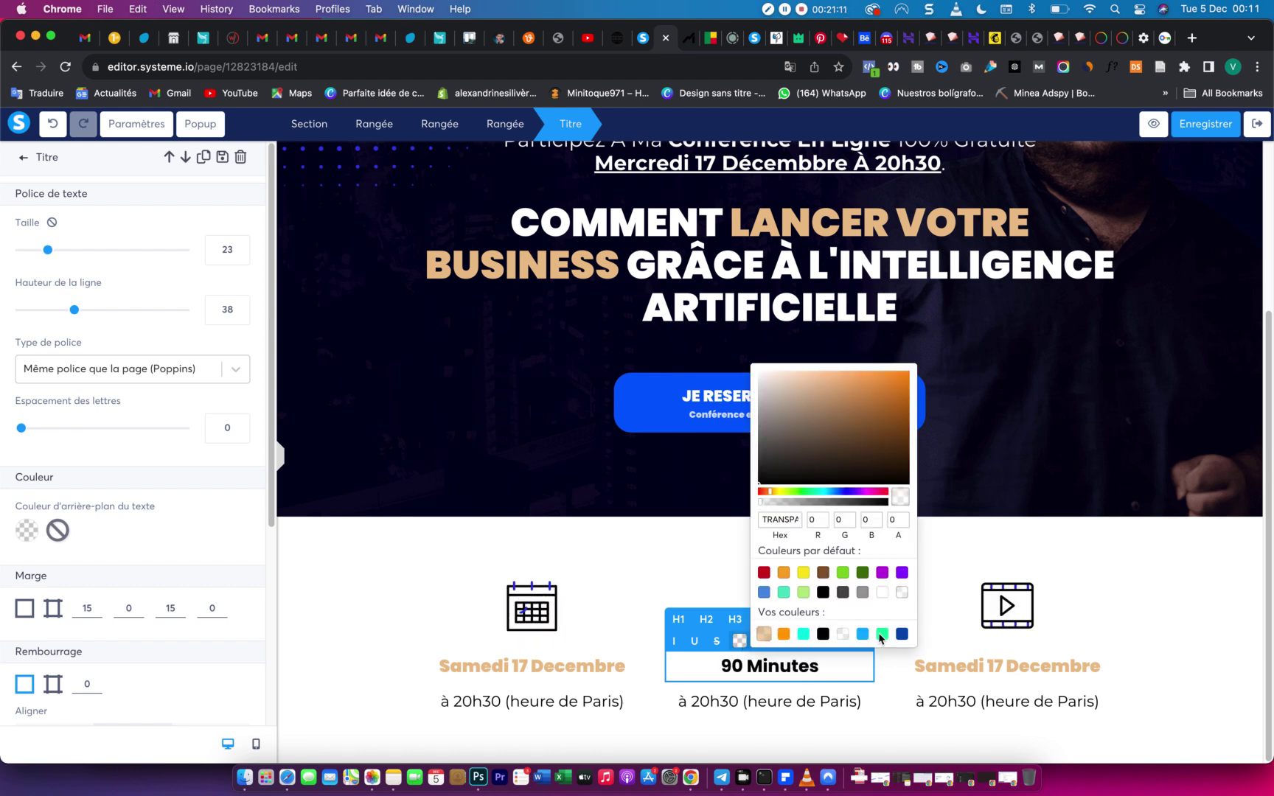
# Copy "Aucun Replay" from the Mindeo reference page and replace the third column's title with it.
pyautogui.click(712, 44)
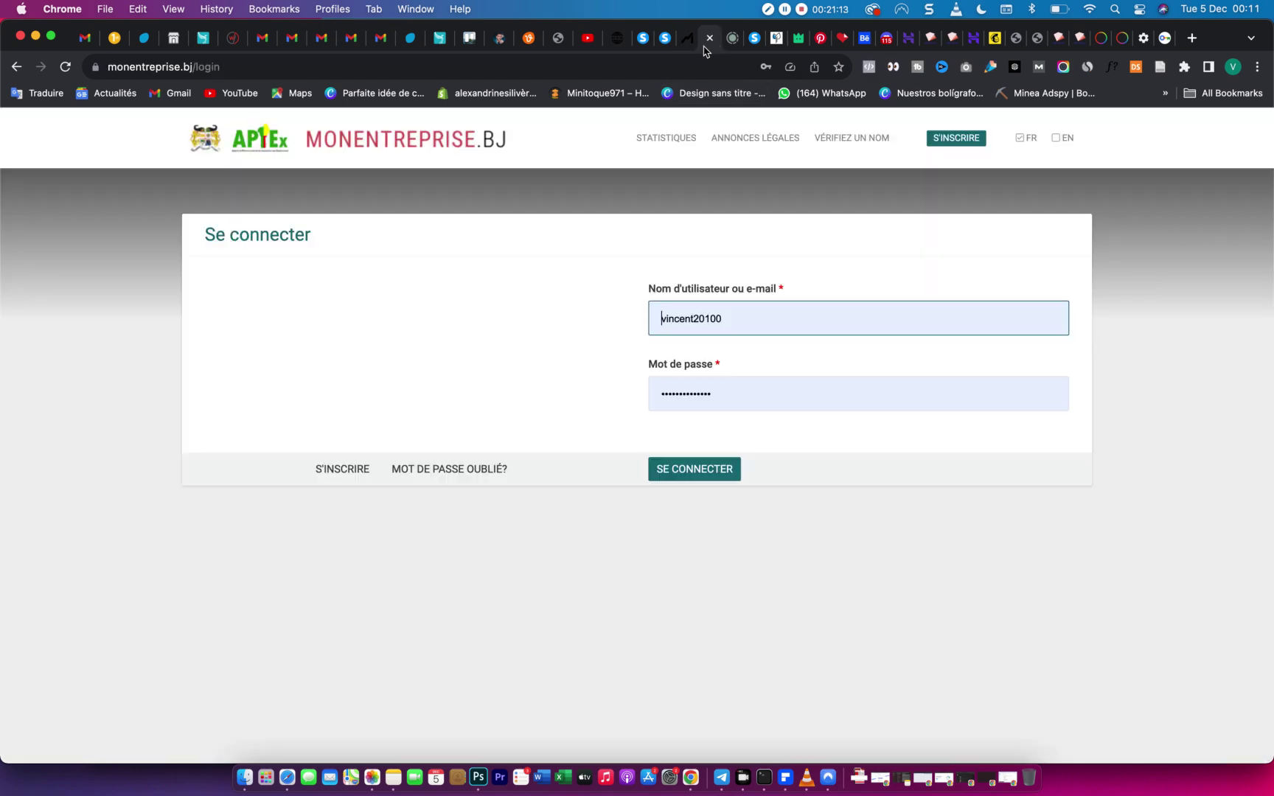
pyautogui.click(690, 44)
pyautogui.moveTo(945, 274); pyautogui.dragTo(827, 271)
pyautogui.press('super+c')
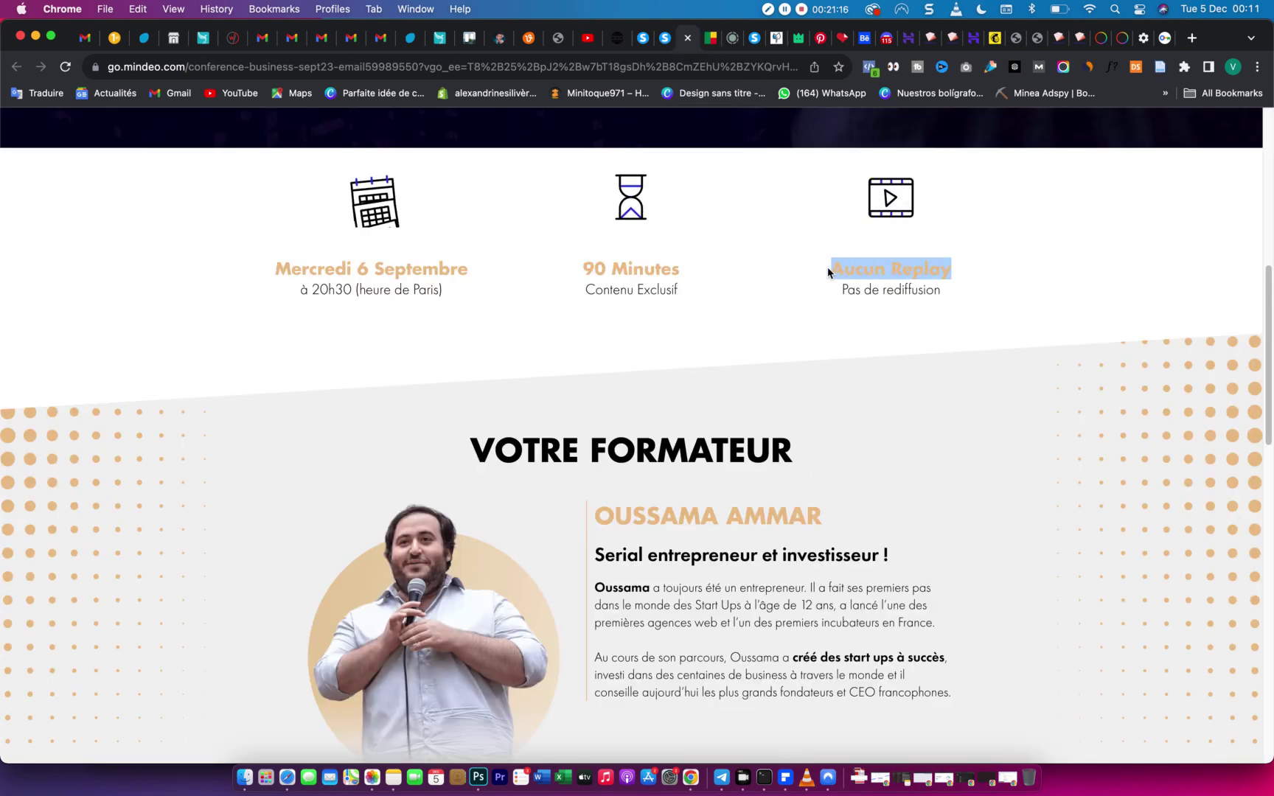
pyautogui.click(661, 43)
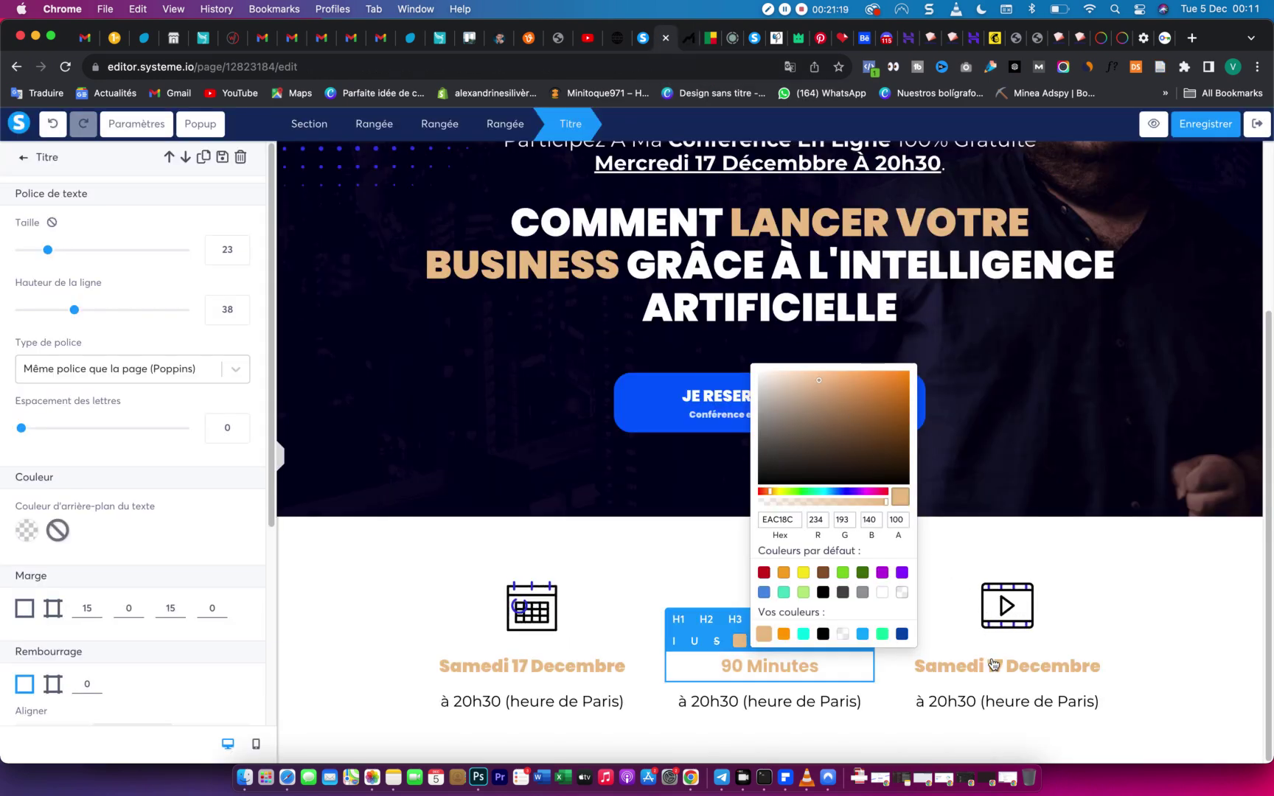
pyautogui.click(993, 664)
pyautogui.click(1021, 665)
pyautogui.press('super+v')
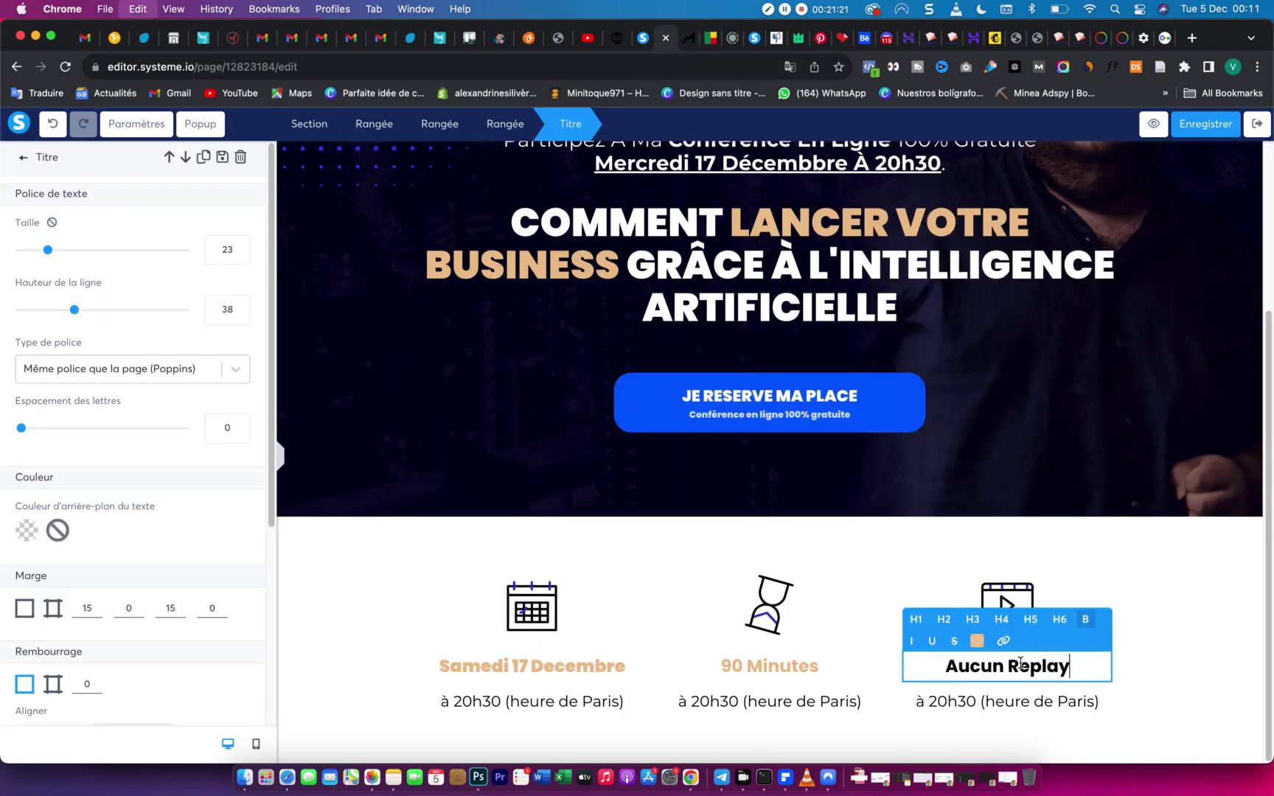
# Colour the whole "Aucun Replay" title with the saved beige EAC18C.
pyautogui.tripleClick(1020, 664)
pyautogui.click(977, 640)
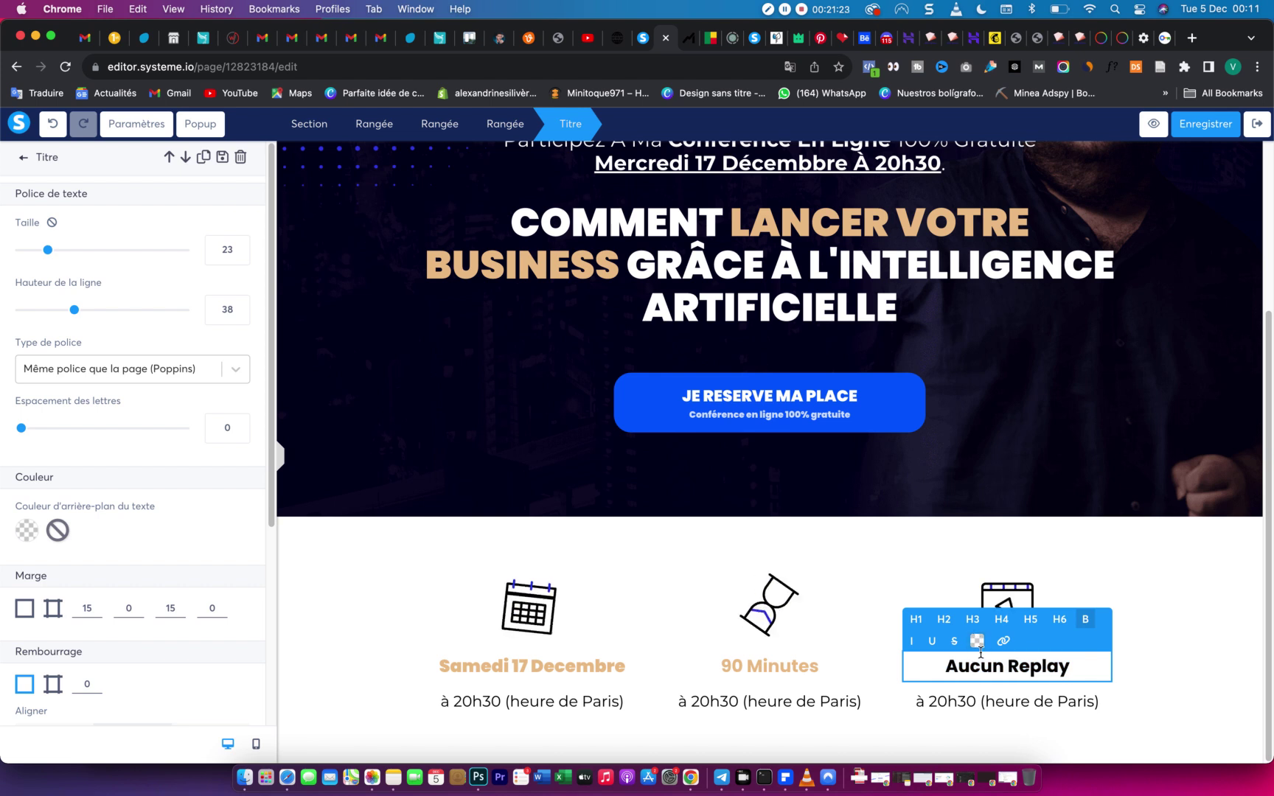
pyautogui.click(977, 642)
pyautogui.click(1001, 634)
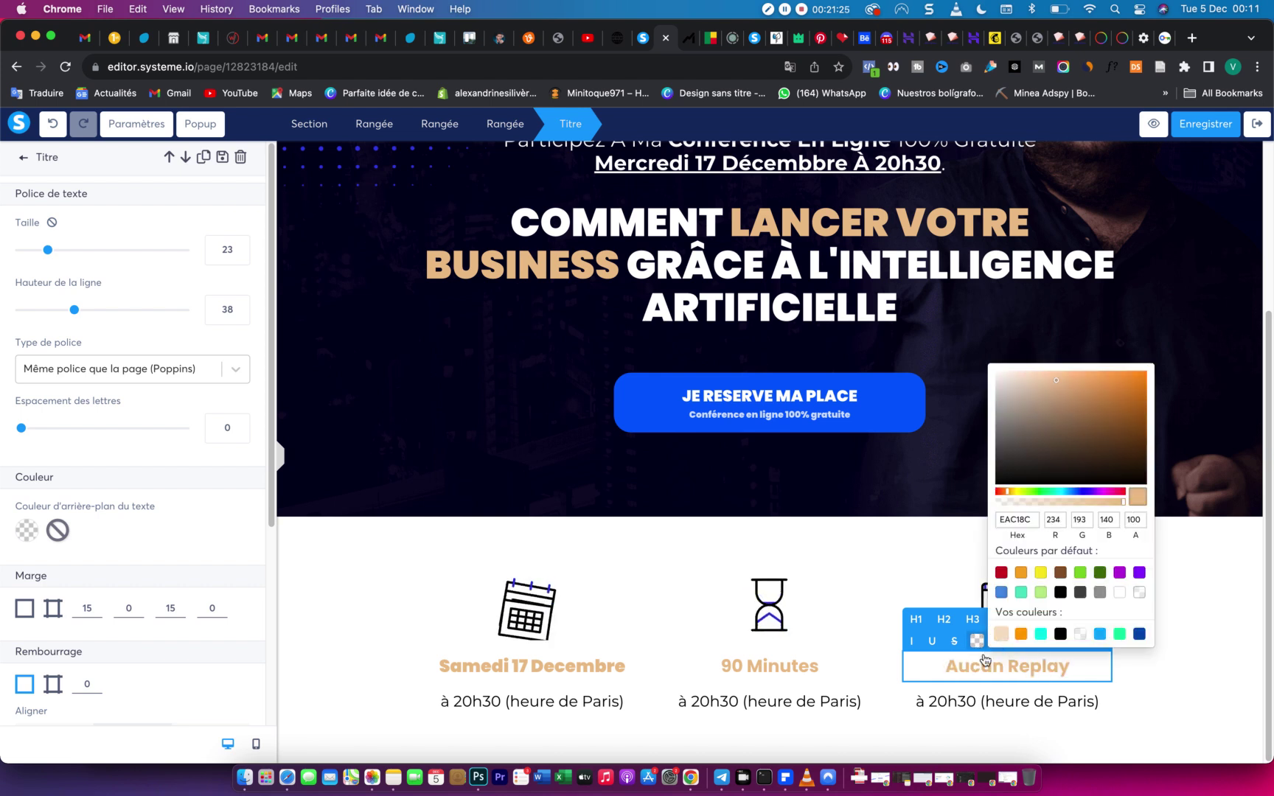
# Copy "Pas de rediffusion" from the Mindeo reference page and replace the text below the third column's title with it.
pyautogui.click(690, 40)
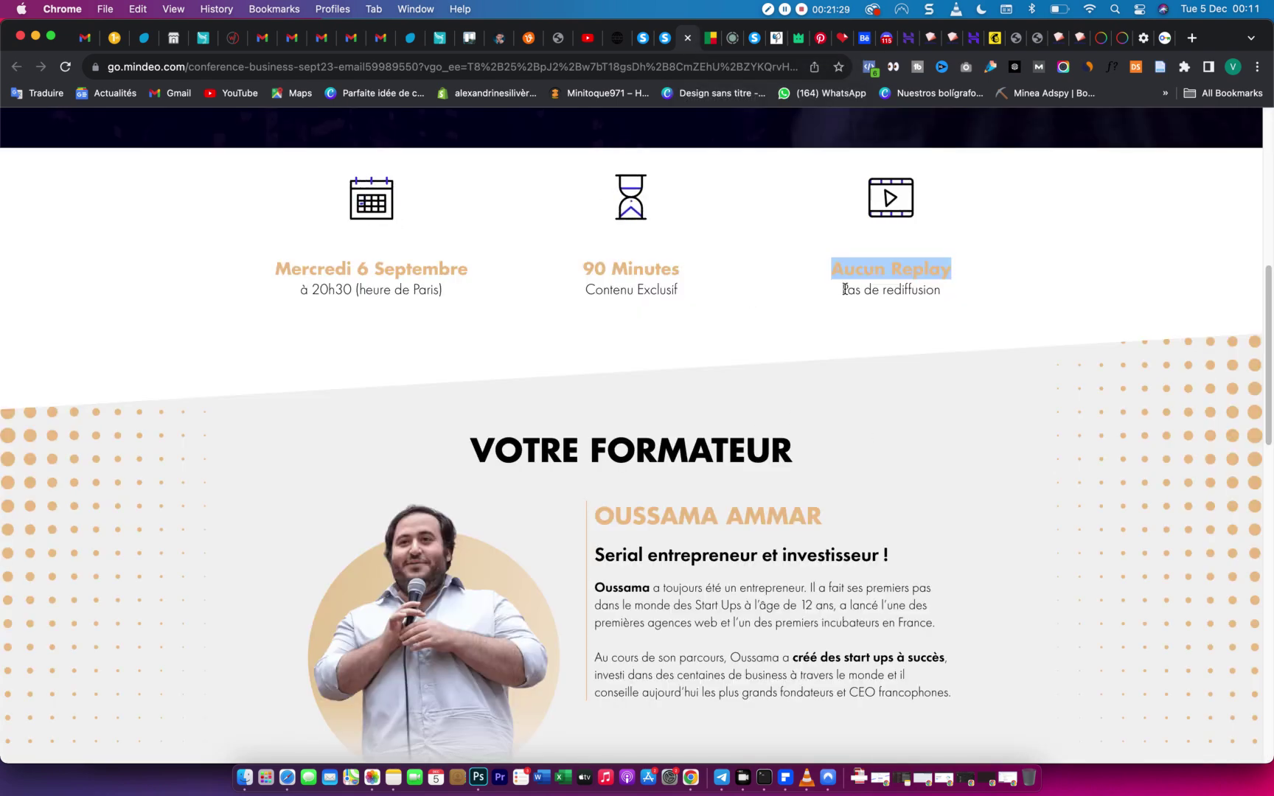
pyautogui.moveTo(845, 289); pyautogui.dragTo(966, 293)
pyautogui.press('super+c')
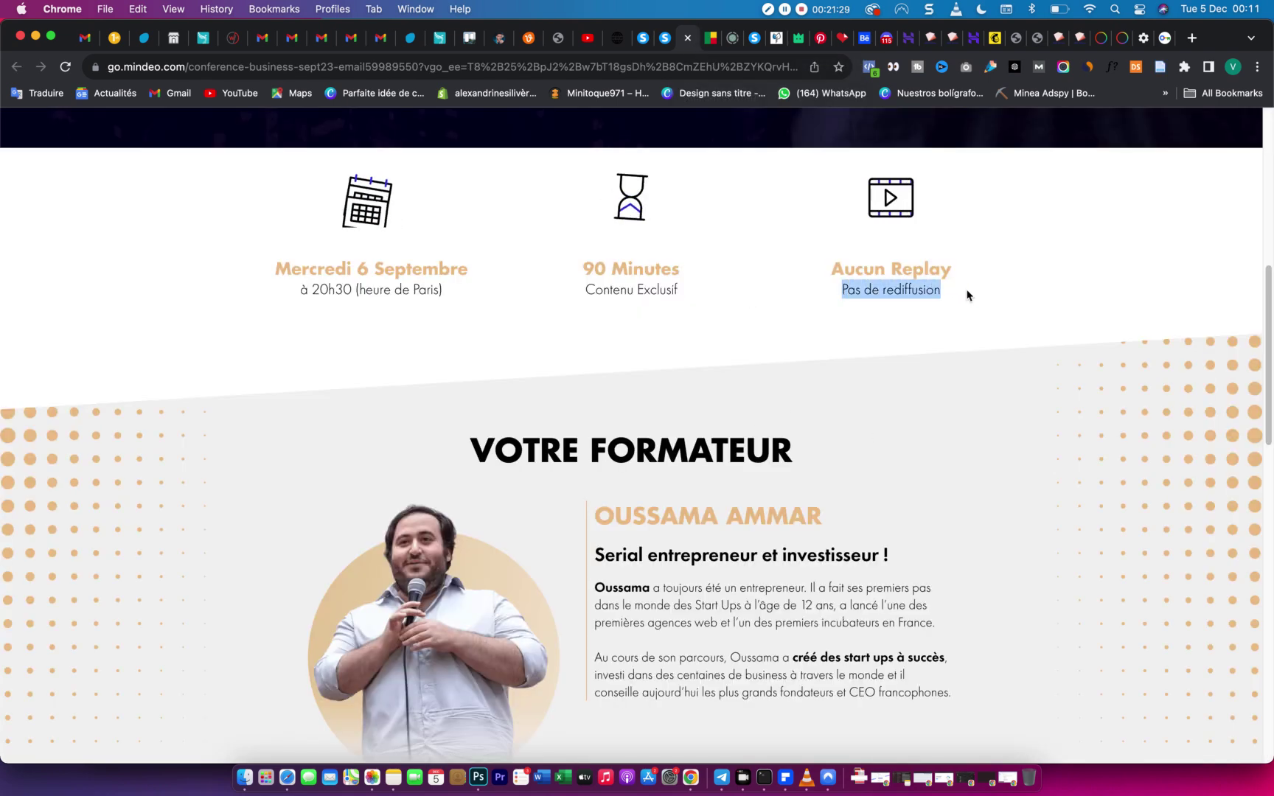
pyautogui.click(671, 48)
pyautogui.click(1014, 704)
pyautogui.doubleClick(1036, 701)
pyautogui.press('super+v')
pyautogui.tripleClick(1036, 696)
pyautogui.press('super+v')
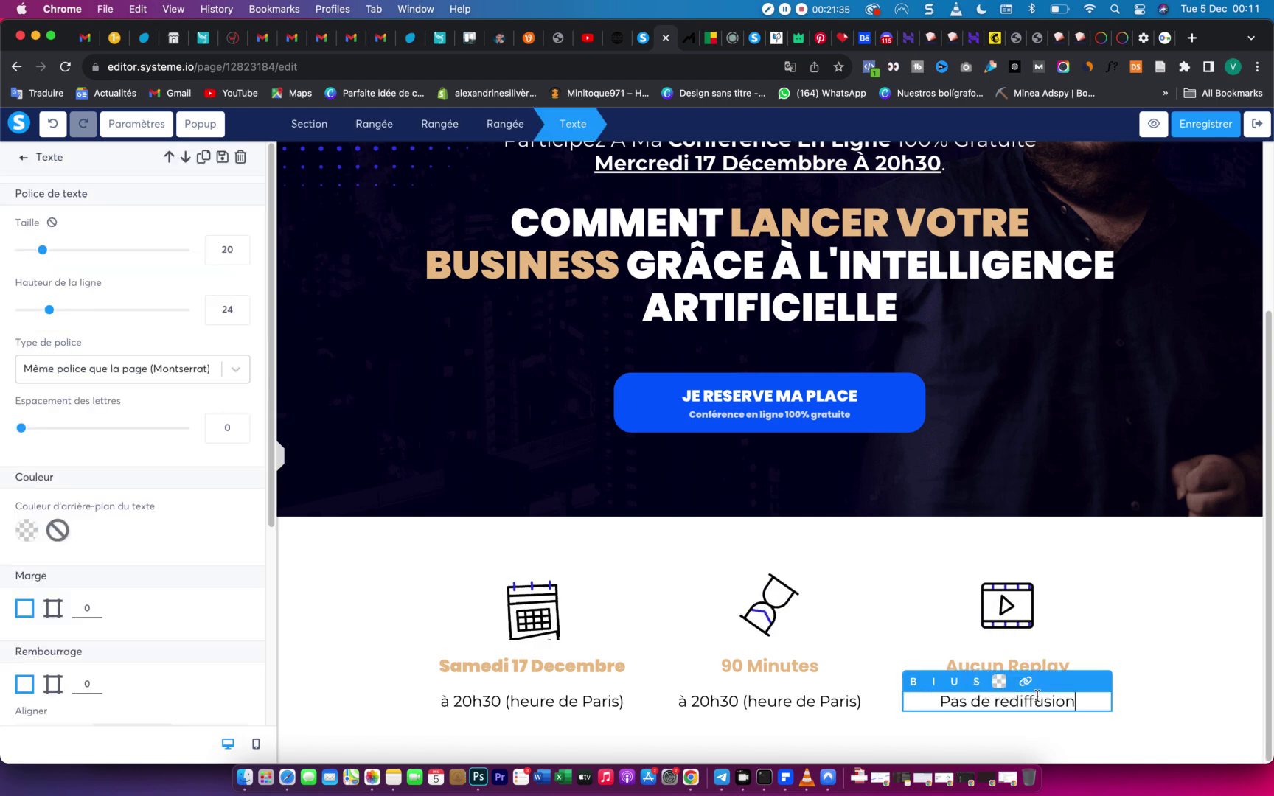
# Copy "Contenu Exclusif" from the Mindeo reference page and replace the text below the "90 Minutes" title with it.
pyautogui.click(691, 42)
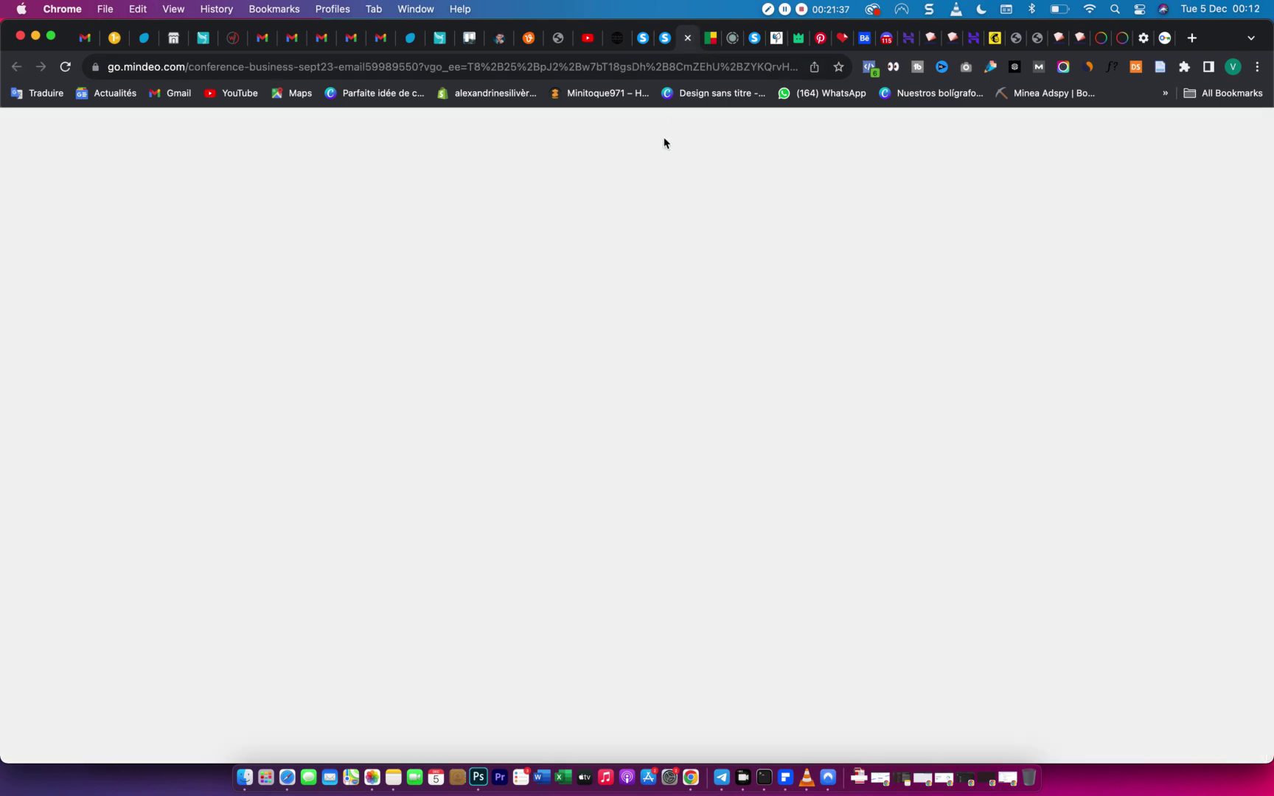
pyautogui.moveTo(620, 282); pyautogui.dragTo(679, 289)
pyautogui.press('super+c')
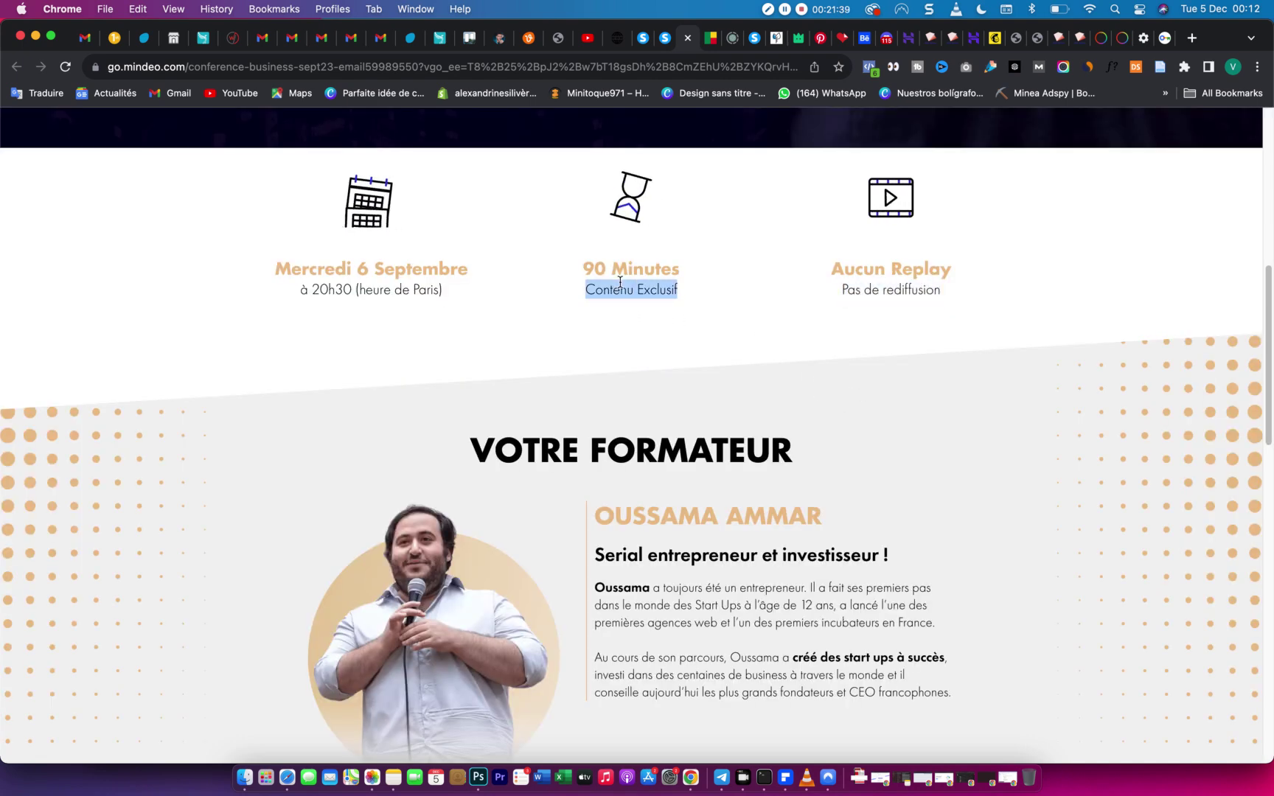
pyautogui.click(673, 43)
pyautogui.click(774, 703)
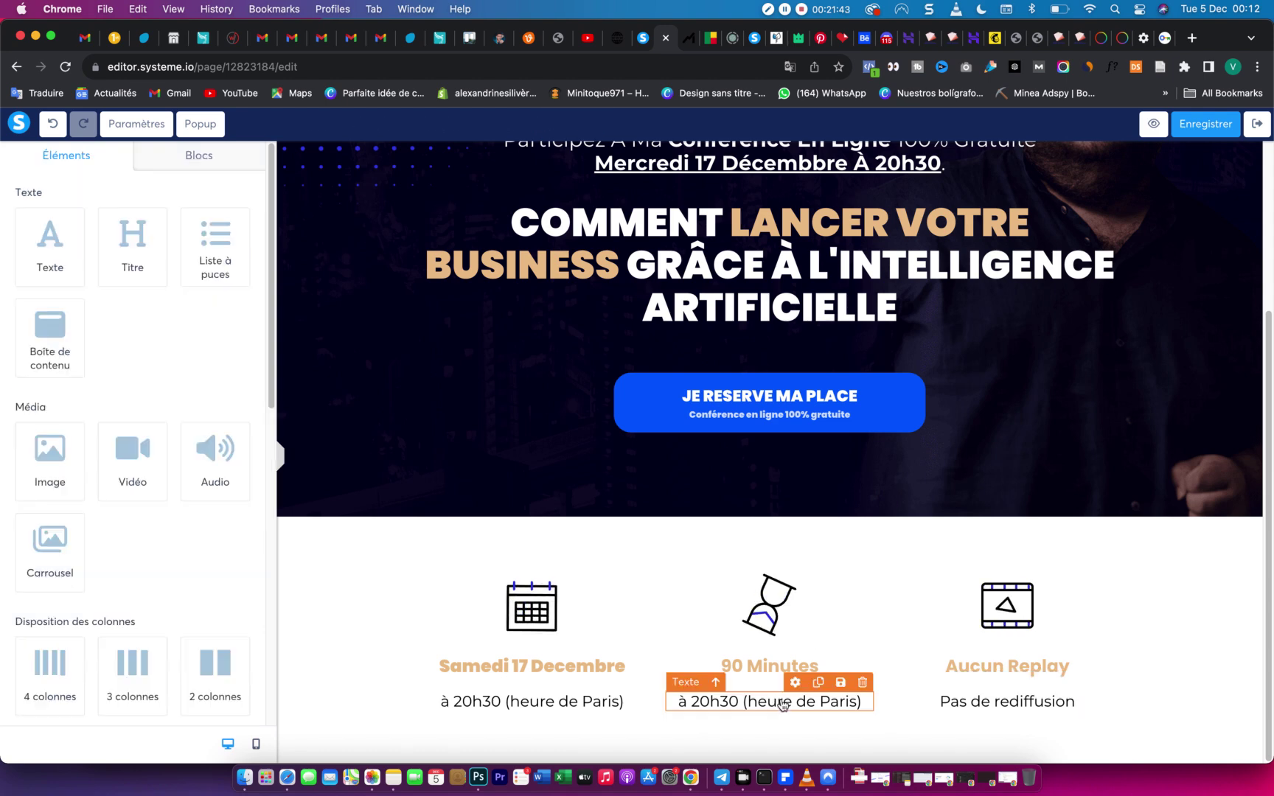
pyautogui.doubleClick(783, 704)
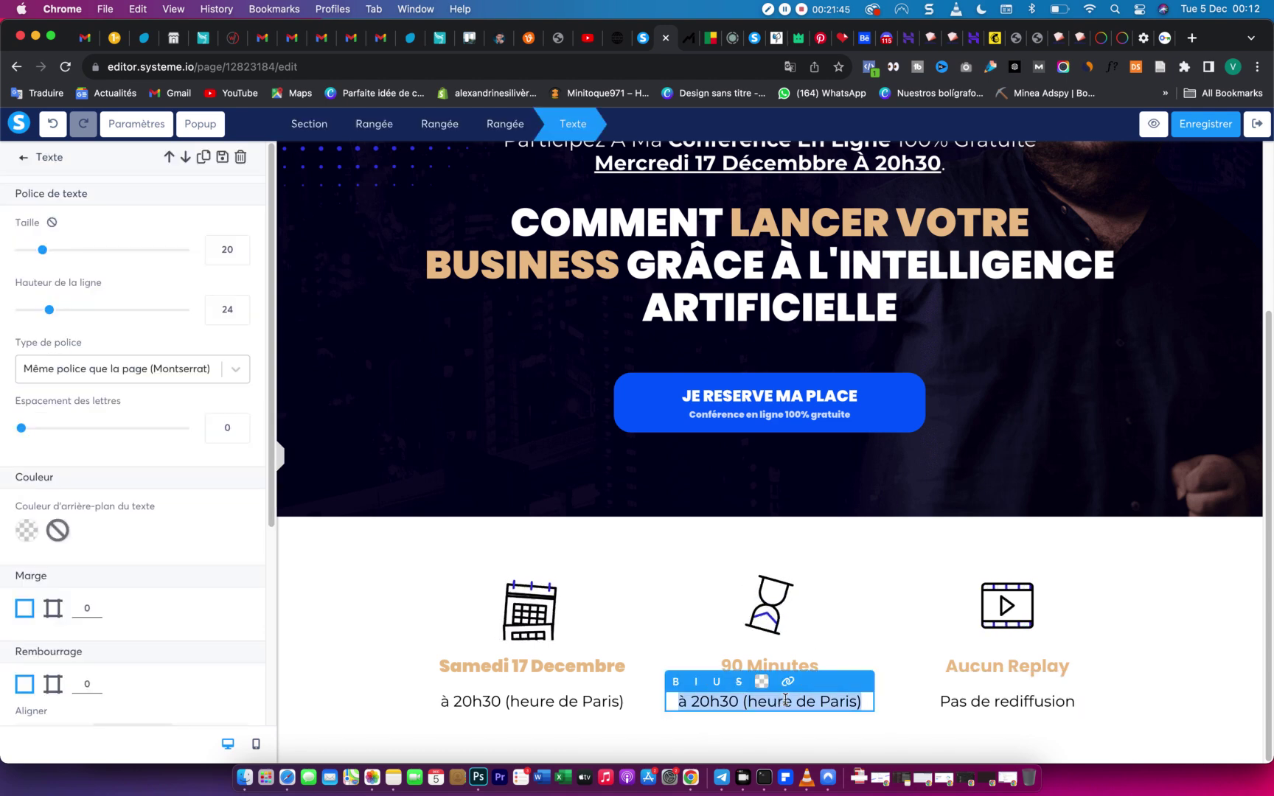
pyautogui.press('super+v')
pyautogui.click(859, 572)
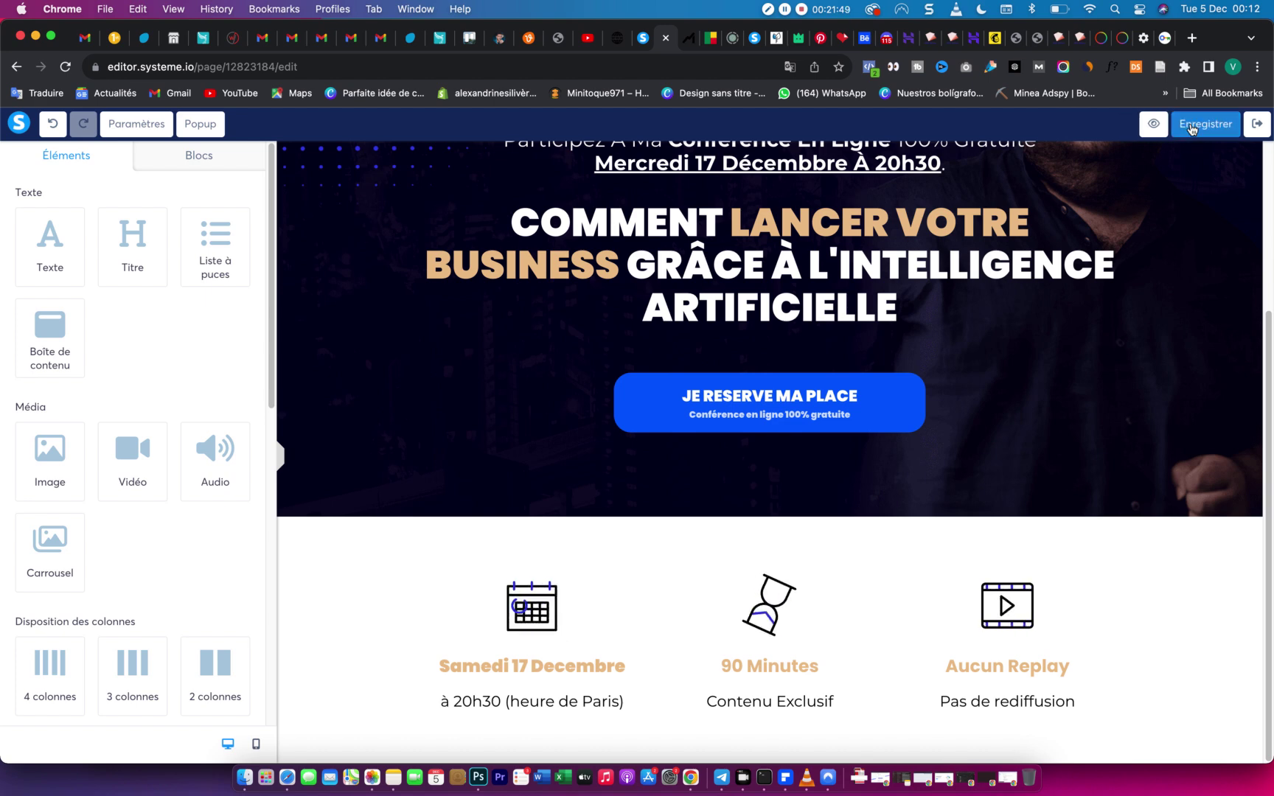
# Check the page in preview and set the top padding of the three-column row to 0.
pyautogui.click(1158, 124)
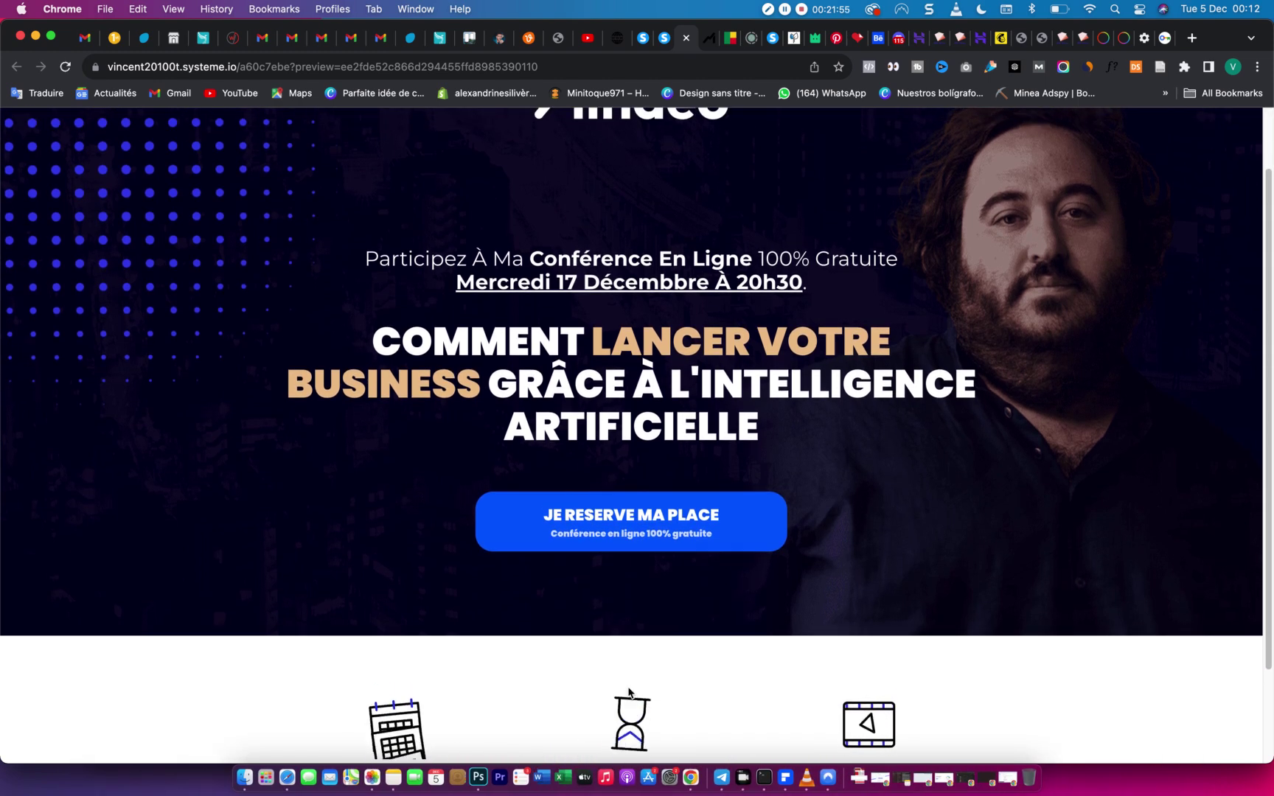
pyautogui.click(665, 37)
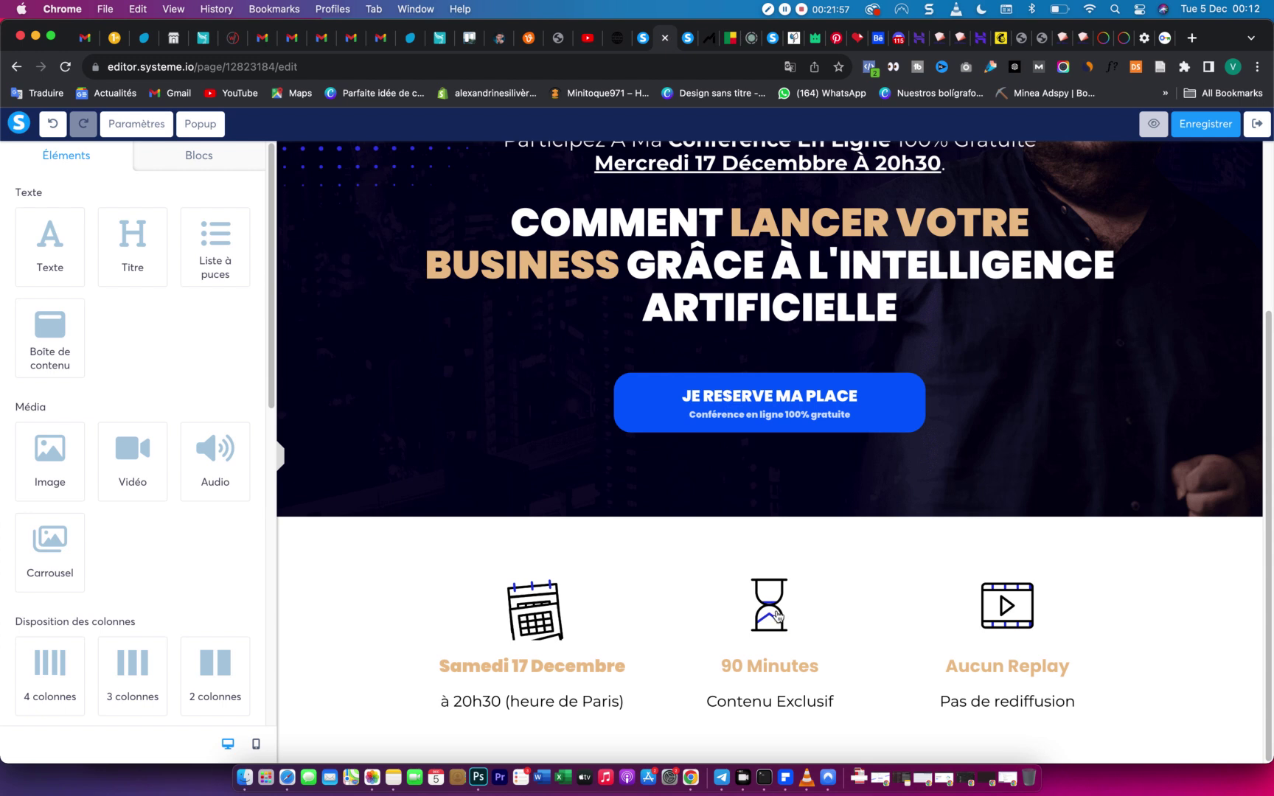
pyautogui.click(422, 549)
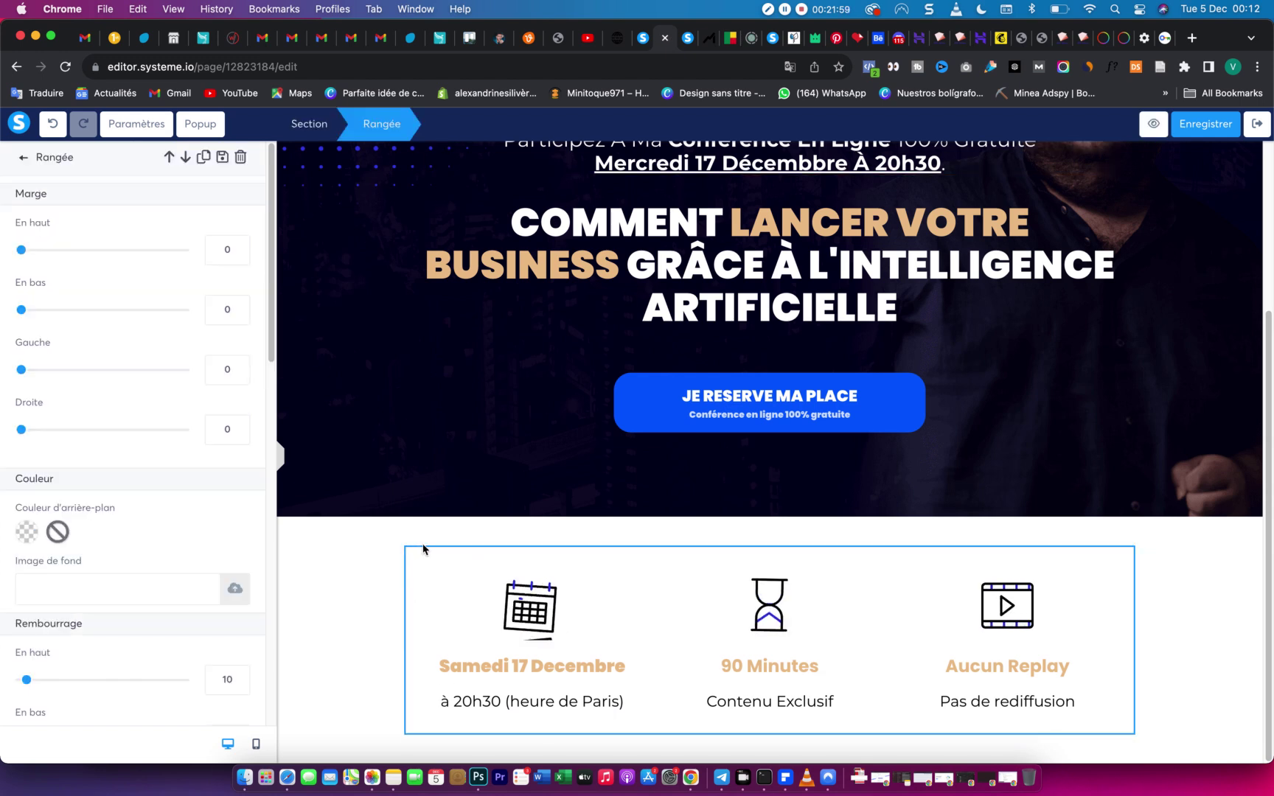
pyautogui.click(423, 553)
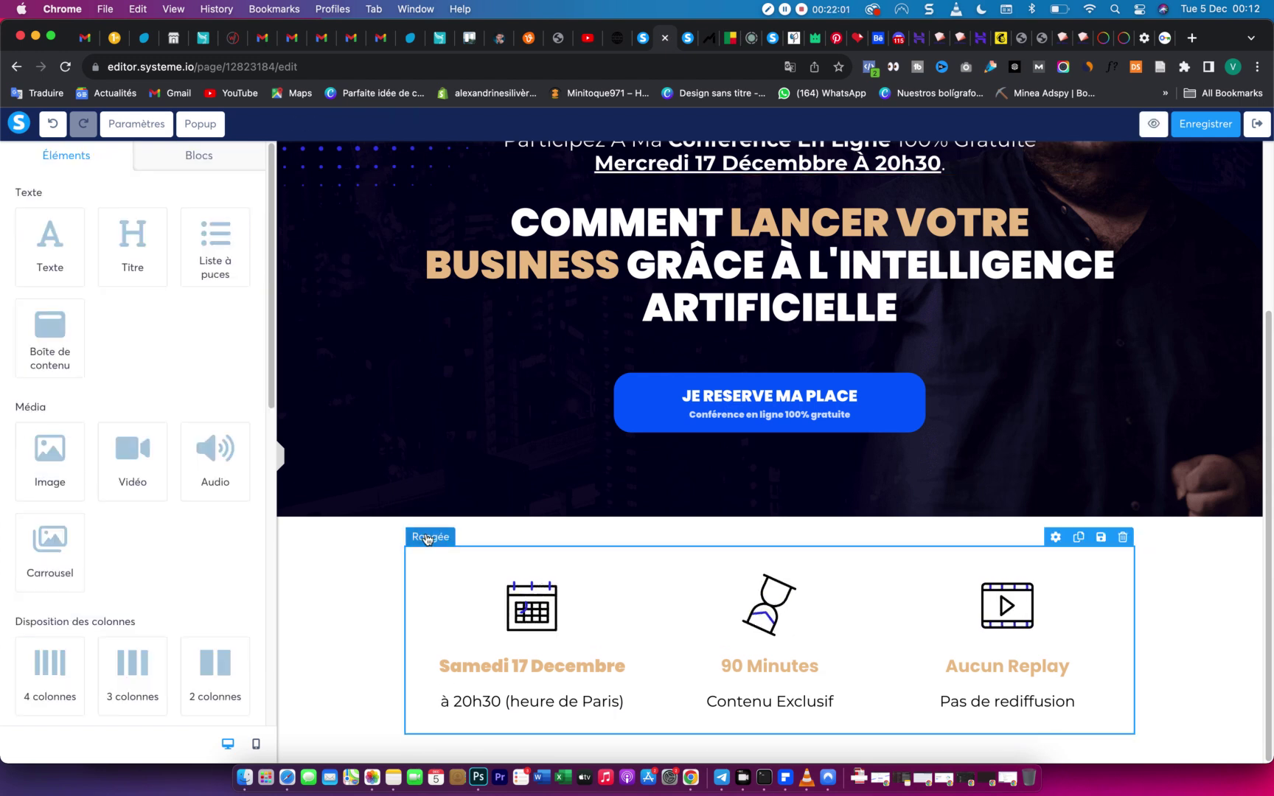
pyautogui.click(428, 539)
pyautogui.scroll(-5, 76, 465)
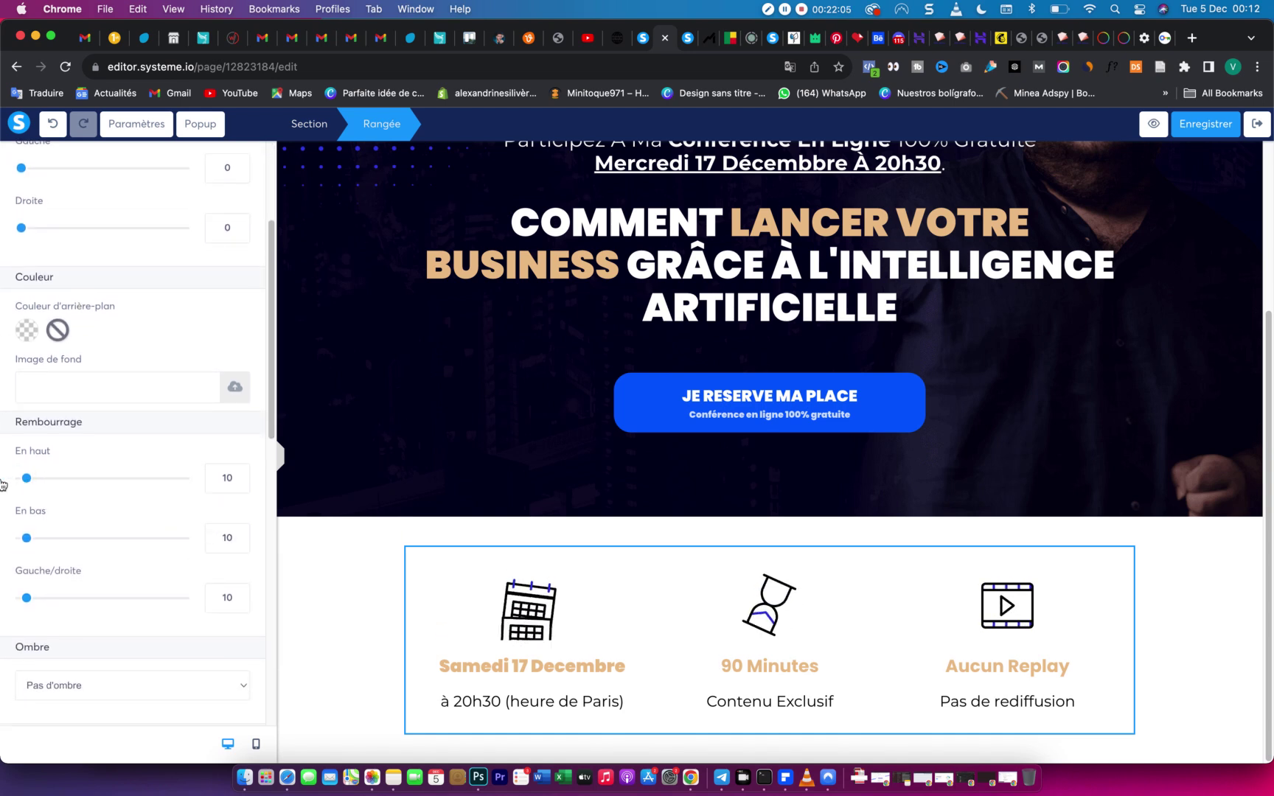
pyautogui.moveTo(26, 477); pyautogui.dragTo(2, 484)
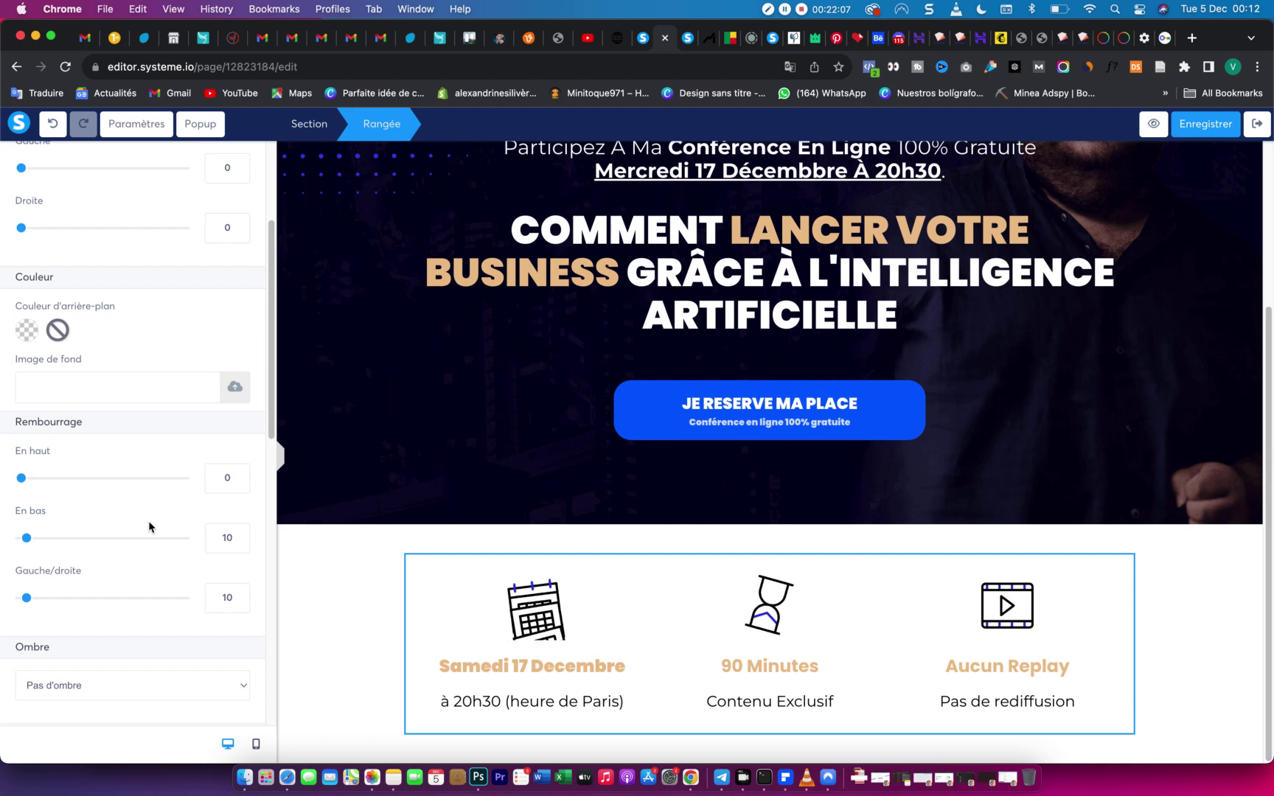
# Set the top margin of the three-column row to -16.
pyautogui.scroll(5, 148, 527)
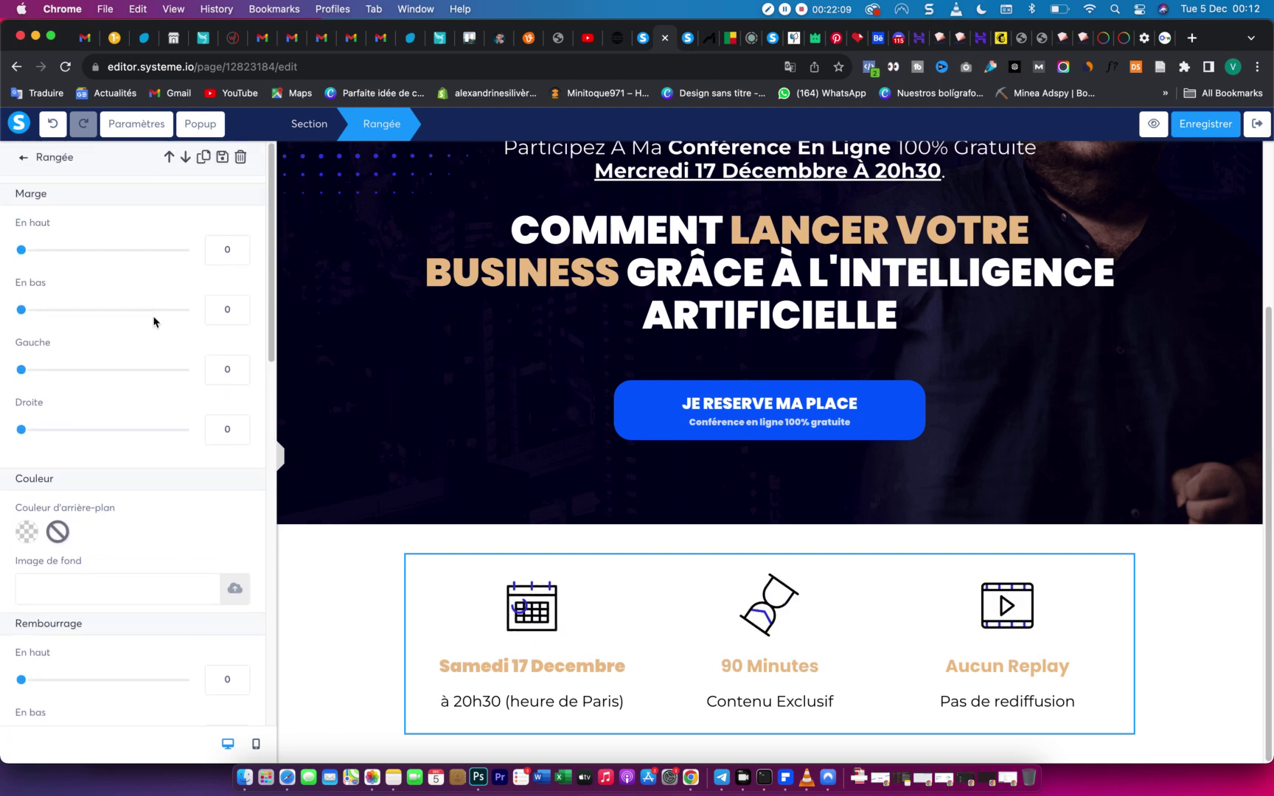
pyautogui.click(240, 256)
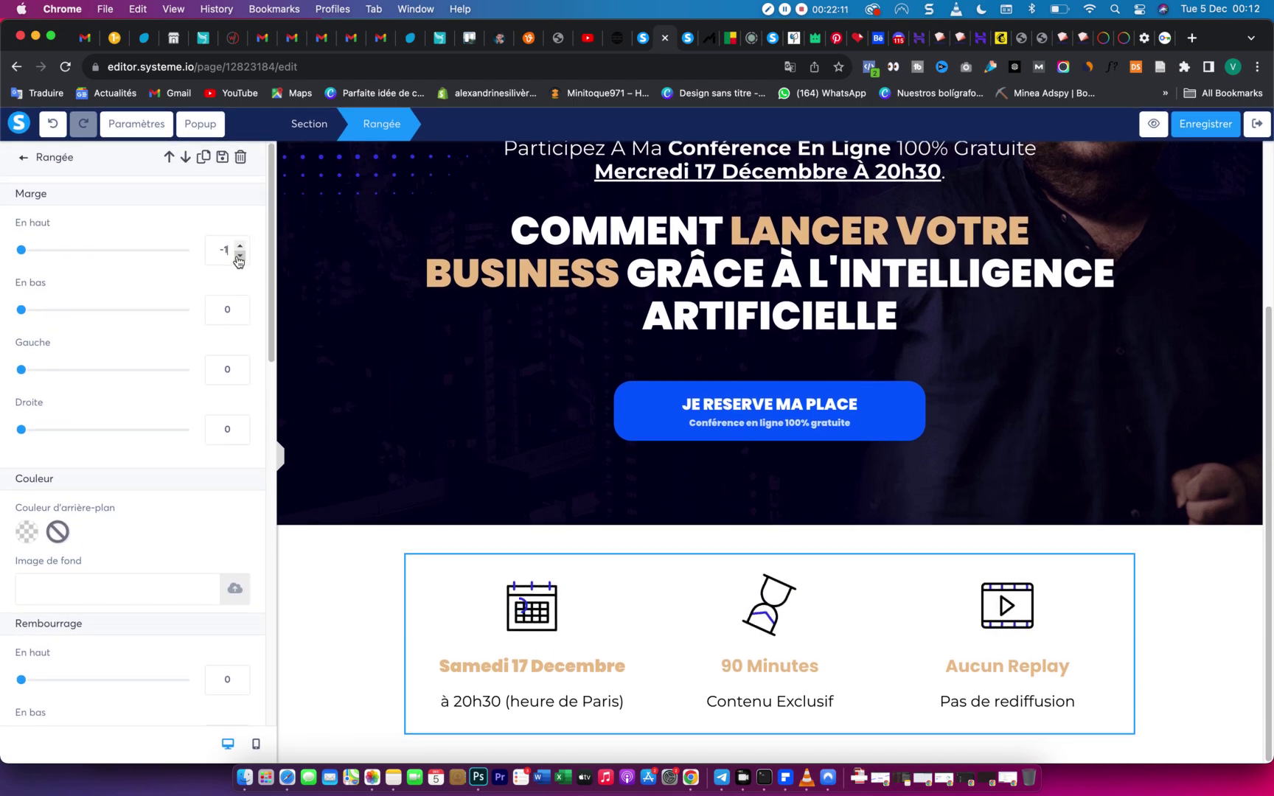
pyautogui.click(239, 256)
pyautogui.click(239, 256)
pyautogui.click(239, 256)
pyautogui.click(239, 256)
pyautogui.click(239, 256)
pyautogui.click(240, 255)
pyautogui.click(240, 256)
pyautogui.click(240, 256)
pyautogui.click(239, 256)
pyautogui.click(240, 255)
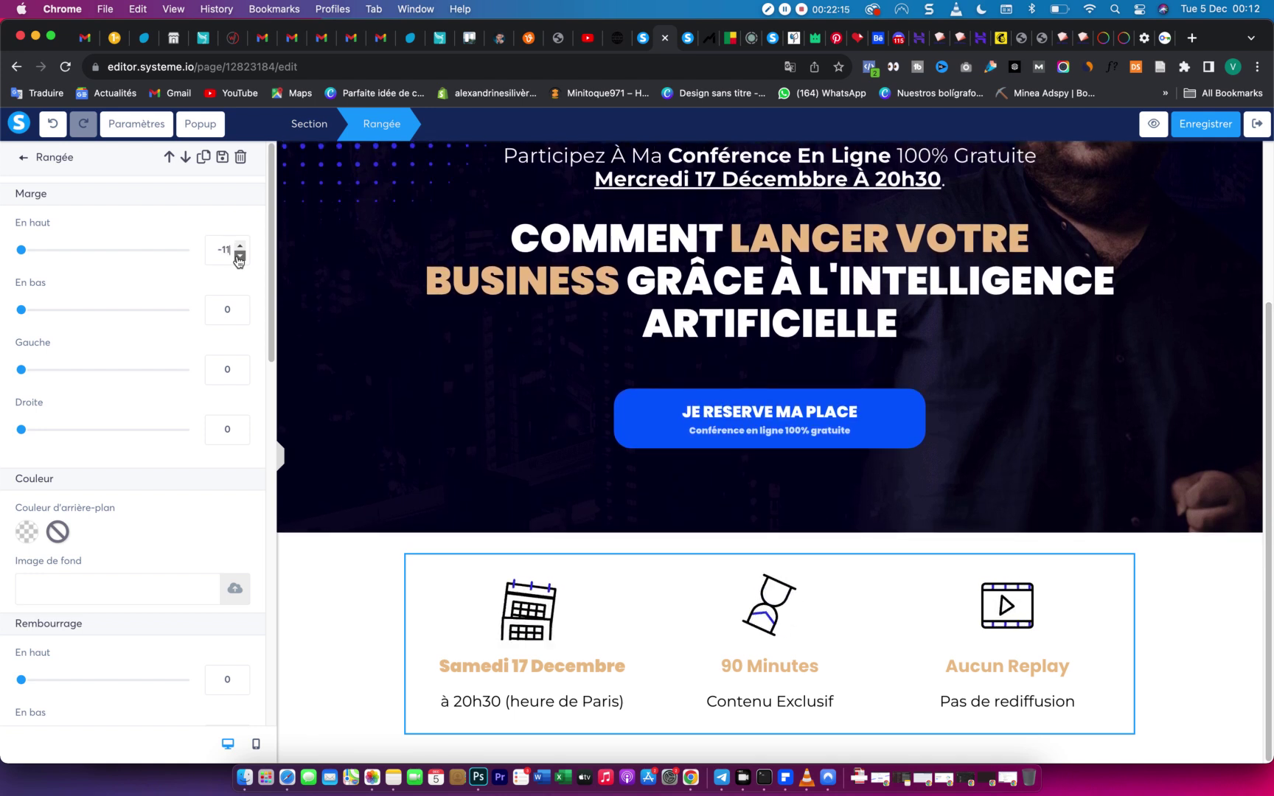
pyautogui.click(240, 256)
pyautogui.click(240, 256)
pyautogui.click(240, 256)
pyautogui.click(240, 255)
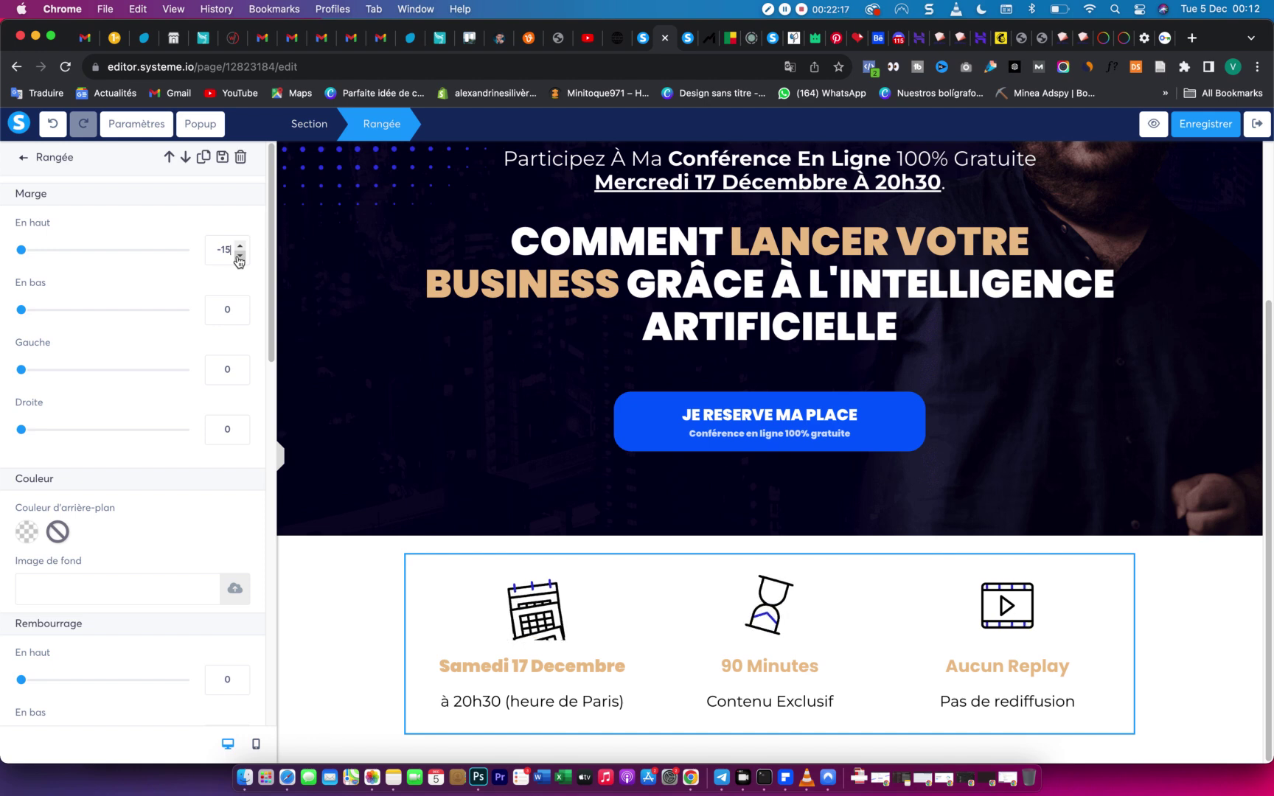
pyautogui.click(239, 256)
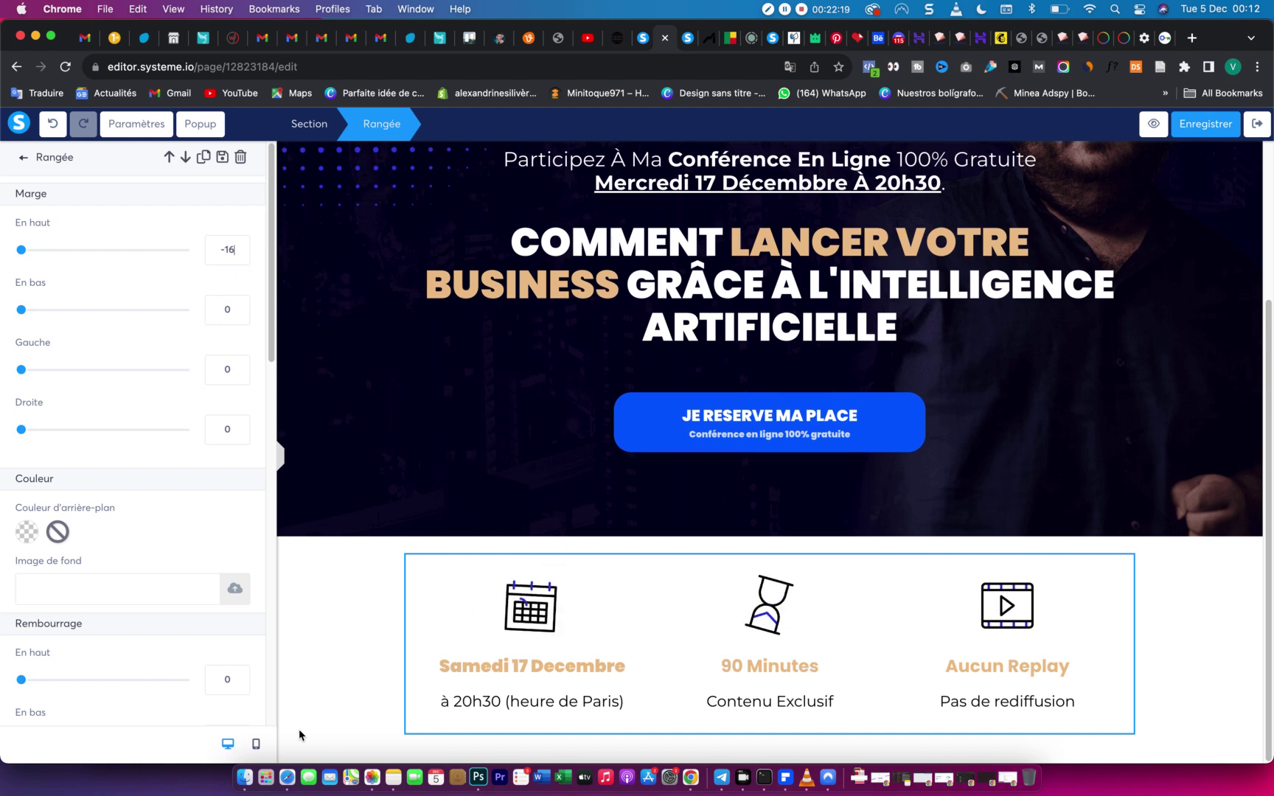
# Review the hero and three-column sections at full editor width and in the page preview.
pyautogui.click(280, 463)
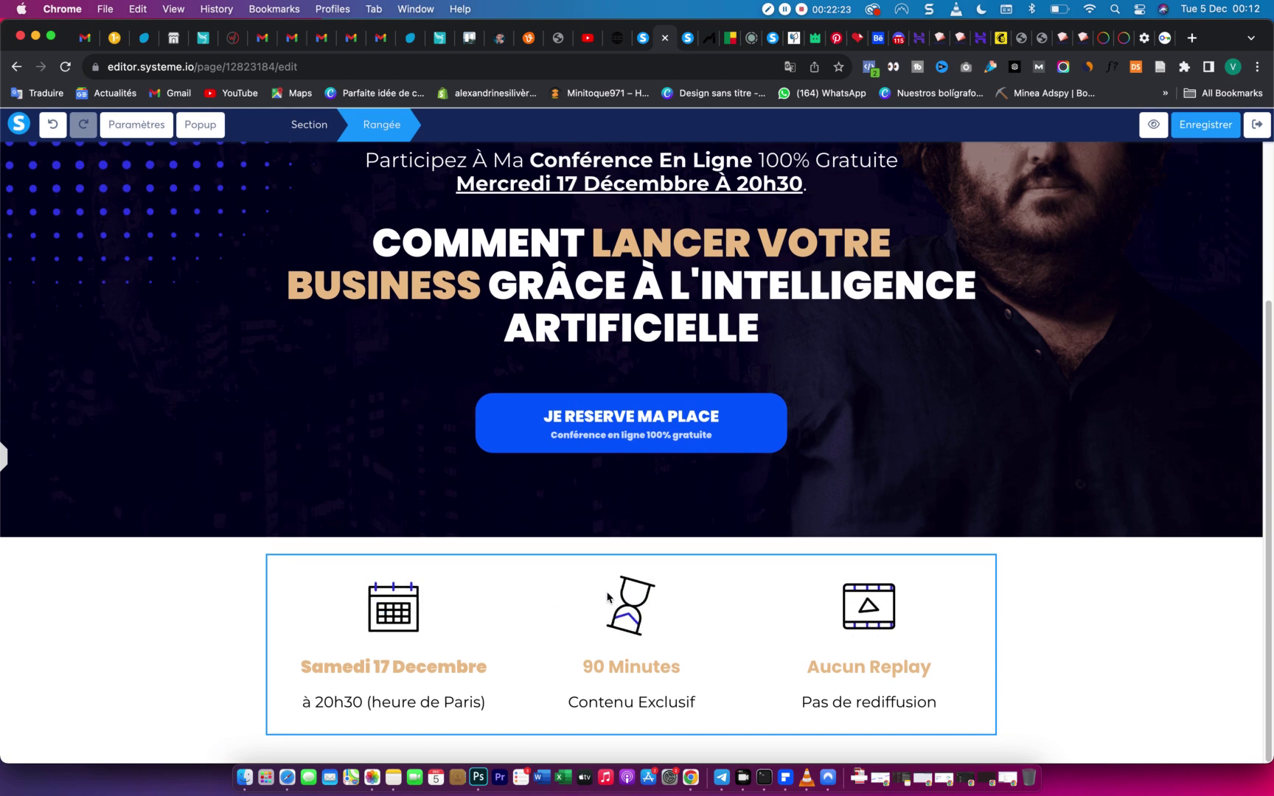
pyautogui.scroll(5, 333, 479)
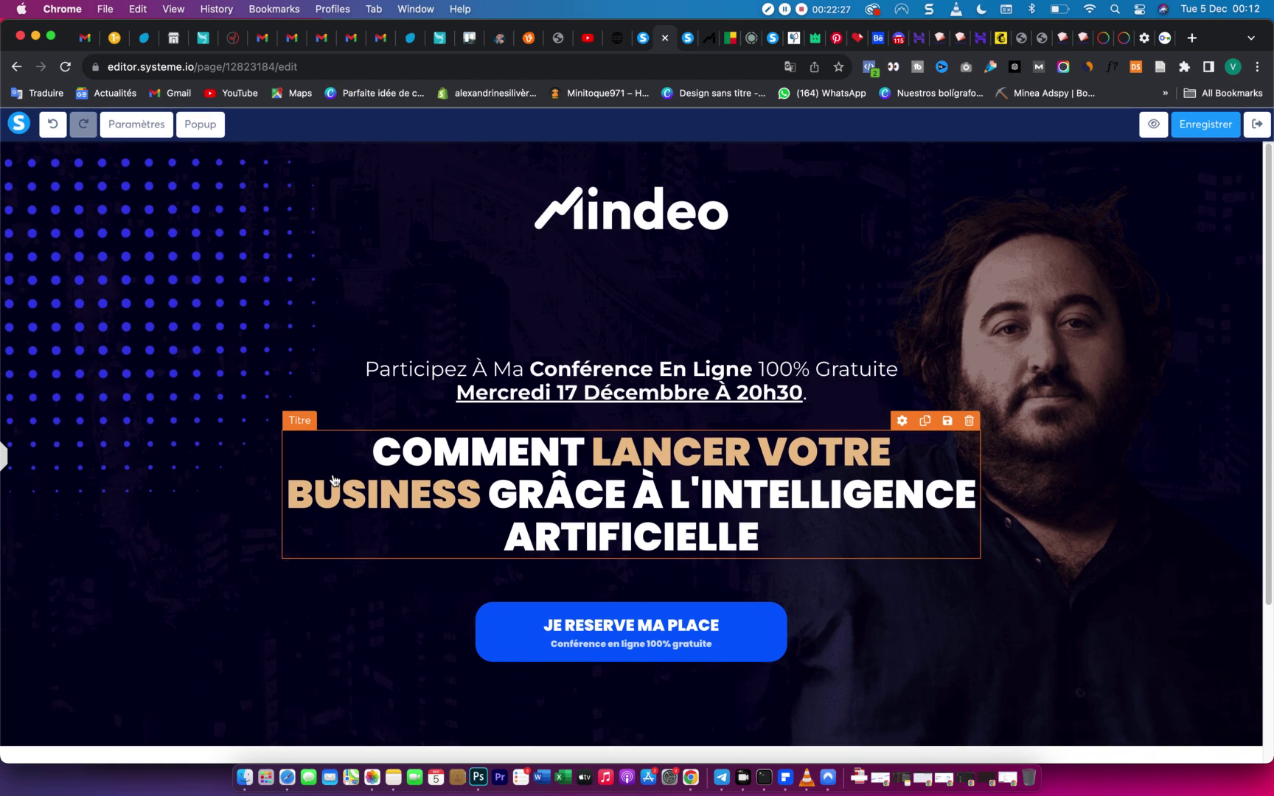
pyautogui.scroll(-3, 334, 480)
pyautogui.scroll(3, 334, 480)
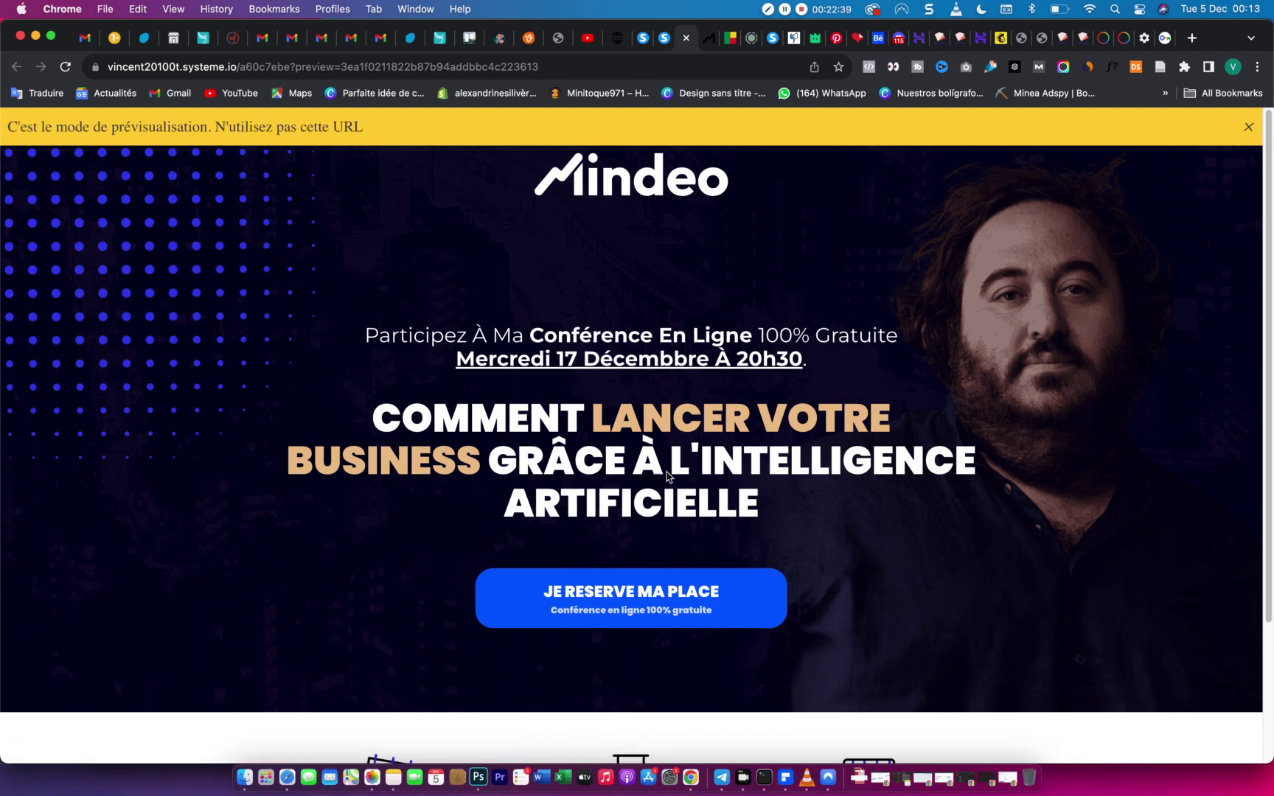
pyautogui.click(651, 47)
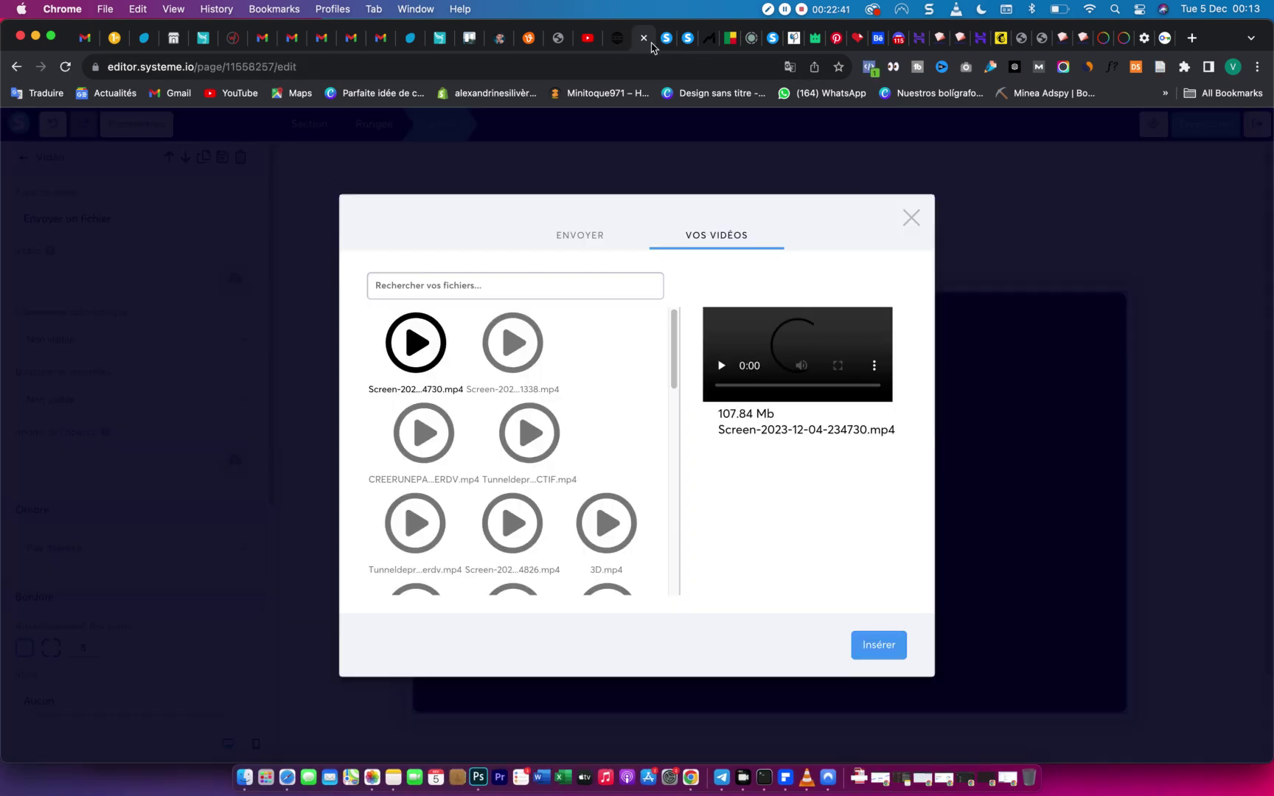
pyautogui.click(666, 44)
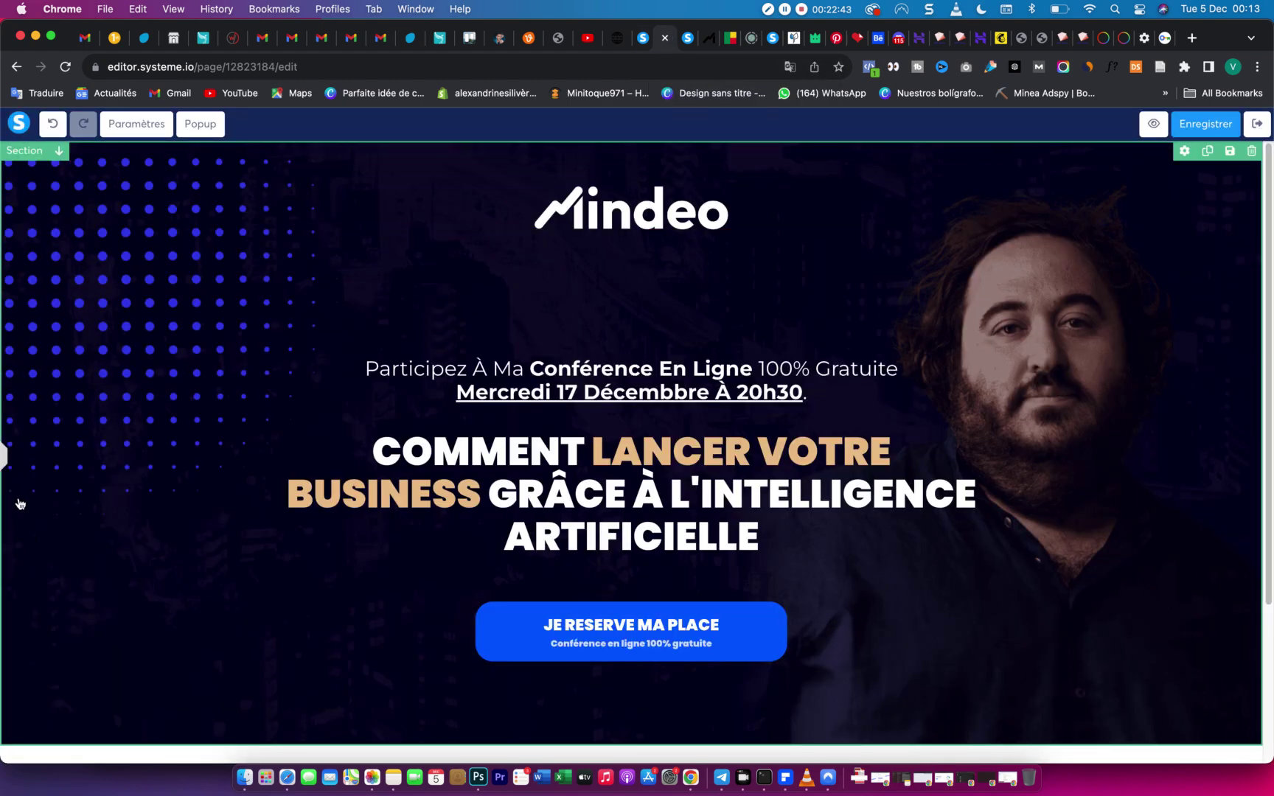
pyautogui.click(4, 457)
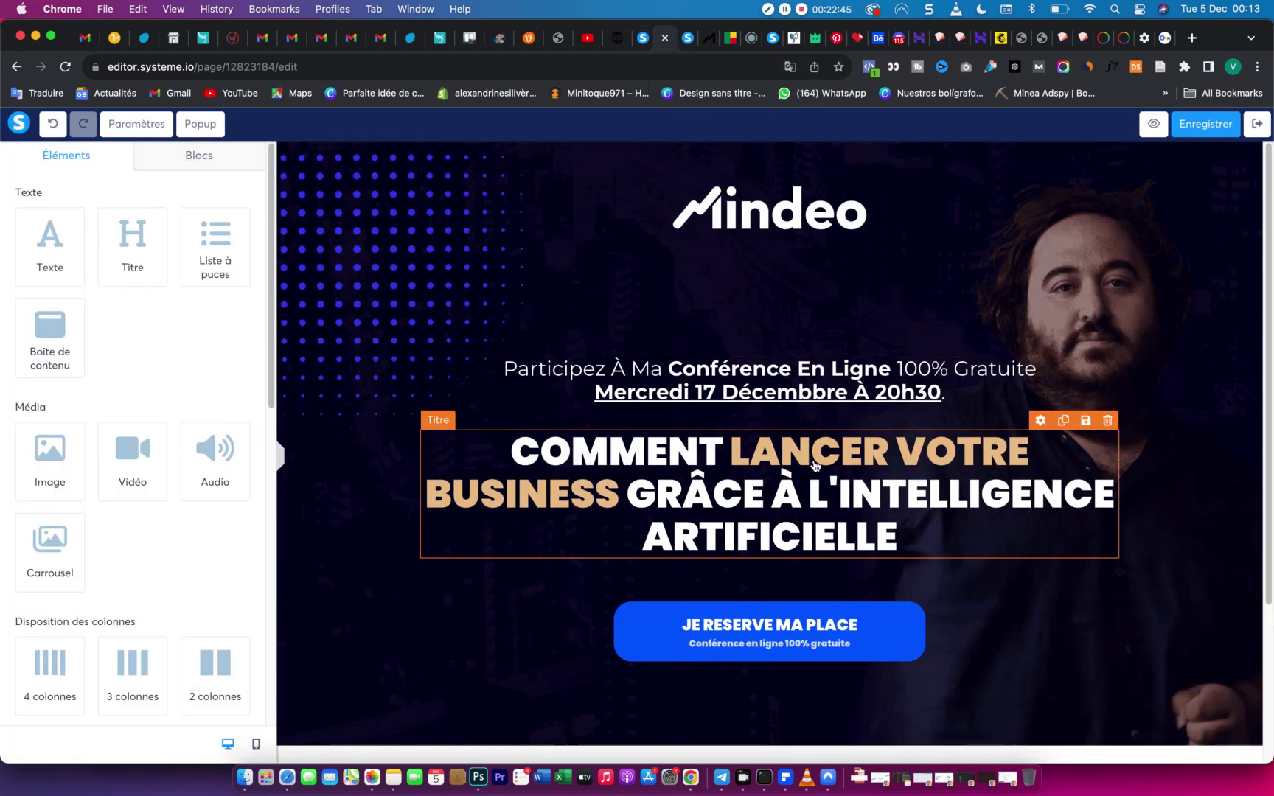
pyautogui.scroll(-1, 898, 581)
pyautogui.click(906, 551)
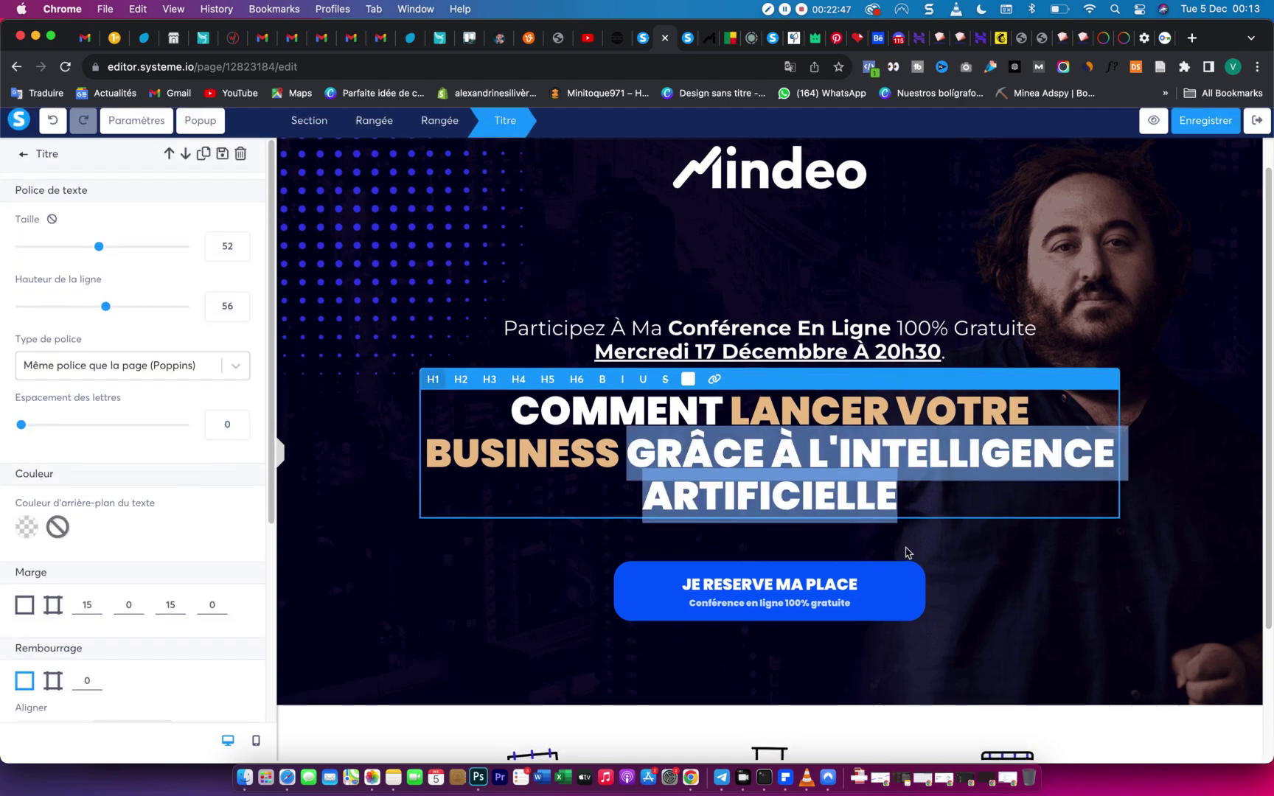
pyautogui.click(998, 585)
pyautogui.scroll(-4, 998, 586)
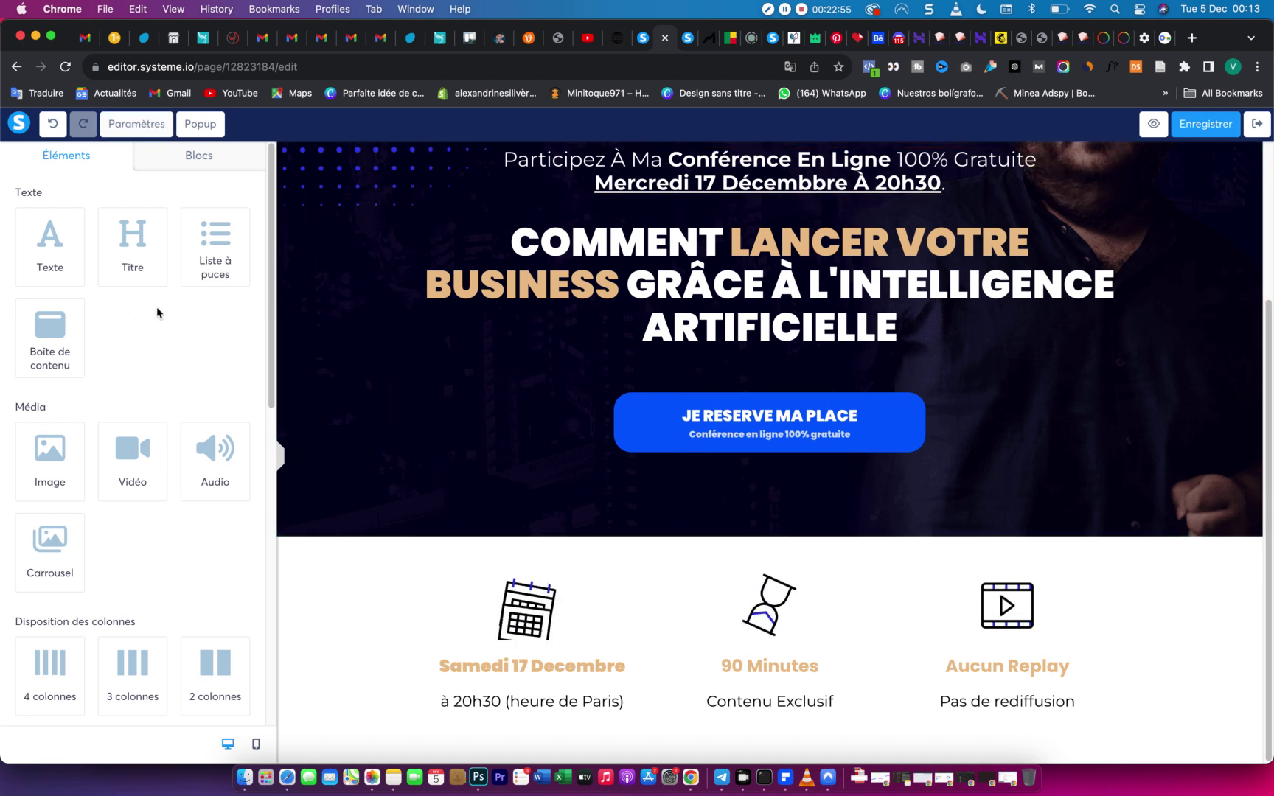
# Compare the previewed three-column section with the Mindeo reference page and examine the reference's "Votre Formateur" section design.
pyautogui.click(692, 44)
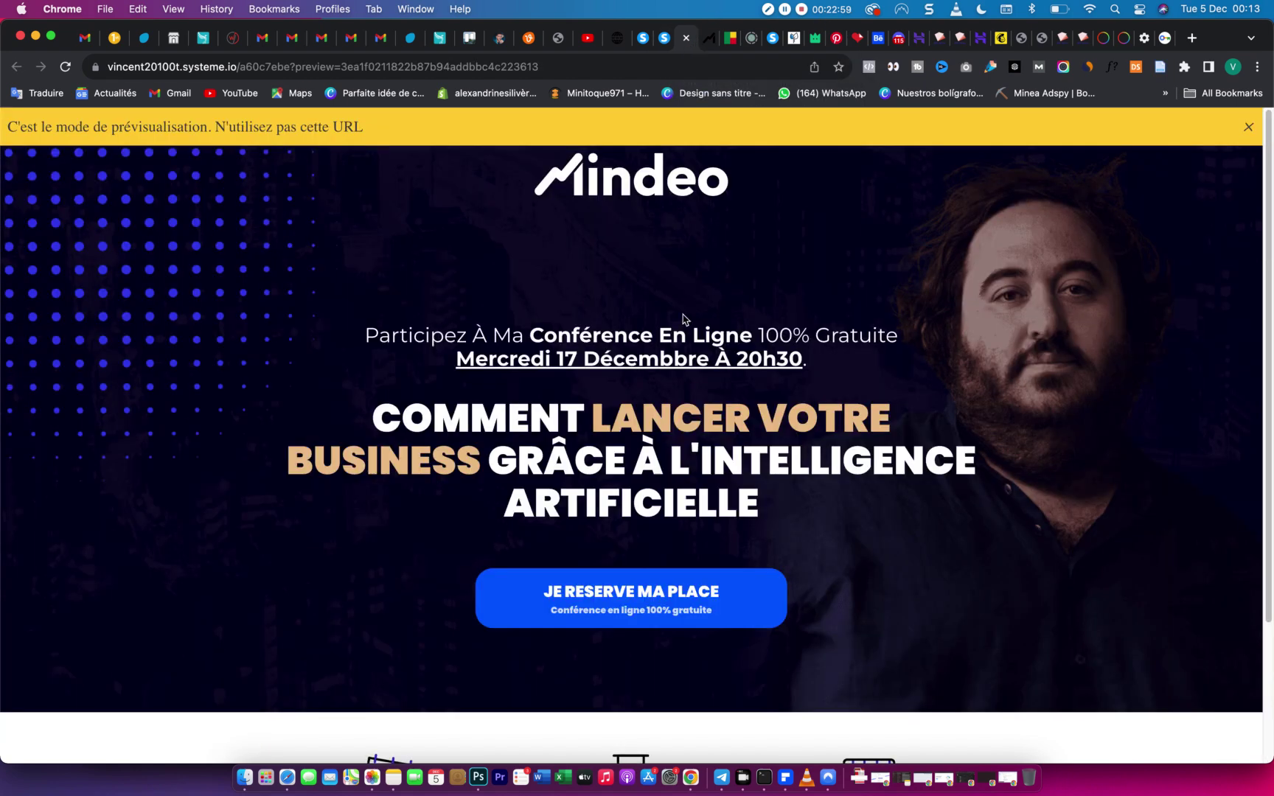
pyautogui.scroll(-5, 683, 319)
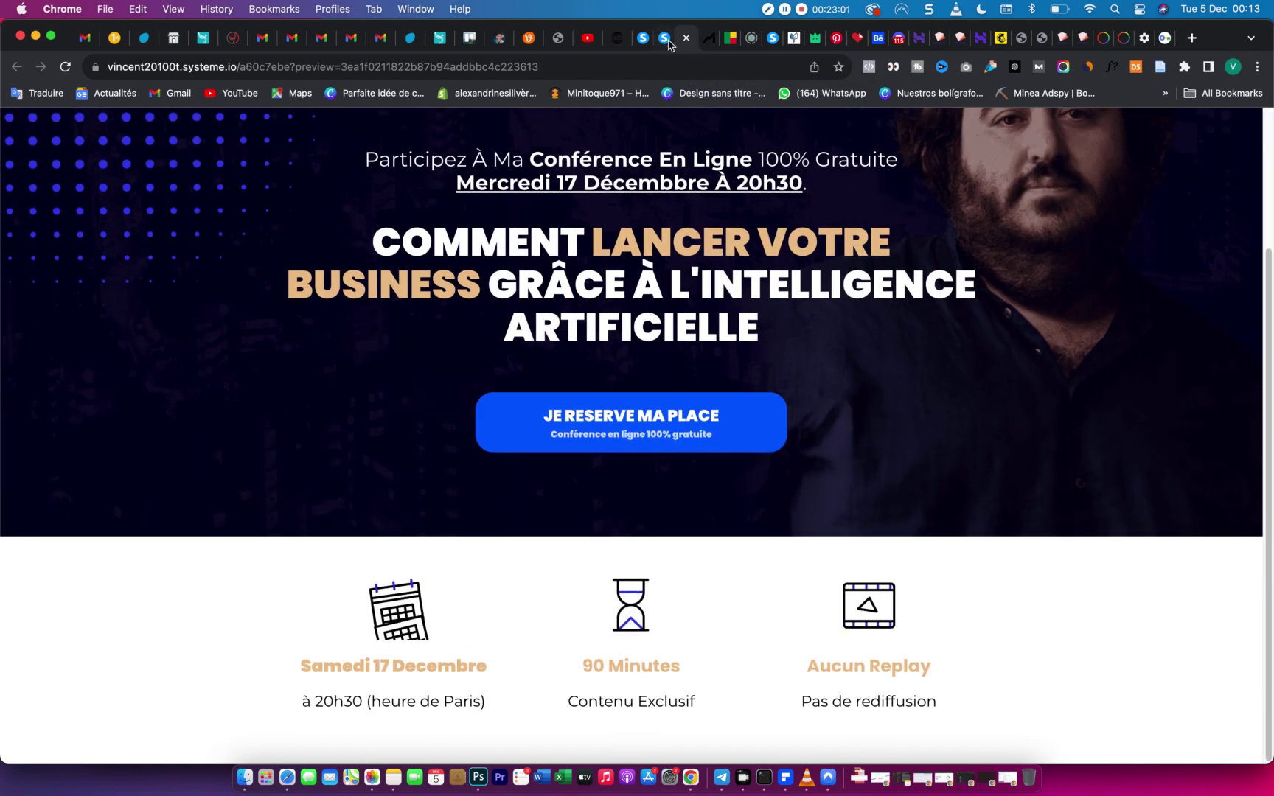
pyautogui.click(708, 39)
pyautogui.scroll(-1, 268, 457)
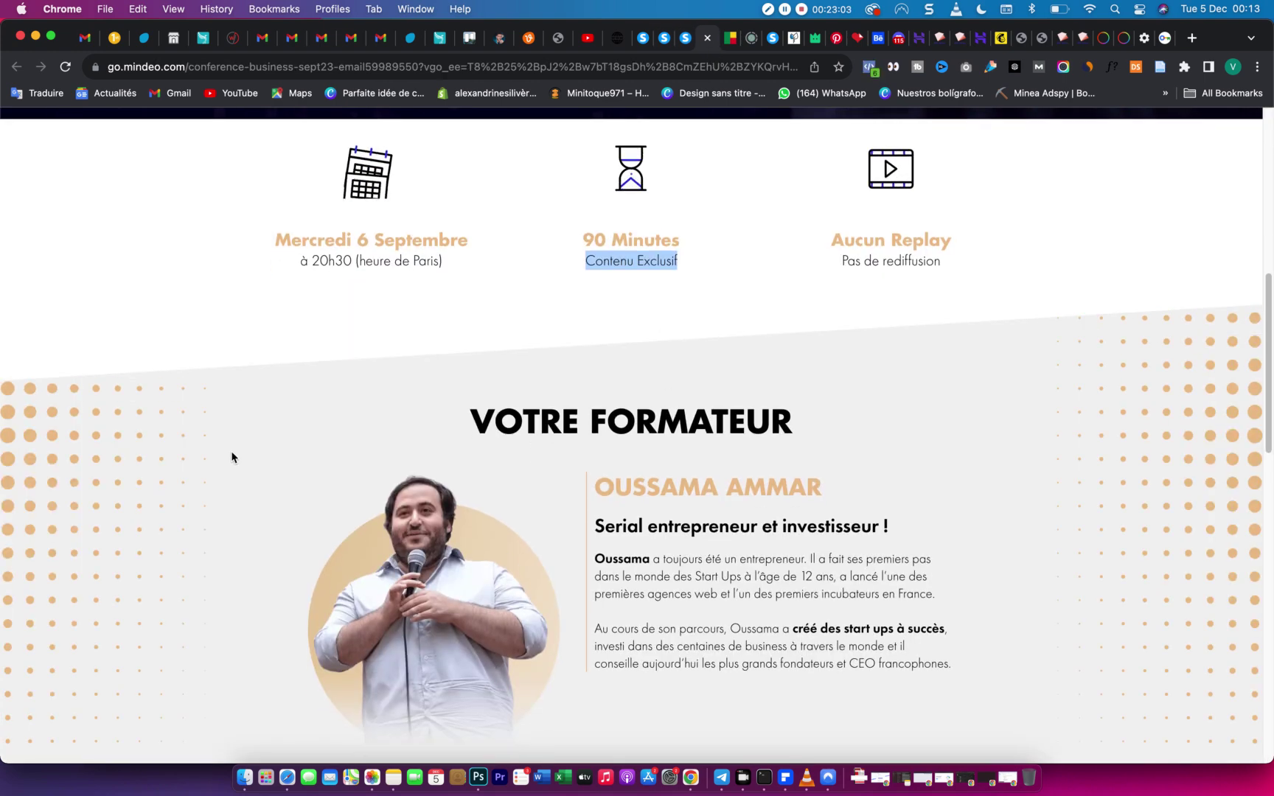
pyautogui.scroll(-1, 22, 376)
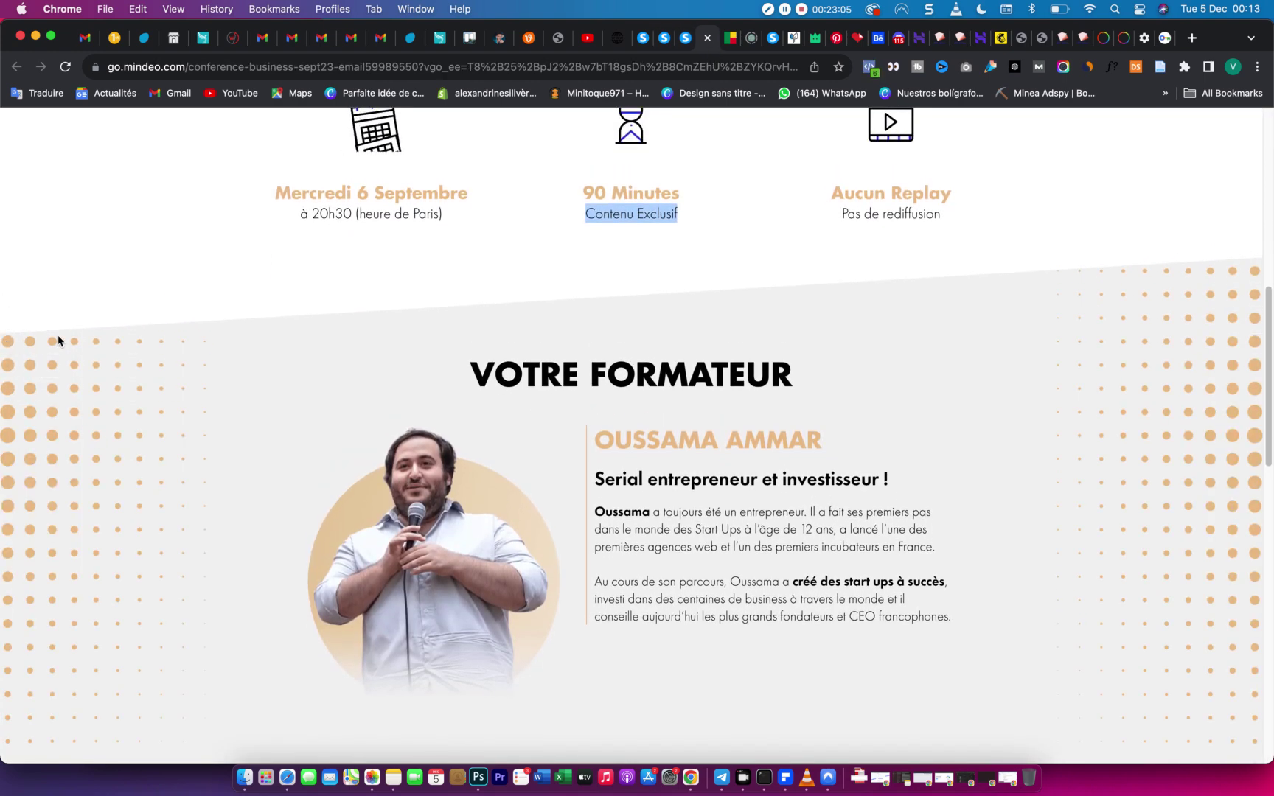
pyautogui.click(664, 40)
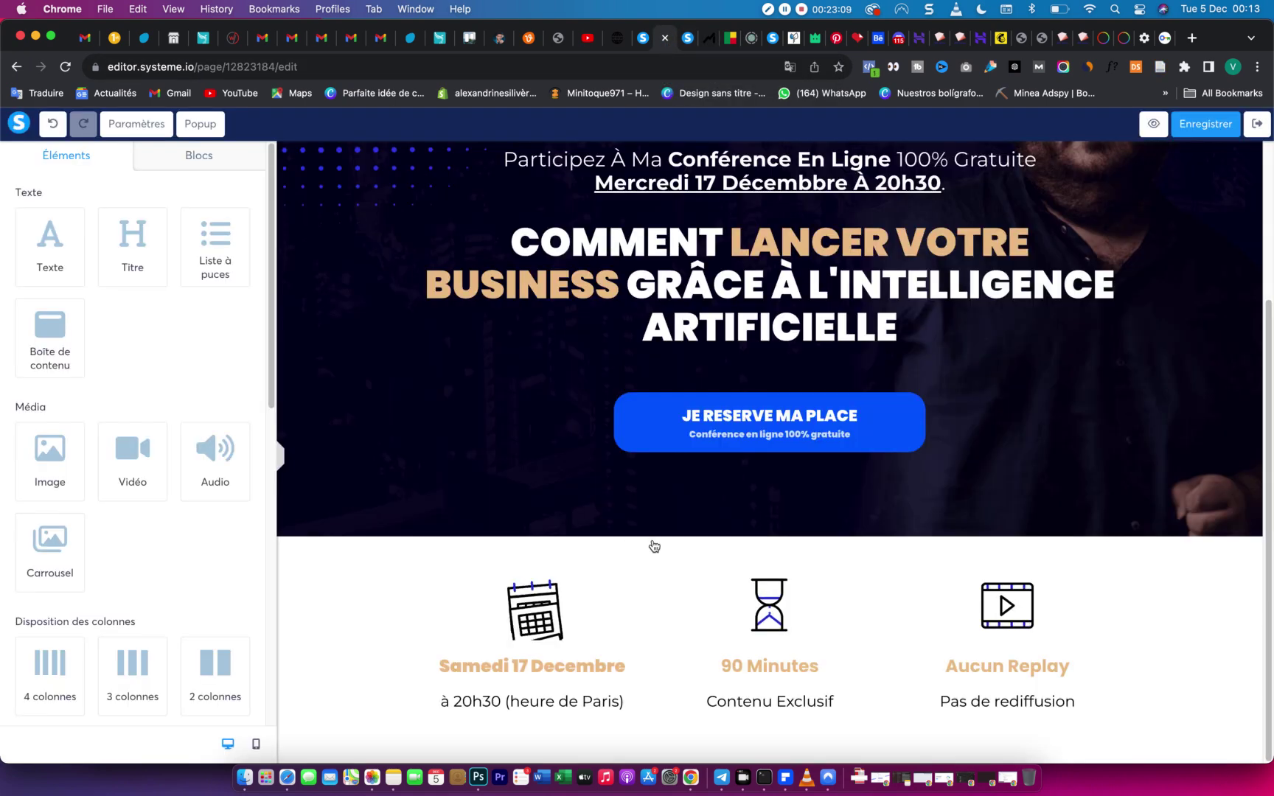
pyautogui.click(470, 606)
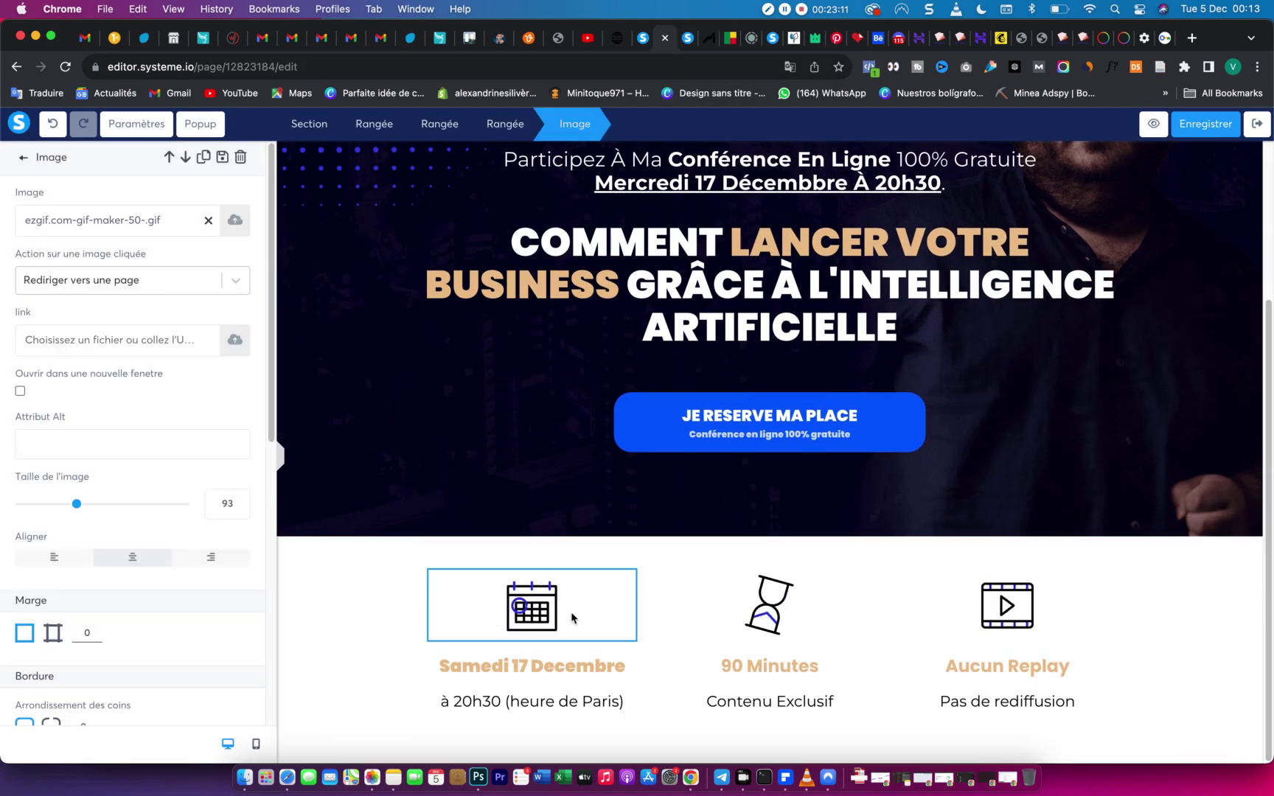
pyautogui.press('Escape')
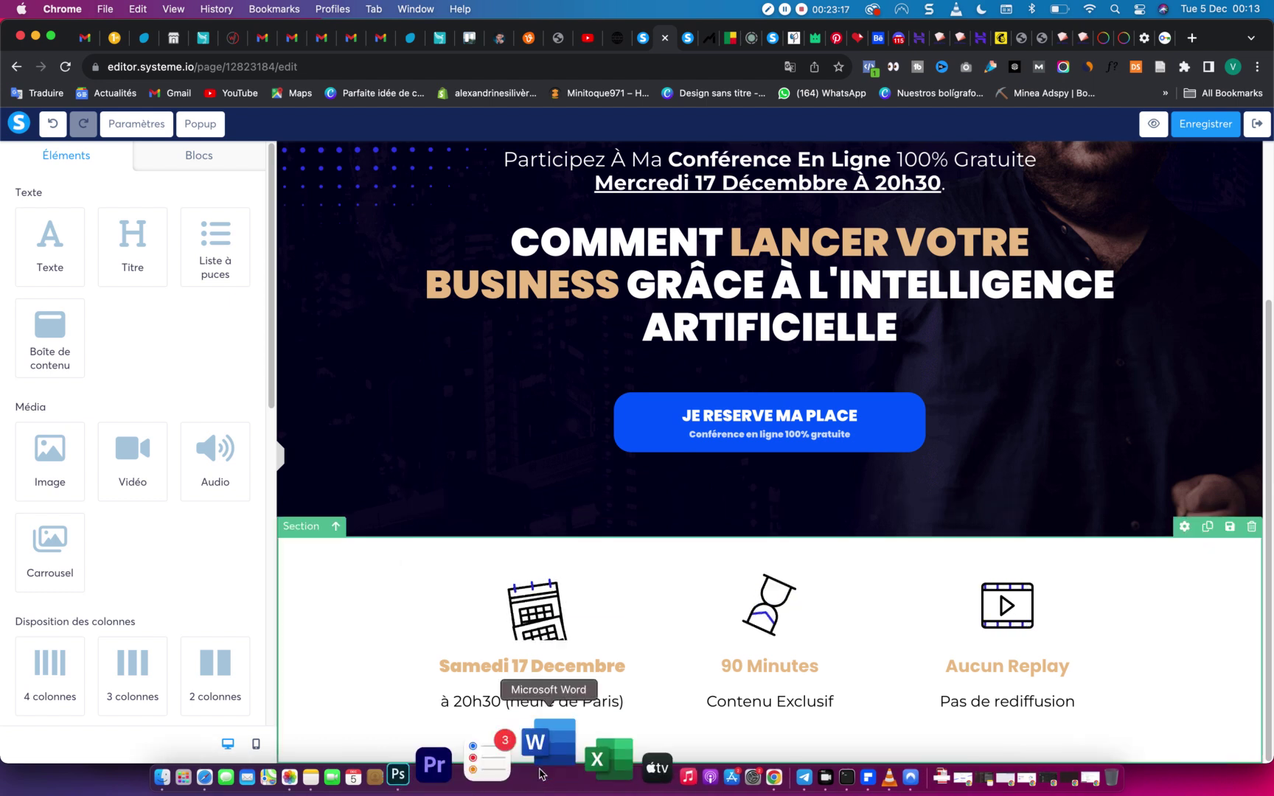
pyautogui.click(539, 774)
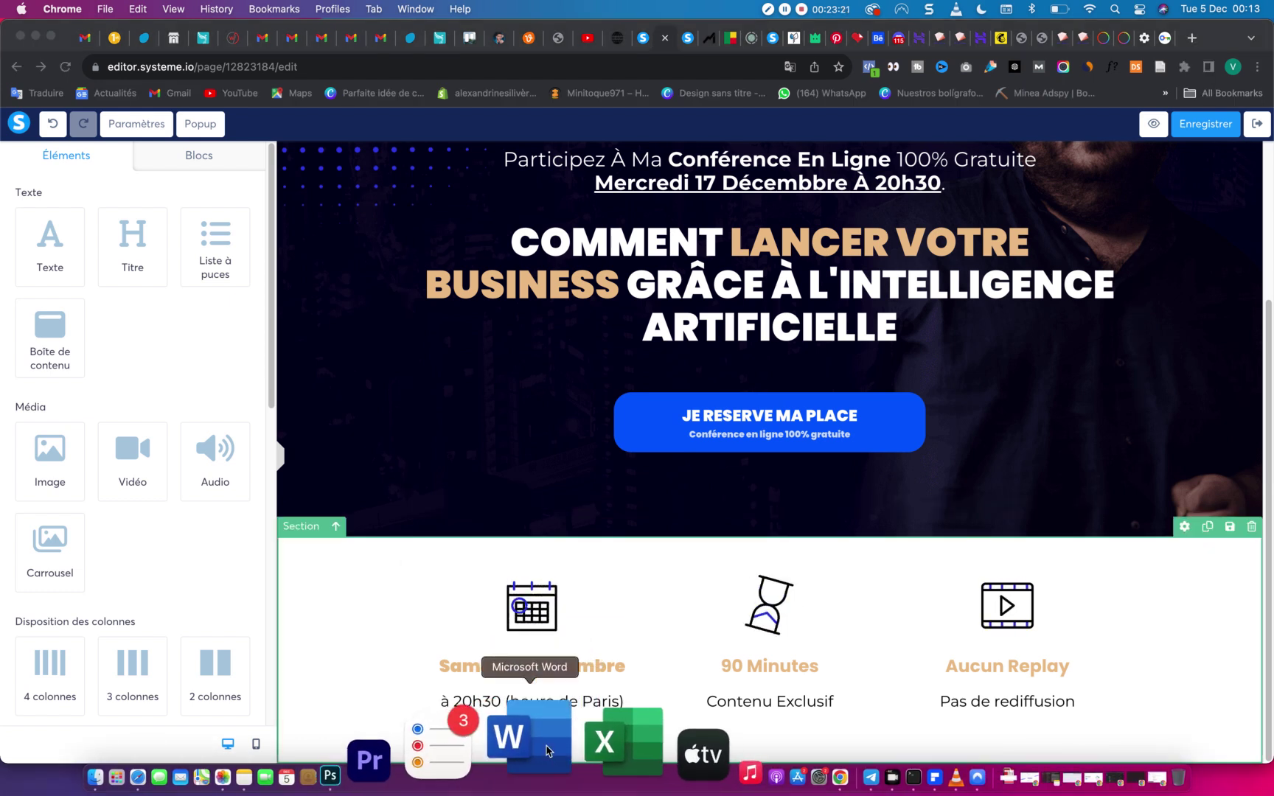
pyautogui.click(500, 506)
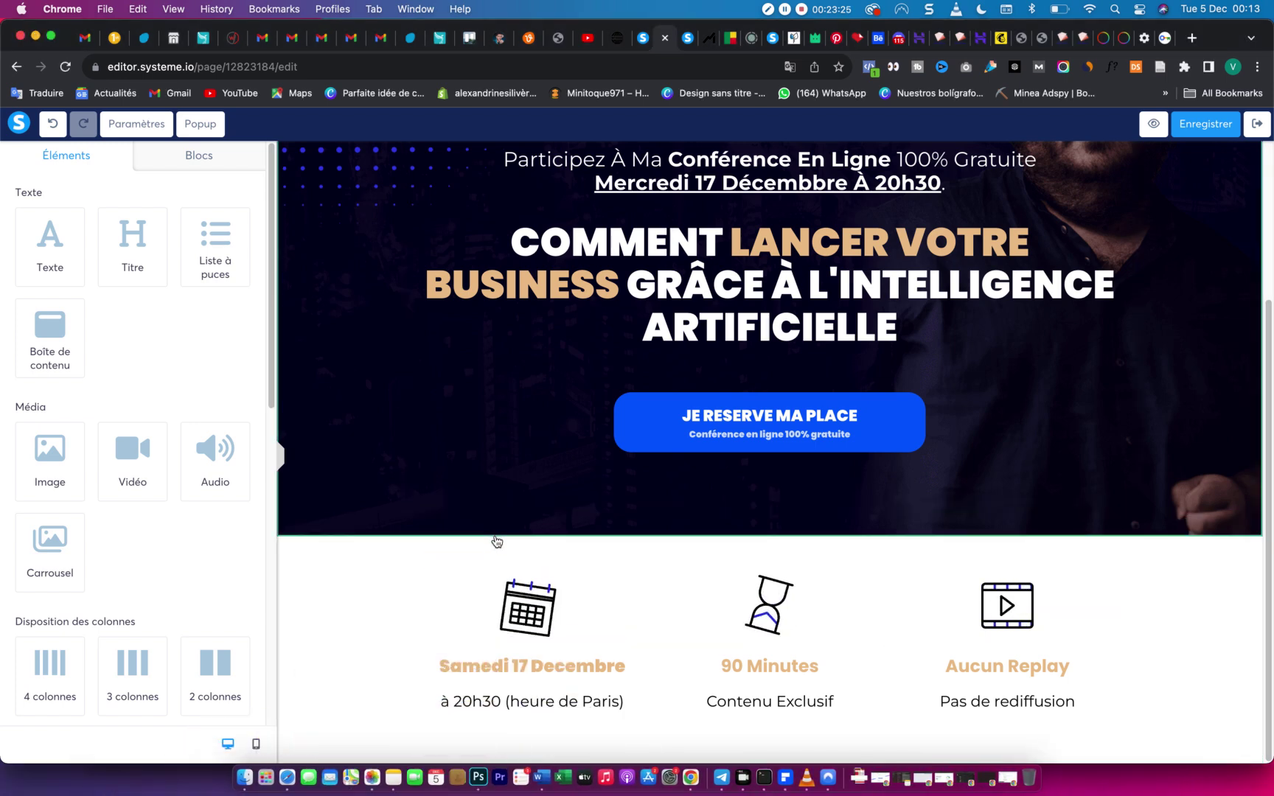
# Add a new section below the three-column info section and set its content width to Moyen.
pyautogui.scroll(-2, 497, 542)
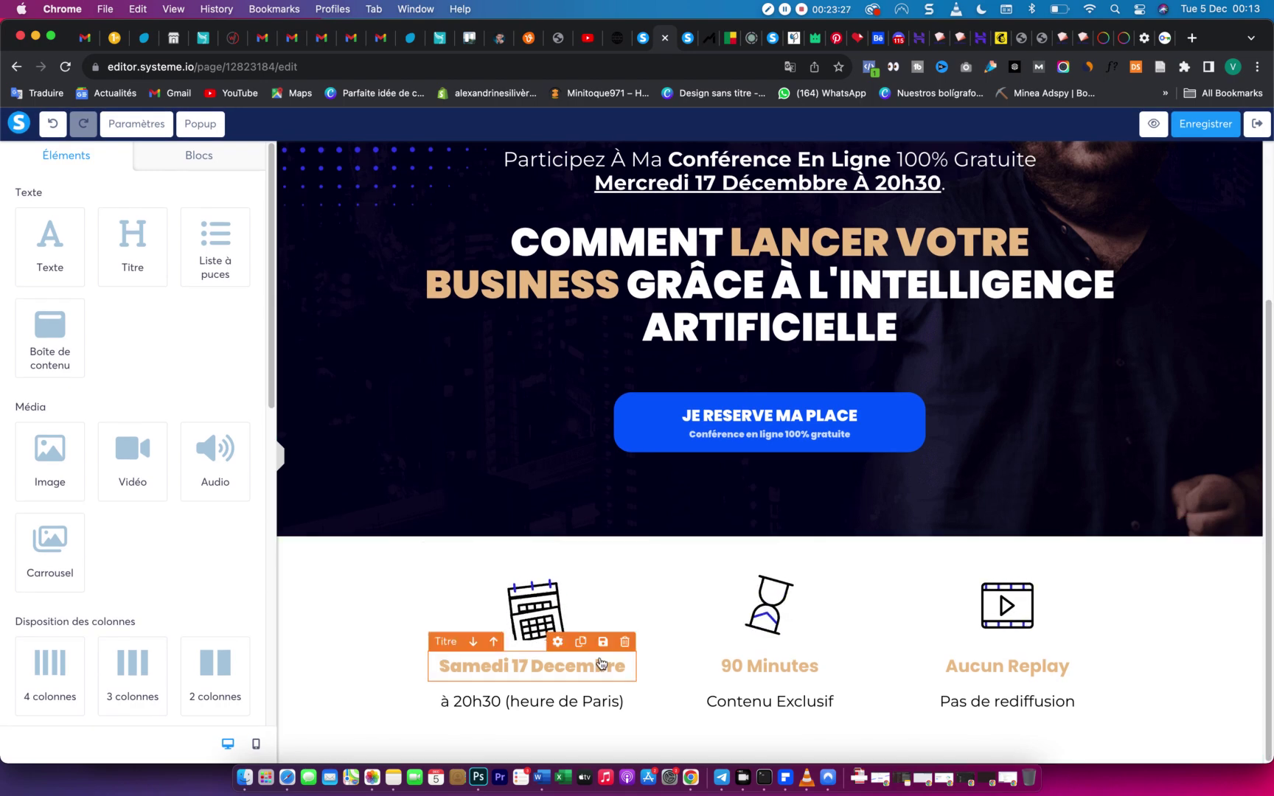
pyautogui.scroll(-3, 91, 614)
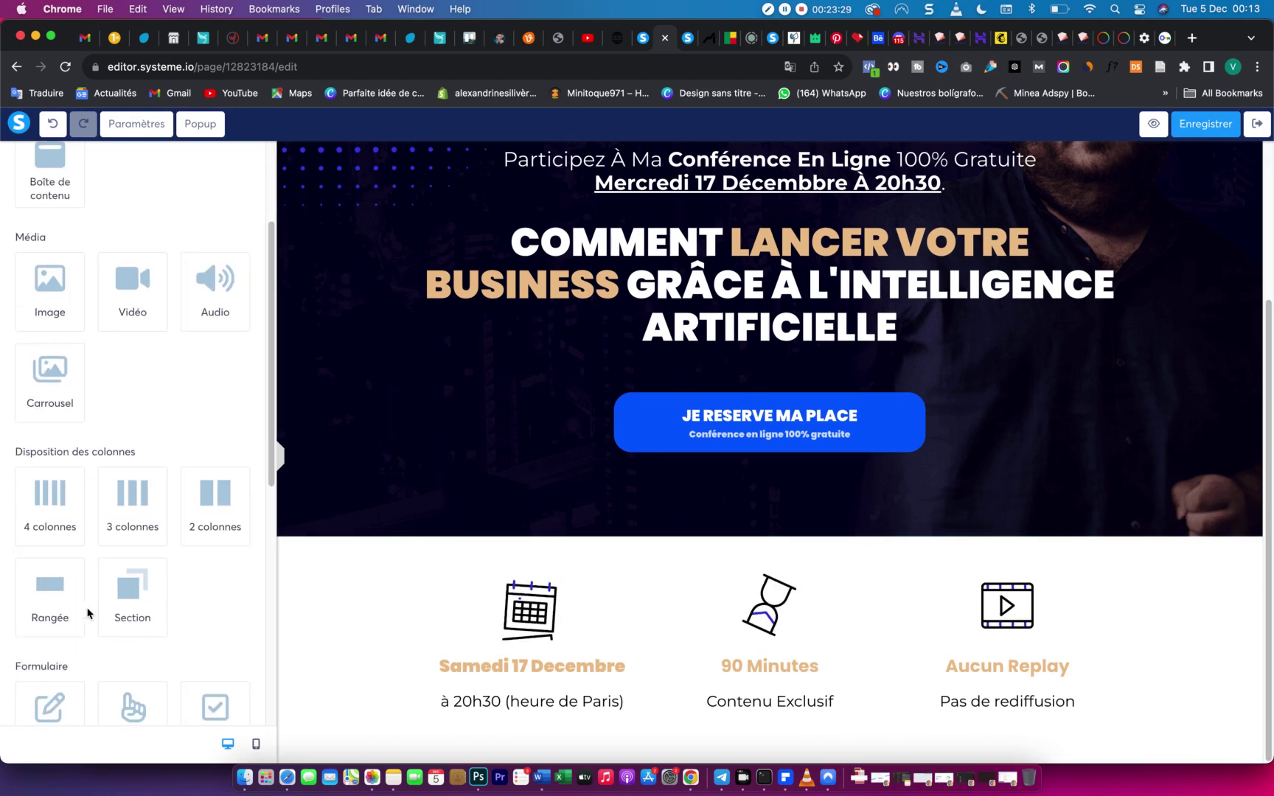
pyautogui.moveTo(114, 603); pyautogui.dragTo(291, 710)
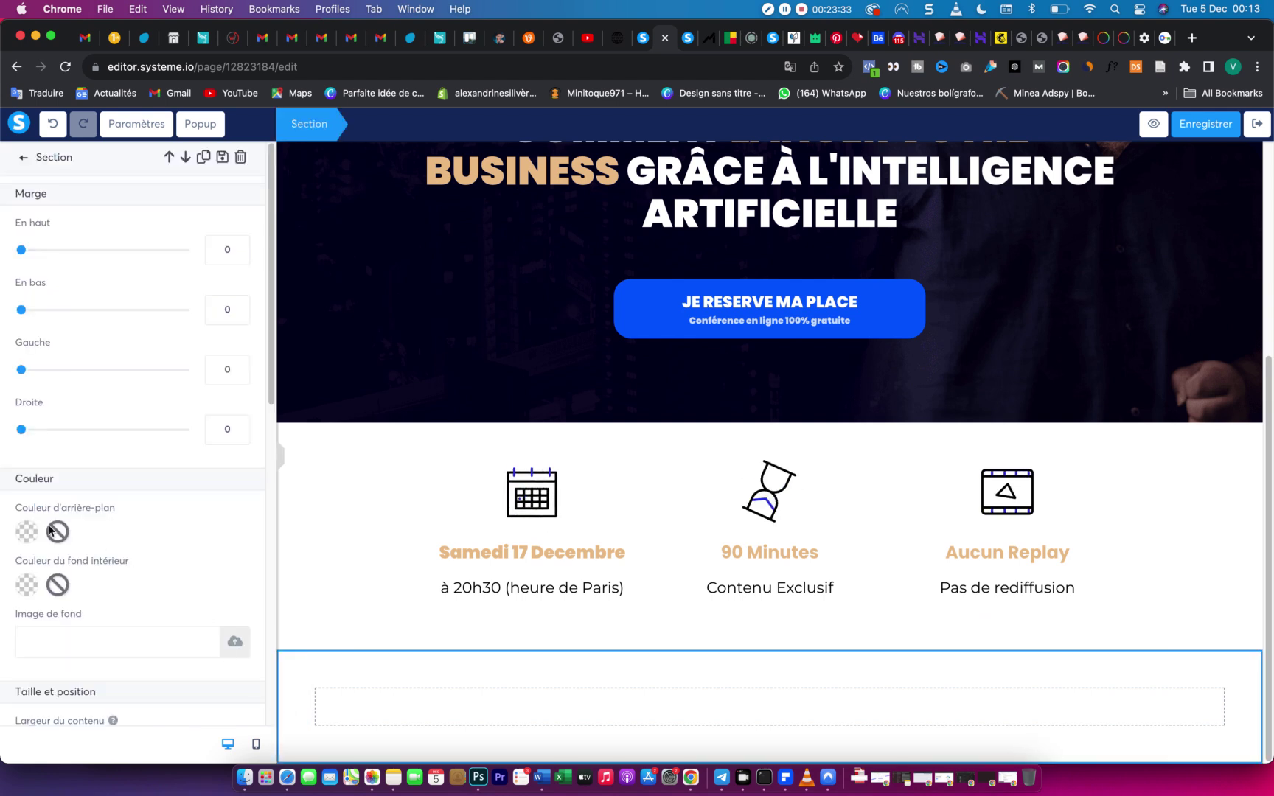
pyautogui.scroll(-2, 170, 611)
pyautogui.click(196, 694)
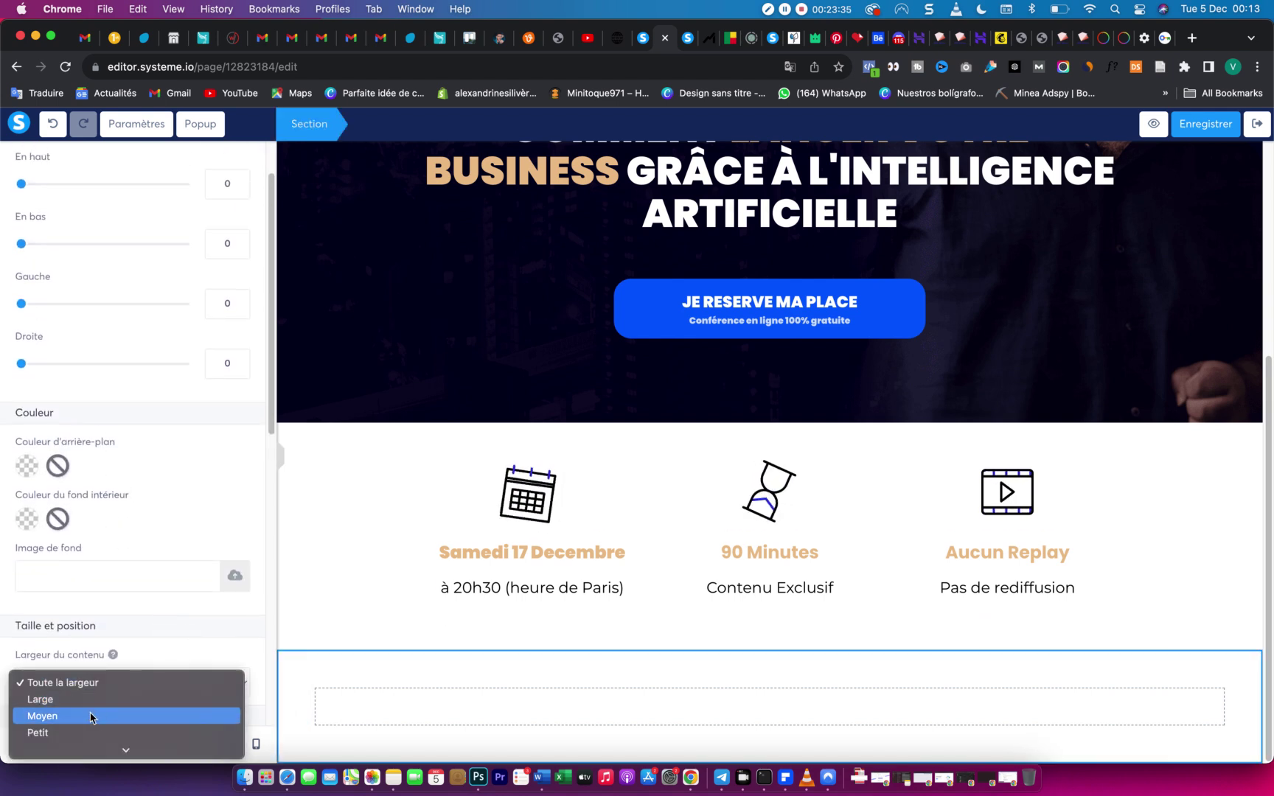
pyautogui.click(84, 720)
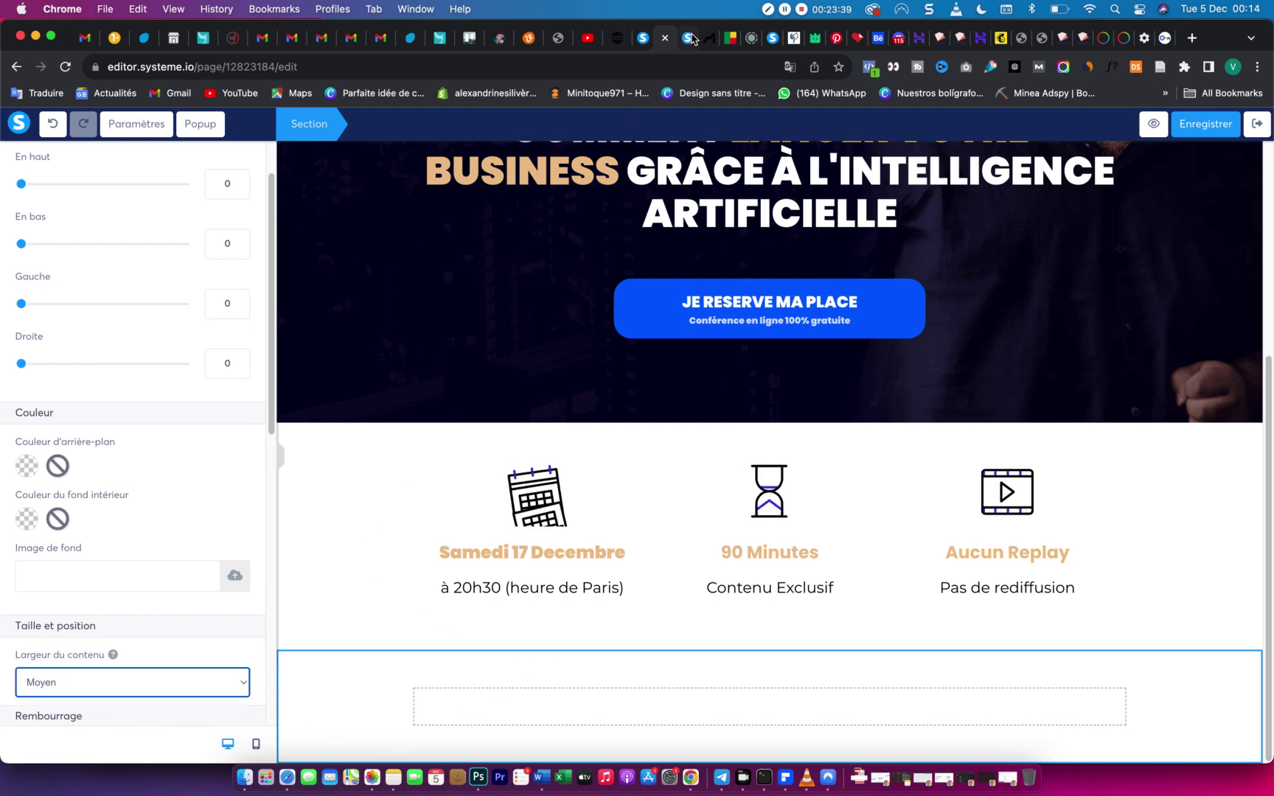
# Copy the "VOTRE FORMATEUR" heading text from the Mindeo reference page.
pyautogui.click(689, 38)
pyautogui.moveTo(709, 37); pyautogui.dragTo(689, 53)
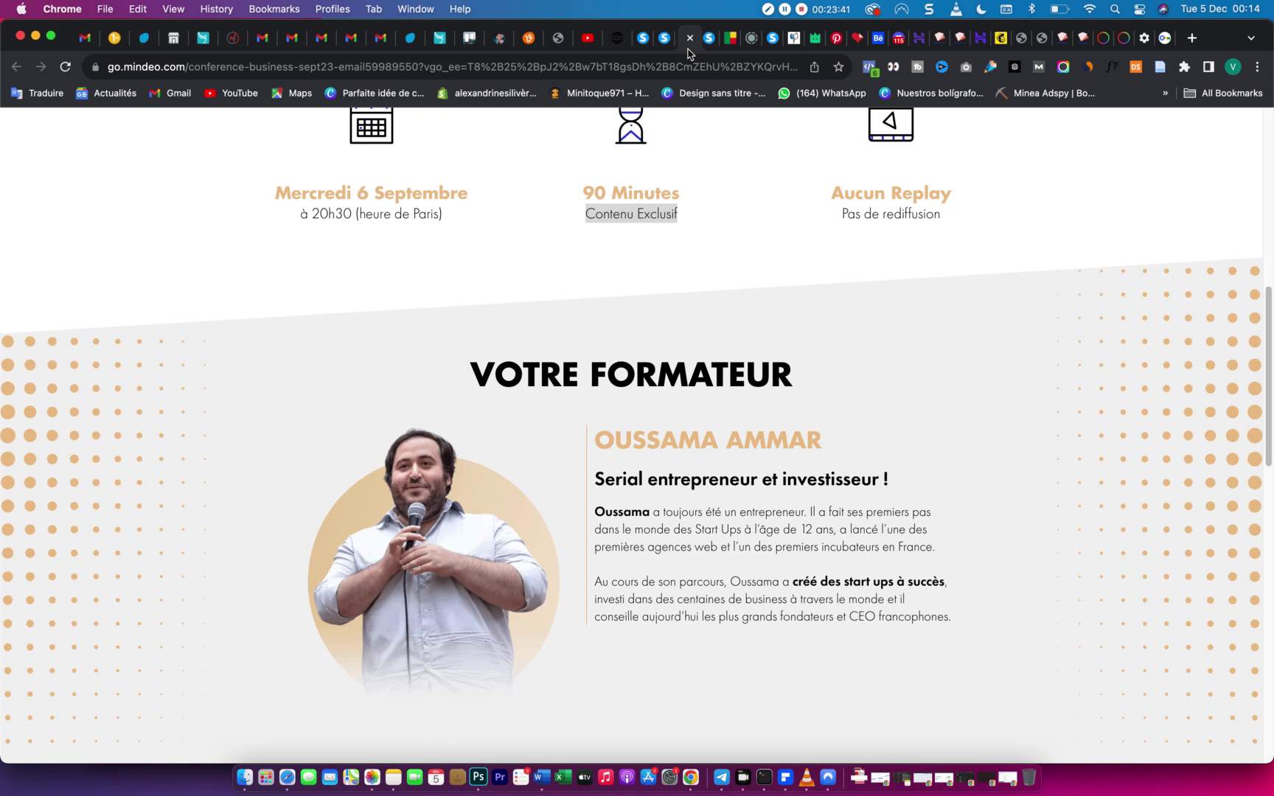
pyautogui.moveTo(472, 374); pyautogui.dragTo(783, 369)
pyautogui.press('super+c')
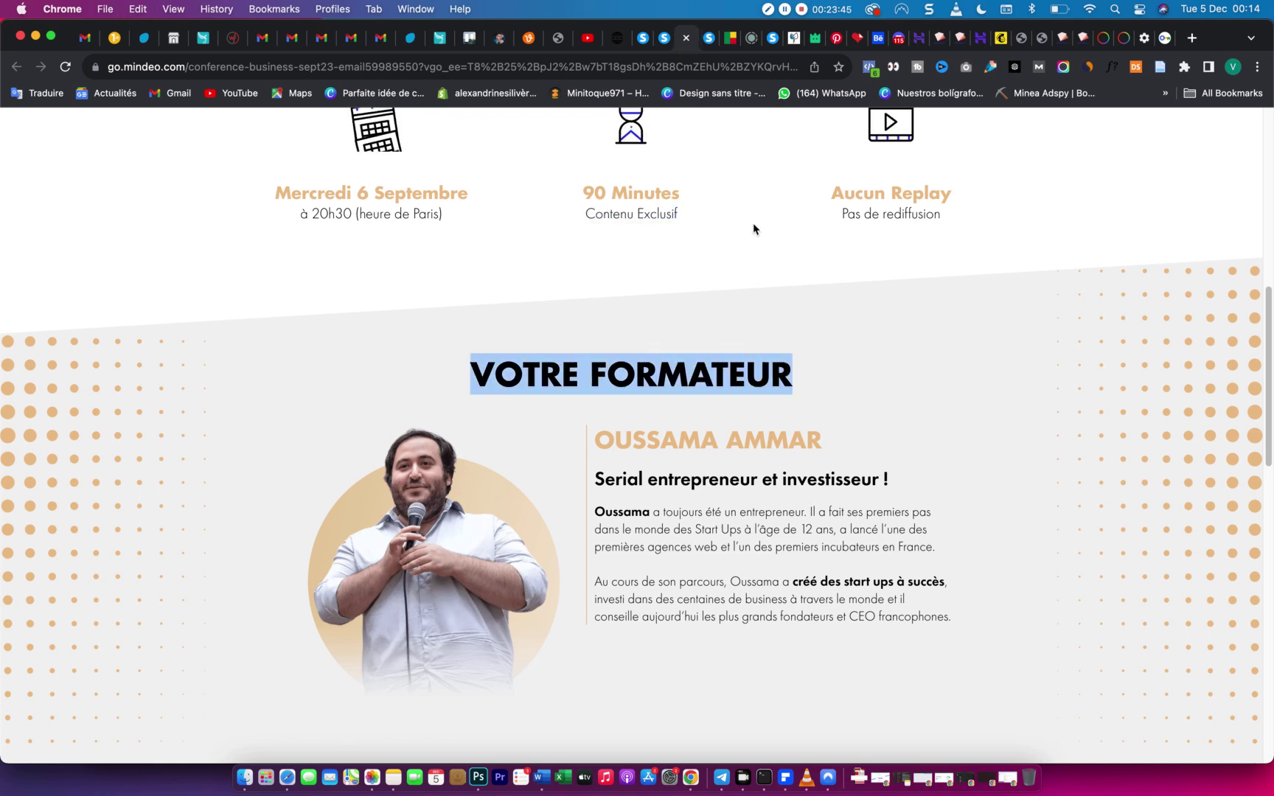
# Add a title to the new section in the Systeme.io editor and replace its placeholder text with the copied "VOTRE FORMATEUR".
pyautogui.click(663, 38)
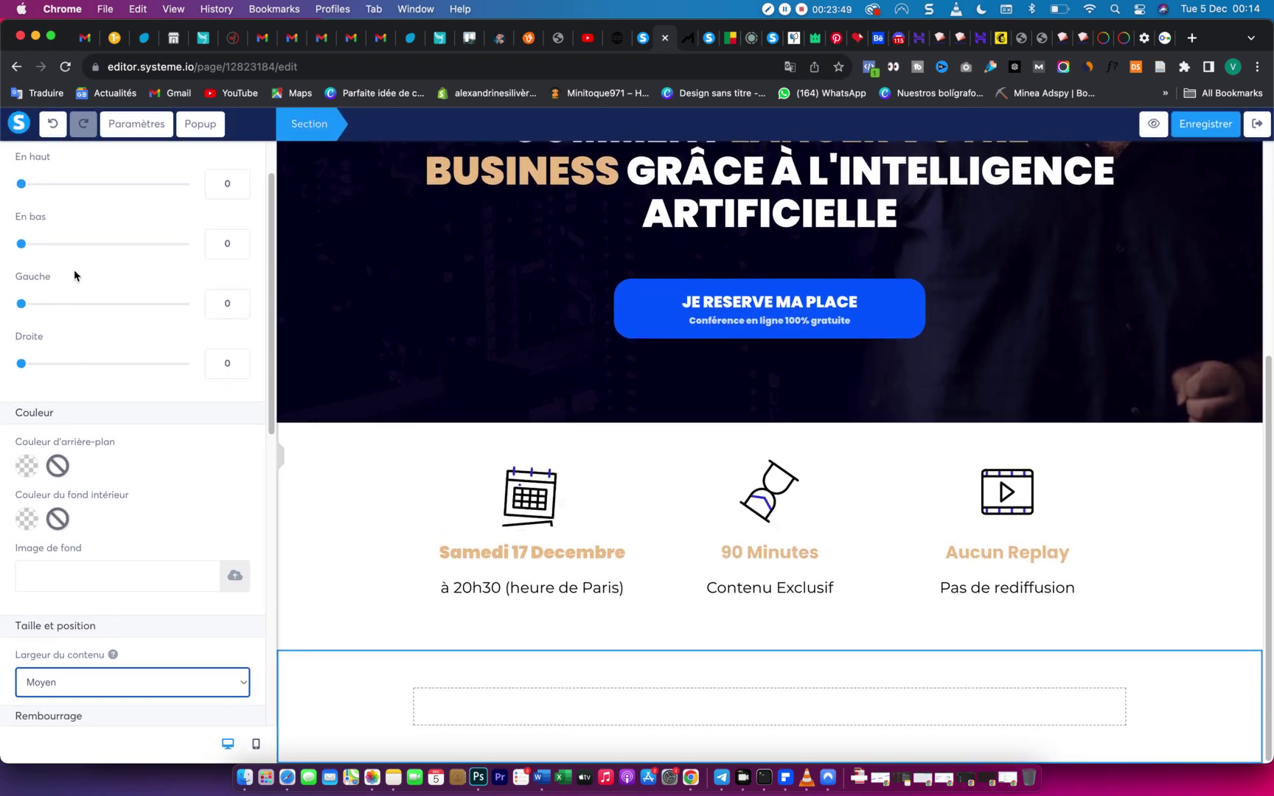
pyautogui.scroll(2, 76, 244)
pyautogui.click(24, 158)
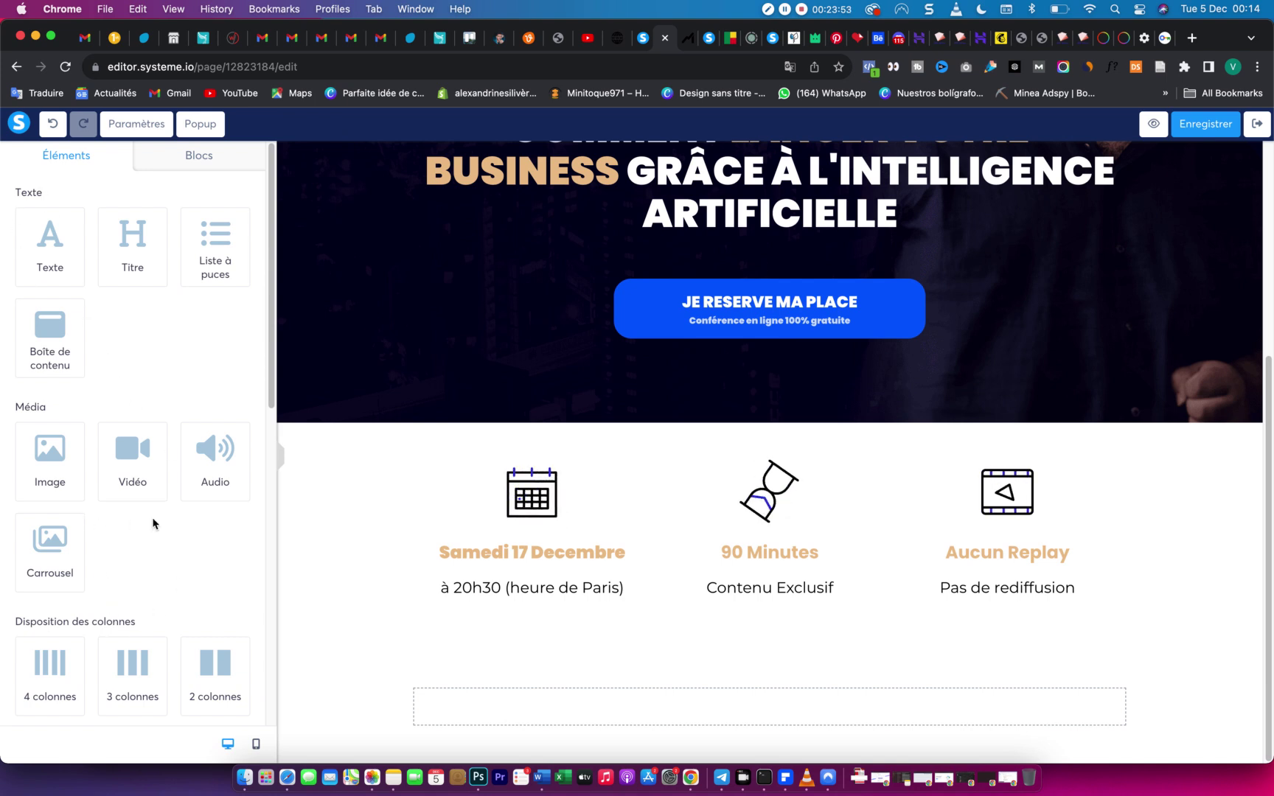
pyautogui.moveTo(129, 239); pyautogui.dragTo(730, 704)
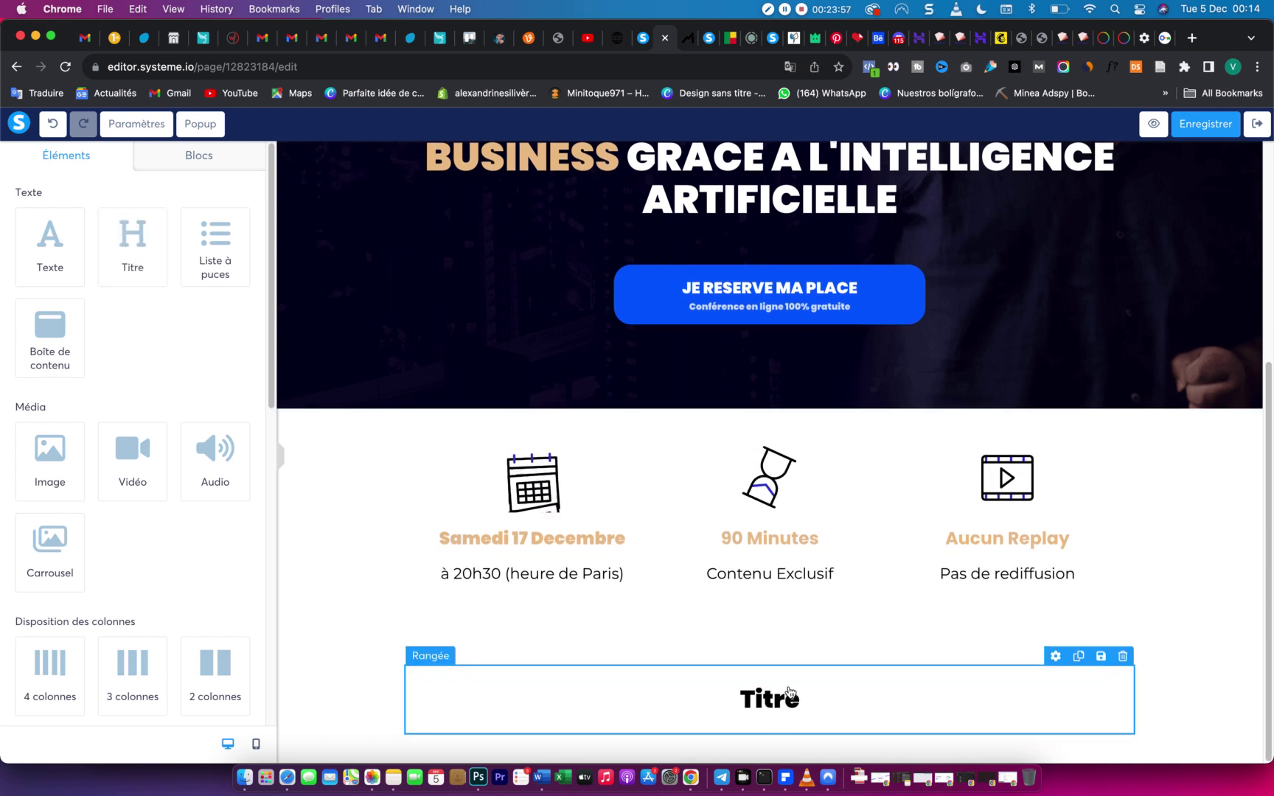
pyautogui.doubleClick(777, 695)
pyautogui.press('super+v')
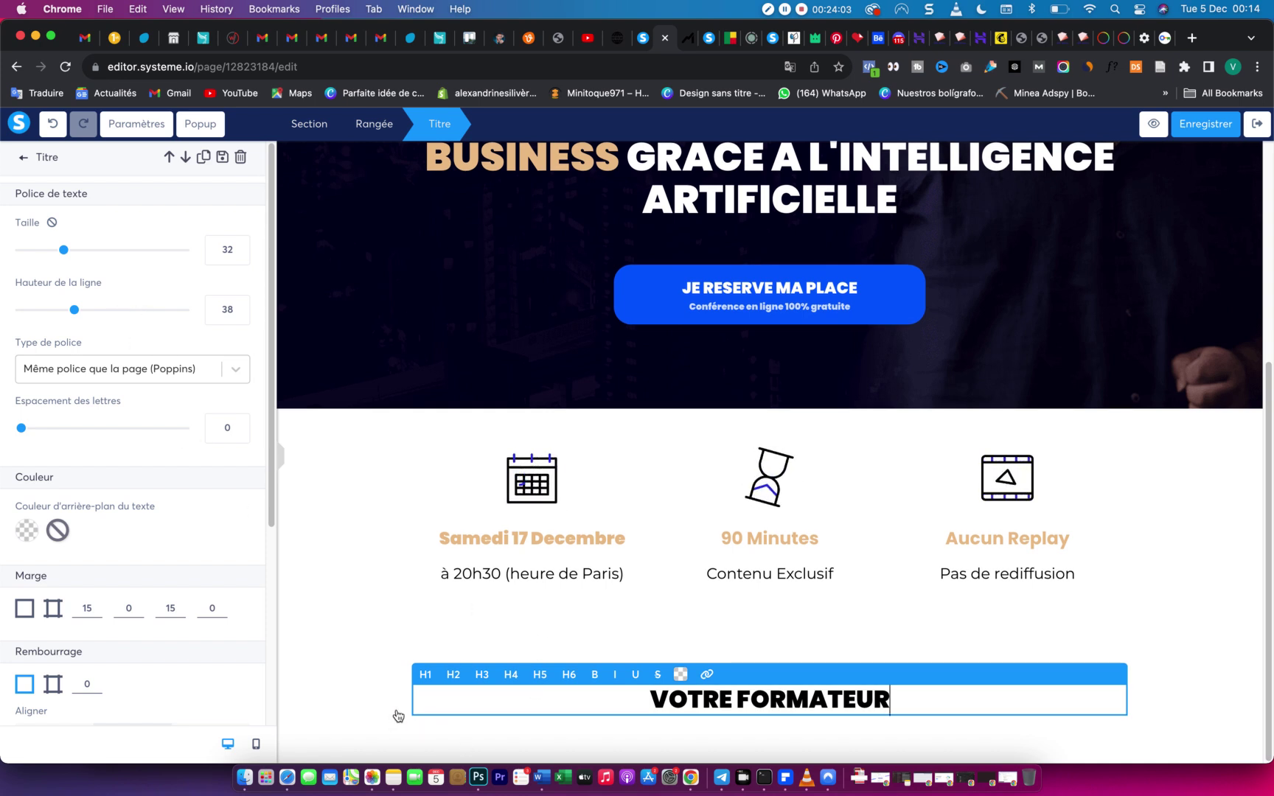
pyautogui.click(397, 715)
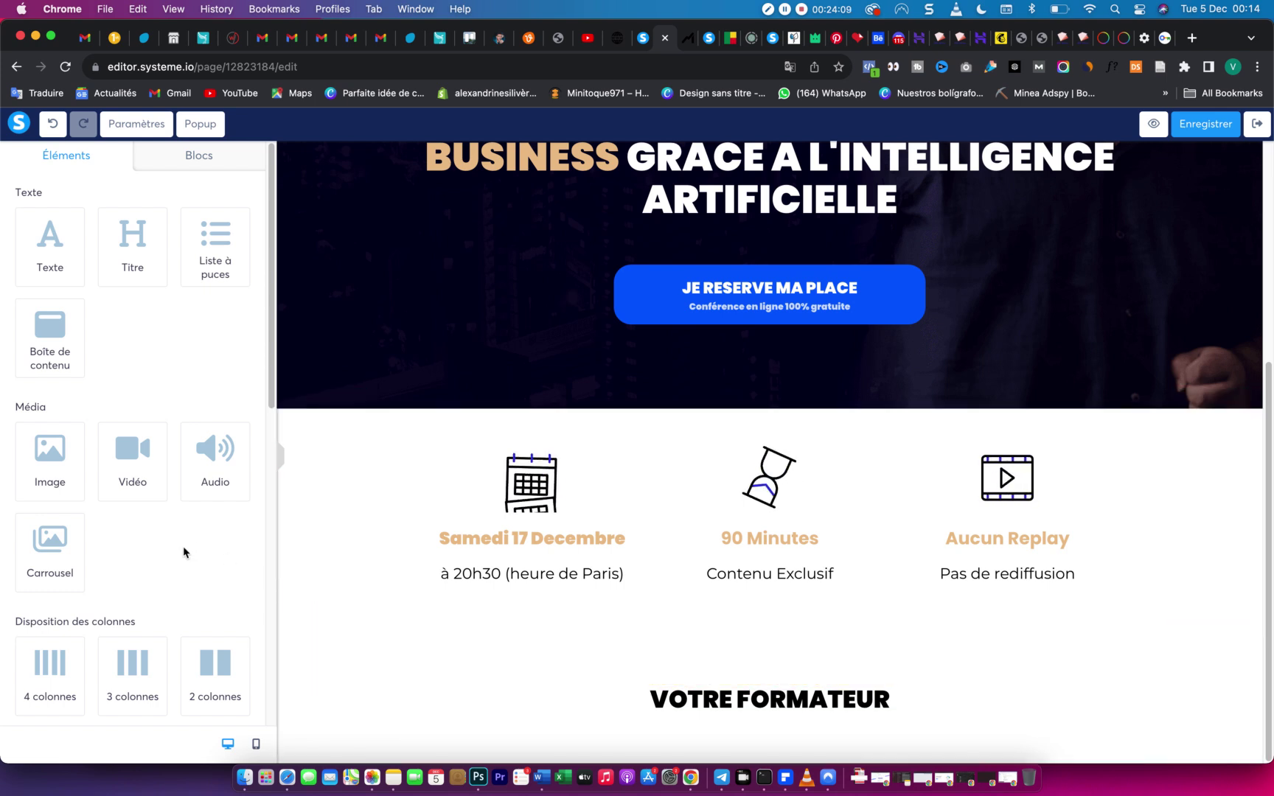
# Add a two-column layout below the "VOTRE FORMATEUR" title, matching the reference, and place a row inside each column.
pyautogui.moveTo(228, 659); pyautogui.dragTo(753, 708)
pyautogui.scroll(-1, 767, 704)
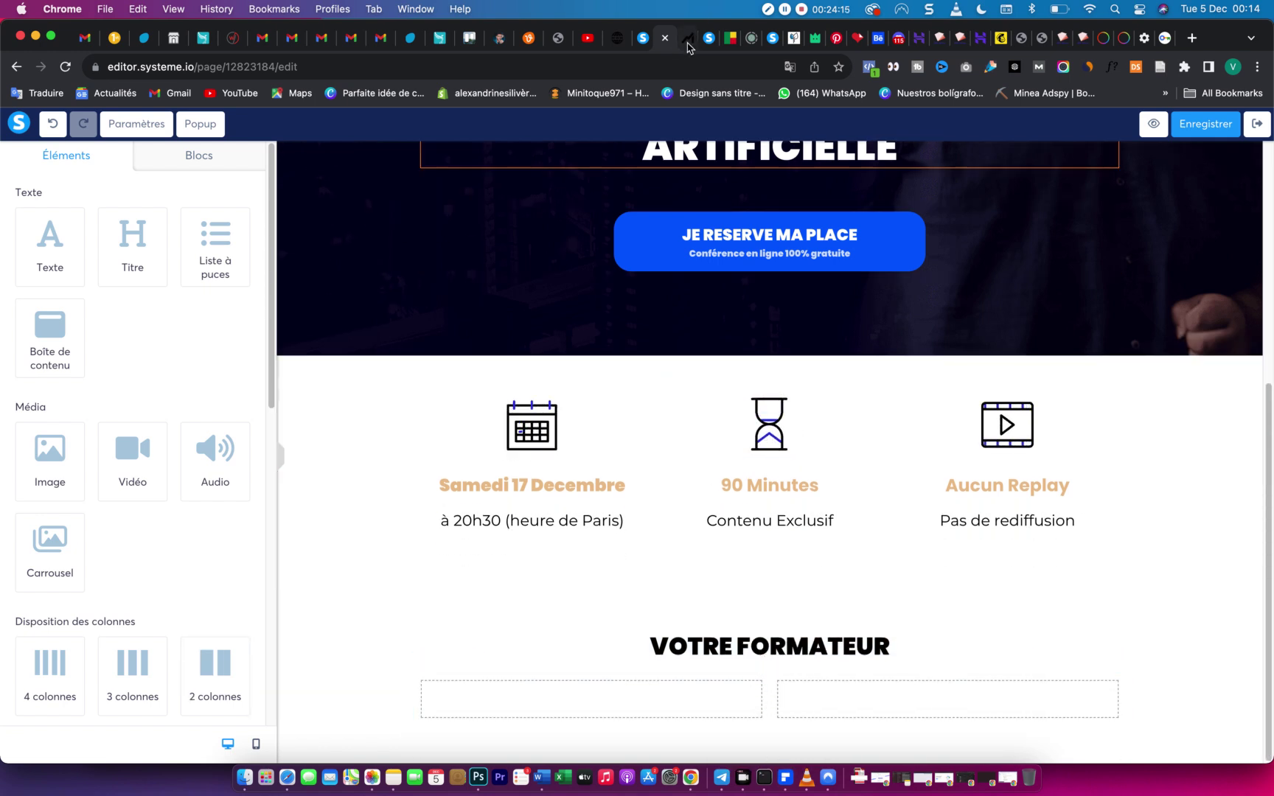
pyautogui.click(687, 45)
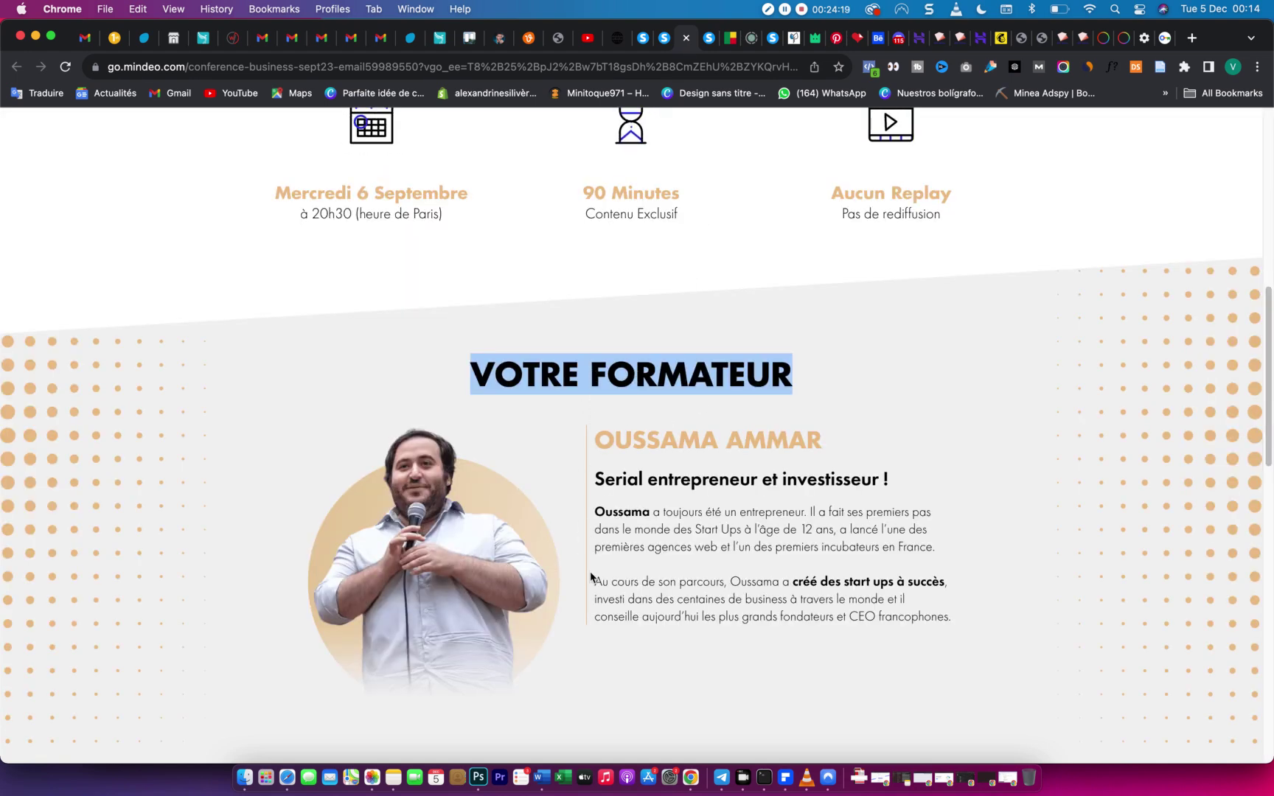
pyautogui.click(665, 39)
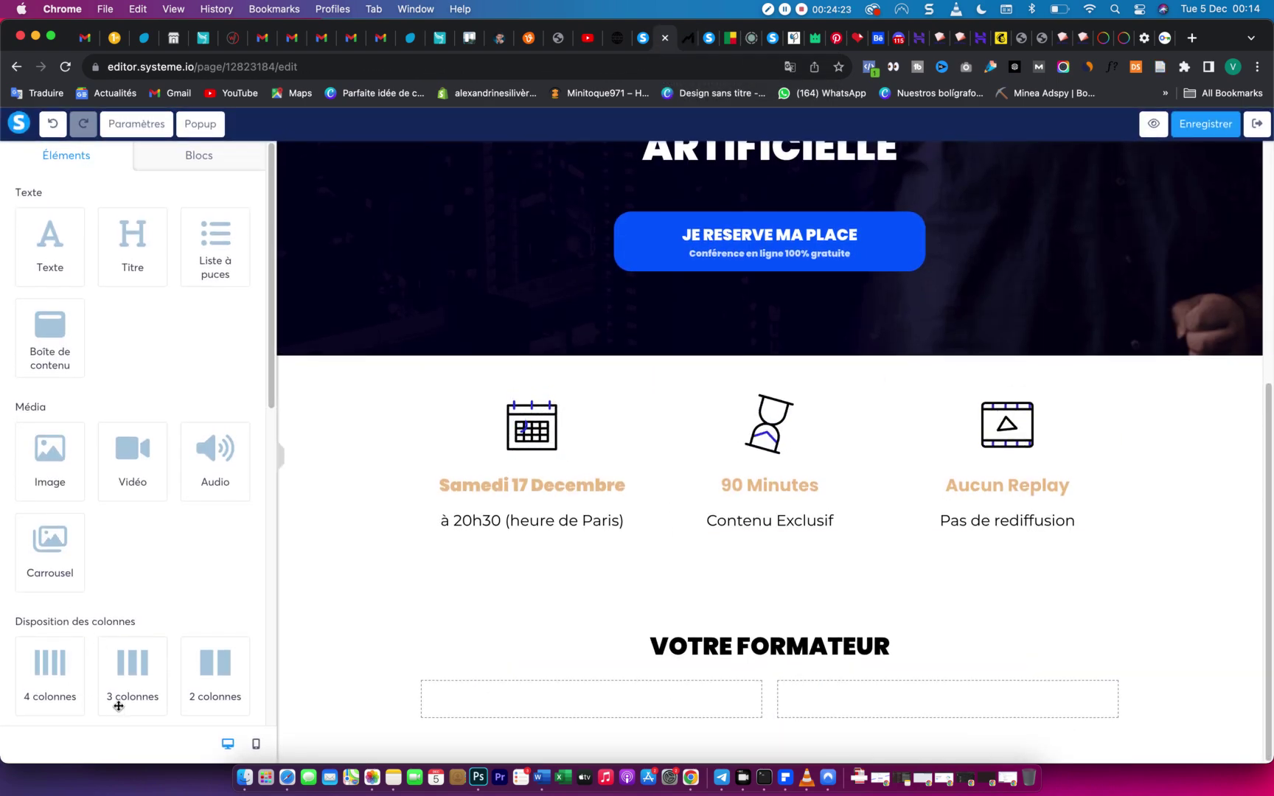
pyautogui.scroll(-1, 98, 450)
pyautogui.scroll(-2, 88, 487)
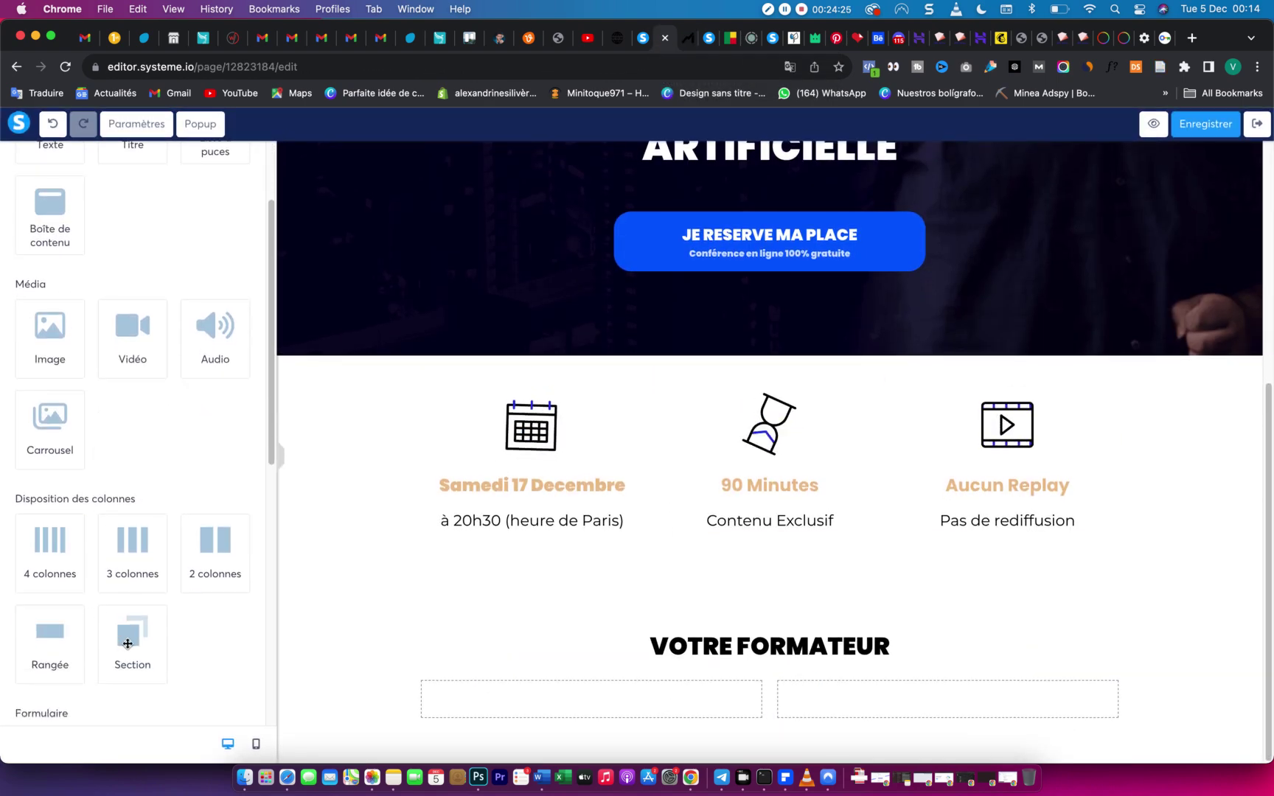
pyautogui.moveTo(50, 634); pyautogui.dragTo(553, 710)
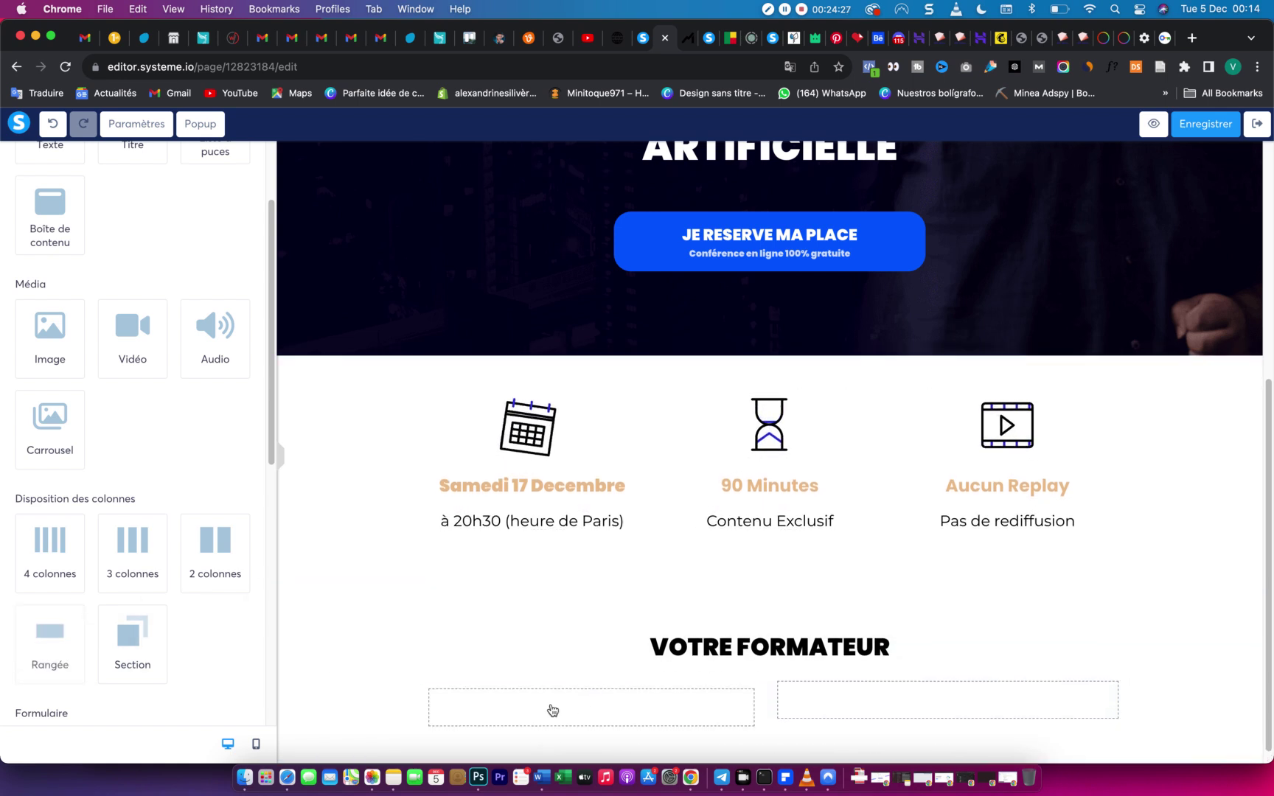
pyautogui.moveTo(48, 657); pyautogui.dragTo(898, 717)
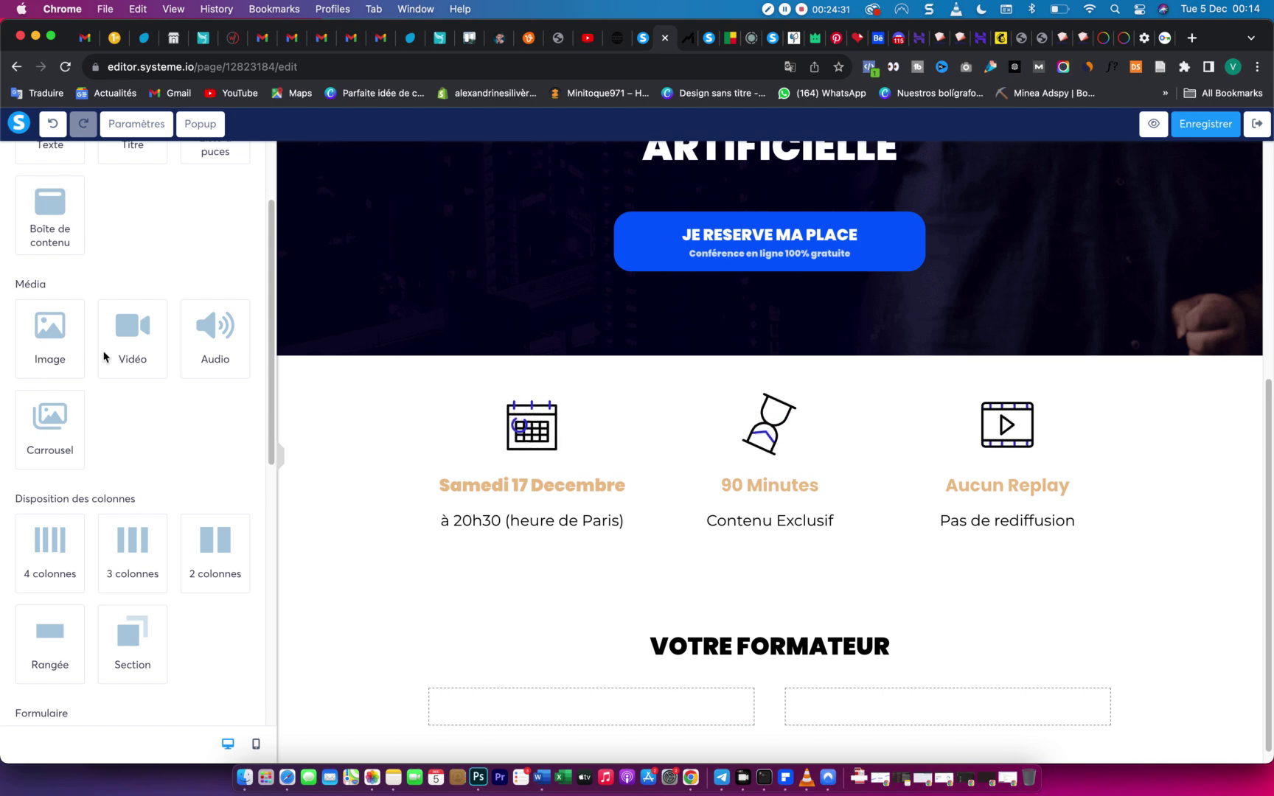
# Place an image element in the first column's row and open the upload dialog for its picture.
pyautogui.moveTo(50, 343); pyautogui.dragTo(665, 723)
pyautogui.scroll(-3, 637, 687)
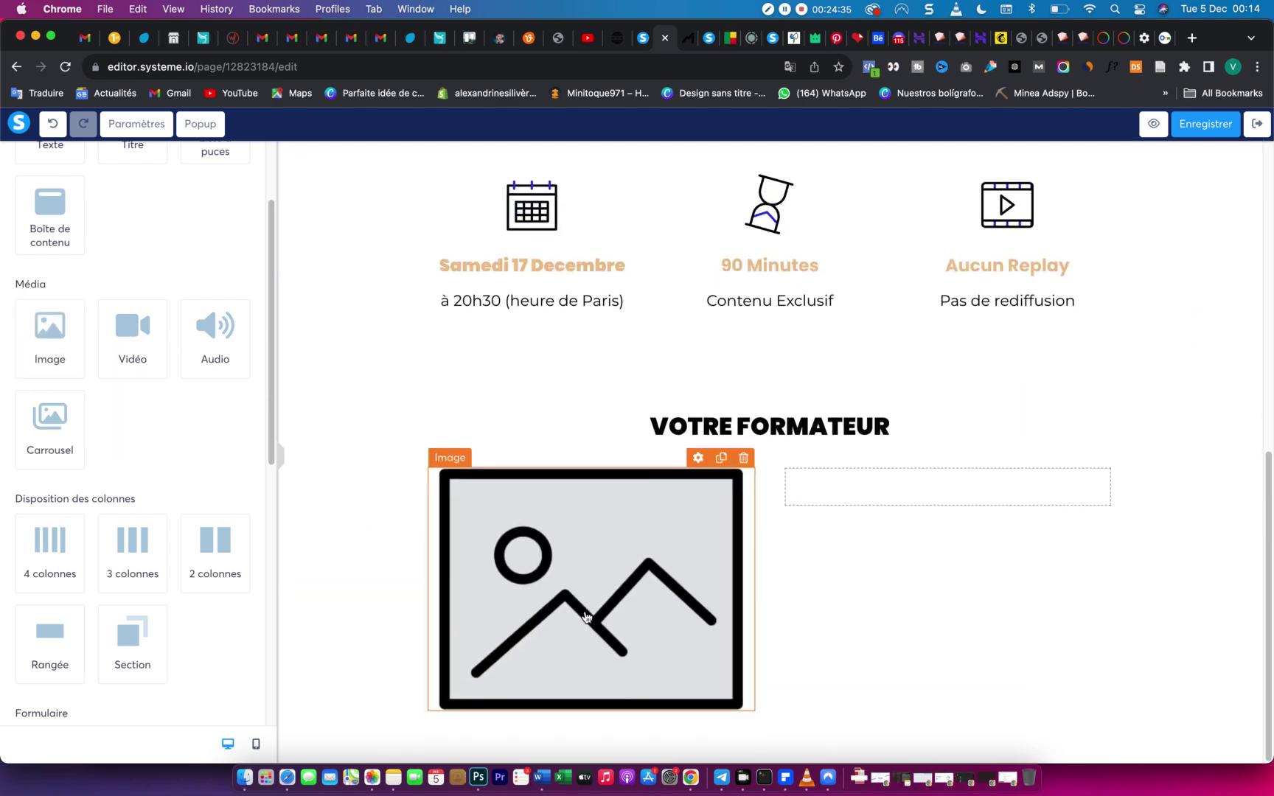
pyautogui.click(587, 616)
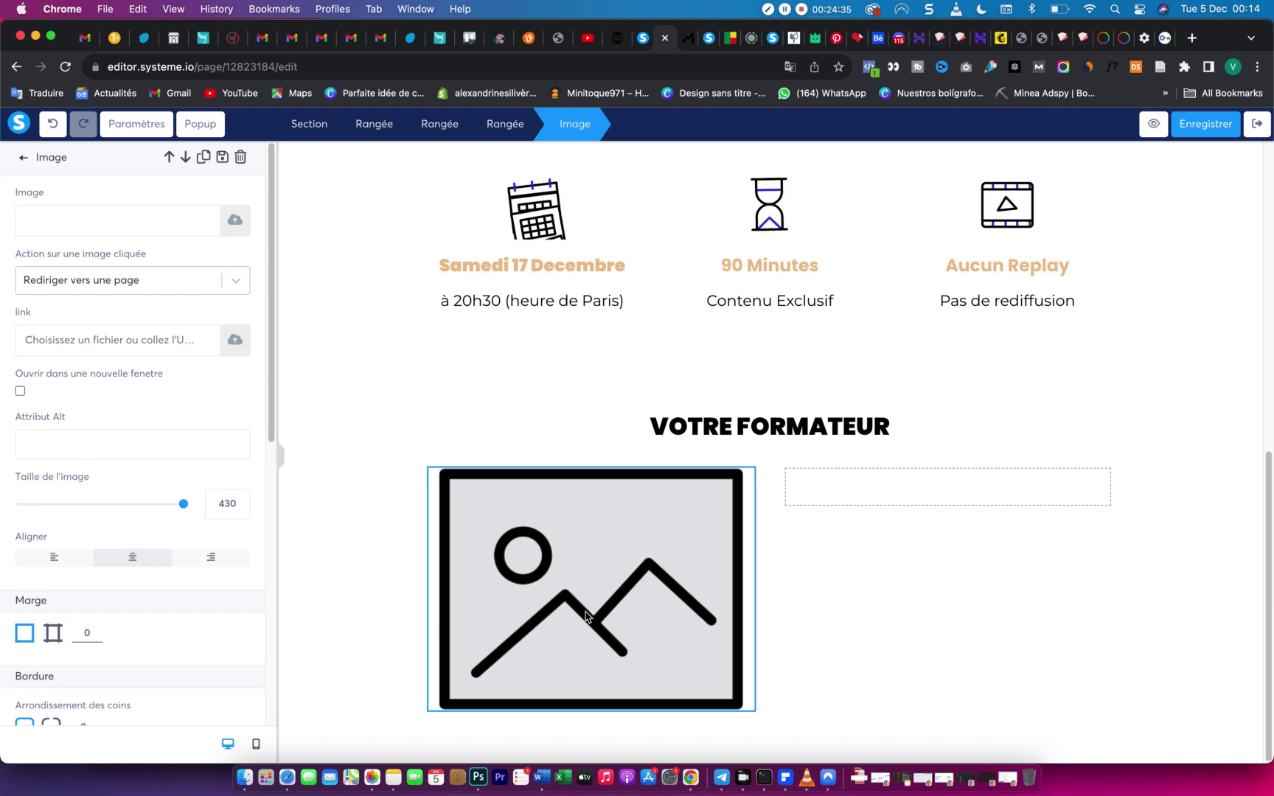
pyautogui.click(235, 224)
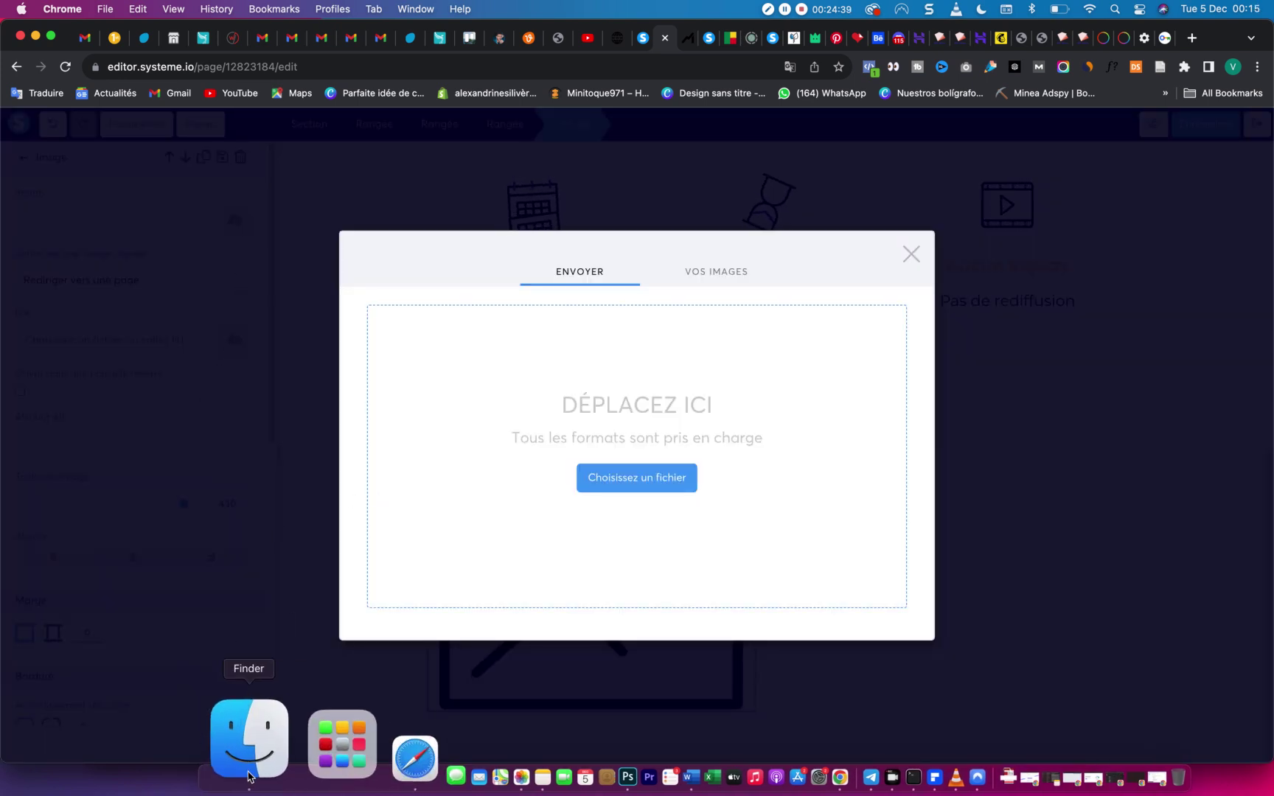
# Switch to Finder and inspect backgrounds-2-.png in Preview.
pyautogui.click(221, 741)
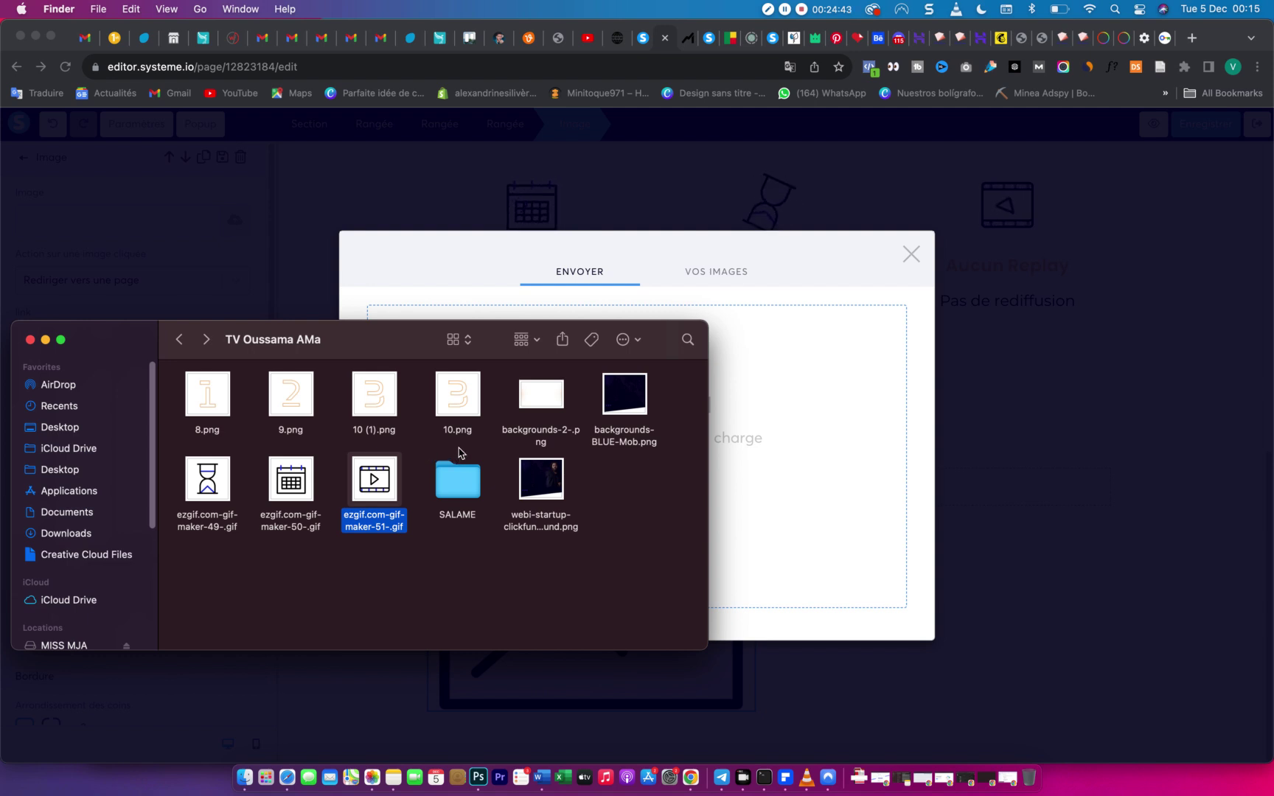
pyautogui.doubleClick(540, 399)
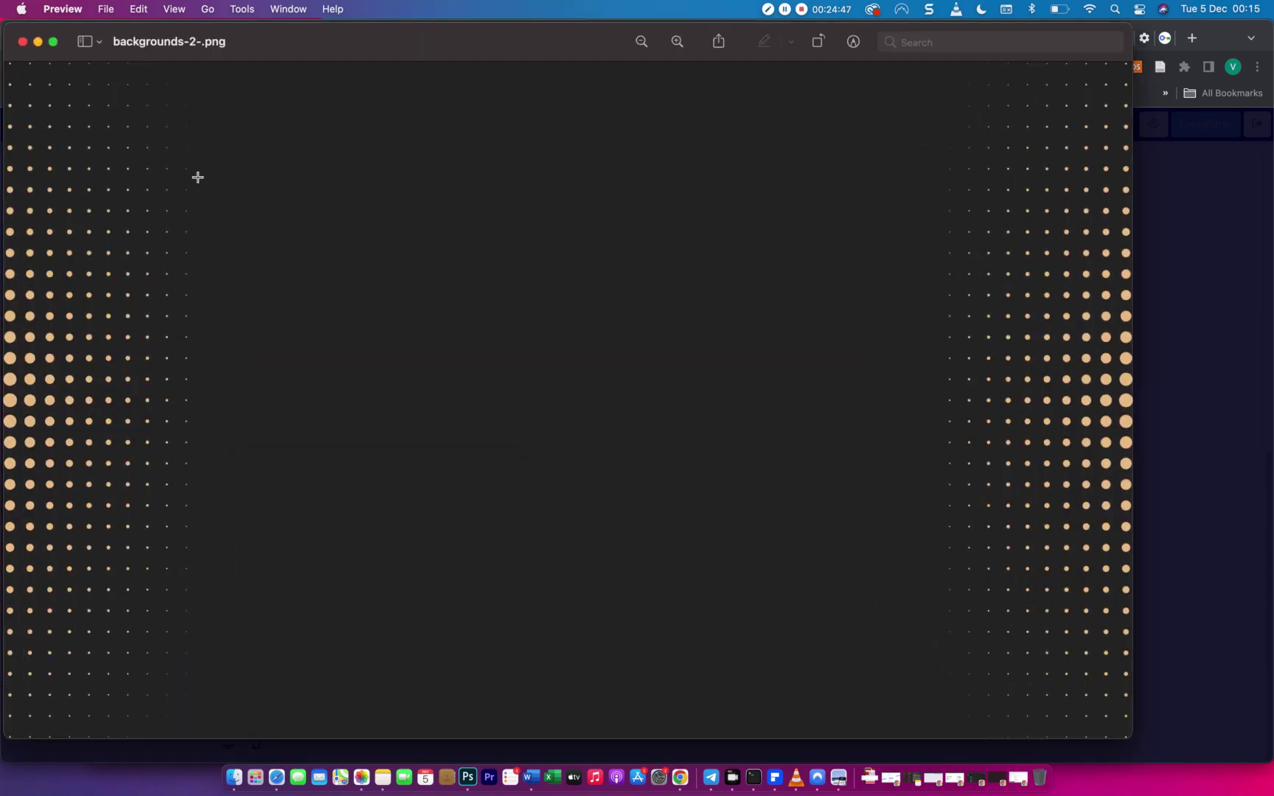
pyautogui.click(21, 42)
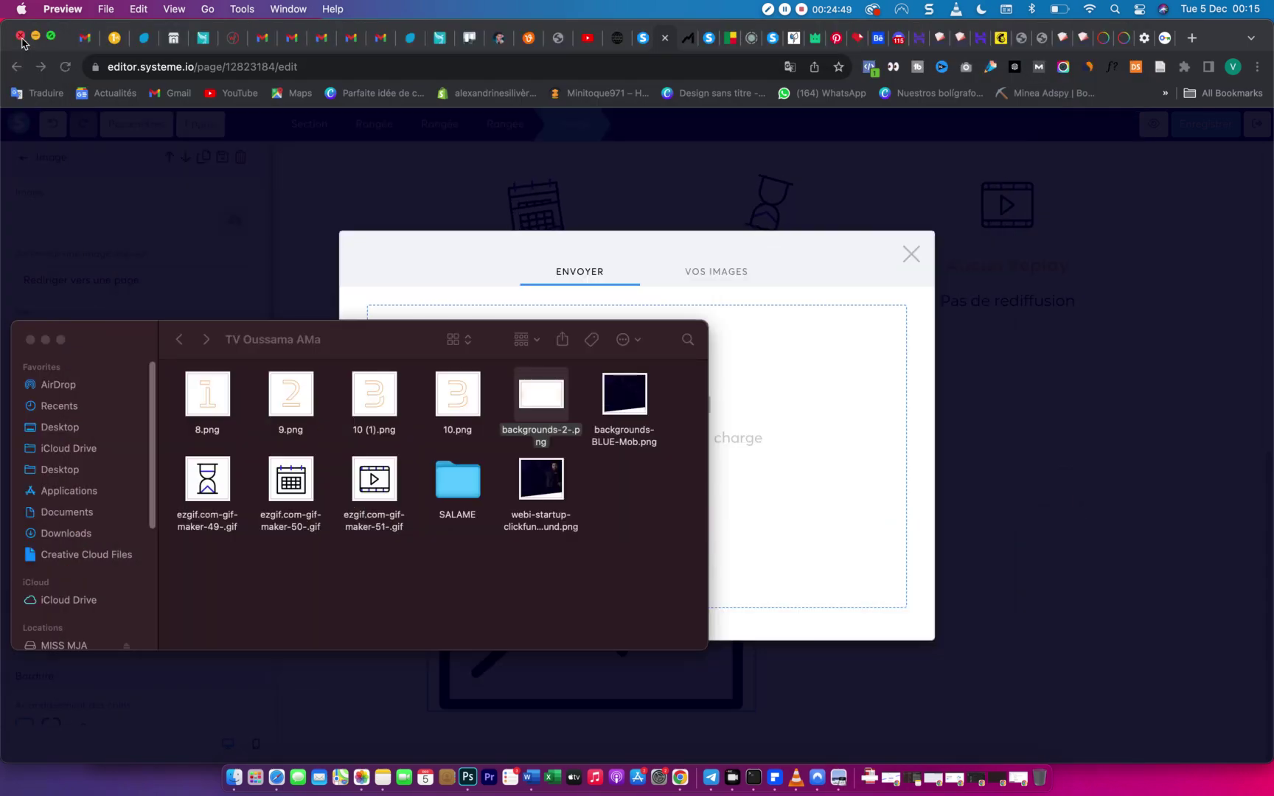
# Save the trainer's portrait from the Mindeo reference page to Downloads as Sans-titre-94-7-.
pyautogui.click(686, 38)
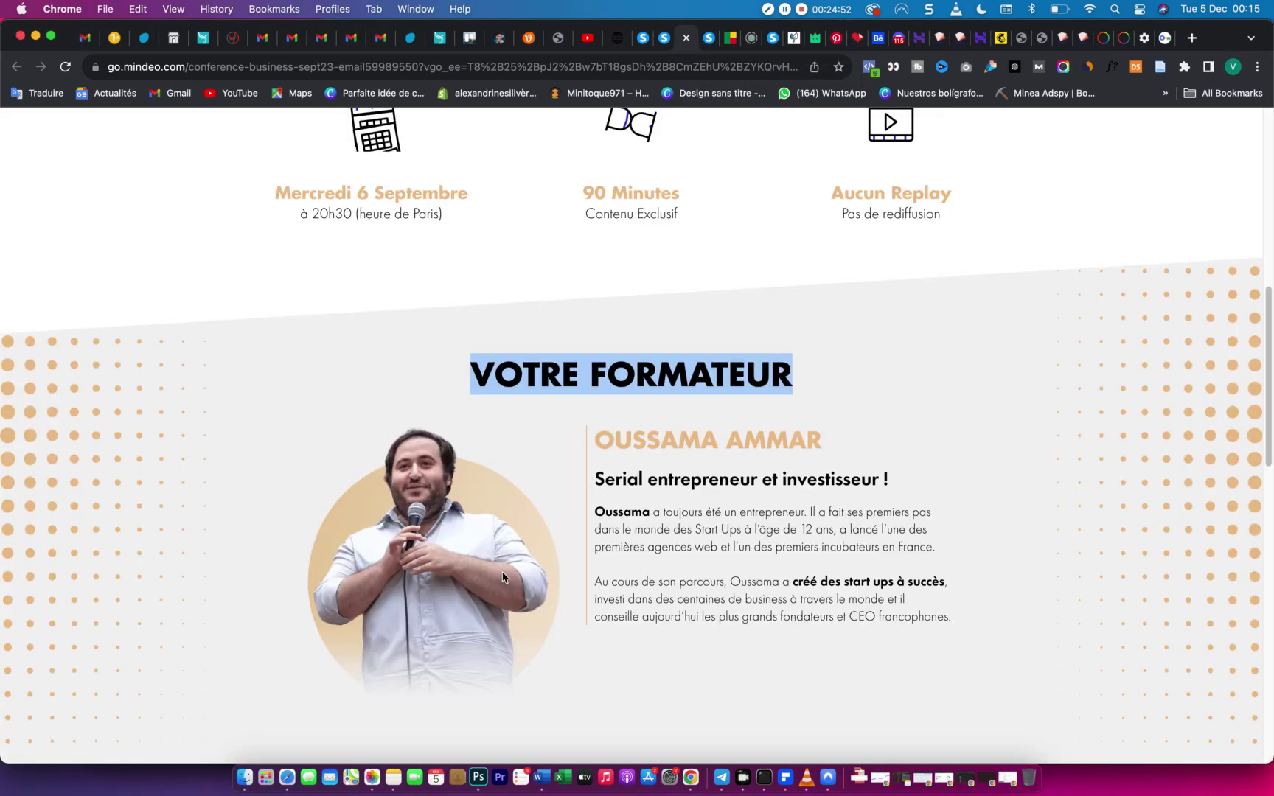
pyautogui.rightClick(502, 578)
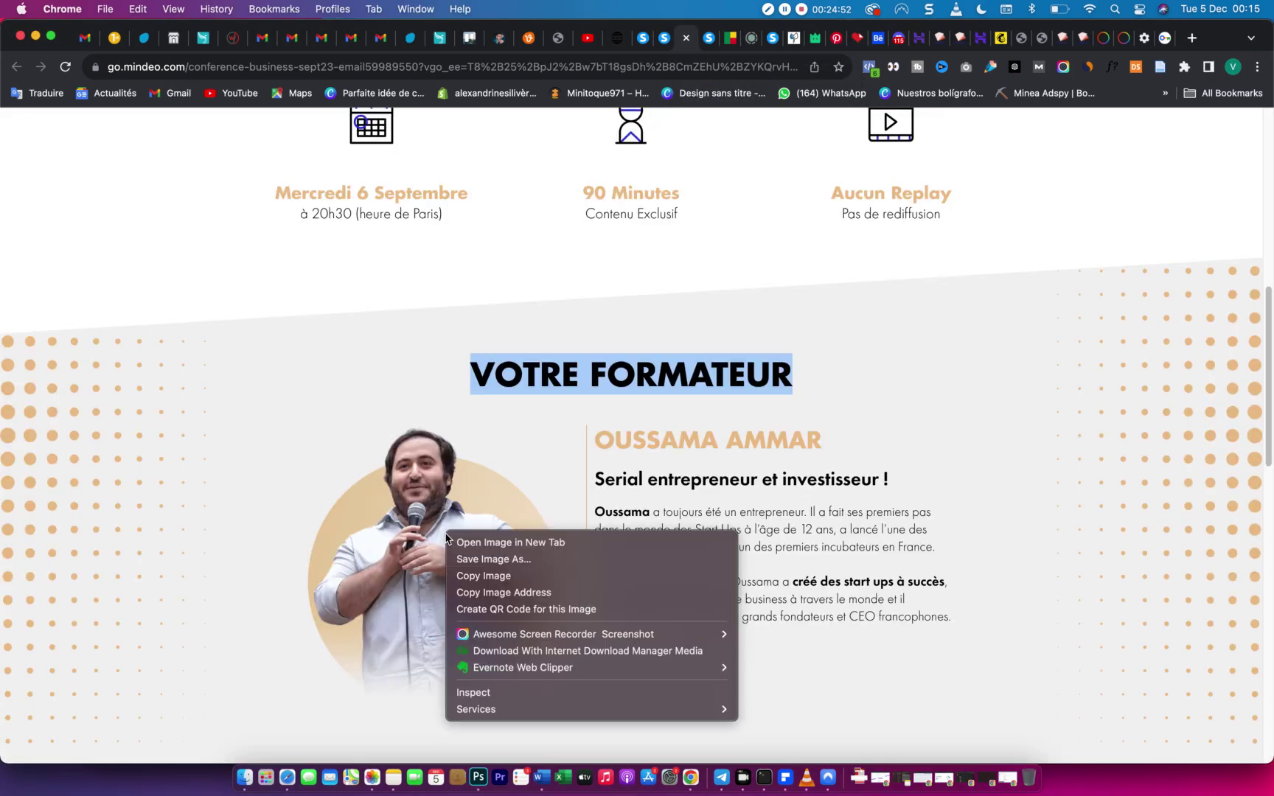
pyautogui.click(527, 561)
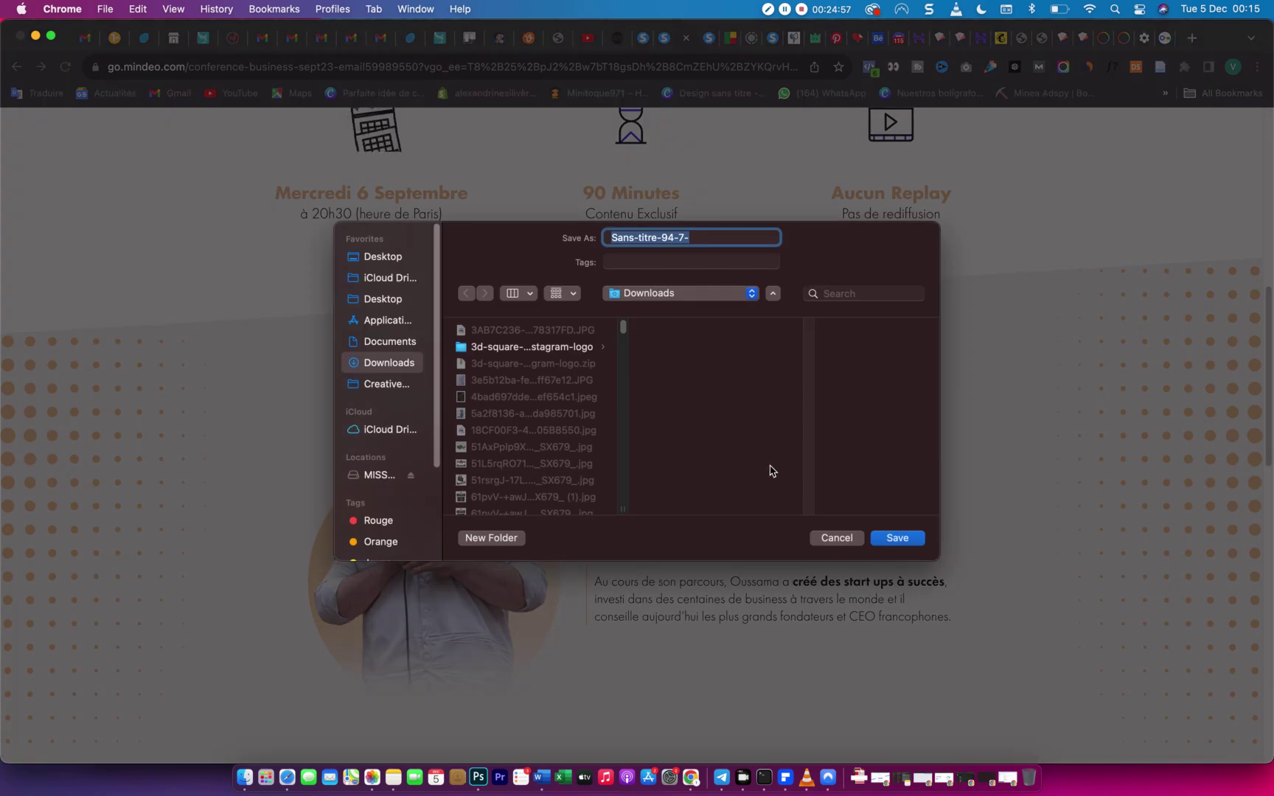
pyautogui.click(896, 539)
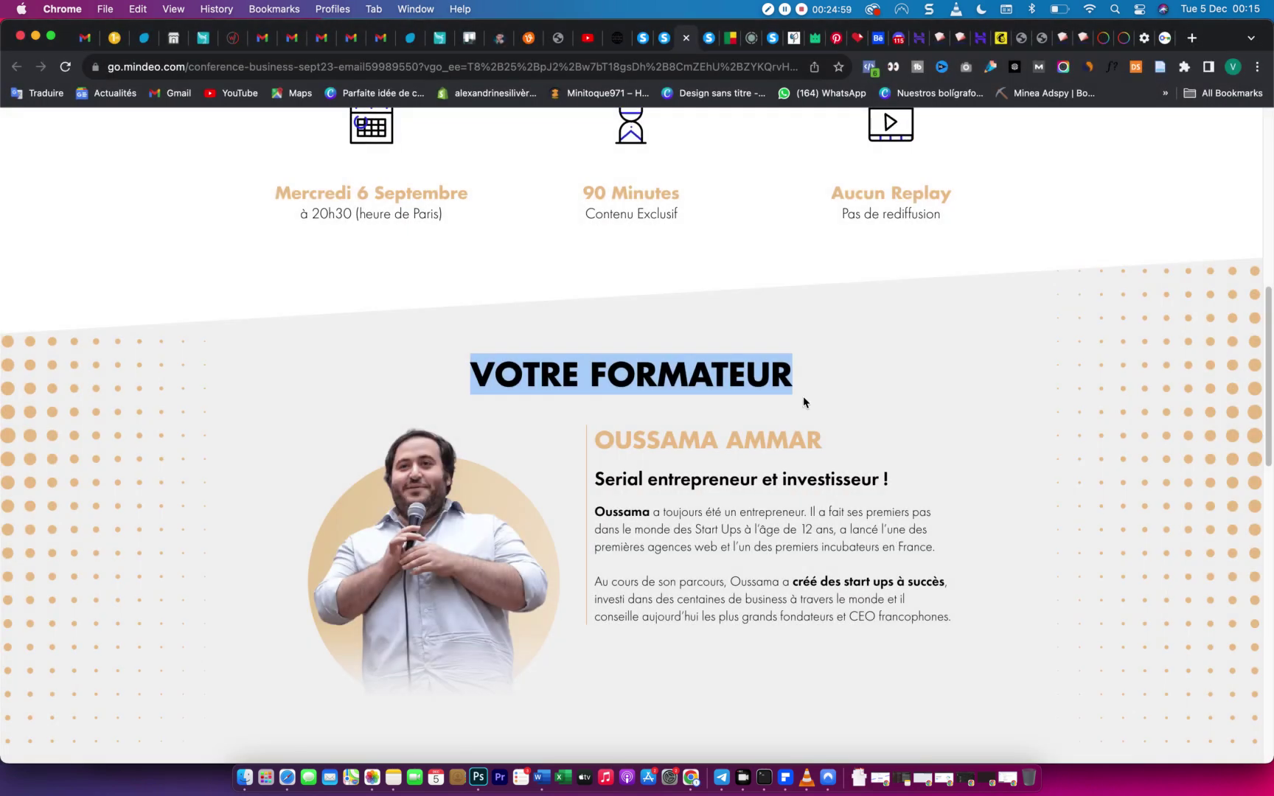
# Back in the Systeme.io editor, upload Sans-titre-94-7-.png from Downloads and insert it as the first column's image.
pyautogui.click(662, 39)
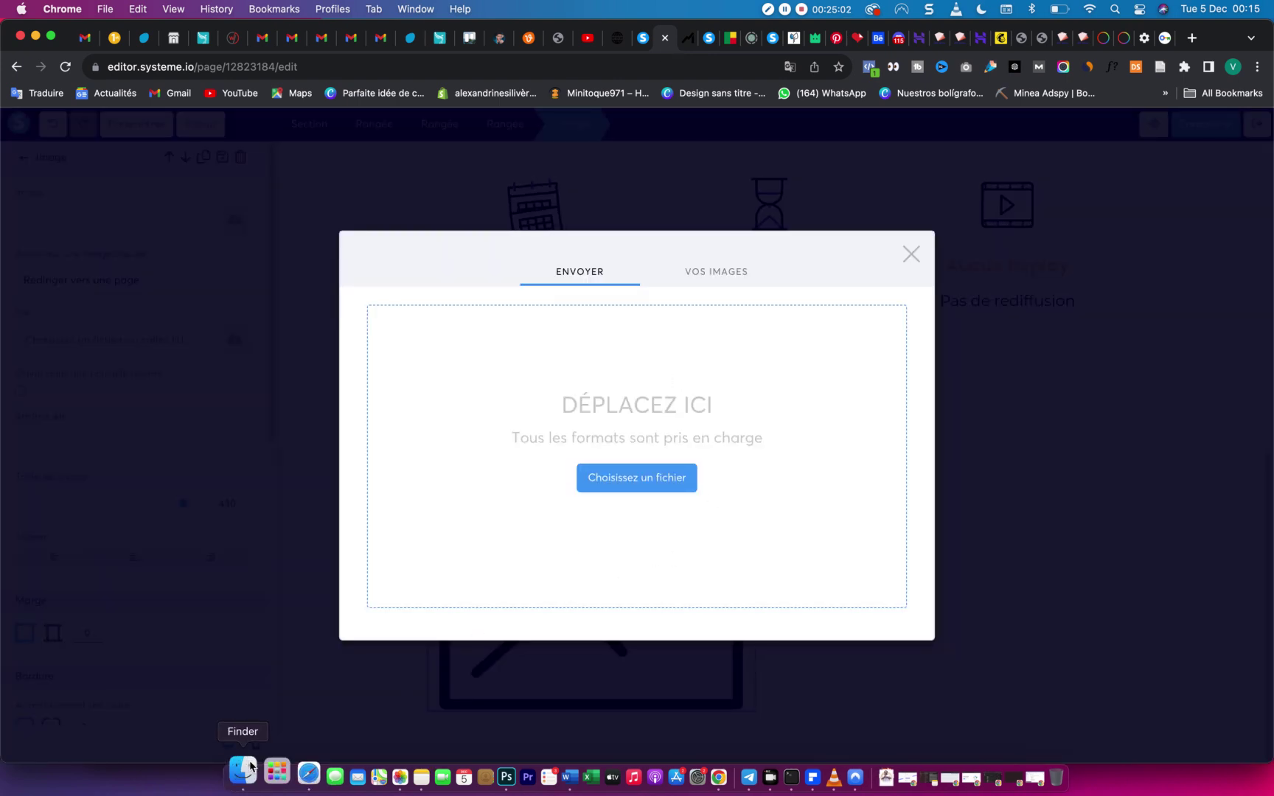
pyautogui.click(245, 765)
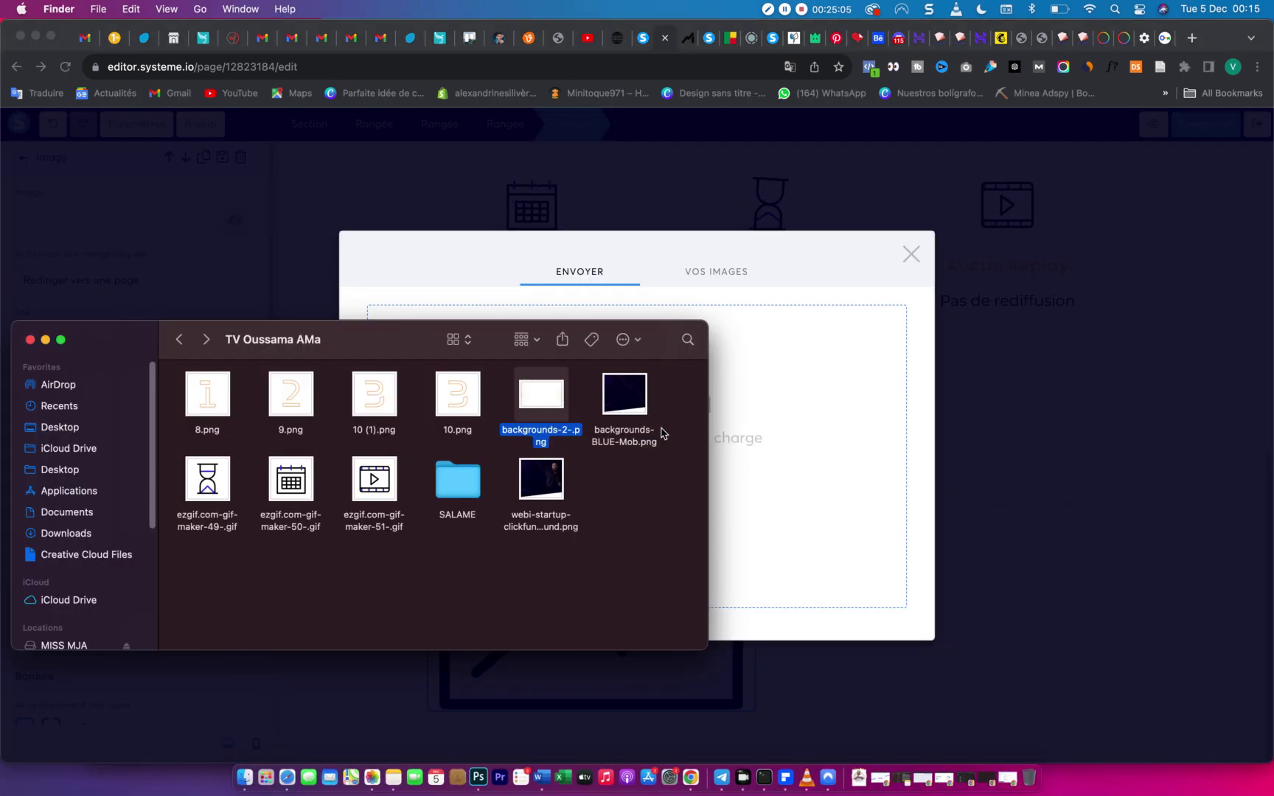
pyautogui.click(732, 441)
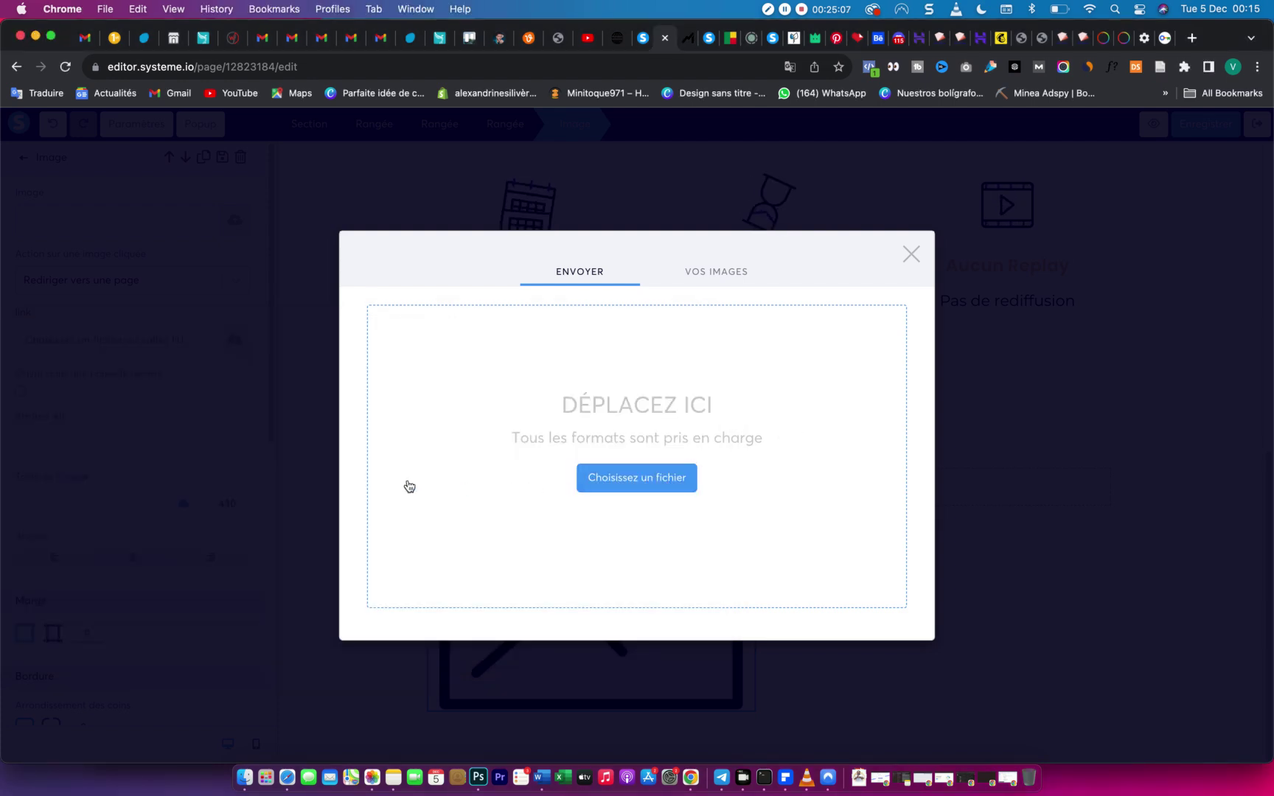
pyautogui.click(619, 482)
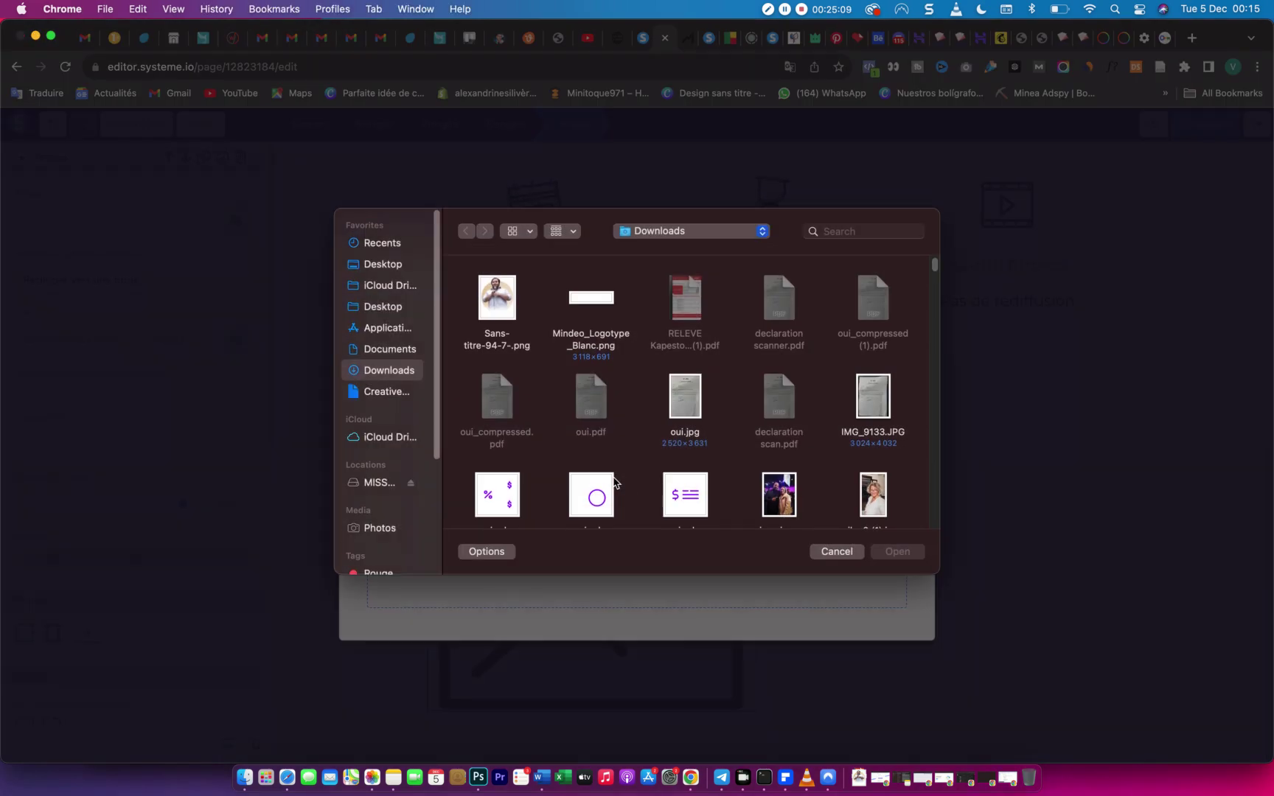
pyautogui.click(497, 313)
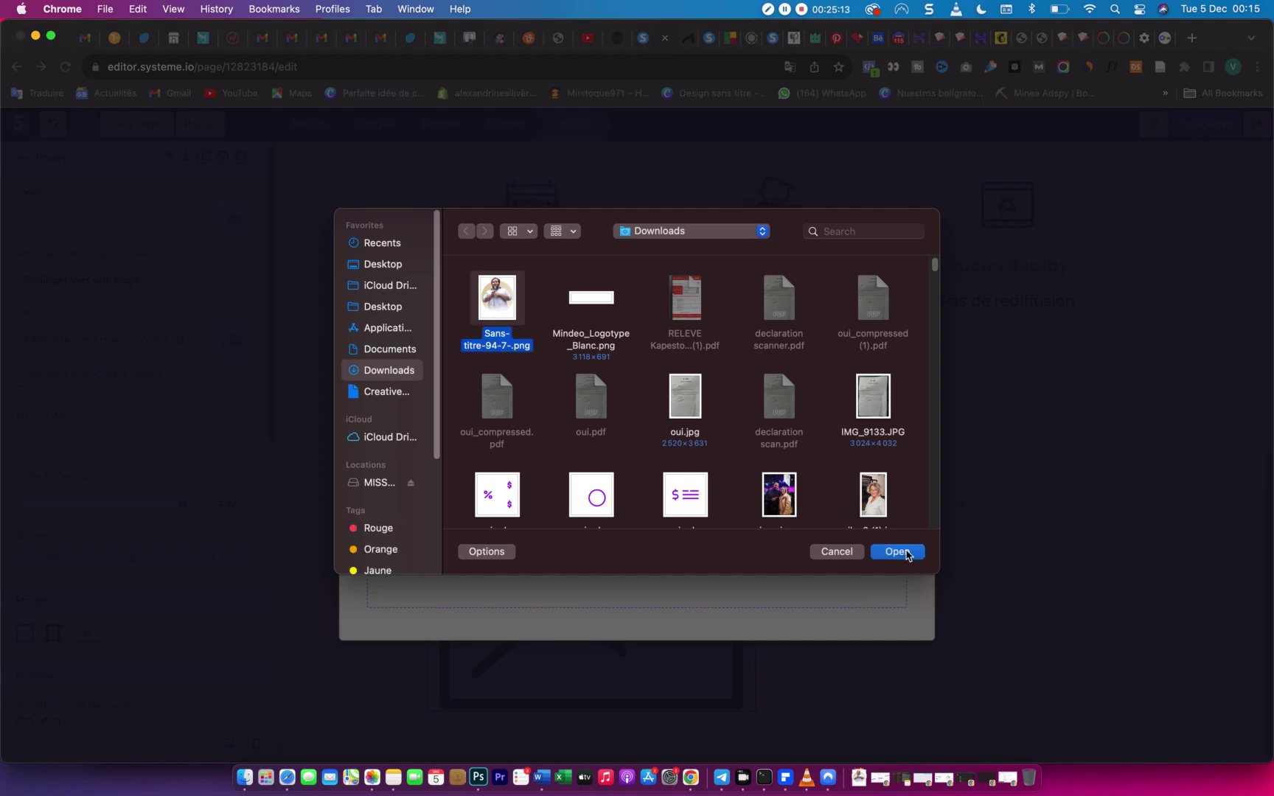
pyautogui.click(897, 552)
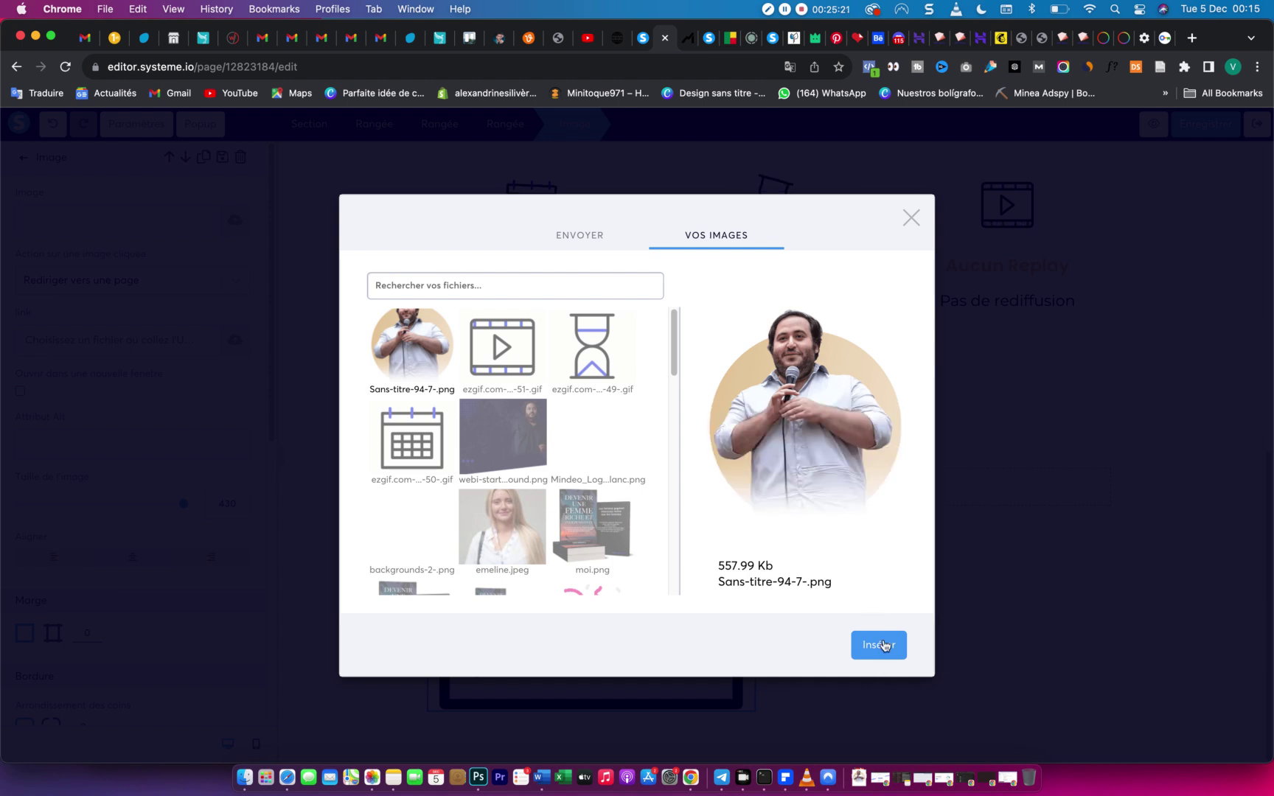
pyautogui.click(884, 646)
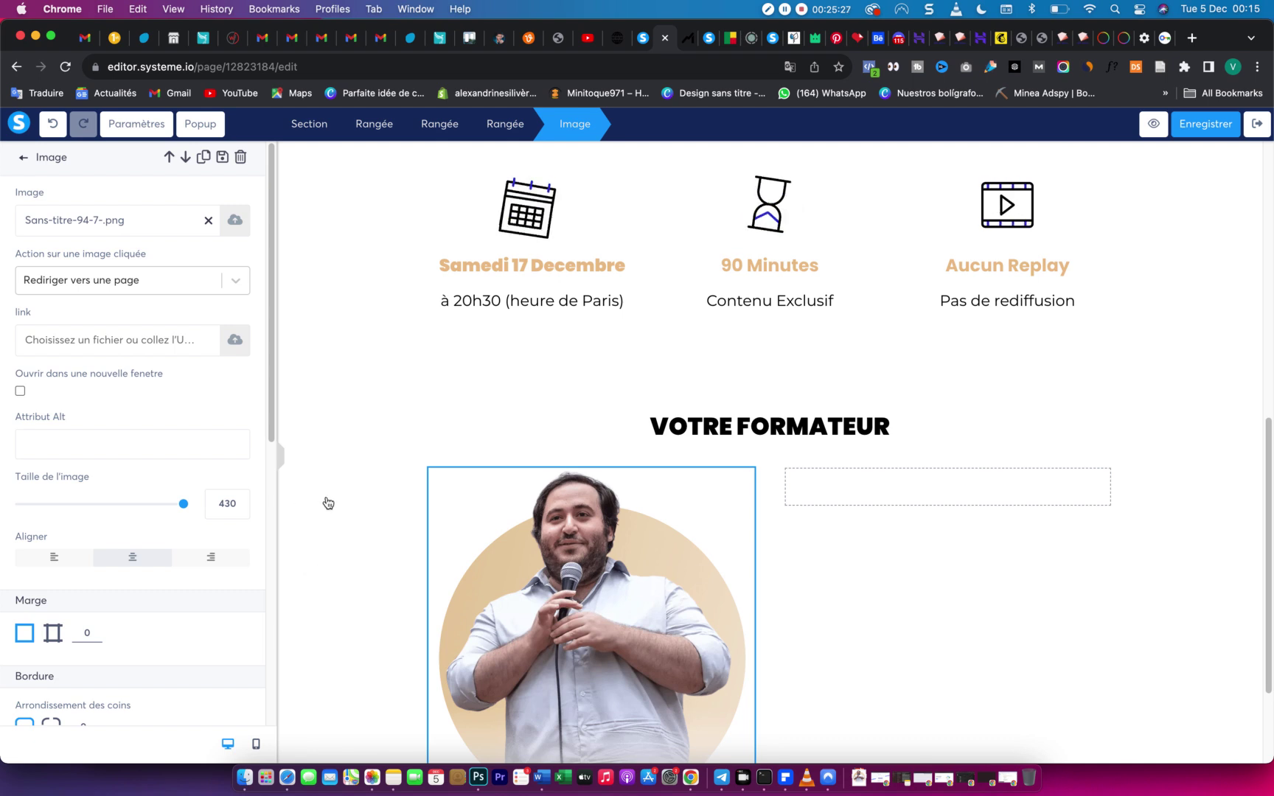
# Upload backgrounds-2-.png from the TV Oussama AMa folder and insert it as the "VOTRE FORMATEUR" section's background image.
pyautogui.click(460, 454)
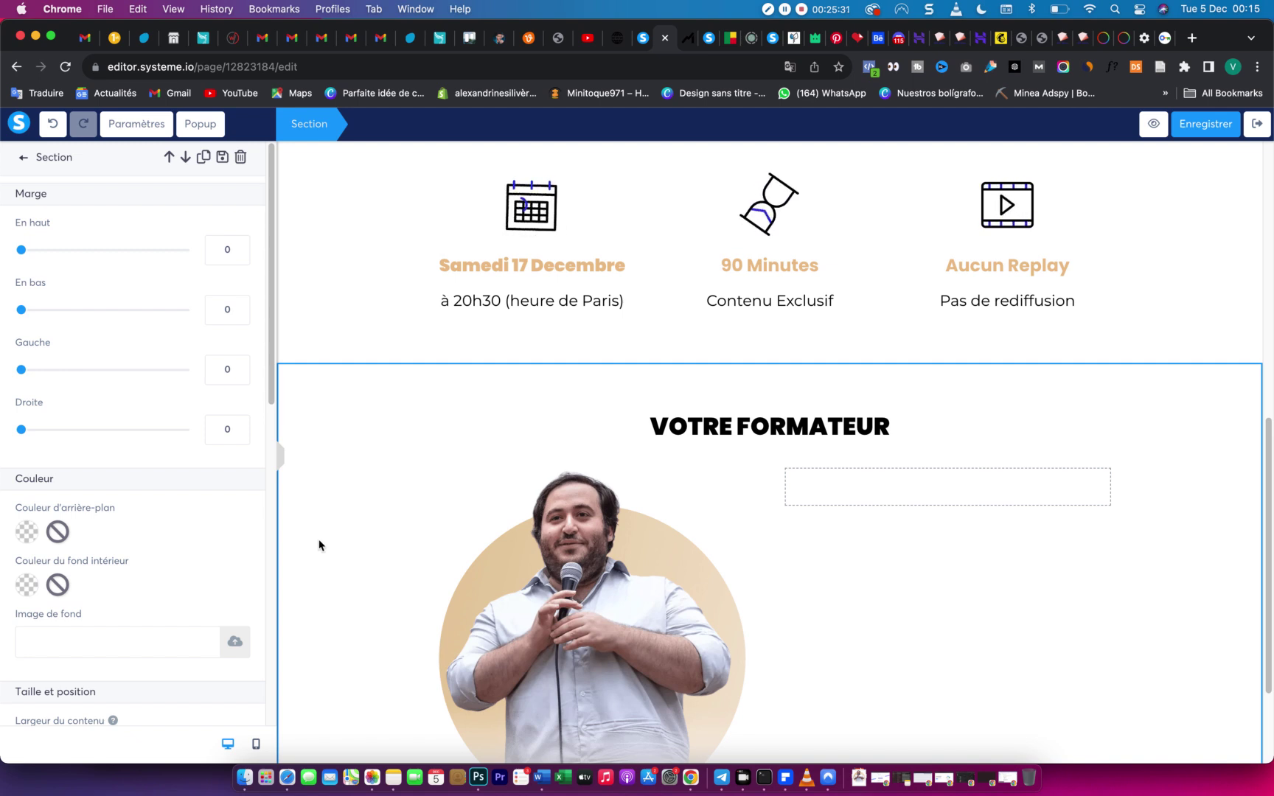
pyautogui.press('Escape')
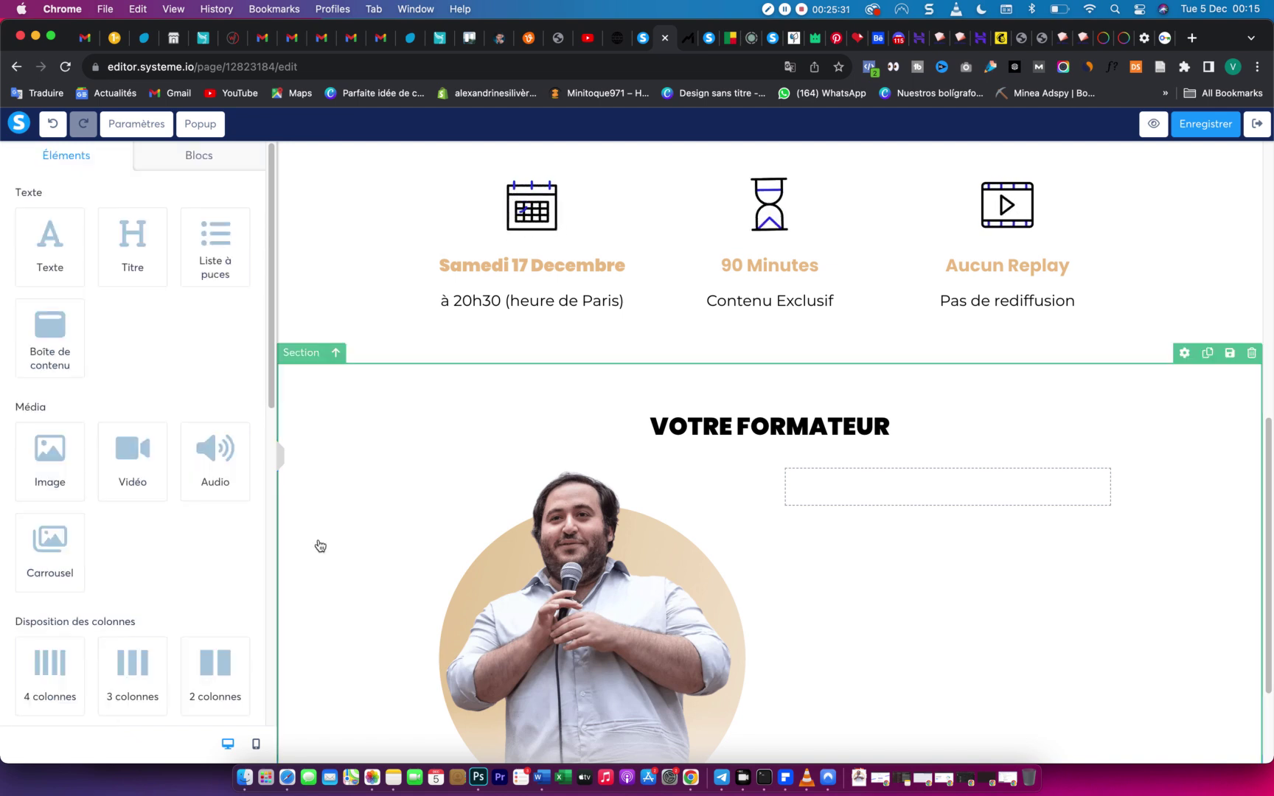
pyautogui.click(331, 438)
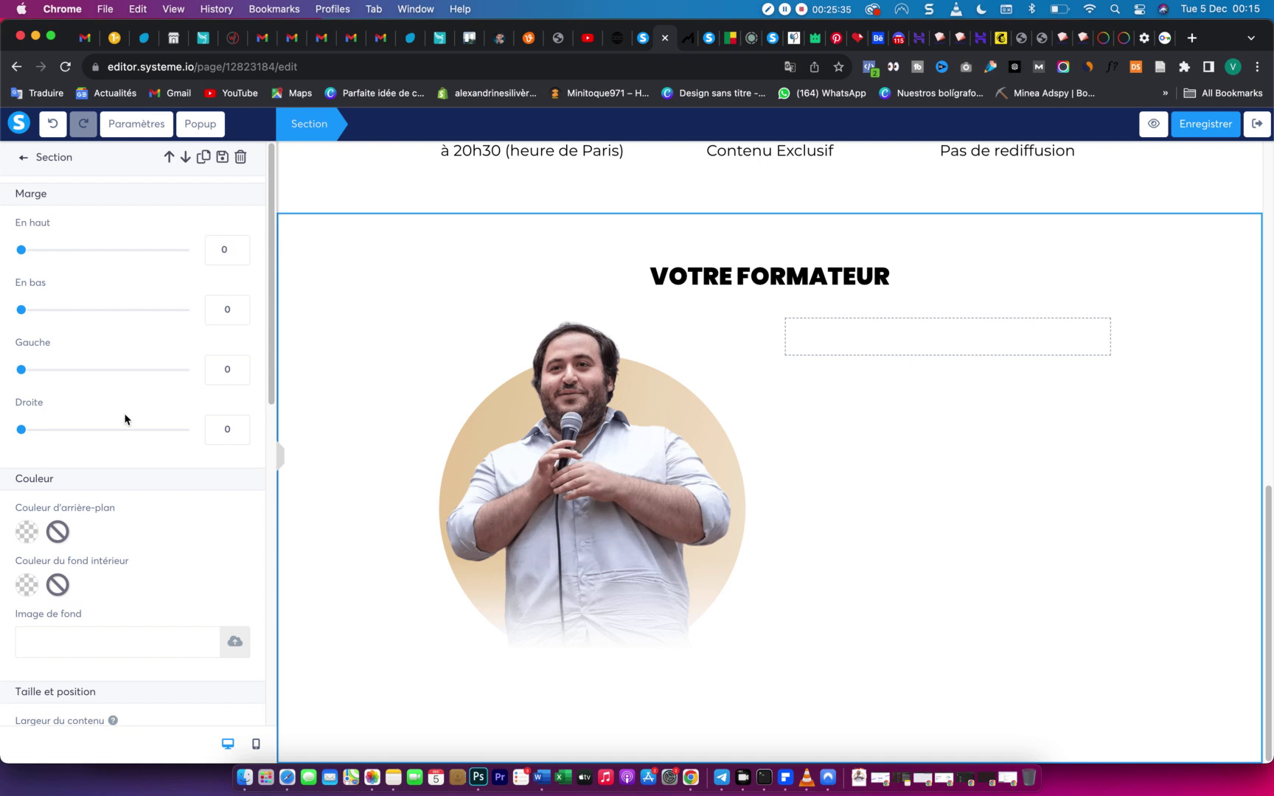
pyautogui.click(235, 644)
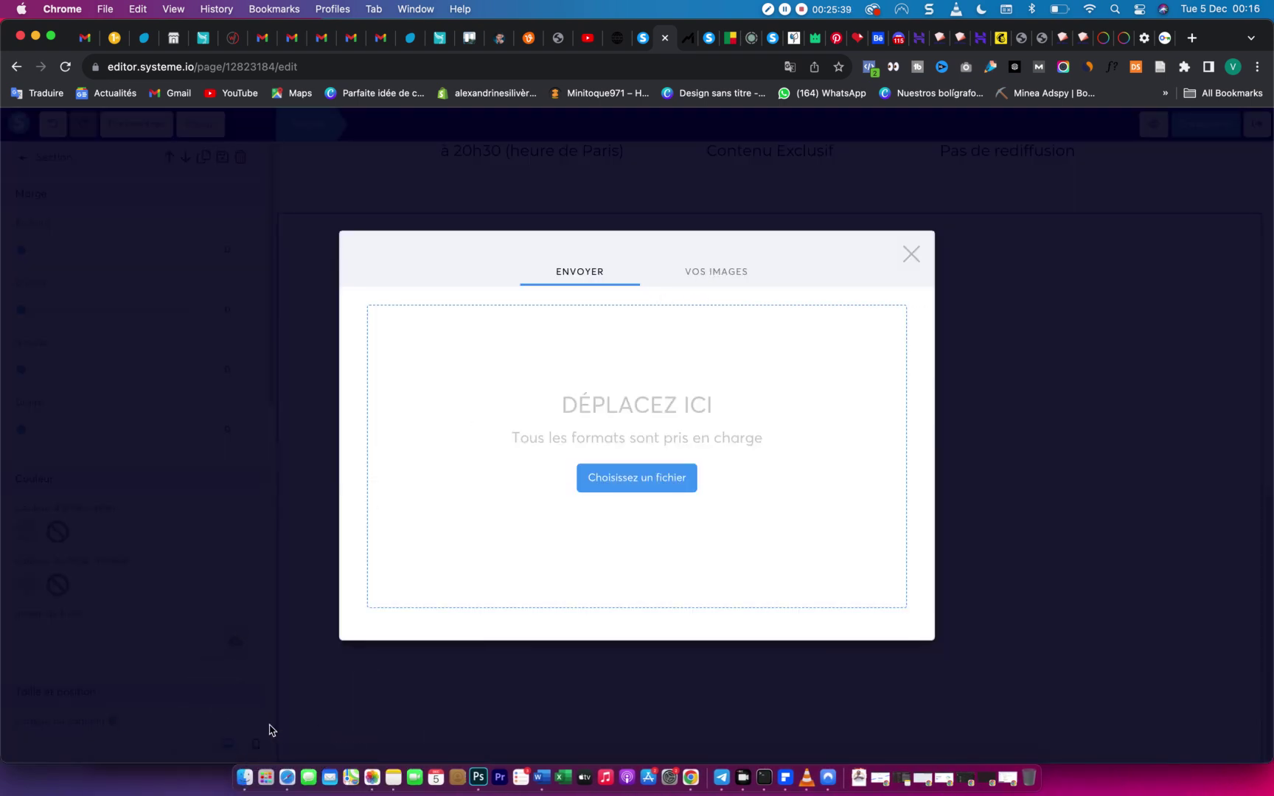
pyautogui.click(241, 782)
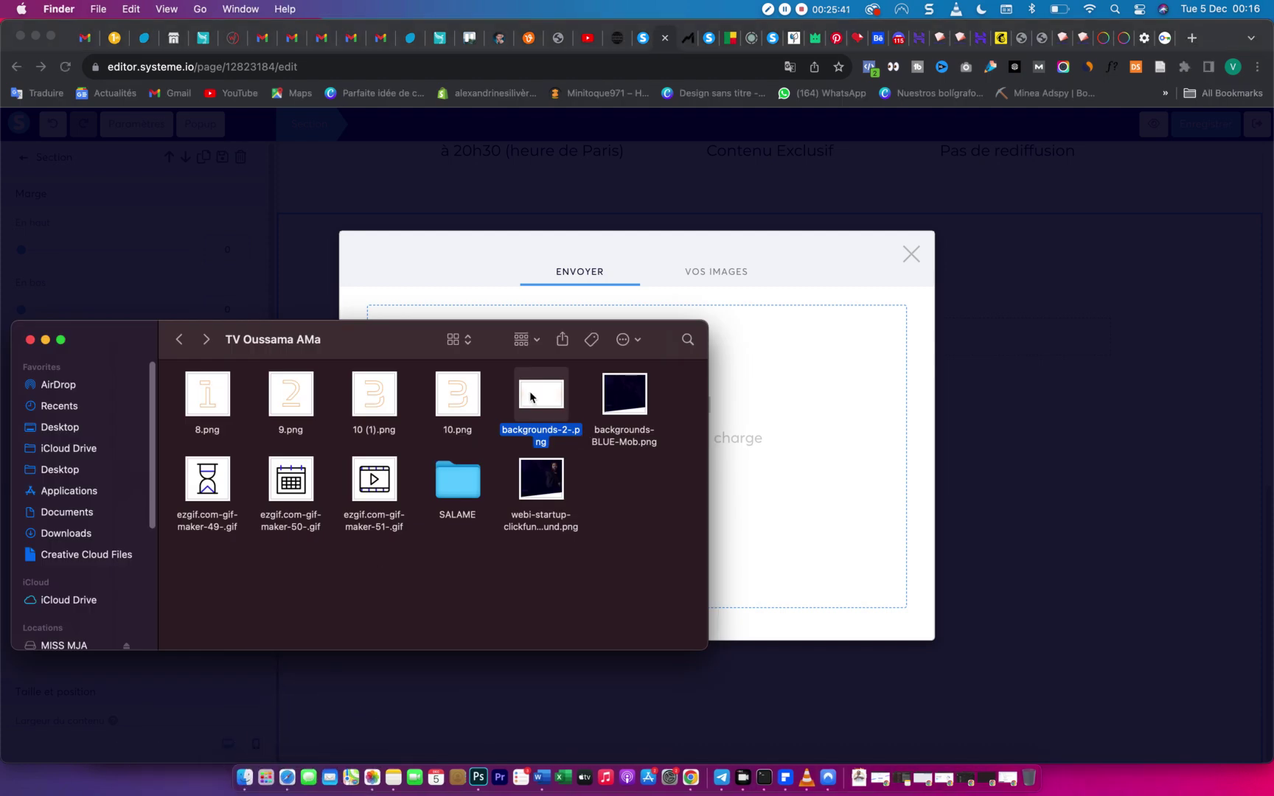
pyautogui.moveTo(530, 405); pyautogui.dragTo(776, 419)
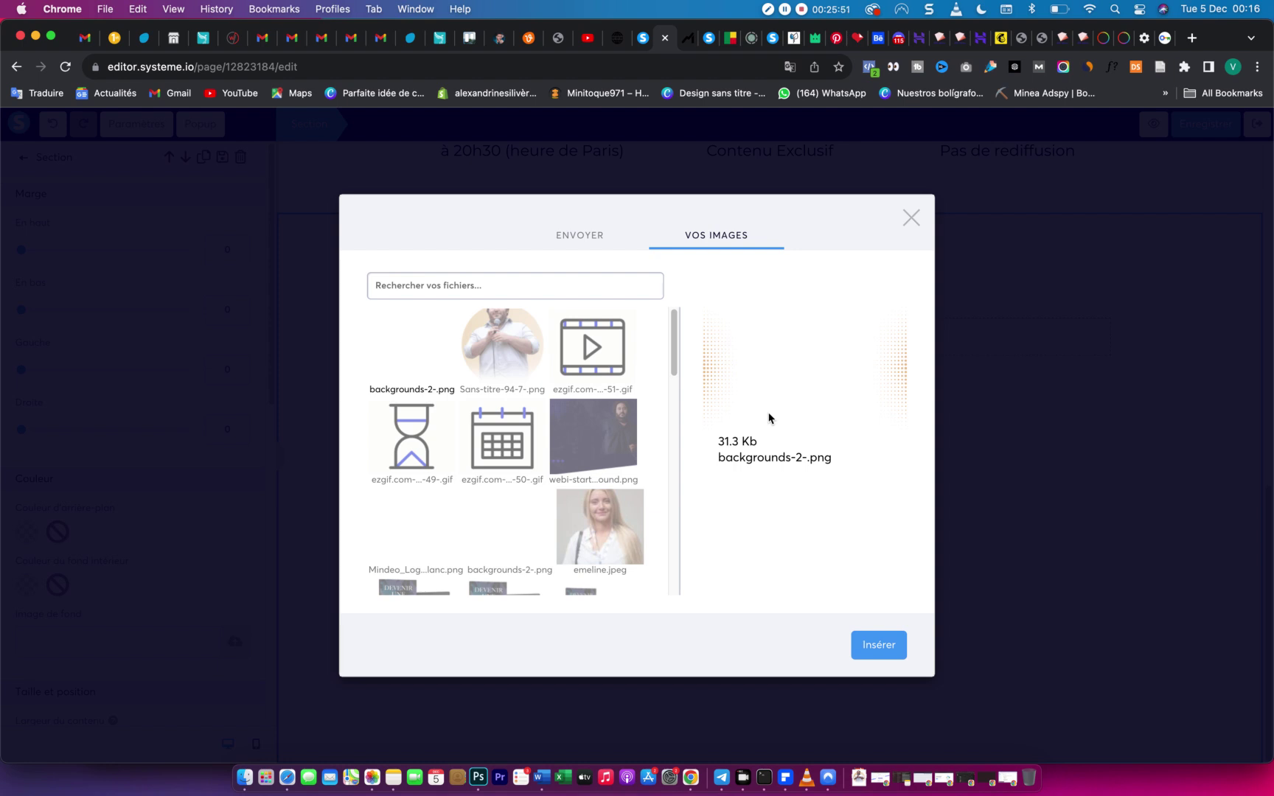
pyautogui.click(873, 646)
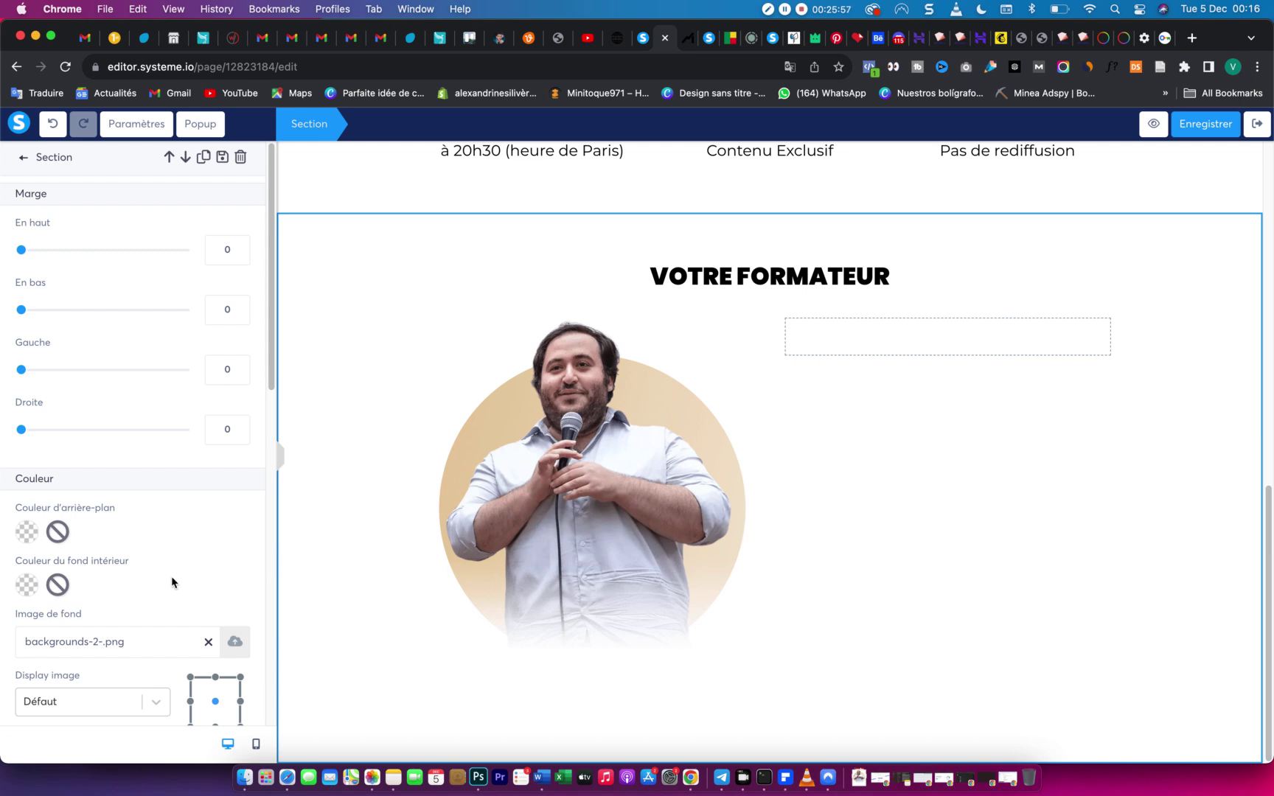
# Set the section's background image display to Plein centre (Fixed) and save the page.
pyautogui.scroll(-3, 172, 578)
pyautogui.click(154, 612)
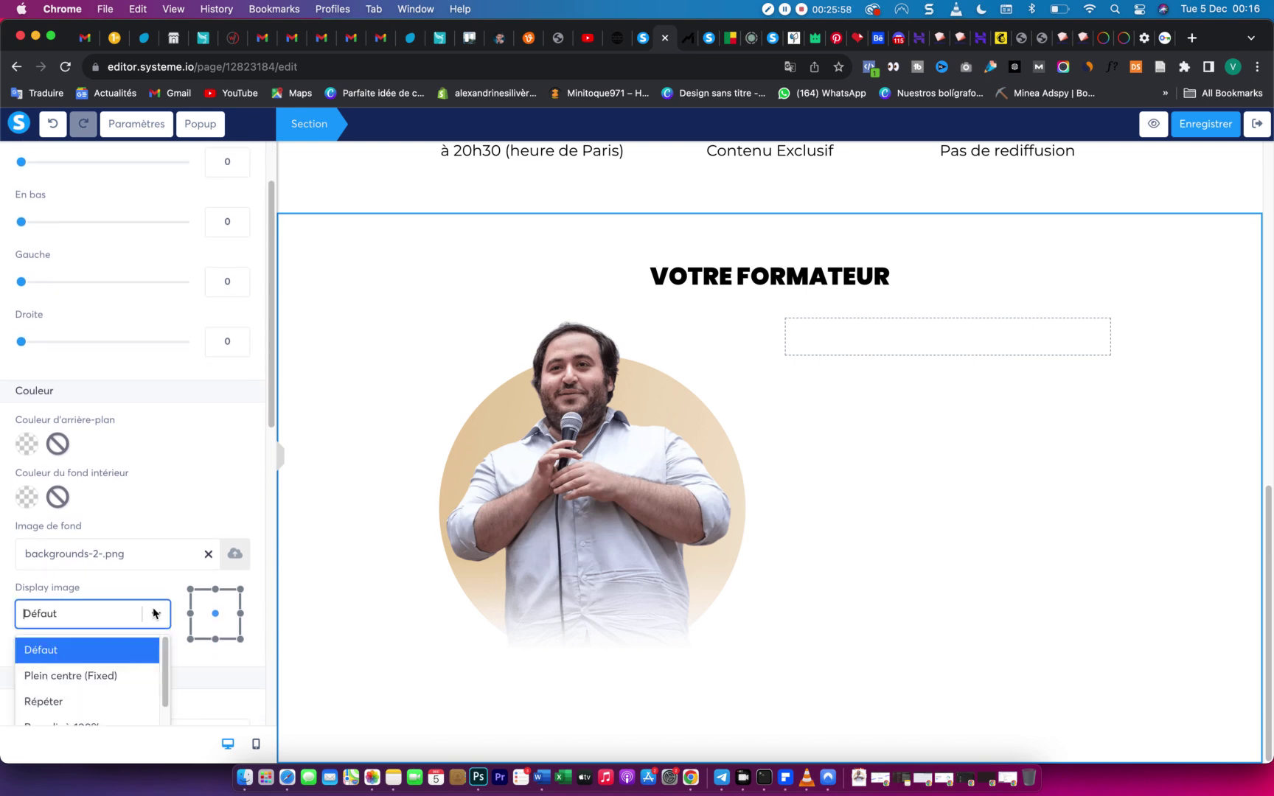
pyautogui.scroll(-2, 107, 632)
pyautogui.click(102, 616)
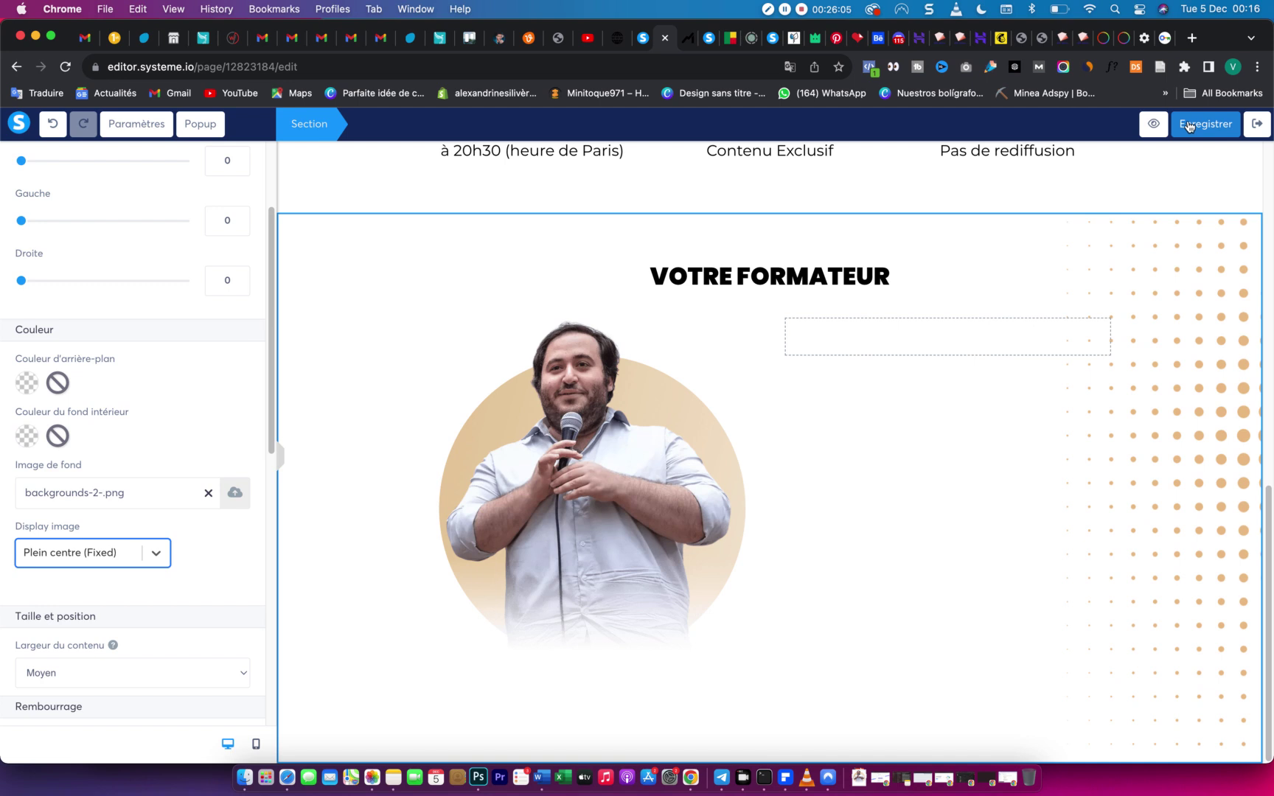
pyautogui.click(1212, 125)
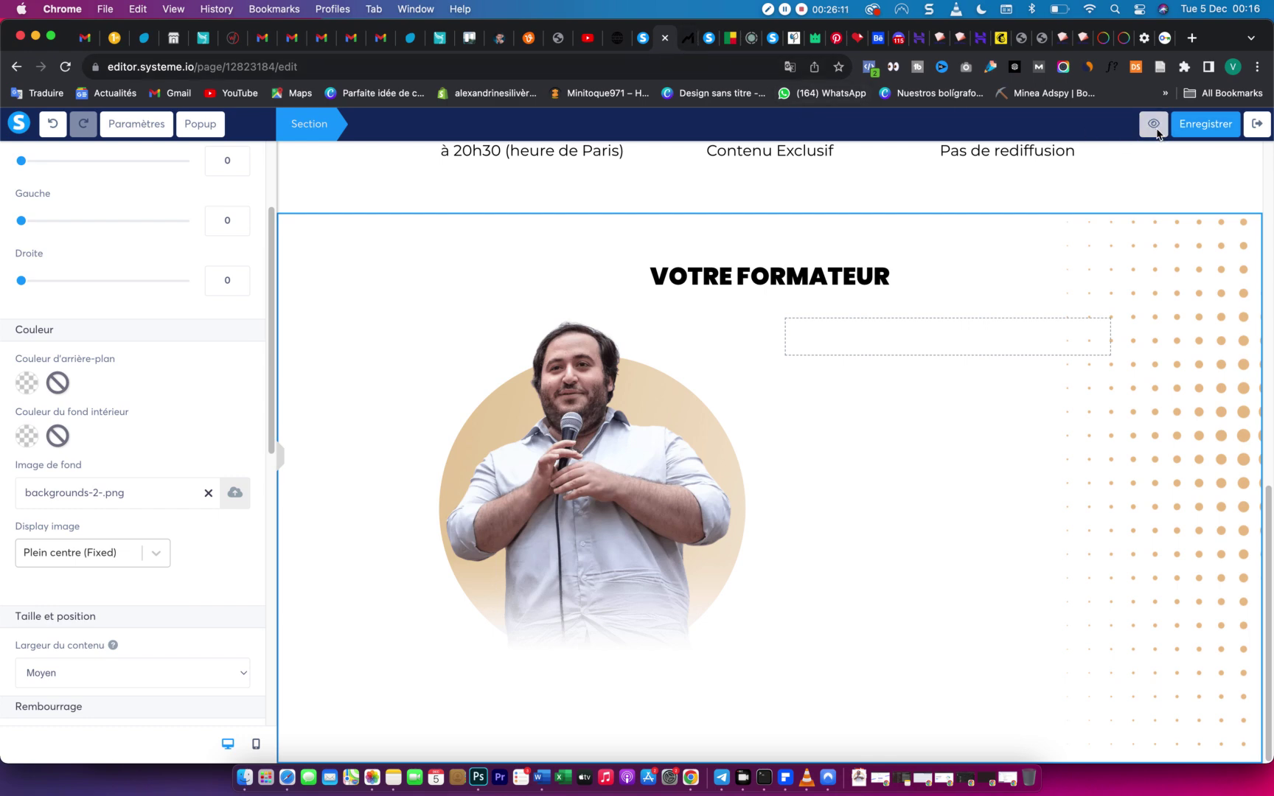
# Preview the saved page and compare its "VOTRE FORMATEUR" section with the Mindeo reference page.
pyautogui.click(1155, 125)
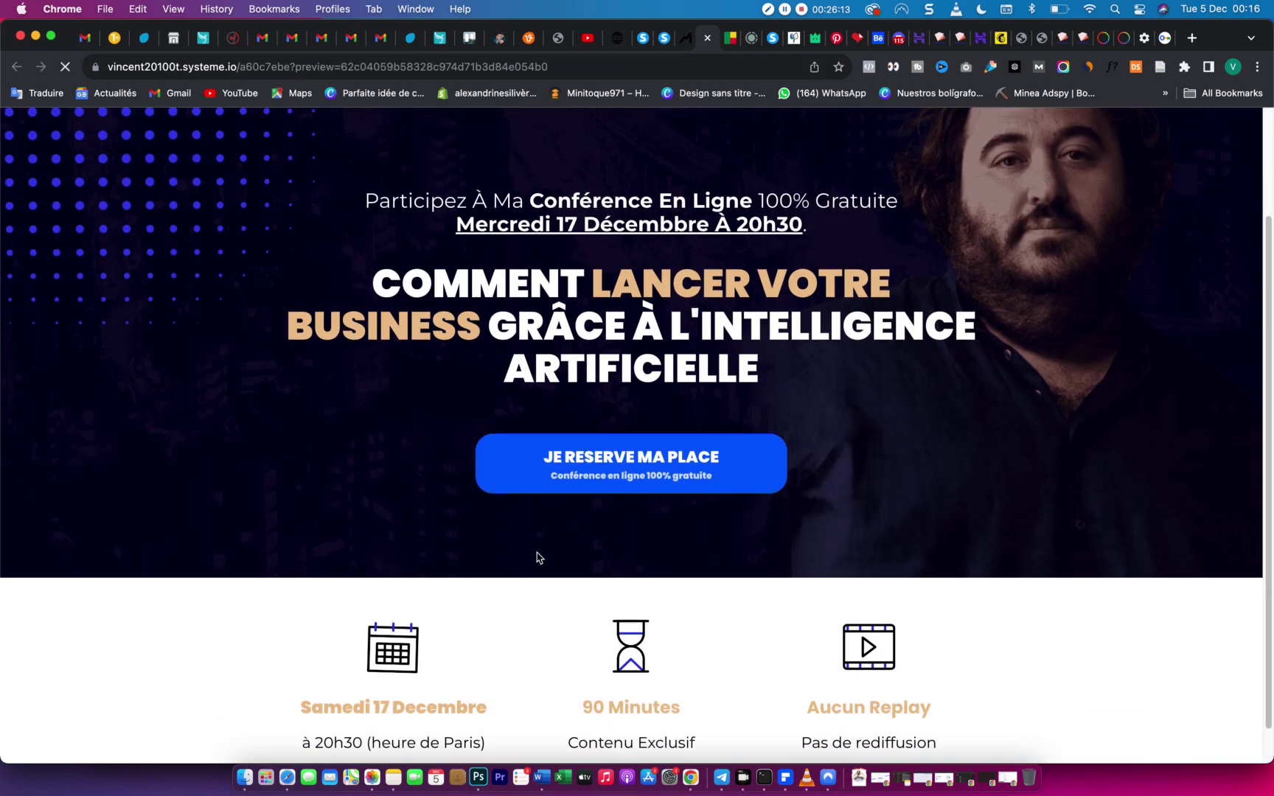
pyautogui.scroll(-8, 538, 558)
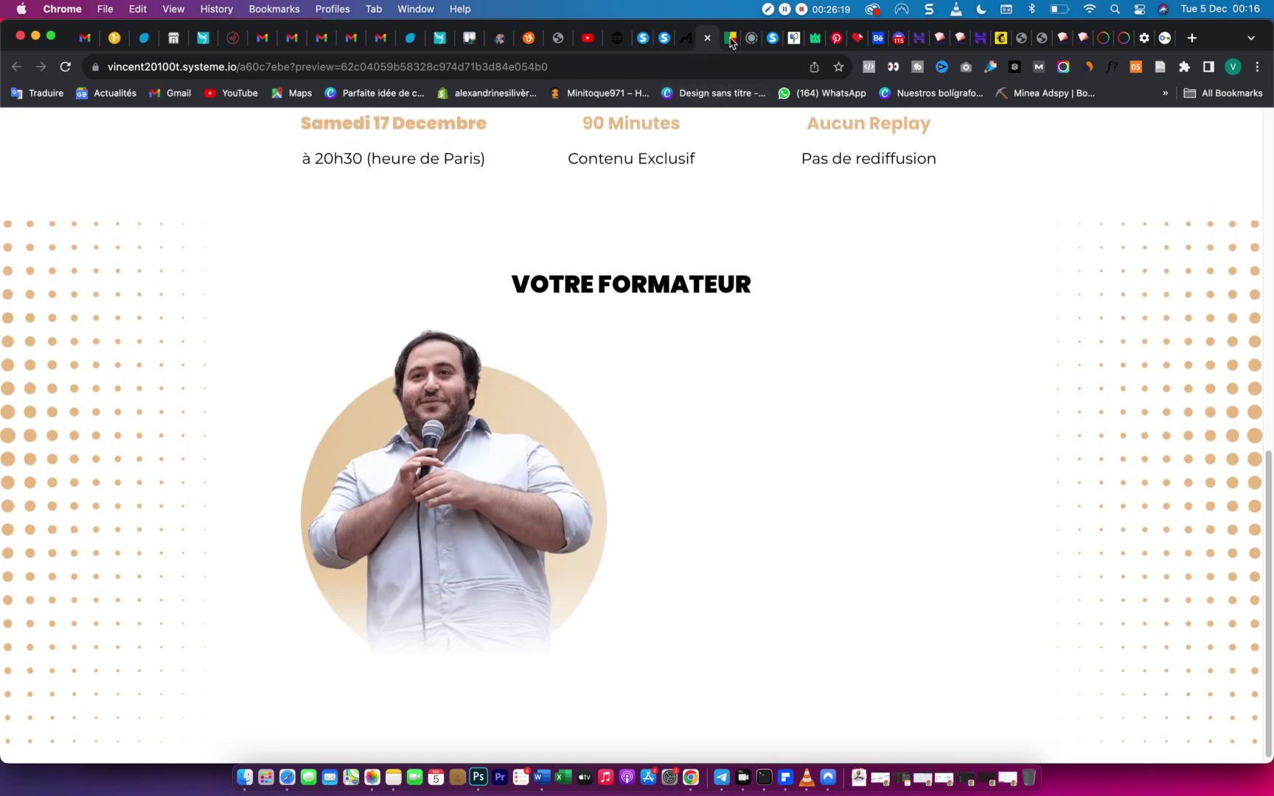
pyautogui.click(688, 44)
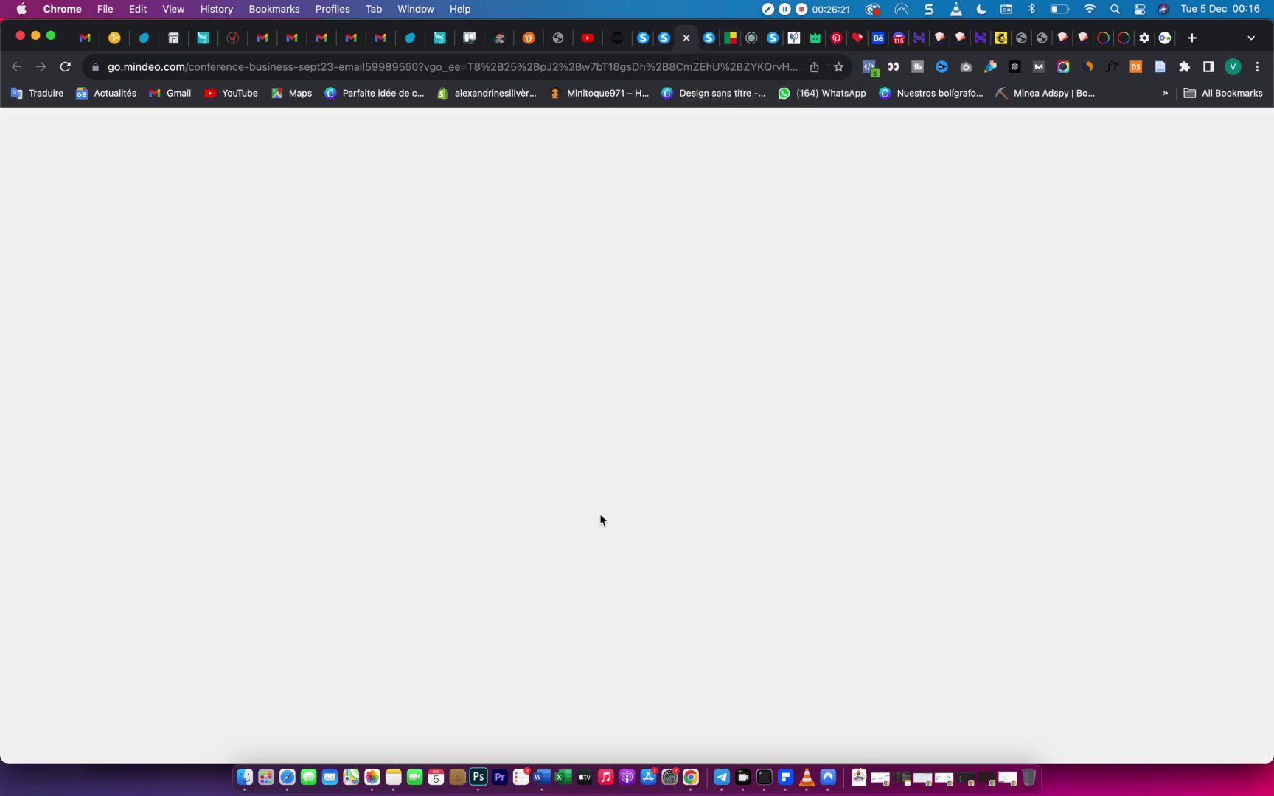
pyautogui.scroll(3, 664, 545)
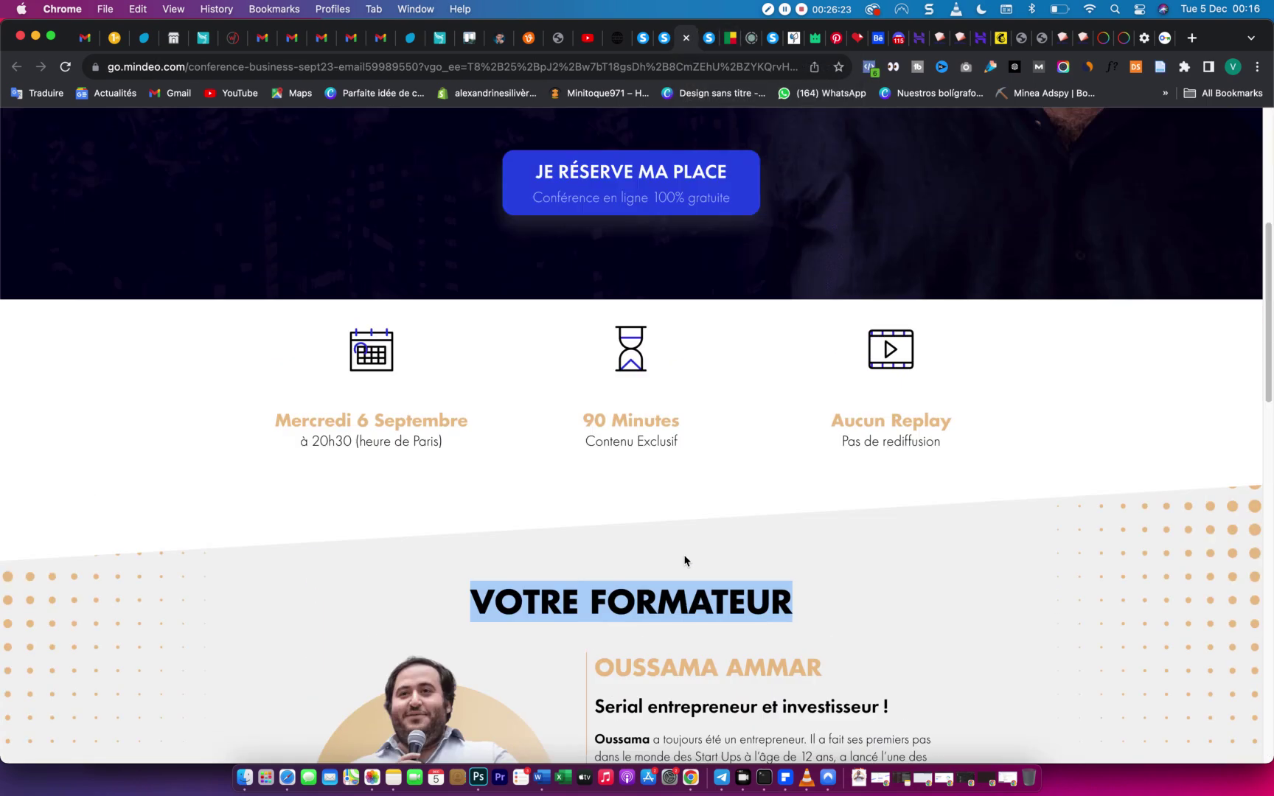
pyautogui.scroll(5, 684, 560)
pyautogui.scroll(-10, 684, 560)
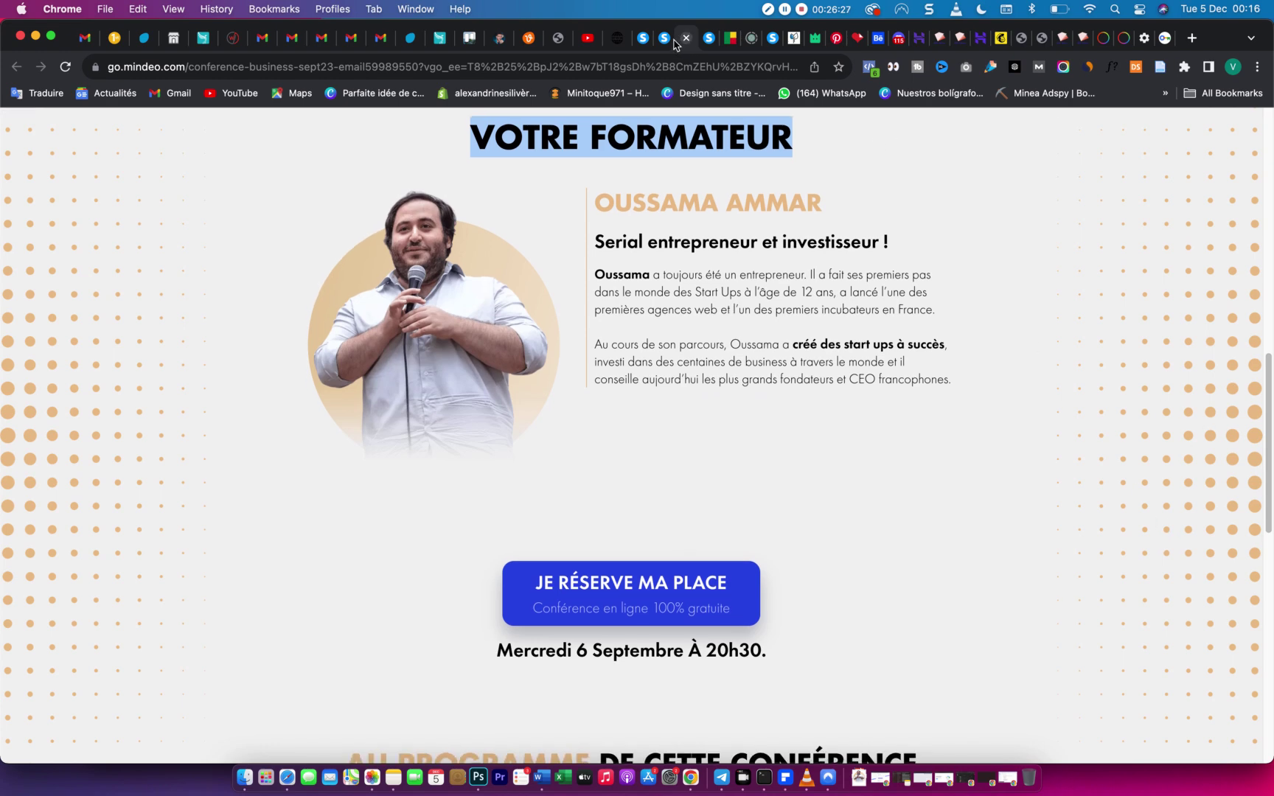
pyautogui.scroll(2, 714, 257)
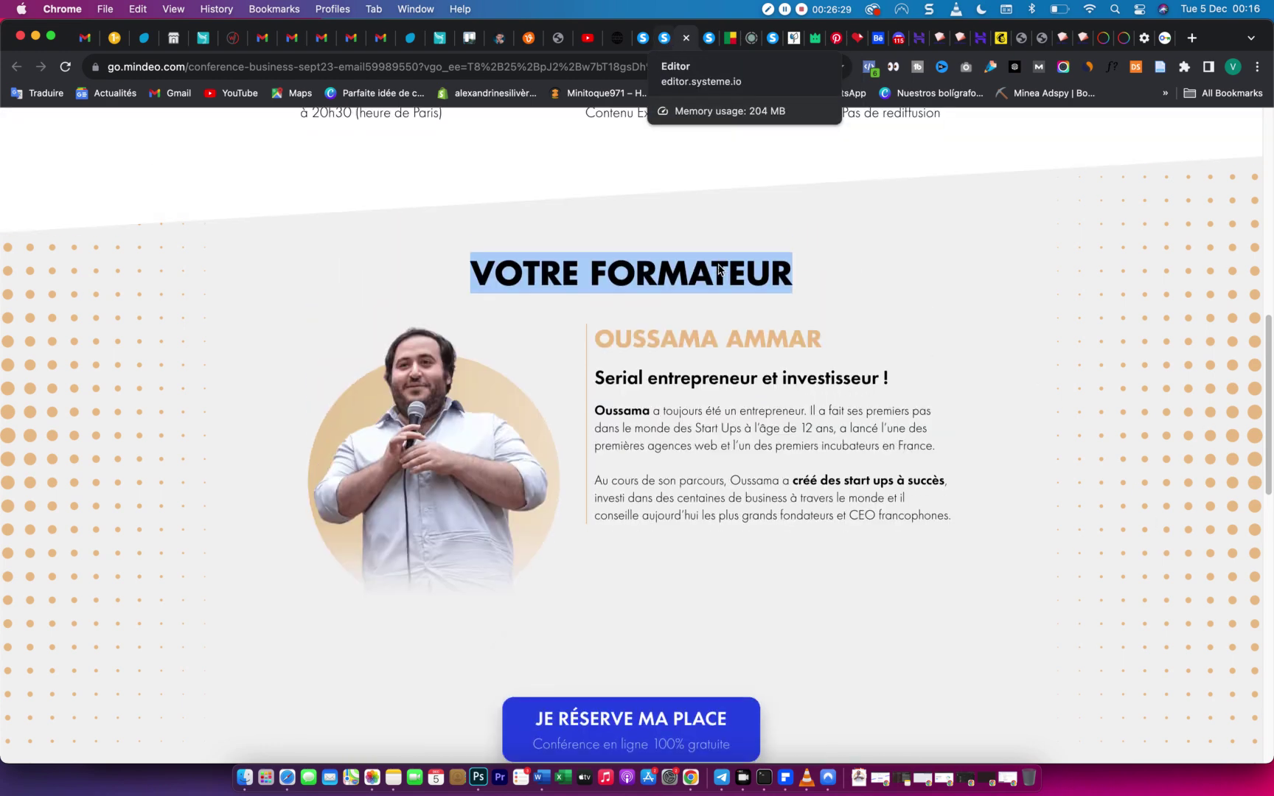
pyautogui.scroll(2, 730, 271)
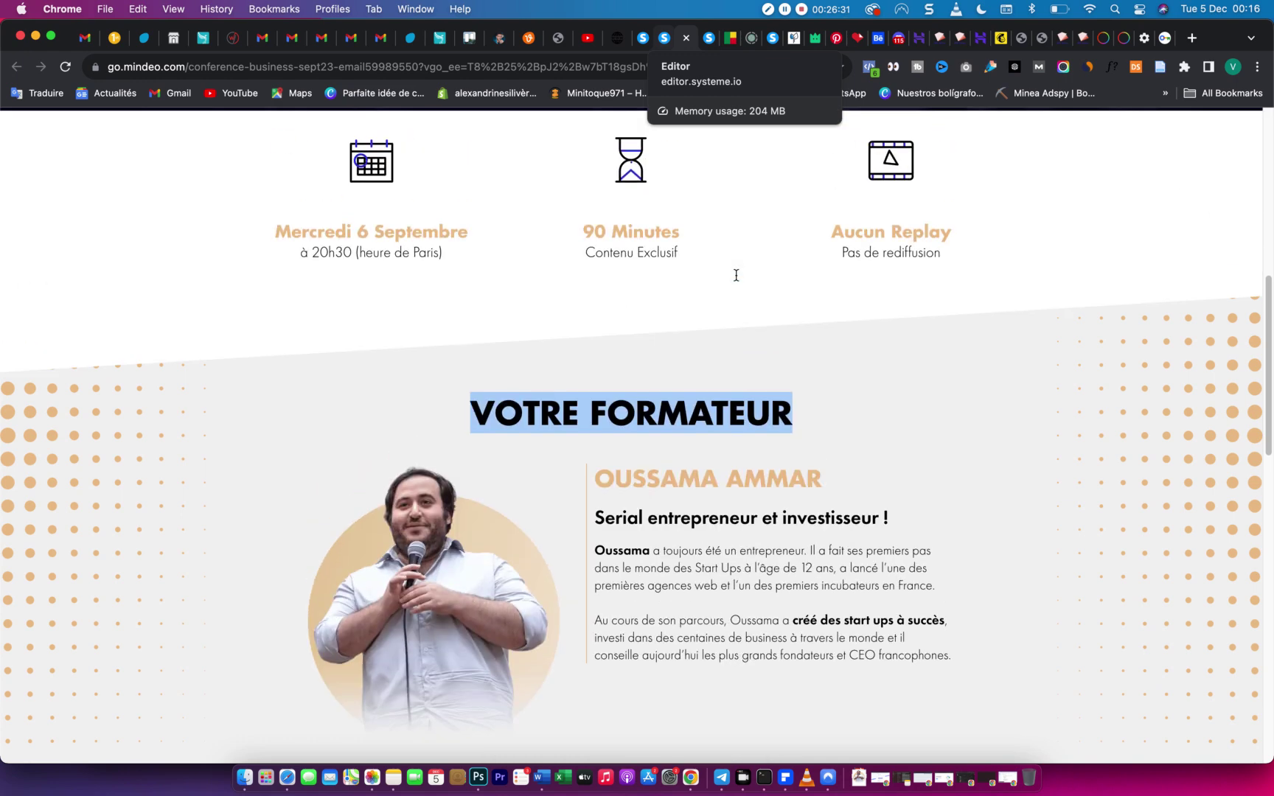
pyautogui.scroll(-1, 736, 275)
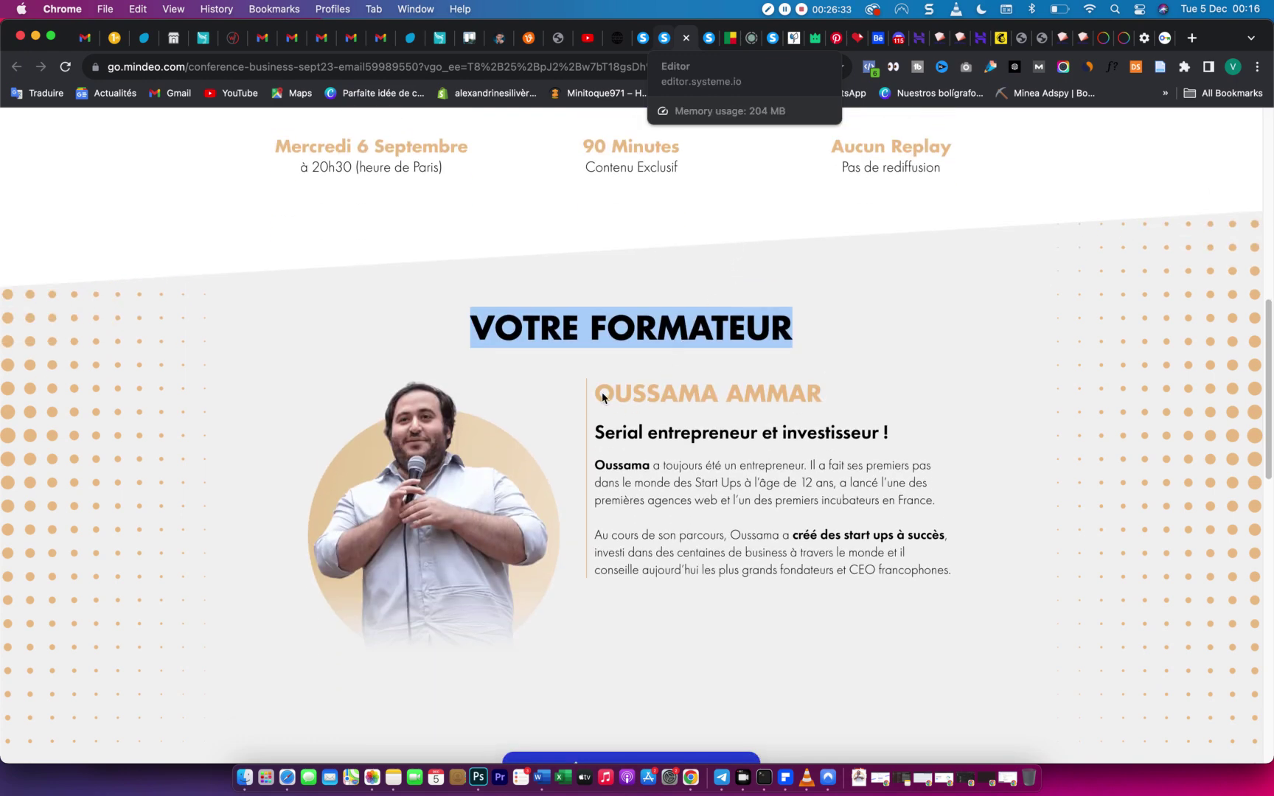
# Copy the trainer's name from the Mindeo reference and use it as the text of a new title in the second column.
pyautogui.moveTo(602, 393); pyautogui.dragTo(777, 392)
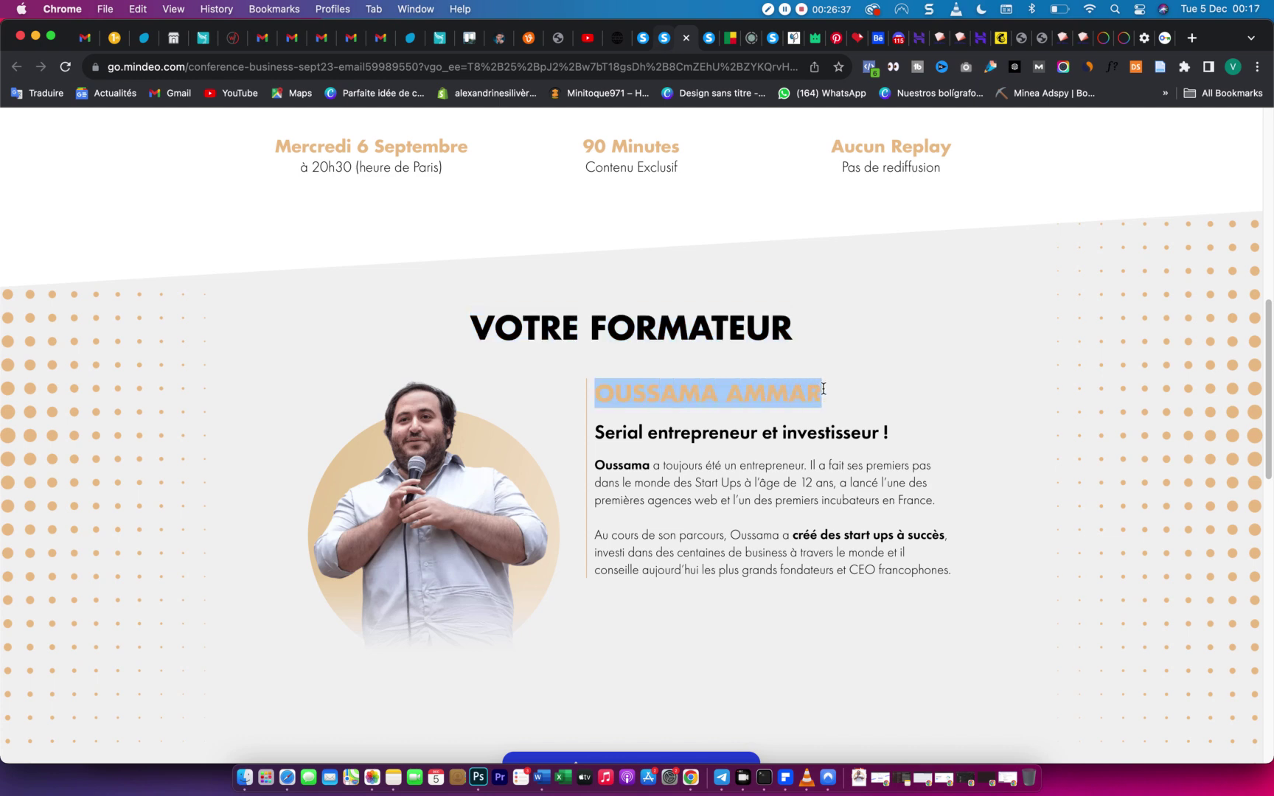
pyautogui.click(662, 43)
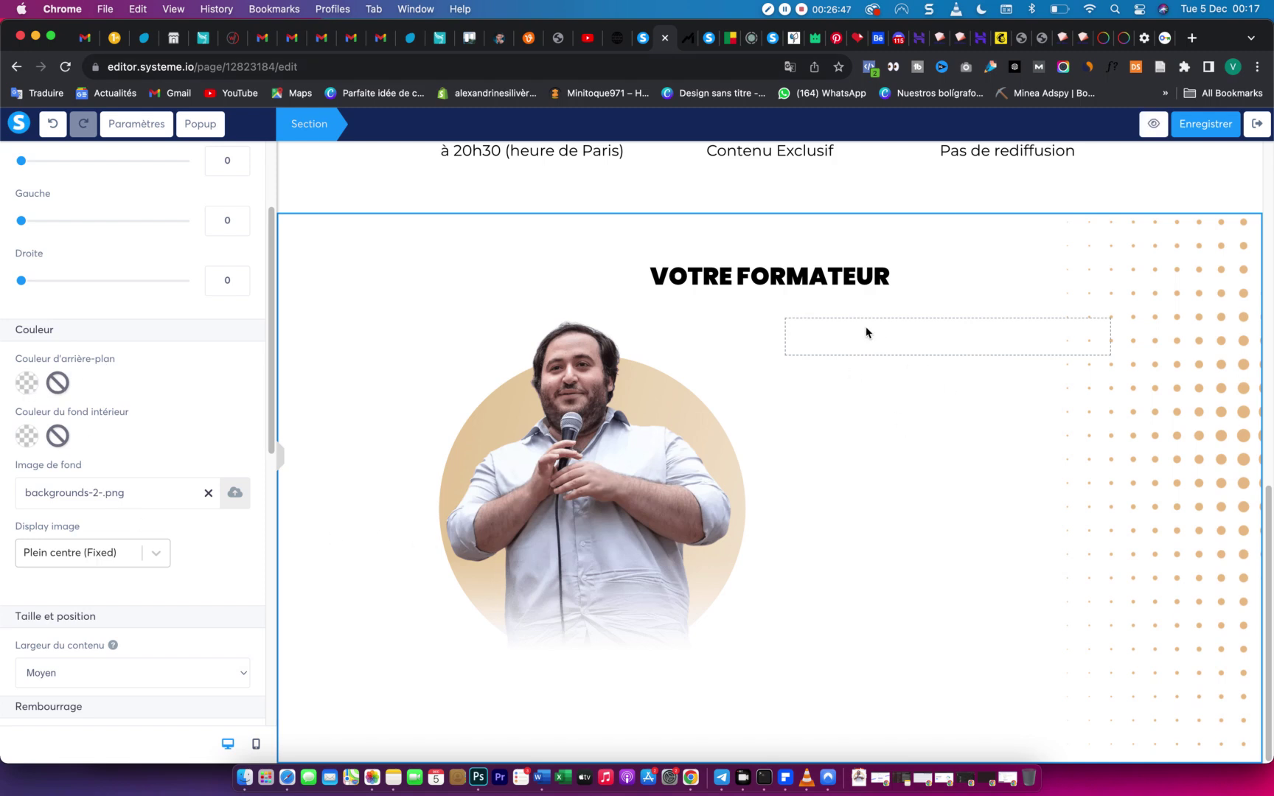
pyautogui.scroll(-10, 108, 504)
pyautogui.scroll(15, 109, 506)
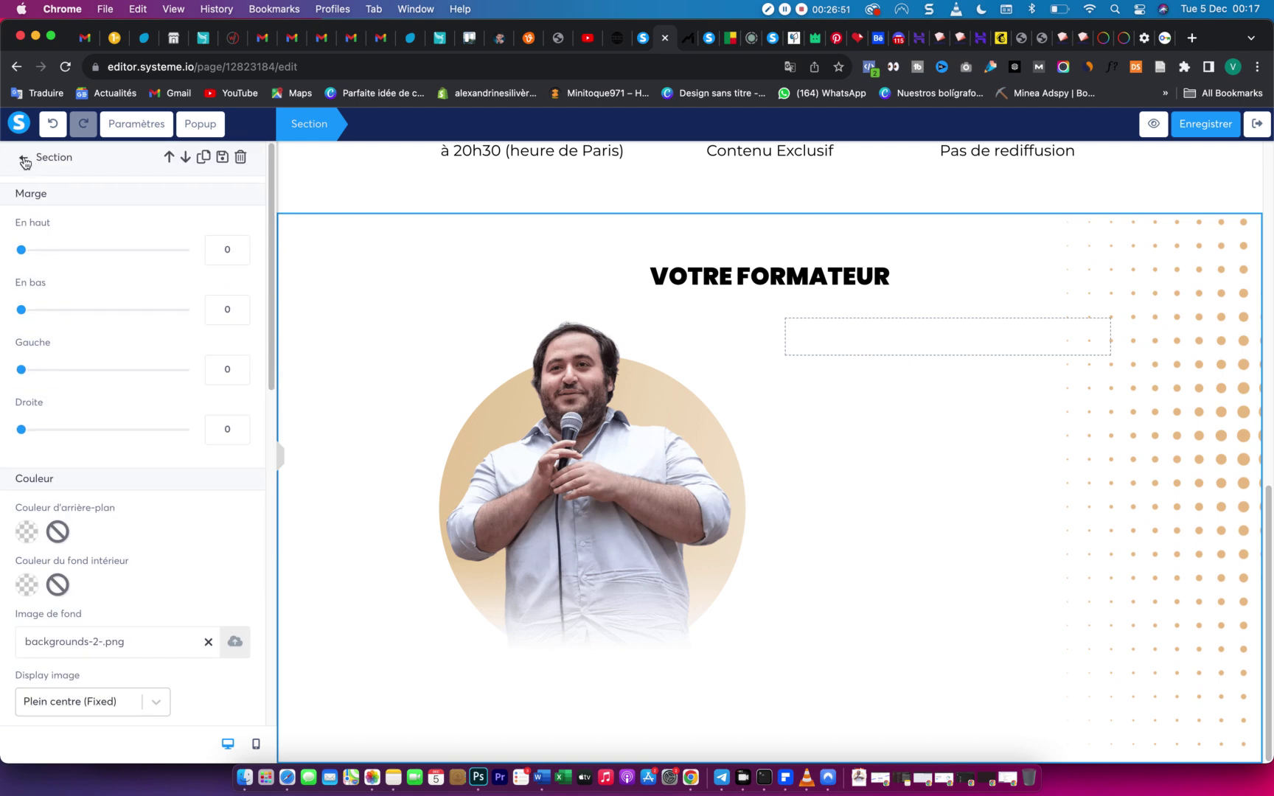
pyautogui.click(24, 160)
pyautogui.moveTo(145, 266); pyautogui.dragTo(904, 363)
pyautogui.moveTo(882, 358); pyautogui.dragTo(862, 349)
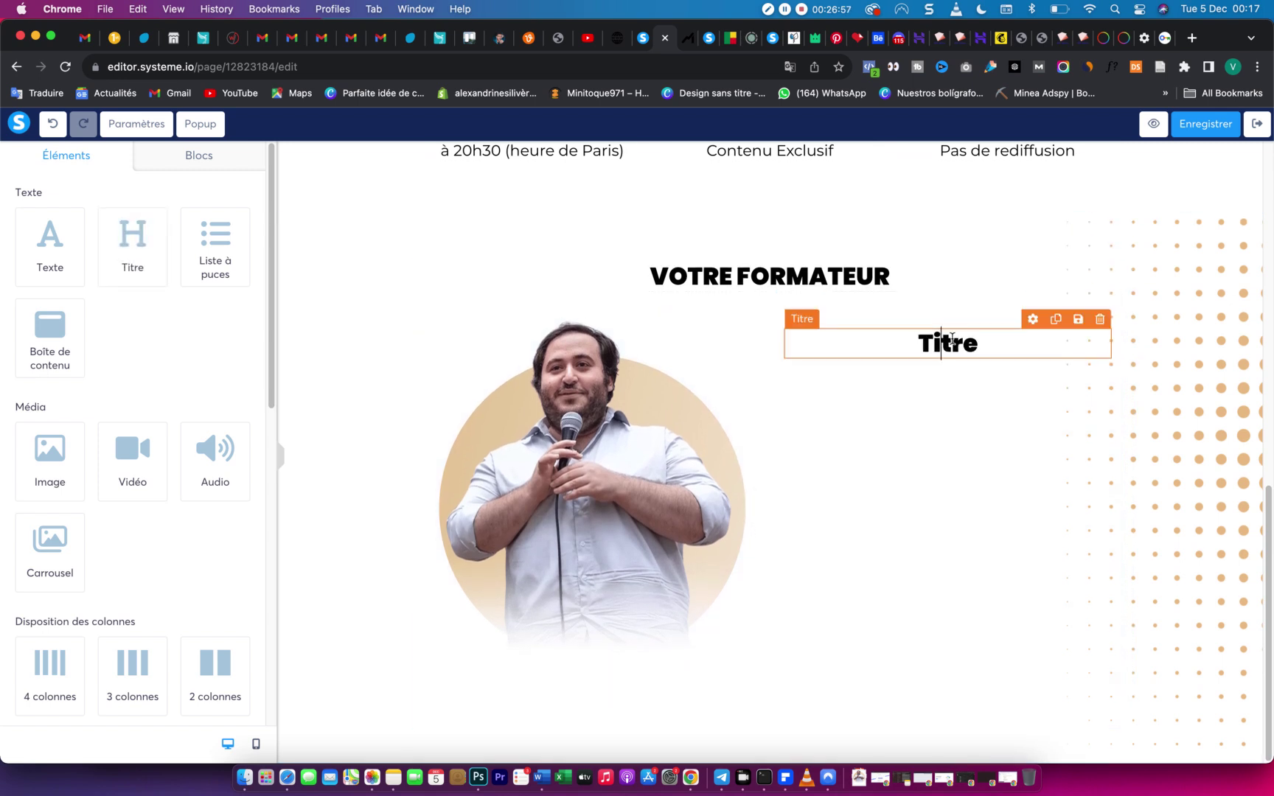
pyautogui.doubleClick(952, 339)
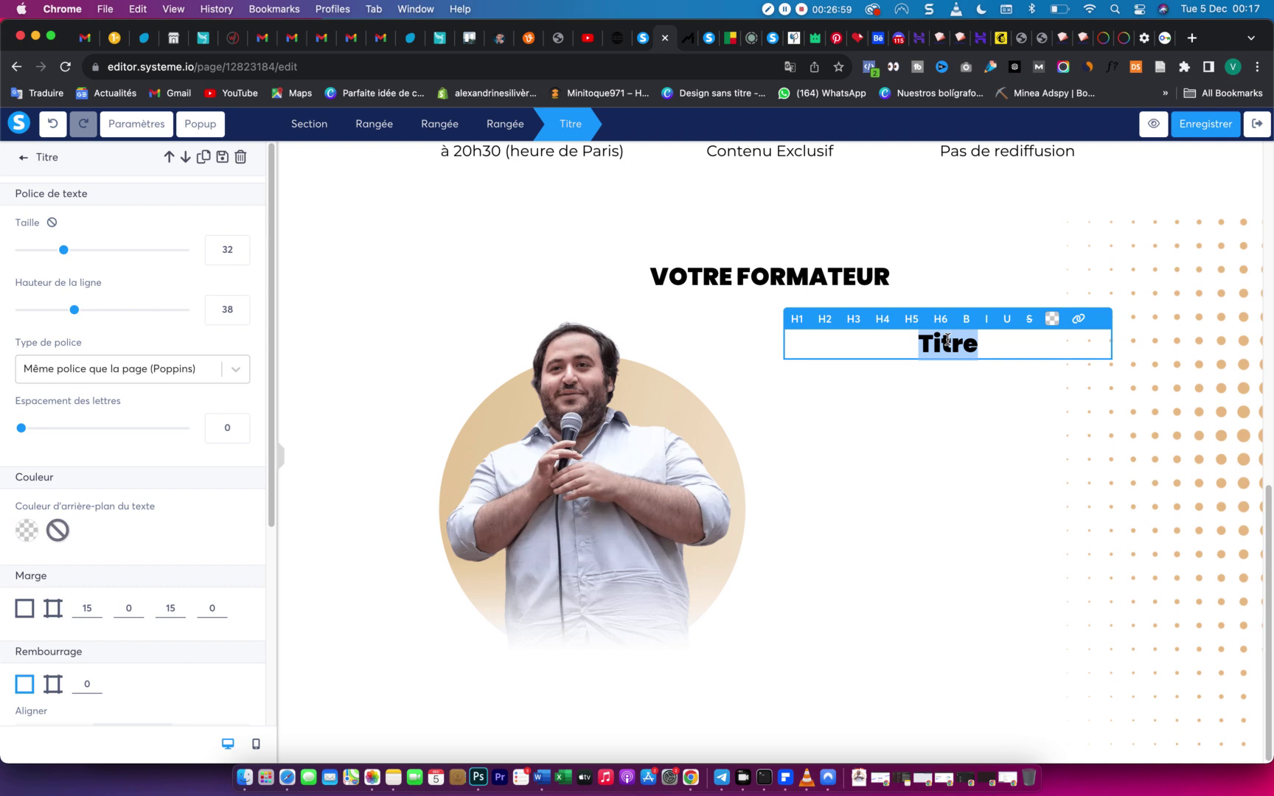
pyautogui.write('OUSSAMA AMMAR')
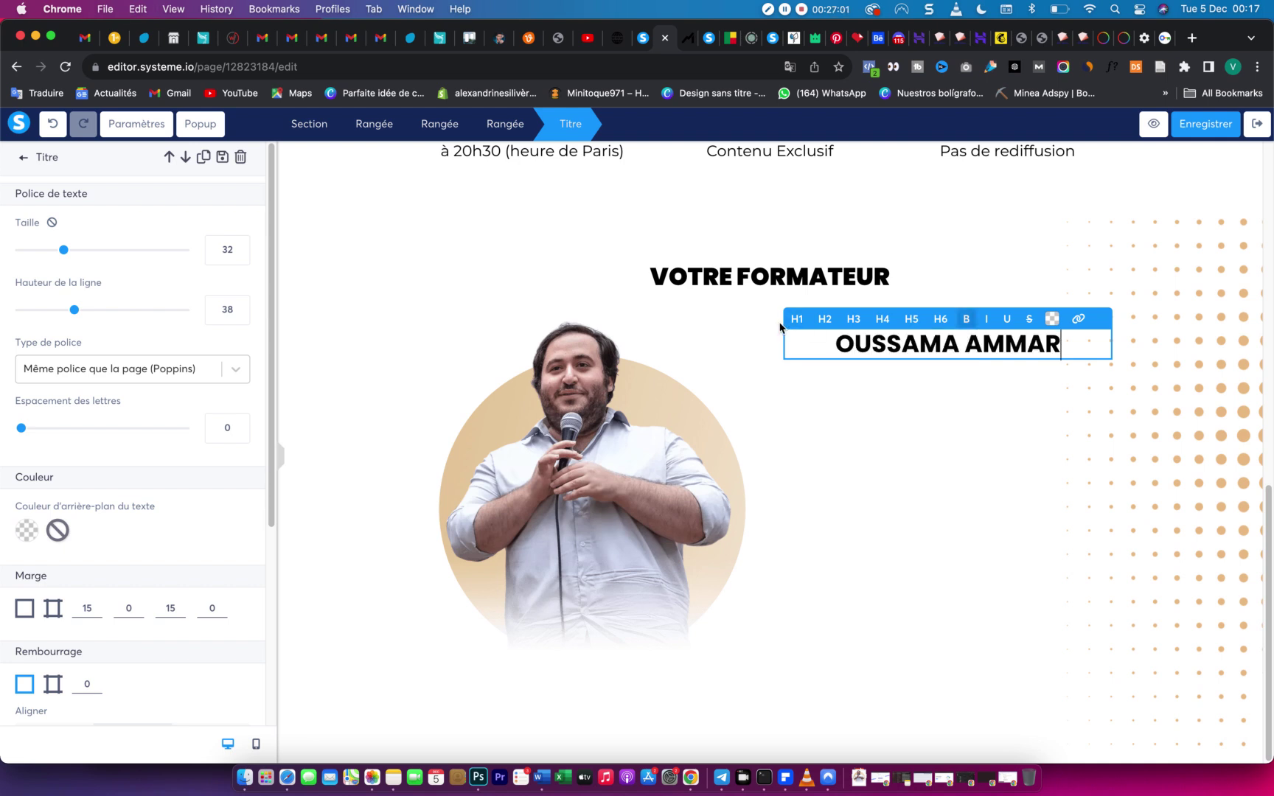
# Apply the saved tan colour to the whole trainer's name title in the second column.
pyautogui.click(1053, 321)
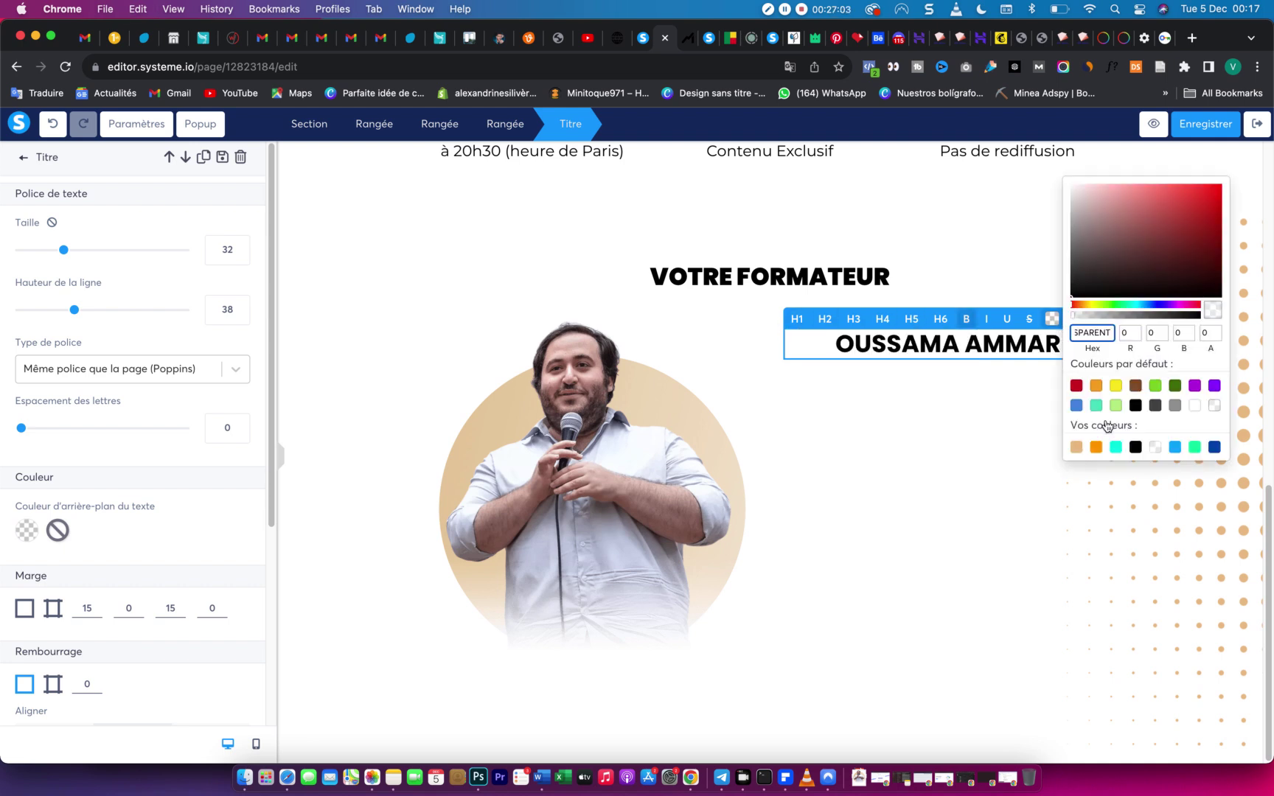
pyautogui.click(1076, 447)
pyautogui.click(991, 342)
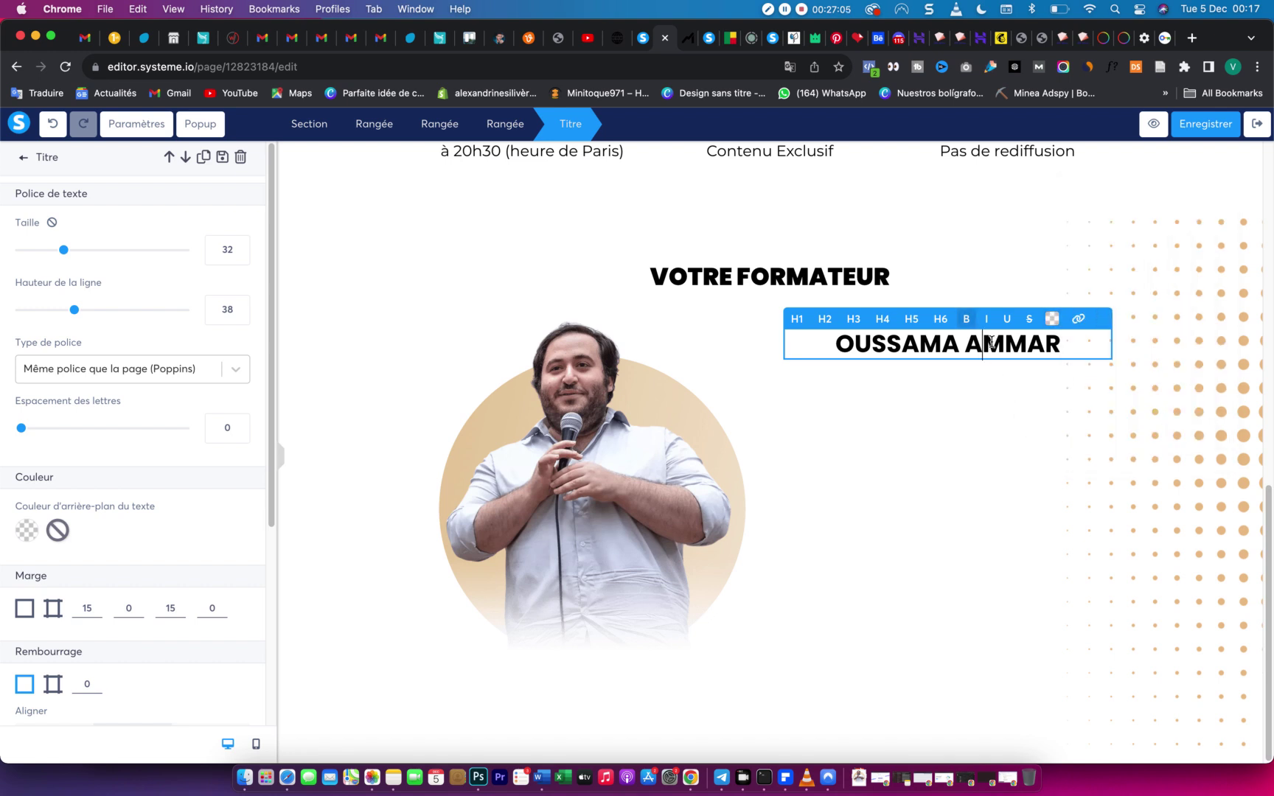
pyautogui.tripleClick(992, 342)
pyautogui.click(1053, 322)
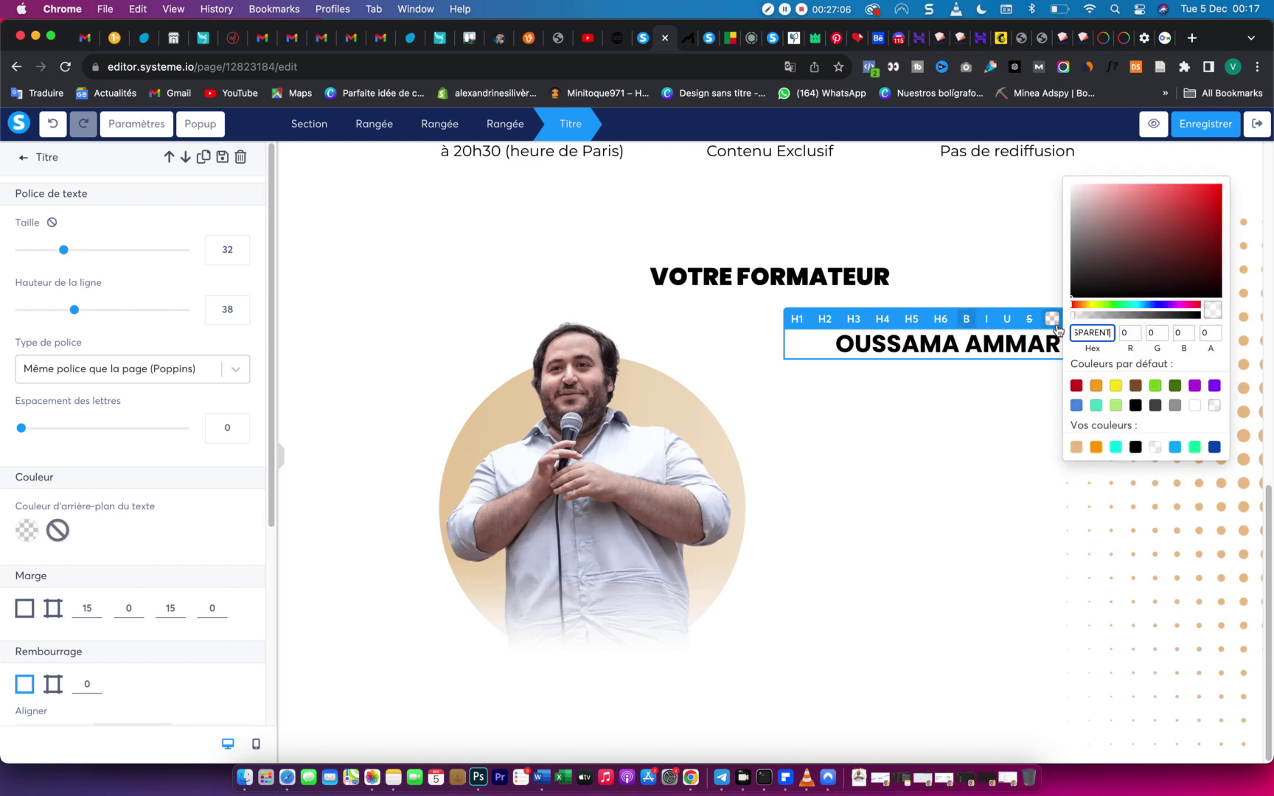
pyautogui.click(1078, 448)
pyautogui.click(833, 344)
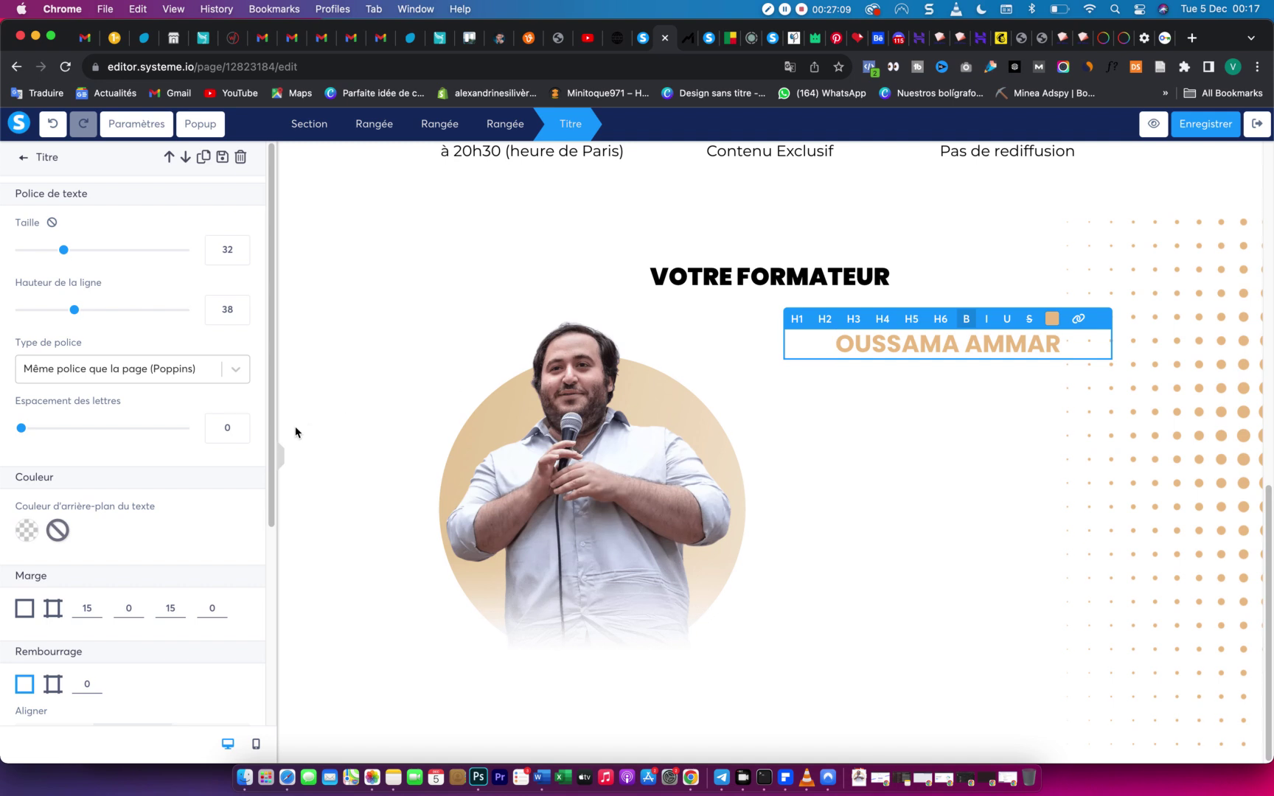
# Left-align the trainer's name title and copy the subtitle and description below the name on the Mindeo reference page.
pyautogui.scroll(-5, 59, 442)
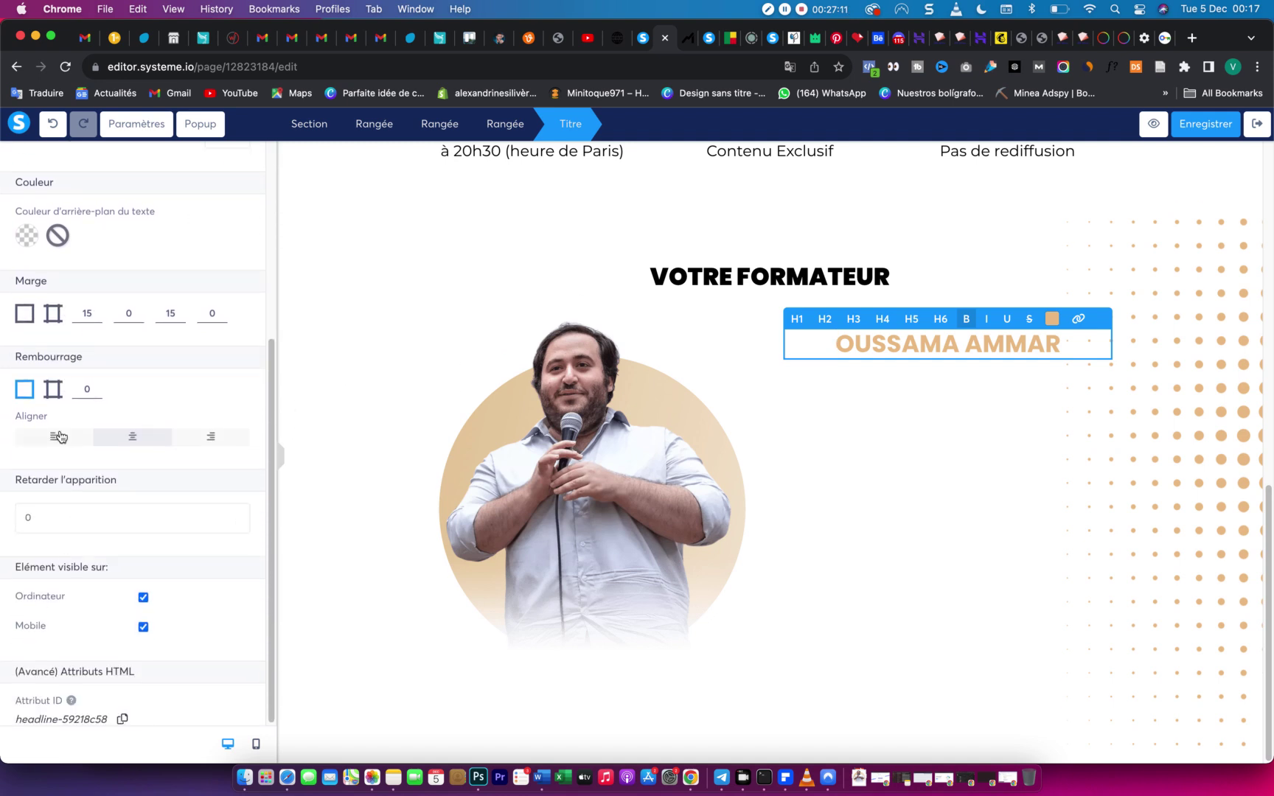
pyautogui.click(60, 436)
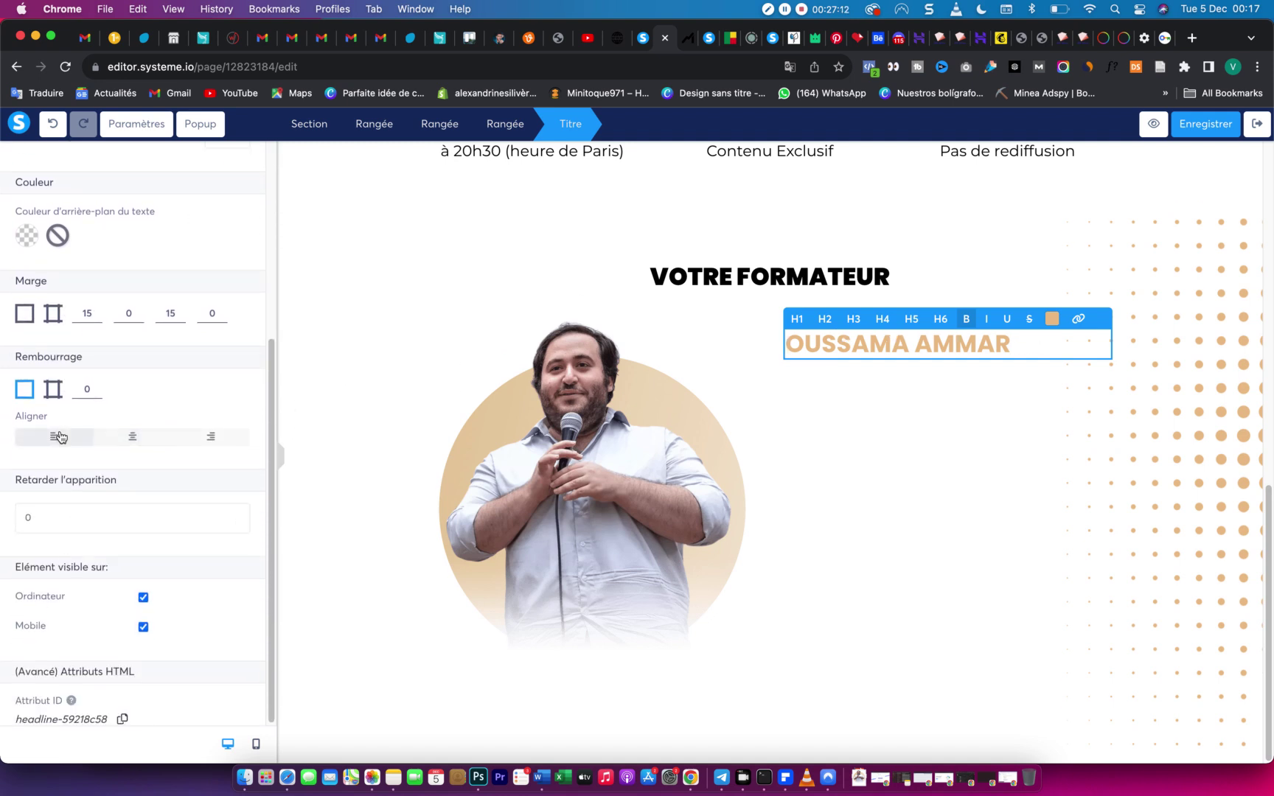
pyautogui.click(687, 54)
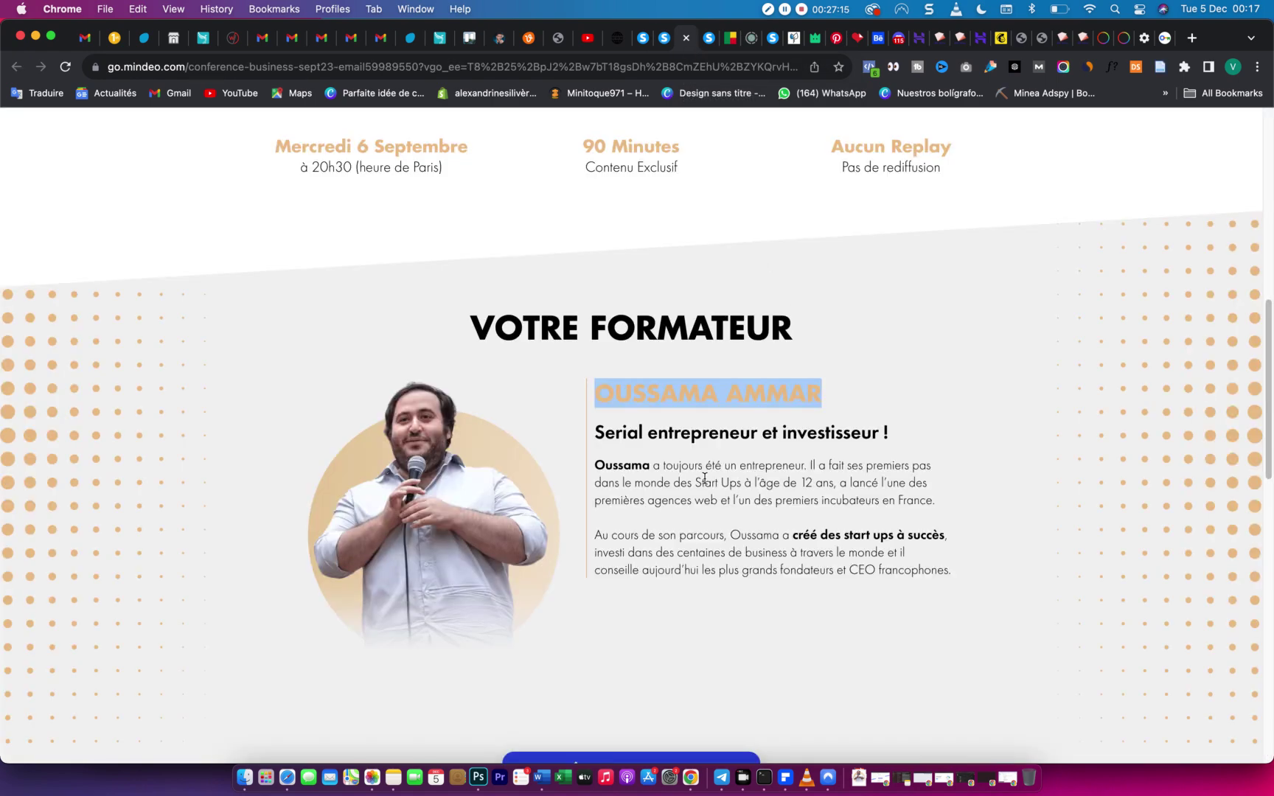
pyautogui.moveTo(597, 432); pyautogui.dragTo(986, 573)
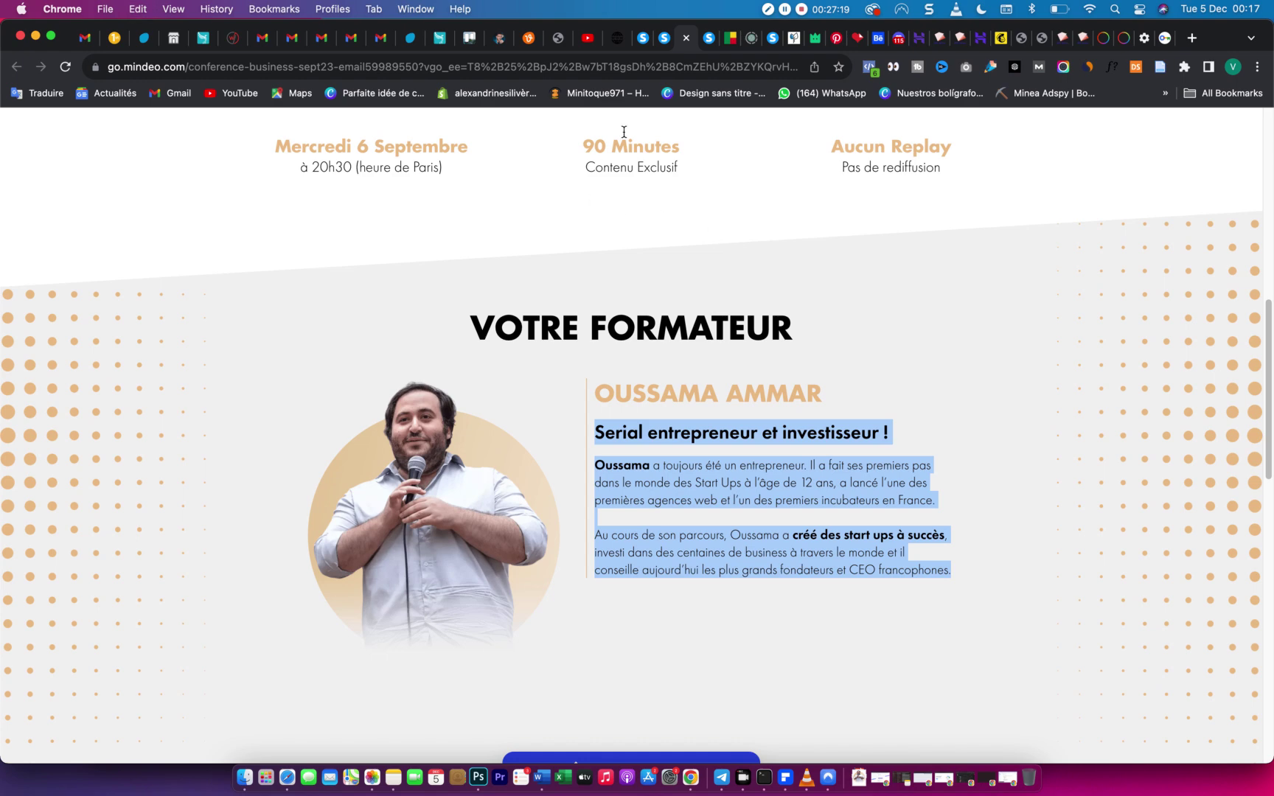
pyautogui.click(665, 41)
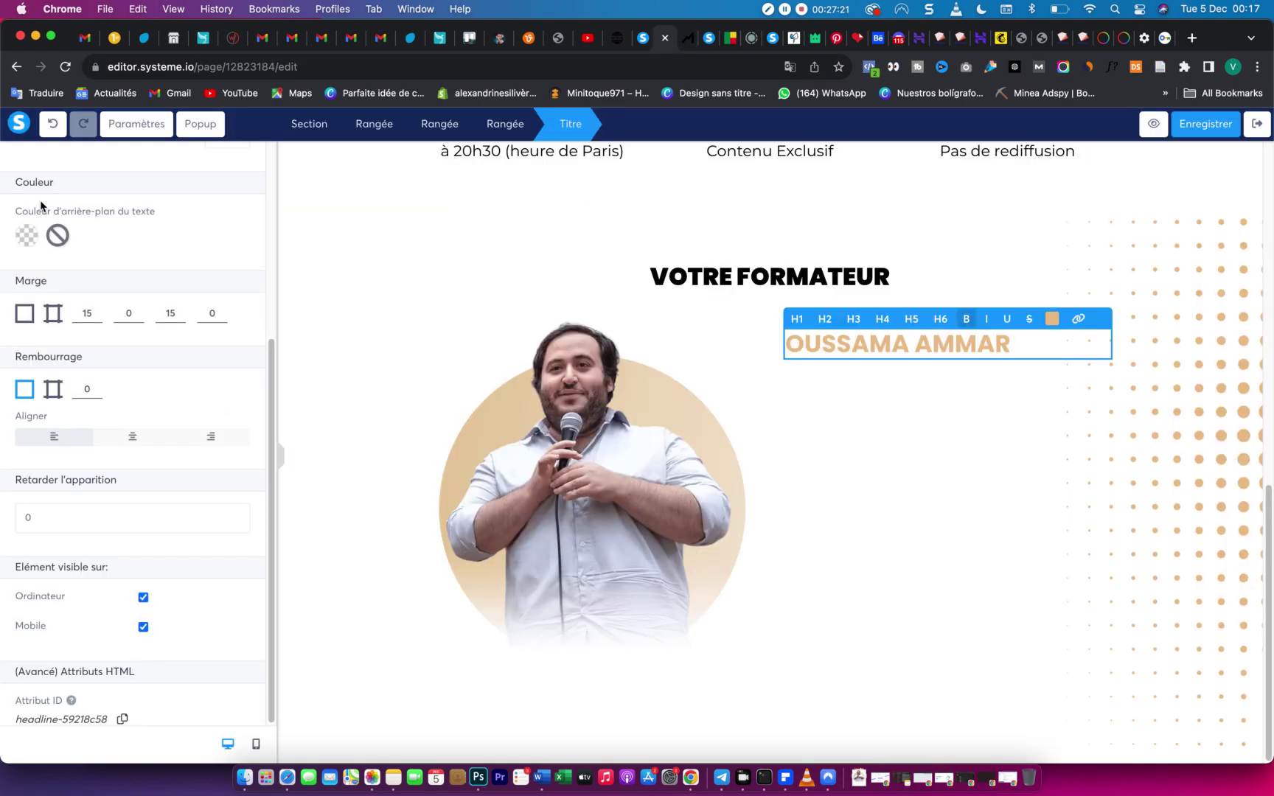
# Add a text element under the trainer's name with the copied description, separating "Serial entrepreneur et investisseur !" from the paragraph with a blank line.
pyautogui.scroll(5, 41, 213)
pyautogui.click(24, 160)
pyautogui.moveTo(133, 263); pyautogui.dragTo(876, 380)
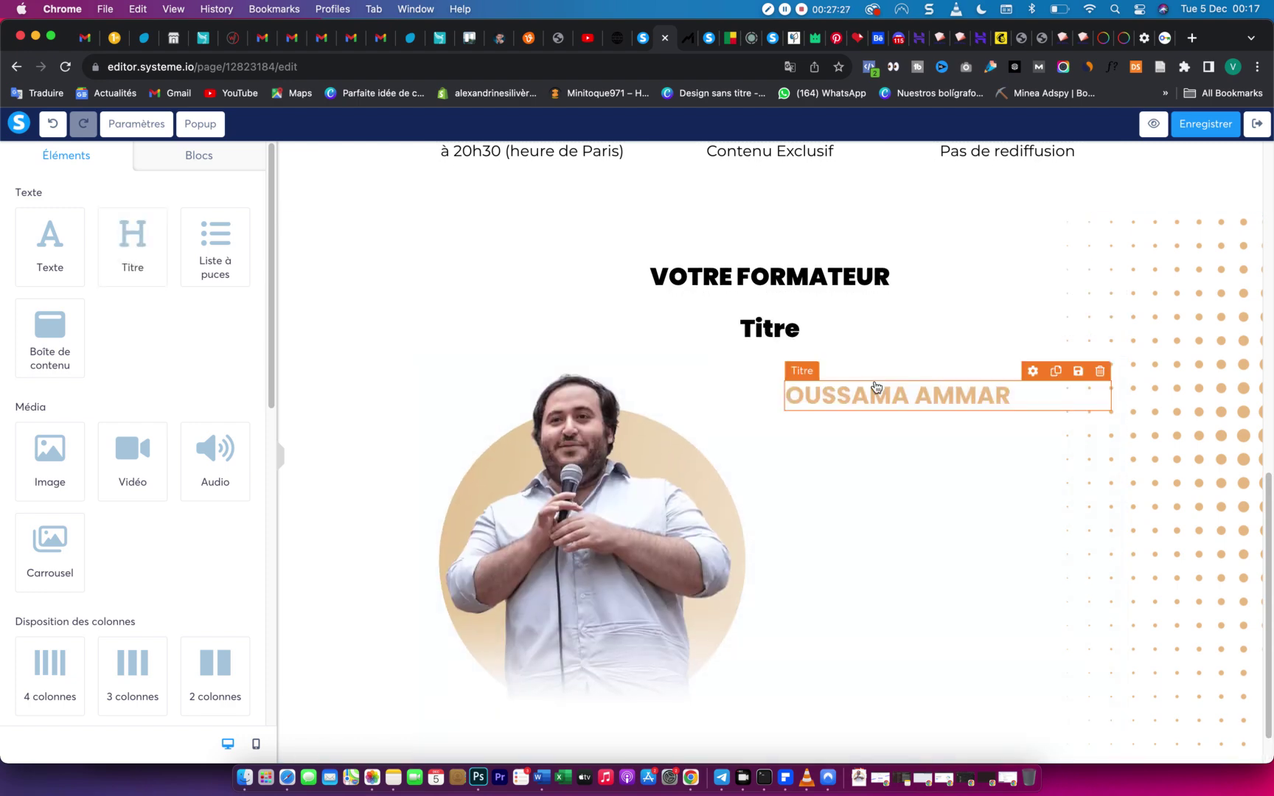
pyautogui.press('super+z')
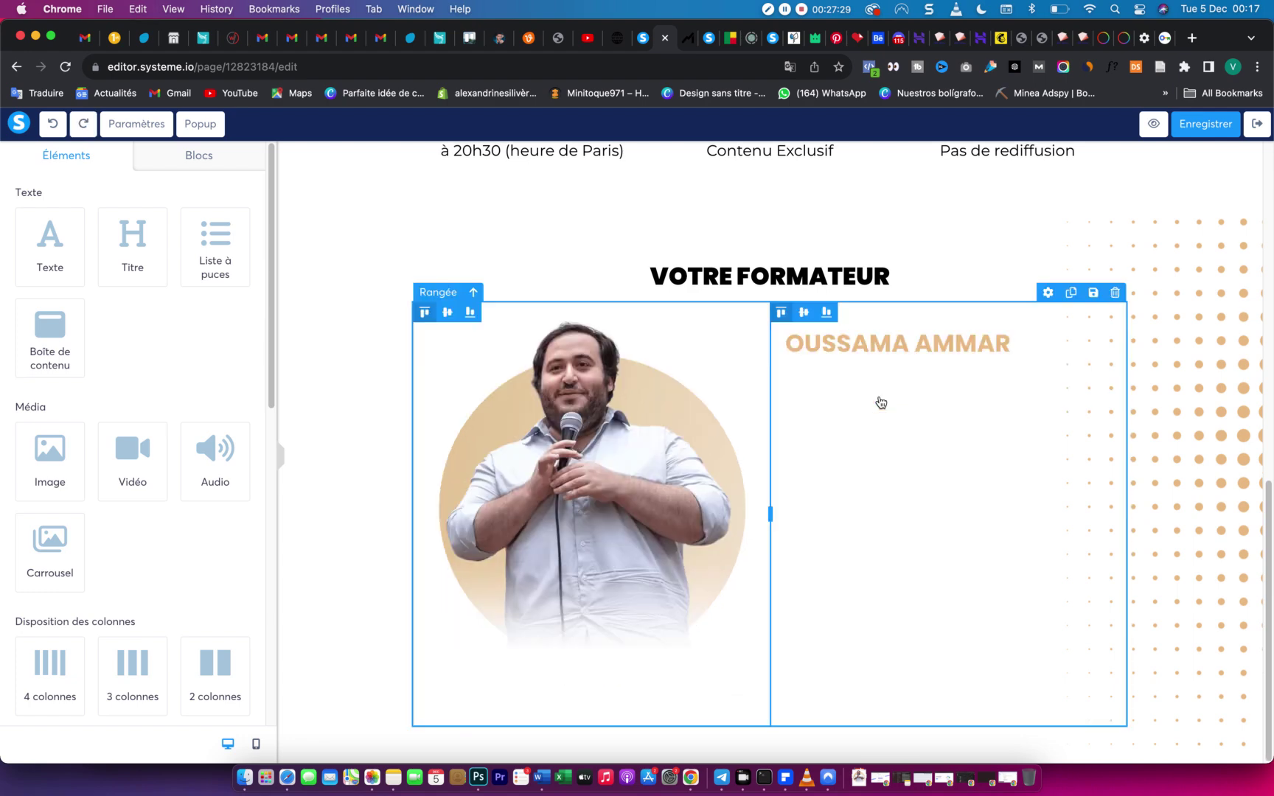
pyautogui.moveTo(50, 254); pyautogui.dragTo(901, 376)
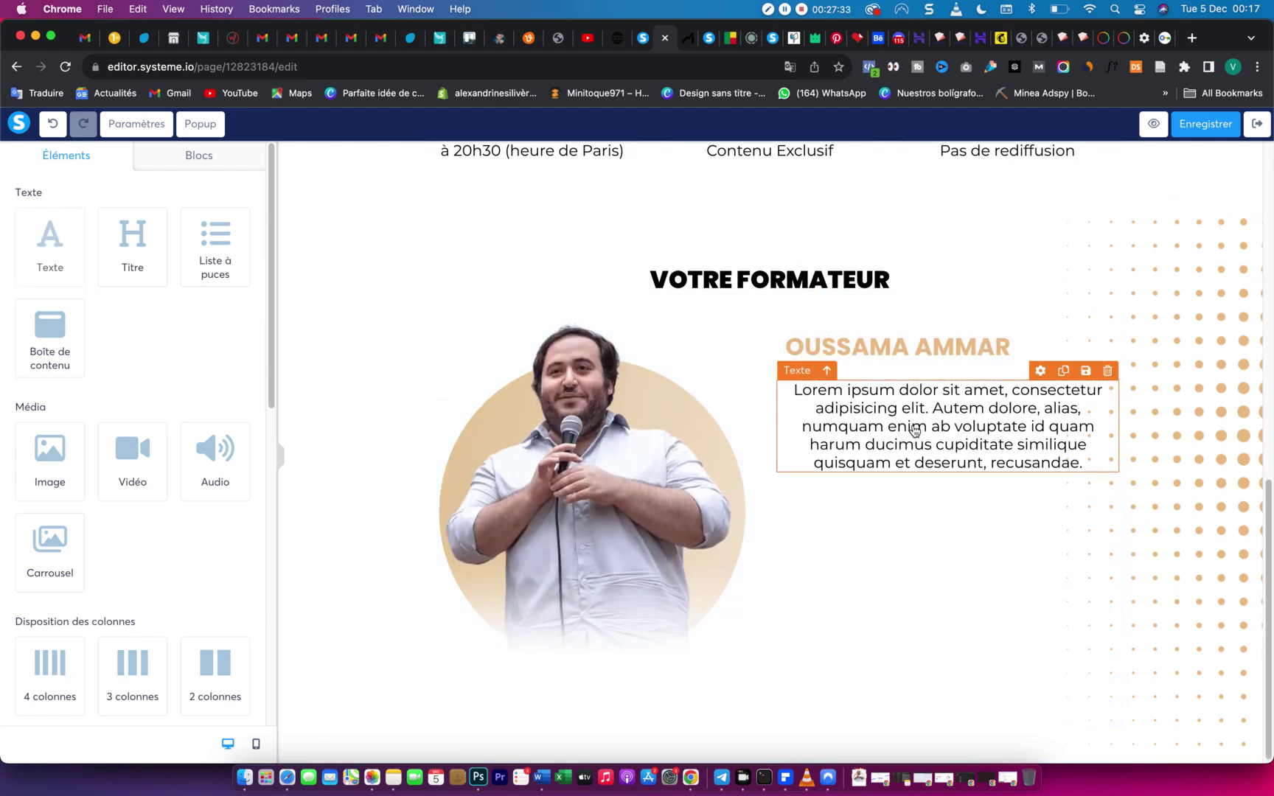
pyautogui.tripleClick(983, 442)
pyautogui.write('Serial entrepreneur et investisseur ! Oussama a toujours été un entrepreneur. Il a fait ses premiers pas dans le monde des Start Ups à l’âge de 12 ans, a lancé l’une des premières agences web et l’un des premiers incubateurs en France.Au cours de son parcours, Oussama a créé des start ups à succès, investi dans des centaines de business à travers le monde et il conseille aujourd’hui les plus grands fondateurs et CEO francophones.')
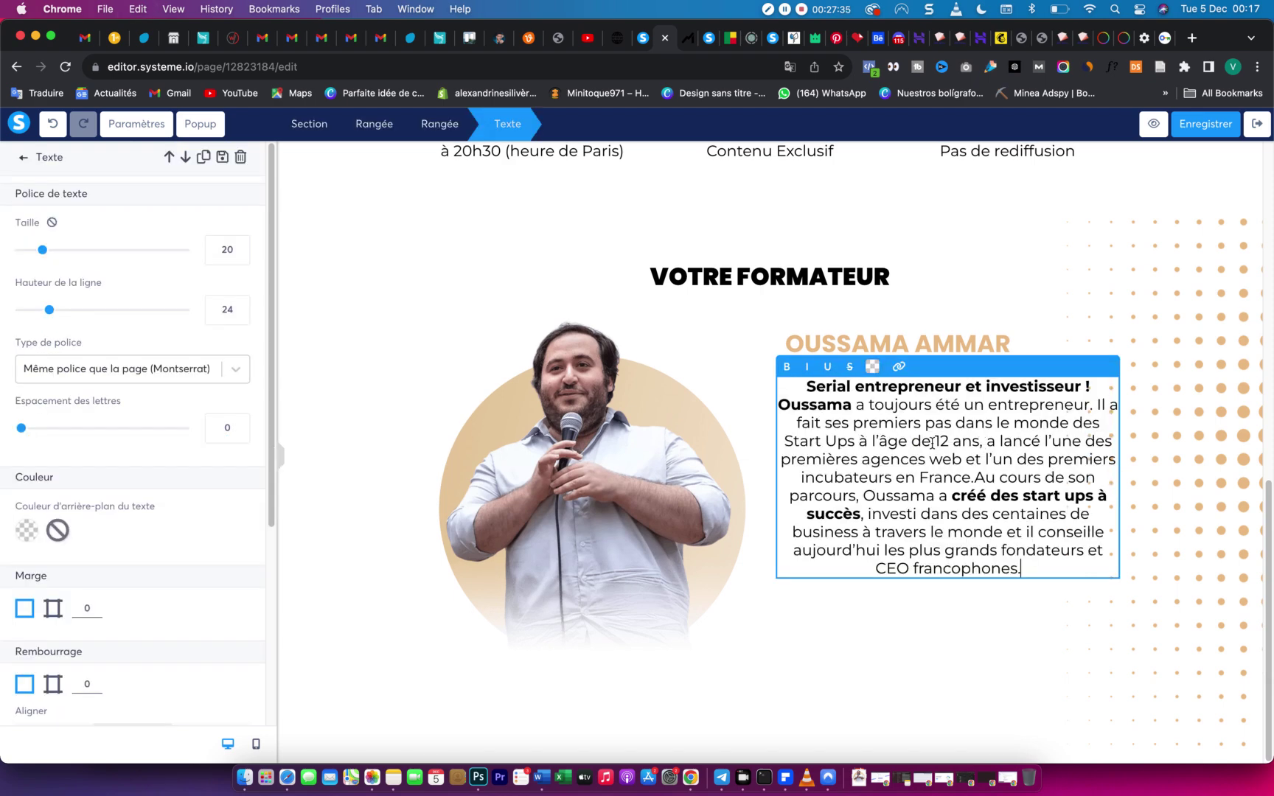
pyautogui.click(1089, 385)
pyautogui.press('Return')
# Set the description text to font size 15 and line height 20, aligned left.
pyautogui.moveTo(1023, 588); pyautogui.dragTo(779, 420)
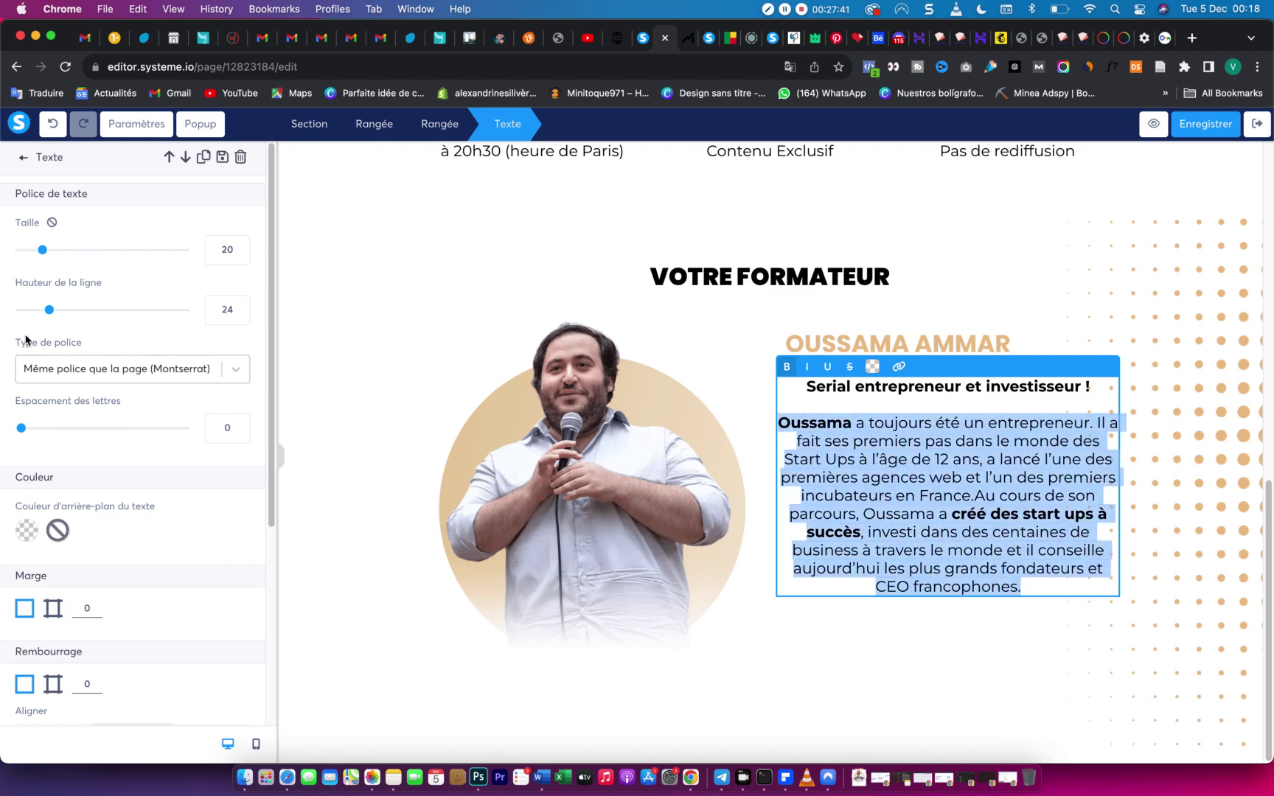
pyautogui.moveTo(40, 252); pyautogui.dragTo(33, 253)
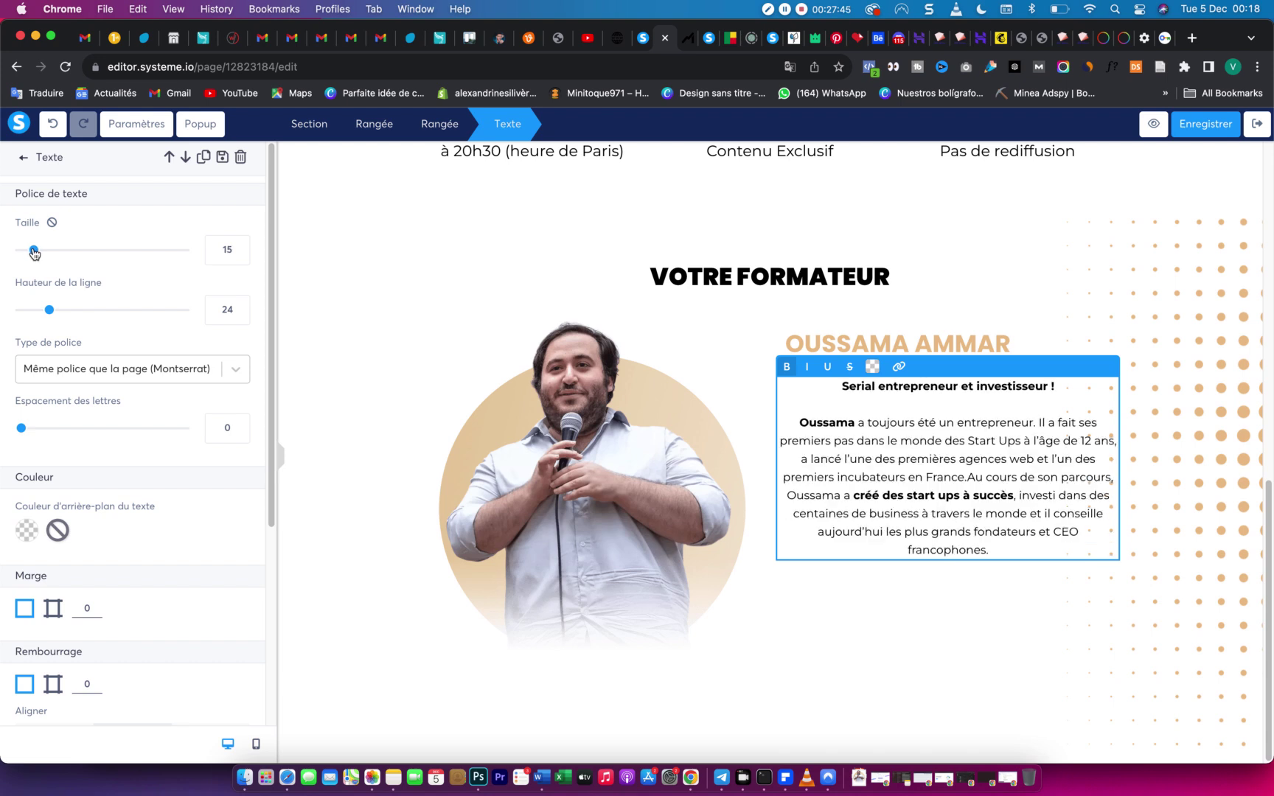
pyautogui.moveTo(50, 310); pyautogui.dragTo(43, 310)
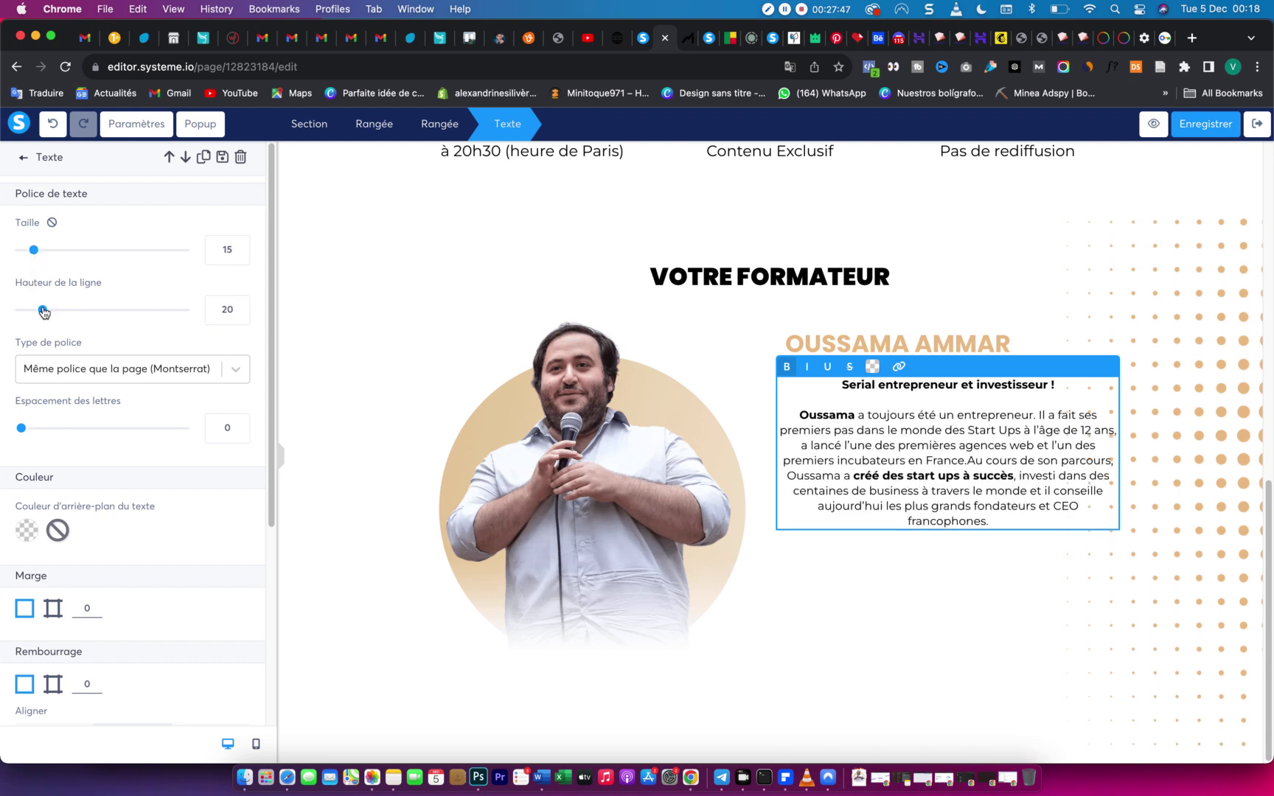
pyautogui.scroll(-3, 135, 578)
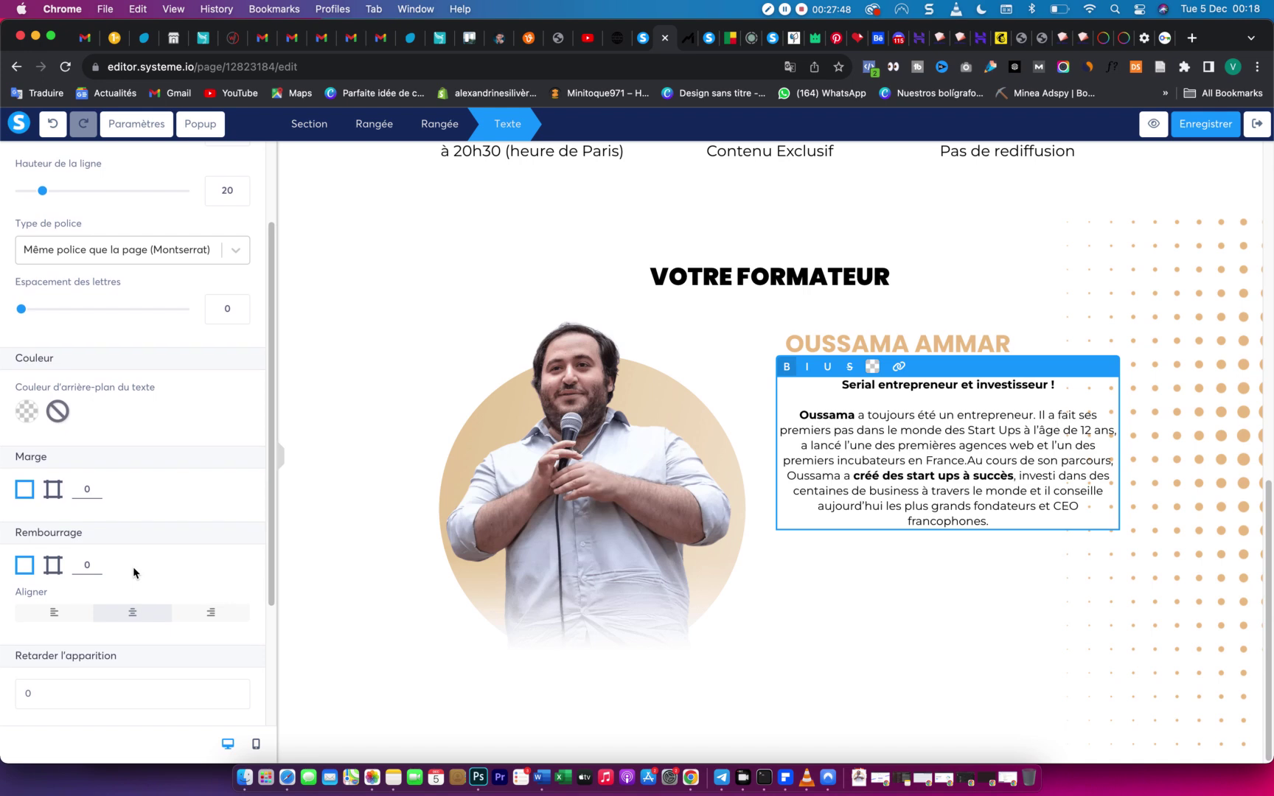
pyautogui.click(54, 614)
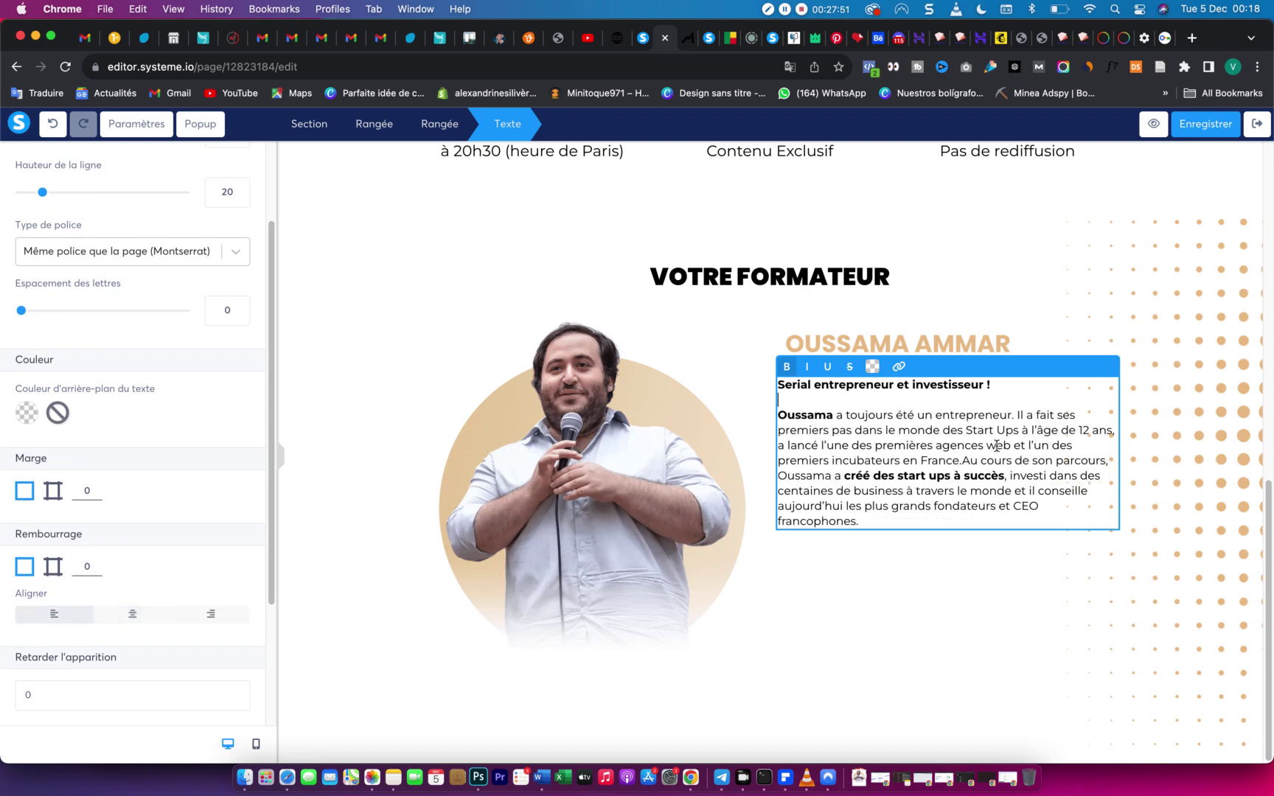
# Duplicate the description text element and delete the "Serial entrepreneur et investisseur !" line and blank line from the copy.
pyautogui.click(961, 555)
pyautogui.click(1061, 369)
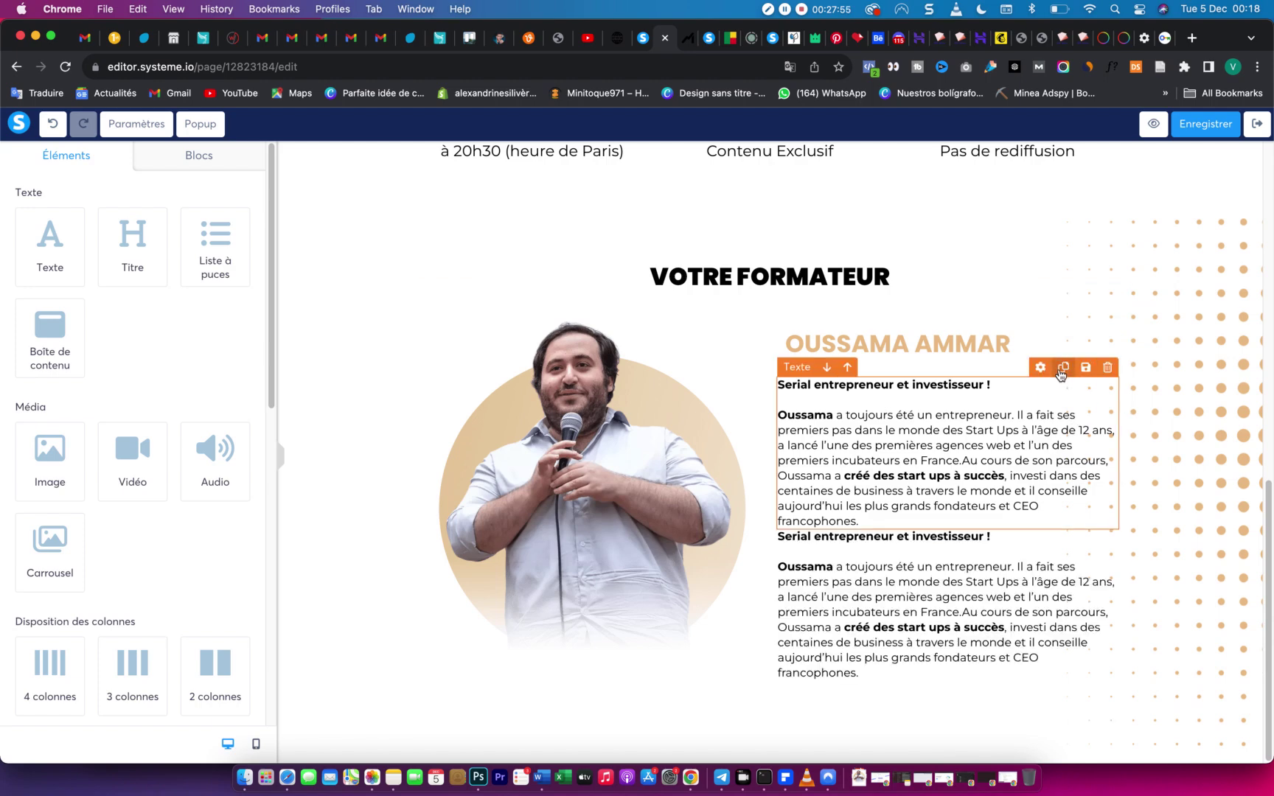
pyautogui.click(959, 537)
pyautogui.moveTo(1001, 541); pyautogui.dragTo(769, 544)
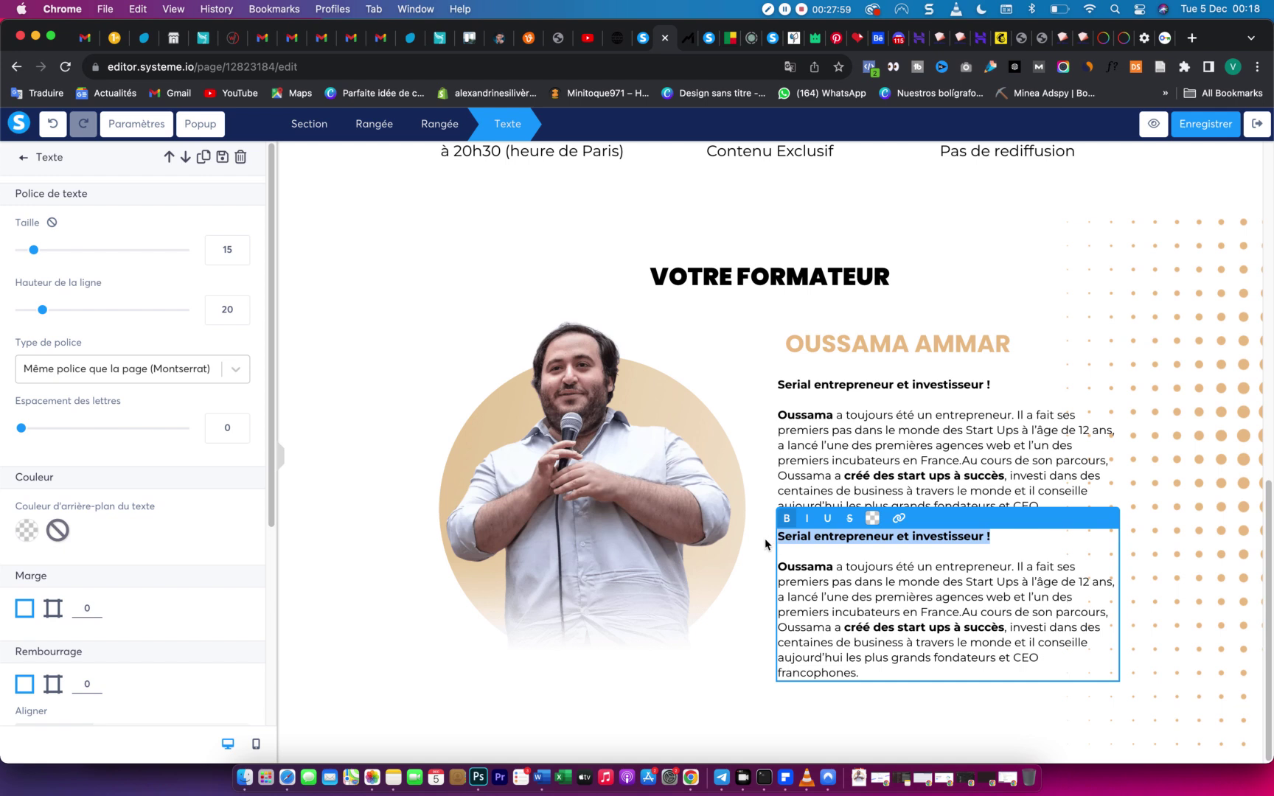
pyautogui.press('BackSpace')
pyautogui.press('BackSpace')
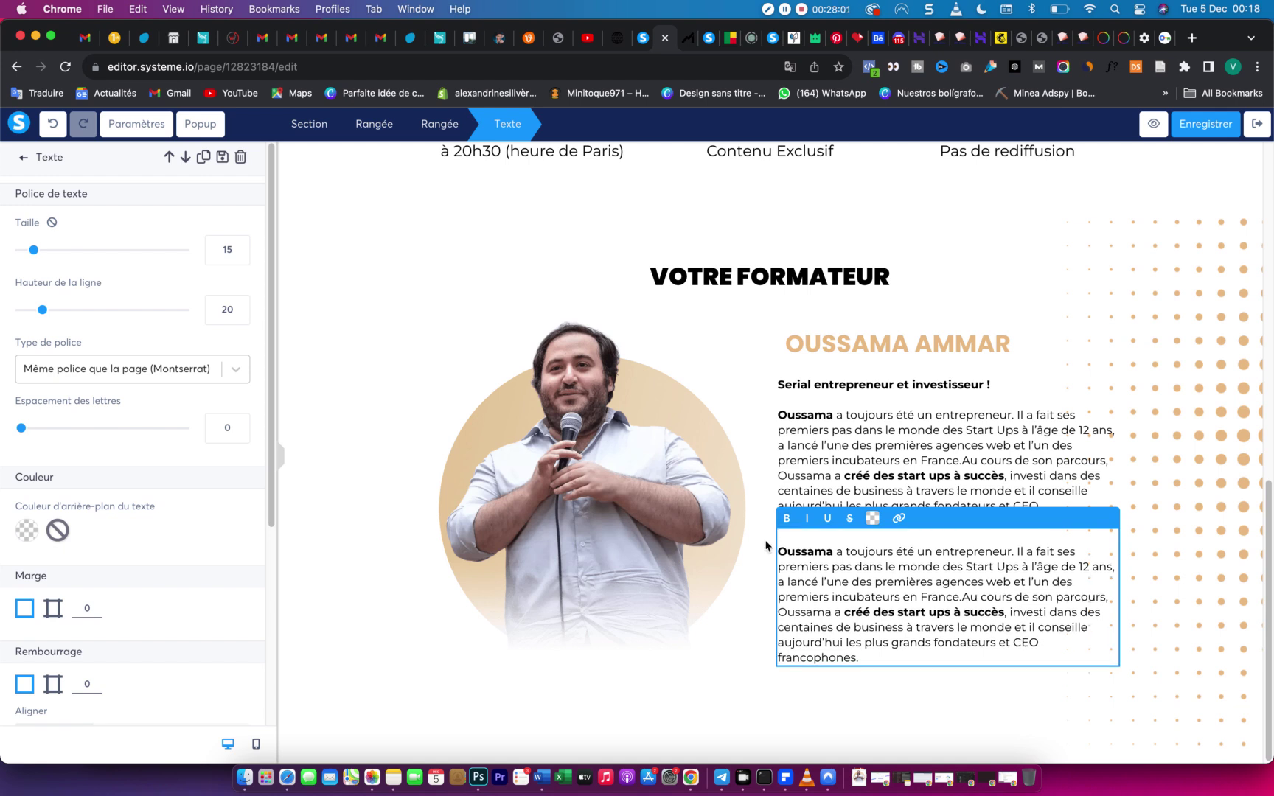
pyautogui.press('Delete')
# Delete the description paragraph from the first text element, keeping only "Serial entrepreneur et investisseur !" followed by a blank line.
pyautogui.click(1035, 443)
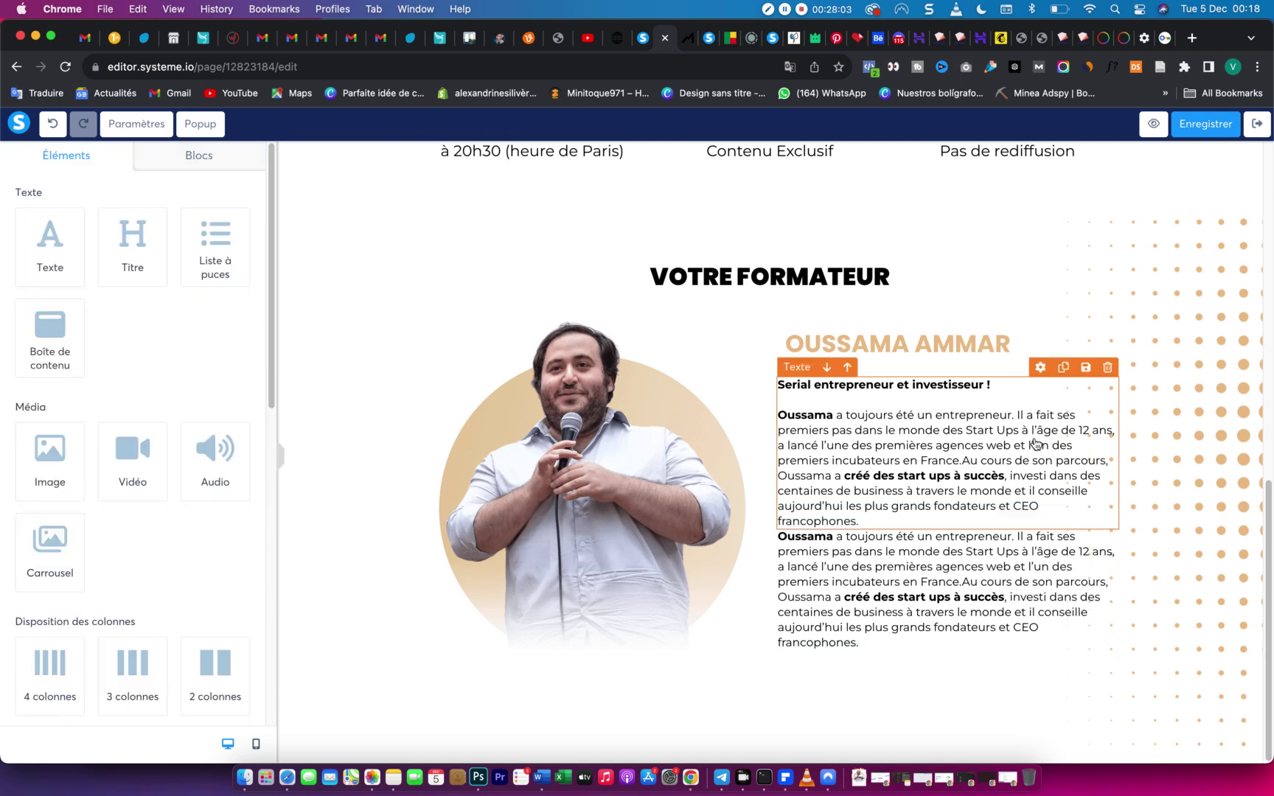
pyautogui.click(895, 526)
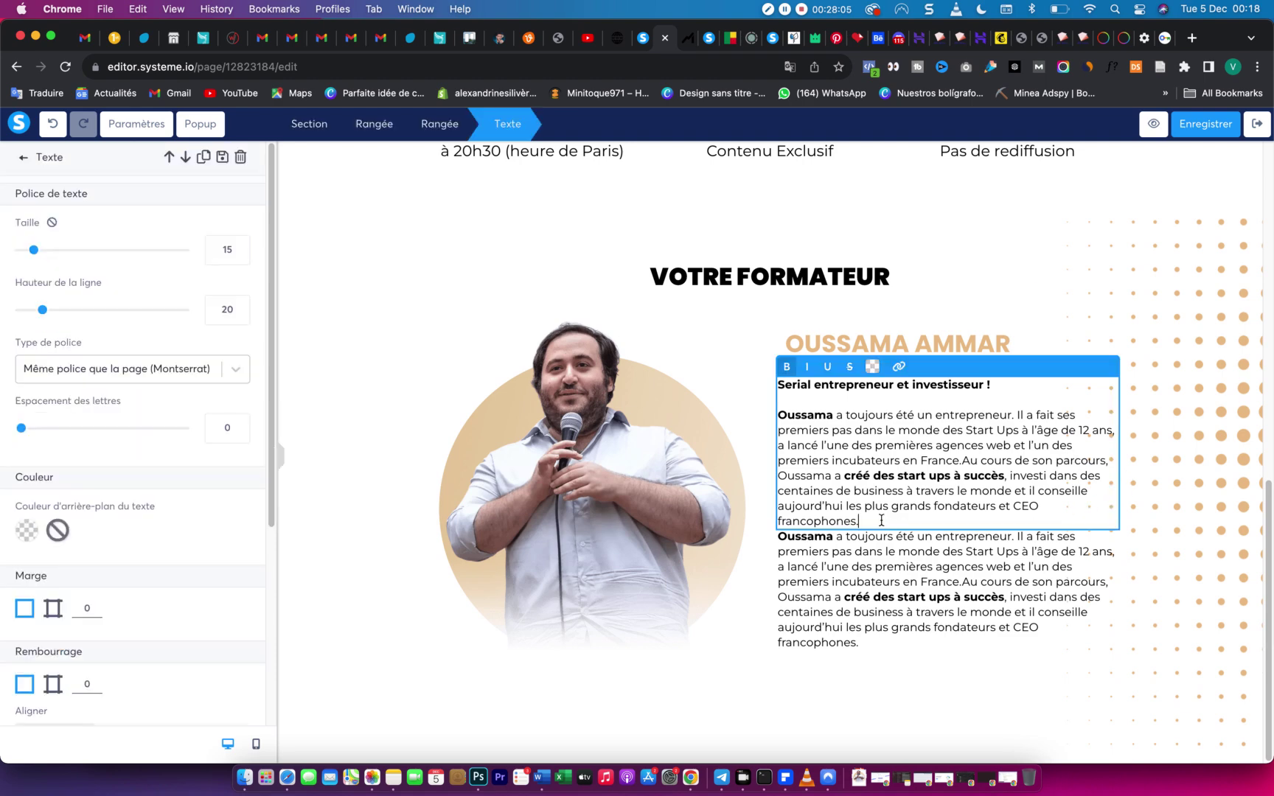
pyautogui.moveTo(895, 525); pyautogui.dragTo(778, 401)
pyautogui.press('BackSpace')
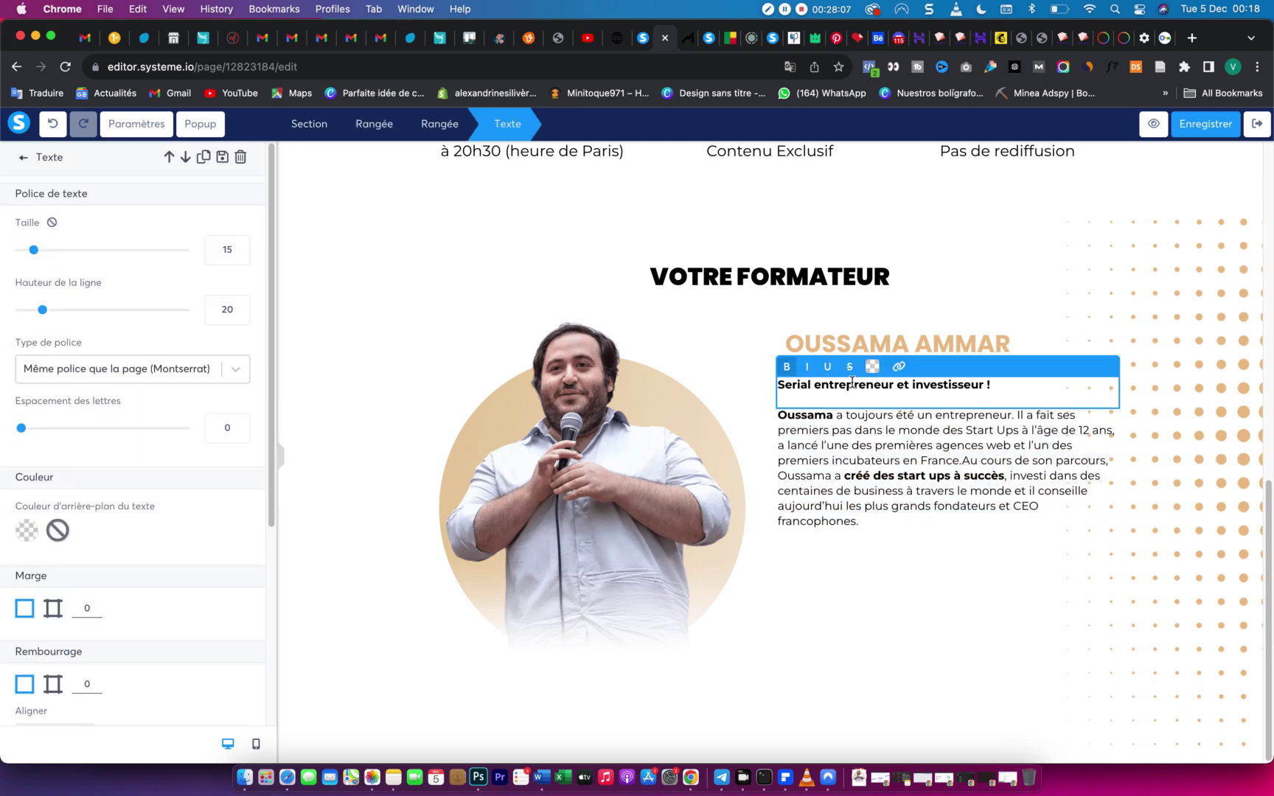
pyautogui.press('BackSpace')
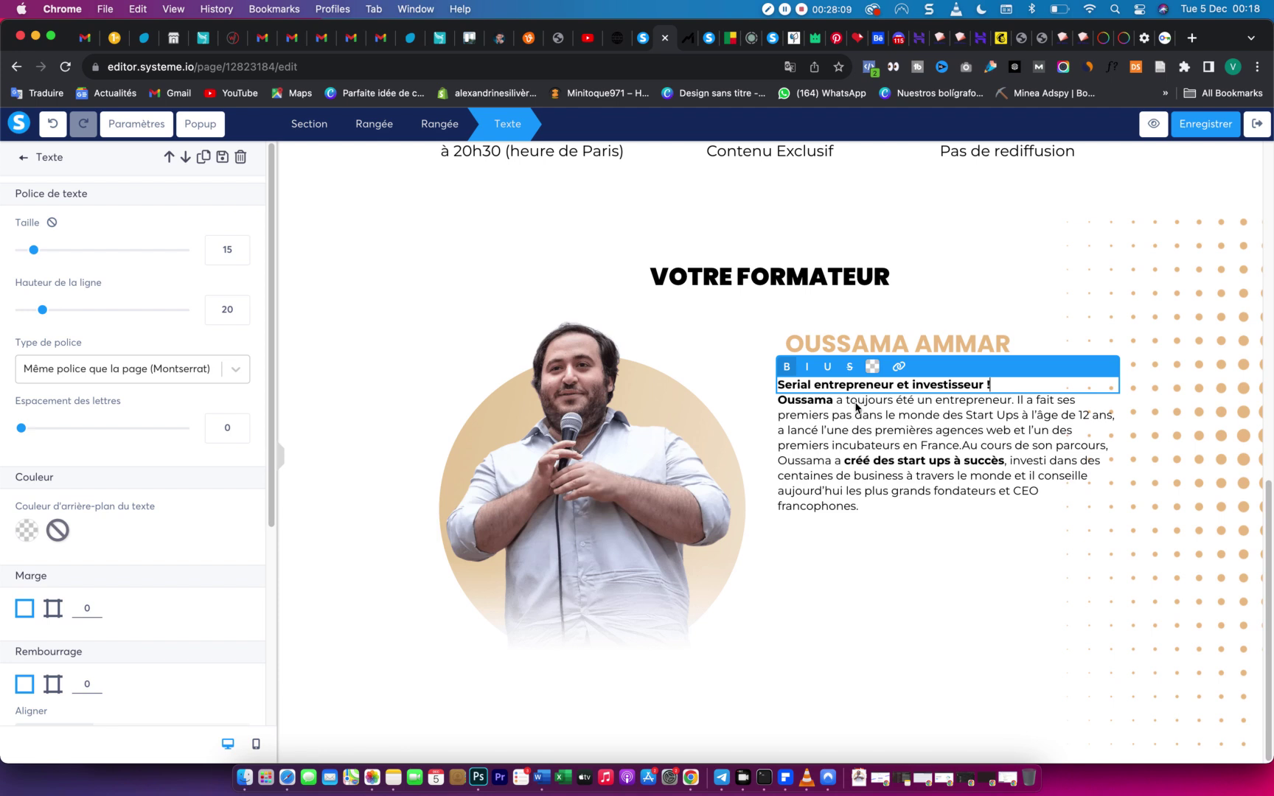
pyautogui.press('Return')
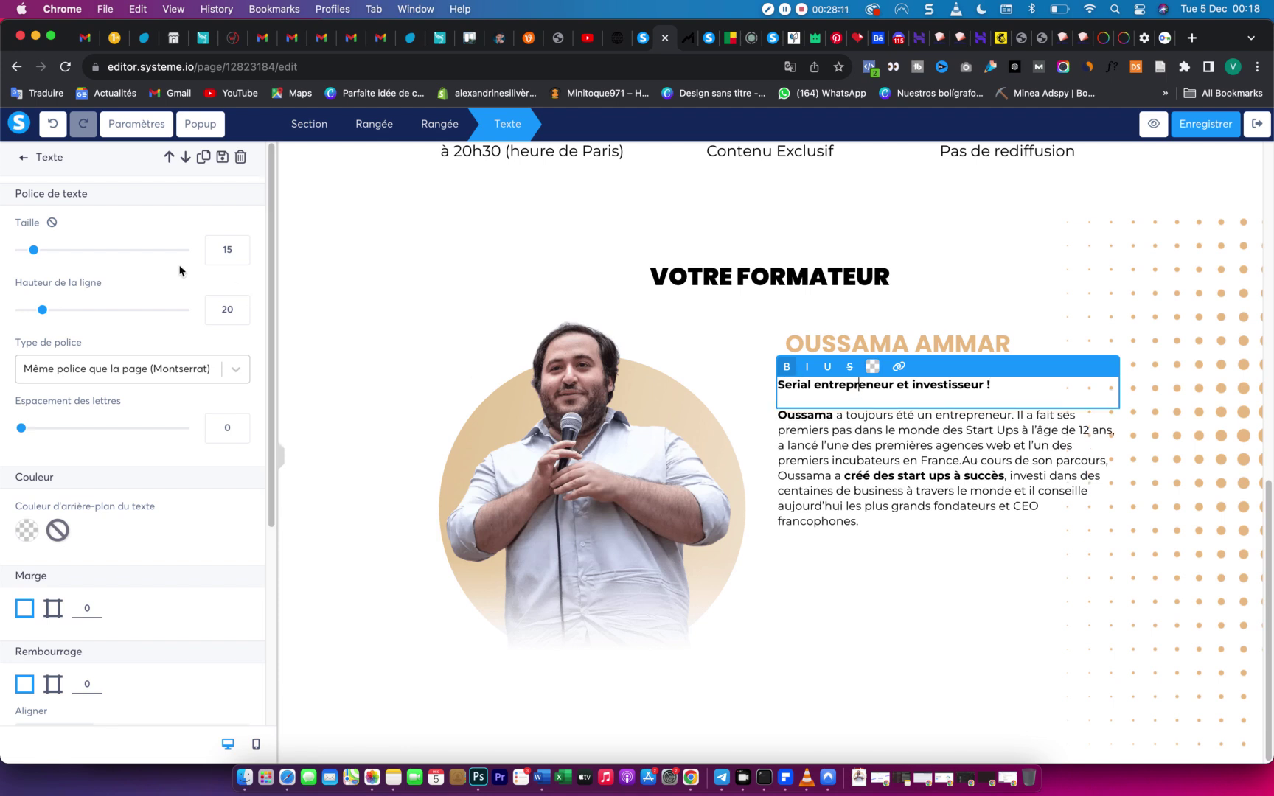
# Enlarge the "Serial entrepreneur et investisseur !" text and move both text elements into the inner row holding the trainer's name.
pyautogui.moveTo(34, 253); pyautogui.dragTo(43, 252)
pyautogui.click(876, 601)
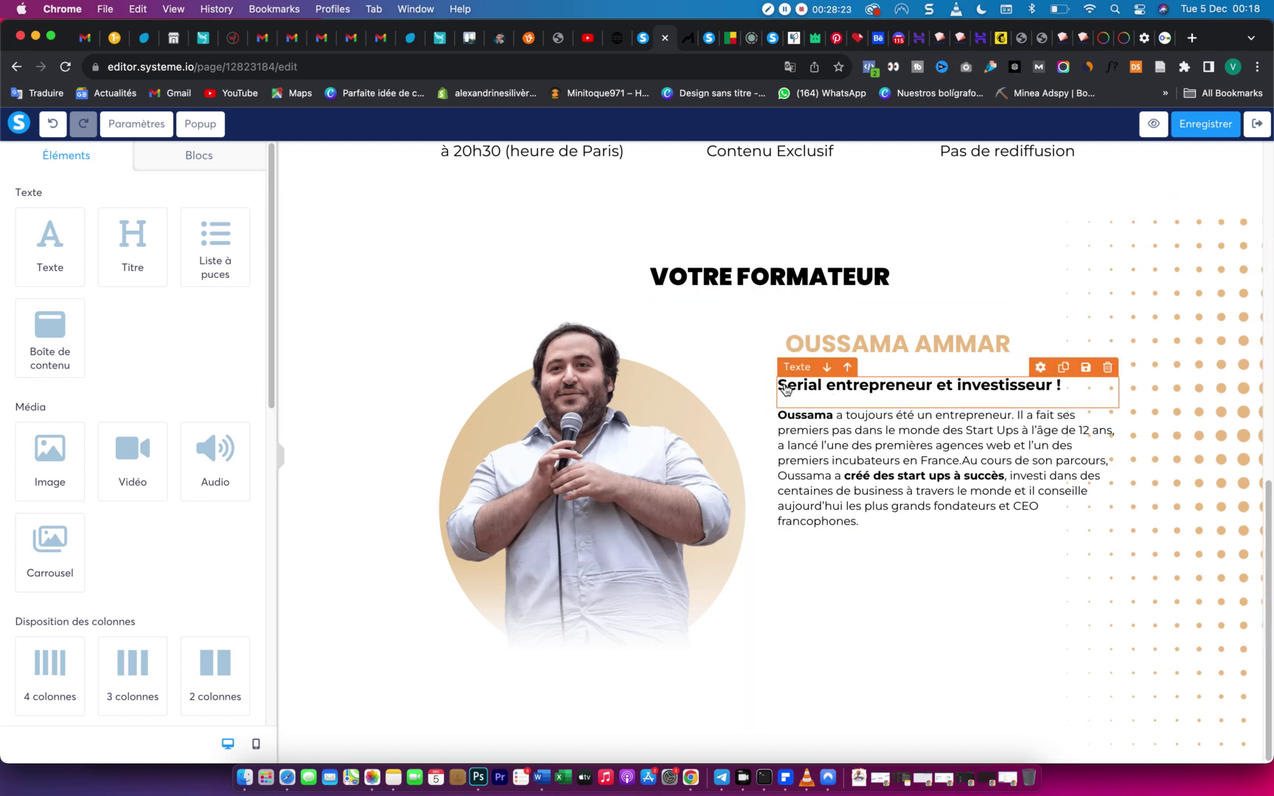
pyautogui.moveTo(784, 384)
pyautogui.mouseDown()
pyautogui.moveTo(805, 364)
pyautogui.moveTo(799, 414)
pyautogui.moveTo(787, 387)
pyautogui.mouseUp()
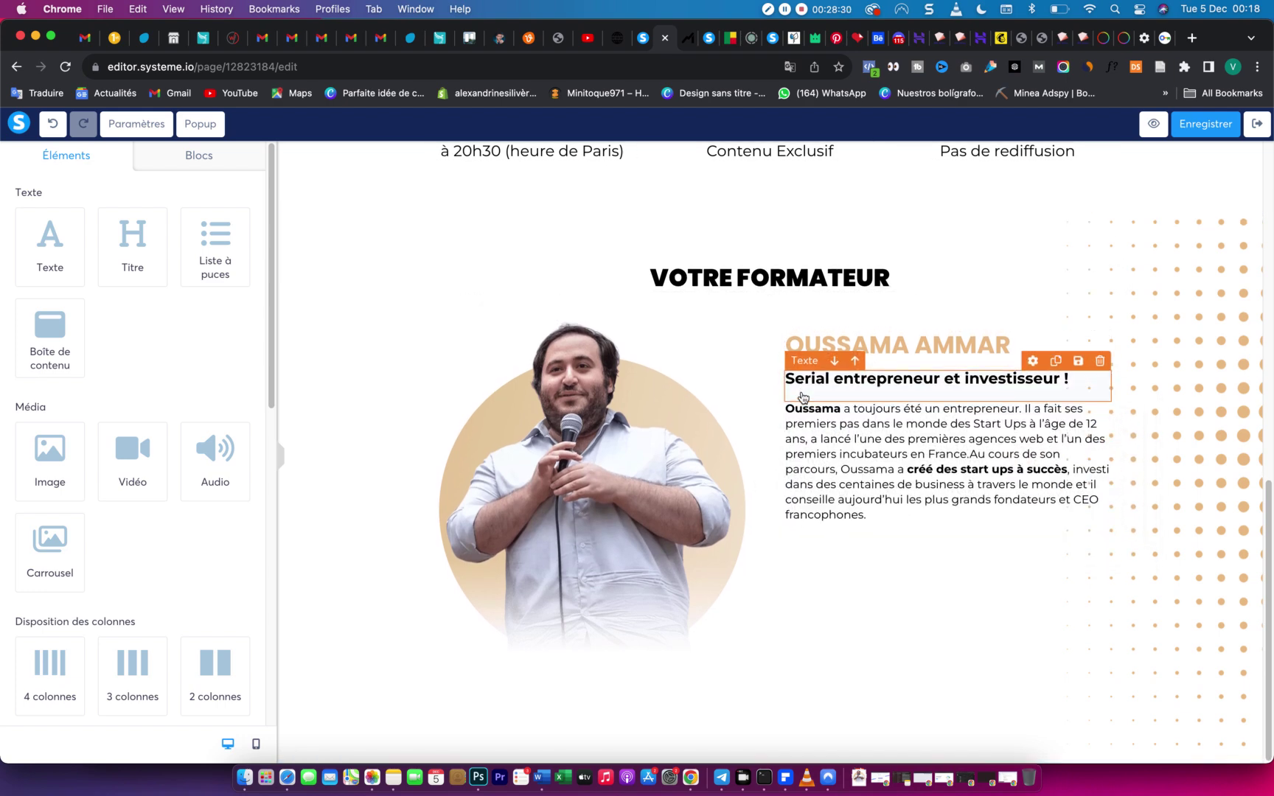
# Give the inner row around the trainer's name and description a solid border, style Trait plein.
pyautogui.click(780, 354)
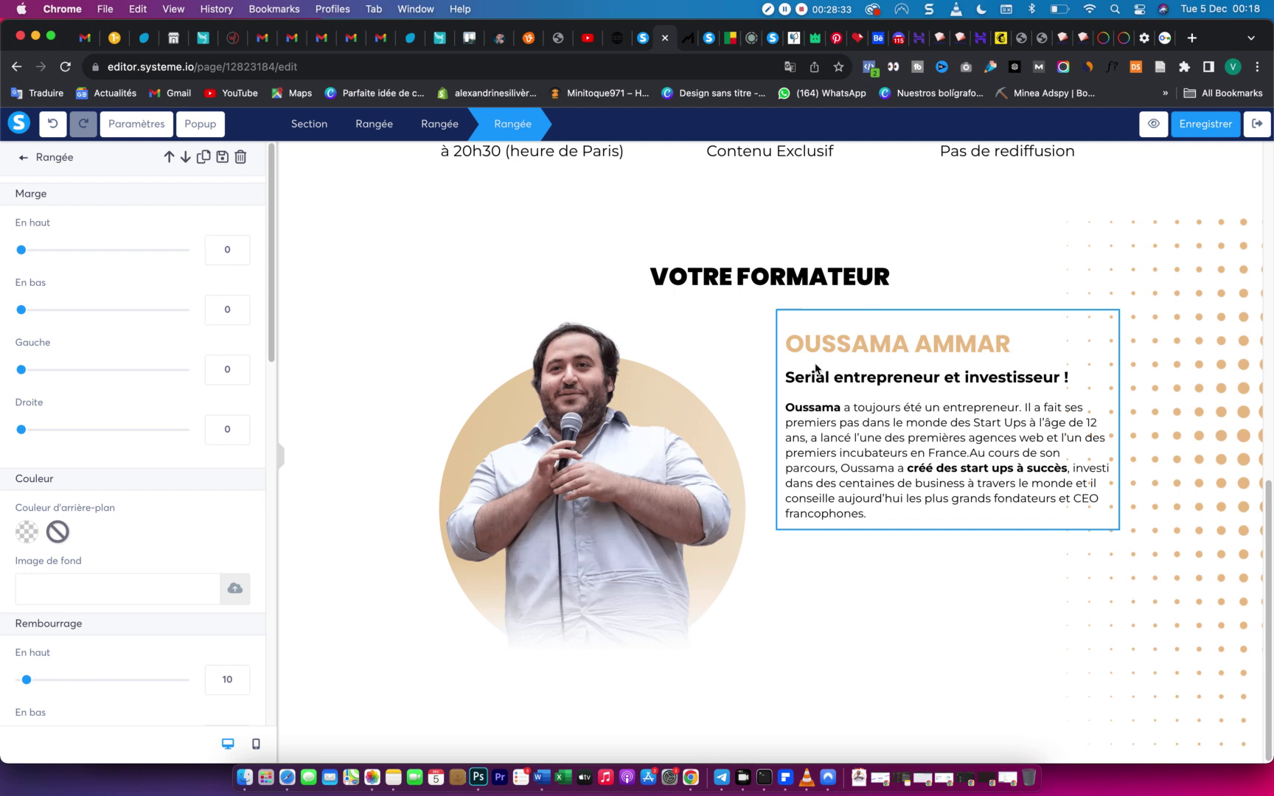
pyautogui.scroll(-10, 110, 522)
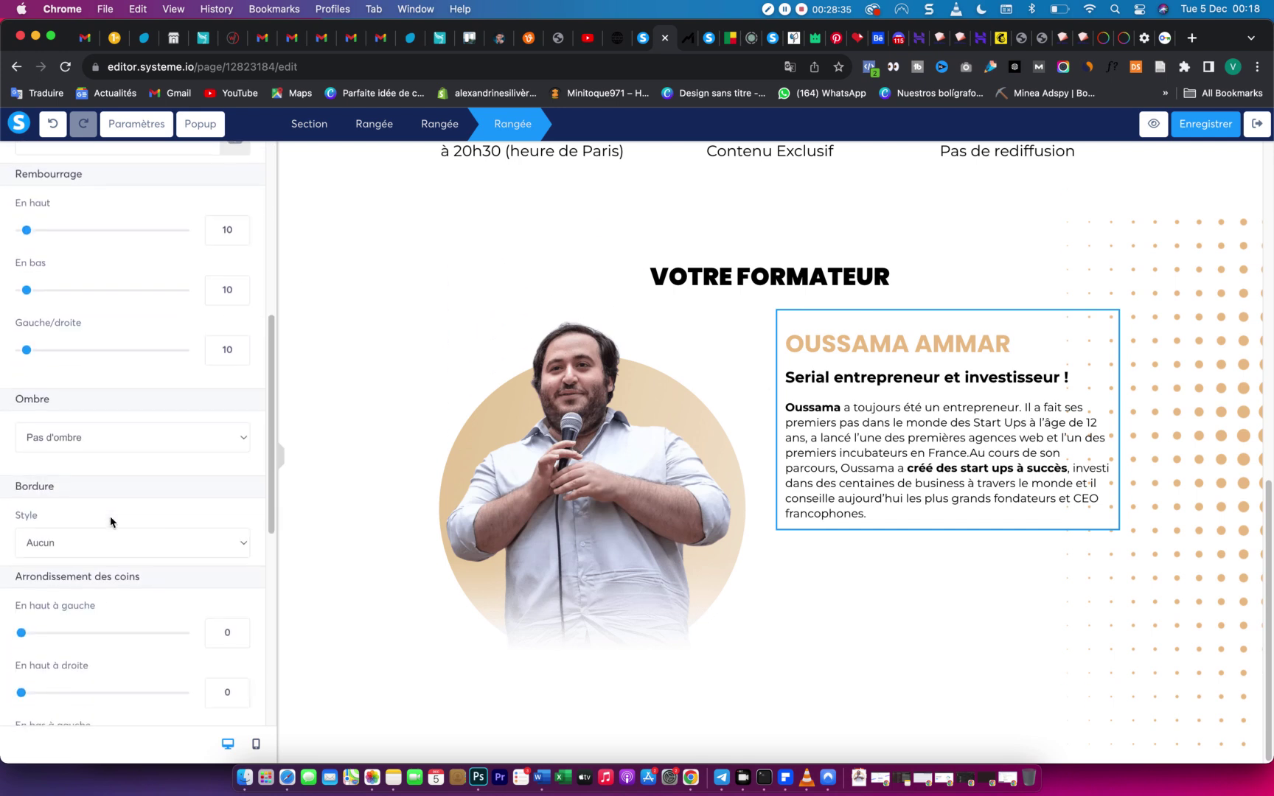
pyautogui.scroll(-1, 106, 359)
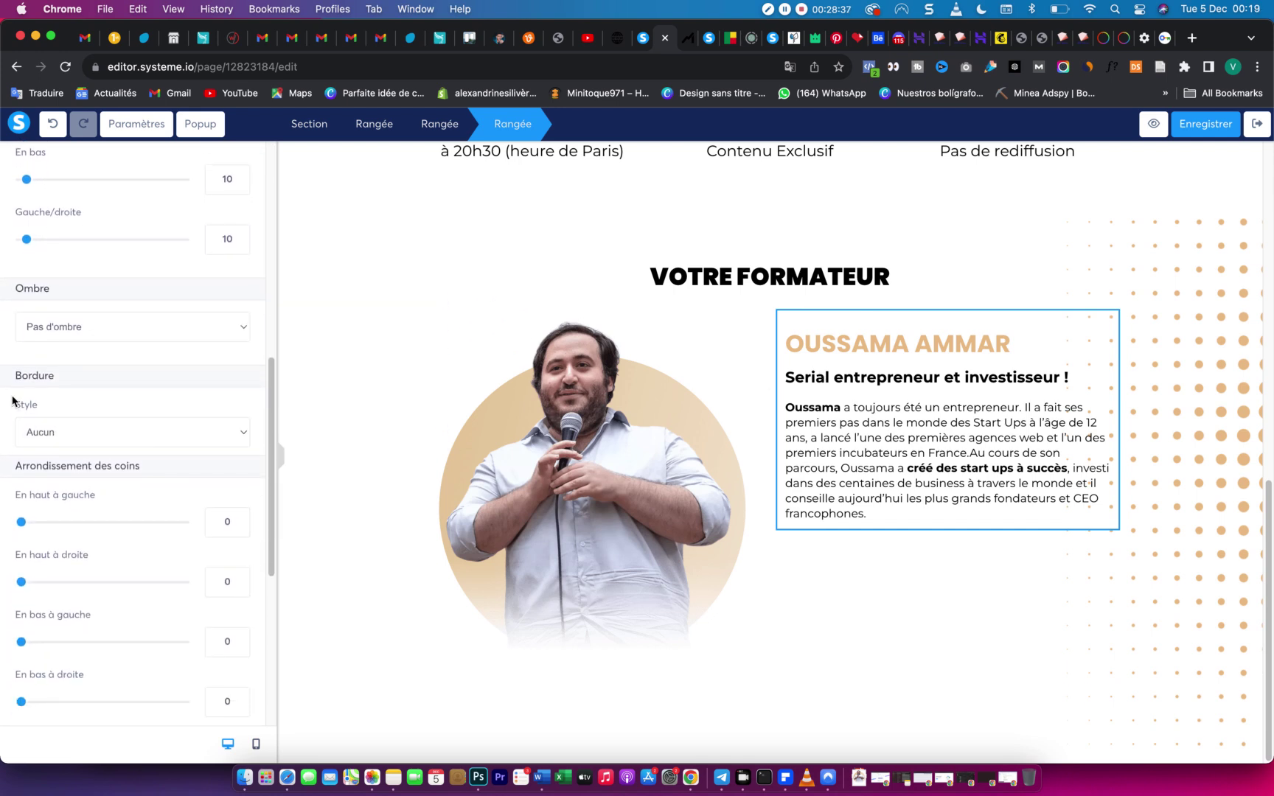
pyautogui.click(234, 432)
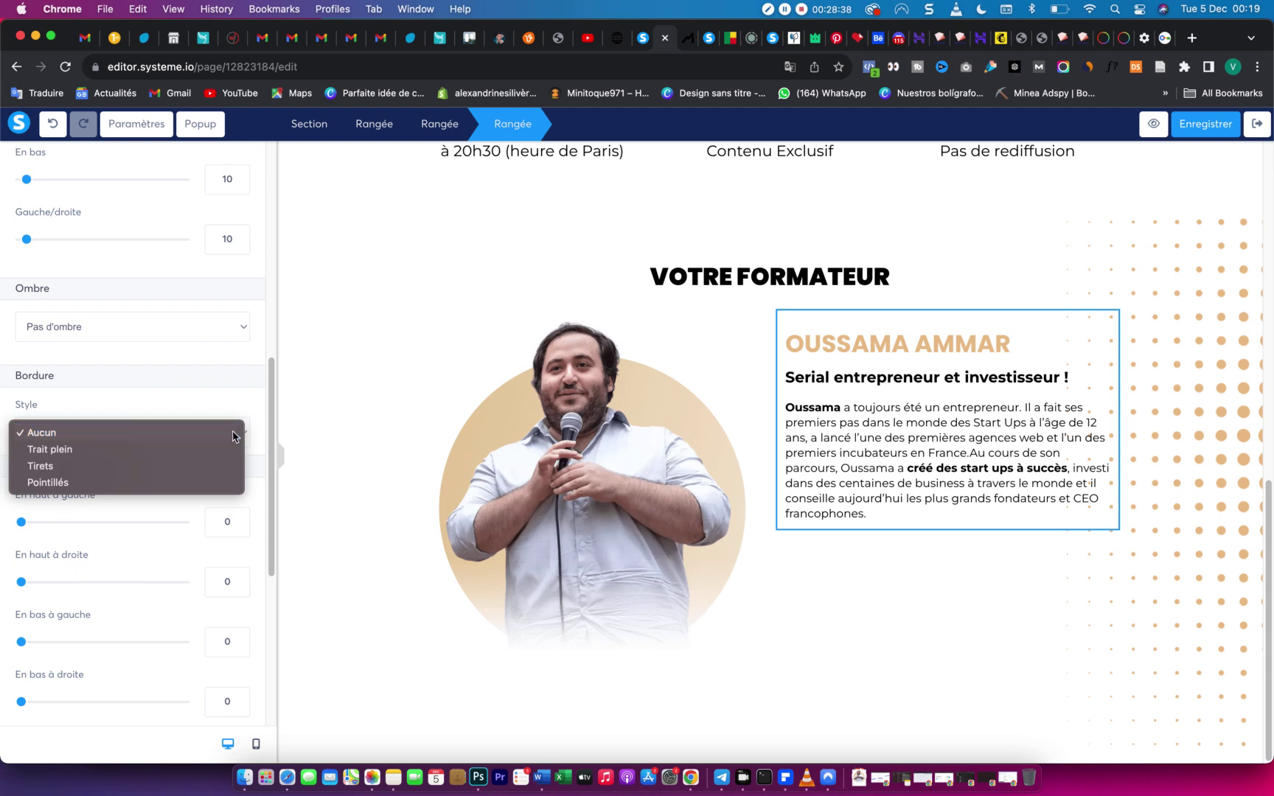
pyautogui.click(94, 455)
pyautogui.scroll(-1, 103, 532)
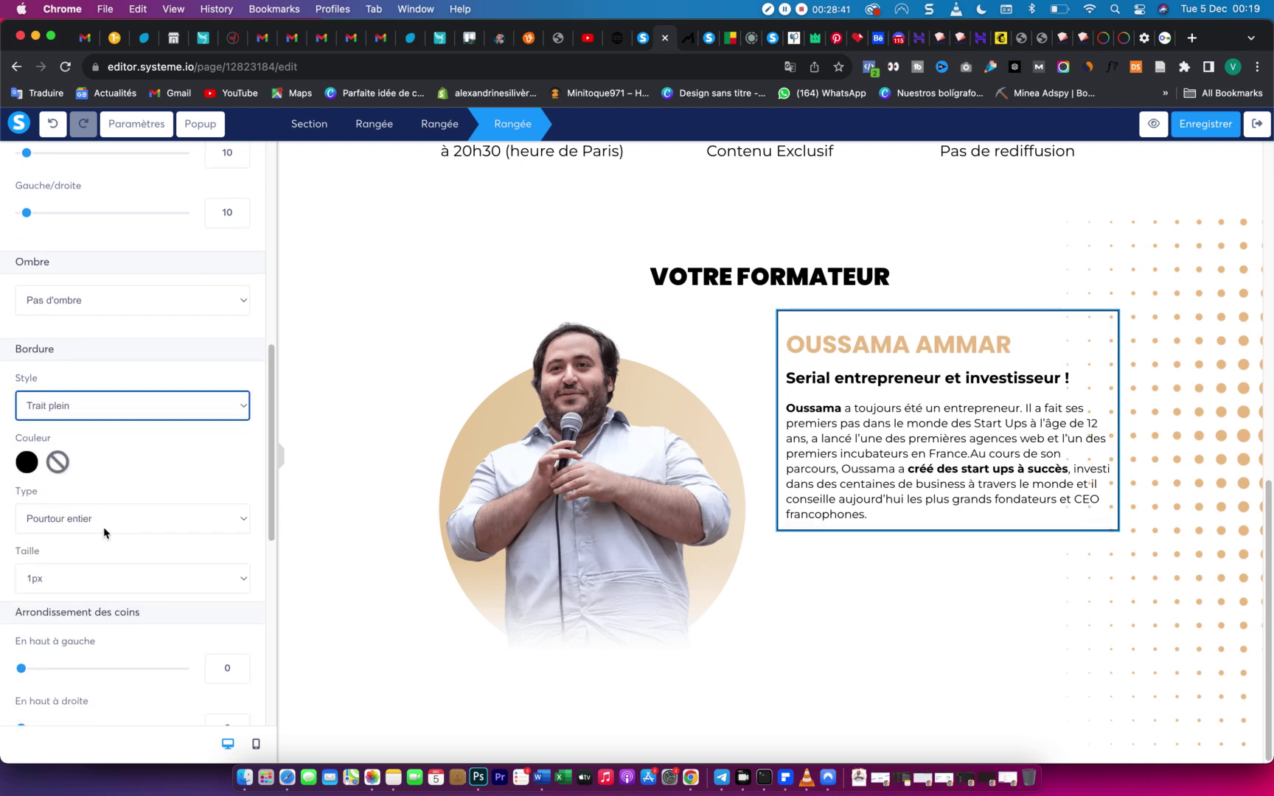
# Change the inner row's border type to Haut seulement.
pyautogui.click(170, 525)
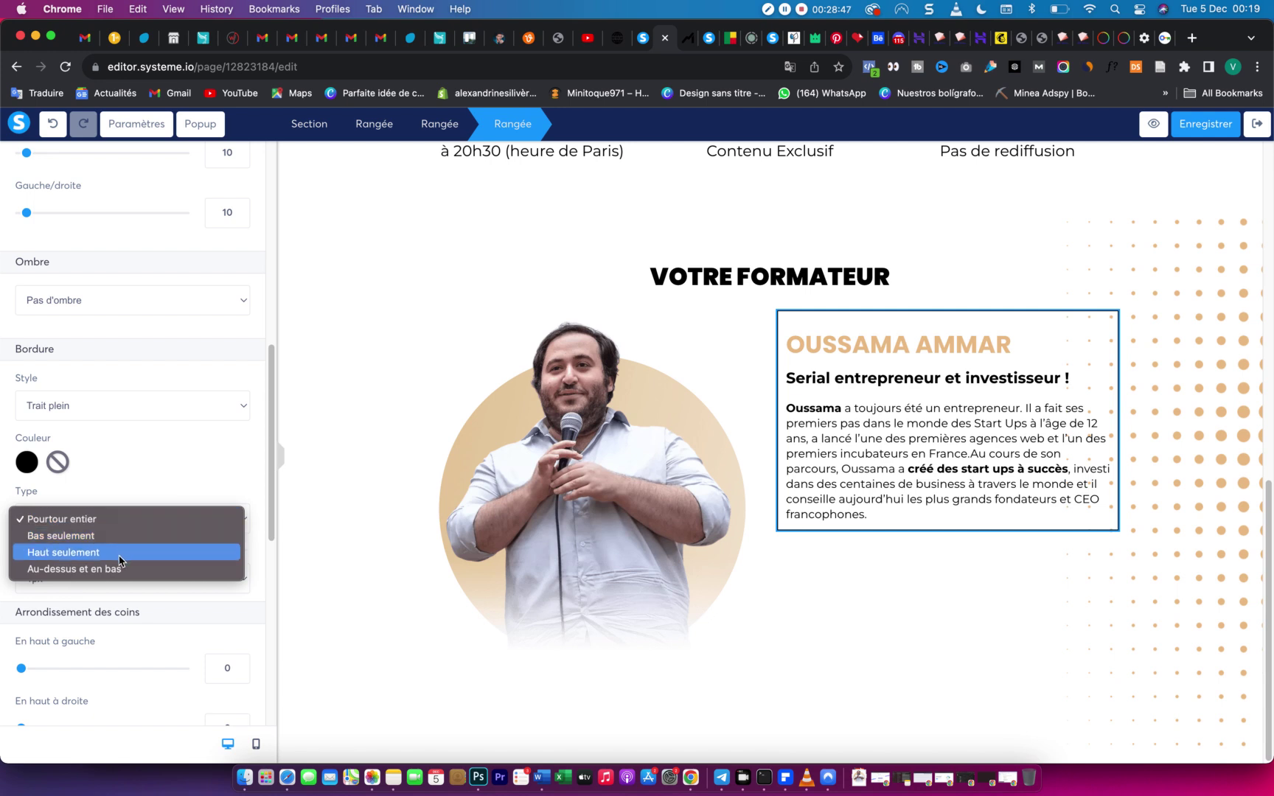
pyautogui.click(155, 459)
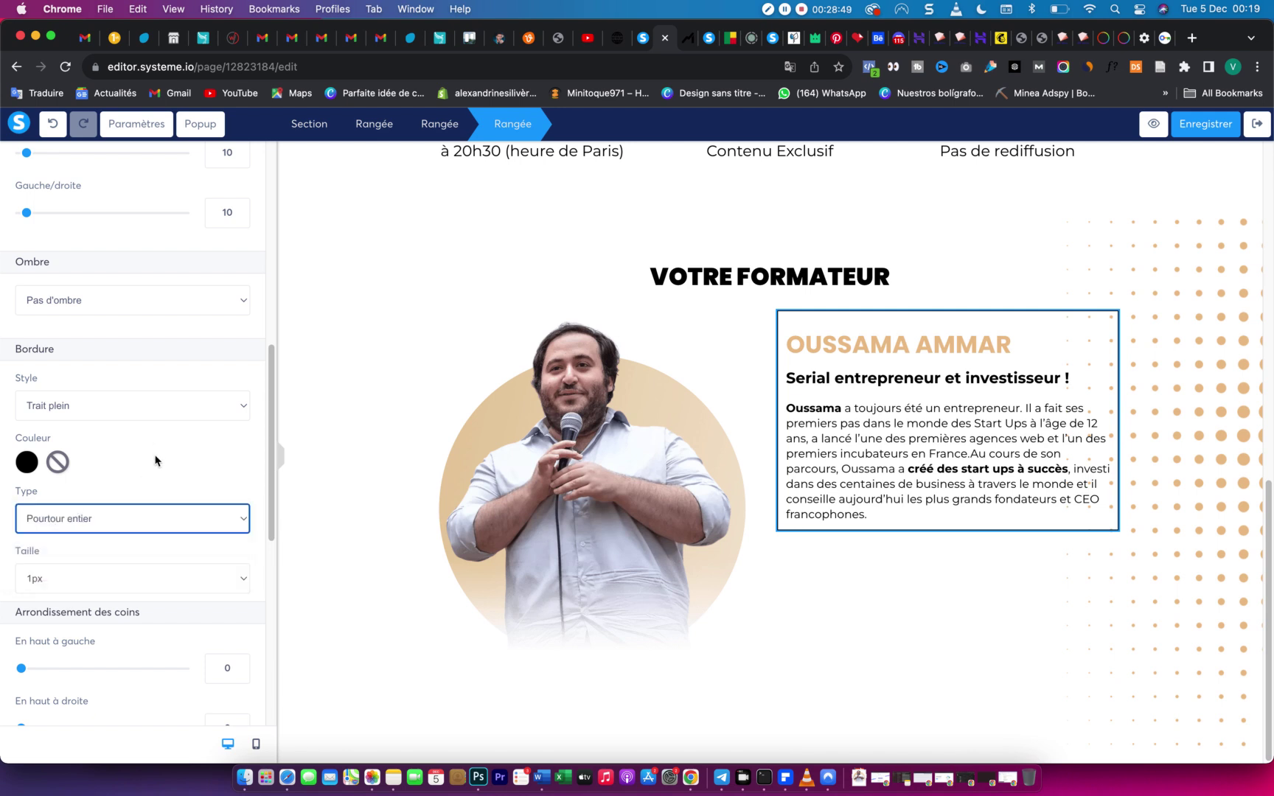
pyautogui.click(124, 518)
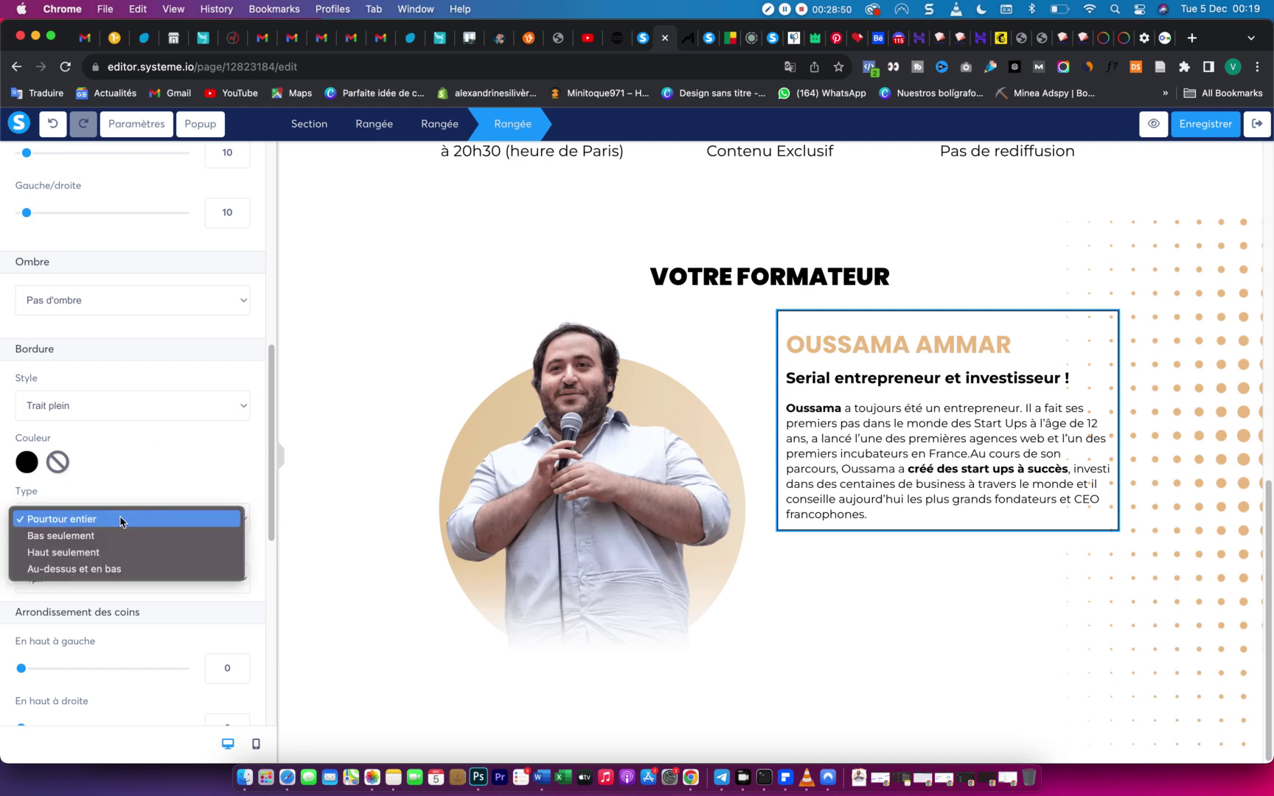
pyautogui.click(80, 552)
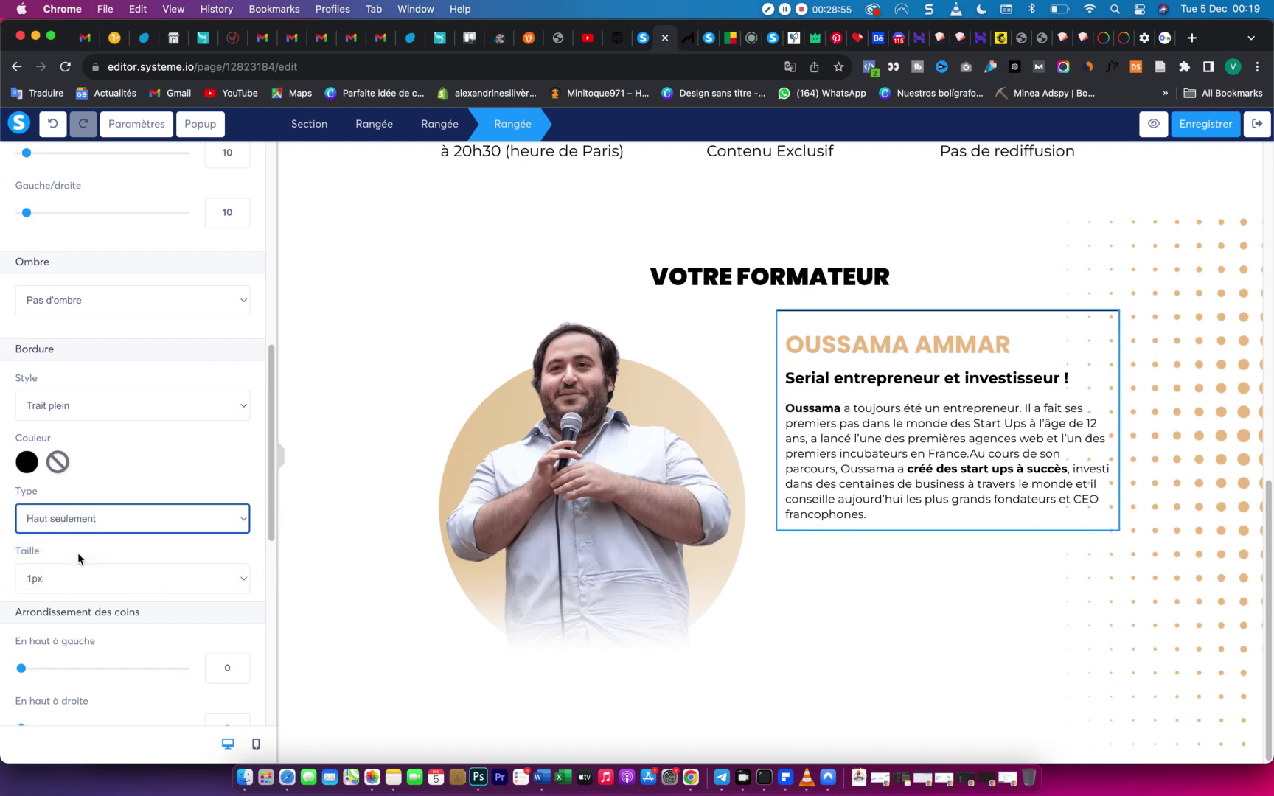
pyautogui.click(991, 246)
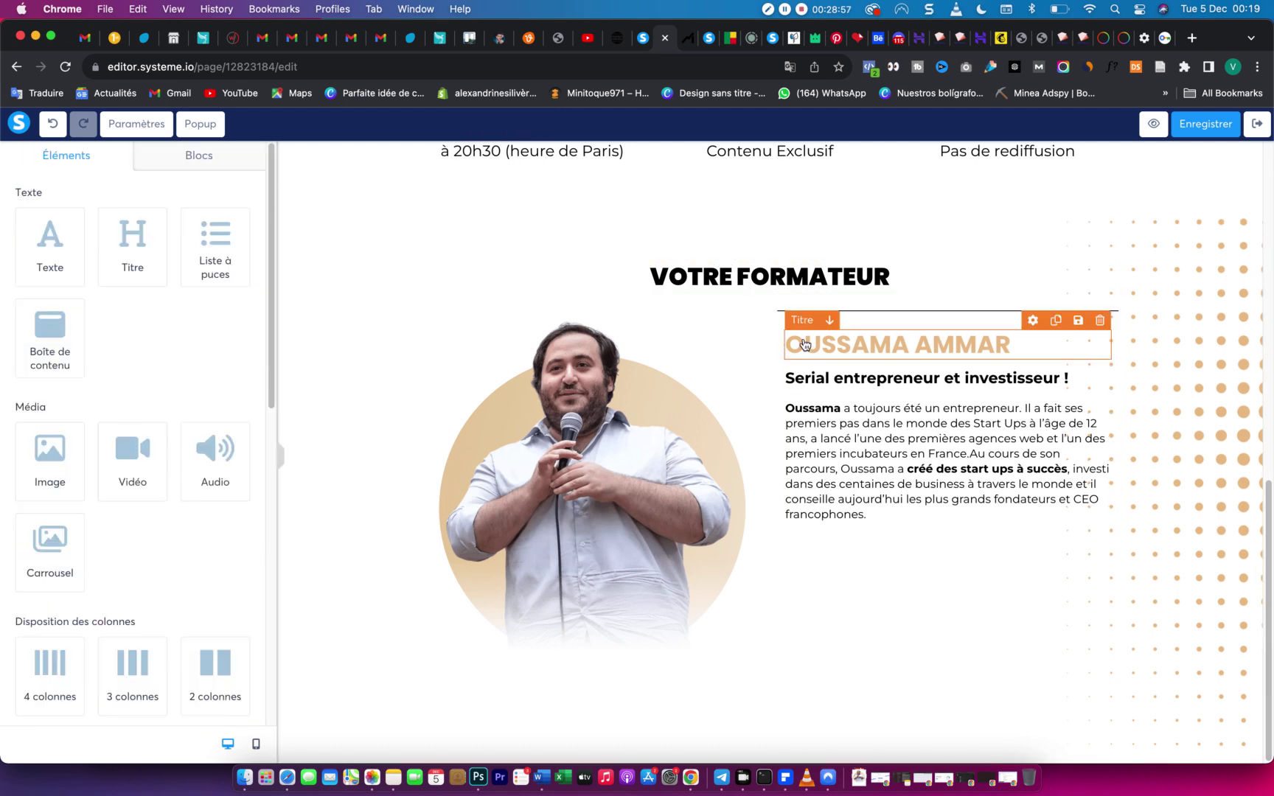
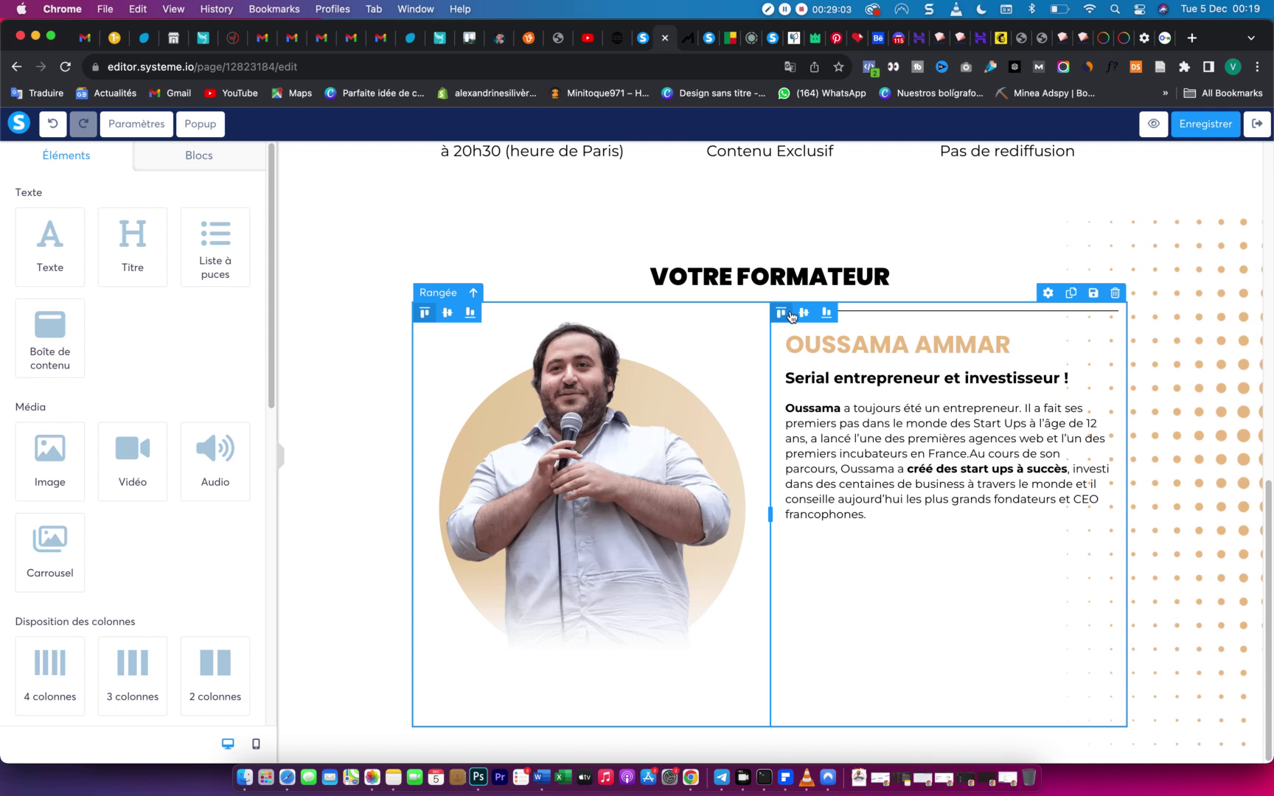
# Set the border style of the inner row around the trainer's name and description to Aucun, and save the page.
pyautogui.click(782, 408)
pyautogui.scroll(-10, 133, 600)
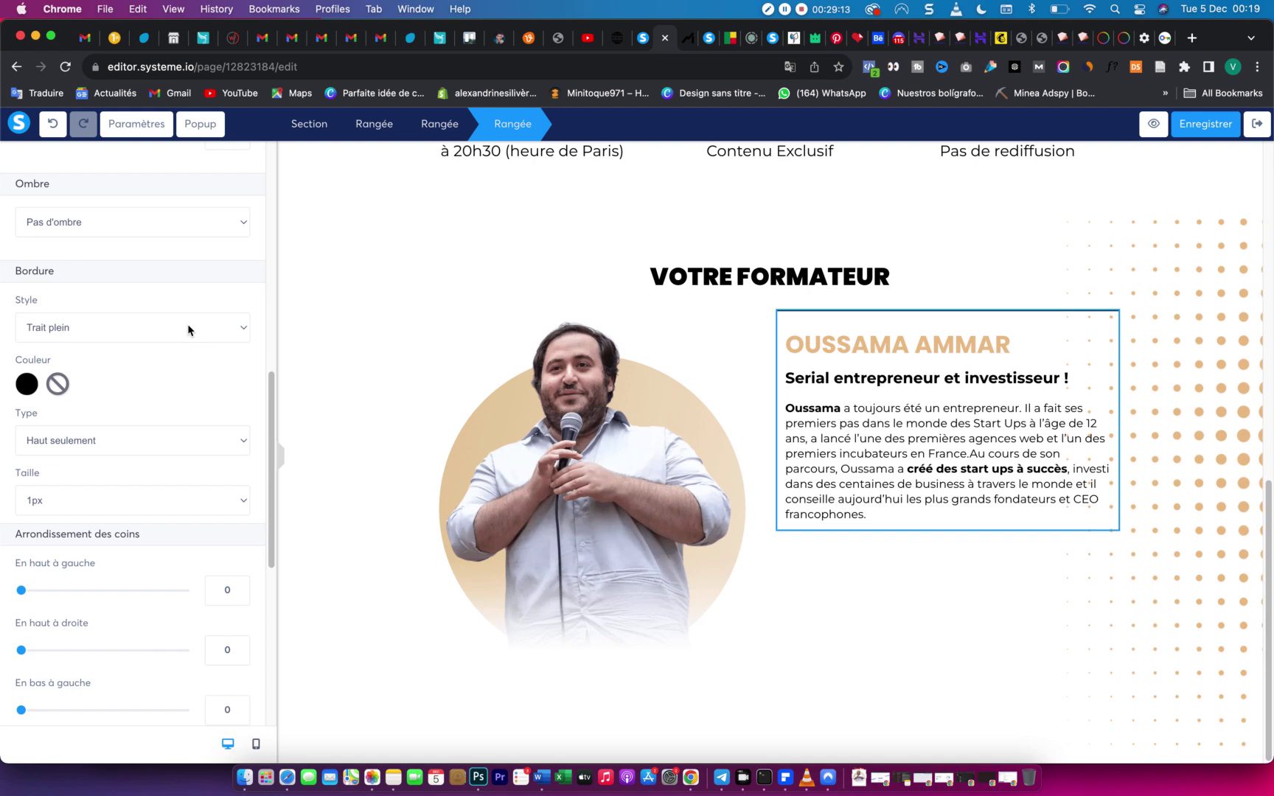
pyautogui.click(221, 331)
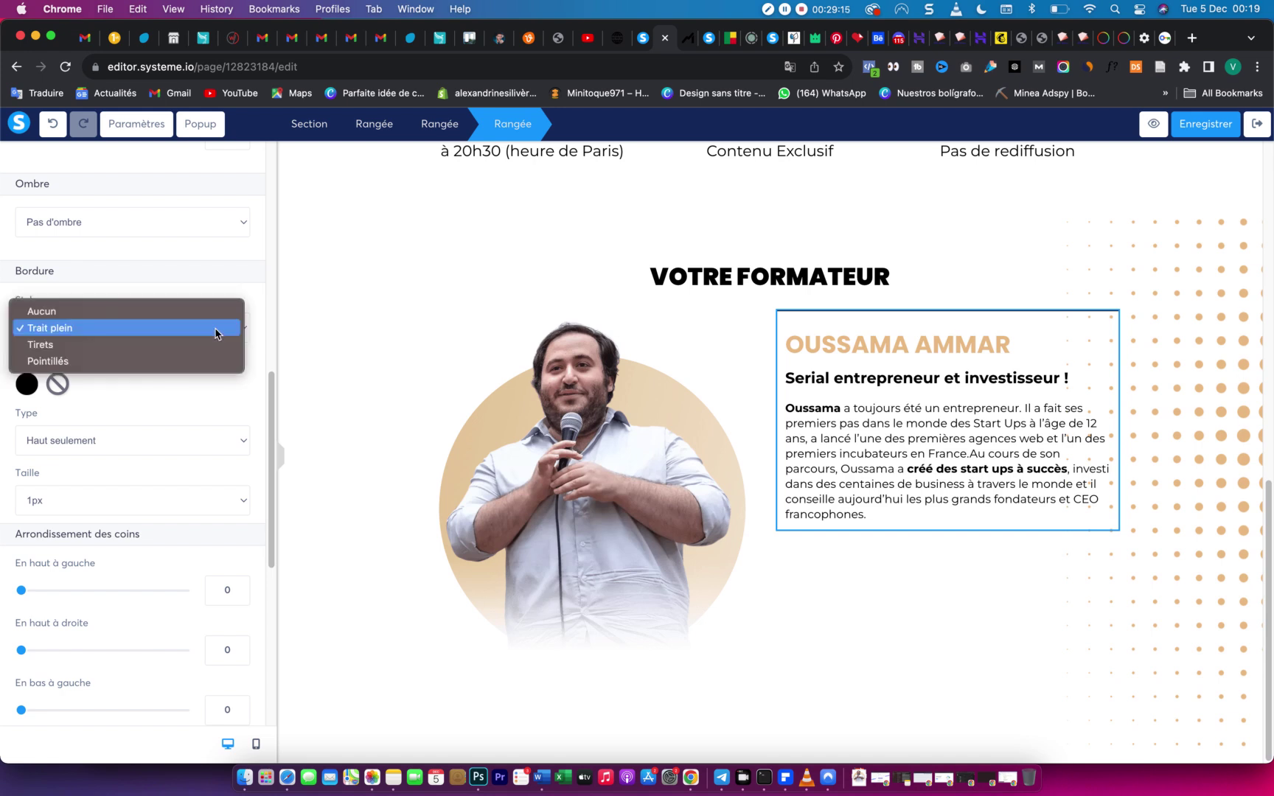
pyautogui.click(169, 311)
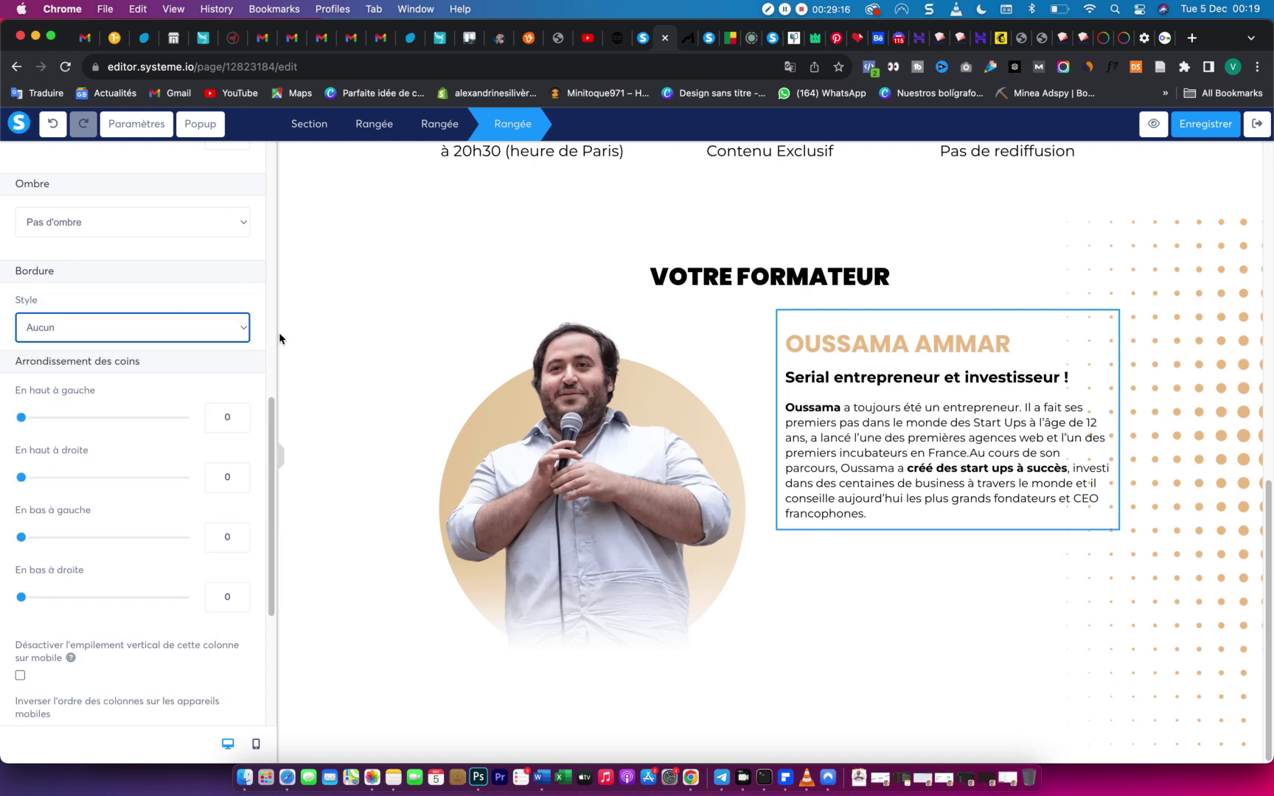
pyautogui.click(906, 590)
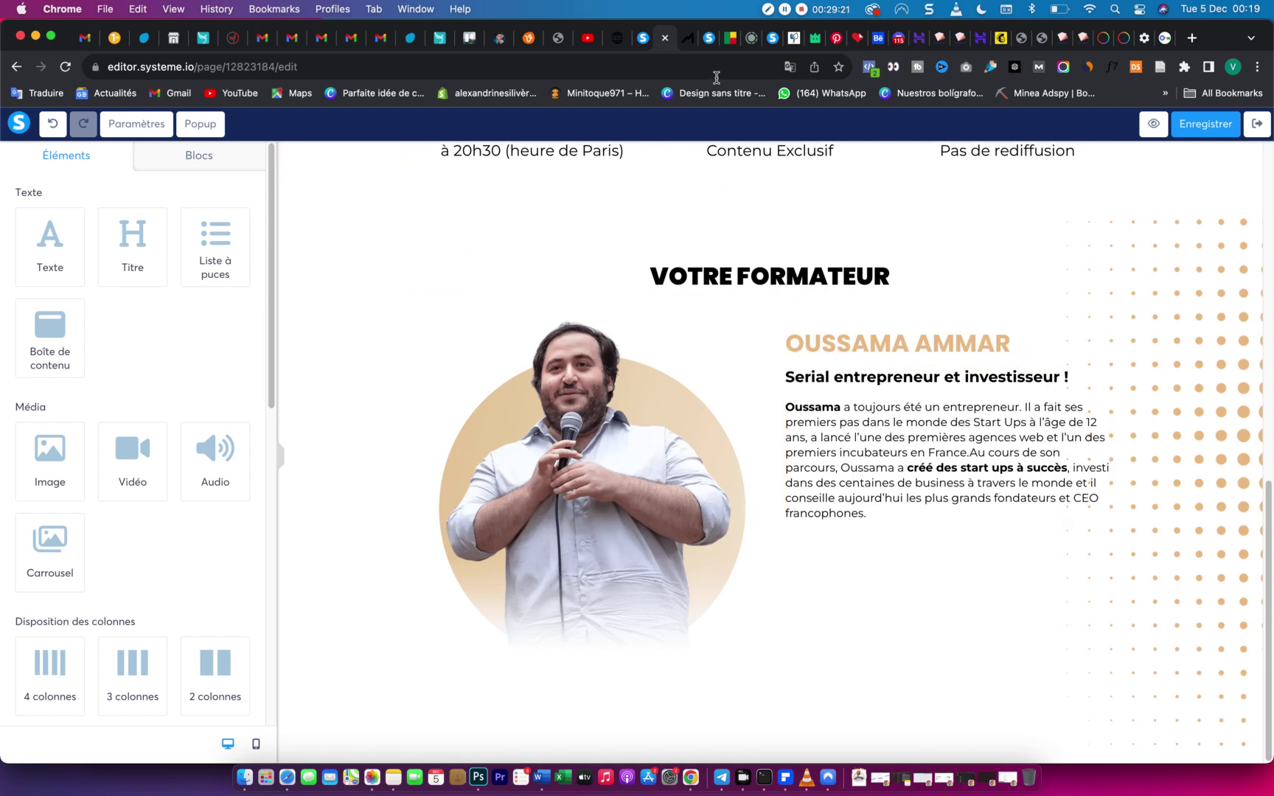
pyautogui.click(1212, 127)
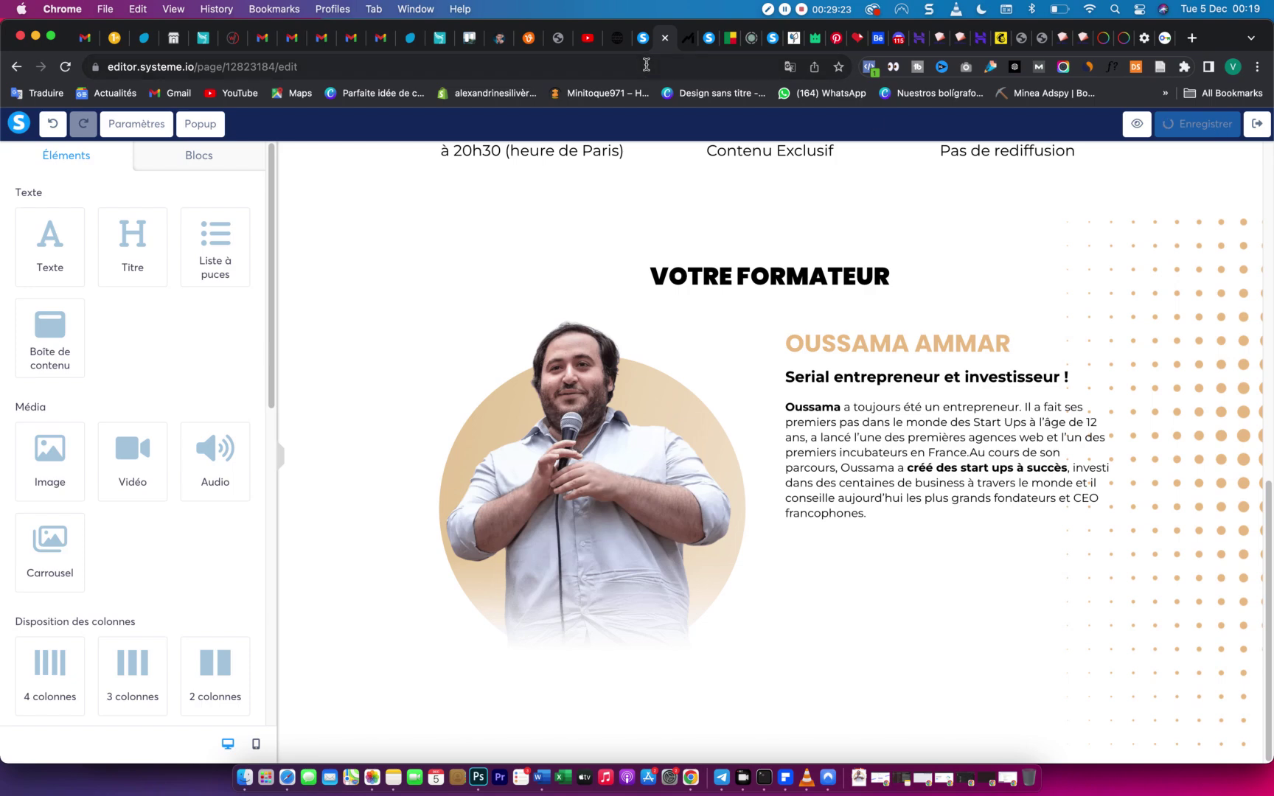
# Check the call-to-action below the trainer on the Mindeo reference page, and duplicate the hero's "JE RESERVE MA PLACE" button in the editor.
pyautogui.click(690, 41)
pyautogui.scroll(-4, 682, 295)
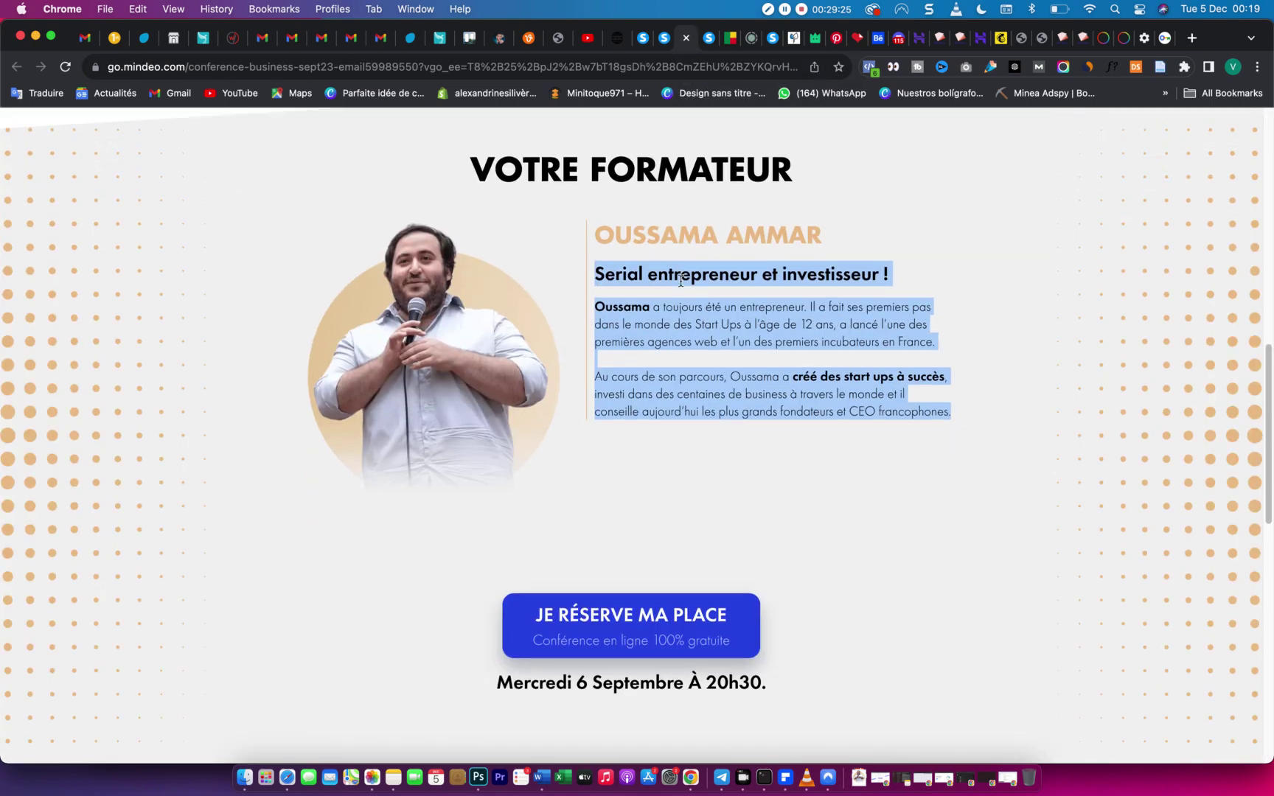
pyautogui.scroll(-1, 679, 386)
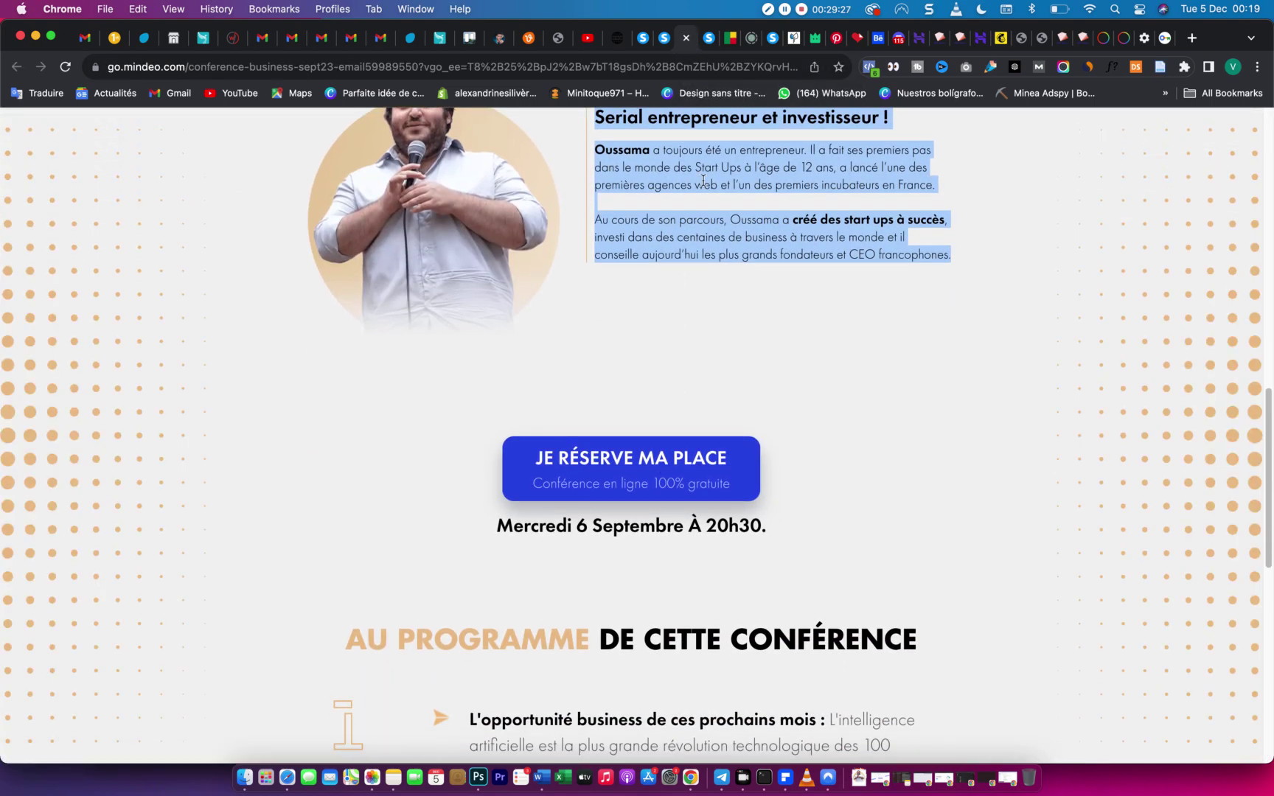
pyautogui.click(664, 38)
pyautogui.scroll(10, 885, 310)
pyautogui.scroll(-3, 909, 497)
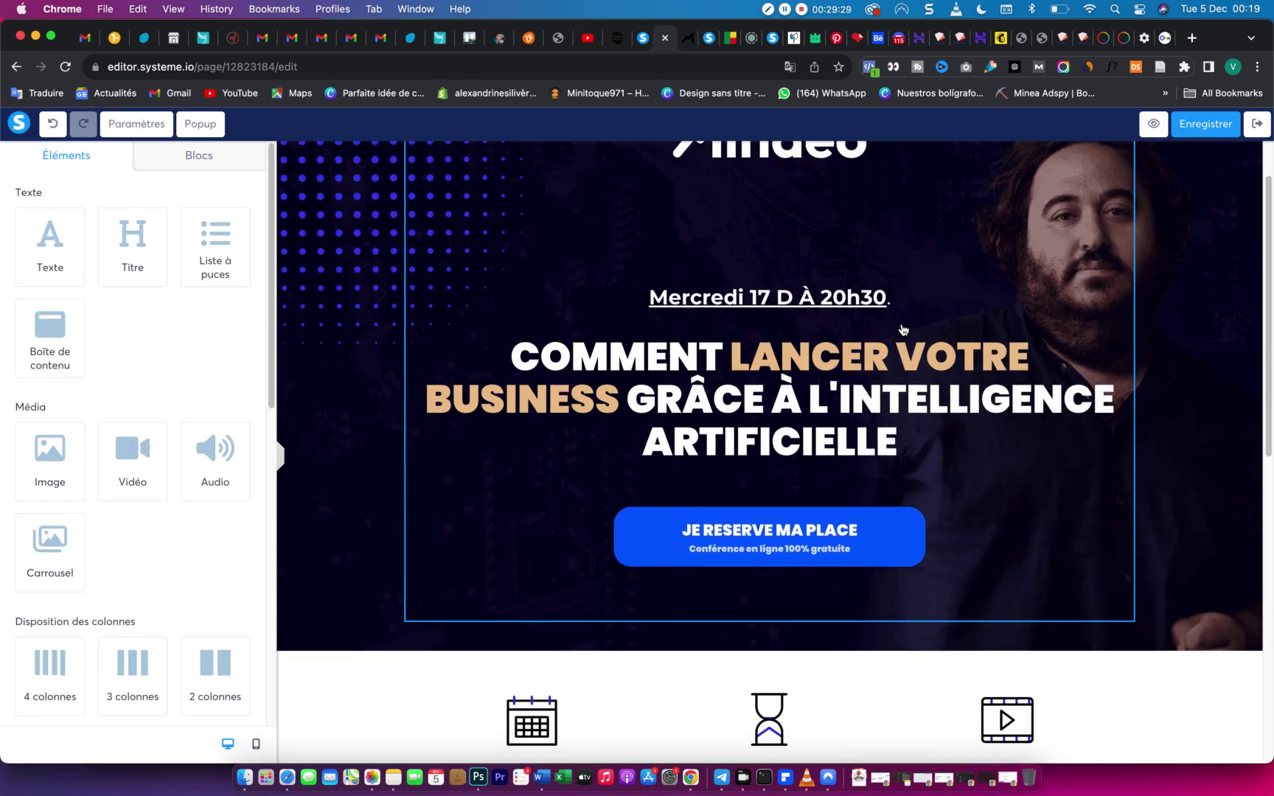
pyautogui.click(915, 505)
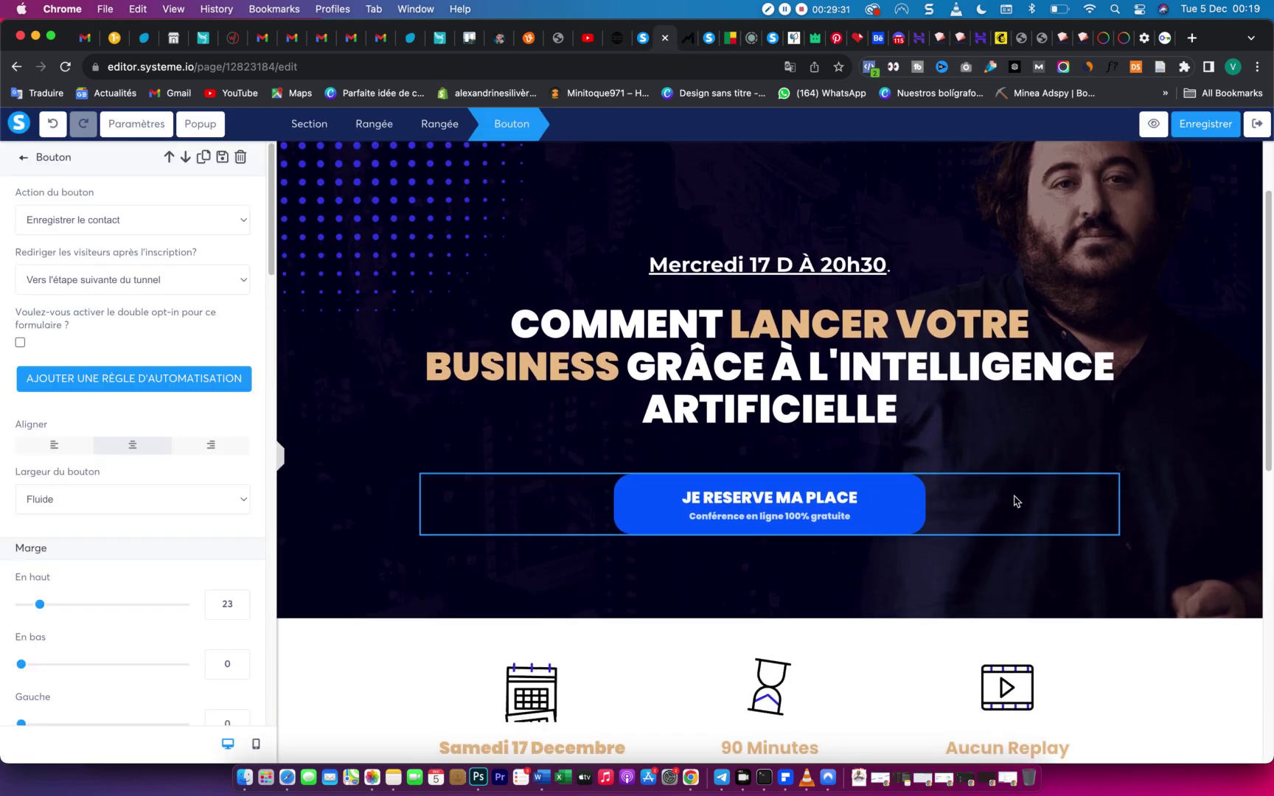
pyautogui.click(1063, 463)
pyautogui.scroll(-3, 946, 494)
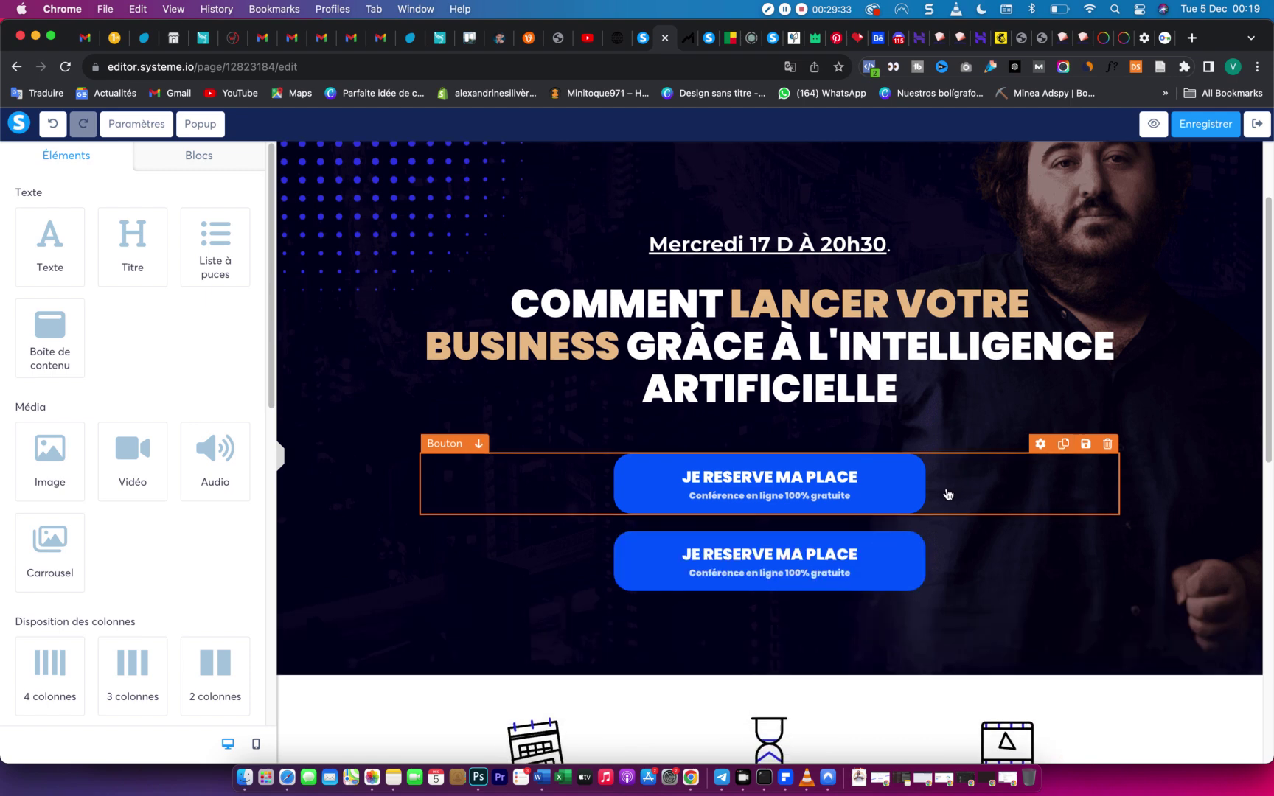
# Move the duplicated "JE RESERVE MA PLACE" button down to the "Votre Formateur" section, beneath the portrait.
pyautogui.click(546, 421)
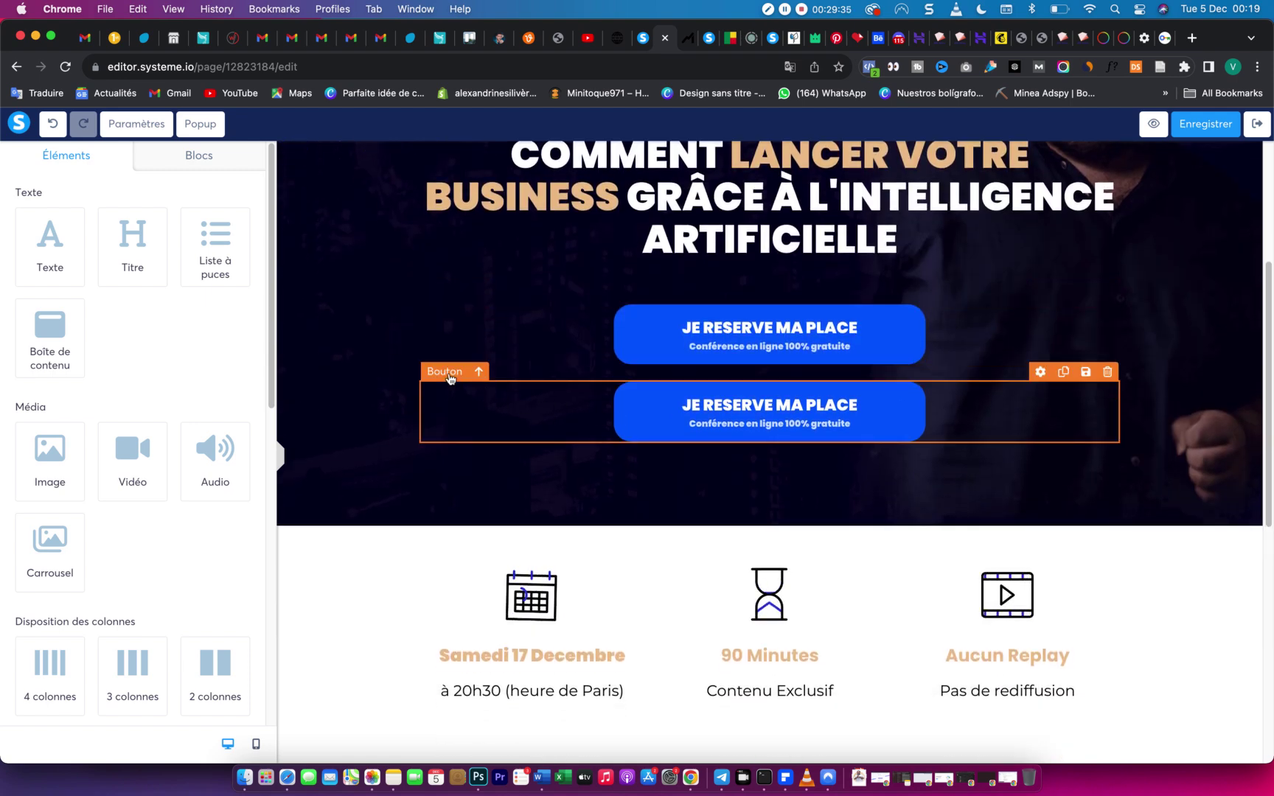
pyautogui.moveTo(450, 382); pyautogui.dragTo(477, 700)
pyautogui.scroll(-10, 467, 433)
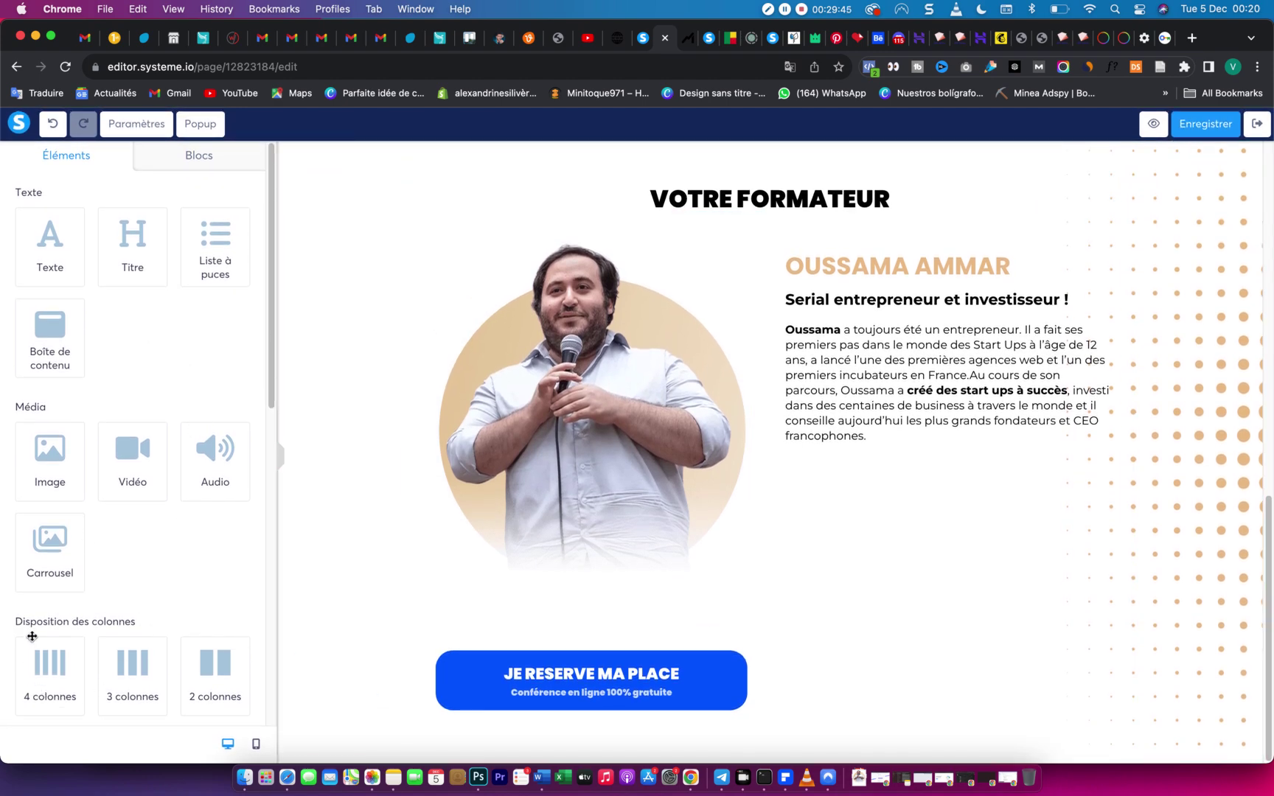
# Add a full-width row below the portrait and description row and move the "JE RESERVE MA PLACE" button into it.
pyautogui.scroll(-4, 80, 625)
pyautogui.moveTo(69, 651); pyautogui.dragTo(745, 723)
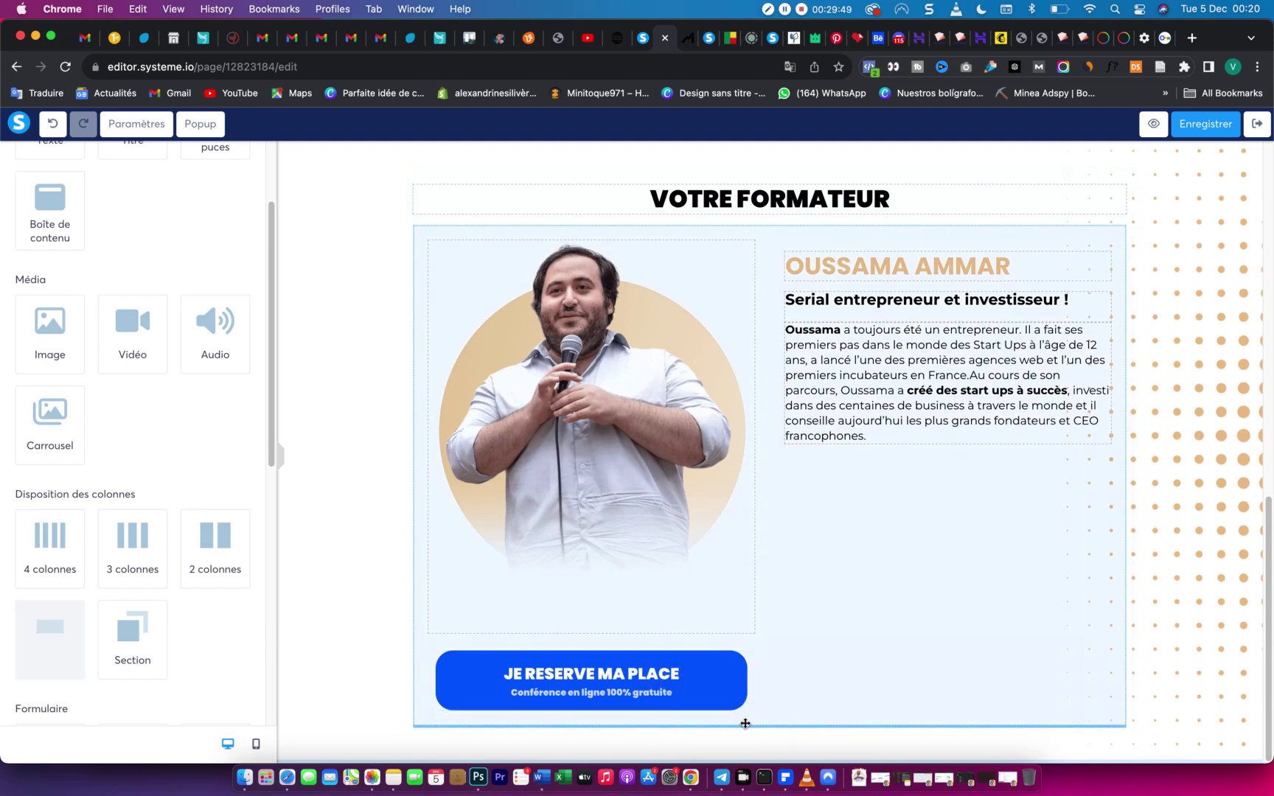
pyautogui.scroll(-1, 745, 723)
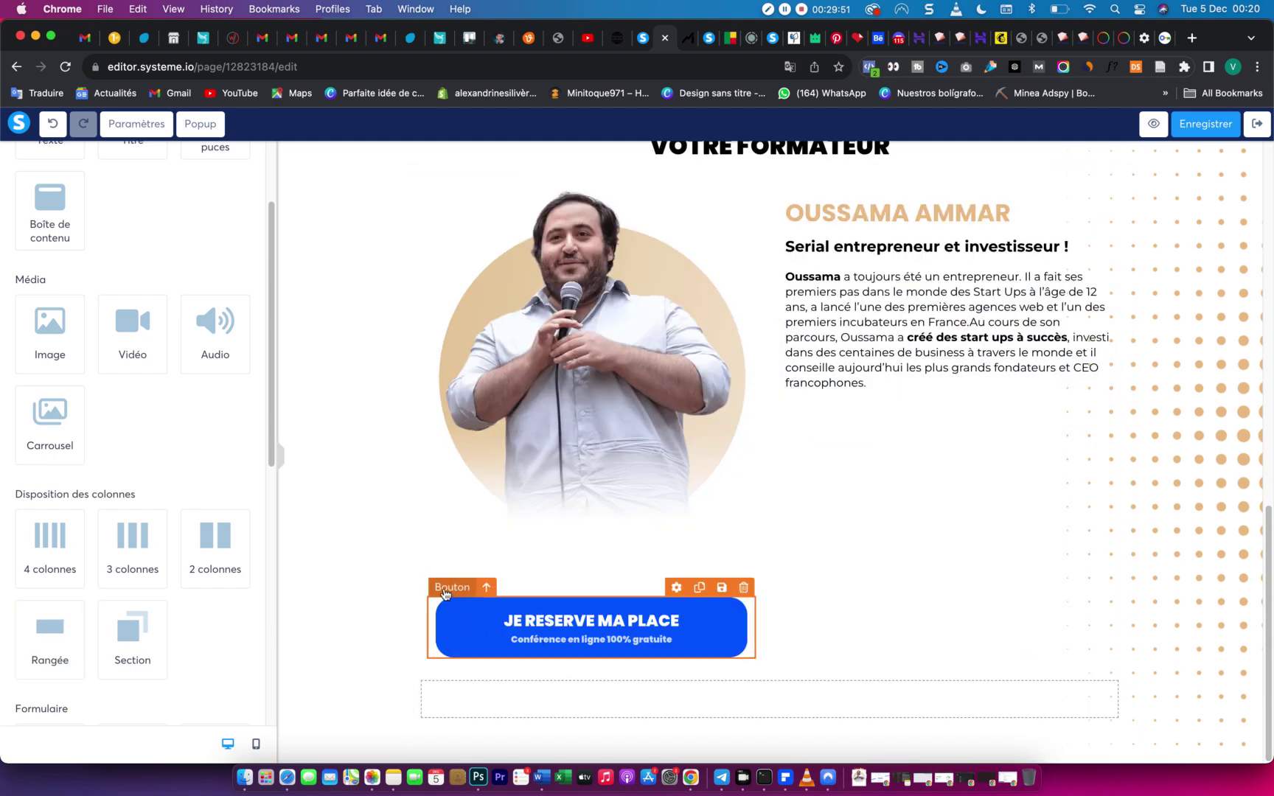
pyautogui.moveTo(448, 587); pyautogui.dragTo(653, 696)
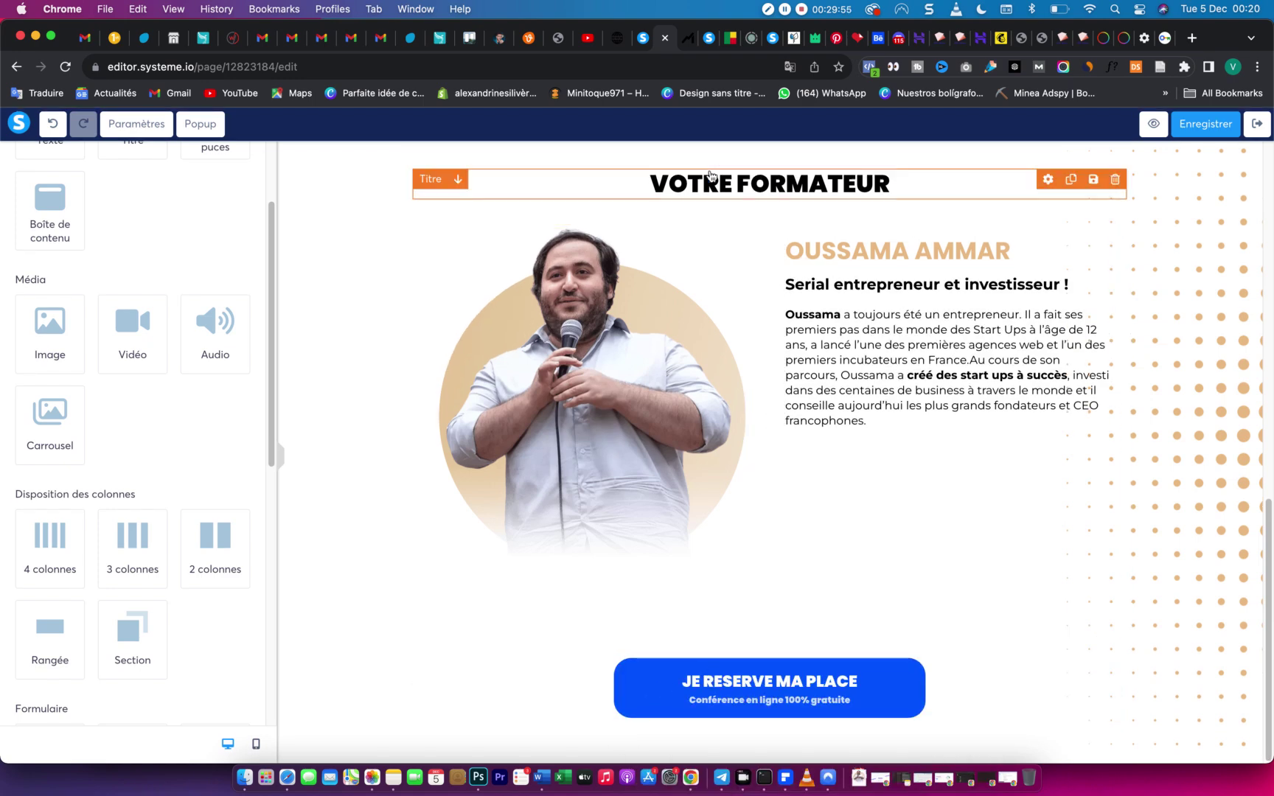
pyautogui.scroll(1, 653, 266)
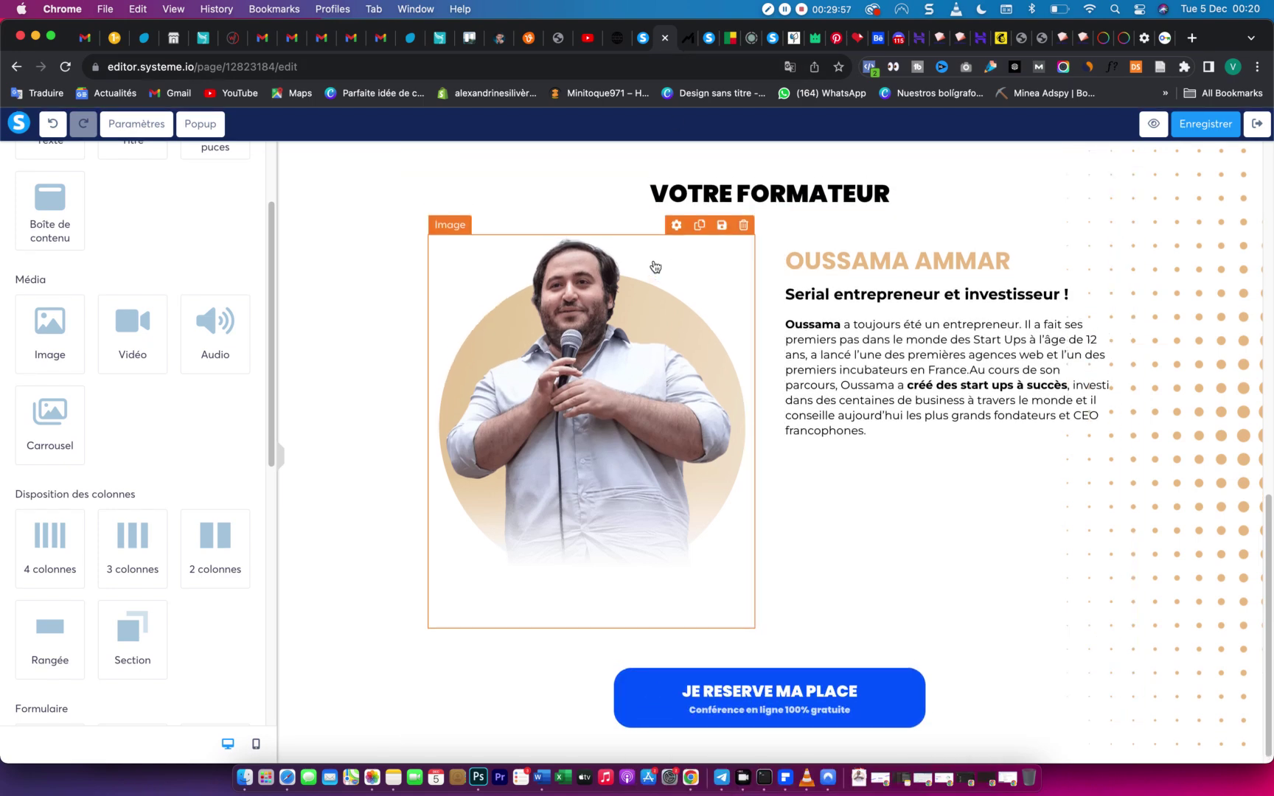
# Copy the date line under the button on the Mindeo reference page and add a text element below the editor's lower button.
pyautogui.click(683, 42)
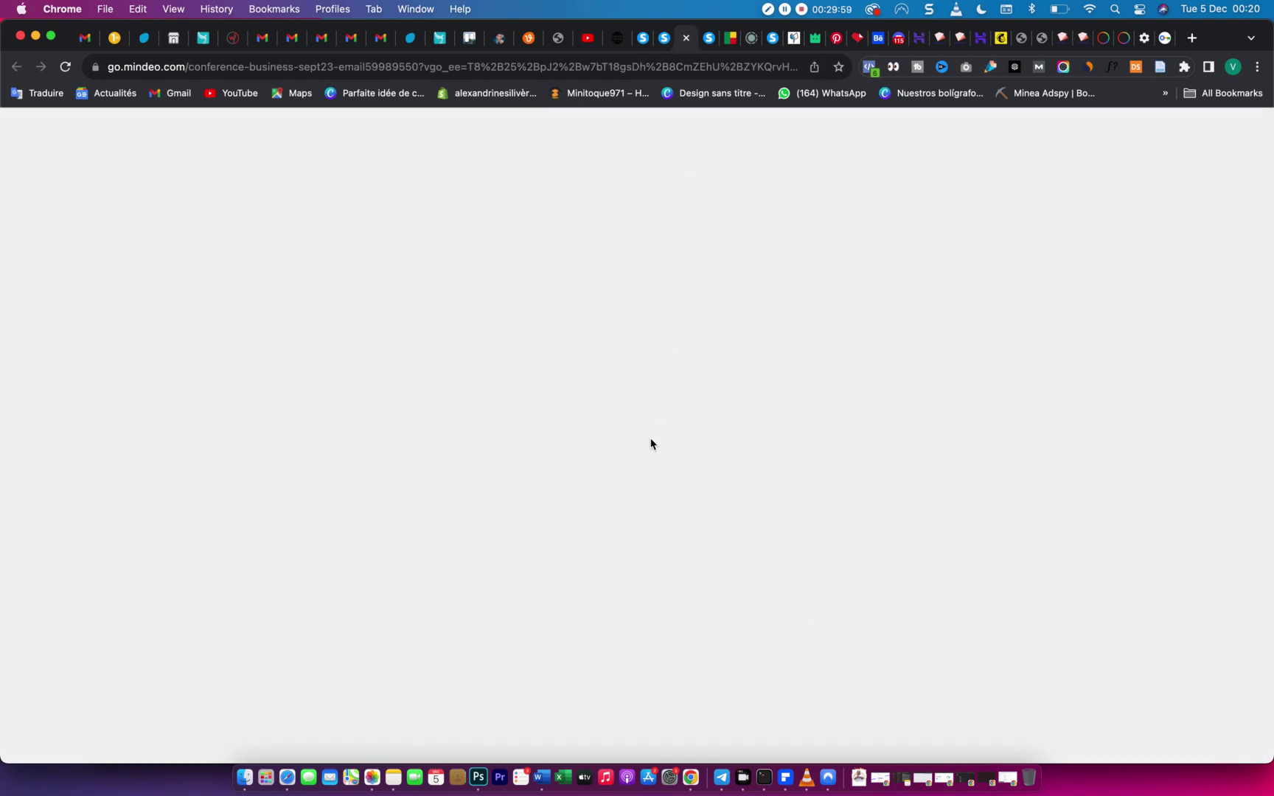
pyautogui.moveTo(481, 533); pyautogui.dragTo(794, 533)
pyautogui.press('super+c')
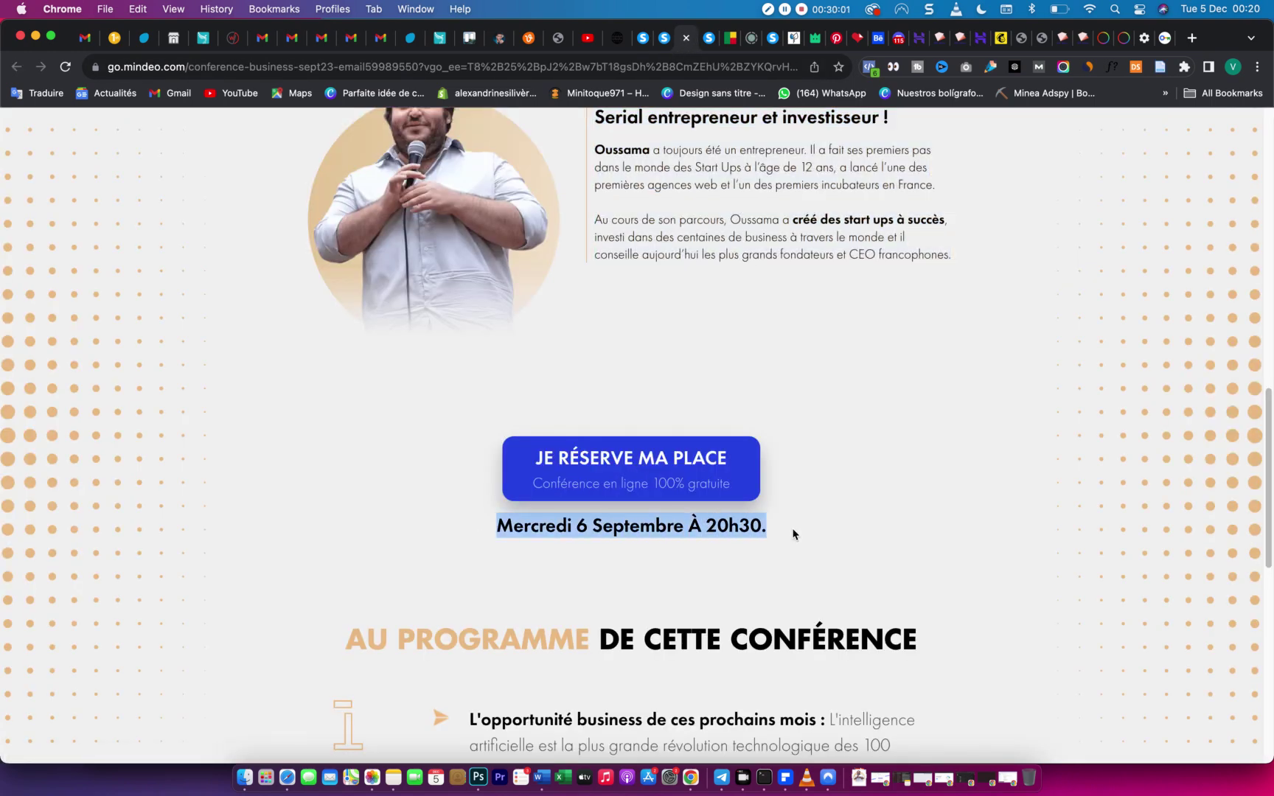
pyautogui.click(665, 38)
pyautogui.scroll(-7, 96, 330)
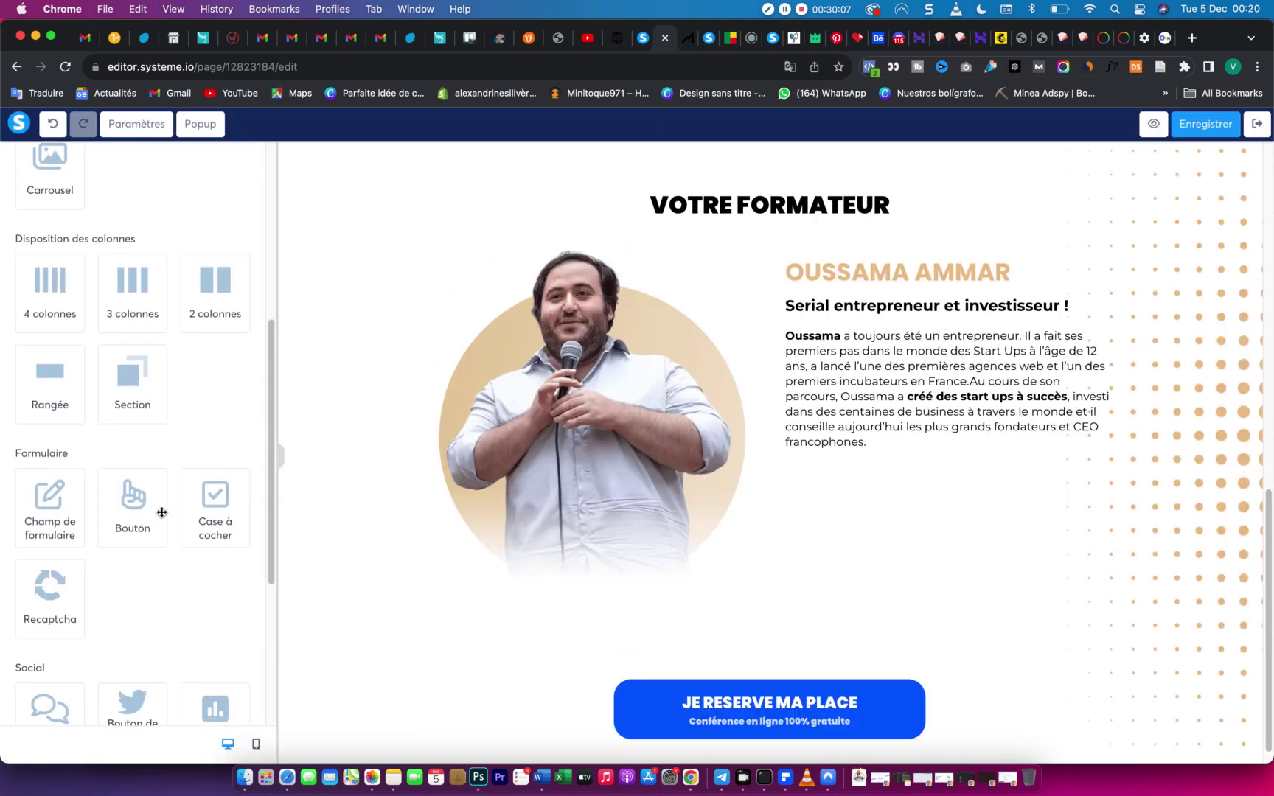
pyautogui.scroll(10, 161, 512)
pyautogui.moveTo(39, 252); pyautogui.dragTo(768, 749)
pyautogui.scroll(-2, 768, 748)
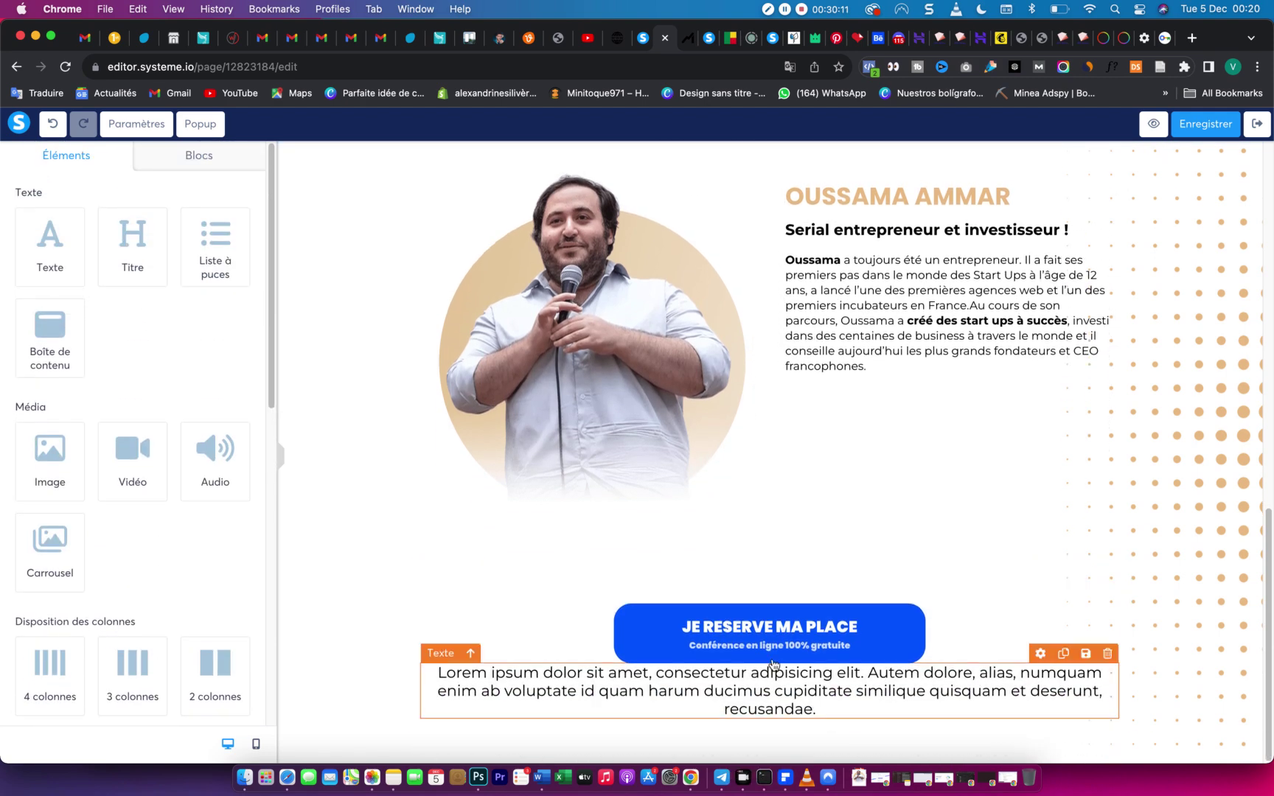
# Replace the new text element's placeholder with the copied line "Mercredi 6 Septembre À 20h30.".
pyautogui.click(768, 694)
pyautogui.write('a')
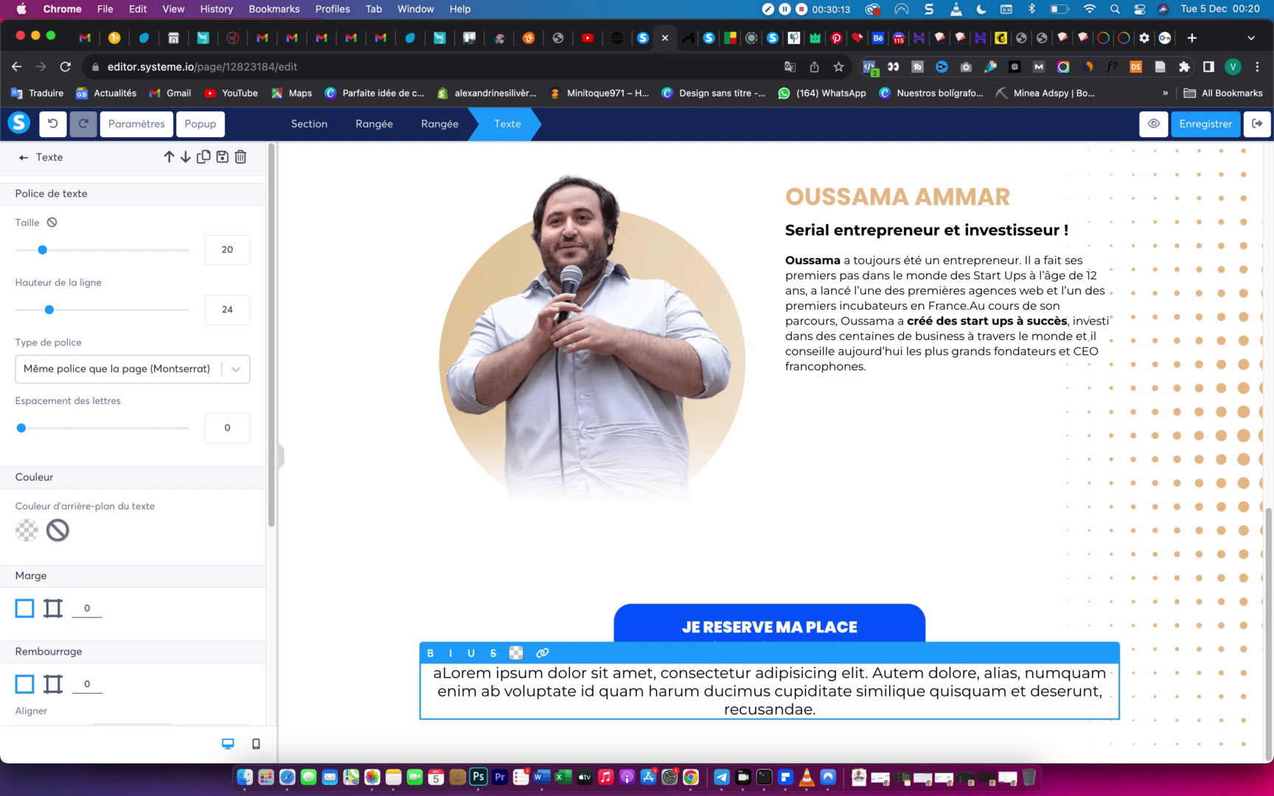
pyautogui.press('super+a')
pyautogui.press('super+v')
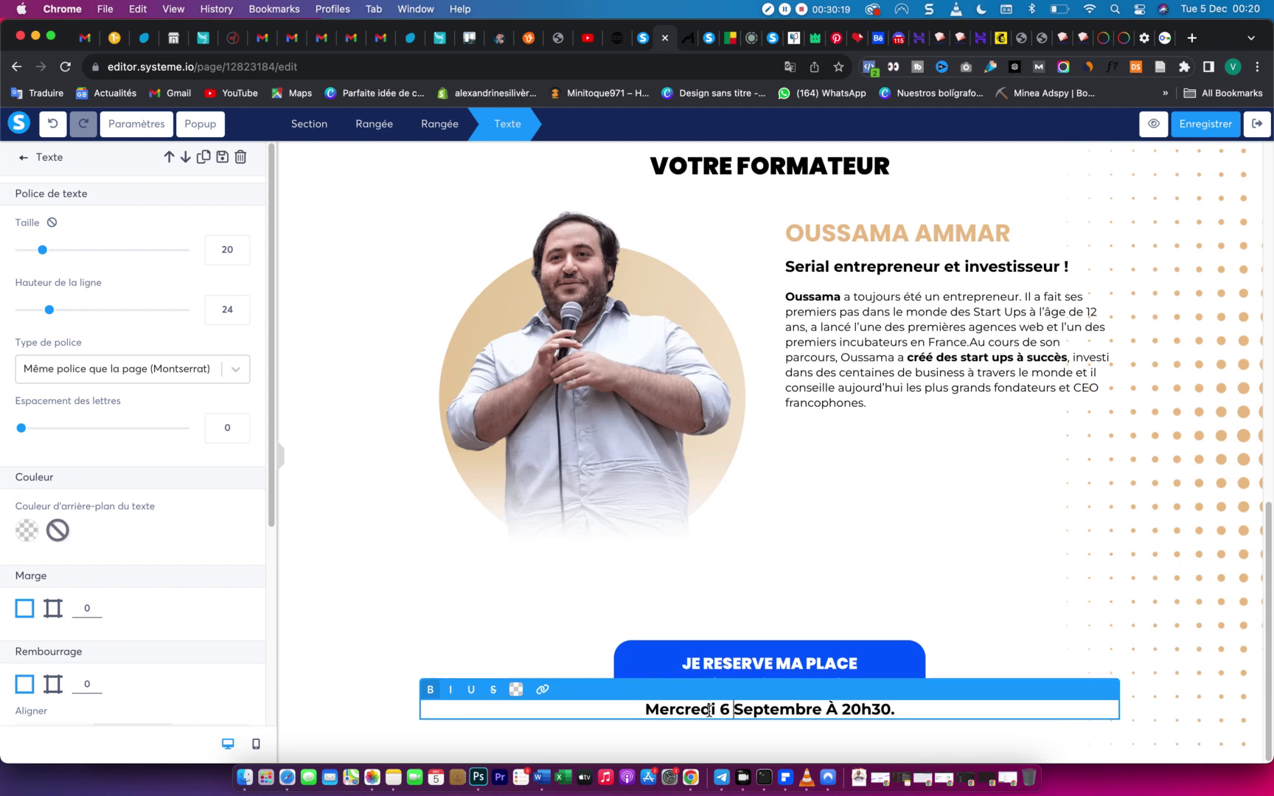
# Change the date in the line below the button to "Samedi 17 Décembre" and save the page.
pyautogui.moveTo(817, 710); pyautogui.dragTo(645, 710)
pyautogui.write('Samedi 2')
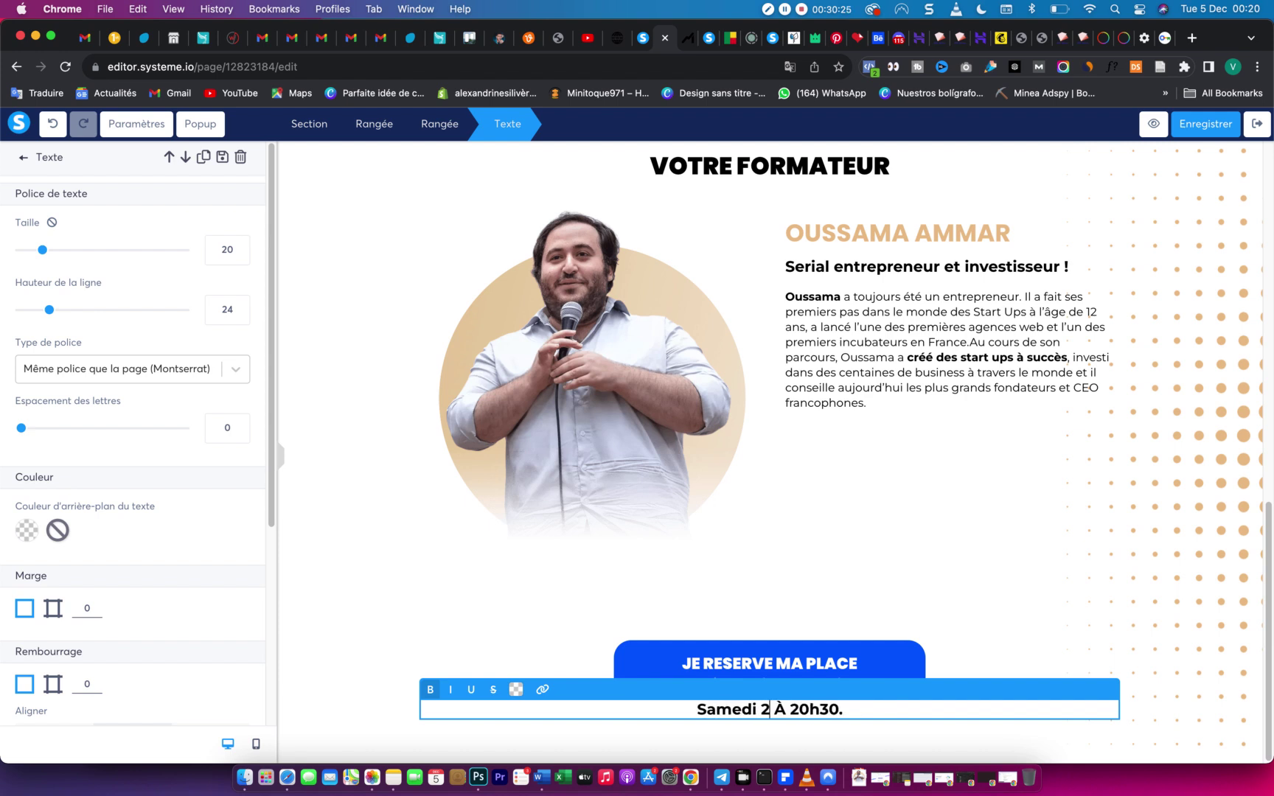
pyautogui.press('BackSpace')
pyautogui.write('17')
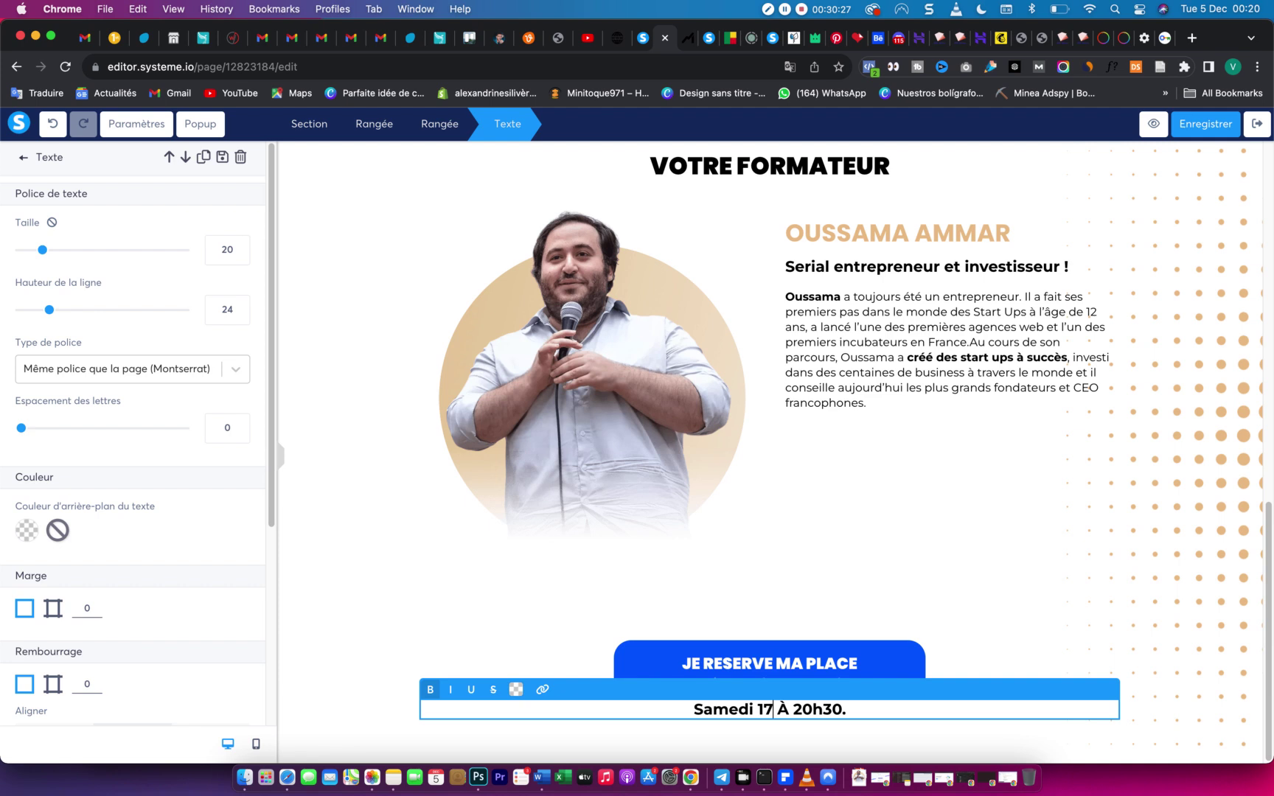
pyautogui.write(' Déce')
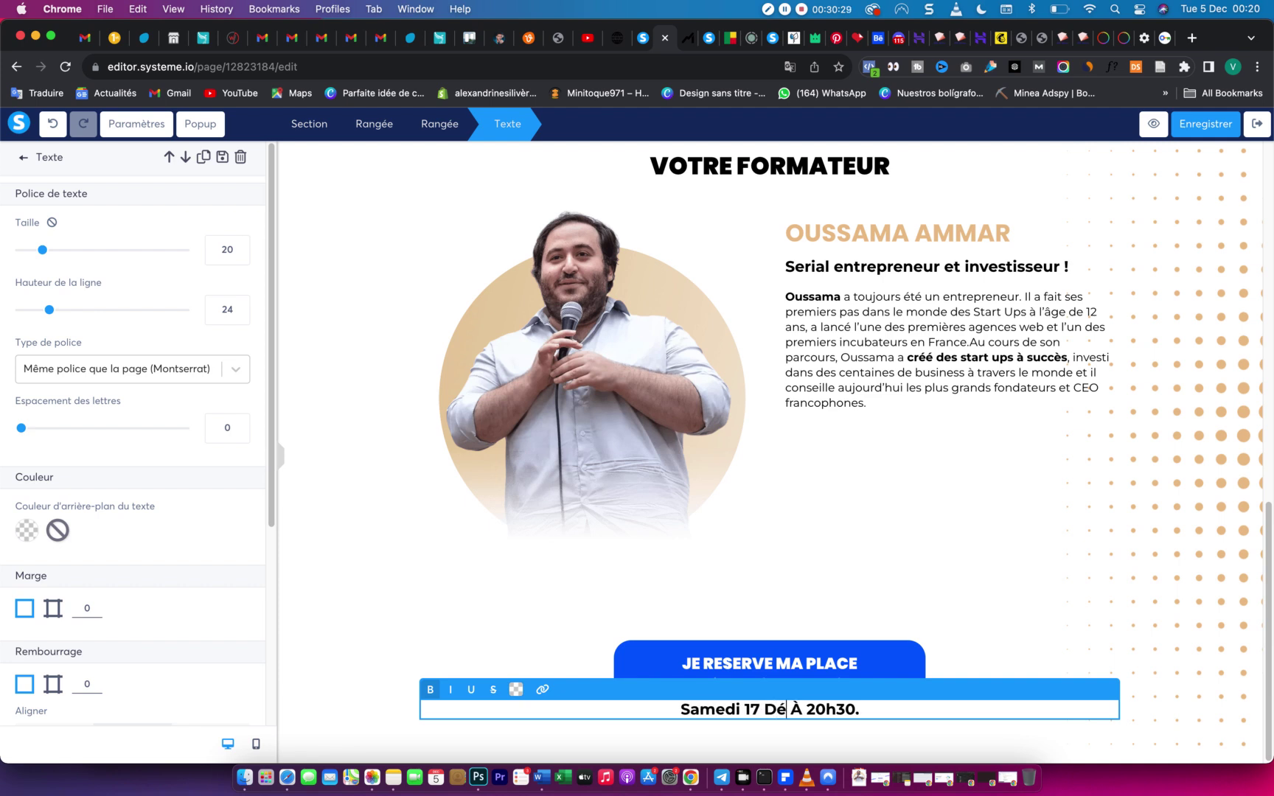
pyautogui.write('mv')
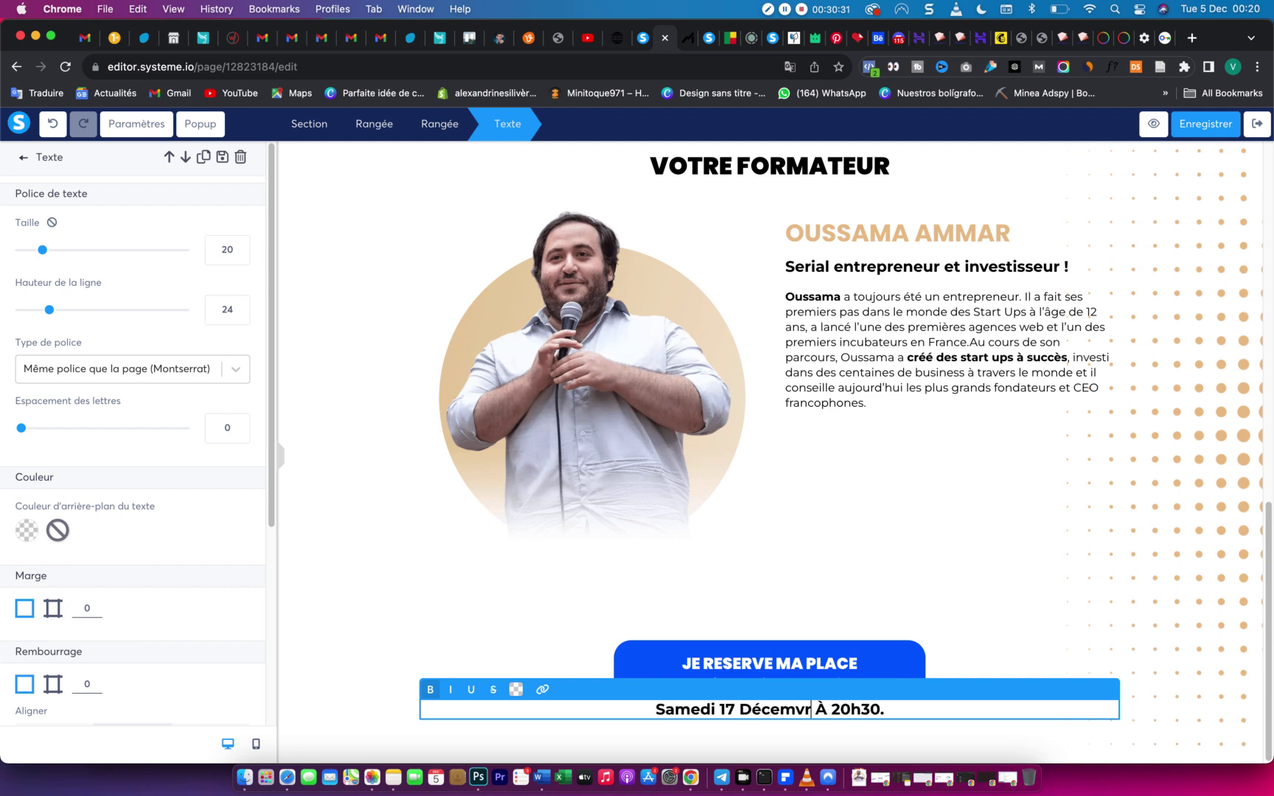
pyautogui.press('BackSpace')
pyautogui.write('bre')
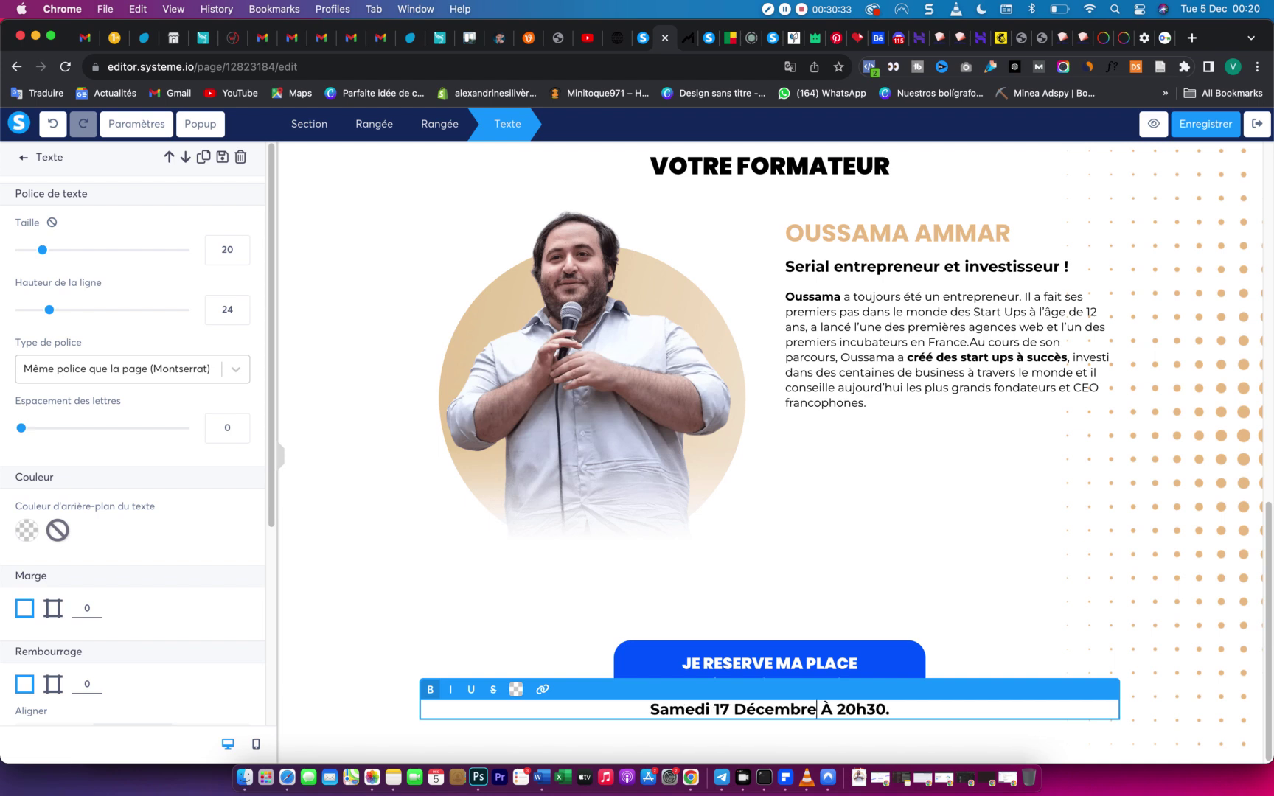
pyautogui.click(841, 595)
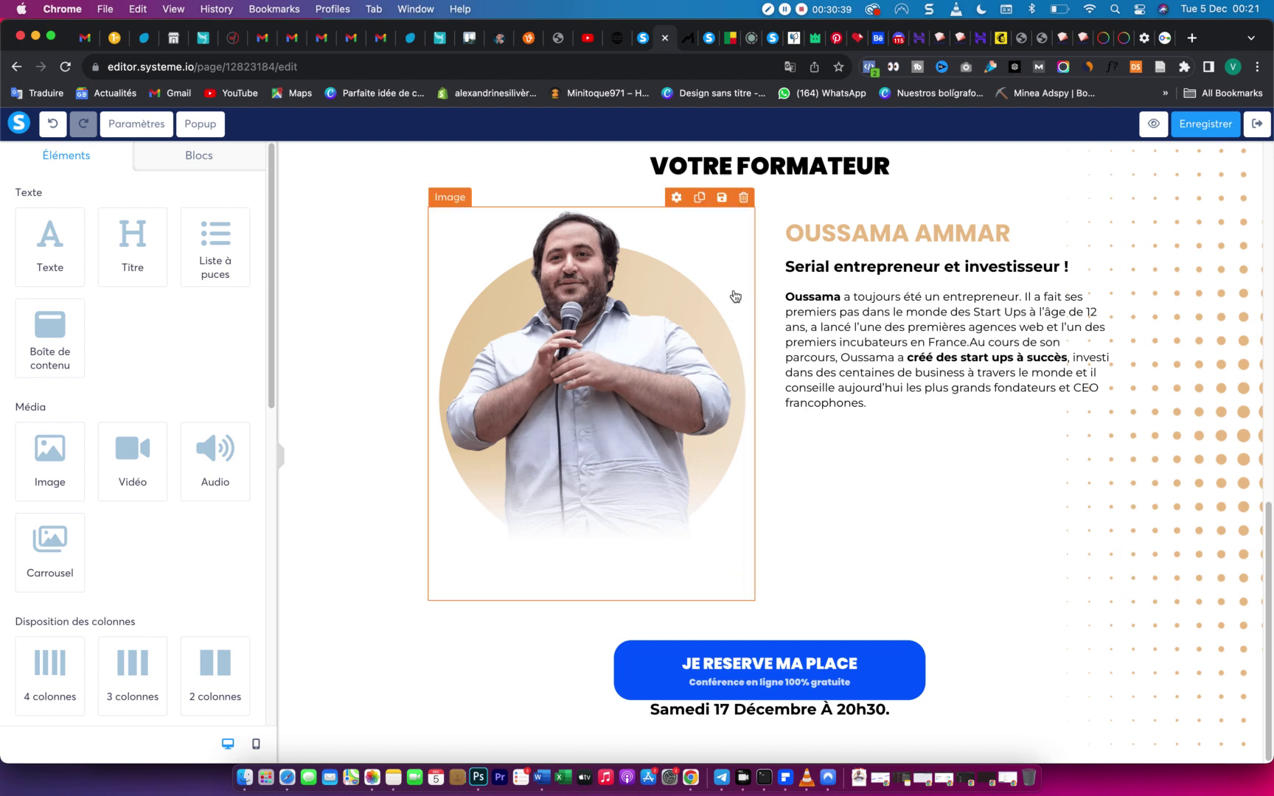
pyautogui.click(1196, 125)
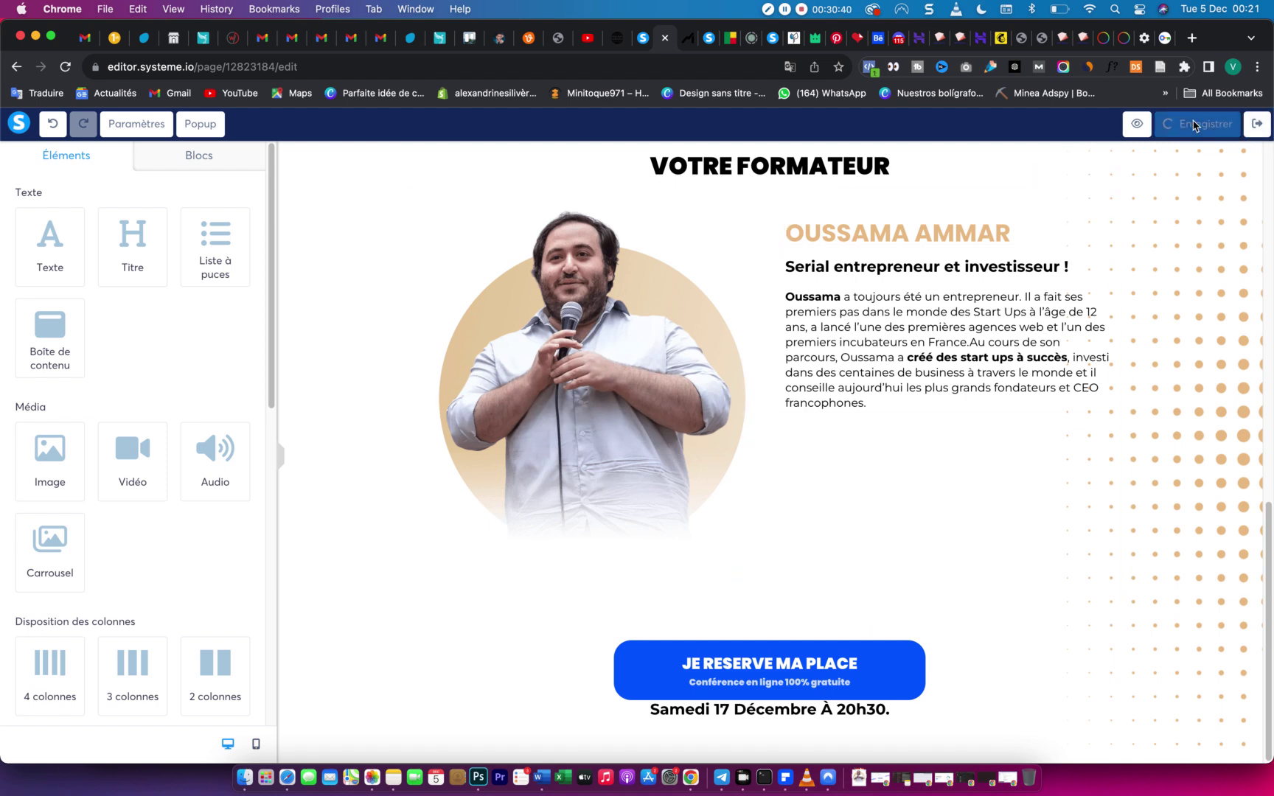
# Copy the heading "AU PROGRAMME DE CETTE CONFÉRENCE" from the Mindeo reference page.
pyautogui.click(690, 41)
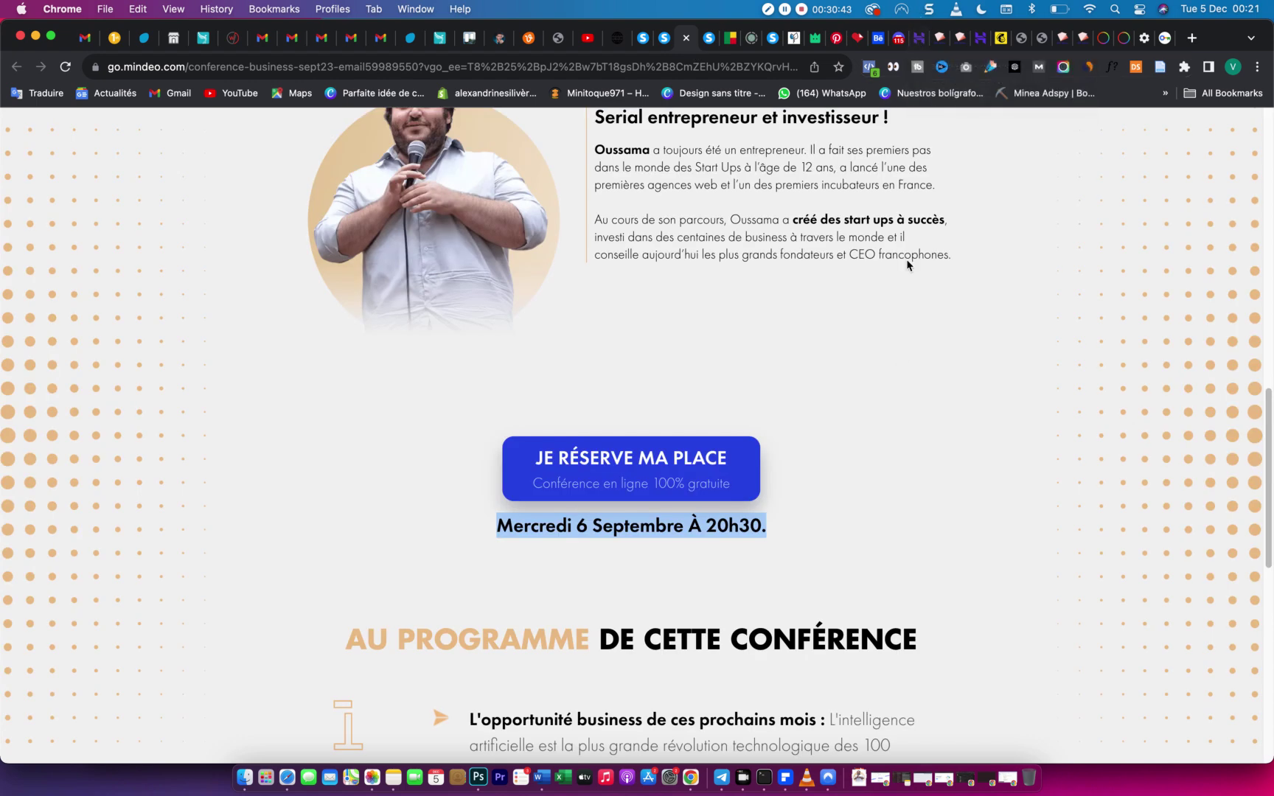
pyautogui.tripleClick(675, 651)
pyautogui.press('super+c')
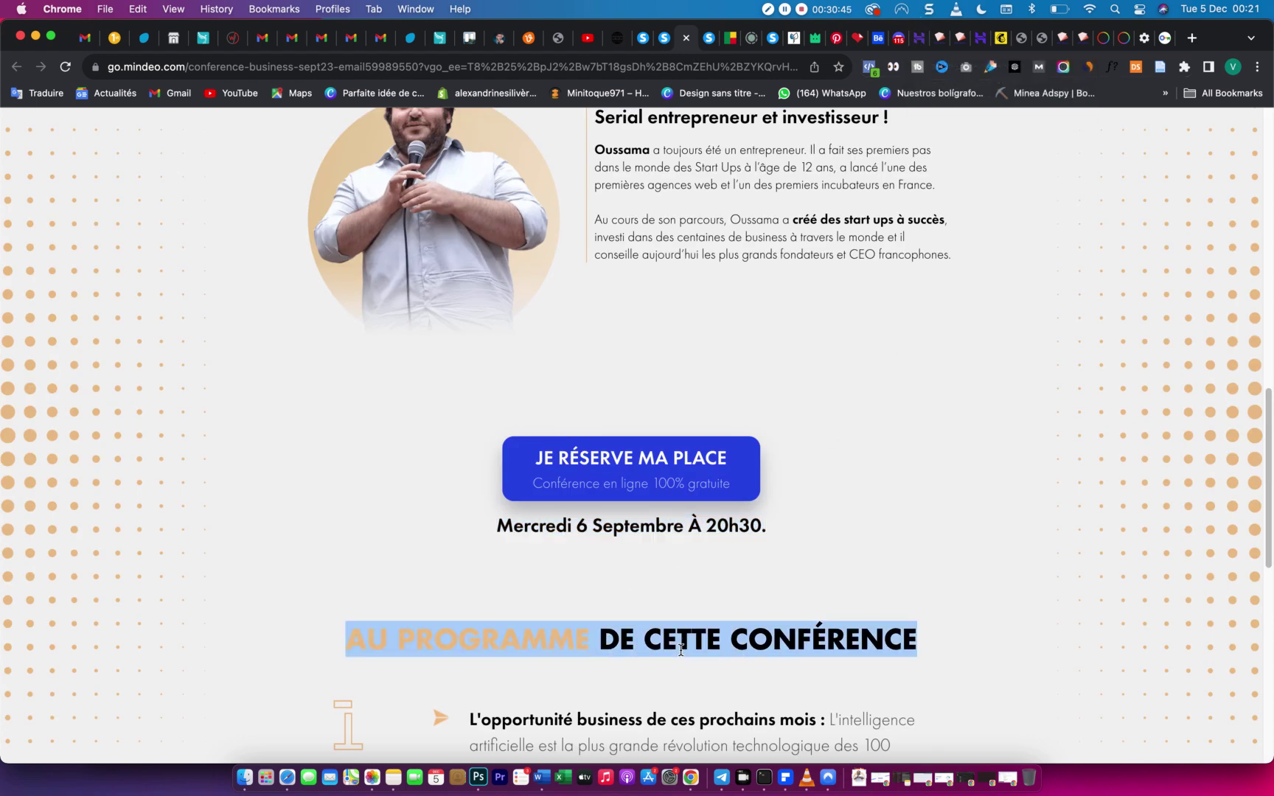
# Return to the Systeme.io editor and add an empty row beneath the row holding the button and date line.
pyautogui.click(664, 38)
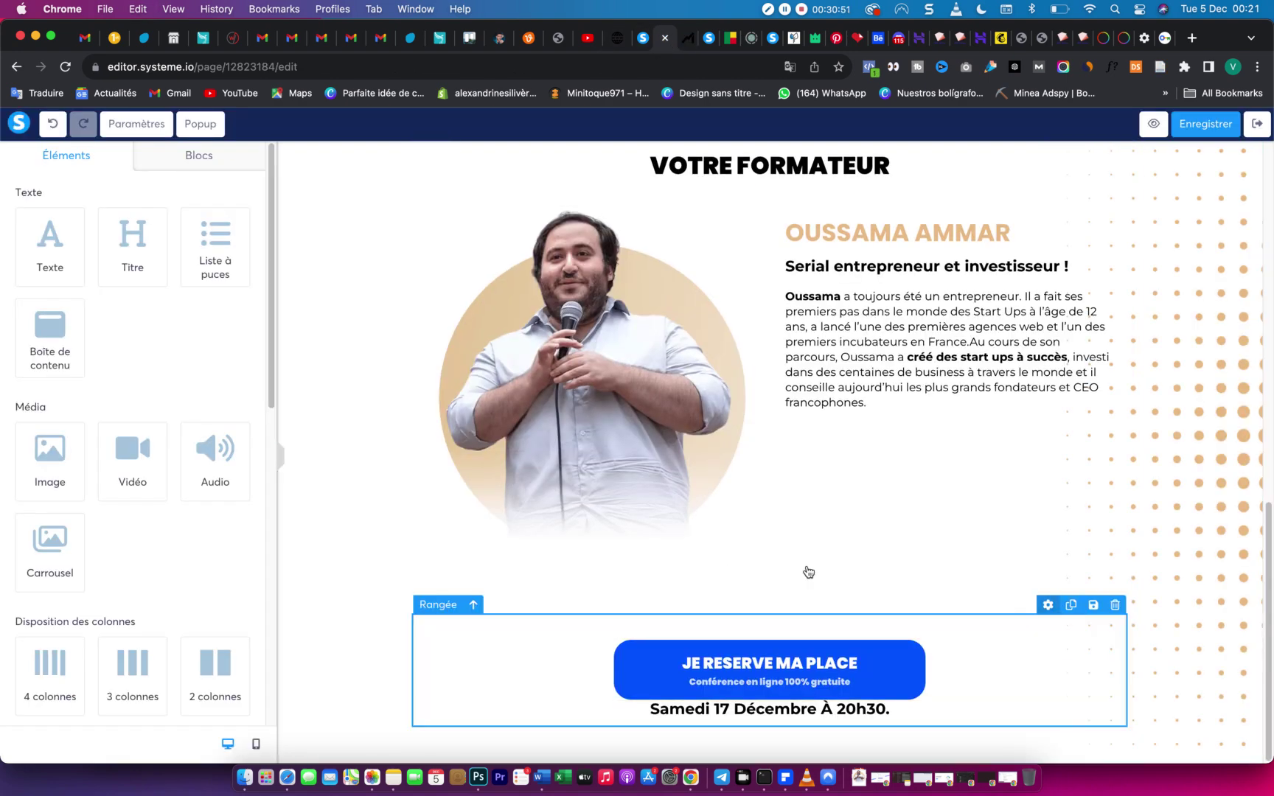
pyautogui.scroll(-5, 168, 669)
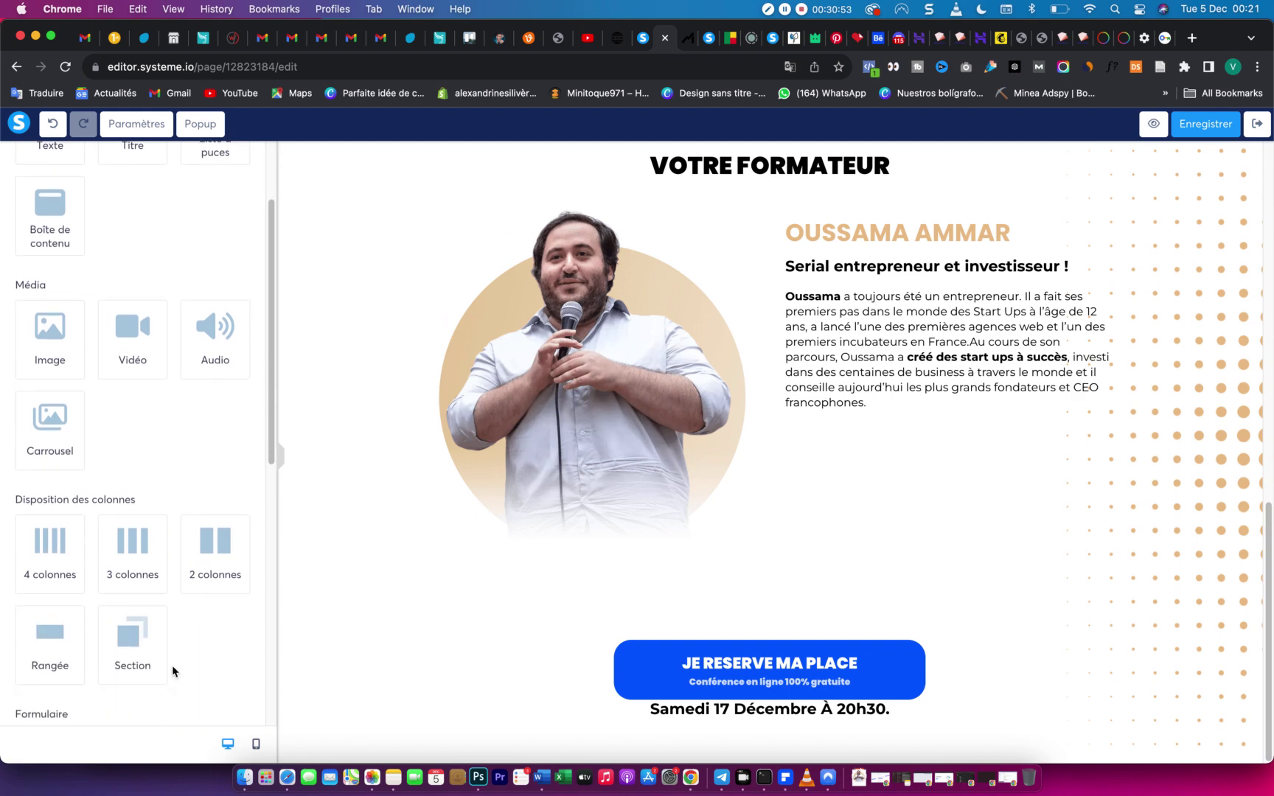
pyautogui.moveTo(51, 604); pyautogui.dragTo(764, 734)
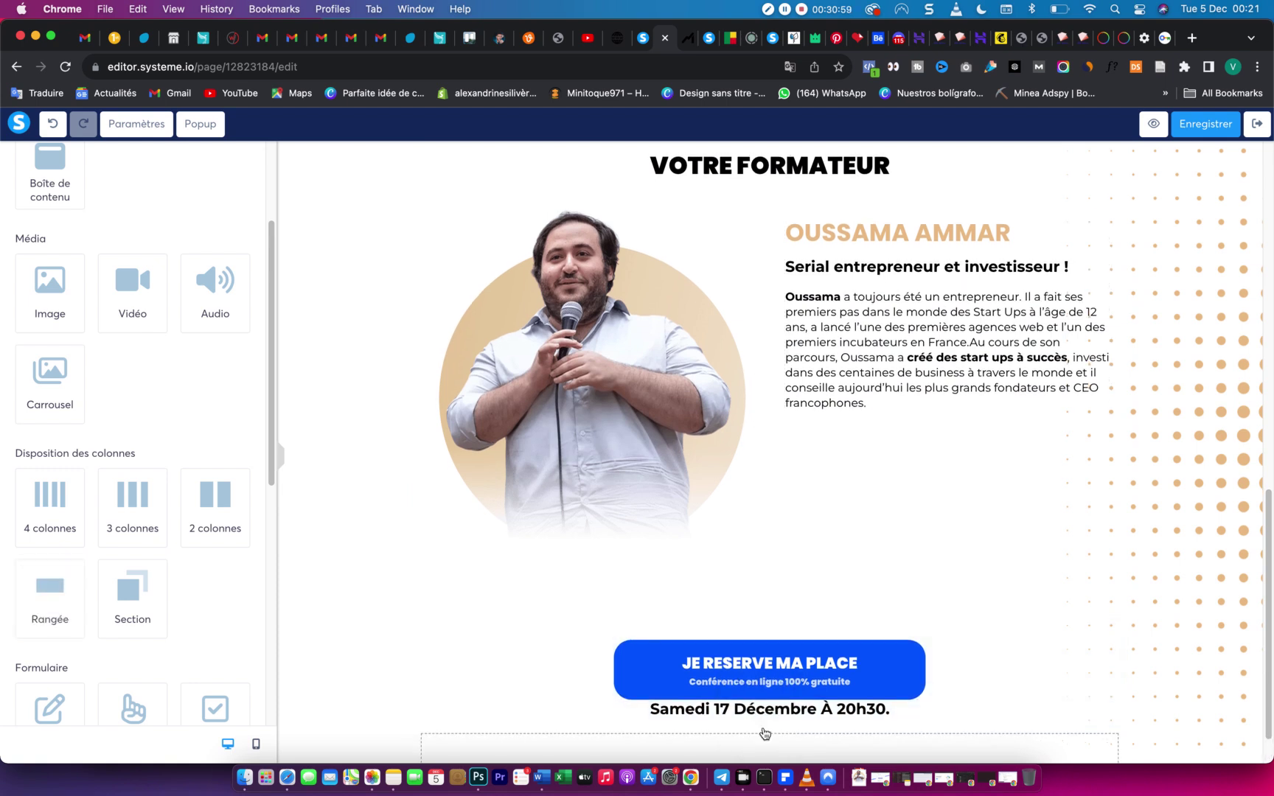
pyautogui.scroll(-1, 762, 730)
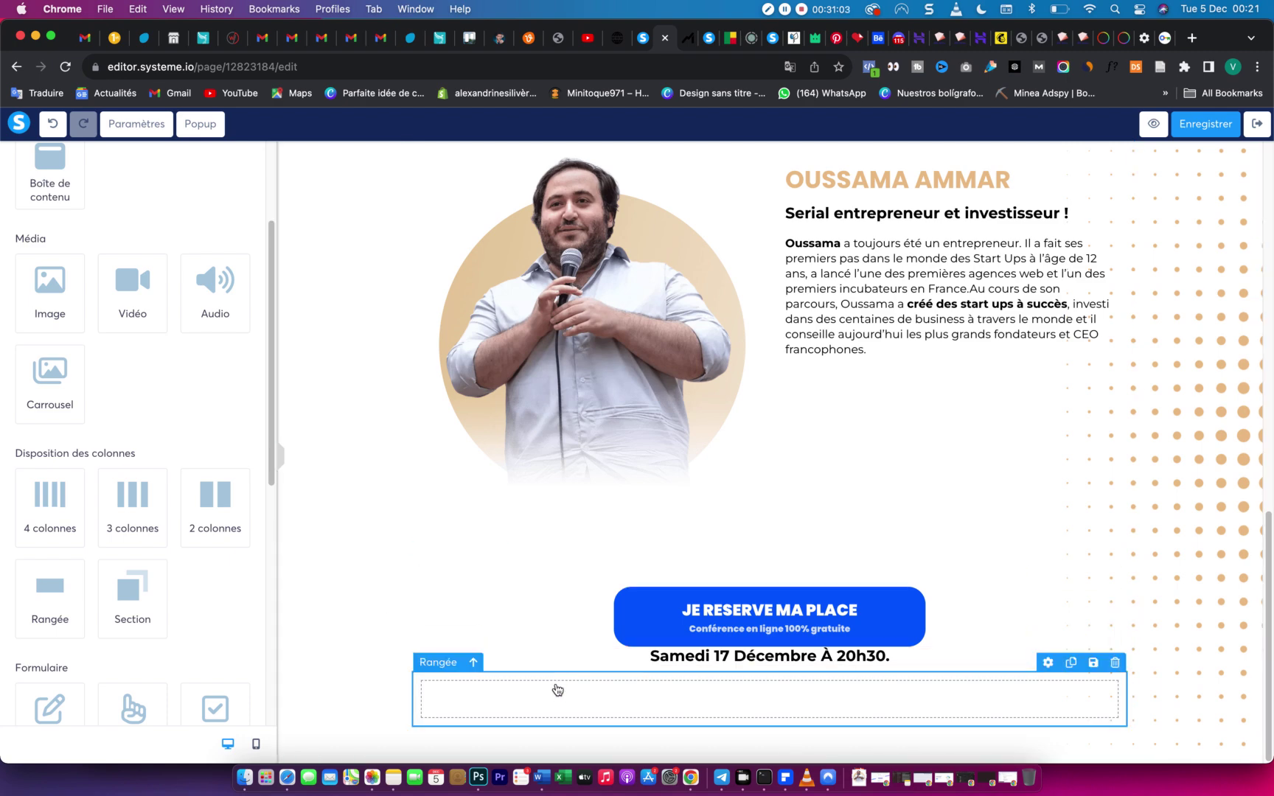
# Move the empty row out to its own level below the button row and set its top margin to 39.
pyautogui.moveTo(440, 663); pyautogui.dragTo(485, 738)
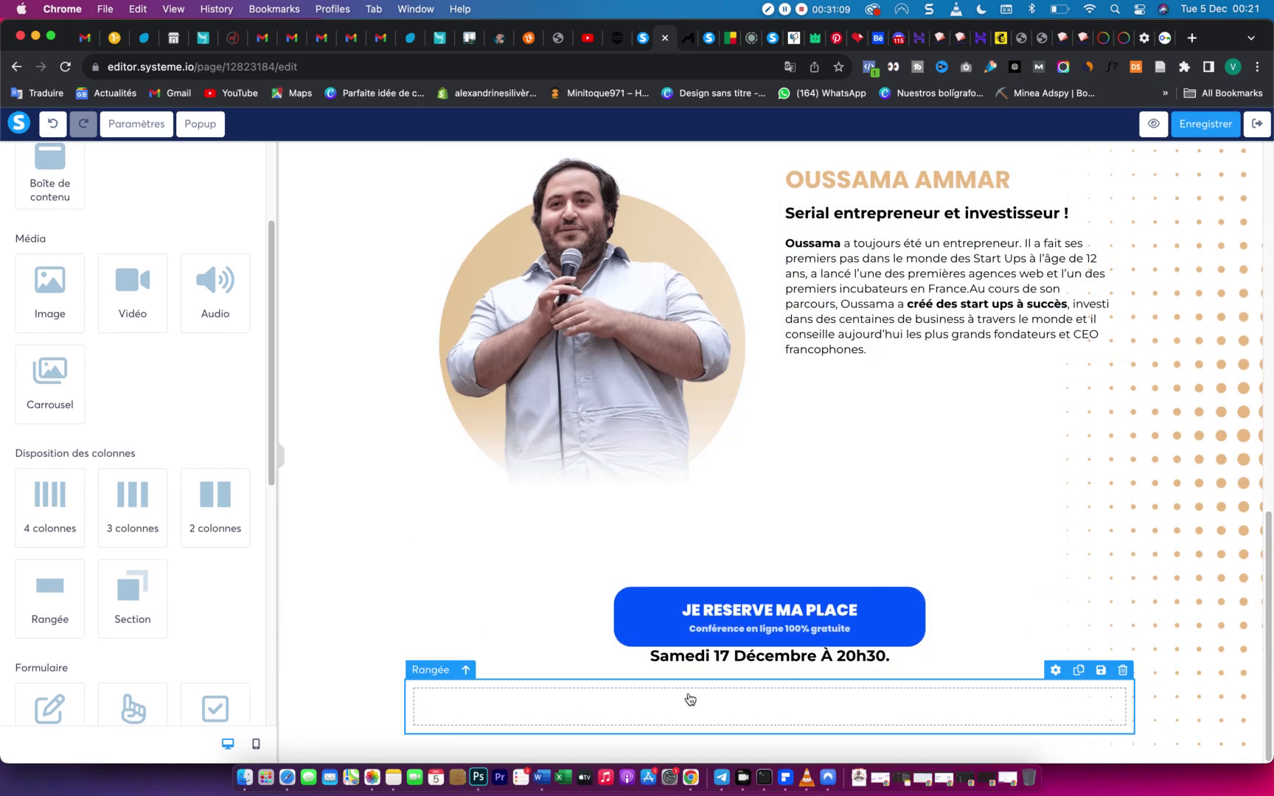
pyautogui.click(712, 704)
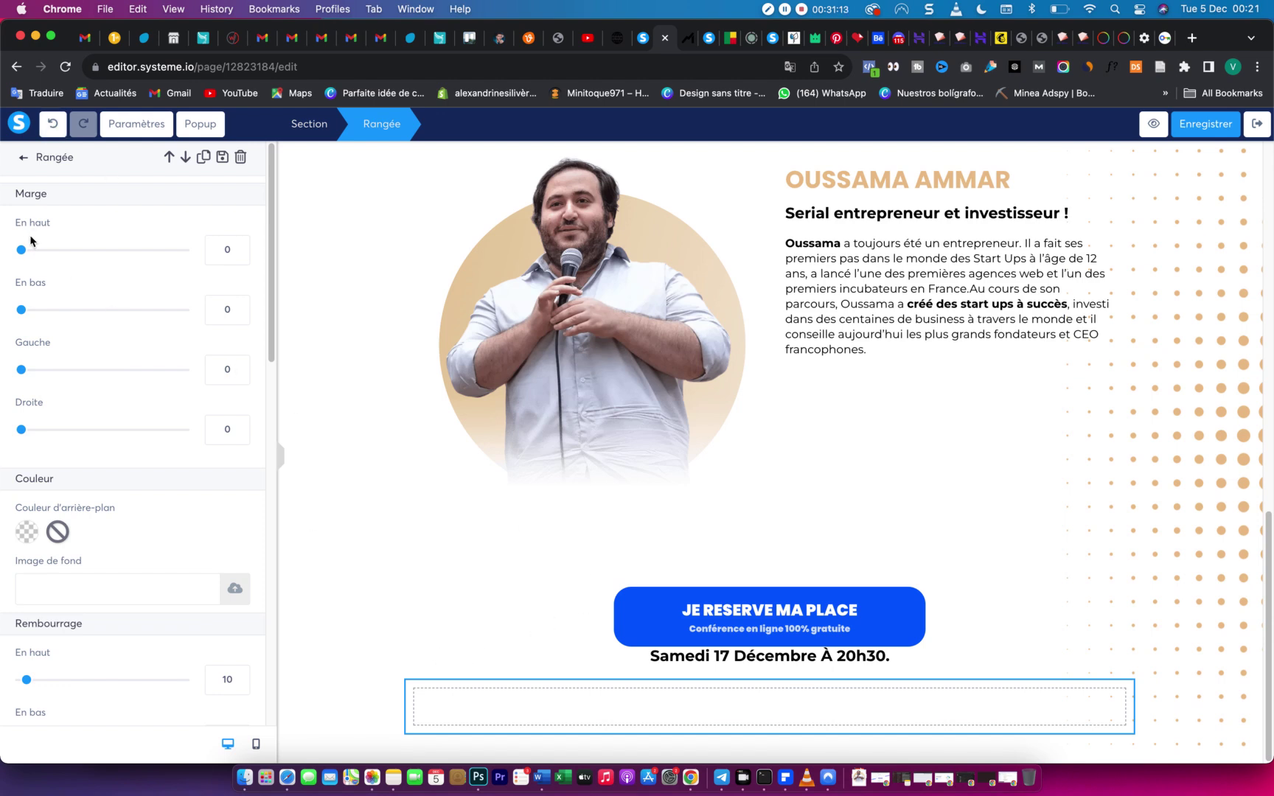
pyautogui.moveTo(21, 252); pyautogui.dragTo(53, 252)
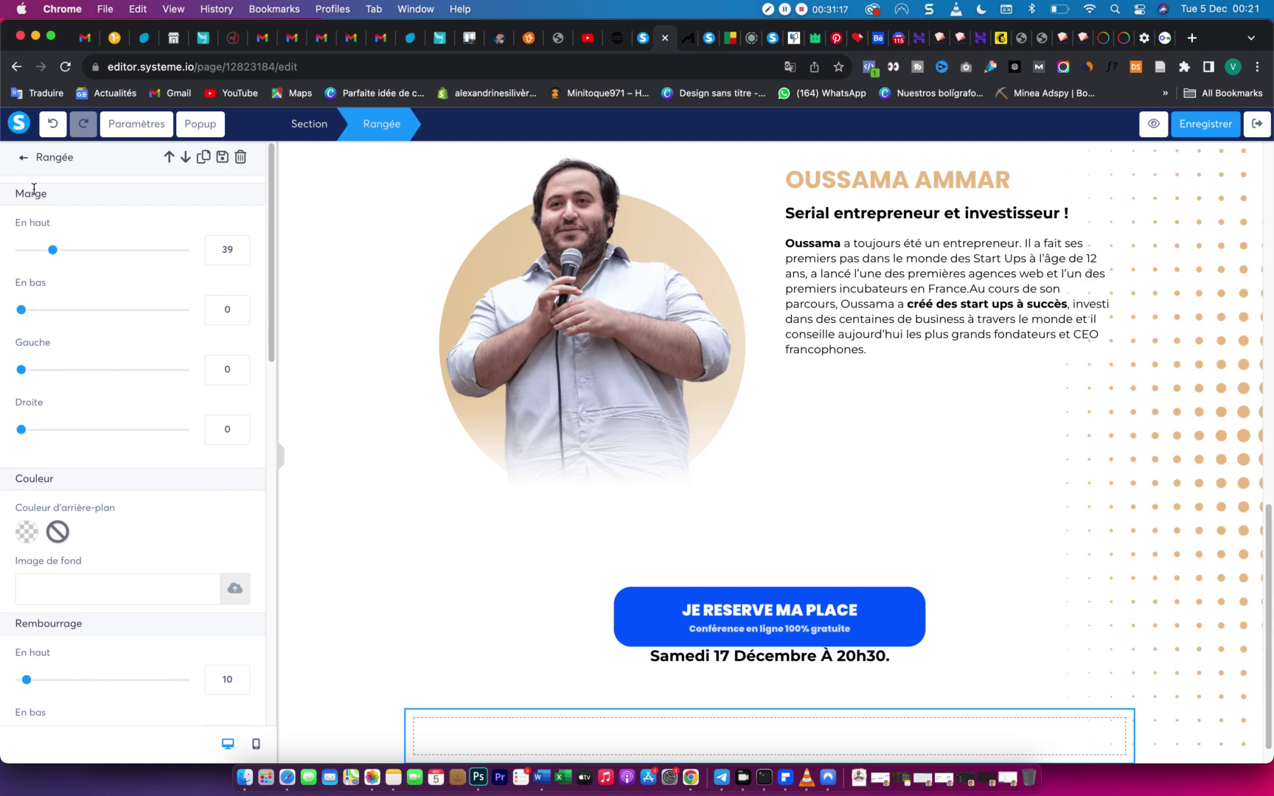
# Add a title element to the empty row and replace its placeholder with the copied heading "AU PROGRAMME DE CETTE CONFÉRENCE".
pyautogui.click(28, 158)
pyautogui.moveTo(144, 256); pyautogui.dragTo(718, 739)
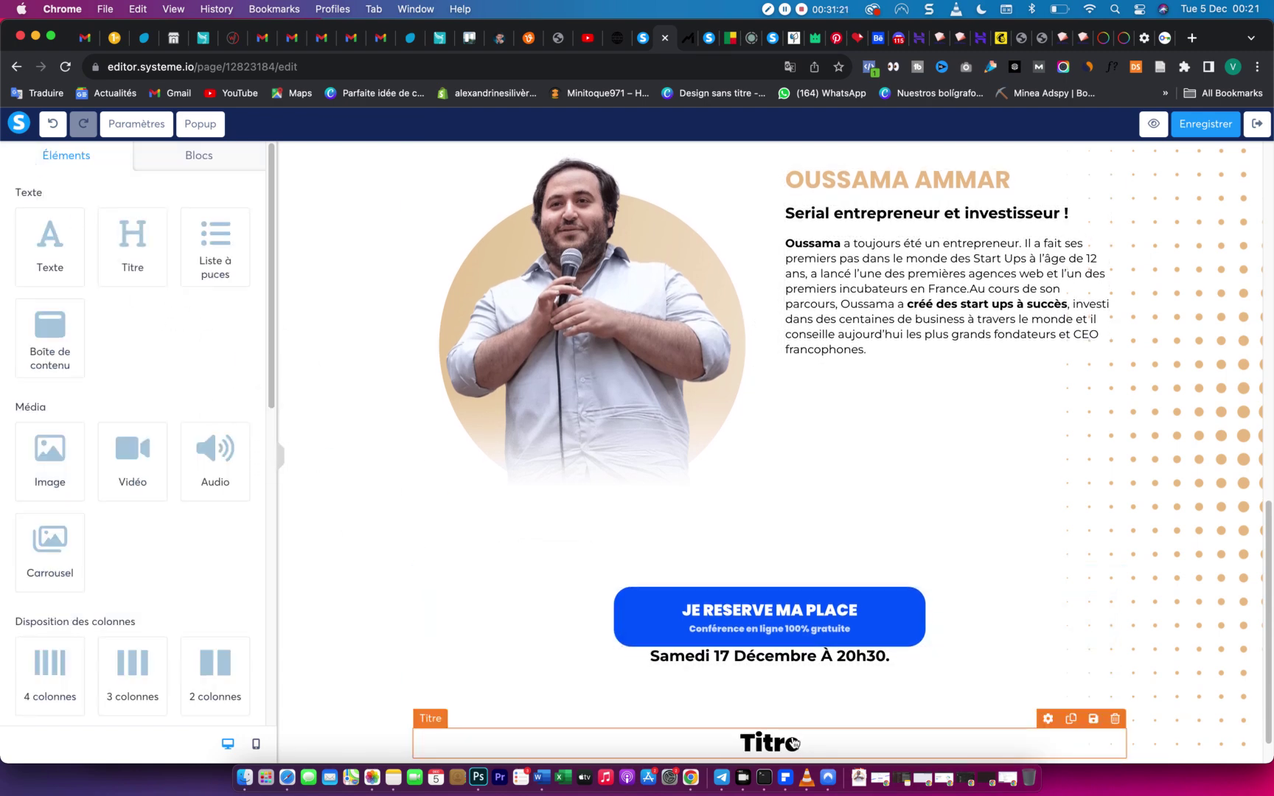
pyautogui.doubleClick(782, 743)
pyautogui.press('super+v')
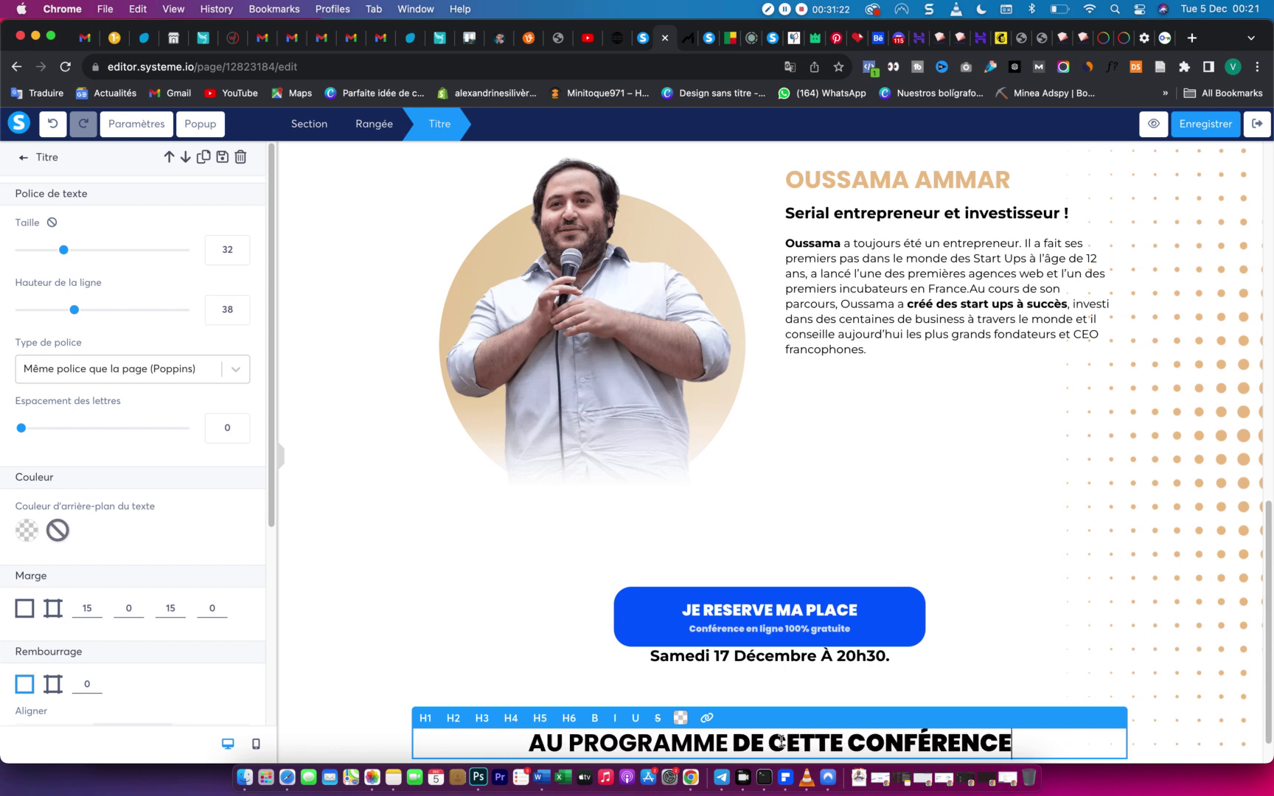
# Colour "AU PROGRAMME" with the saved beige and format the whole heading as H1.
pyautogui.click(727, 741)
pyautogui.moveTo(727, 741); pyautogui.dragTo(529, 742)
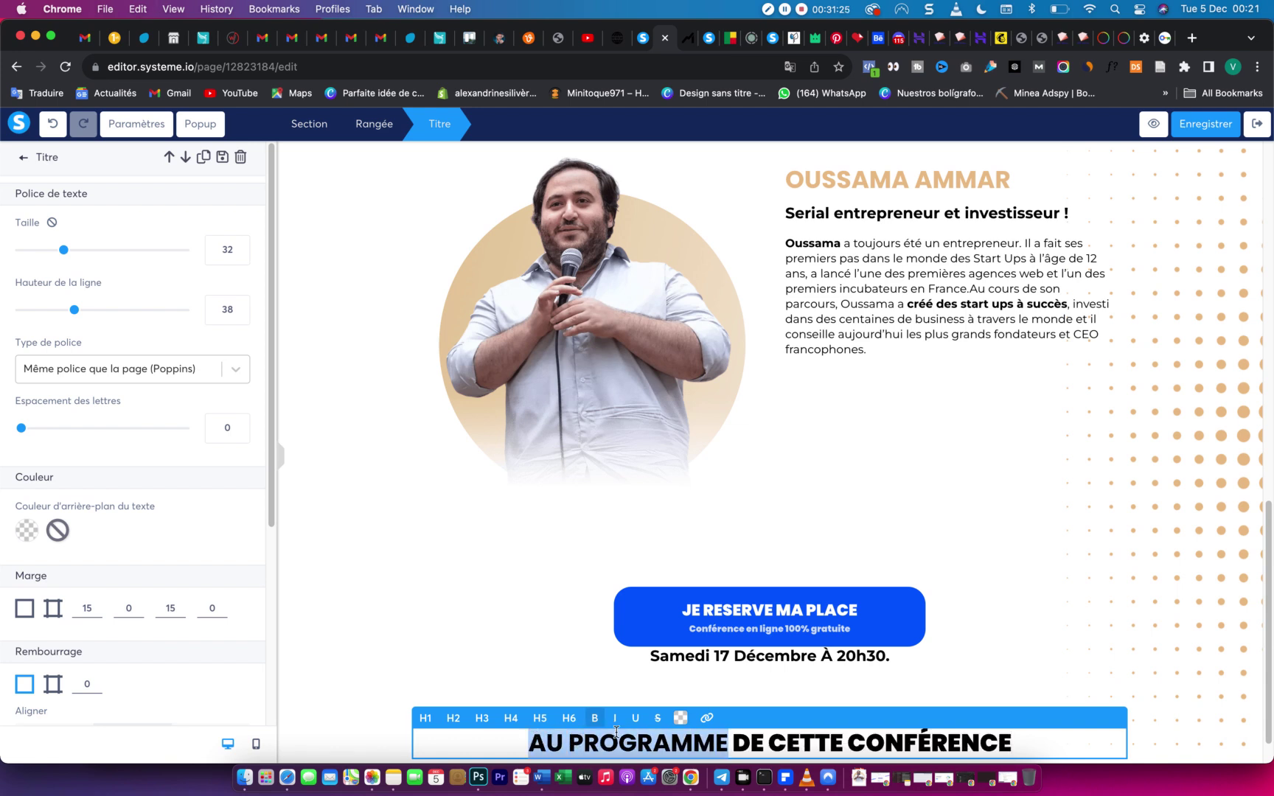
pyautogui.click(680, 718)
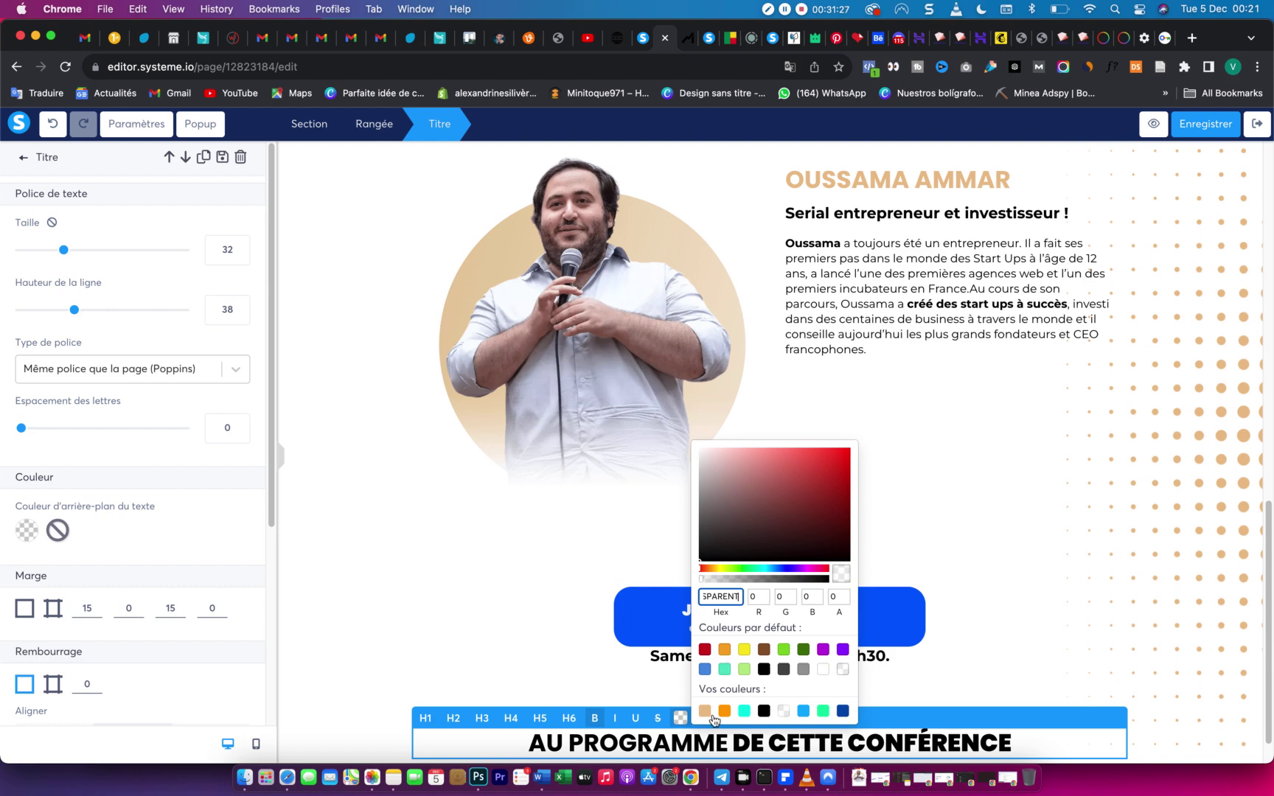
pyautogui.click(704, 710)
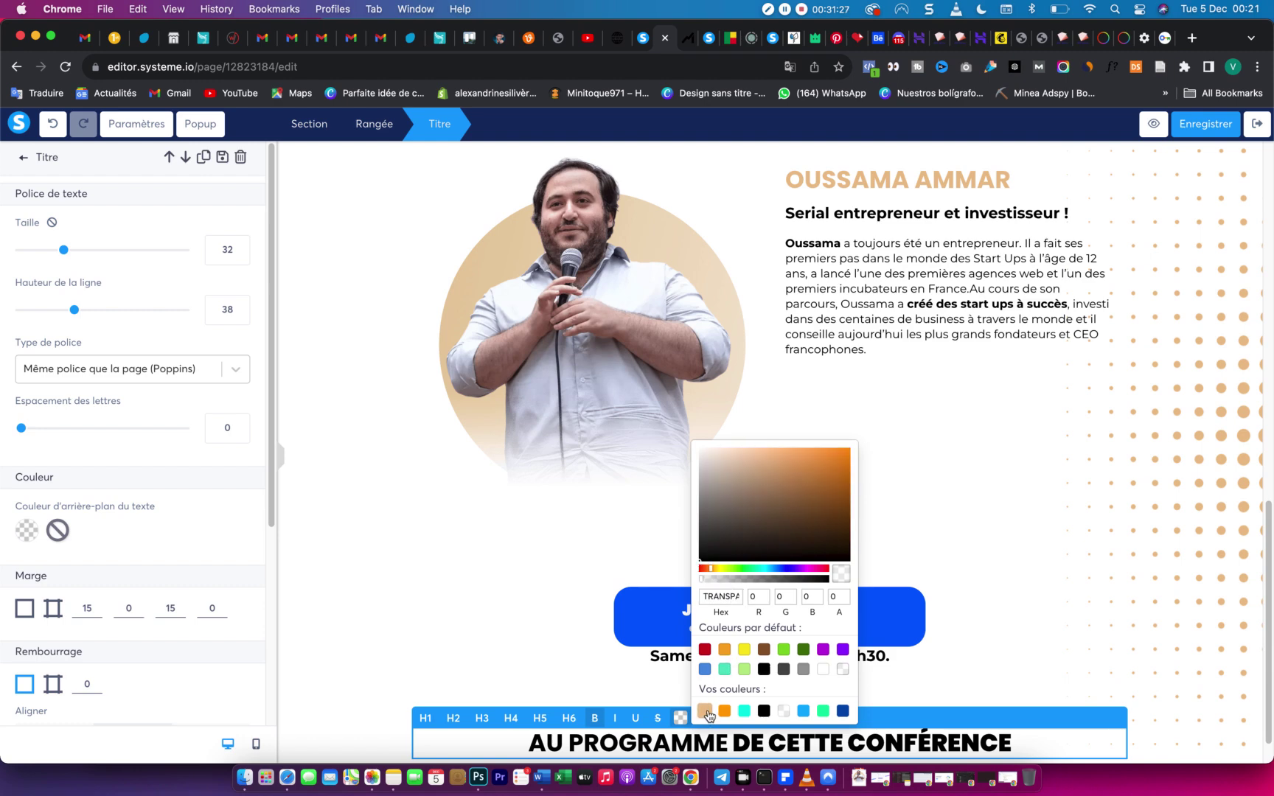
pyautogui.click(1032, 679)
pyautogui.scroll(-1, 1032, 684)
pyautogui.click(803, 700)
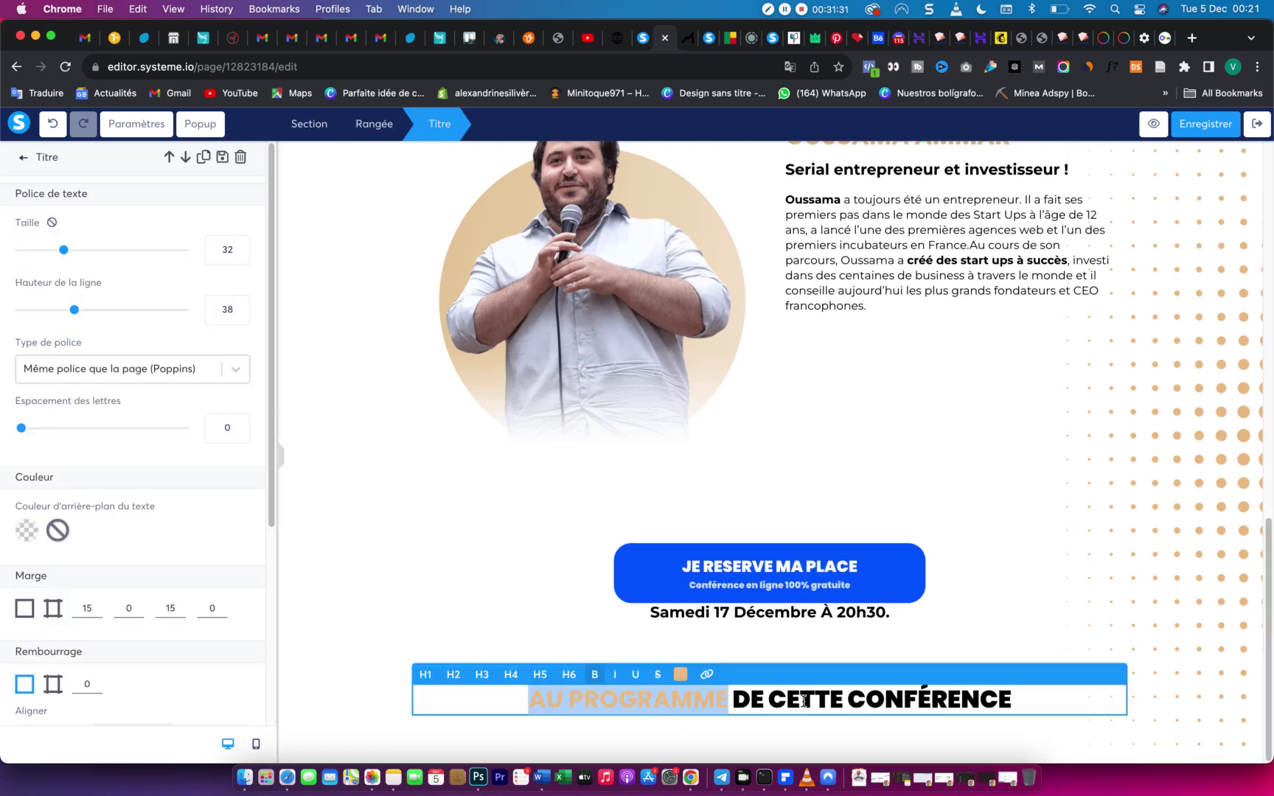
pyautogui.click(425, 674)
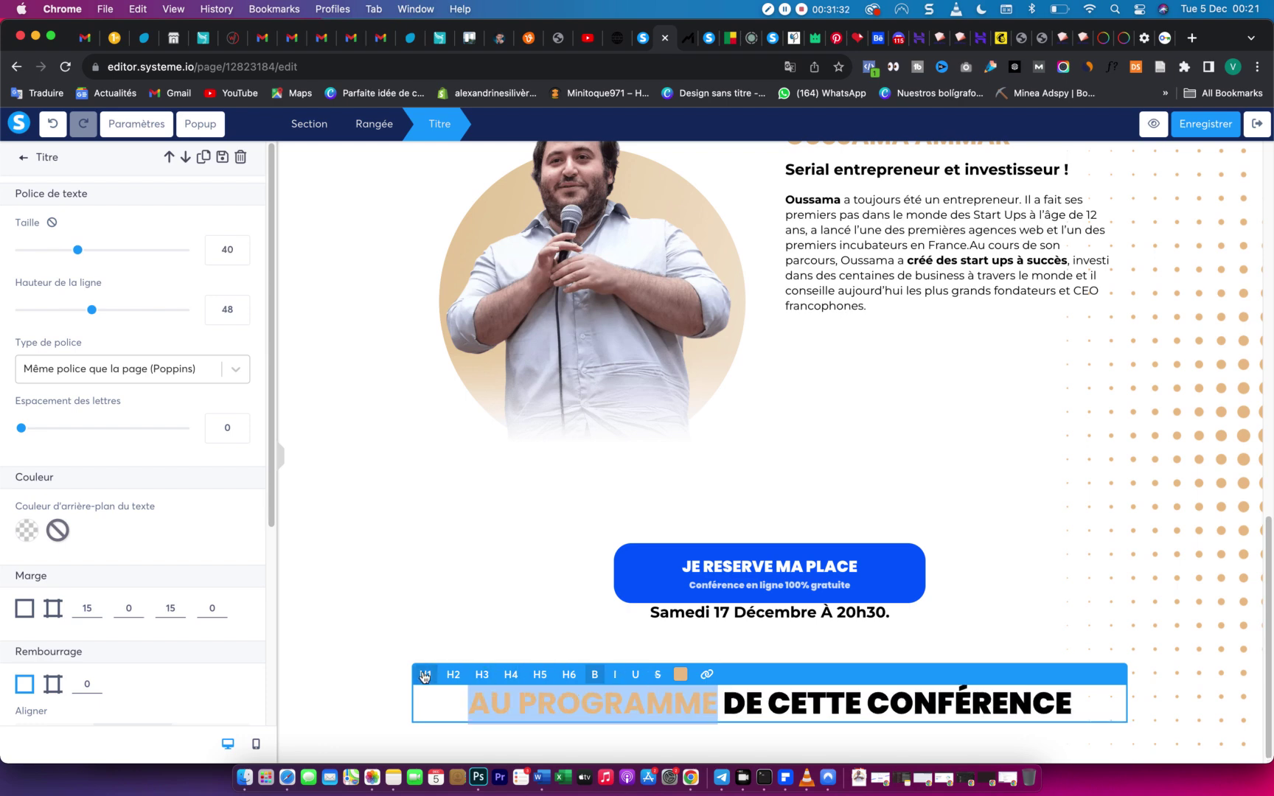
pyautogui.click(453, 649)
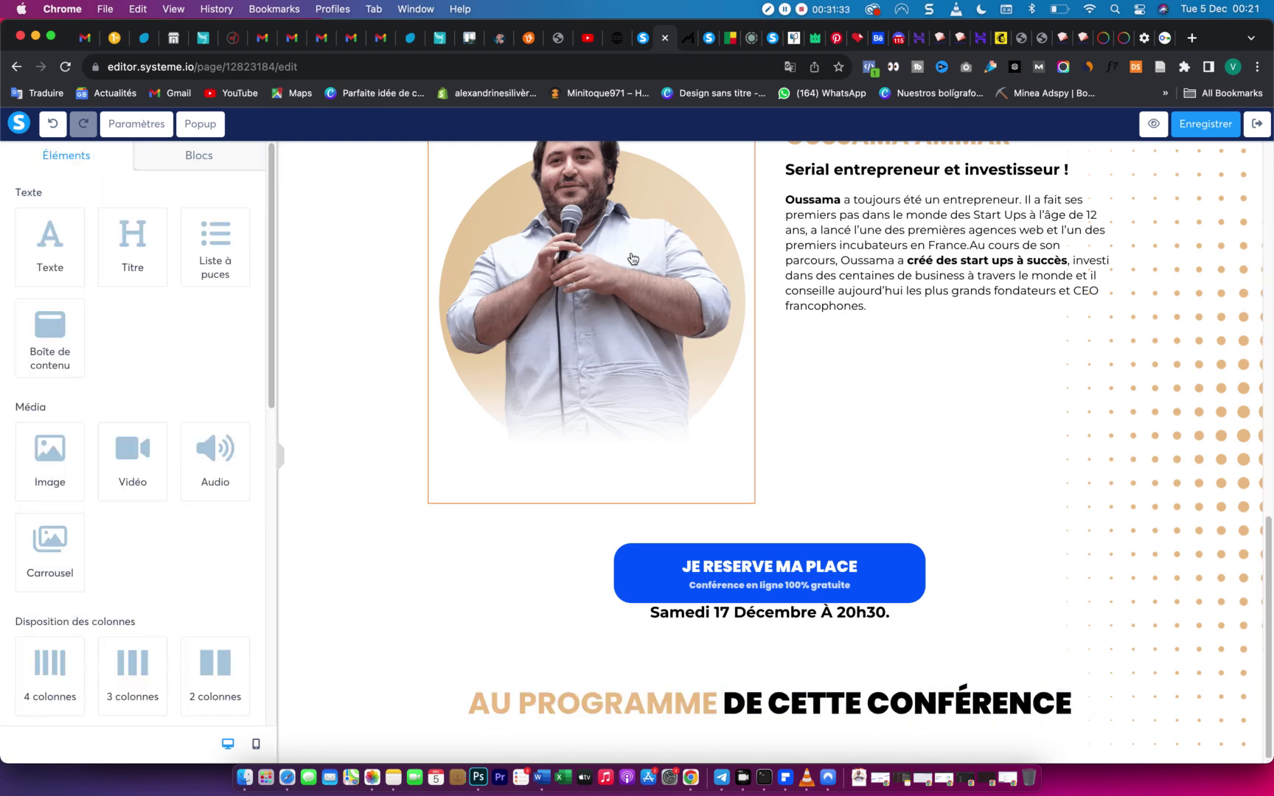
# Examine the numbers and arrow bullets of the conference programme list on the Mindeo reference page.
pyautogui.click(689, 39)
pyautogui.scroll(-3, 584, 656)
pyautogui.scroll(-6, 585, 657)
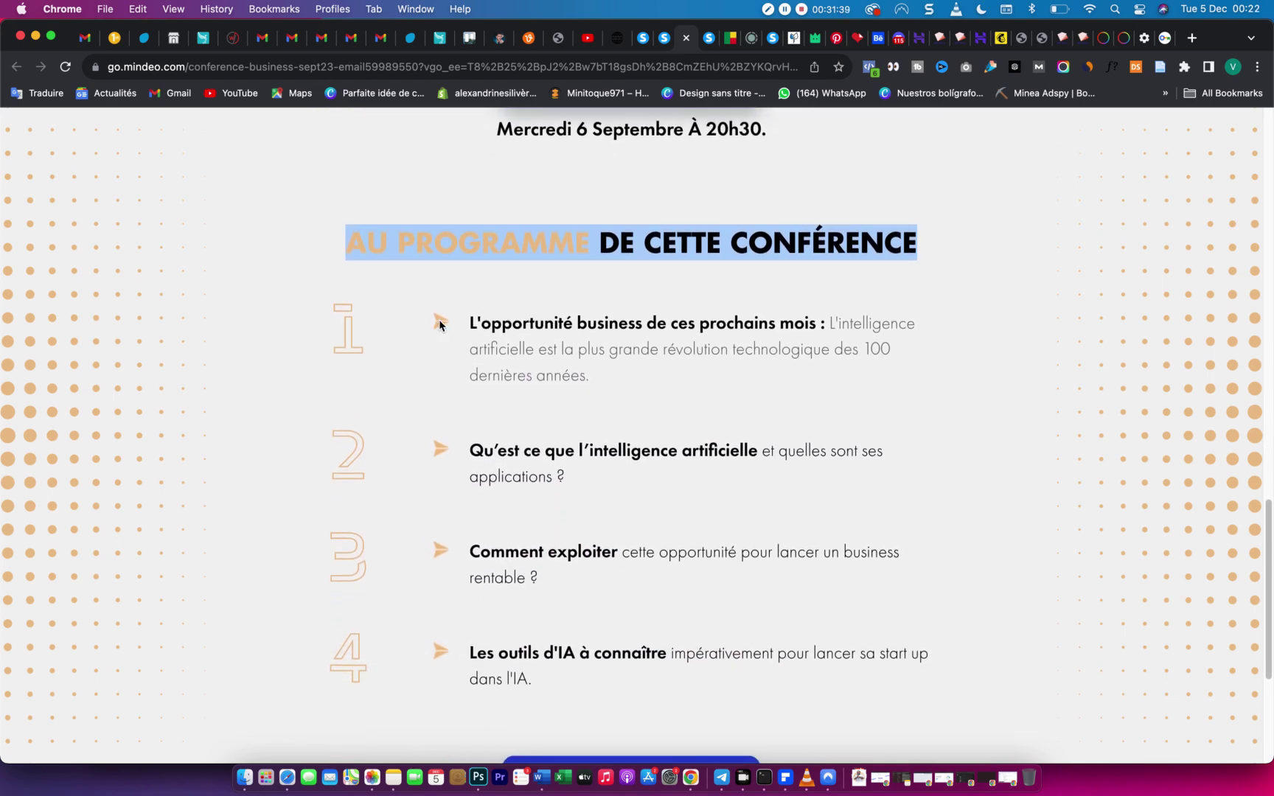
pyautogui.rightClick(440, 325)
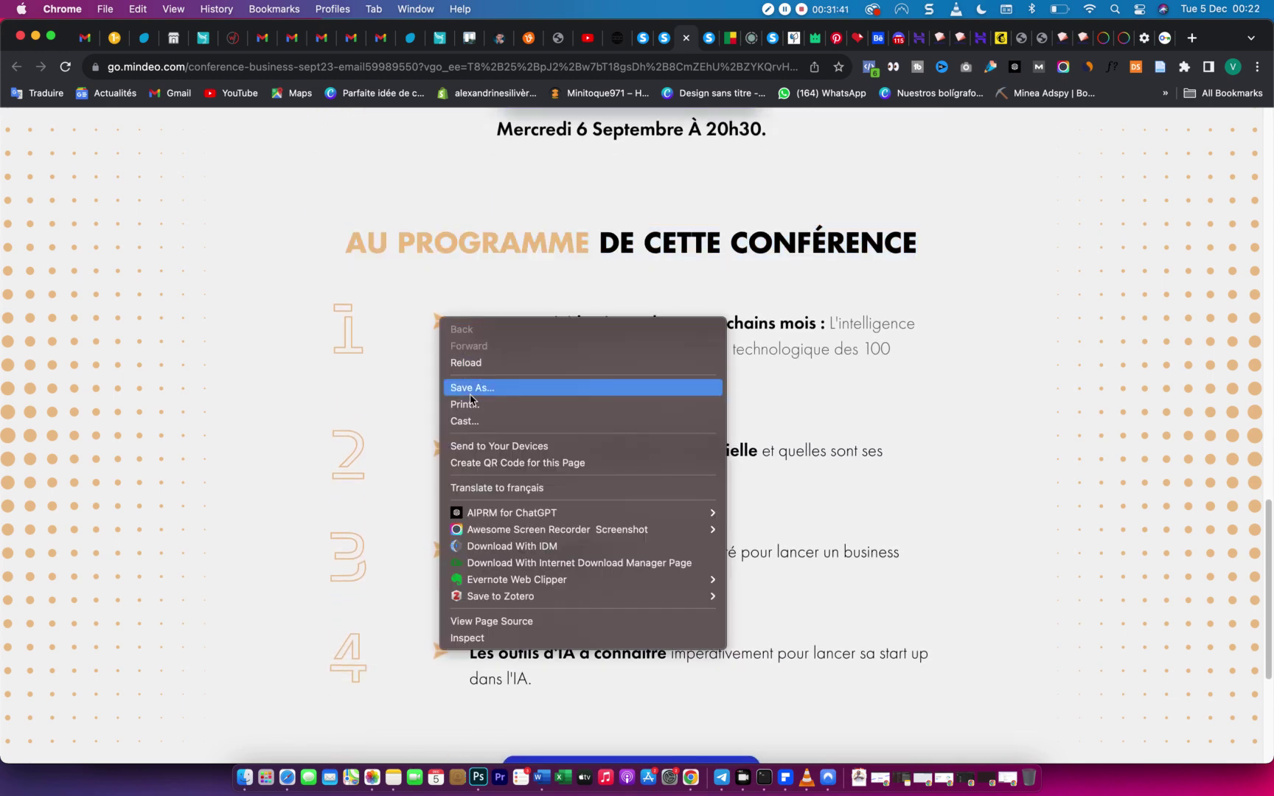
pyautogui.click(395, 357)
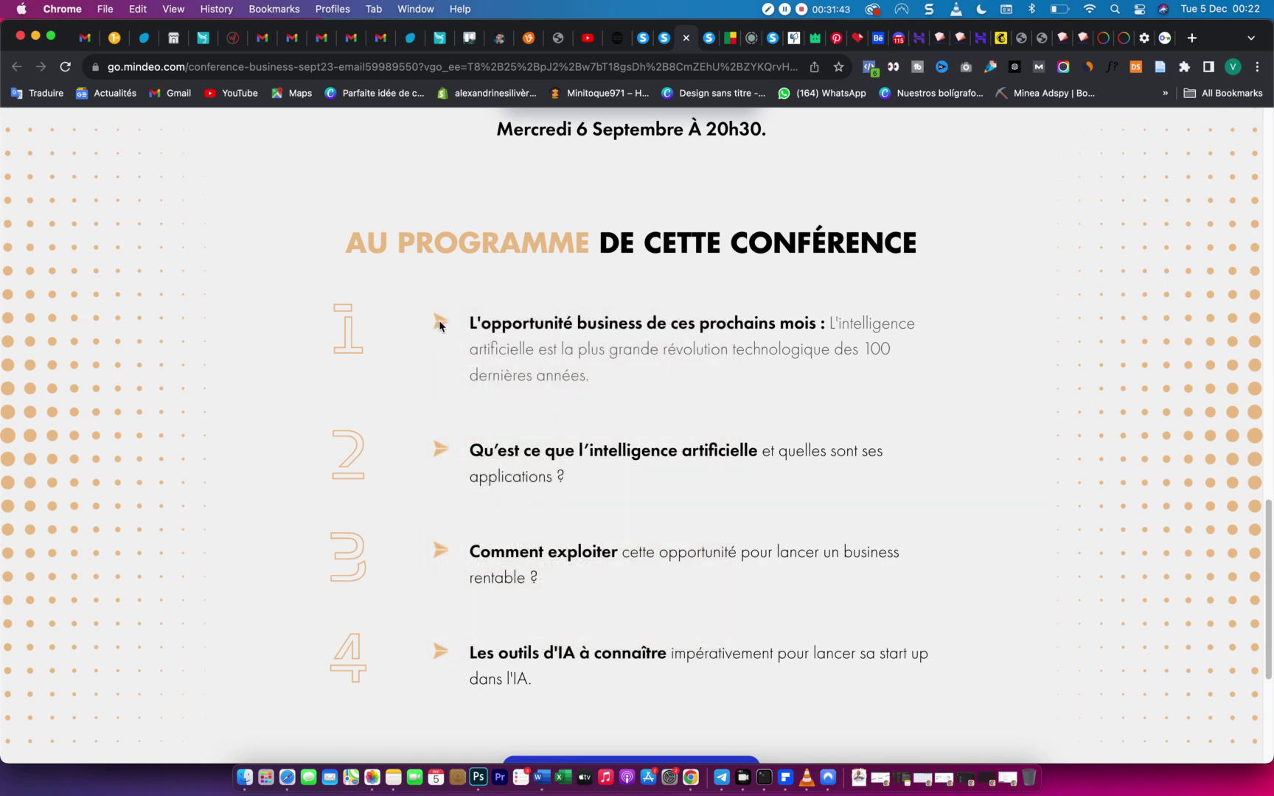
pyautogui.moveTo(440, 325); pyautogui.dragTo(427, 384)
pyautogui.click(451, 356)
# Return to the Systeme.io editor and add an empty row beneath the "AU PROGRAMME DE CETTE CONFÉRENCE" heading.
pyautogui.click(664, 37)
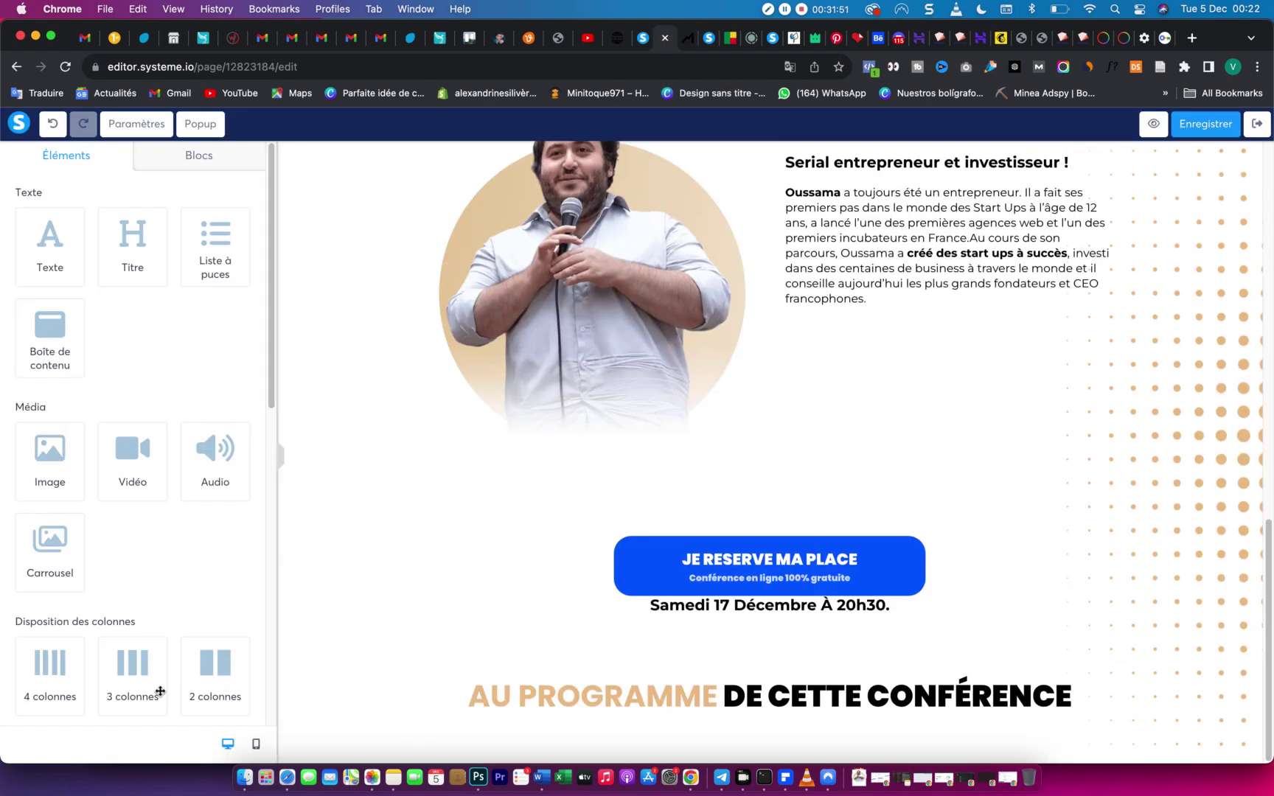
pyautogui.scroll(-3, 70, 656)
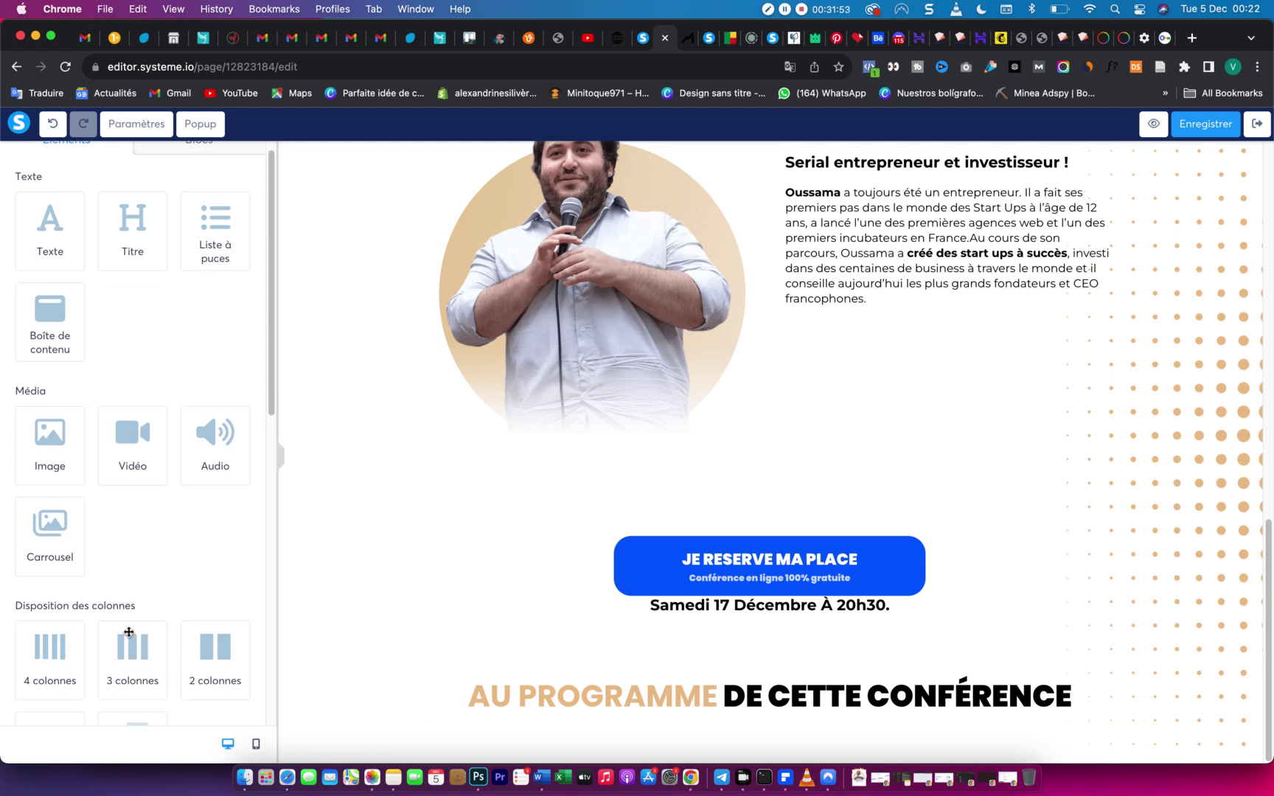
pyautogui.moveTo(49, 653); pyautogui.dragTo(17, 626)
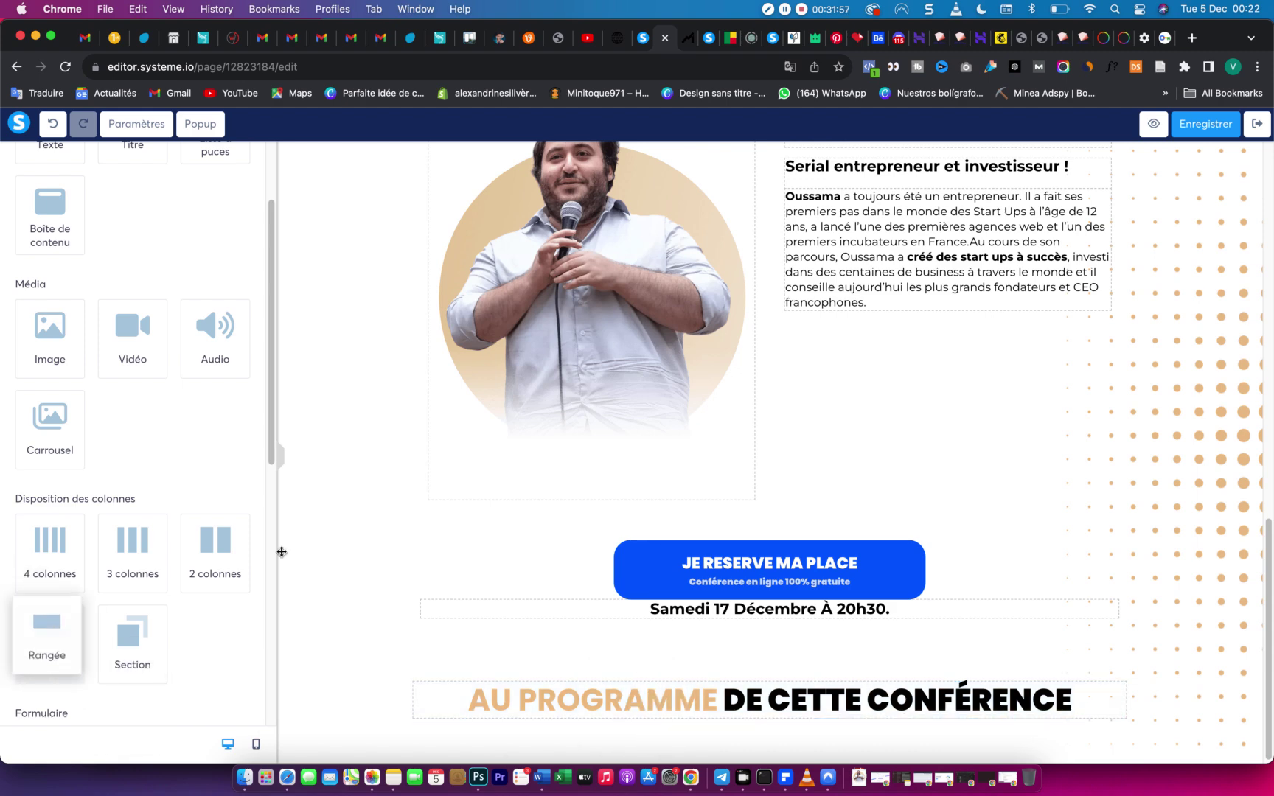
pyautogui.click(691, 43)
pyautogui.click(687, 39)
pyautogui.moveTo(62, 645); pyautogui.dragTo(625, 720)
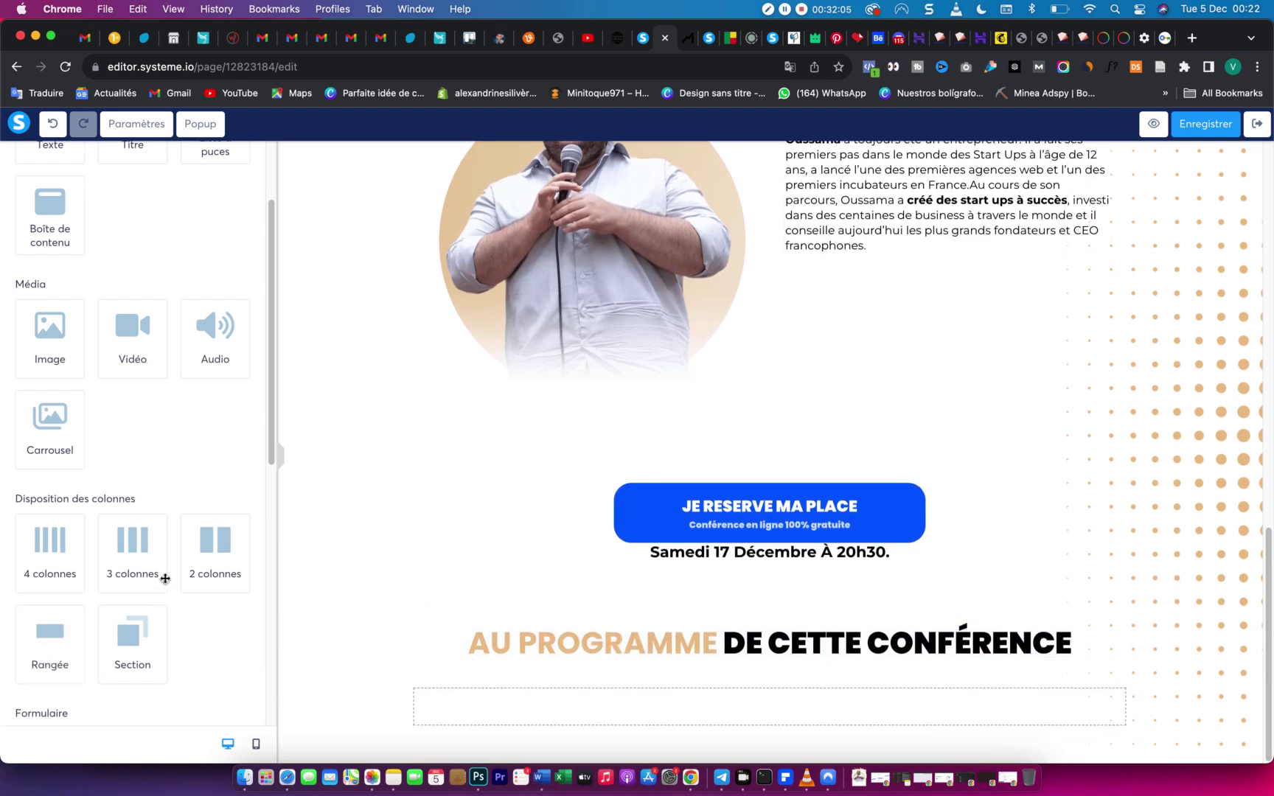
# Insert a two-column layout with a narrow first column into the empty row, and place a row inside each column.
pyautogui.moveTo(213, 539); pyautogui.dragTo(639, 715)
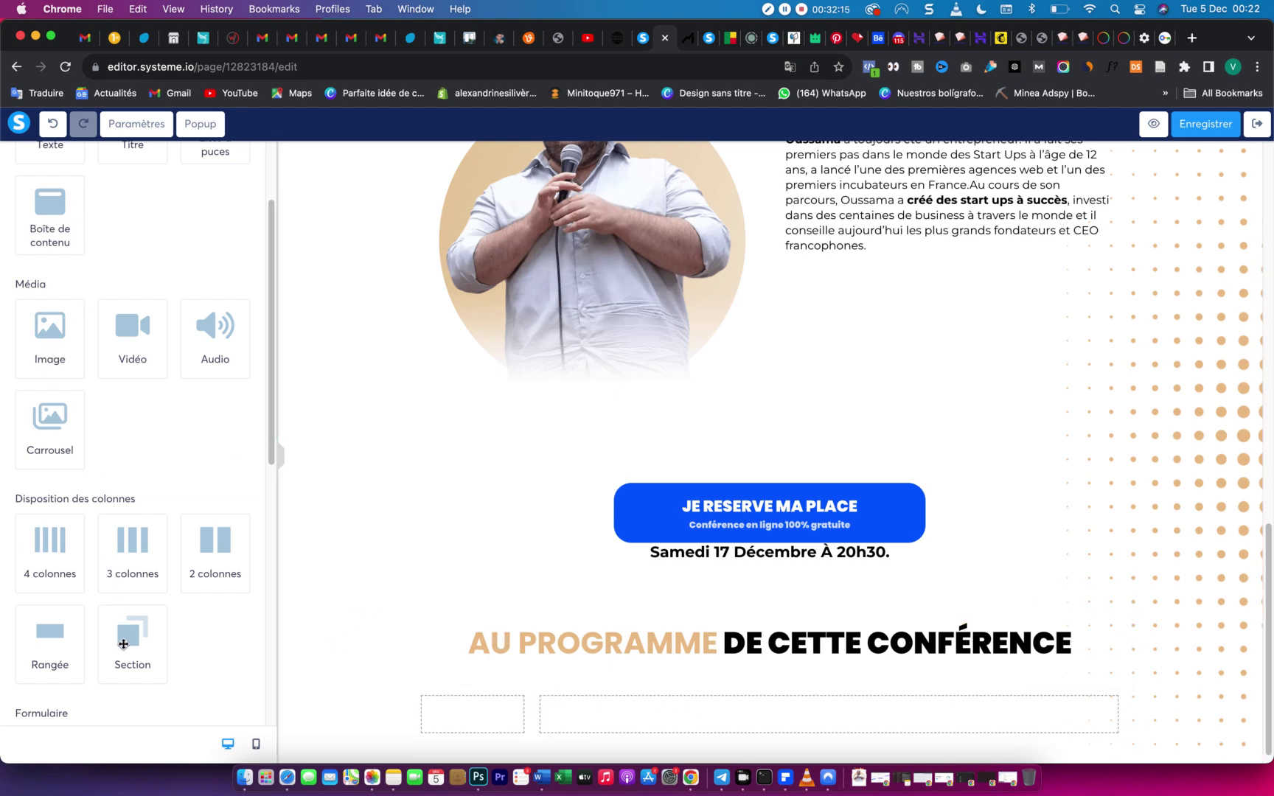
pyautogui.moveTo(67, 650); pyautogui.dragTo(421, 688)
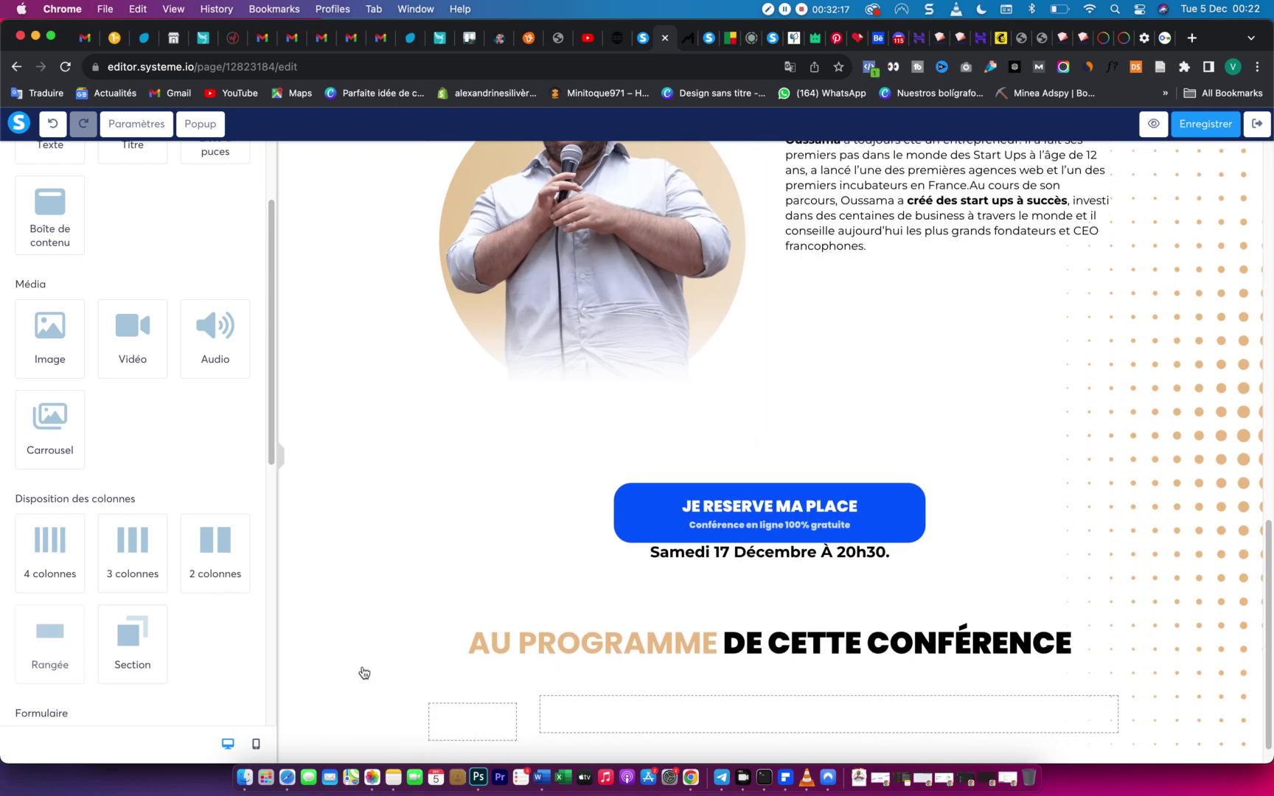
pyautogui.moveTo(50, 652); pyautogui.dragTo(760, 720)
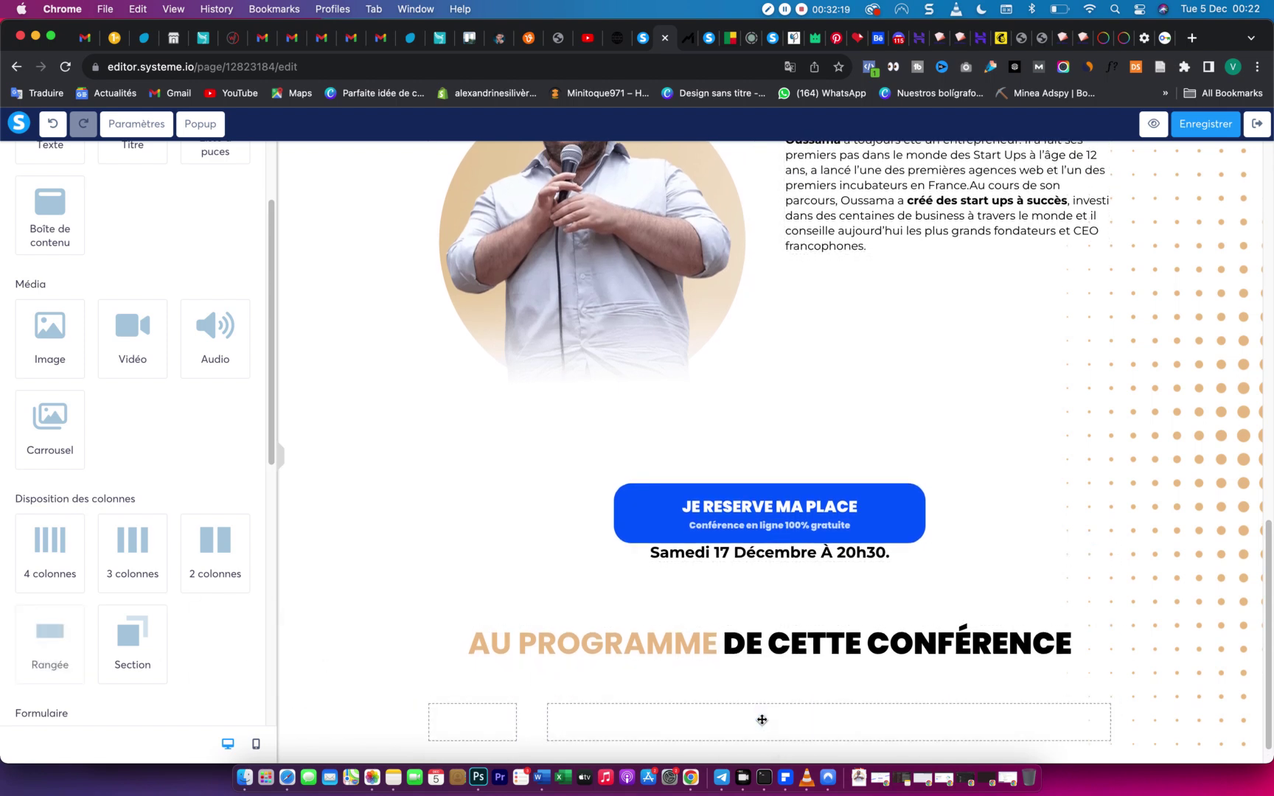
# Add an image element to the narrow column and upload 8.png from the TV Oussama AMa folder into it.
pyautogui.moveTo(77, 321); pyautogui.dragTo(486, 722)
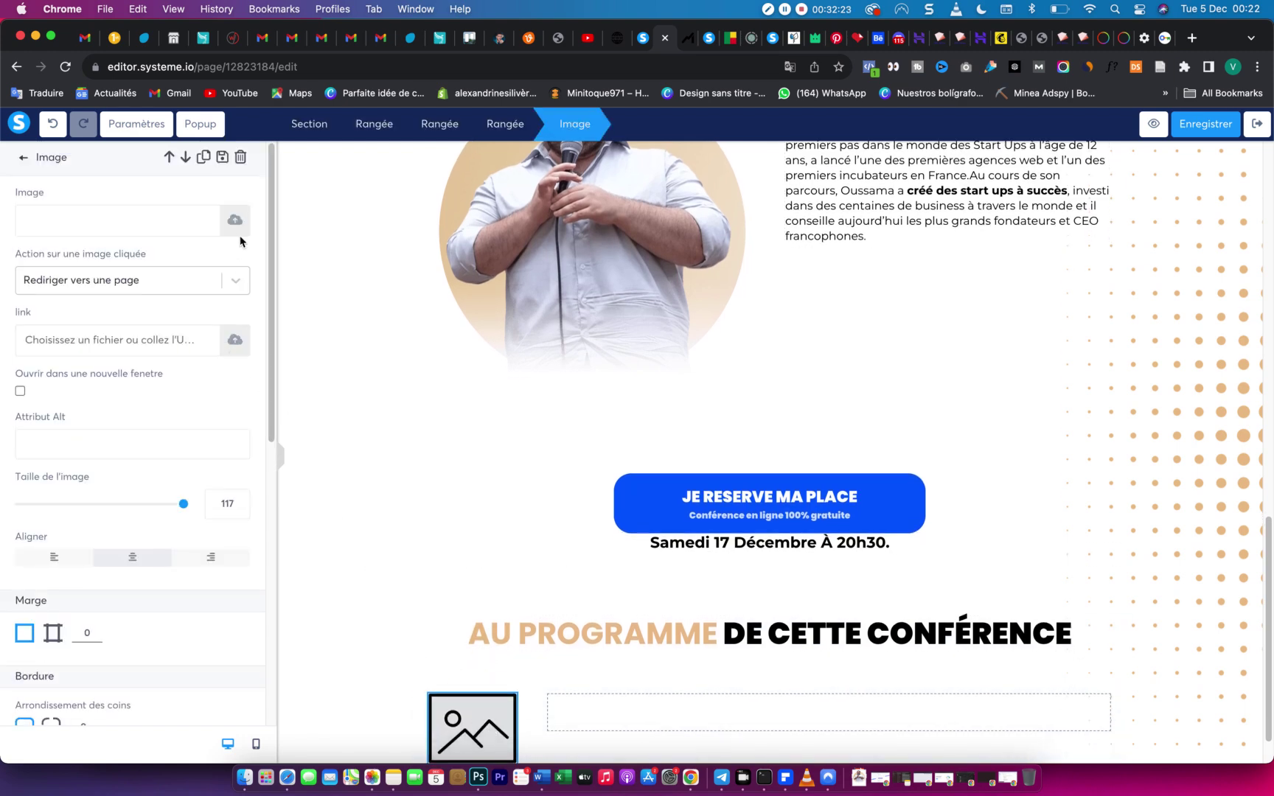
pyautogui.click(235, 221)
pyautogui.click(214, 744)
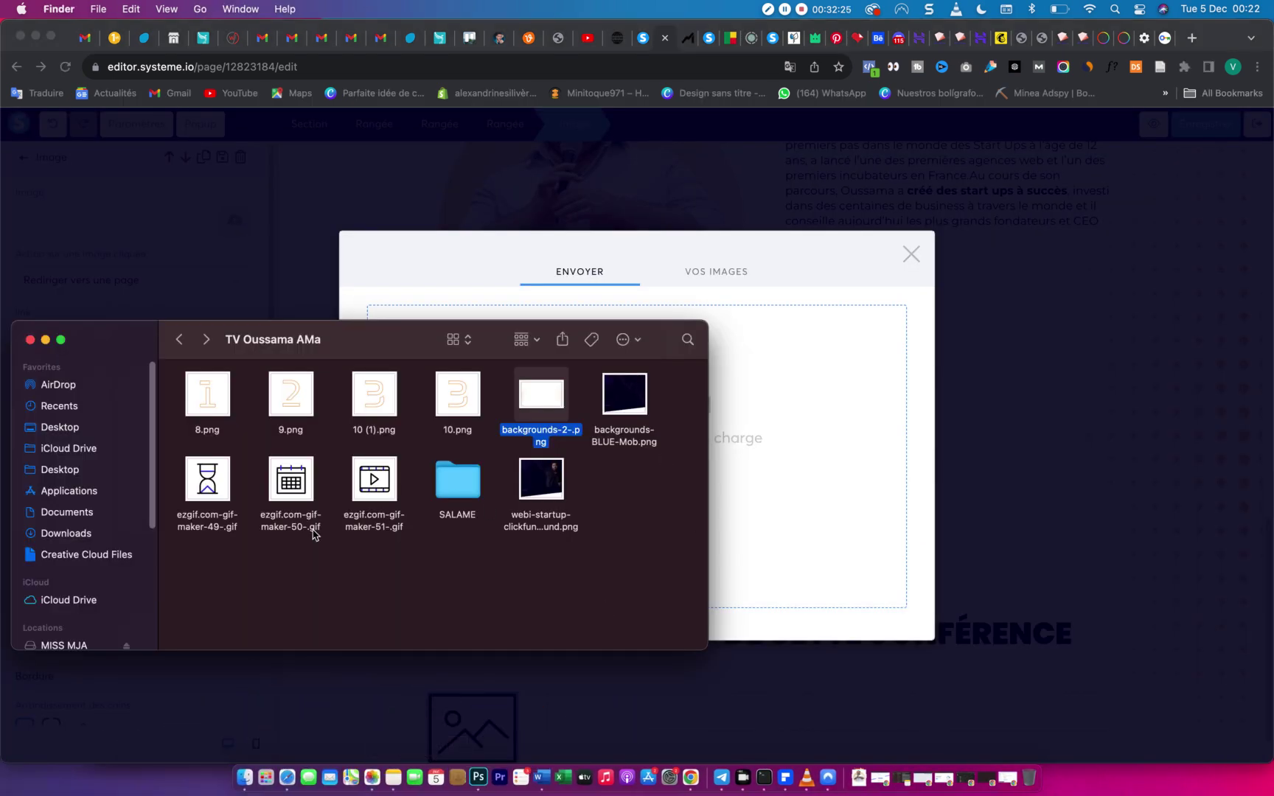
pyautogui.moveTo(214, 404); pyautogui.dragTo(719, 409)
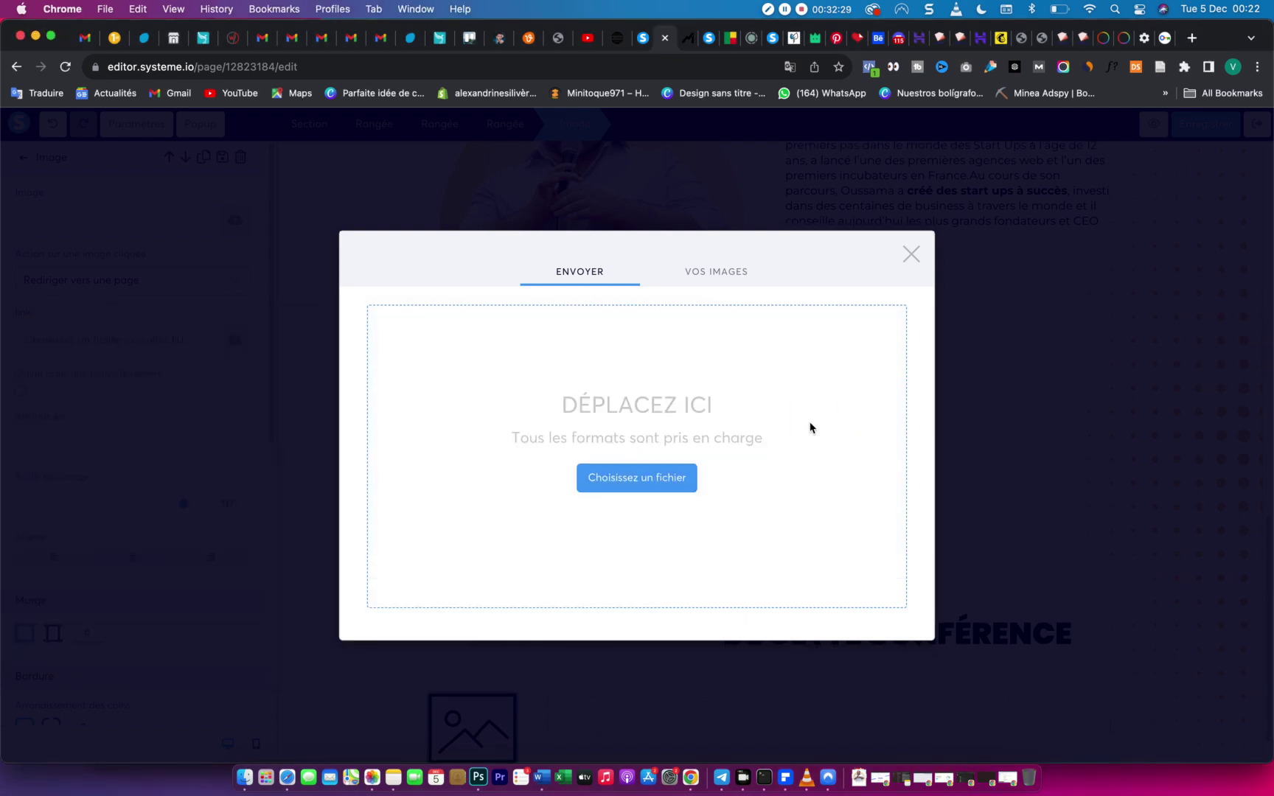
pyautogui.click(874, 654)
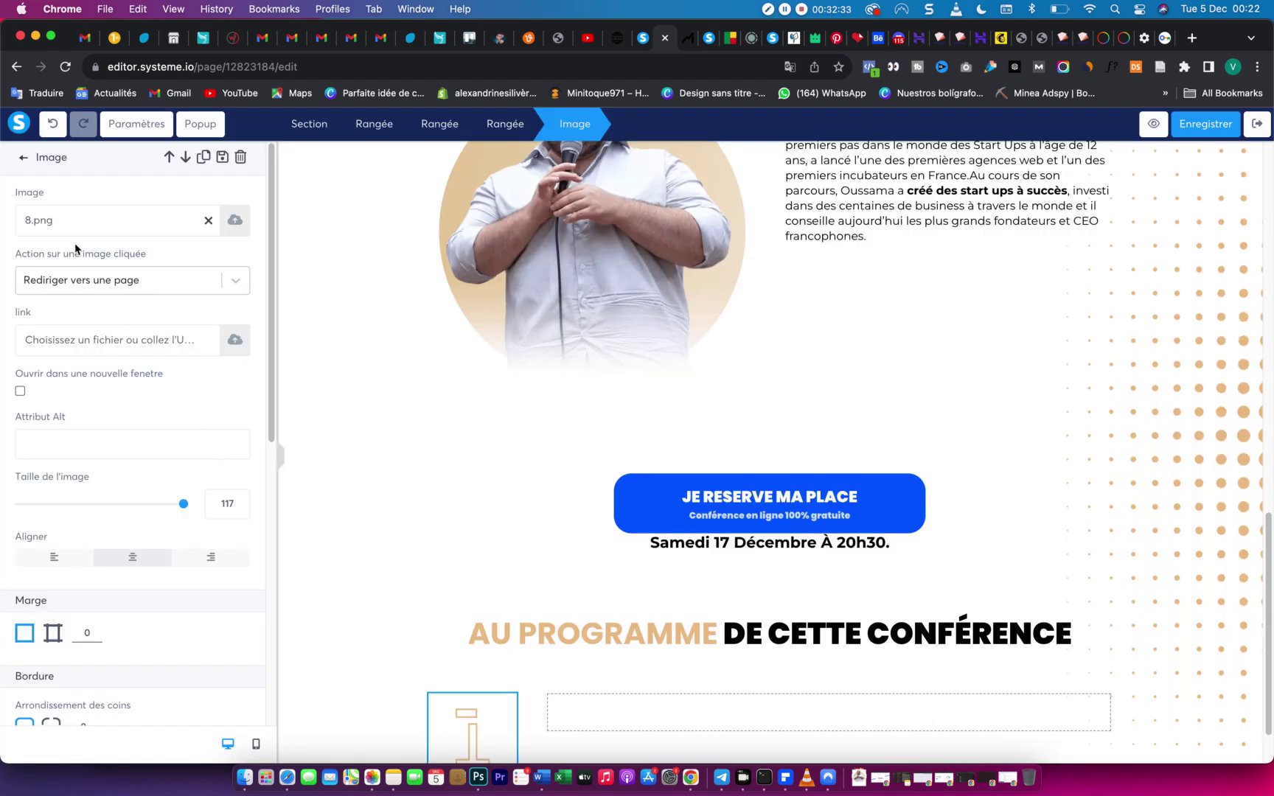
# Add a bullet list to the wide column and delete all its items except the first.
pyautogui.click(23, 160)
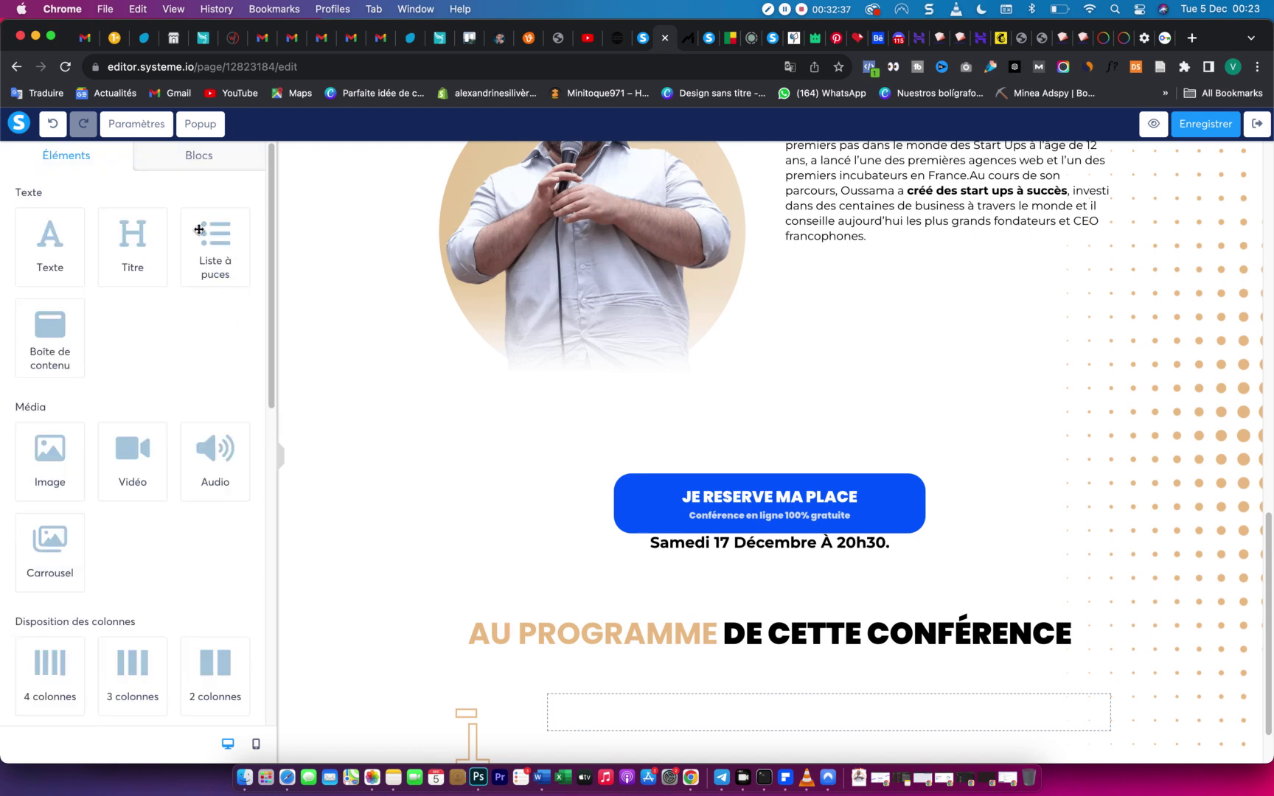
pyautogui.moveTo(216, 241); pyautogui.dragTo(659, 708)
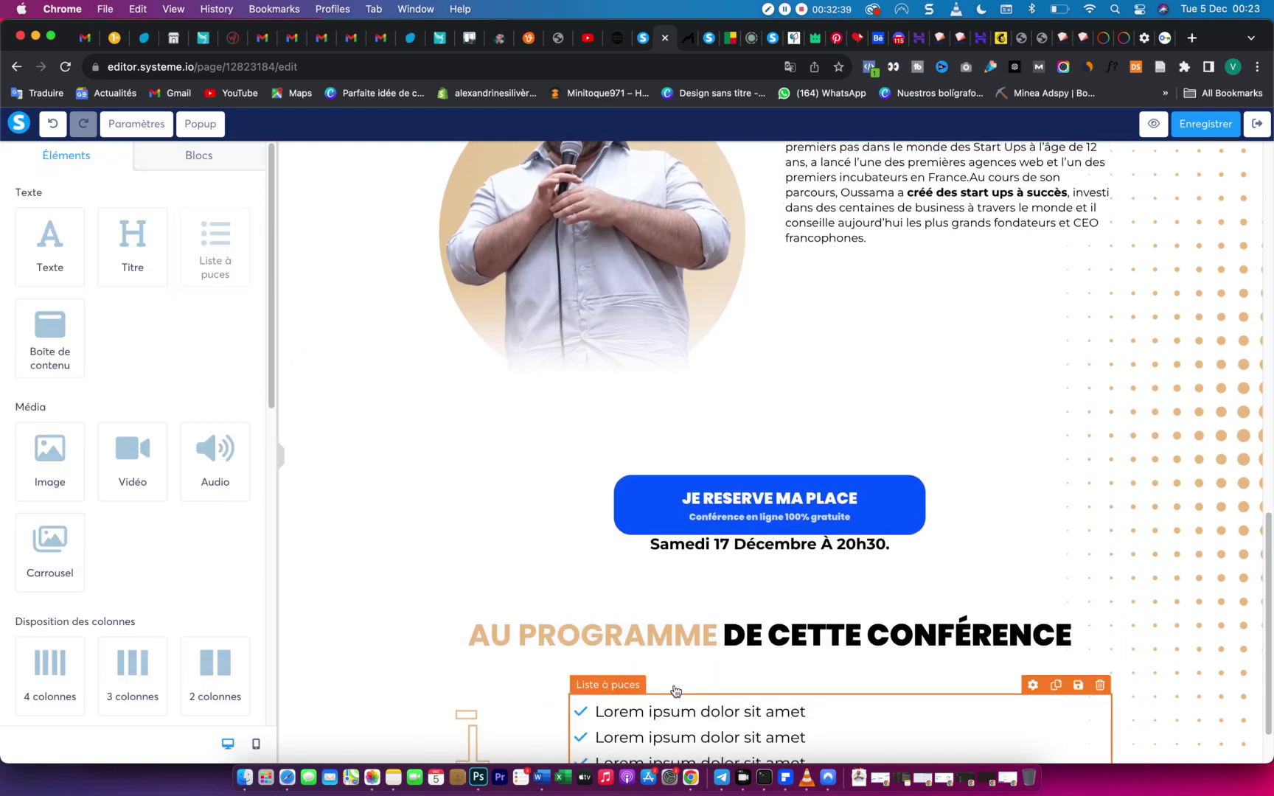
pyautogui.scroll(-1, 678, 613)
pyautogui.click(815, 639)
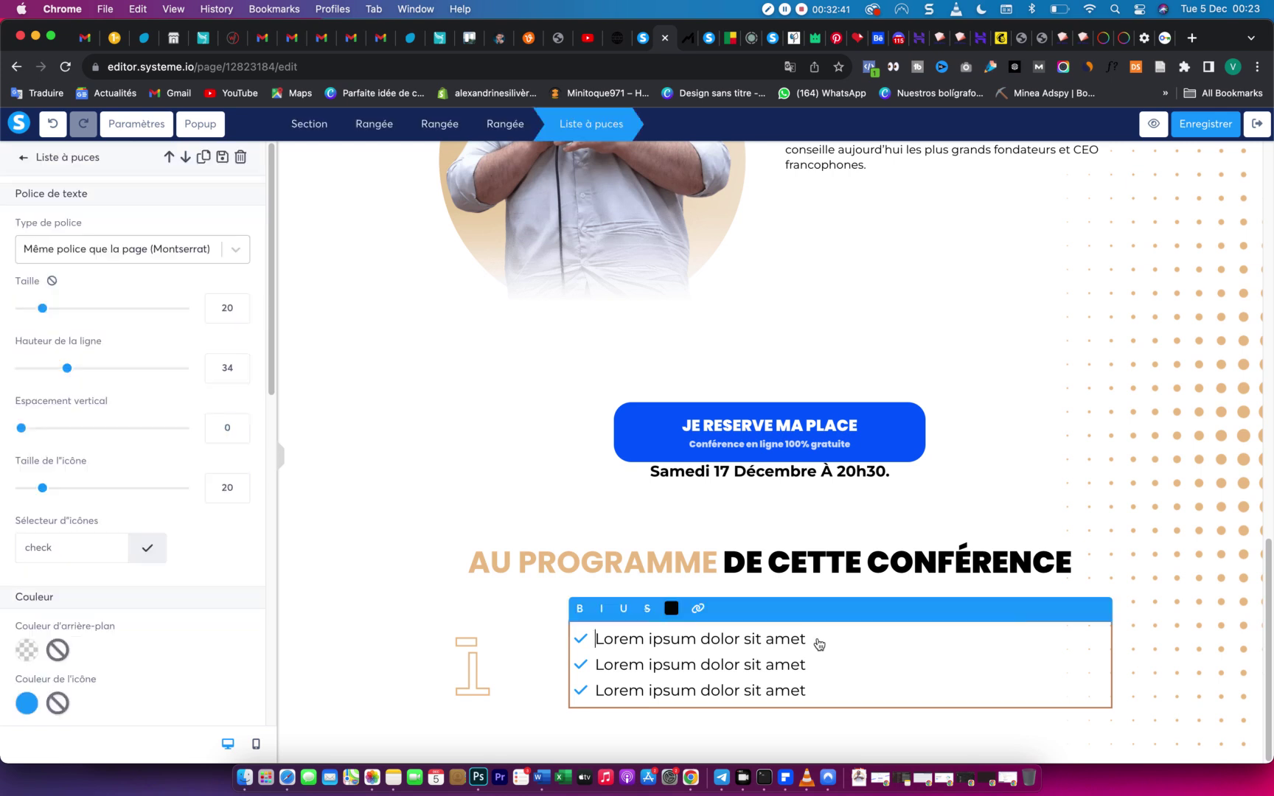
pyautogui.moveTo(815, 638); pyautogui.dragTo(853, 708)
pyautogui.press('BackSpace')
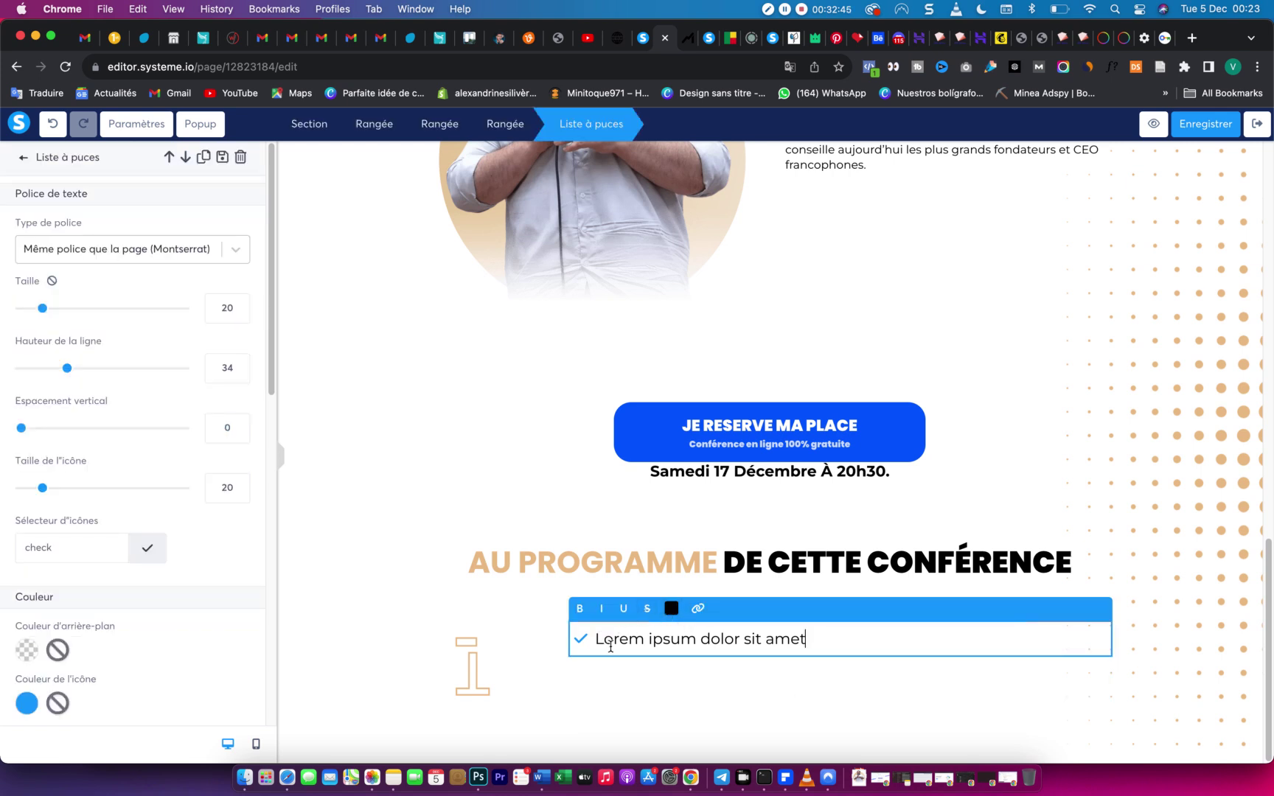
pyautogui.click(148, 555)
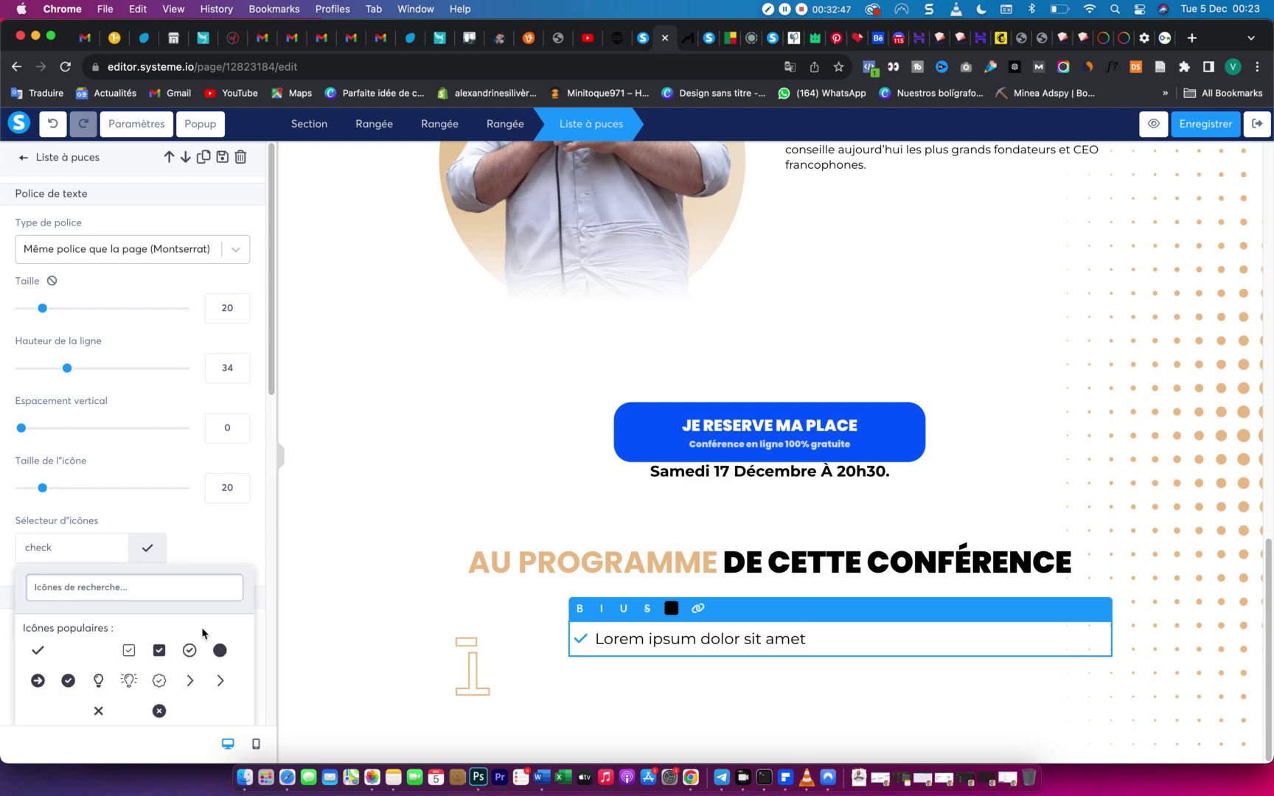
pyautogui.scroll(-10, 225, 597)
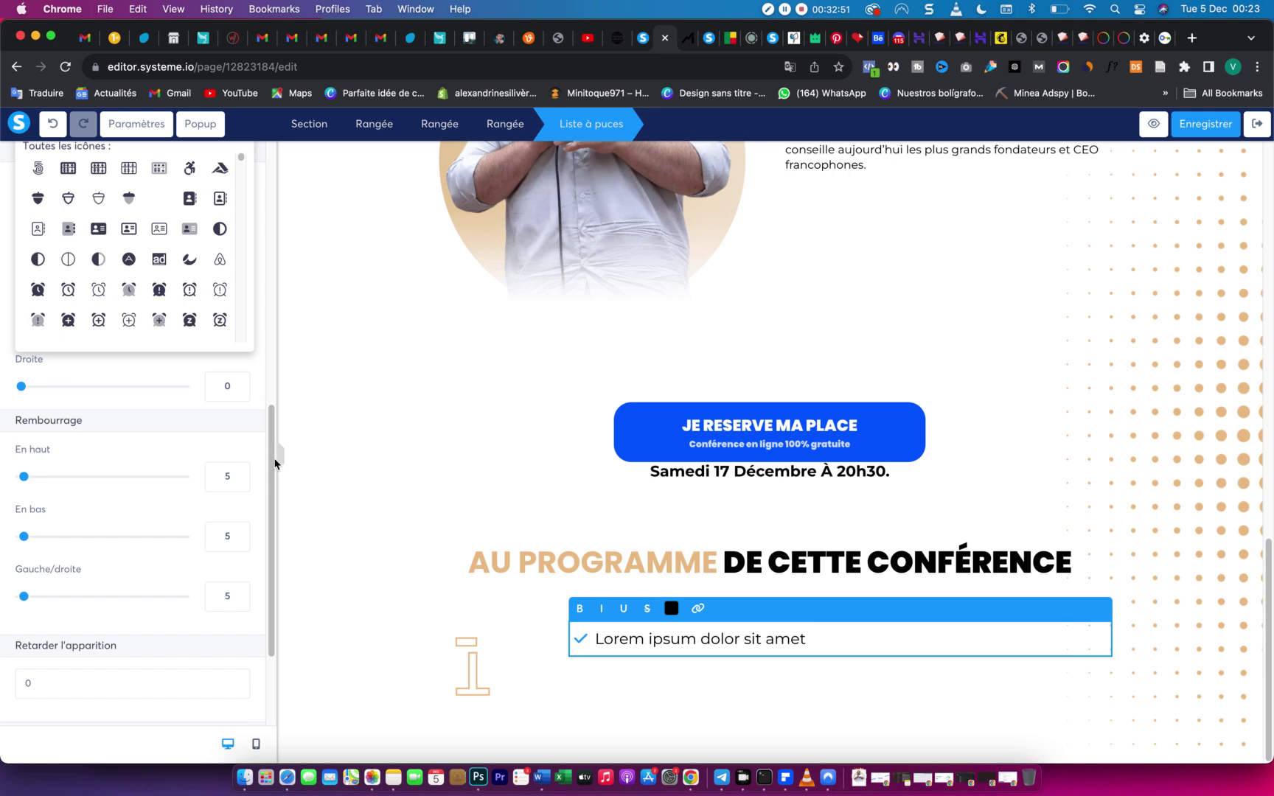
pyautogui.moveTo(275, 463); pyautogui.dragTo(274, 320)
# Set the bullet list's icon colour to the saved beige EAC18C.
pyautogui.scroll(3, 165, 290)
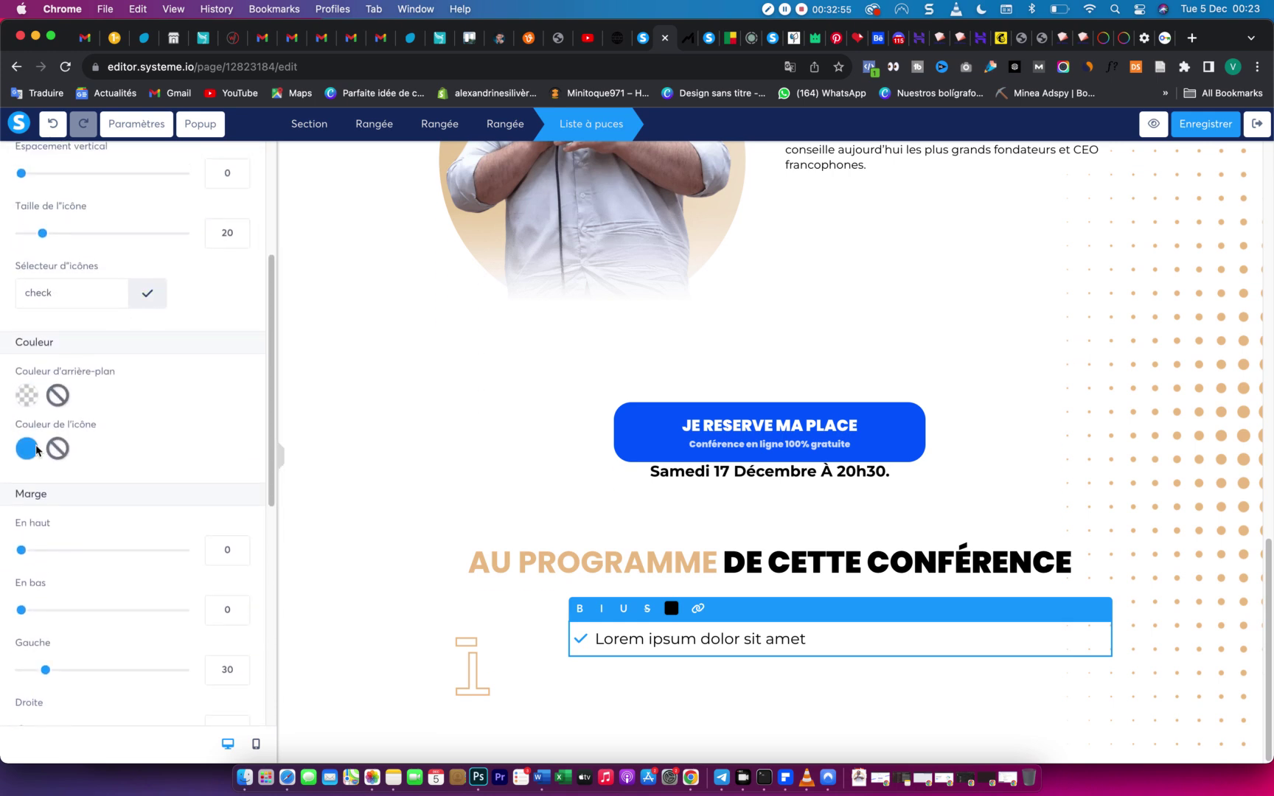
pyautogui.click(35, 450)
pyautogui.click(87, 577)
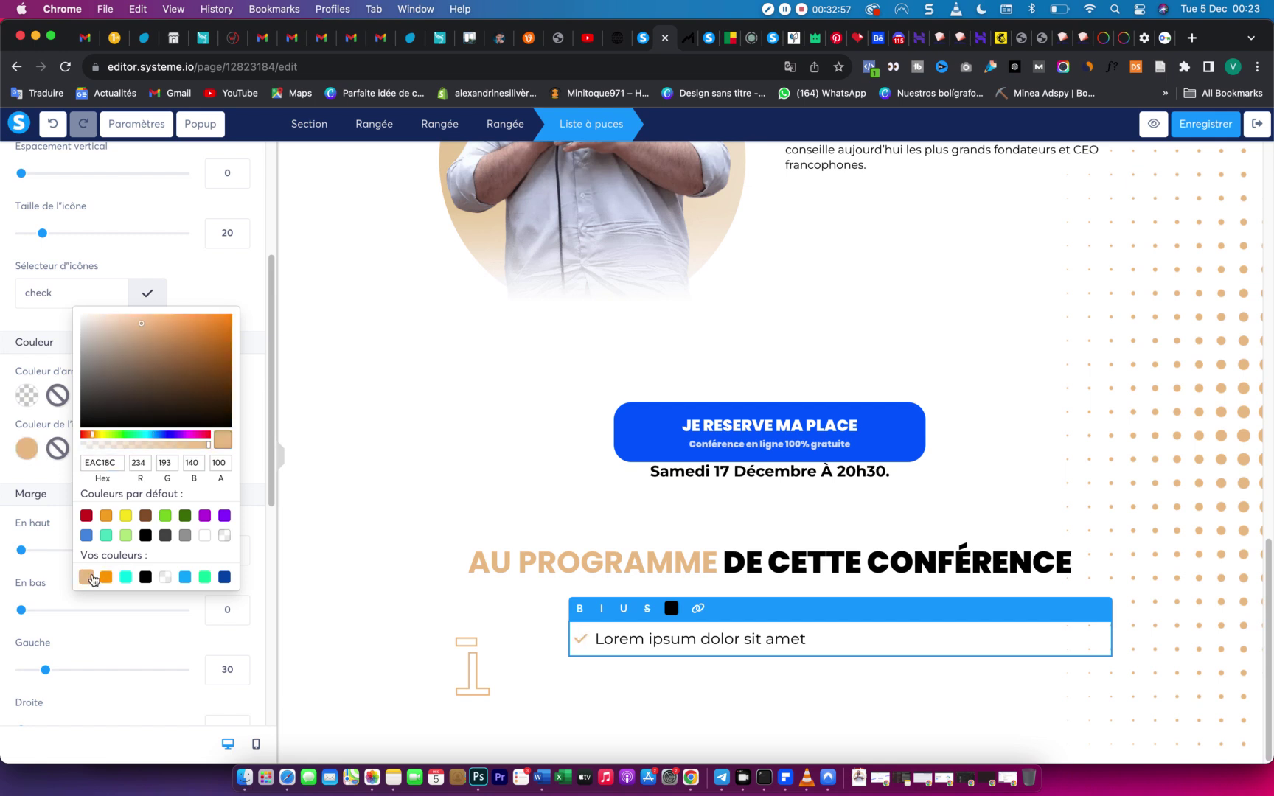
# Change the bullet list's icon to arrow-square-right and set the icon size to 58.
pyautogui.click(147, 295)
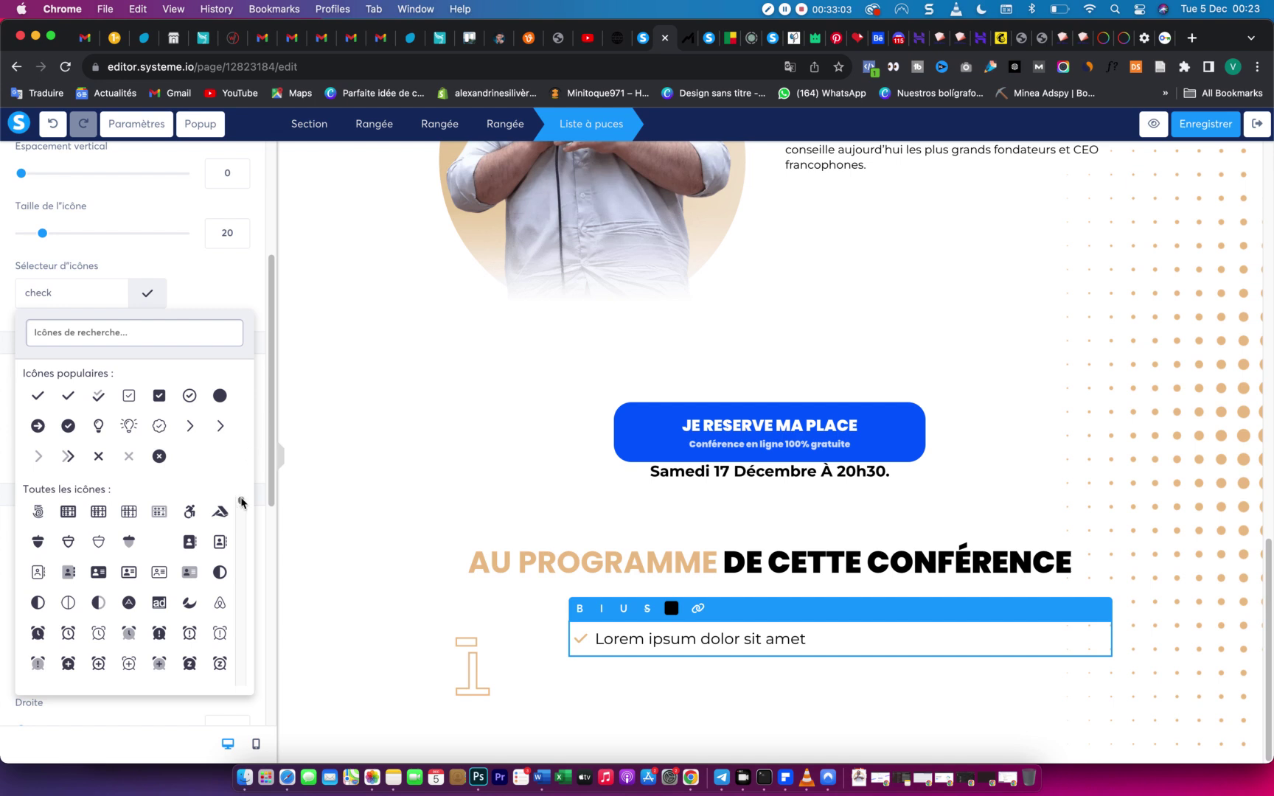
pyautogui.moveTo(241, 503); pyautogui.dragTo(242, 509)
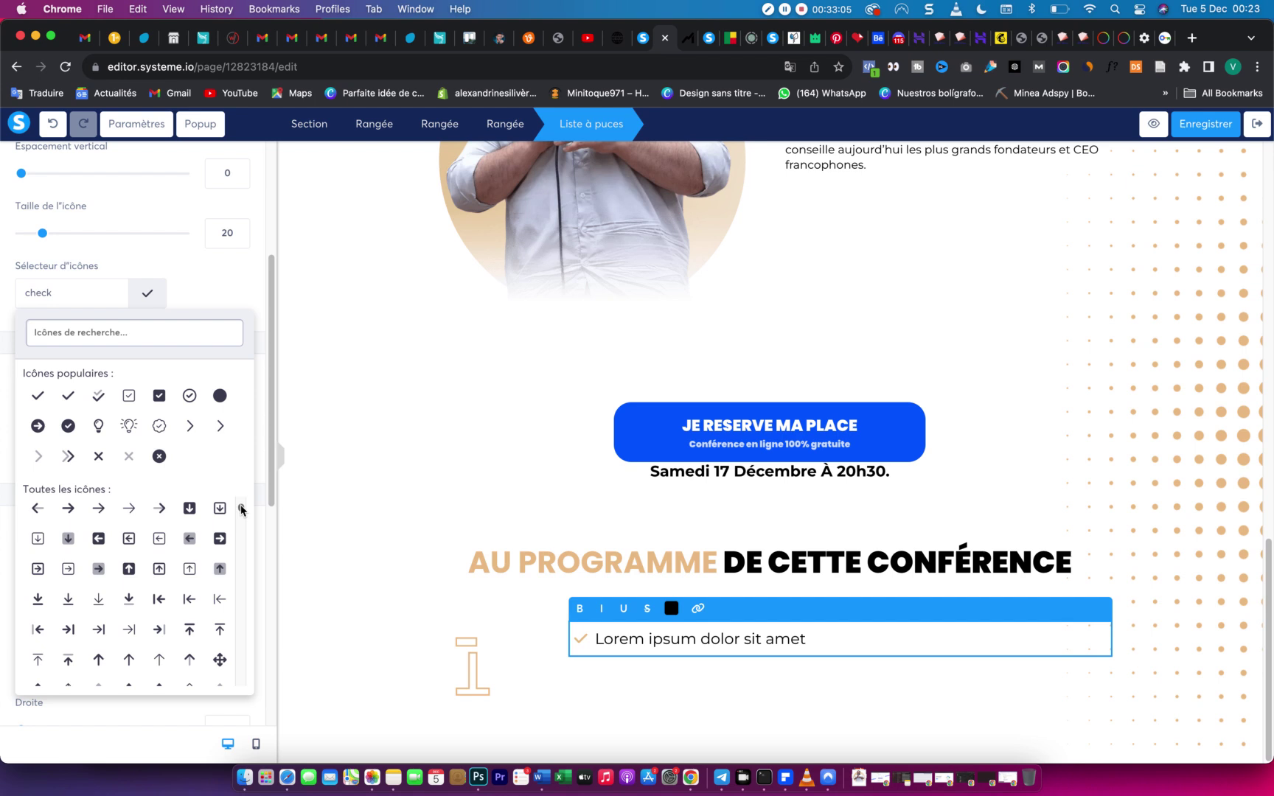
pyautogui.click(110, 570)
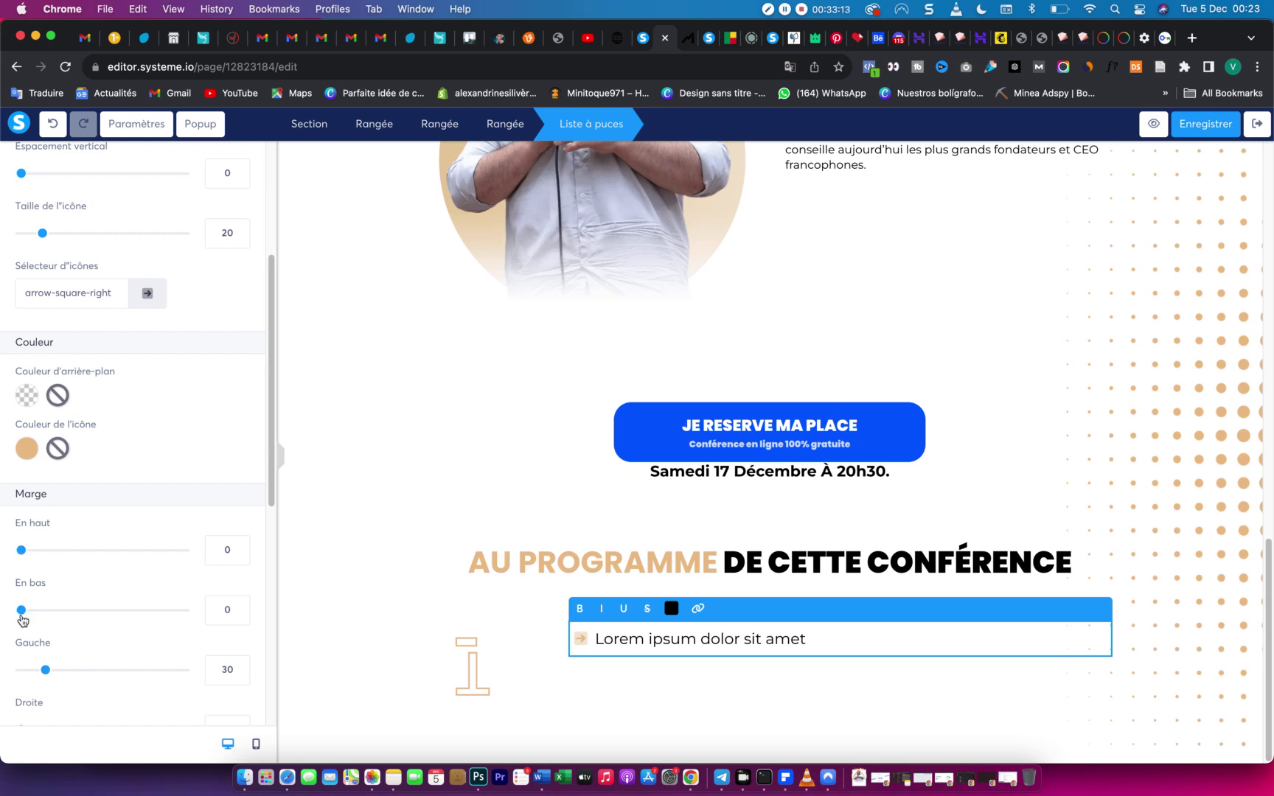
pyautogui.scroll(1, 96, 509)
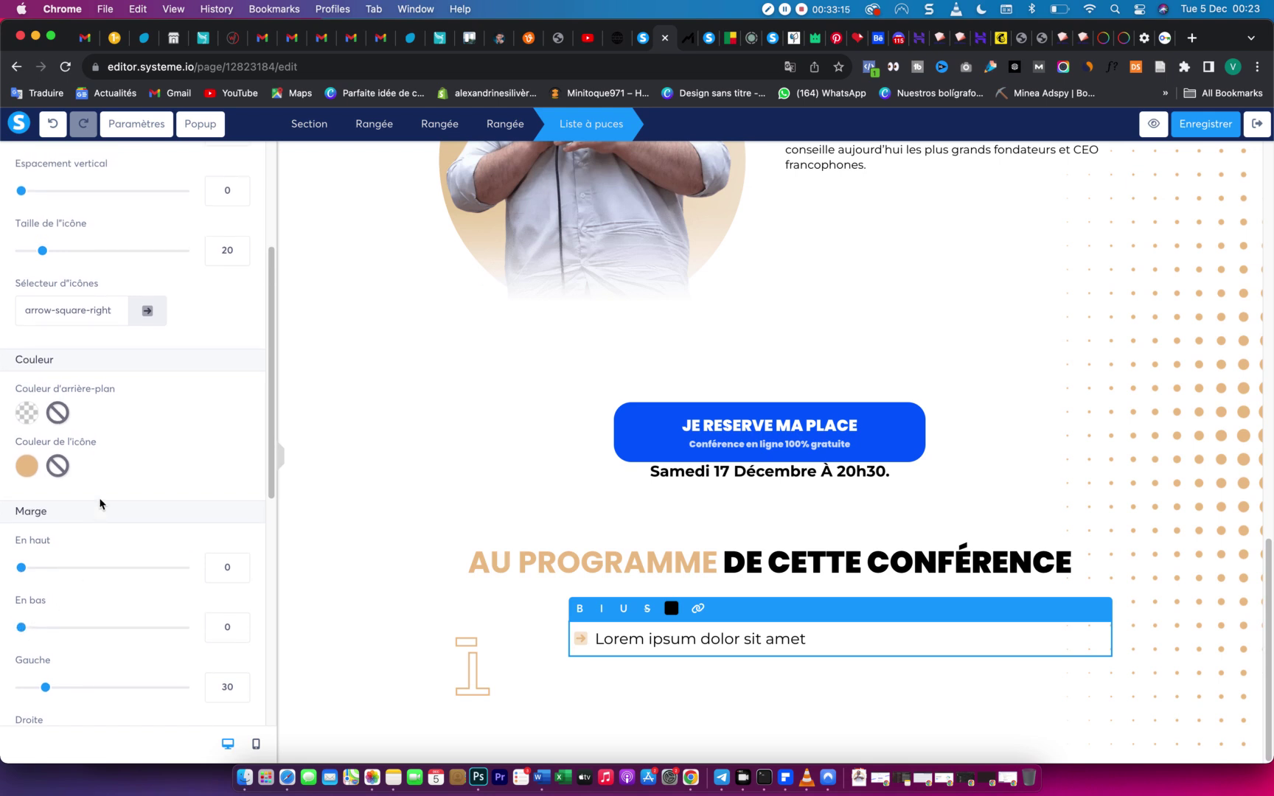
pyautogui.moveTo(44, 263); pyautogui.dragTo(112, 266)
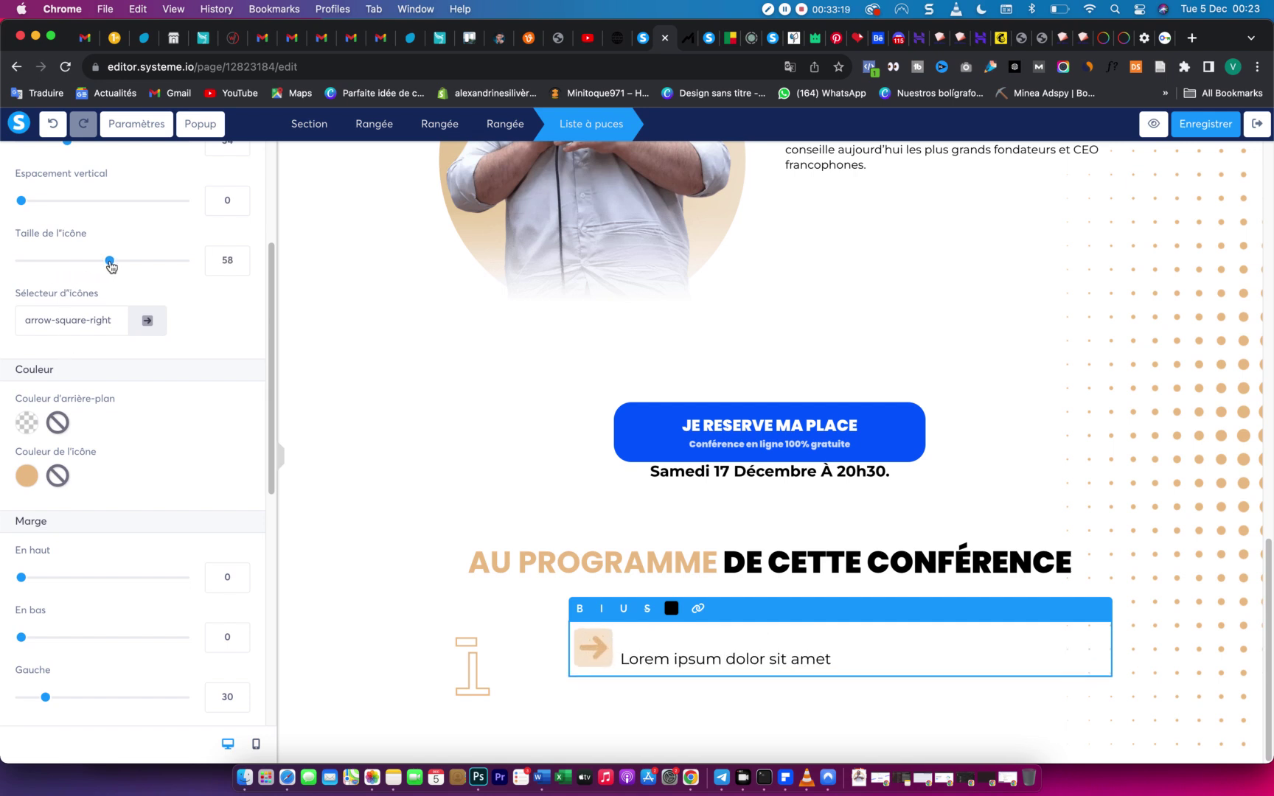
# Align the number image in the narrow column to the right.
pyautogui.click(485, 662)
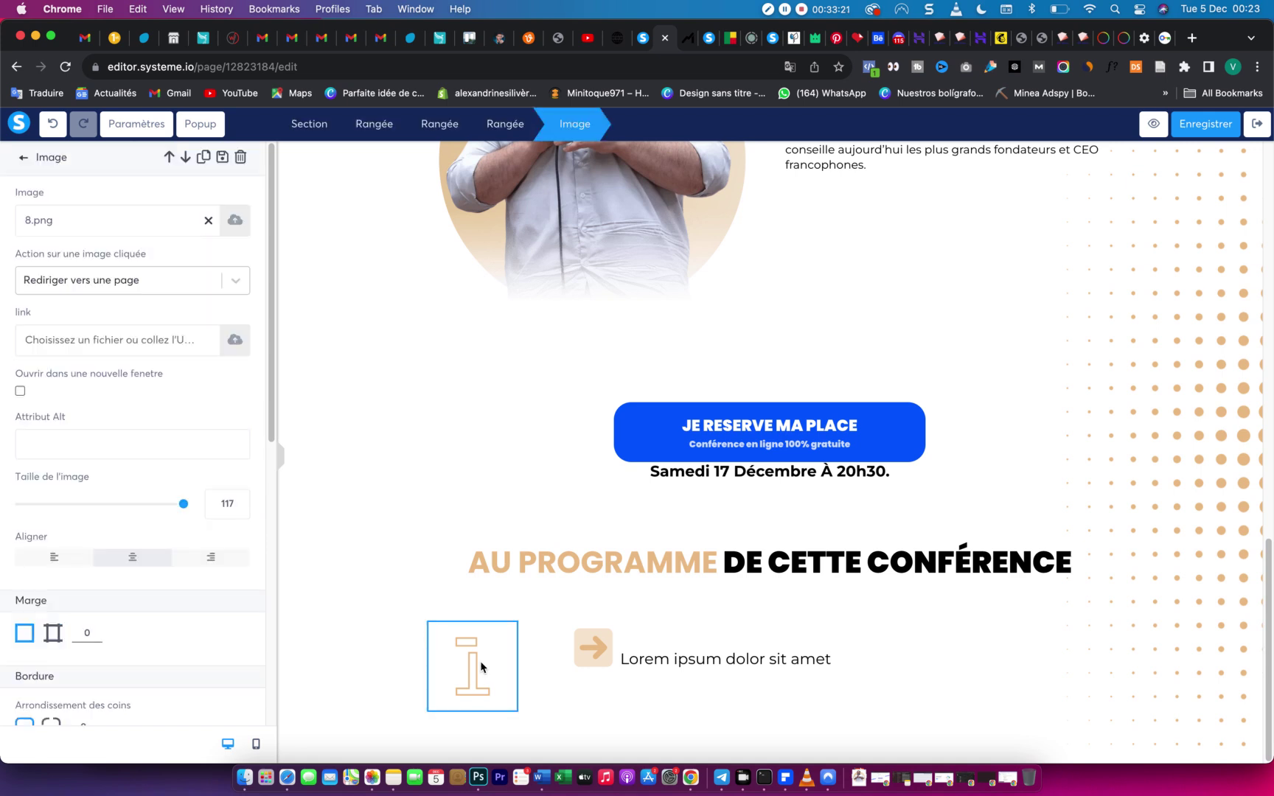
pyautogui.click(424, 652)
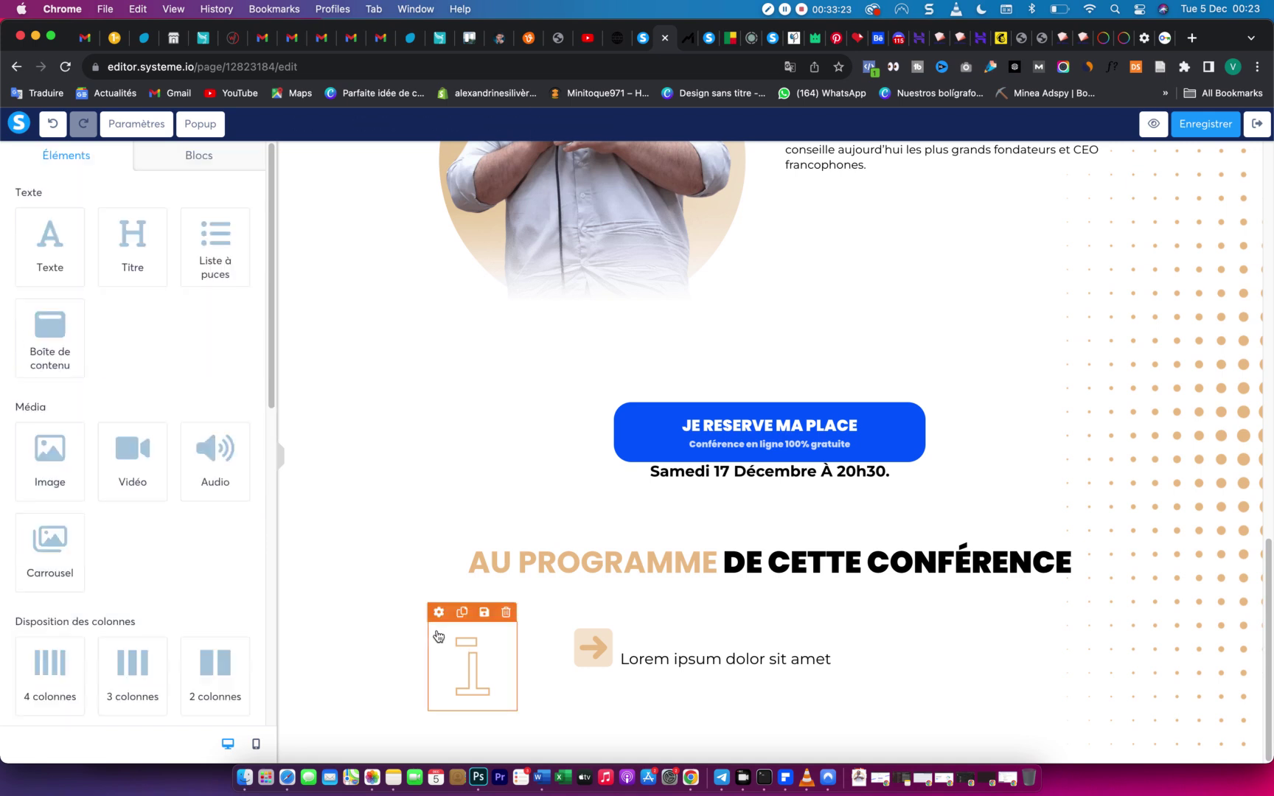
pyautogui.click(436, 636)
pyautogui.scroll(-5, 174, 521)
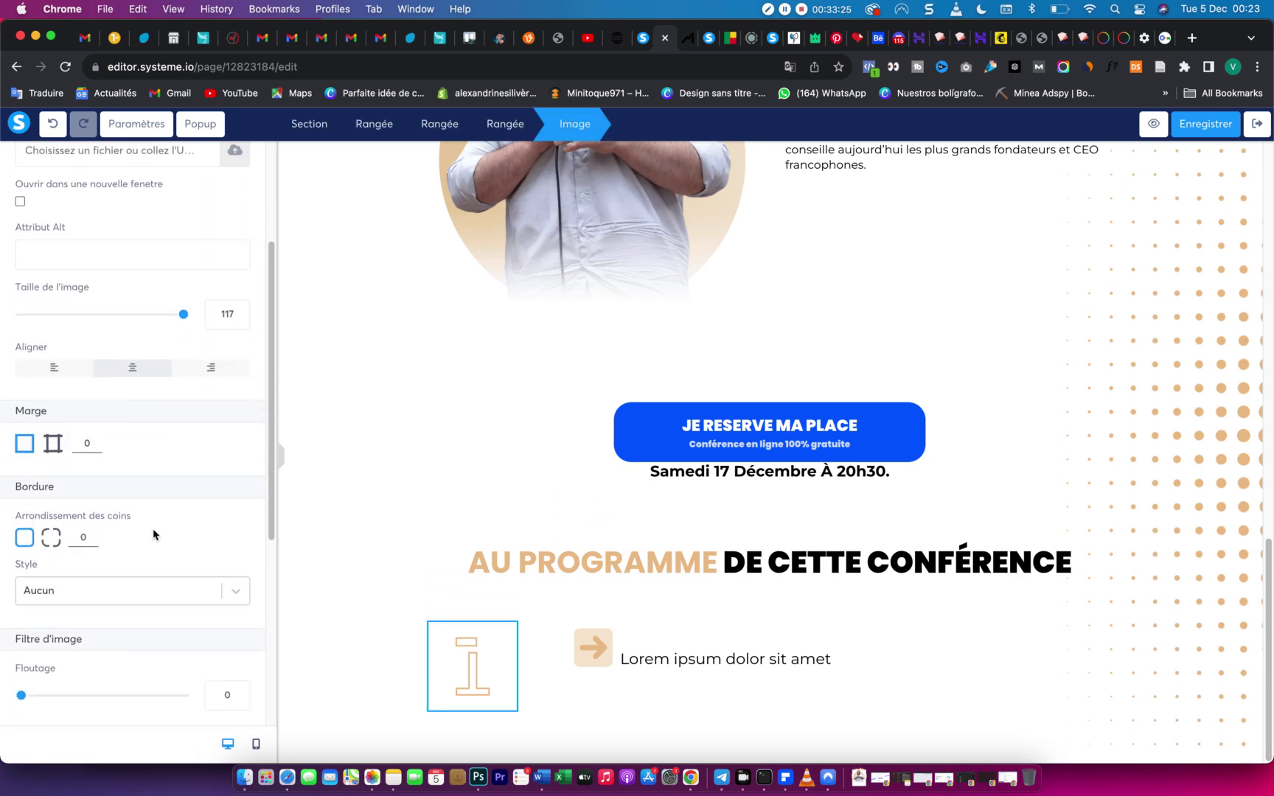
pyautogui.scroll(1, 152, 535)
pyautogui.click(214, 305)
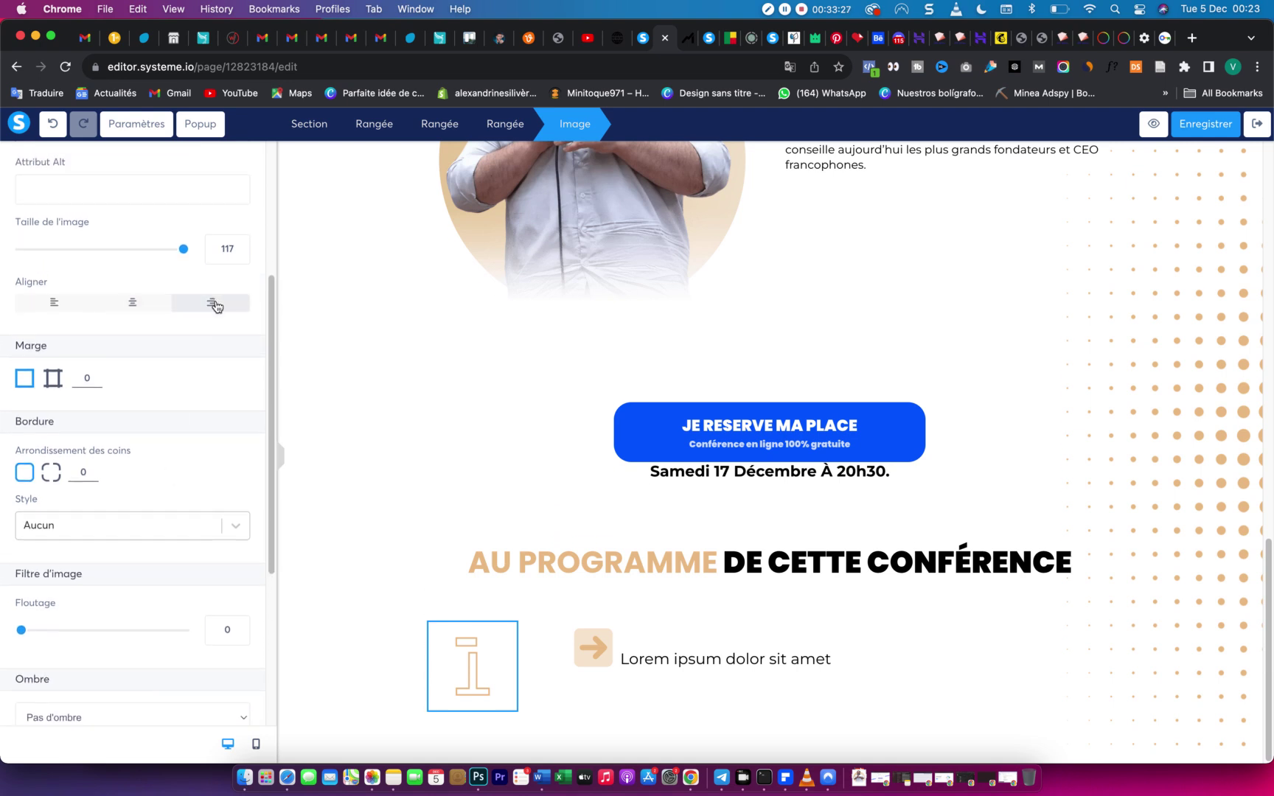
pyautogui.click(551, 681)
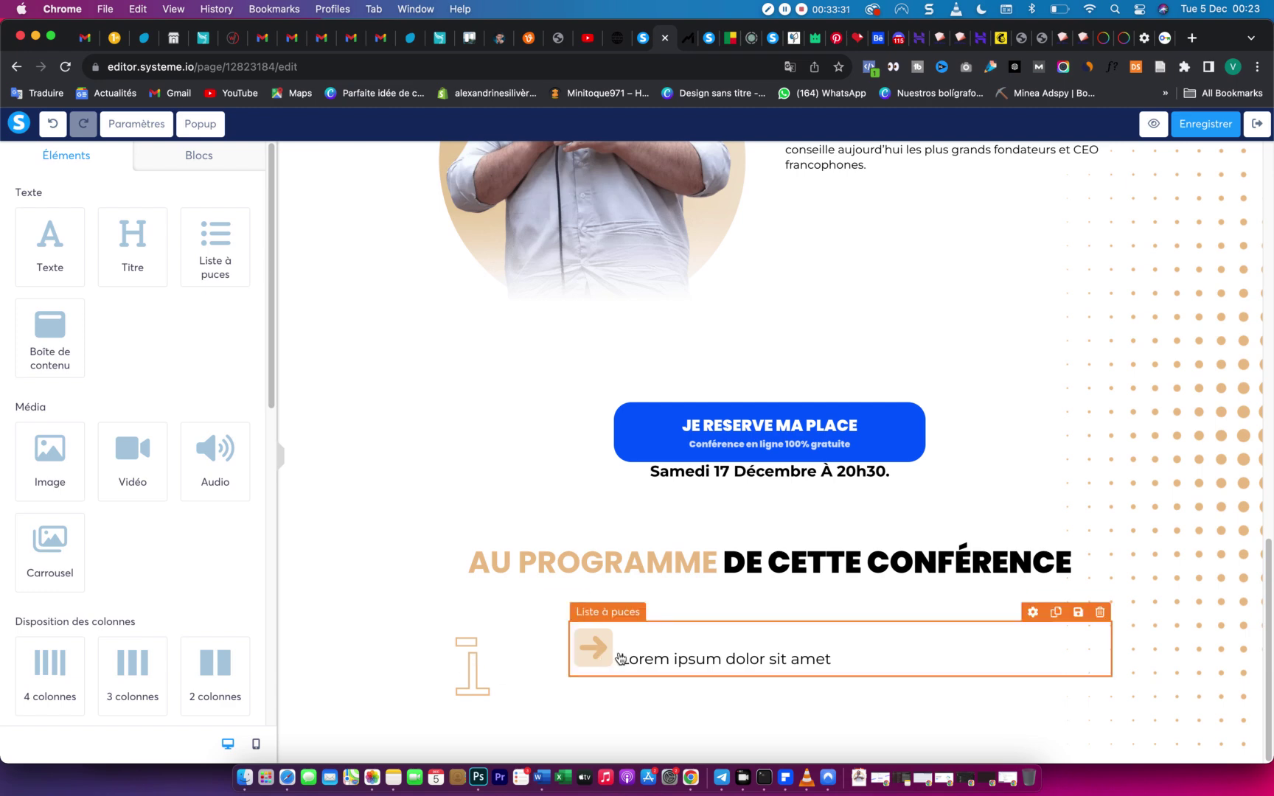
# Replace the bullet's placeholder text with the first programme point, "L'opportunité business de ces prochains mois", copied from the original Mindeo page.
pyautogui.click(719, 660)
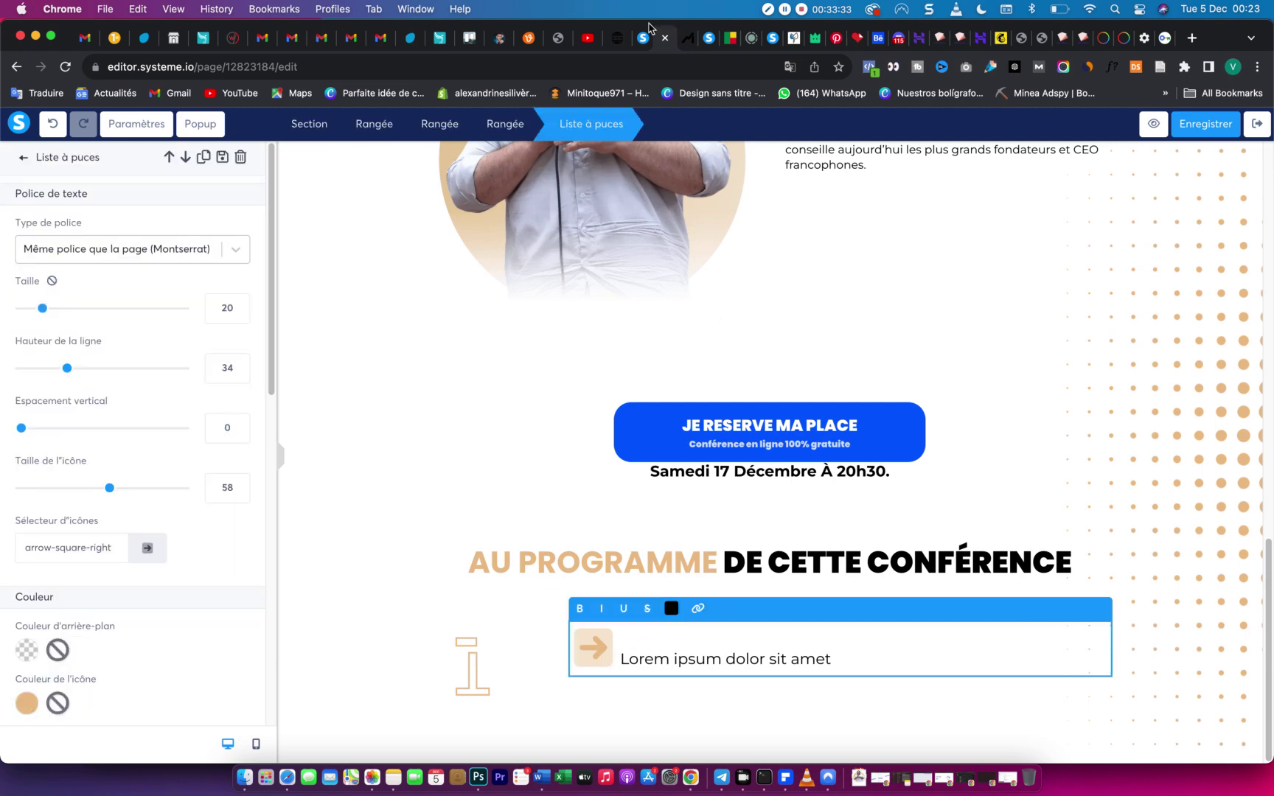
pyautogui.click(689, 42)
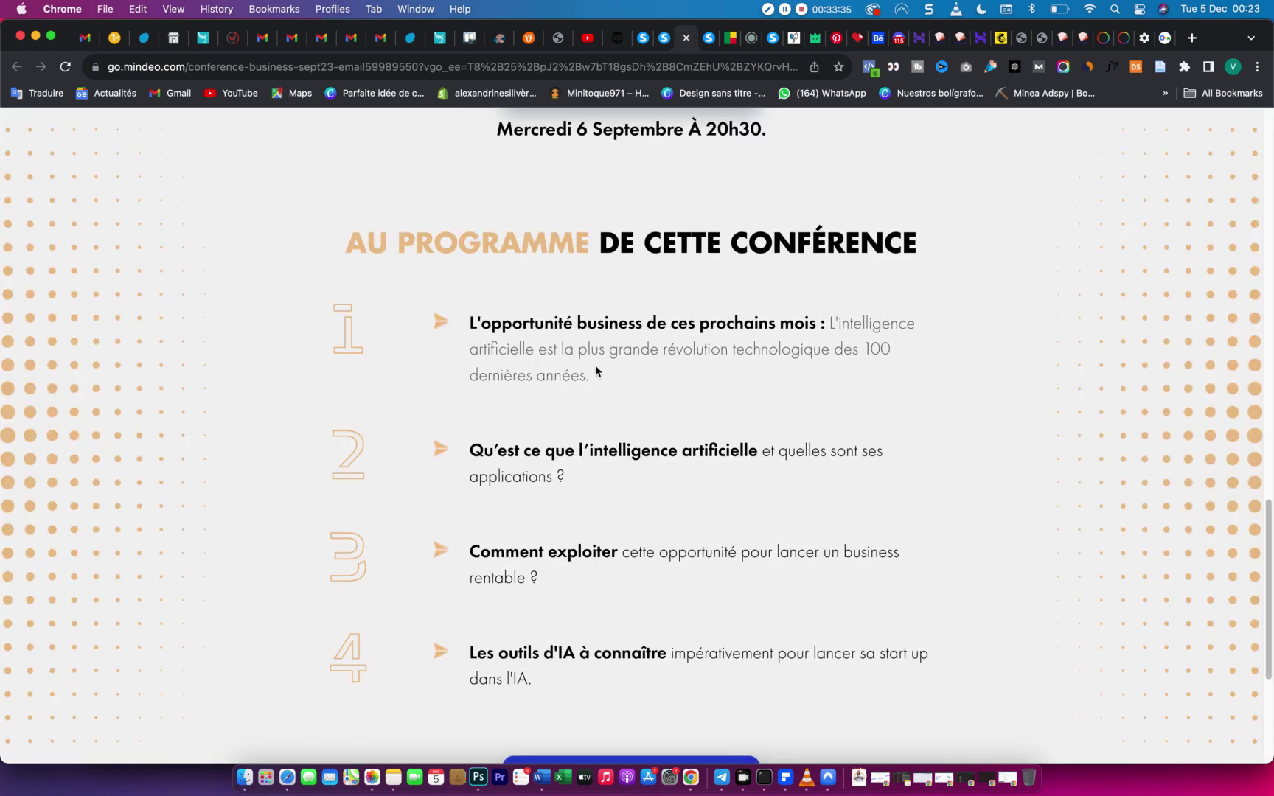
pyautogui.moveTo(594, 376); pyautogui.dragTo(469, 325)
pyautogui.press('super+c')
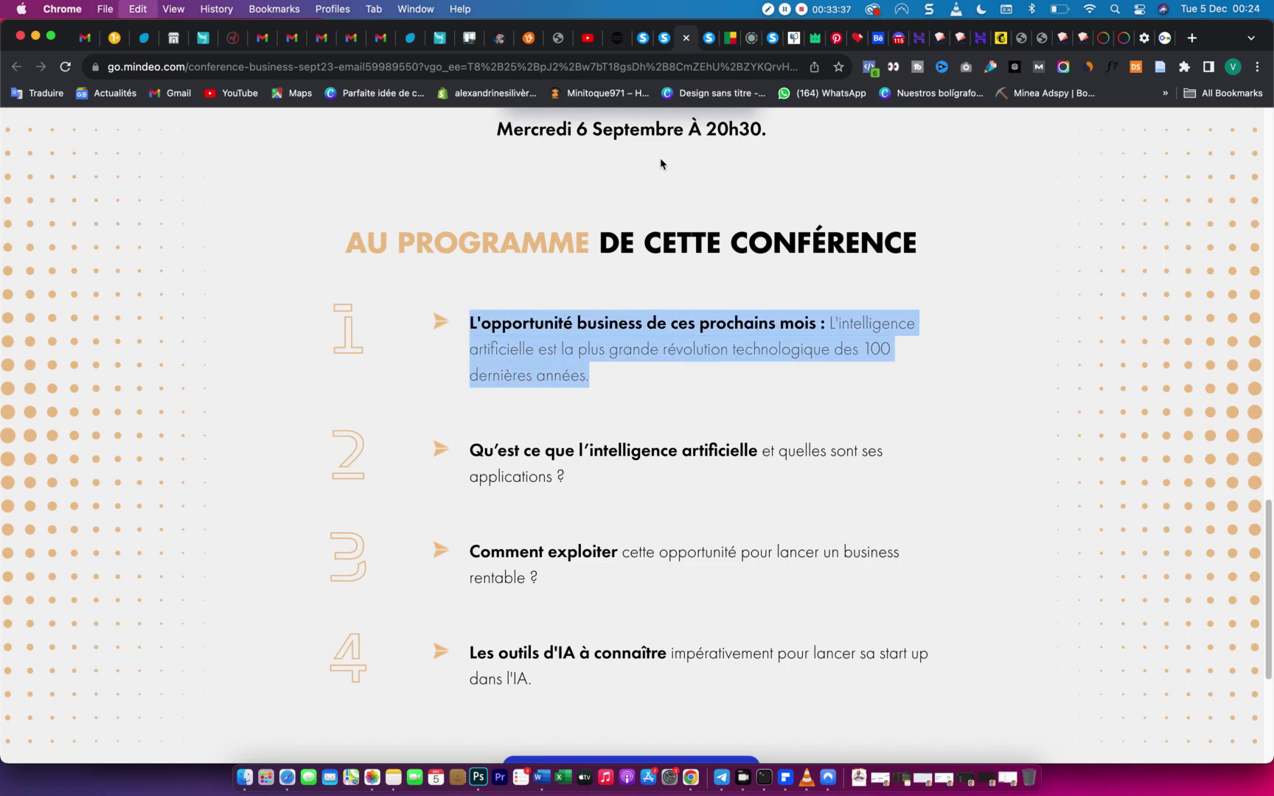
pyautogui.click(664, 38)
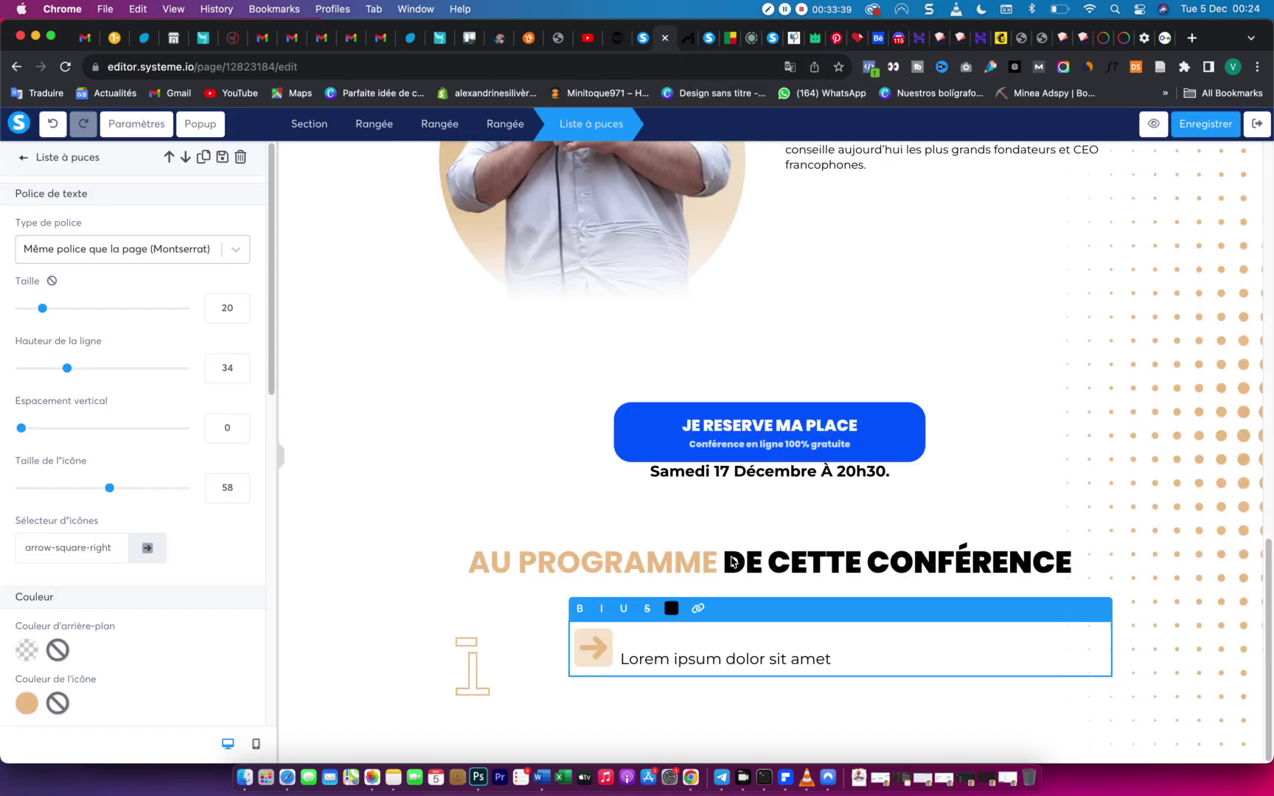
pyautogui.moveTo(621, 659); pyautogui.dragTo(874, 661)
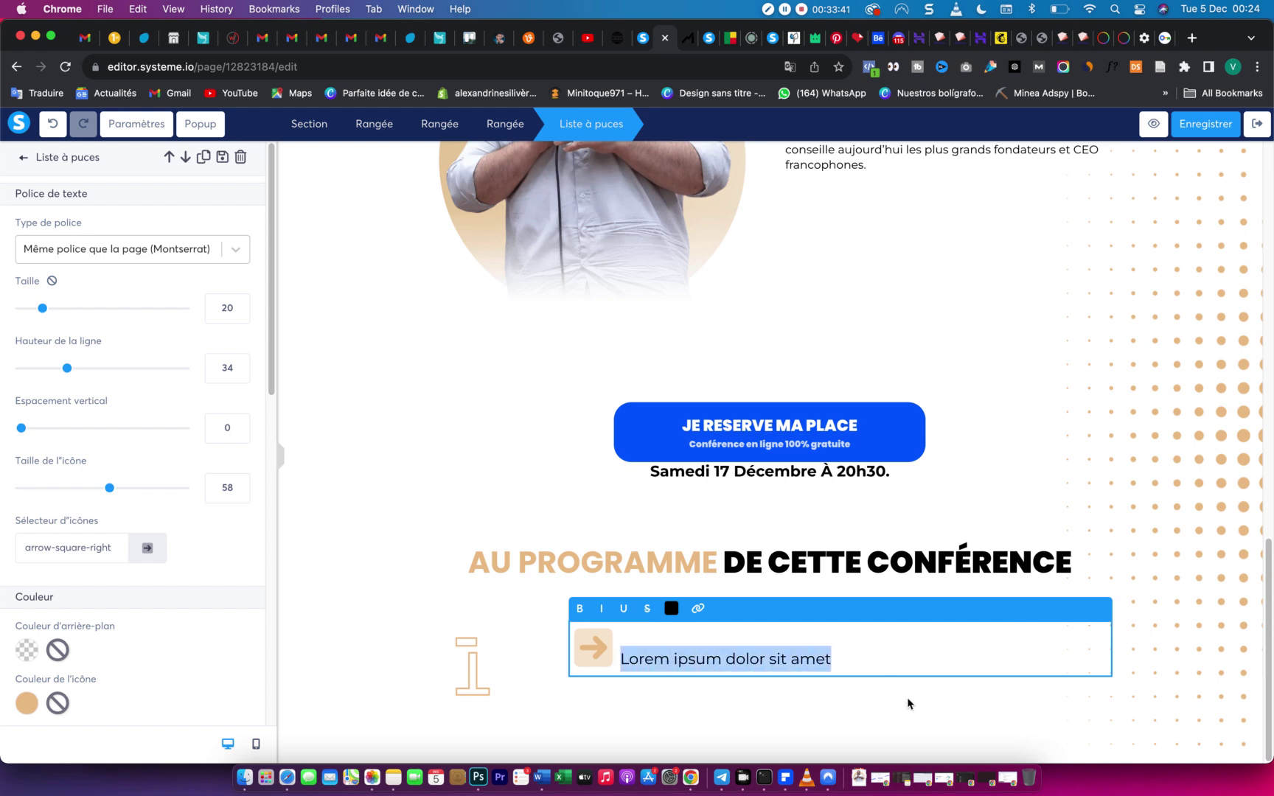
pyautogui.press('super+v')
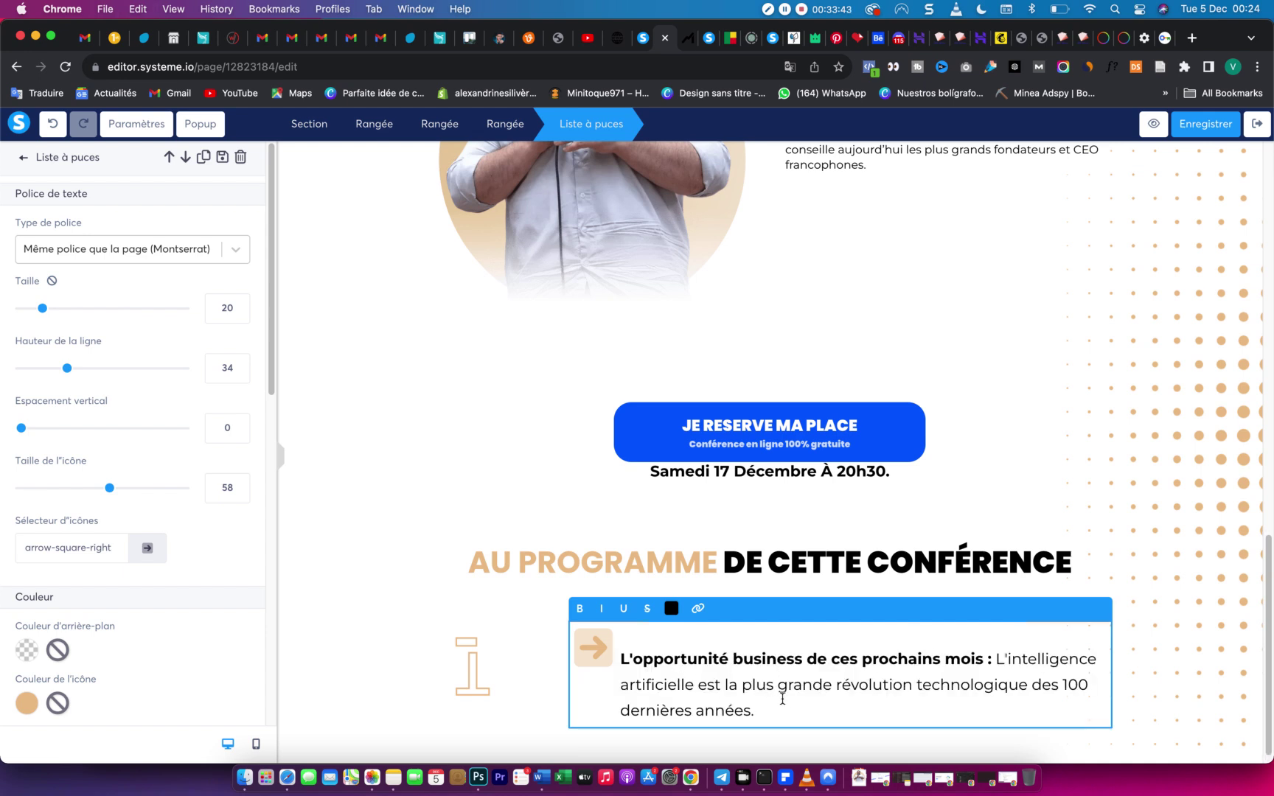
# Reduce the bullet list's icon size to 32 and its line height to 31.
pyautogui.scroll(-1, 706, 681)
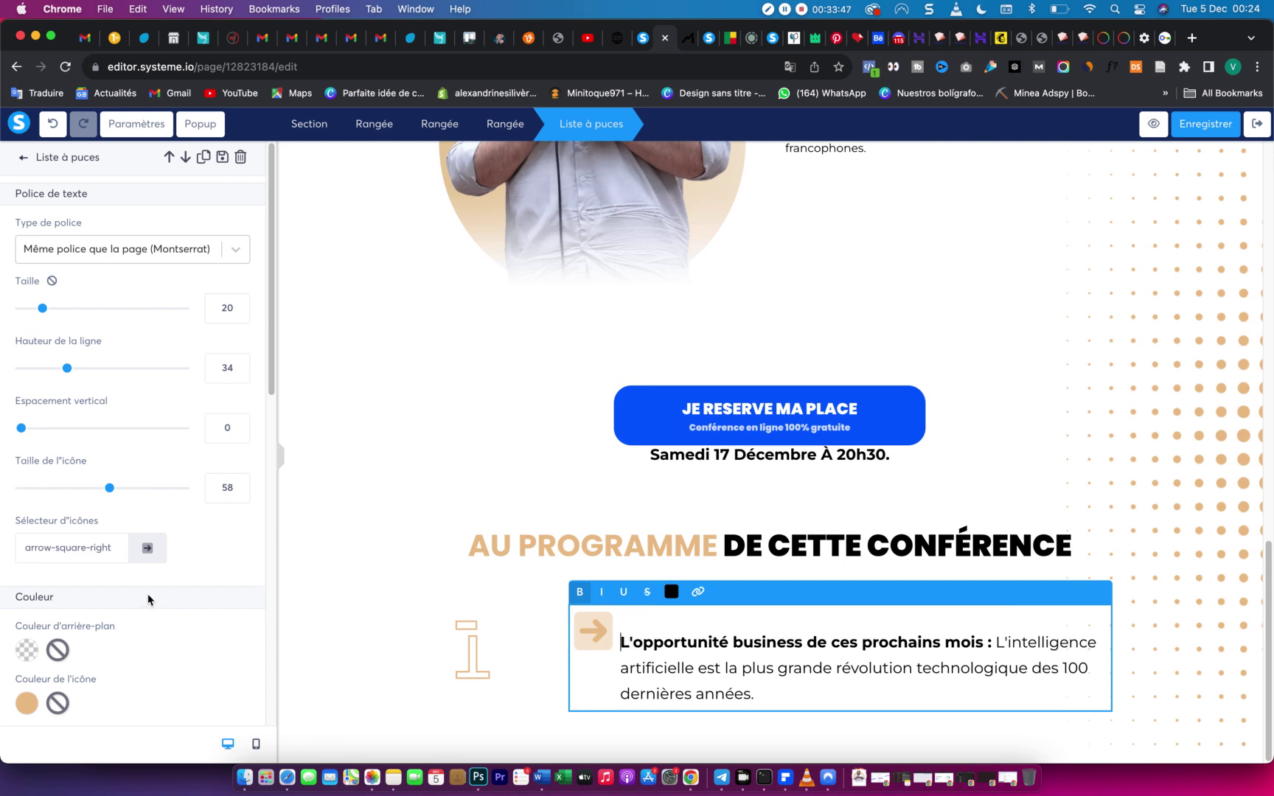
pyautogui.moveTo(108, 492); pyautogui.dragTo(64, 490)
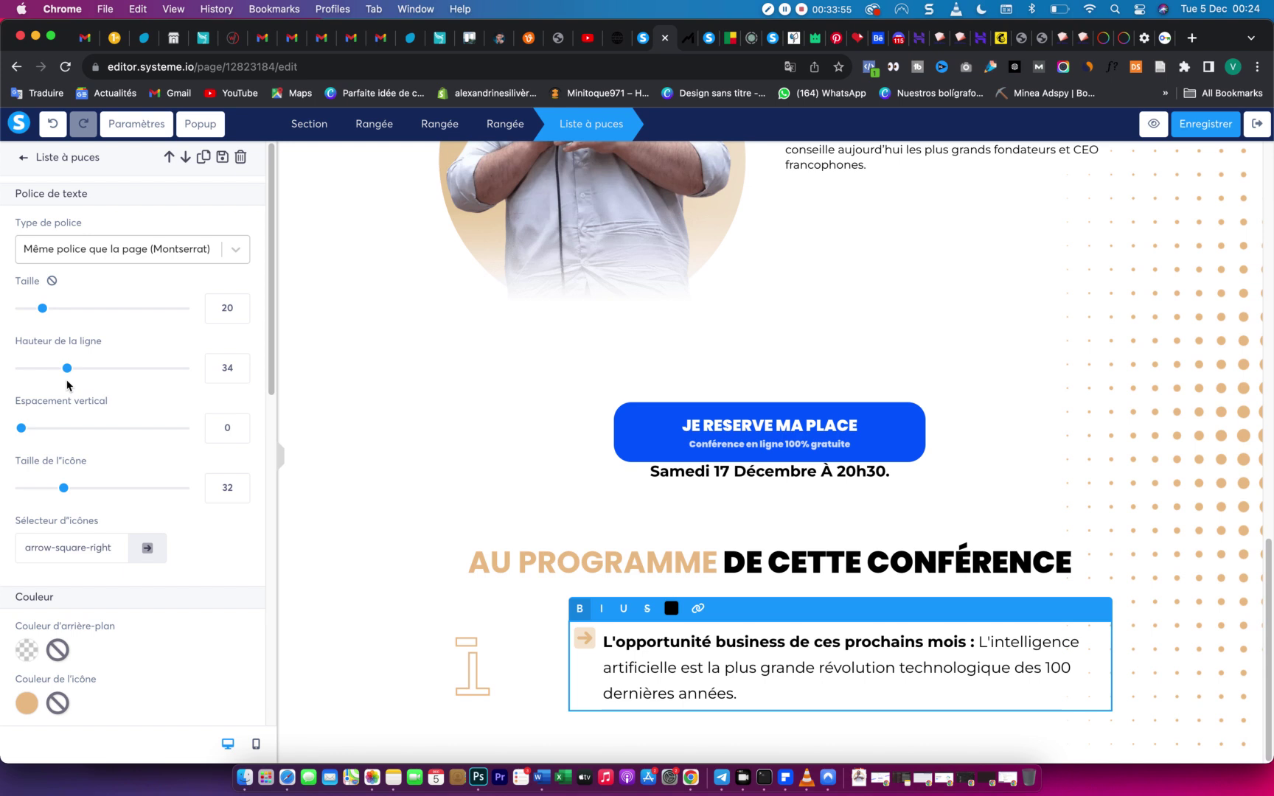
pyautogui.moveTo(68, 370)
pyautogui.mouseDown()
pyautogui.moveTo(47, 369)
pyautogui.moveTo(65, 368)
pyautogui.mouseUp()
# Try smaller text sizes on the bullet list and set the size to 19.
pyautogui.moveTo(43, 310); pyautogui.dragTo(40, 313)
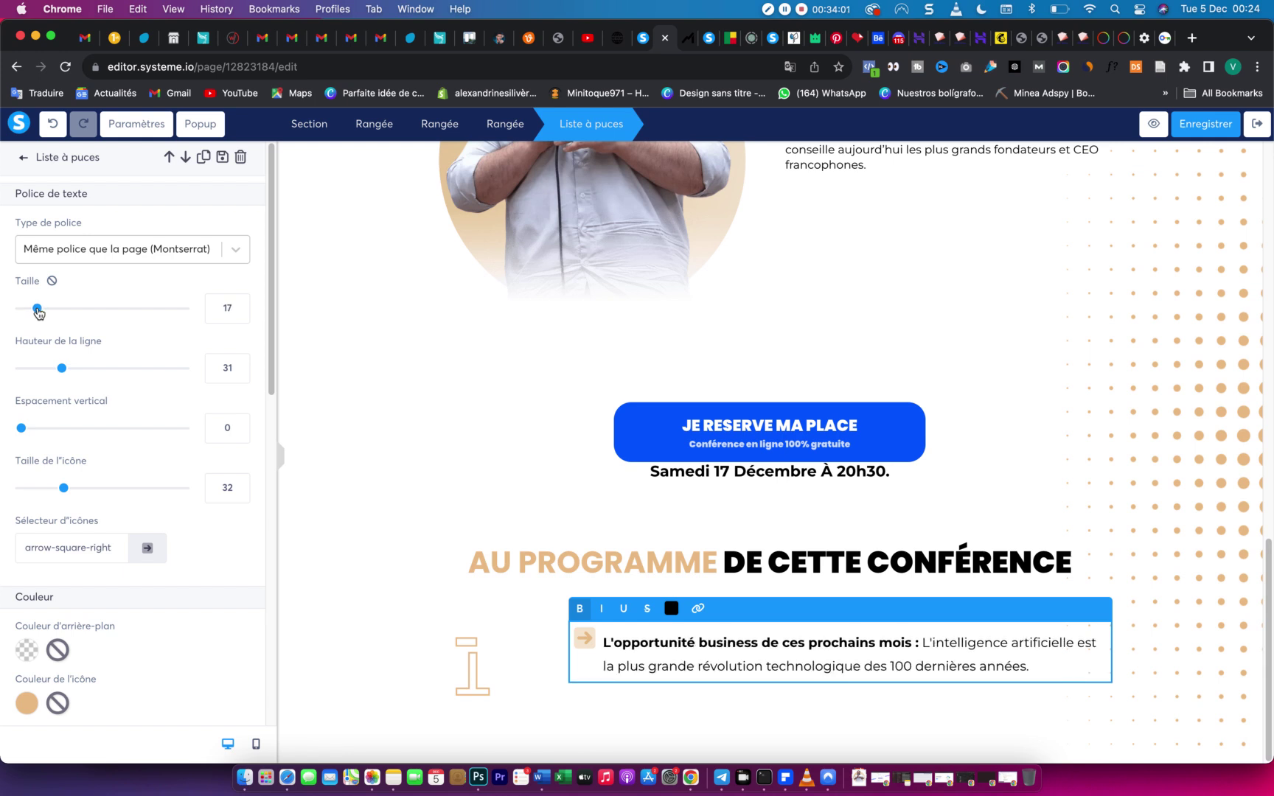
pyautogui.click(238, 305)
pyautogui.click(239, 305)
pyautogui.click(238, 306)
pyautogui.click(238, 305)
pyautogui.click(239, 305)
pyautogui.click(238, 314)
pyautogui.click(239, 314)
pyautogui.click(239, 316)
pyautogui.click(239, 315)
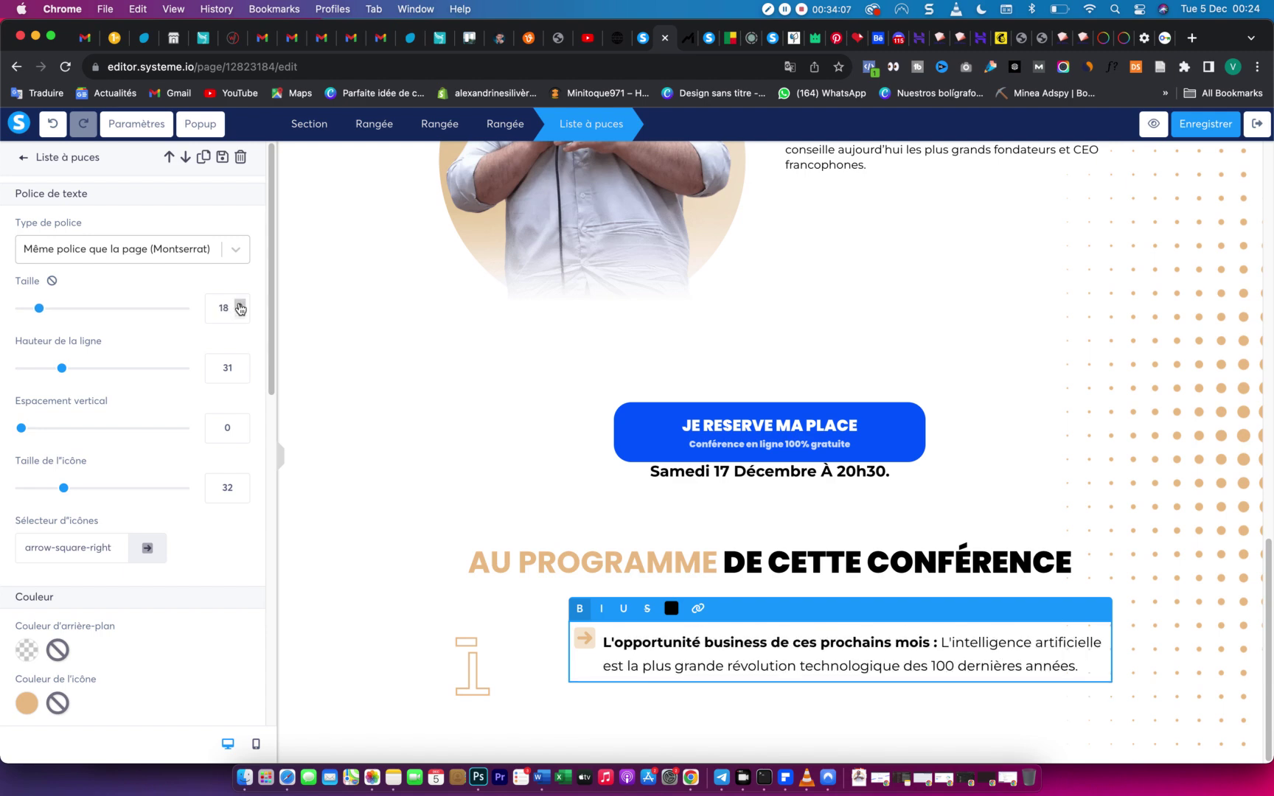
pyautogui.click(240, 305)
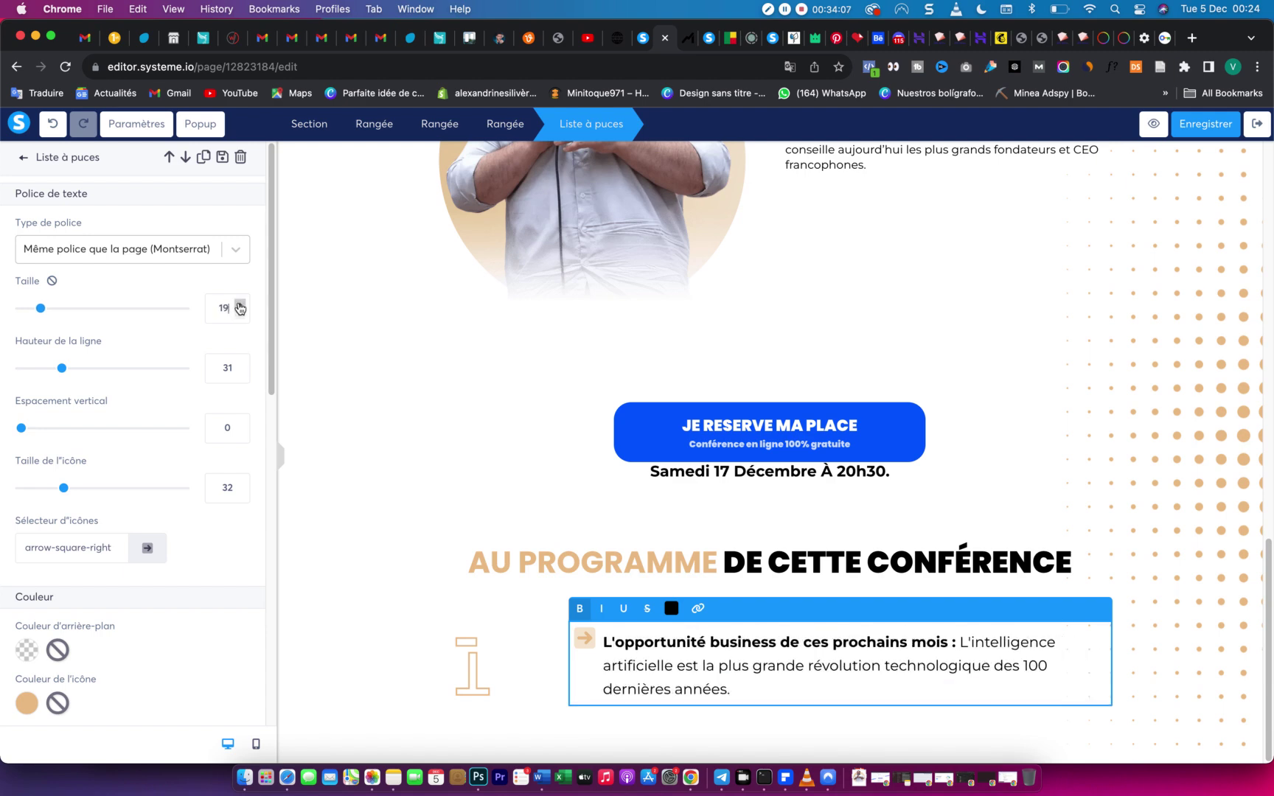
# Compare the bullet with the programme section of the original Mindeo page, and save the edited page.
pyautogui.click(692, 46)
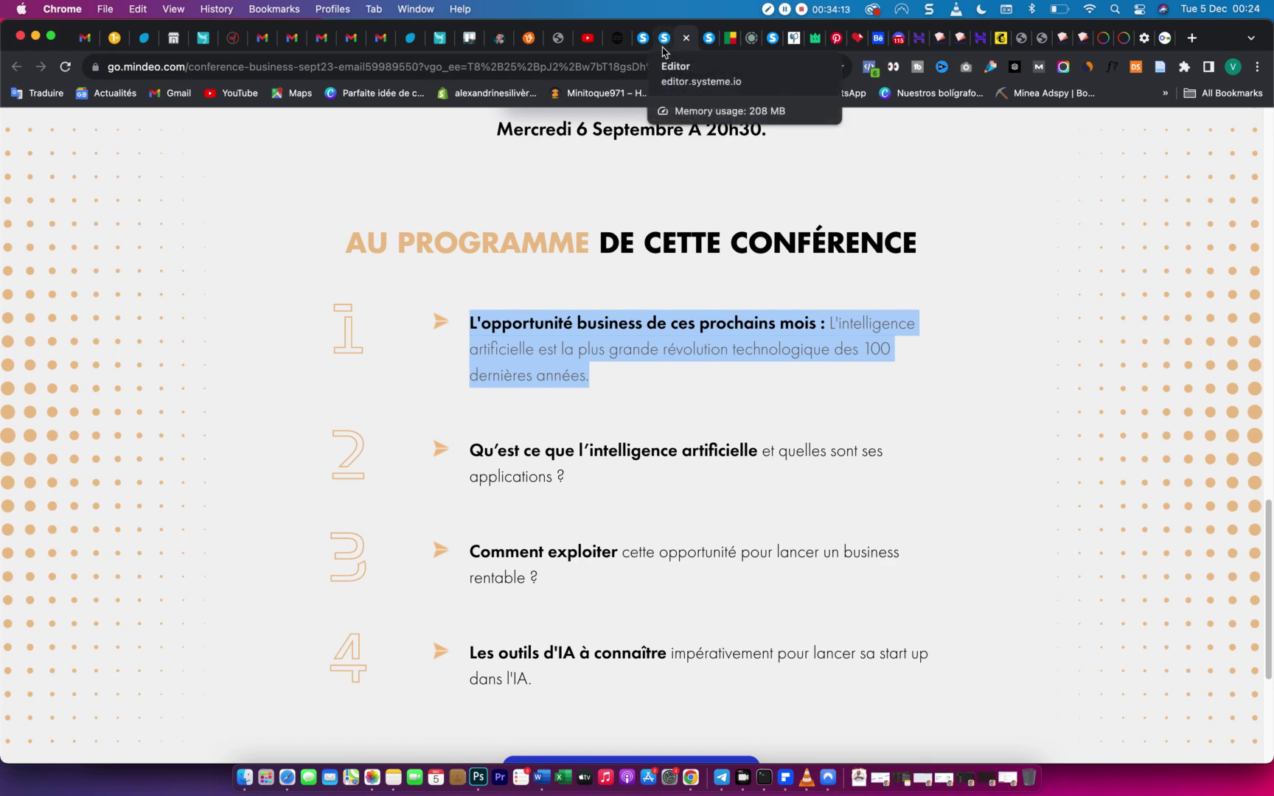
pyautogui.click(662, 48)
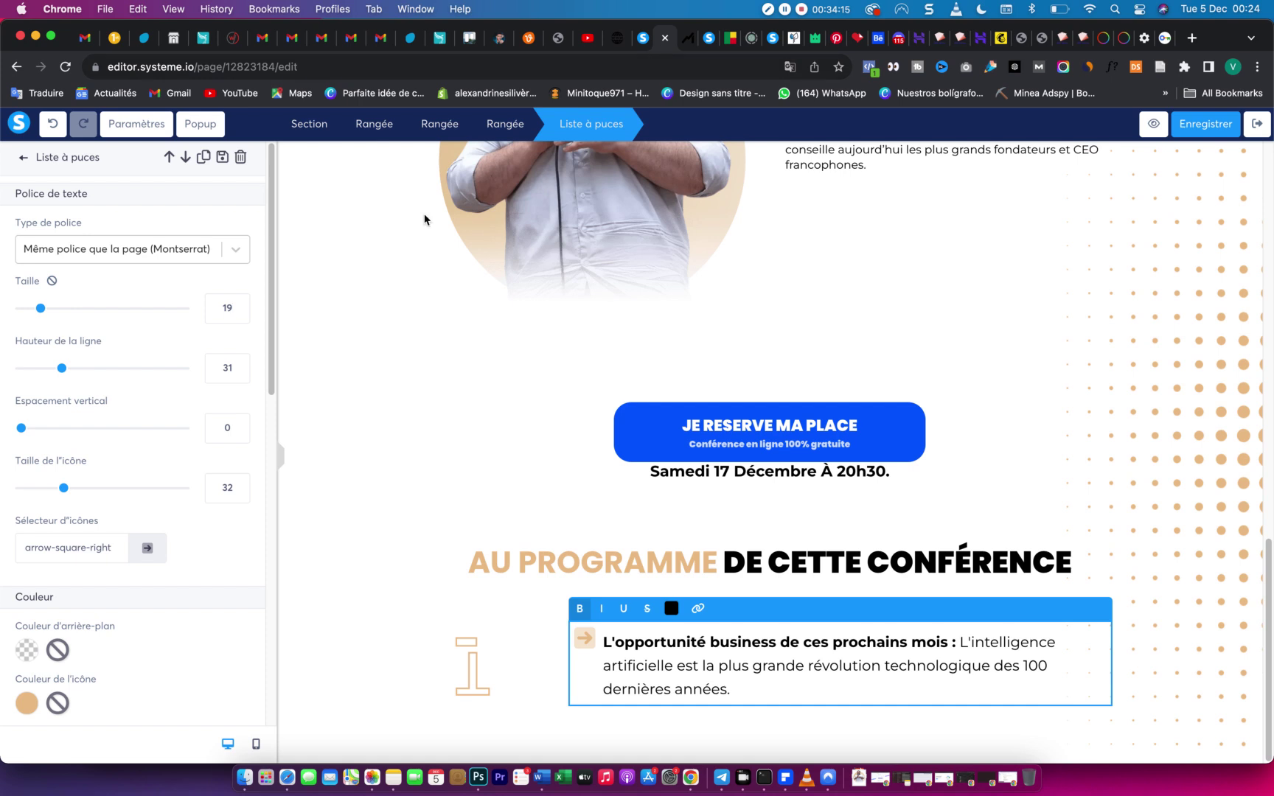
pyautogui.click(1218, 127)
# Set the bullet list's left margin to 0.
pyautogui.scroll(-5, 139, 606)
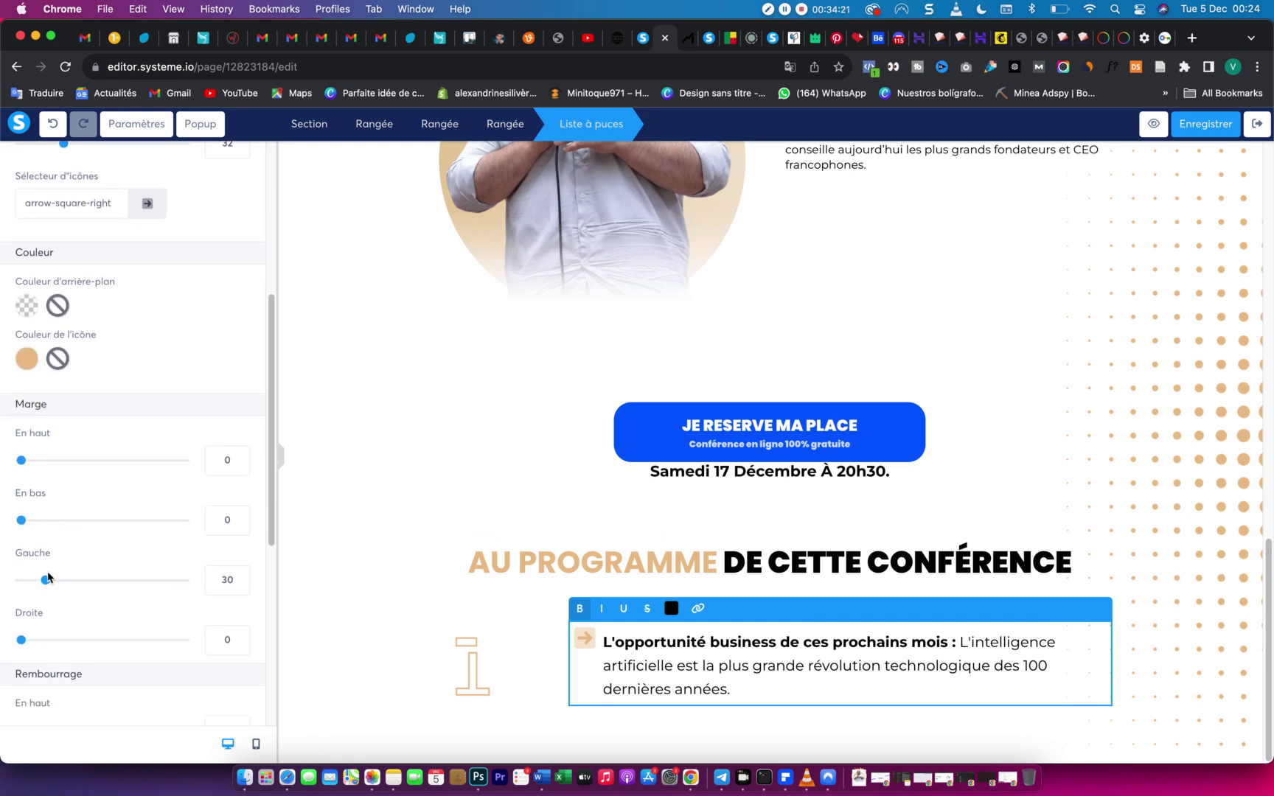
pyautogui.moveTo(41, 583); pyautogui.dragTo(5, 584)
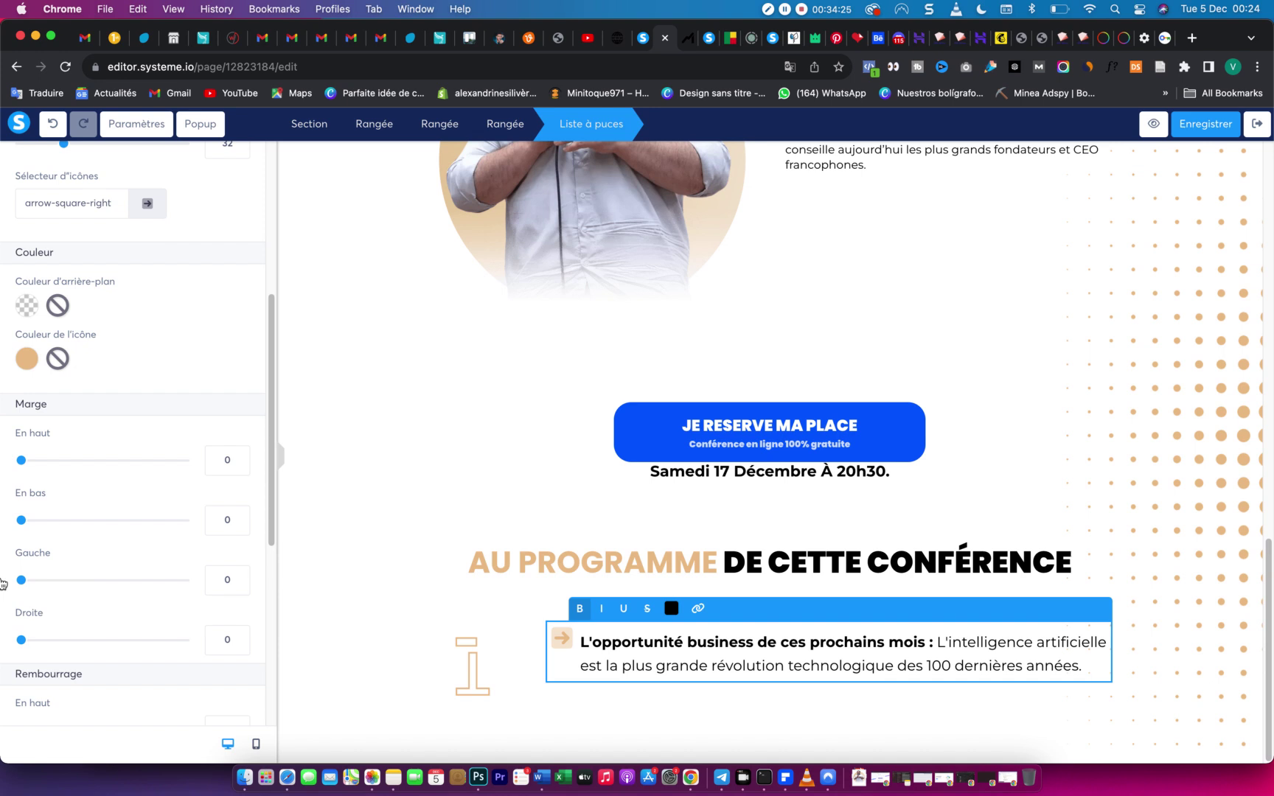
# Increase the bullet list's icon size to 39 and its text size to 20.
pyautogui.scroll(3, 96, 328)
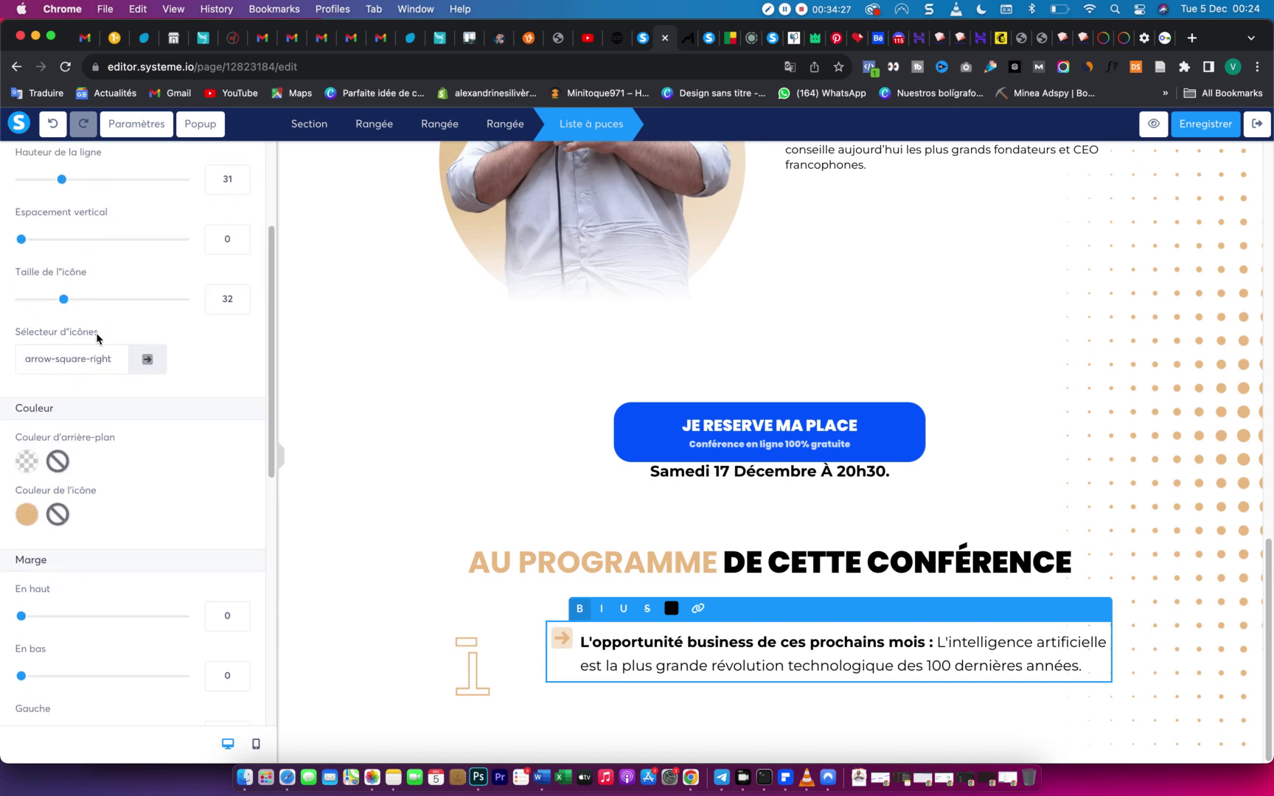
pyautogui.moveTo(63, 300); pyautogui.dragTo(78, 303)
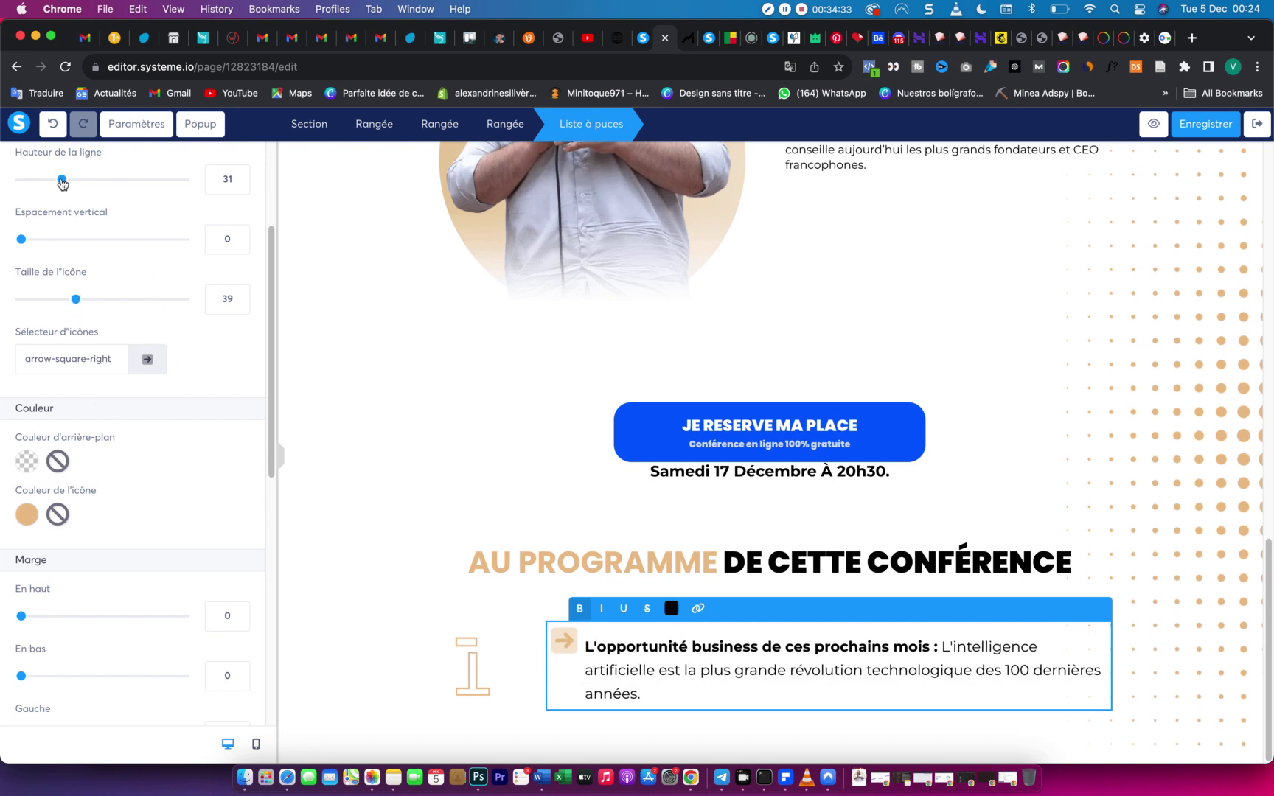
pyautogui.scroll(5, 85, 324)
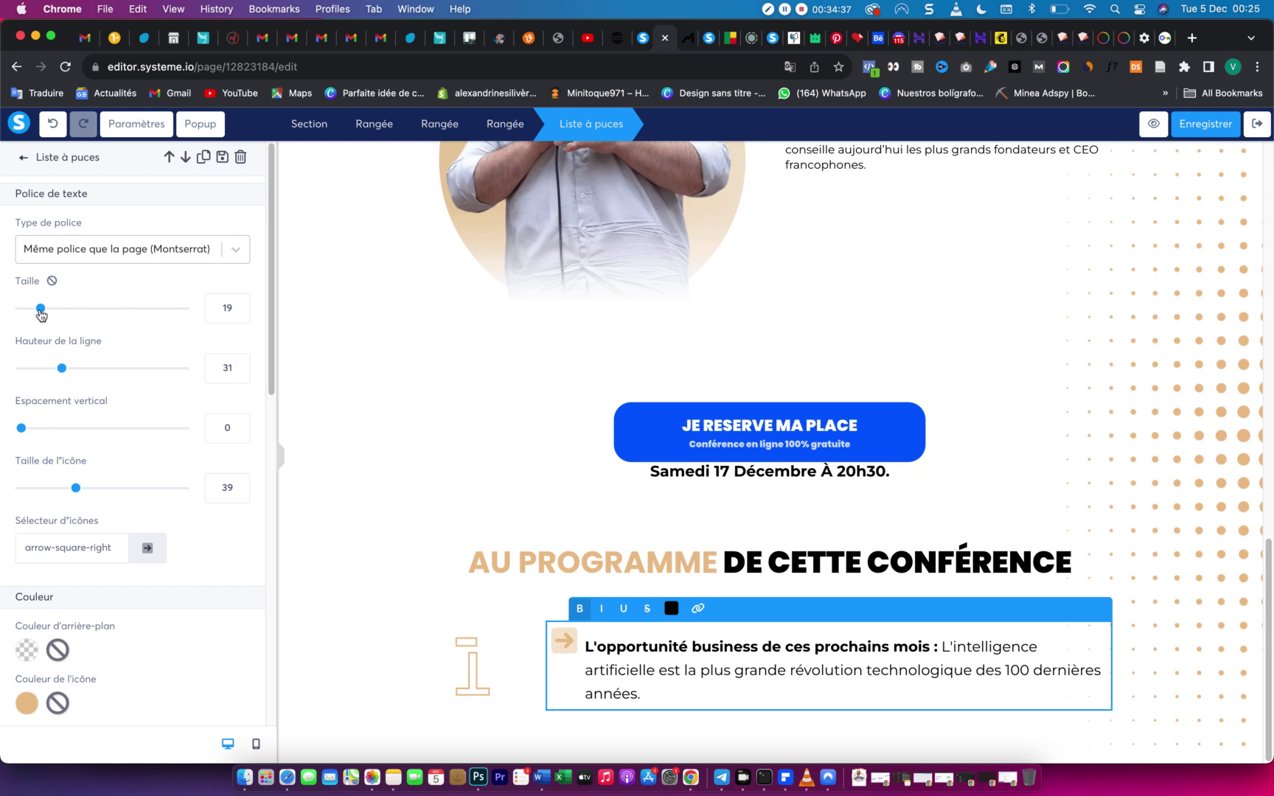
pyautogui.moveTo(41, 314); pyautogui.dragTo(44, 315)
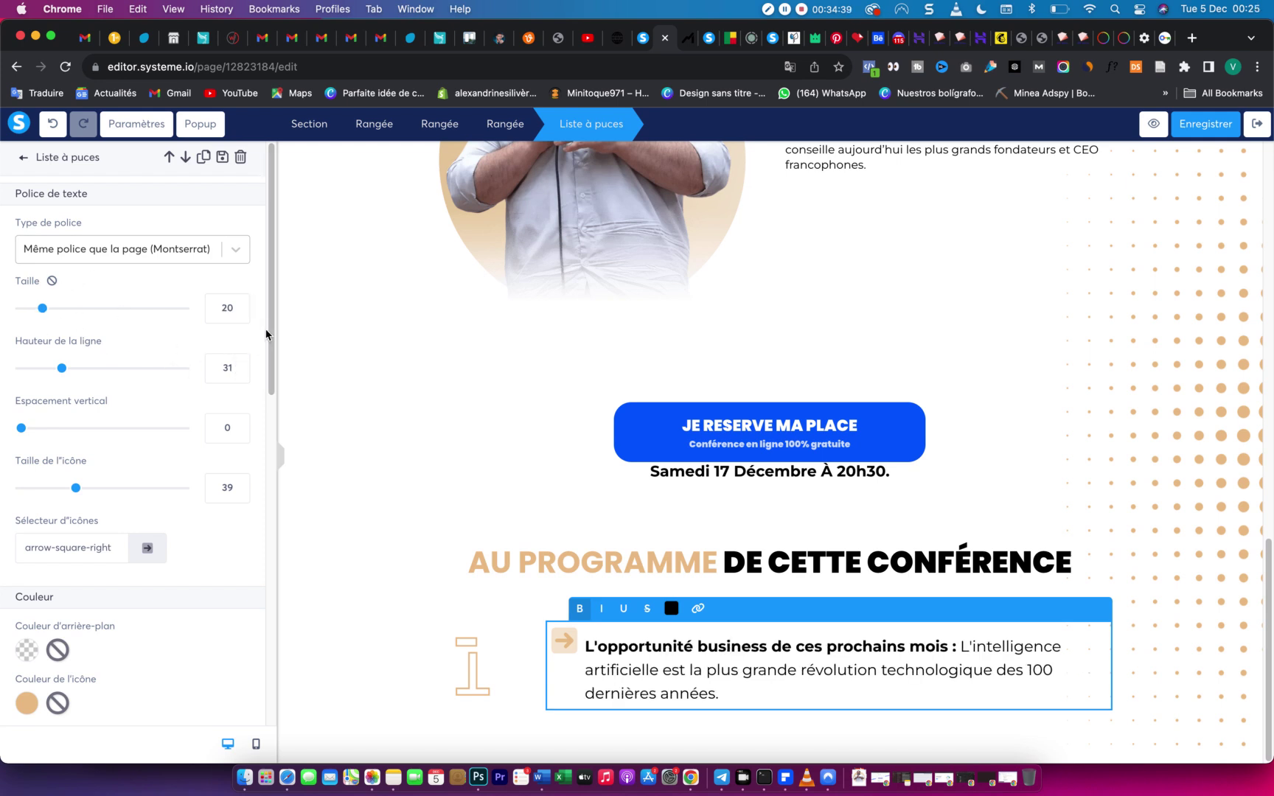
# Set the top padding of the programme row's bullet list to 0 and save the page.
pyautogui.scroll(-1, 270, 360)
pyautogui.moveTo(270, 361); pyautogui.dragTo(255, 592)
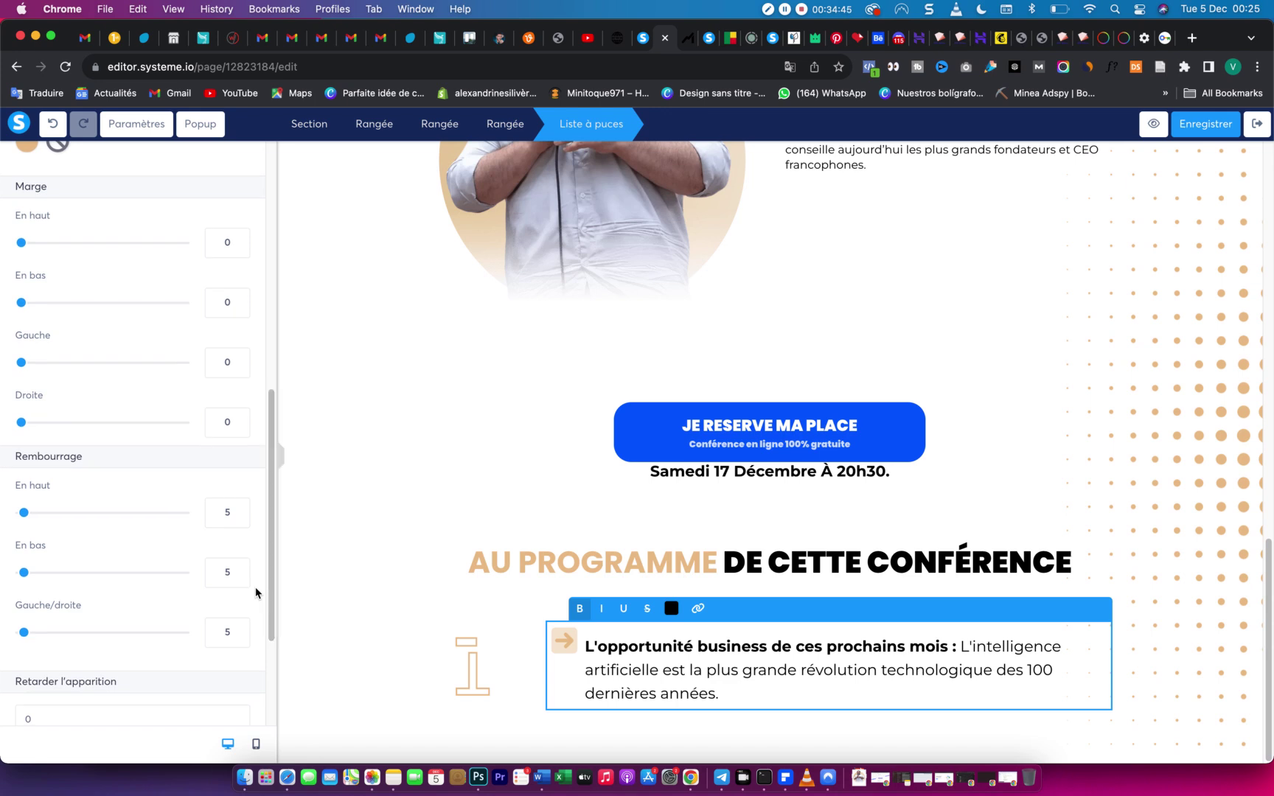
pyautogui.moveTo(24, 514); pyautogui.dragTo(3, 516)
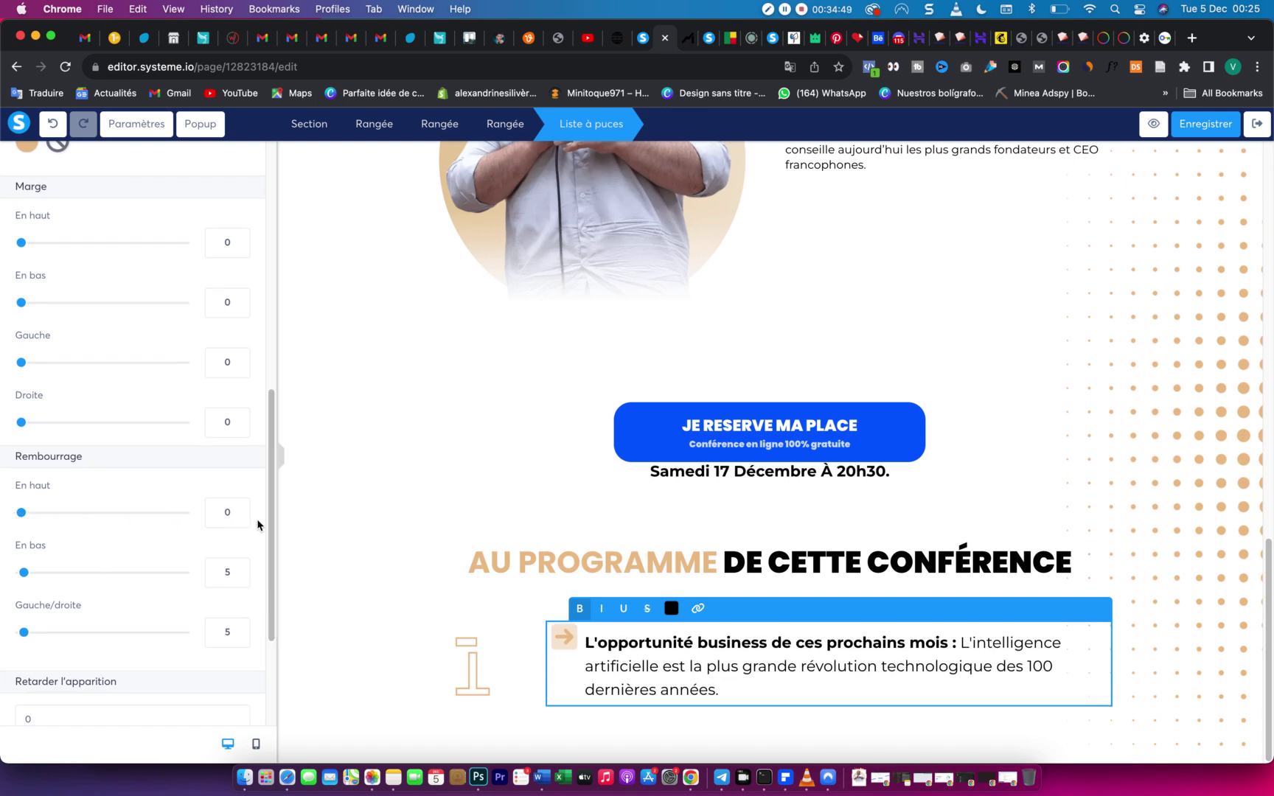
pyautogui.click(1178, 132)
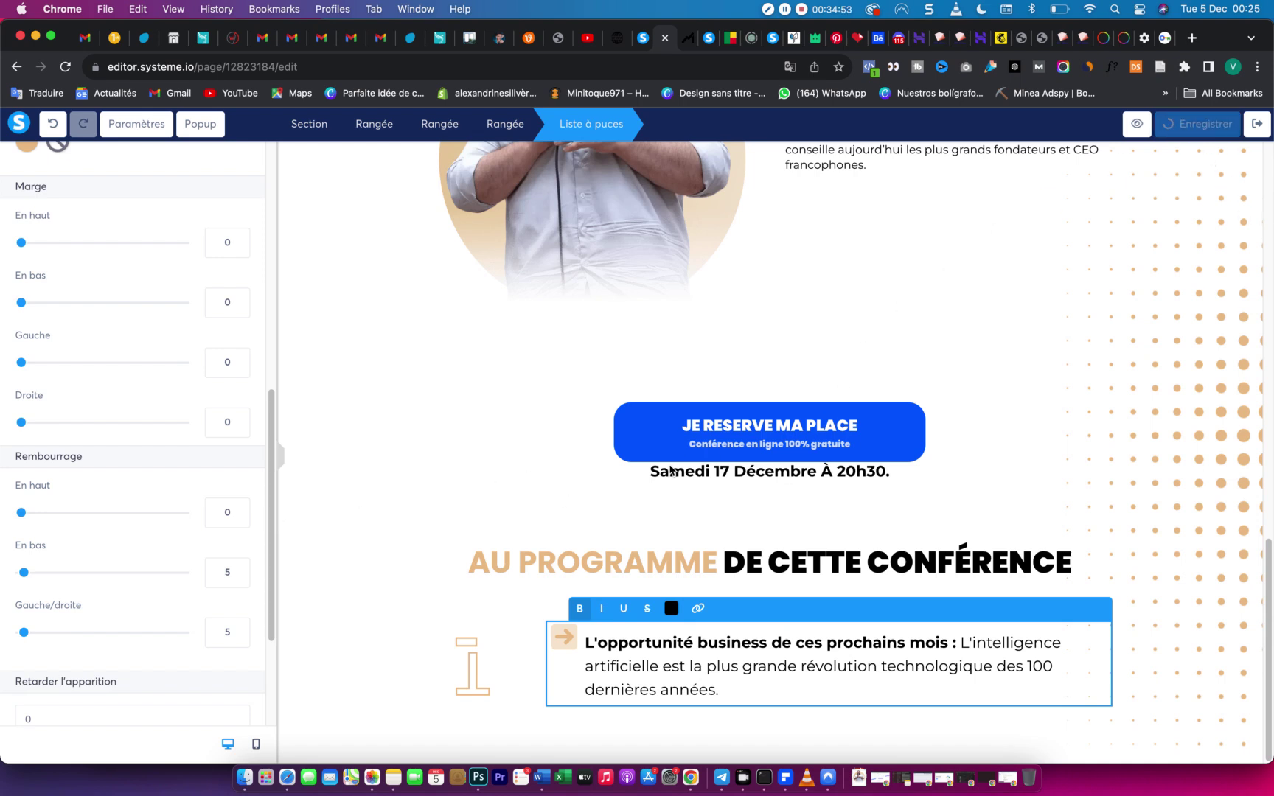
# Duplicate the whole row holding the number 1 image and its bullet text four times.
pyautogui.click(545, 524)
pyautogui.click(479, 643)
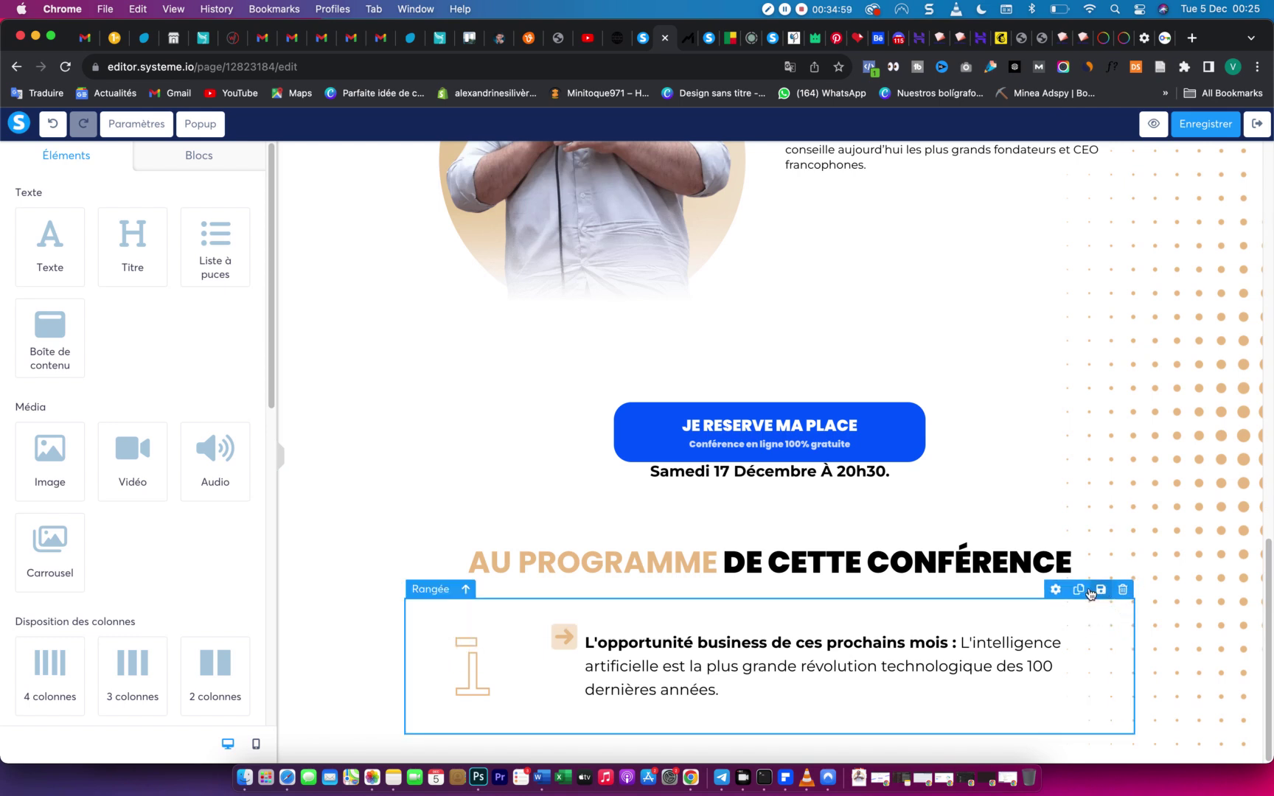
pyautogui.click(1079, 590)
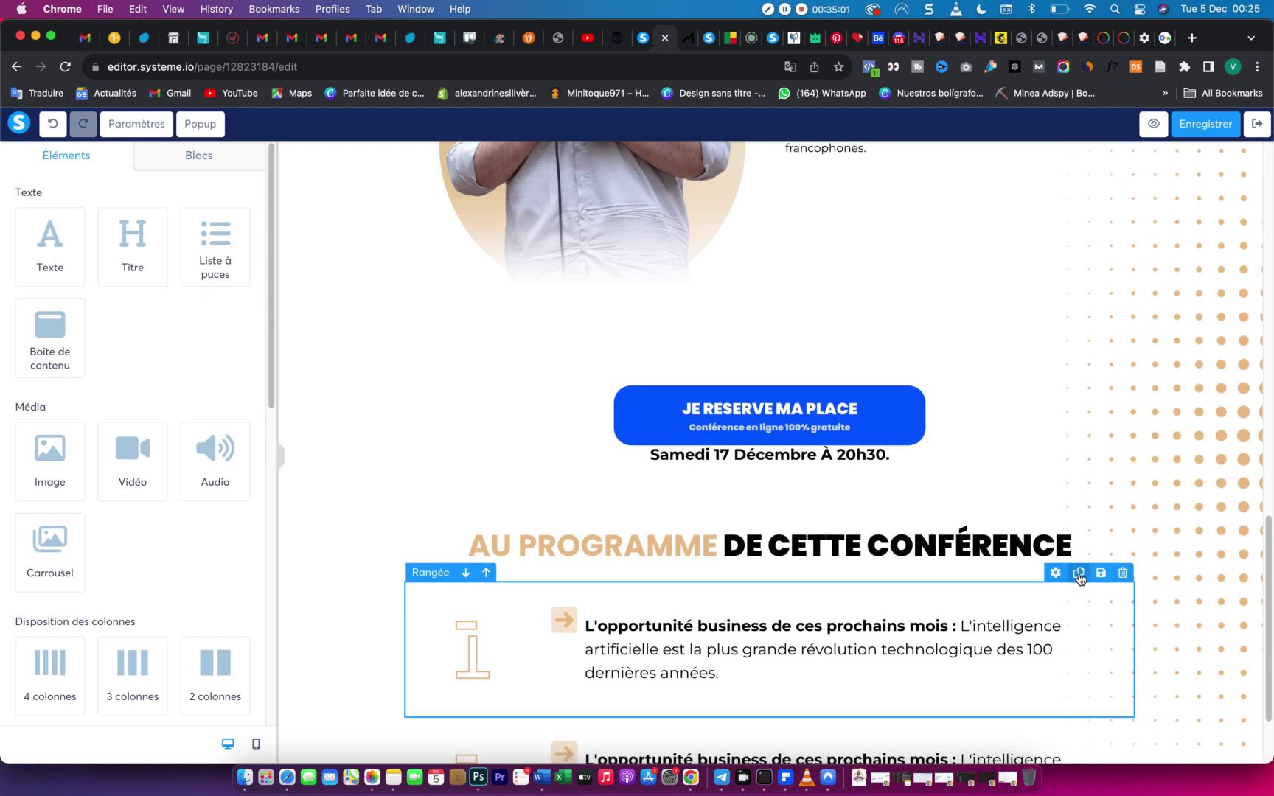
pyautogui.click(1078, 573)
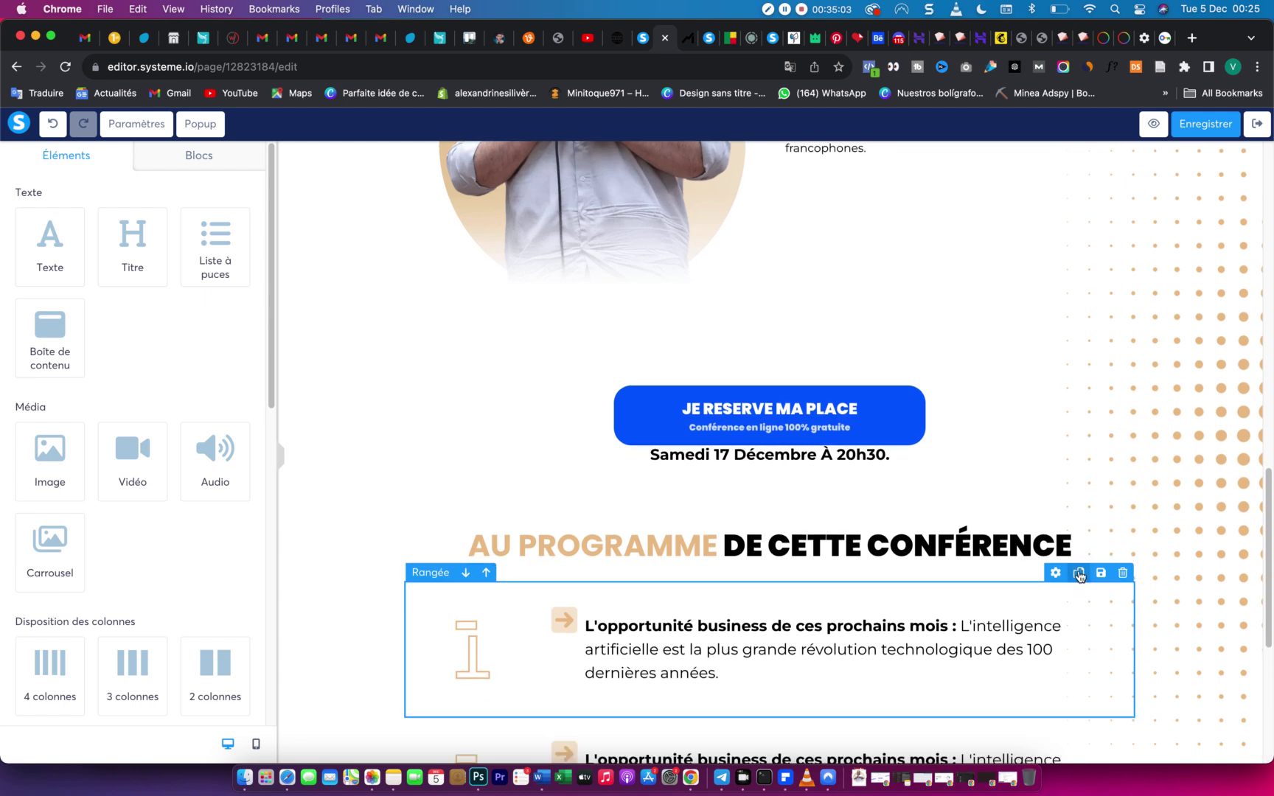
# Replace the number image in the second programme row with 9.png from the TV Oussama AMa folder.
pyautogui.scroll(-3, 811, 575)
pyautogui.scroll(-1, 560, 538)
pyautogui.click(468, 514)
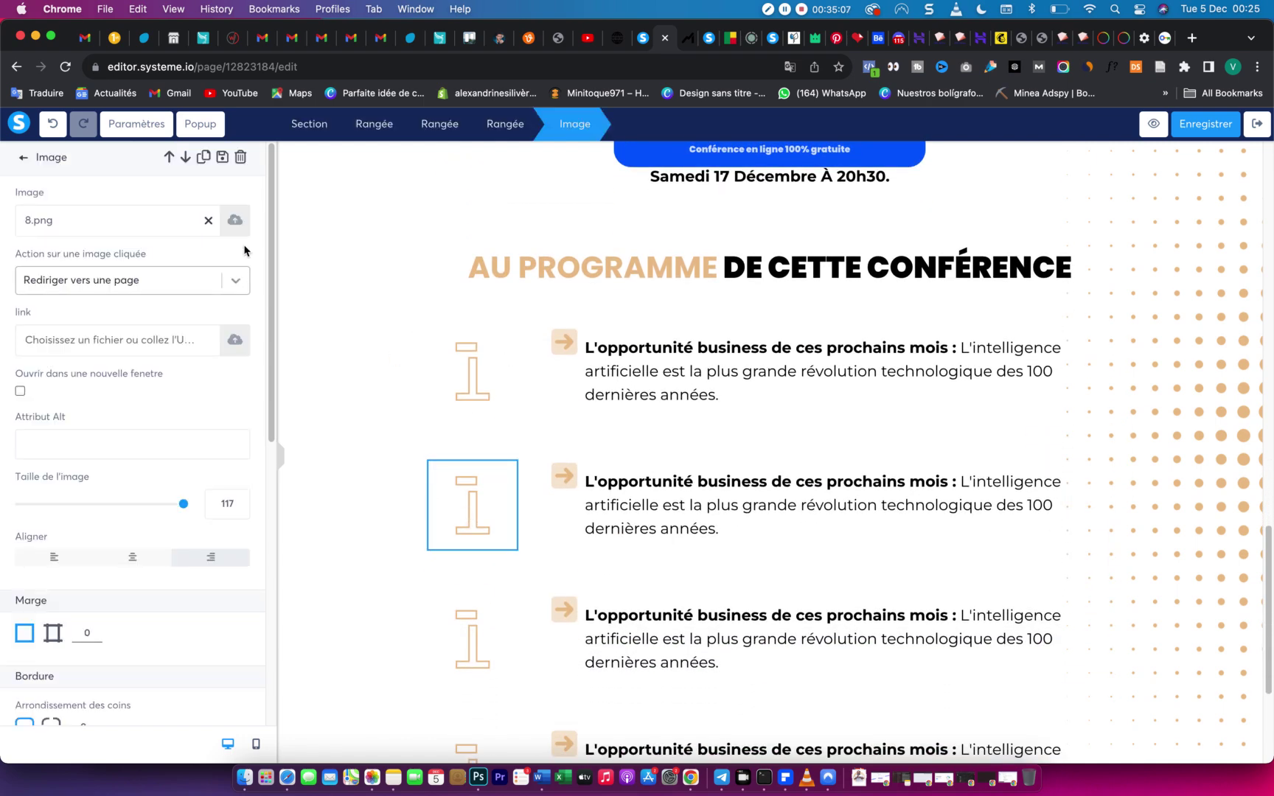
pyautogui.click(235, 220)
pyautogui.click(243, 771)
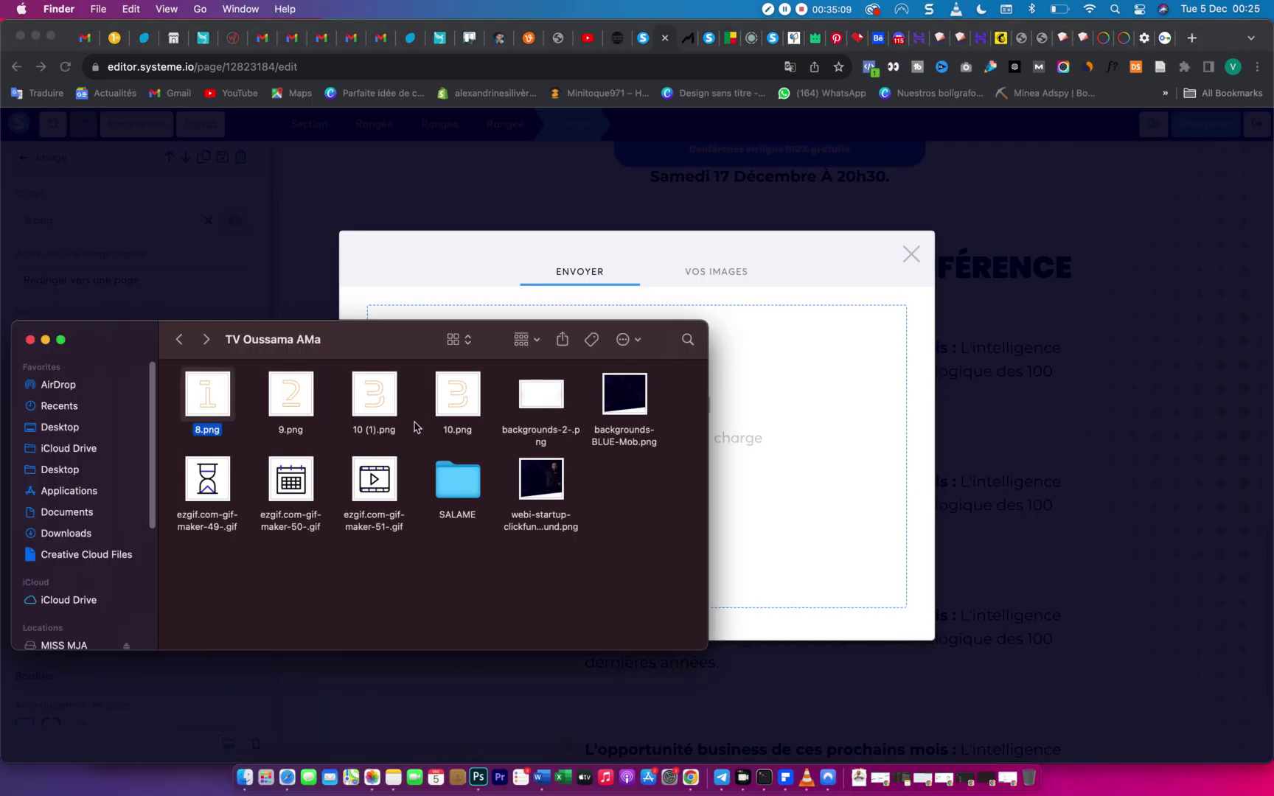
pyautogui.moveTo(294, 394); pyautogui.dragTo(770, 398)
pyautogui.click(692, 41)
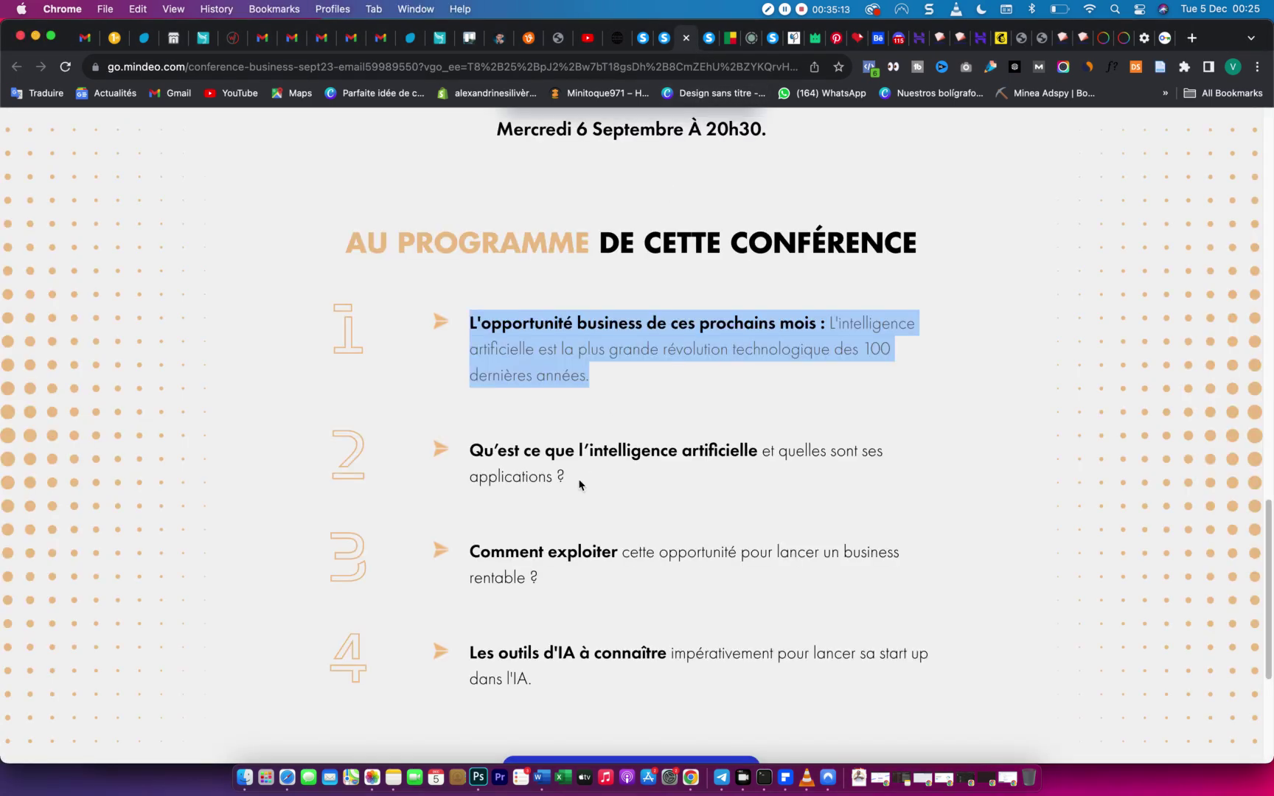
pyautogui.scroll(-2, 473, 605)
pyautogui.click(666, 46)
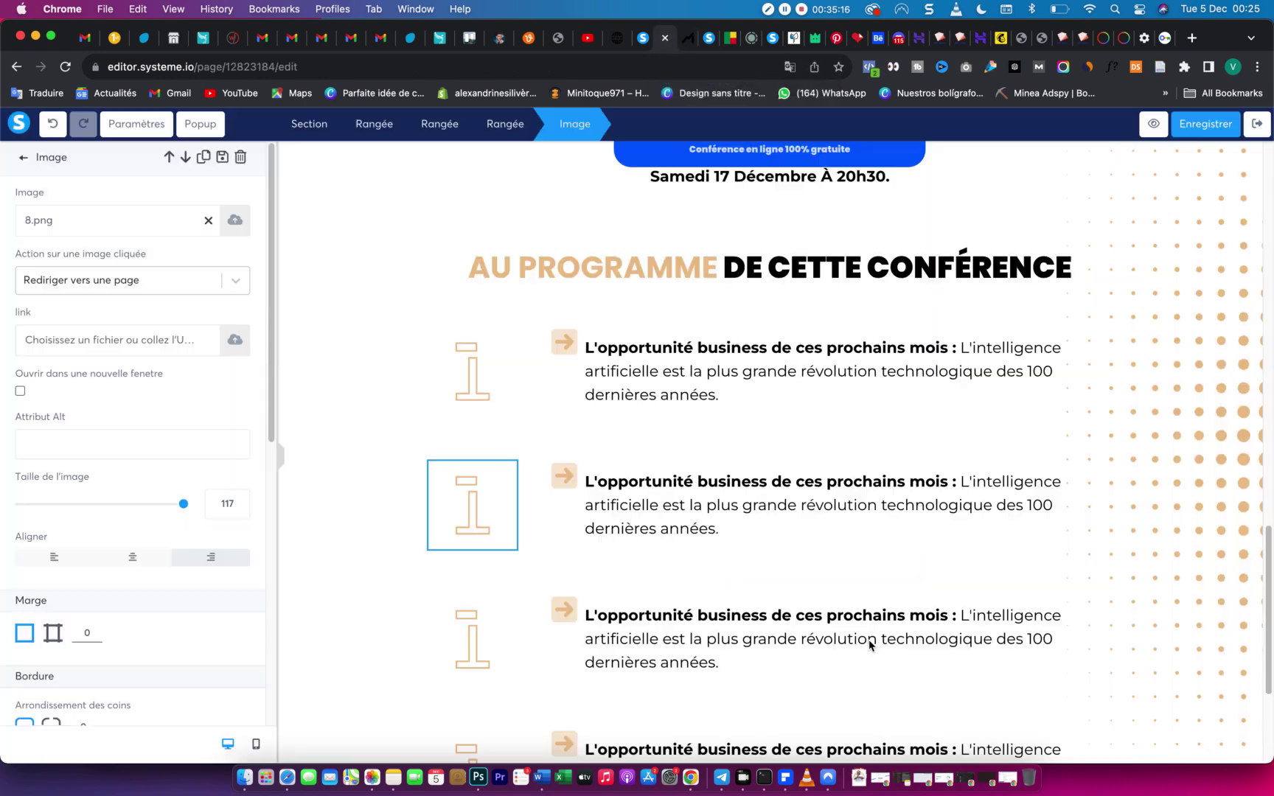
pyautogui.click(871, 647)
# Upload 10.png from the TV Oussama AMa folder as the replacement for the third programme row's number image.
pyautogui.click(474, 637)
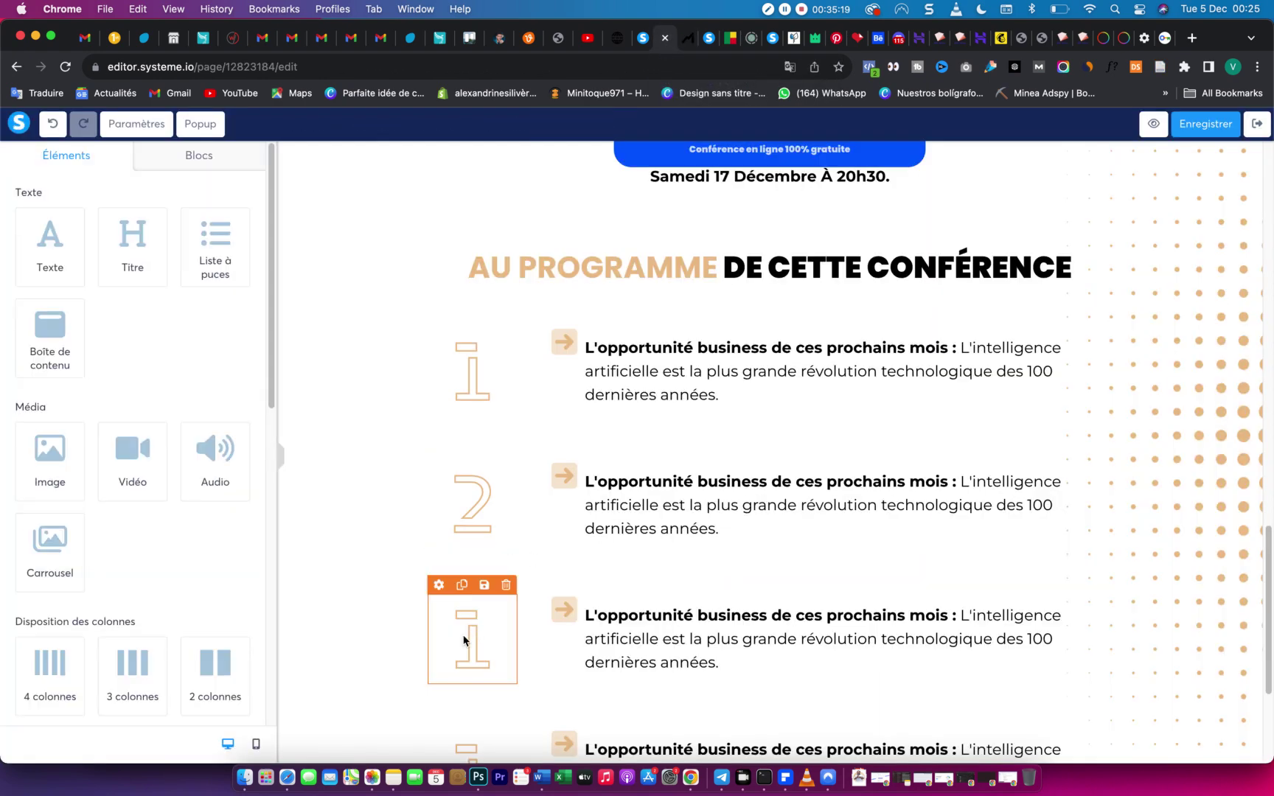
pyautogui.click(238, 220)
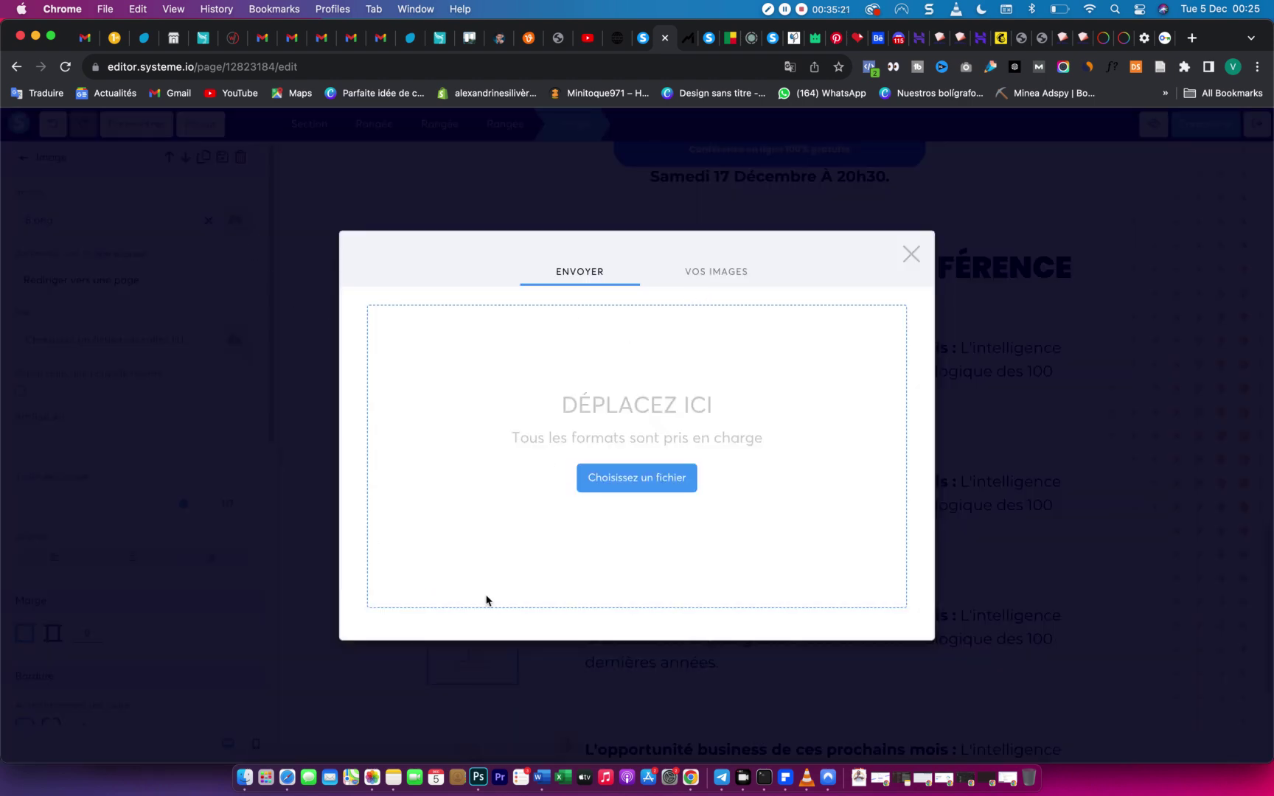
pyautogui.click(246, 774)
pyautogui.moveTo(458, 388); pyautogui.dragTo(760, 404)
# On the Mindeo reference page, save the number 4 image as 11 in the Downloads folder.
pyautogui.hotkey('ctrl', 'Tab')
pyautogui.scroll(-1, 345, 571)
pyautogui.rightClick(351, 567)
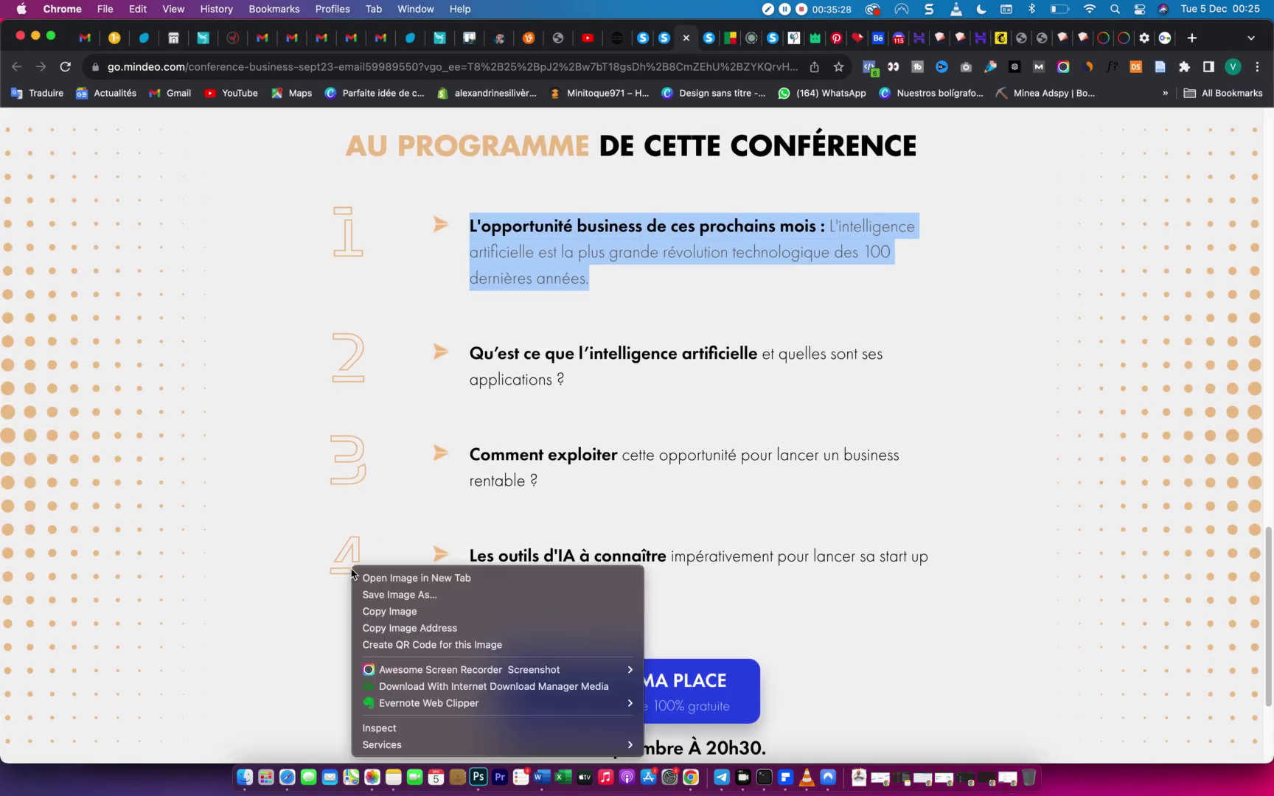
pyautogui.click(393, 595)
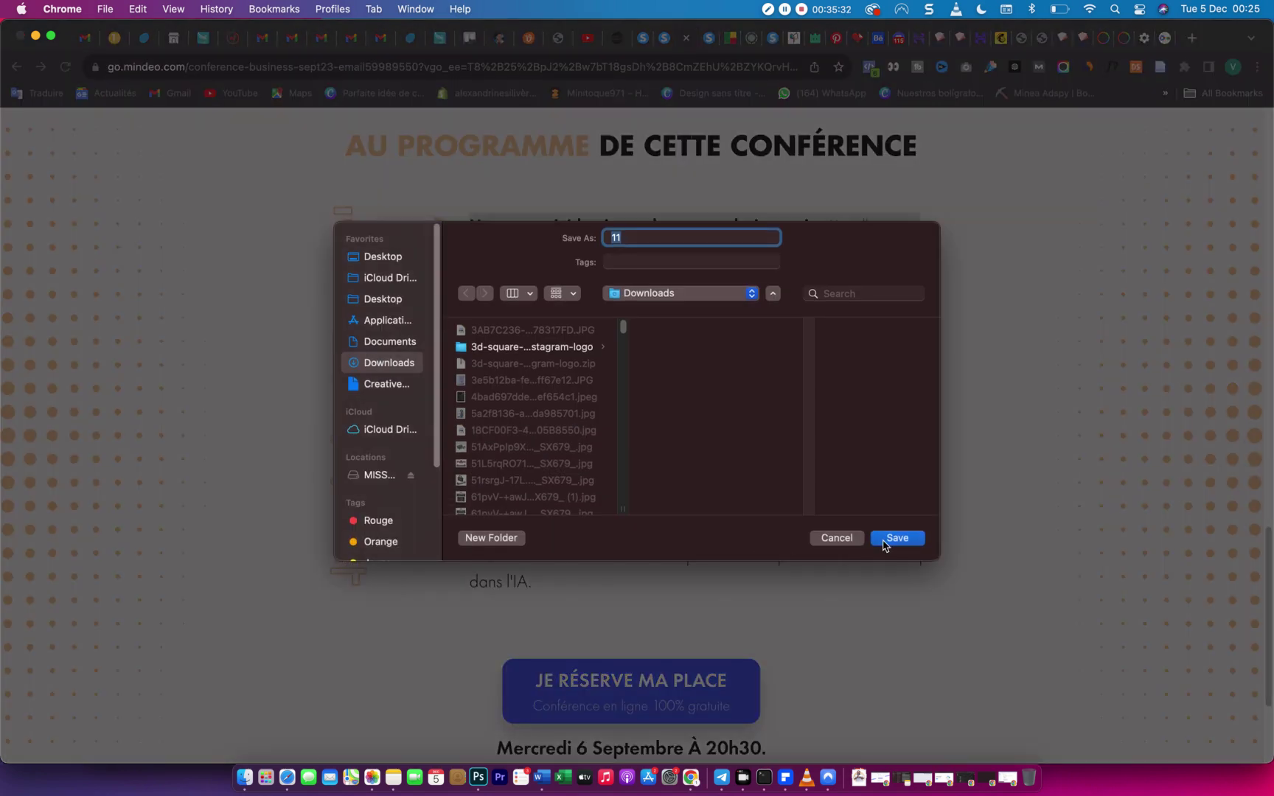
pyautogui.click(884, 542)
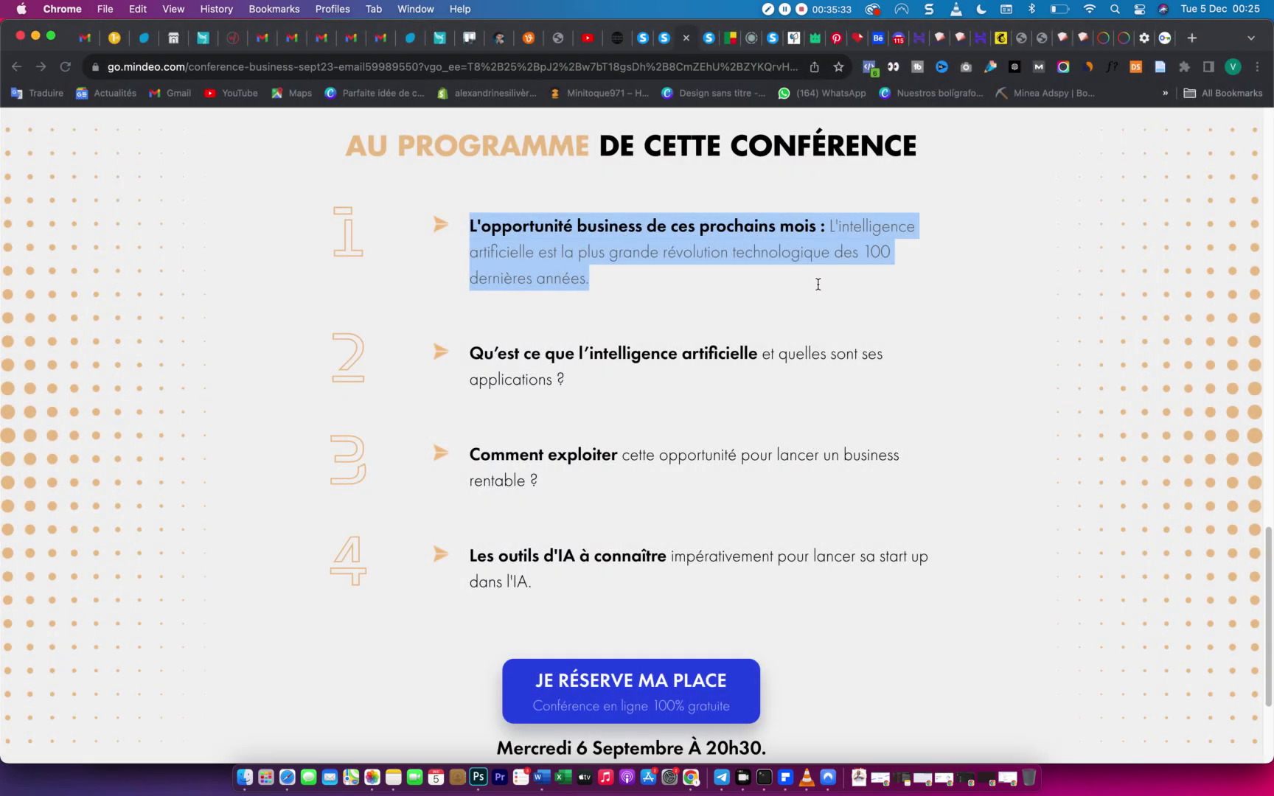
# Return to the page editor and insert 10.png as the third programme row's image.
pyautogui.click(662, 38)
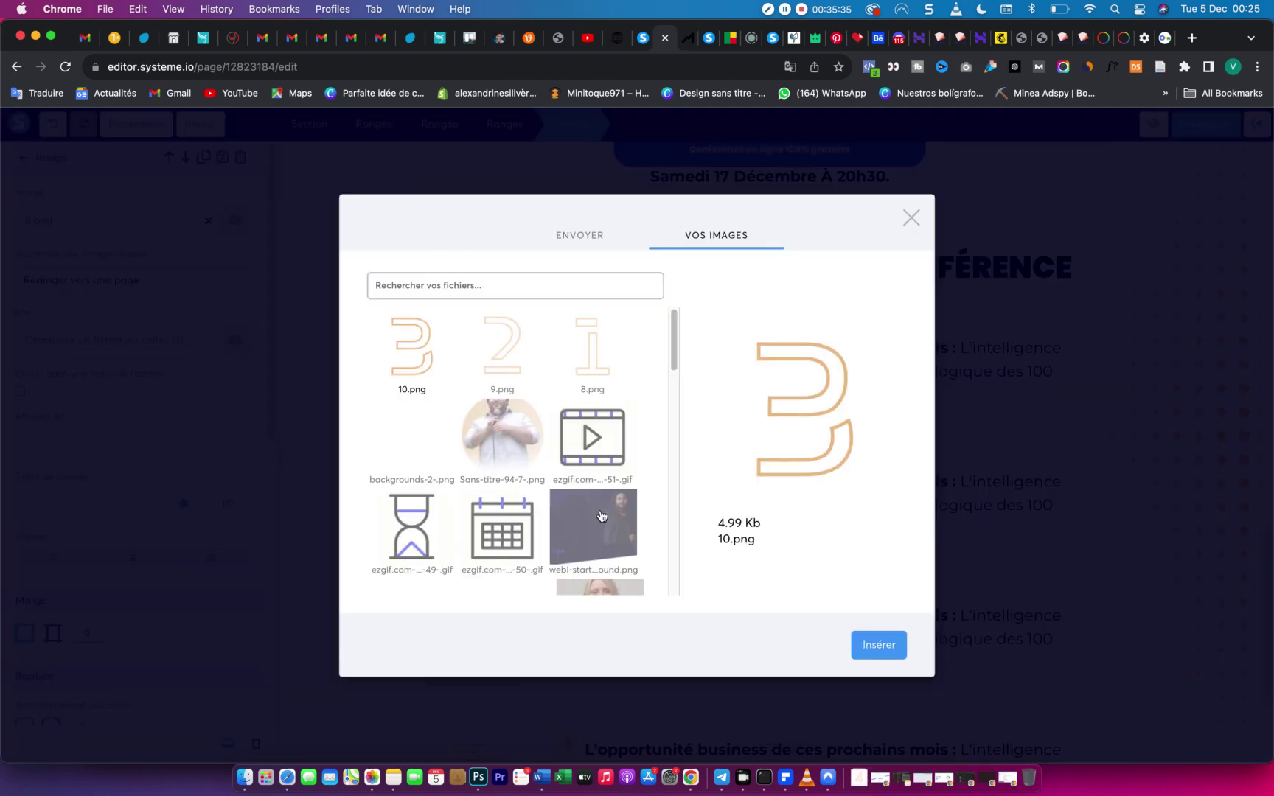
pyautogui.click(883, 640)
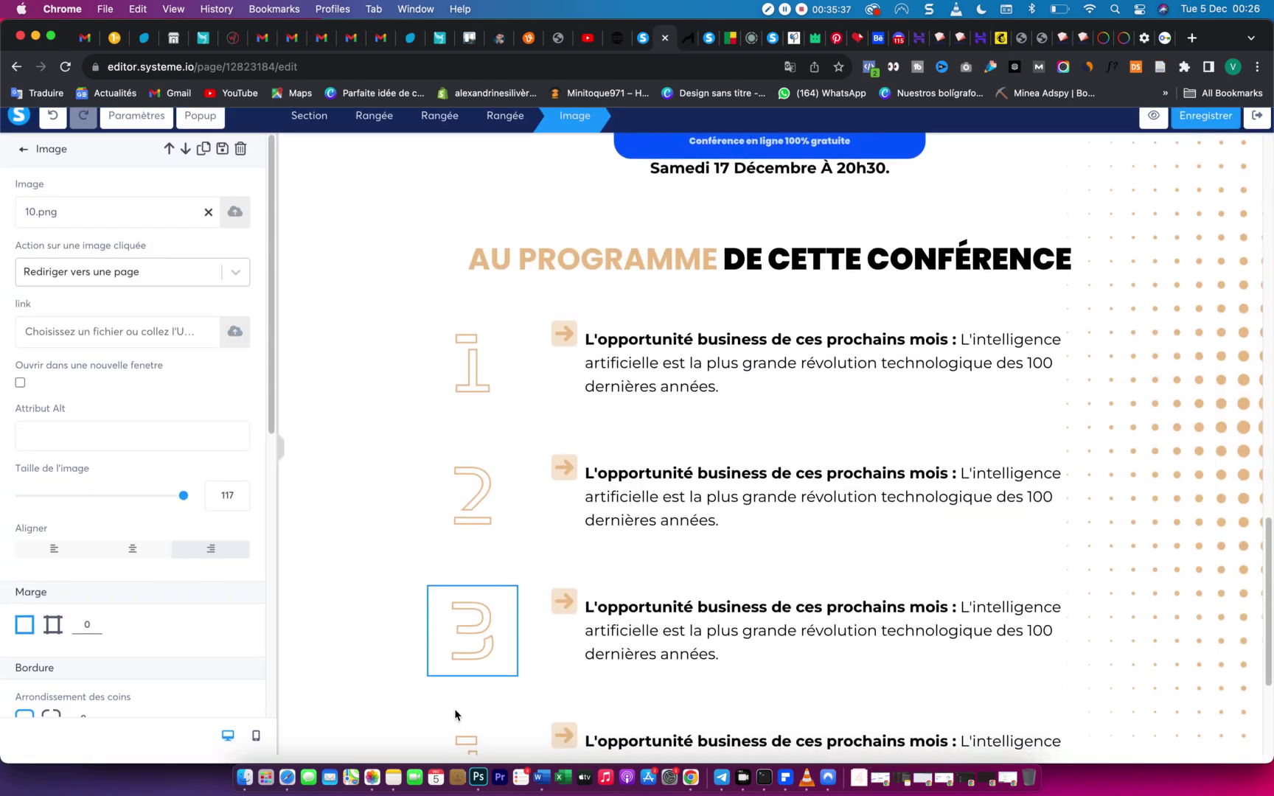
# Replace the number image in the fourth programme row with 11.png from the Downloads folder.
pyautogui.scroll(-2, 470, 708)
pyautogui.click(475, 675)
pyautogui.scroll(-2, 474, 682)
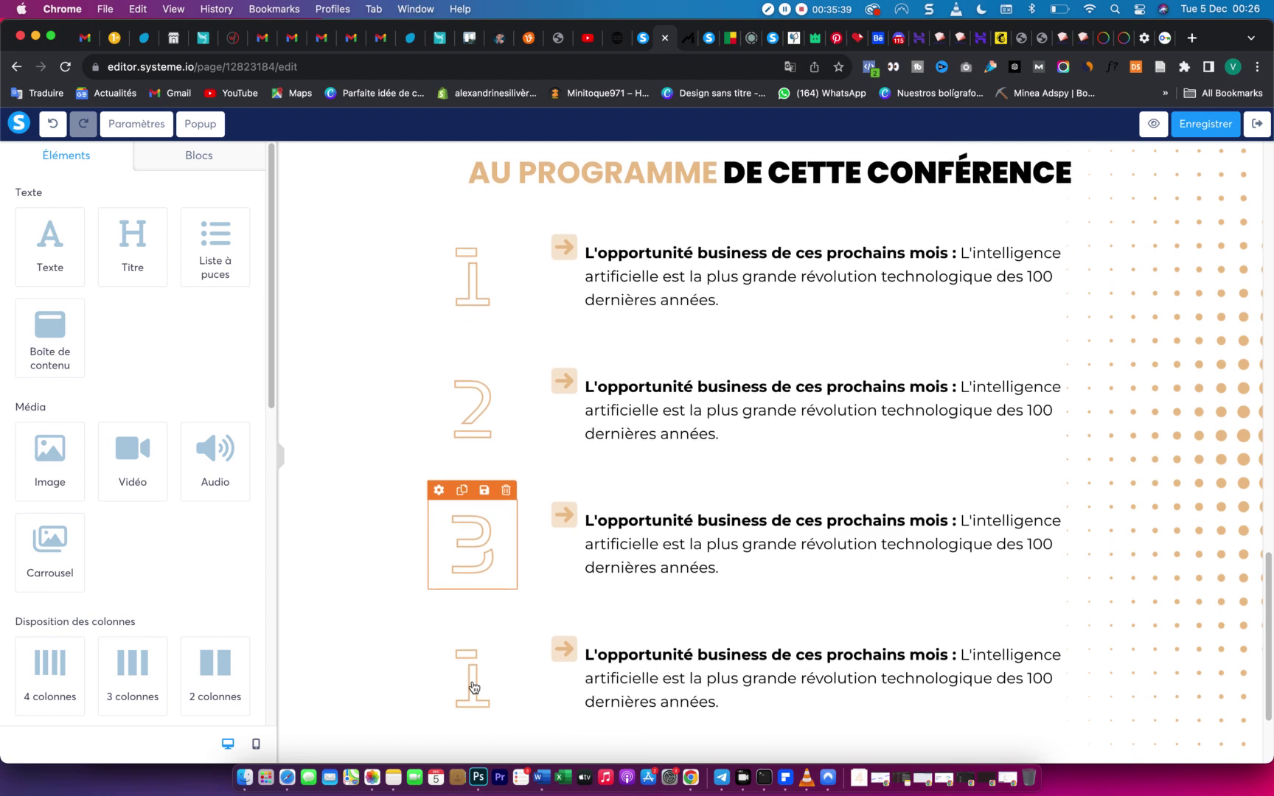
pyautogui.scroll(-1, 474, 688)
pyautogui.click(466, 665)
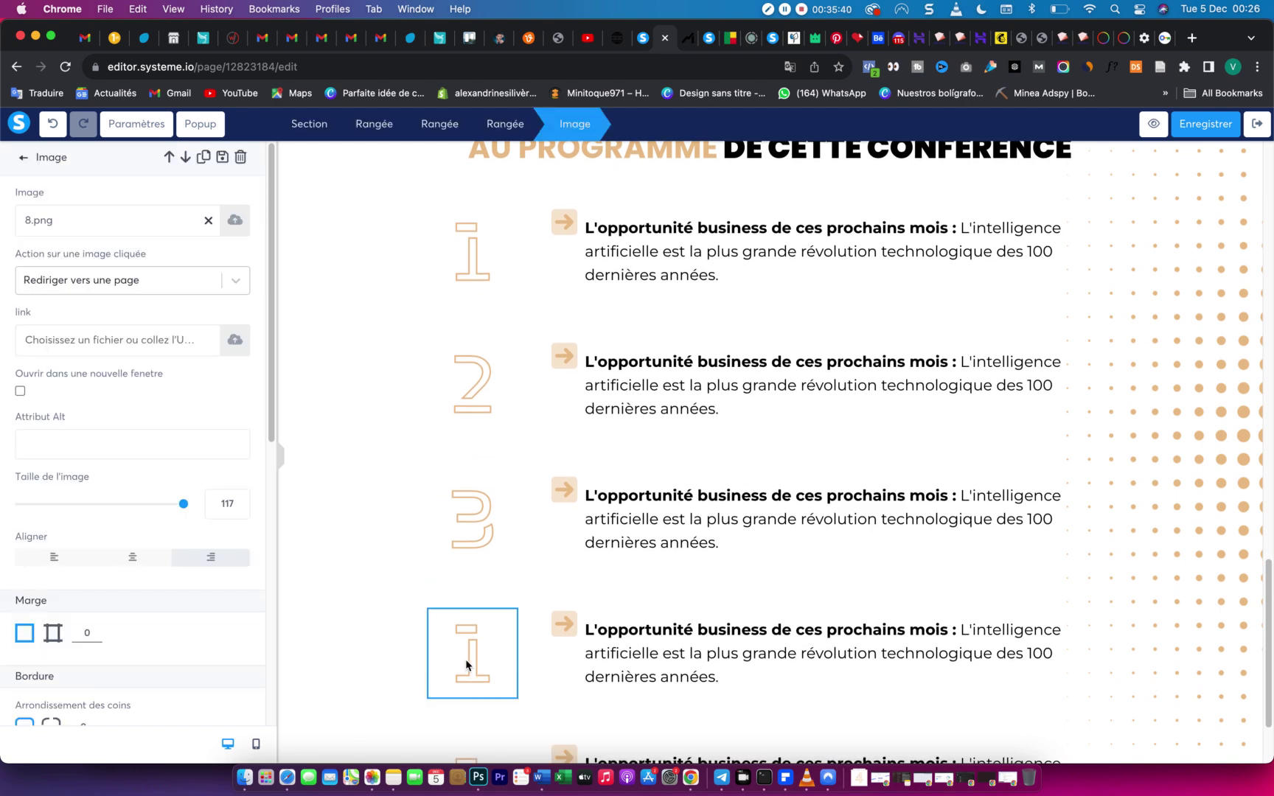
pyautogui.click(218, 230)
pyautogui.click(227, 737)
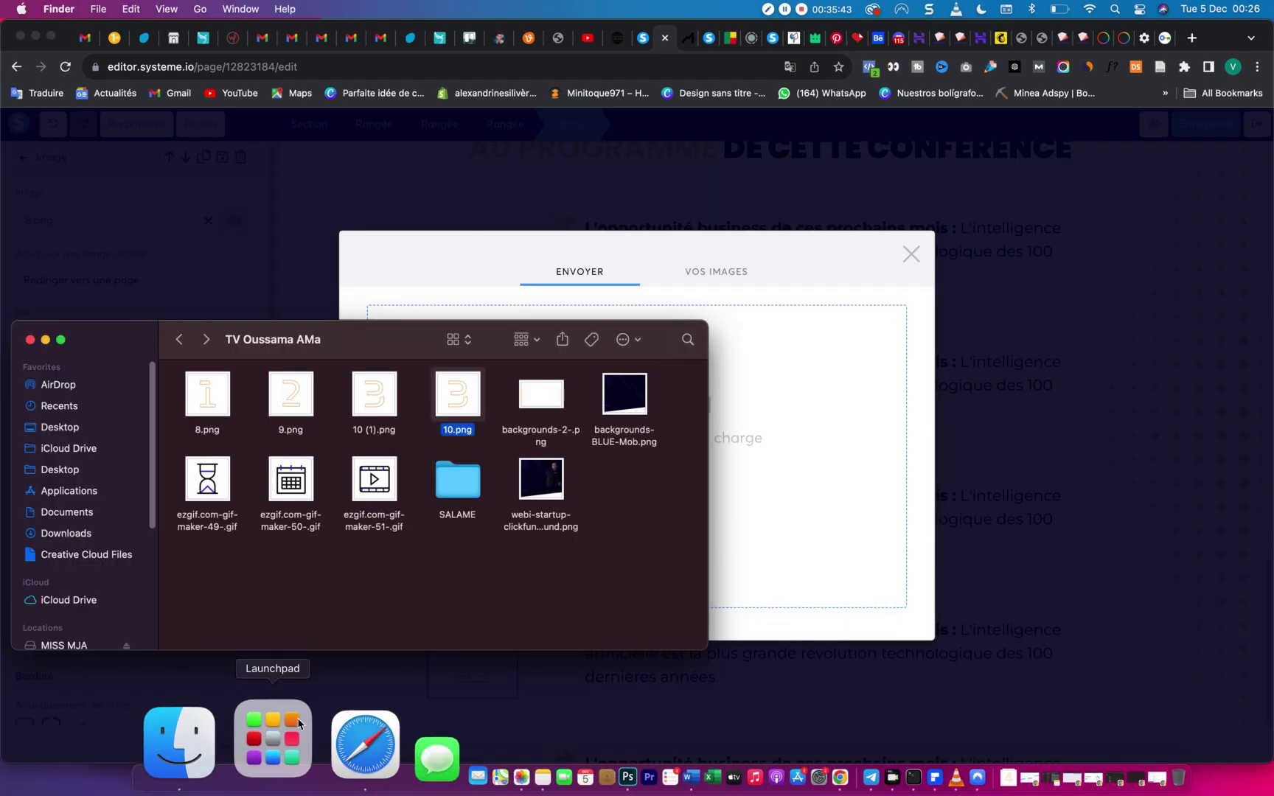
pyautogui.click(993, 377)
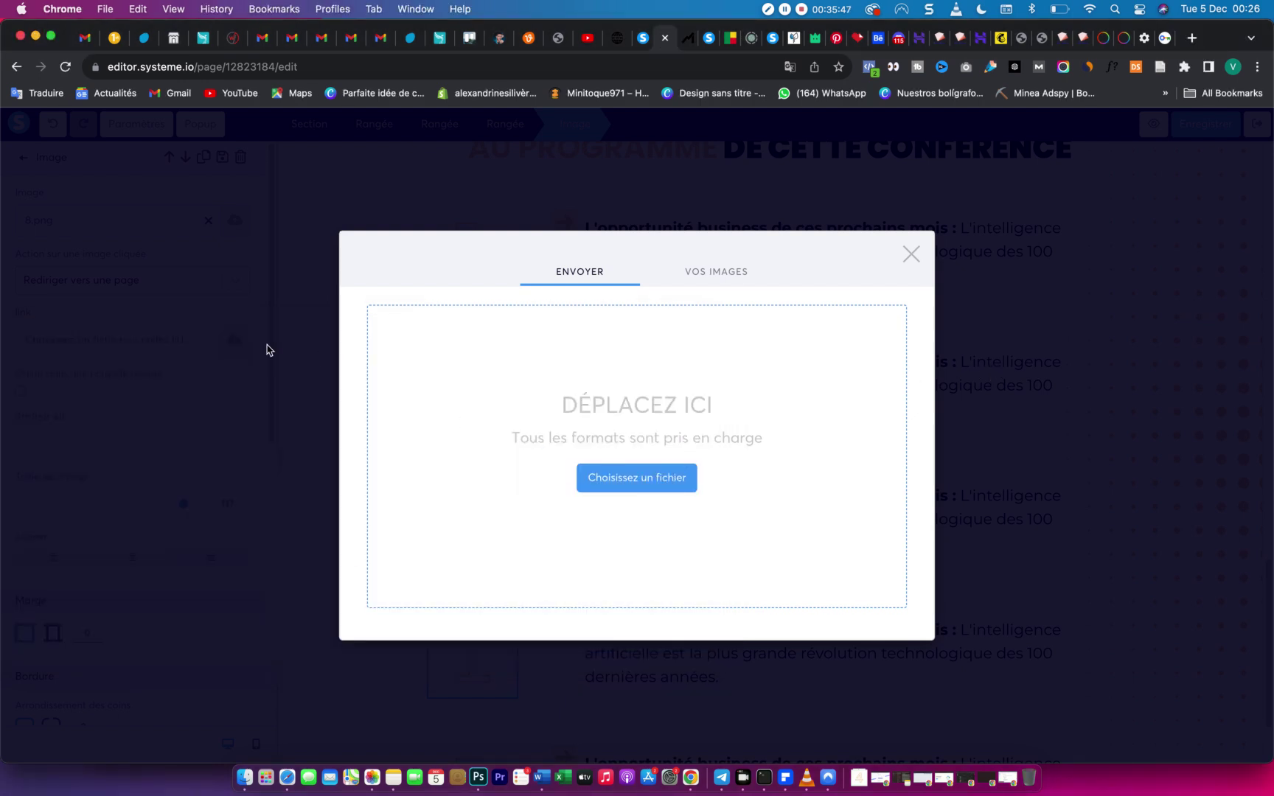
pyautogui.click(464, 406)
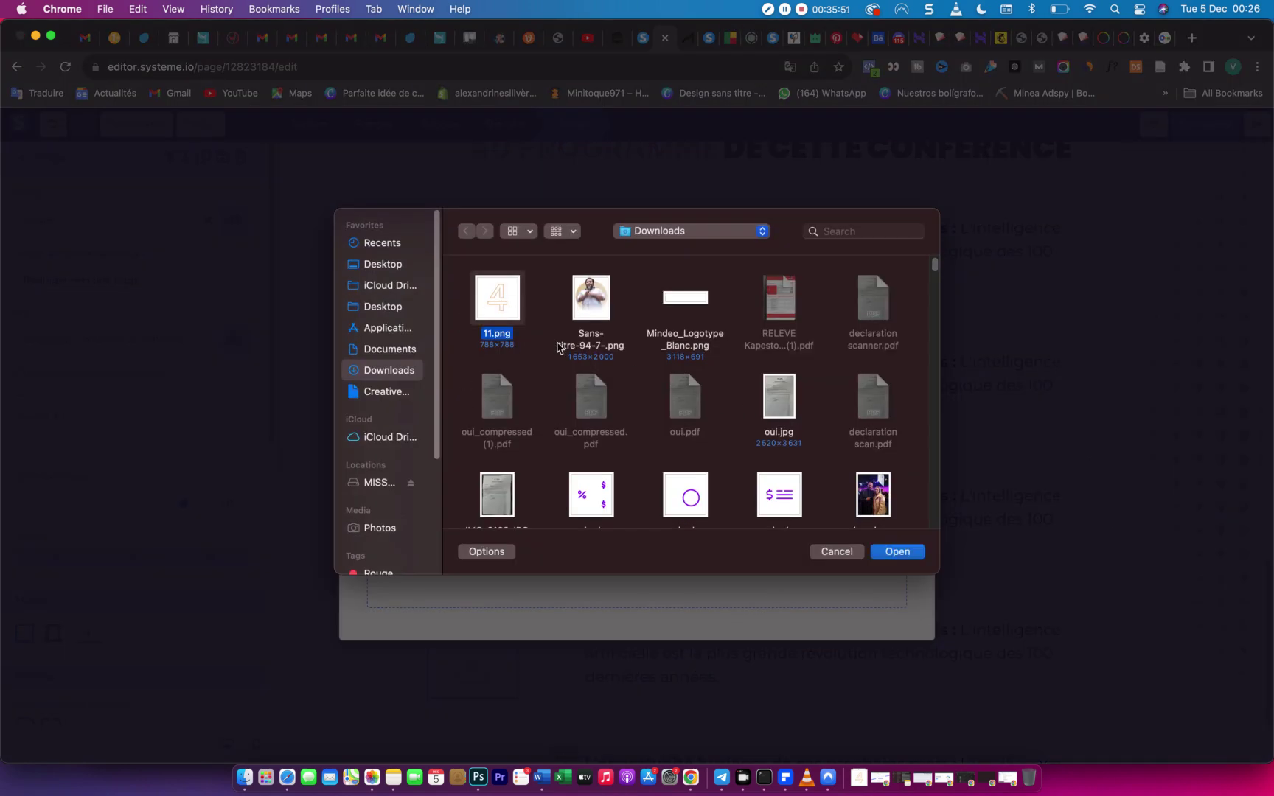
pyautogui.click(899, 552)
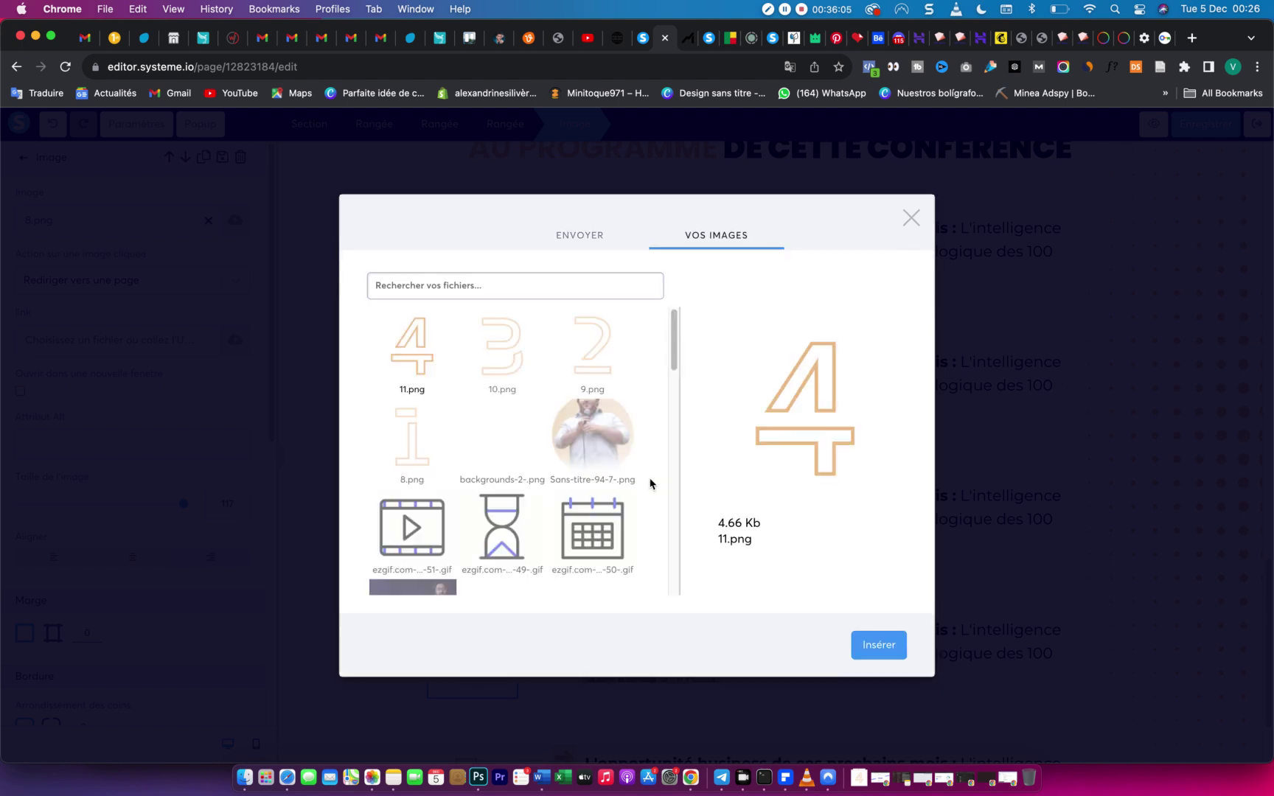
pyautogui.click(876, 638)
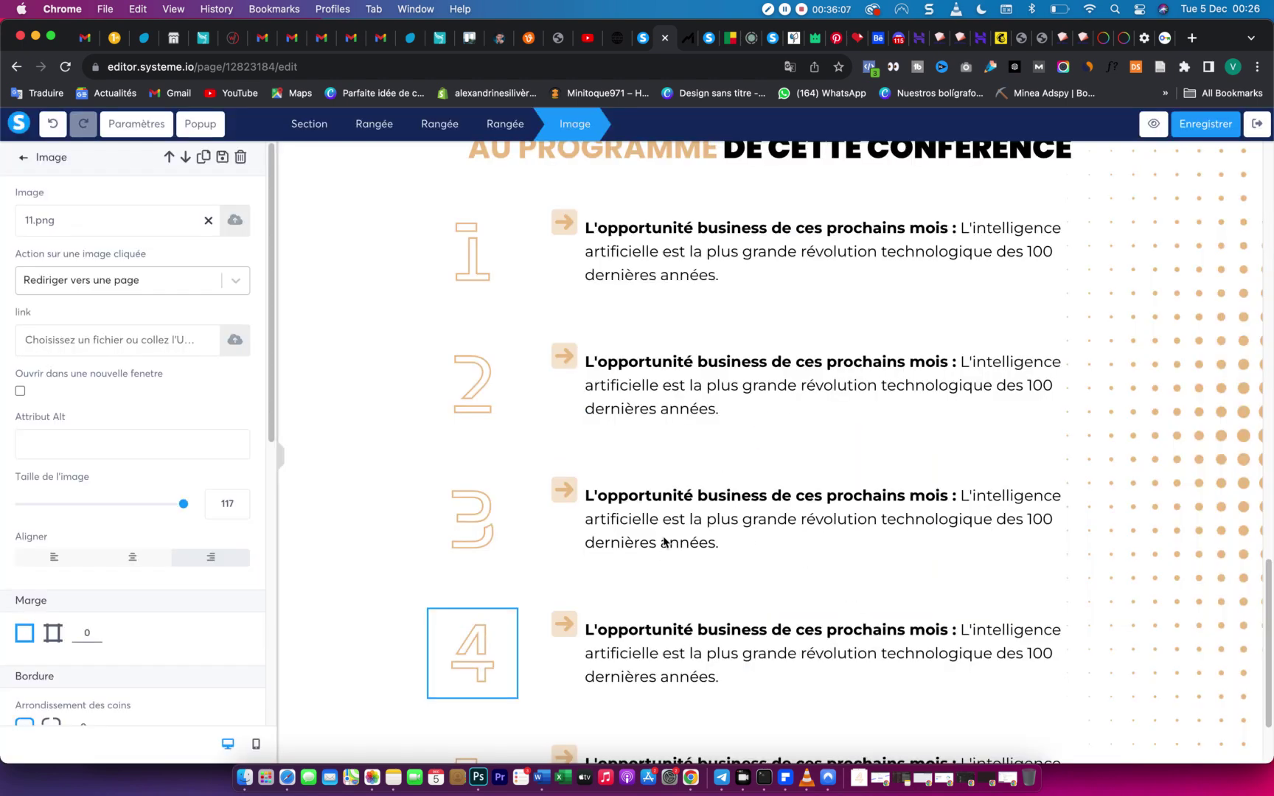
pyautogui.press('Escape')
# Delete the surplus fifth programme row below row 4, removing the whole outer row rather than only its bullet text.
pyautogui.scroll(3, 825, 561)
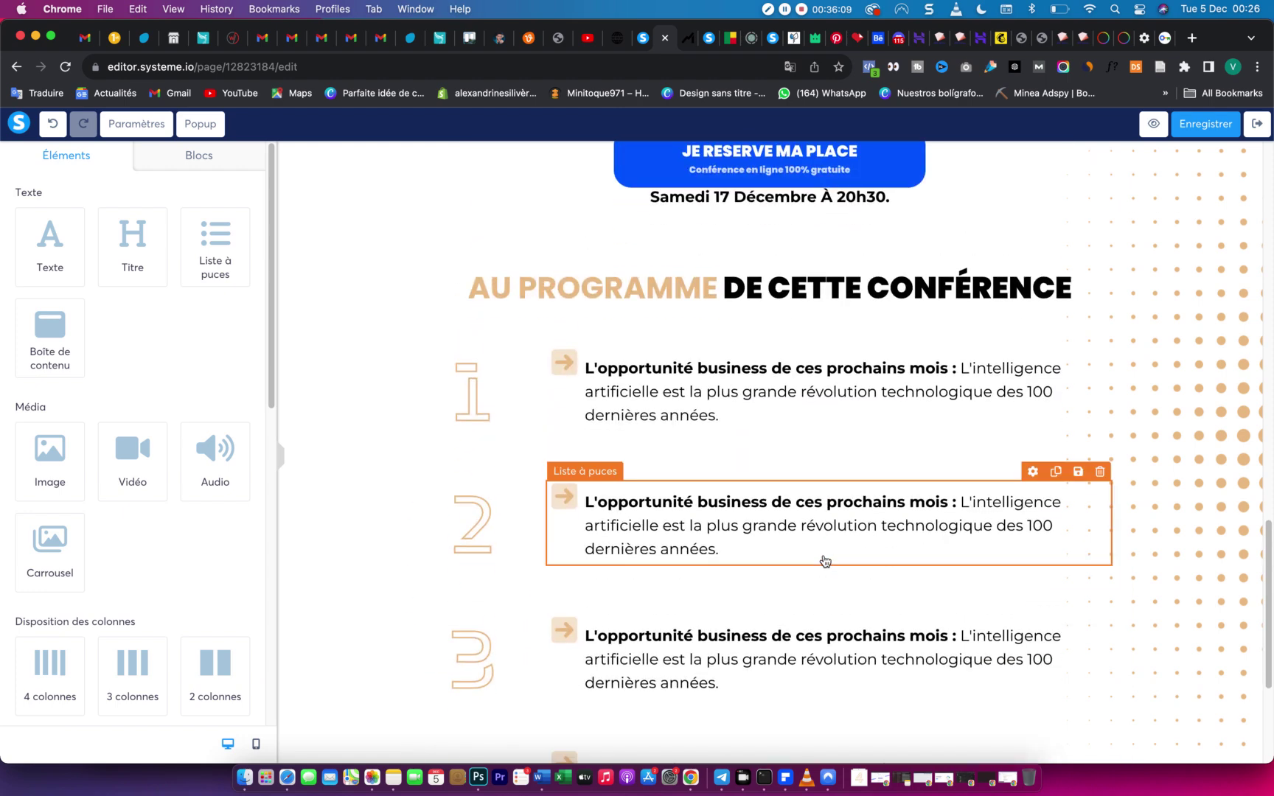
pyautogui.scroll(-5, 836, 557)
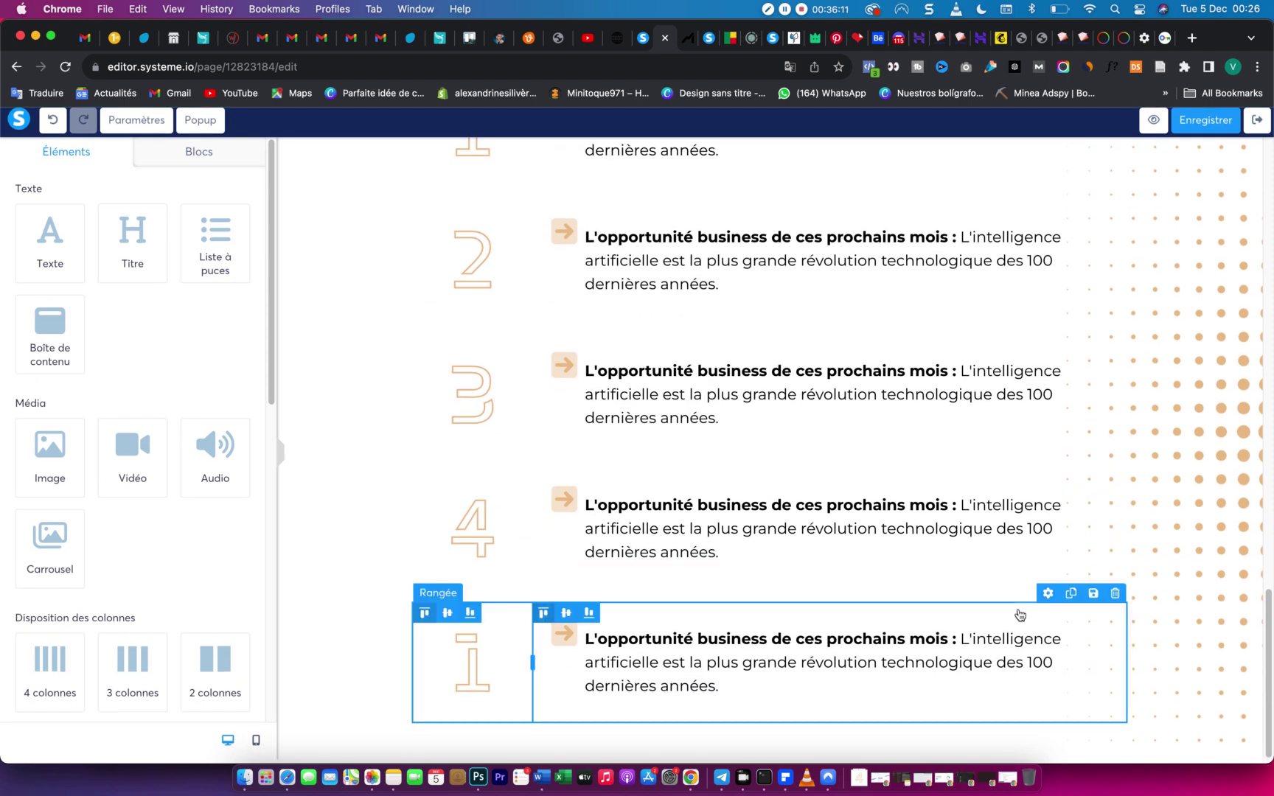
pyautogui.click(1108, 605)
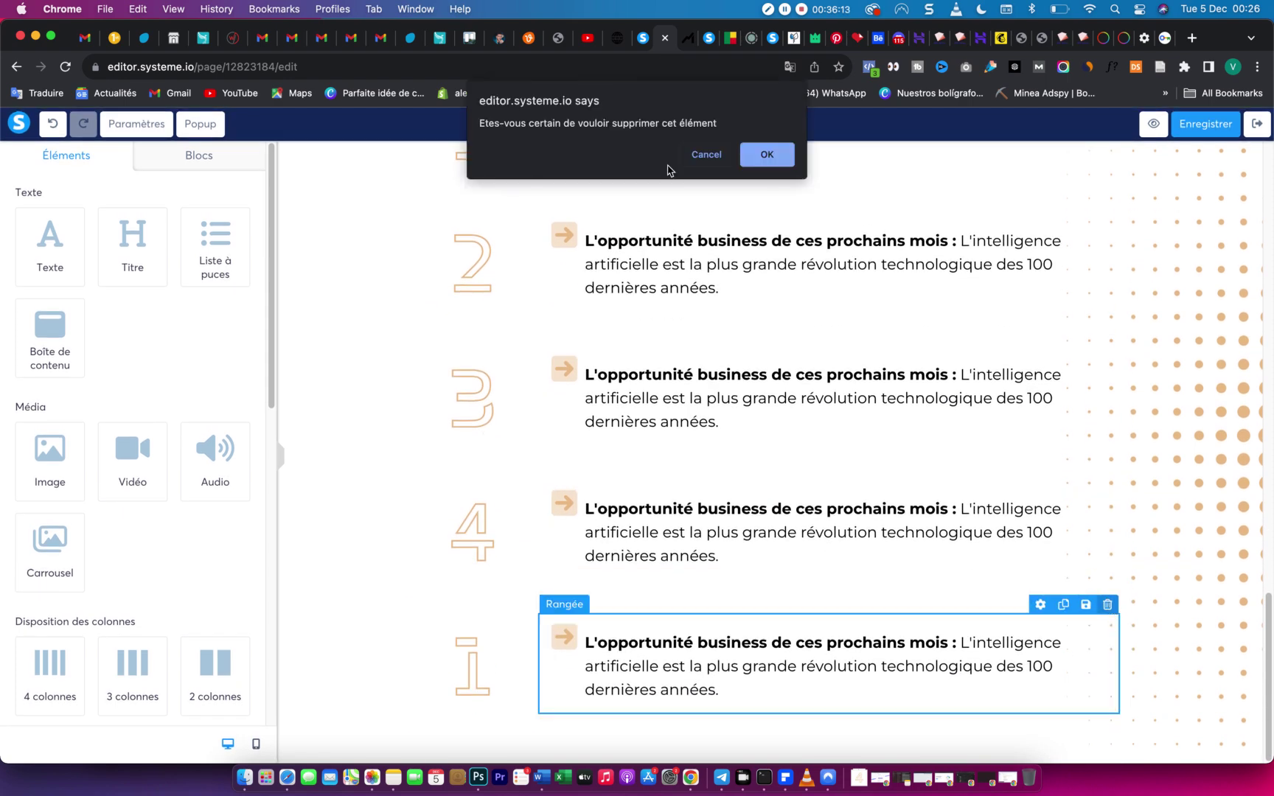
pyautogui.click(706, 154)
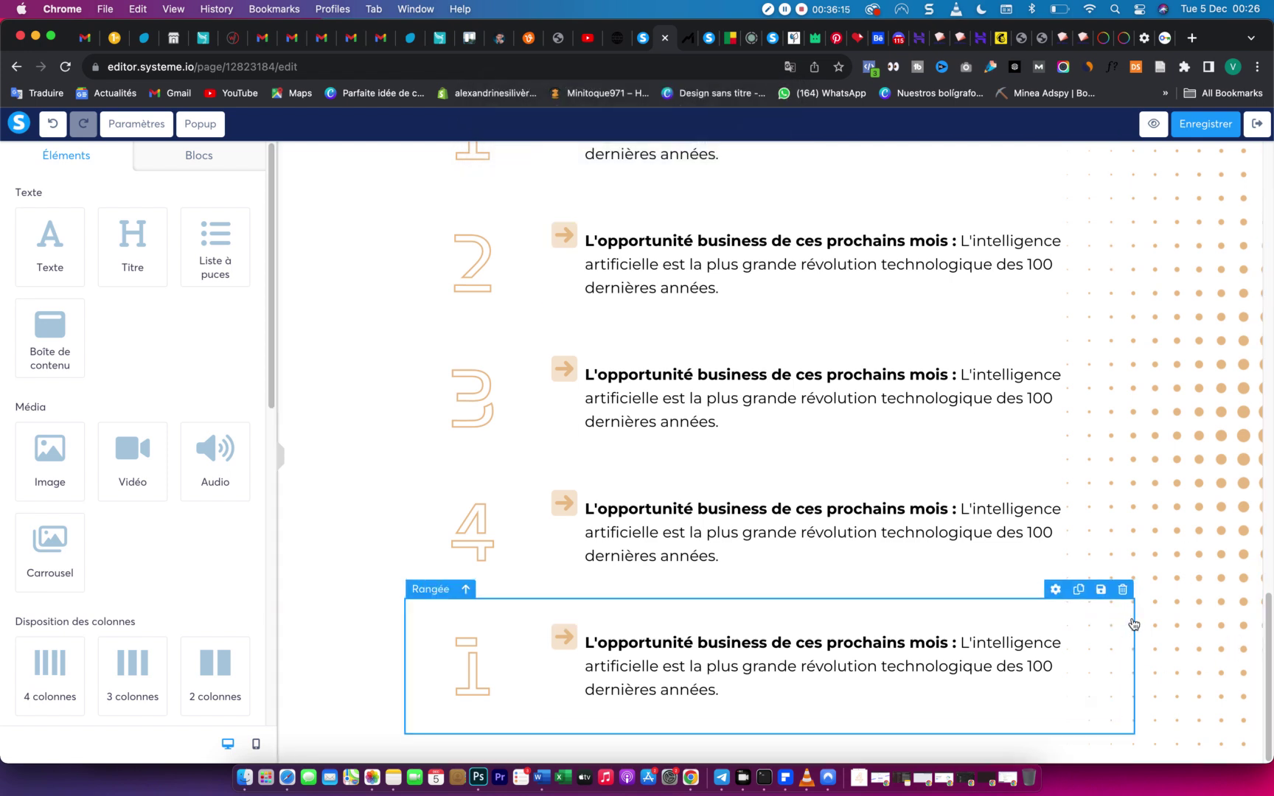
pyautogui.click(1114, 592)
pyautogui.press('Return')
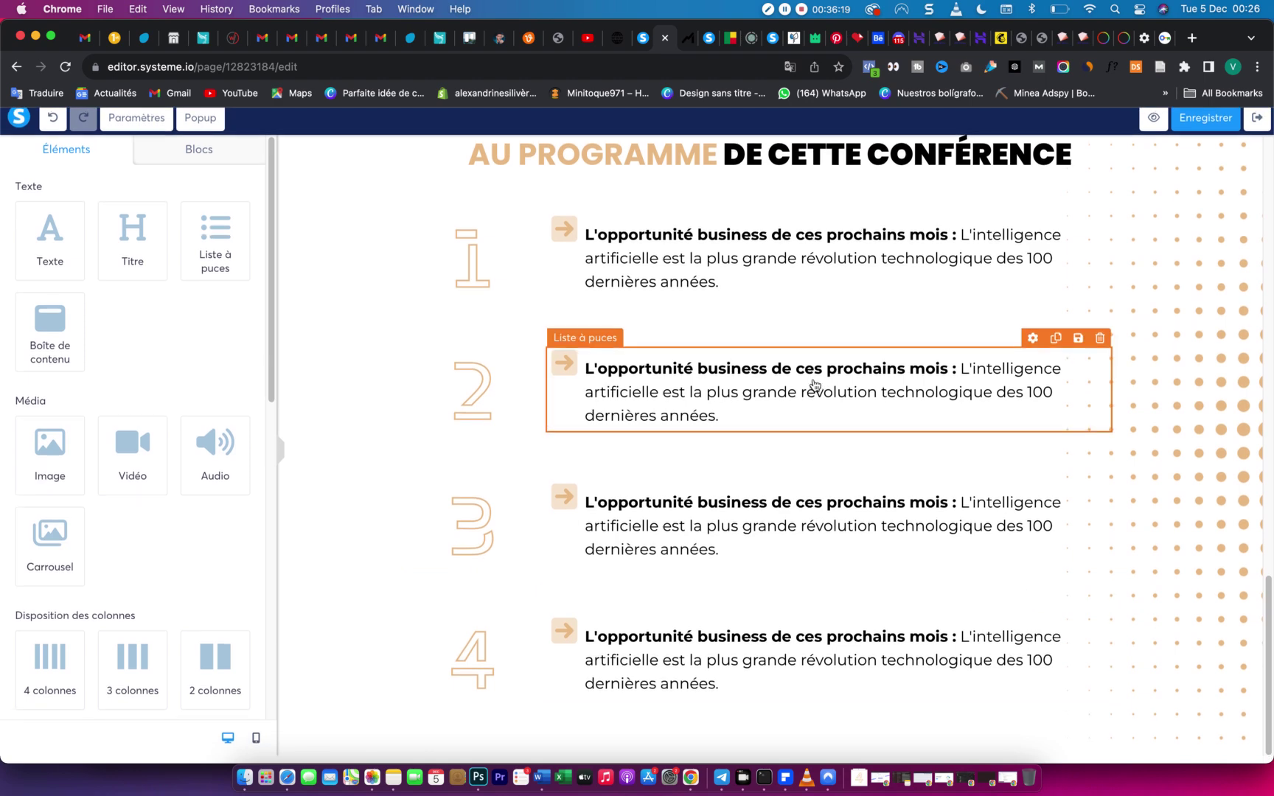
# Replace the second row's bullet text with "Qu'est ce que l'intelligence artificielle et quelles sont ses applications ?" copied from the Mindeo reference page.
pyautogui.click(685, 41)
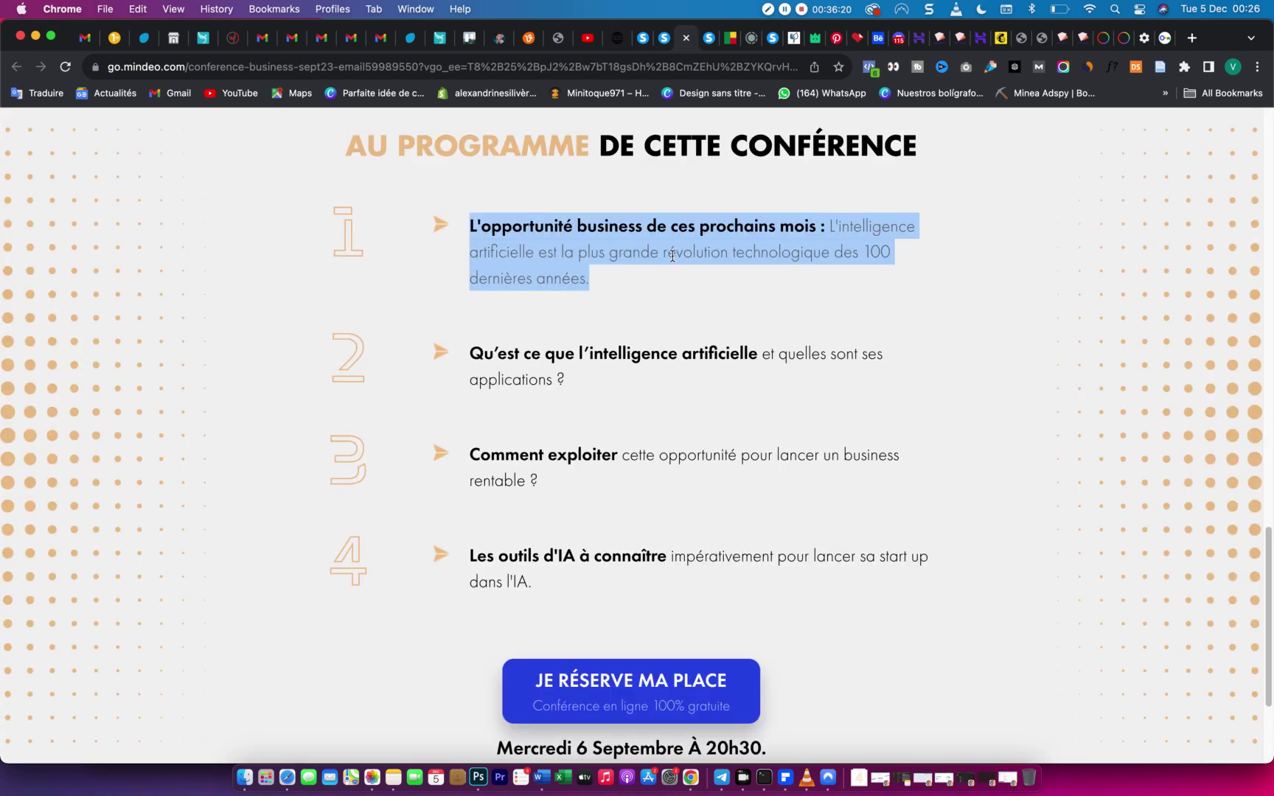
pyautogui.click(467, 359)
pyautogui.moveTo(467, 356); pyautogui.dragTo(577, 379)
pyautogui.press('super+c')
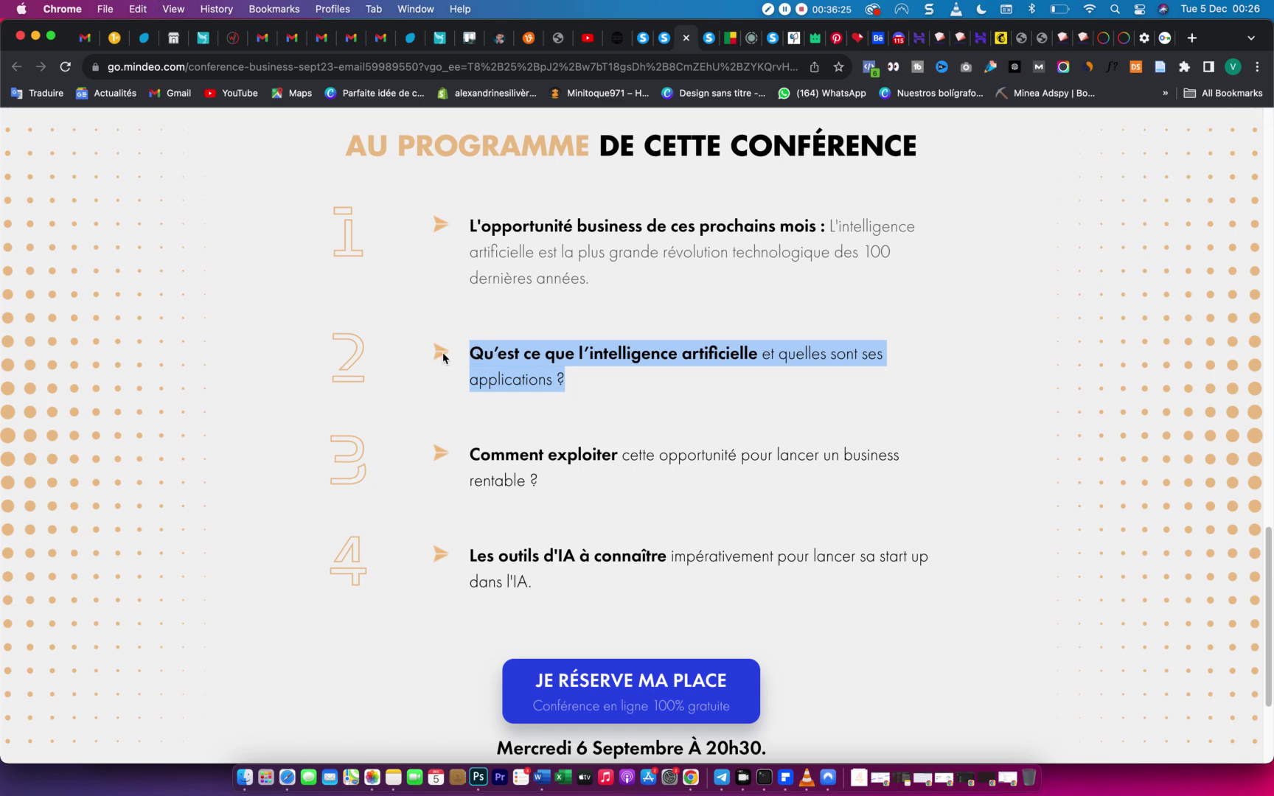
pyautogui.click(664, 38)
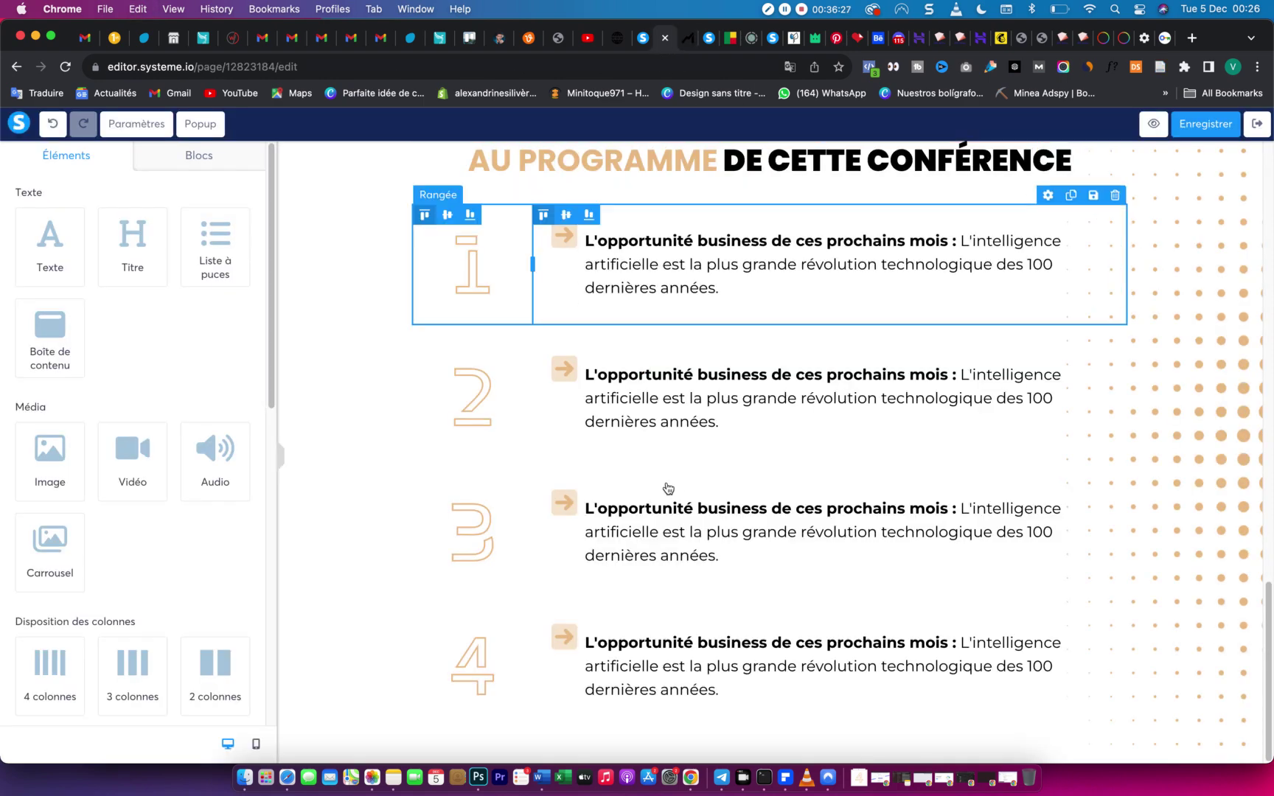
pyautogui.click(644, 525)
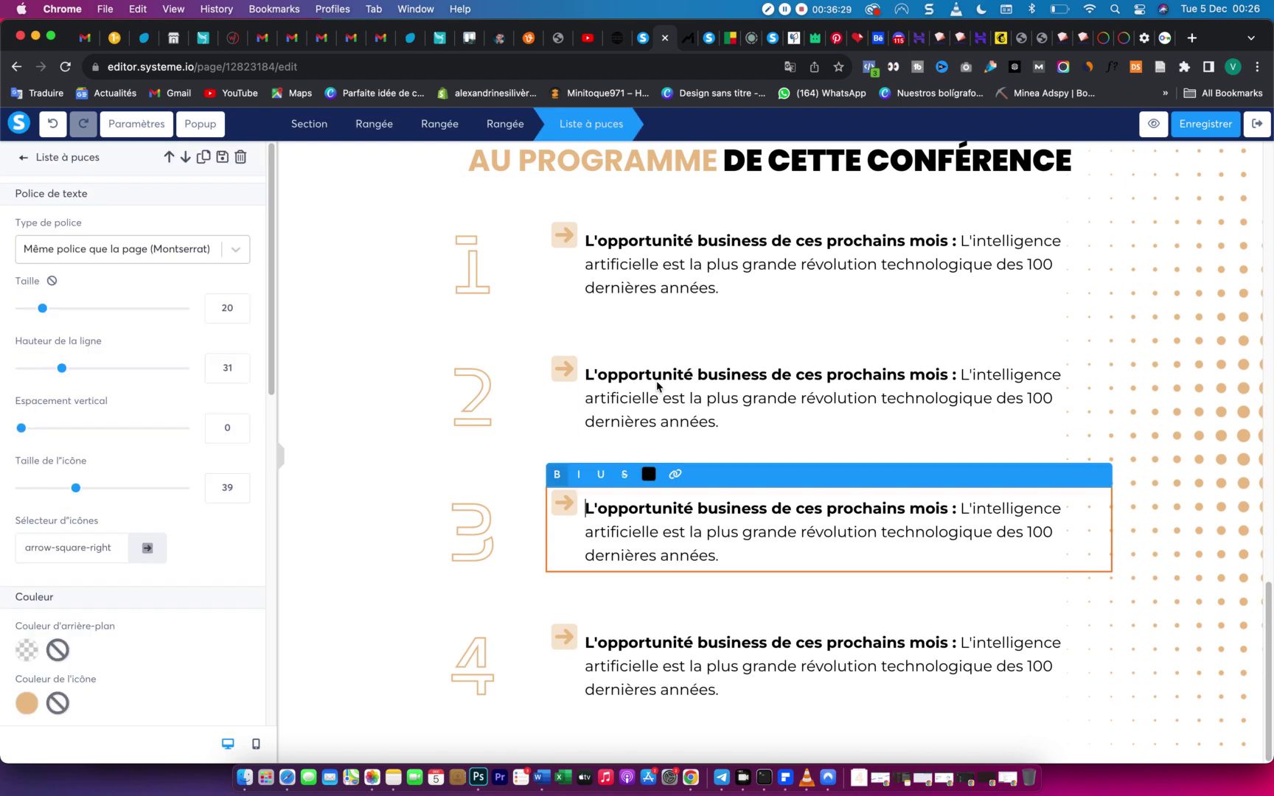
pyautogui.click(664, 386)
pyautogui.press('super+a')
pyautogui.press('super+v')
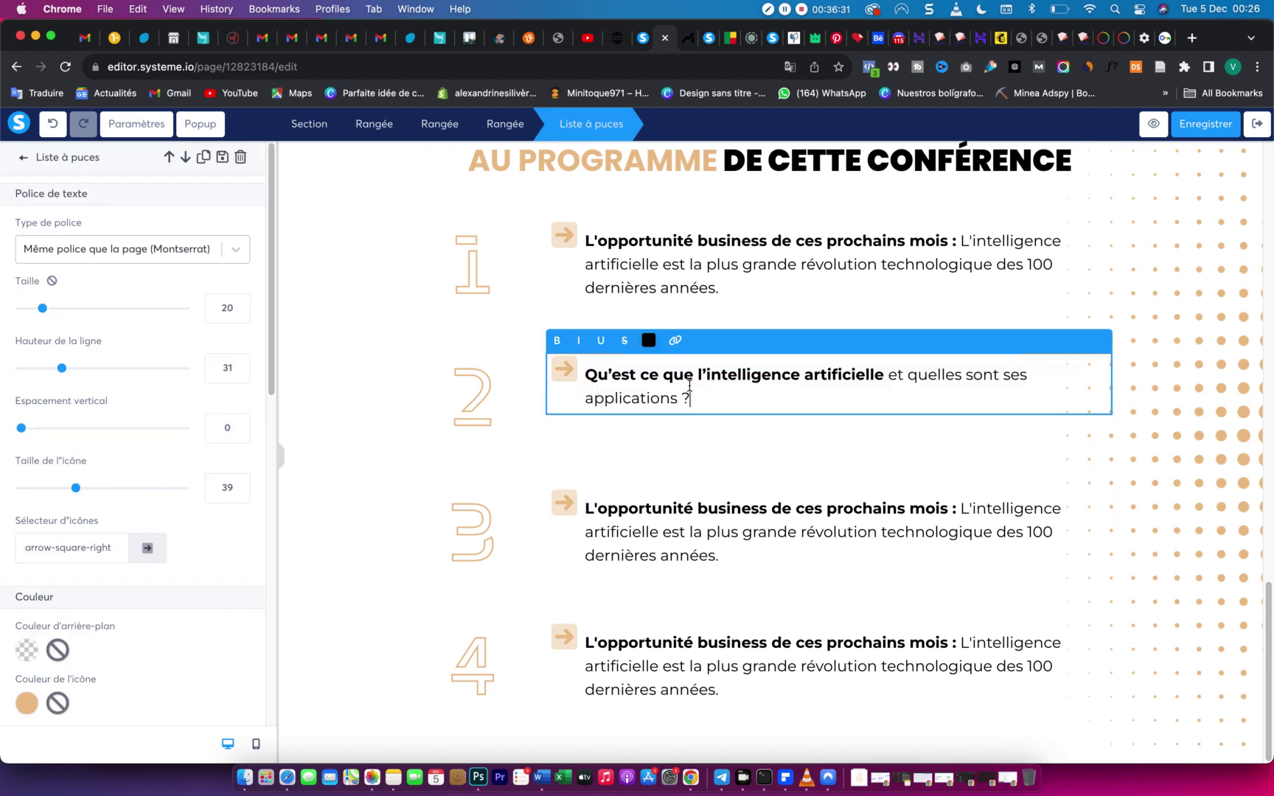
# Replace the third row's bullet text with "Comment exploiter cette opportunité pour lancer un business rentable ?" copied from the Mindeo reference page.
pyautogui.click(693, 47)
pyautogui.moveTo(472, 455); pyautogui.dragTo(551, 493)
pyautogui.press('super+c')
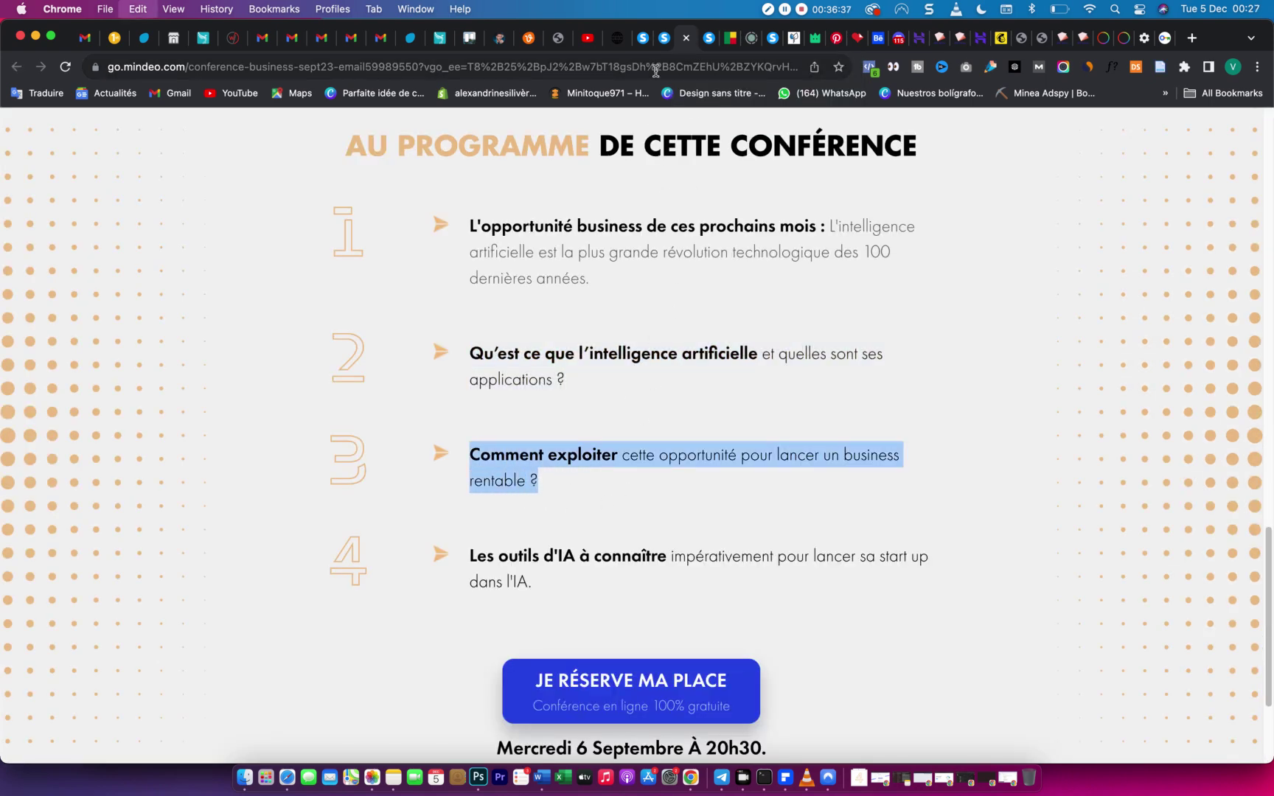
pyautogui.click(664, 37)
pyautogui.click(603, 525)
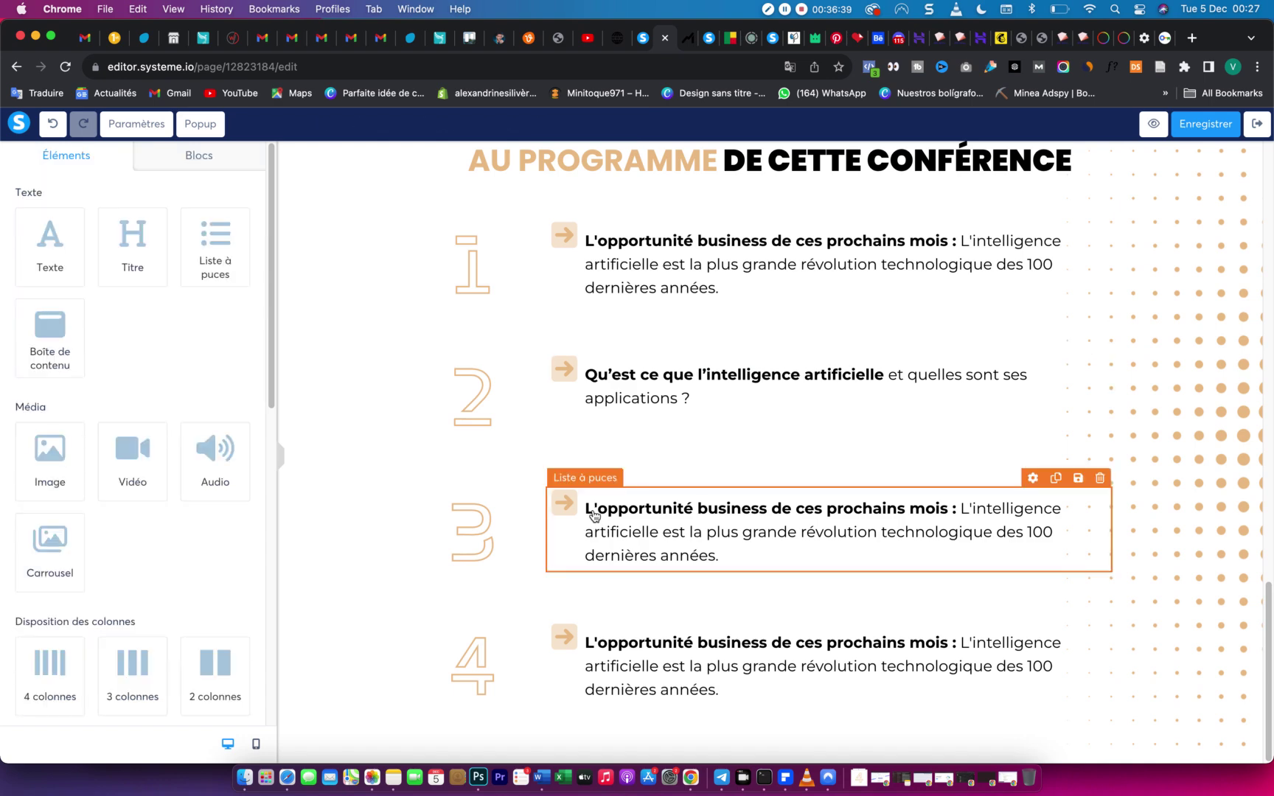
pyautogui.click(591, 511)
pyautogui.moveTo(586, 509); pyautogui.dragTo(771, 551)
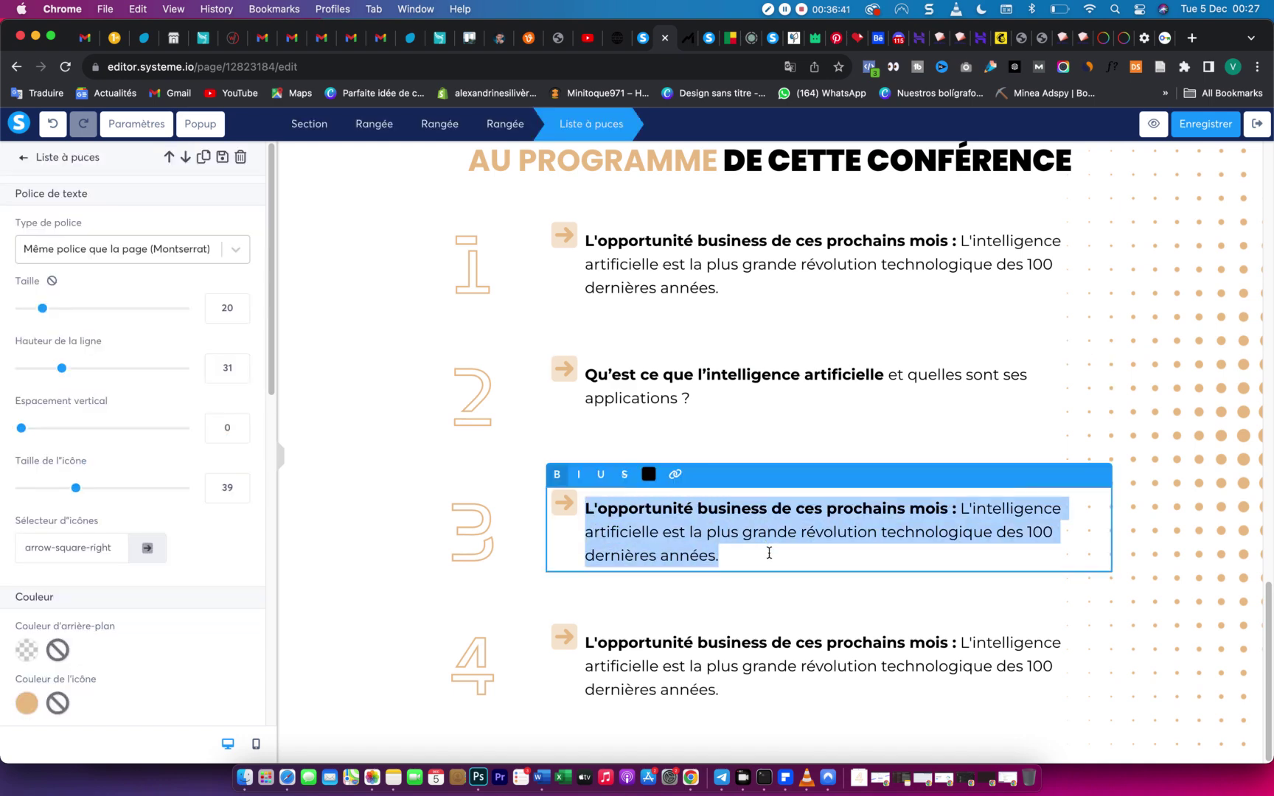
pyautogui.press('super+v')
# Replace the fourth row's bullet text with "Les outils d'IA à connaître impérativement pour lancer sa start up dans l'IA." from the Mindeo reference page.
pyautogui.click(683, 41)
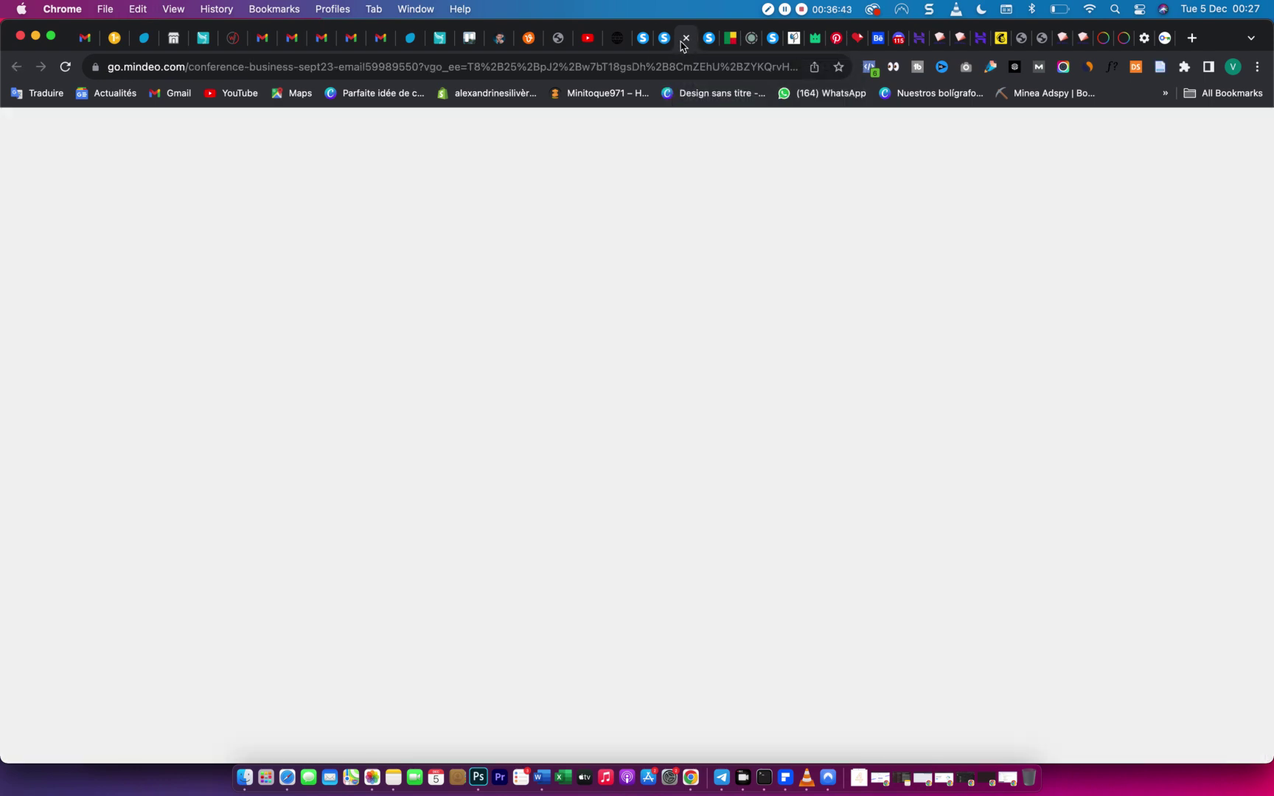
pyautogui.moveTo(471, 555); pyautogui.dragTo(535, 587)
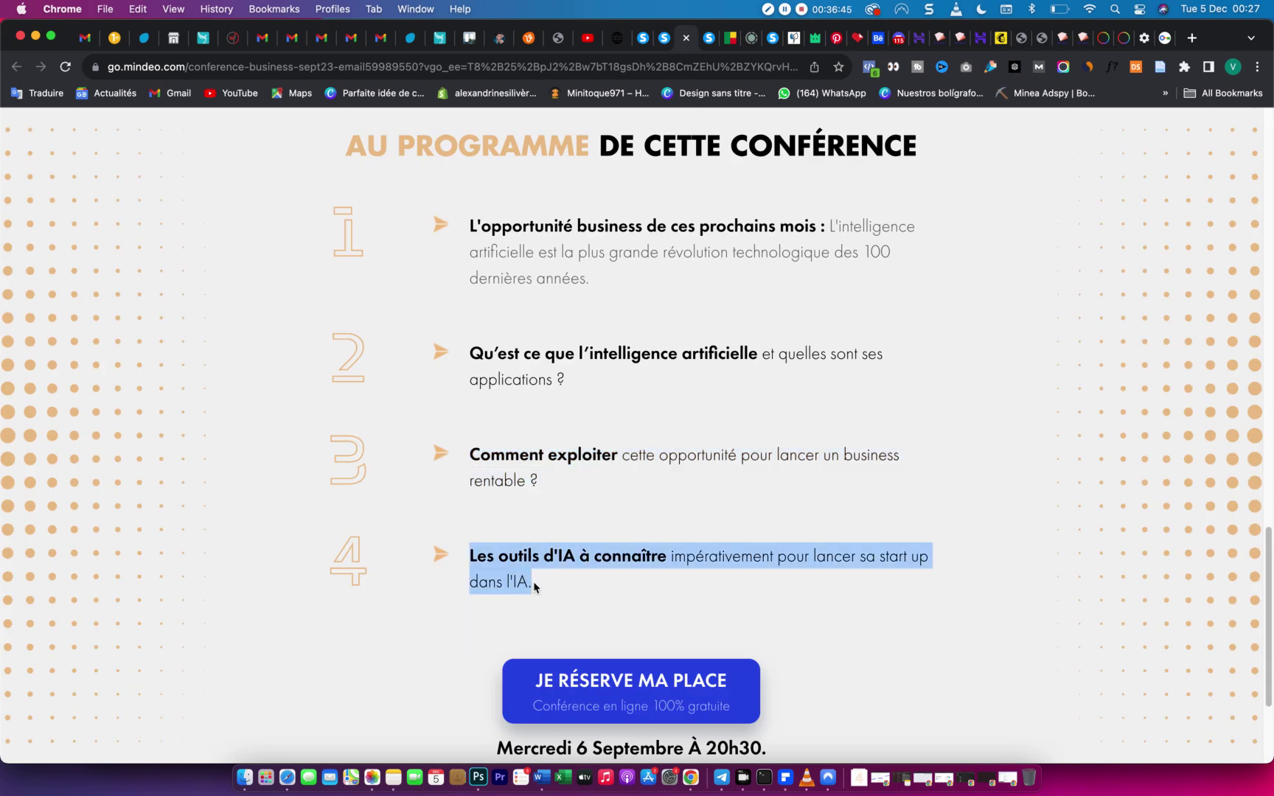
pyautogui.click(664, 40)
pyautogui.click(624, 647)
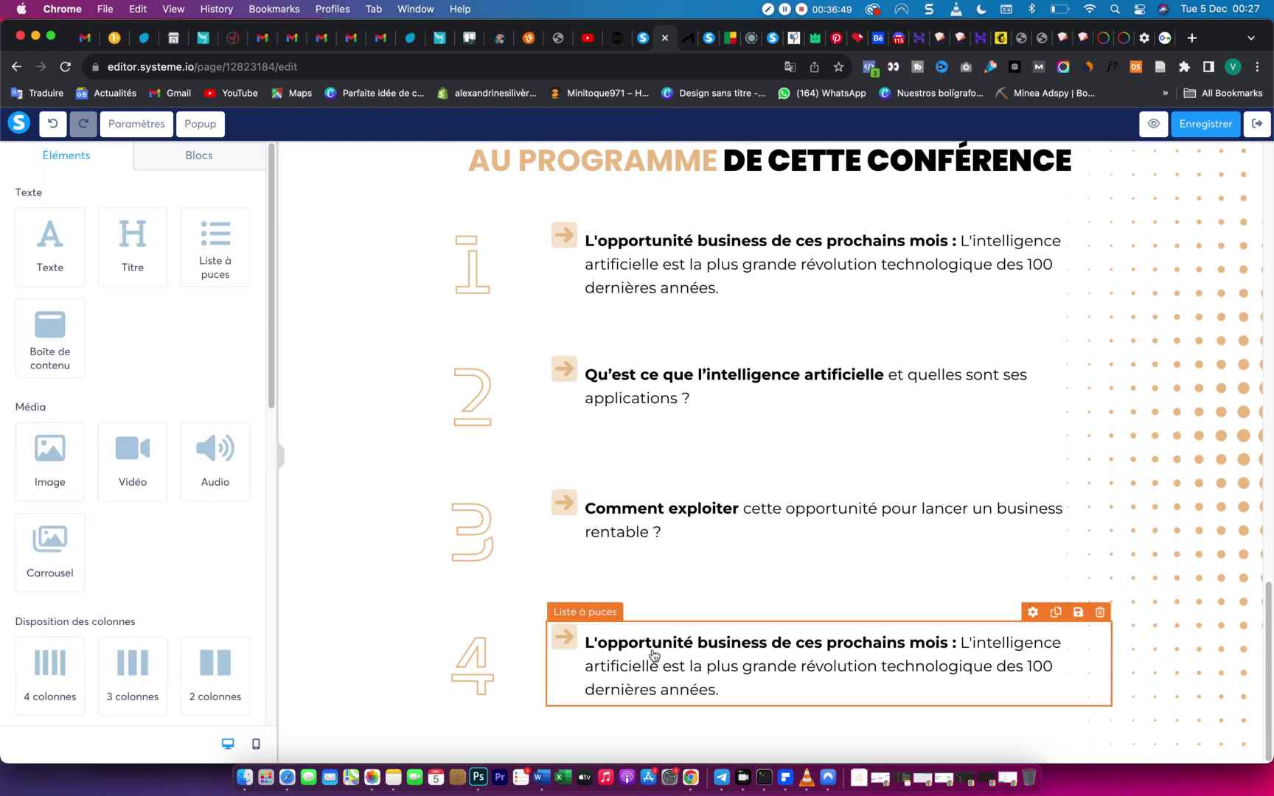
pyautogui.press('super+a')
pyautogui.press('super+v')
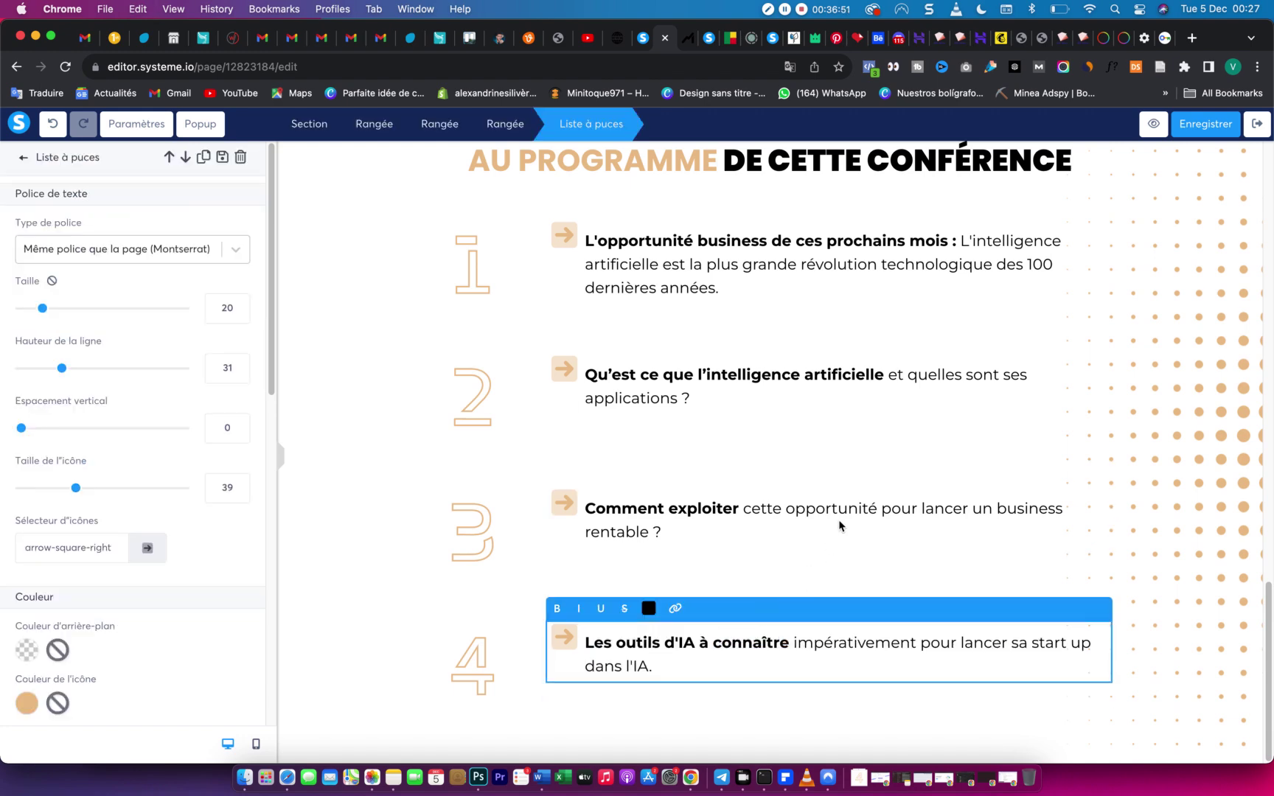
pyautogui.click(826, 458)
# Set the bottom margin of the "JE RESERVE MA PLACE" button above the programme heading to 25.
pyautogui.scroll(6, 811, 446)
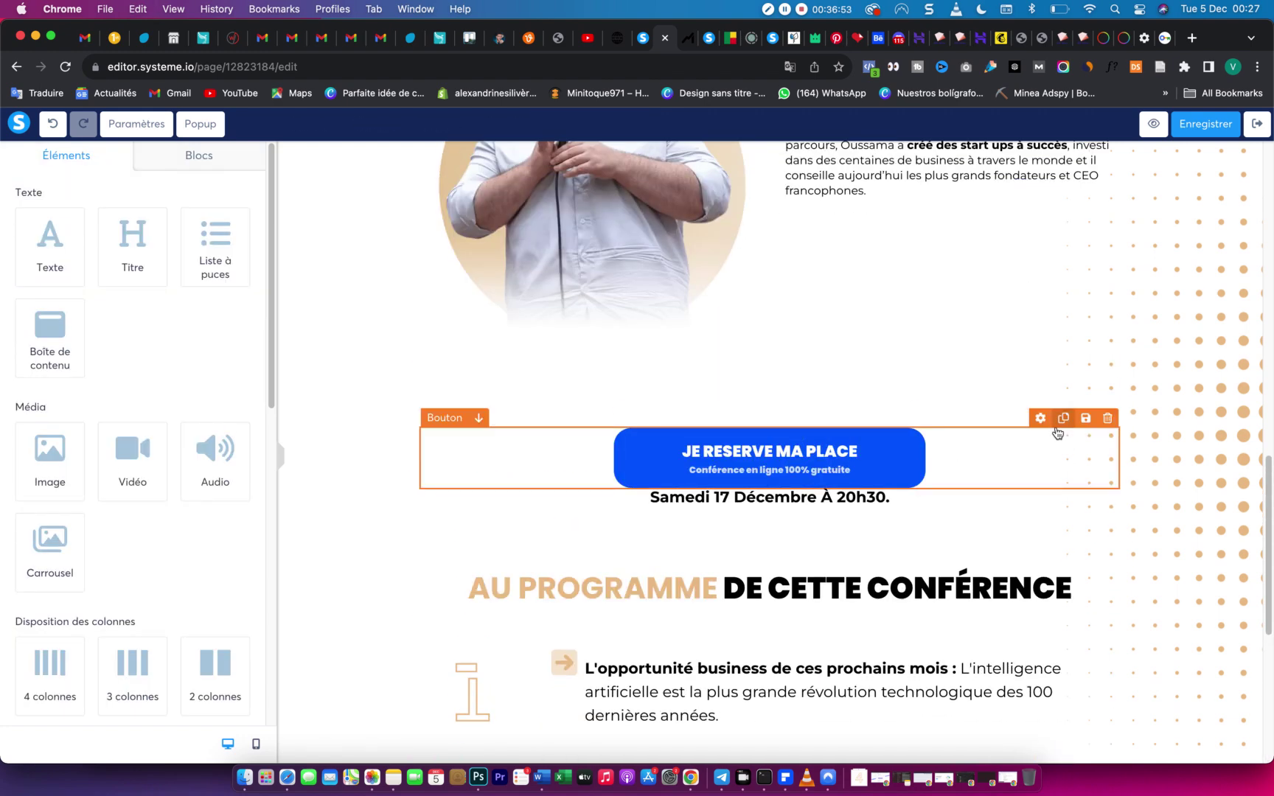
pyautogui.click(437, 419)
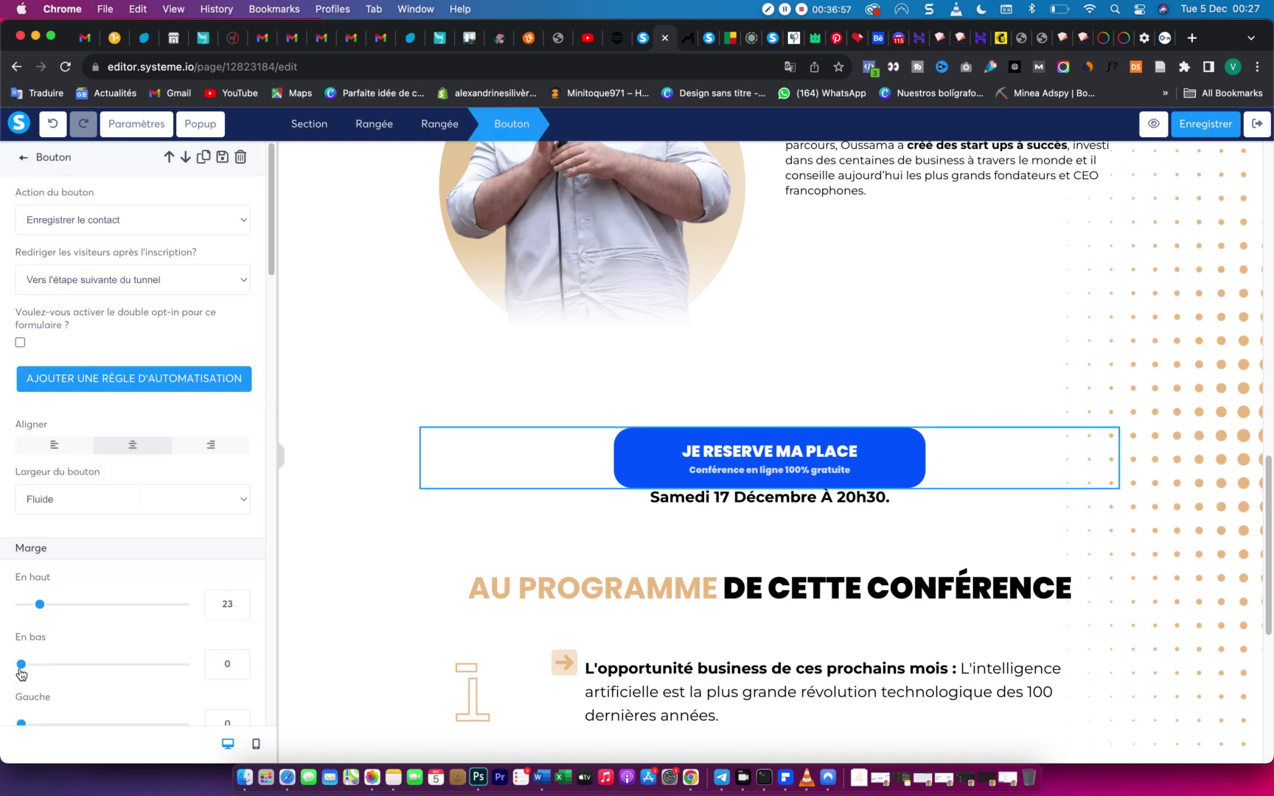
pyautogui.moveTo(23, 667)
pyautogui.mouseDown()
pyautogui.moveTo(62, 668)
pyautogui.moveTo(43, 668)
pyautogui.mouseUp()
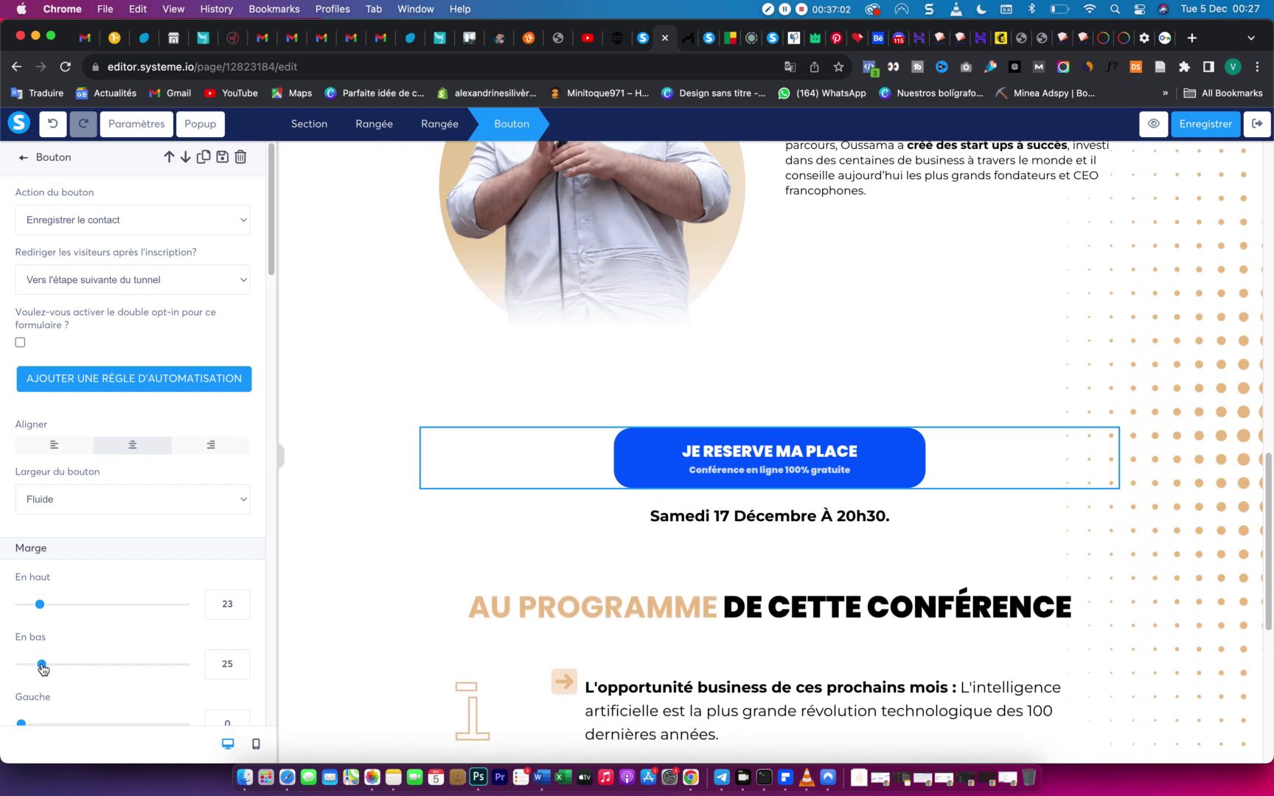
pyautogui.click(714, 297)
# Duplicate the hero section's "JE RESERVE MA PLACE" button and move the copy below the fourth programme row.
pyautogui.scroll(8, 523, 277)
pyautogui.scroll(-4, 523, 278)
pyautogui.scroll(8, 523, 277)
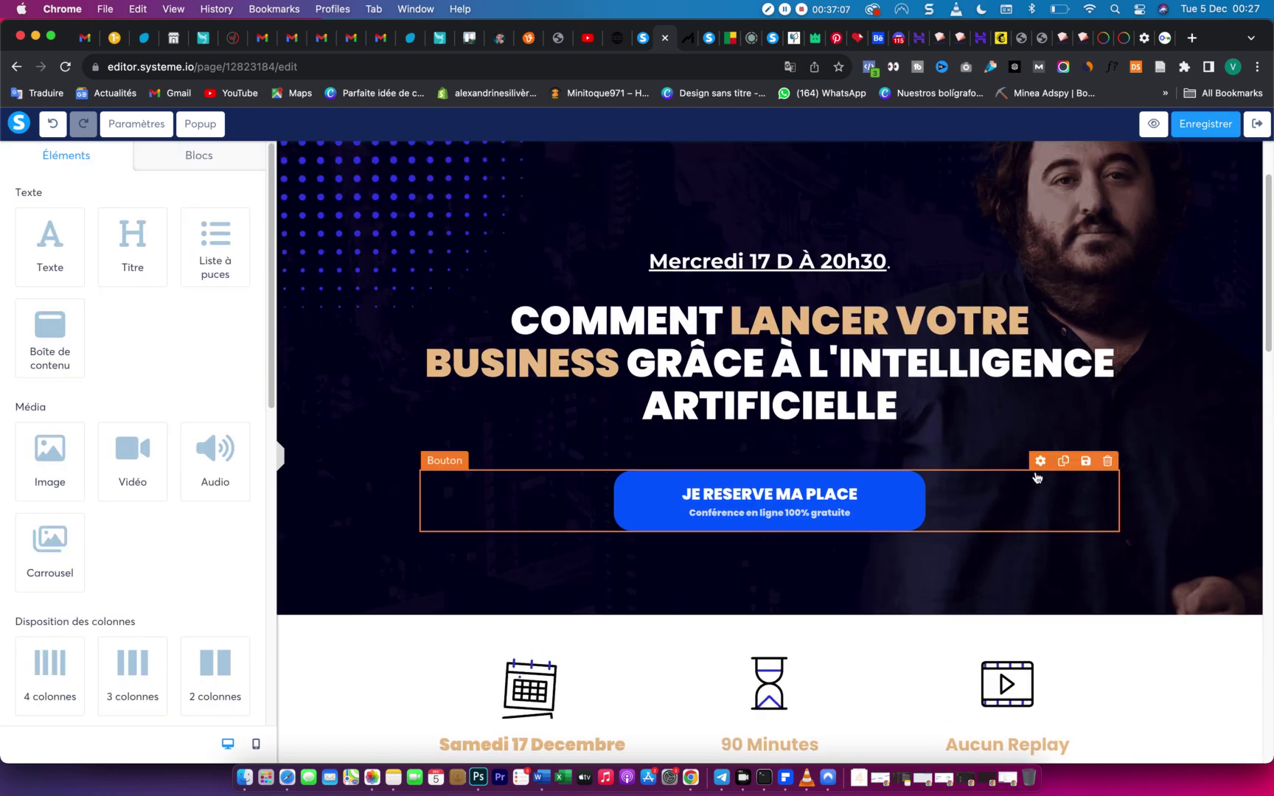
pyautogui.click(1063, 461)
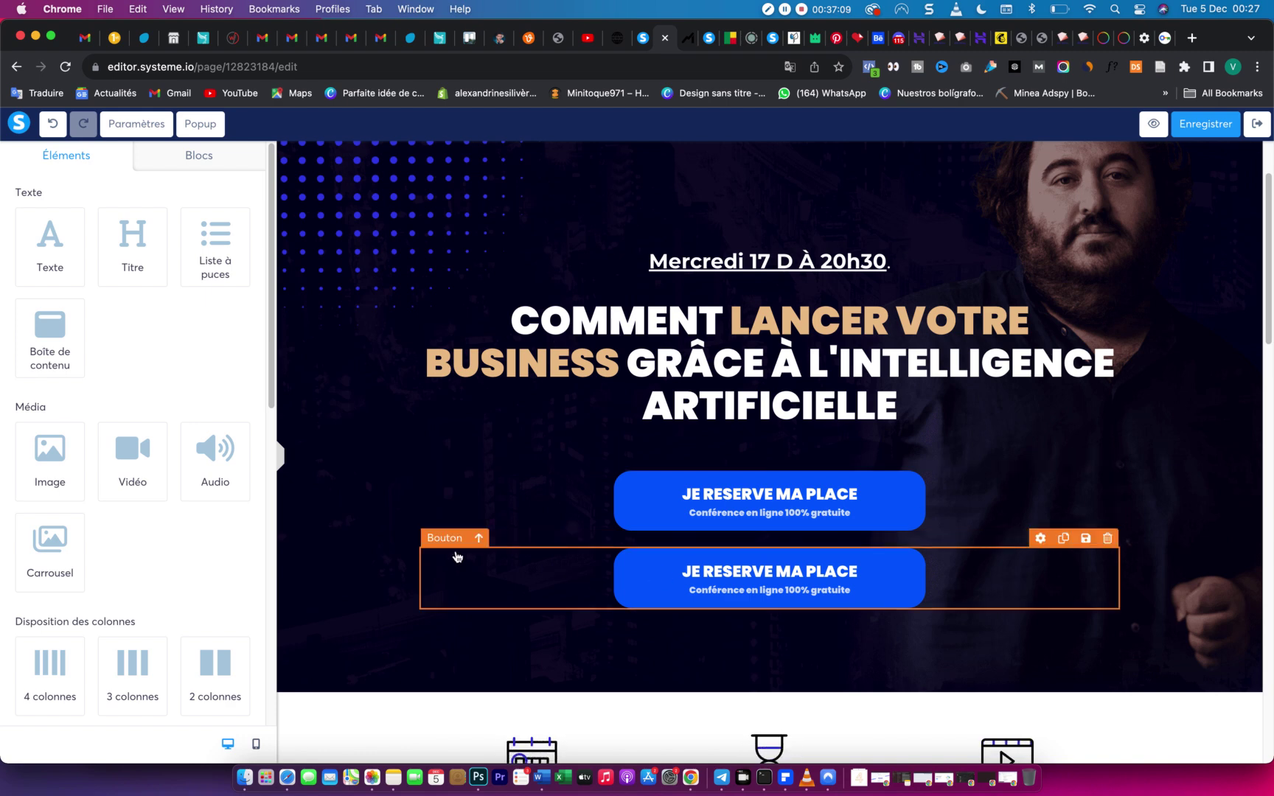
pyautogui.moveTo(461, 566); pyautogui.dragTo(547, 746)
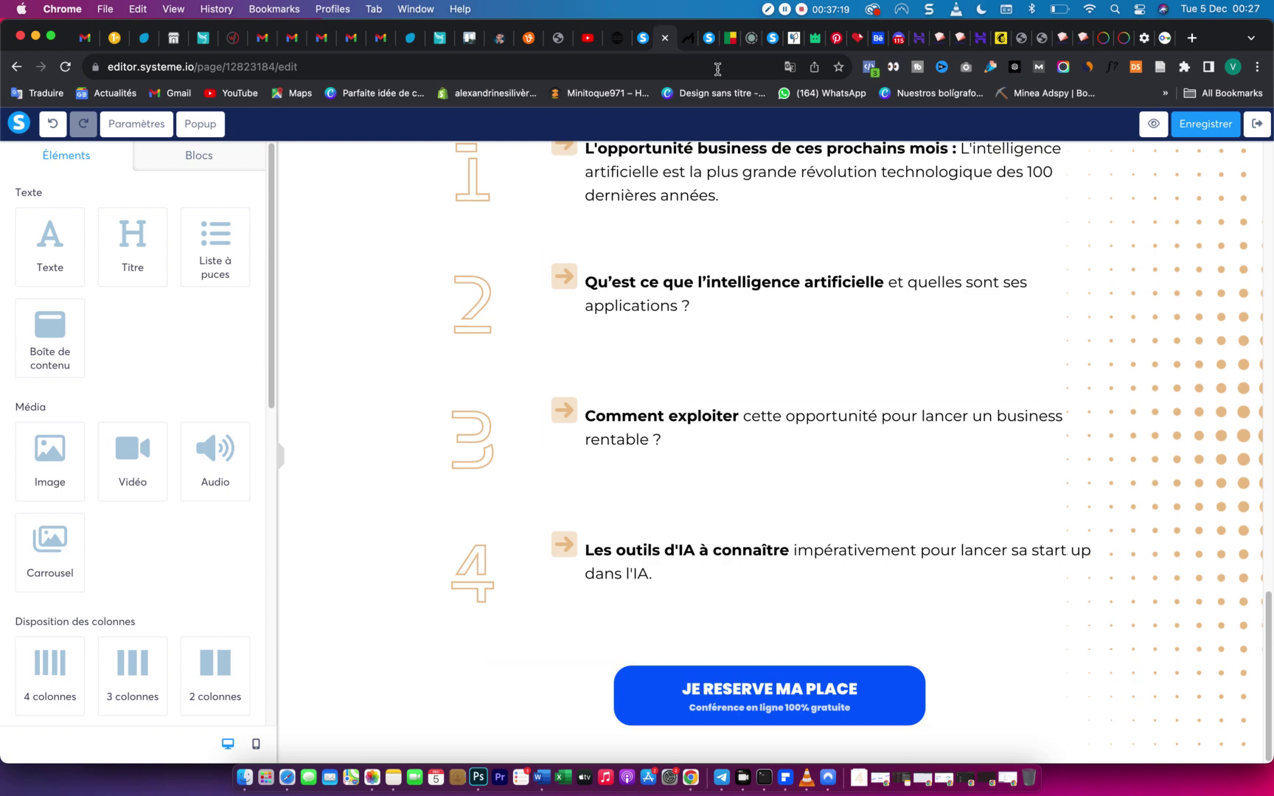
# Check the Mindeo page's closing button area, then copy "Samedi 17 Décembre À 20h30." from below the presenter section's button in the editor.
pyautogui.click(684, 46)
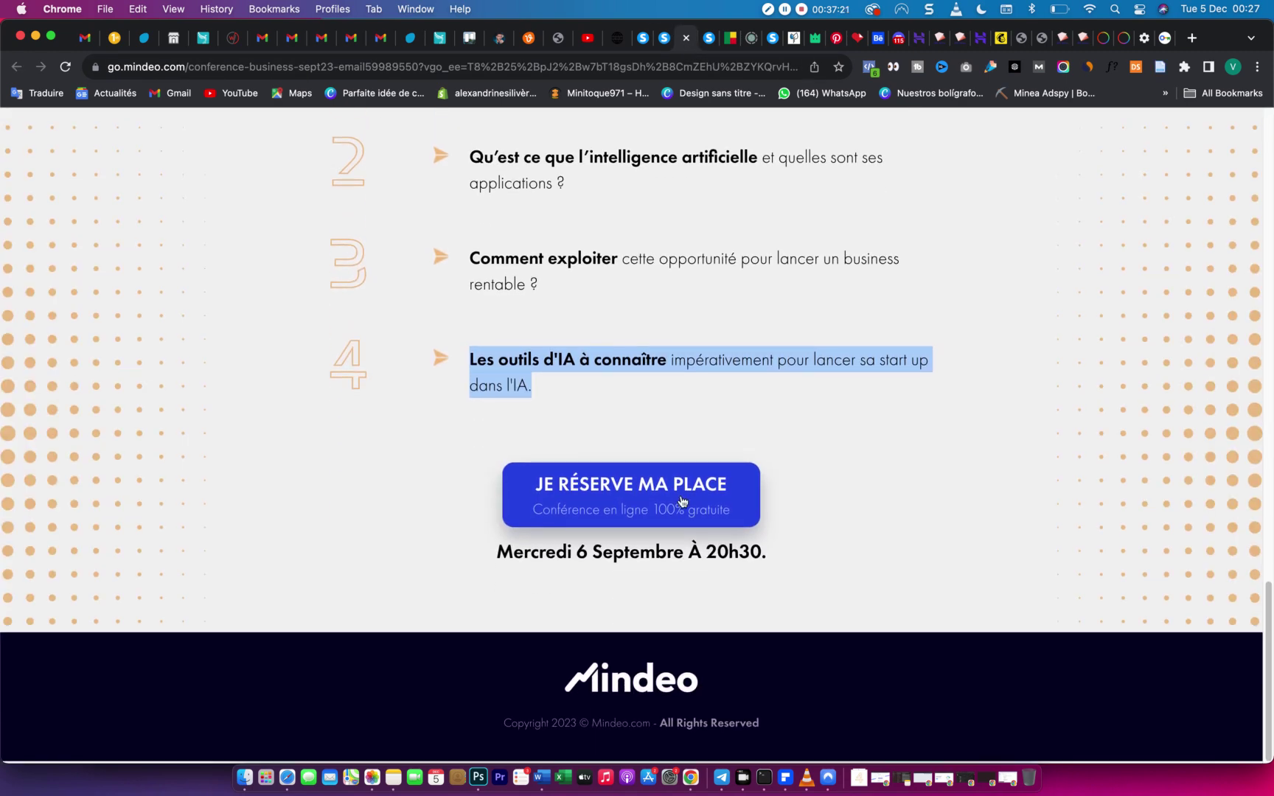
pyautogui.click(663, 38)
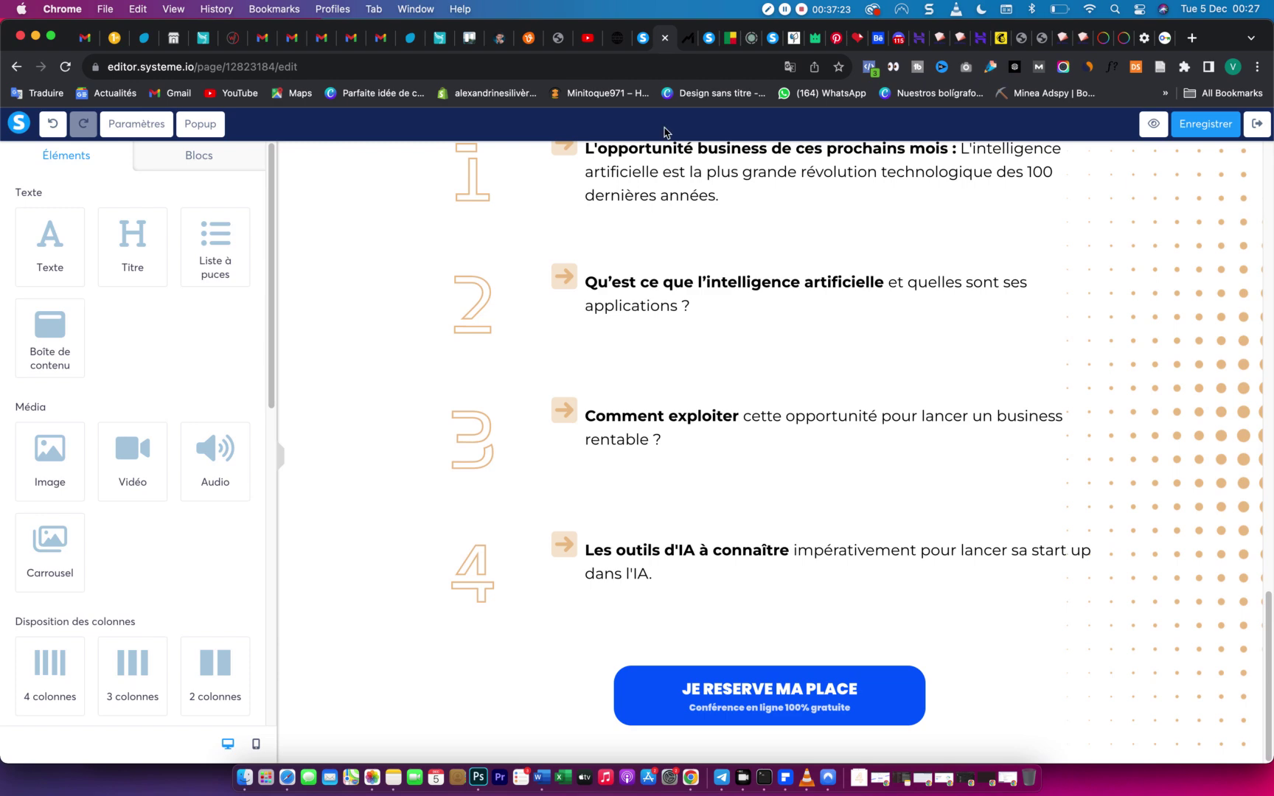
pyautogui.scroll(10, 726, 382)
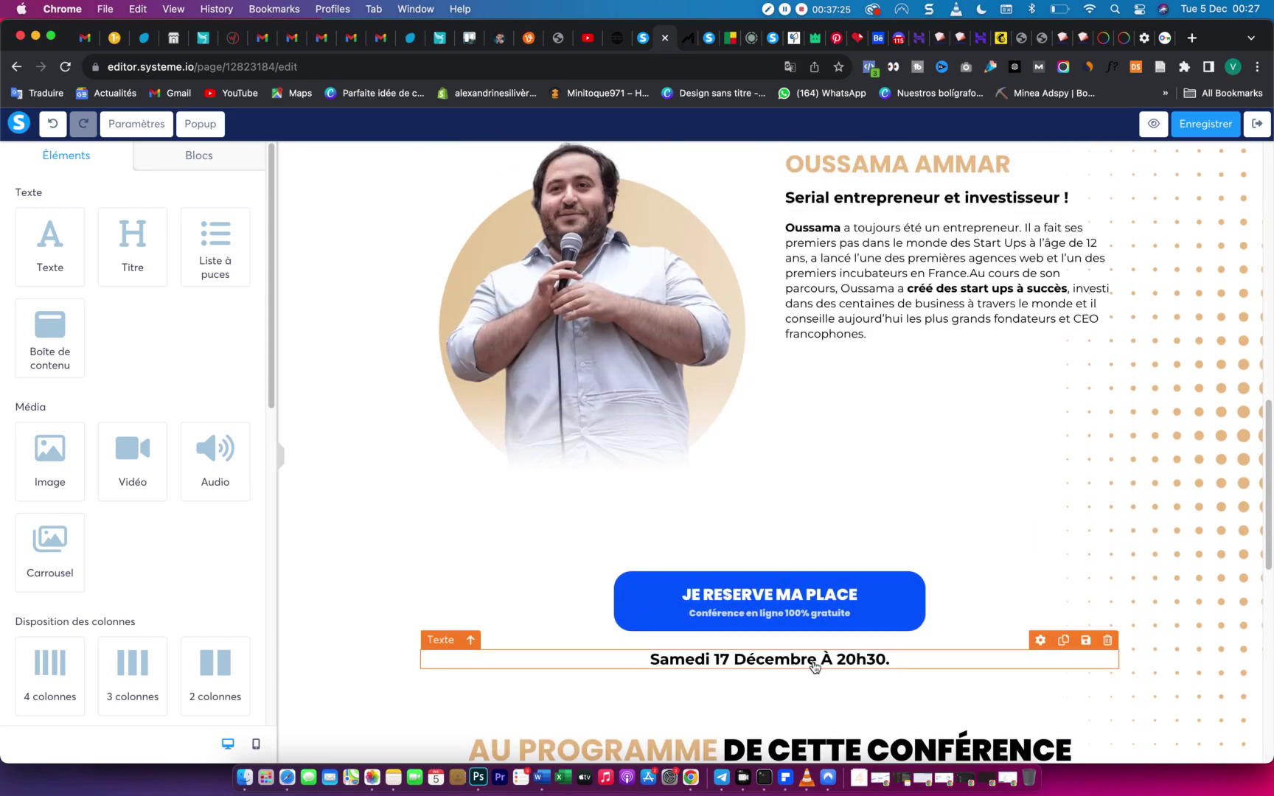
pyautogui.click(861, 663)
pyautogui.tripleClick(869, 658)
pyautogui.press('super+c')
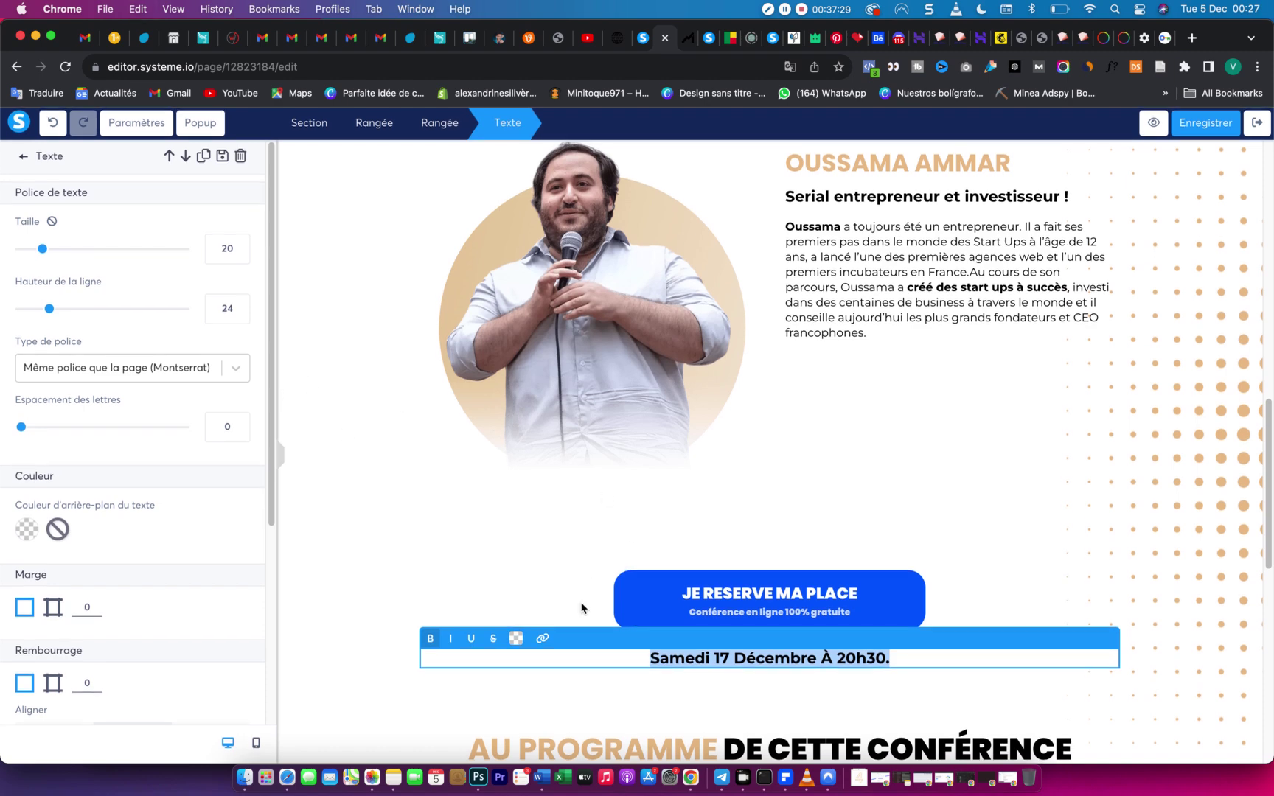
pyautogui.click(554, 593)
# Add a title below the closing button, fill it with the copied "Samedi 17 Décembre À 20h30." and format it as H4.
pyautogui.scroll(-8, 568, 590)
pyautogui.scroll(-3, 567, 590)
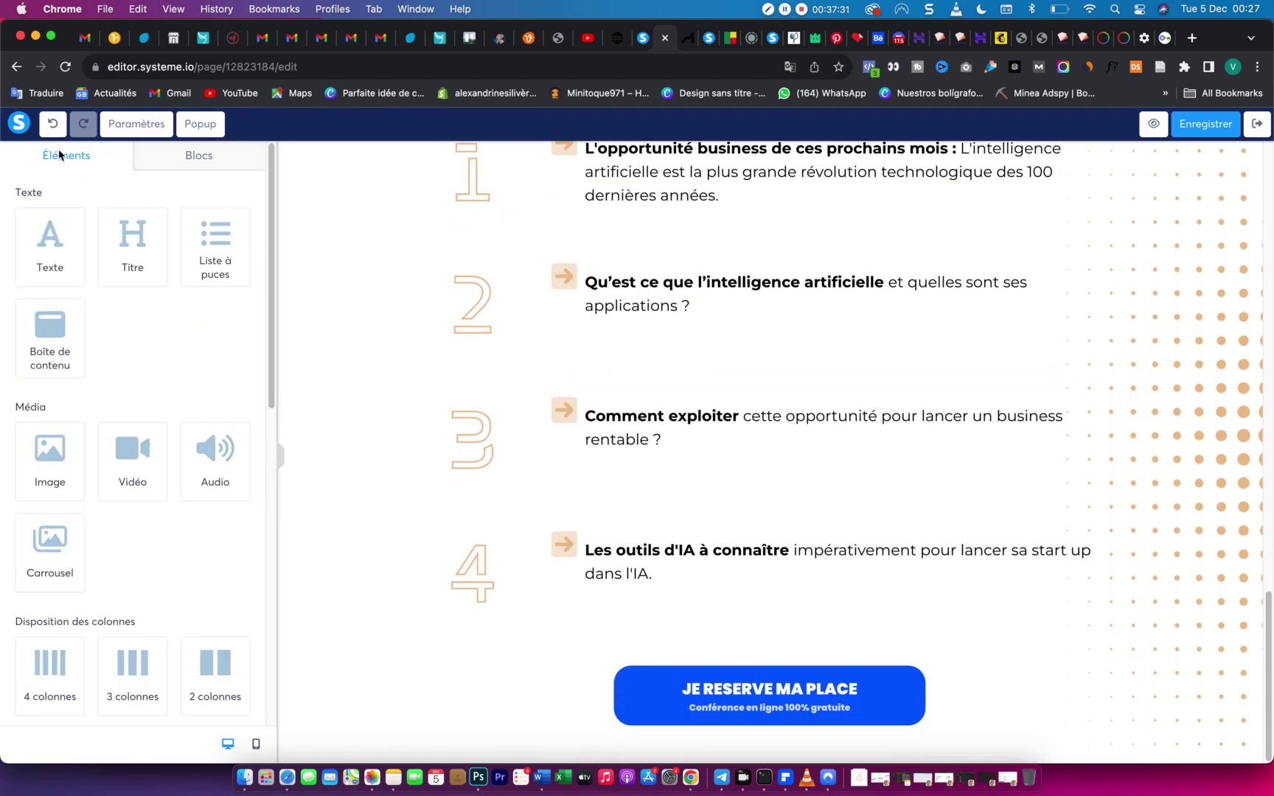
pyautogui.scroll(-3, 191, 184)
pyautogui.moveTo(126, 156); pyautogui.dragTo(730, 711)
pyautogui.scroll(-2, 779, 713)
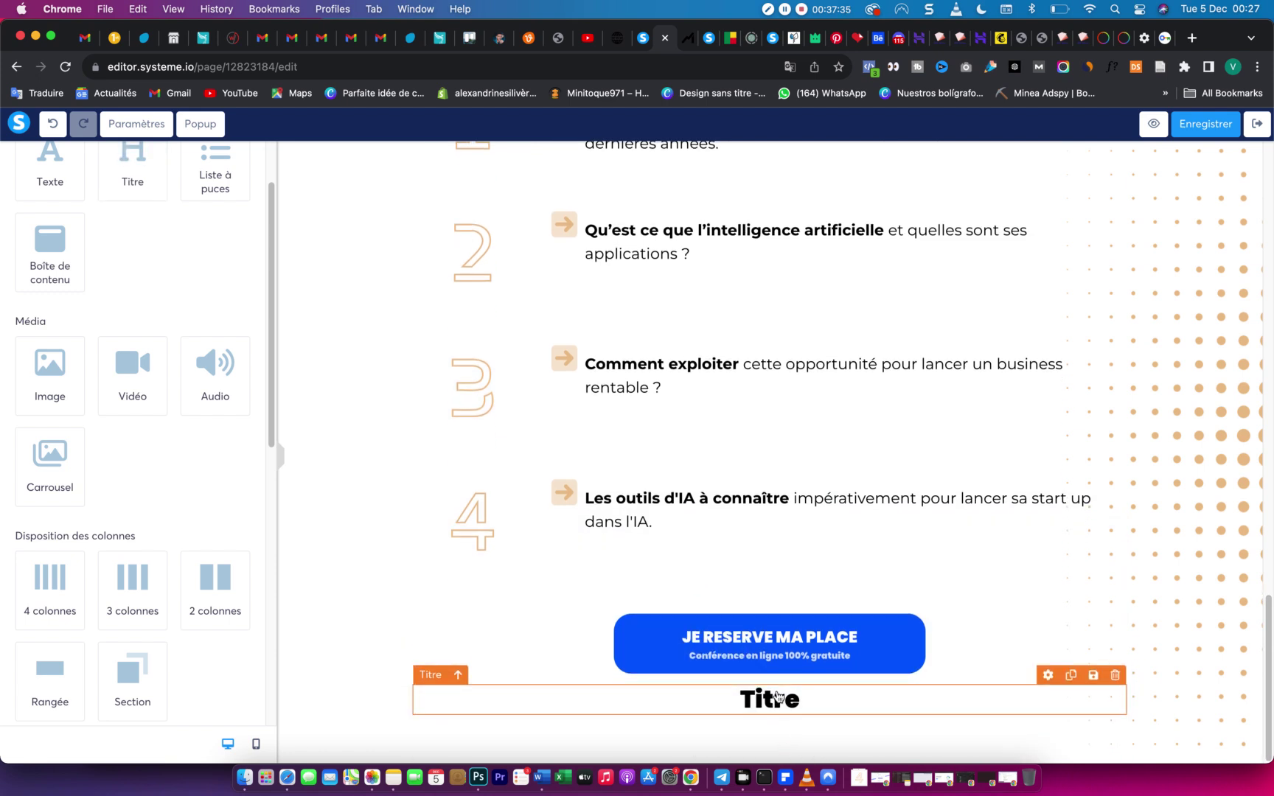
pyautogui.doubleClick(777, 696)
pyautogui.press('super+v')
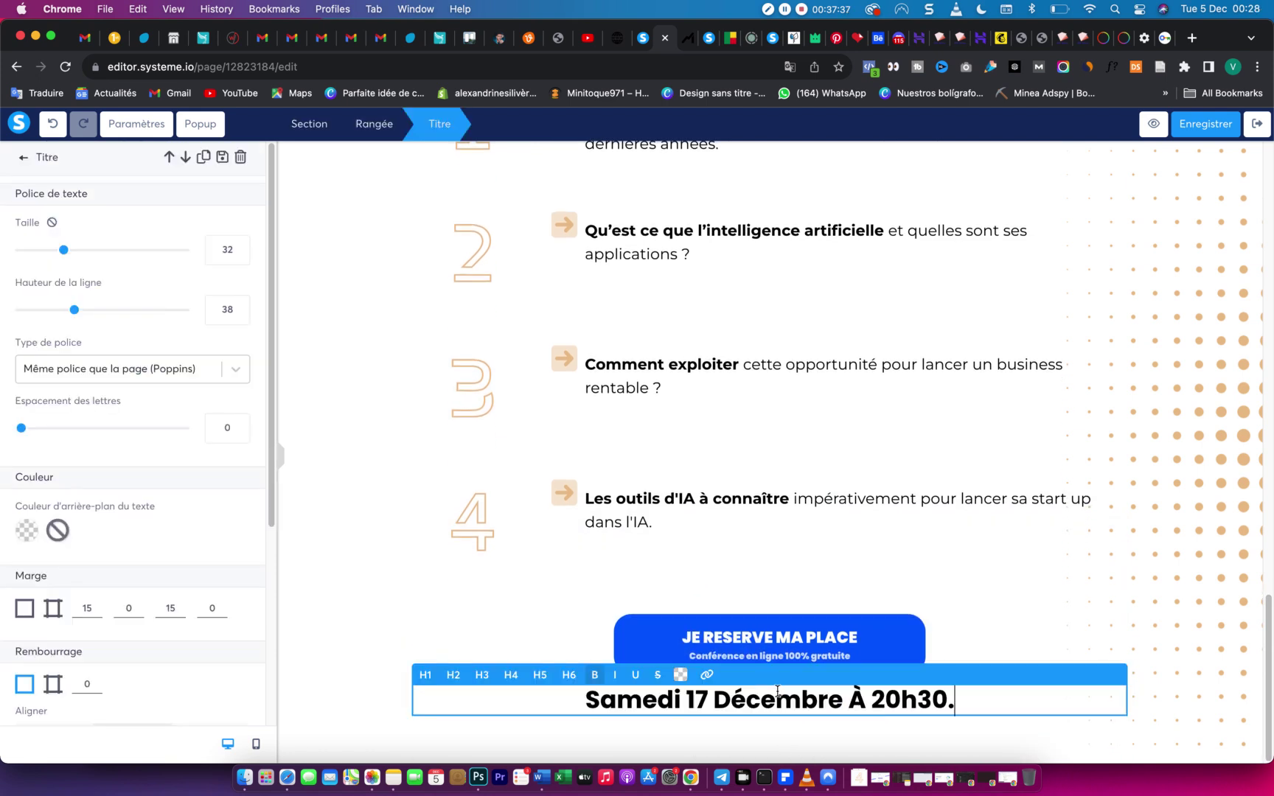
pyautogui.click(509, 675)
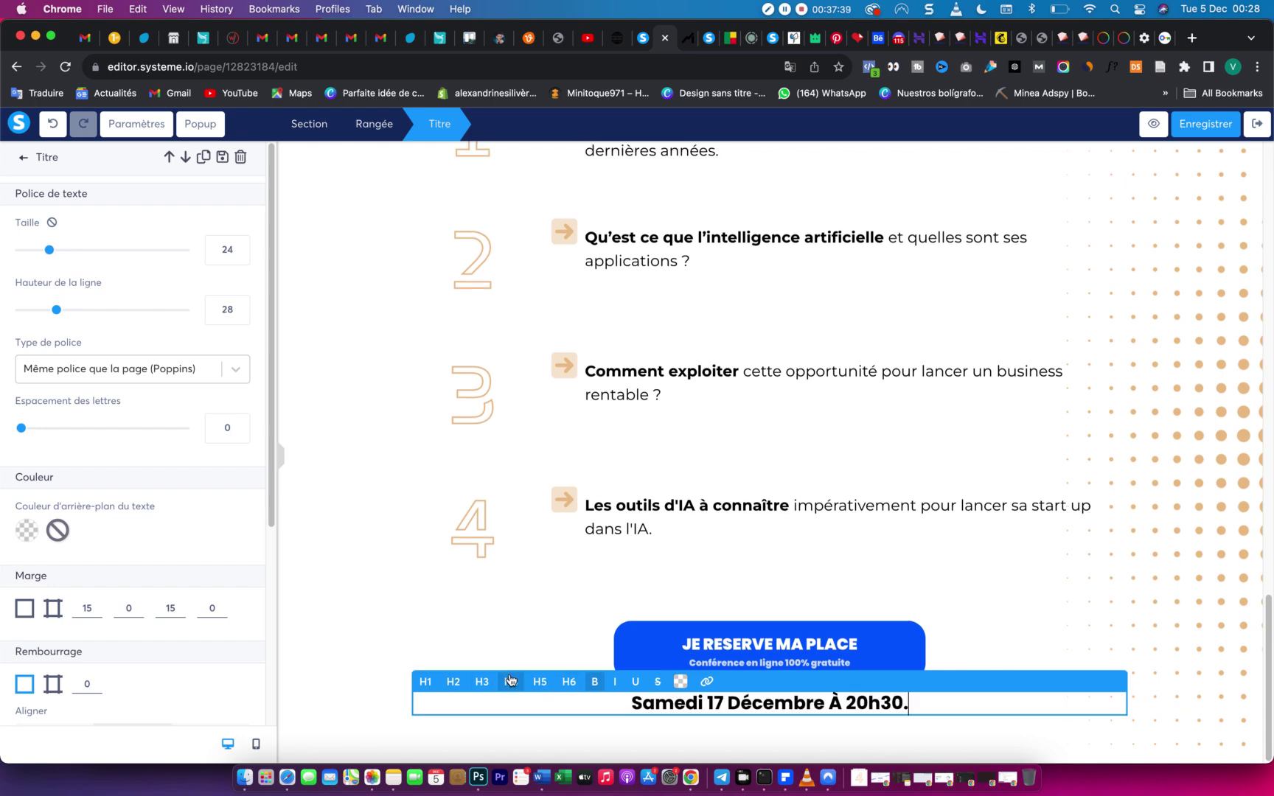
pyautogui.click(1002, 638)
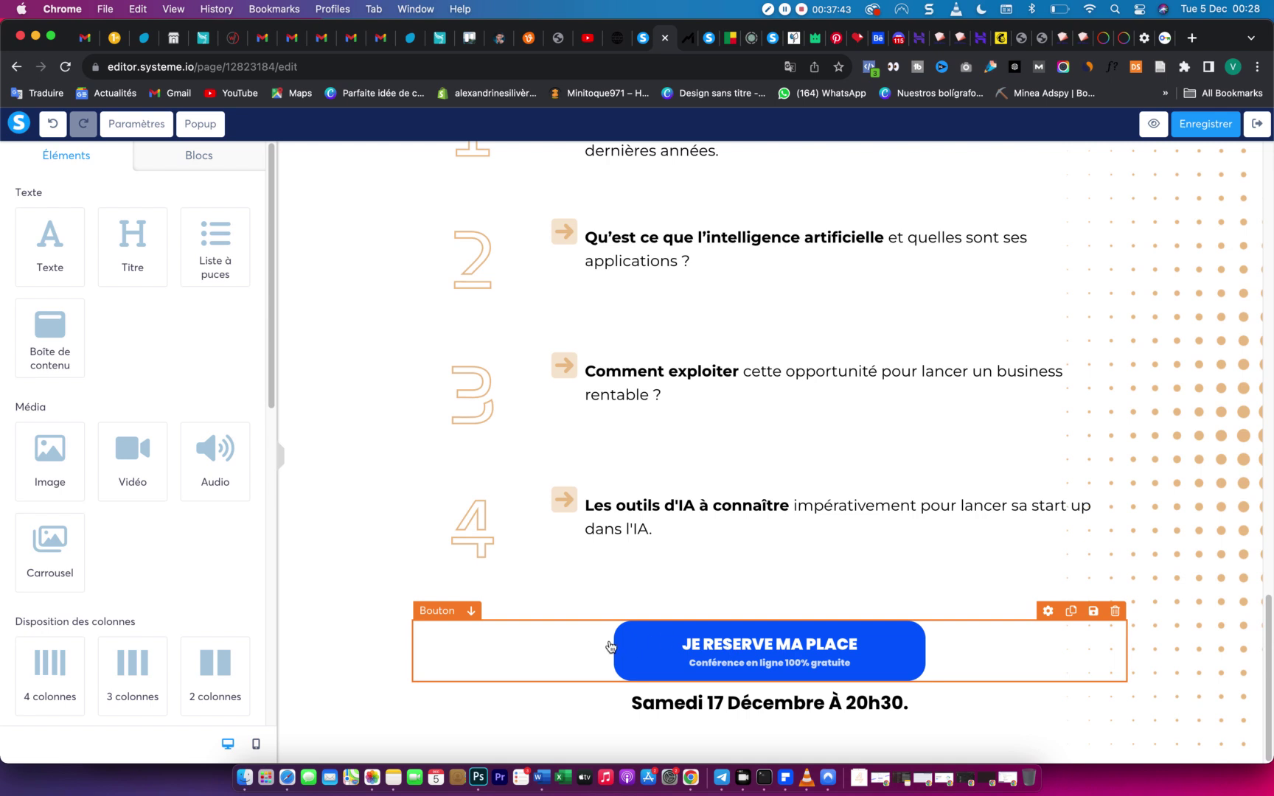
# Apply the "Foncé avec soulignement" shadow to the "JE RESERVE MA PLACE" button below the fourth programme row.
pyautogui.click(611, 648)
pyautogui.scroll(-6, 119, 545)
pyautogui.scroll(-5, 120, 546)
pyautogui.scroll(-6, 120, 547)
pyautogui.scroll(-6, 119, 552)
pyautogui.scroll(-2, 108, 551)
pyautogui.click(170, 570)
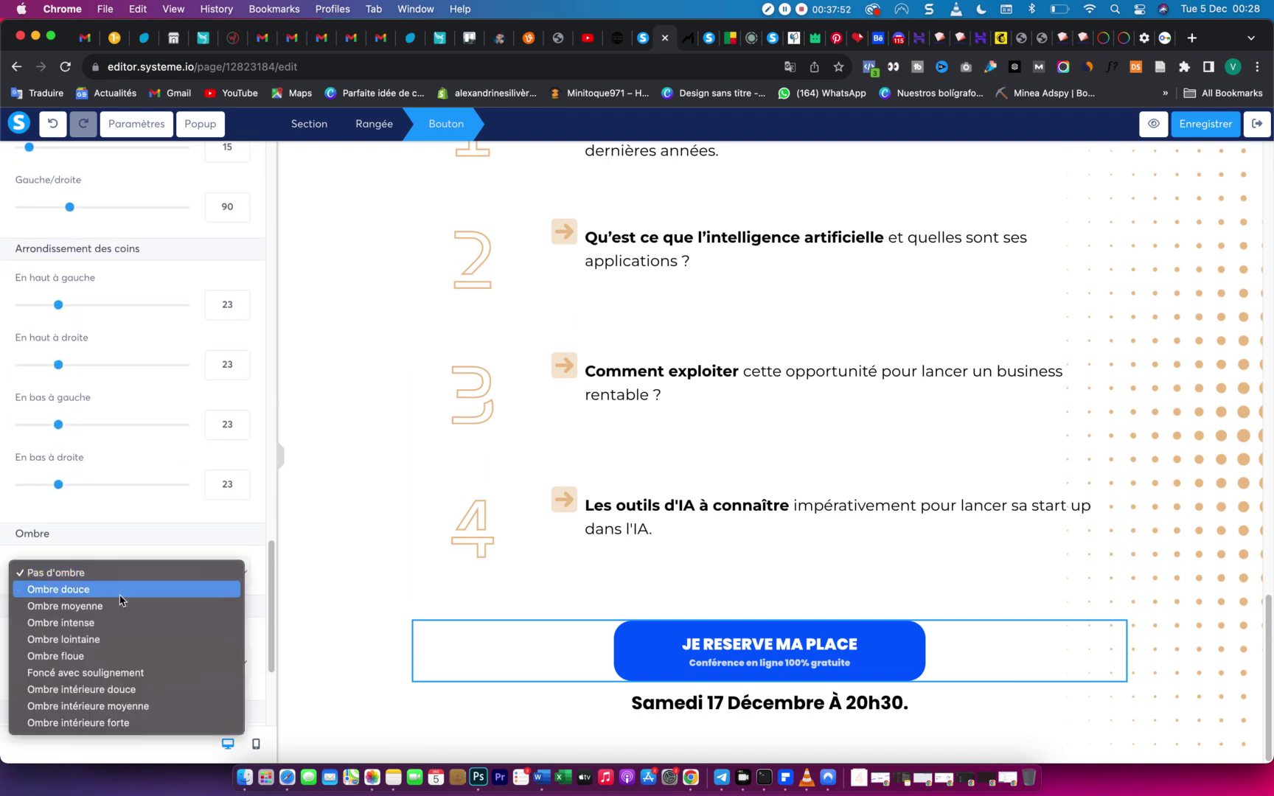
pyautogui.click(87, 673)
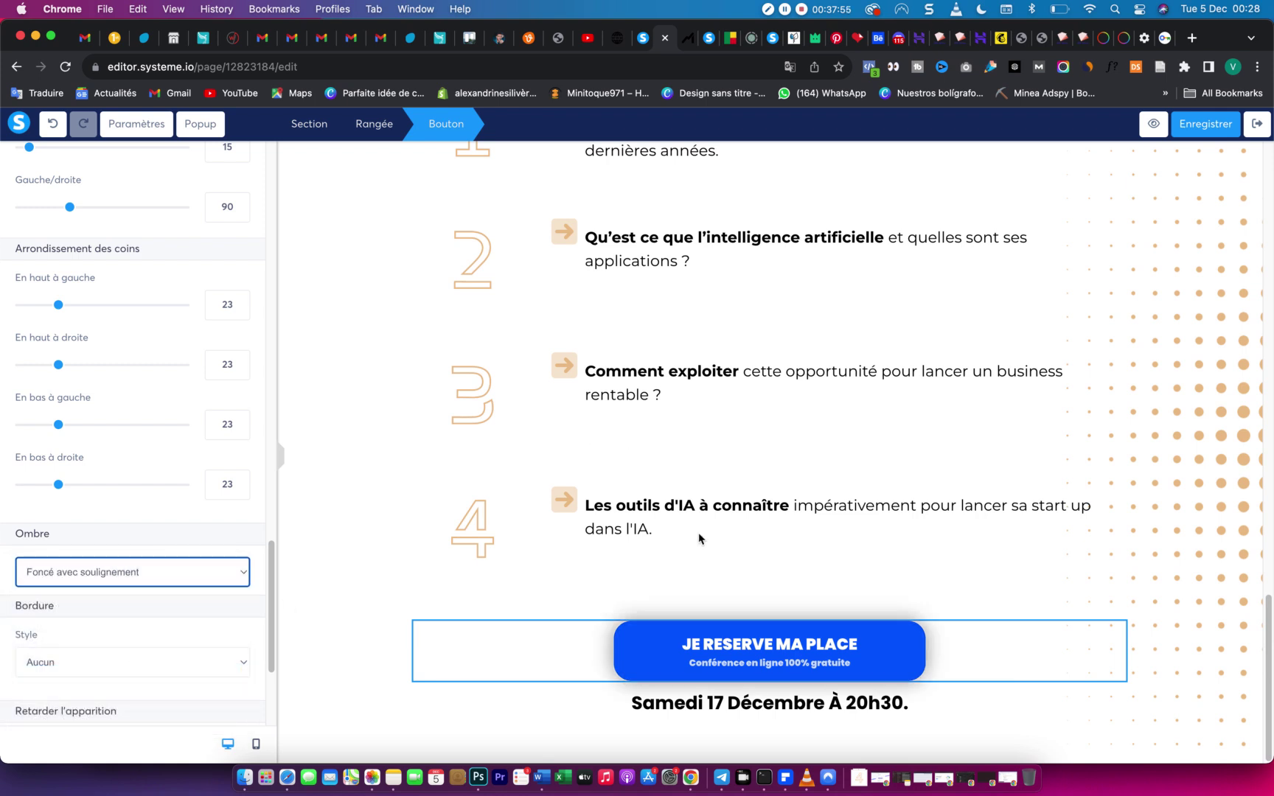
pyautogui.click(687, 582)
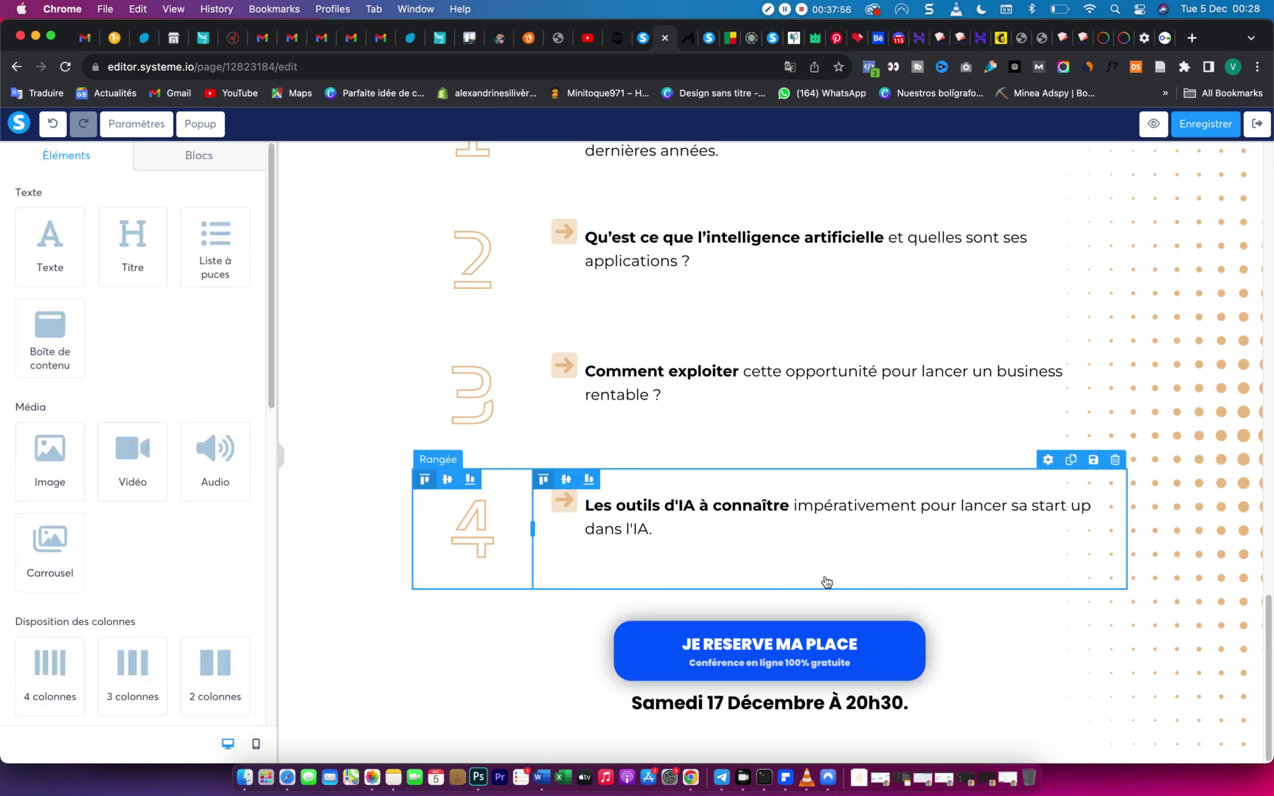
# Check the footer on the Mindeo reference page, then add an empty section at the end of the page in the editor.
pyautogui.click(689, 48)
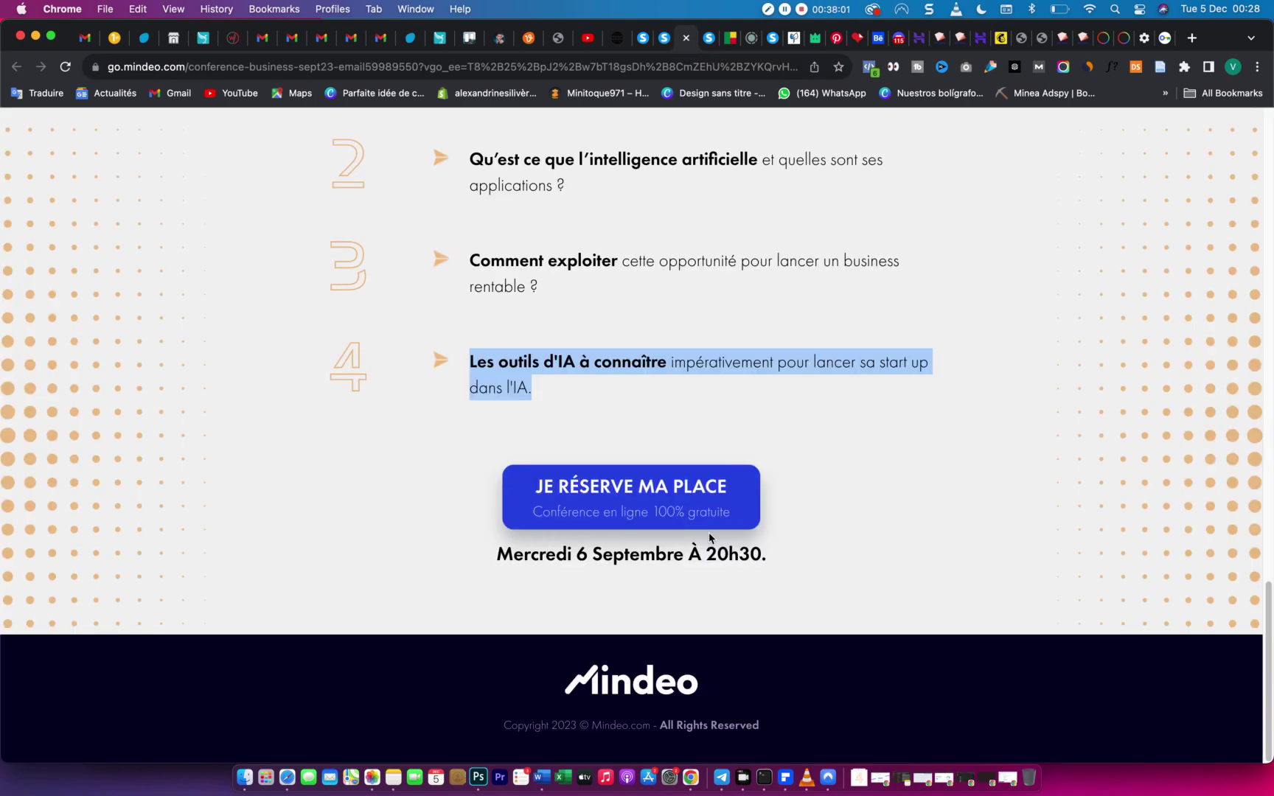
pyautogui.click(733, 691)
pyautogui.click(671, 40)
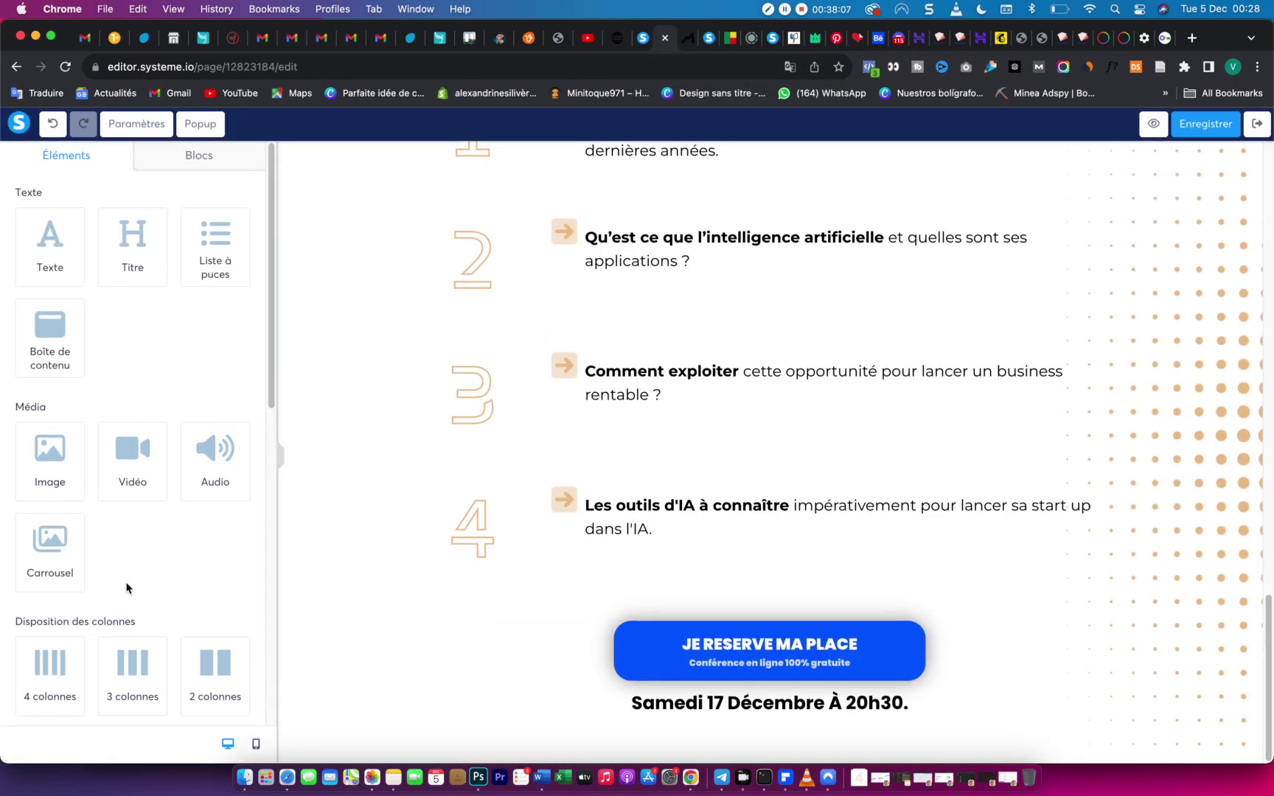
pyautogui.scroll(-10, 127, 590)
pyautogui.scroll(-1, 113, 428)
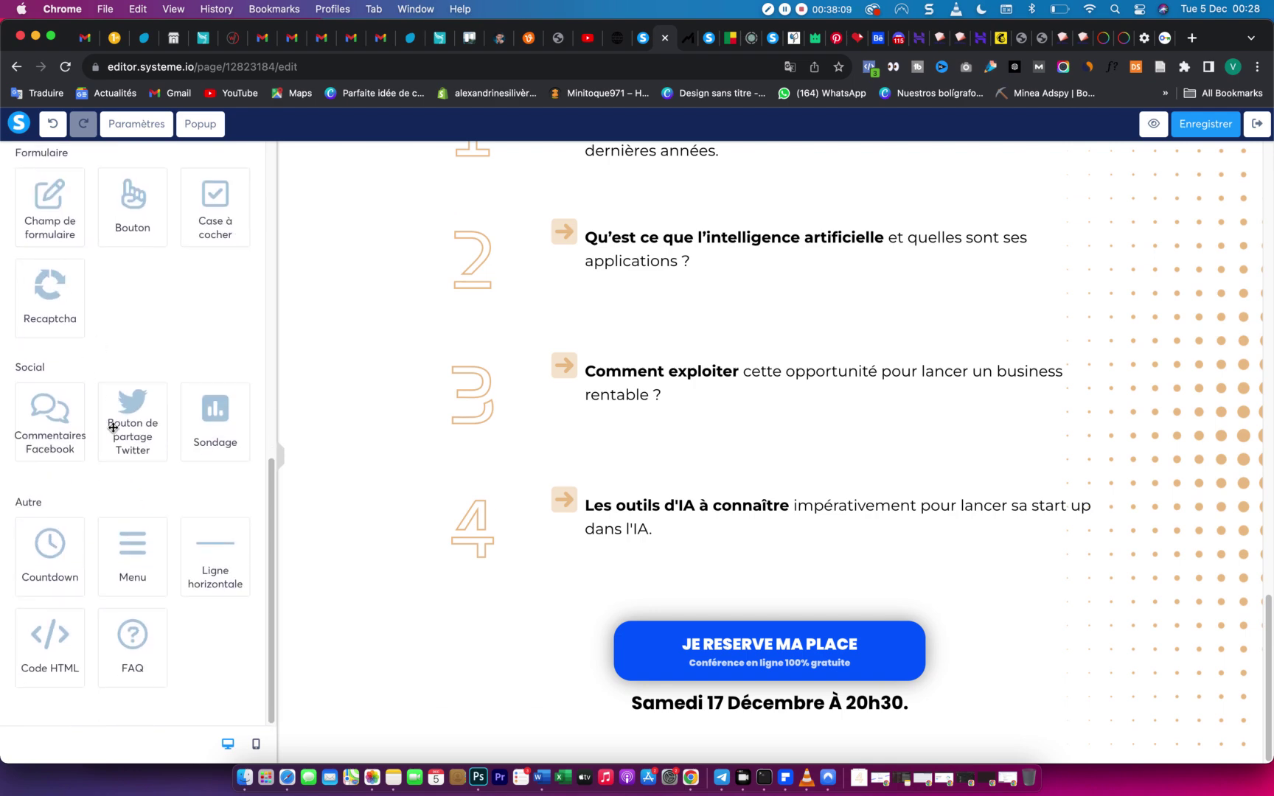
pyautogui.scroll(10, 136, 631)
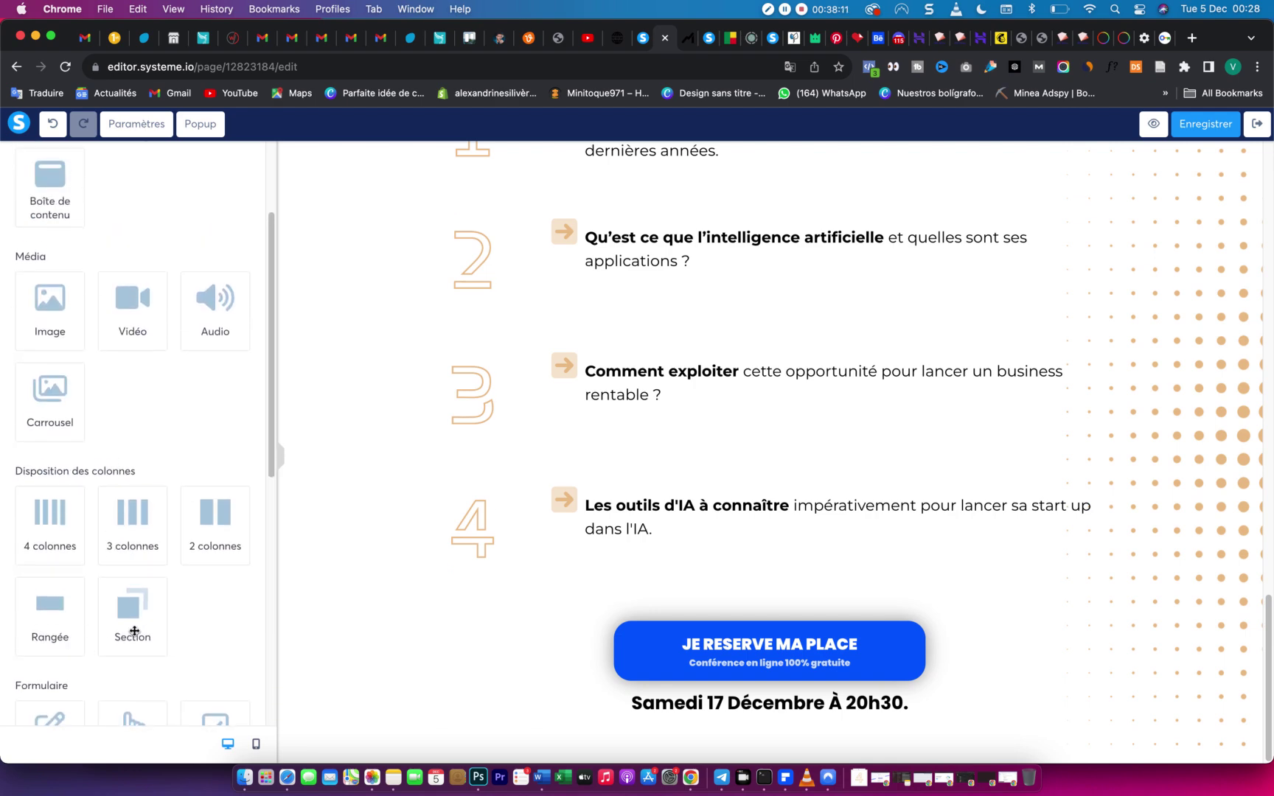
pyautogui.moveTo(136, 631); pyautogui.dragTo(288, 709)
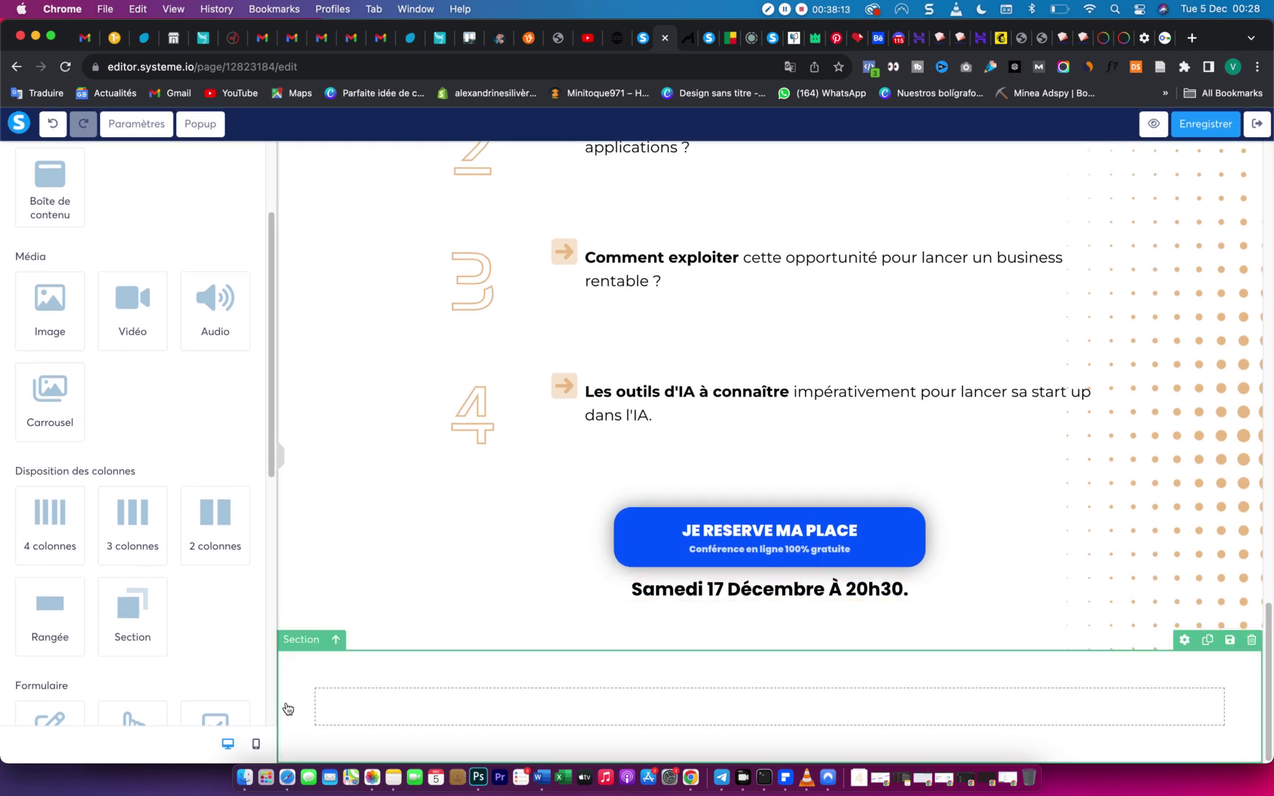
# Set the new footer section's background to a dark navy blue, around hex 00196D.
pyautogui.click(284, 706)
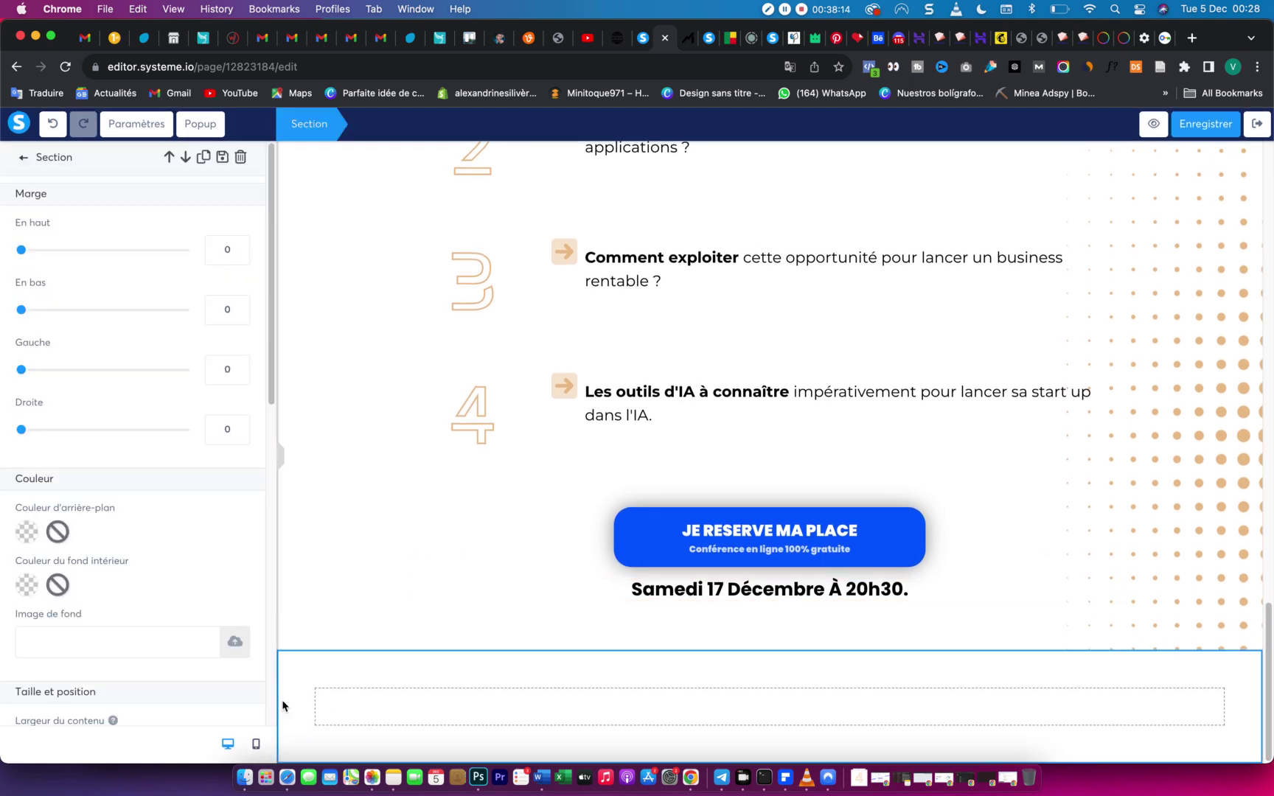
pyautogui.click(26, 532)
pyautogui.click(161, 519)
pyautogui.click(224, 464)
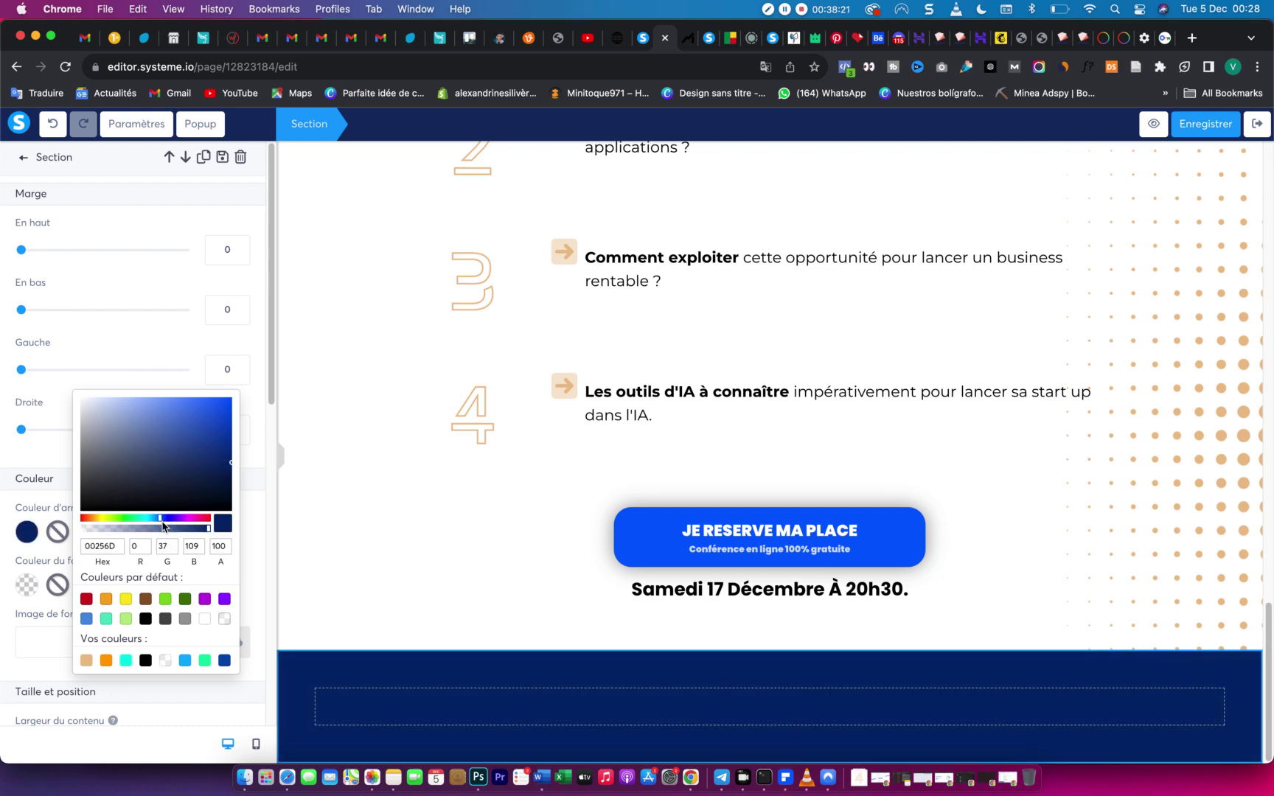
pyautogui.moveTo(164, 523); pyautogui.dragTo(170, 521)
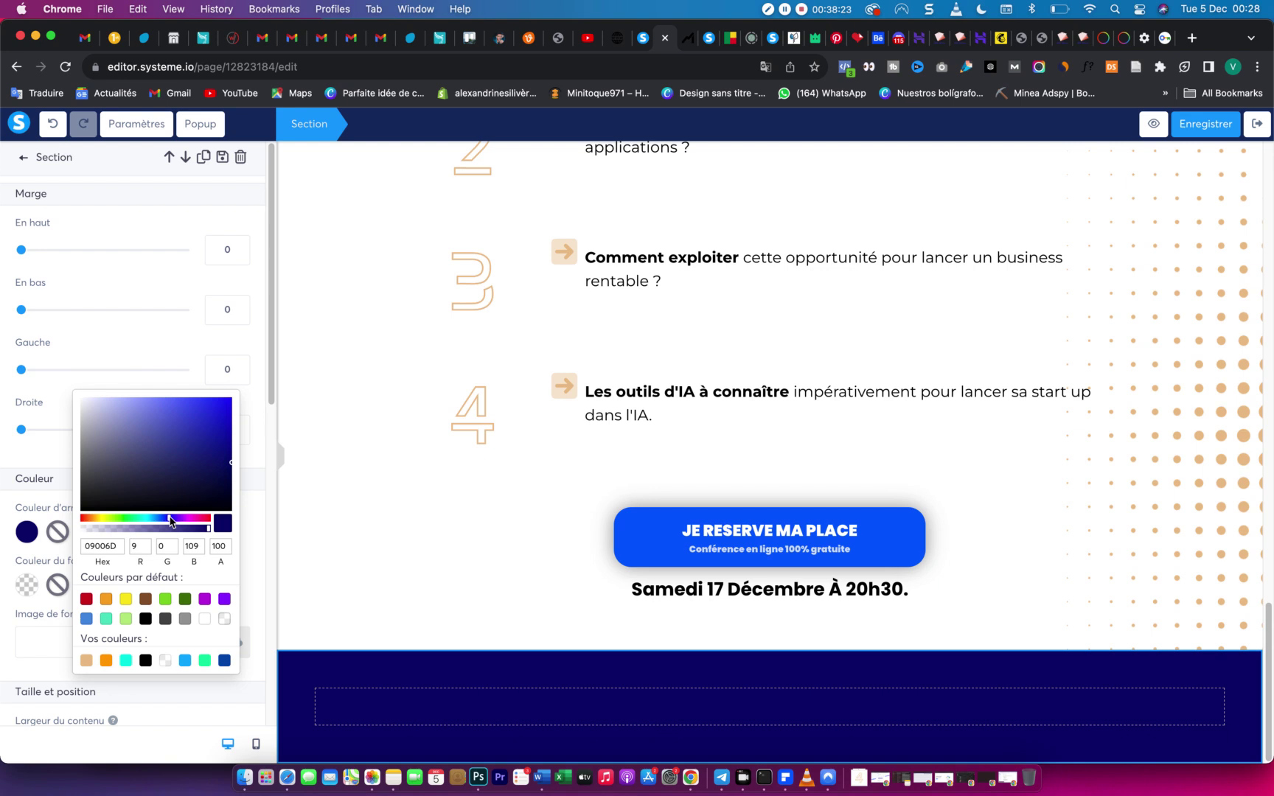
pyautogui.moveTo(165, 521); pyautogui.dragTo(163, 521)
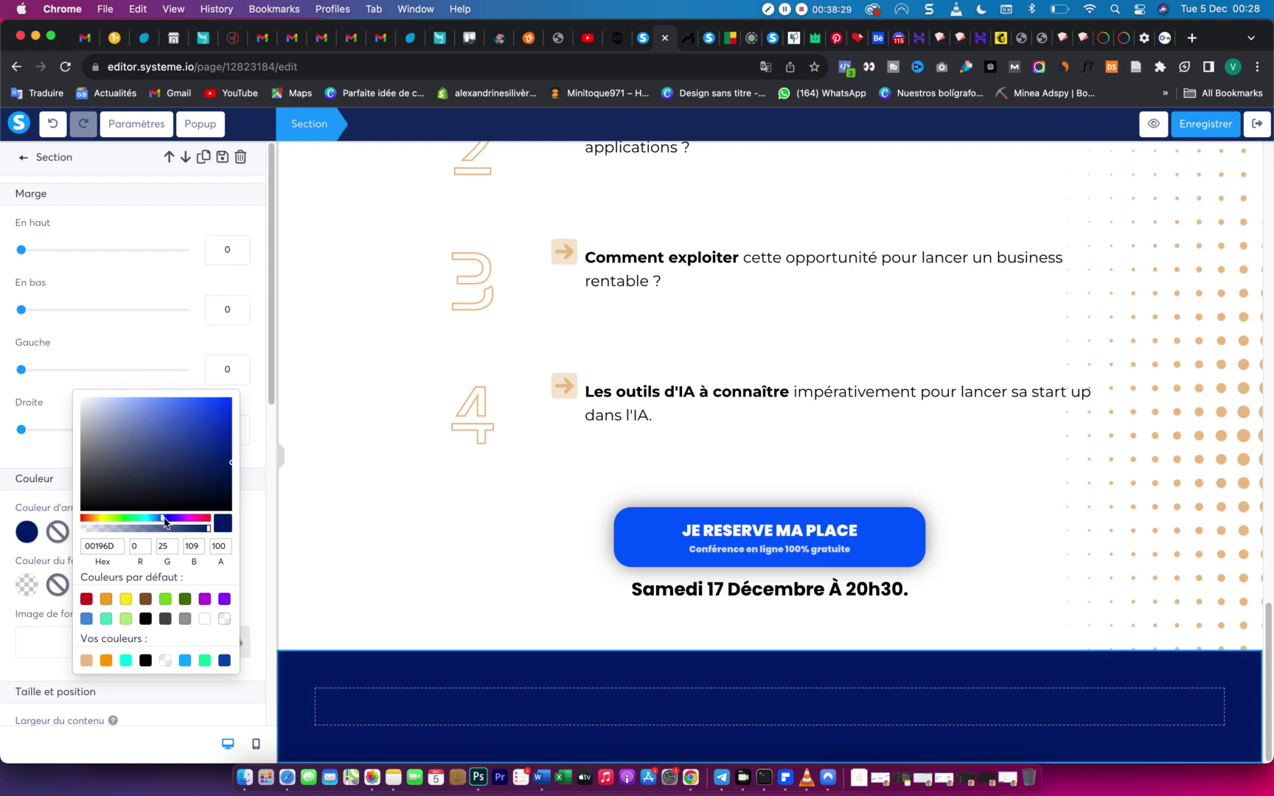
pyautogui.click(9, 518)
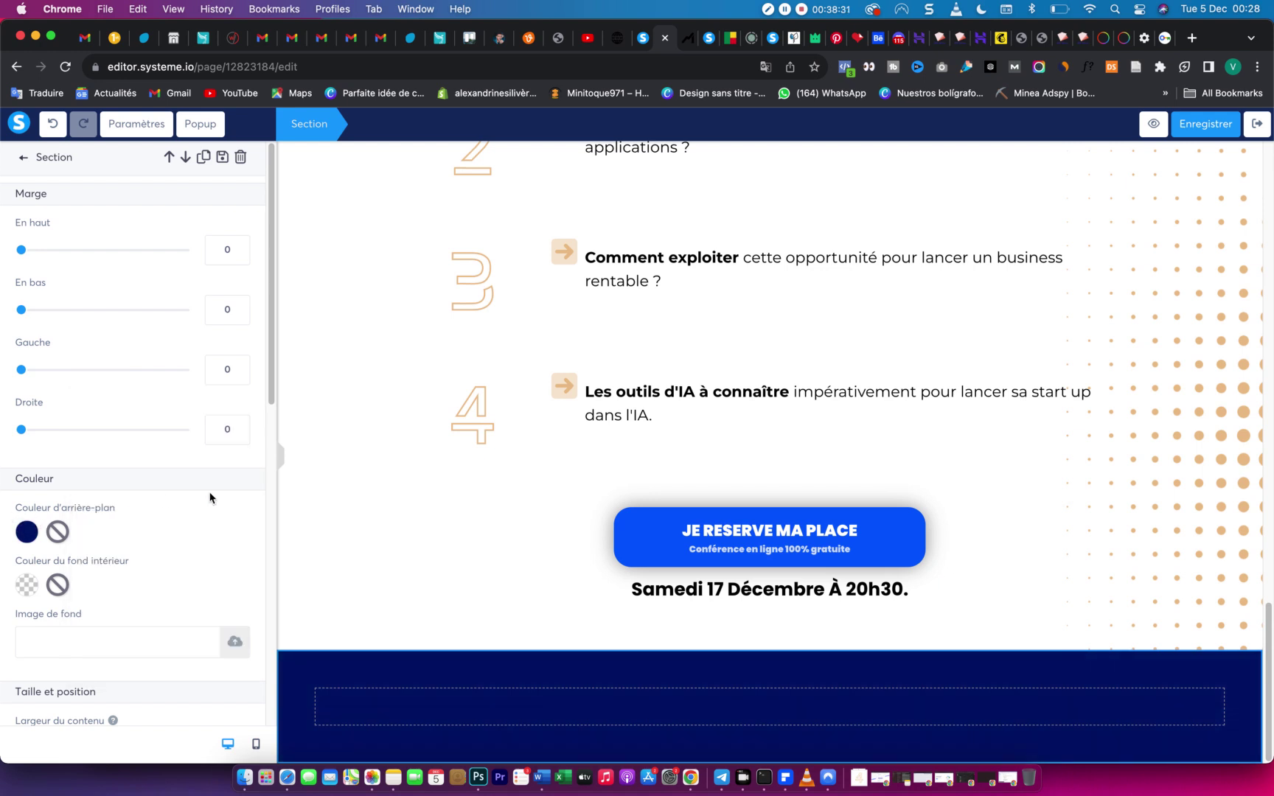
# Set the footer section's content width to "Très petit".
pyautogui.scroll(-3, 210, 498)
pyautogui.click(382, 695)
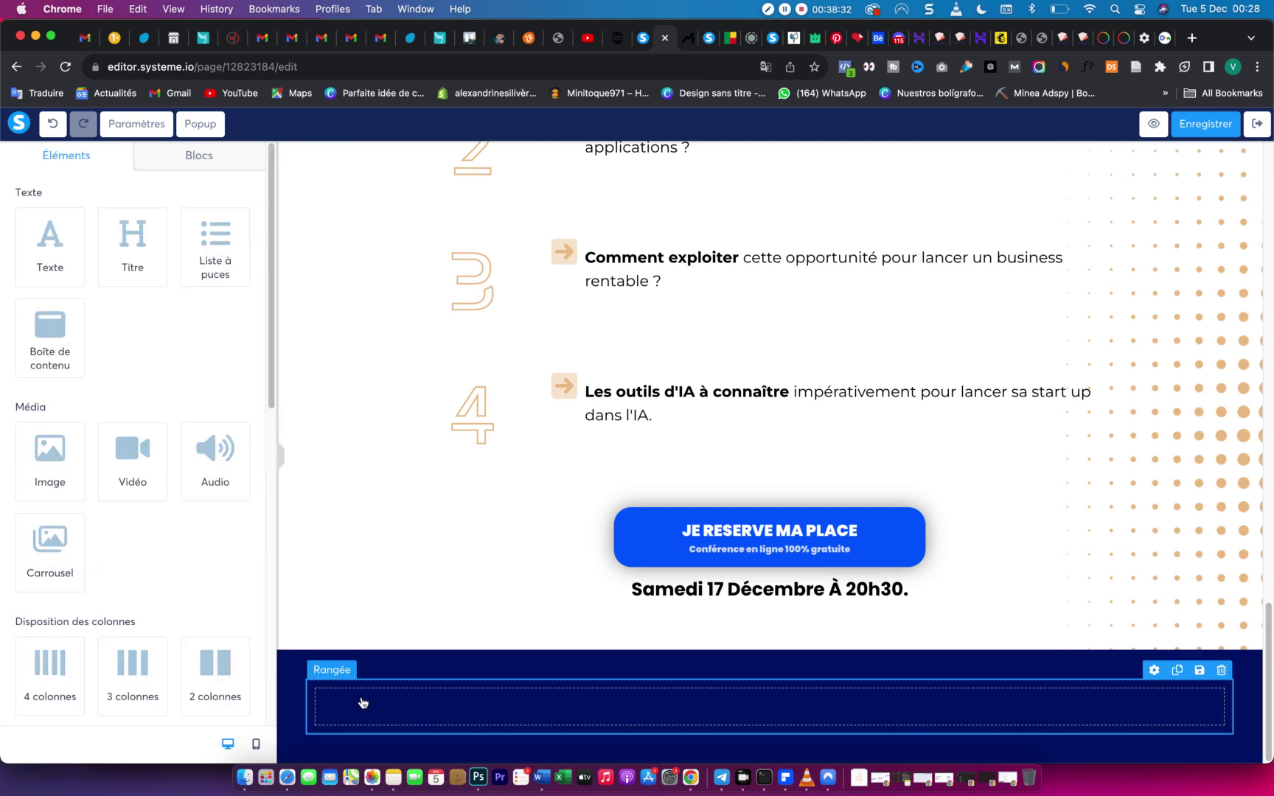
pyautogui.click(299, 688)
pyautogui.scroll(-5, 151, 604)
pyautogui.click(134, 516)
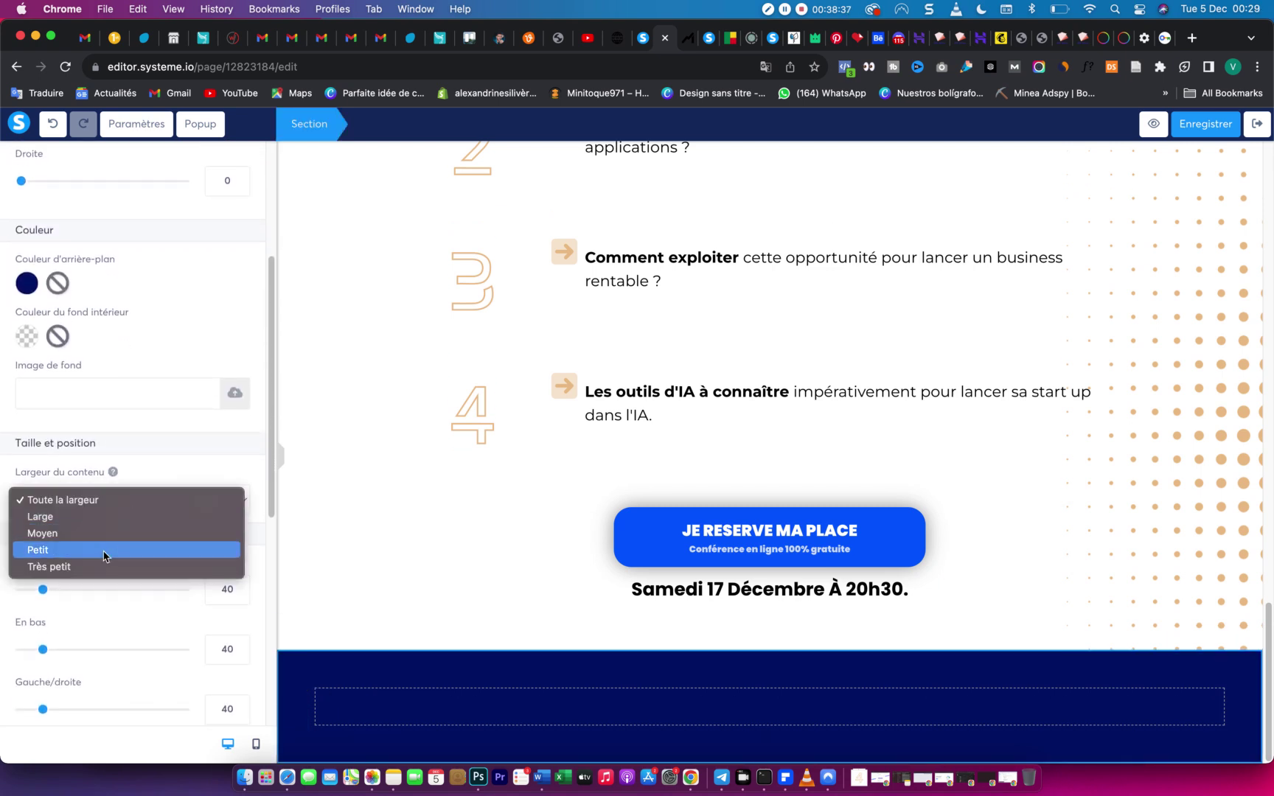
pyautogui.click(58, 567)
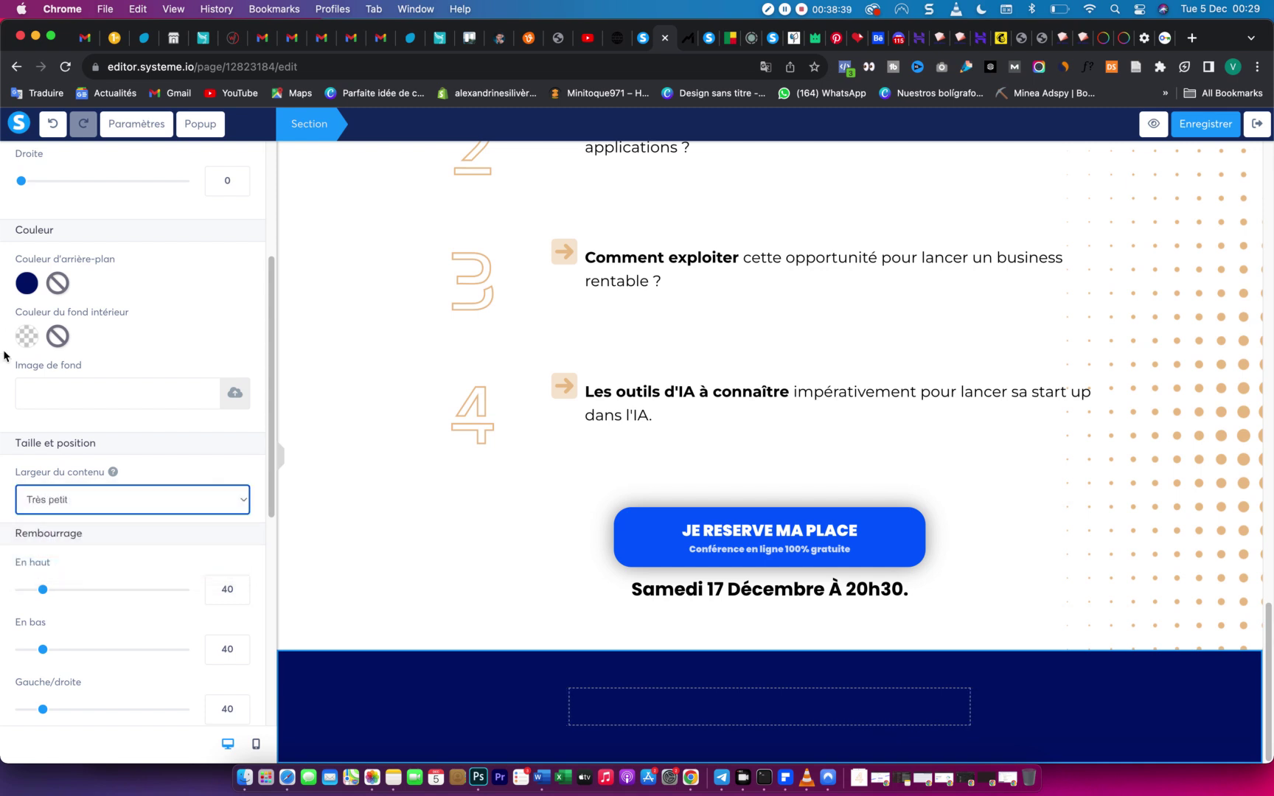
pyautogui.scroll(4, 129, 349)
pyautogui.click(20, 164)
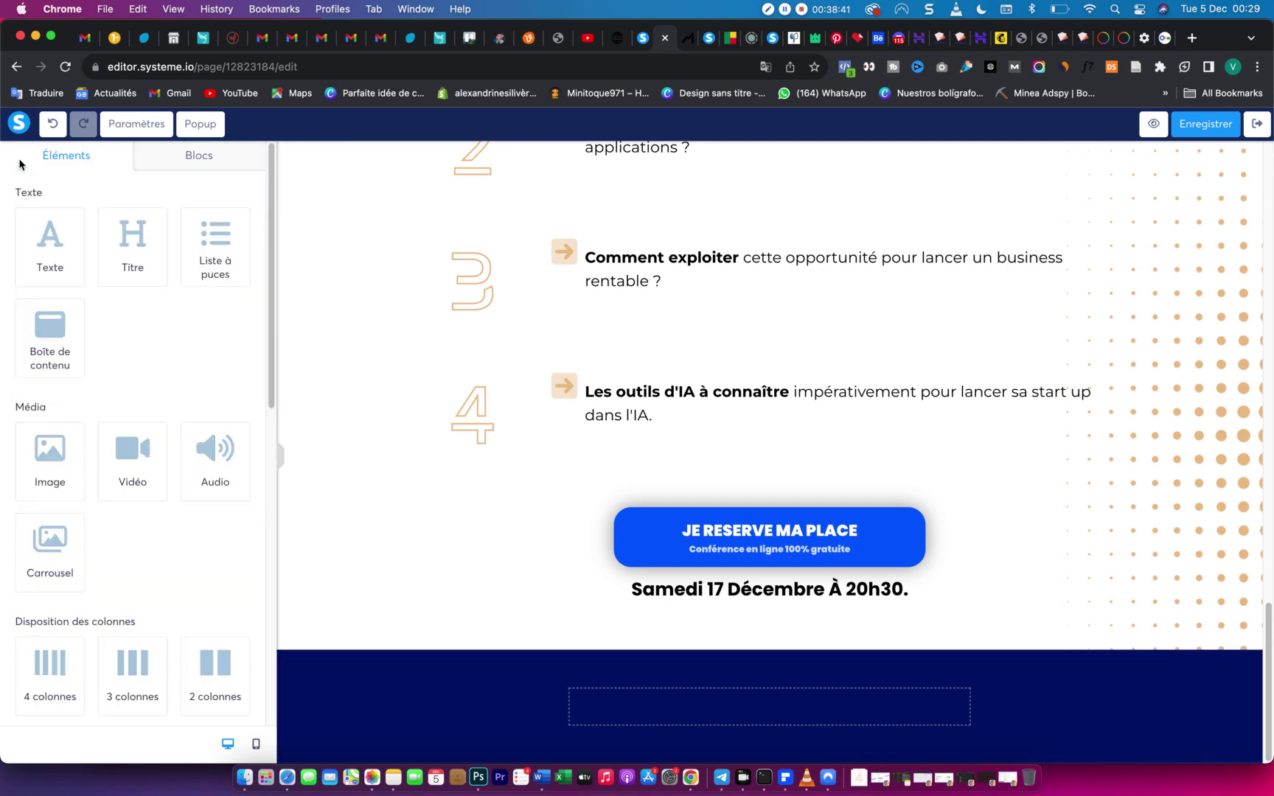
# Add an image to the footer row using Mindeo_Logotype_Blanc.png from the uploaded images and set its size to 148.
pyautogui.moveTo(57, 467); pyautogui.dragTo(784, 710)
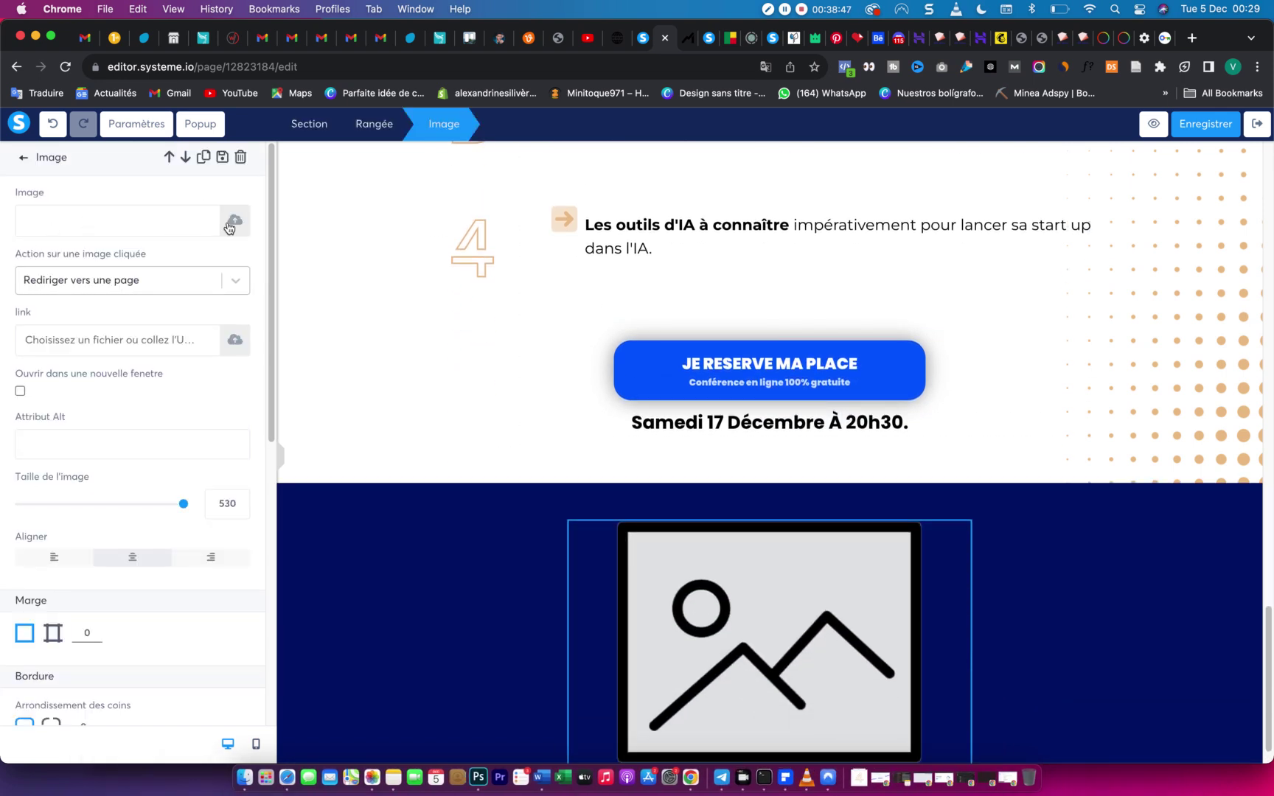
pyautogui.click(232, 223)
pyautogui.click(738, 283)
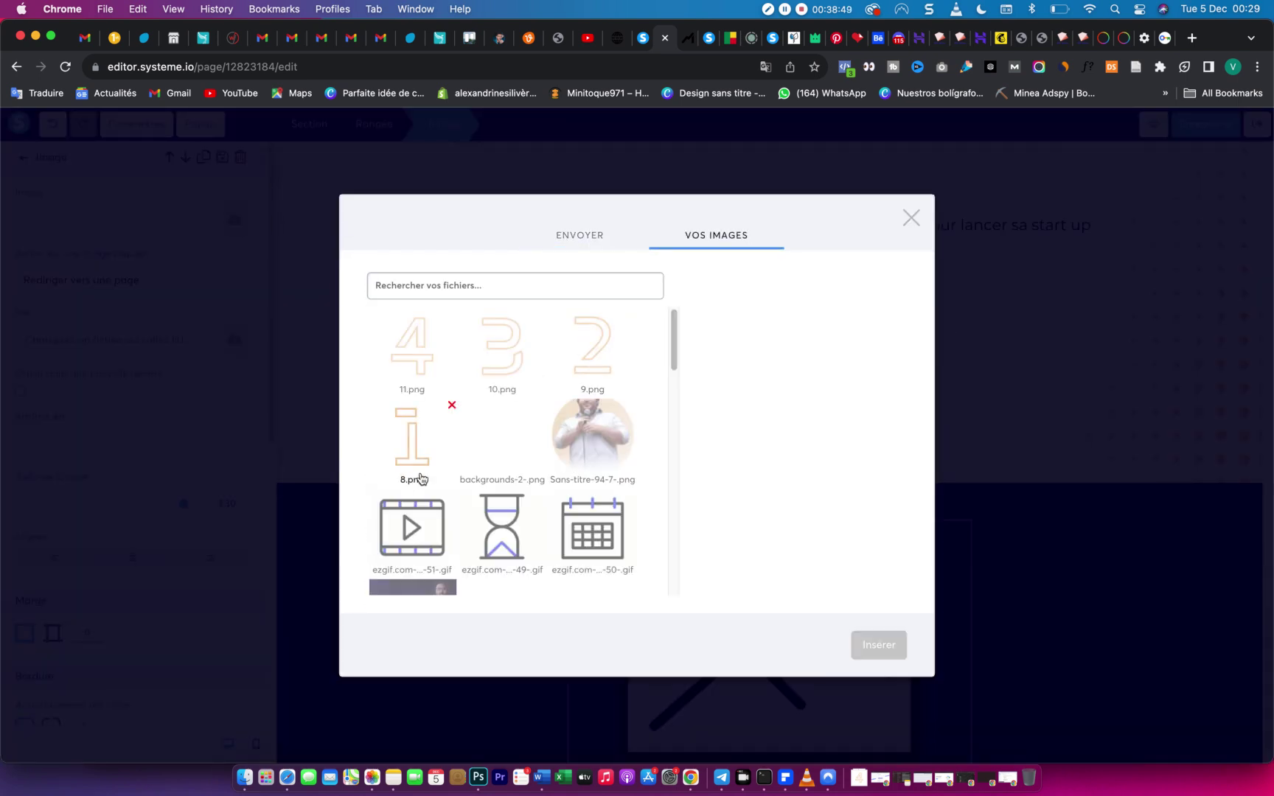
pyautogui.click(483, 435)
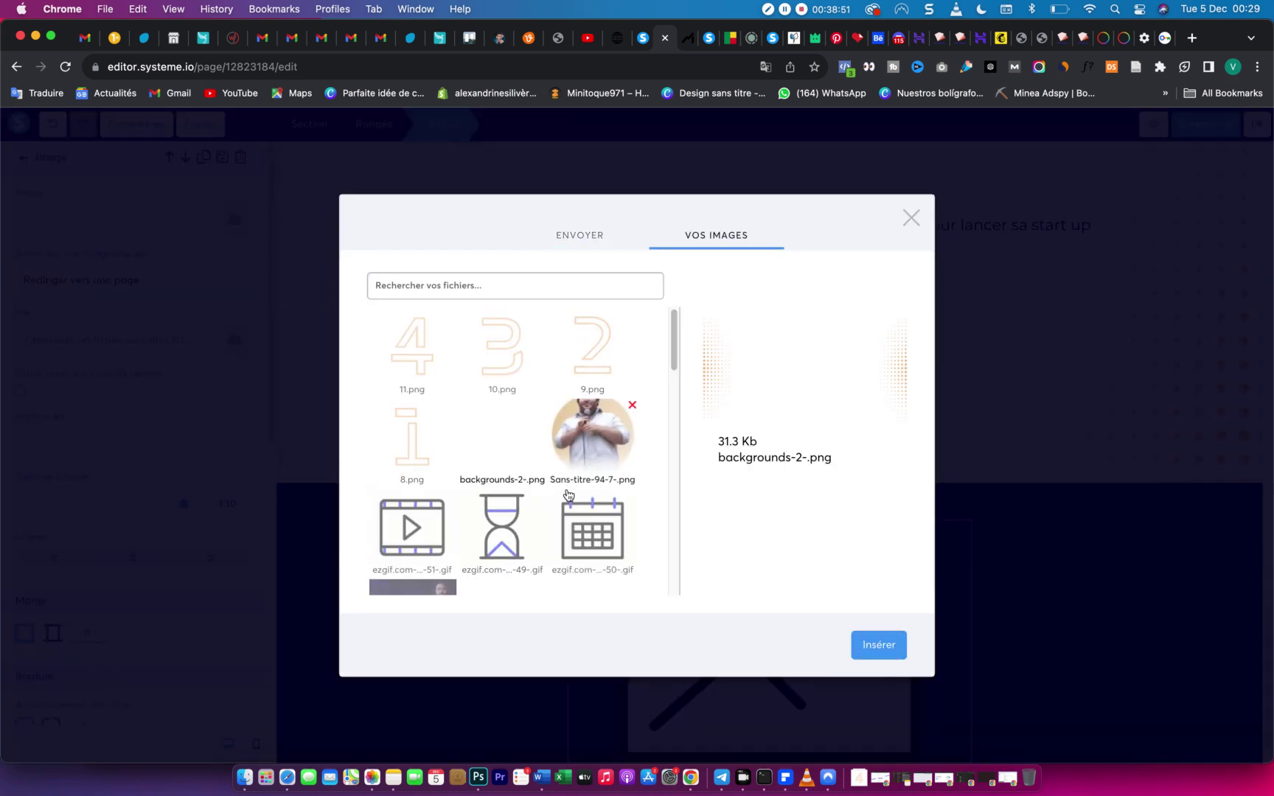
pyautogui.scroll(-3, 514, 505)
pyautogui.click(509, 504)
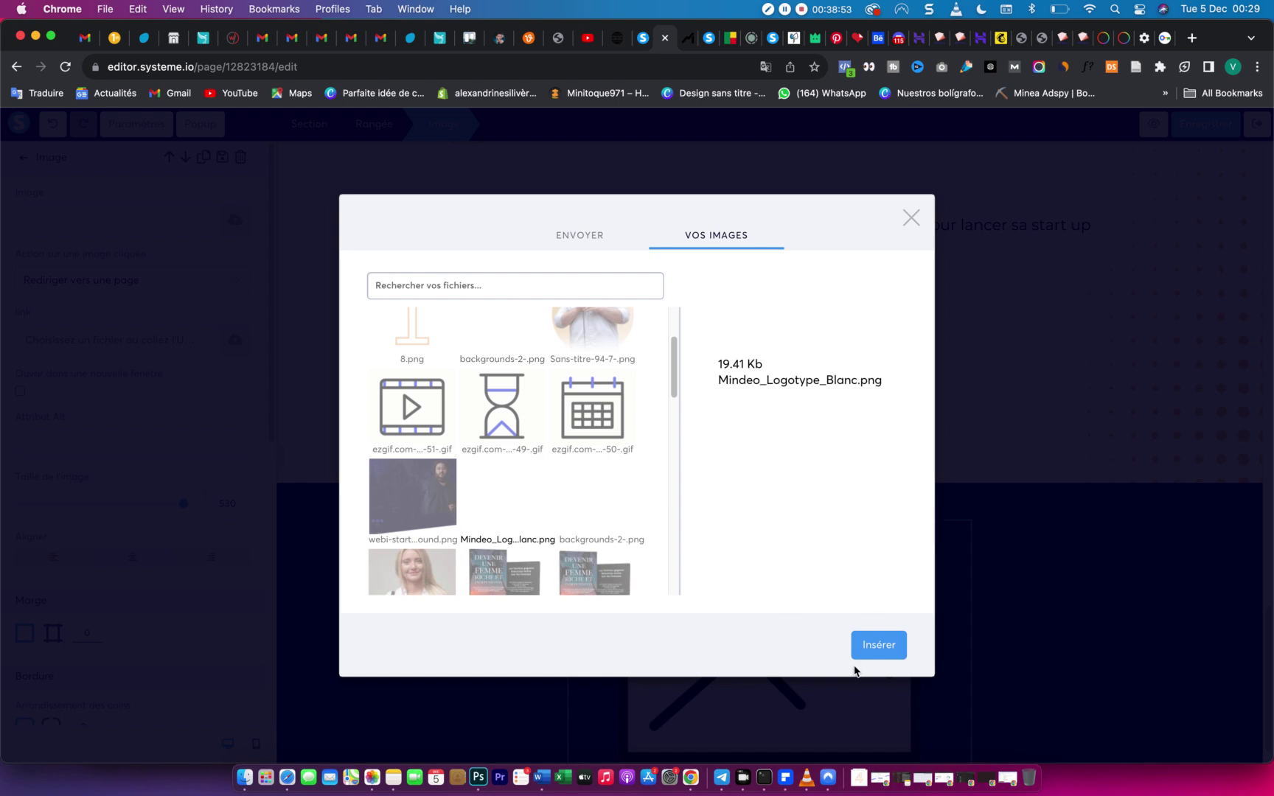
pyautogui.click(869, 641)
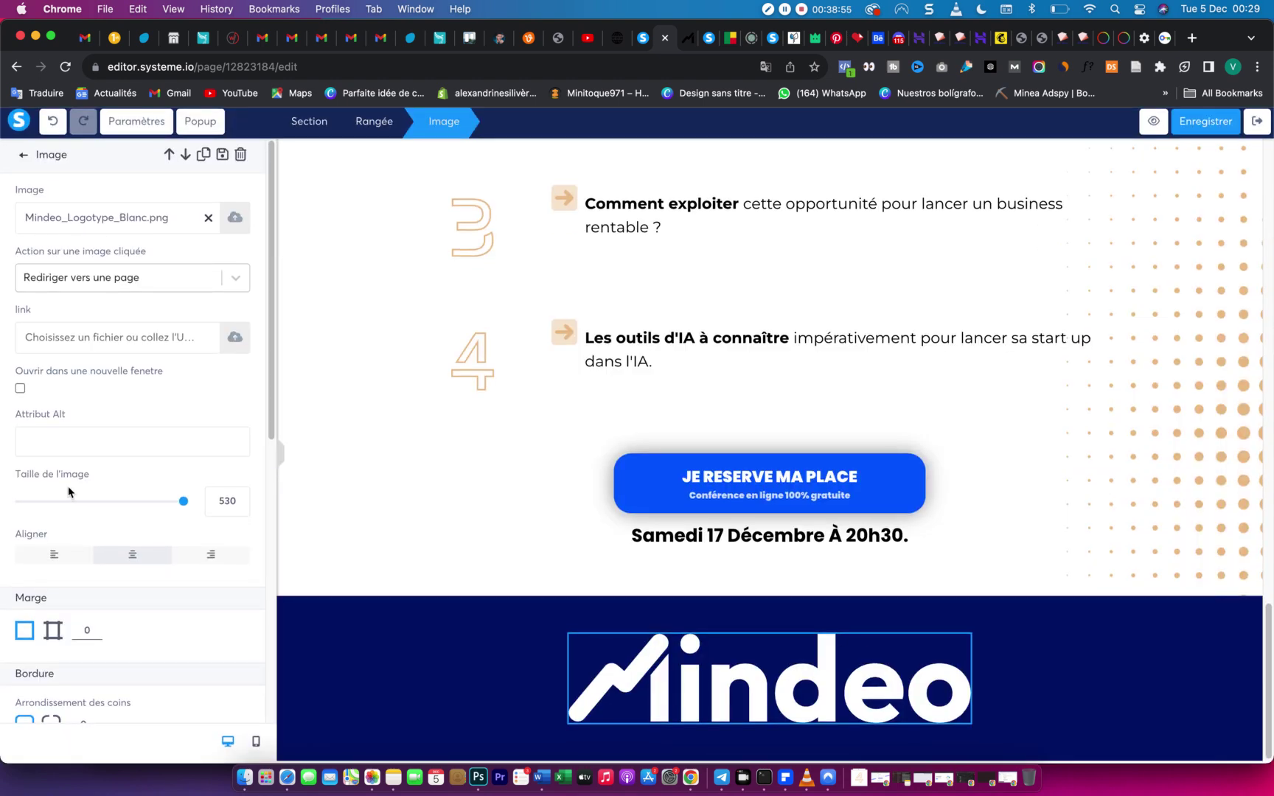
pyautogui.moveTo(149, 507); pyautogui.dragTo(66, 505)
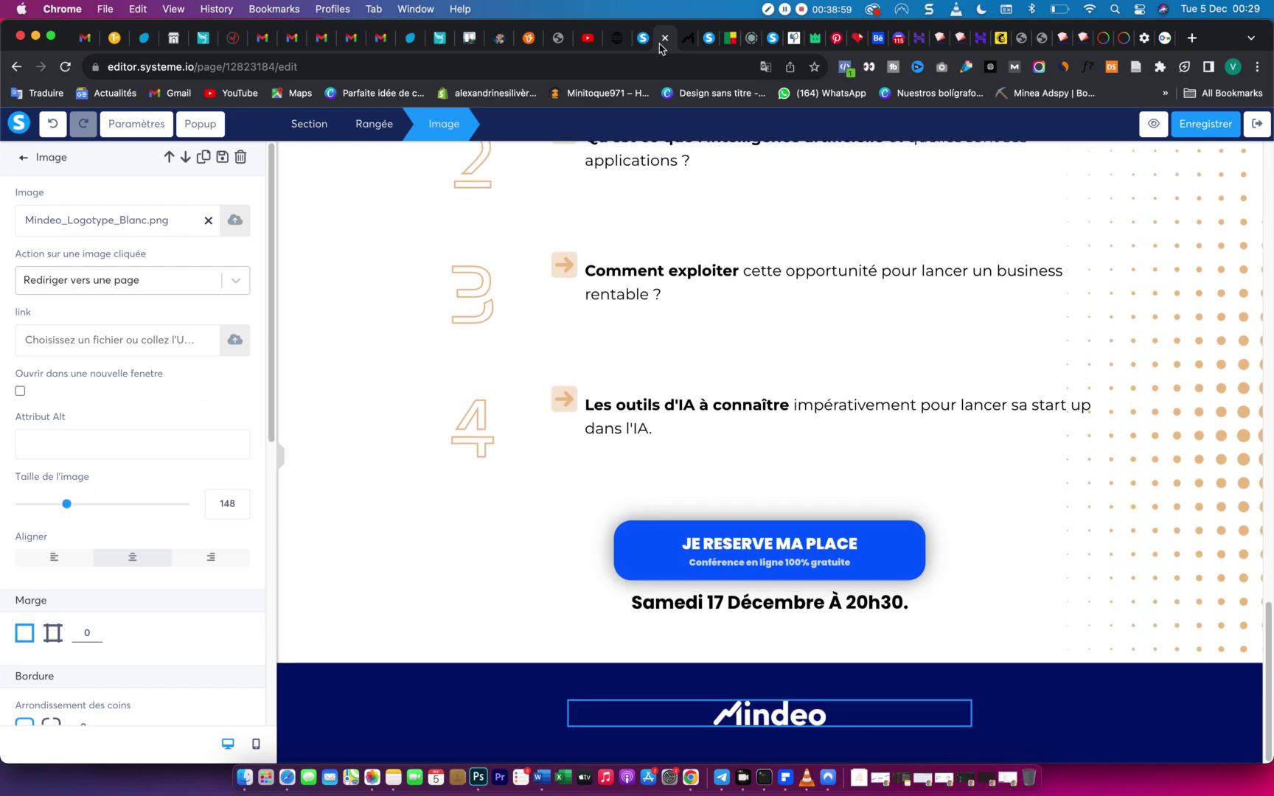
# Copy the copyright line from the footer of the Mindeo reference page and return to the editor.
pyautogui.click(685, 46)
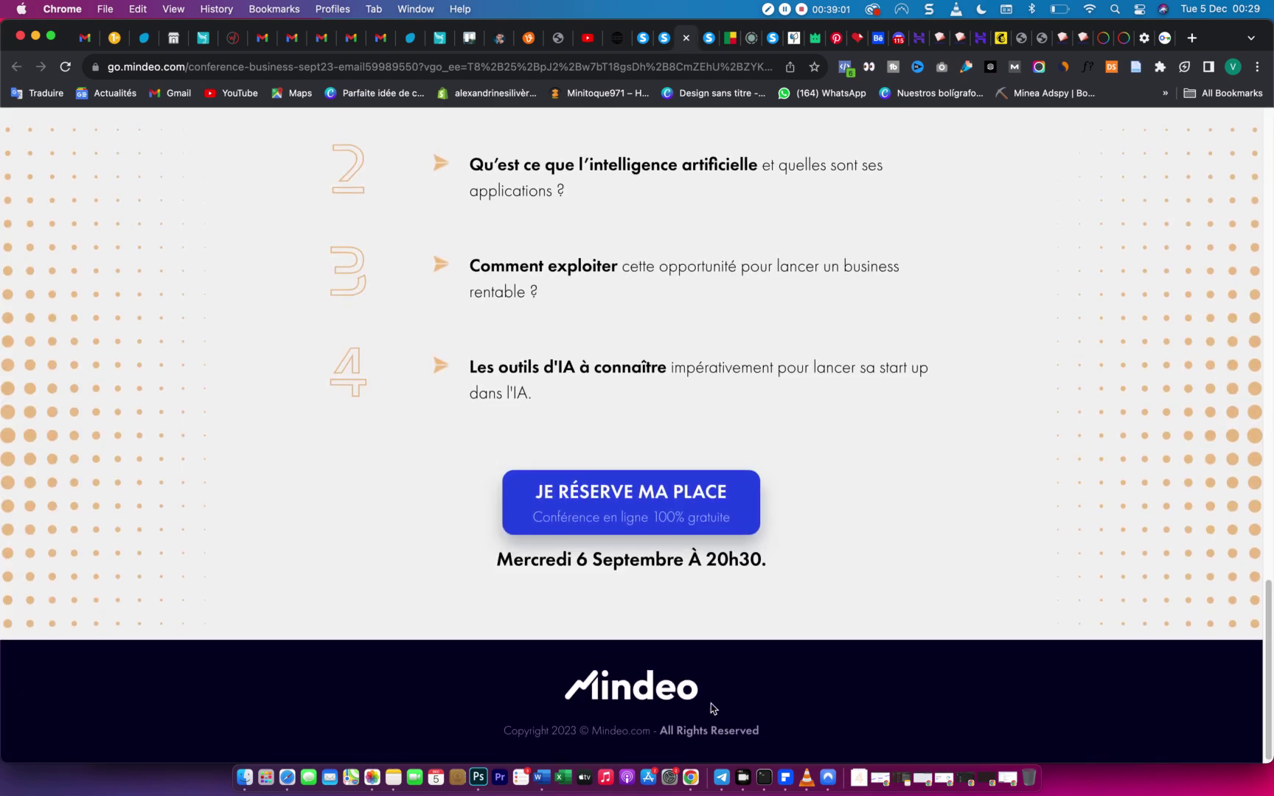
pyautogui.moveTo(770, 731); pyautogui.dragTo(512, 733)
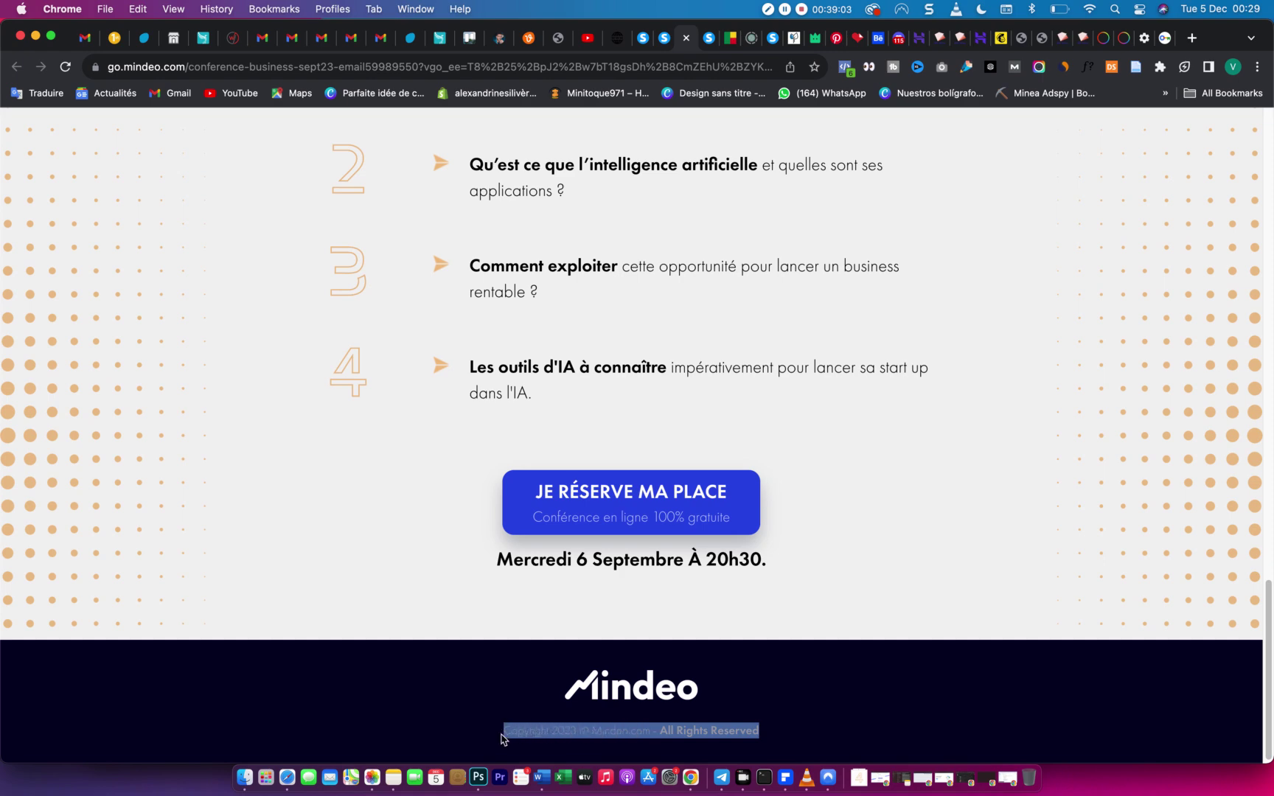
pyautogui.click(666, 41)
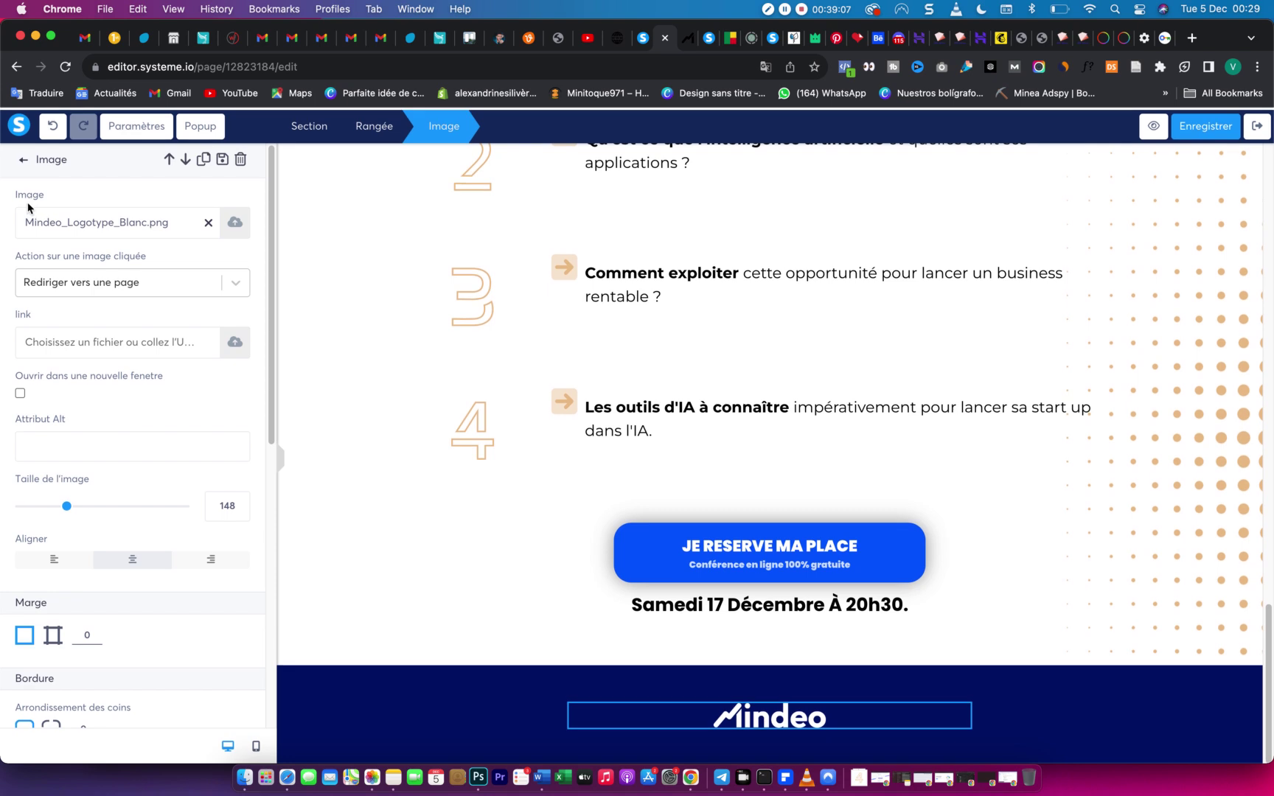
# Add a text element below the footer logo and replace its placeholder with "Copyright 2023 © Mindeo.com - All Rights Reserved".
pyautogui.click(24, 157)
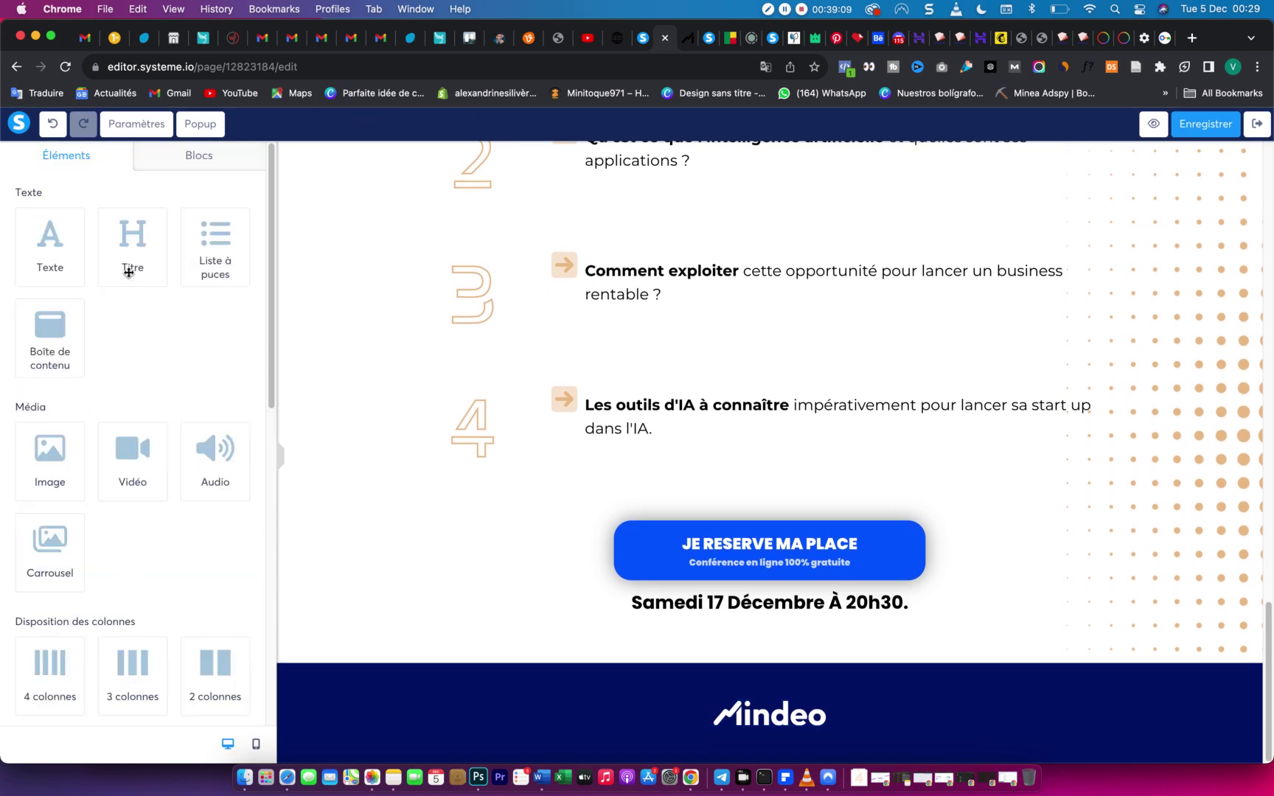
pyautogui.moveTo(44, 253); pyautogui.dragTo(752, 735)
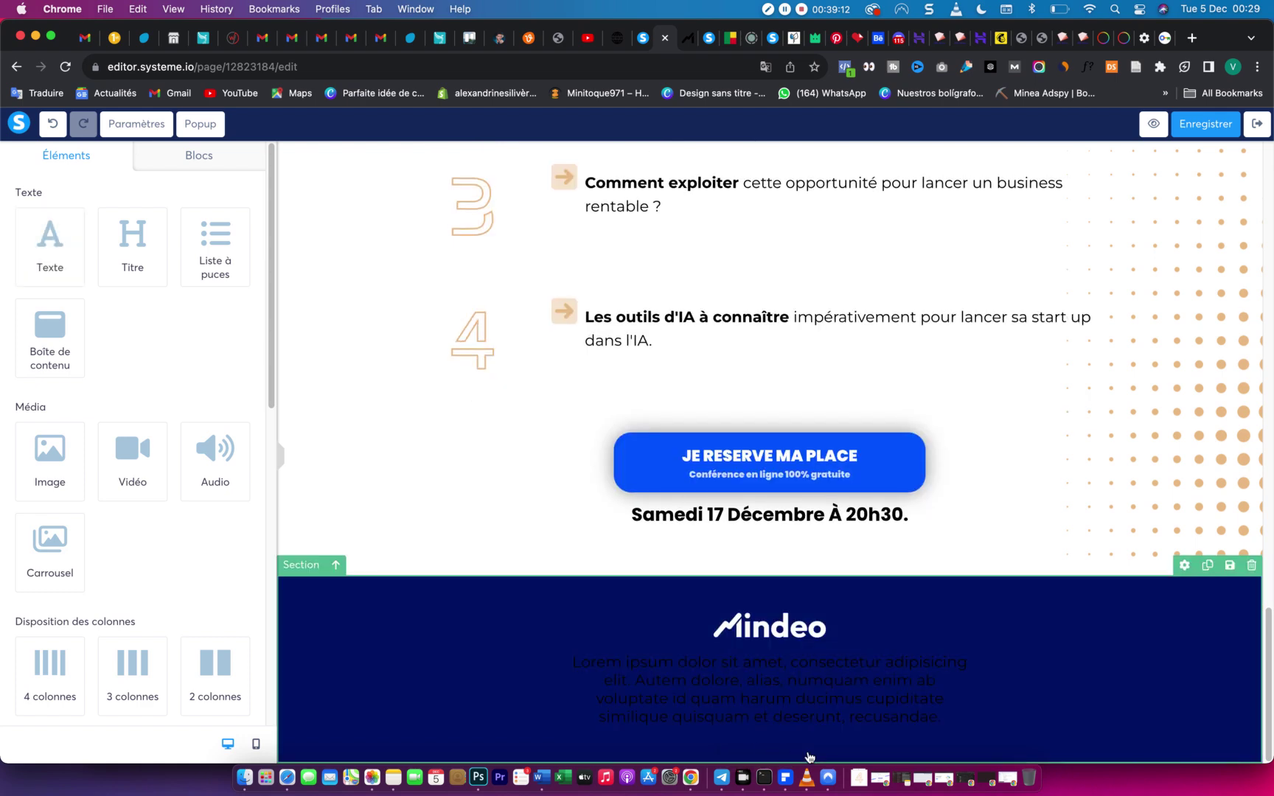
pyautogui.click(762, 706)
pyautogui.press('super+a')
pyautogui.press('BackSpace')
pyautogui.write('Copyright 2023 © Mindeo.com - All Rights Reserved')
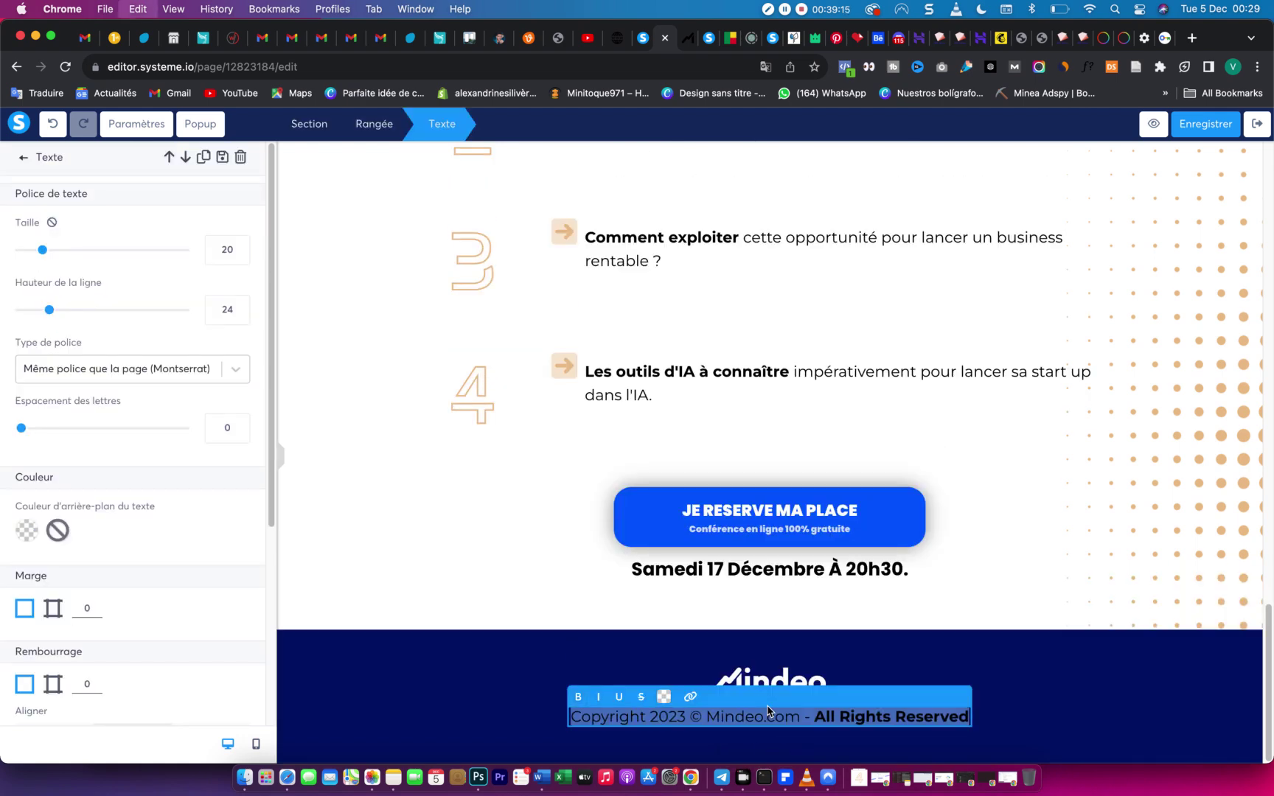
# Colour the footer copyright text white (FFFFFF) and set its font size to 11.
pyautogui.click(664, 696)
pyautogui.click(808, 651)
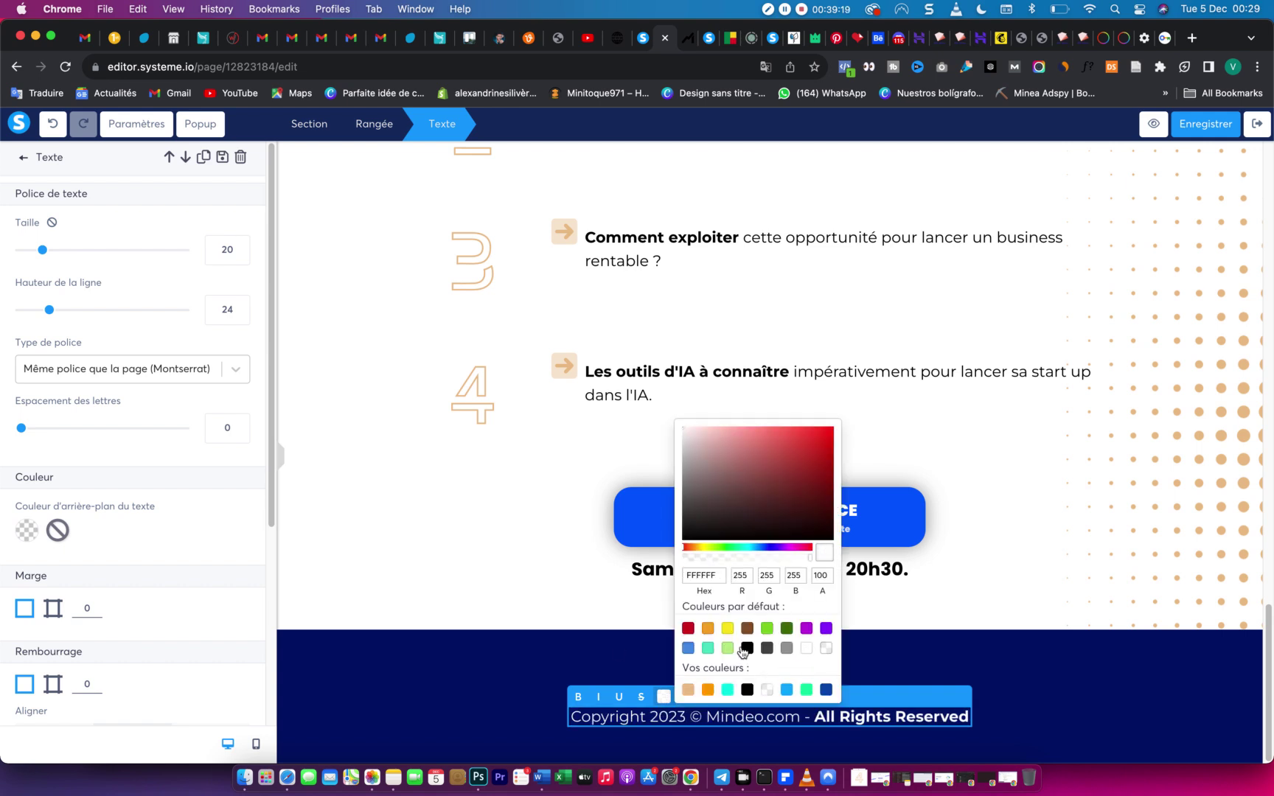
pyautogui.moveTo(45, 250); pyautogui.dragTo(27, 253)
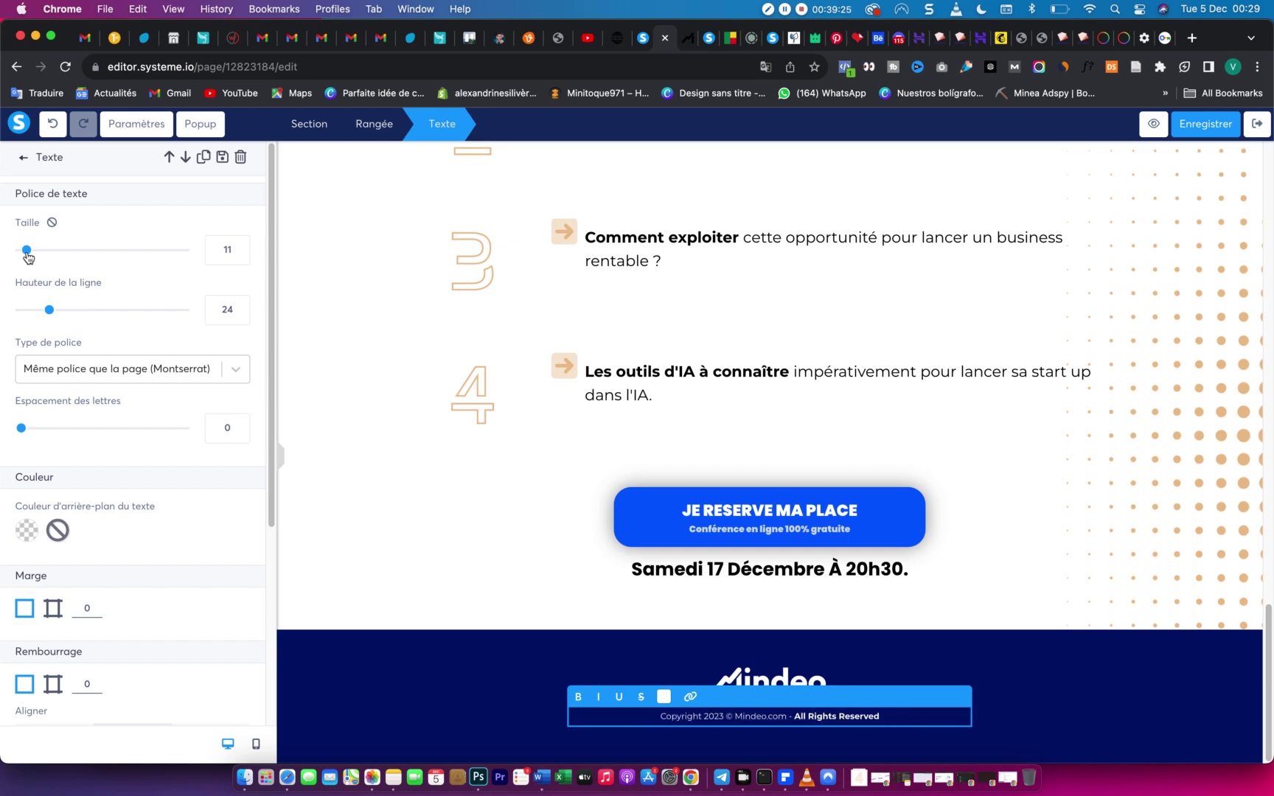
# Set the footer section's padding to 20 above, 0 below and 0 on the sides, and save the page.
pyautogui.scroll(-5, 245, 574)
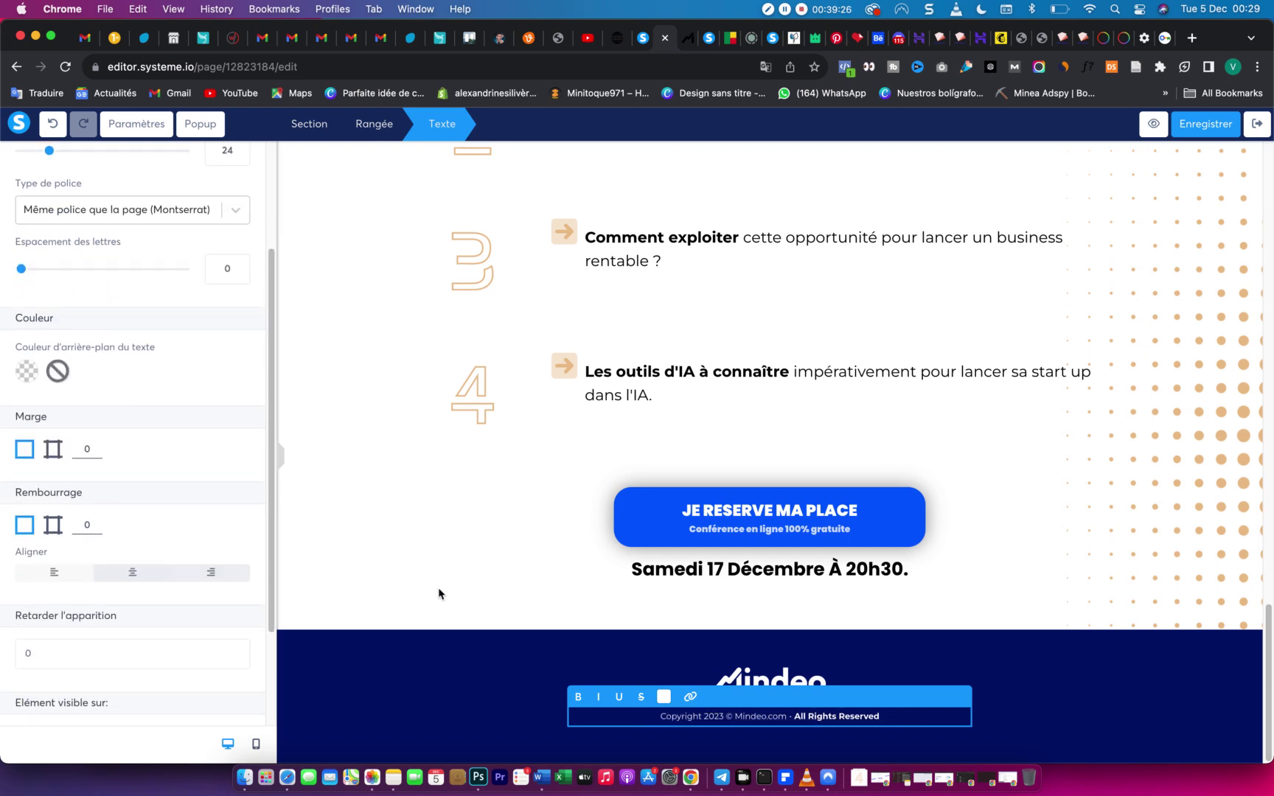
pyautogui.click(366, 688)
pyautogui.click(328, 690)
pyautogui.scroll(-6, 173, 516)
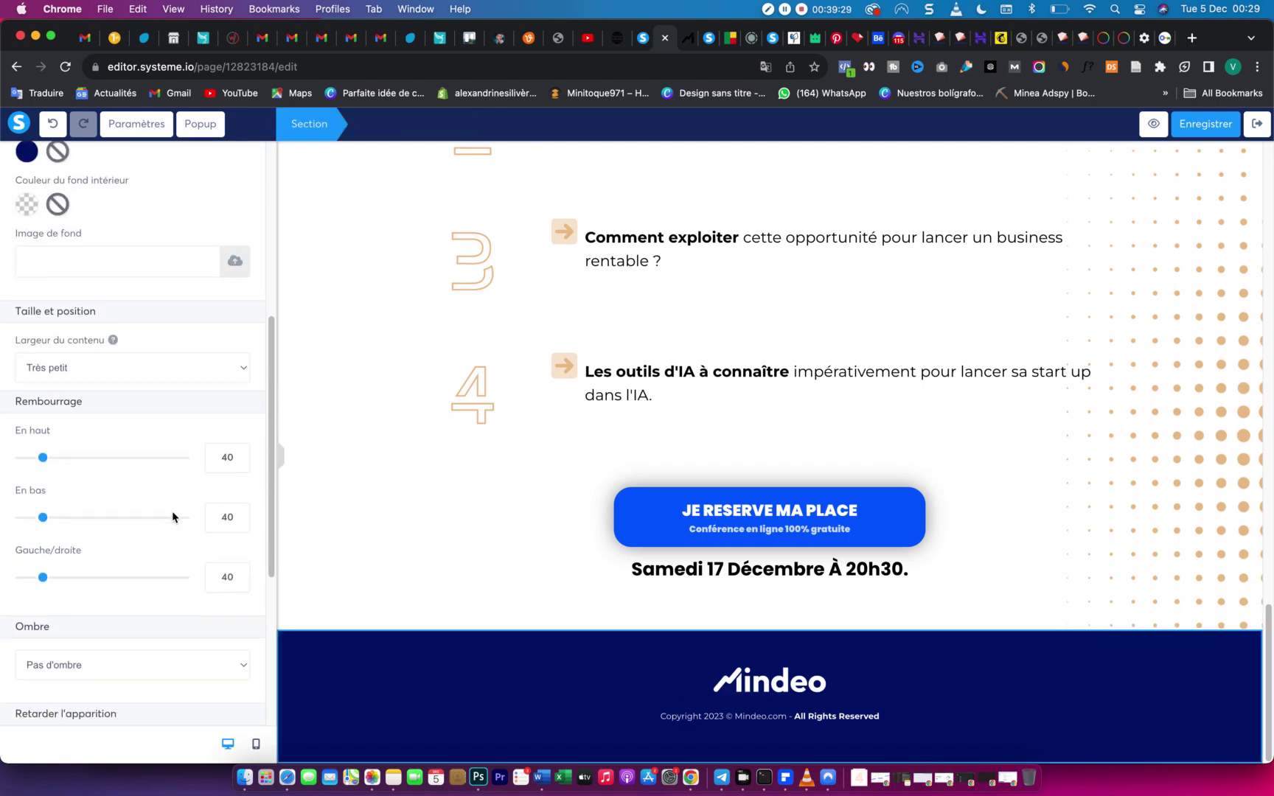
pyautogui.moveTo(45, 381)
pyautogui.mouseDown()
pyautogui.moveTo(3, 382)
pyautogui.moveTo(33, 384)
pyautogui.mouseUp()
pyautogui.moveTo(44, 444); pyautogui.dragTo(2, 445)
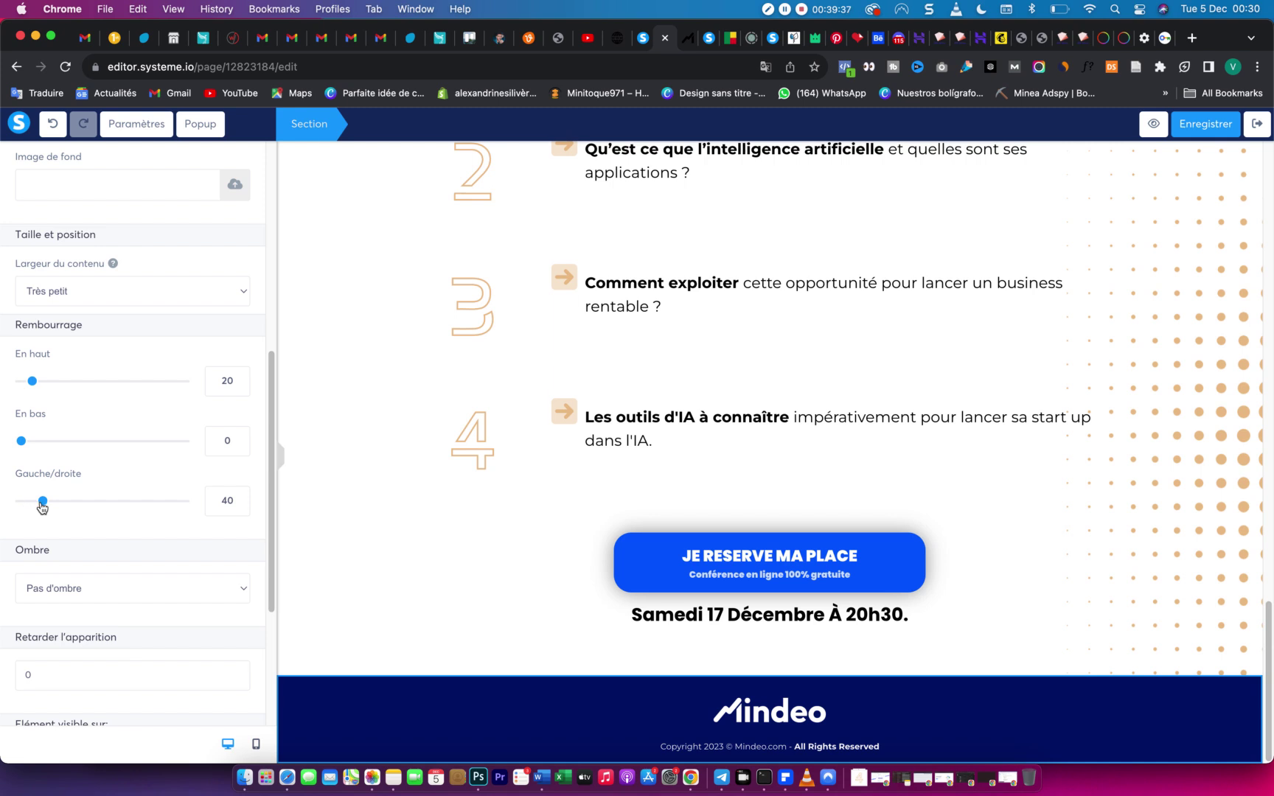
pyautogui.click(1215, 134)
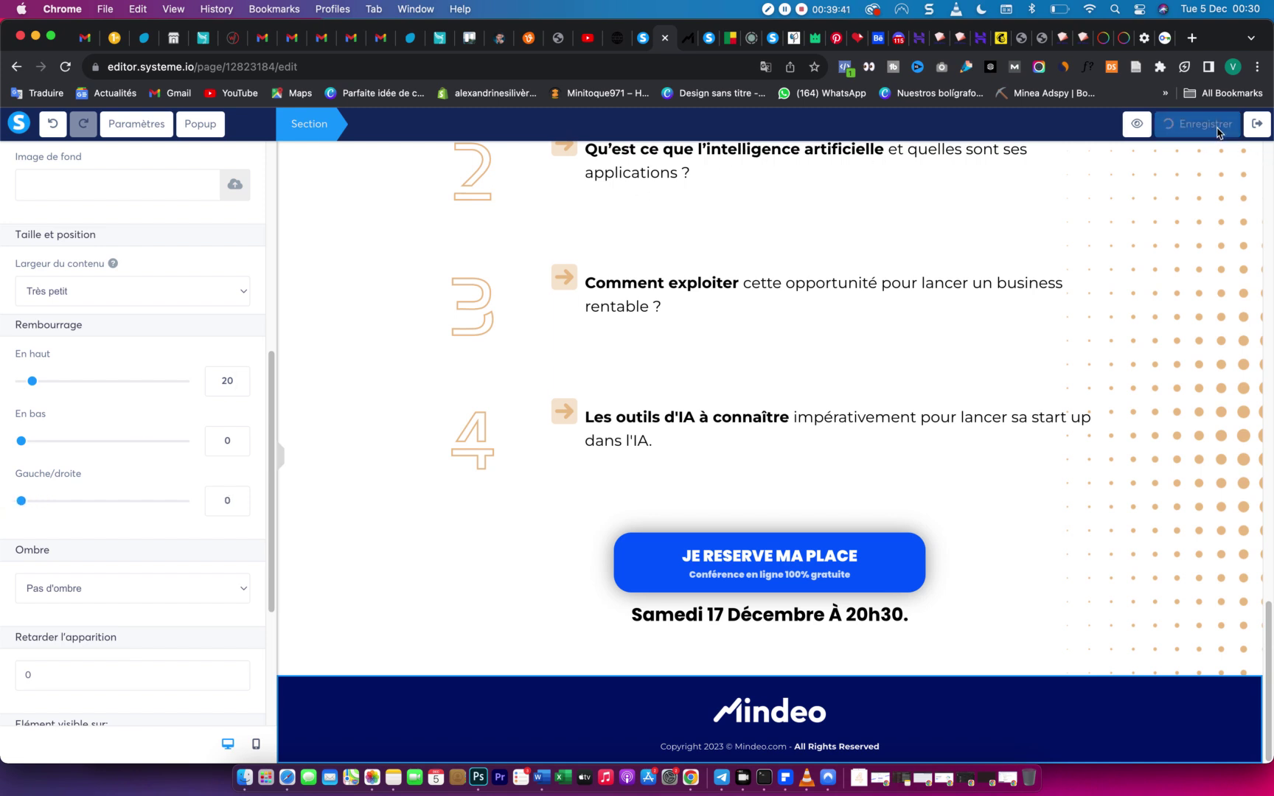
# Preview the page without the preview notice and examine its sections from the hero down to the programme.
pyautogui.click(1153, 124)
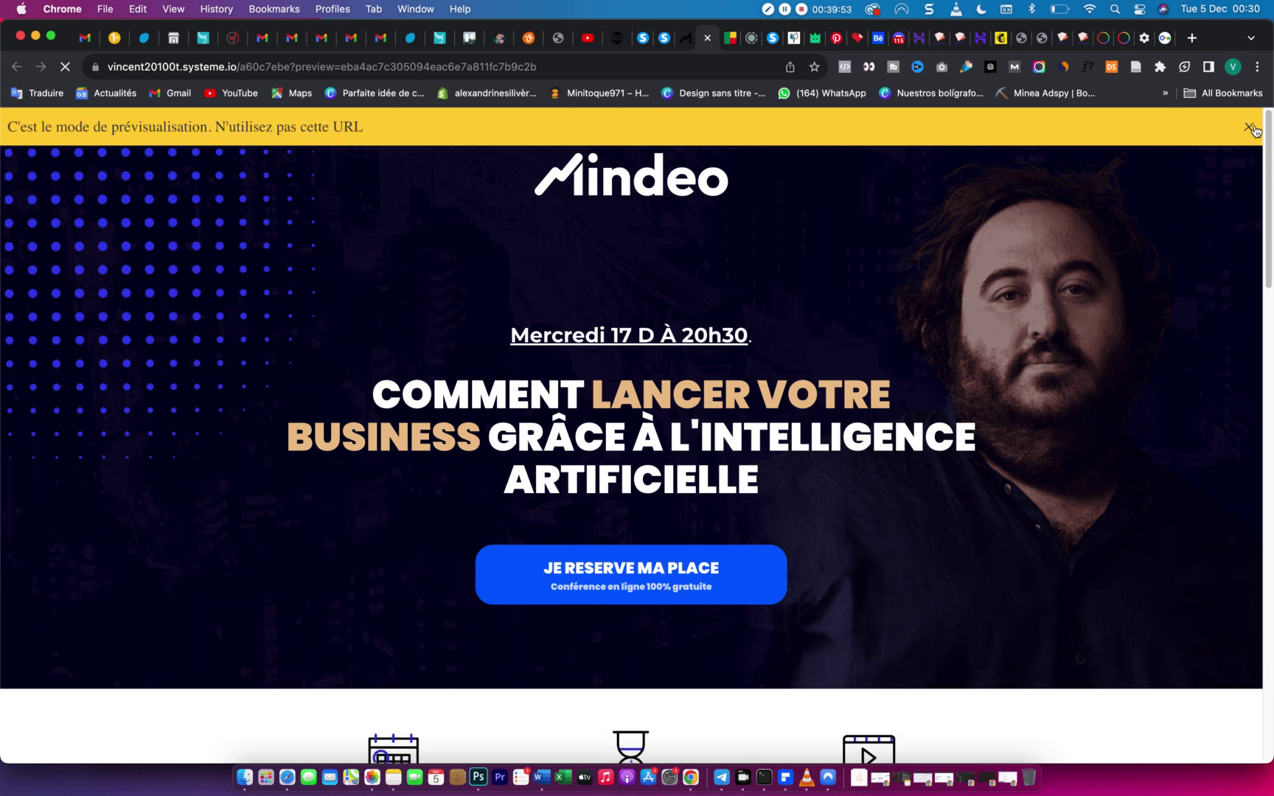
pyautogui.click(1247, 129)
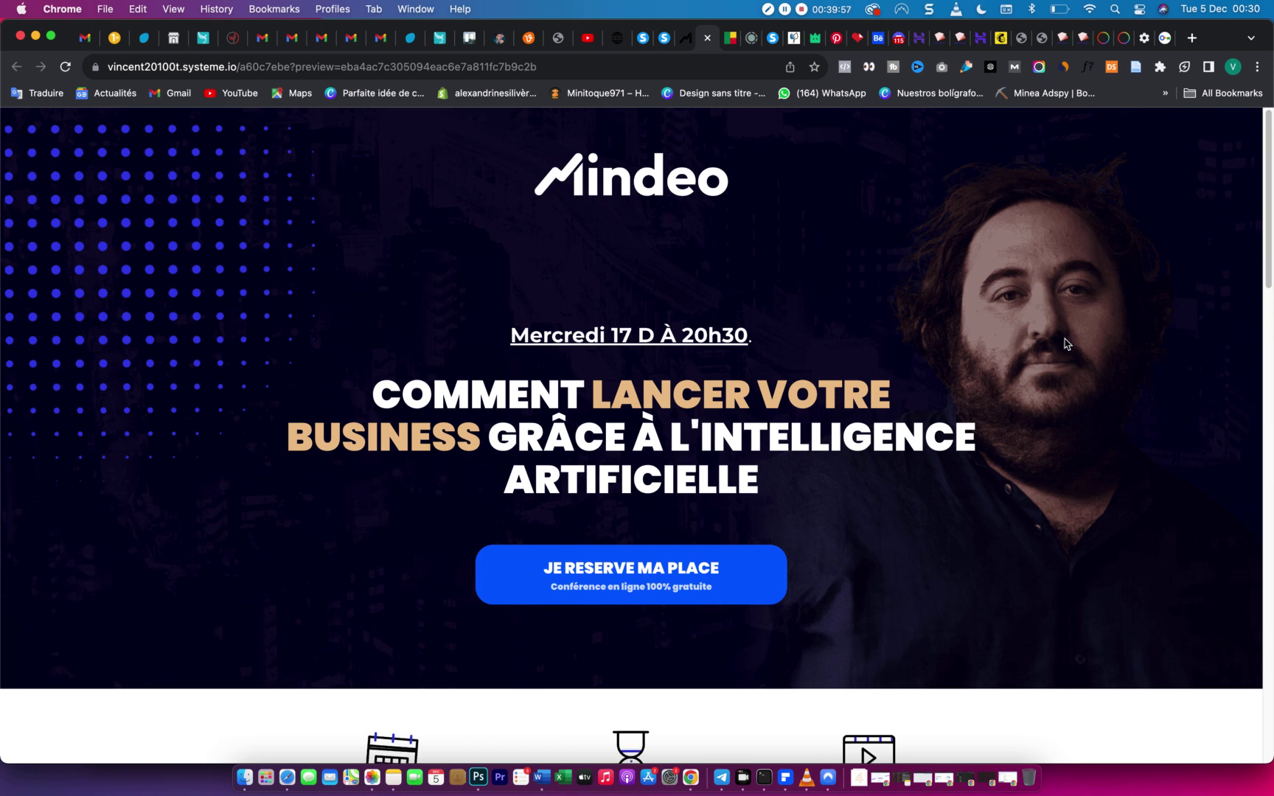
pyautogui.scroll(-10, 951, 440)
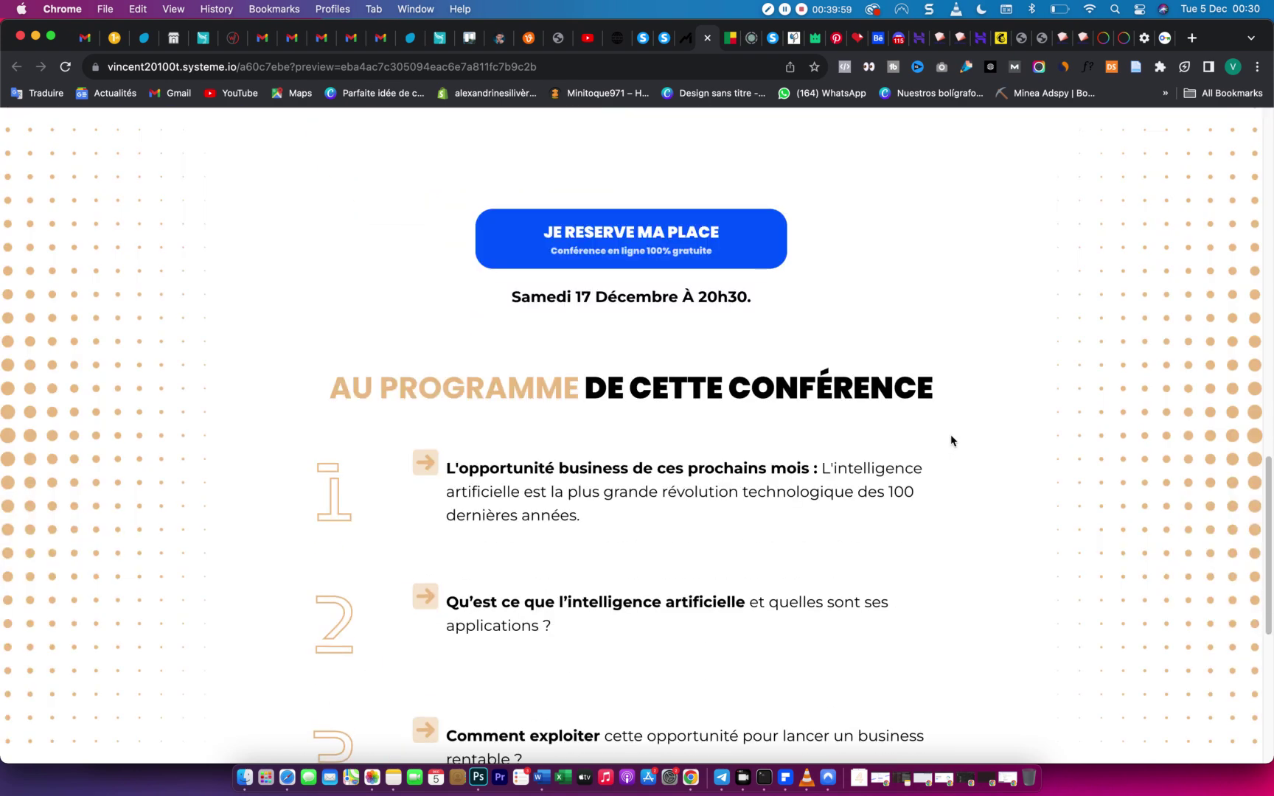
pyautogui.scroll(10, 951, 440)
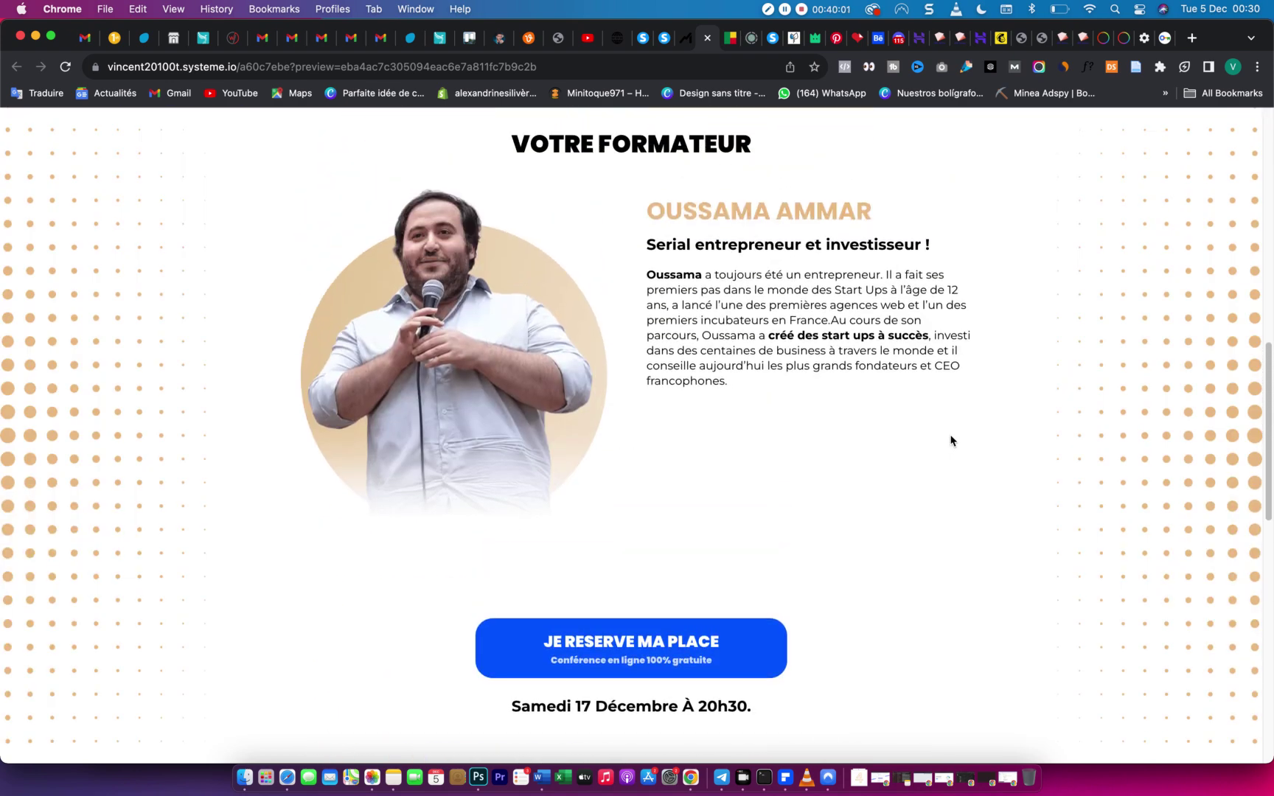
pyautogui.scroll(-10, 951, 435)
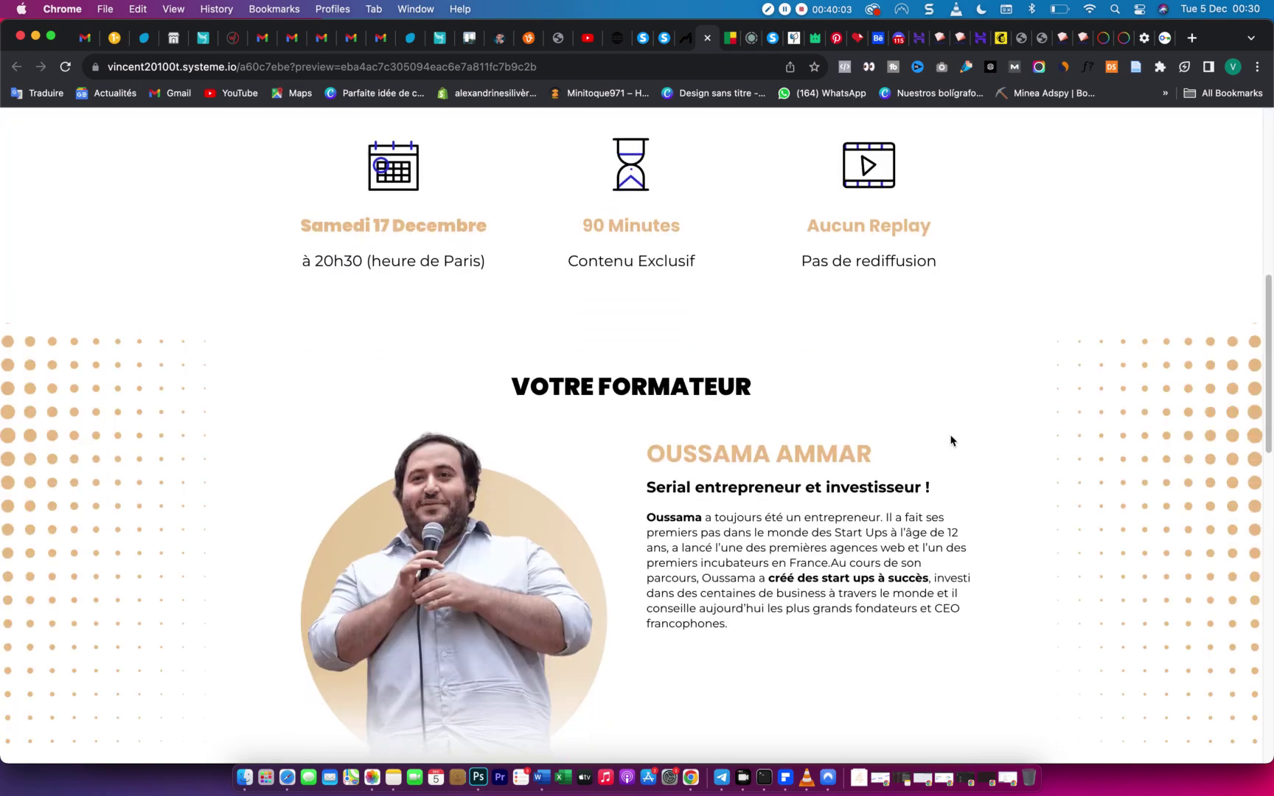
pyautogui.scroll(-10, 951, 435)
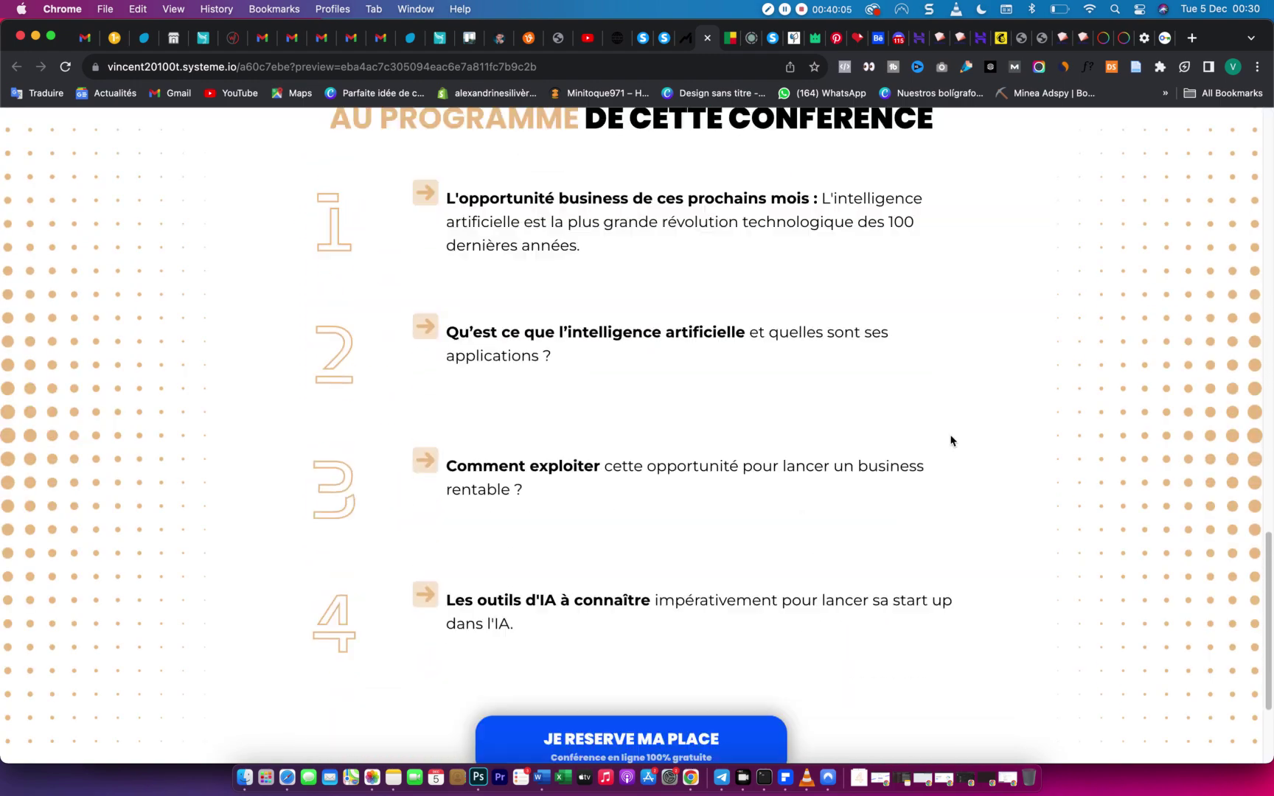
pyautogui.scroll(10, 950, 440)
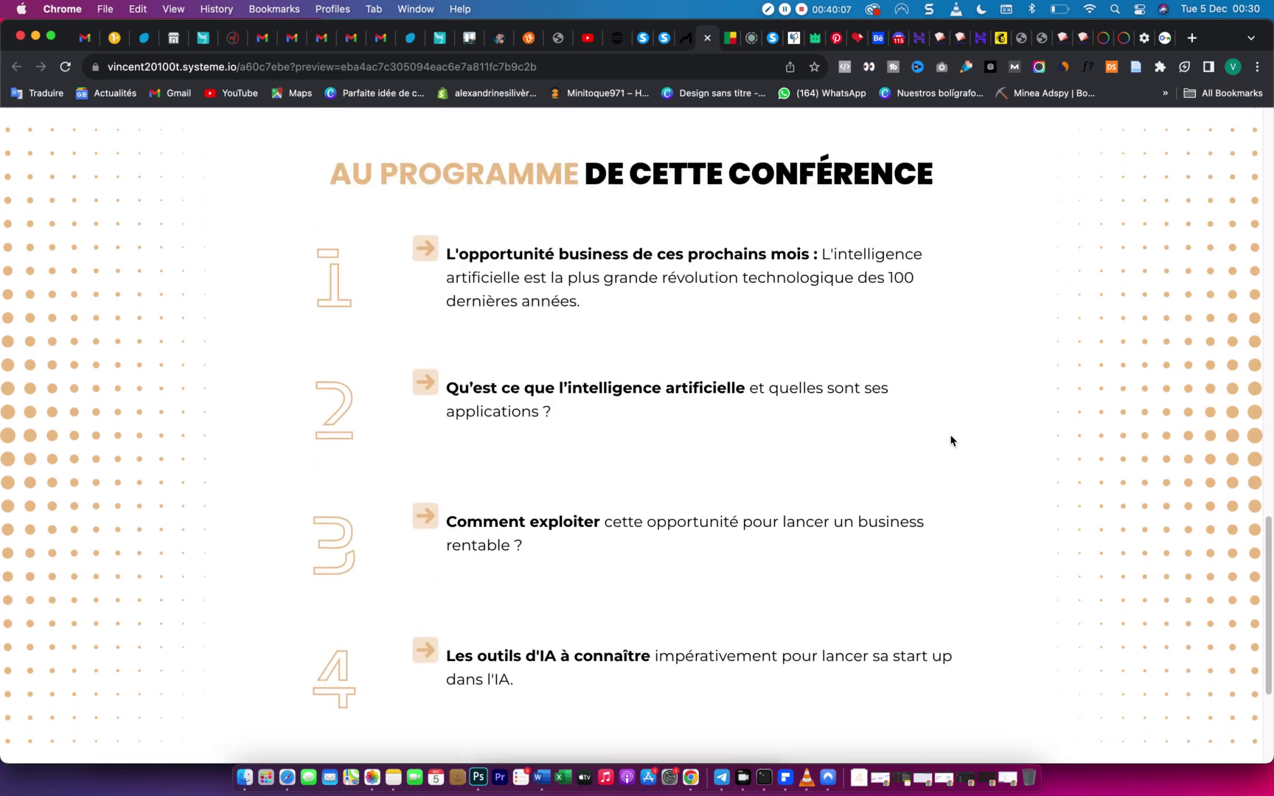
pyautogui.scroll(6, 950, 440)
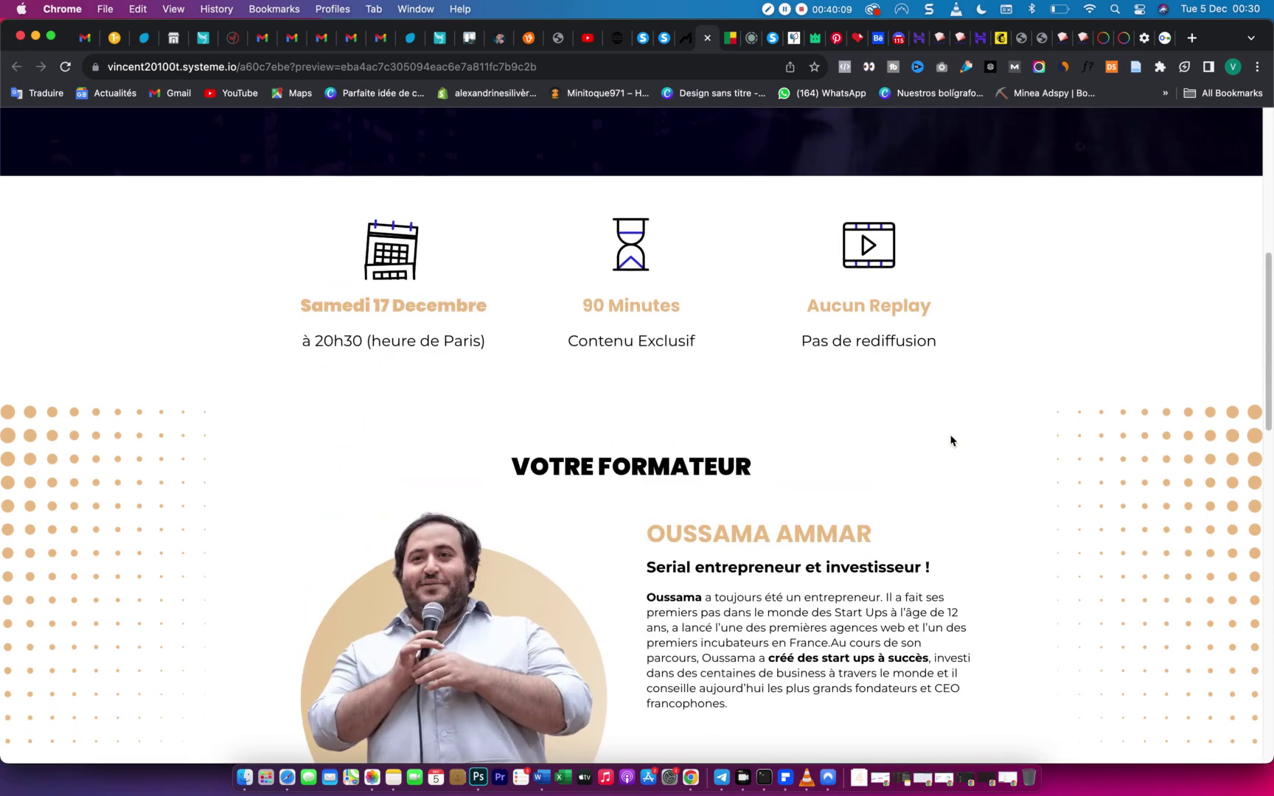
# Open the "Quelques code" document in Word, copy the SVG code under "Code de séparation de page", and return to the Chrome preview.
pyautogui.click(542, 771)
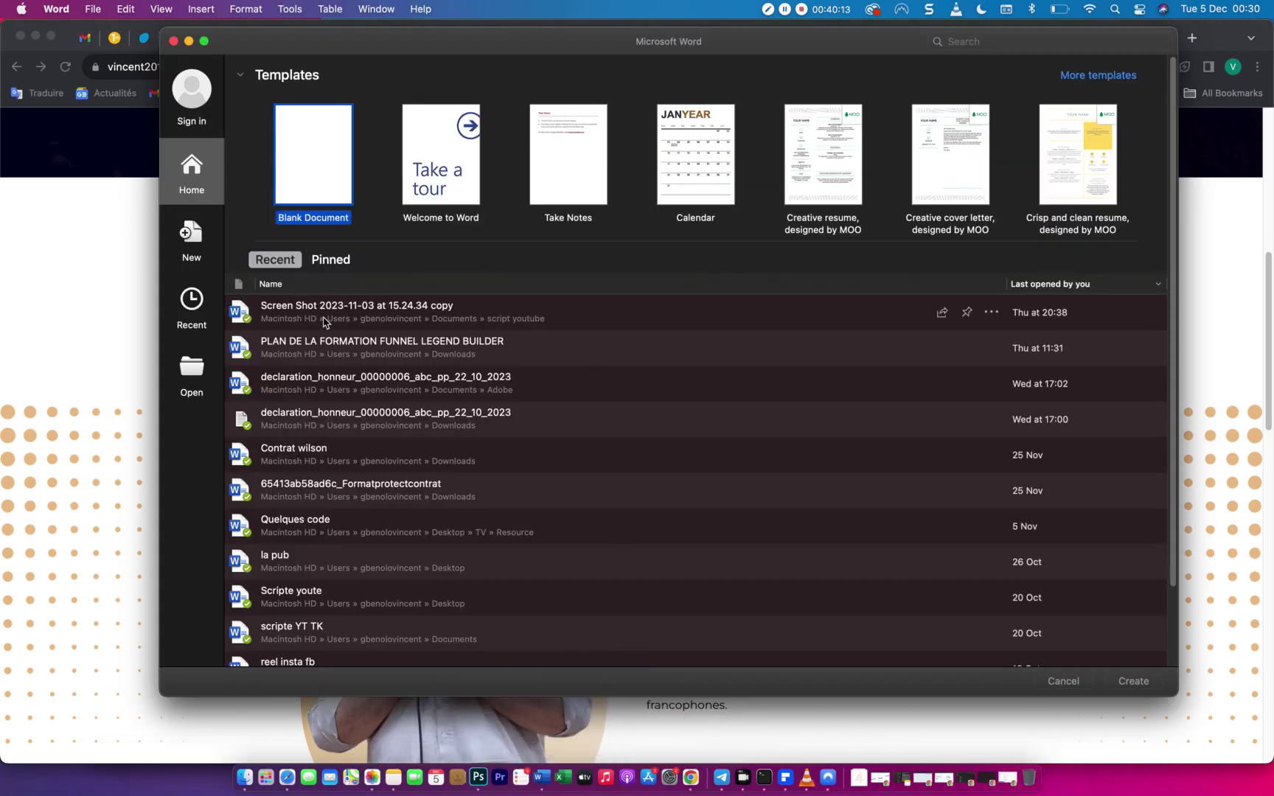
pyautogui.doubleClick(316, 525)
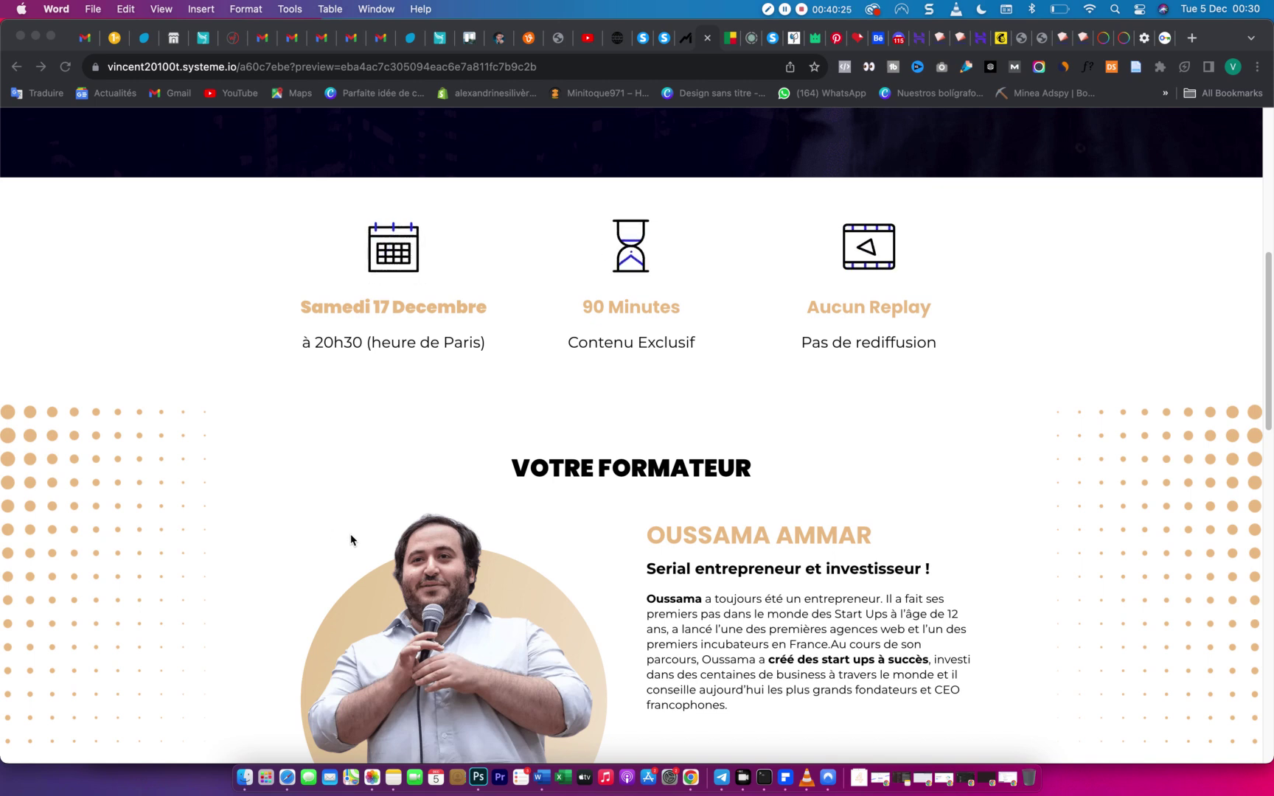
pyautogui.click(545, 774)
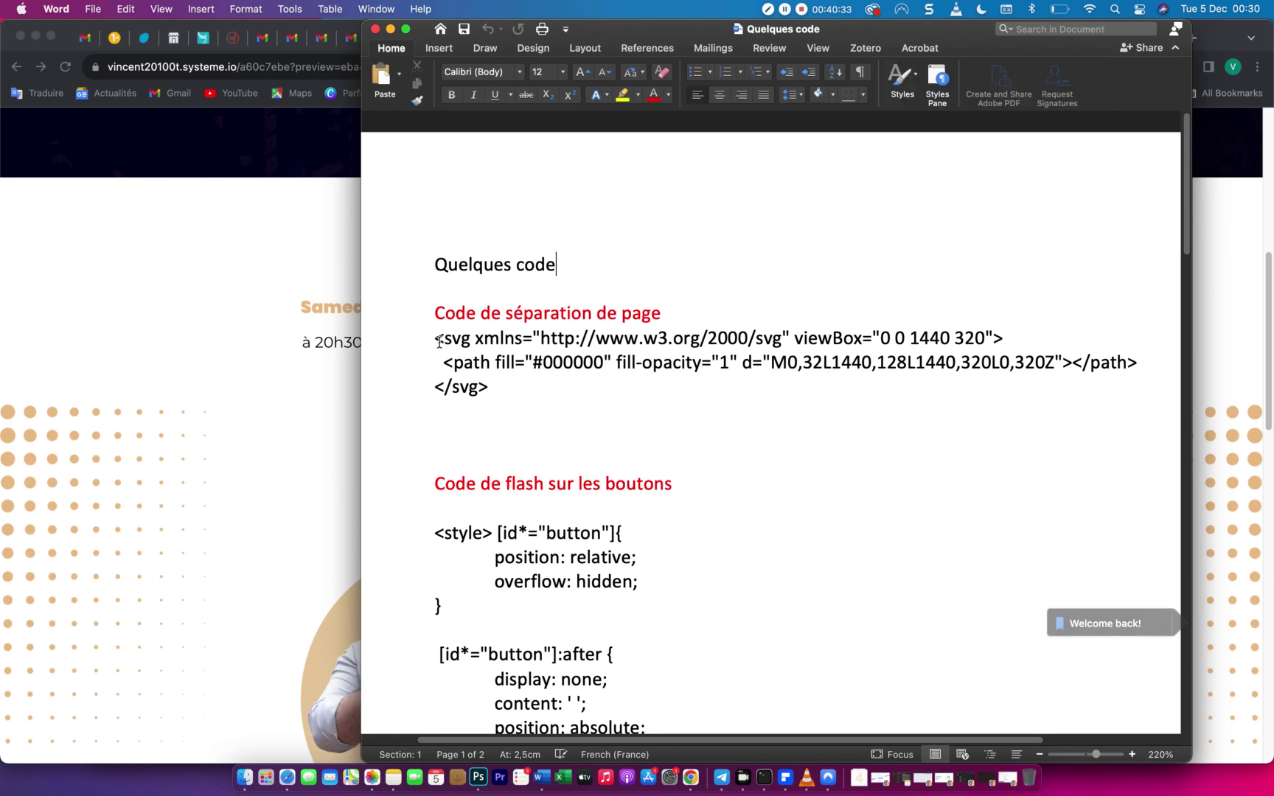
pyautogui.moveTo(435, 337); pyautogui.dragTo(488, 387)
pyautogui.press('super+c')
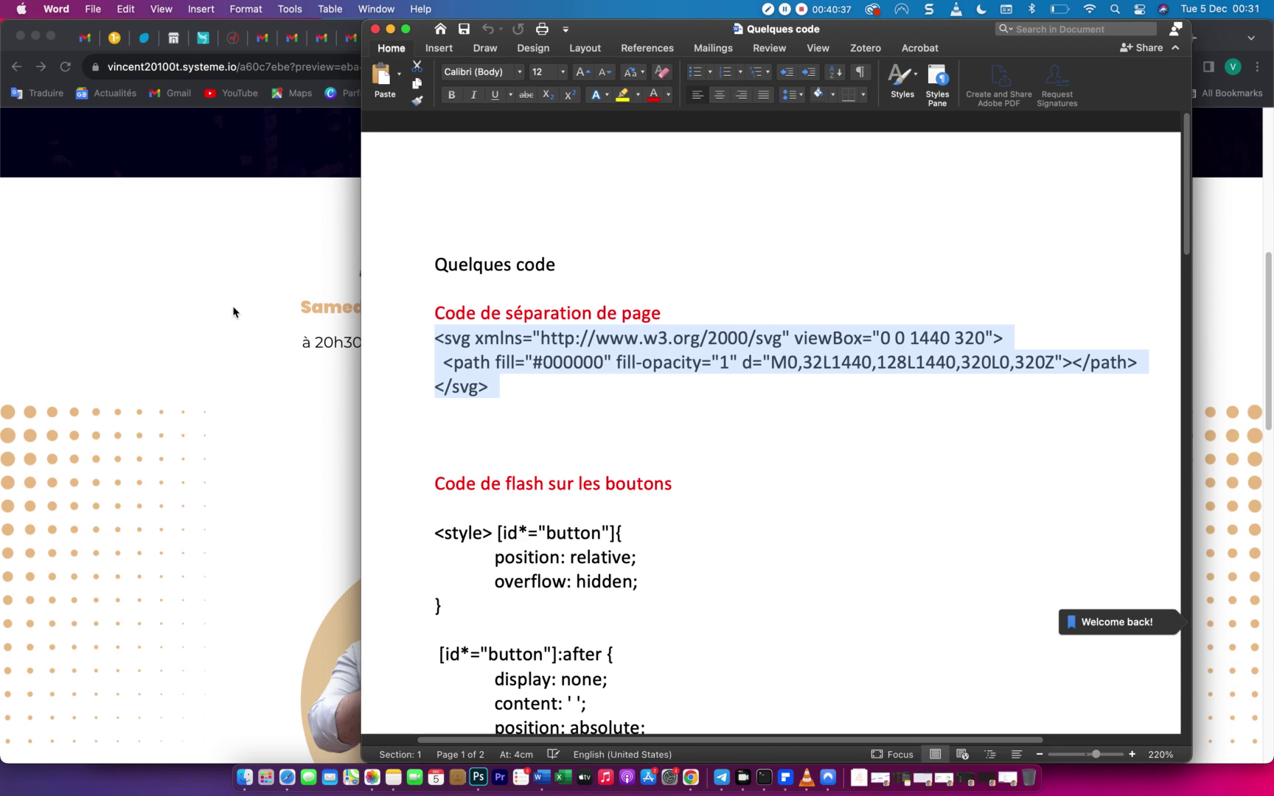
pyautogui.click(185, 287)
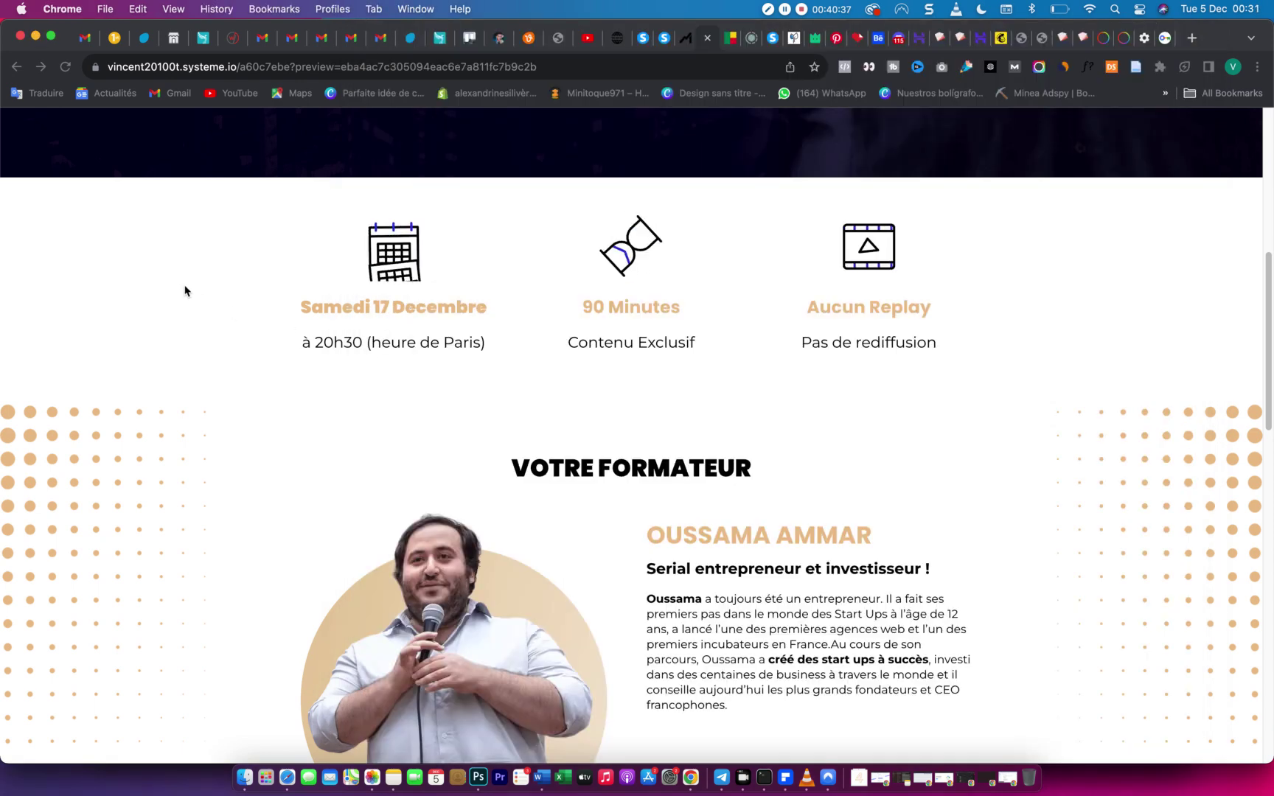
# Check the programme section of the reference Mindeo page and return to the page being edited in systeme.io.
pyautogui.click(690, 46)
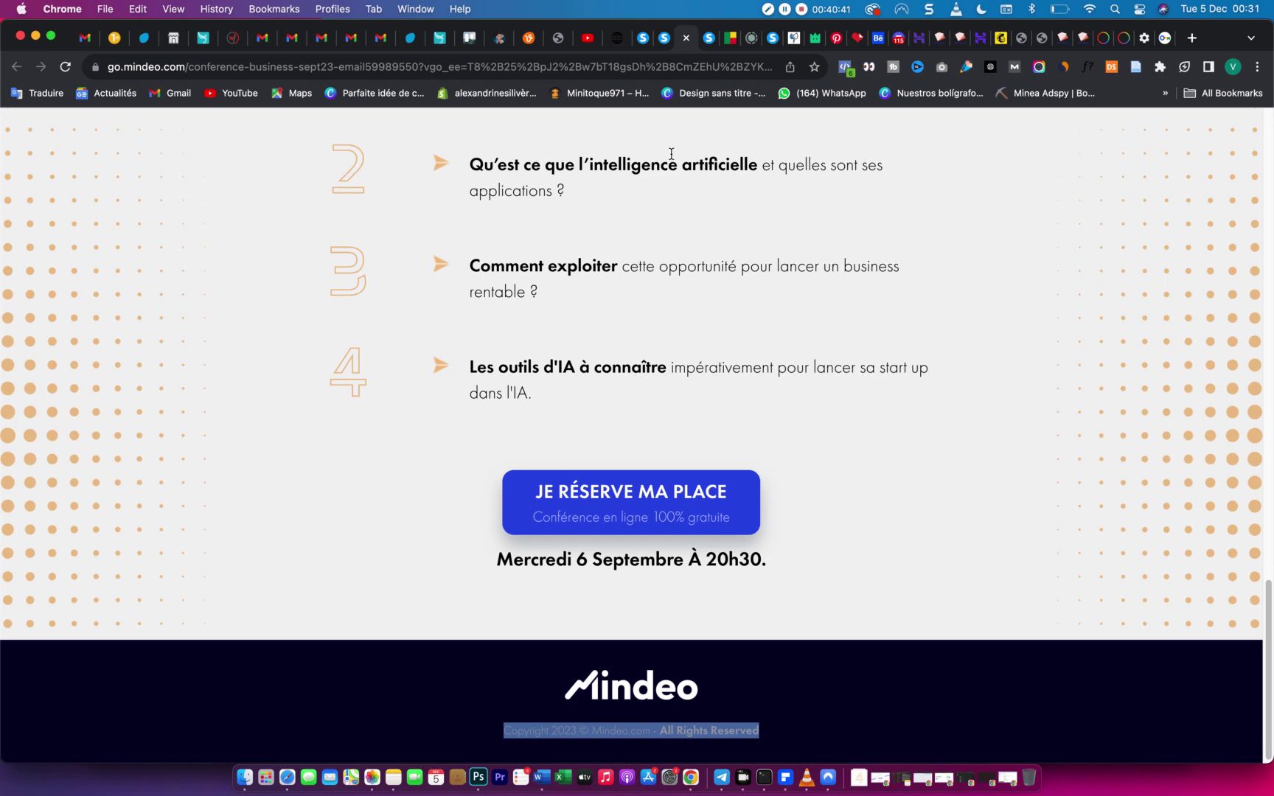
pyautogui.scroll(10, 672, 159)
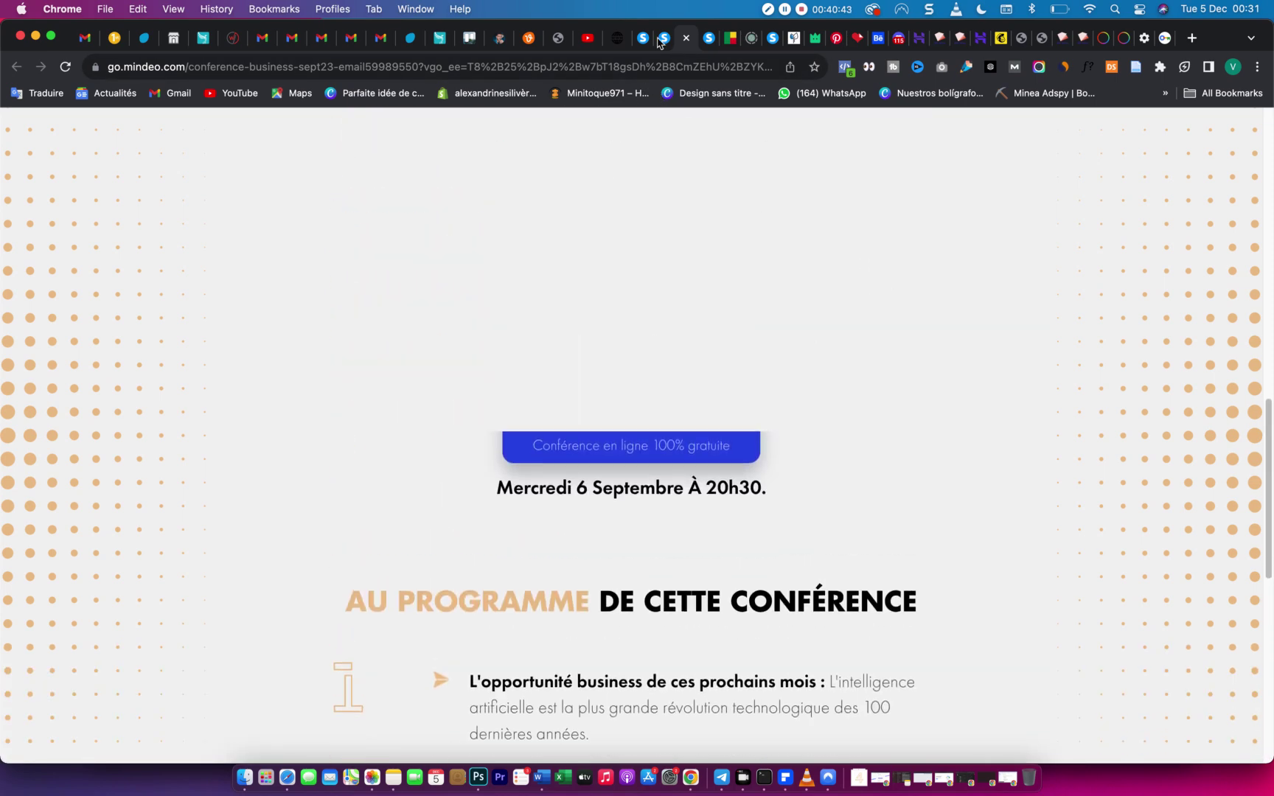
pyautogui.click(664, 46)
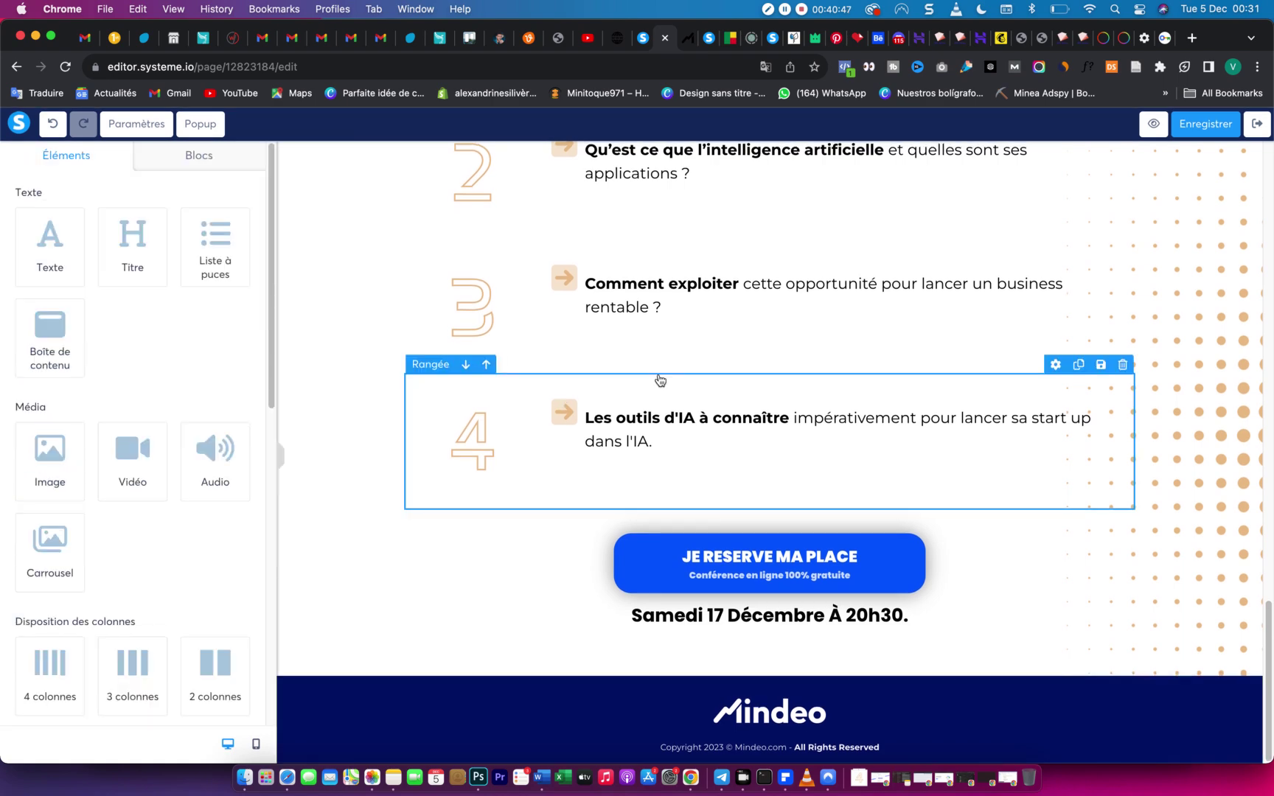
pyautogui.scroll(10, 660, 381)
pyautogui.scroll(10, 660, 380)
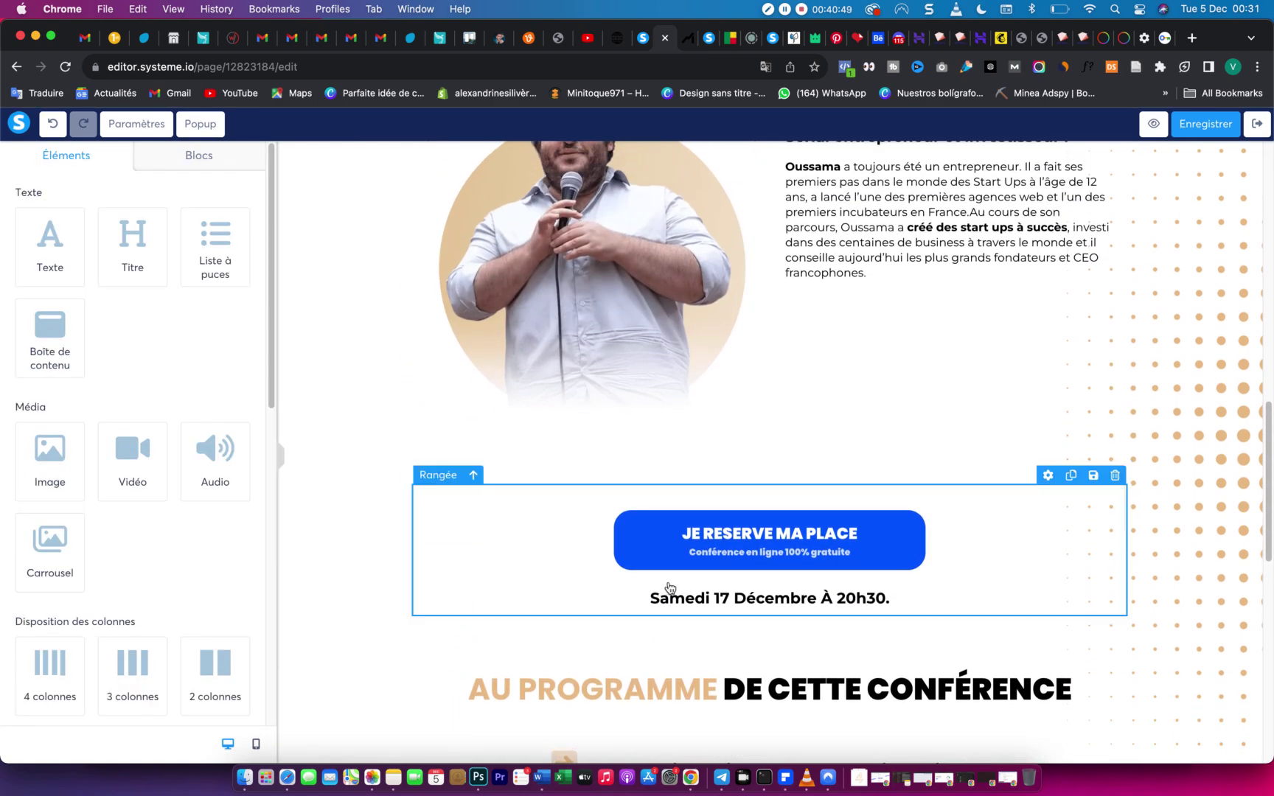
pyautogui.click(292, 636)
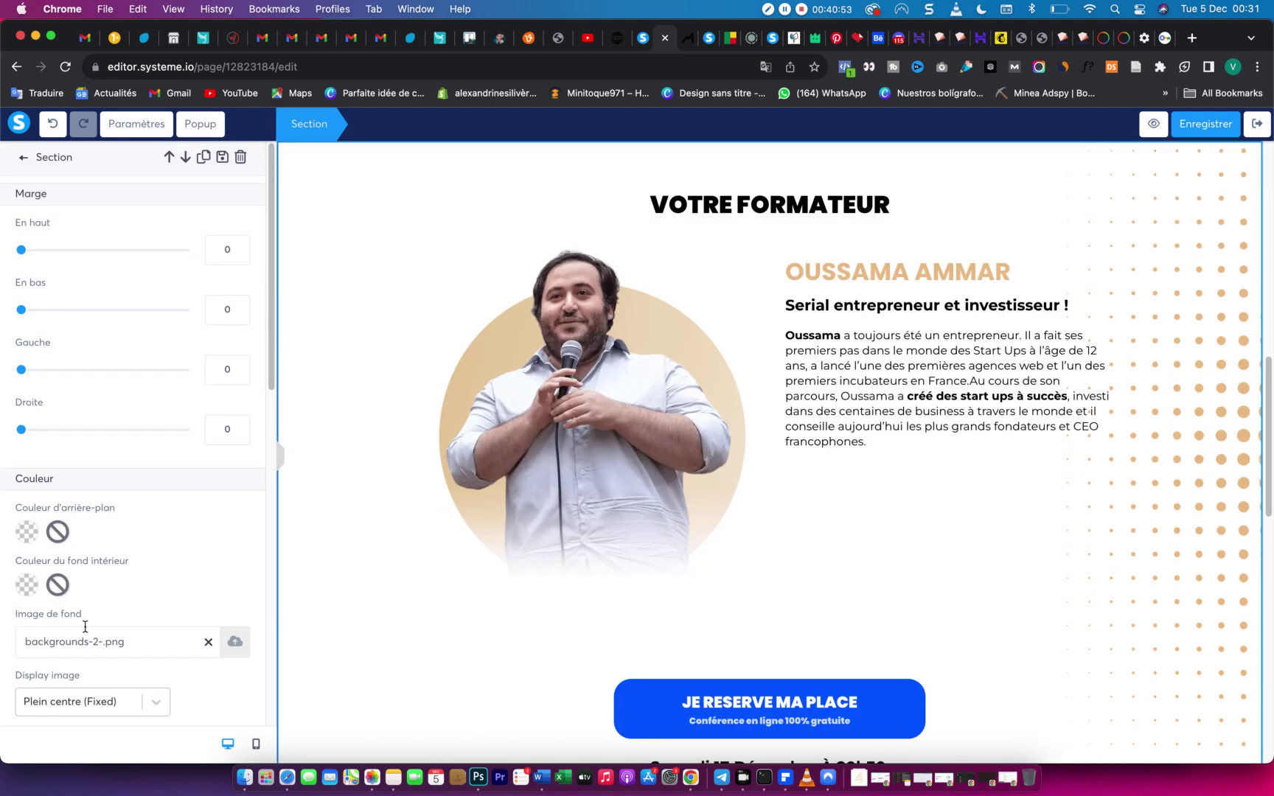
pyautogui.click(29, 159)
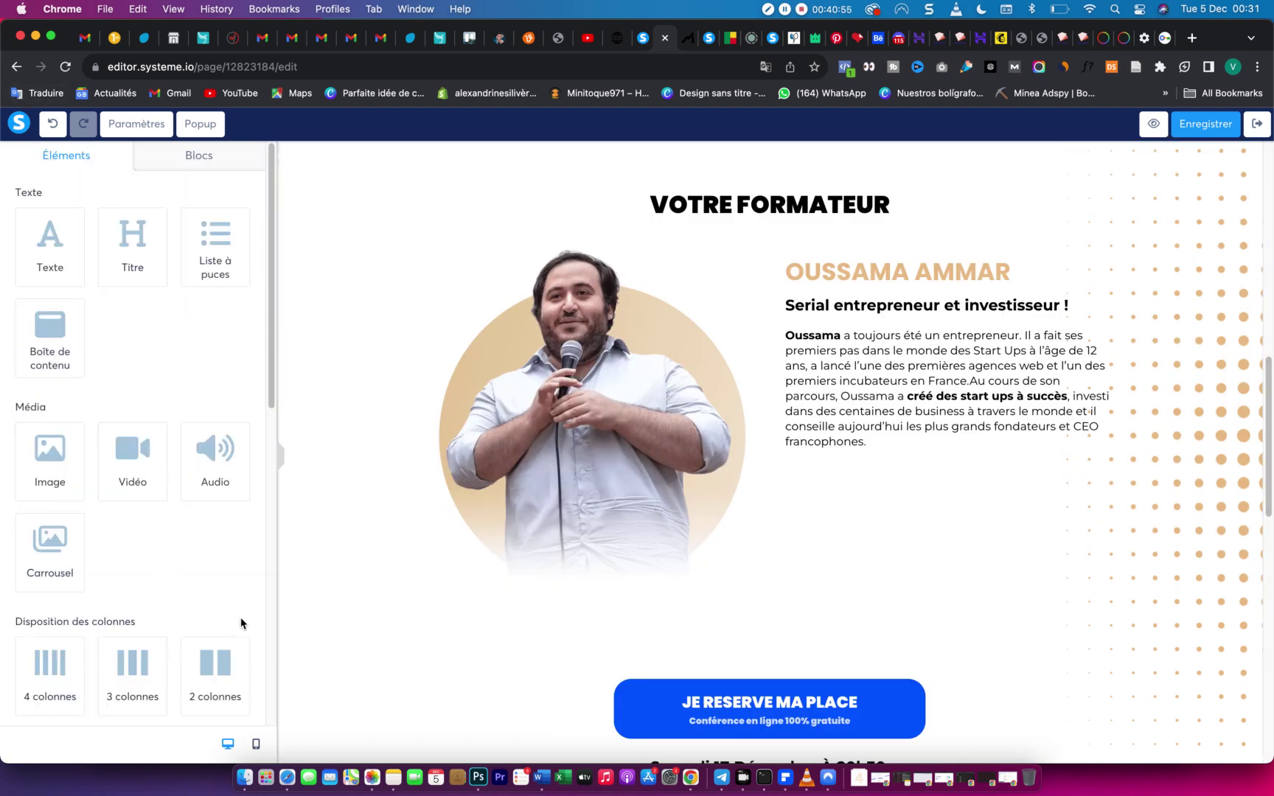
# Insert a new empty section between the date, duration and replay section and the "Votre formateur" section.
pyautogui.scroll(-10, 241, 623)
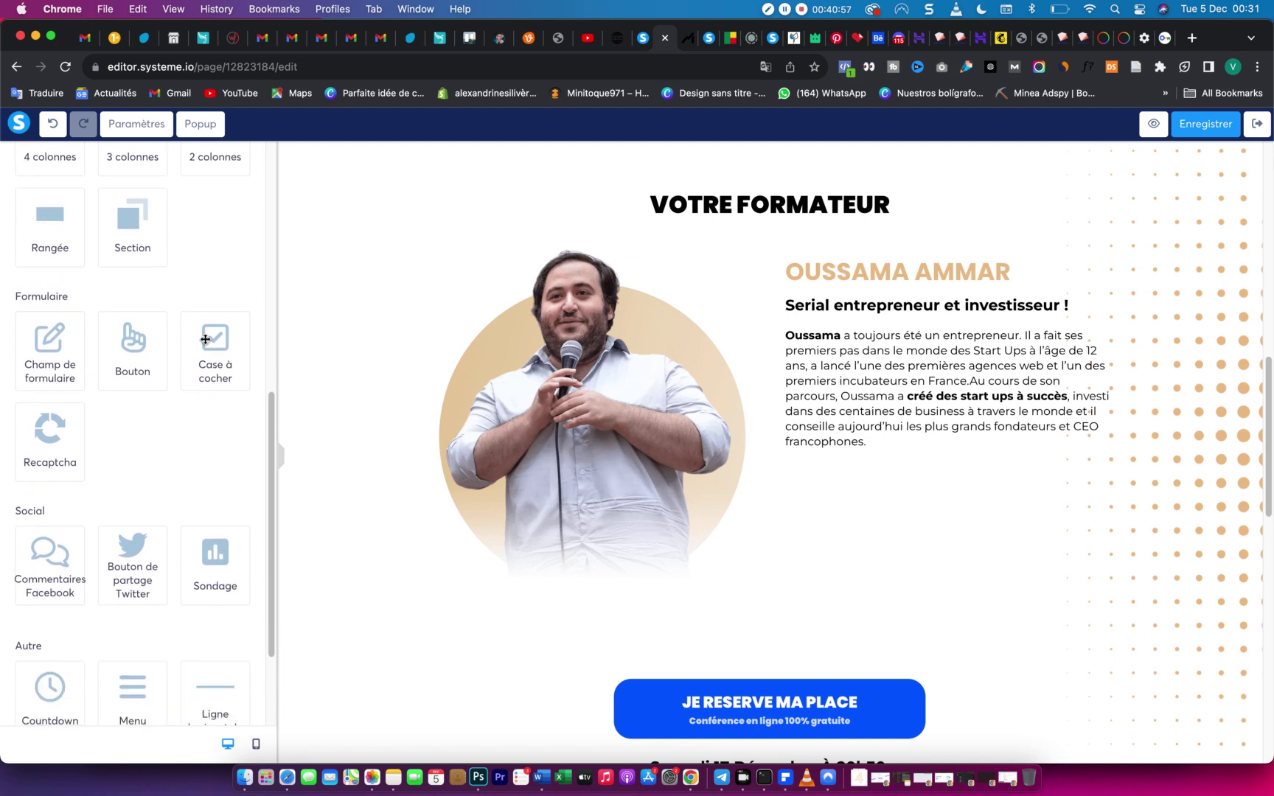
pyautogui.scroll(10, 205, 339)
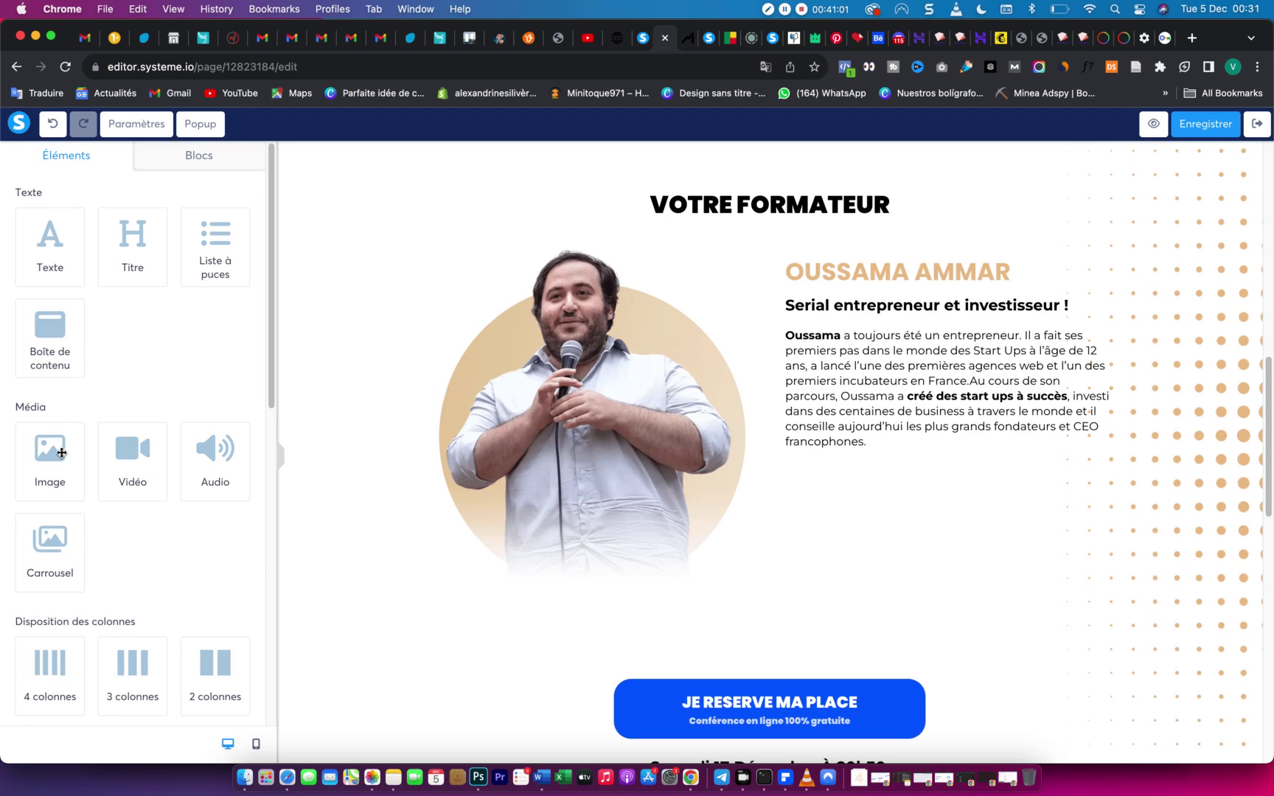
pyautogui.scroll(-3, 147, 626)
pyautogui.scroll(15, 606, 421)
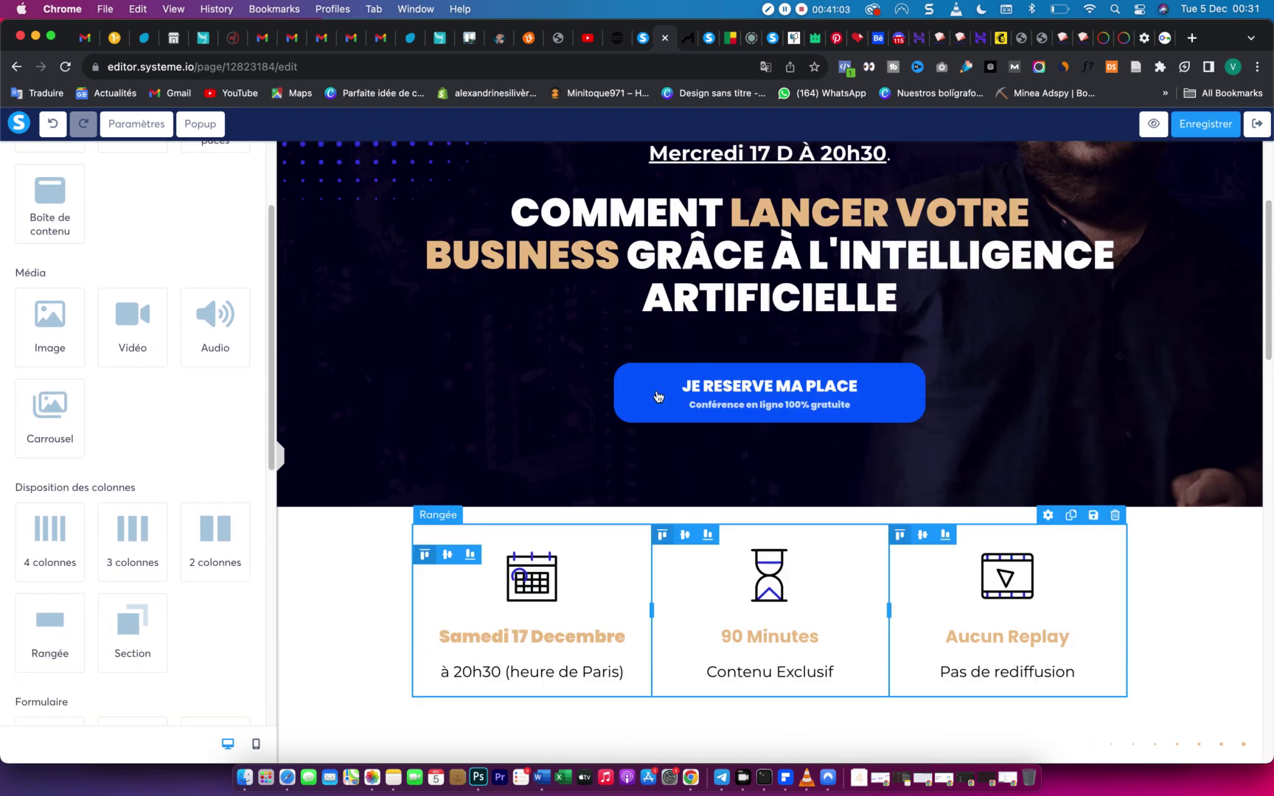
pyautogui.scroll(-5, 606, 422)
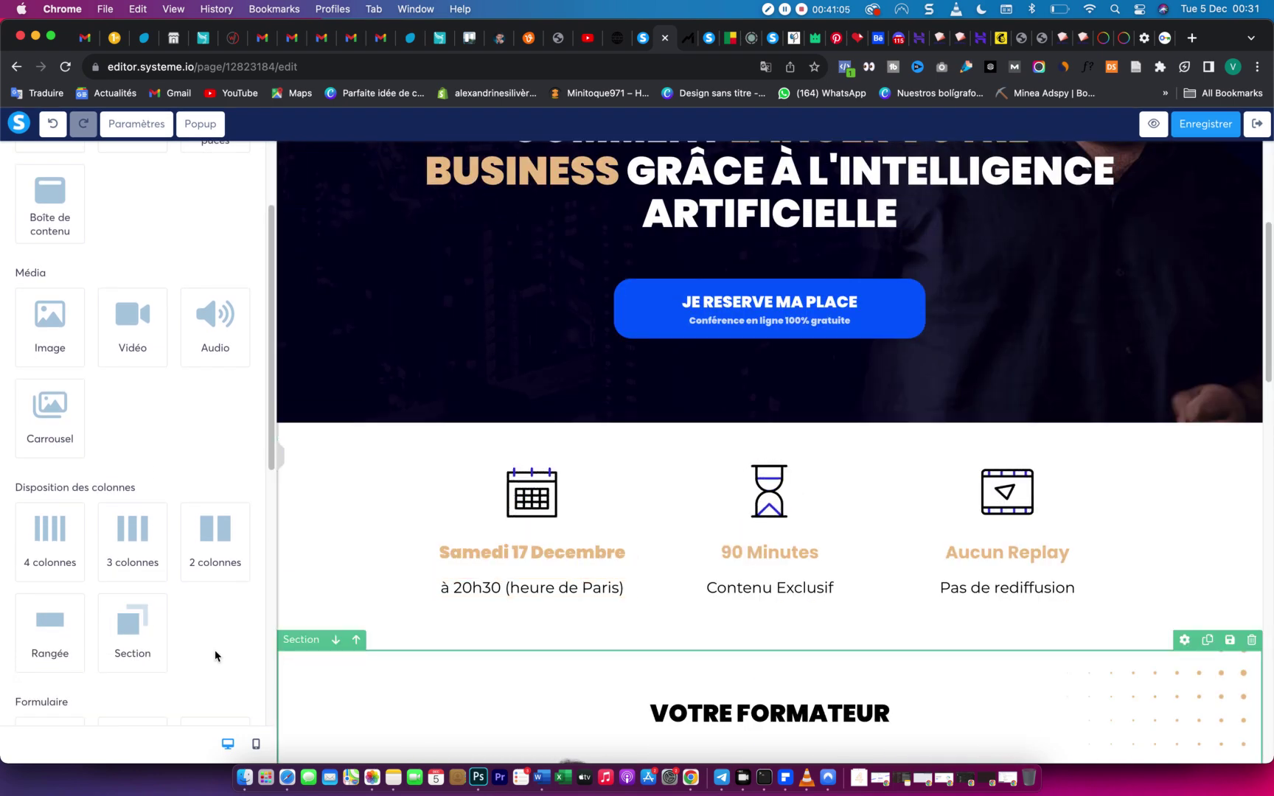
pyautogui.moveTo(145, 646); pyautogui.dragTo(463, 653)
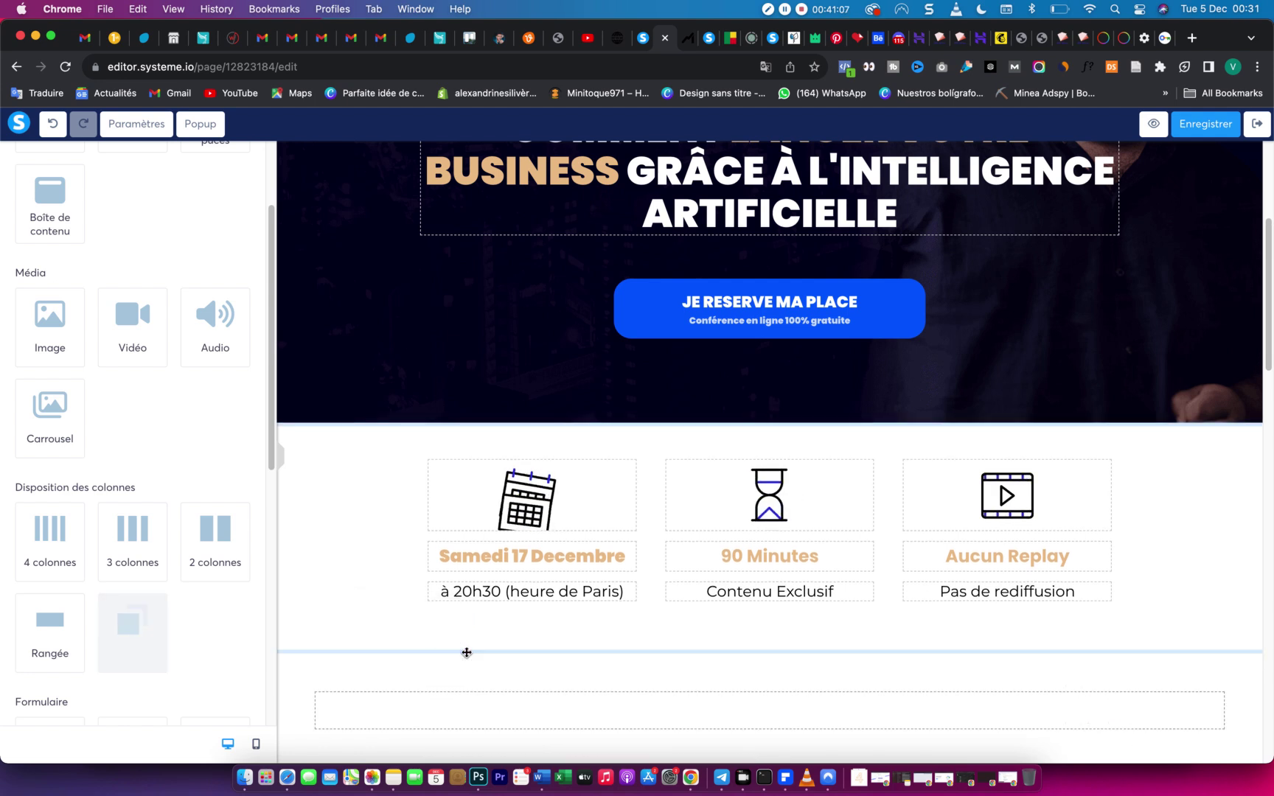
# Place an HTML code element in the empty row of the new section above "Votre formateur".
pyautogui.scroll(-3, 125, 590)
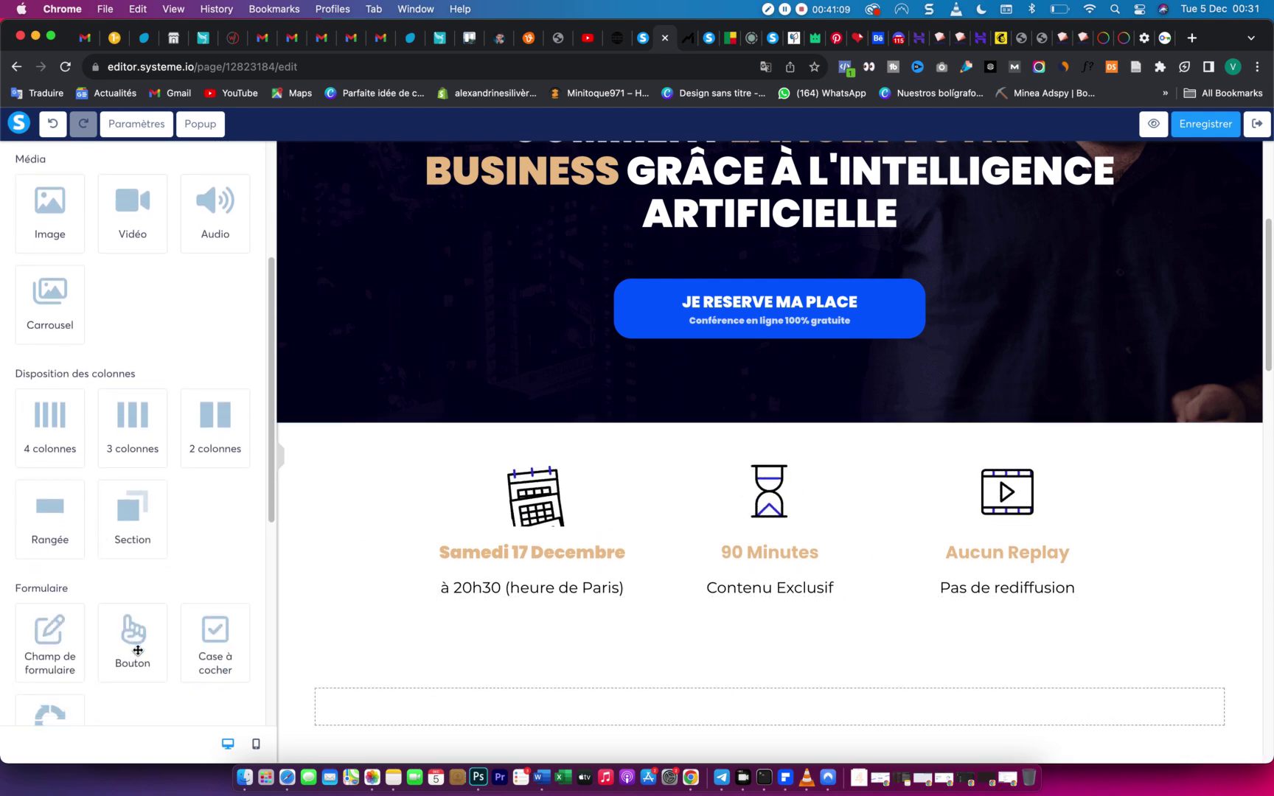
pyautogui.scroll(-5, 138, 651)
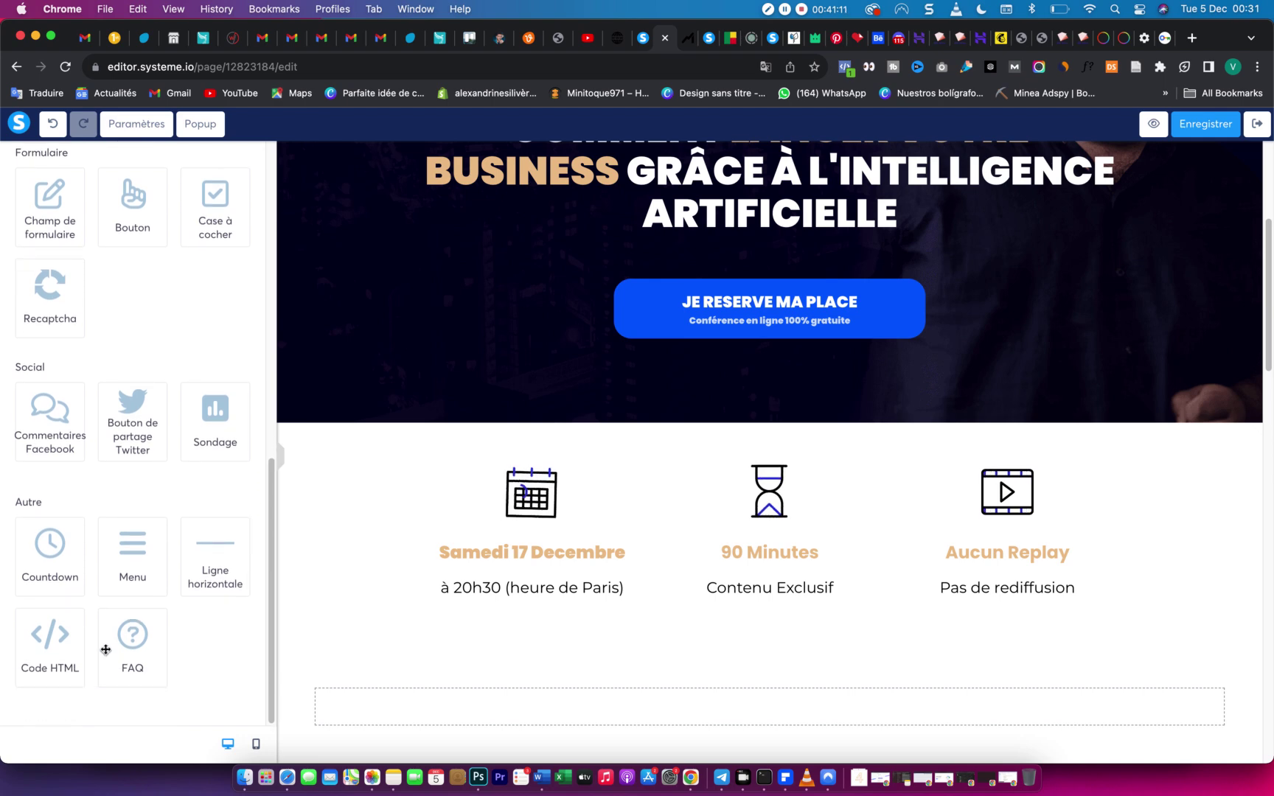
pyautogui.moveTo(58, 645); pyautogui.dragTo(478, 651)
pyautogui.scroll(-3, 477, 651)
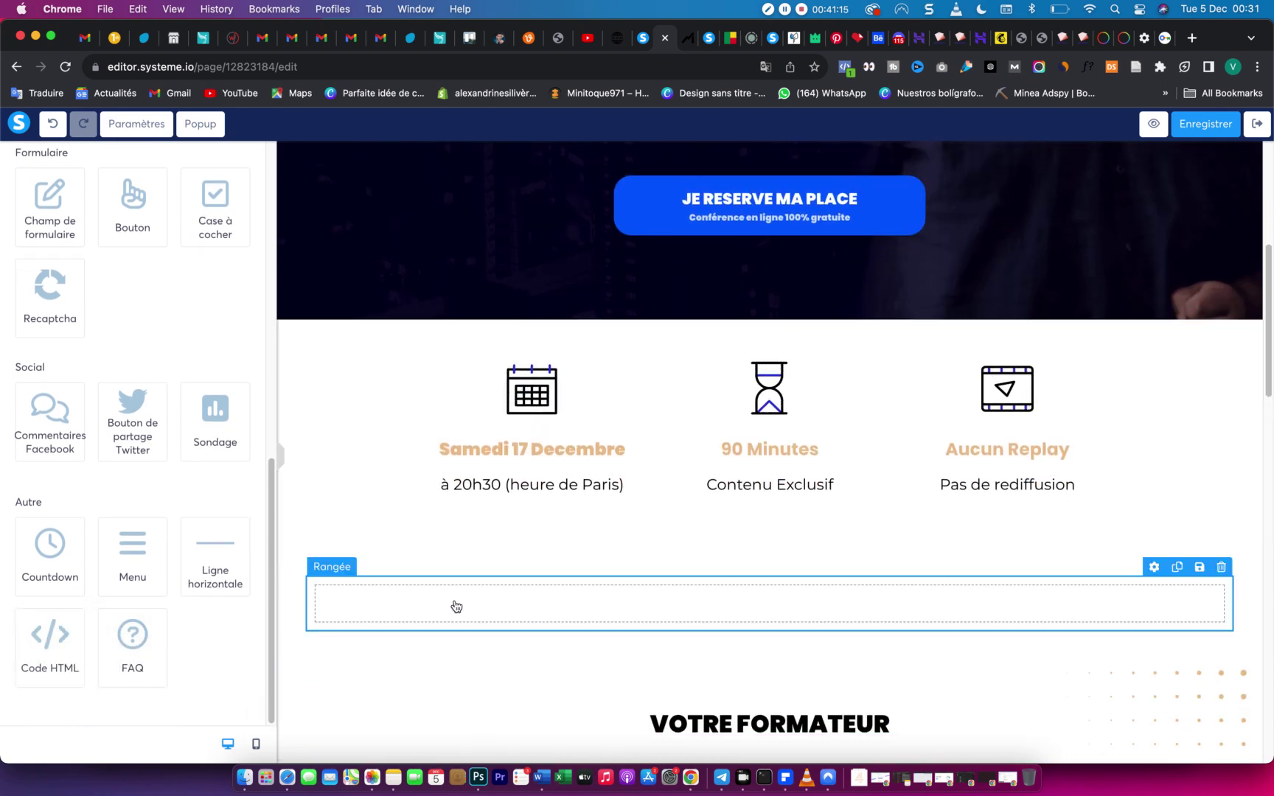
pyautogui.moveTo(30, 649); pyautogui.dragTo(454, 609)
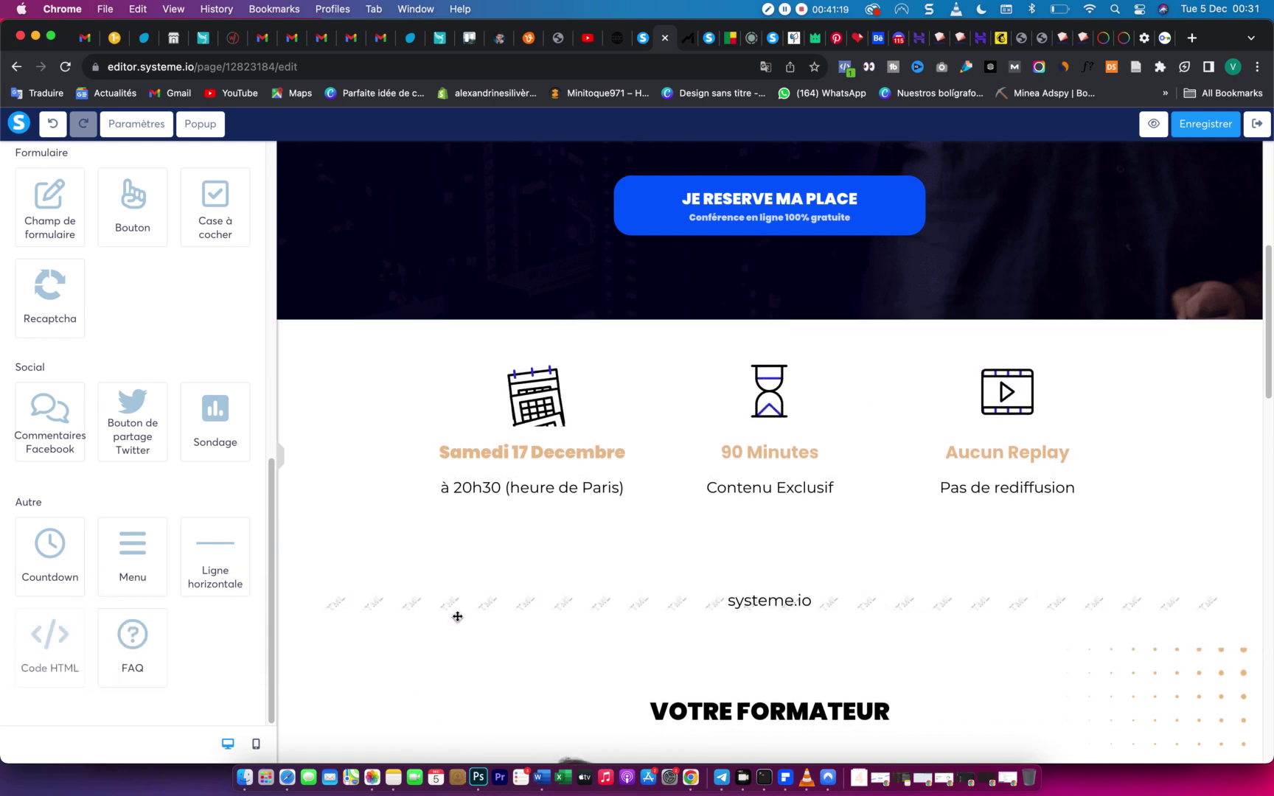
# Review the SVG code under "Code de séparation de page" in the Word document and return to the editor in Chrome.
pyautogui.click(246, 769)
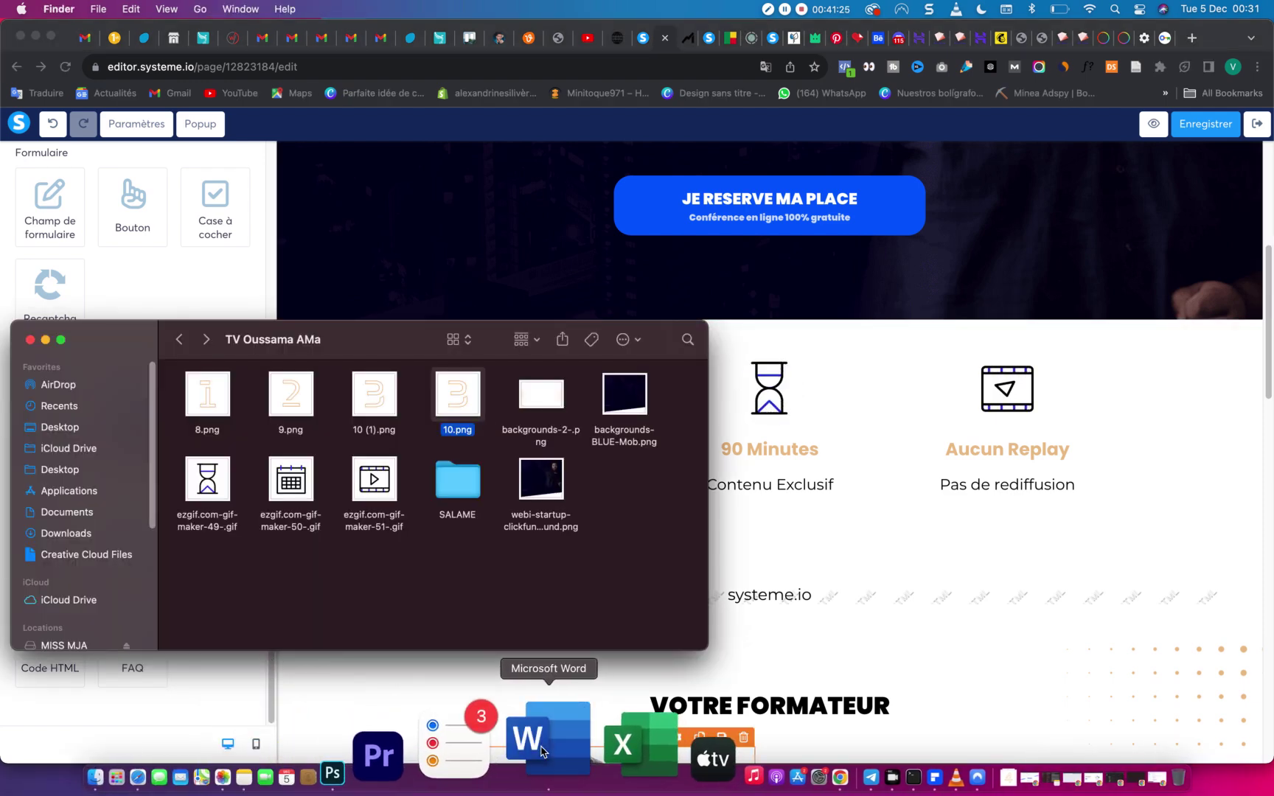
pyautogui.click(542, 751)
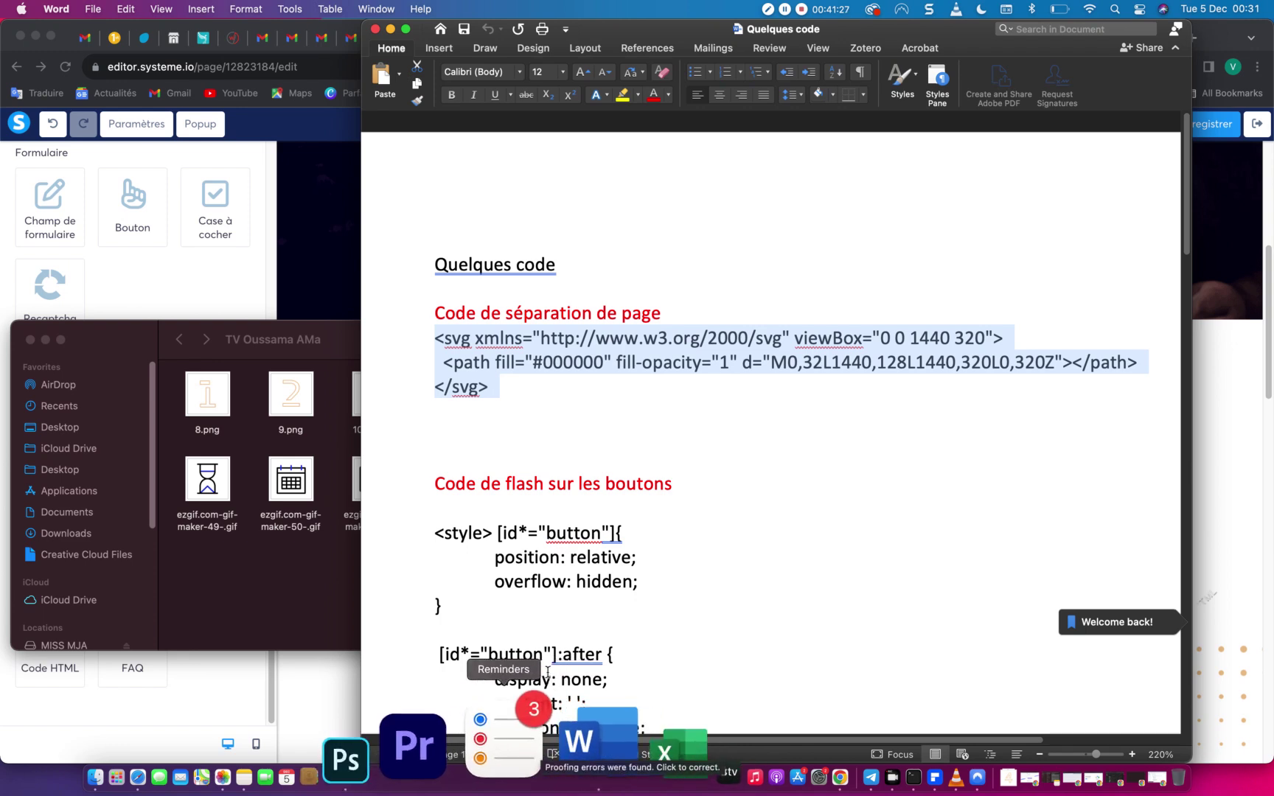
pyautogui.click(1199, 348)
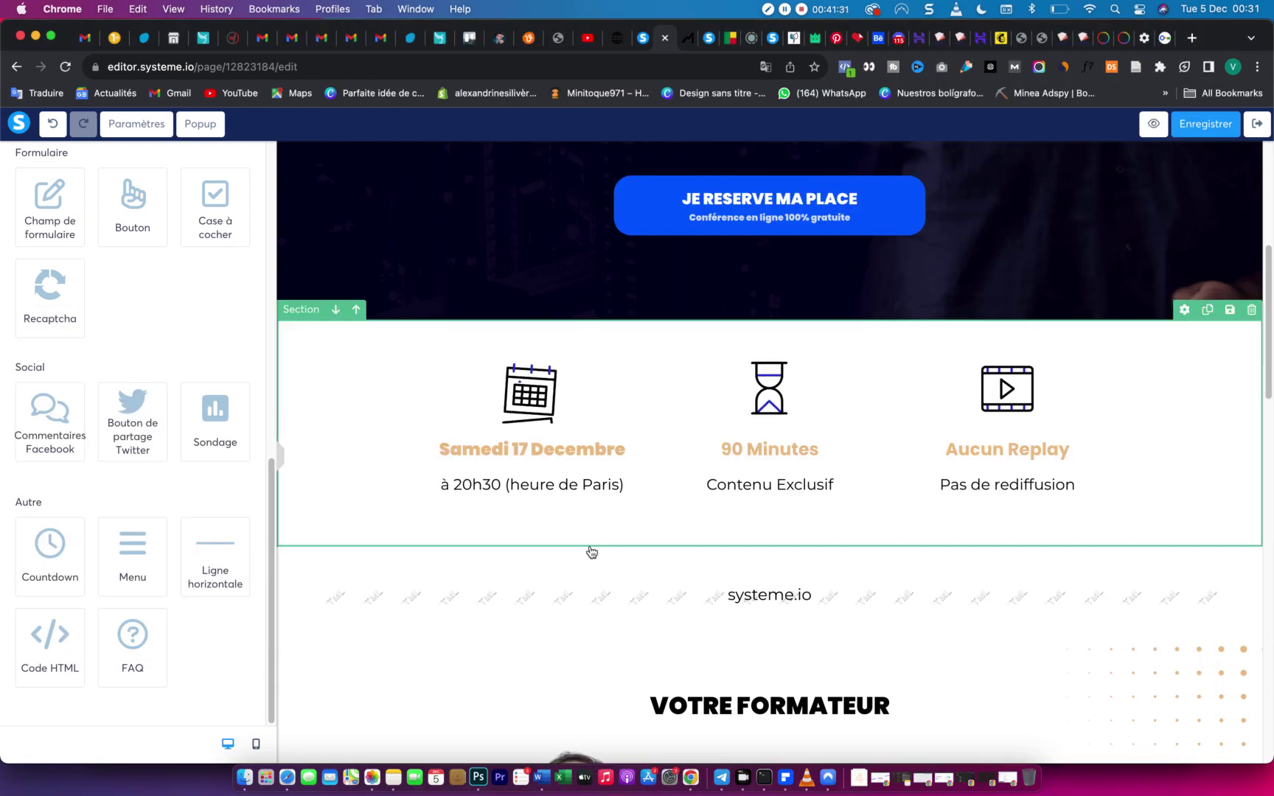
# Replace the HTML element's default code with the copied SVG page separator code and save it.
pyautogui.click(773, 606)
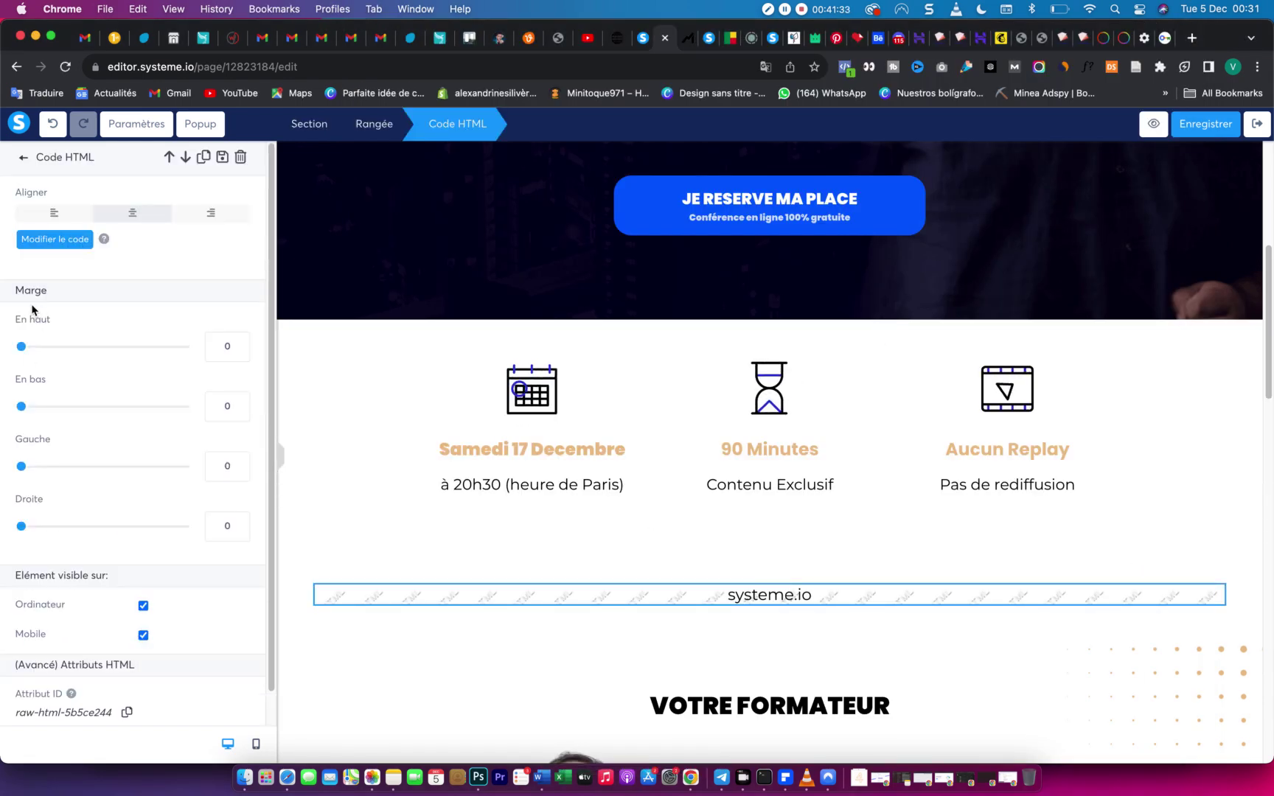
pyautogui.click(65, 242)
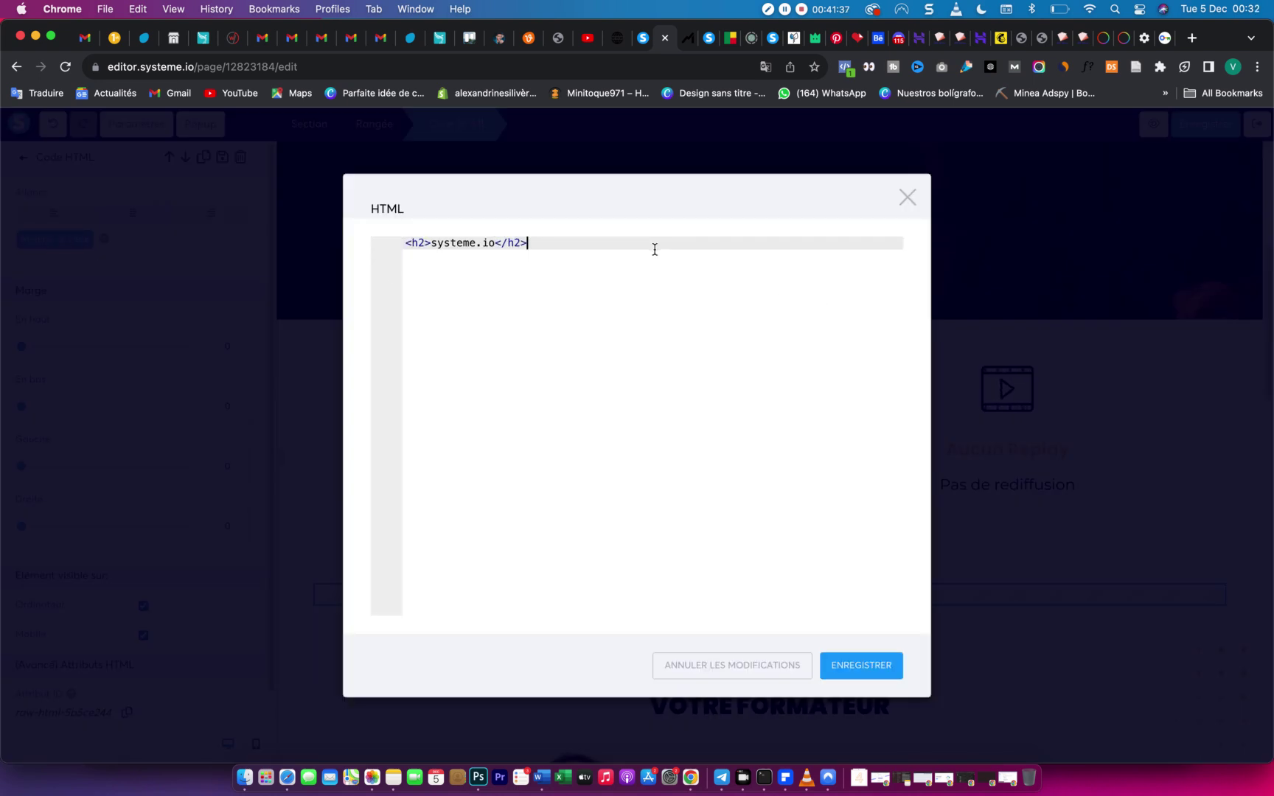
pyautogui.press('super+a')
pyautogui.press('super+v')
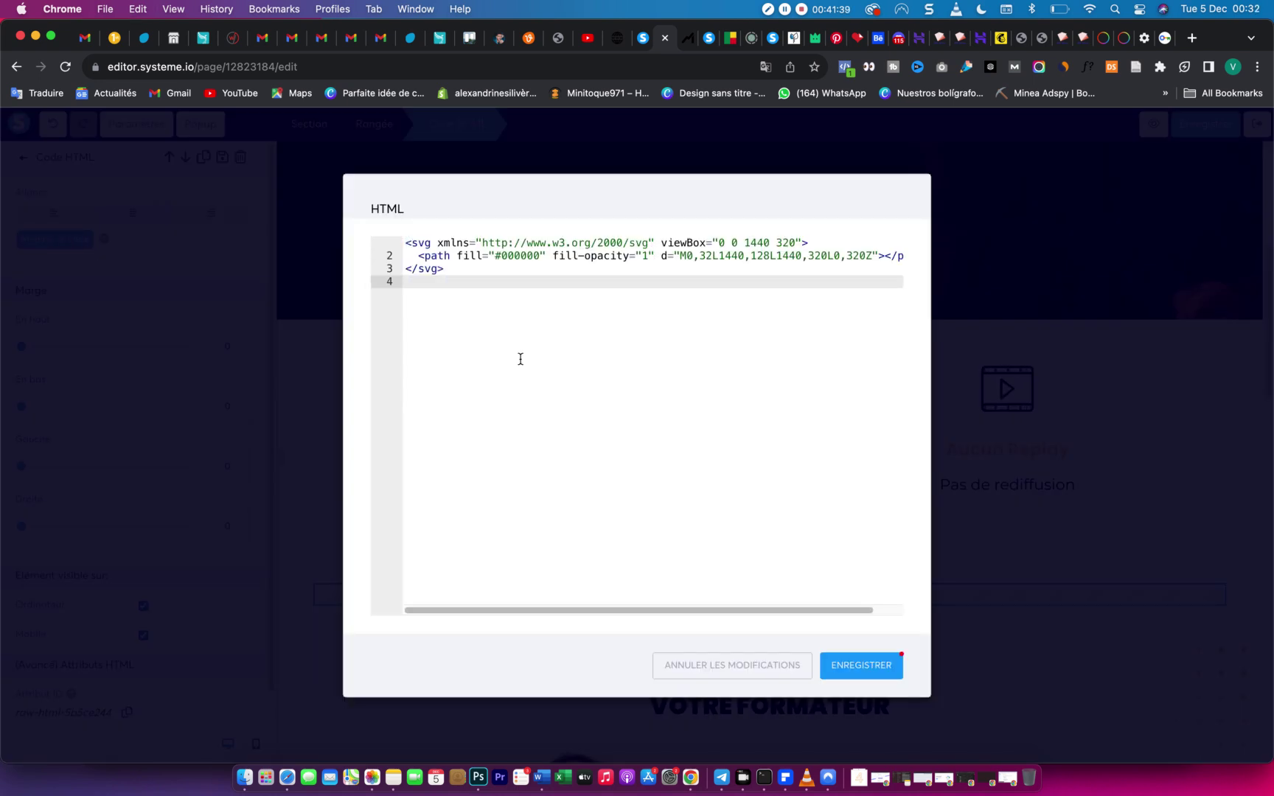
pyautogui.click(879, 674)
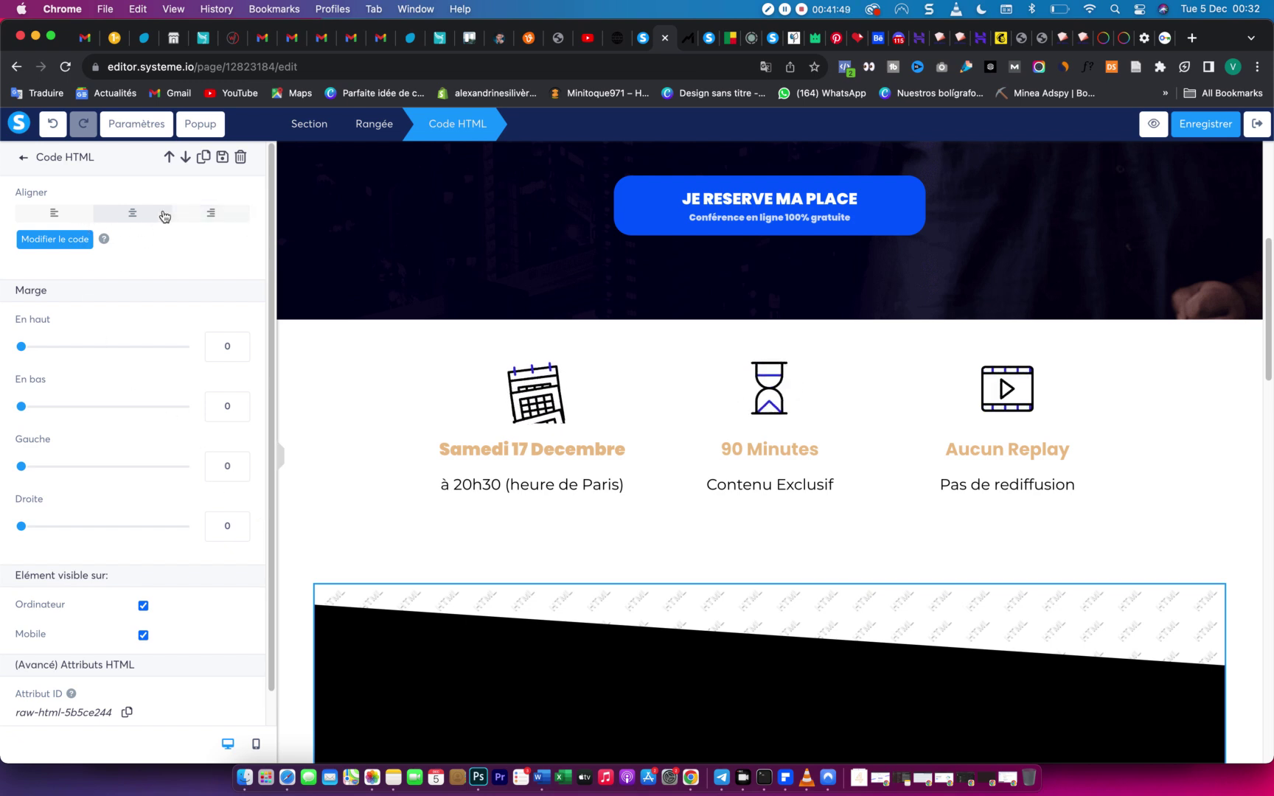
# Select the "Votre formateur" section and examine its background, content width, padding, shadow and visibility settings.
pyautogui.scroll(-1, 520, 604)
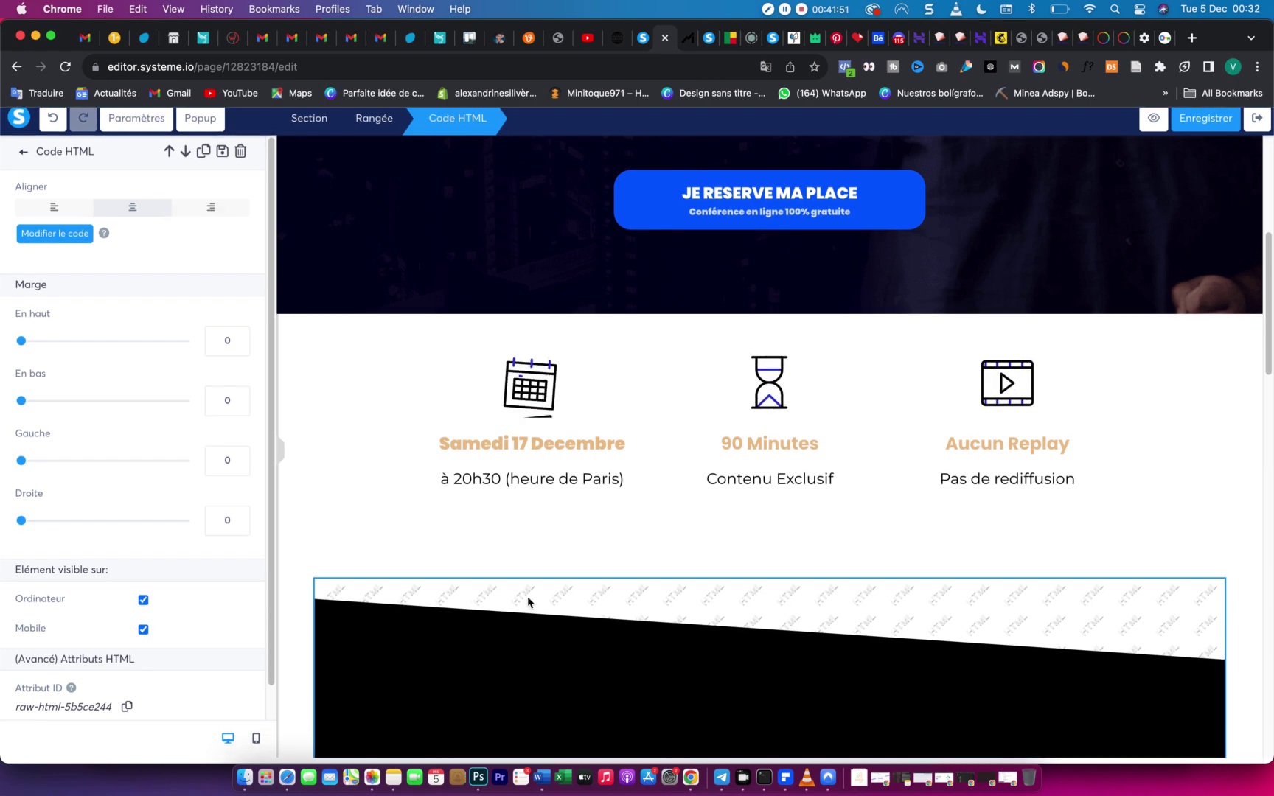
pyautogui.click(311, 672)
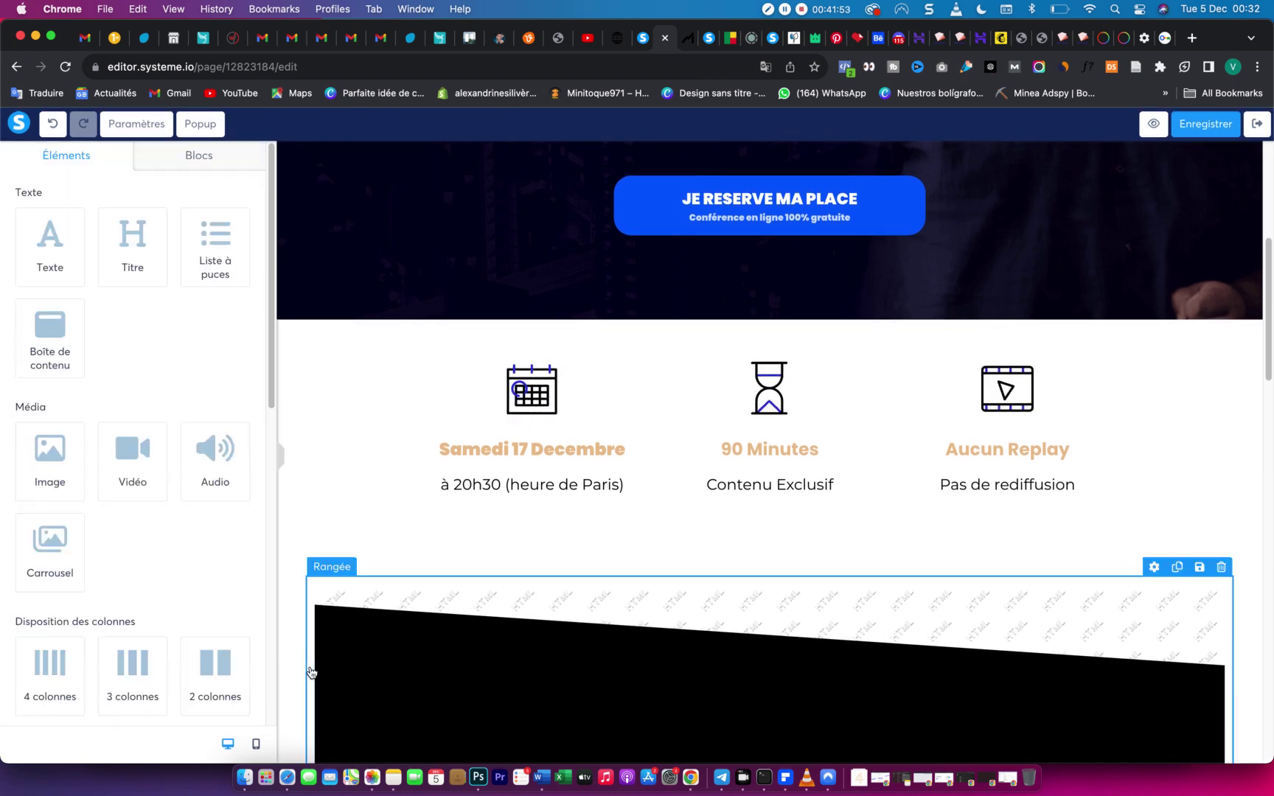
pyautogui.scroll(-5, 312, 672)
pyautogui.click(285, 496)
pyautogui.scroll(-2, 121, 607)
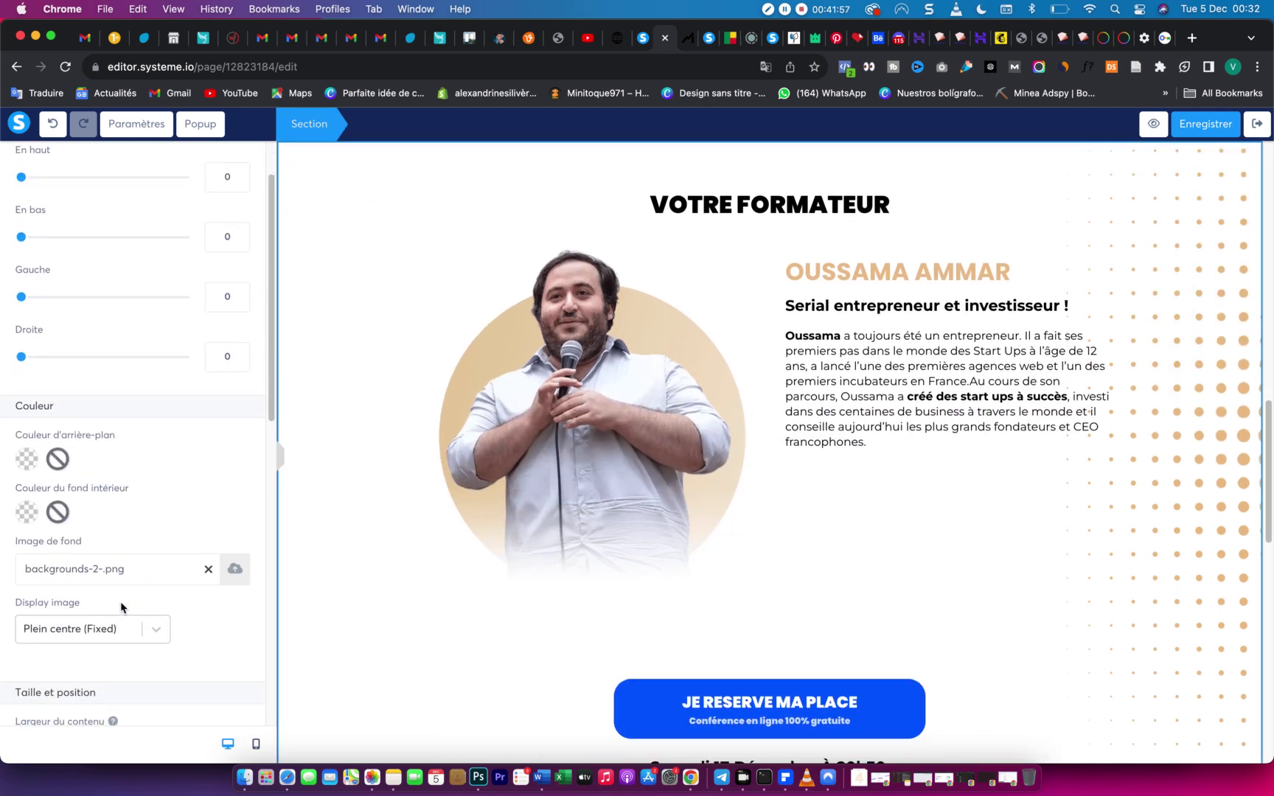
pyautogui.scroll(-1, 121, 607)
pyautogui.scroll(-3, 121, 607)
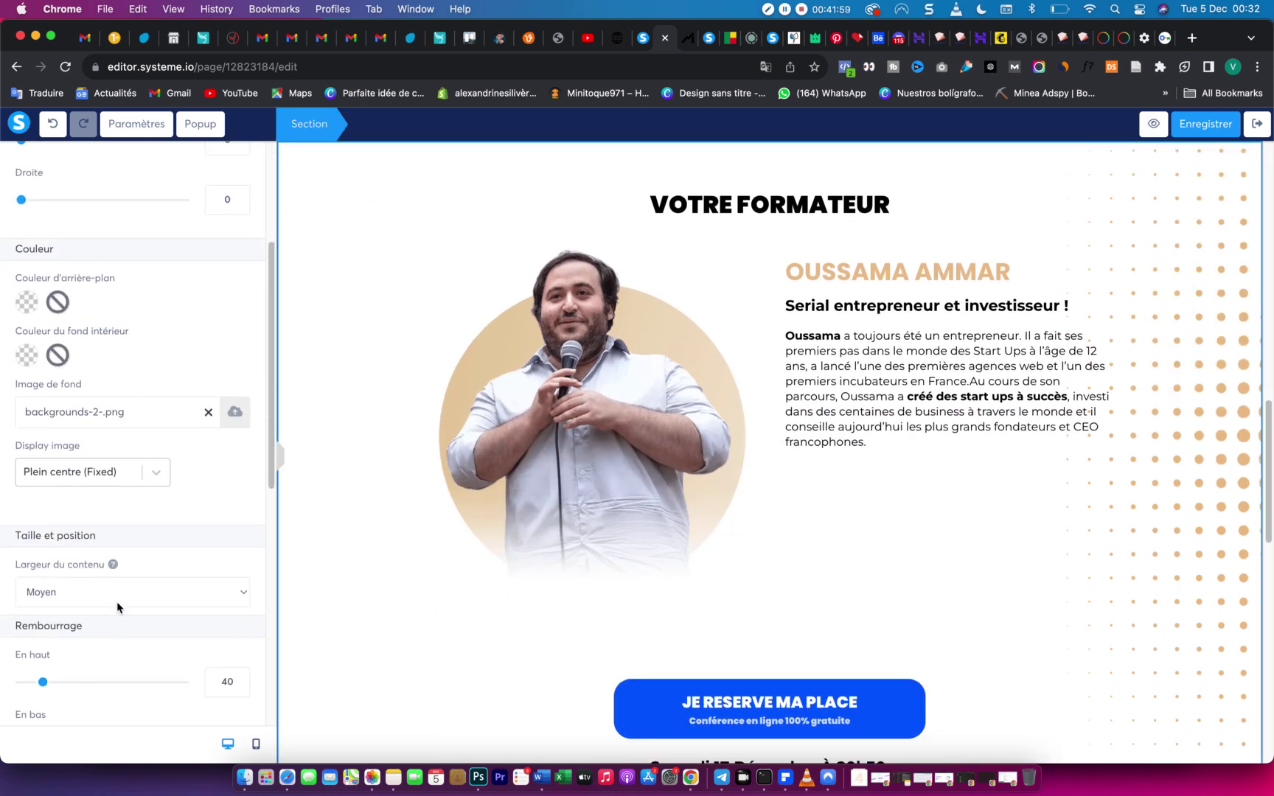
pyautogui.scroll(-1, 109, 601)
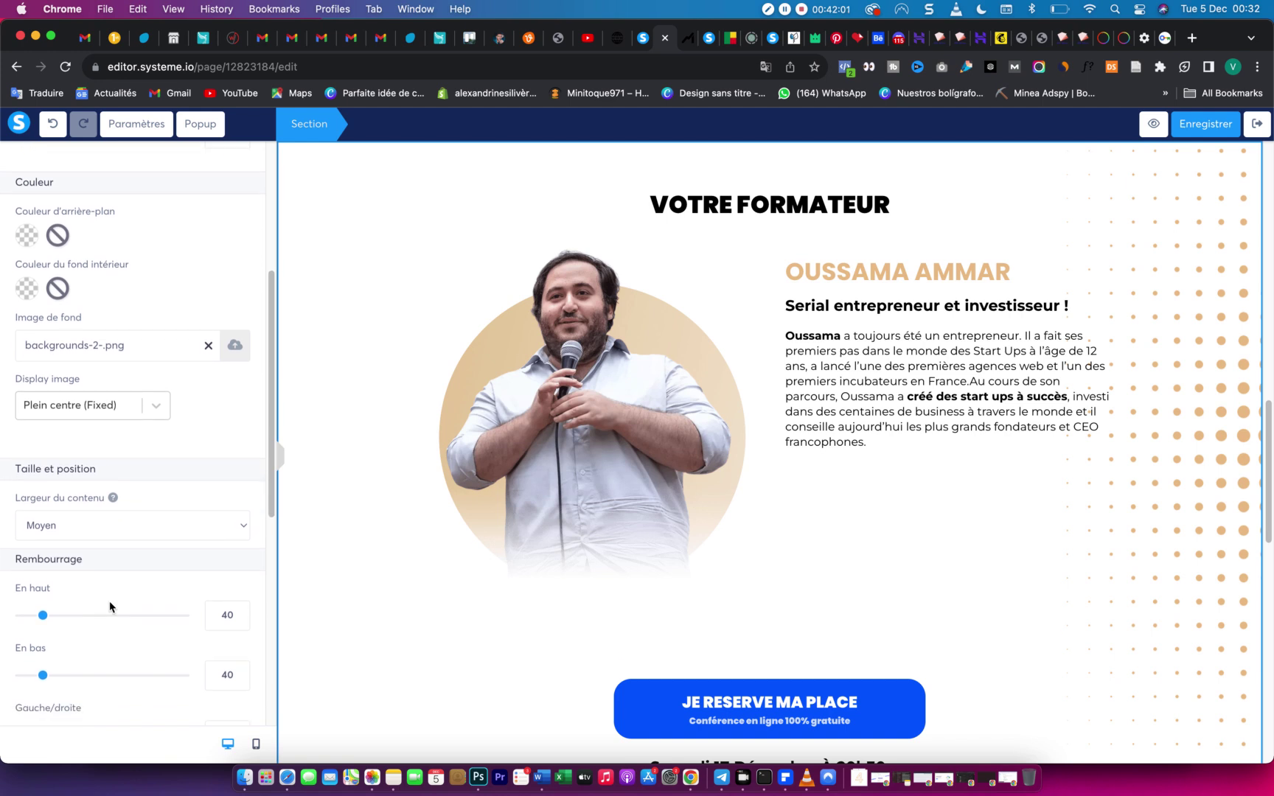
pyautogui.scroll(-8, 86, 526)
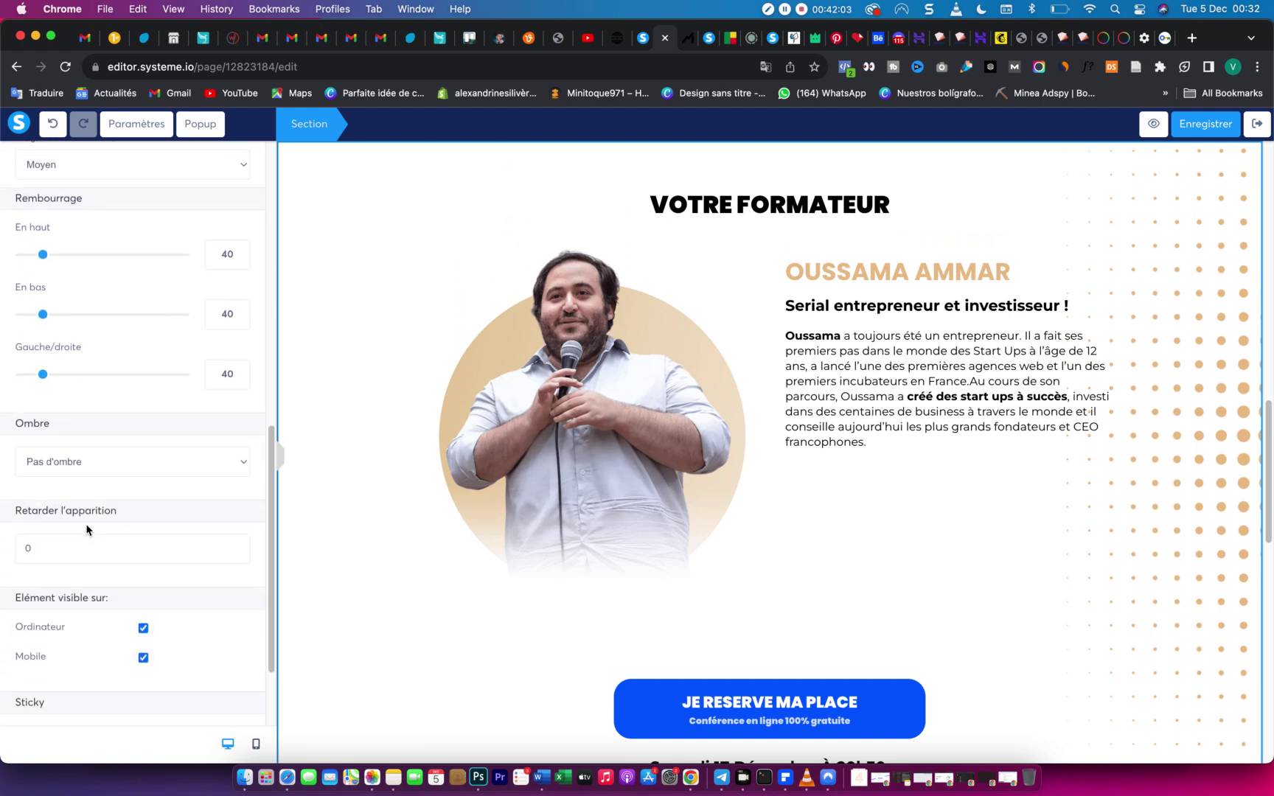
pyautogui.scroll(-2, 86, 529)
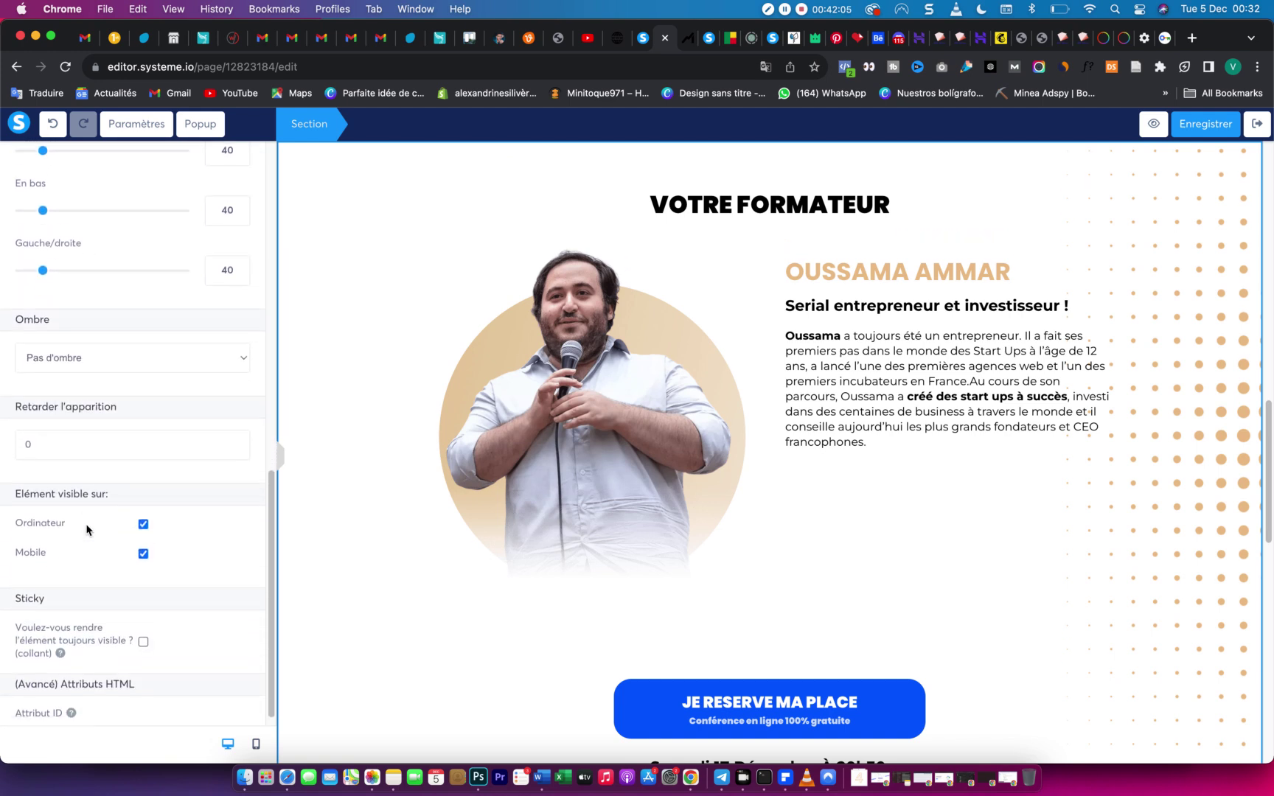
pyautogui.scroll(3, 86, 530)
pyautogui.scroll(15, 87, 529)
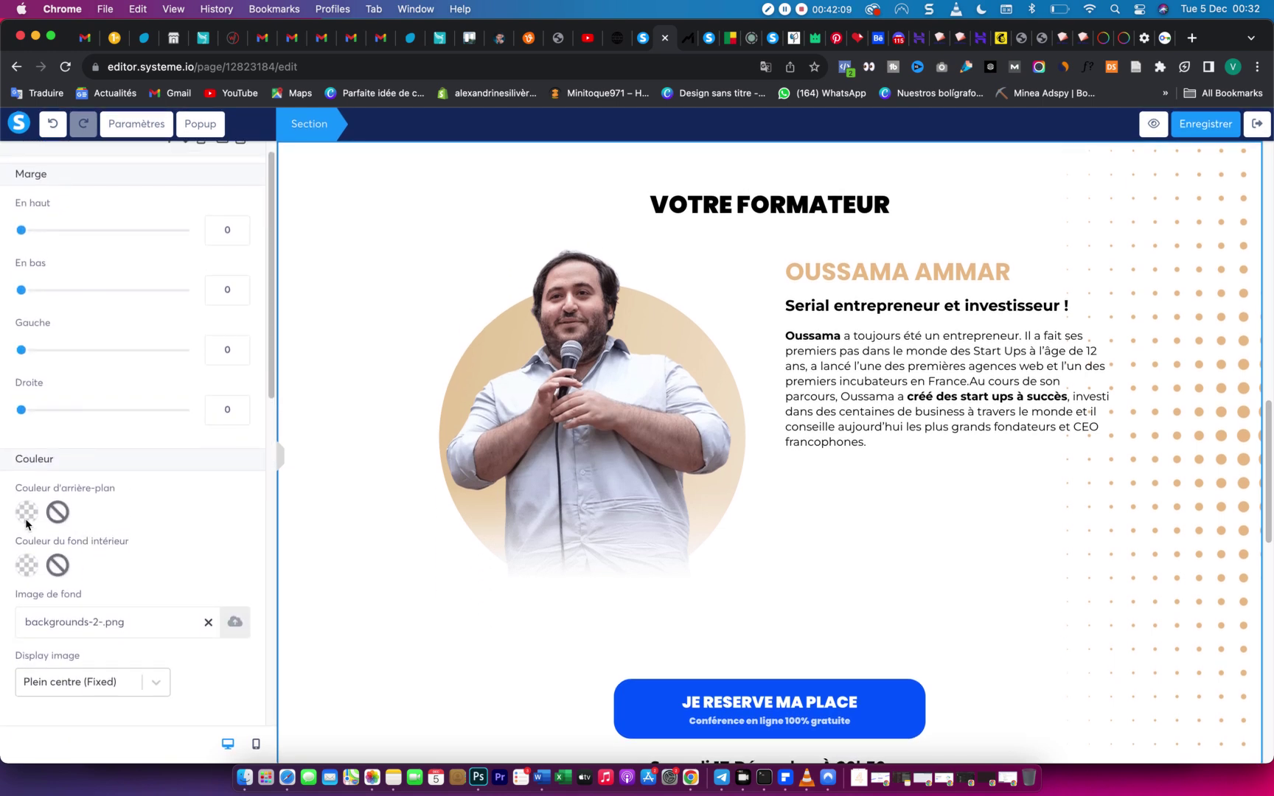
pyautogui.click(29, 569)
pyautogui.click(104, 502)
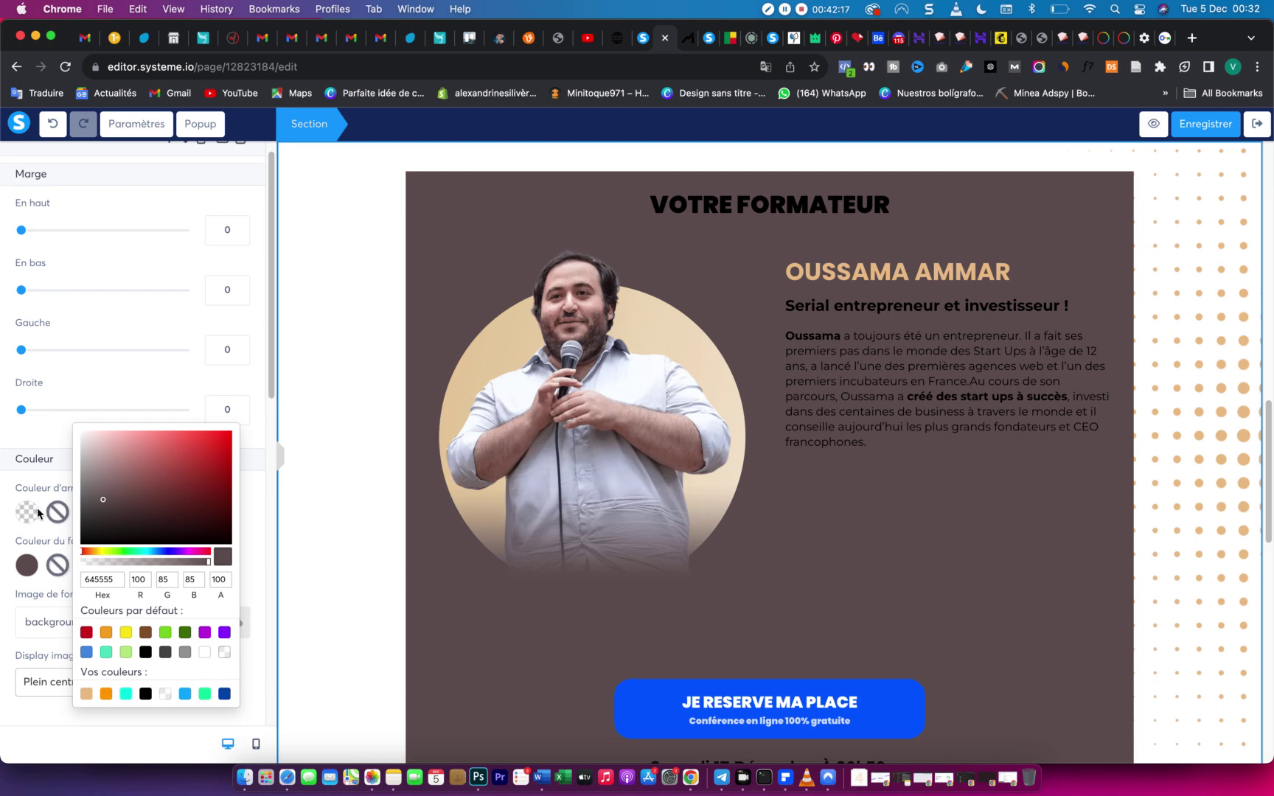
pyautogui.click(57, 565)
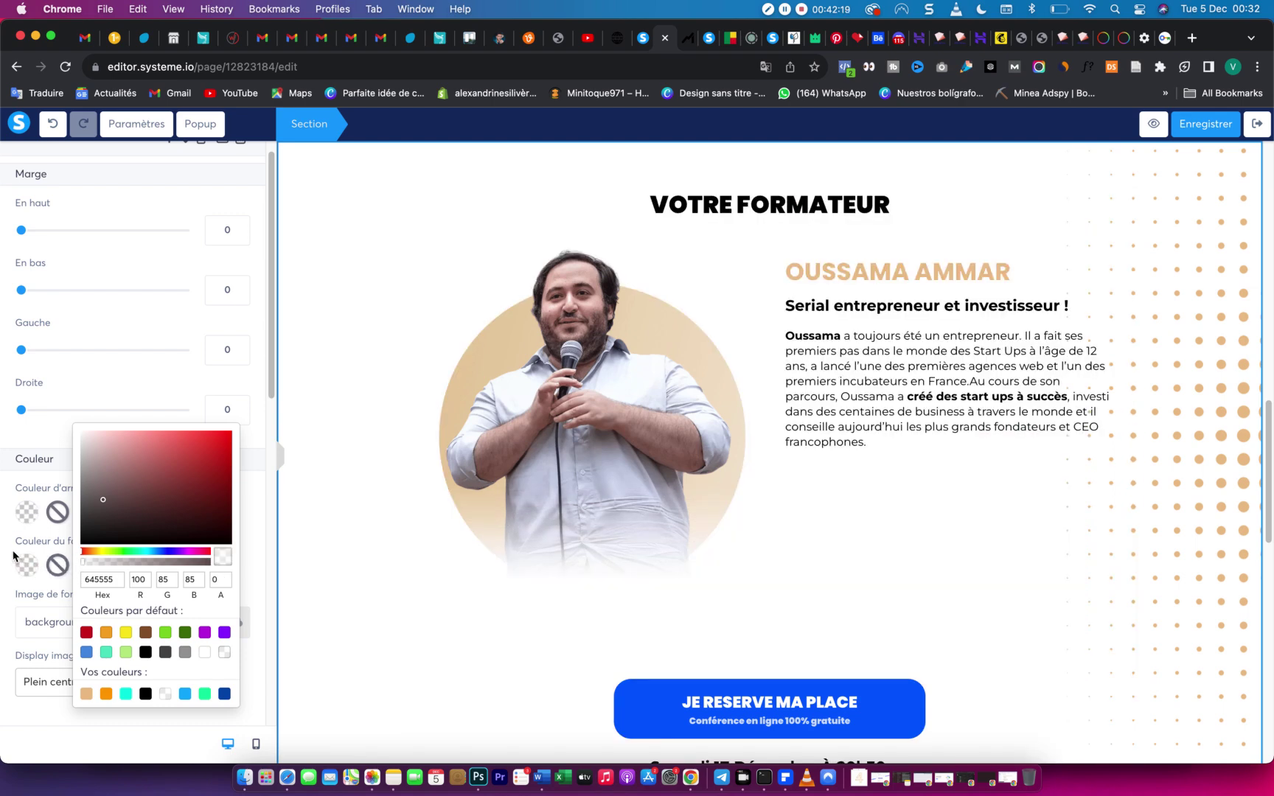
# Set the "Votre formateur" section's background colour to grey 9B9B9B with an opacity of 14.
pyautogui.click(30, 514)
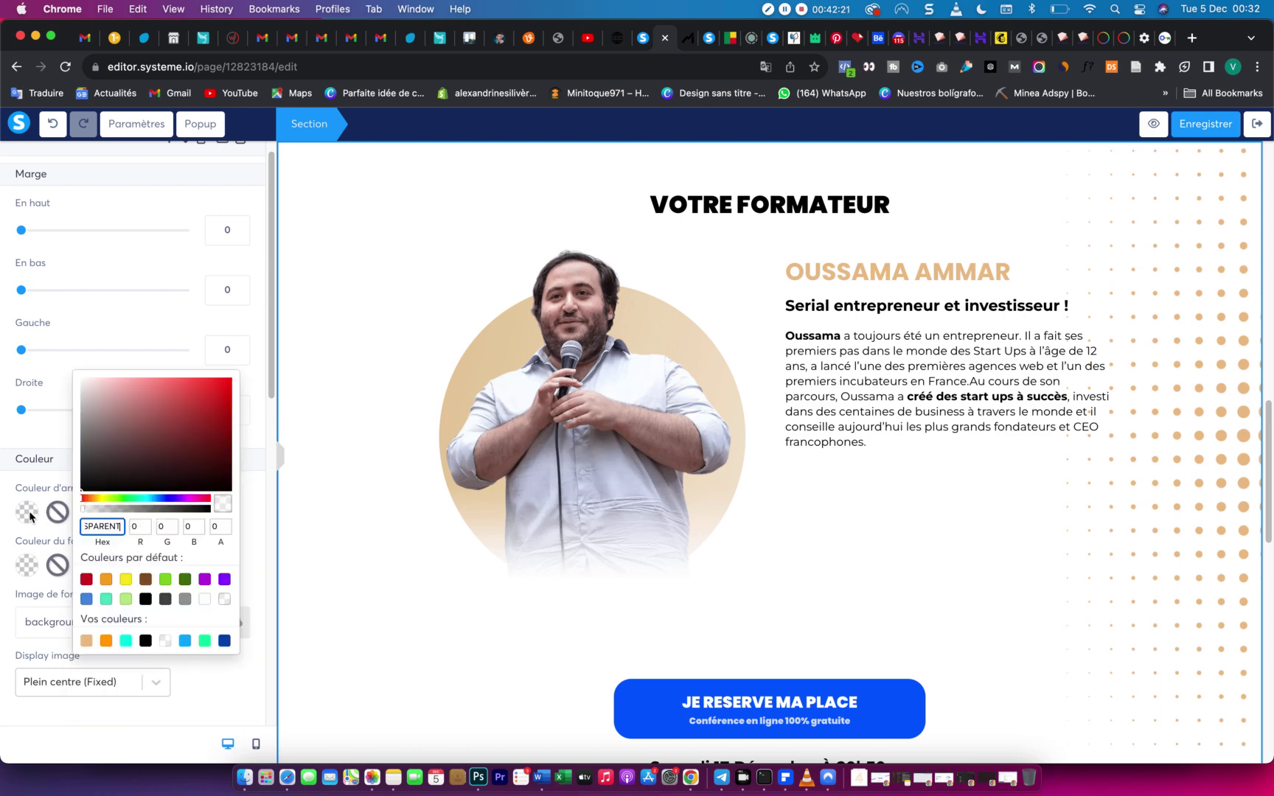
pyautogui.click(127, 581)
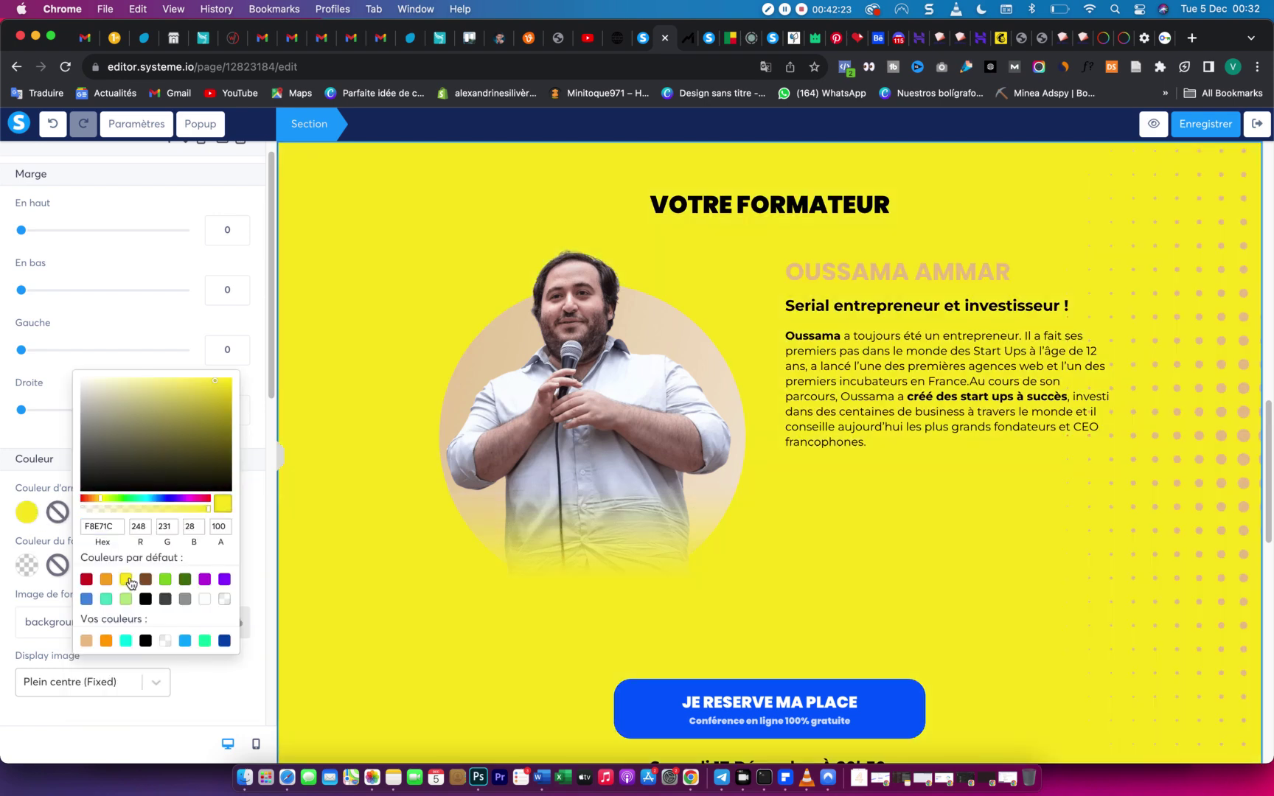
pyautogui.click(184, 601)
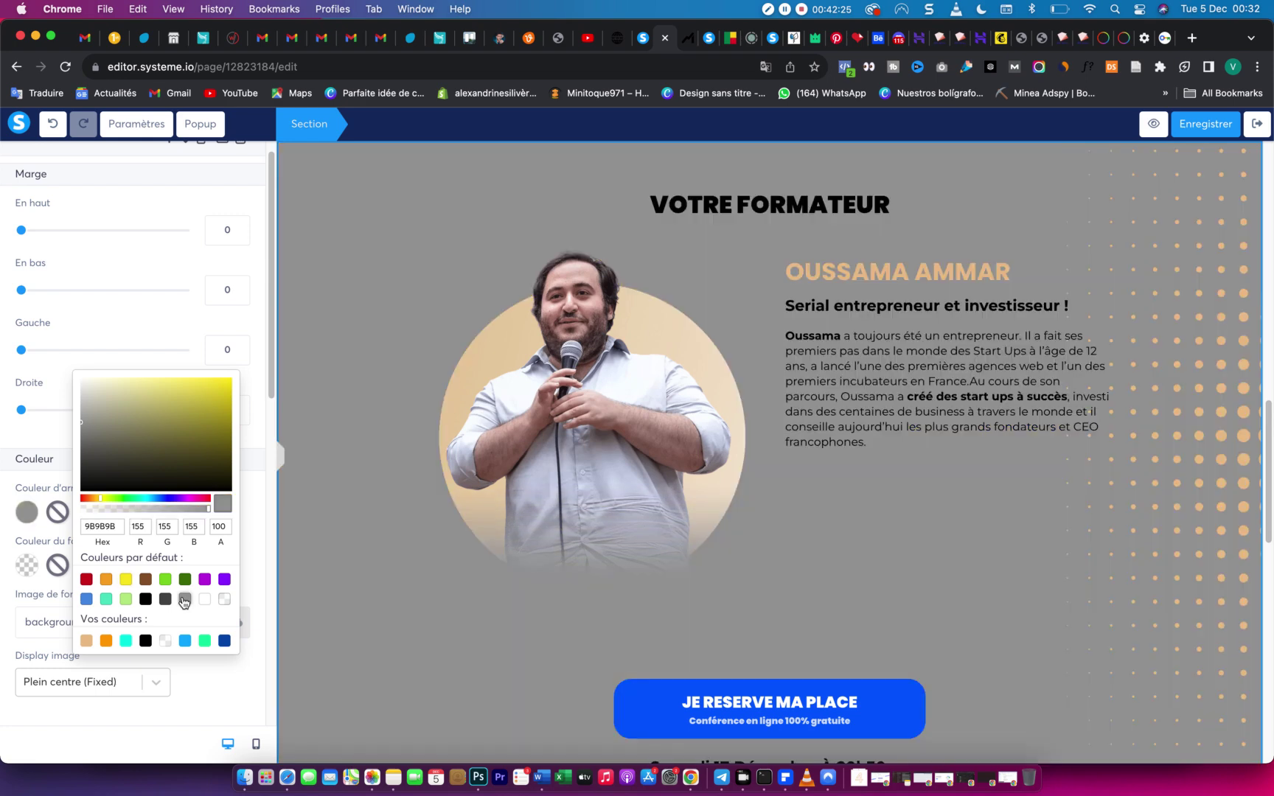
pyautogui.click(152, 510)
pyautogui.click(134, 510)
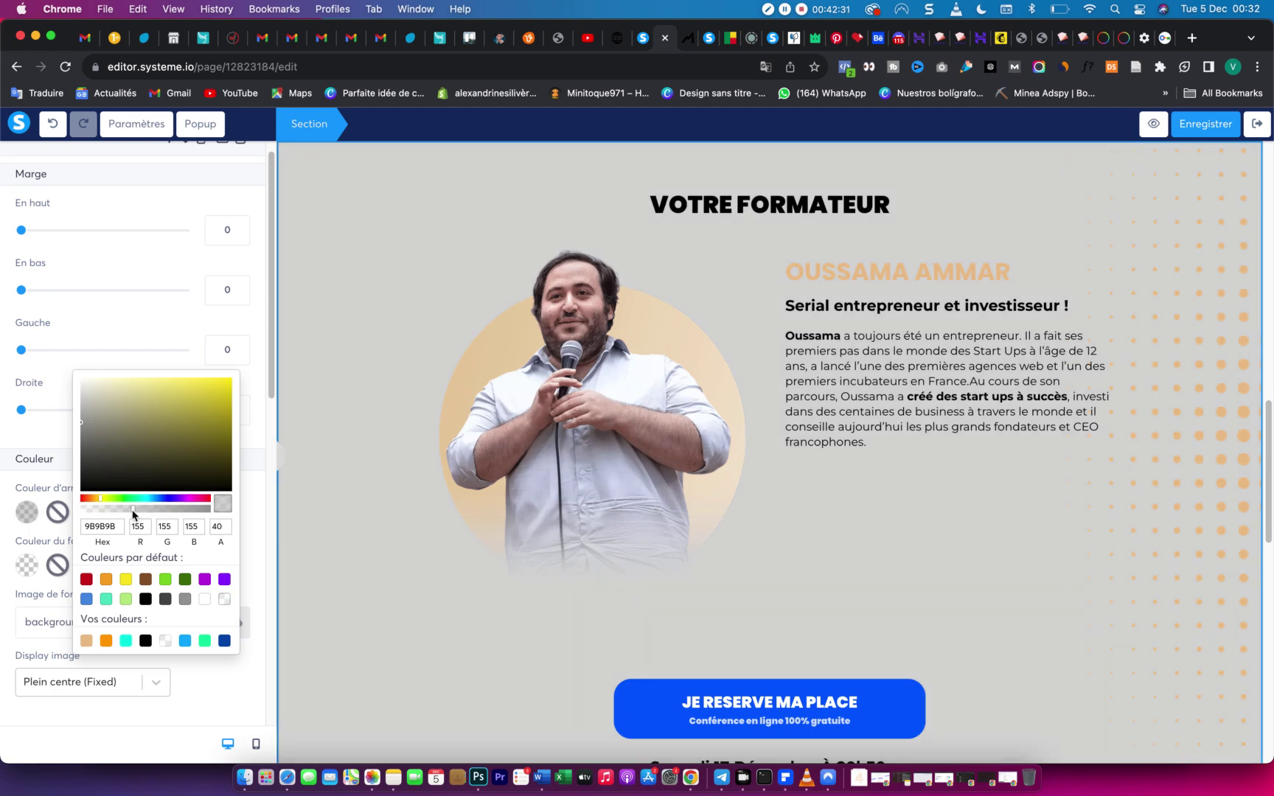
pyautogui.click(118, 509)
pyautogui.click(110, 510)
pyautogui.click(99, 508)
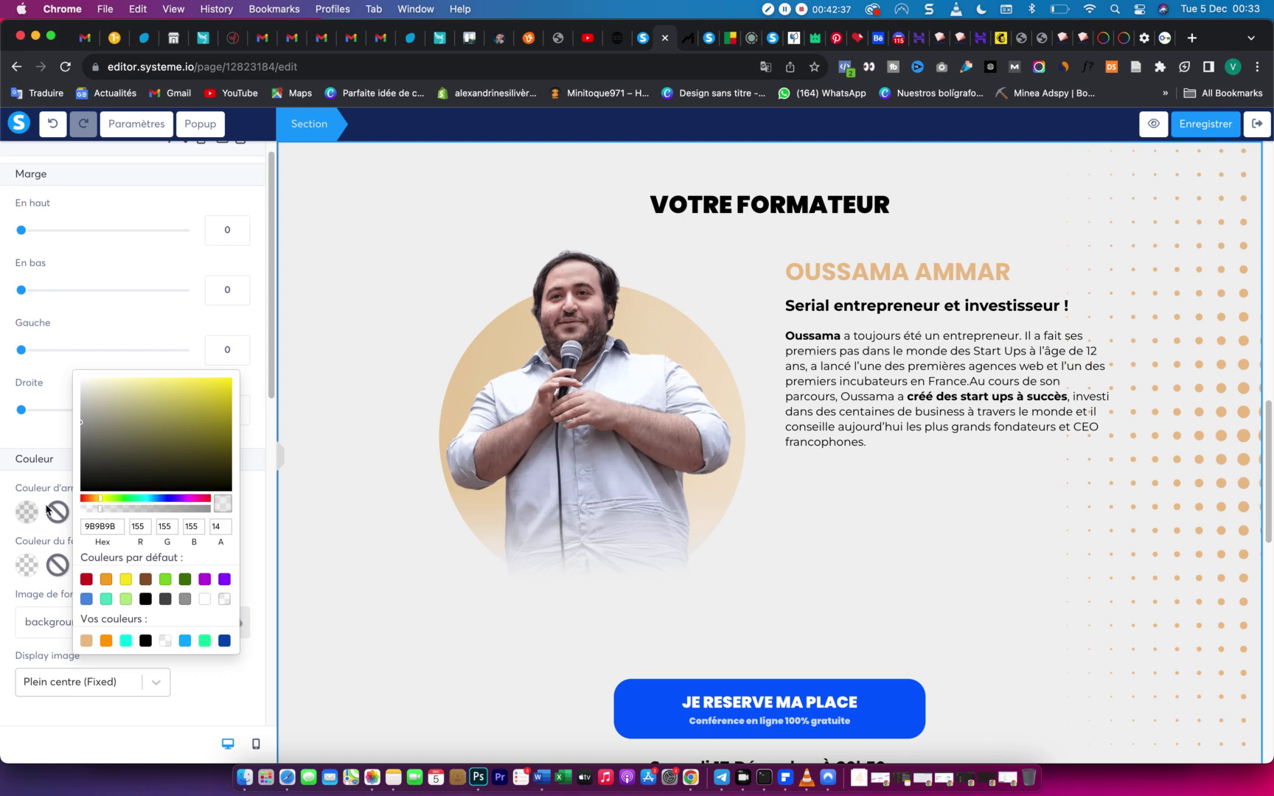
# Copy the section background's hex code and use it as the path fill in the separator's SVG code, giving #9B9B9B.
pyautogui.doubleClick(101, 527)
pyautogui.press('super+c')
pyautogui.click(5, 489)
pyautogui.click(600, 416)
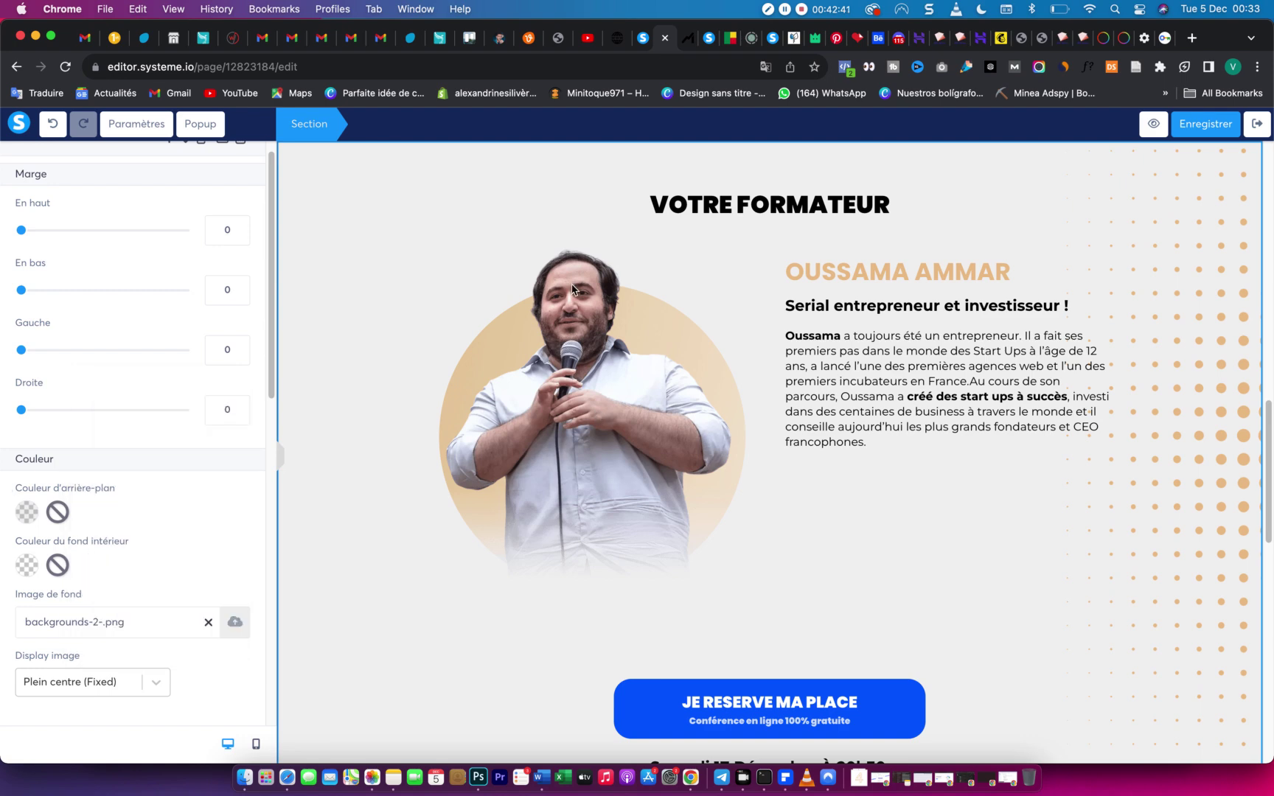
pyautogui.scroll(5, 799, 378)
pyautogui.click(425, 332)
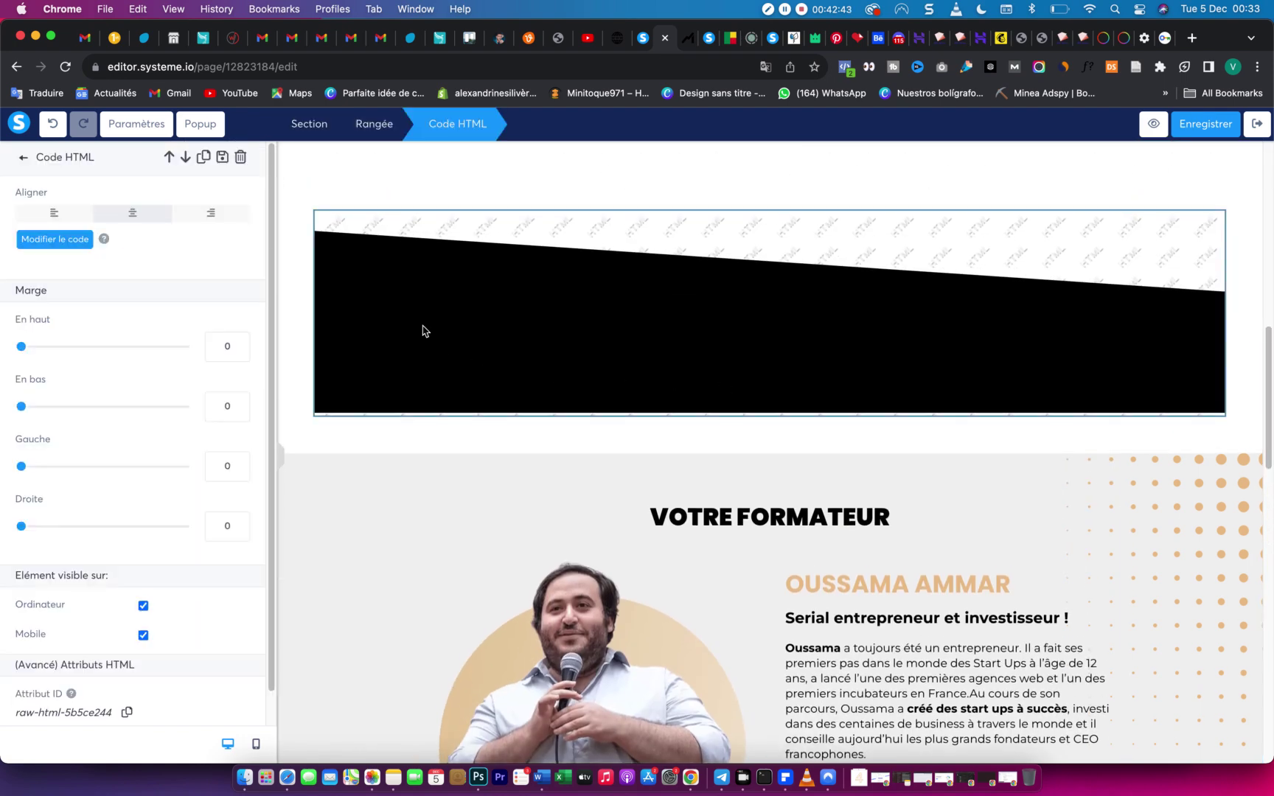
pyautogui.click(52, 243)
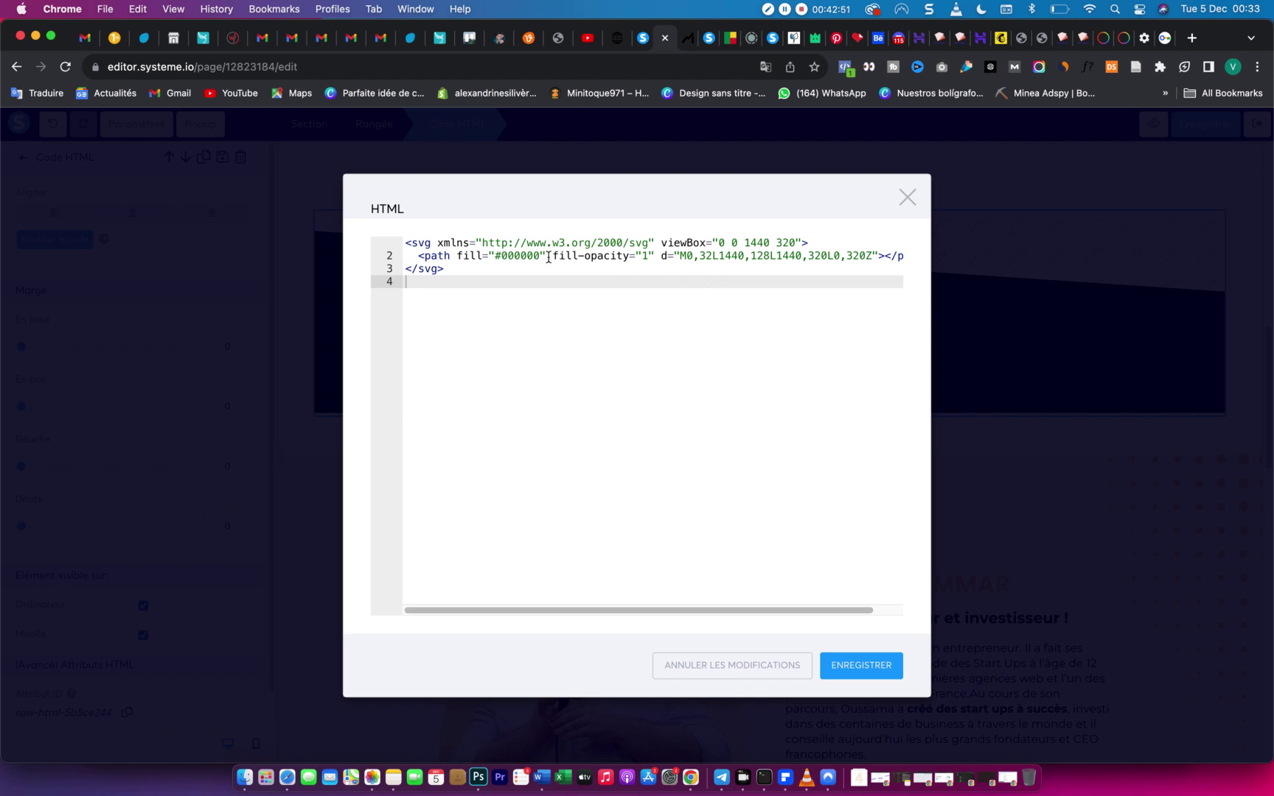
pyautogui.moveTo(539, 256); pyautogui.dragTo(514, 256)
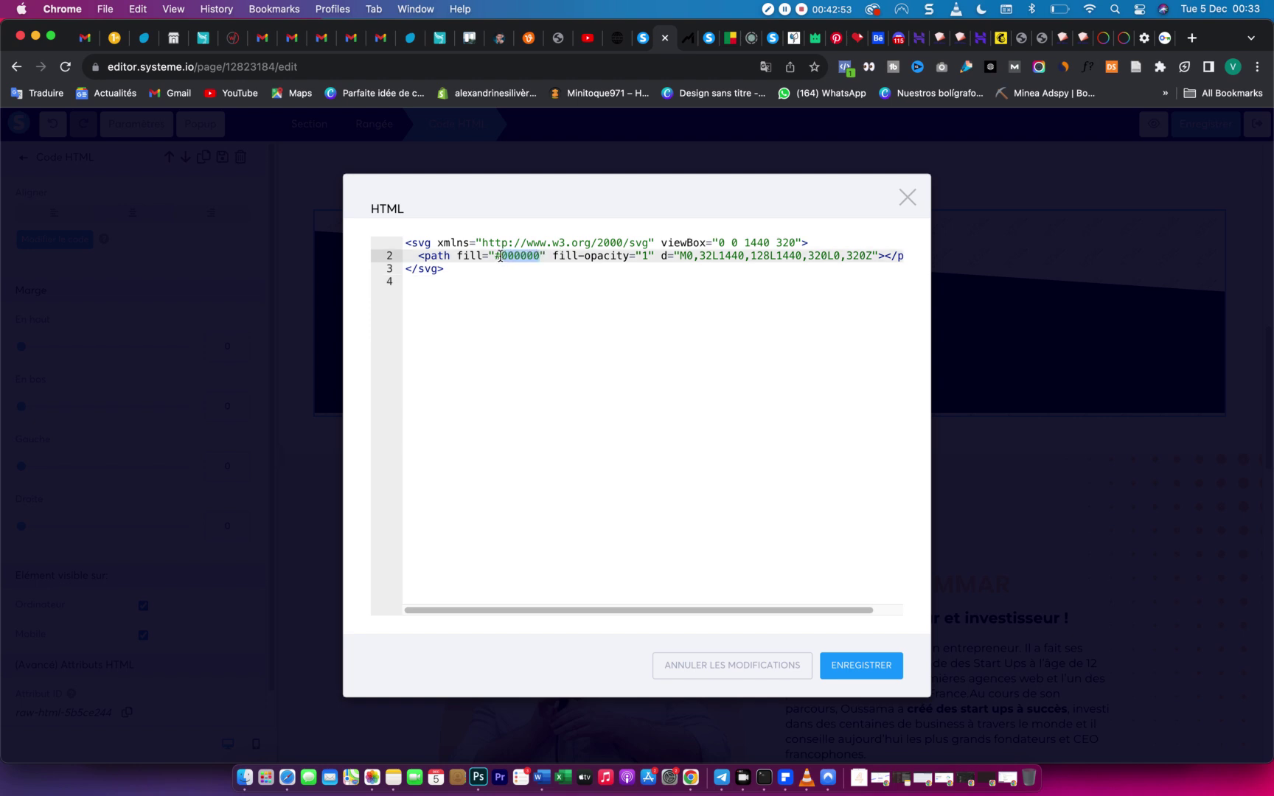
pyautogui.press('super+v')
pyautogui.click(625, 363)
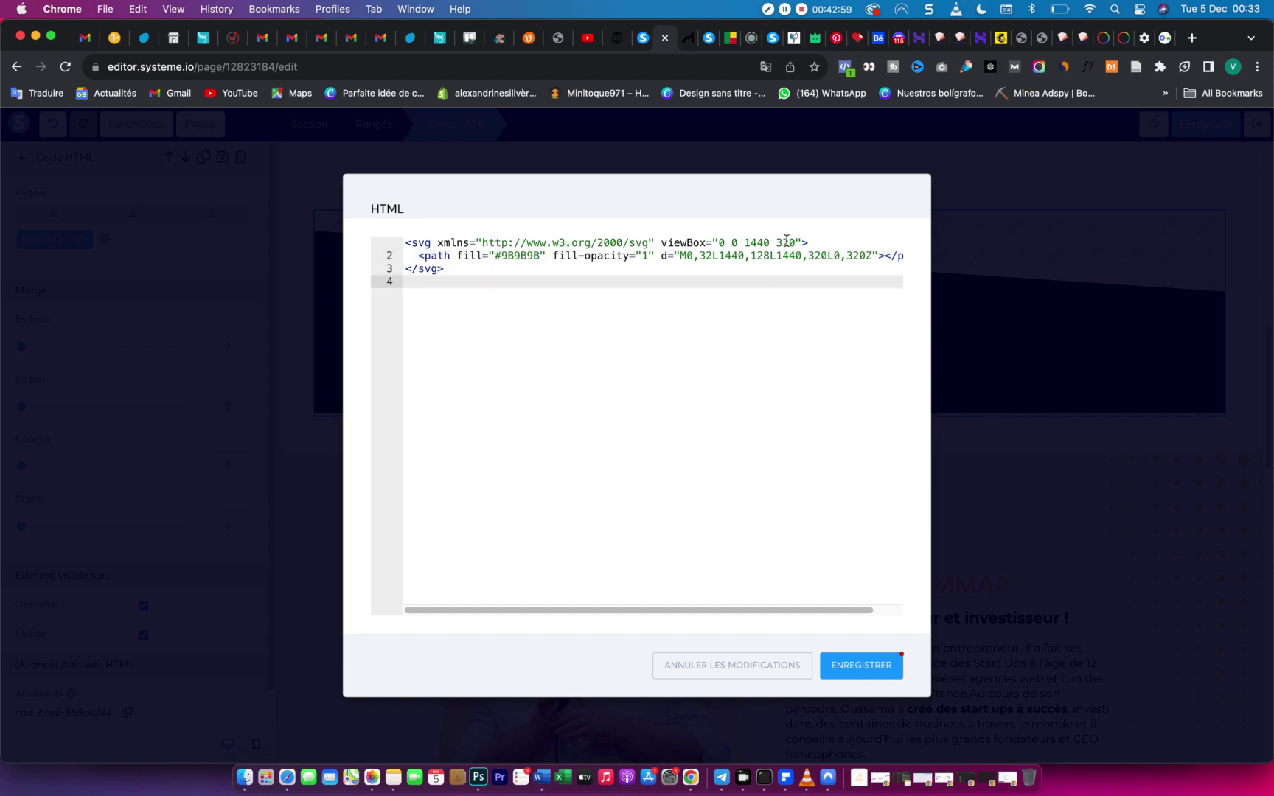
# Move the values 1440 320 to the front of the SVG's viewBox and save the code.
pyautogui.moveTo(795, 242); pyautogui.dragTo(750, 242)
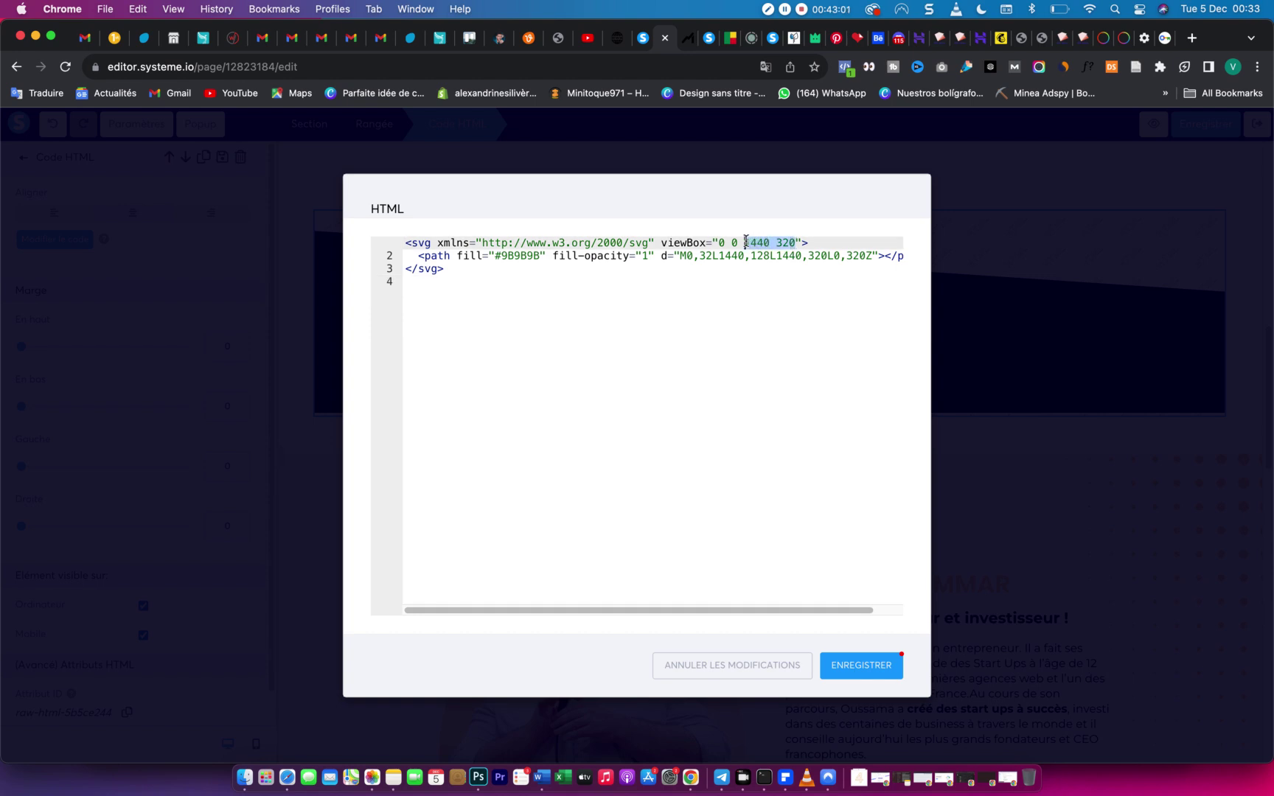
pyautogui.press('BackSpace')
pyautogui.press('super+v')
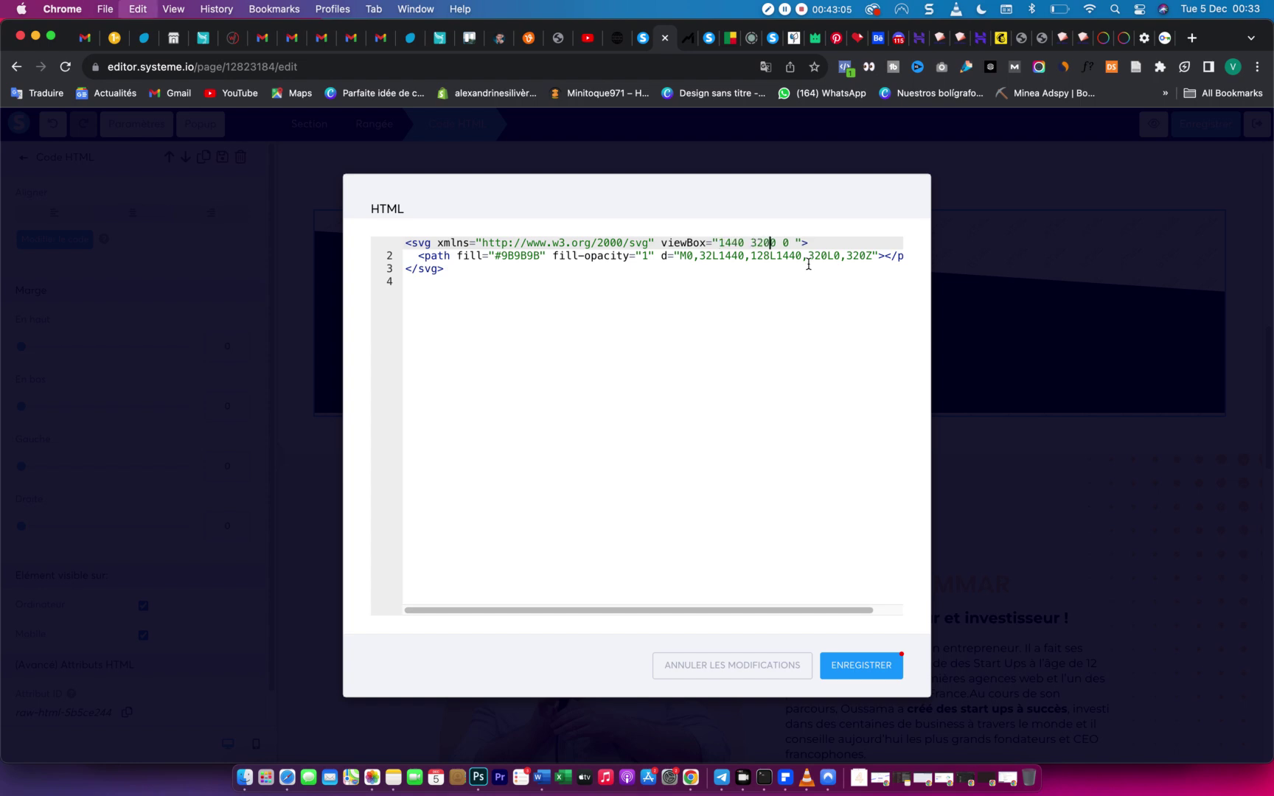
pyautogui.click(884, 671)
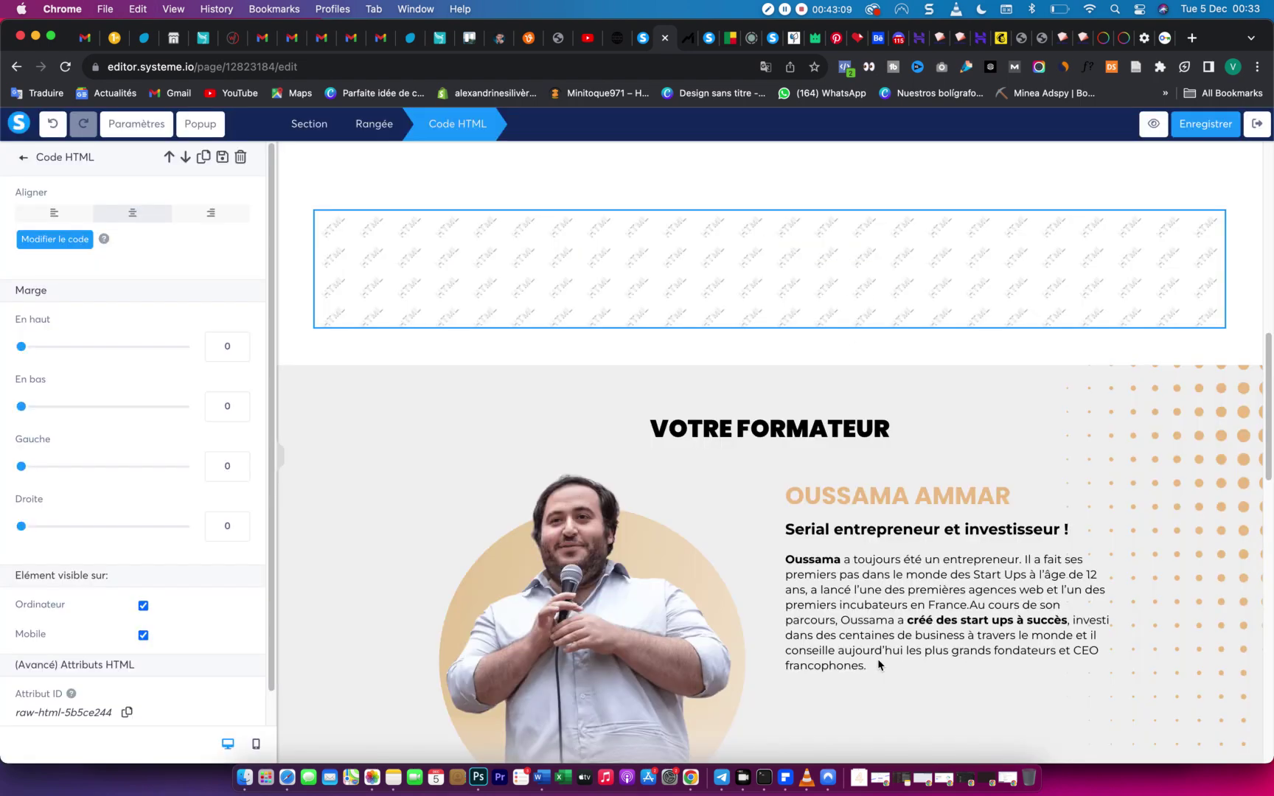
# Reorder the separator SVG's viewBox values to 1440 0 0 320.
pyautogui.click(746, 289)
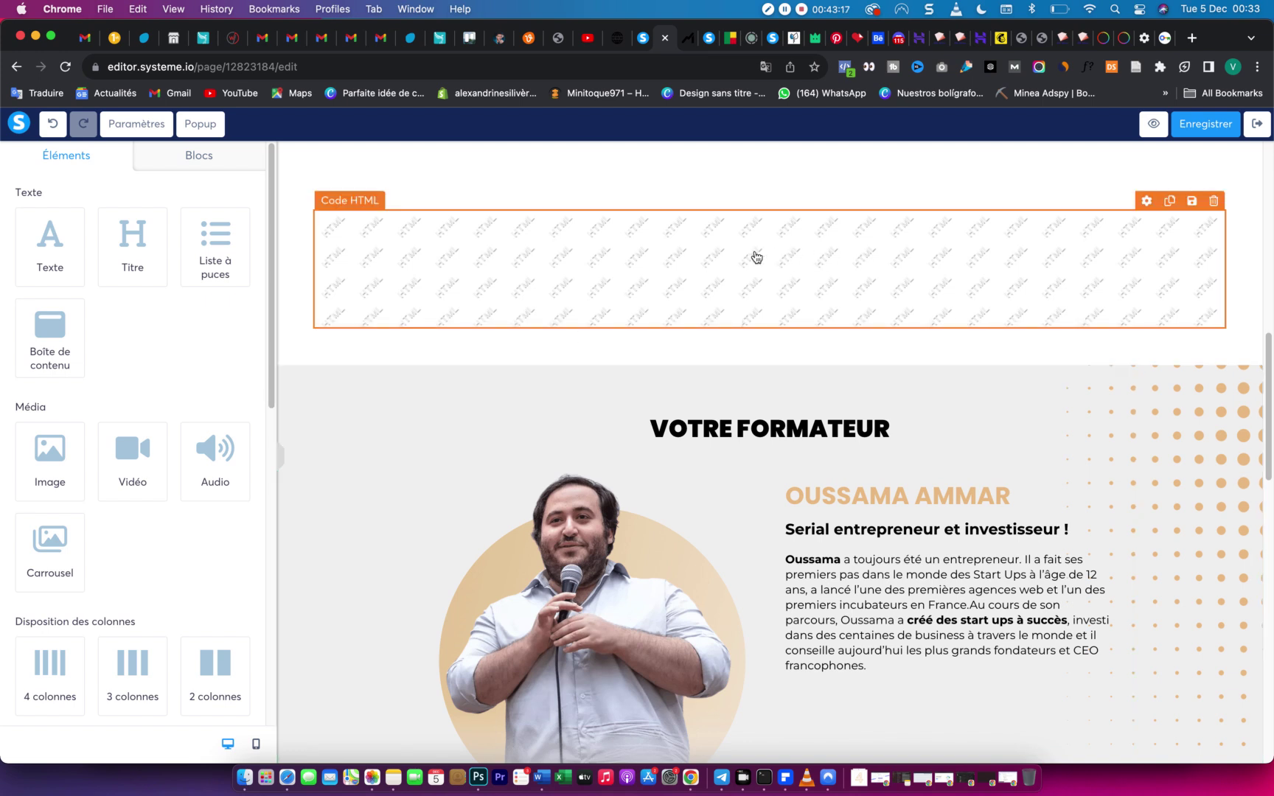
pyautogui.click(614, 276)
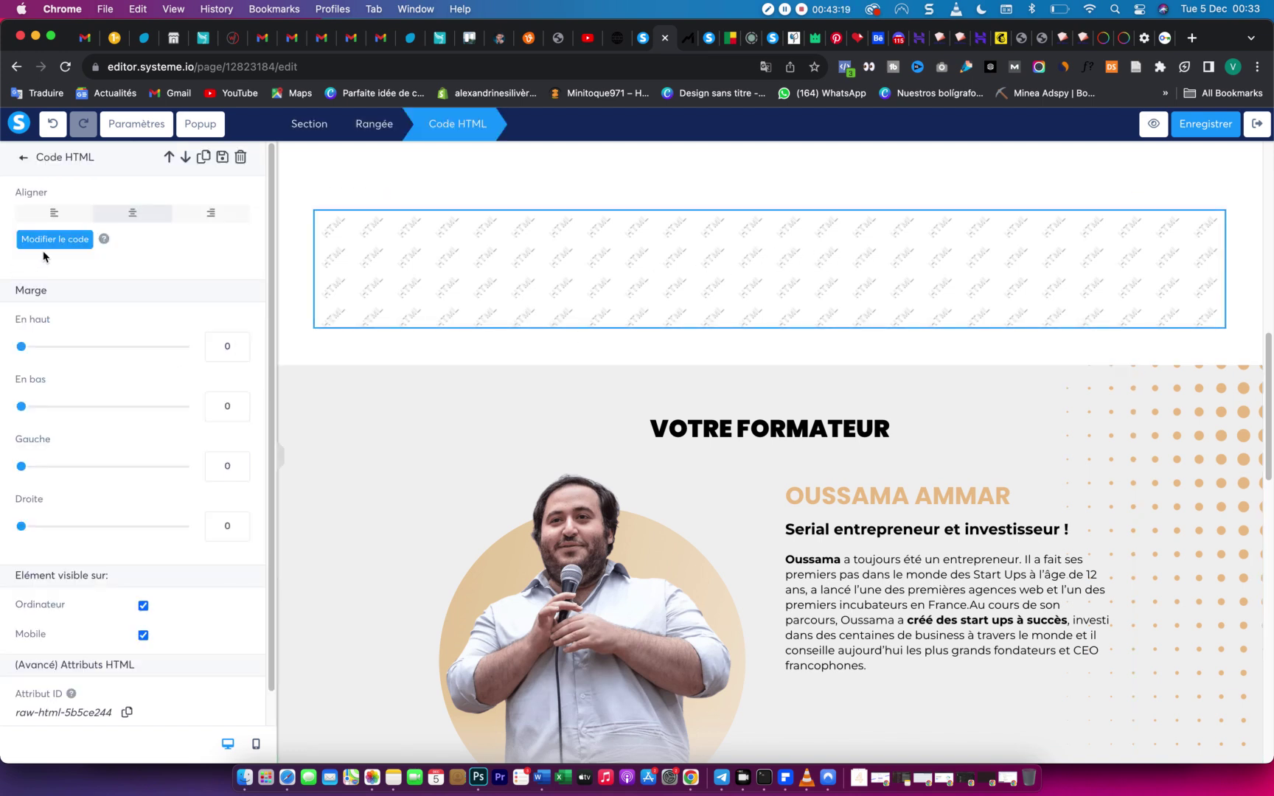
pyautogui.click(49, 242)
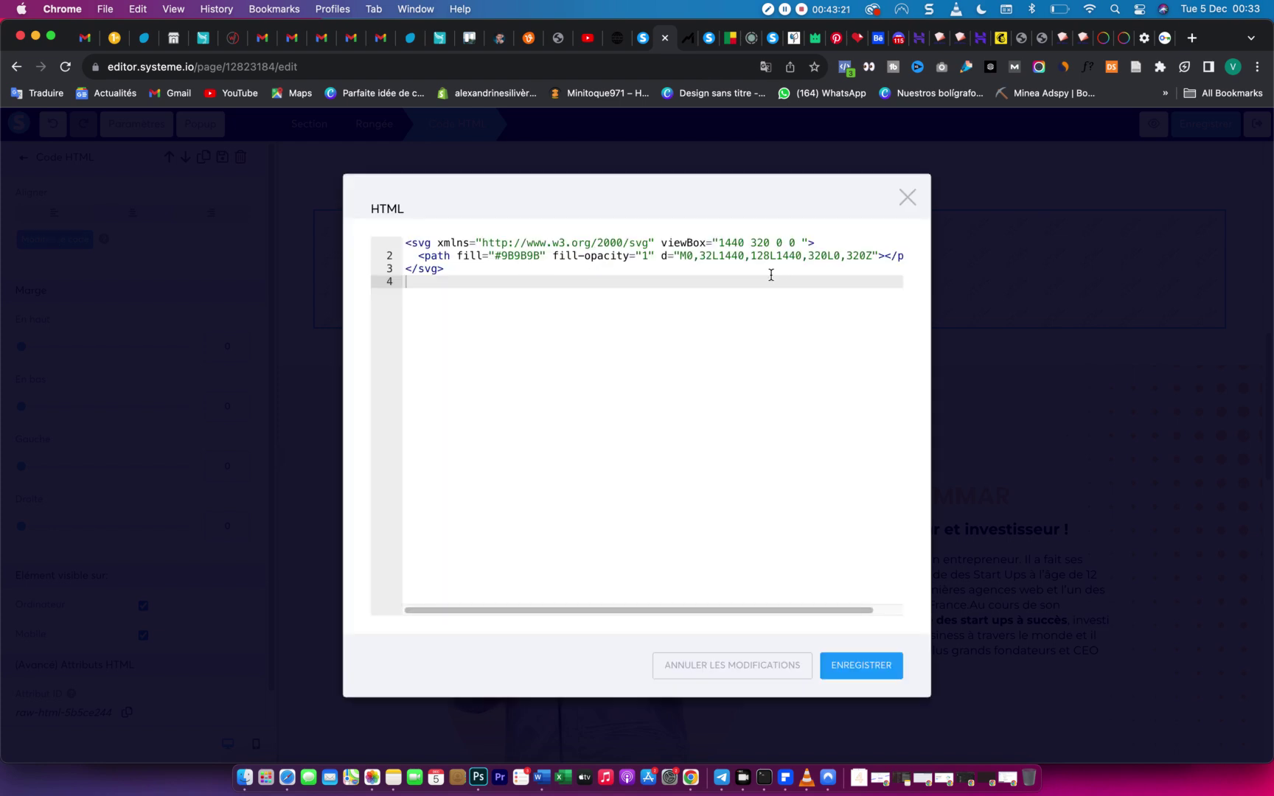
pyautogui.moveTo(767, 242)
pyautogui.mouseDown()
pyautogui.moveTo(727, 242)
pyautogui.moveTo(742, 241)
pyautogui.mouseUp()
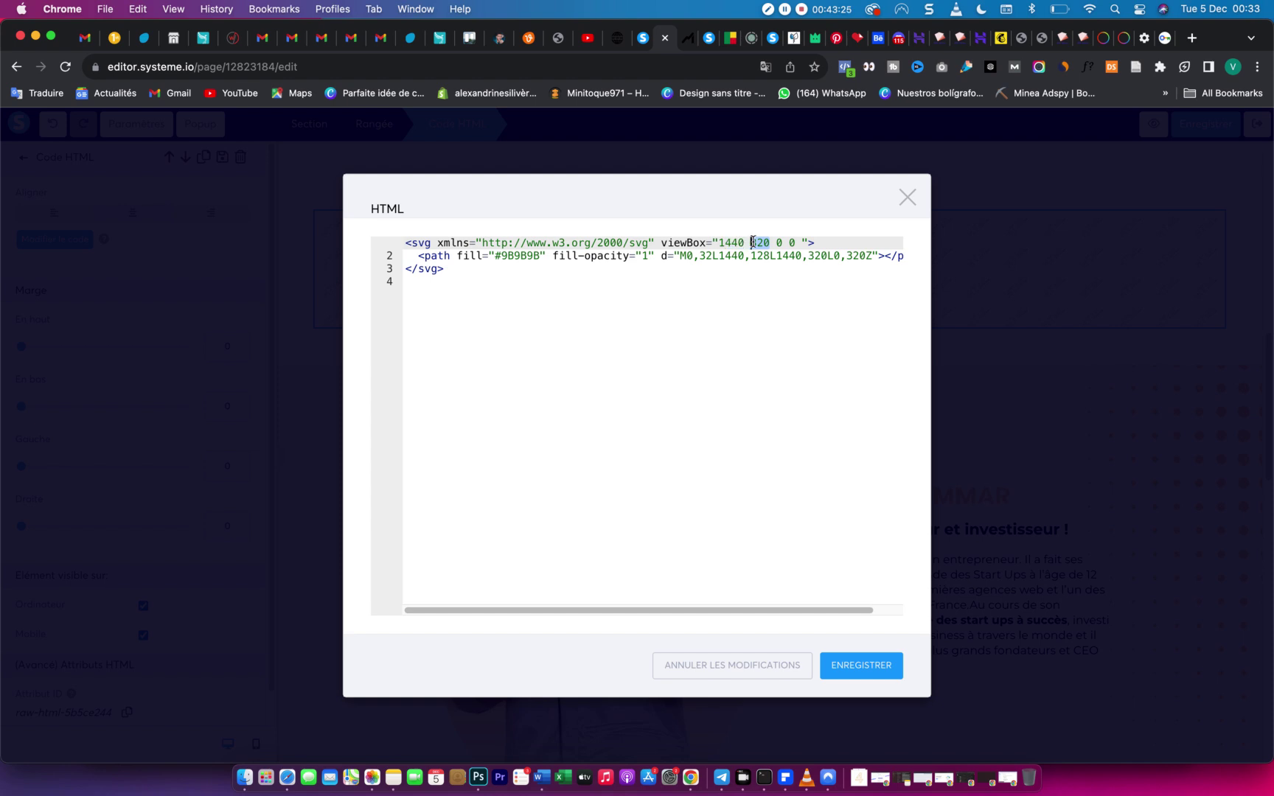
pyautogui.press('BackSpace')
pyautogui.press('BackSpace')
pyautogui.write('320')
# Set the SVG path's fill colour to #000 and save the code.
pyautogui.moveTo(504, 255); pyautogui.dragTo(536, 255)
pyautogui.write('000')
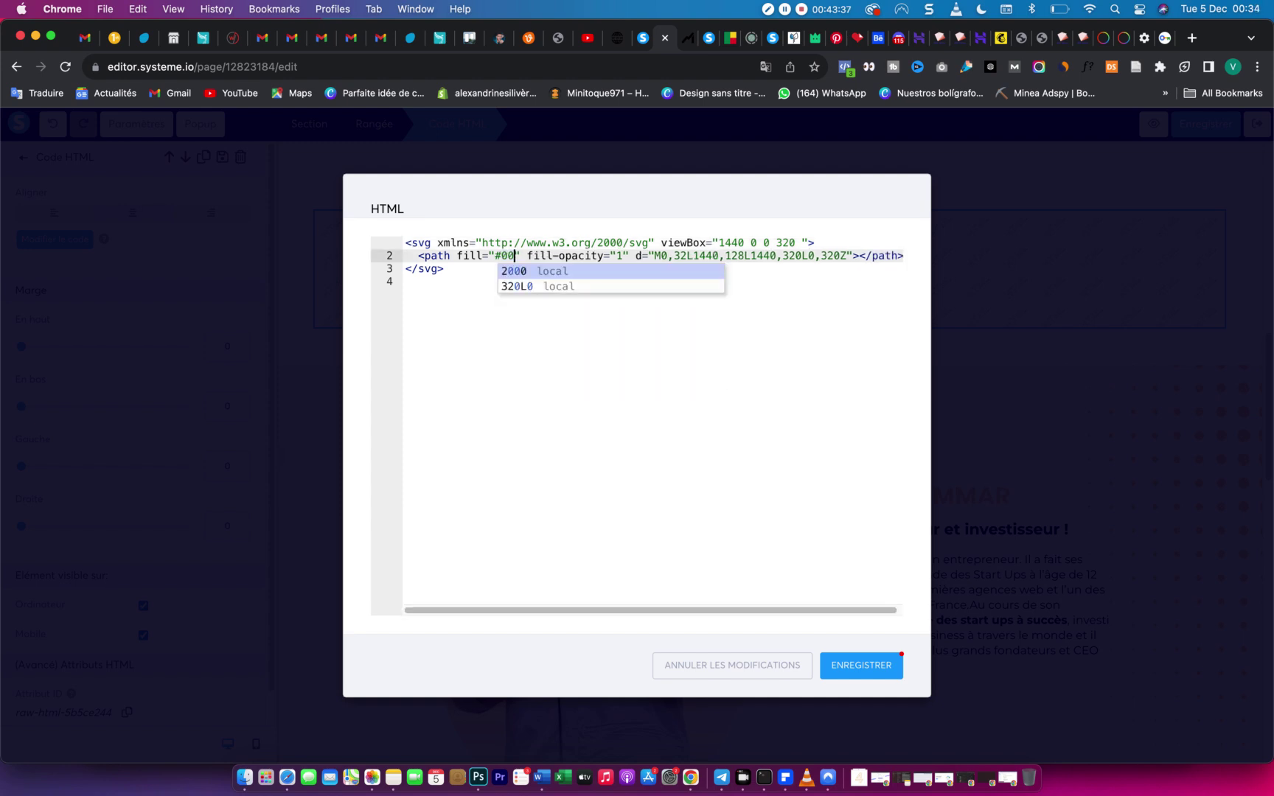
pyautogui.write('00')
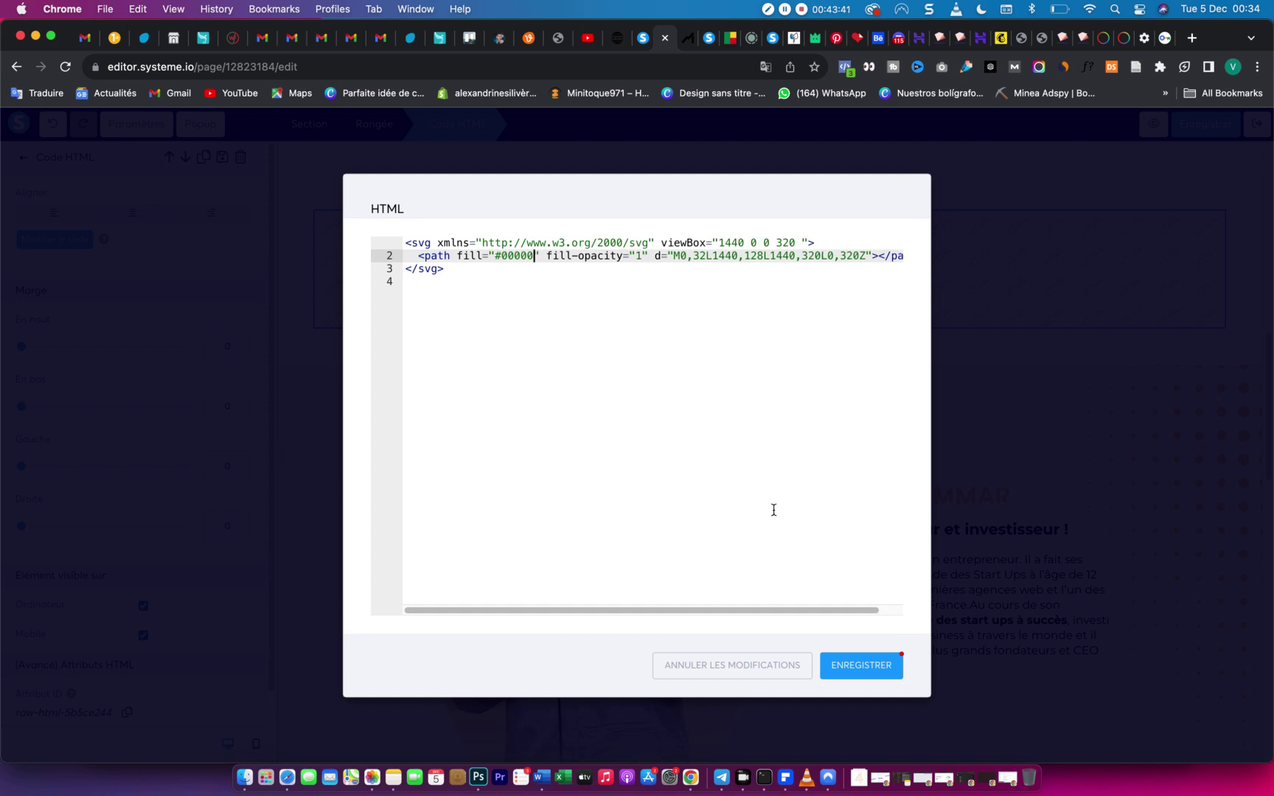
pyautogui.click(861, 666)
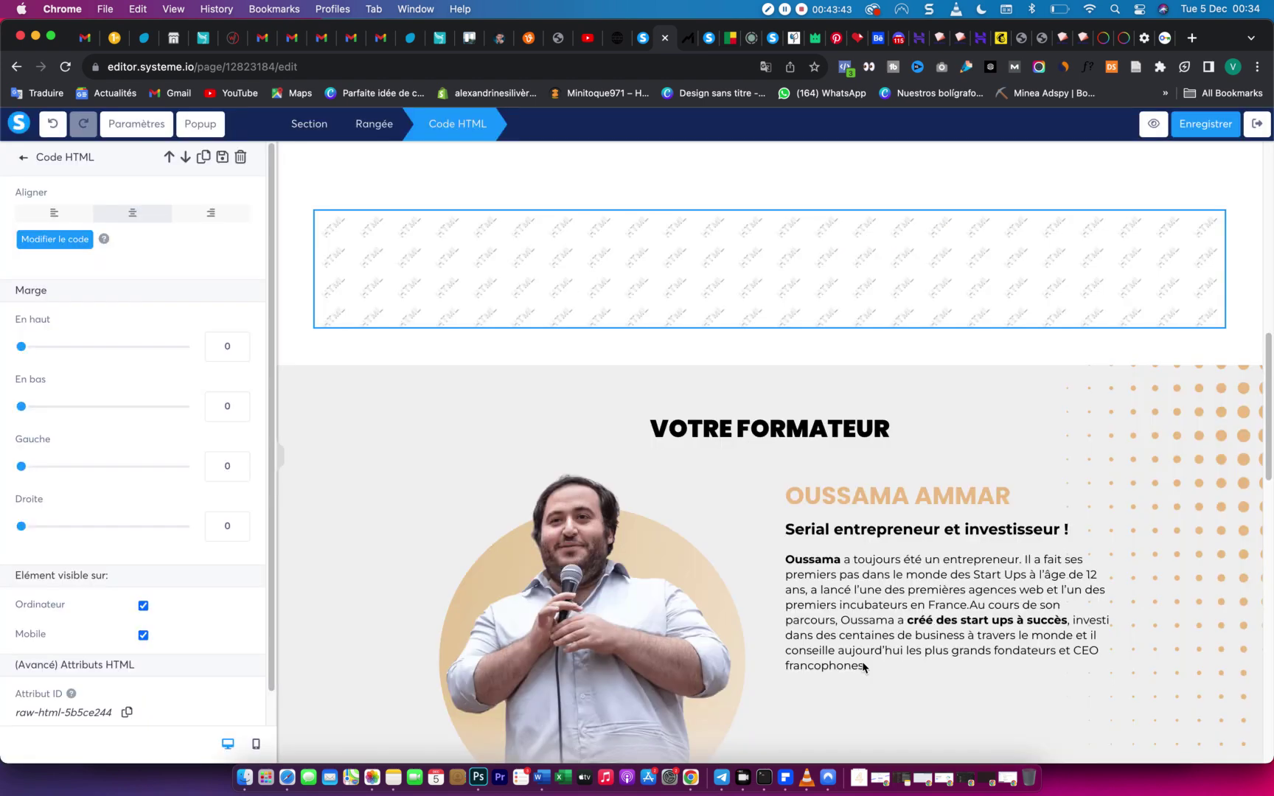
pyautogui.click(71, 241)
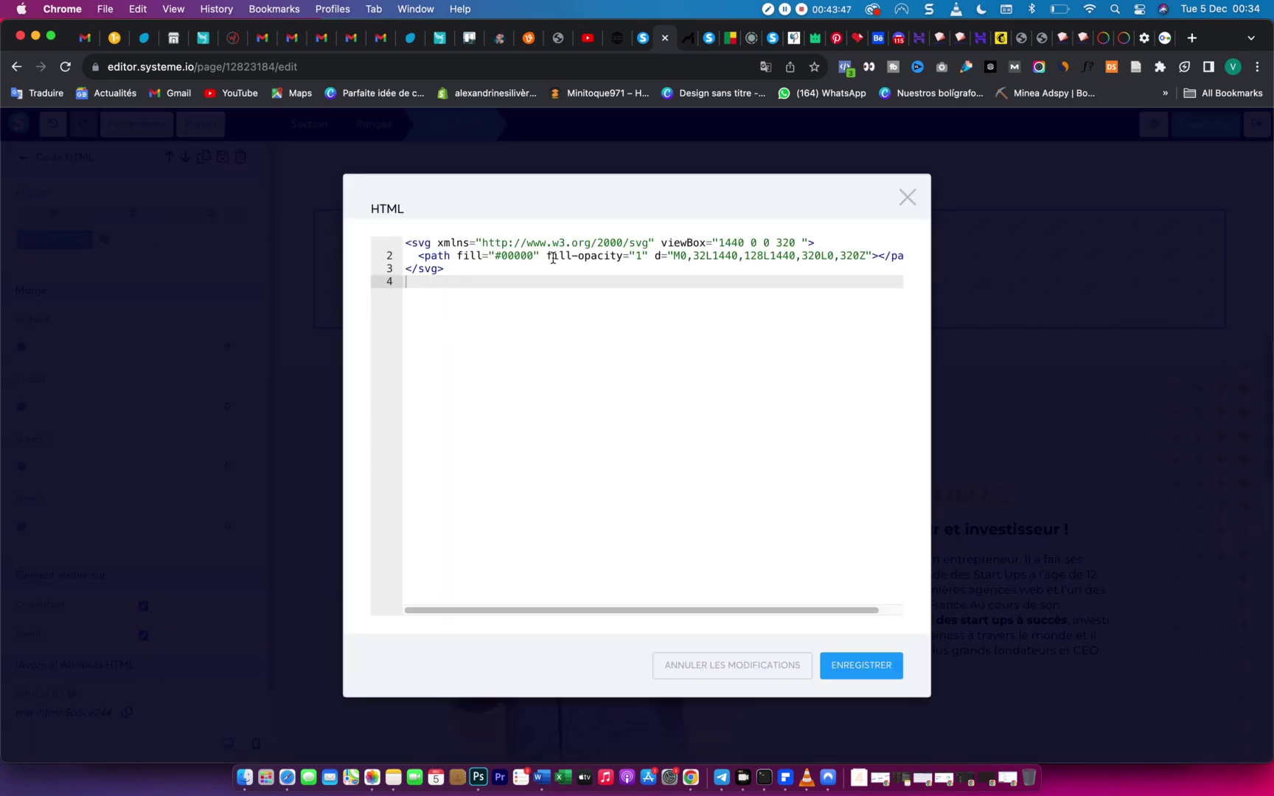
pyautogui.moveTo(533, 255); pyautogui.dragTo(521, 255)
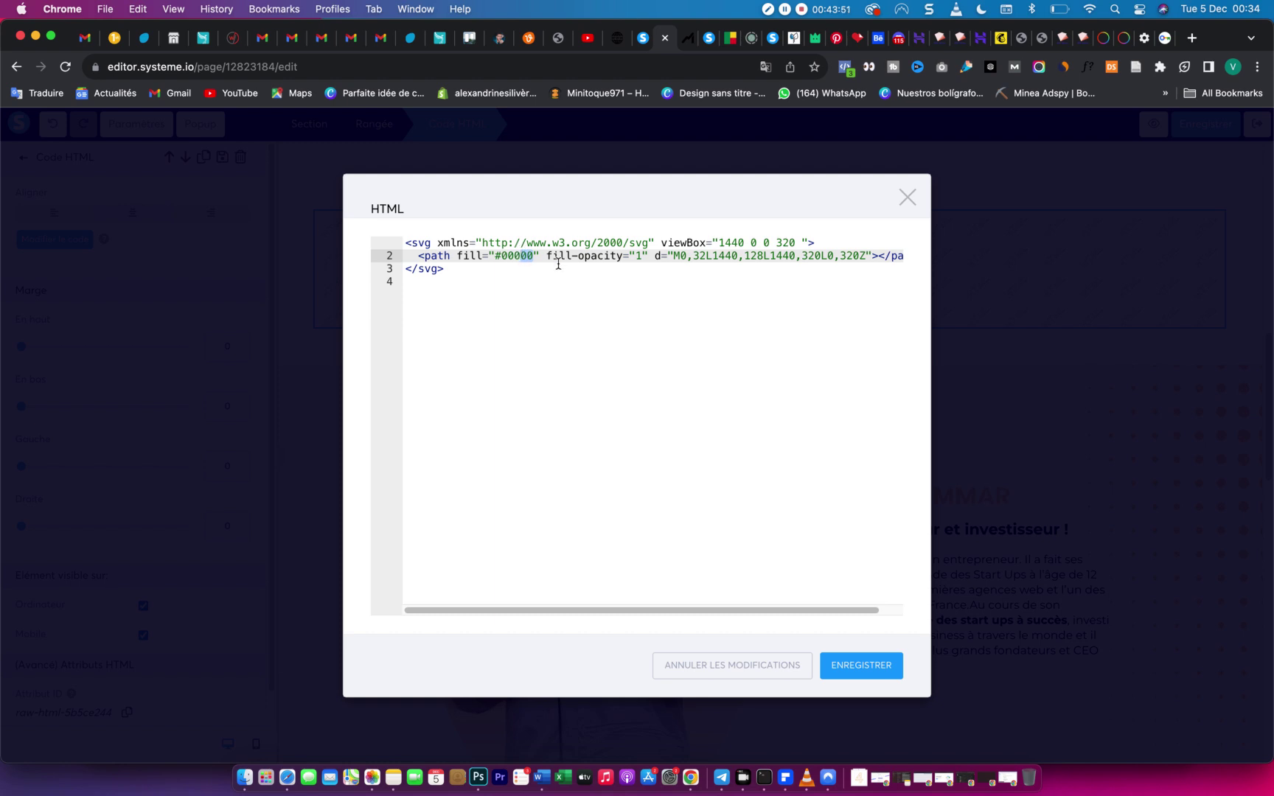
pyautogui.press('BackSpace')
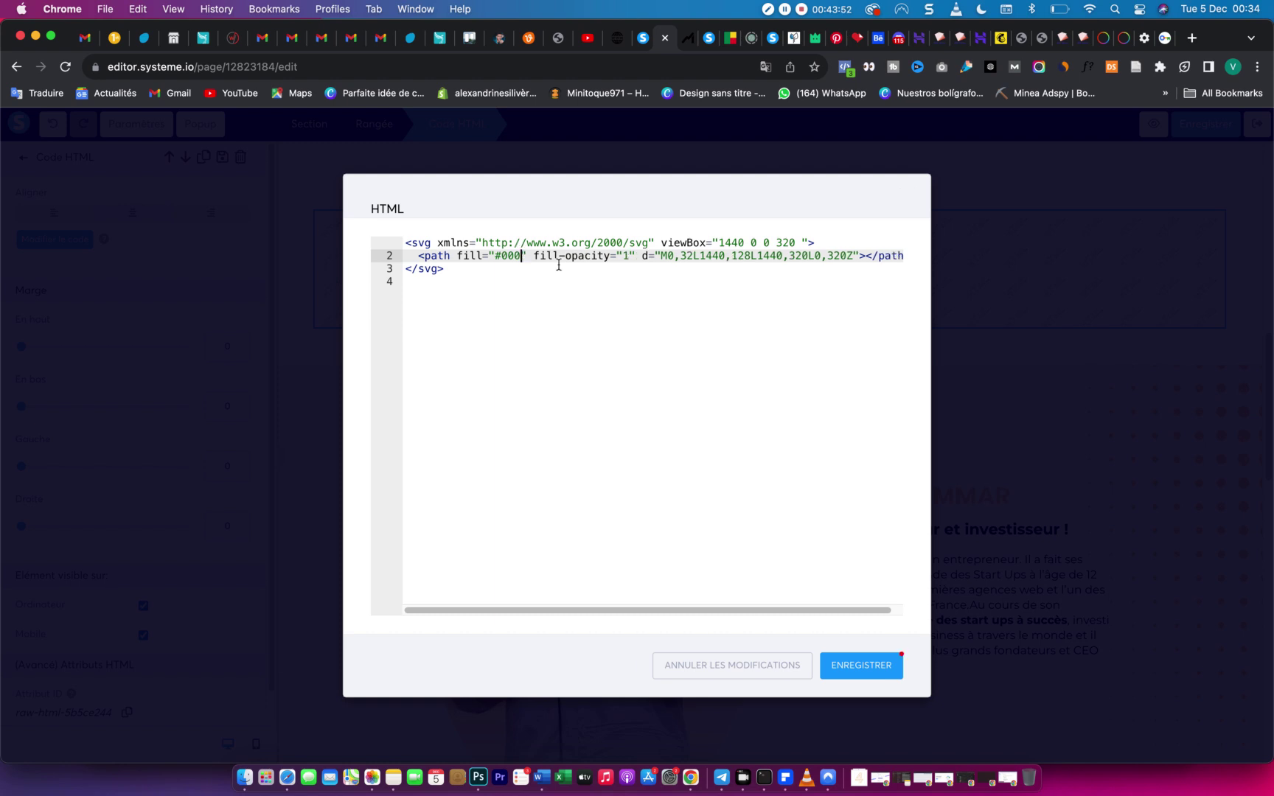
pyautogui.click(860, 668)
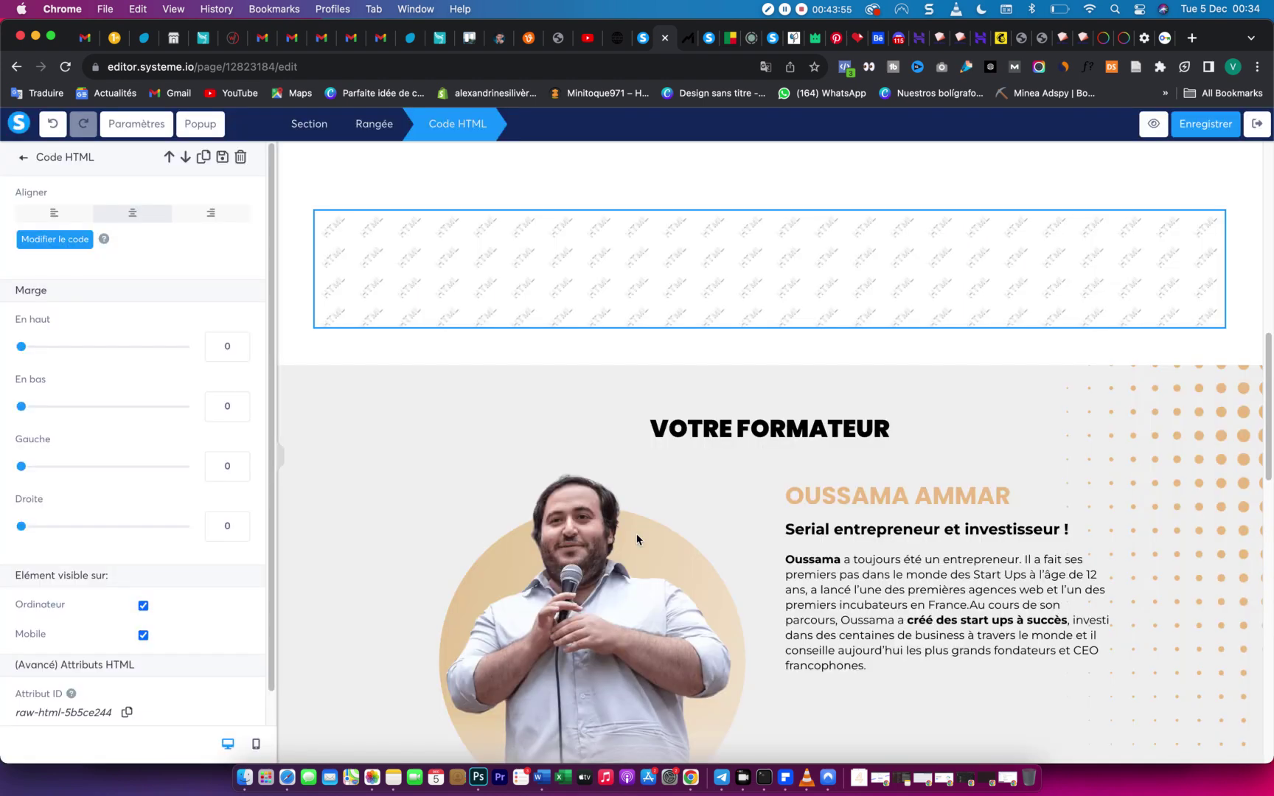
# Move 1440 back in front of 320 so the separator's viewBox reads 0 0 1440 320, and save the code.
pyautogui.click(85, 247)
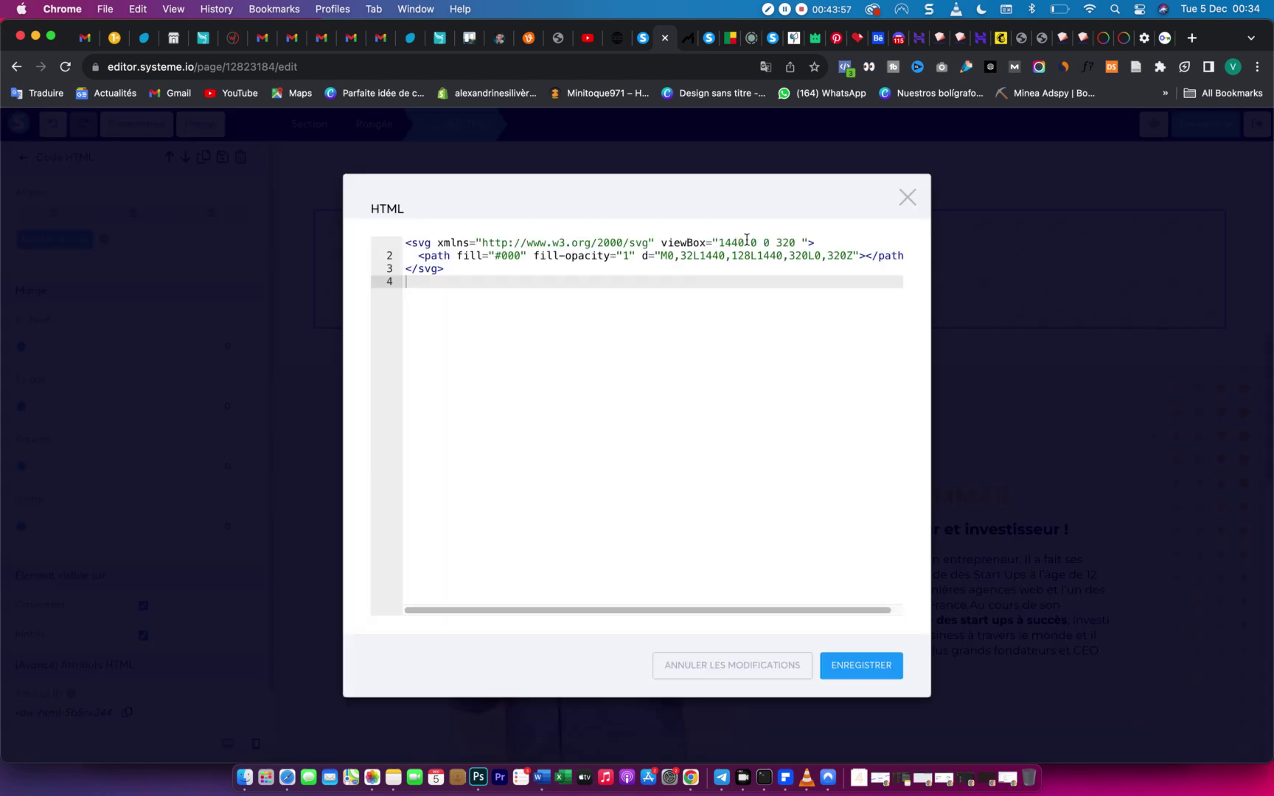
pyautogui.moveTo(745, 241); pyautogui.dragTo(719, 242)
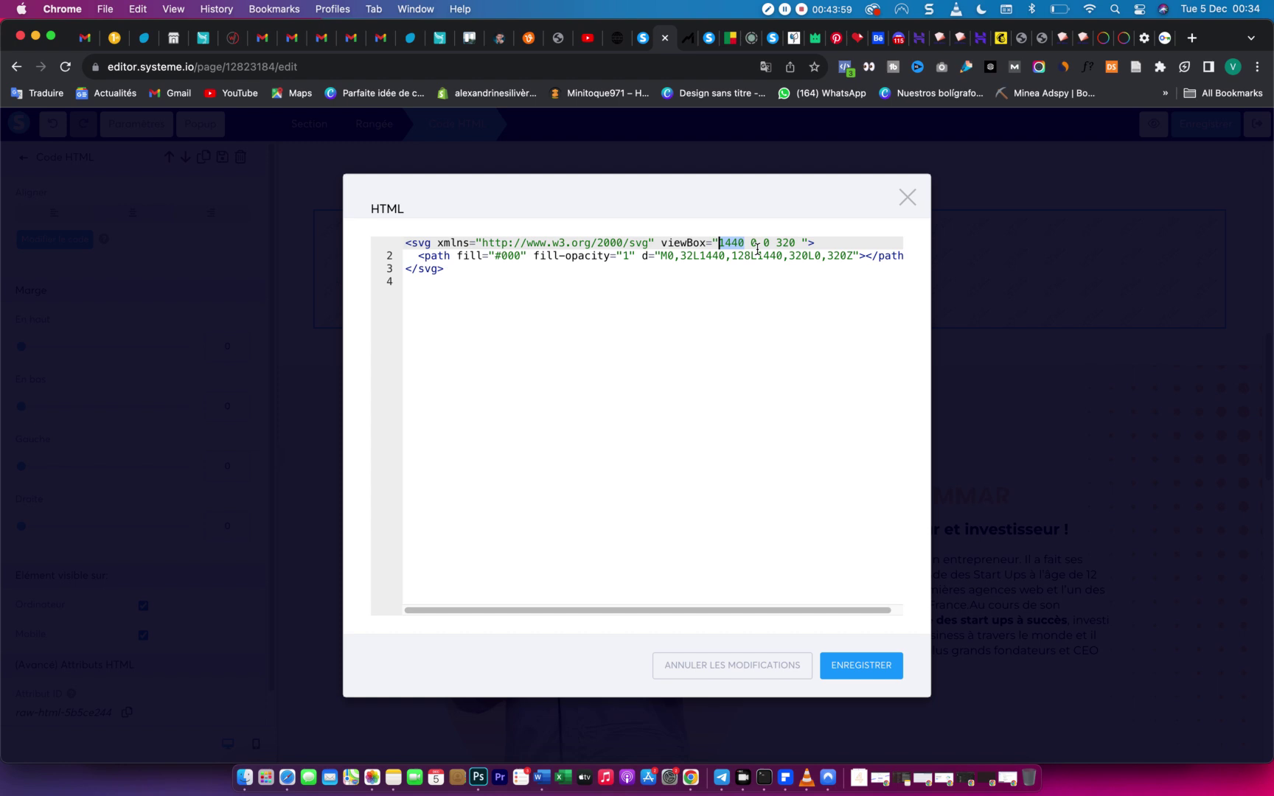
pyautogui.moveTo(751, 242); pyautogui.dragTo(720, 236)
pyautogui.press('BackSpace')
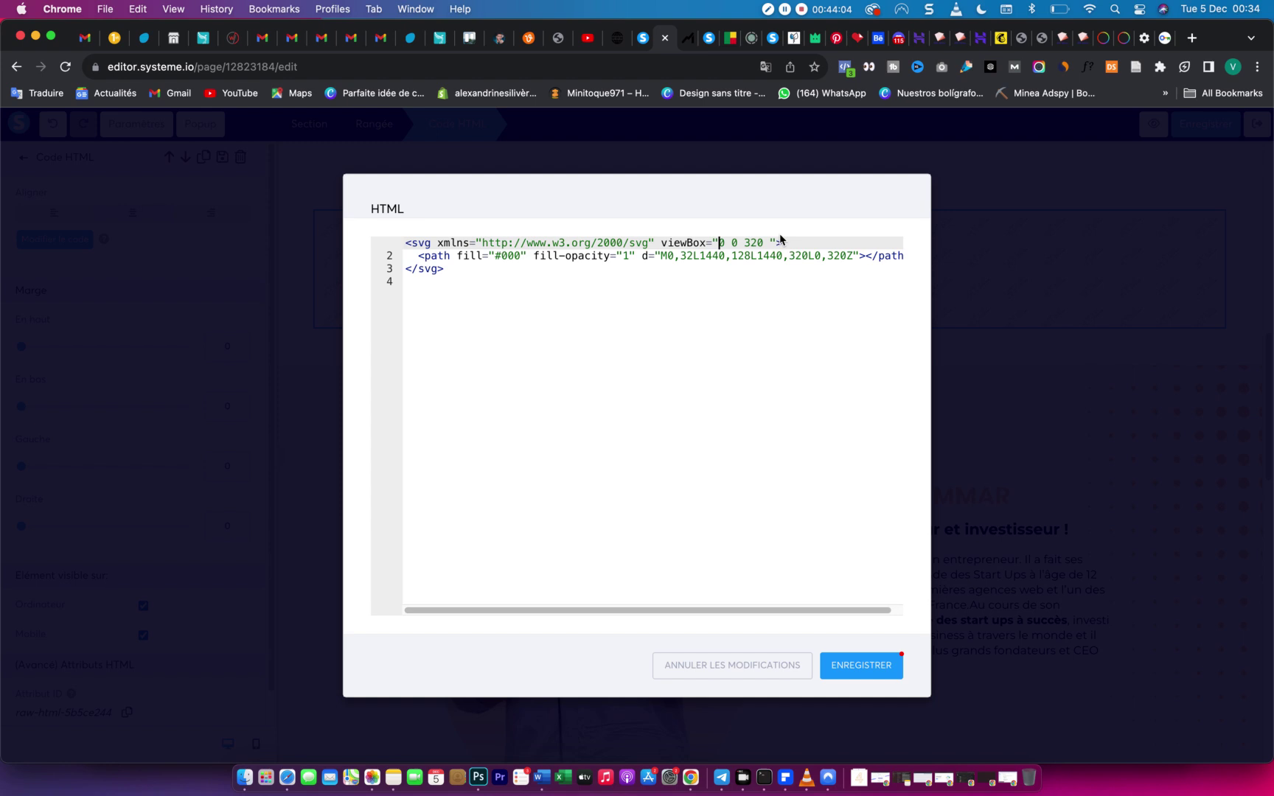
pyautogui.press('super+v')
pyautogui.click(739, 243)
pyautogui.click(782, 242)
pyautogui.press('BackSpace')
pyautogui.click(867, 668)
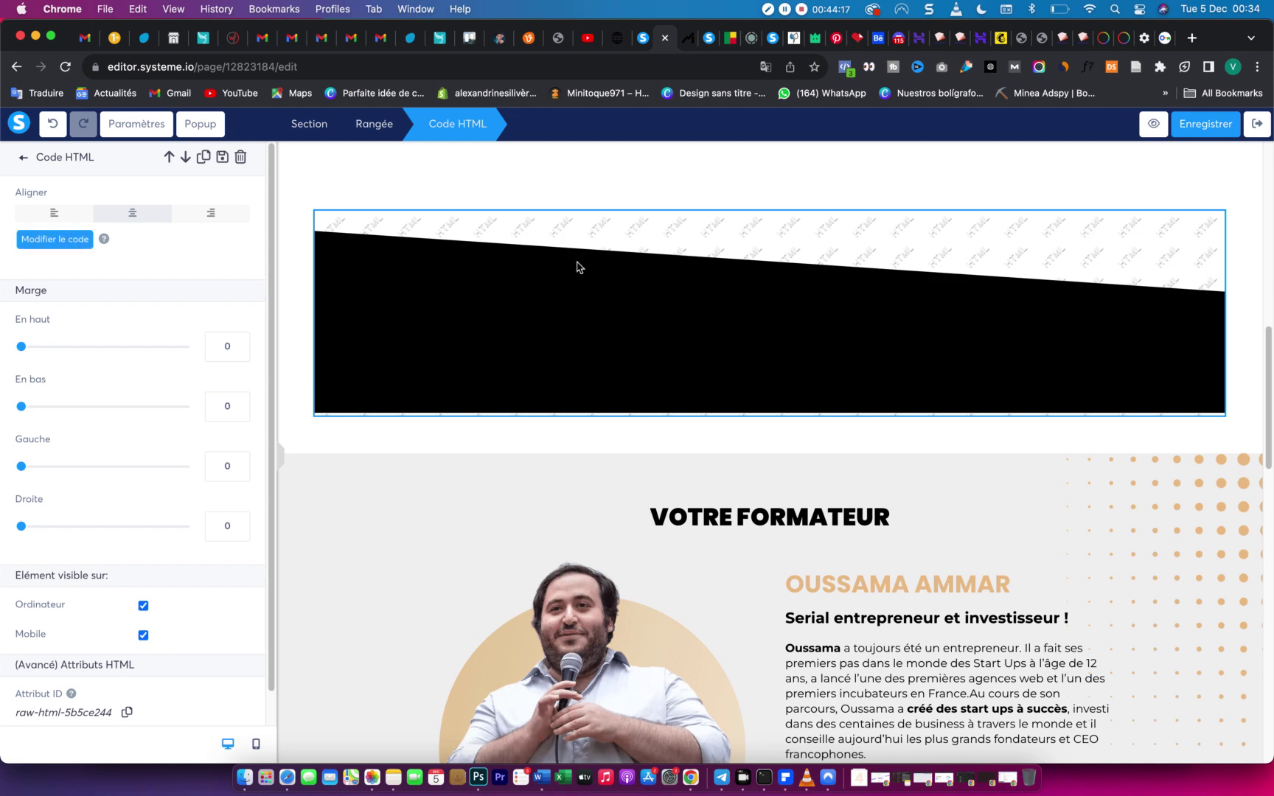
pyautogui.click(58, 247)
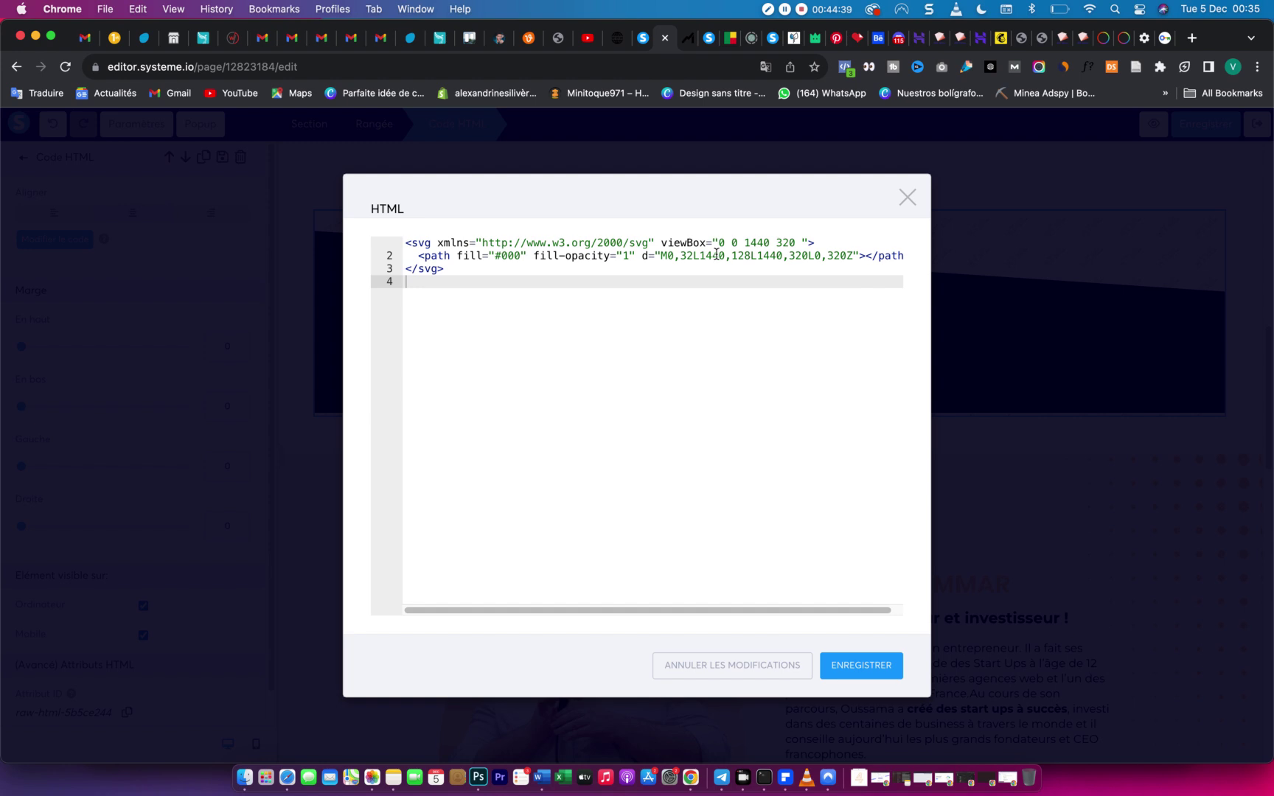
pyautogui.click(861, 664)
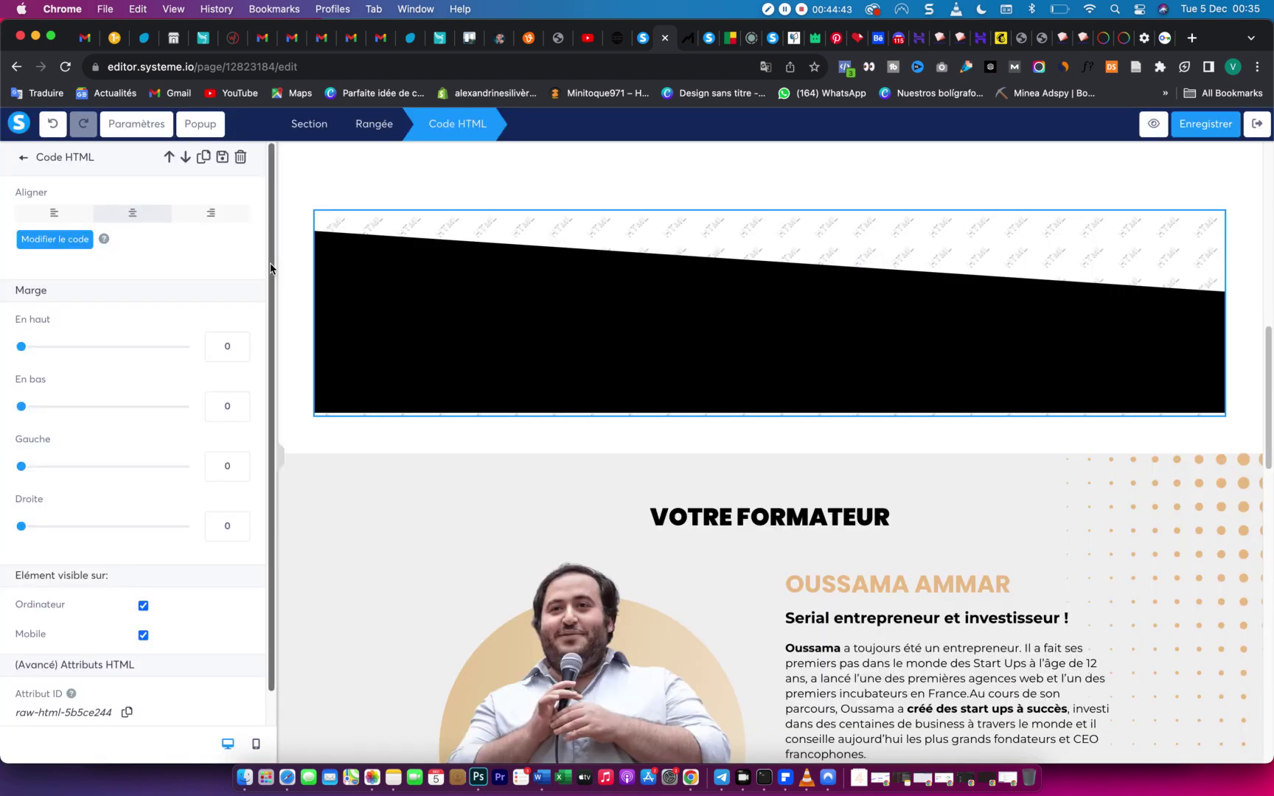
pyautogui.press('Escape')
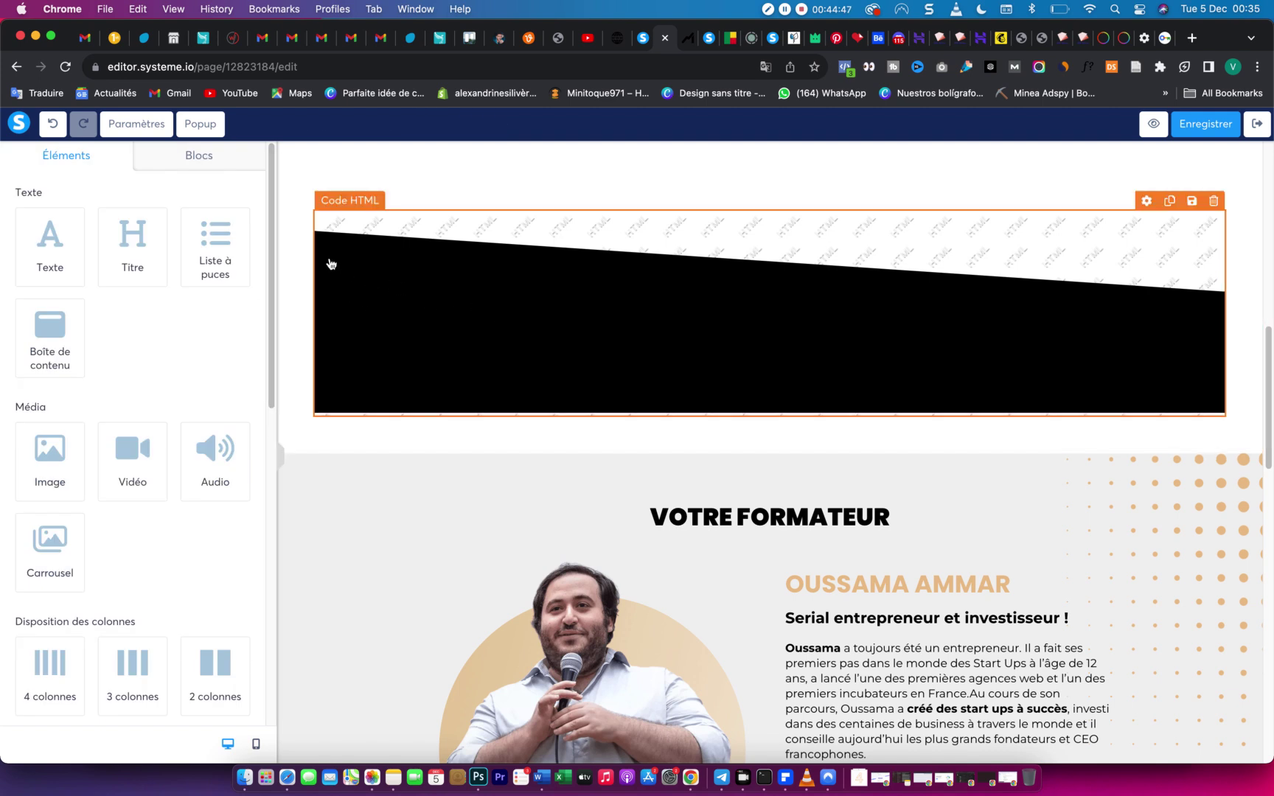
pyautogui.click(350, 240)
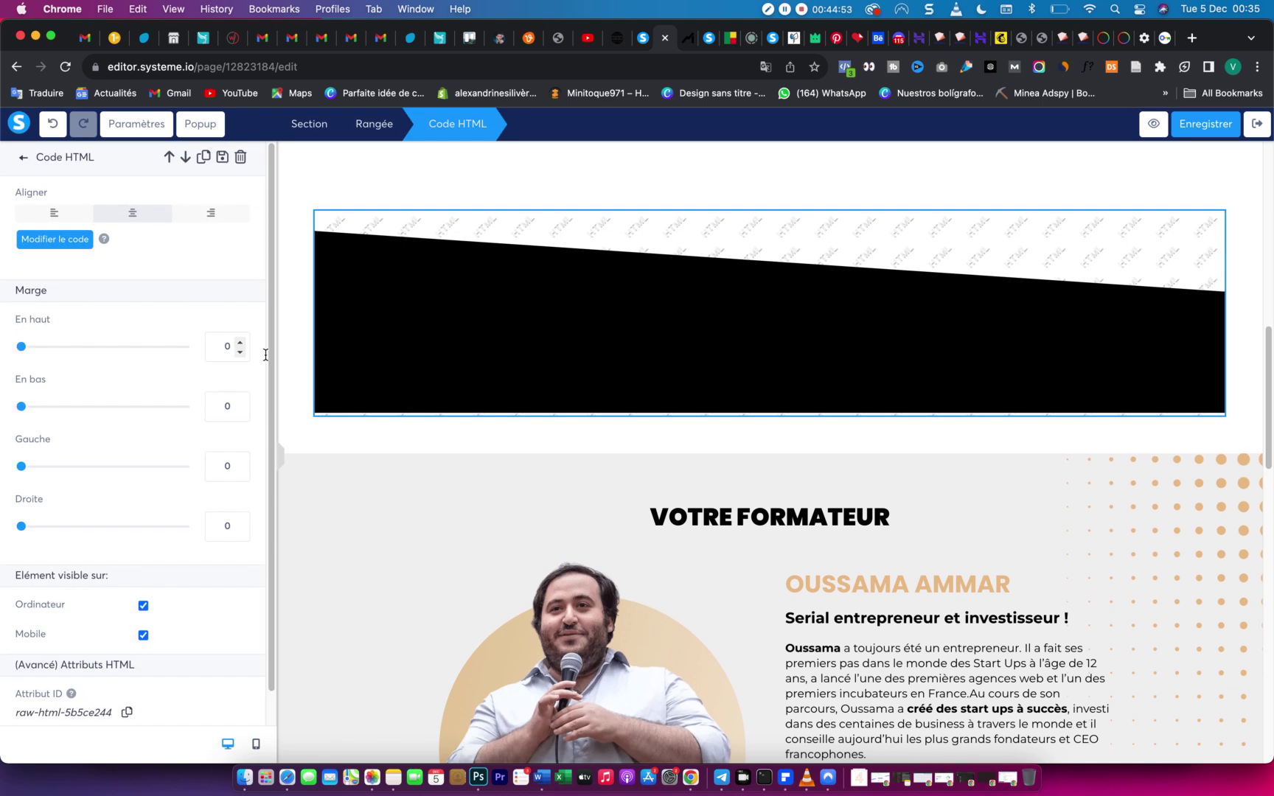
pyautogui.press('Escape')
# Select the black HTML separator above the "Votre formateur" section and lower its top margin to -20.
pyautogui.scroll(5, 951, 275)
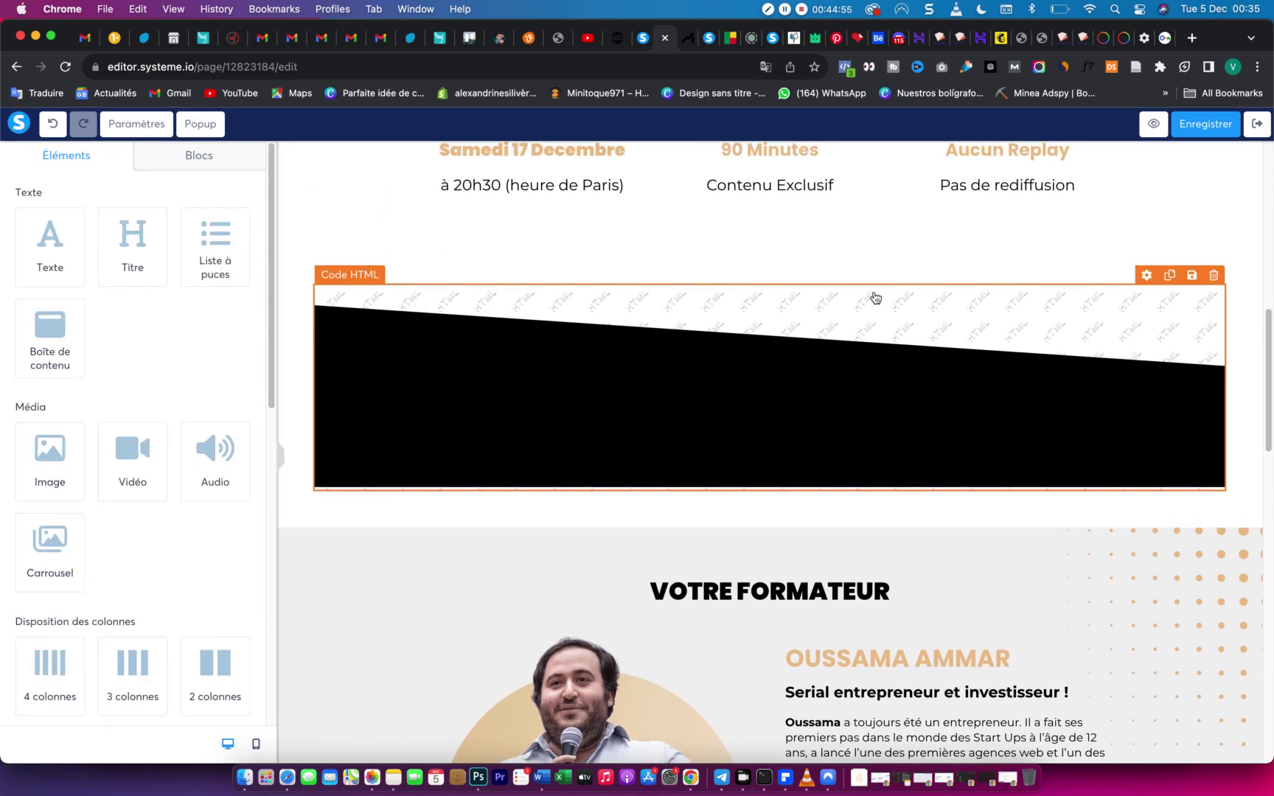
pyautogui.click(331, 430)
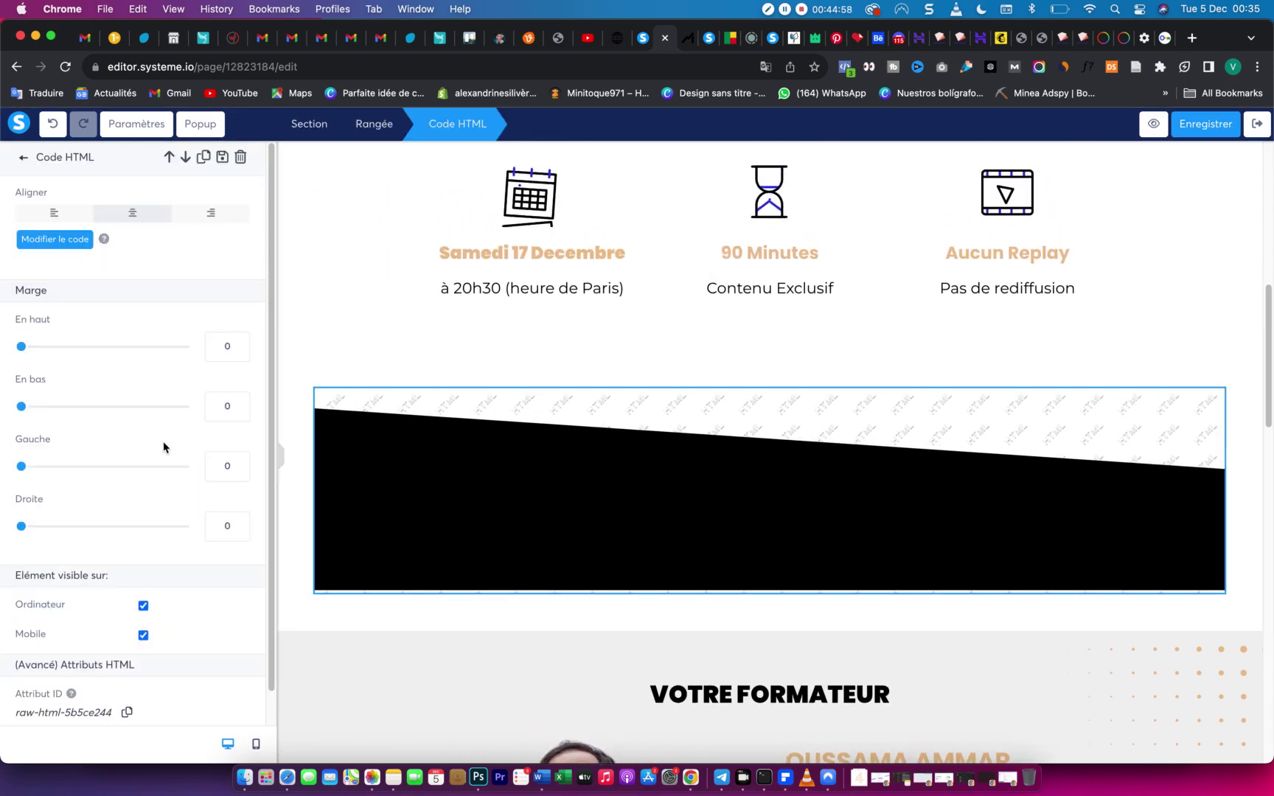
pyautogui.click(242, 354)
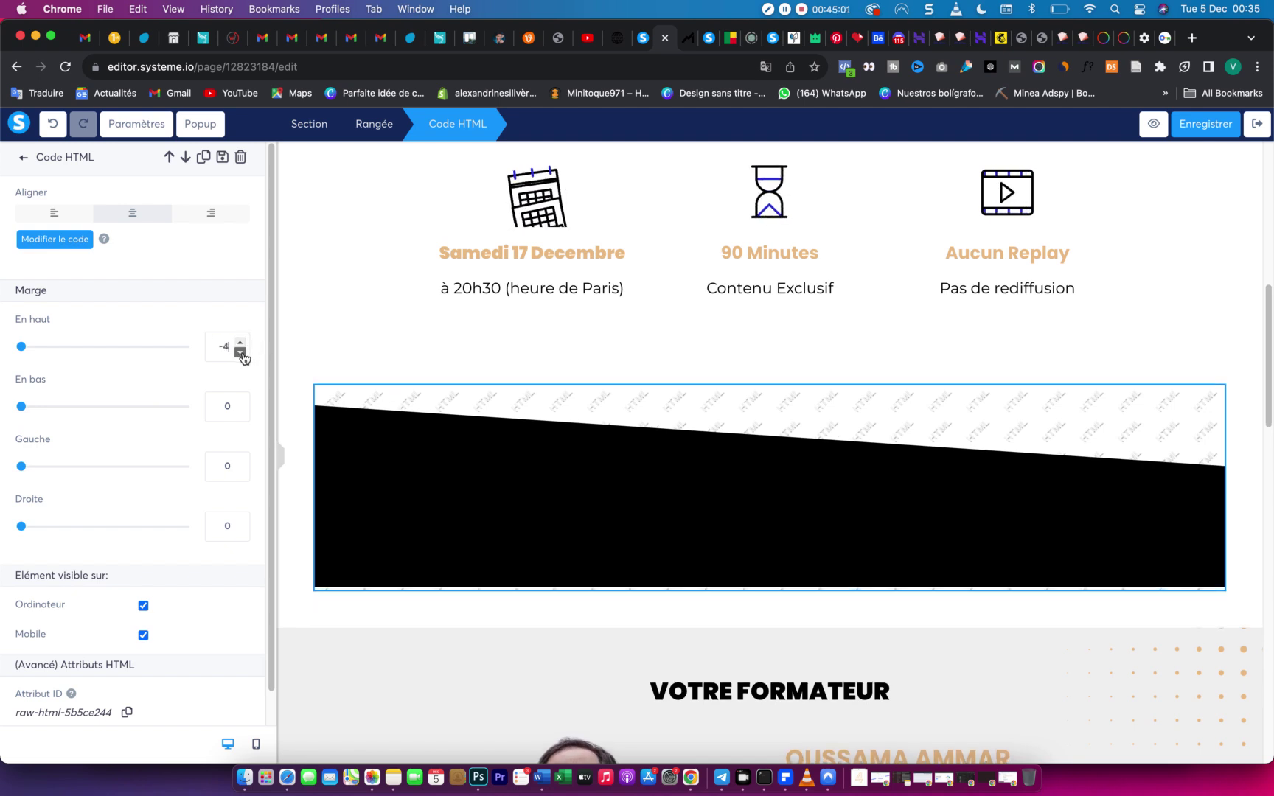
pyautogui.click(242, 353)
pyautogui.click(242, 354)
pyautogui.click(241, 354)
pyautogui.click(242, 354)
pyautogui.click(242, 353)
pyautogui.click(242, 353)
pyautogui.click(242, 354)
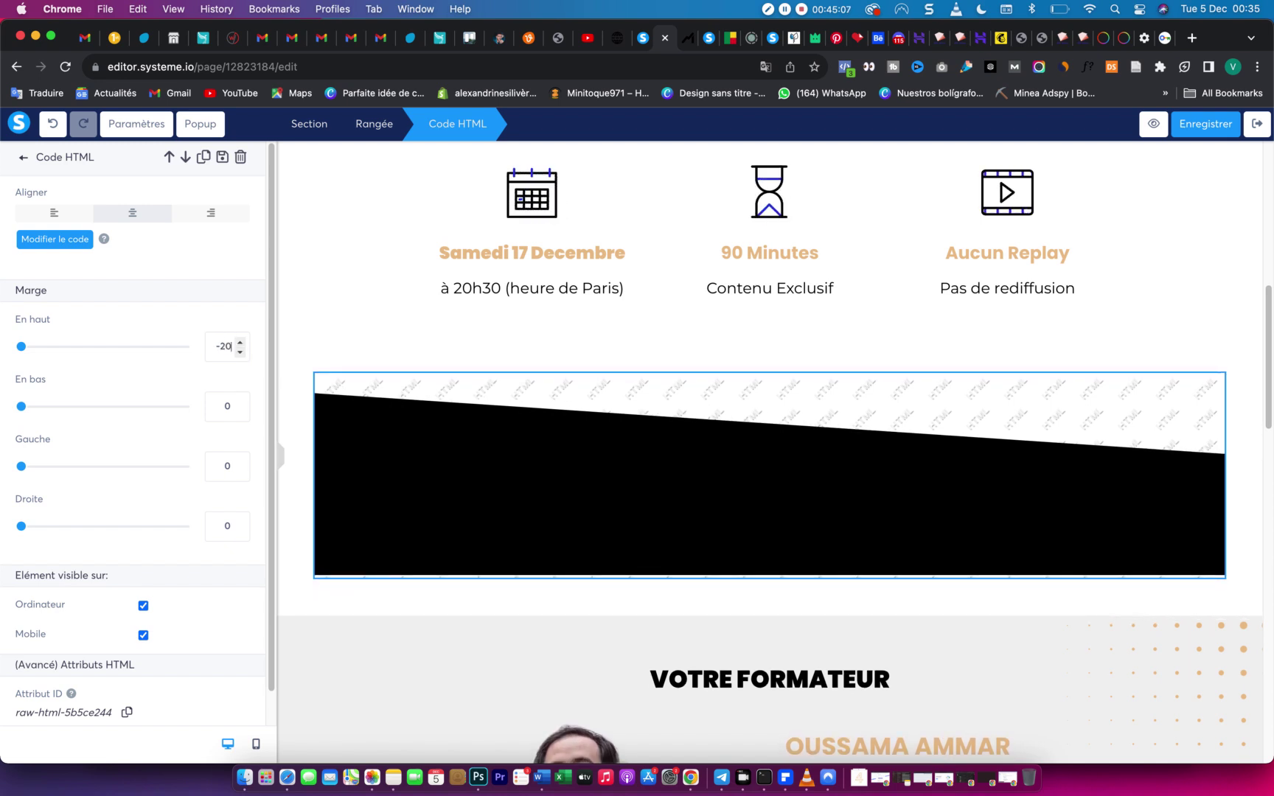
# Try top margins of -203, 23, -23 and -123 on the HTML separator.
pyautogui.write('3')
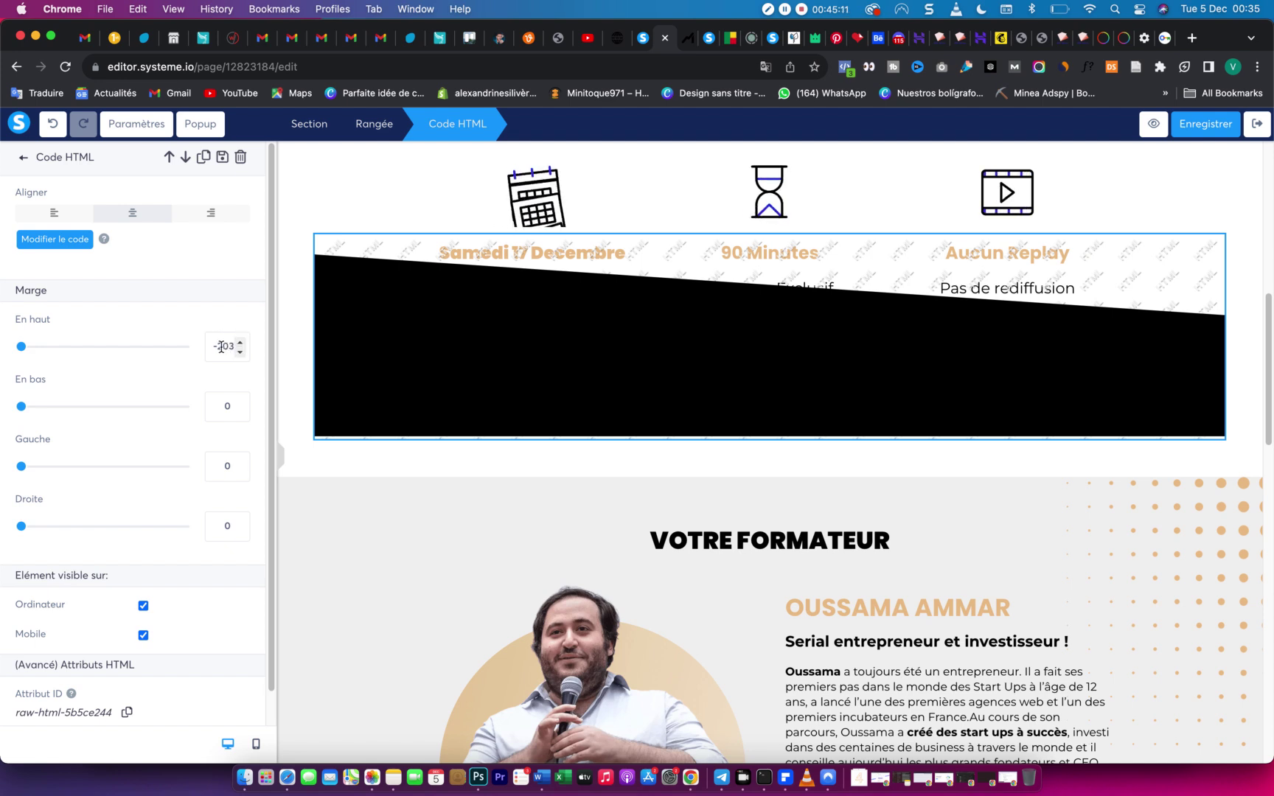
pyautogui.moveTo(226, 345); pyautogui.dragTo(214, 345)
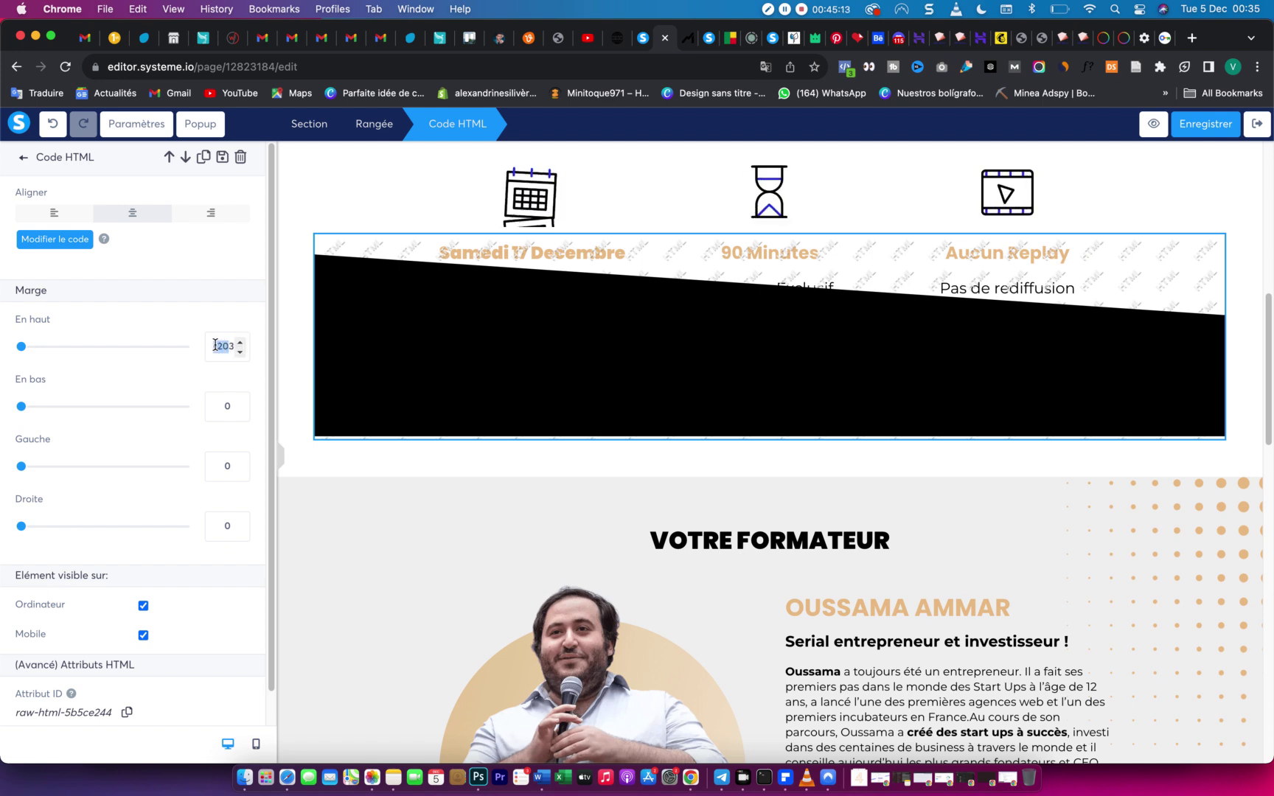
pyautogui.write('2')
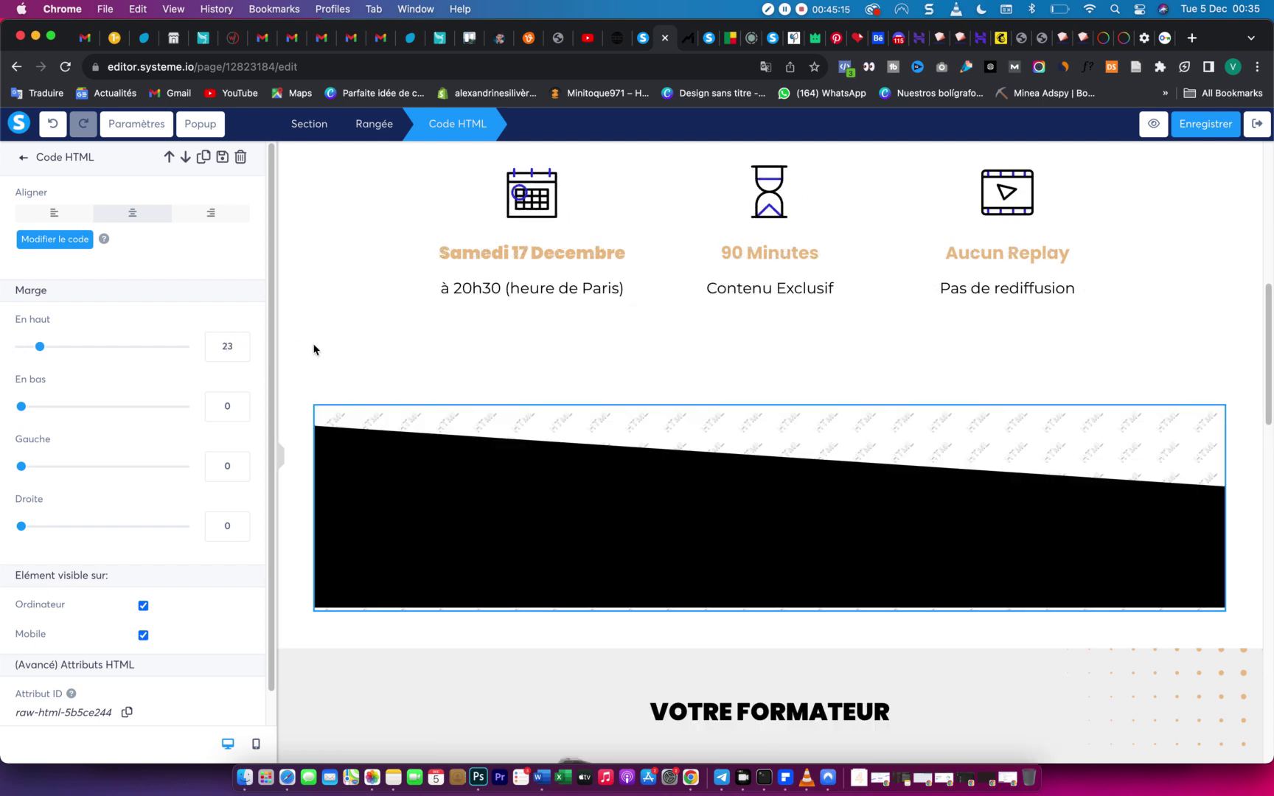
pyautogui.write('-')
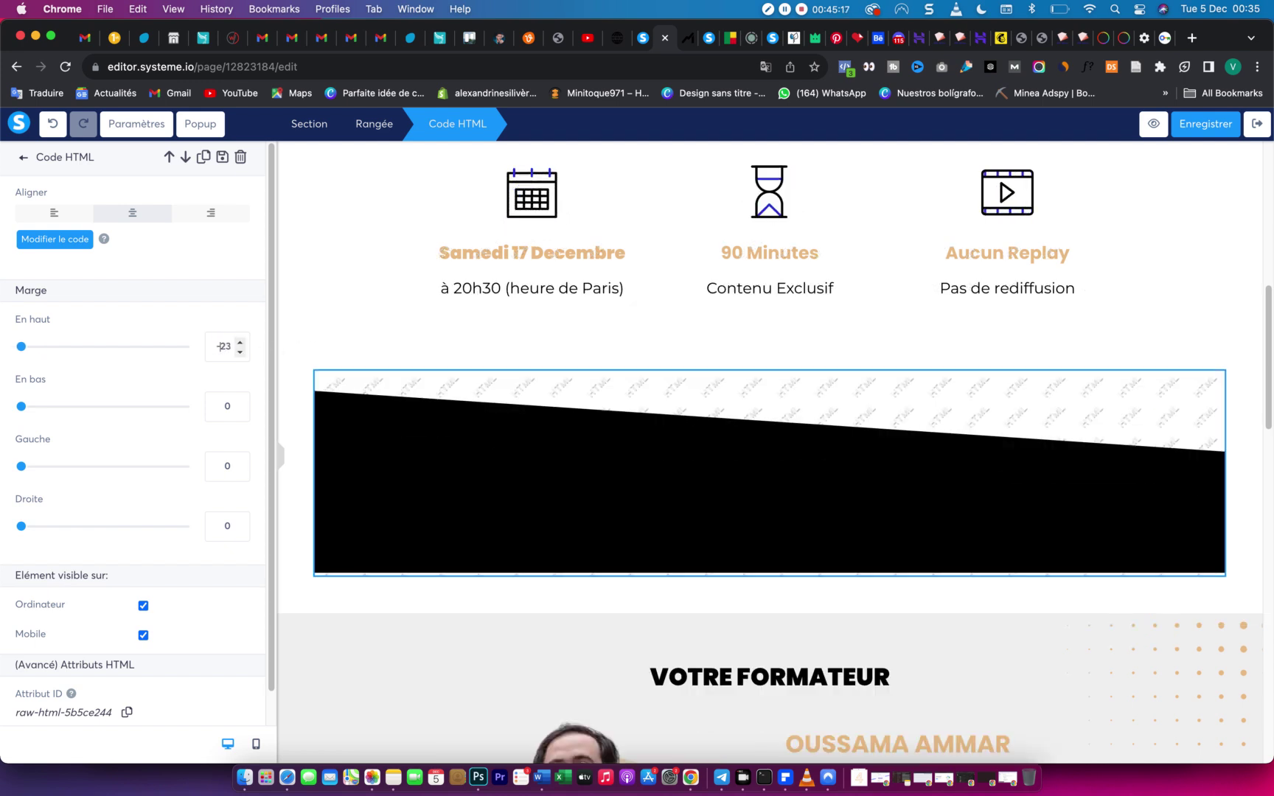
pyautogui.write('1')
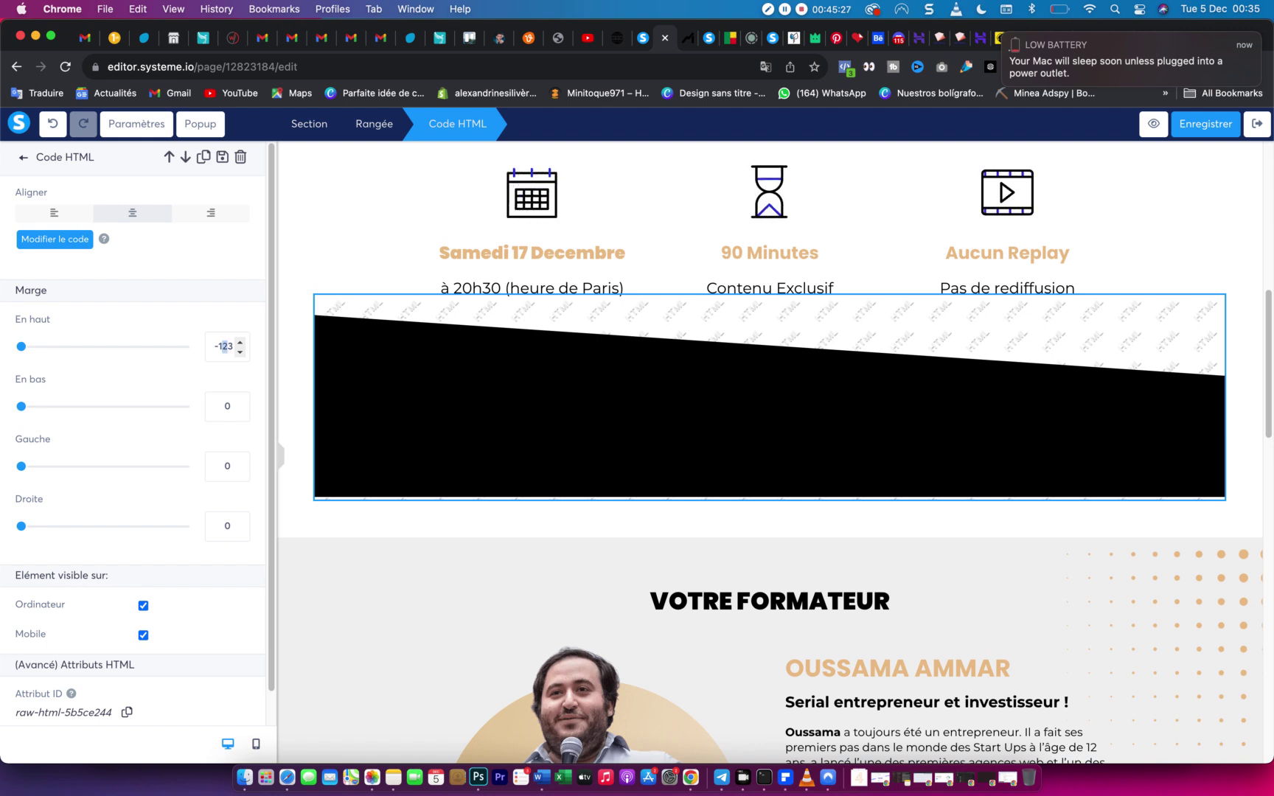
# Set the HTML separator's top margin to -143, trying -183 and -13 along the way.
pyautogui.write('8')
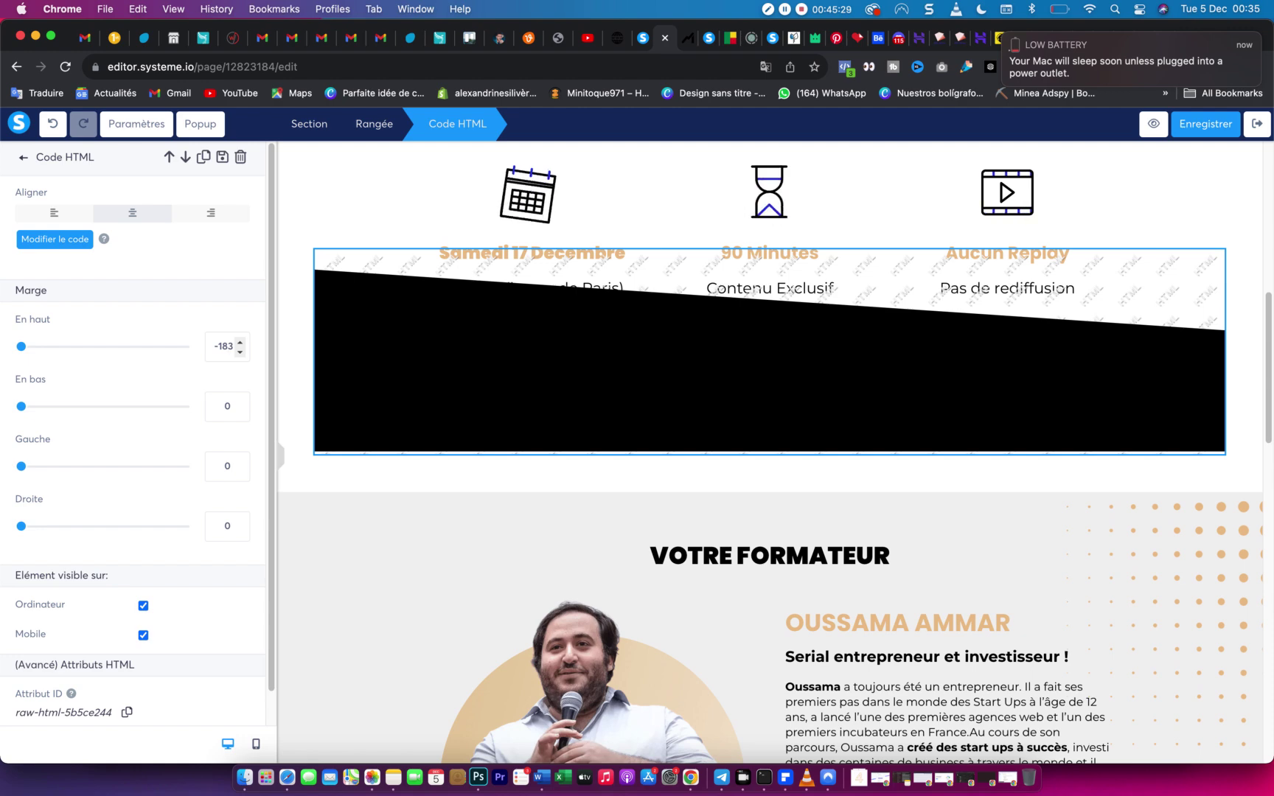
pyautogui.press('BackSpace')
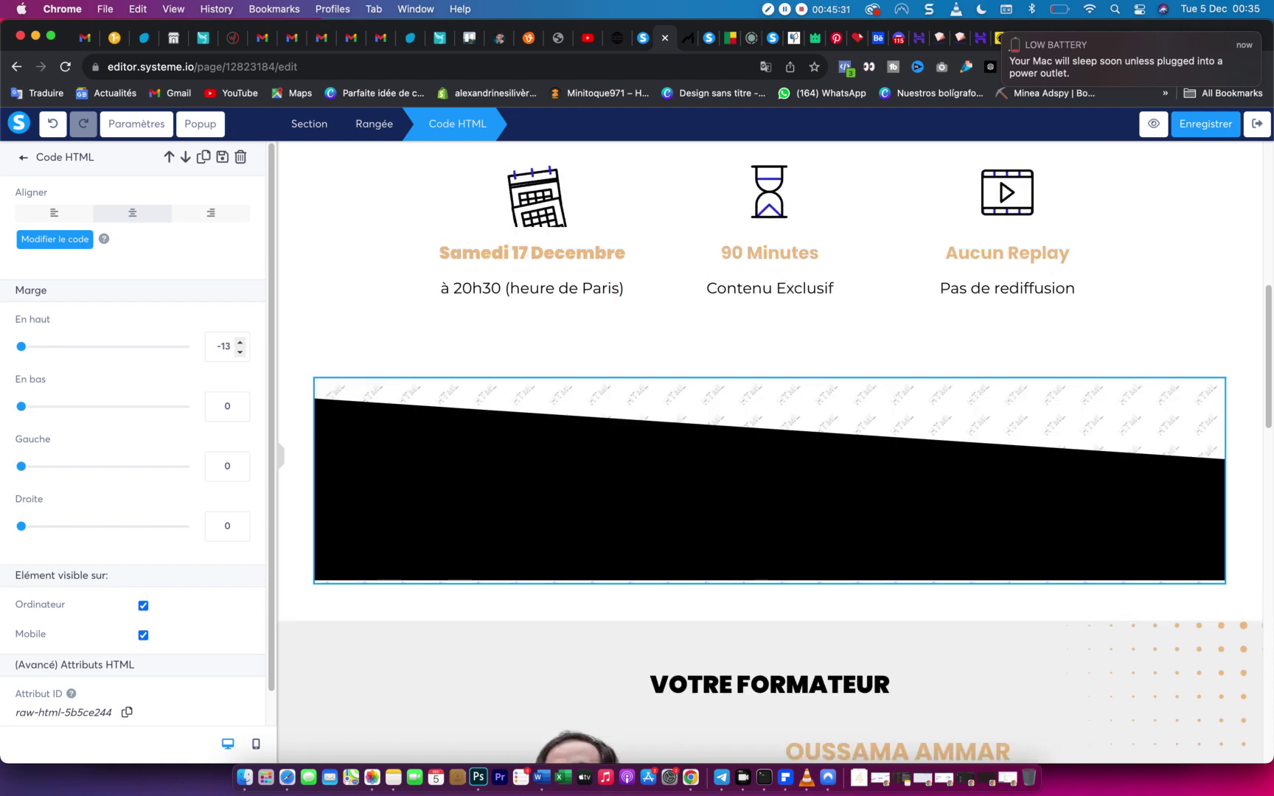
pyautogui.write('2')
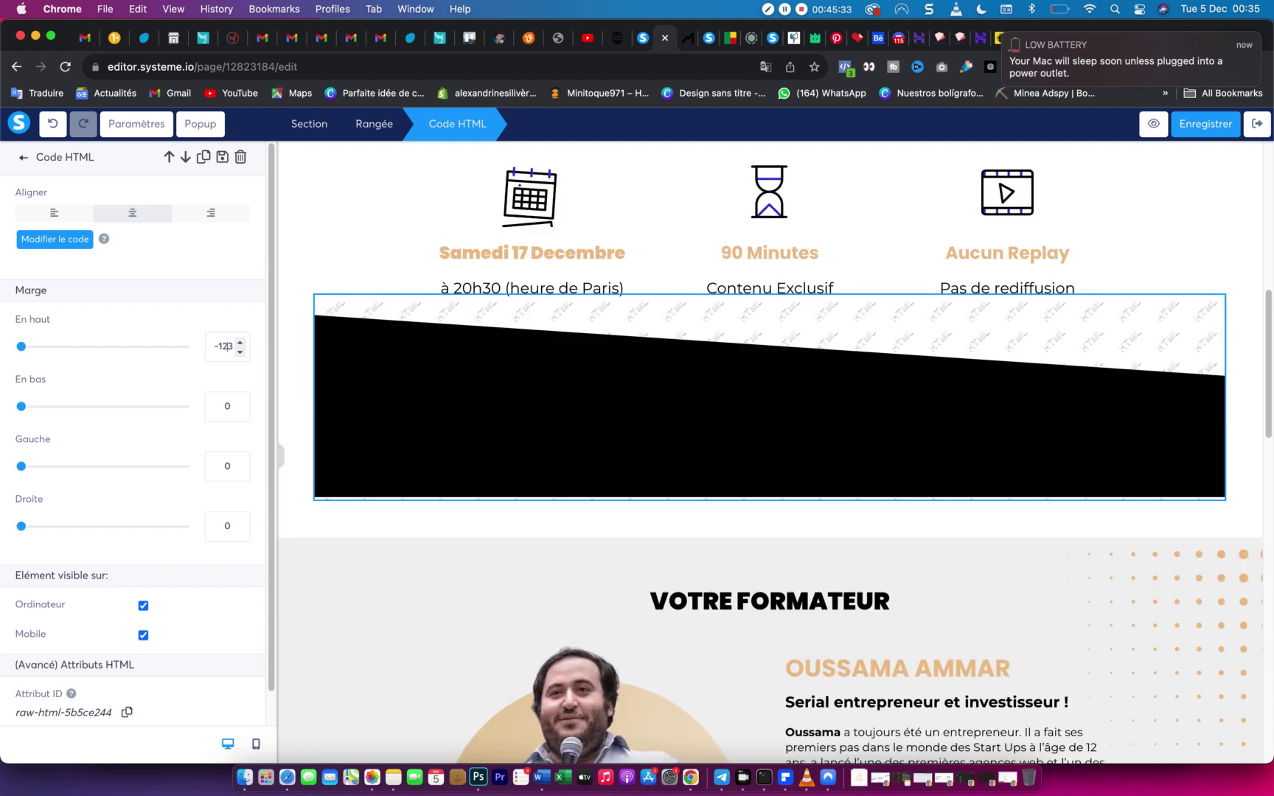
pyautogui.write('4')
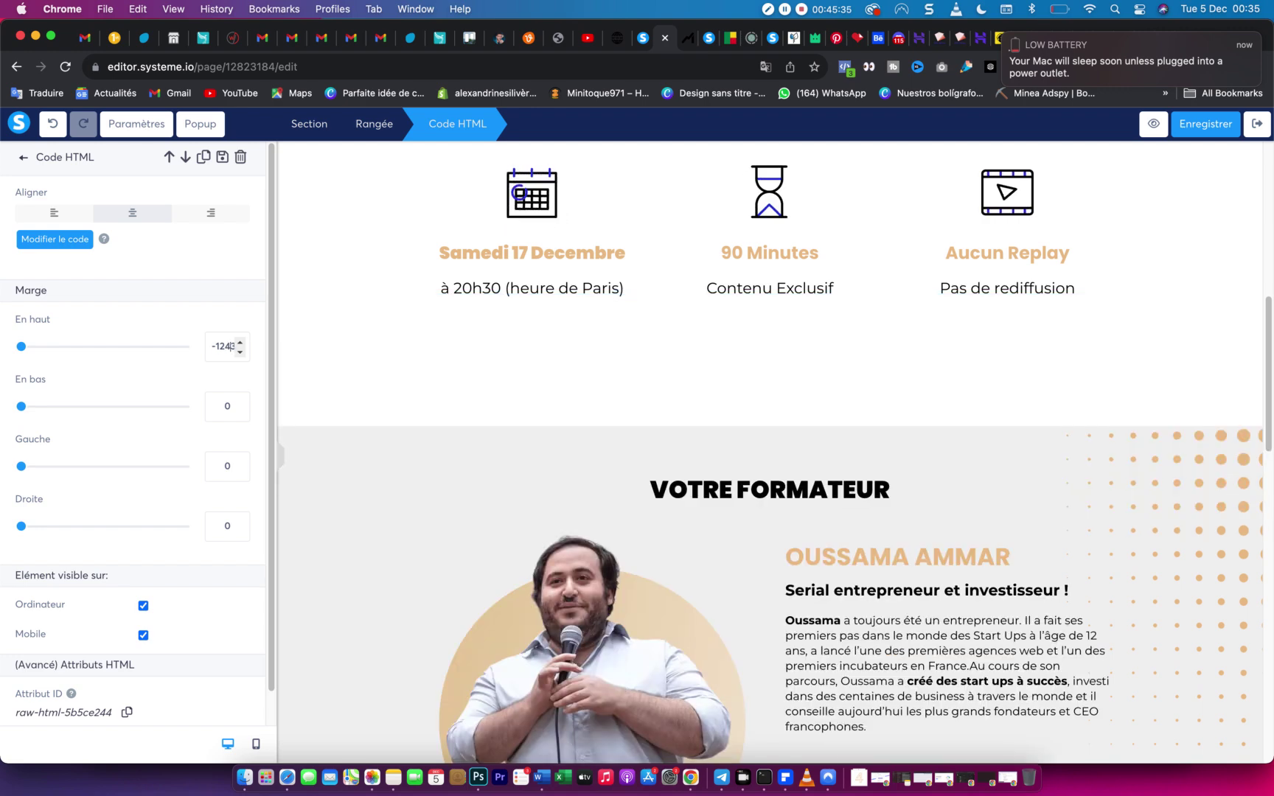
pyautogui.press('BackSpace')
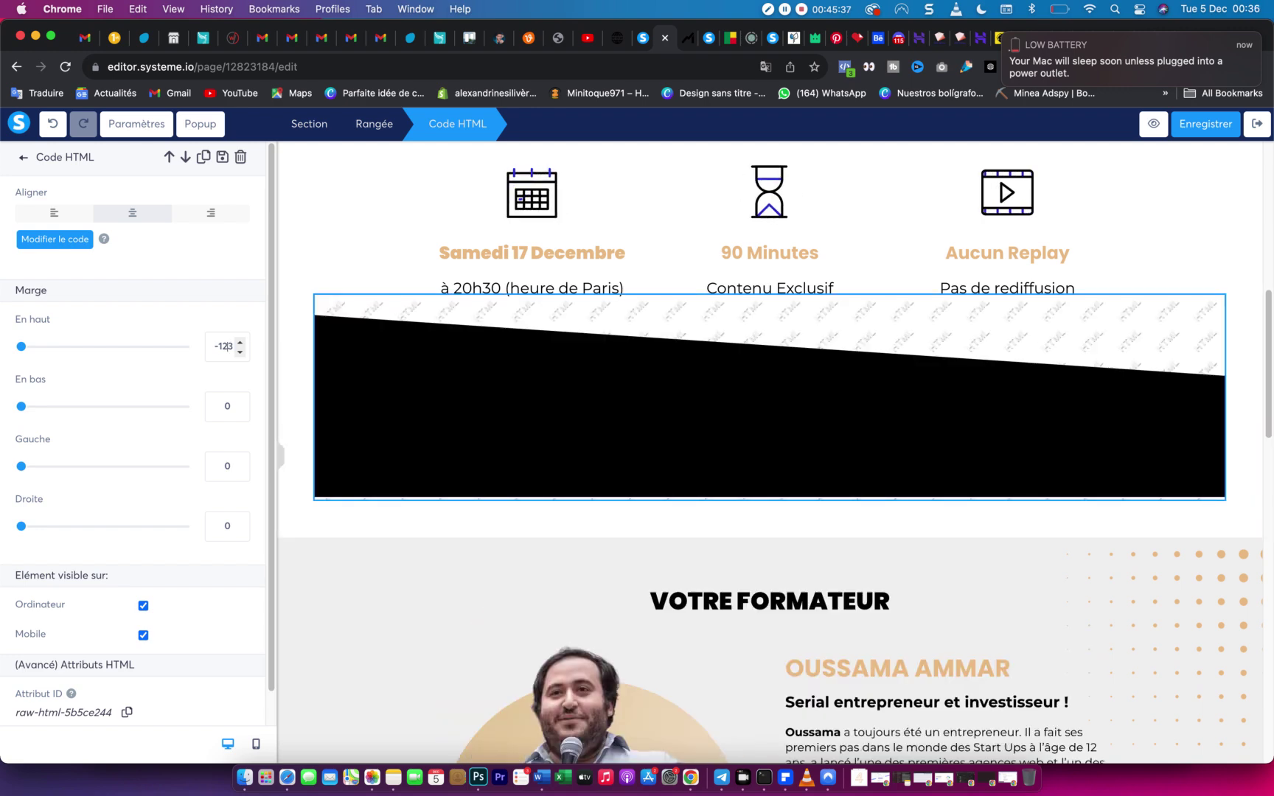
pyautogui.press('BackSpace')
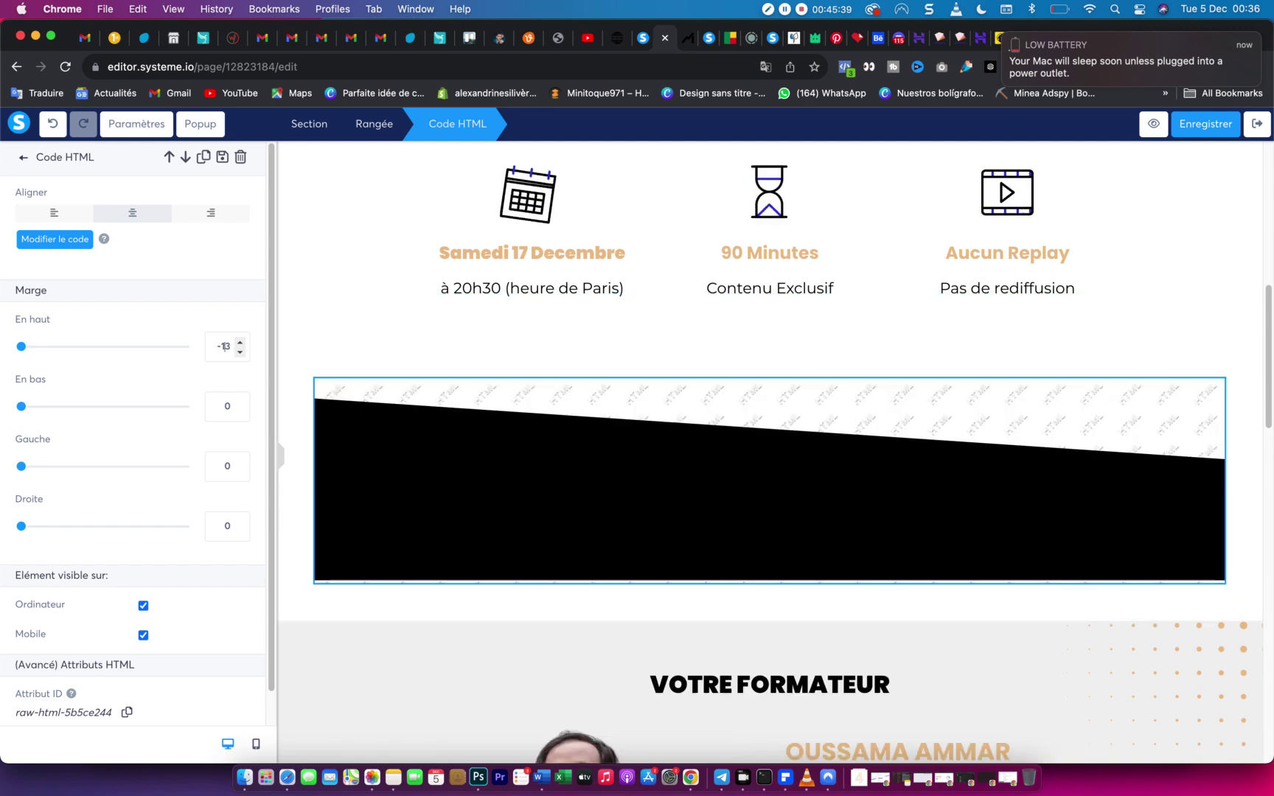
pyautogui.write('4')
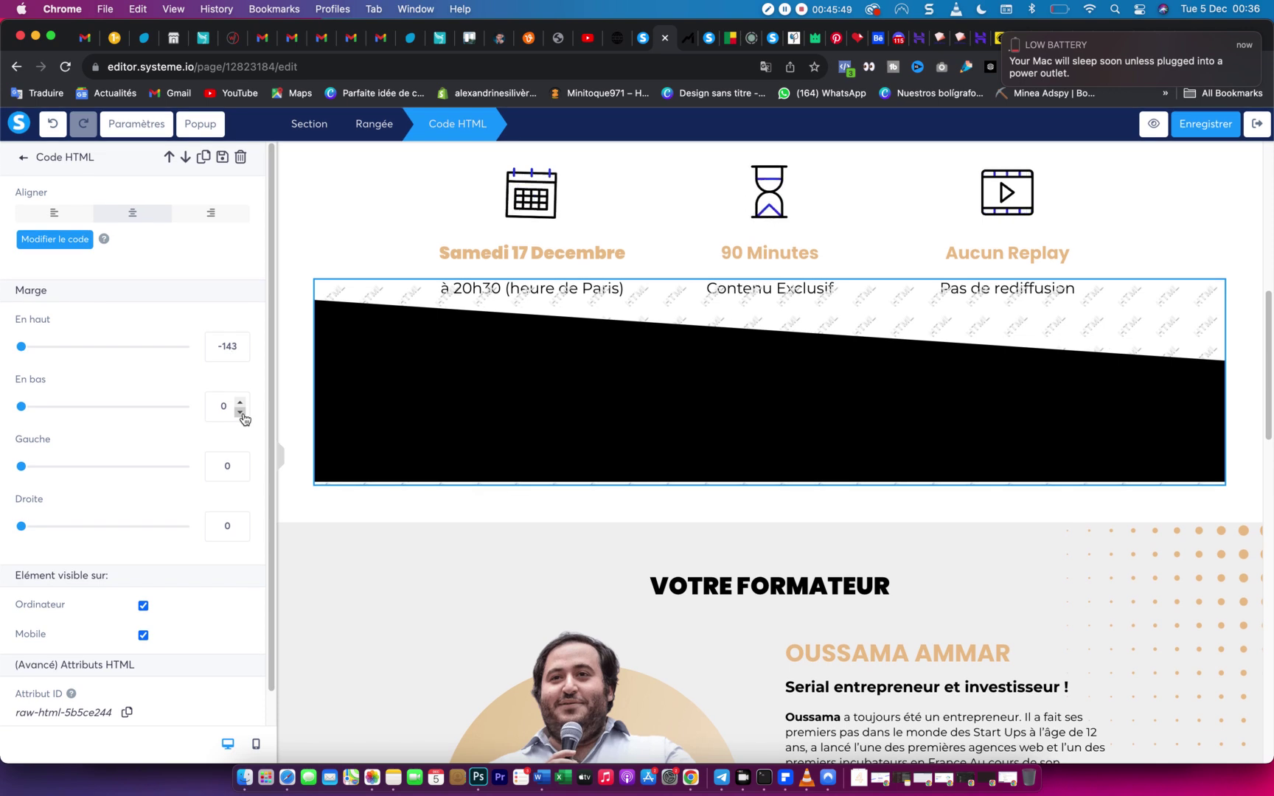
# Set the HTML separator's bottom margin to -143 by copying the top margin value.
pyautogui.click(241, 403)
pyautogui.click(241, 403)
pyautogui.click(240, 402)
pyautogui.click(240, 410)
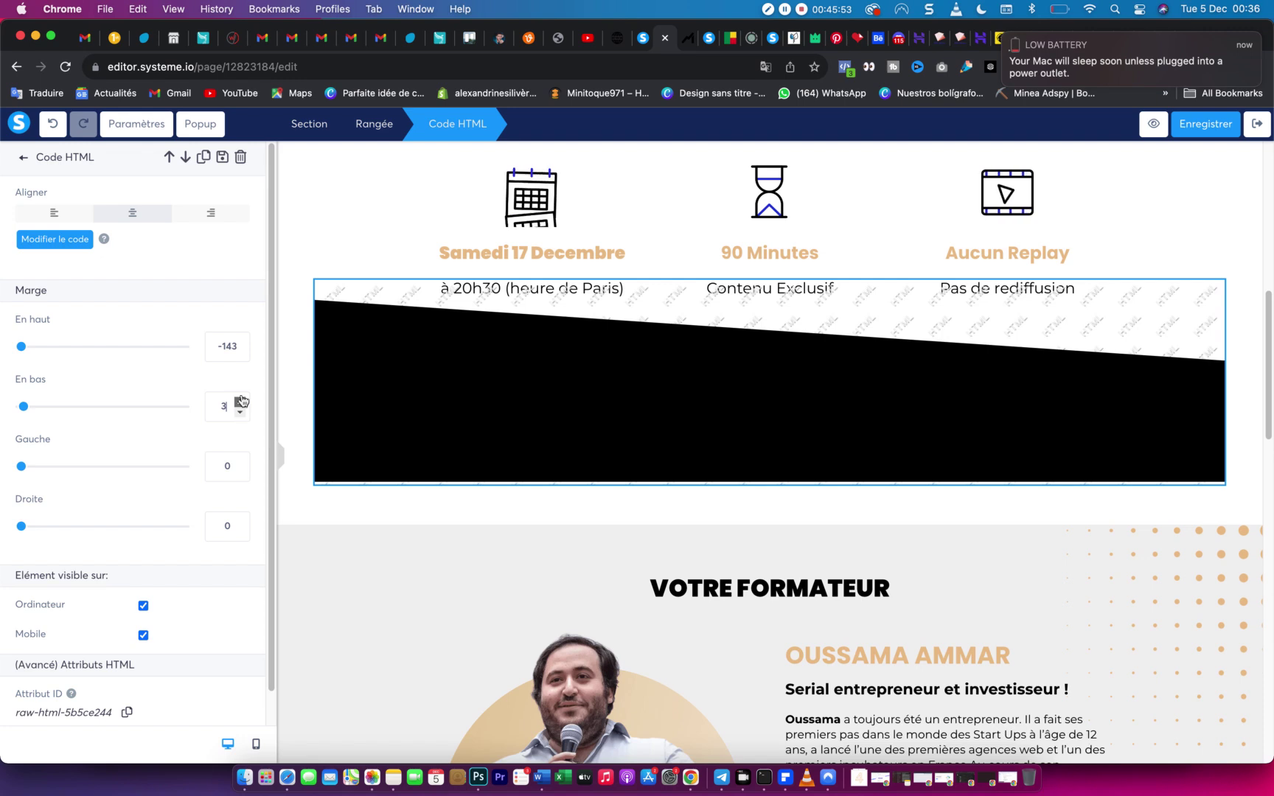
pyautogui.doubleClick(227, 345)
pyautogui.press('super+c')
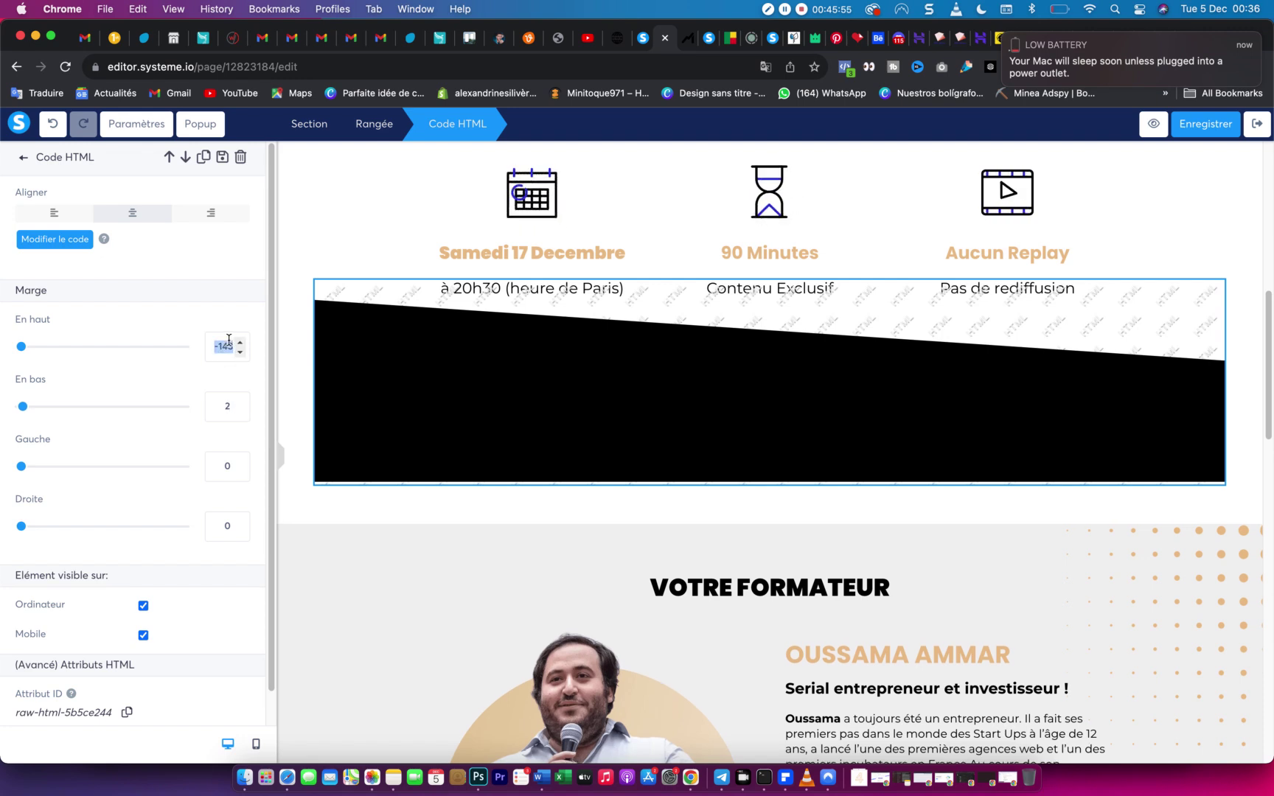
pyautogui.doubleClick(221, 402)
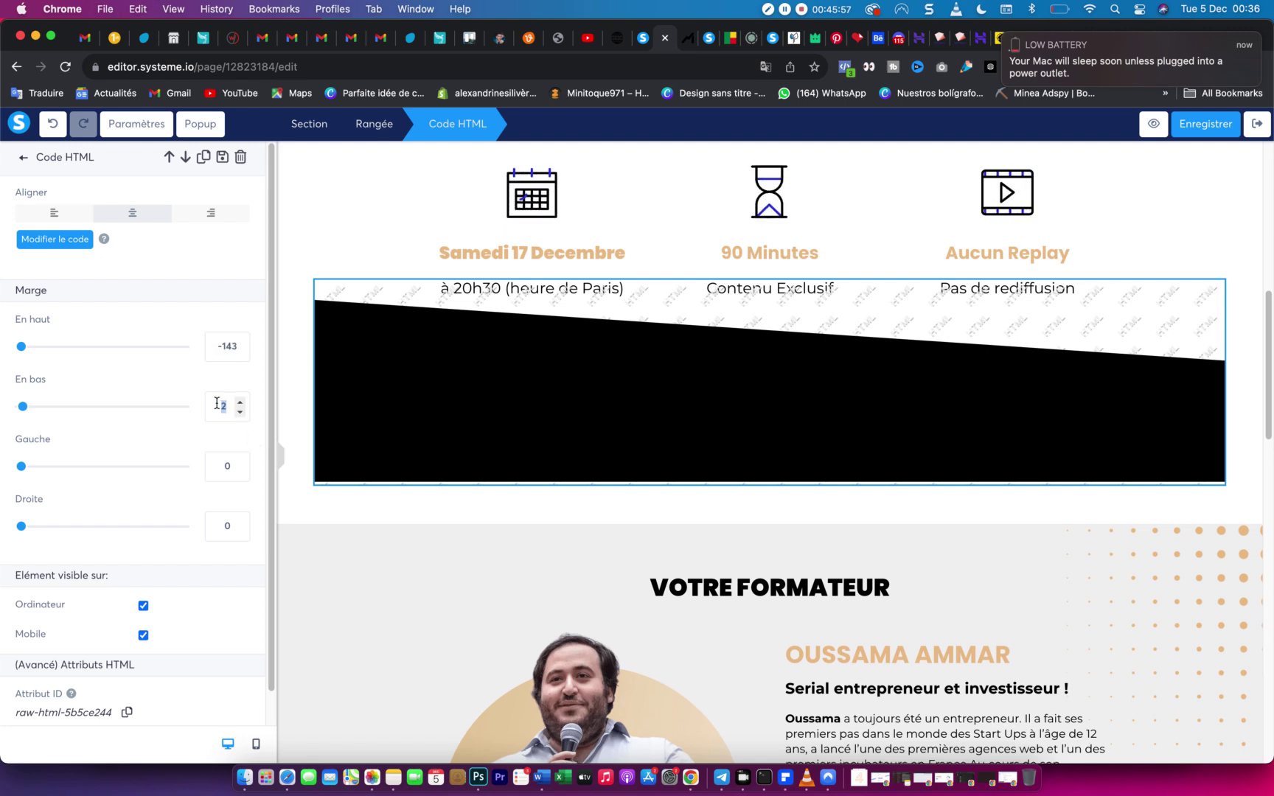
pyautogui.press('super+v')
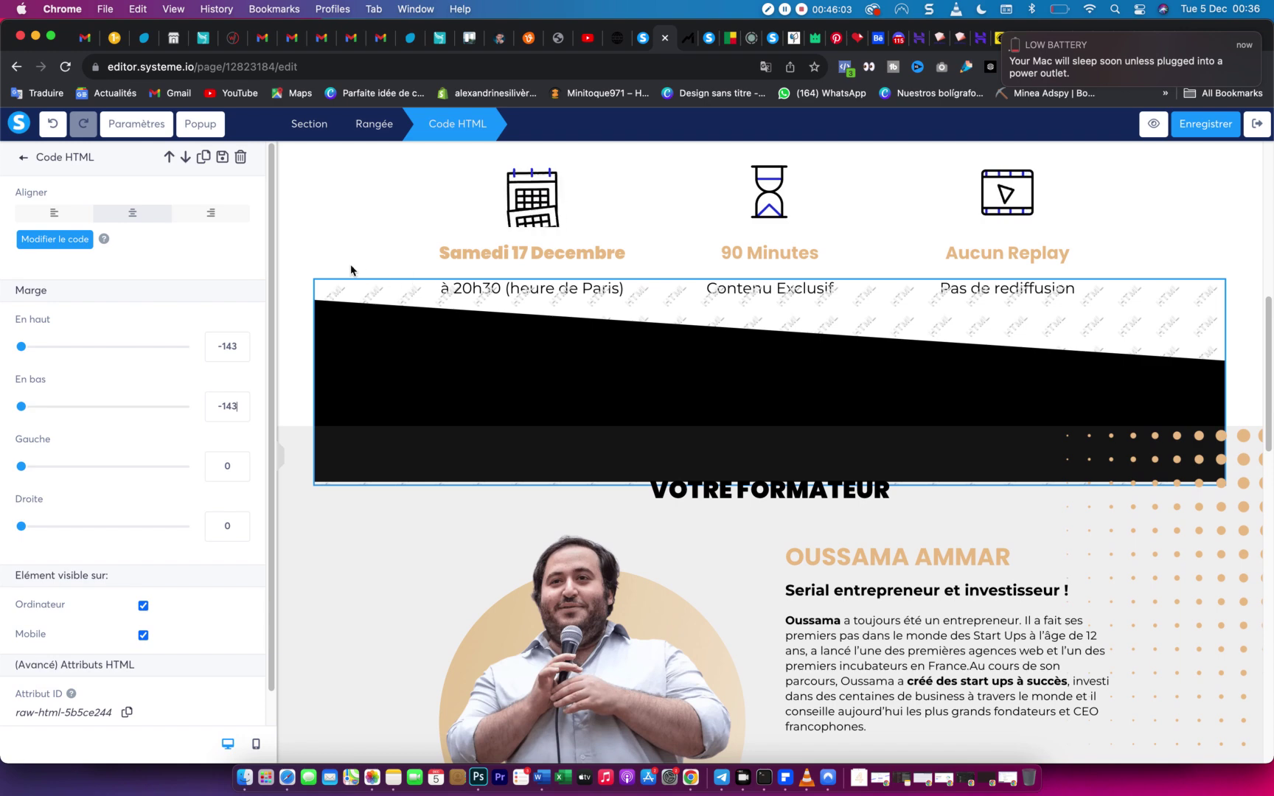
# Select the section that contains the black separator, between the event details and the "Votre formateur" section.
pyautogui.click(300, 310)
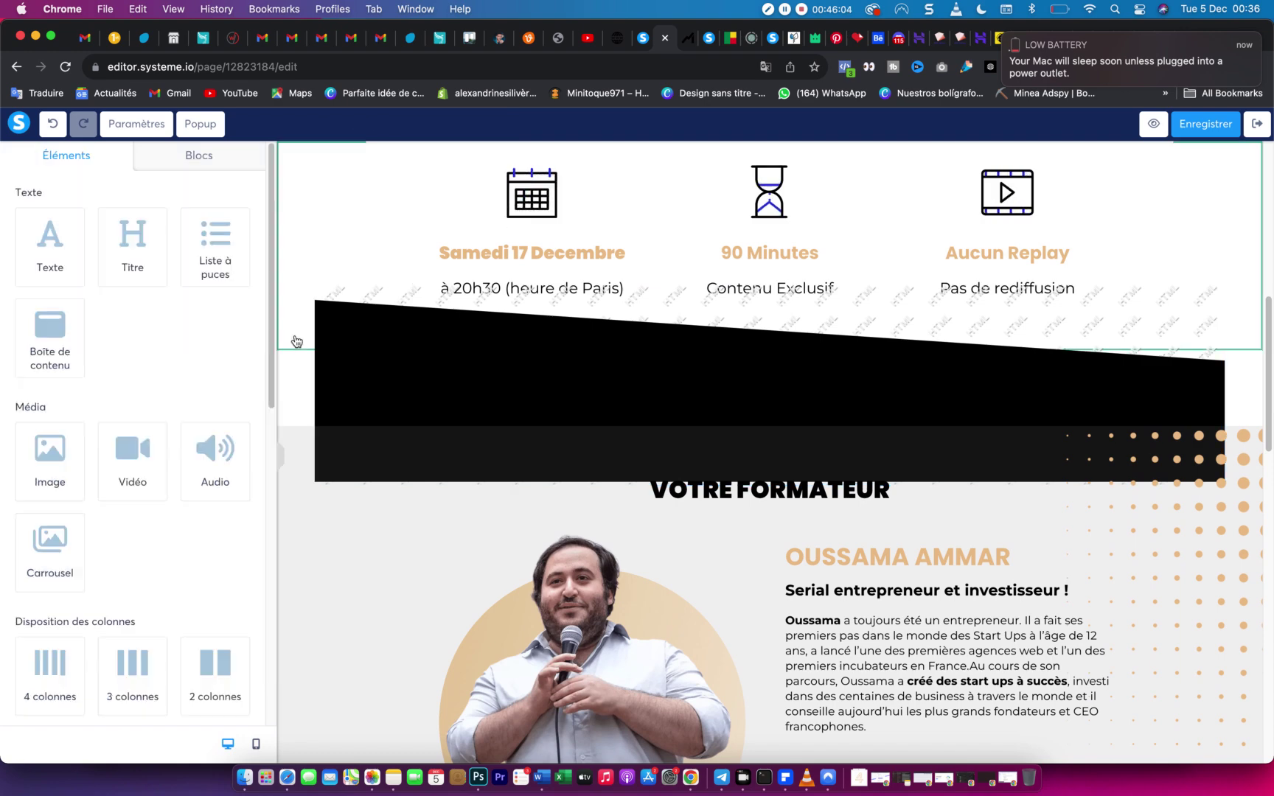
pyautogui.click(295, 405)
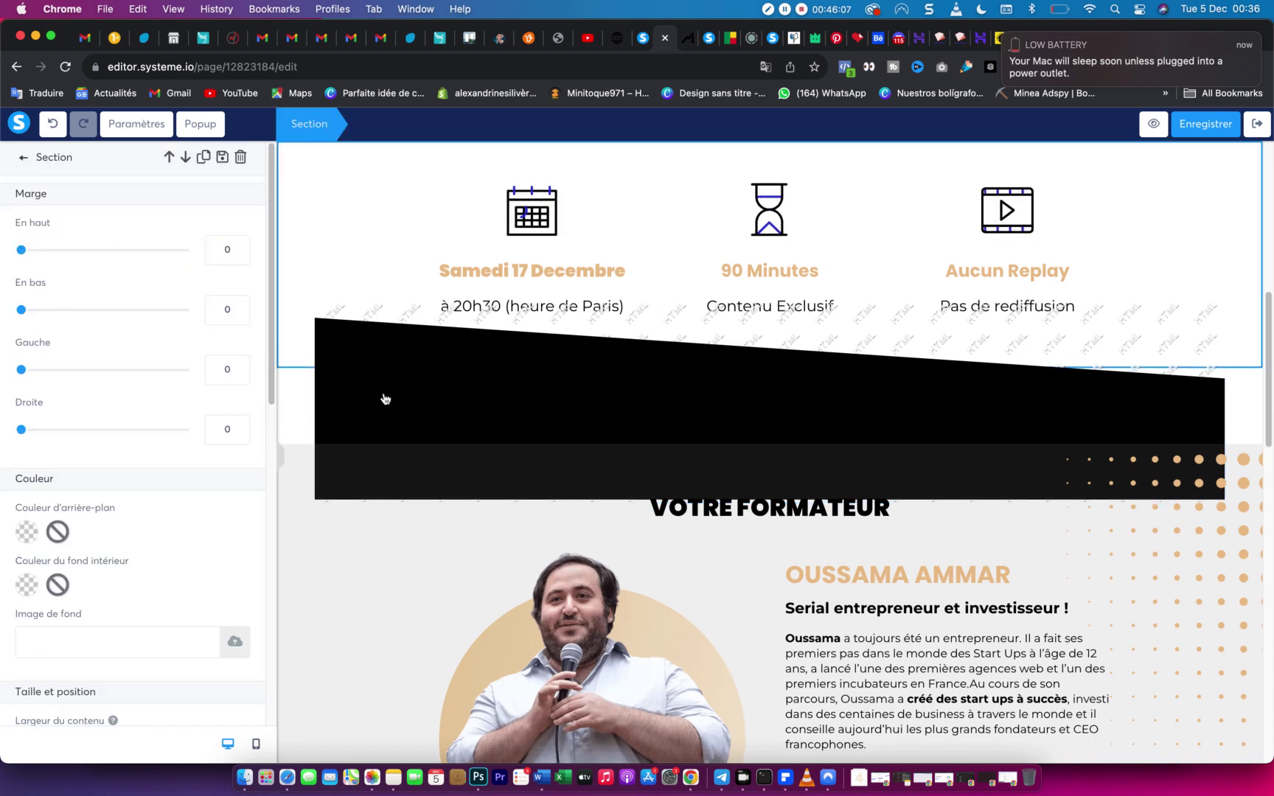
pyautogui.click(384, 398)
pyautogui.click(298, 387)
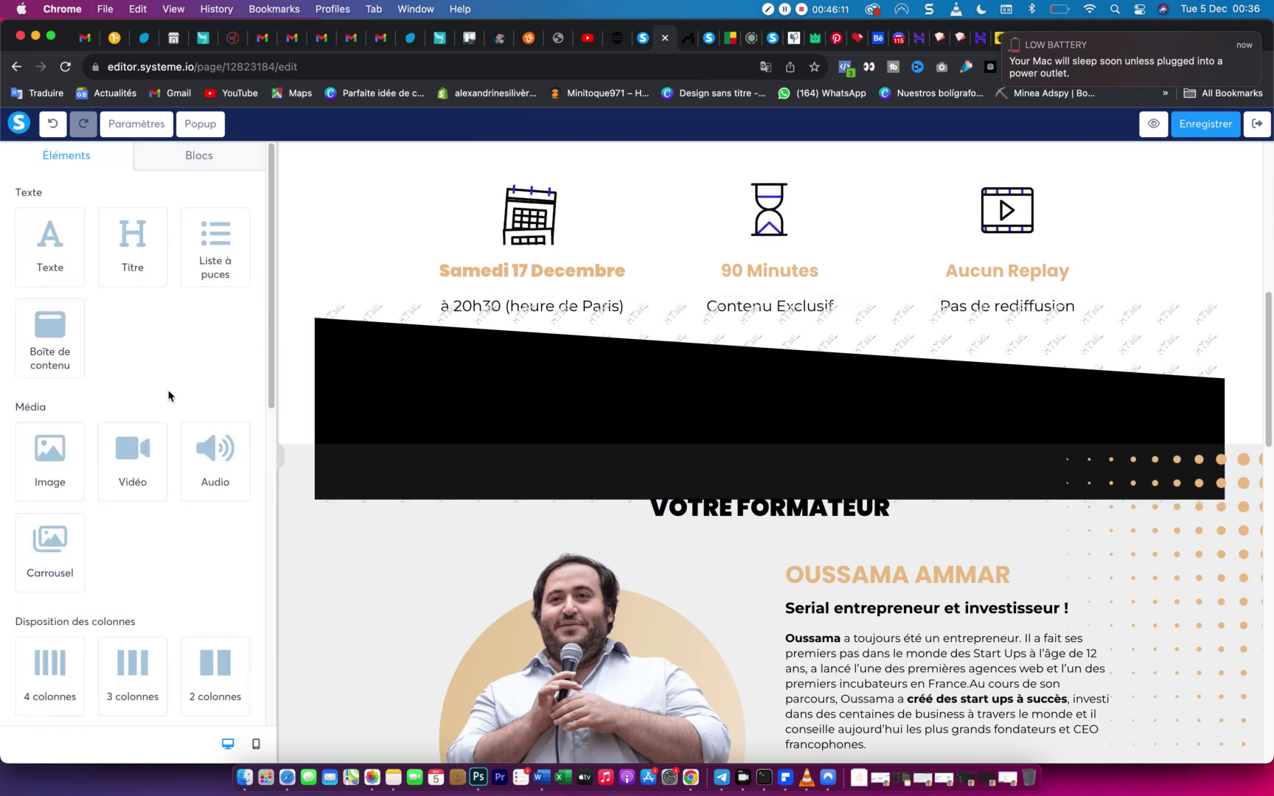
pyautogui.scroll(-2, 210, 469)
pyautogui.scroll(2, 210, 469)
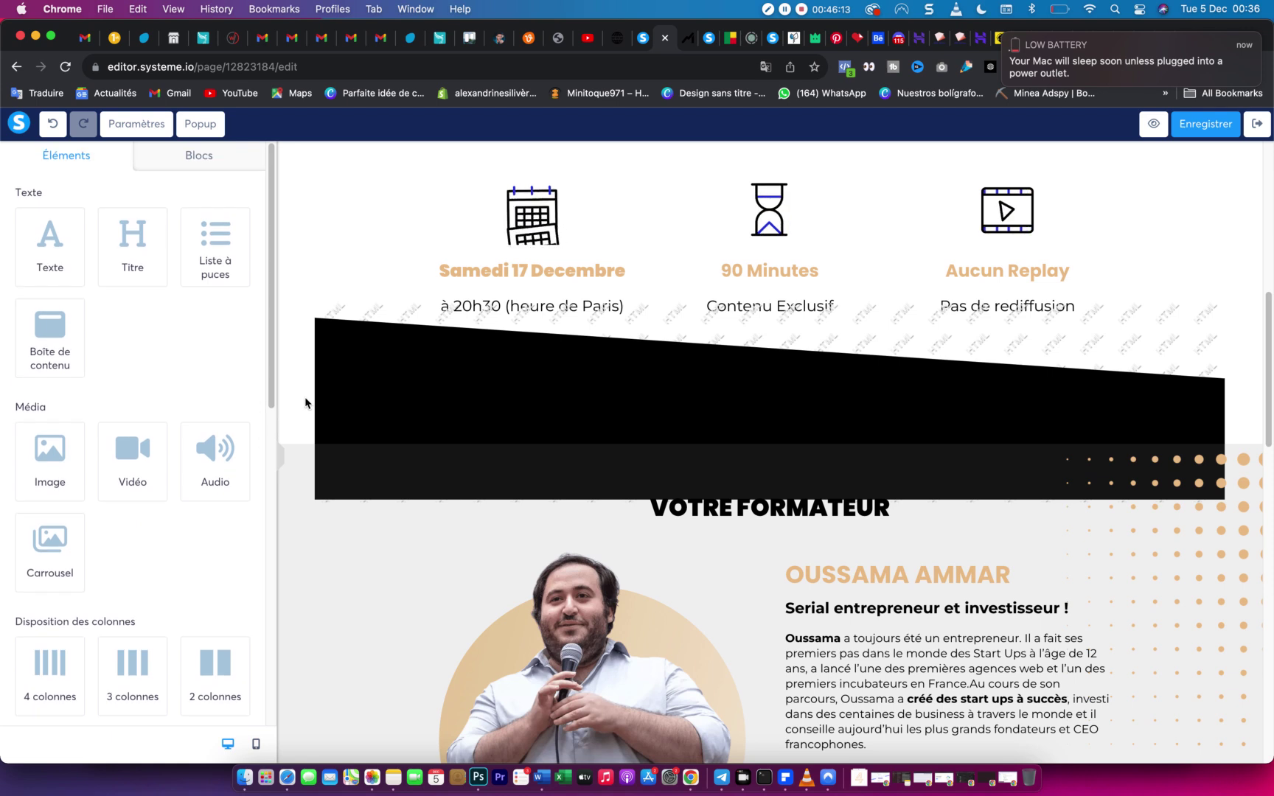
pyautogui.click(301, 413)
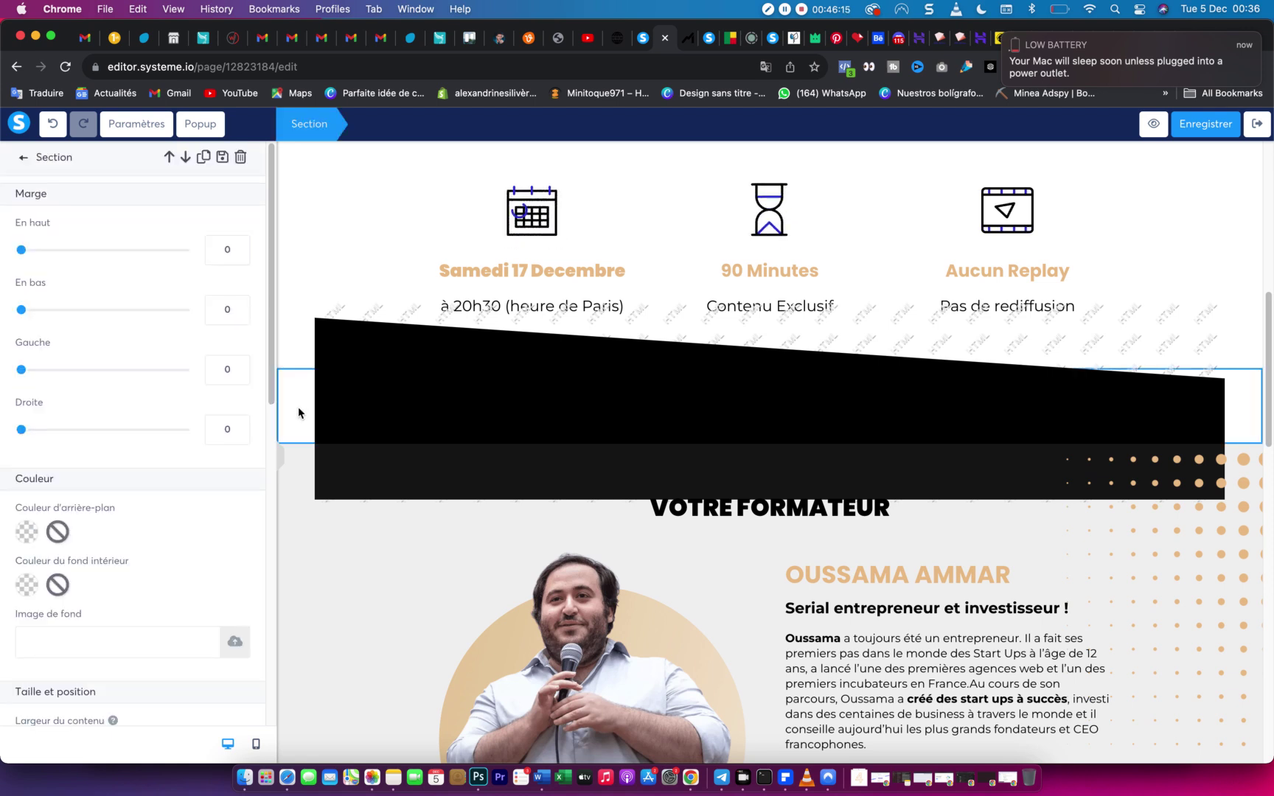
# Try top padding of 0 and 20 on the separator's section, and set it back to 40.
pyautogui.scroll(-6, 109, 515)
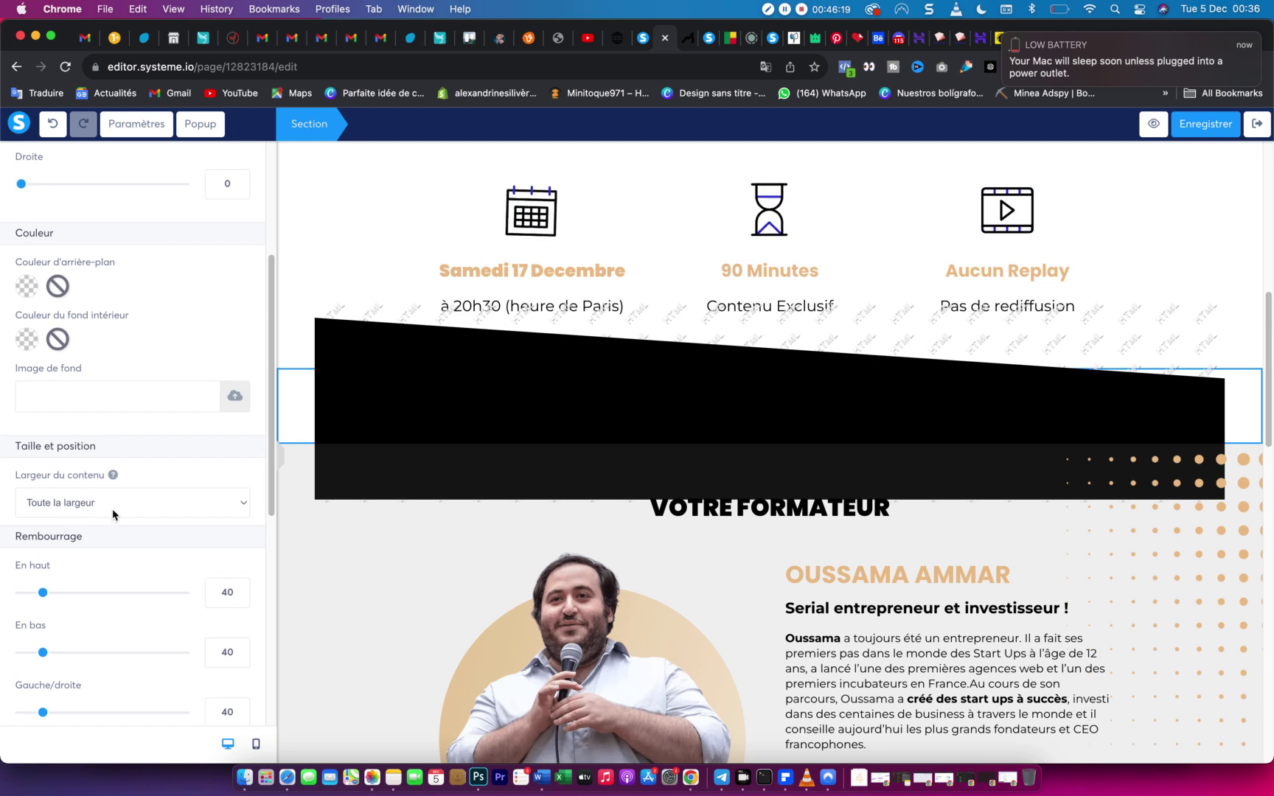
pyautogui.click(115, 514)
pyautogui.click(114, 506)
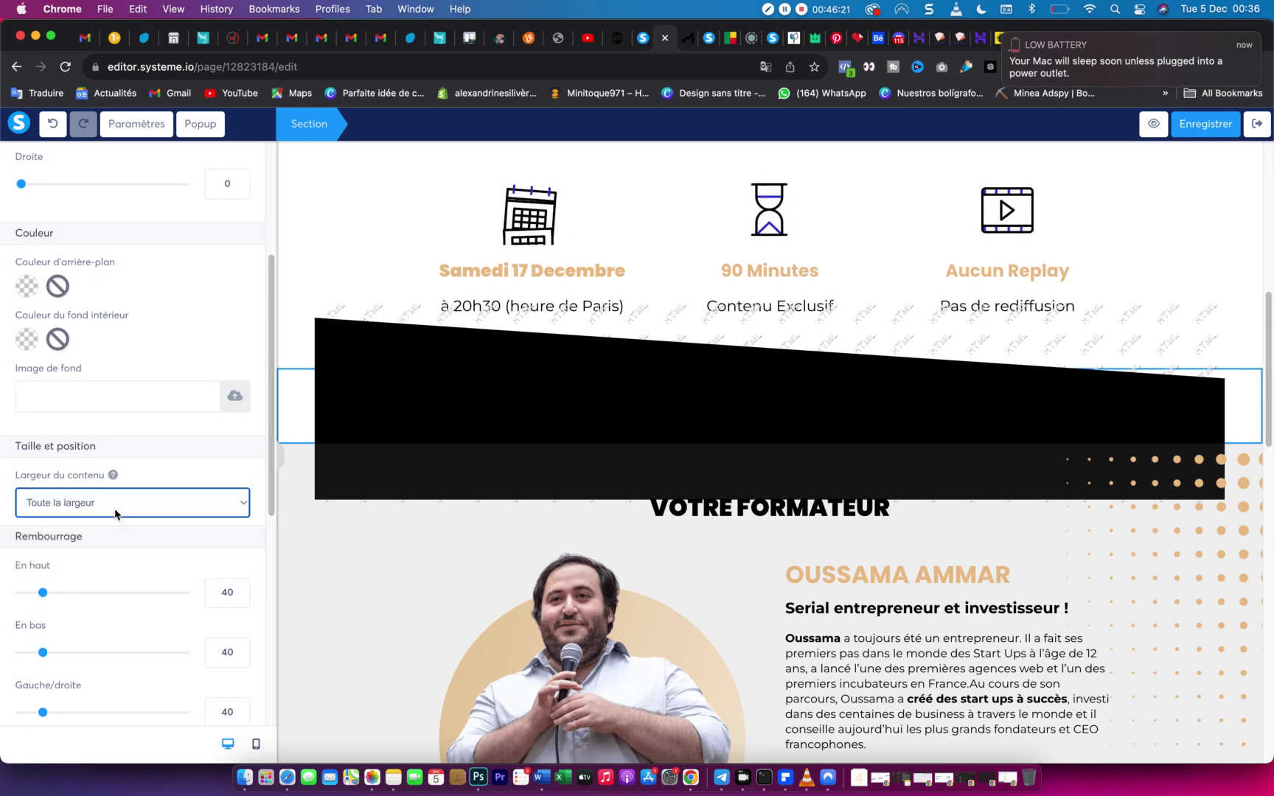
pyautogui.scroll(-2, 88, 570)
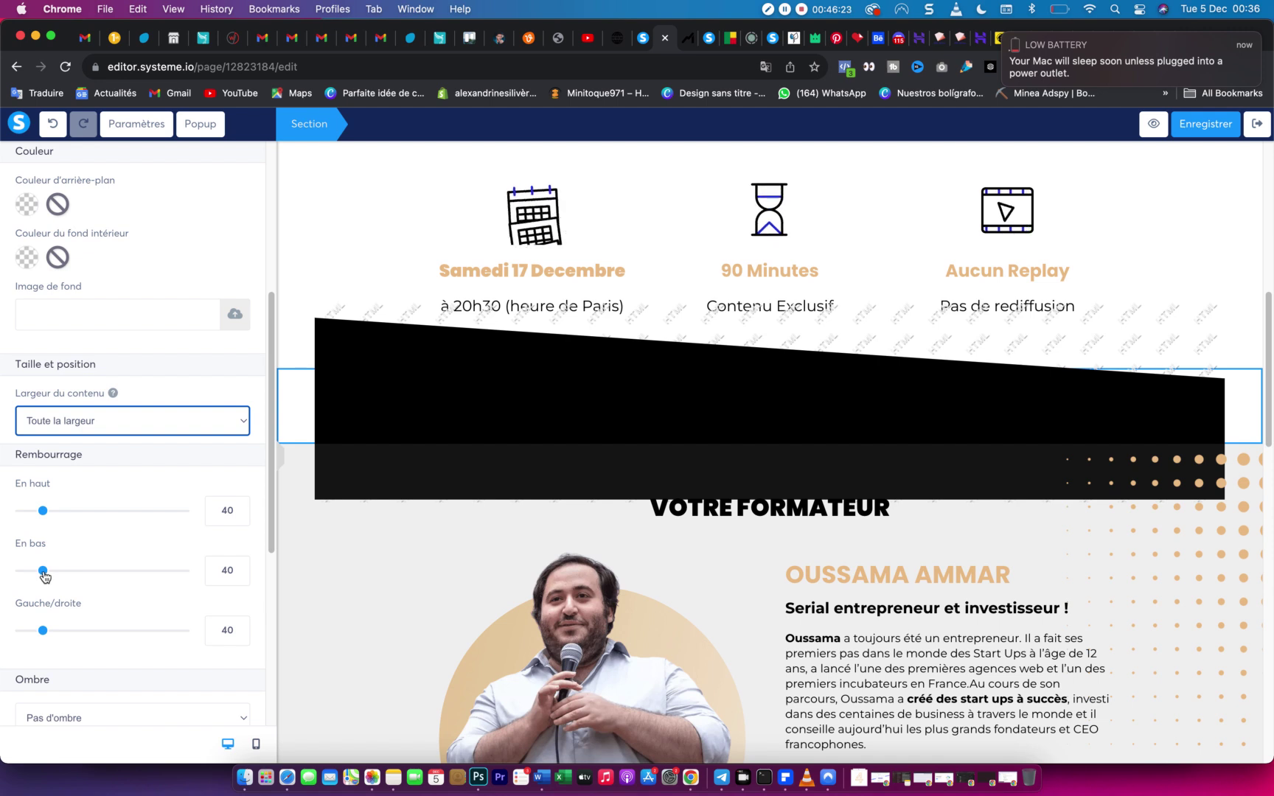
pyautogui.moveTo(45, 514); pyautogui.dragTo(7, 516)
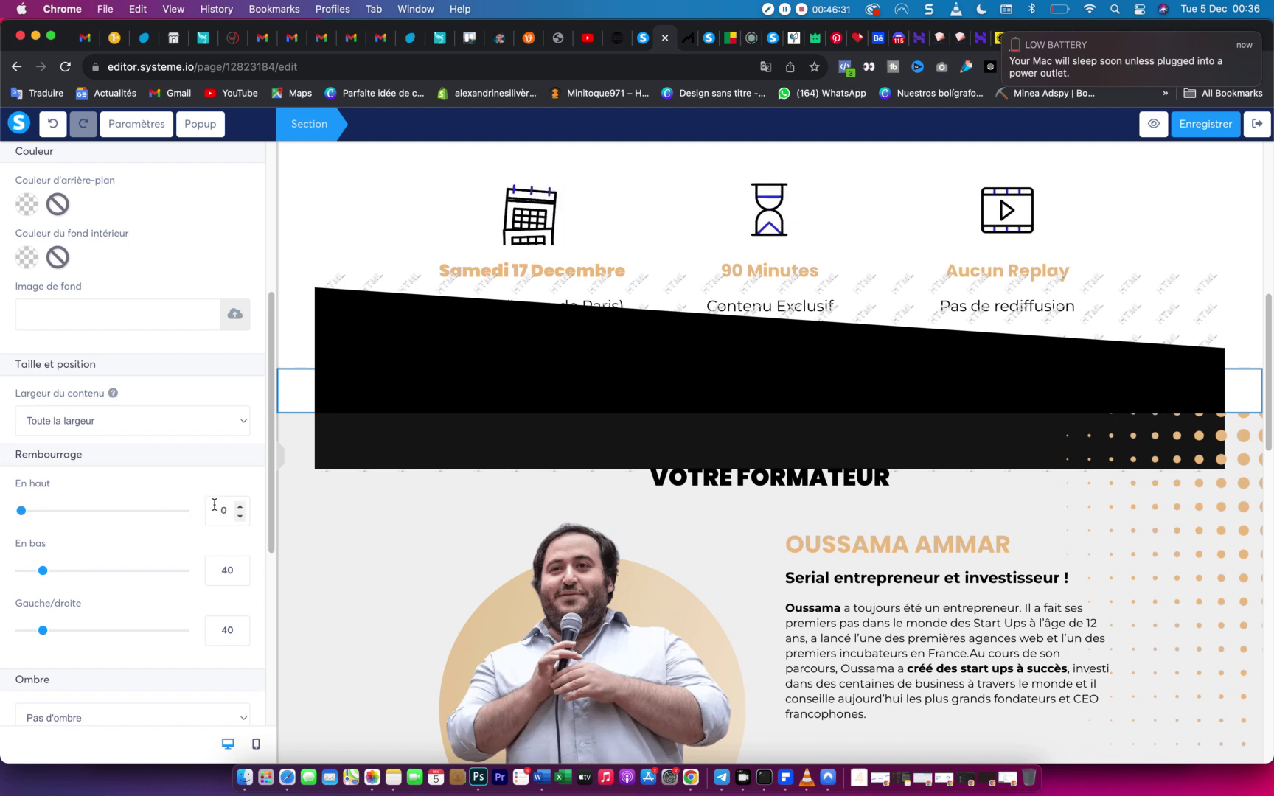
pyautogui.write('2')
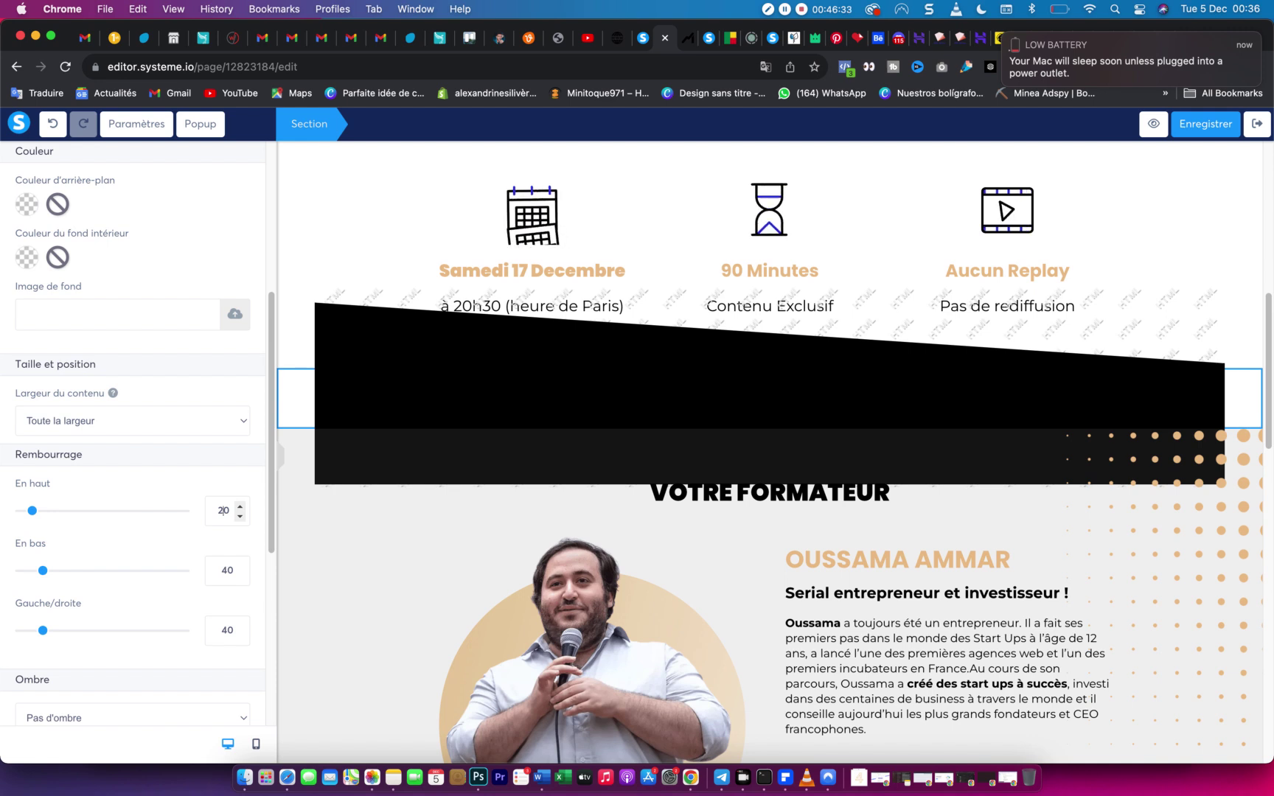
pyautogui.press('BackSpace')
pyautogui.write('40')
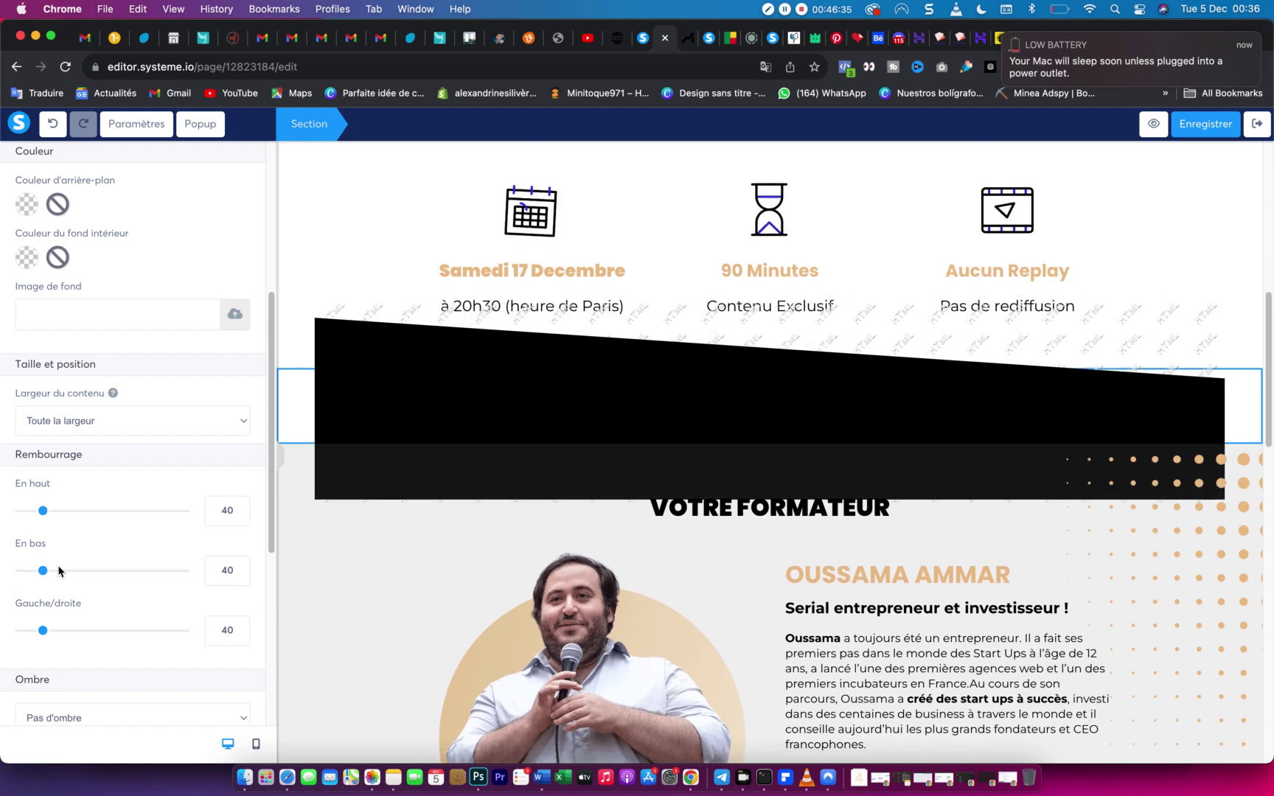
# Set the separator section's left/right padding and bottom padding to 0.
pyautogui.moveTo(44, 633); pyautogui.dragTo(6, 637)
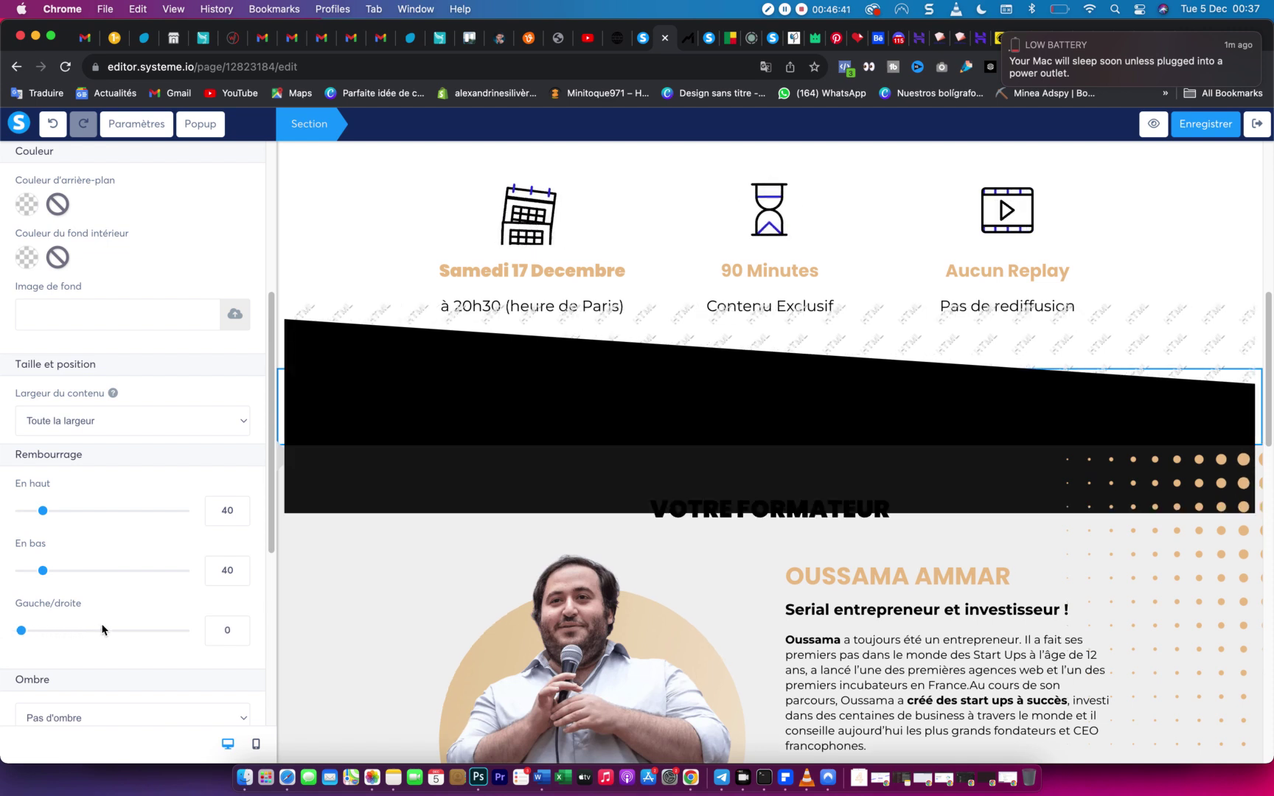
pyautogui.click(242, 640)
pyautogui.click(243, 641)
pyautogui.moveTo(42, 573); pyautogui.dragTo(3, 575)
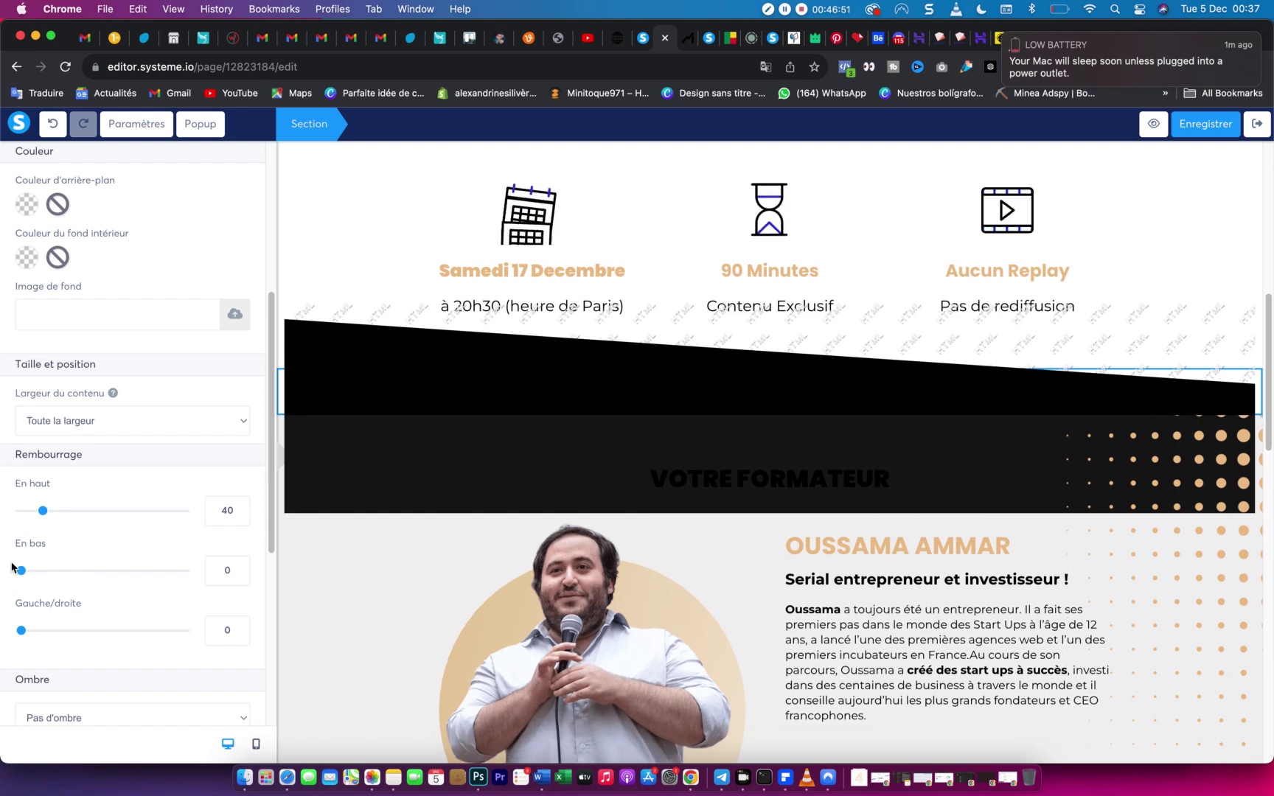
pyautogui.scroll(5, 75, 455)
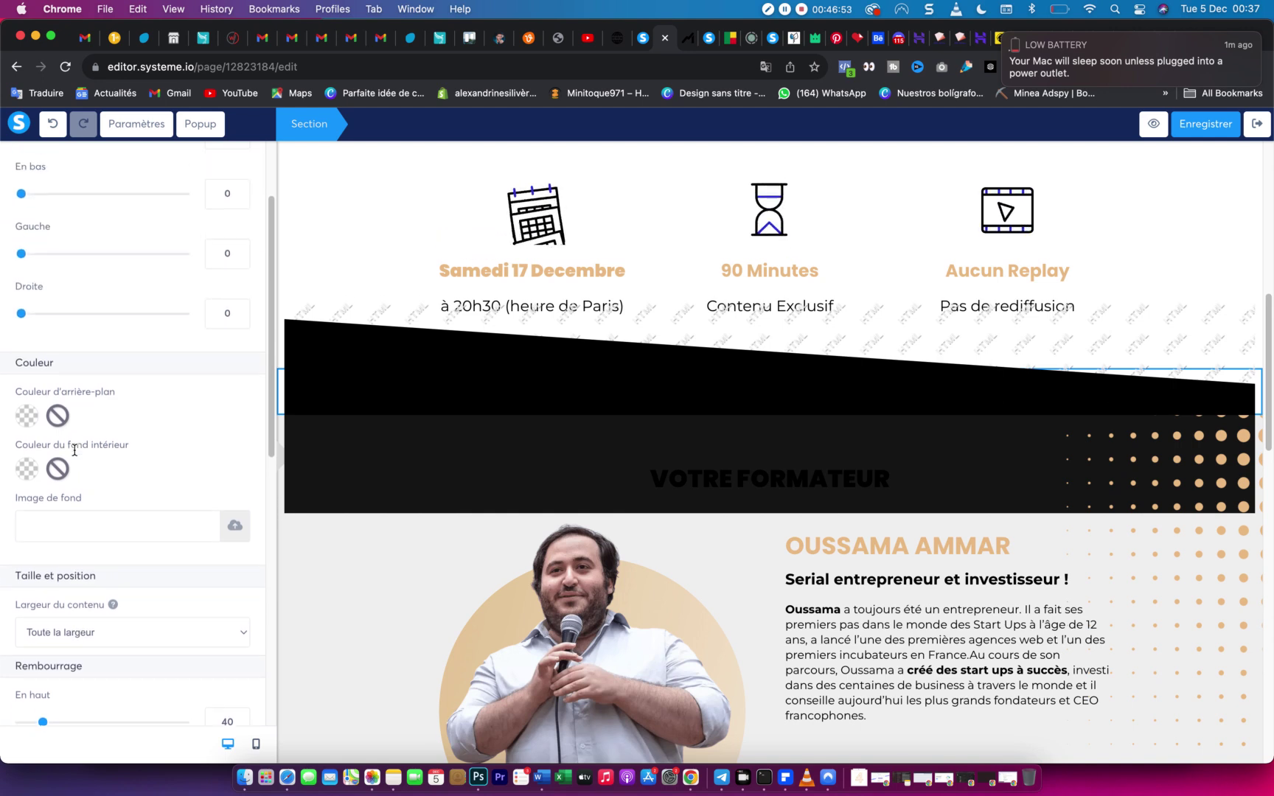
pyautogui.scroll(1, 75, 455)
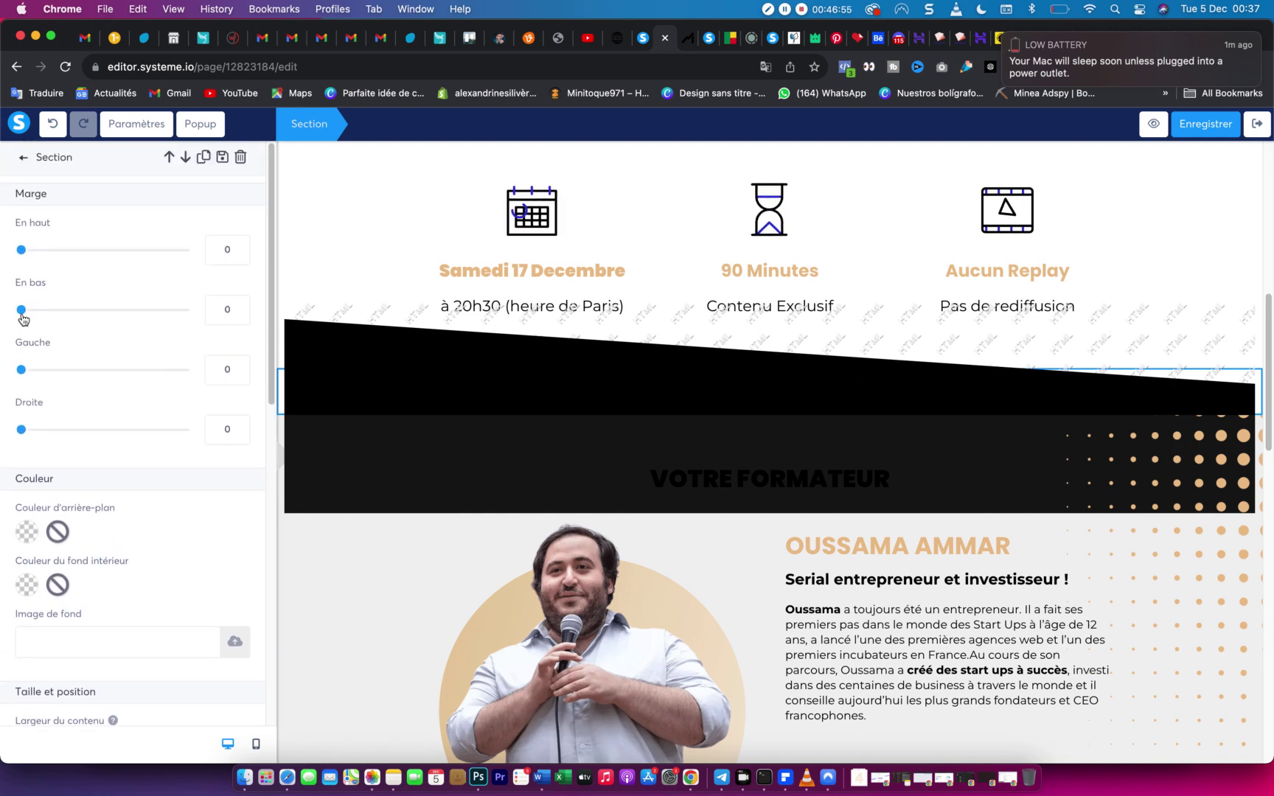
# Set the separator section's left and right margins to -40.
pyautogui.scroll(-2, 24, 346)
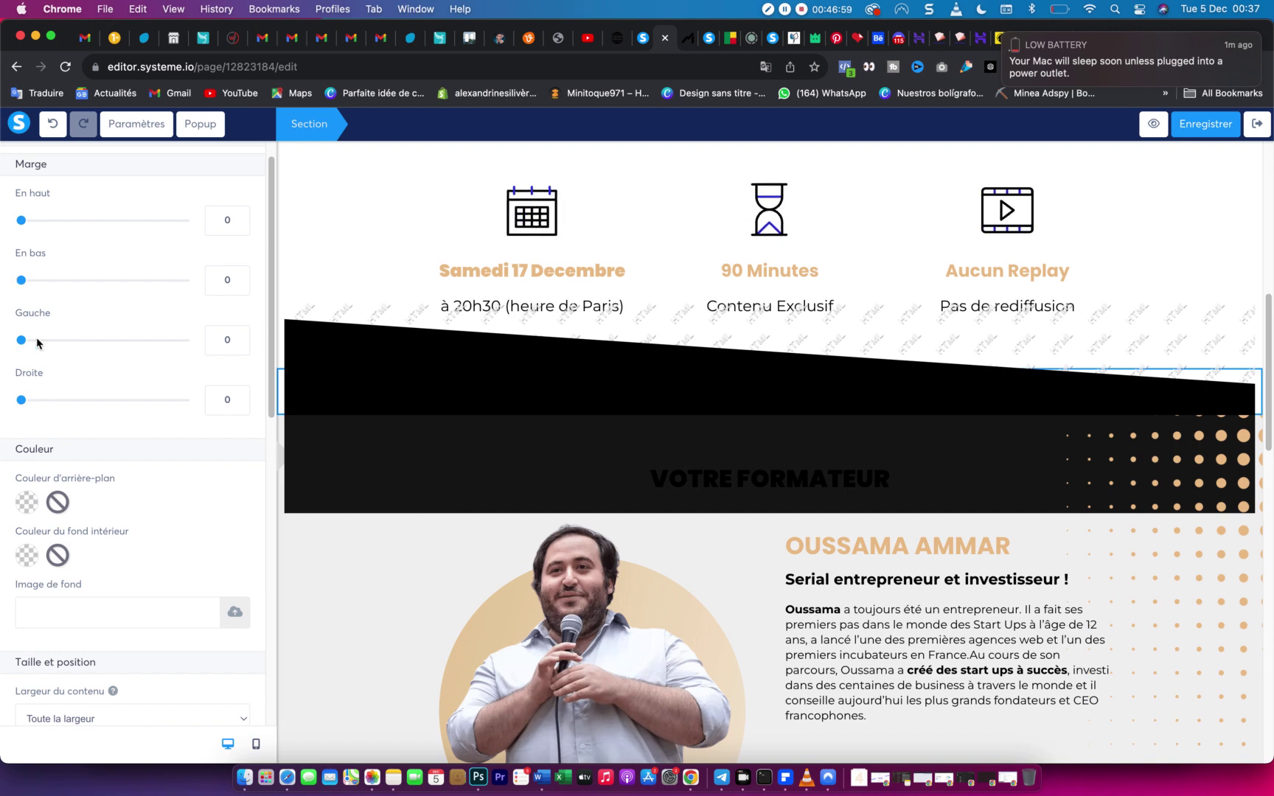
pyautogui.doubleClick(240, 345)
pyautogui.doubleClick(240, 345)
pyautogui.doubleClick(240, 345)
pyautogui.click(240, 345)
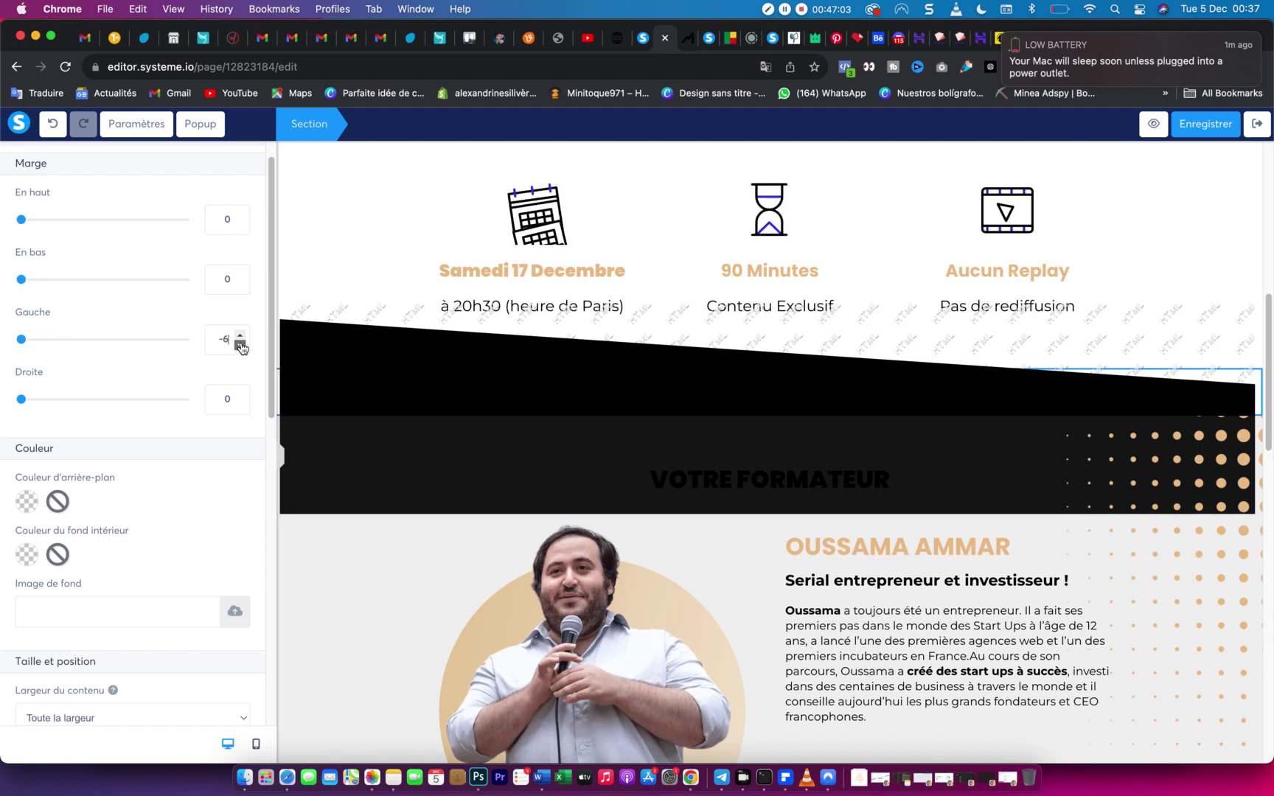
pyautogui.doubleClick(240, 345)
pyautogui.doubleClick(241, 345)
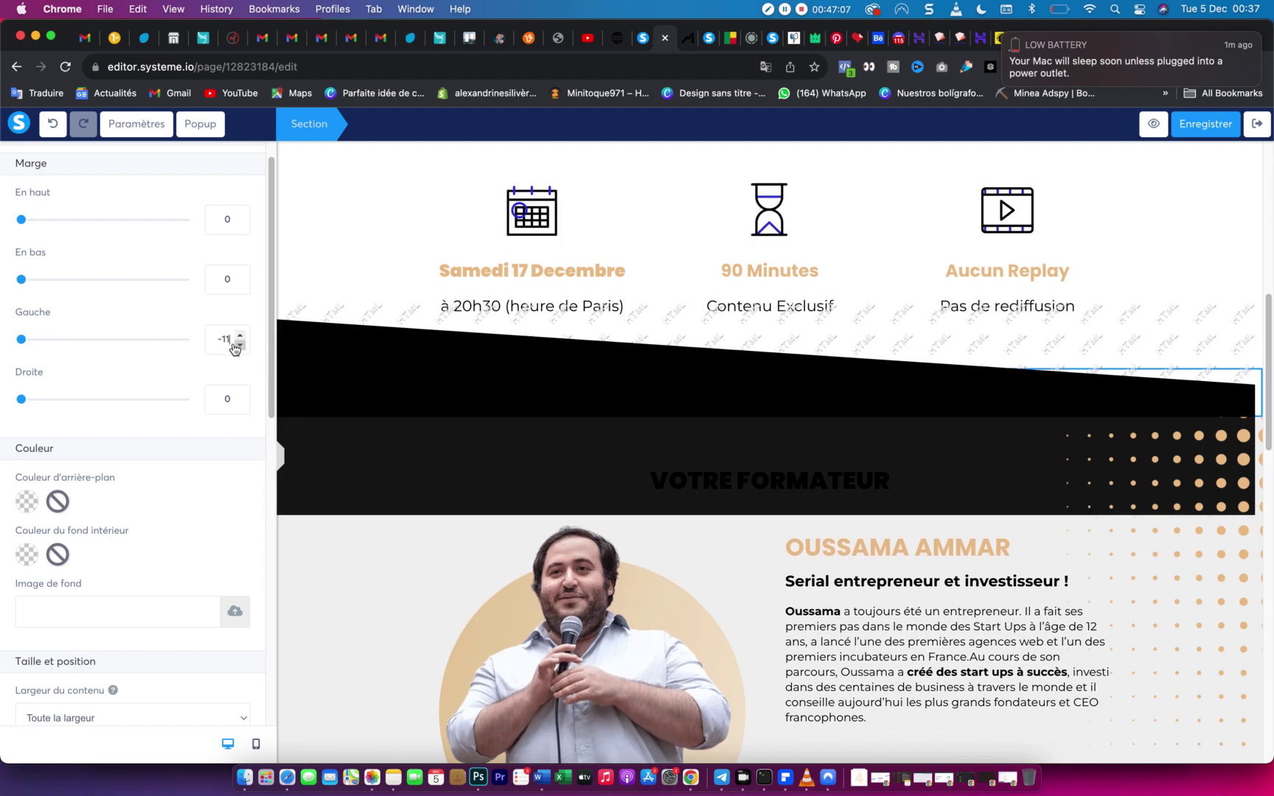
pyautogui.doubleClick(229, 339)
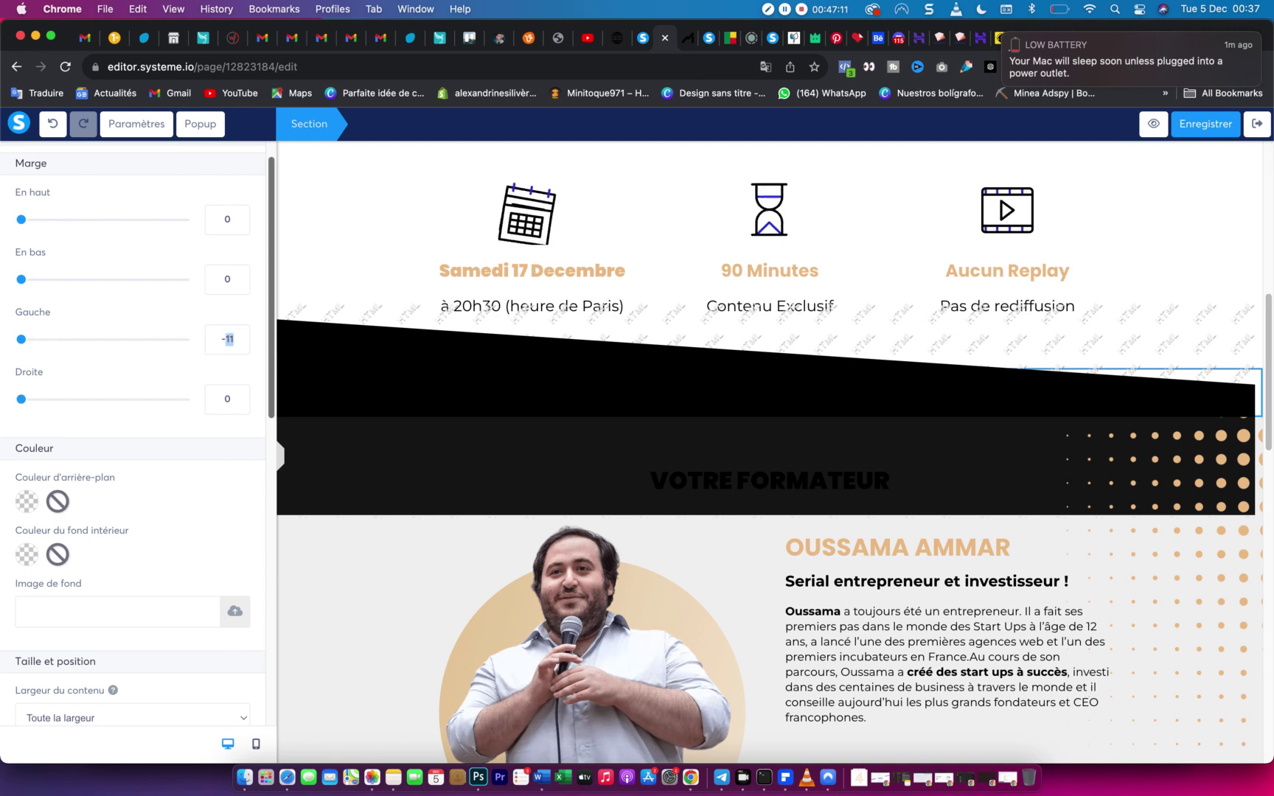
pyautogui.write('40')
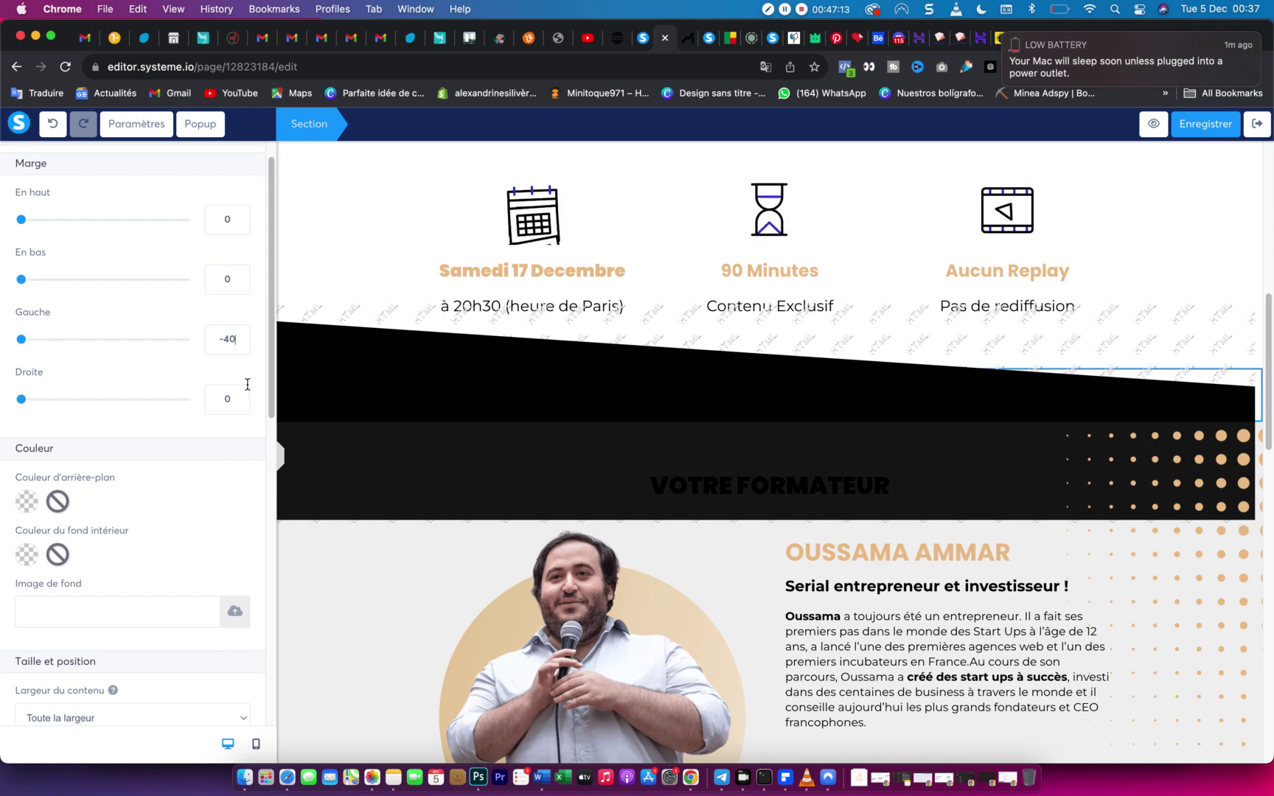
pyautogui.doubleClick(214, 341)
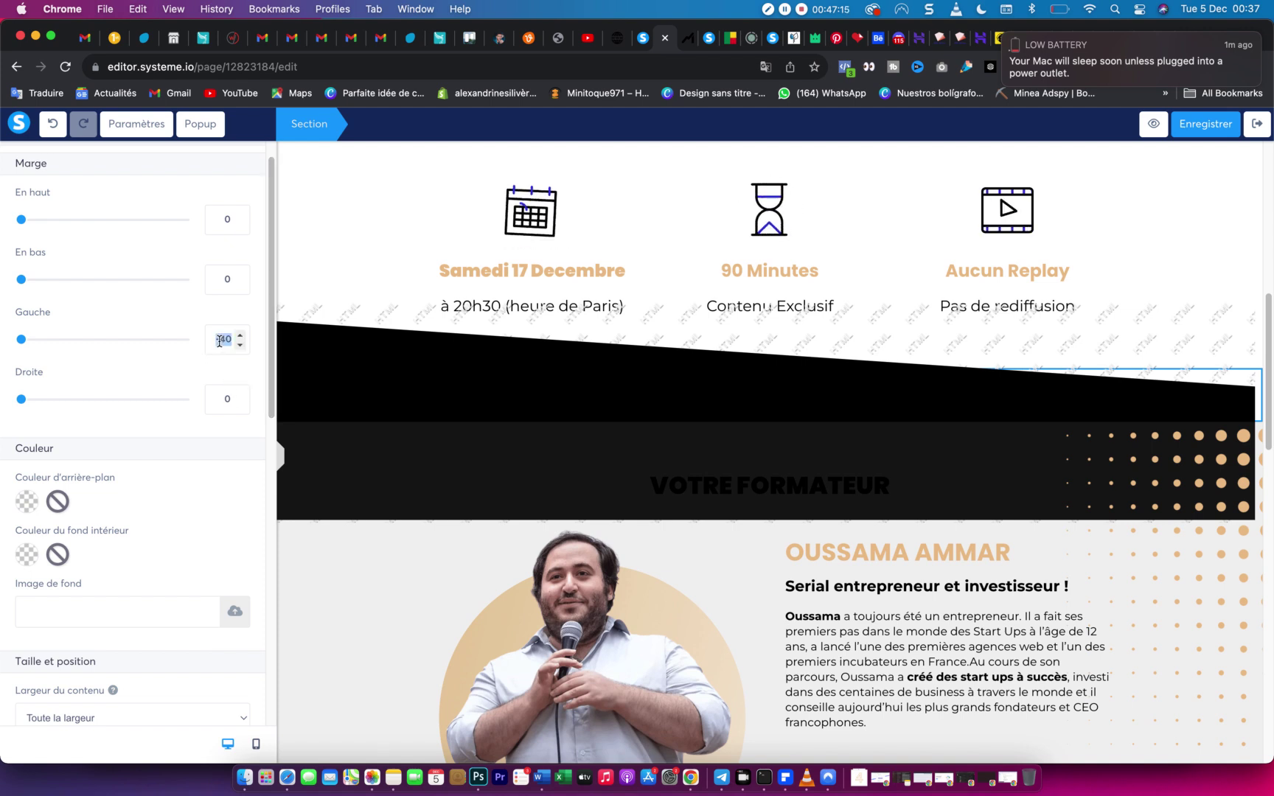
pyautogui.doubleClick(223, 398)
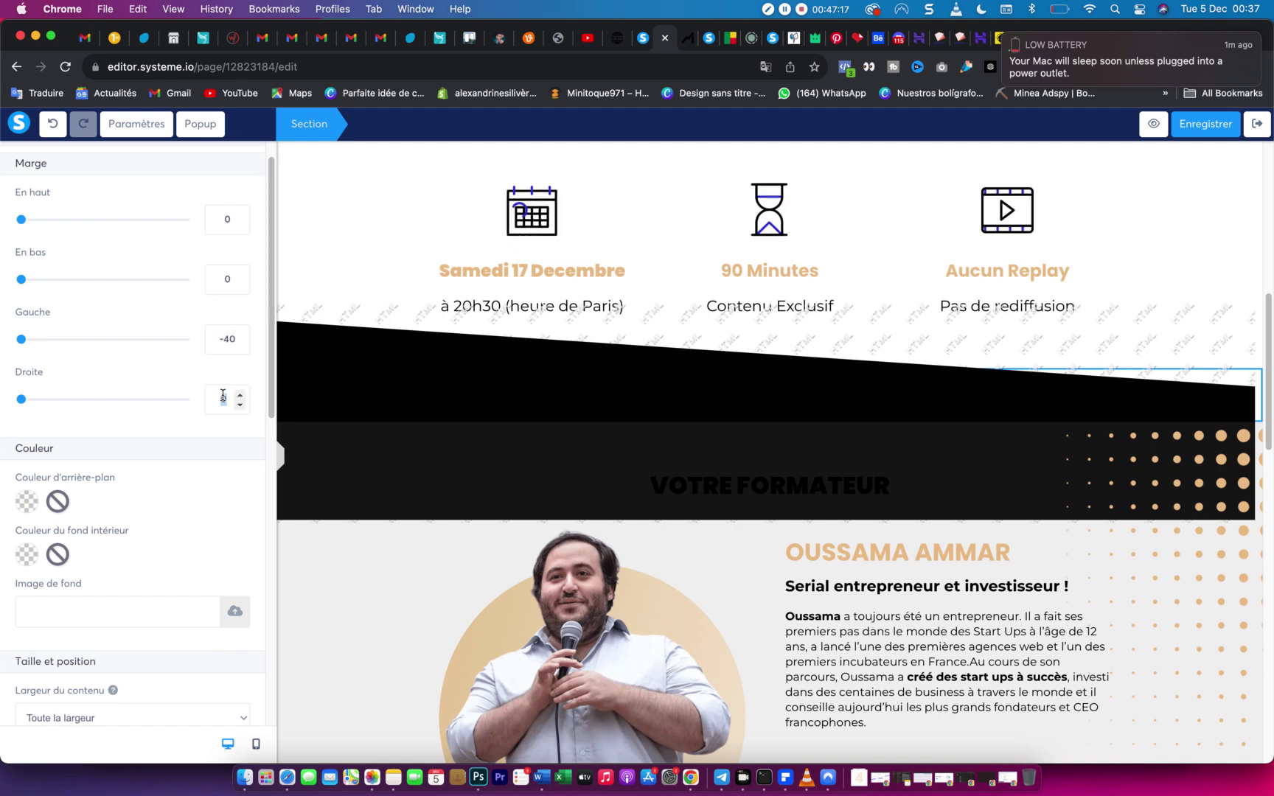
pyautogui.write('-40')
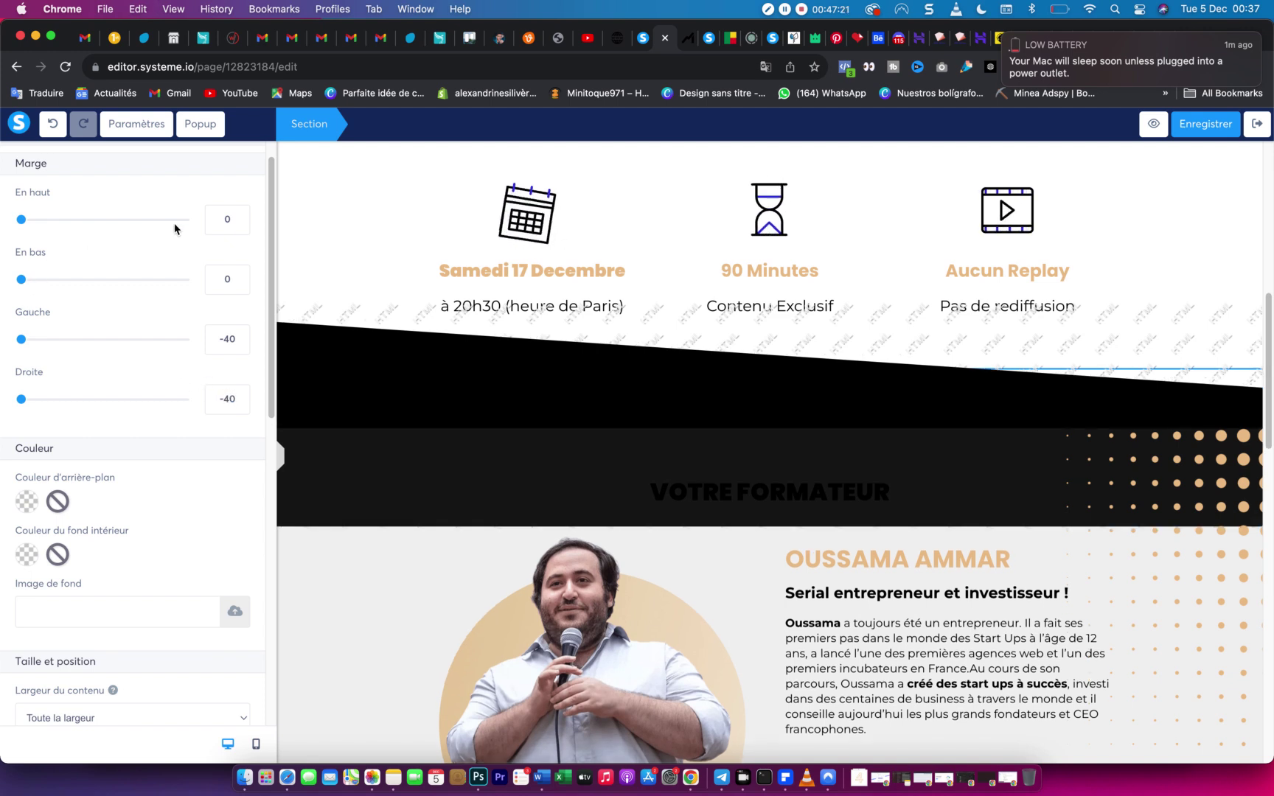
# Copy the hex code 9B9B9B from the background color of the "Votre formateur" section.
pyautogui.click(378, 612)
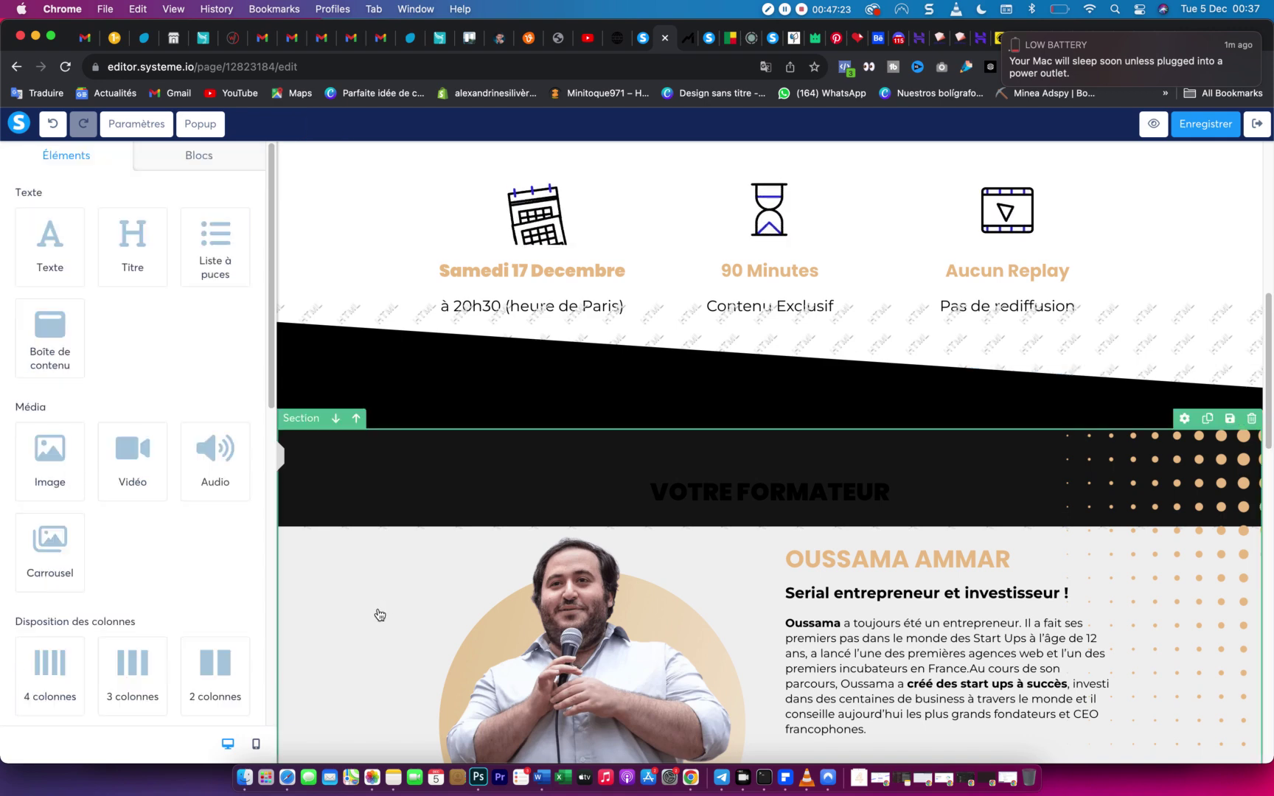
pyautogui.click(378, 618)
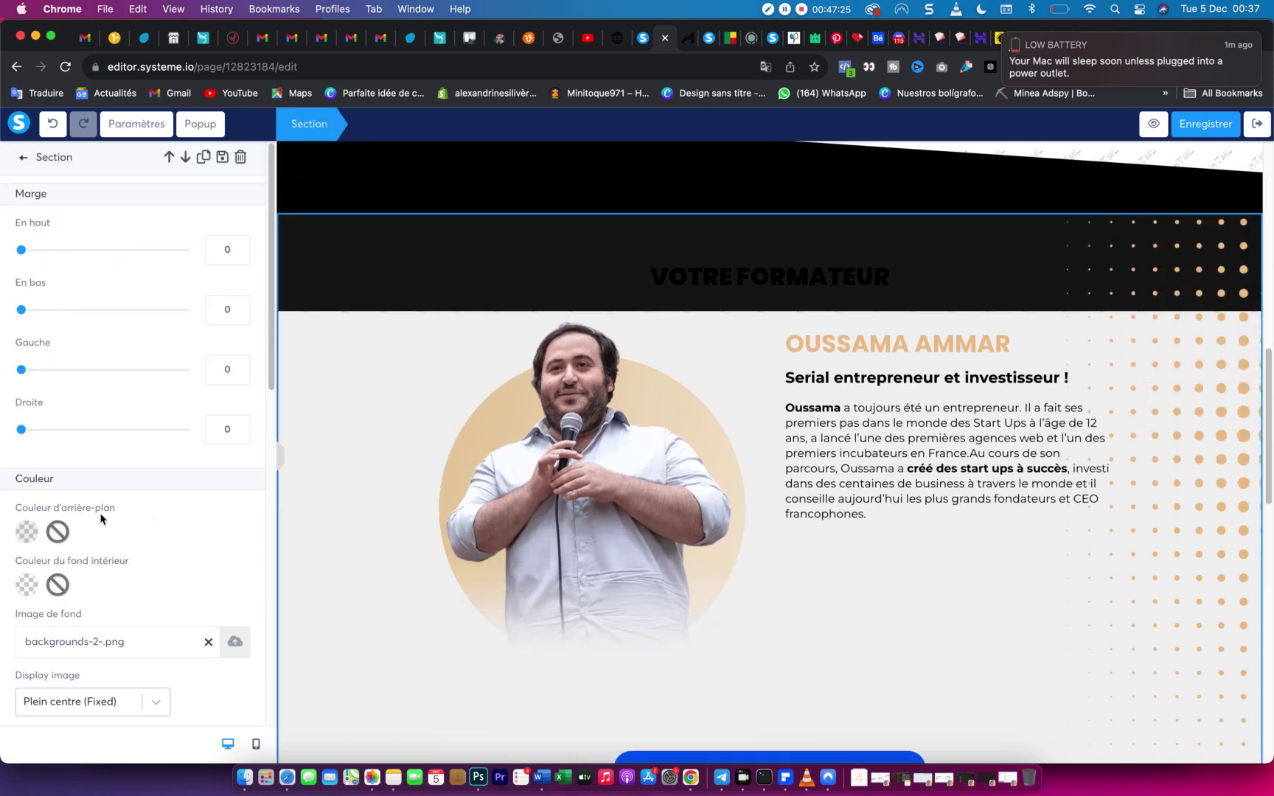
pyautogui.click(22, 537)
pyautogui.doubleClick(109, 544)
pyautogui.press('super+c')
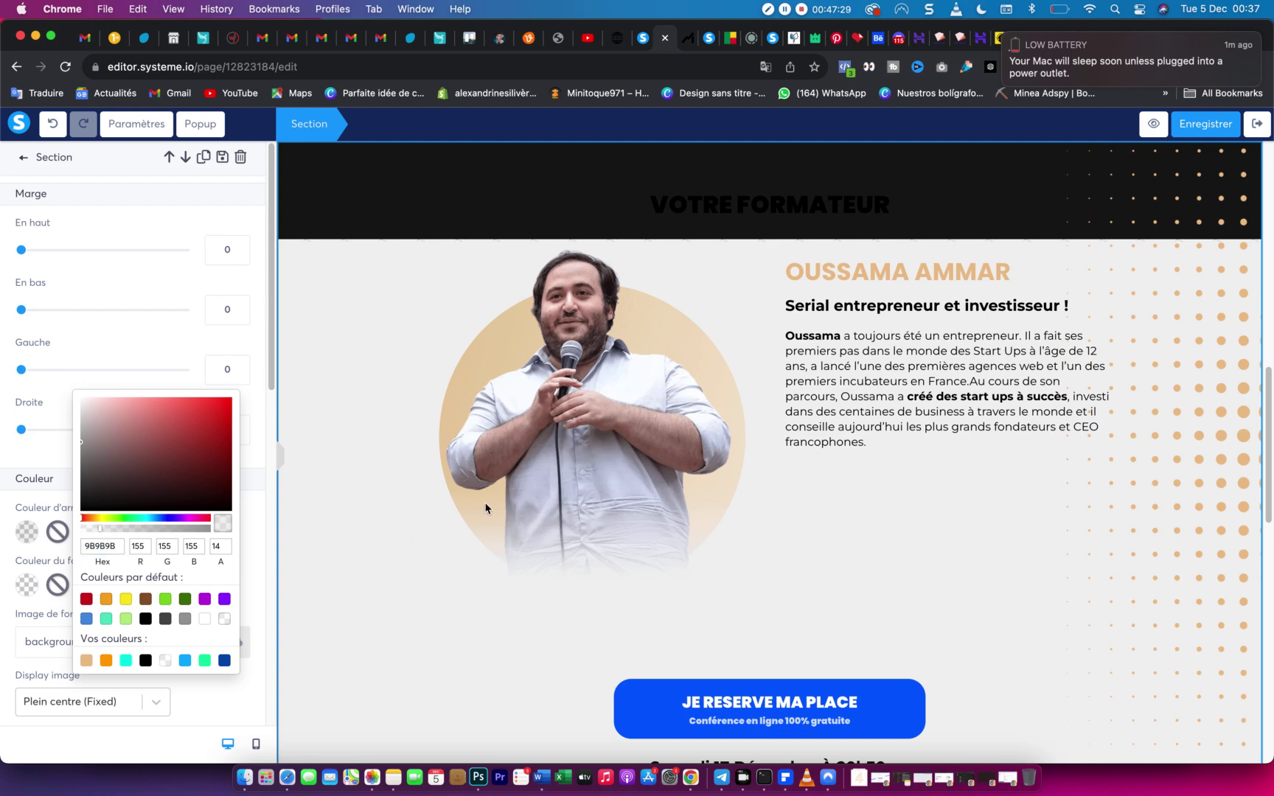
pyautogui.click(484, 506)
# Replace the path's fill color in the separator's SVG code with #9B9B9B and save the code.
pyautogui.scroll(3, 523, 413)
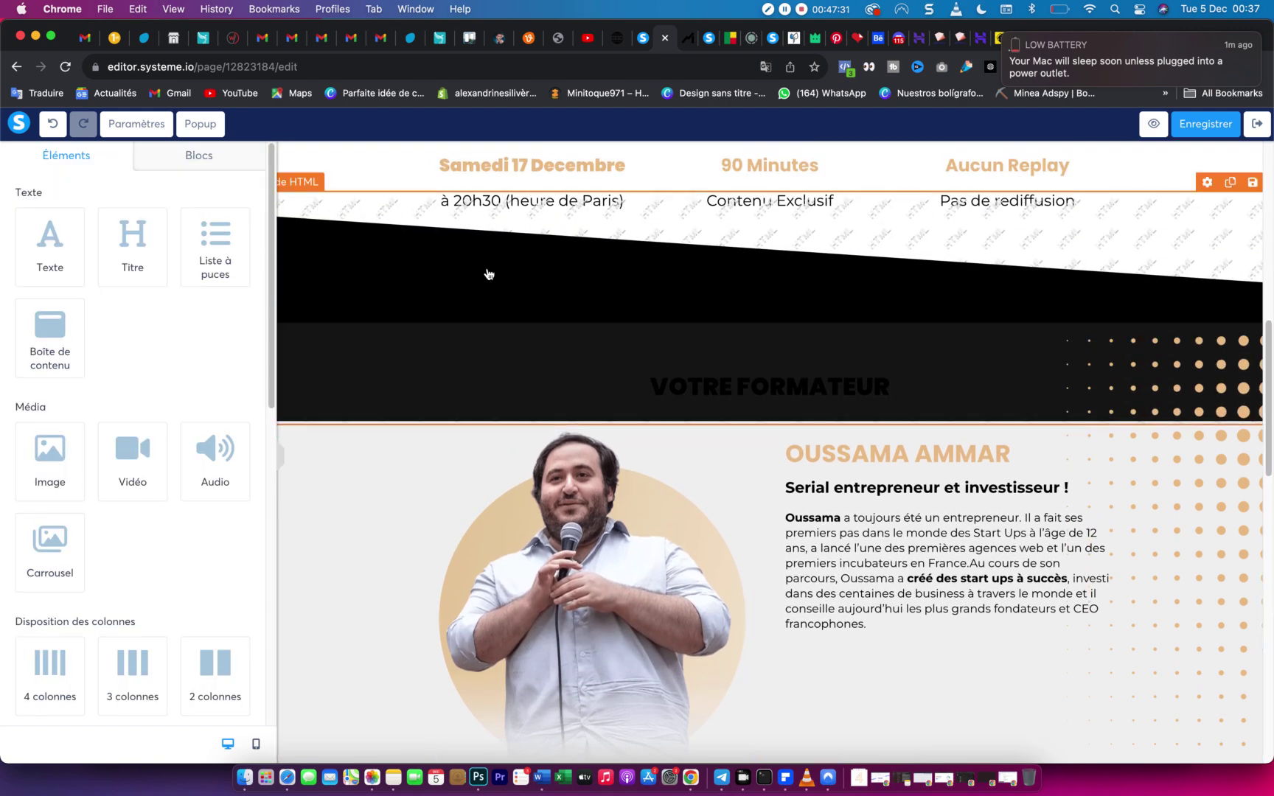
pyautogui.click(489, 272)
pyautogui.click(59, 239)
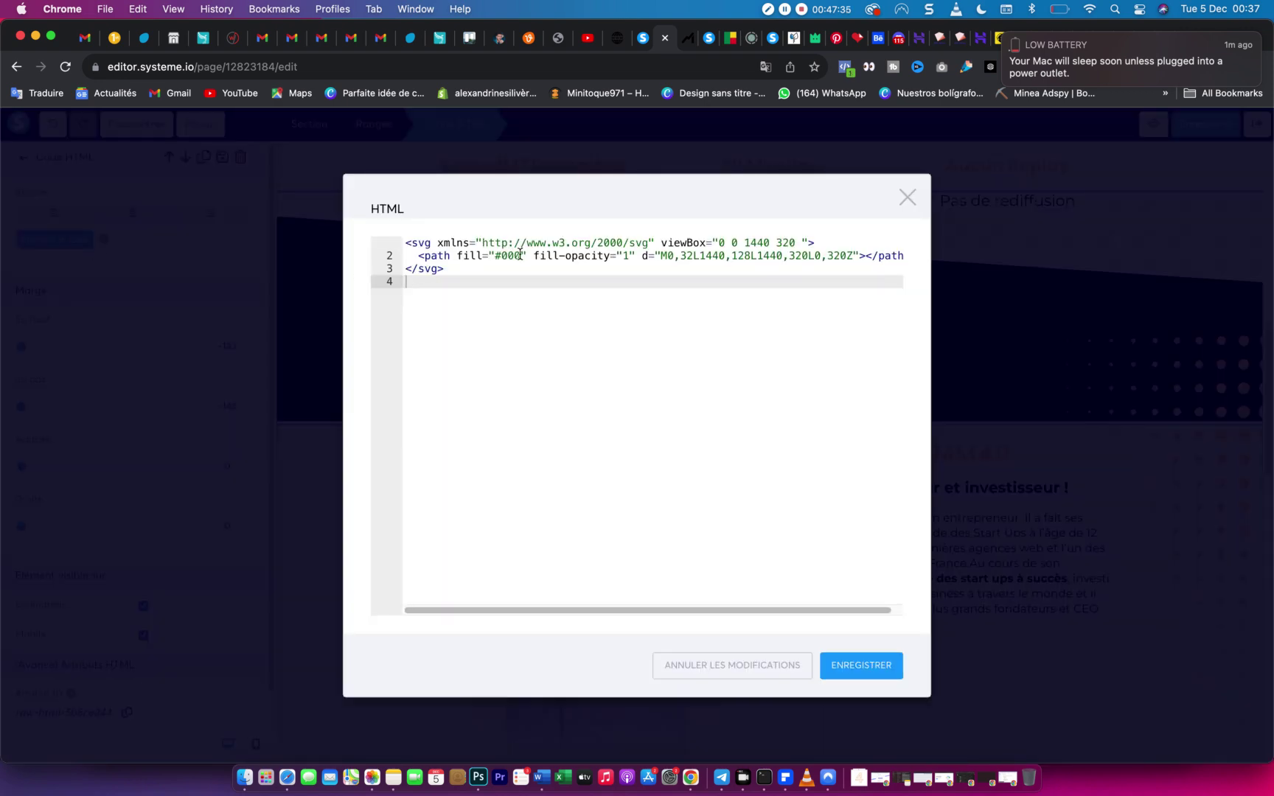
pyautogui.moveTo(520, 255); pyautogui.dragTo(502, 256)
pyautogui.press('super+v')
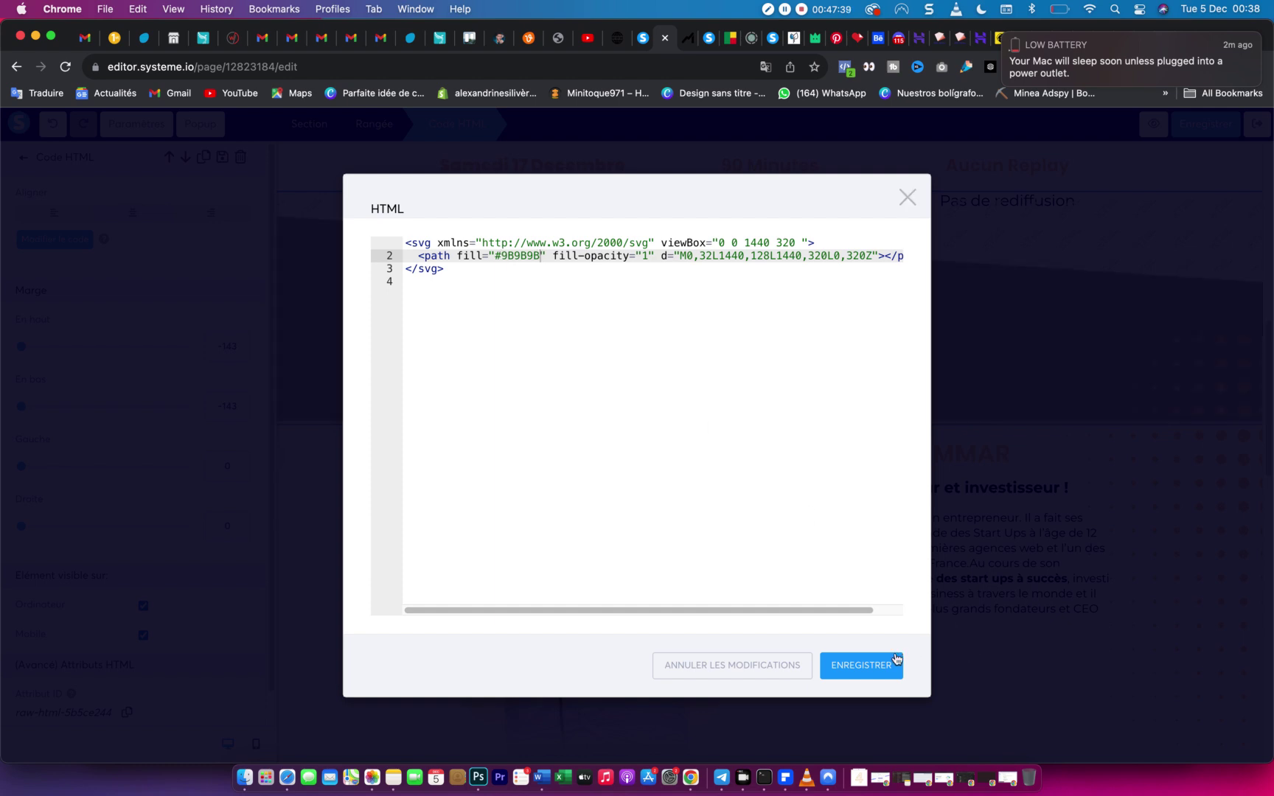
pyautogui.click(896, 658)
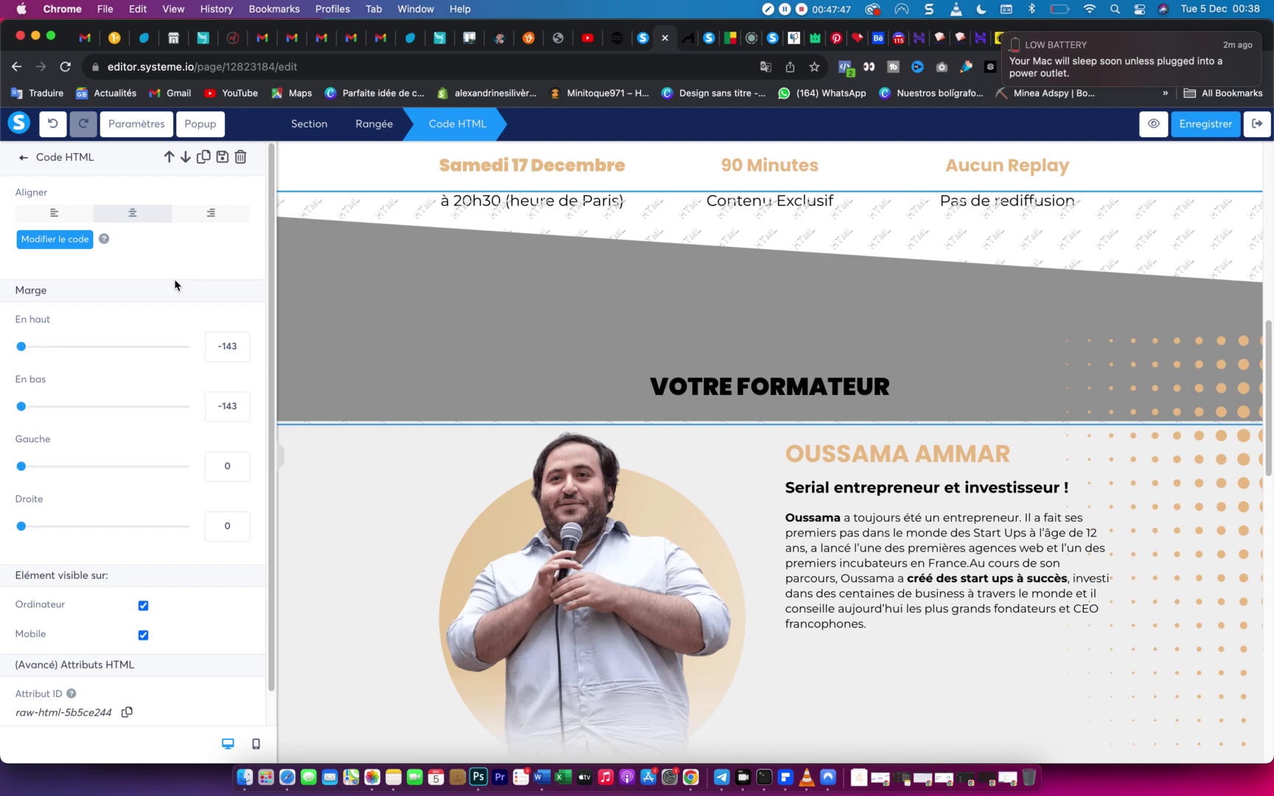
# Try a fill-opacity of 0 in the separator's SVG code and save the code.
pyautogui.click(66, 245)
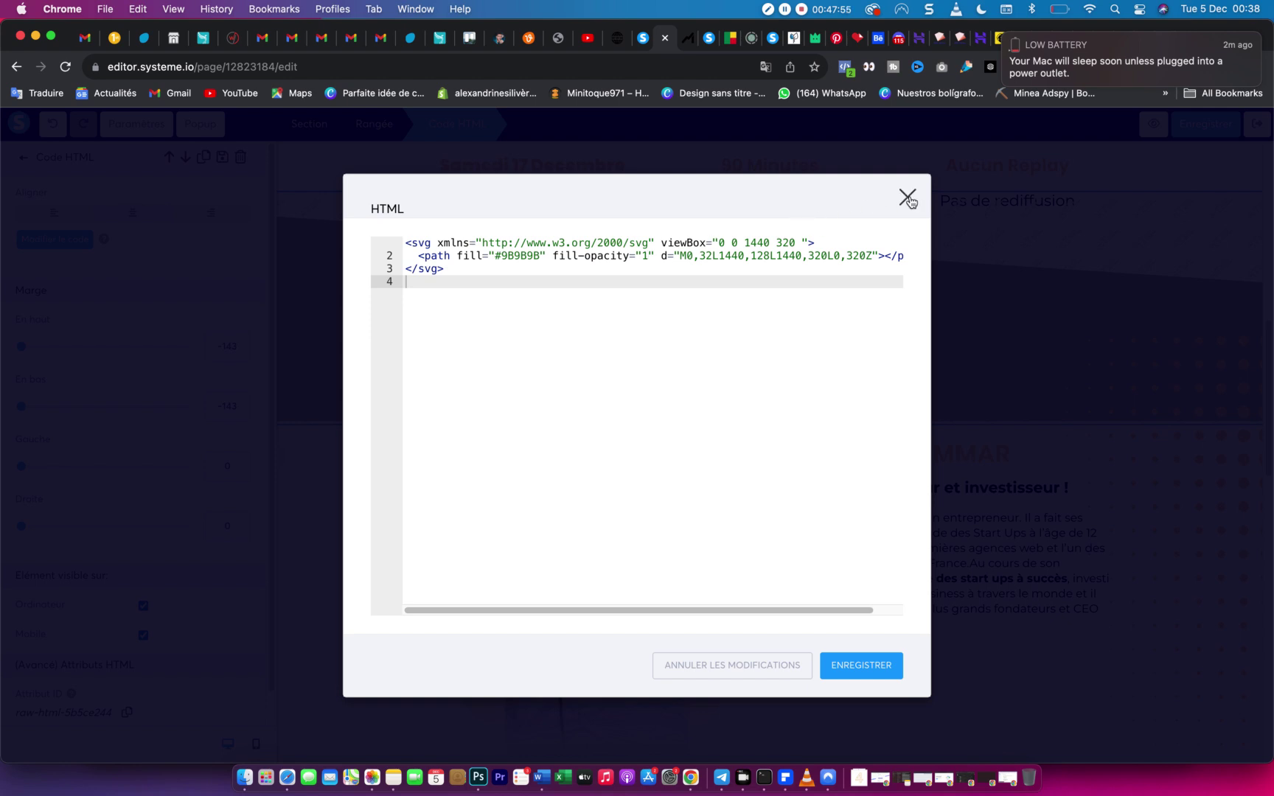
pyautogui.click(646, 256)
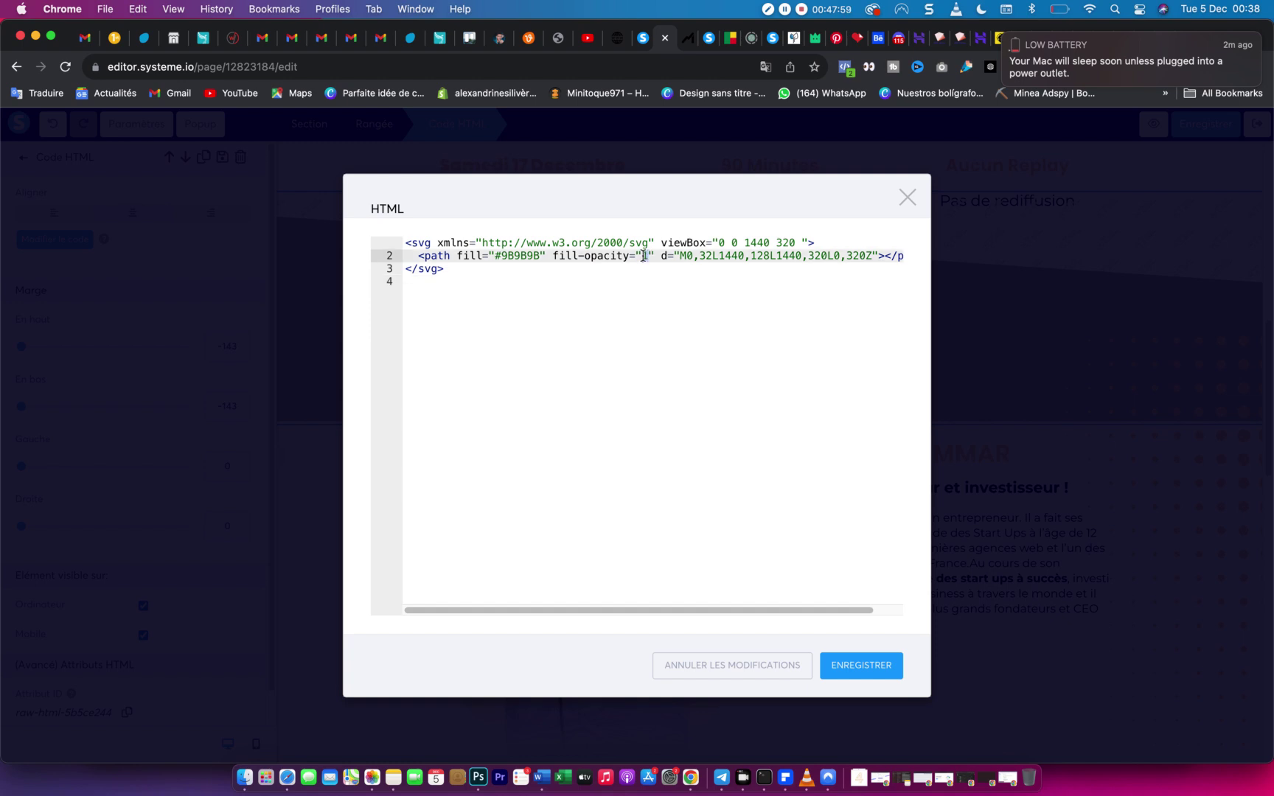
pyautogui.write('0')
pyautogui.click(547, 318)
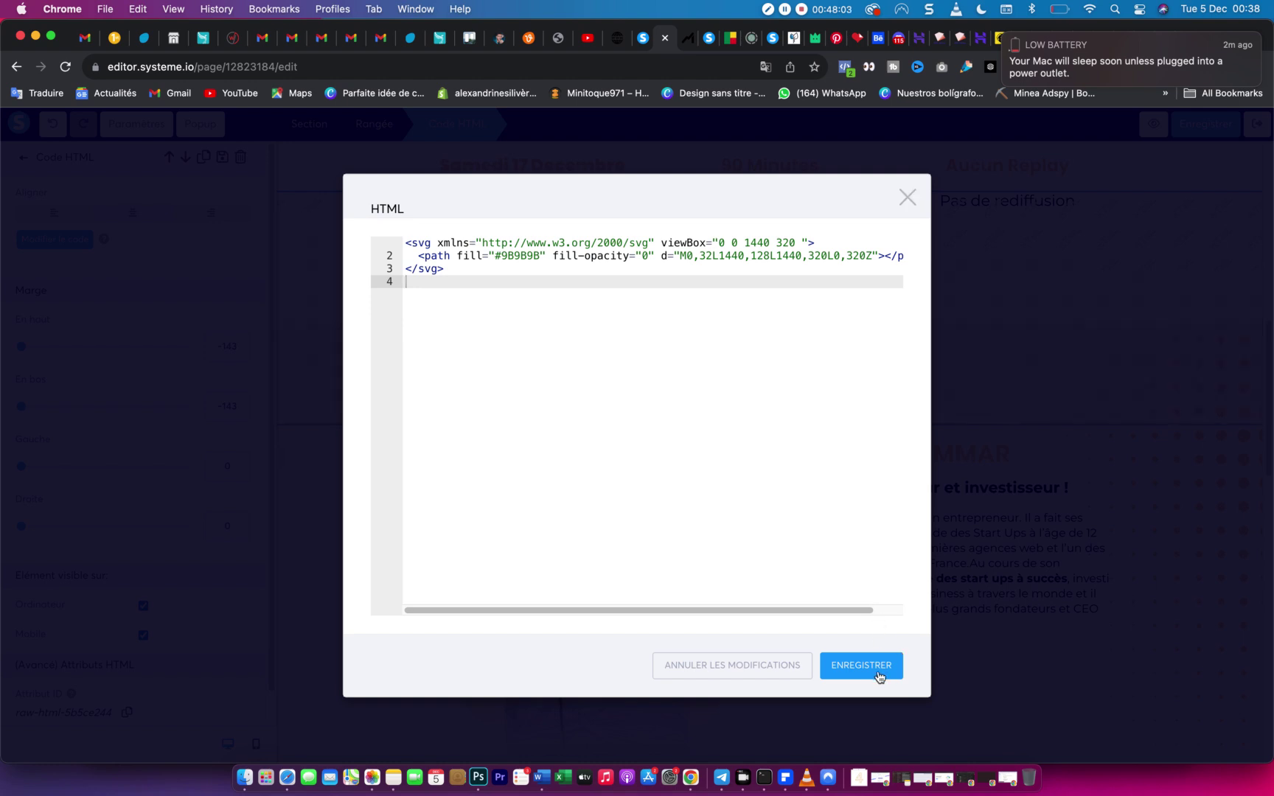
pyautogui.click(879, 675)
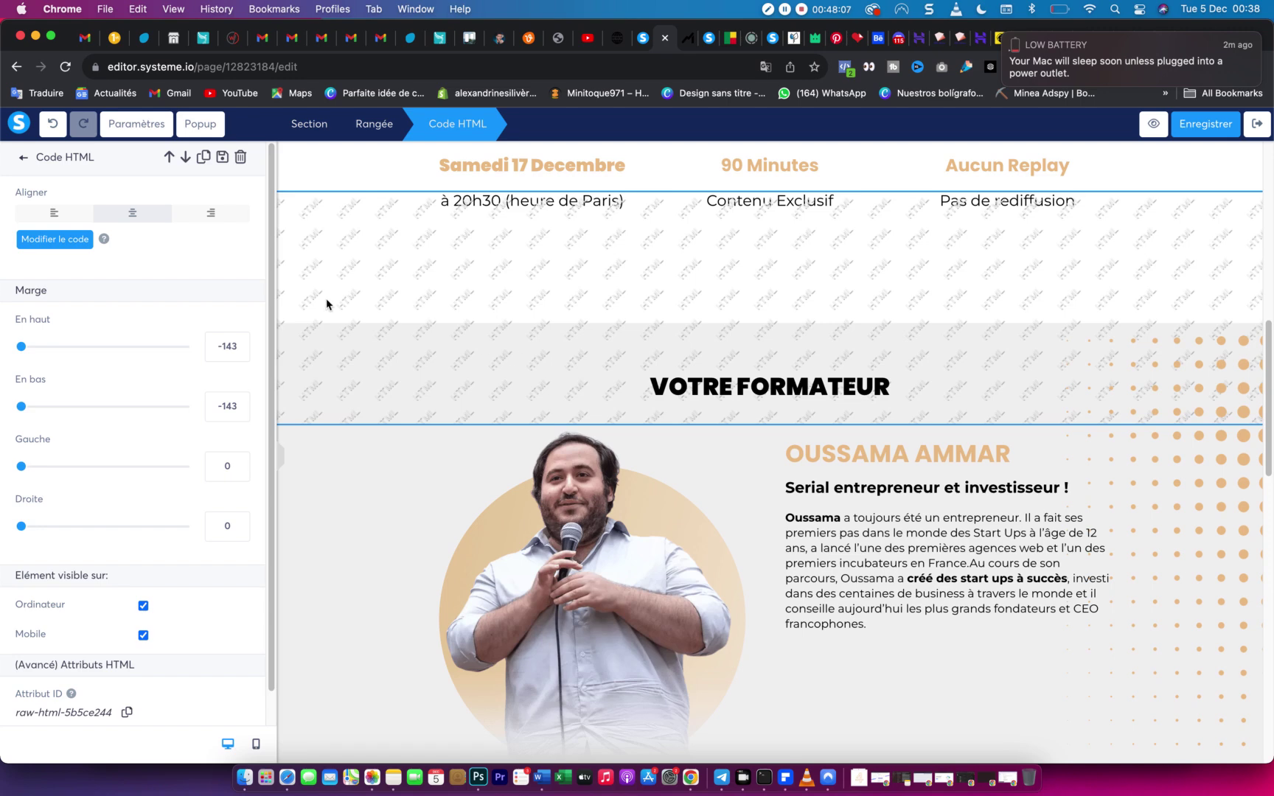
# Set the fill-opacity in the separator's SVG code to 0,5, and save the code and the page.
pyautogui.click(56, 240)
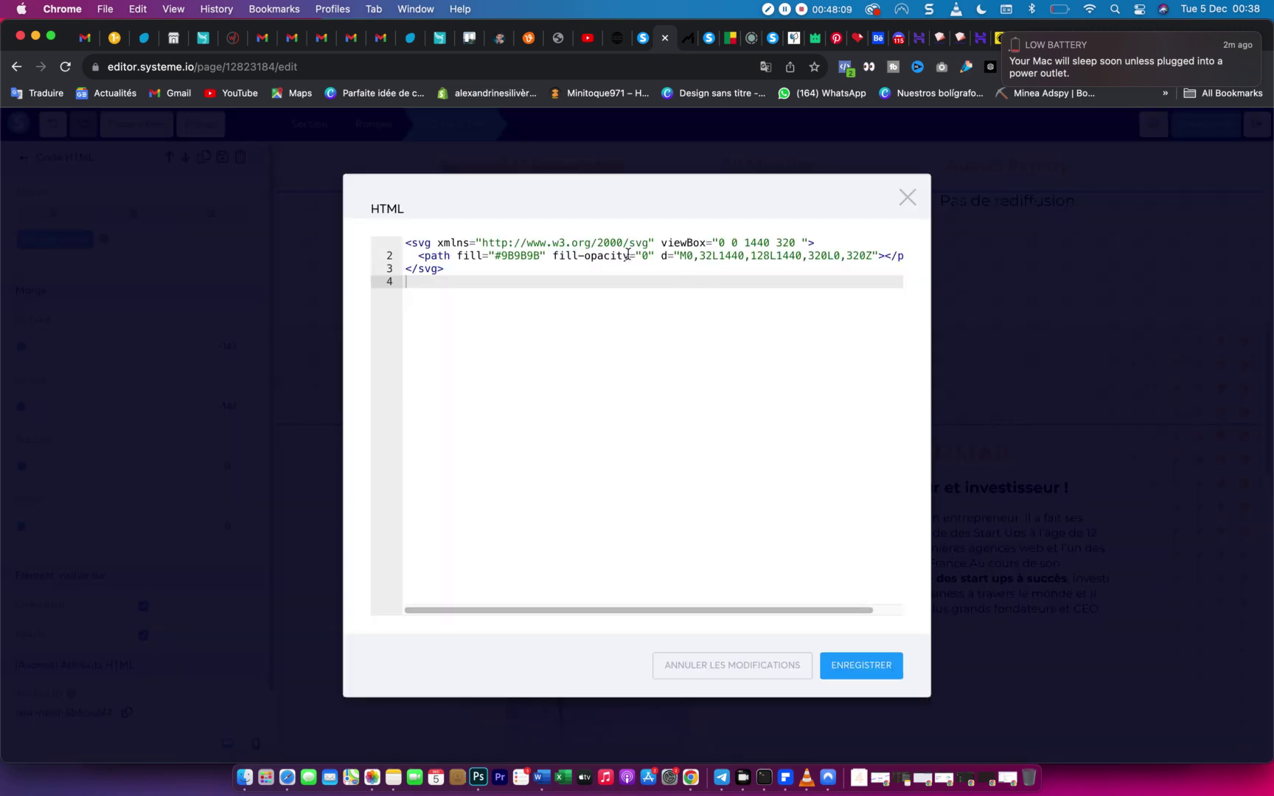
pyautogui.click(648, 256)
pyautogui.write(',5')
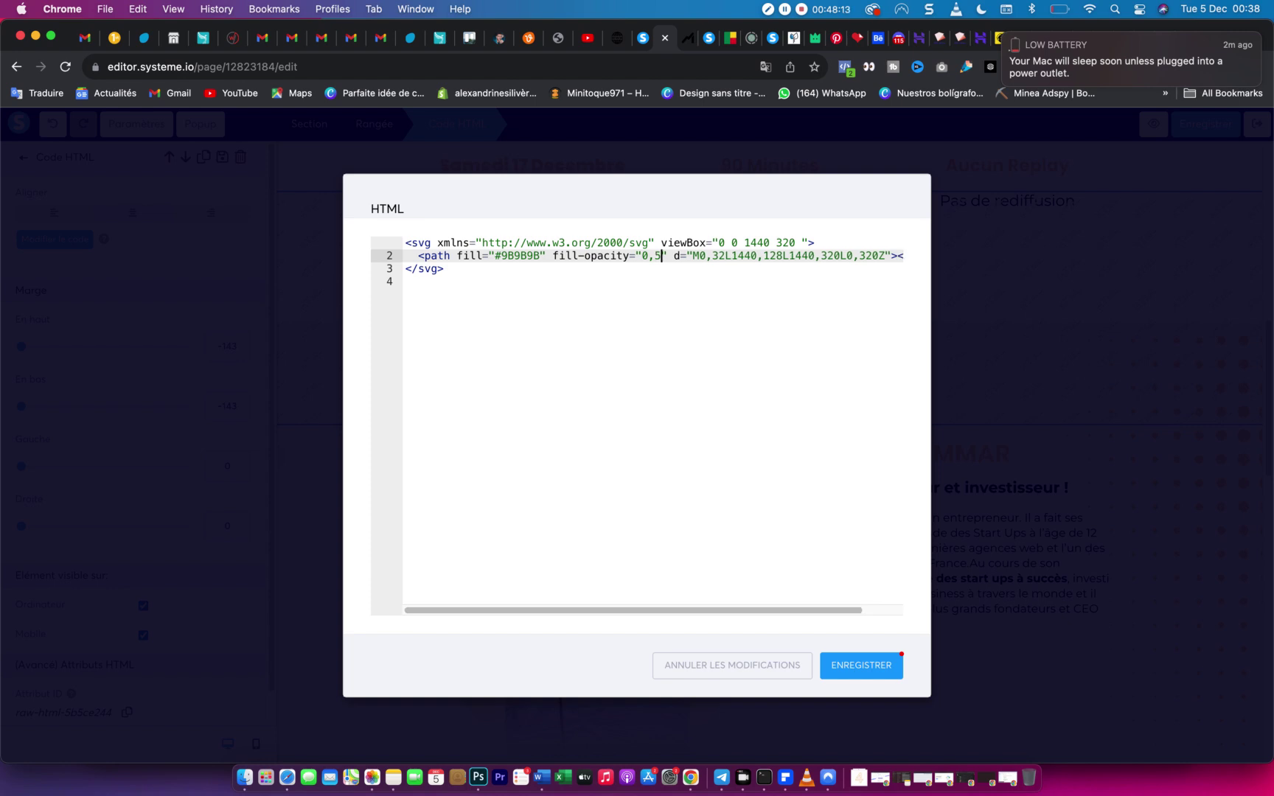
pyautogui.press('BackSpace')
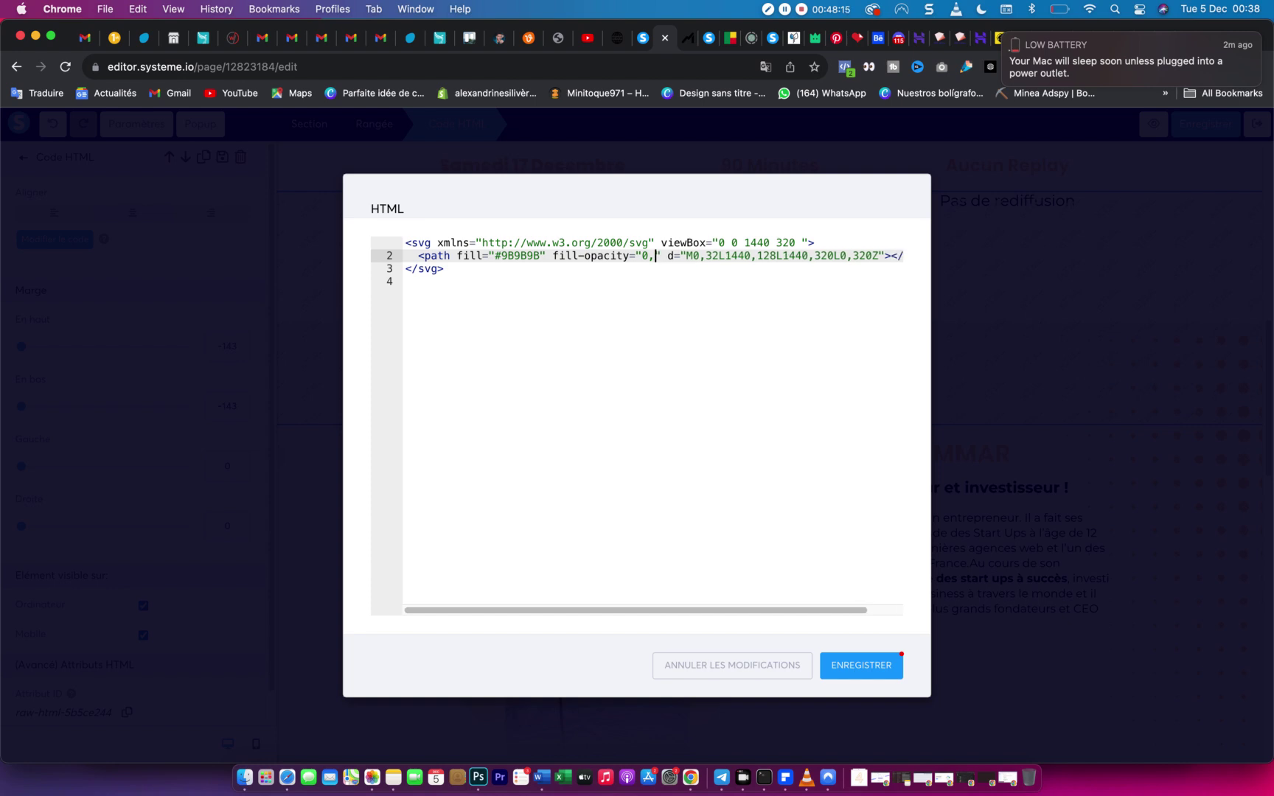
pyautogui.write('5')
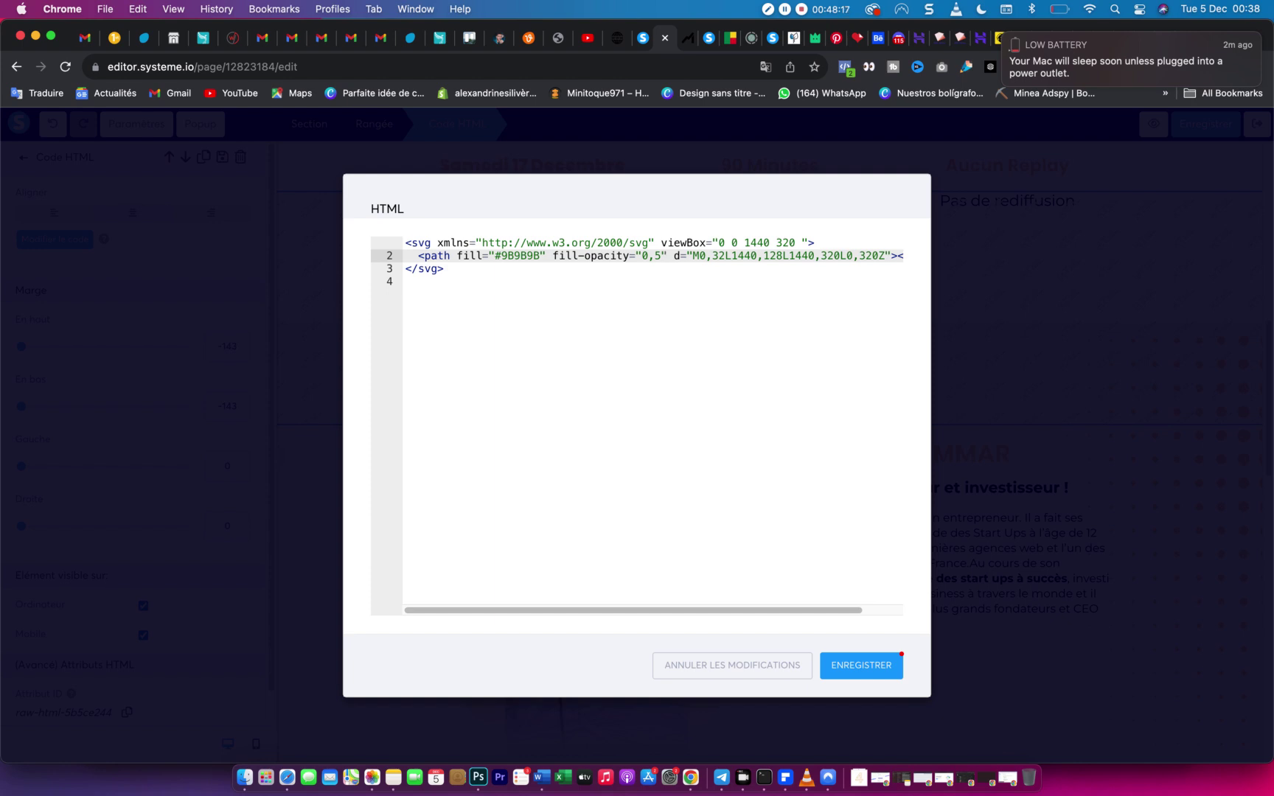
pyautogui.click(871, 663)
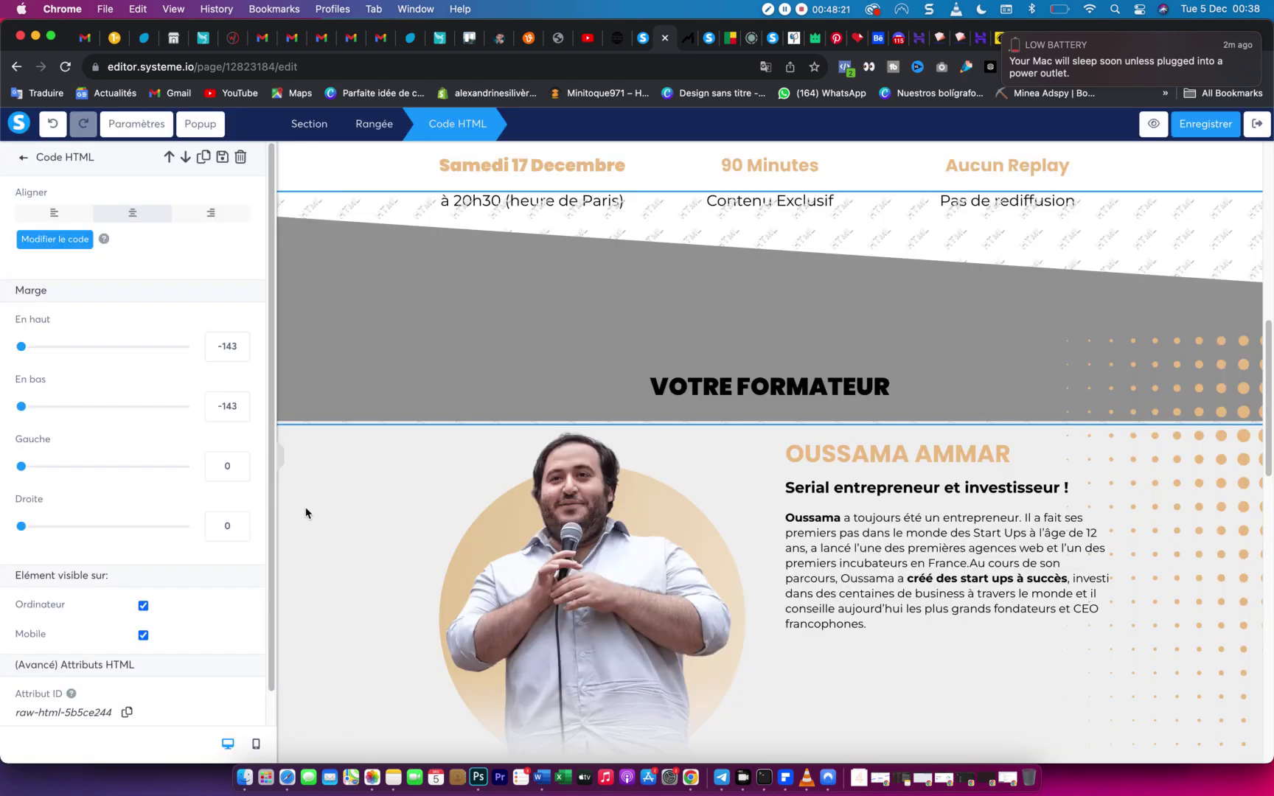
pyautogui.click(1217, 124)
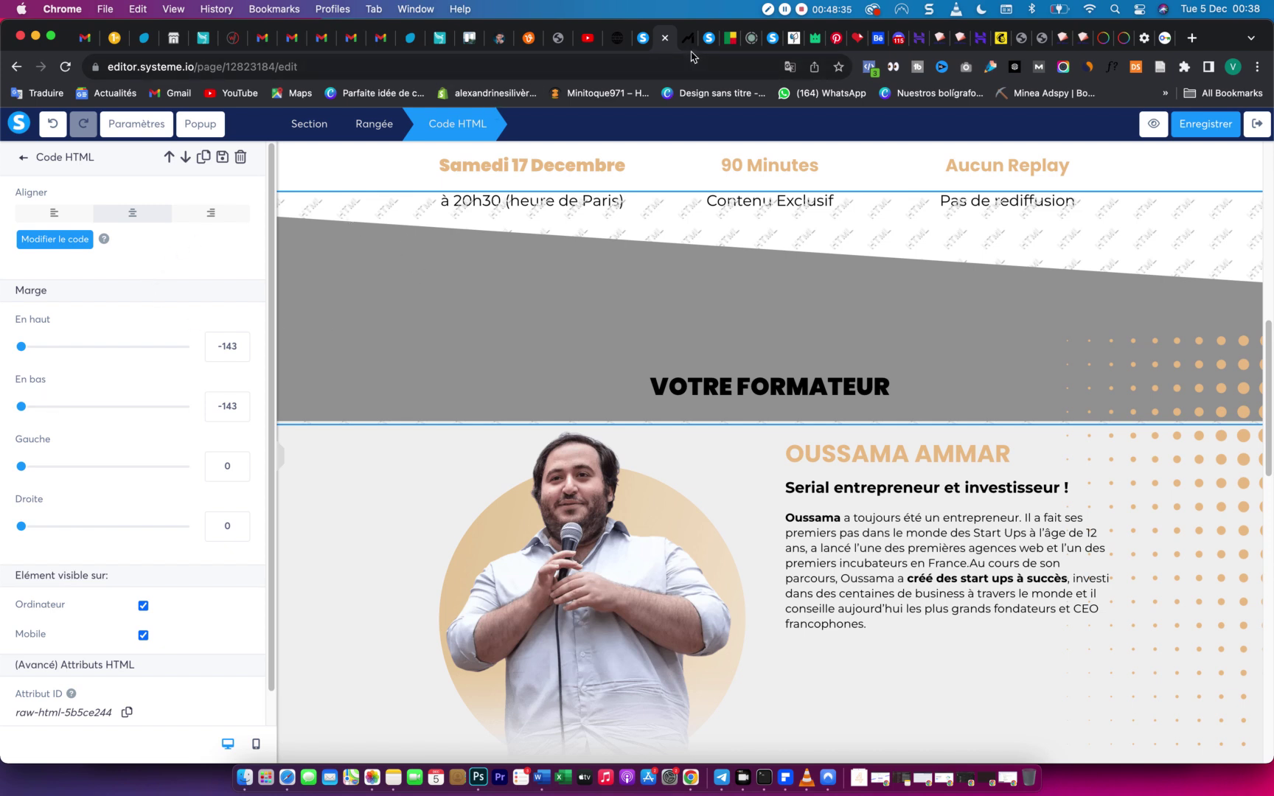
# Raise the opacity of the "Votre formateur" section's 9B9B9B background color to 100.
pyautogui.click(357, 507)
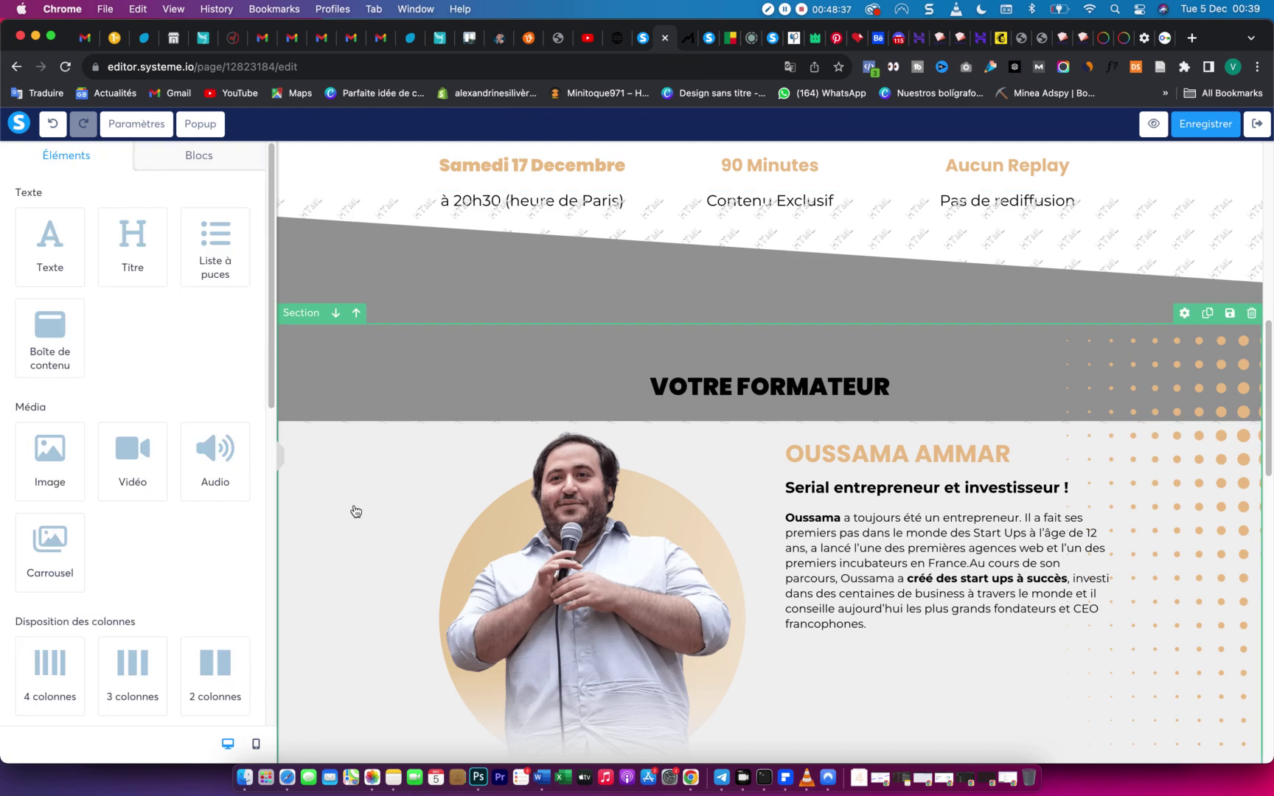
pyautogui.click(357, 510)
pyautogui.click(26, 531)
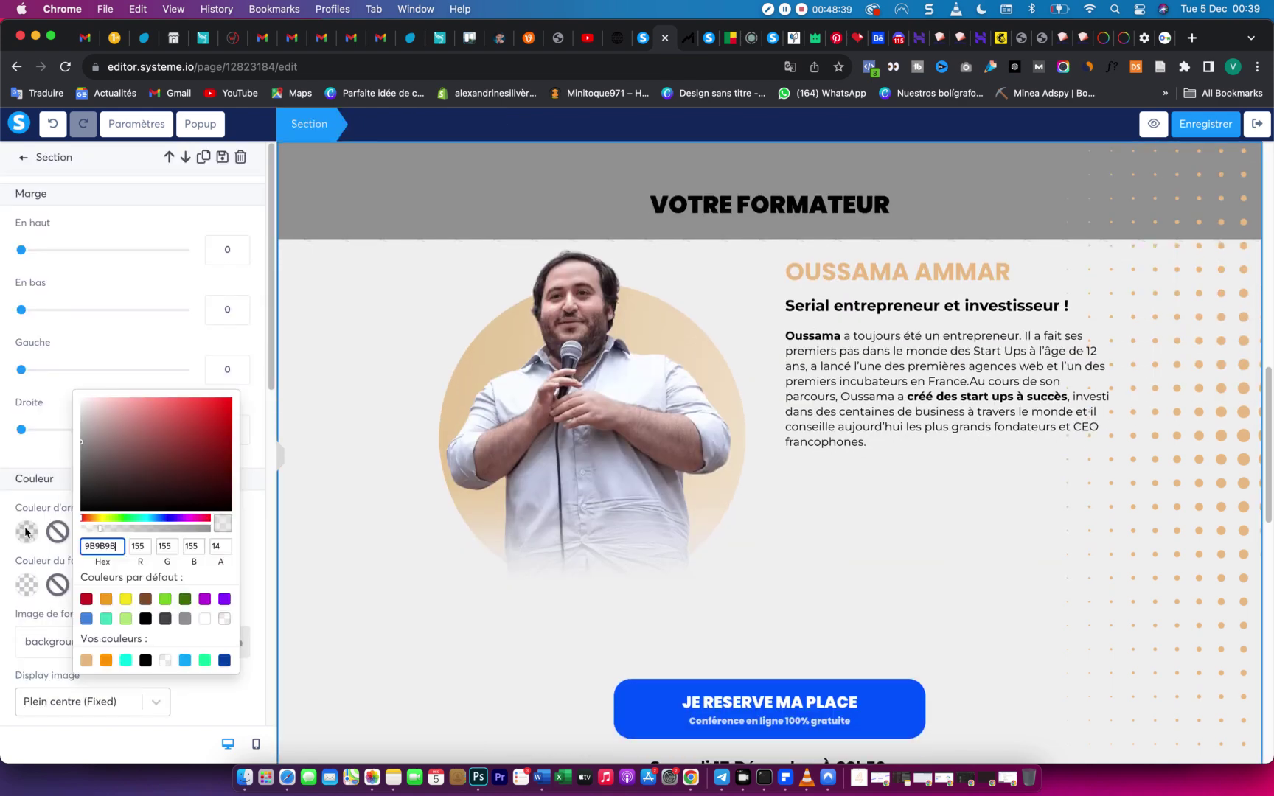
pyautogui.click(114, 529)
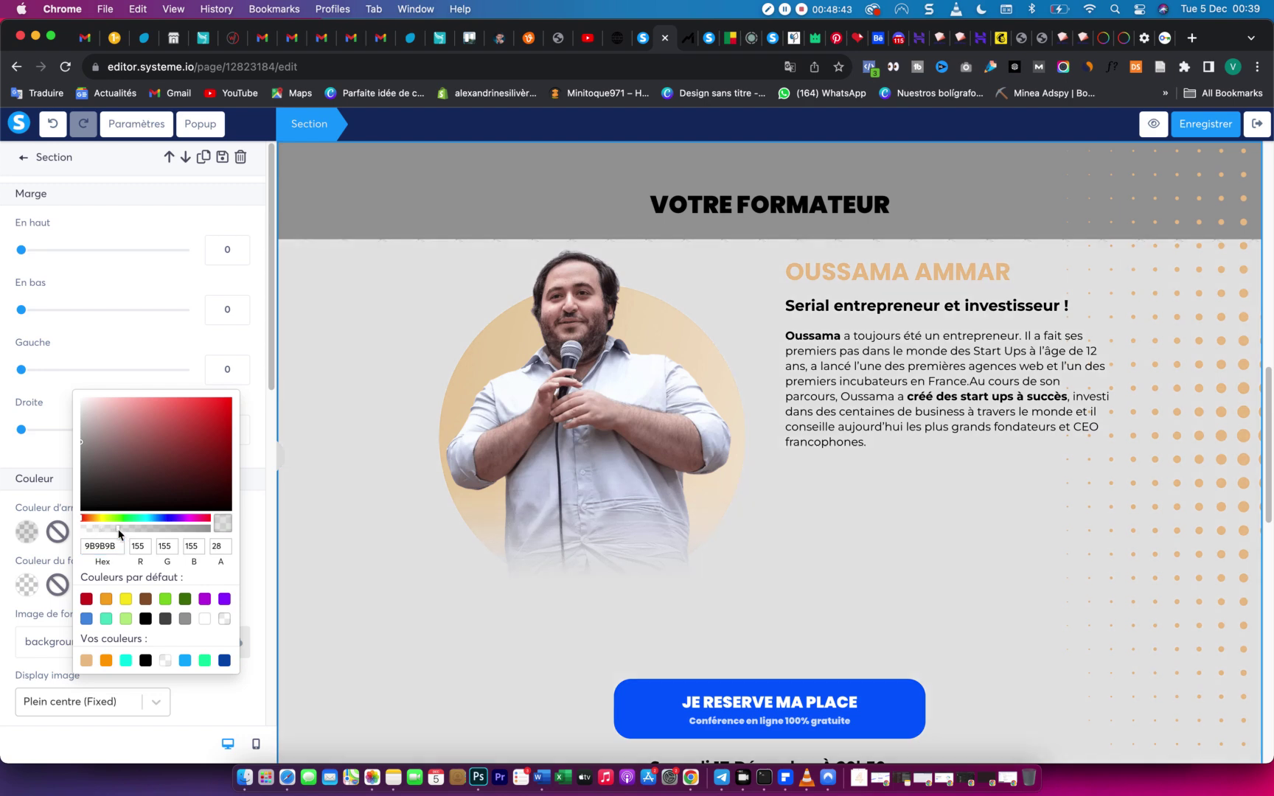
pyautogui.click(153, 530)
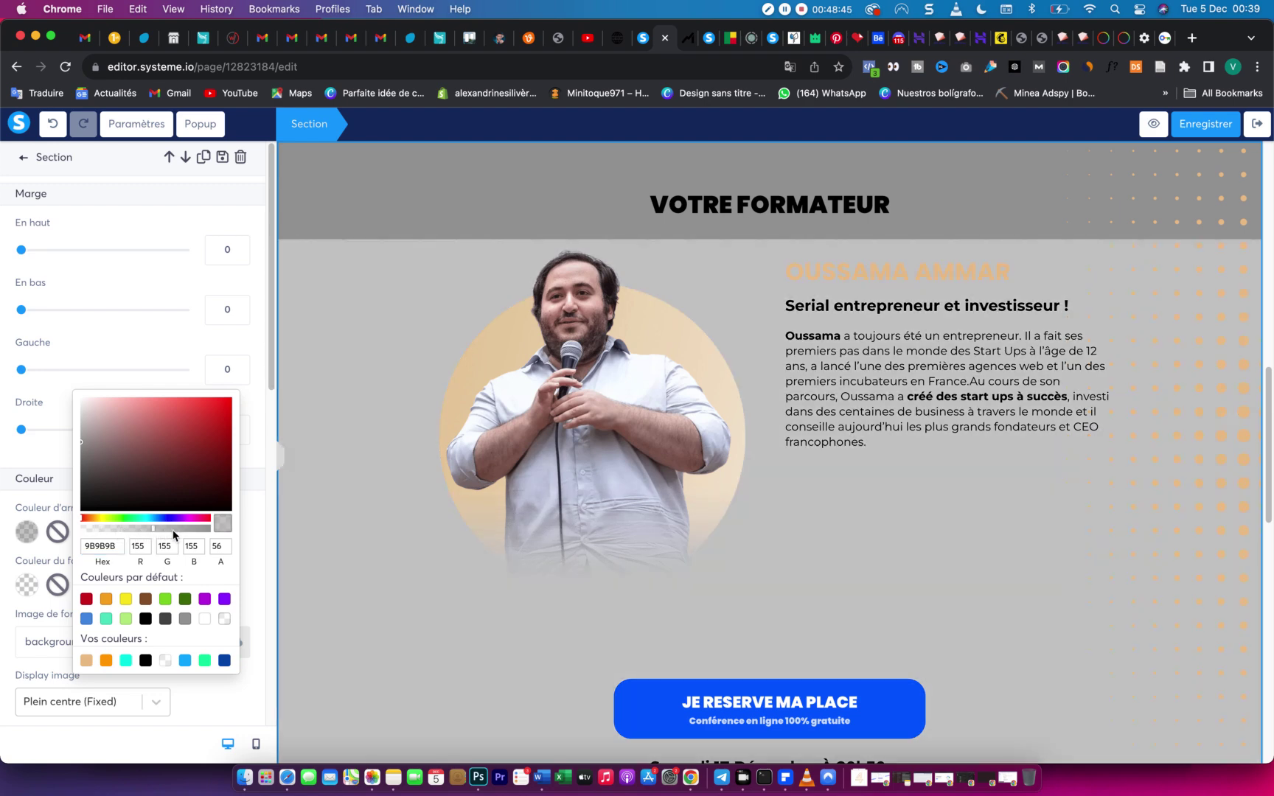
pyautogui.click(209, 529)
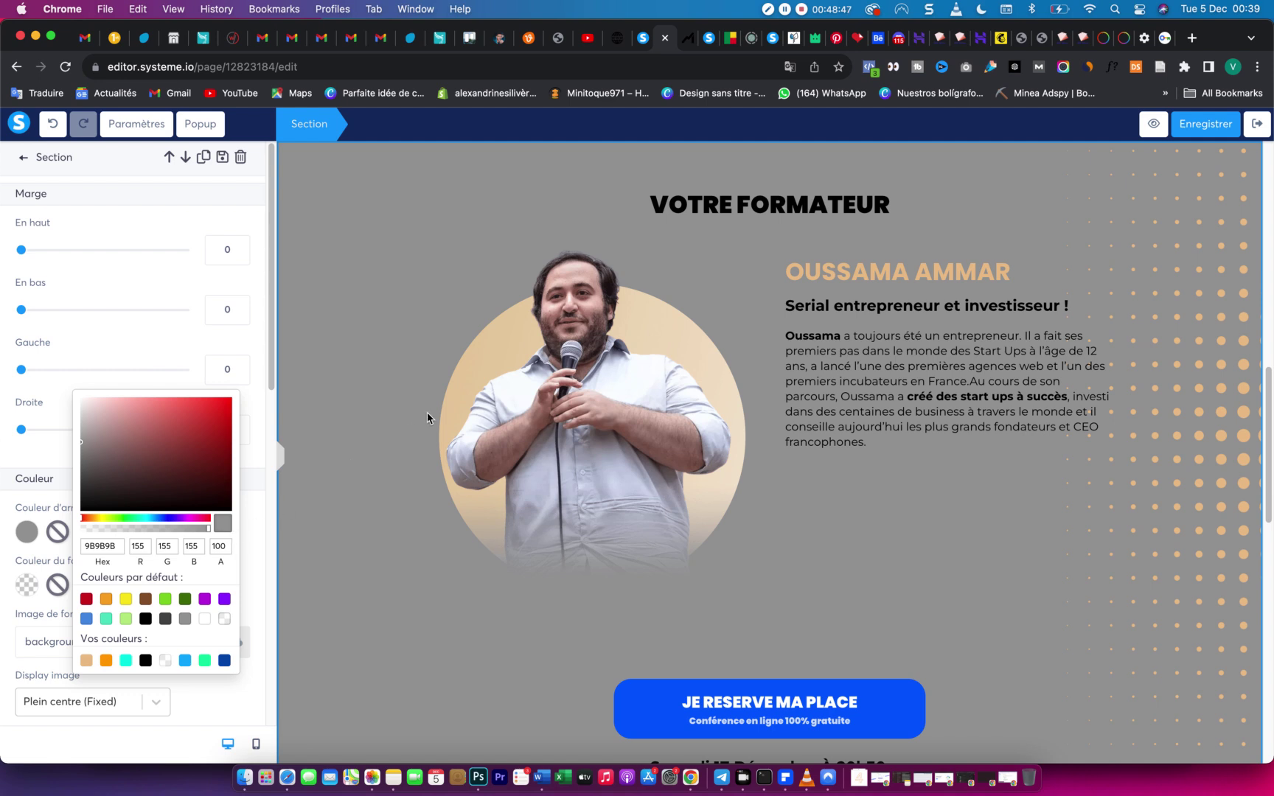
pyautogui.click(443, 372)
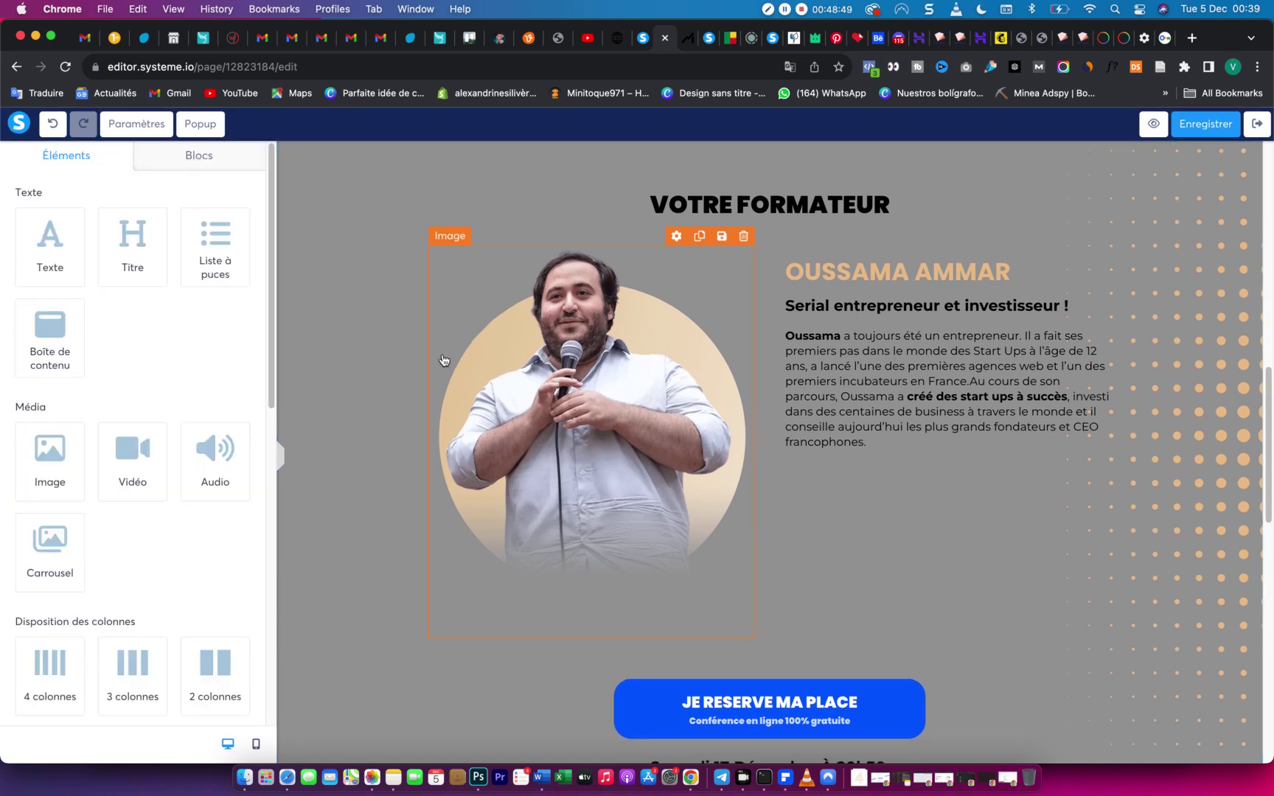
# Review the grey background from the separator above "Votre formateur" down to the footer.
pyautogui.scroll(3, 412, 368)
pyautogui.scroll(2, 472, 436)
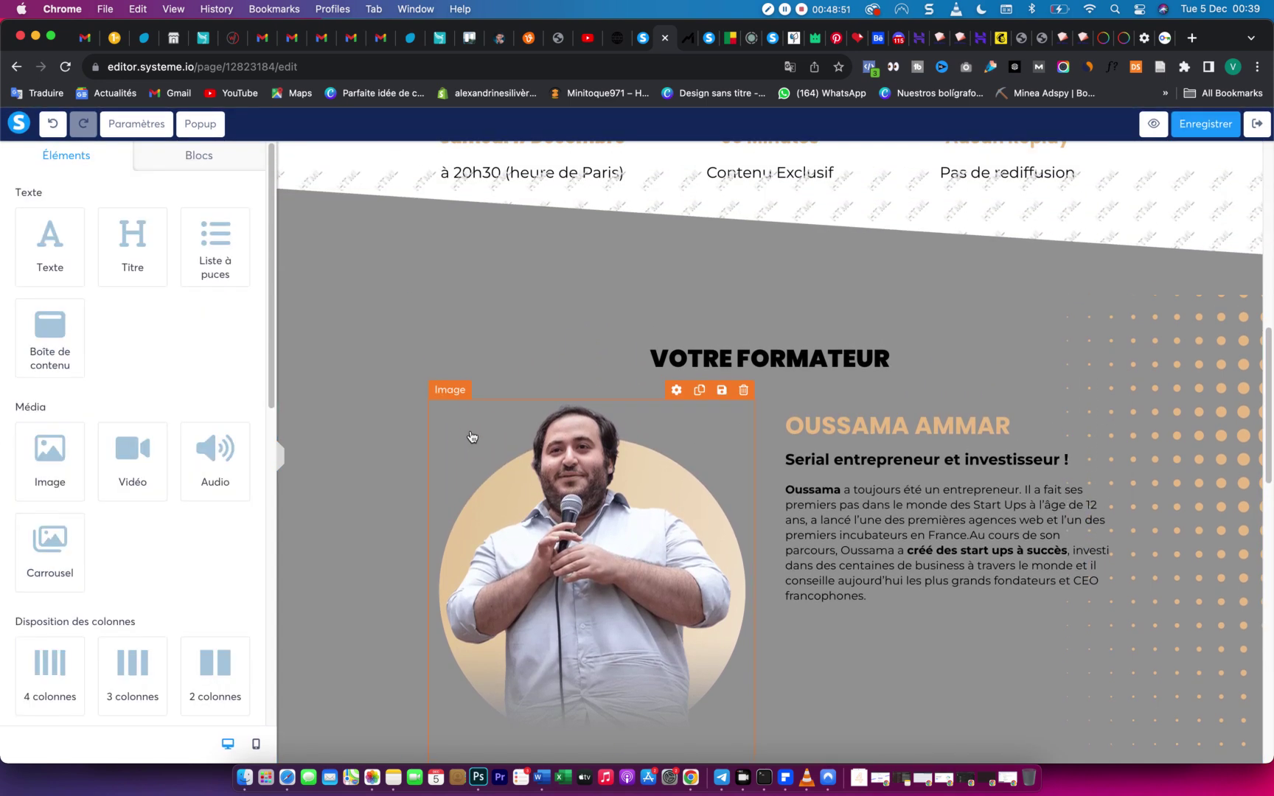
pyautogui.scroll(-4, 472, 436)
pyautogui.scroll(3, 472, 436)
pyautogui.scroll(-10, 472, 437)
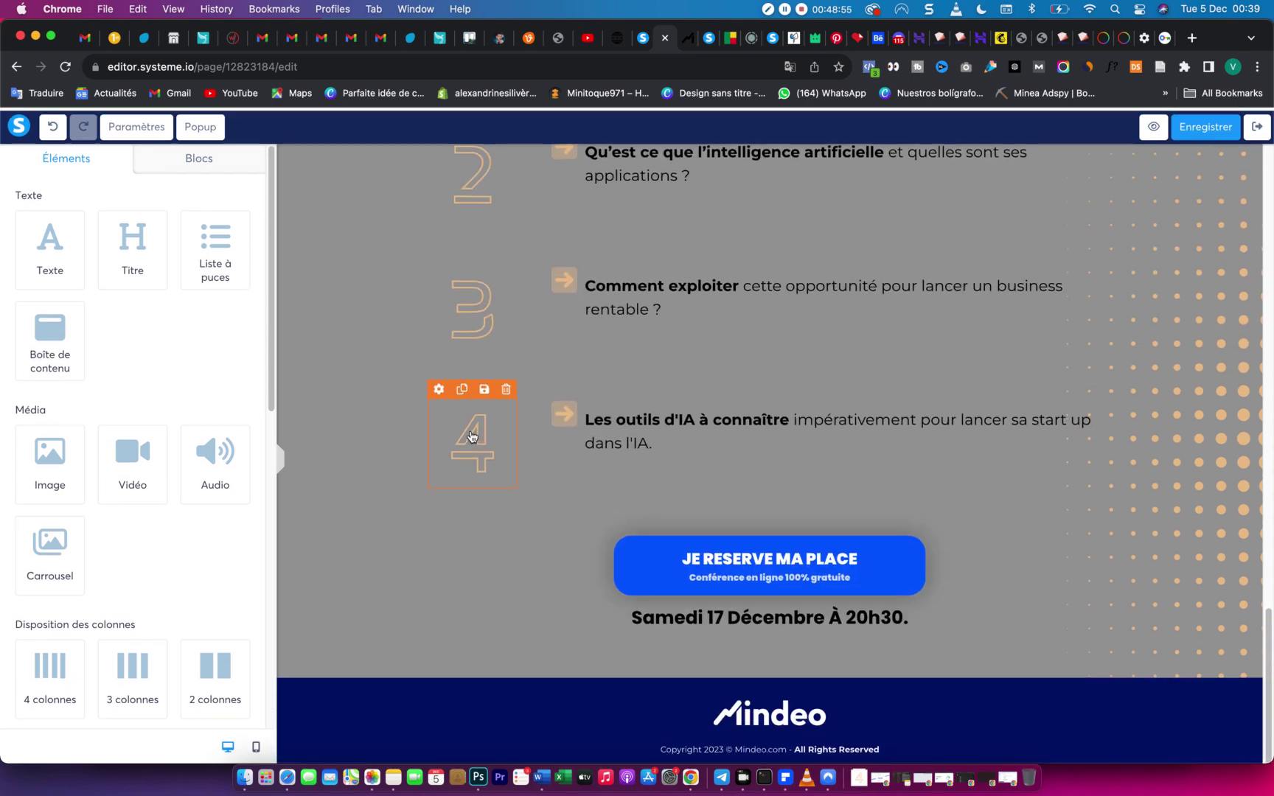
pyautogui.scroll(6, 472, 437)
pyautogui.scroll(8, 370, 580)
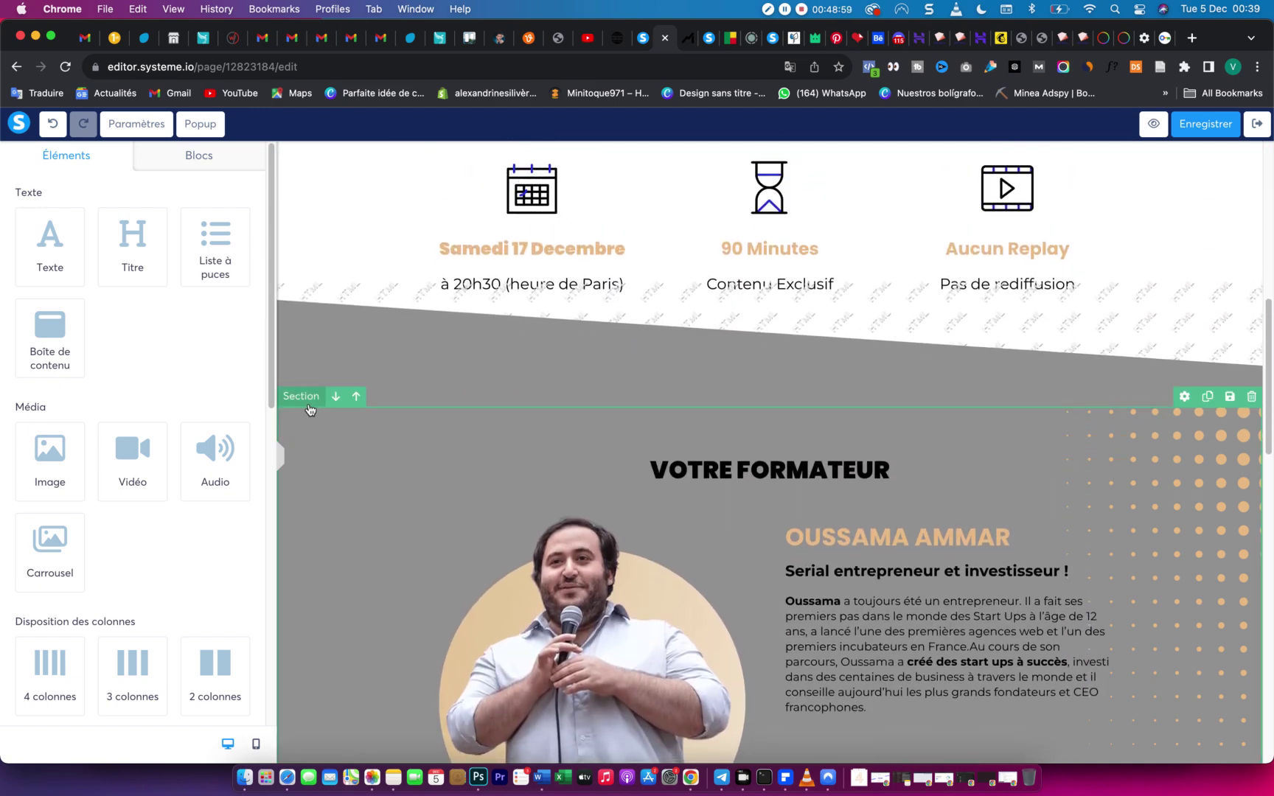
# Try lowering the opacity of the "Votre formateur" section's 9B9B9B background color to 23.
pyautogui.click(305, 408)
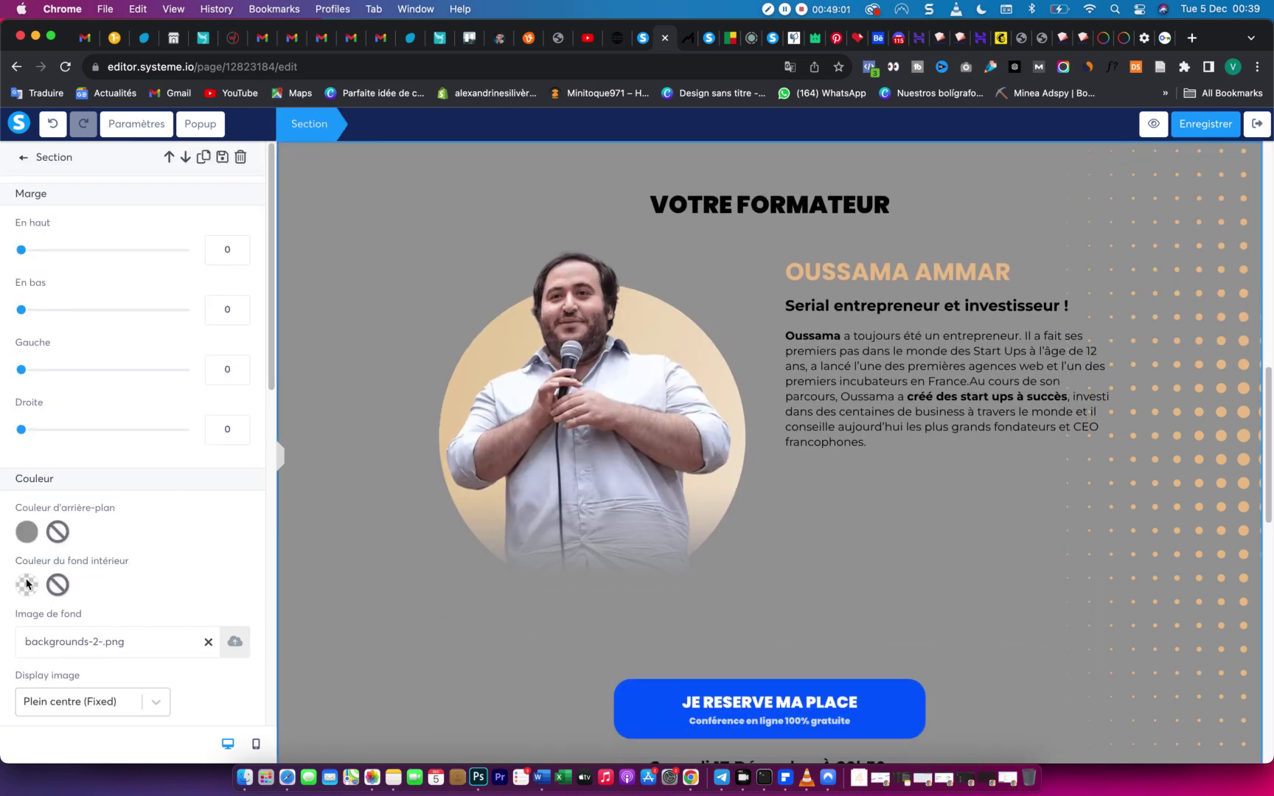
pyautogui.click(32, 532)
pyautogui.moveTo(127, 528); pyautogui.dragTo(118, 528)
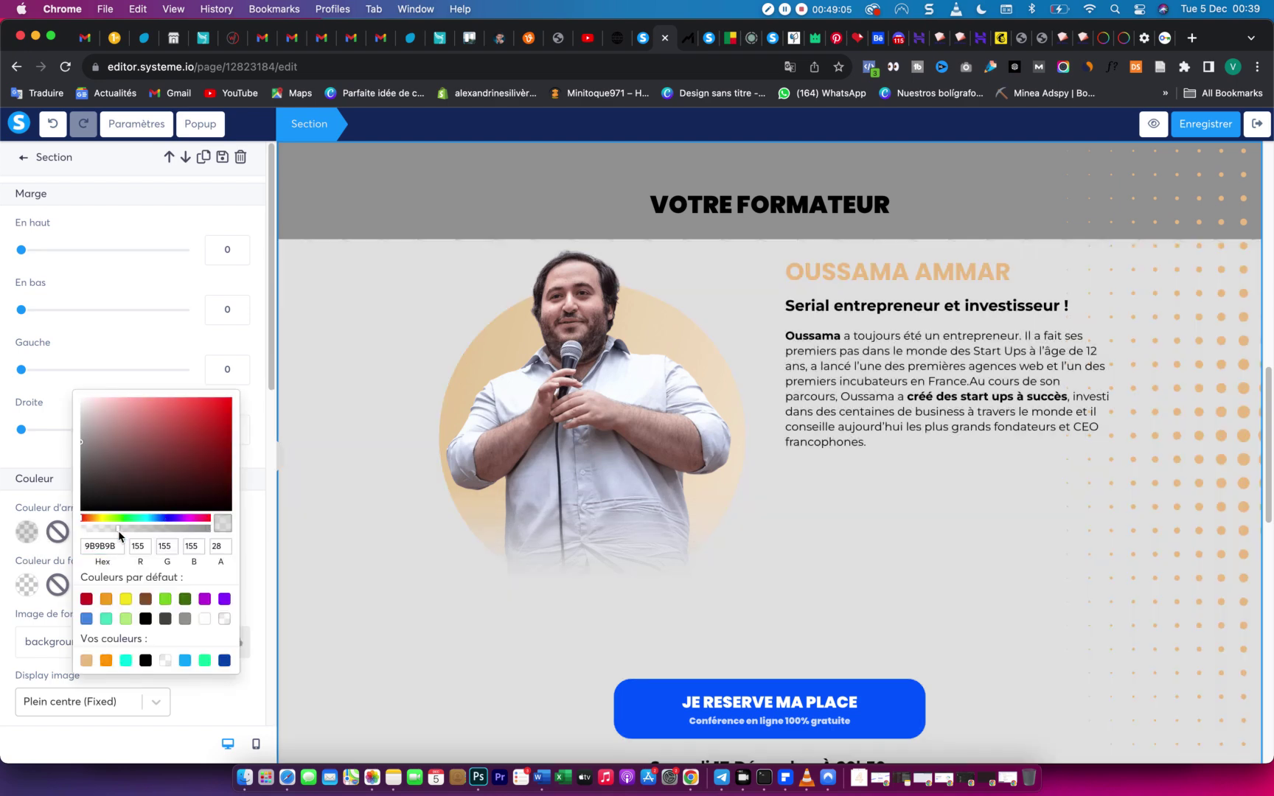
pyautogui.moveTo(111, 530); pyautogui.dragTo(110, 531)
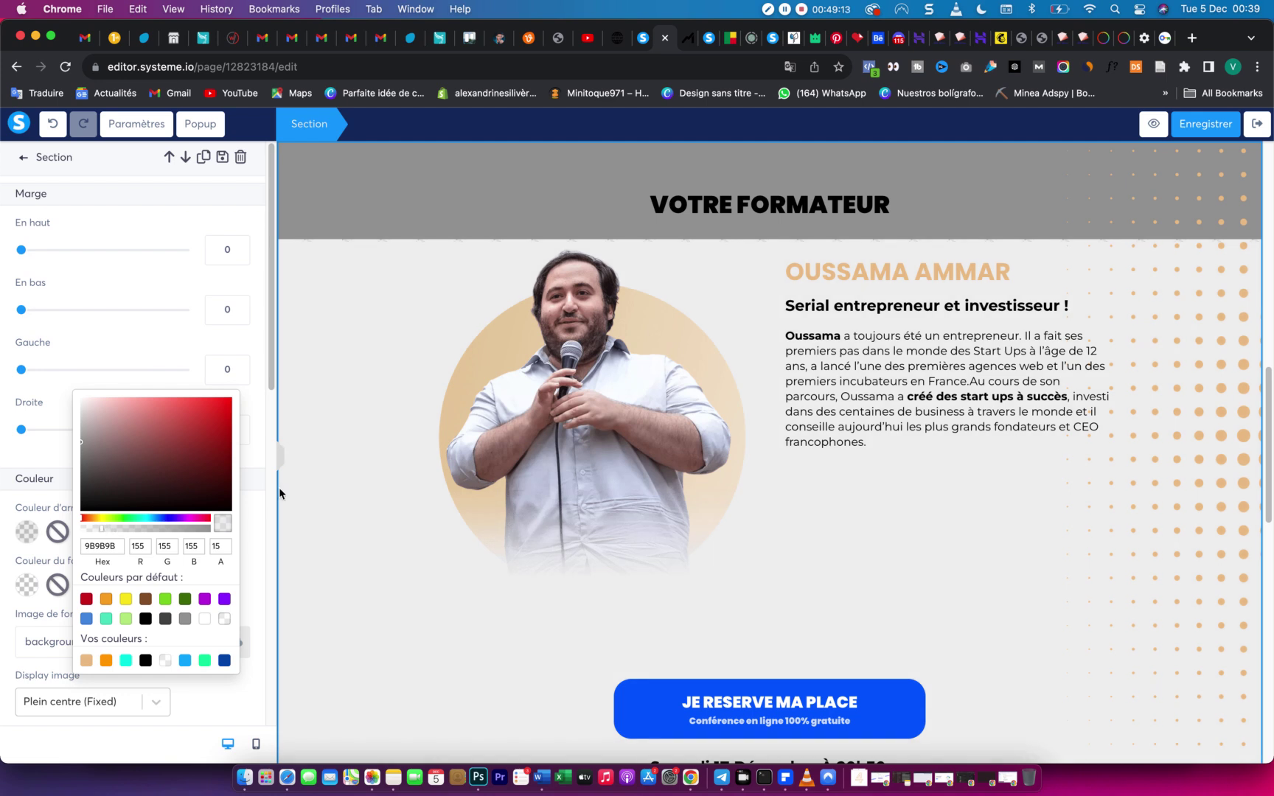
pyautogui.click(113, 530)
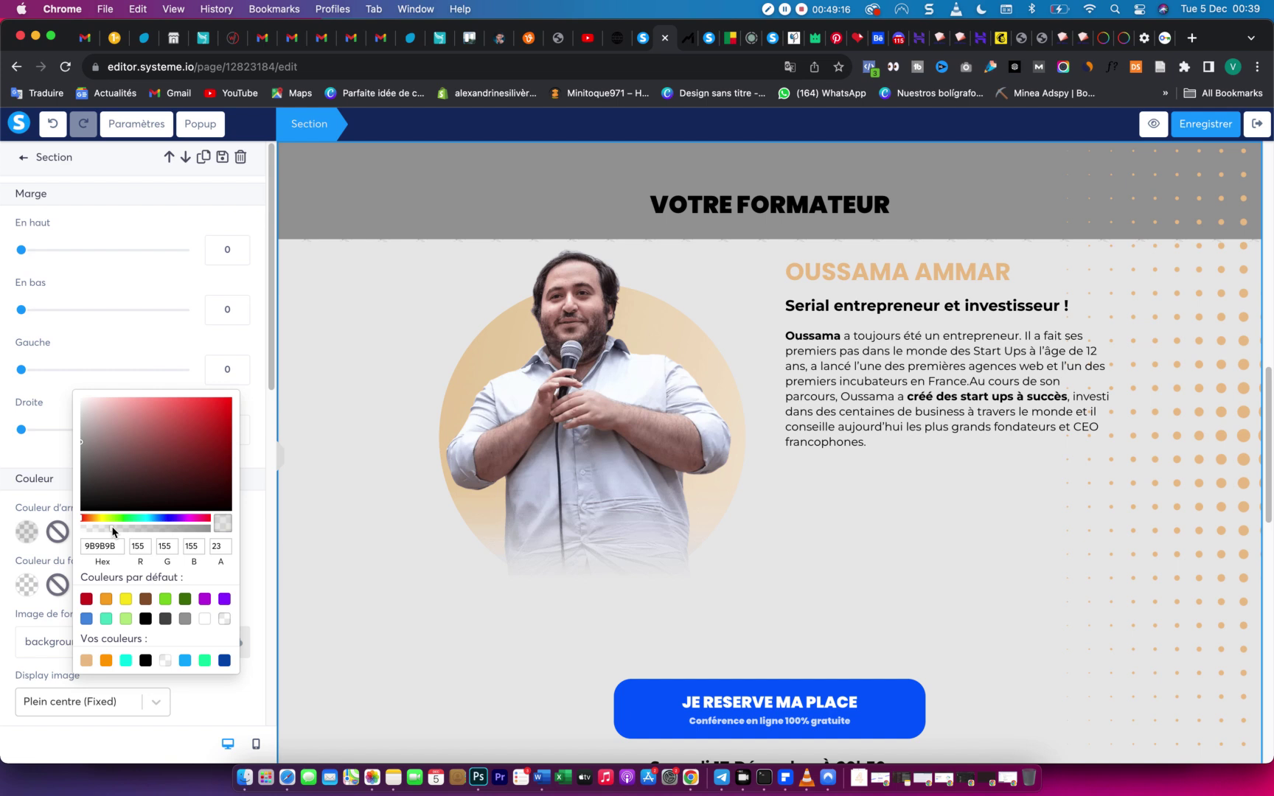
pyautogui.click(30, 453)
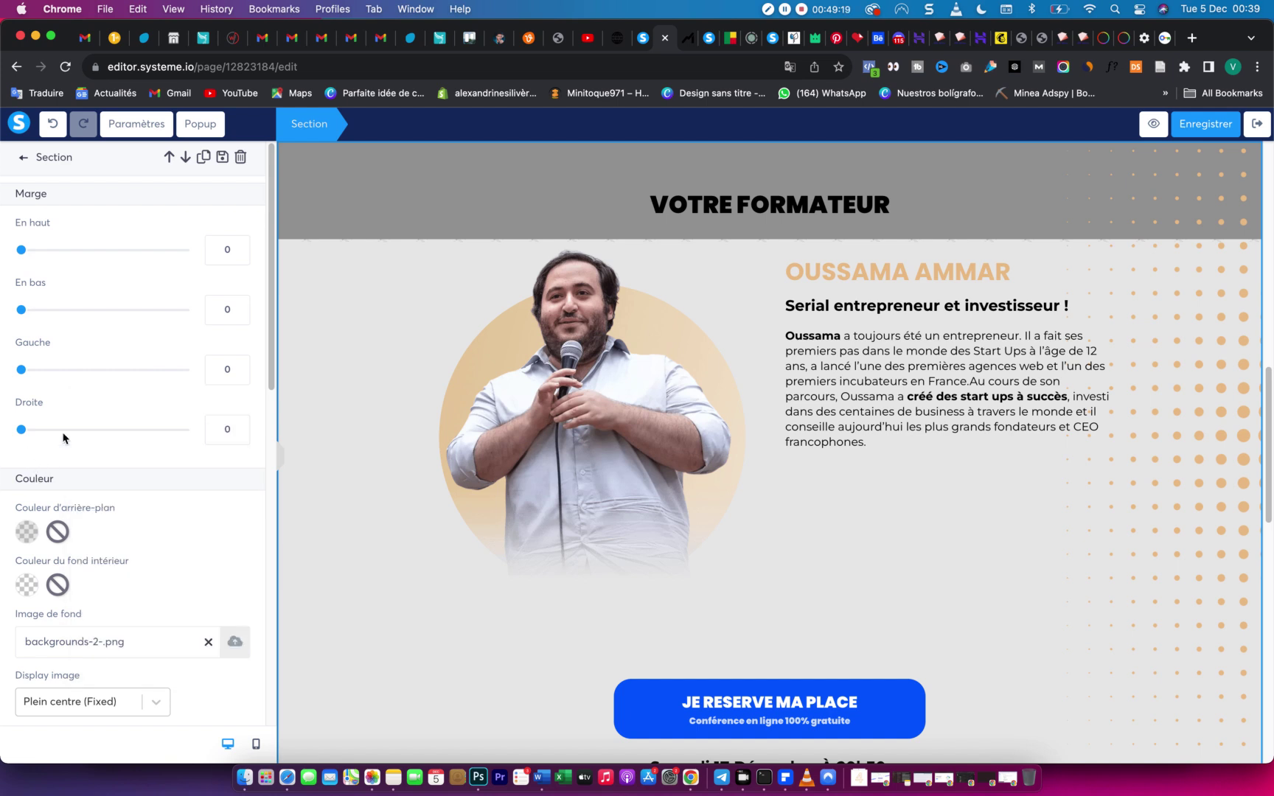
pyautogui.click(492, 215)
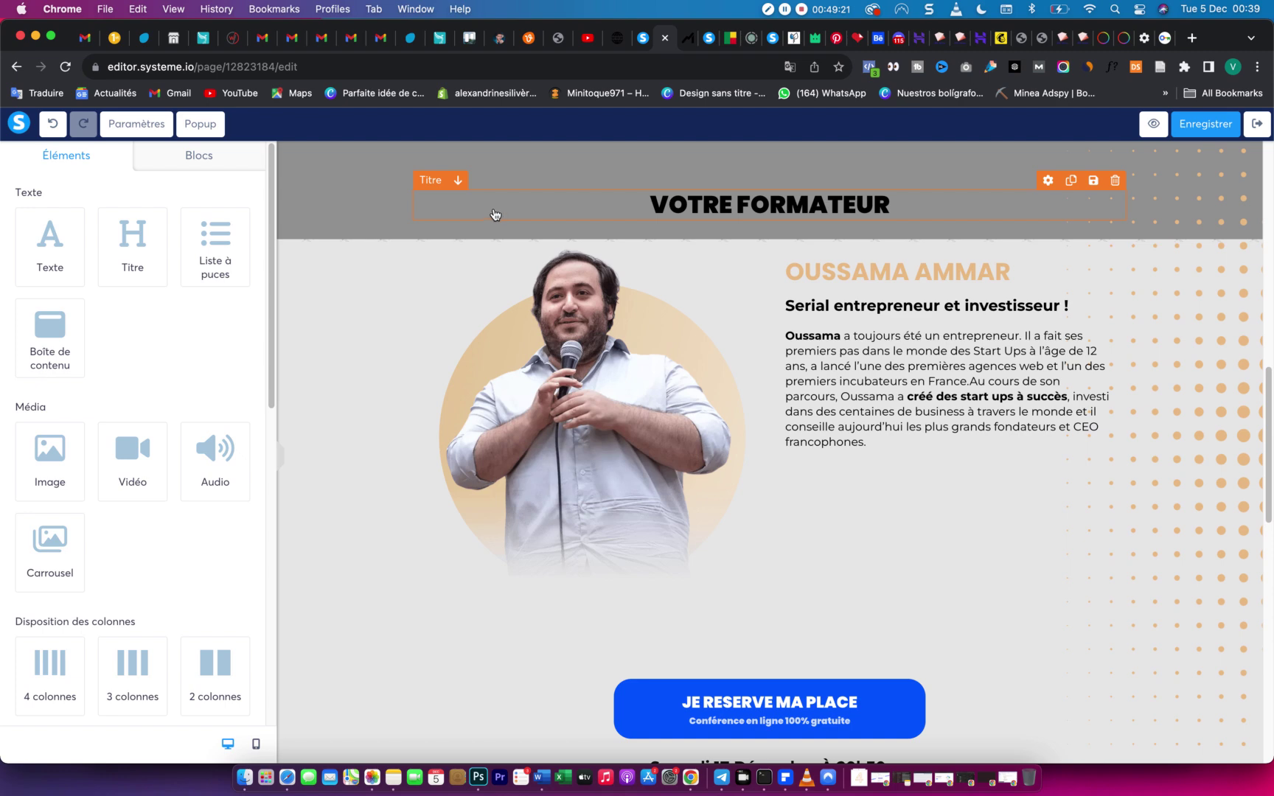
# Try a fill-opacity of 0,15 in the separator's SVG code and save the code.
pyautogui.scroll(3, 547, 248)
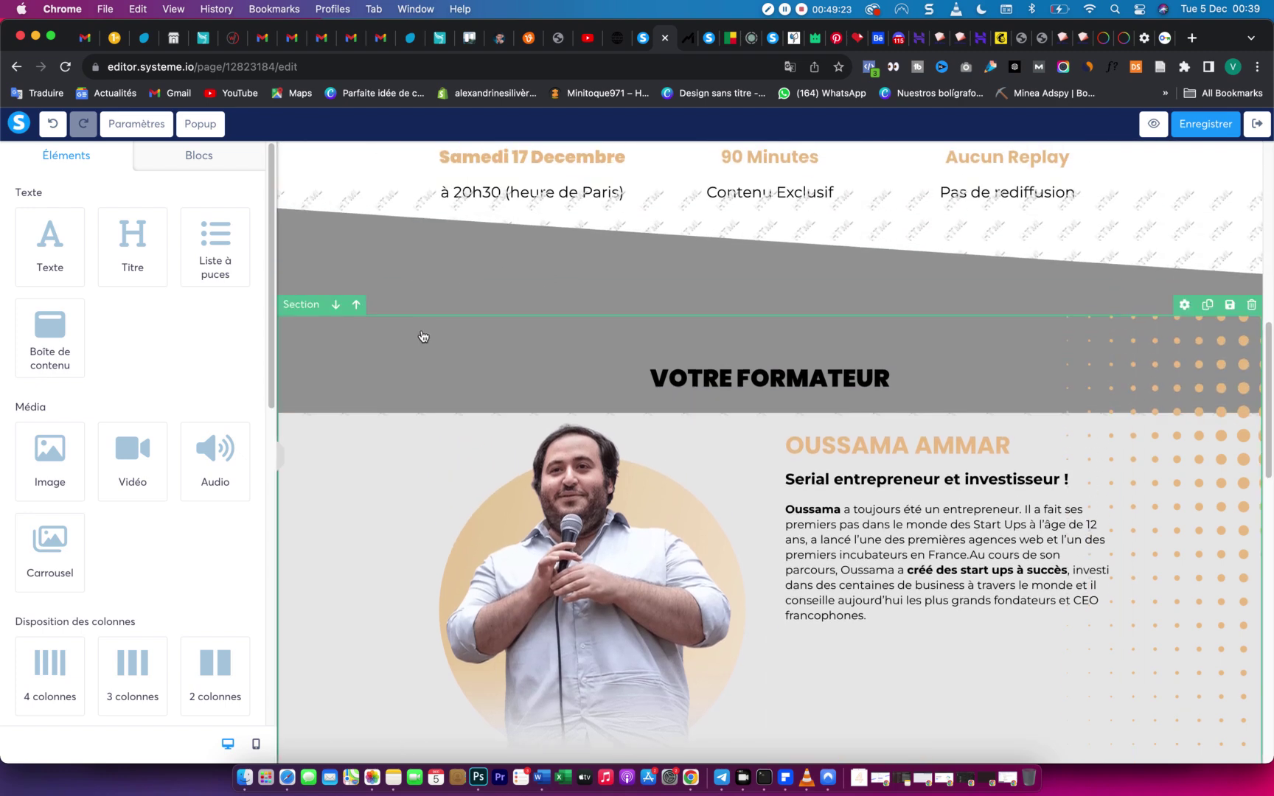
pyautogui.click(471, 287)
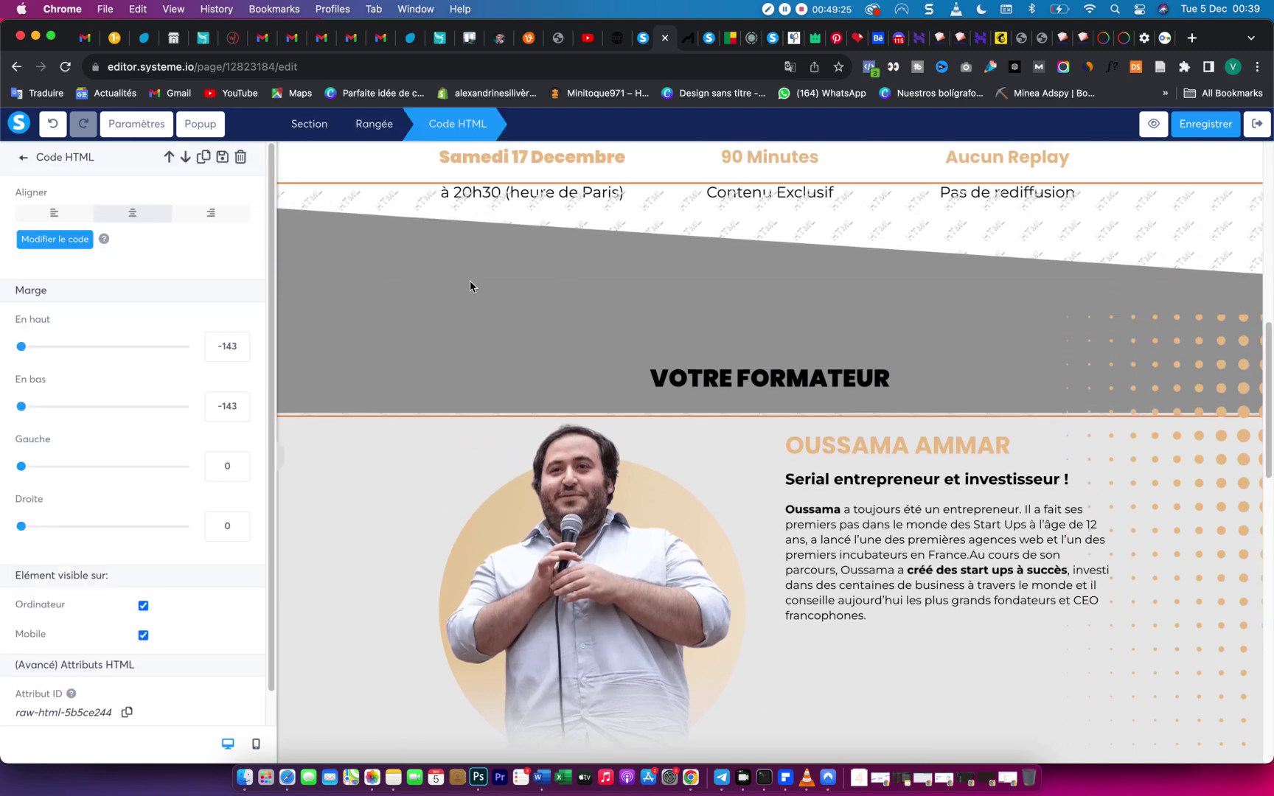
pyautogui.click(85, 246)
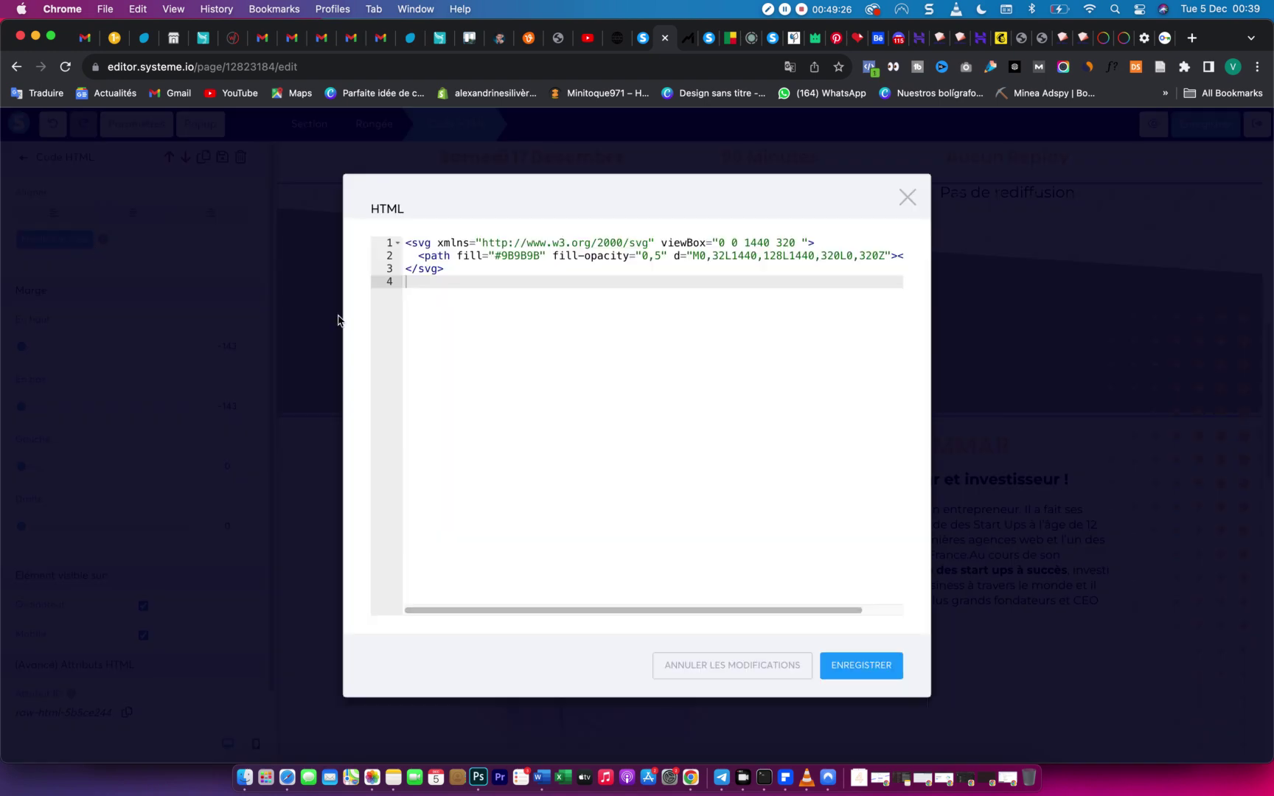
pyautogui.click(656, 256)
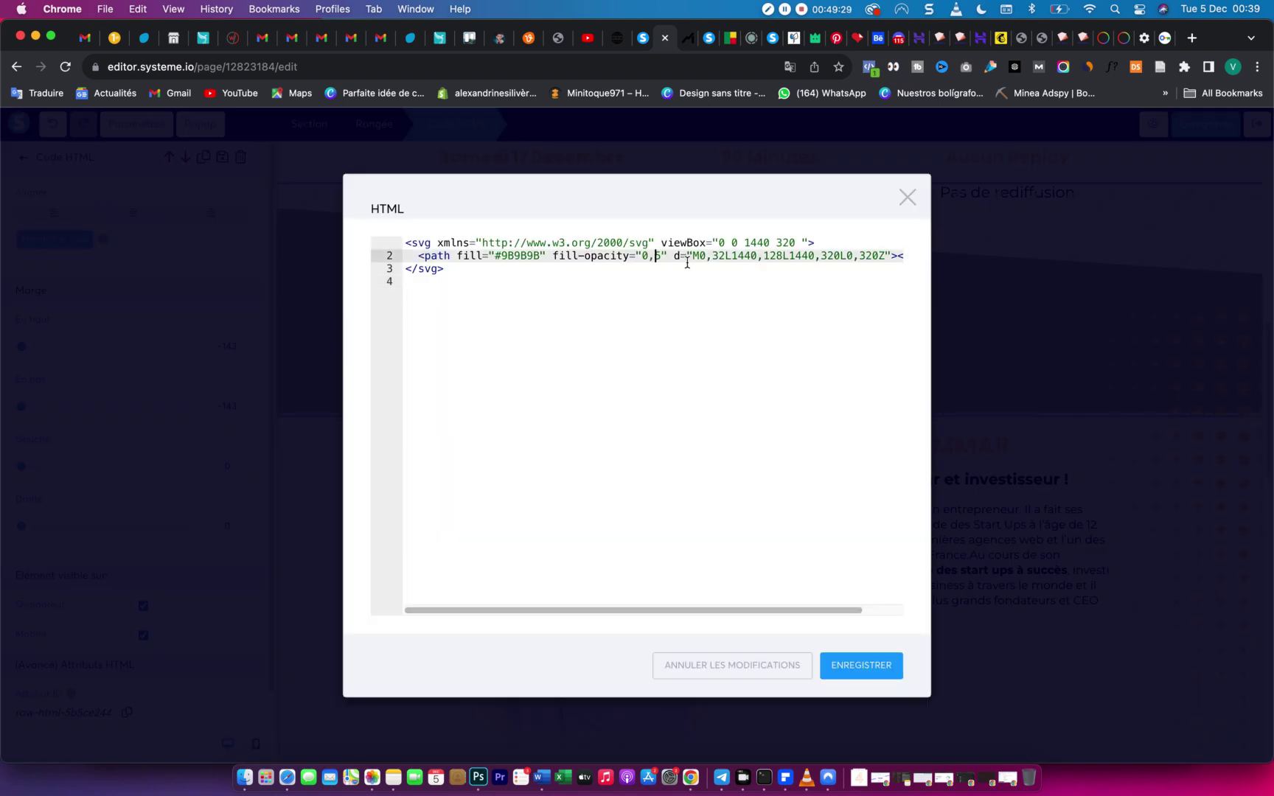
pyautogui.write('1')
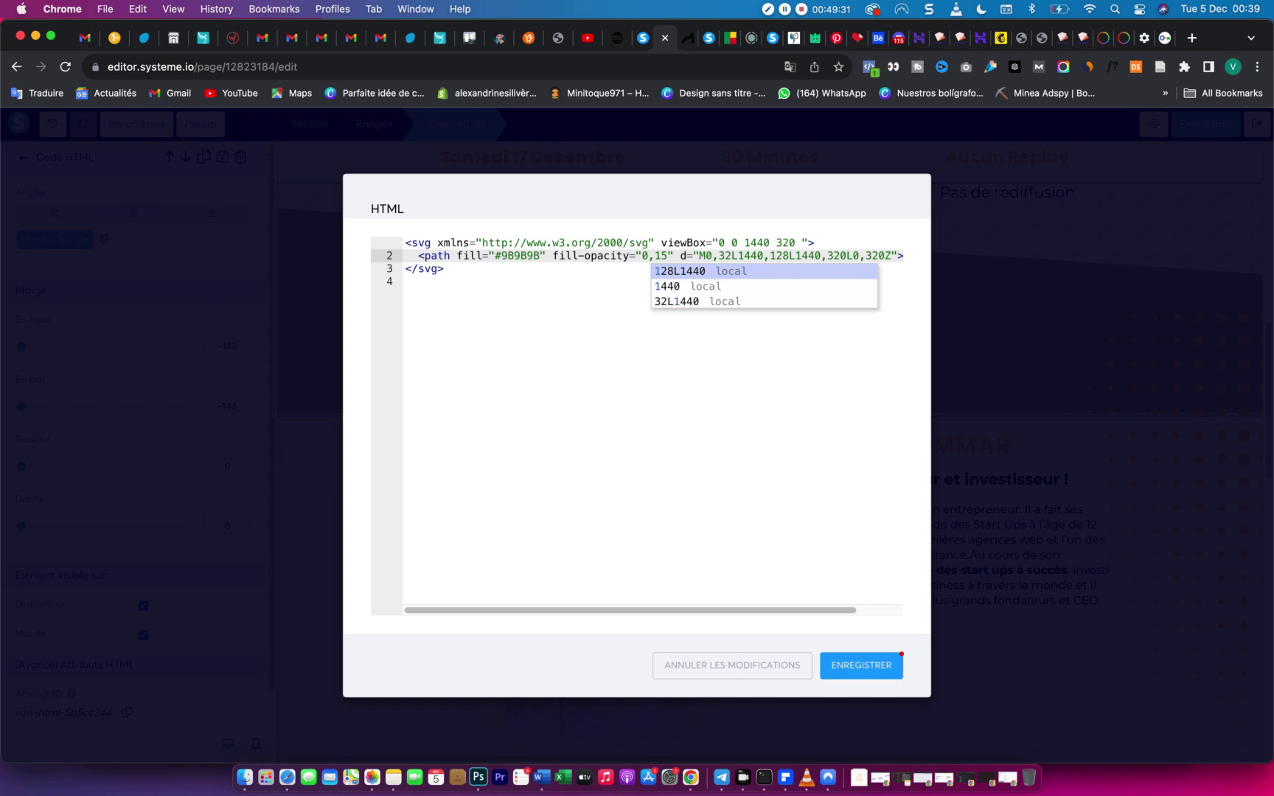
pyautogui.click(892, 661)
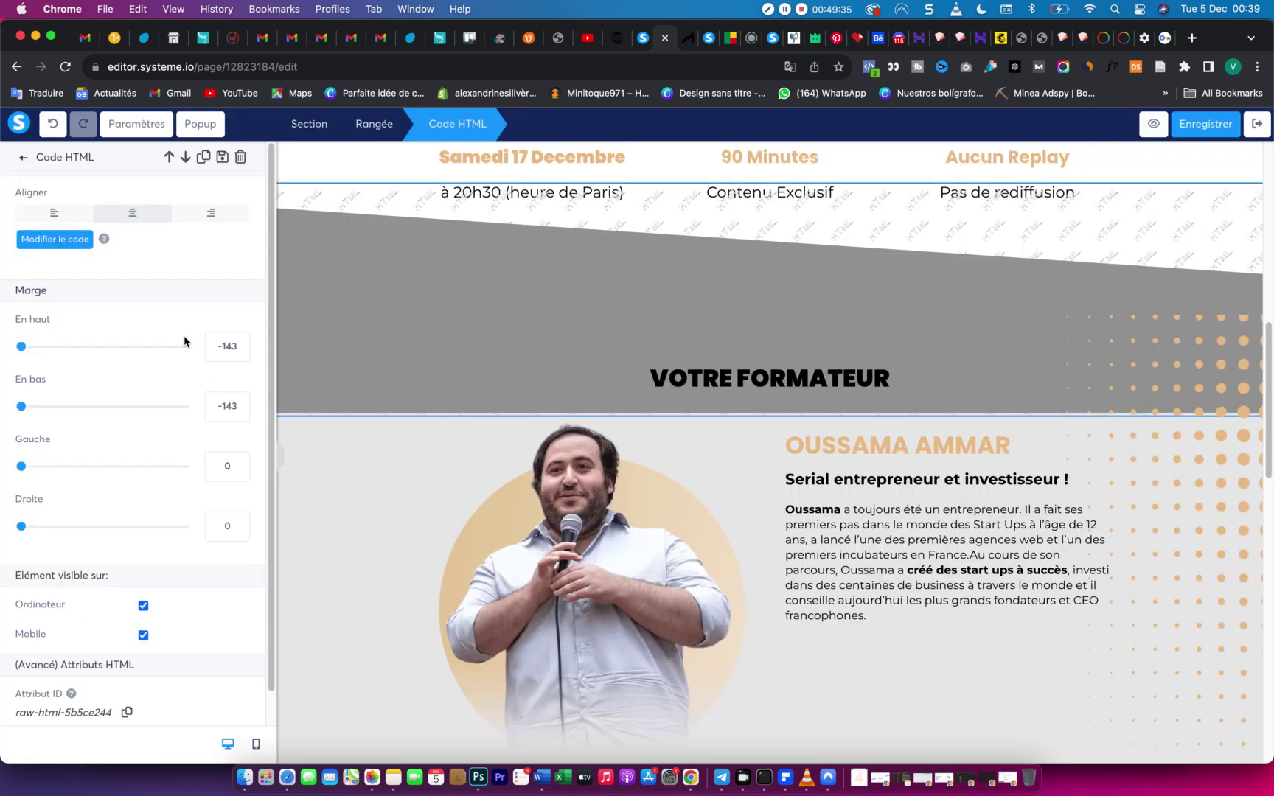
# Try a fill-opacity of 0,015 in the separator's SVG code and save the code.
pyautogui.click(75, 252)
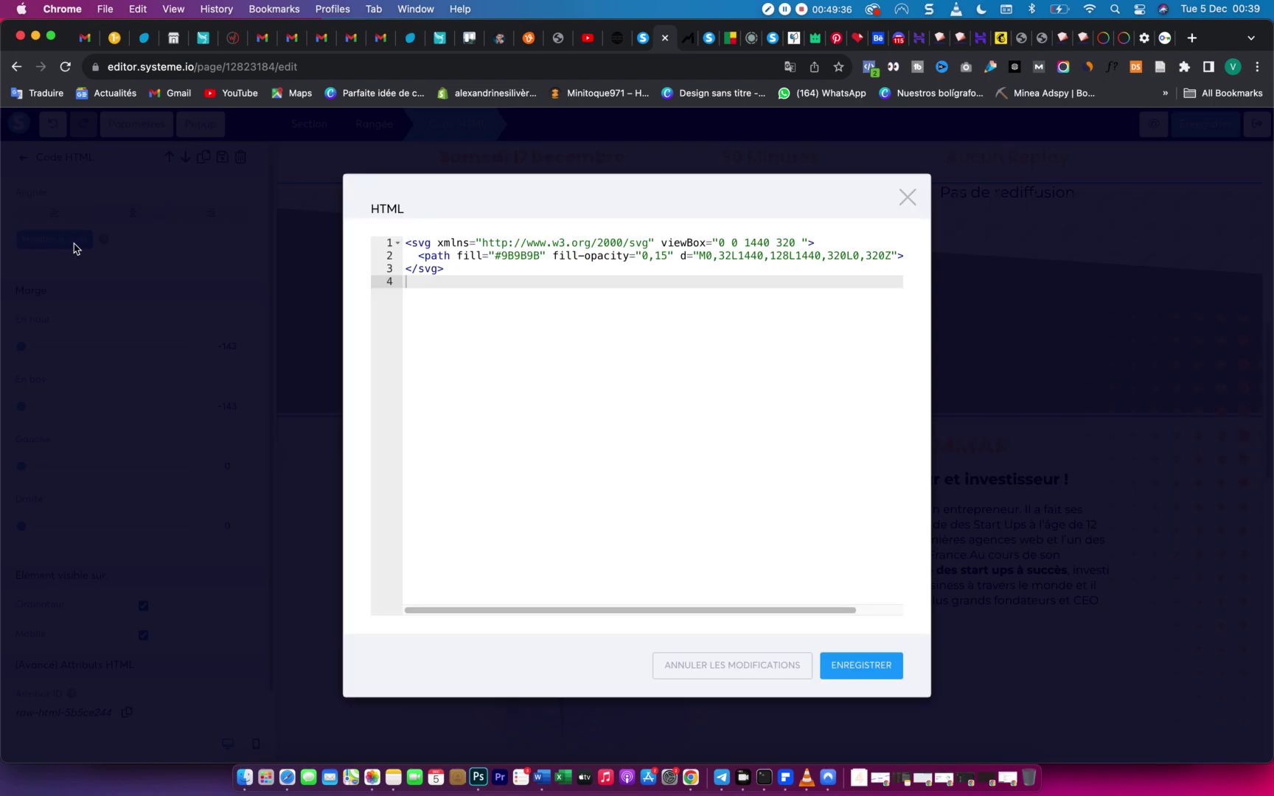
pyautogui.click(653, 257)
pyautogui.write('0')
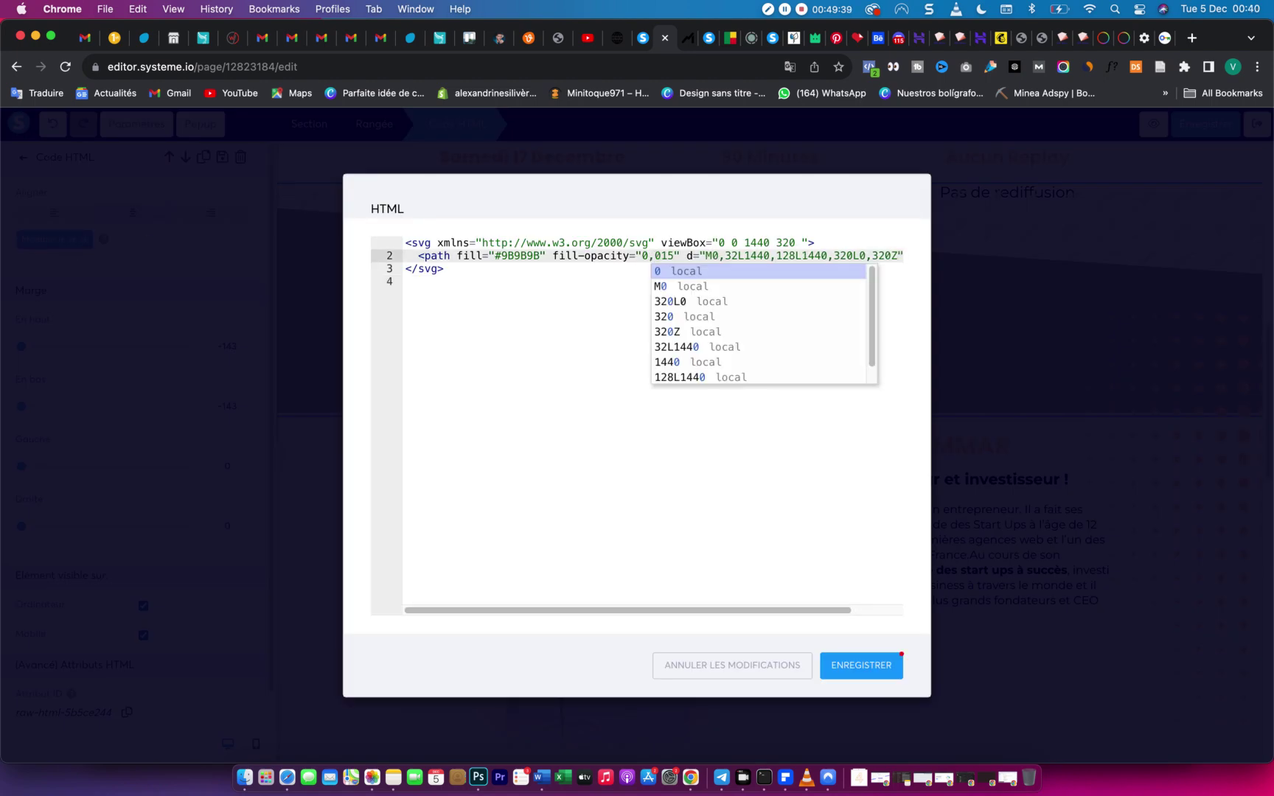
pyautogui.click(881, 666)
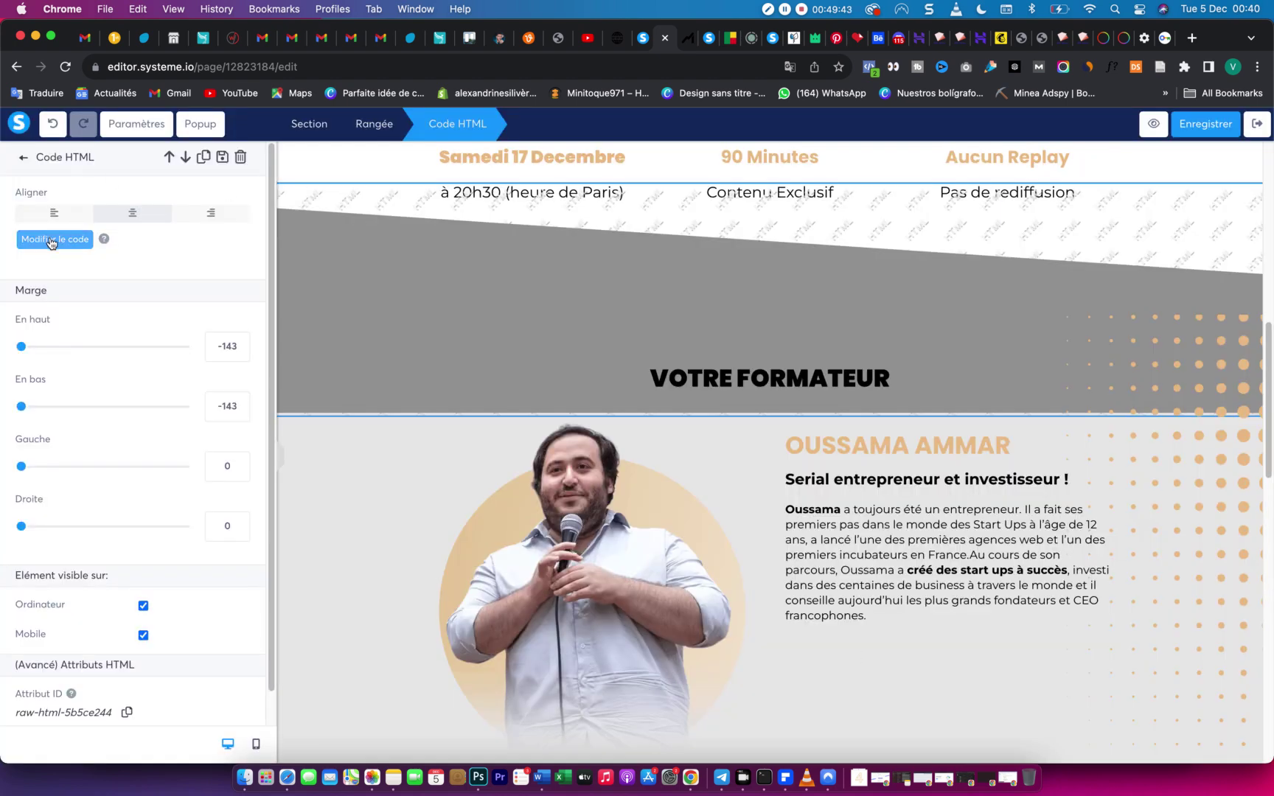
# Set the fill-opacity in the separator's SVG code to 0,1 and save the code.
pyautogui.click(51, 243)
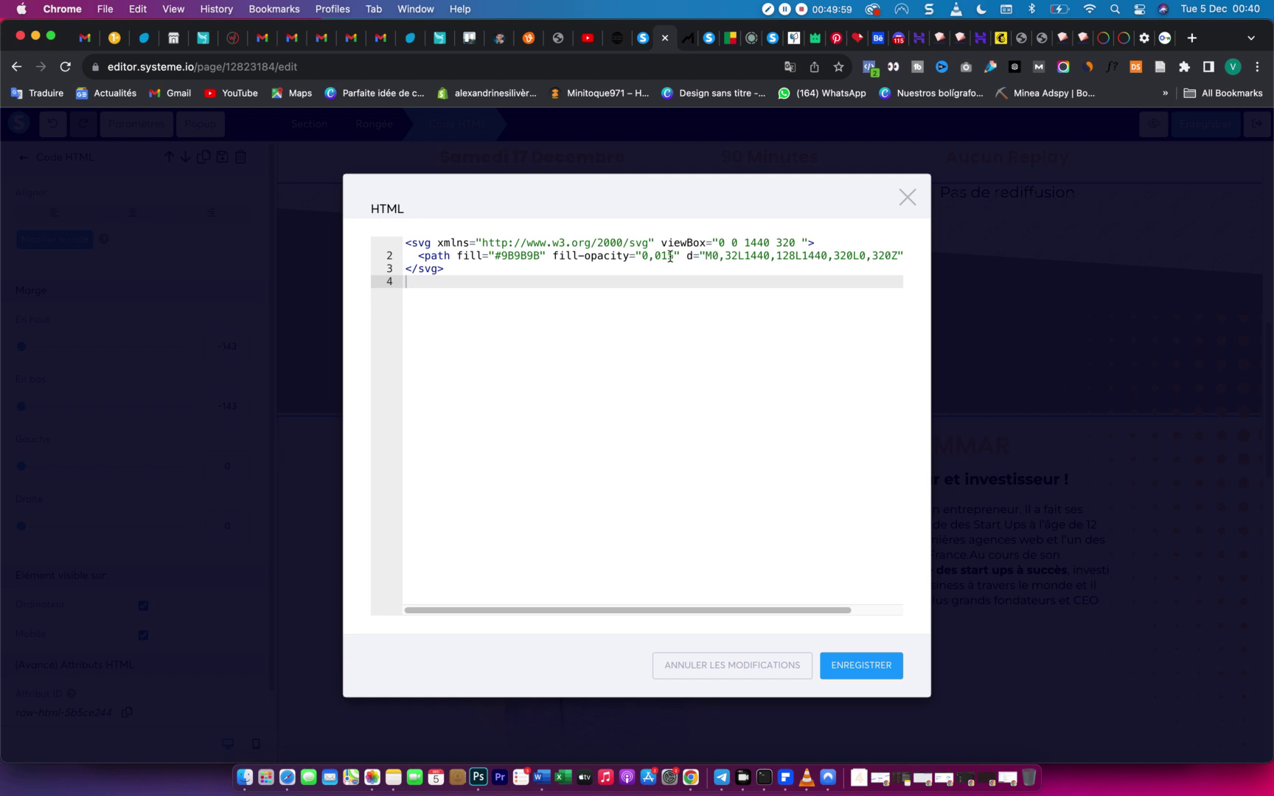
pyautogui.moveTo(671, 255); pyautogui.dragTo(656, 255)
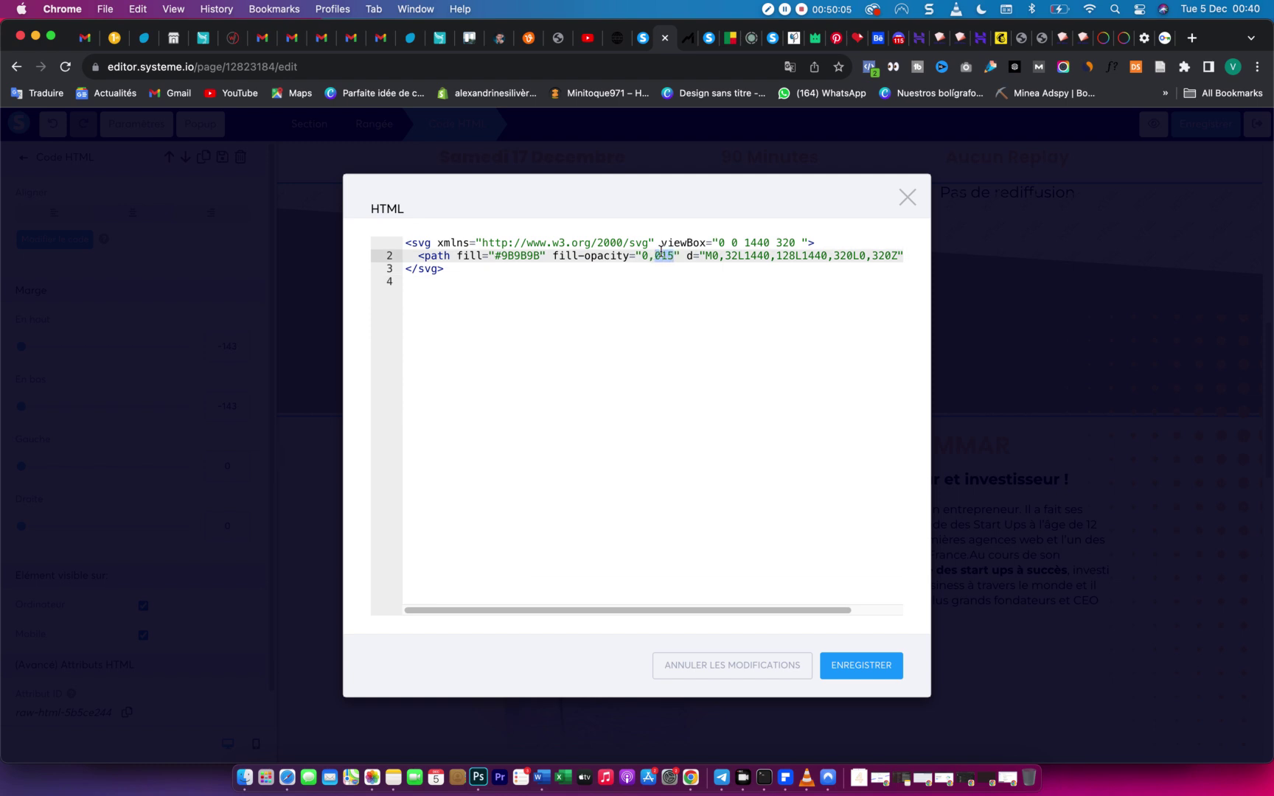
pyautogui.write('0')
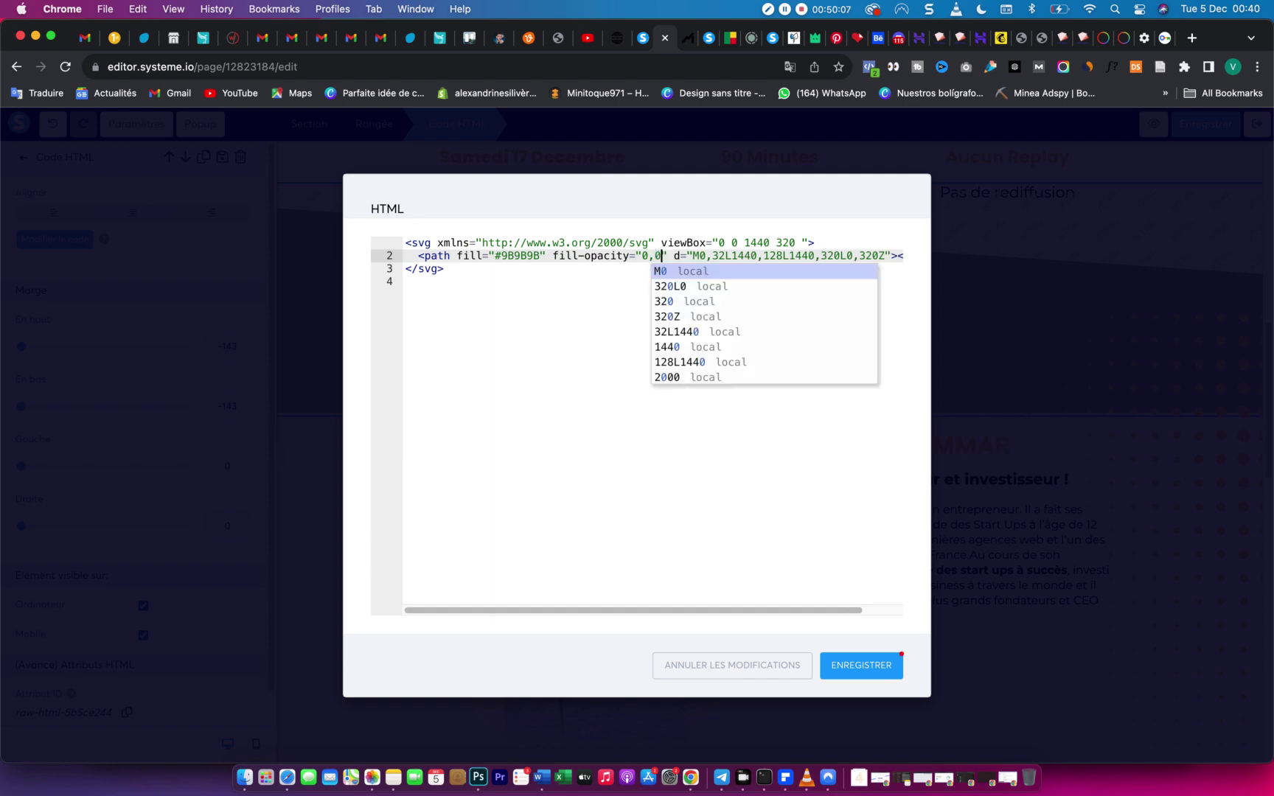
pyautogui.press('BackSpace')
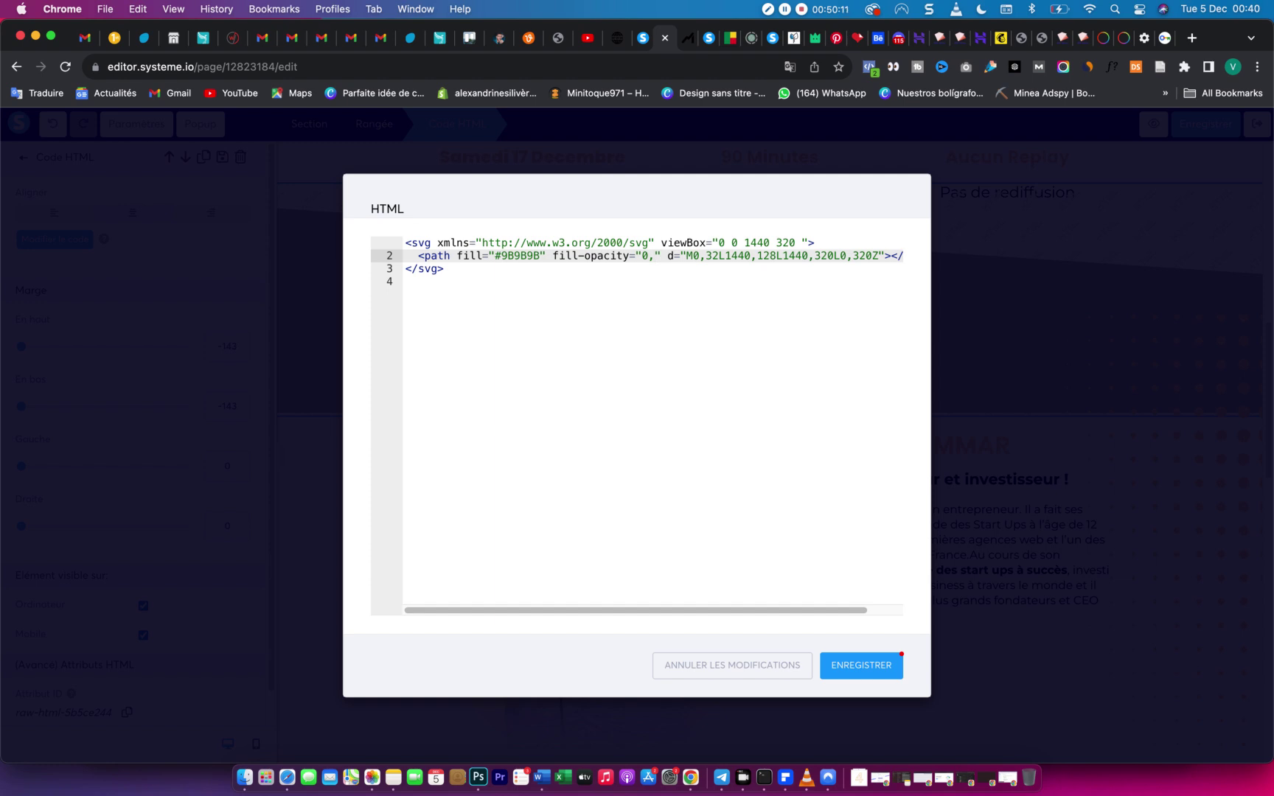
pyautogui.write('1')
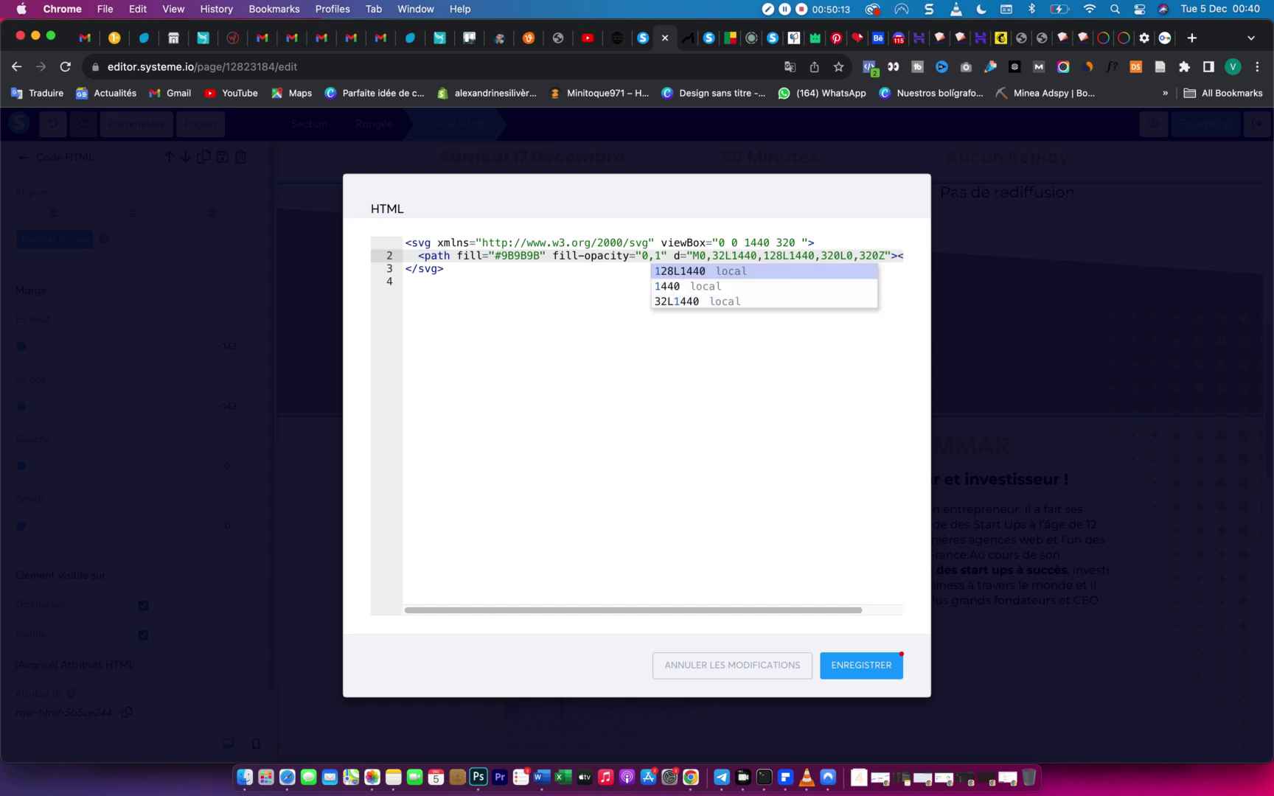
pyautogui.click(855, 668)
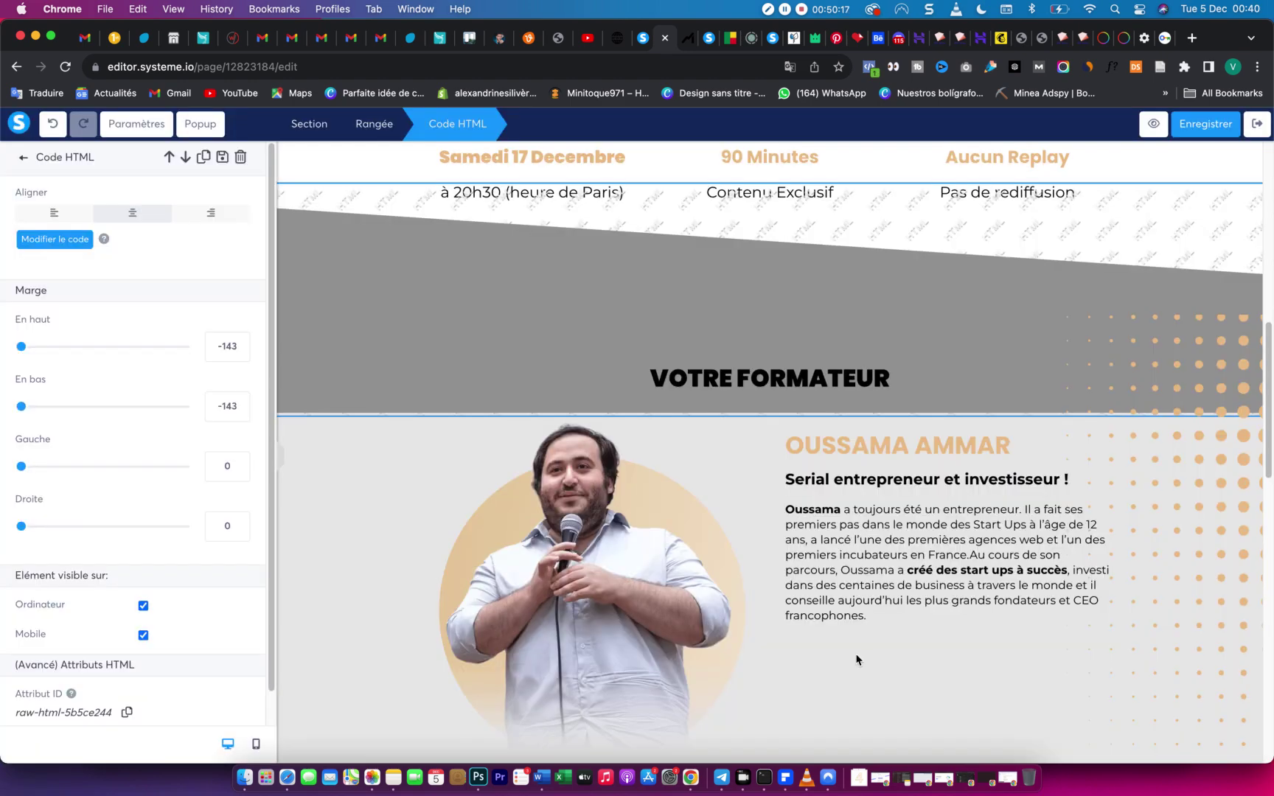
# Change the "VOTRE FORMATEUR" title to heading level H1 and save the page.
pyautogui.click(682, 345)
pyautogui.scroll(-5, 681, 345)
pyautogui.click(745, 317)
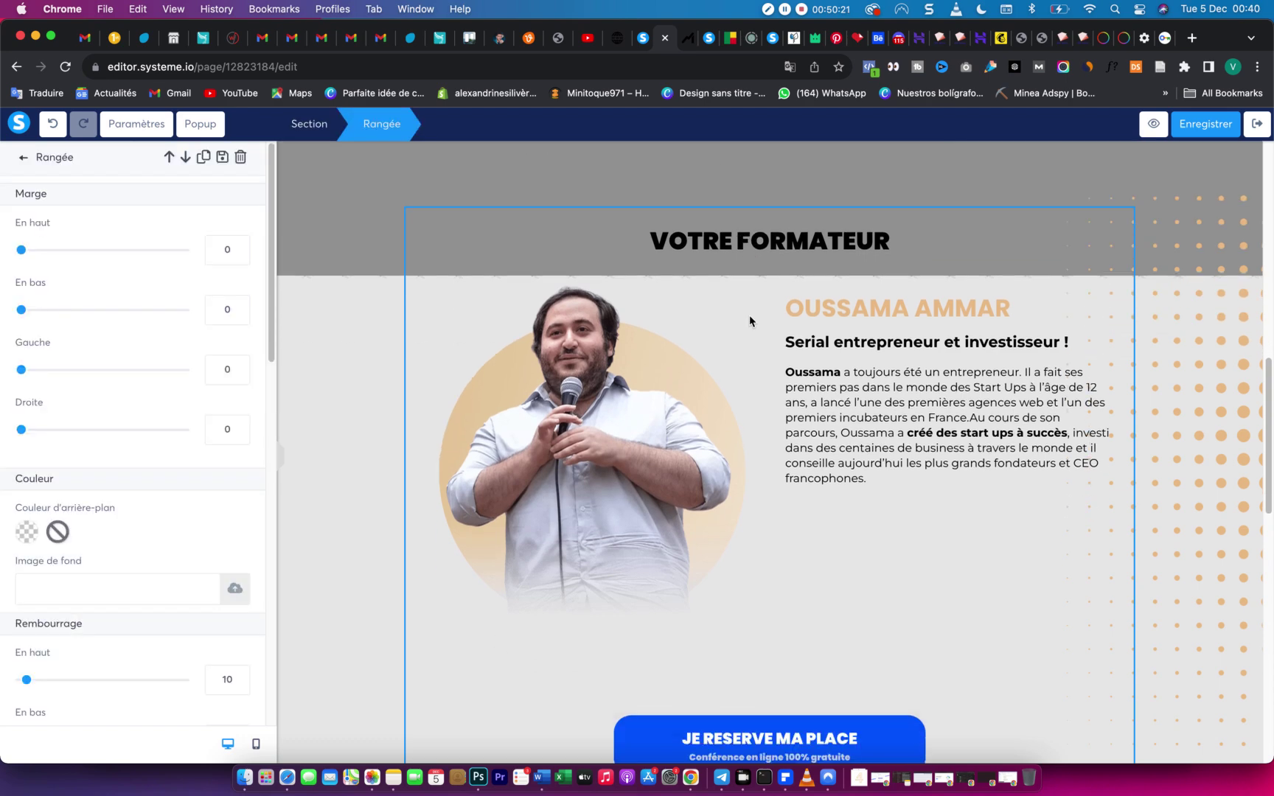
pyautogui.click(757, 199)
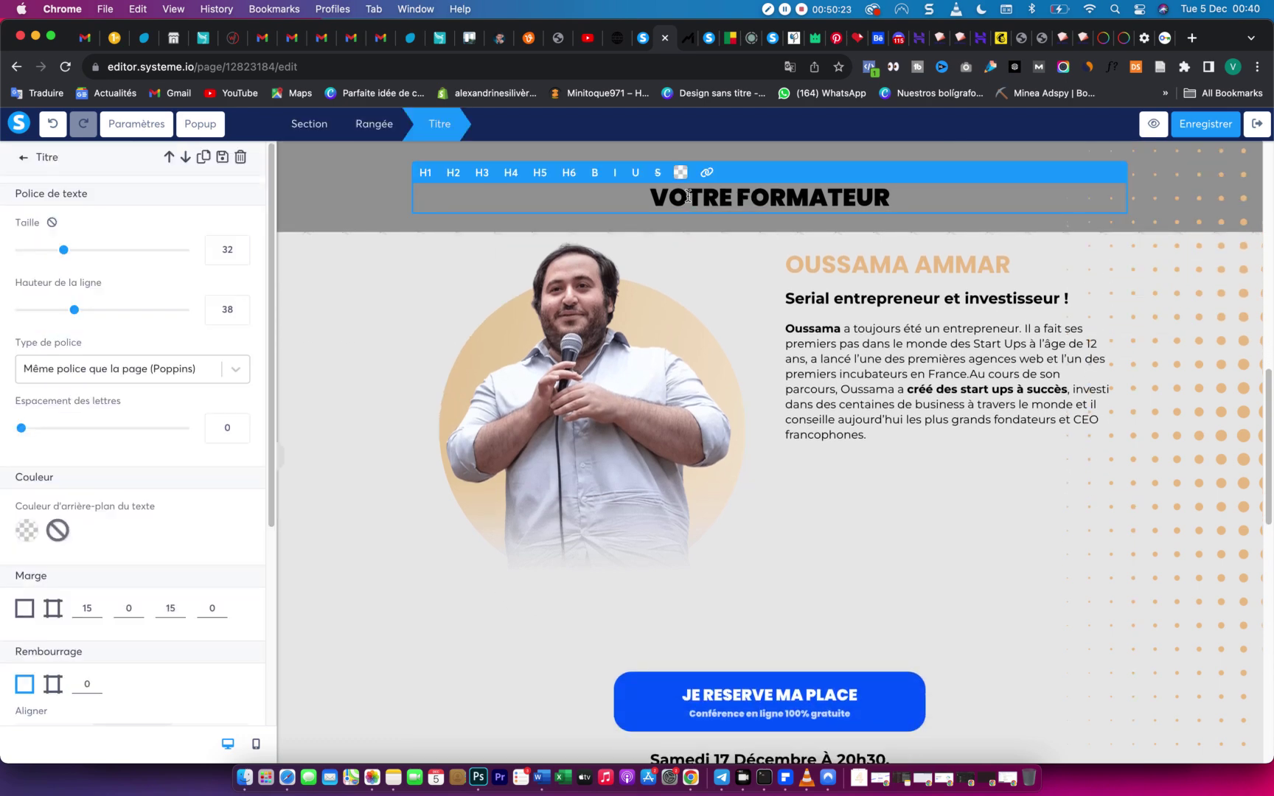
pyautogui.click(426, 174)
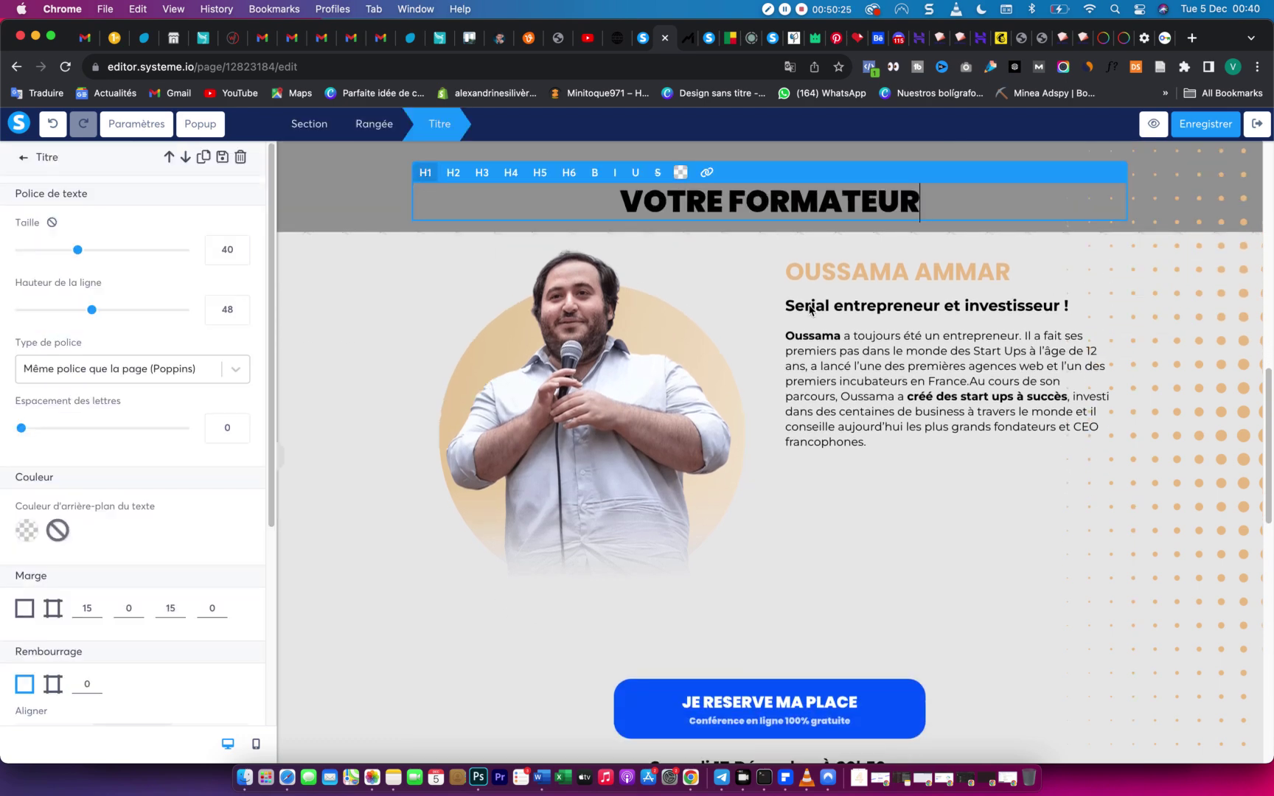
pyautogui.click(1004, 492)
pyautogui.scroll(1, 937, 355)
pyautogui.scroll(1, 937, 355)
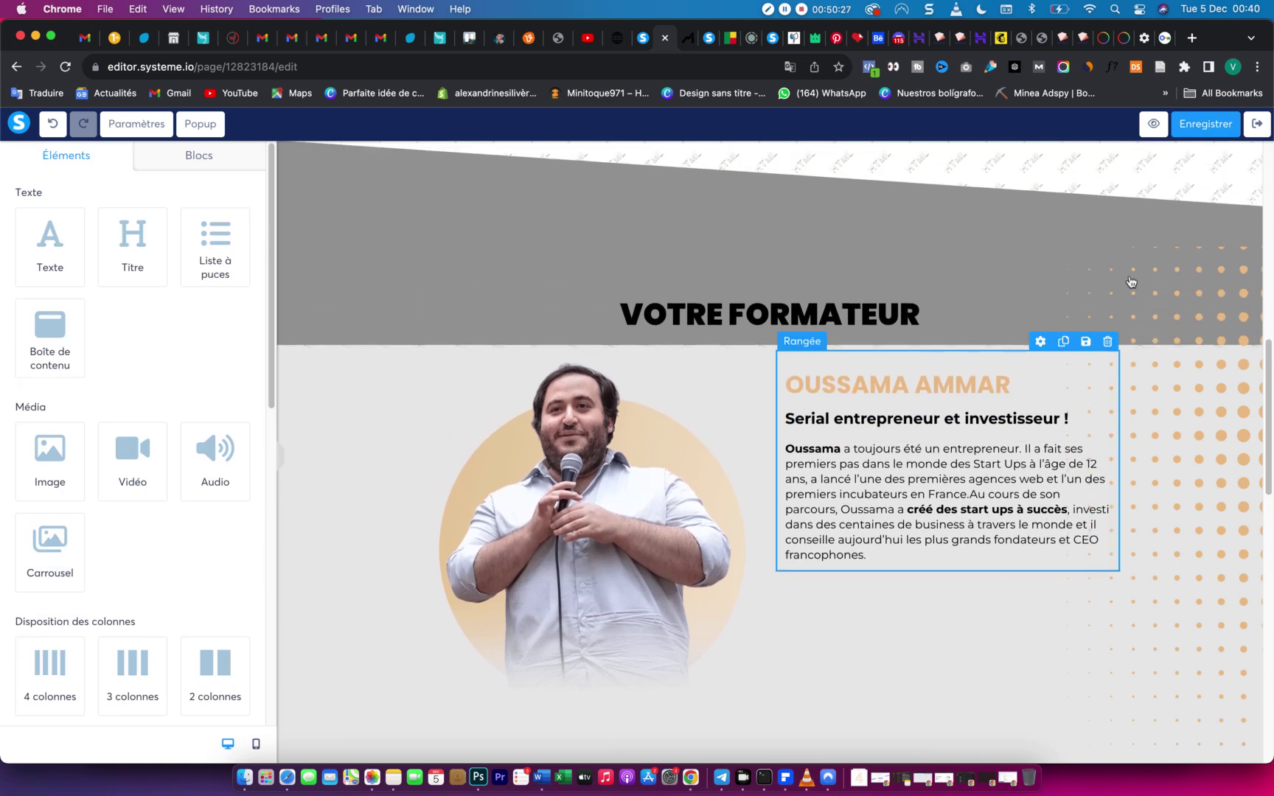
pyautogui.click(1200, 127)
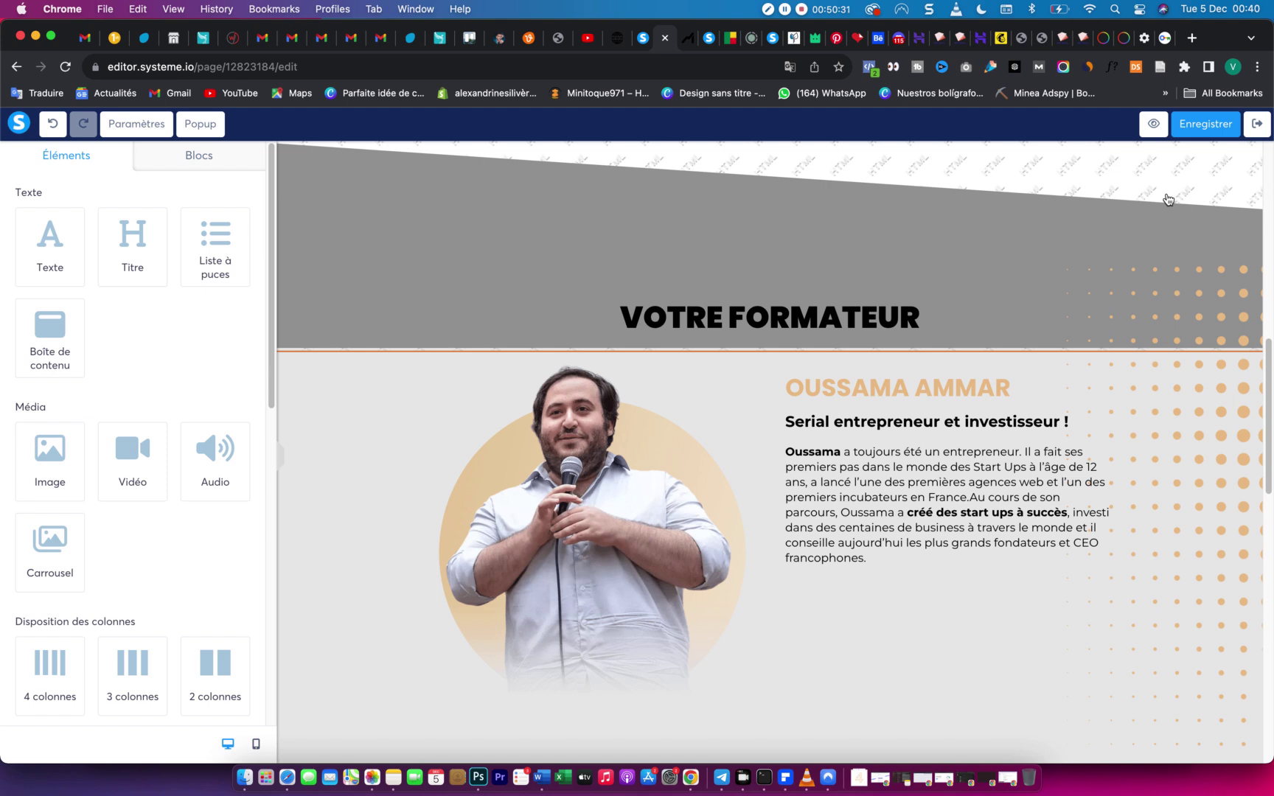
# Raise the "Votre formateur" section's background color opacity to 100 and save the page.
pyautogui.click(306, 177)
pyautogui.press('Escape')
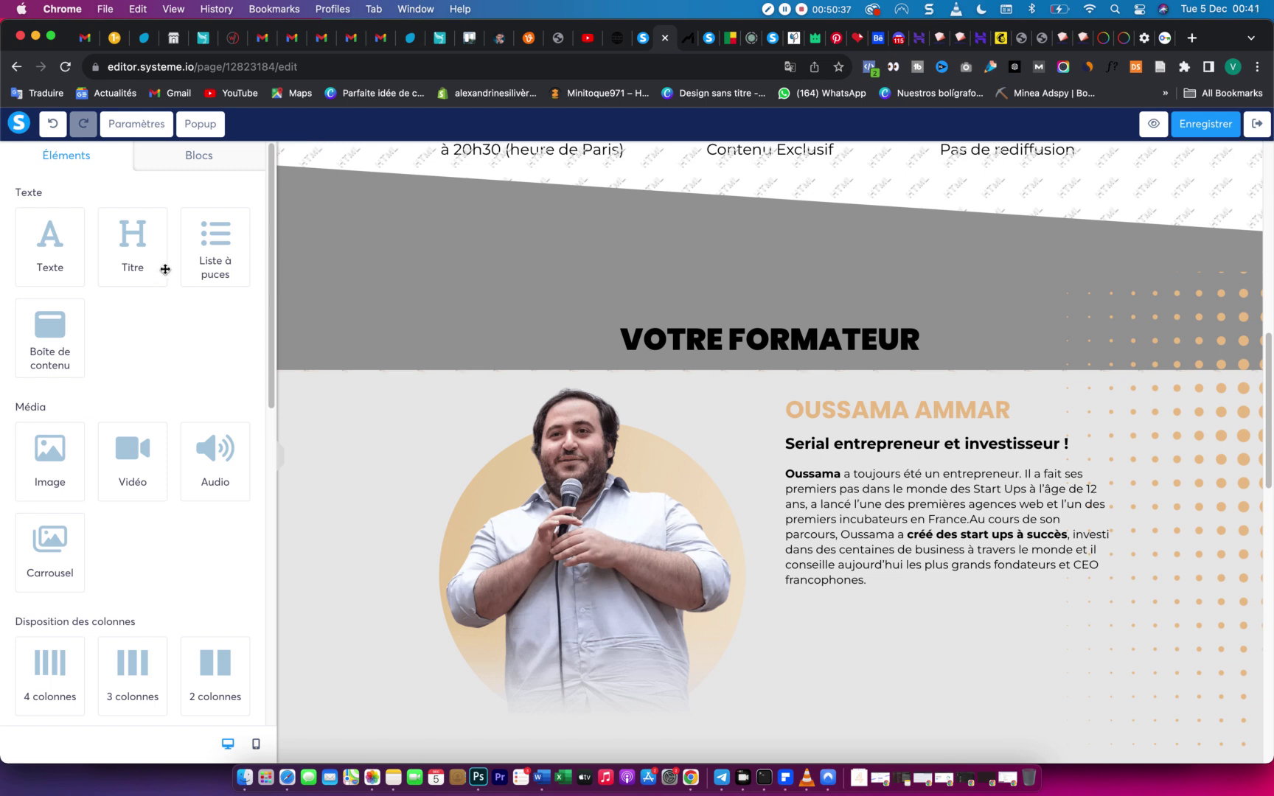
pyautogui.click(337, 418)
pyautogui.click(28, 532)
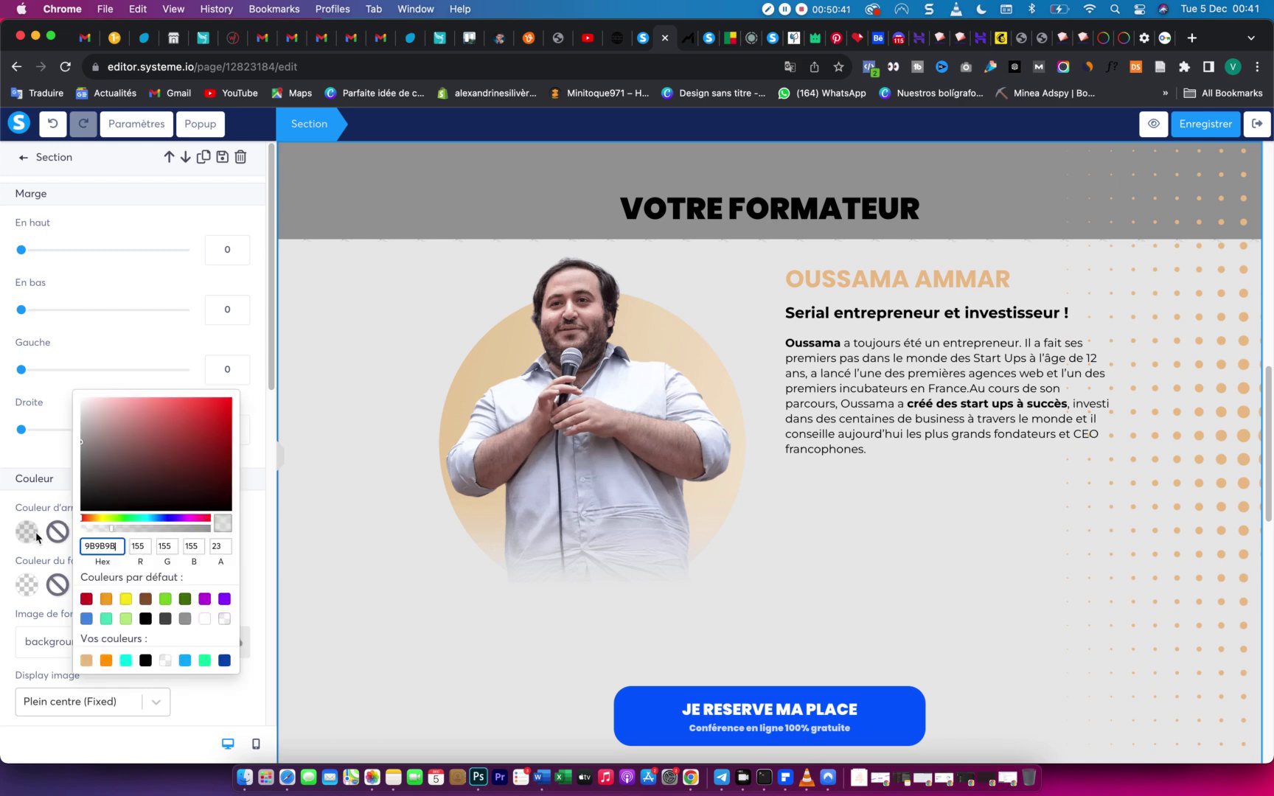
pyautogui.moveTo(166, 533); pyautogui.dragTo(224, 530)
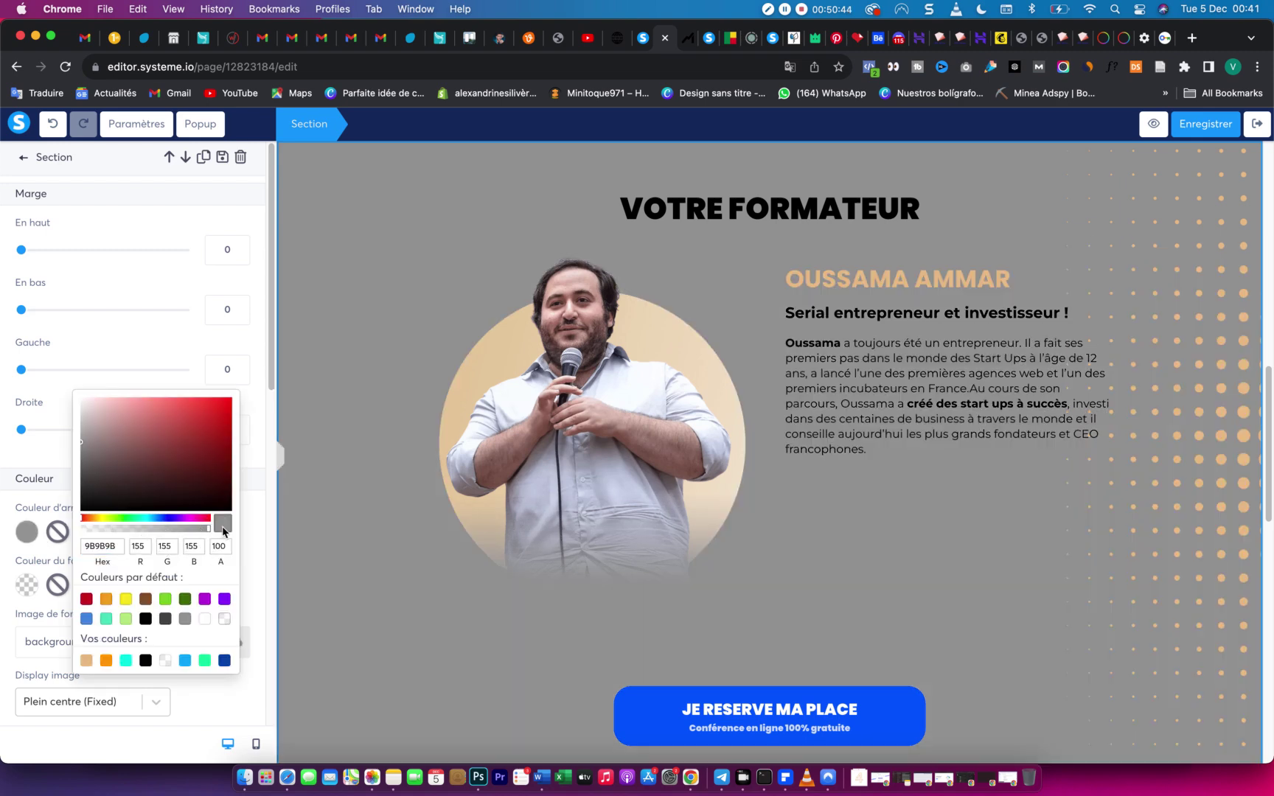
pyautogui.click(9, 504)
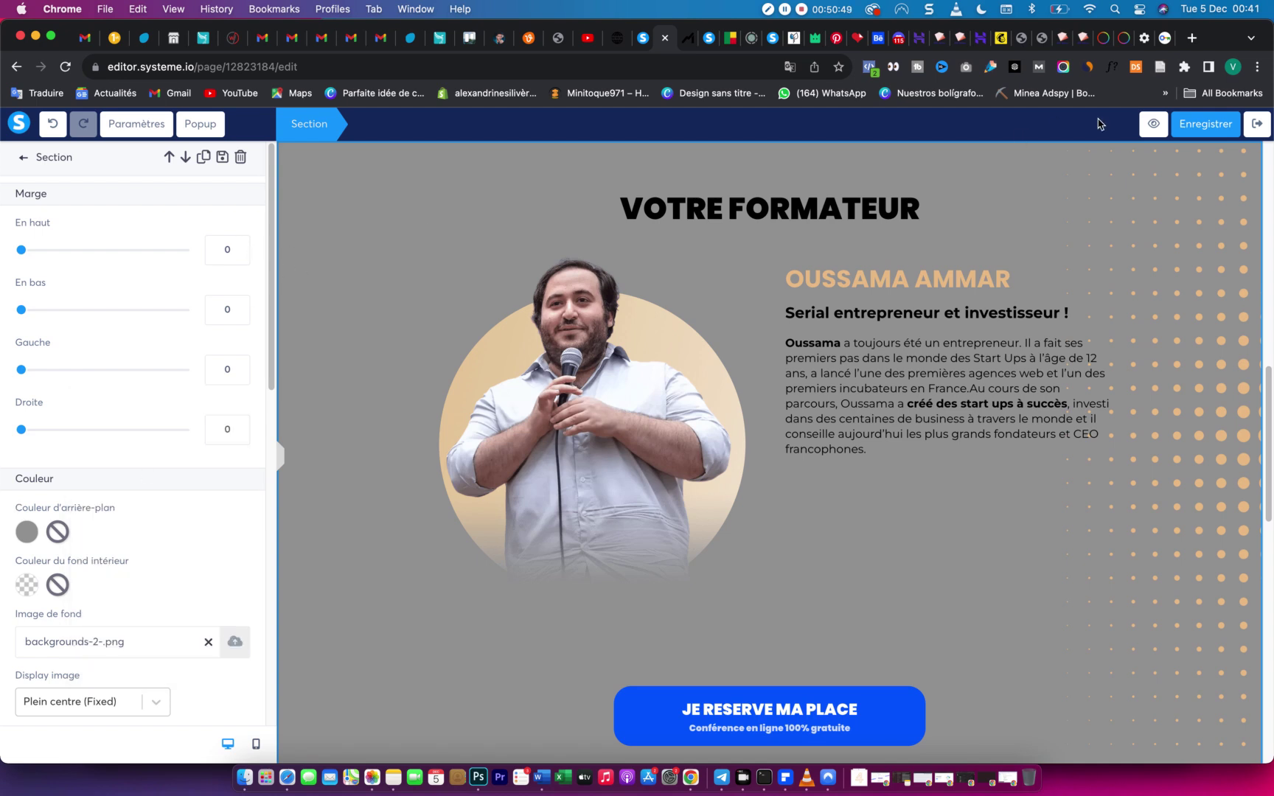
pyautogui.click(1224, 132)
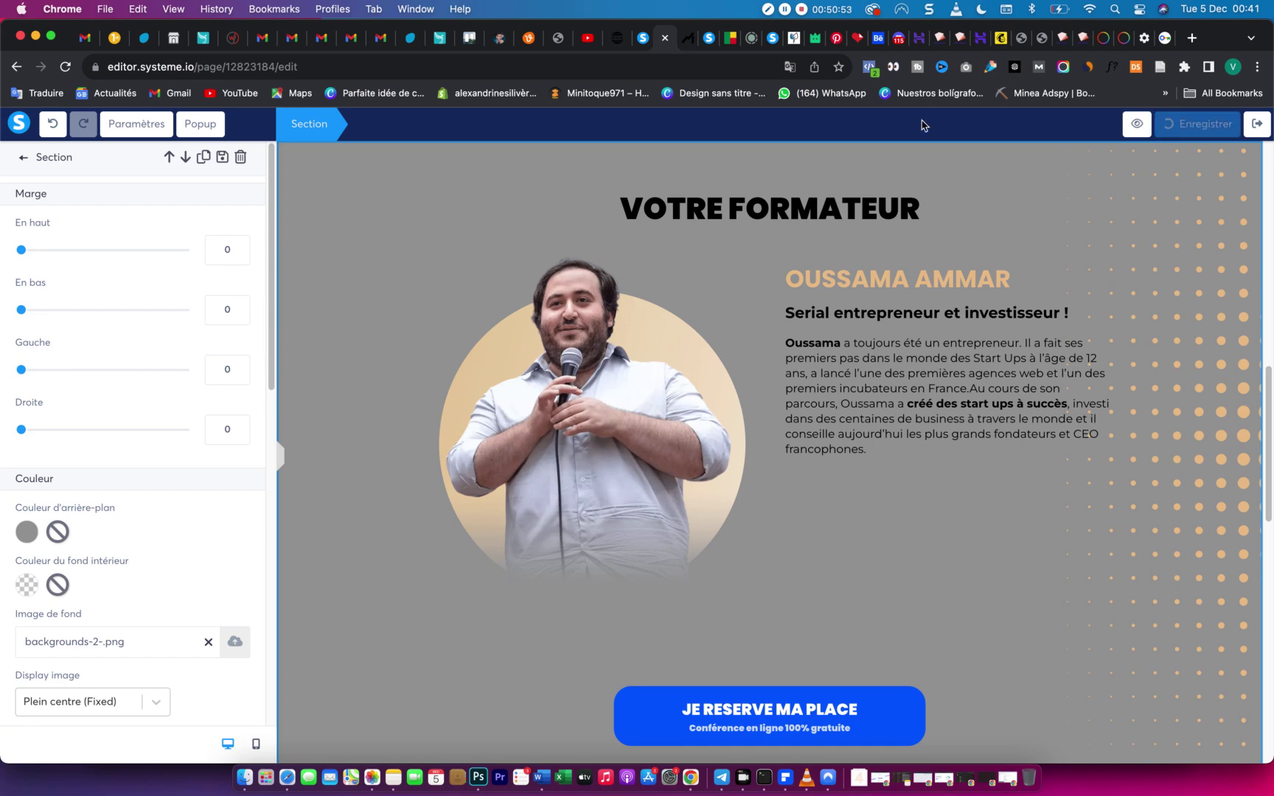
# Compare the original Mindeo page's "Votre formateur" section with the recreated page's preview and reload the preview.
pyautogui.click(687, 42)
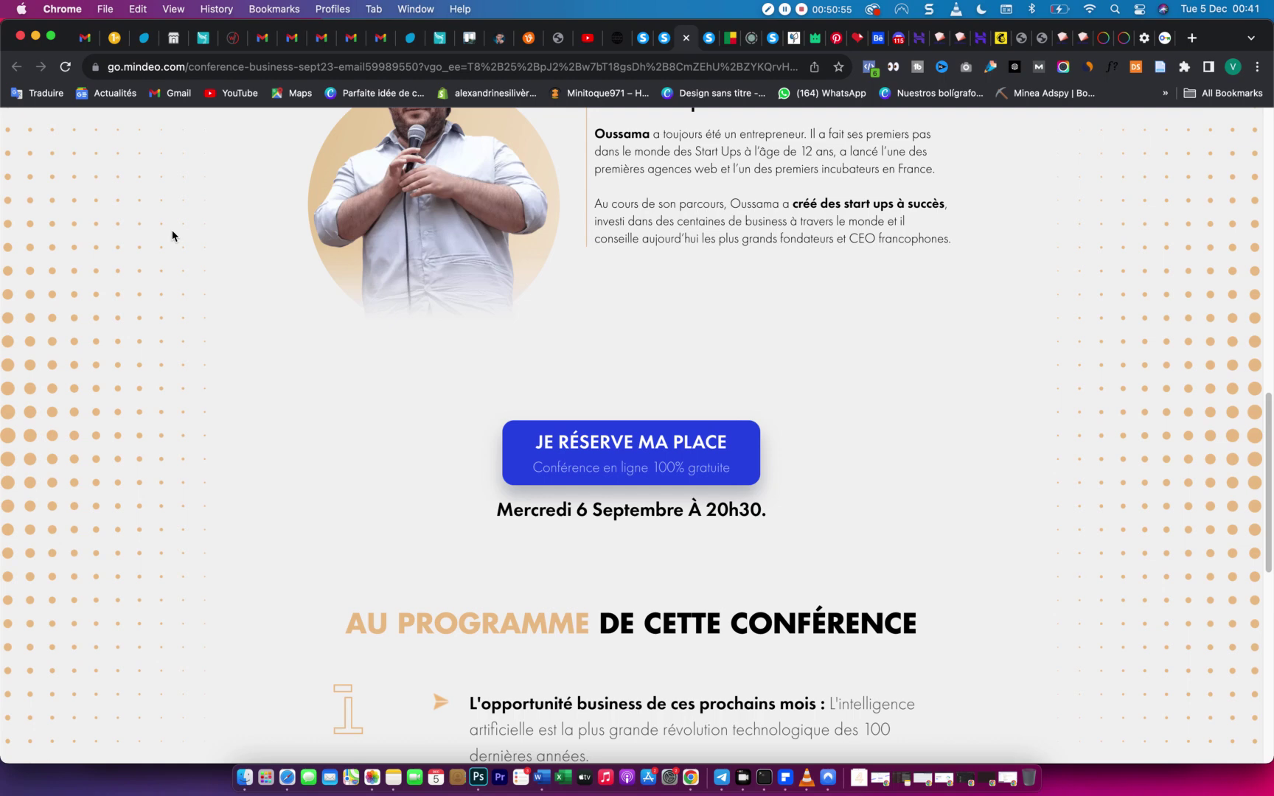
pyautogui.scroll(7, 277, 319)
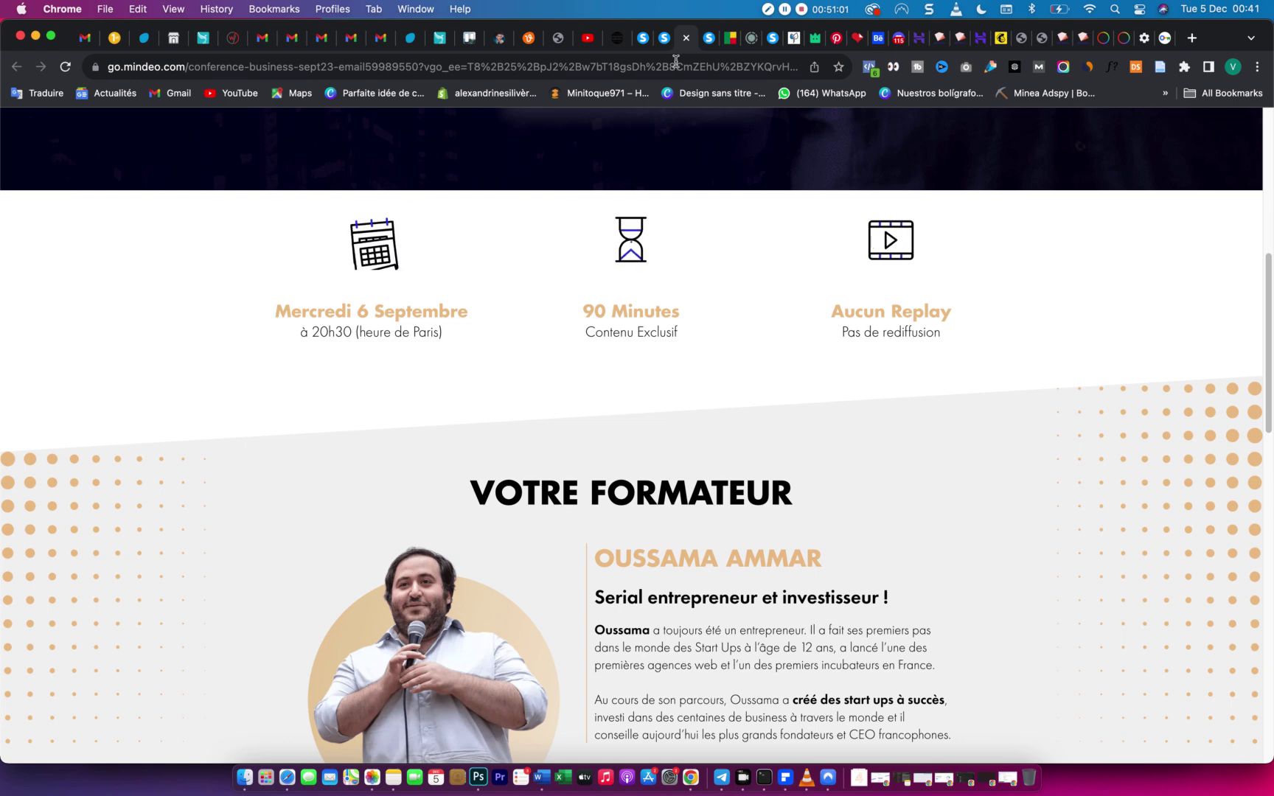
pyautogui.click(712, 41)
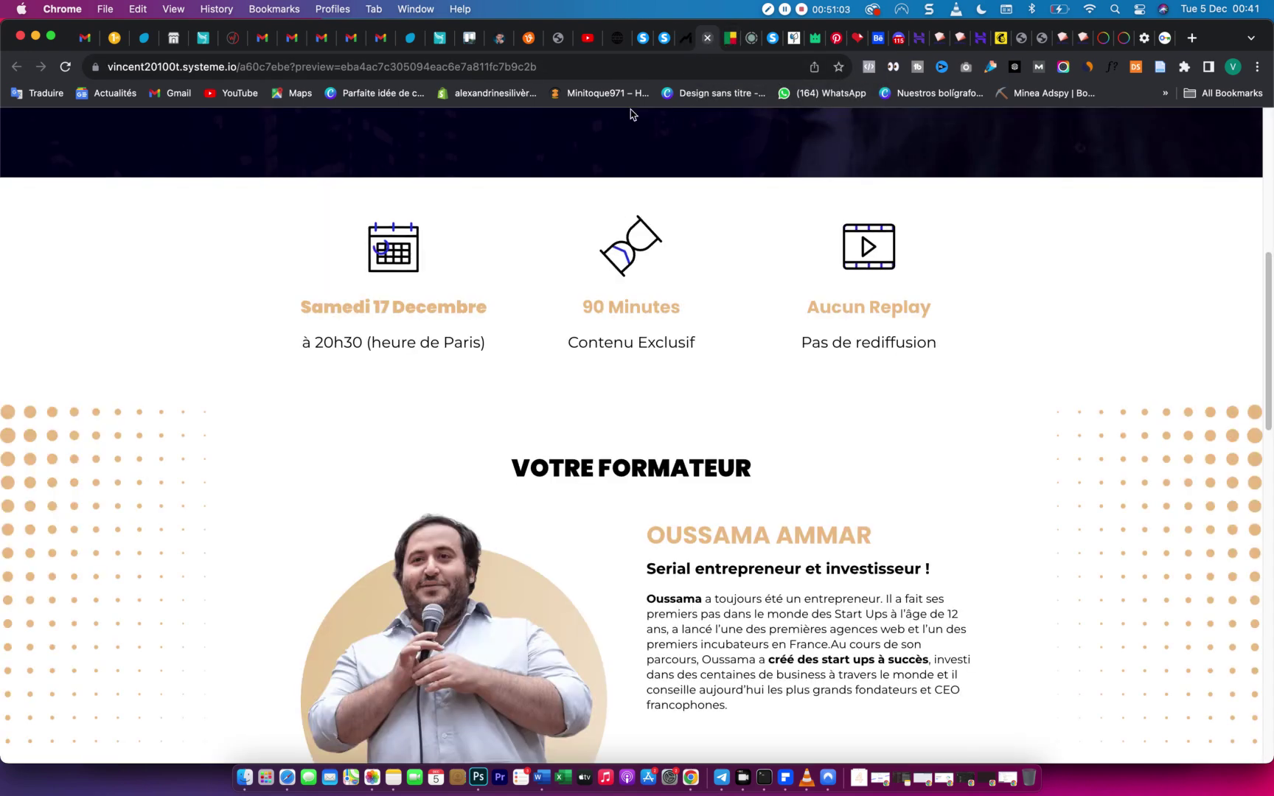
pyautogui.click(65, 67)
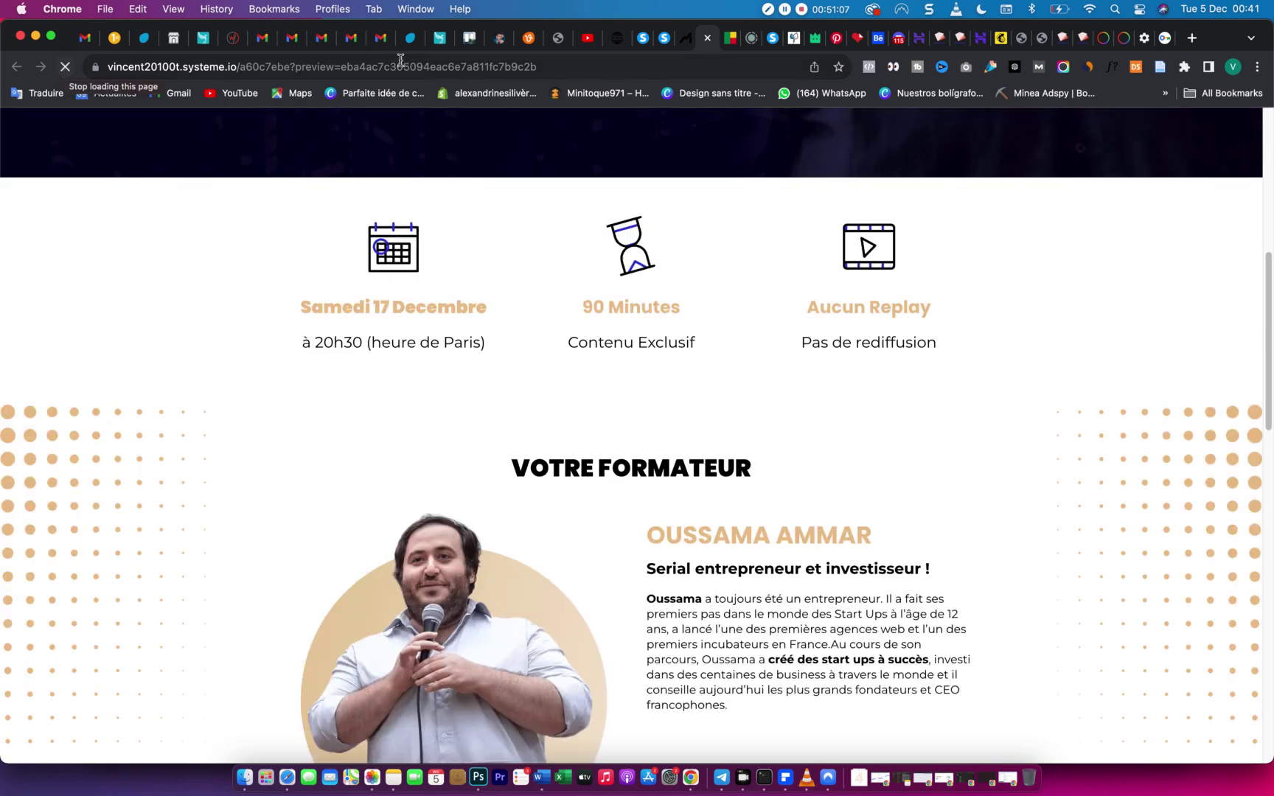
# Save the page in the systeme.io editor and open a fresh preview with the preview-mode banner dismissed.
pyautogui.click(643, 43)
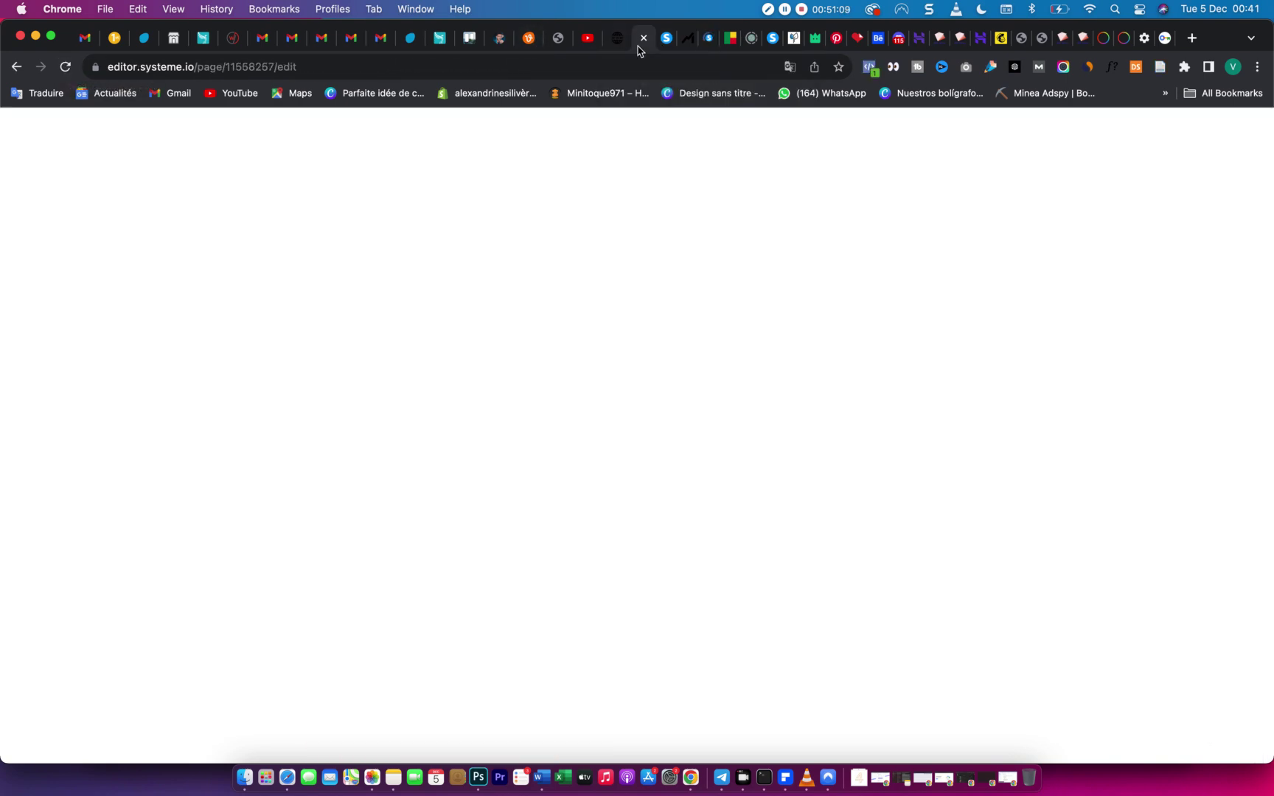
pyautogui.click(661, 46)
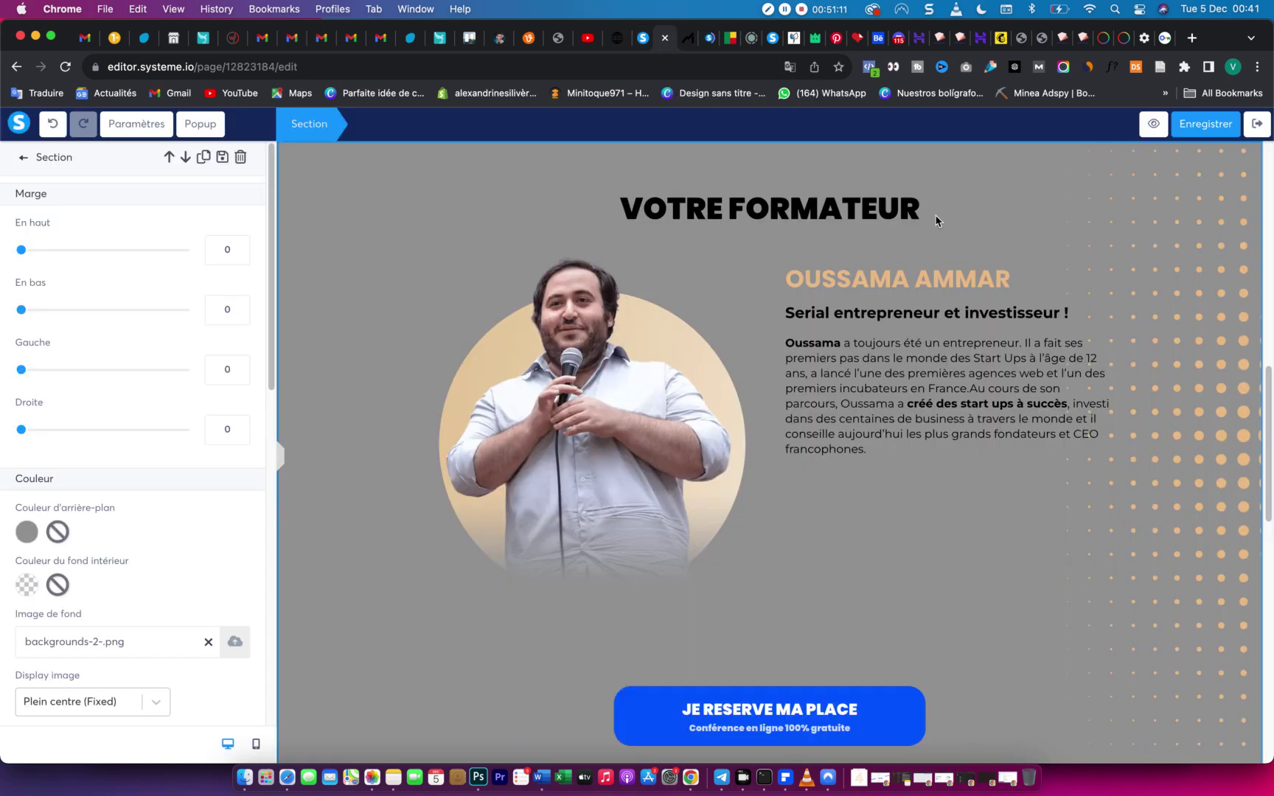
pyautogui.click(1212, 128)
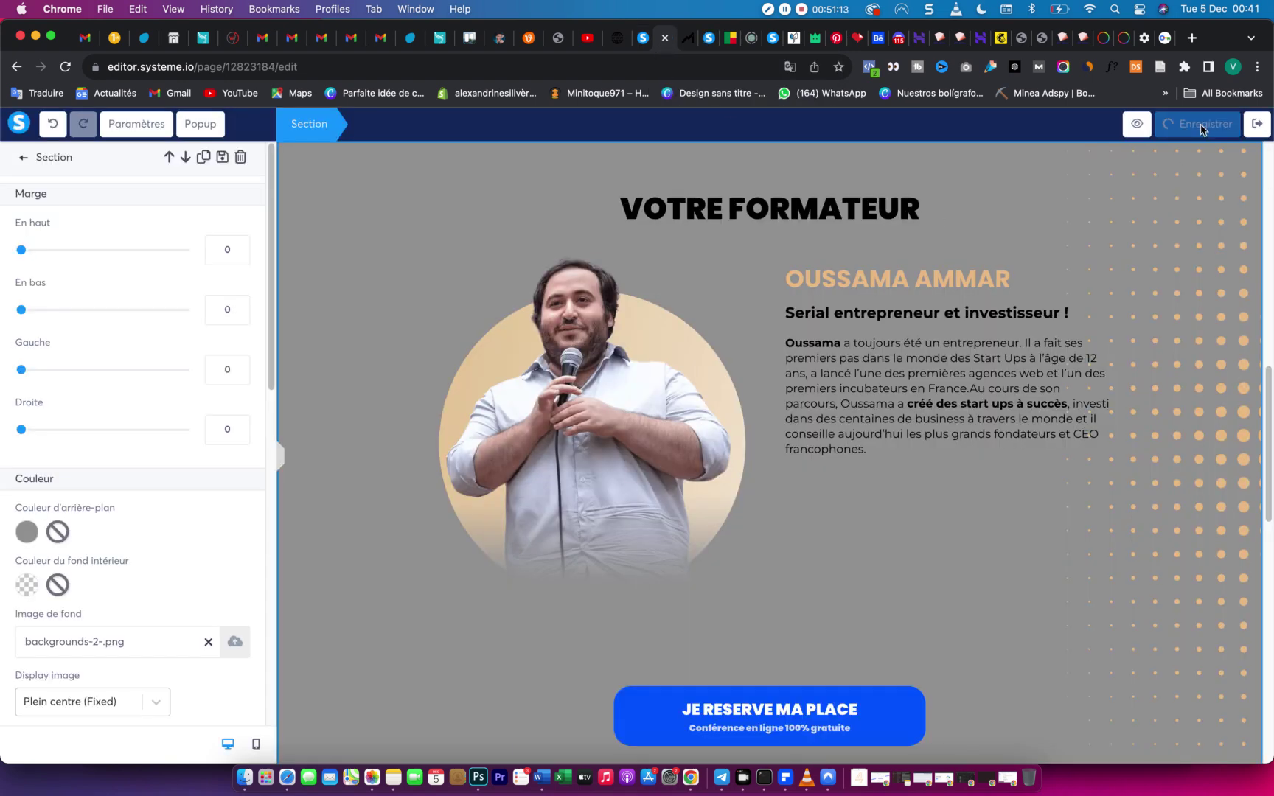
pyautogui.click(1141, 128)
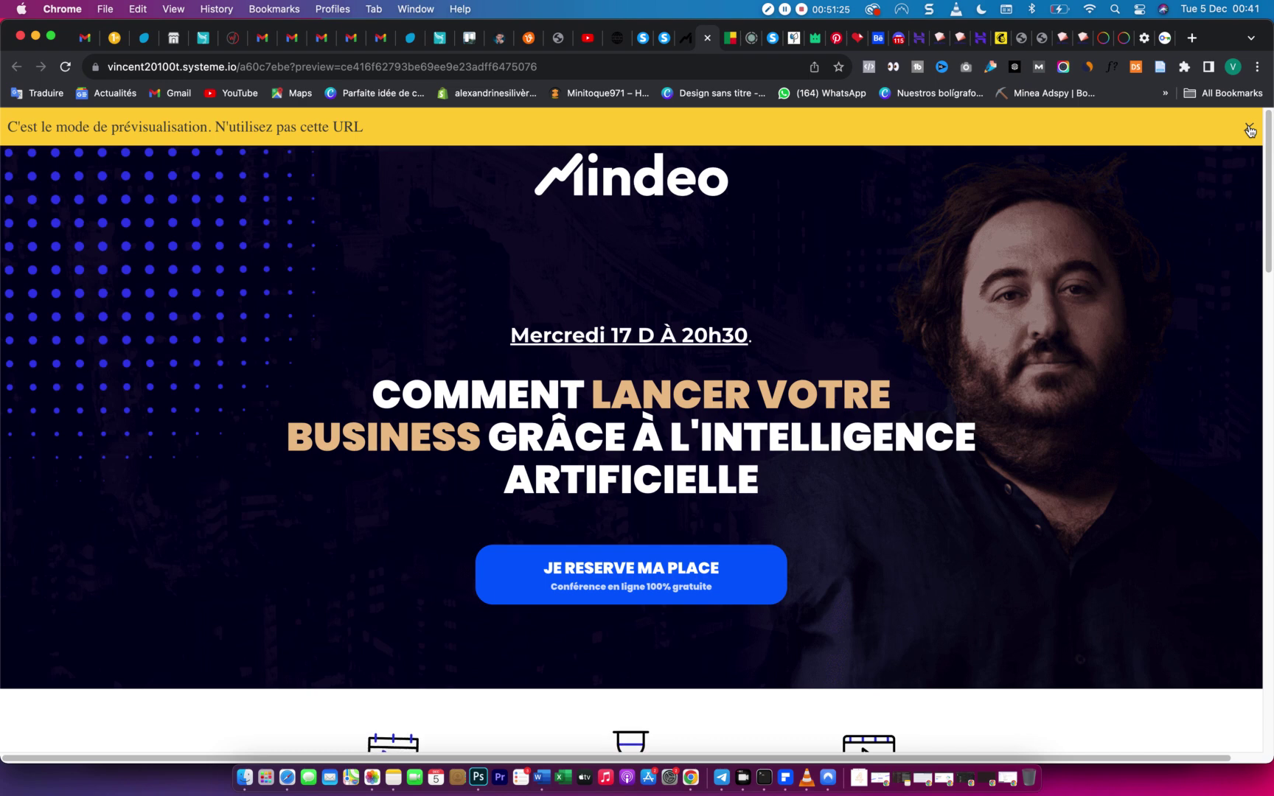
pyautogui.click(1249, 131)
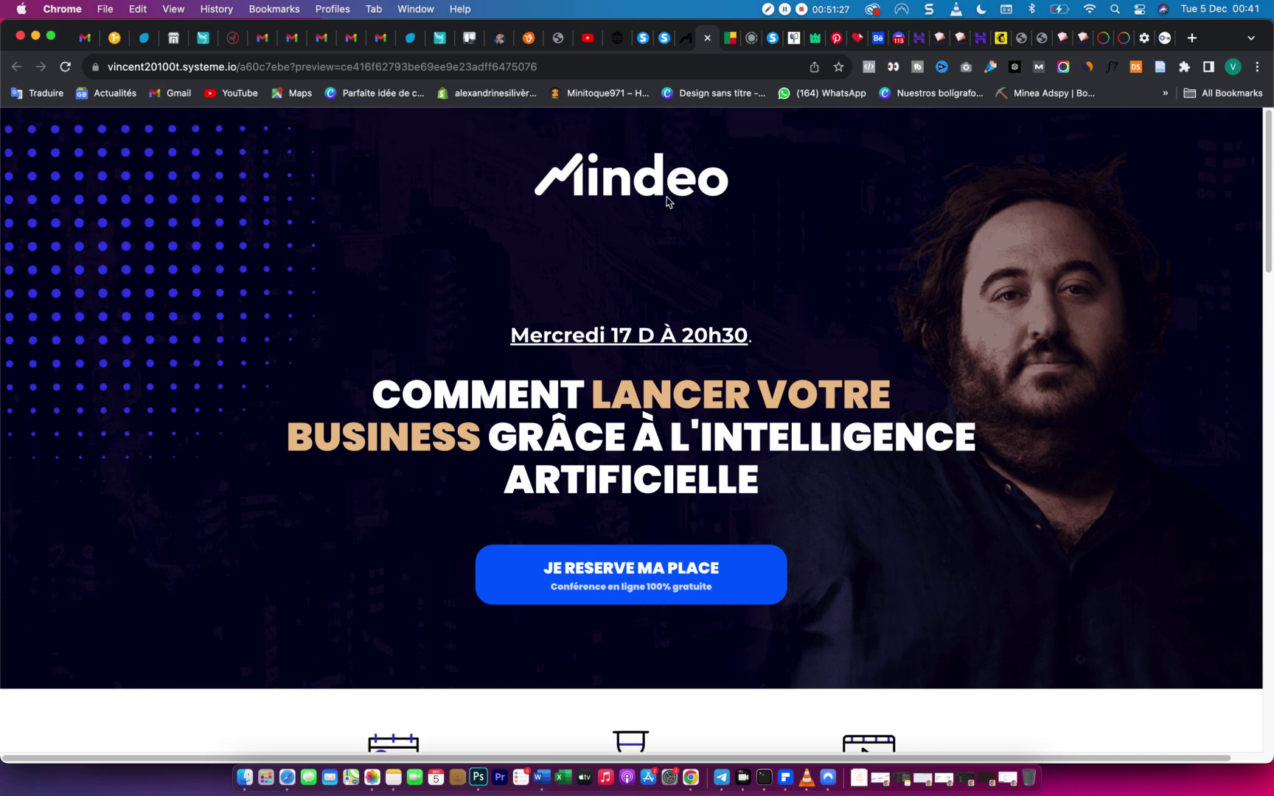
# Examine the previewed page from the hero and slanted separator through the programme section to the footer.
pyautogui.scroll(-12, 668, 201)
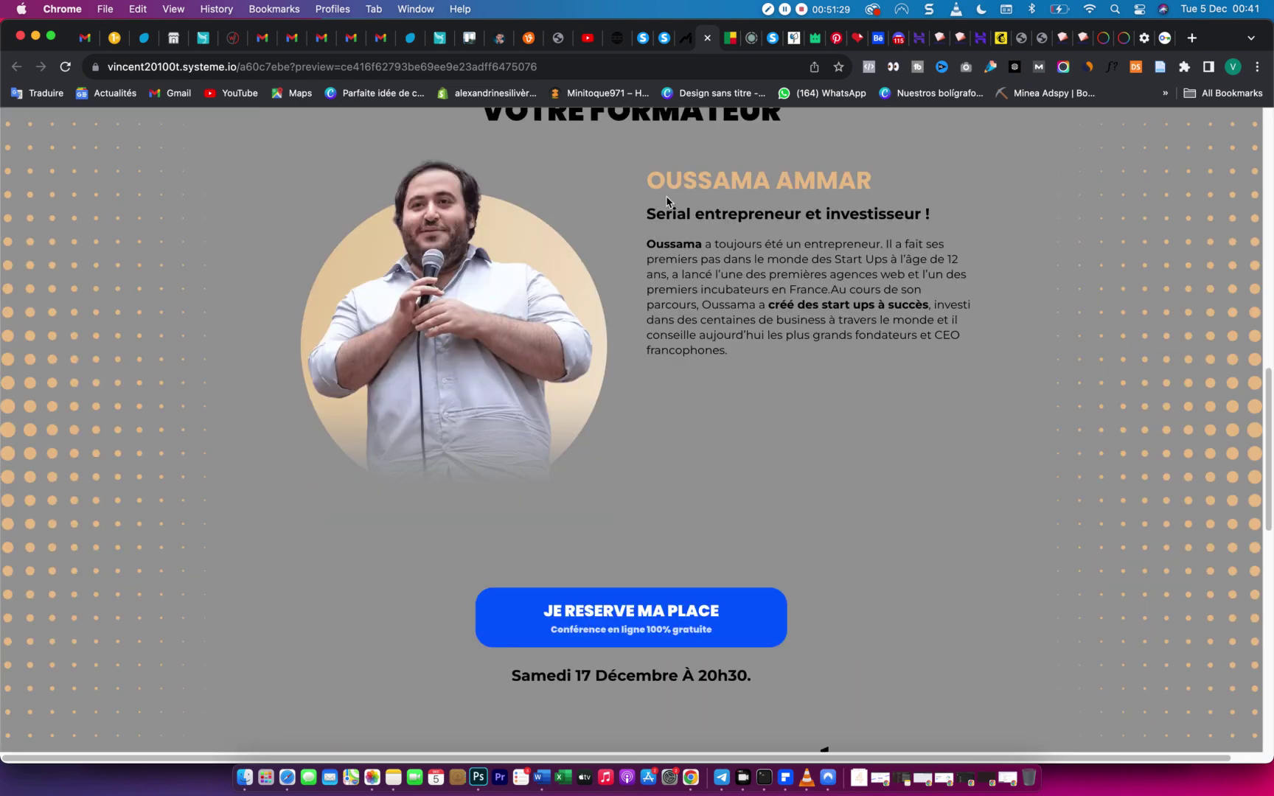
pyautogui.scroll(12, 667, 200)
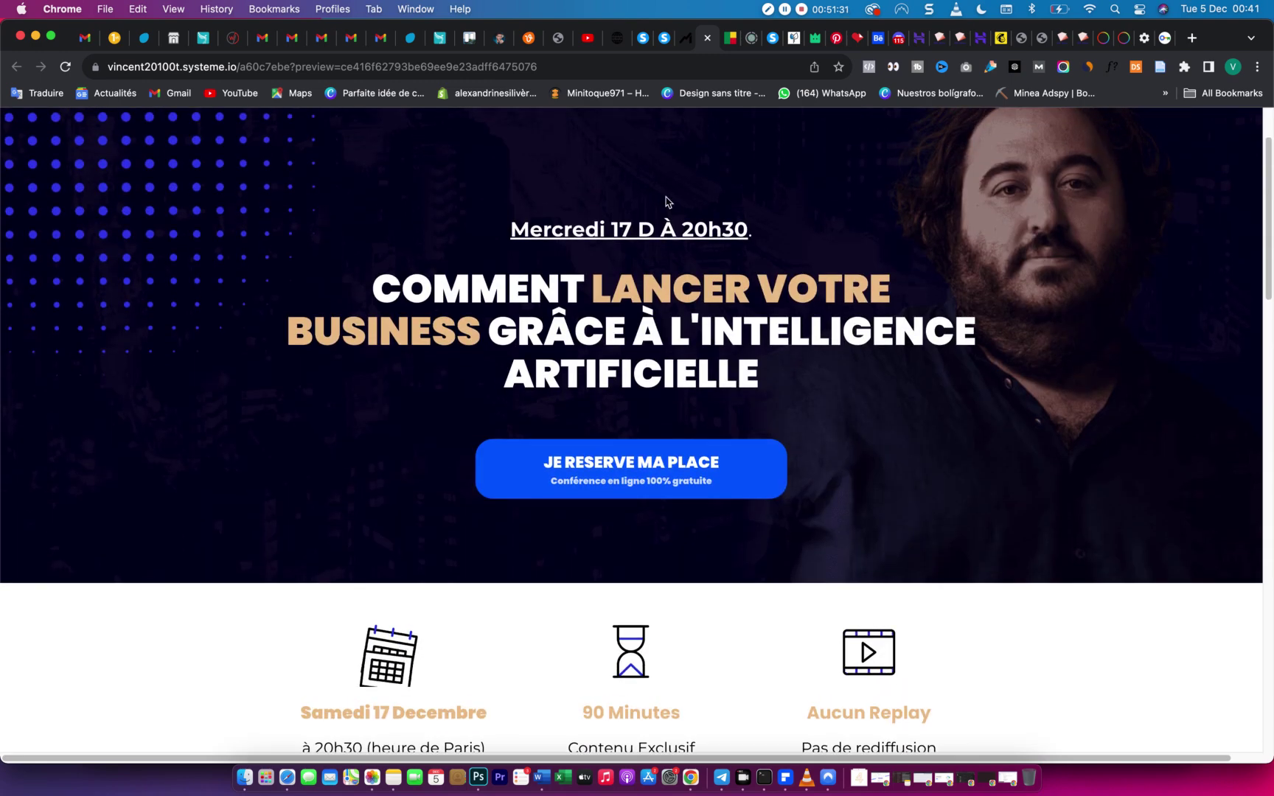
pyautogui.scroll(-12, 668, 200)
pyautogui.scroll(10, 667, 200)
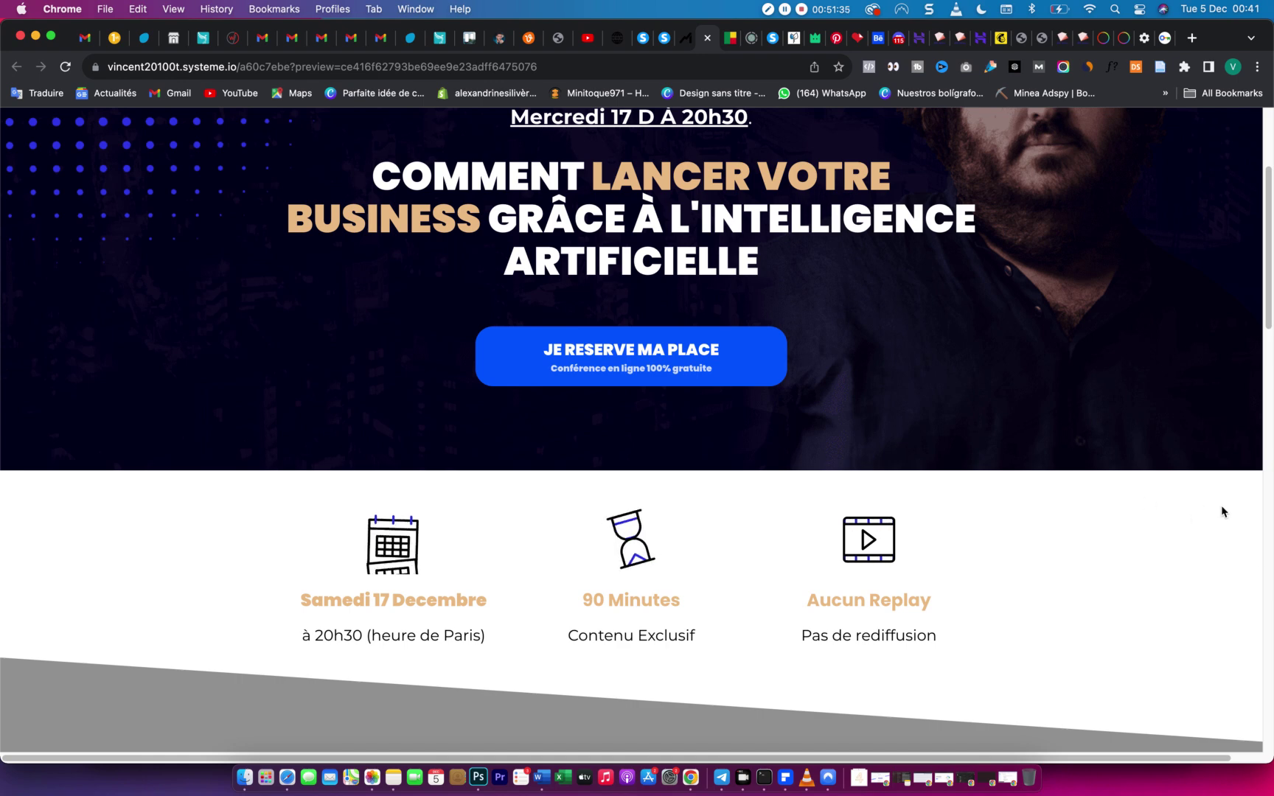
pyautogui.scroll(4, 753, 580)
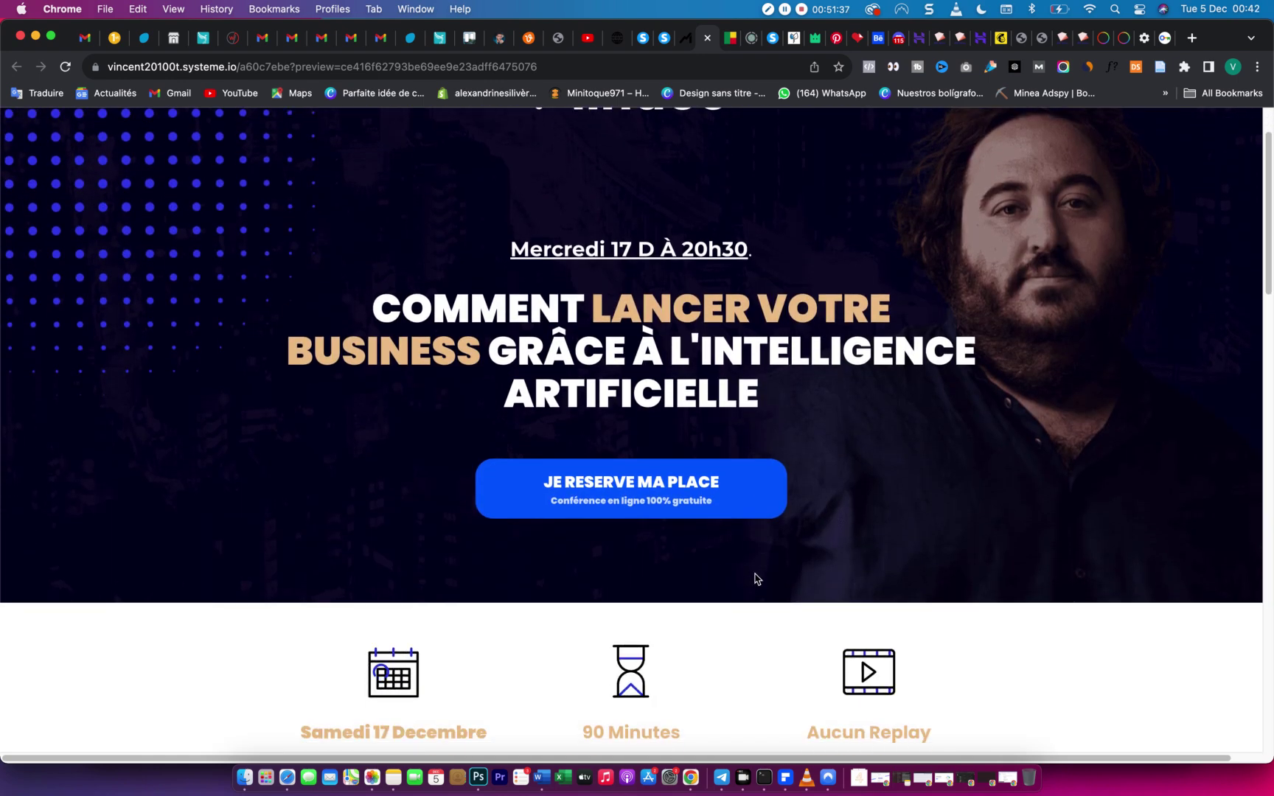
pyautogui.scroll(1, 758, 575)
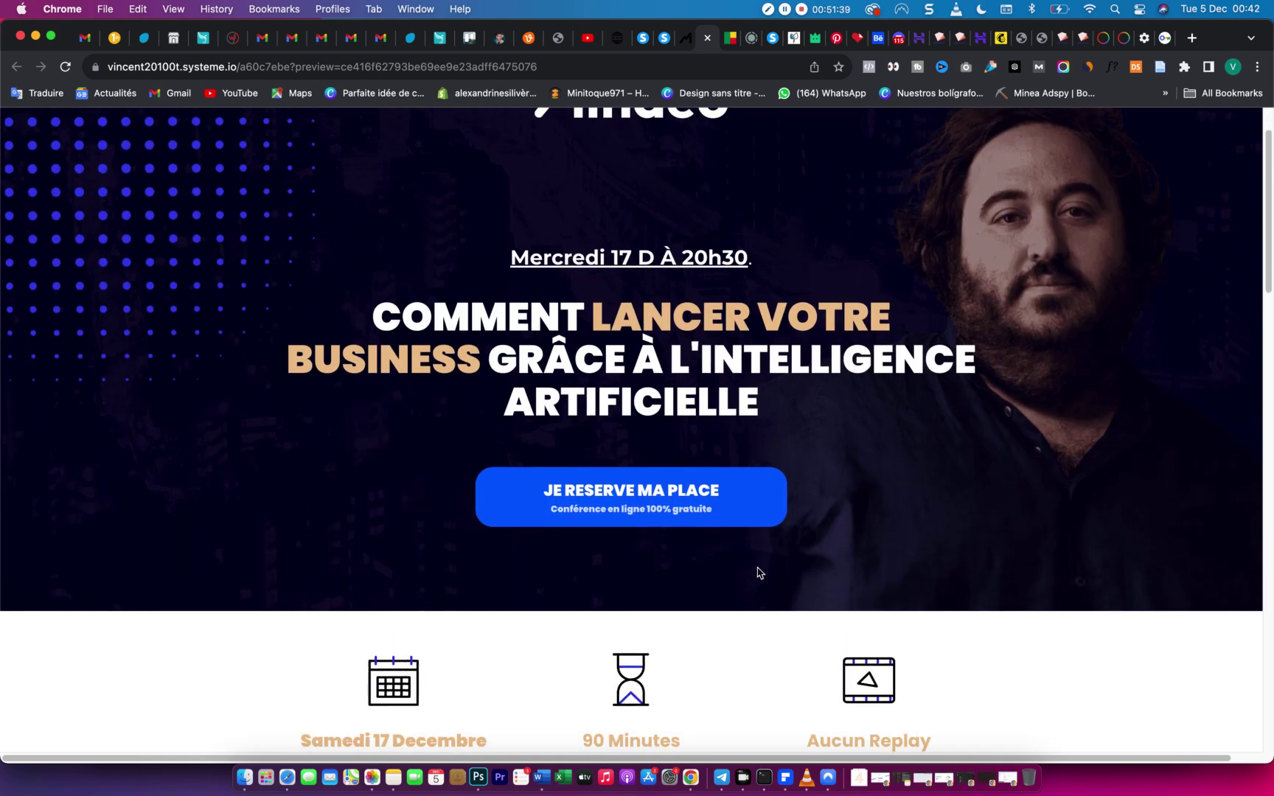
pyautogui.scroll(-12, 759, 573)
pyautogui.scroll(-20, 758, 572)
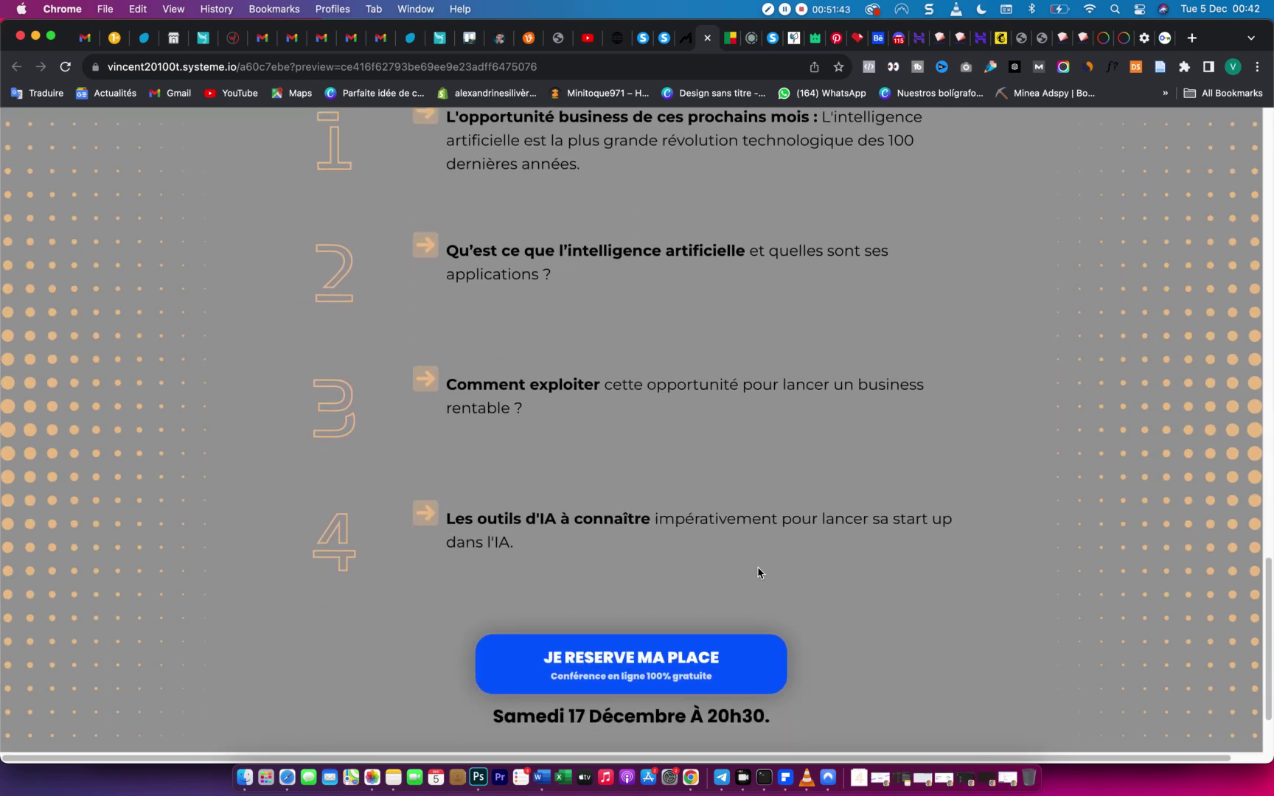
pyautogui.scroll(-2, 758, 572)
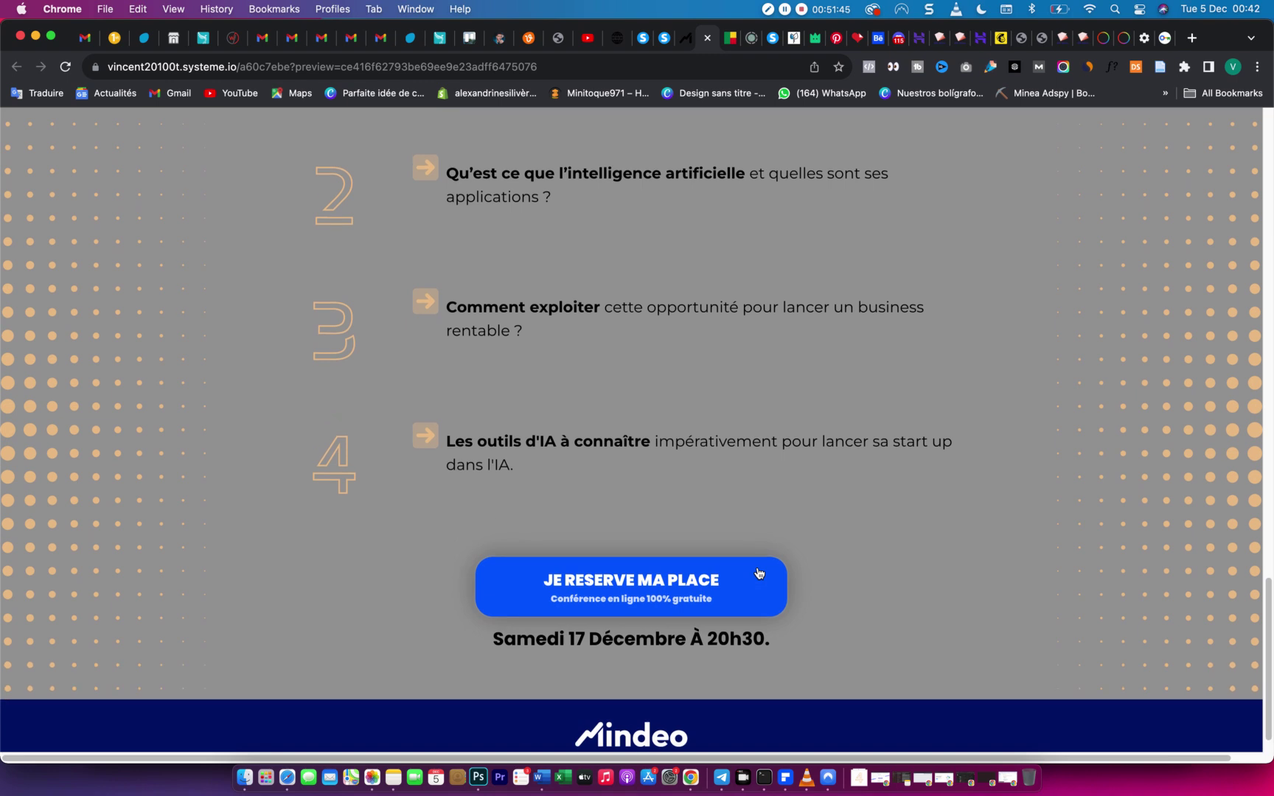
pyautogui.scroll(-1, 759, 572)
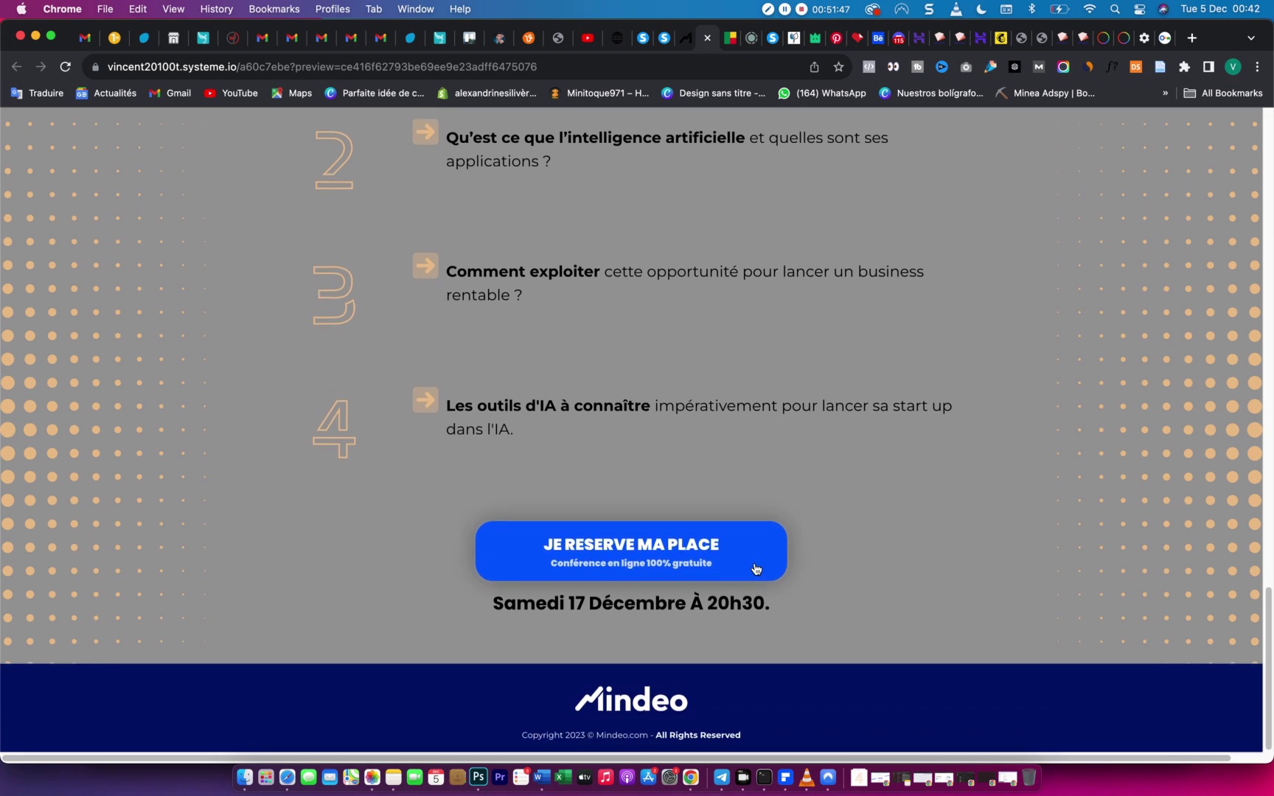
# Capture full-page screenshots of the original Mindeo page and of the recreated page's preview with GoFullPage.
pyautogui.click(687, 40)
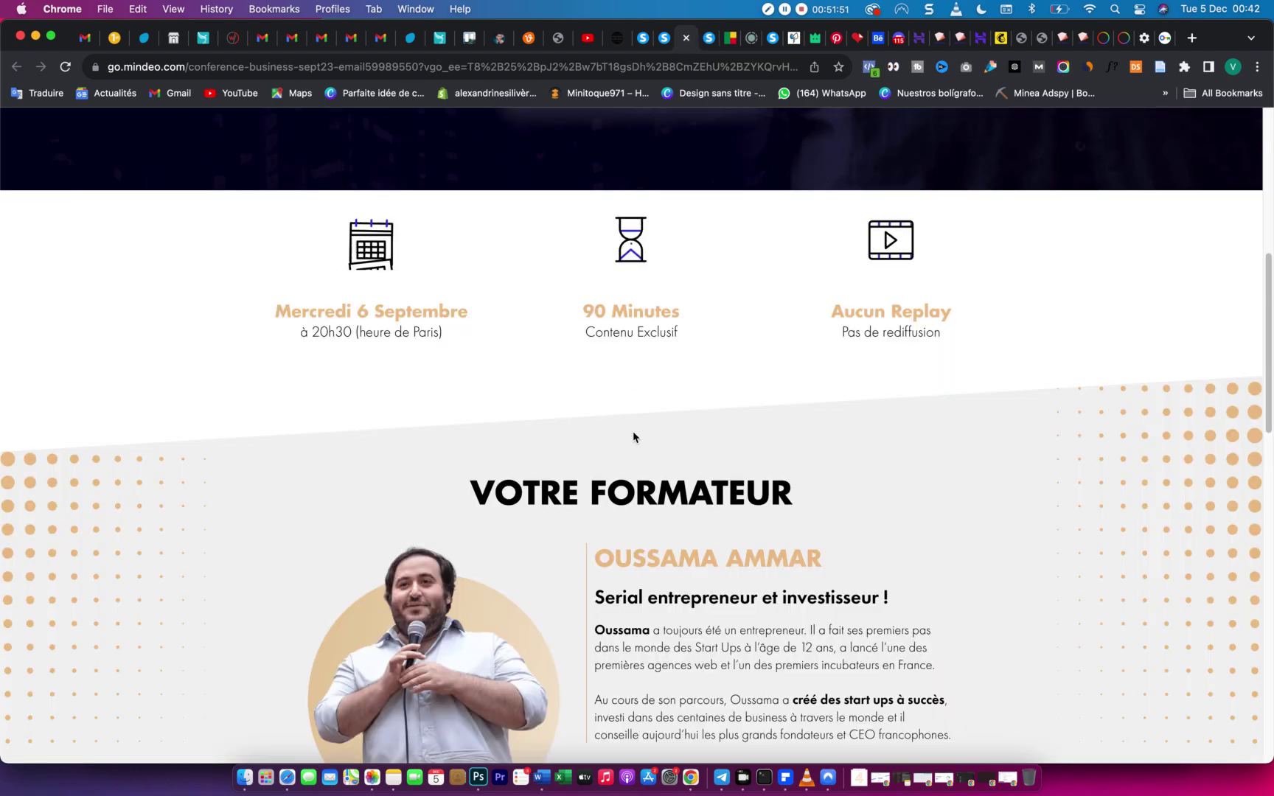
pyautogui.scroll(-6, 632, 435)
pyautogui.scroll(-7, 632, 435)
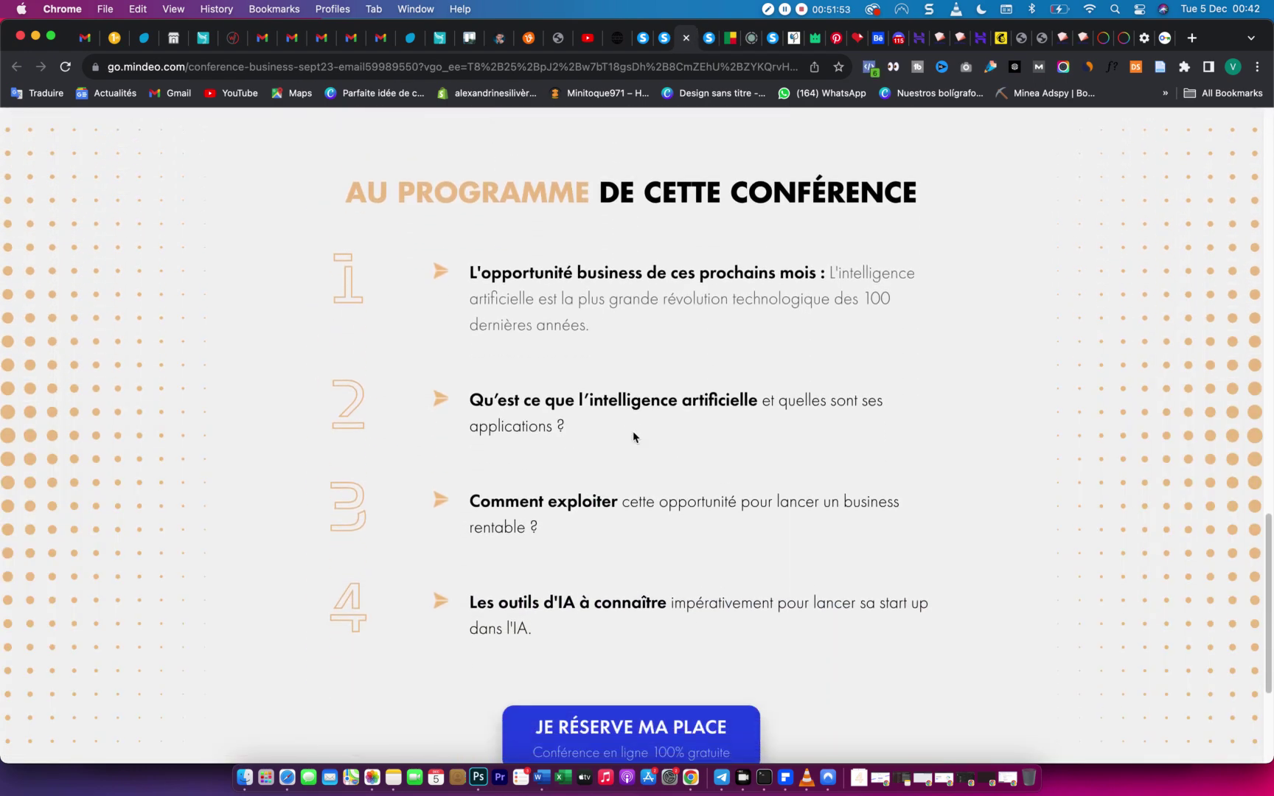
pyautogui.click(965, 68)
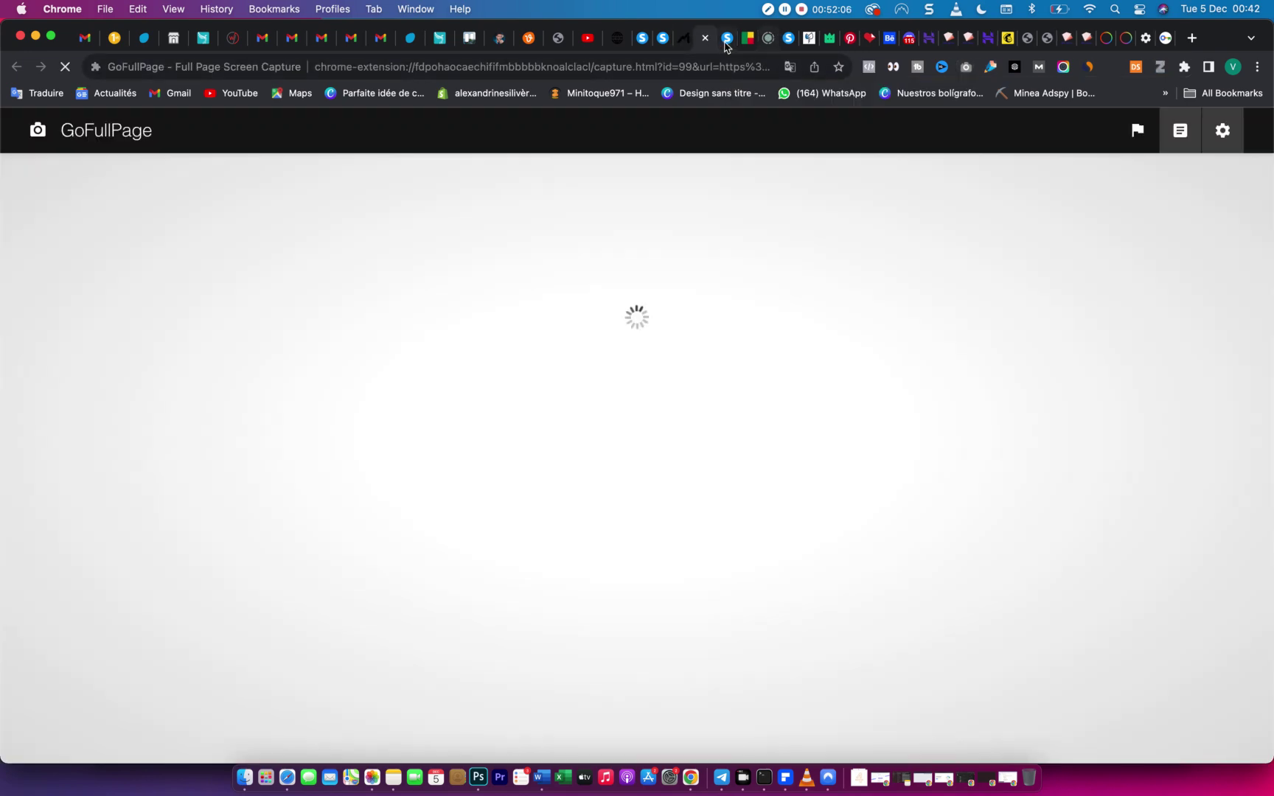
pyautogui.click(727, 38)
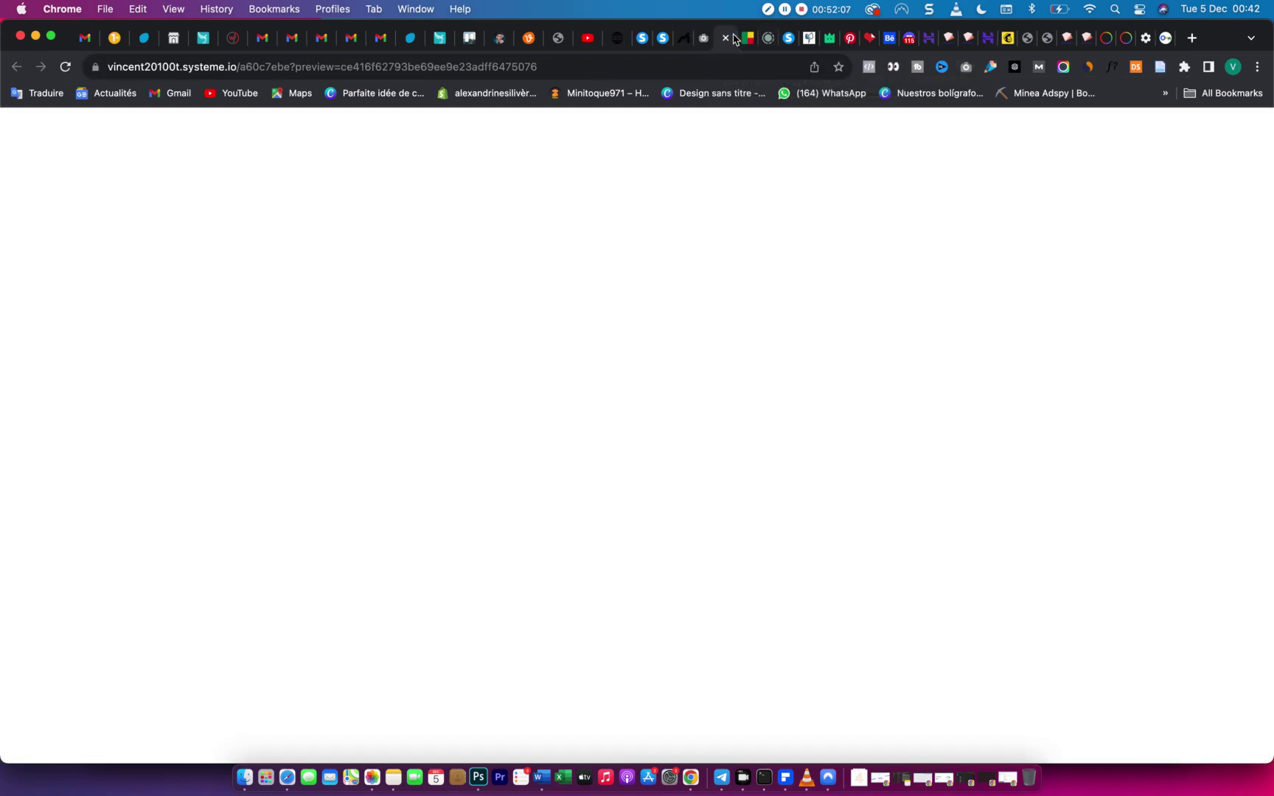
pyautogui.click(966, 67)
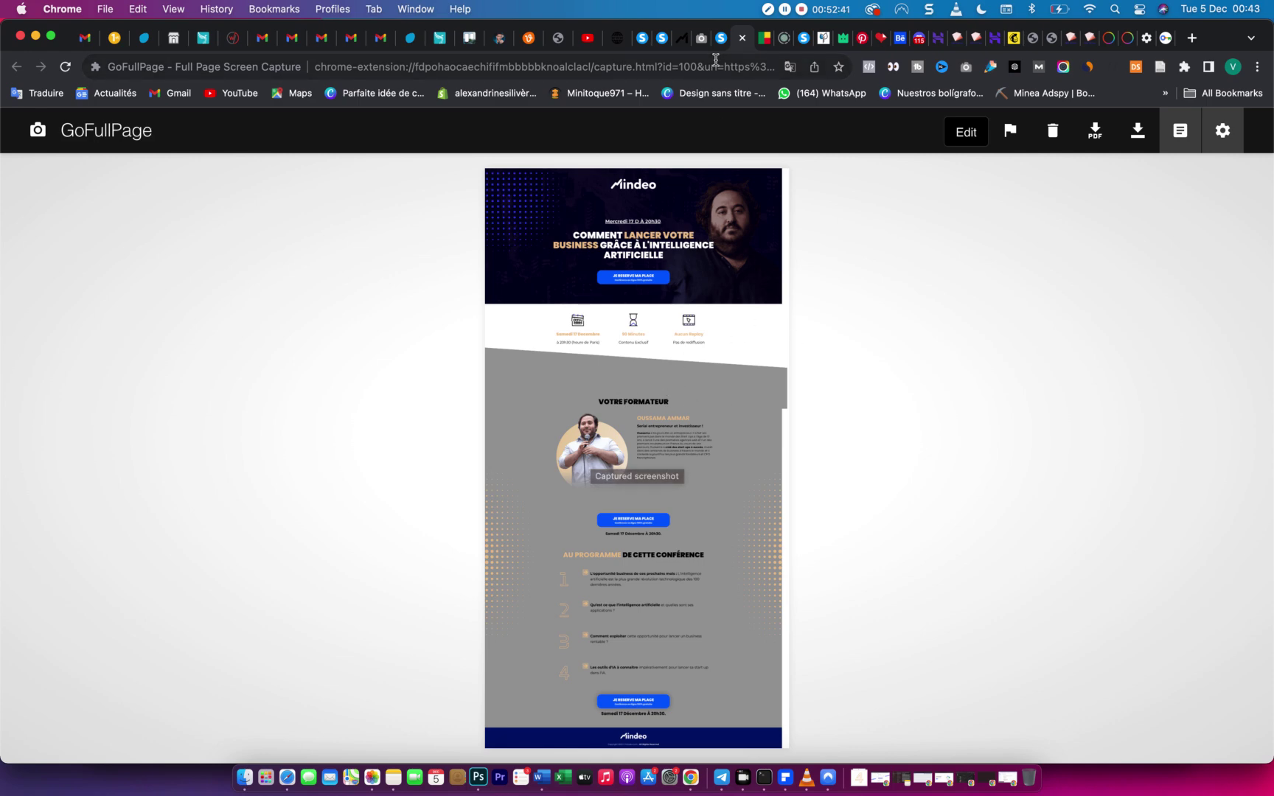
# Place the two full-page captures in adjacent browser tabs and compare the original page's layout with the recreated one.
pyautogui.click(703, 48)
pyautogui.moveTo(715, 52); pyautogui.dragTo(741, 52)
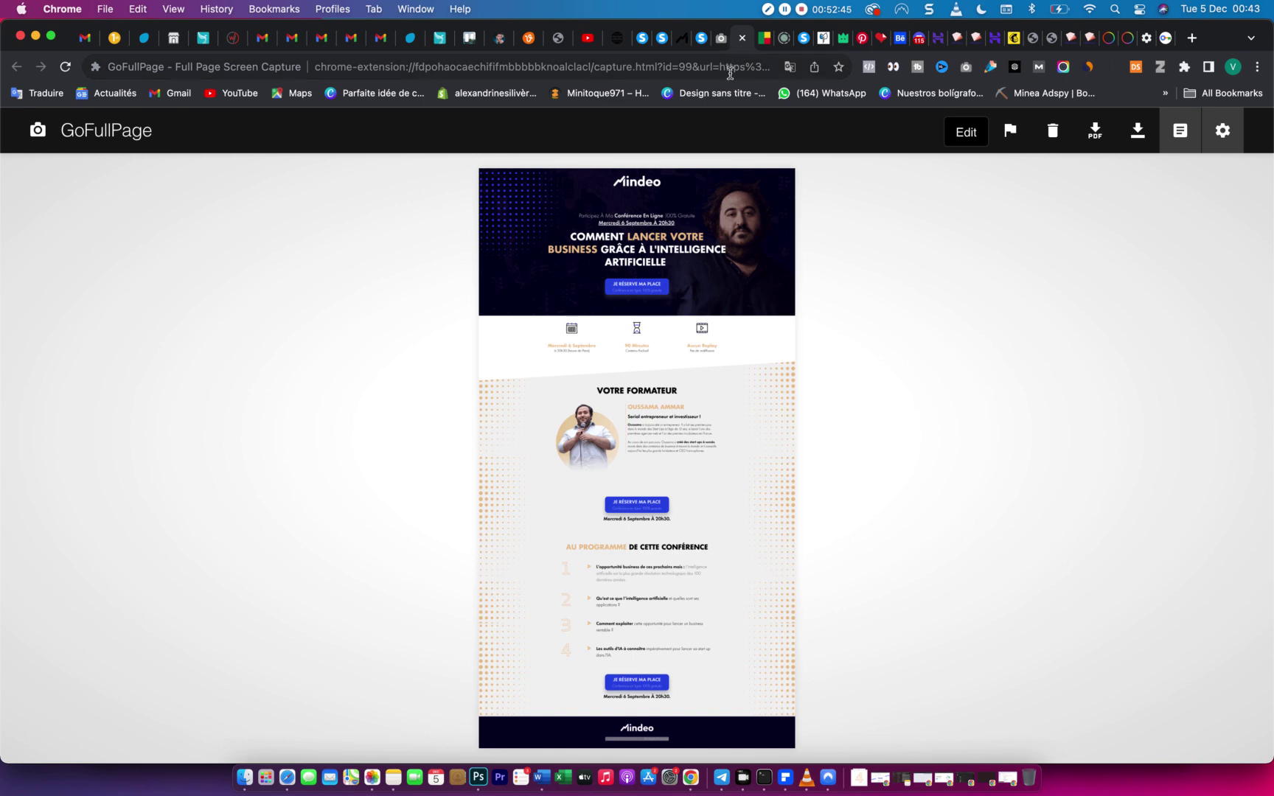
pyautogui.click(721, 50)
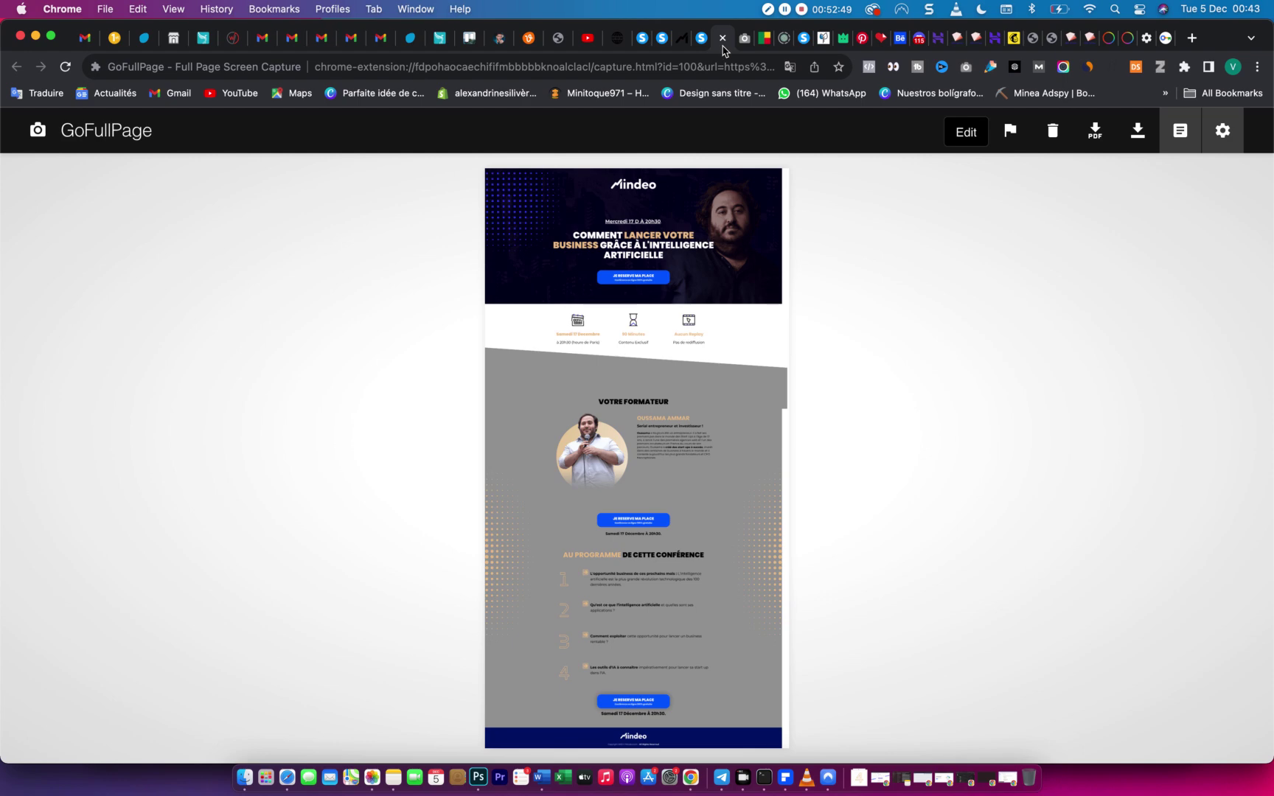
pyautogui.click(742, 45)
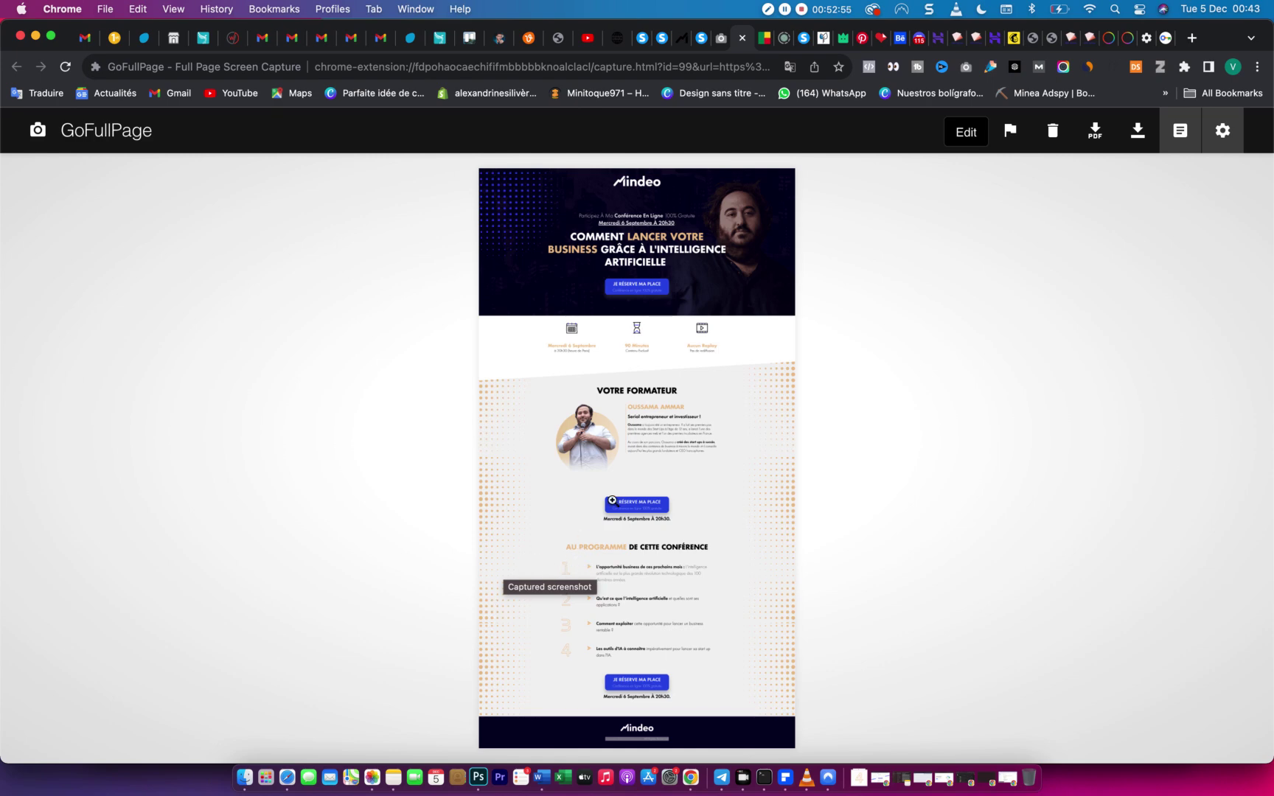
pyautogui.click(718, 43)
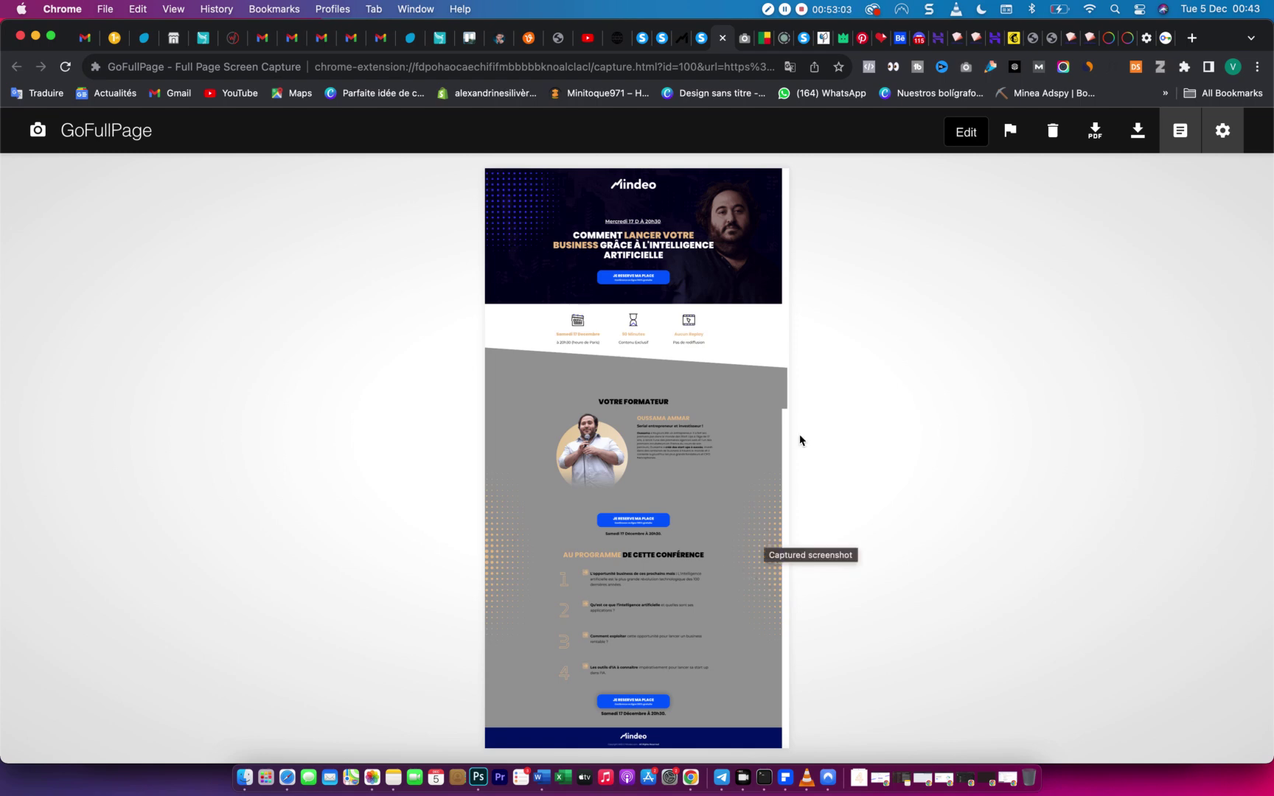
pyautogui.click(743, 44)
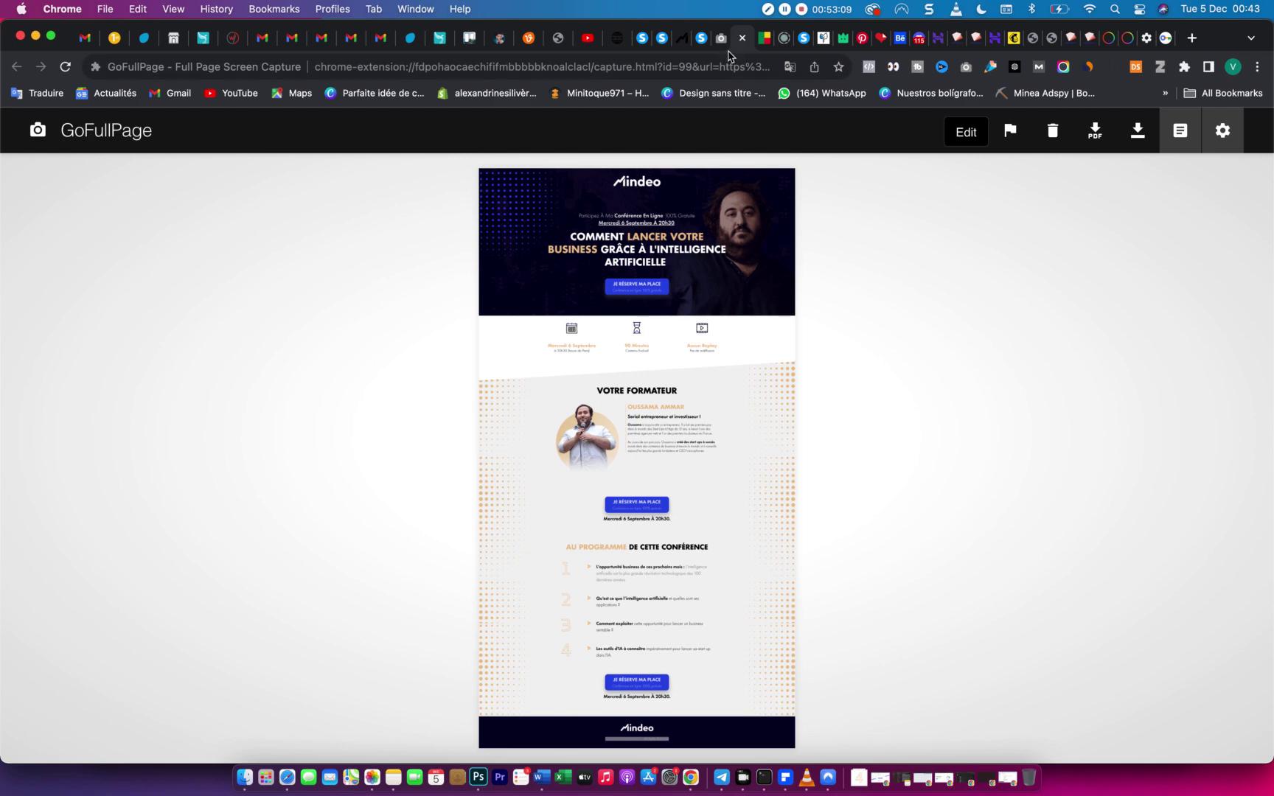
pyautogui.press('super+w')
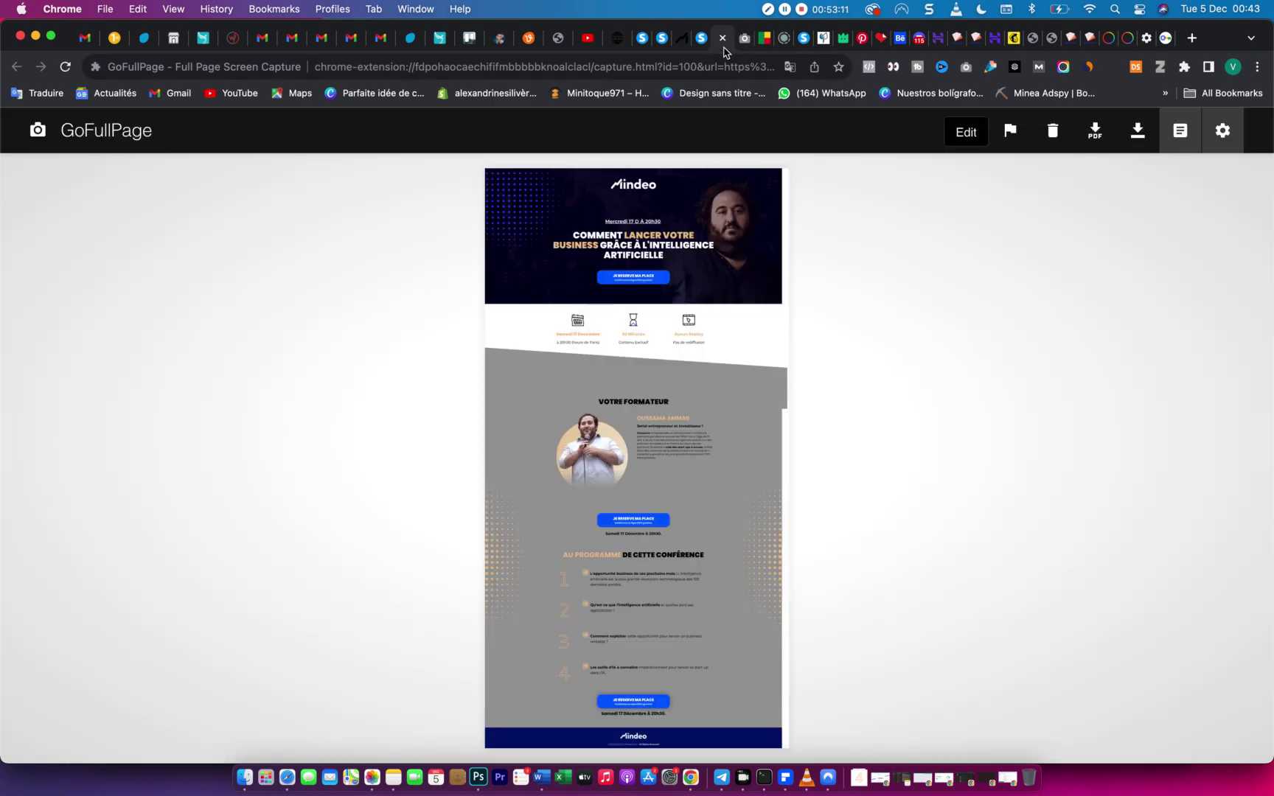